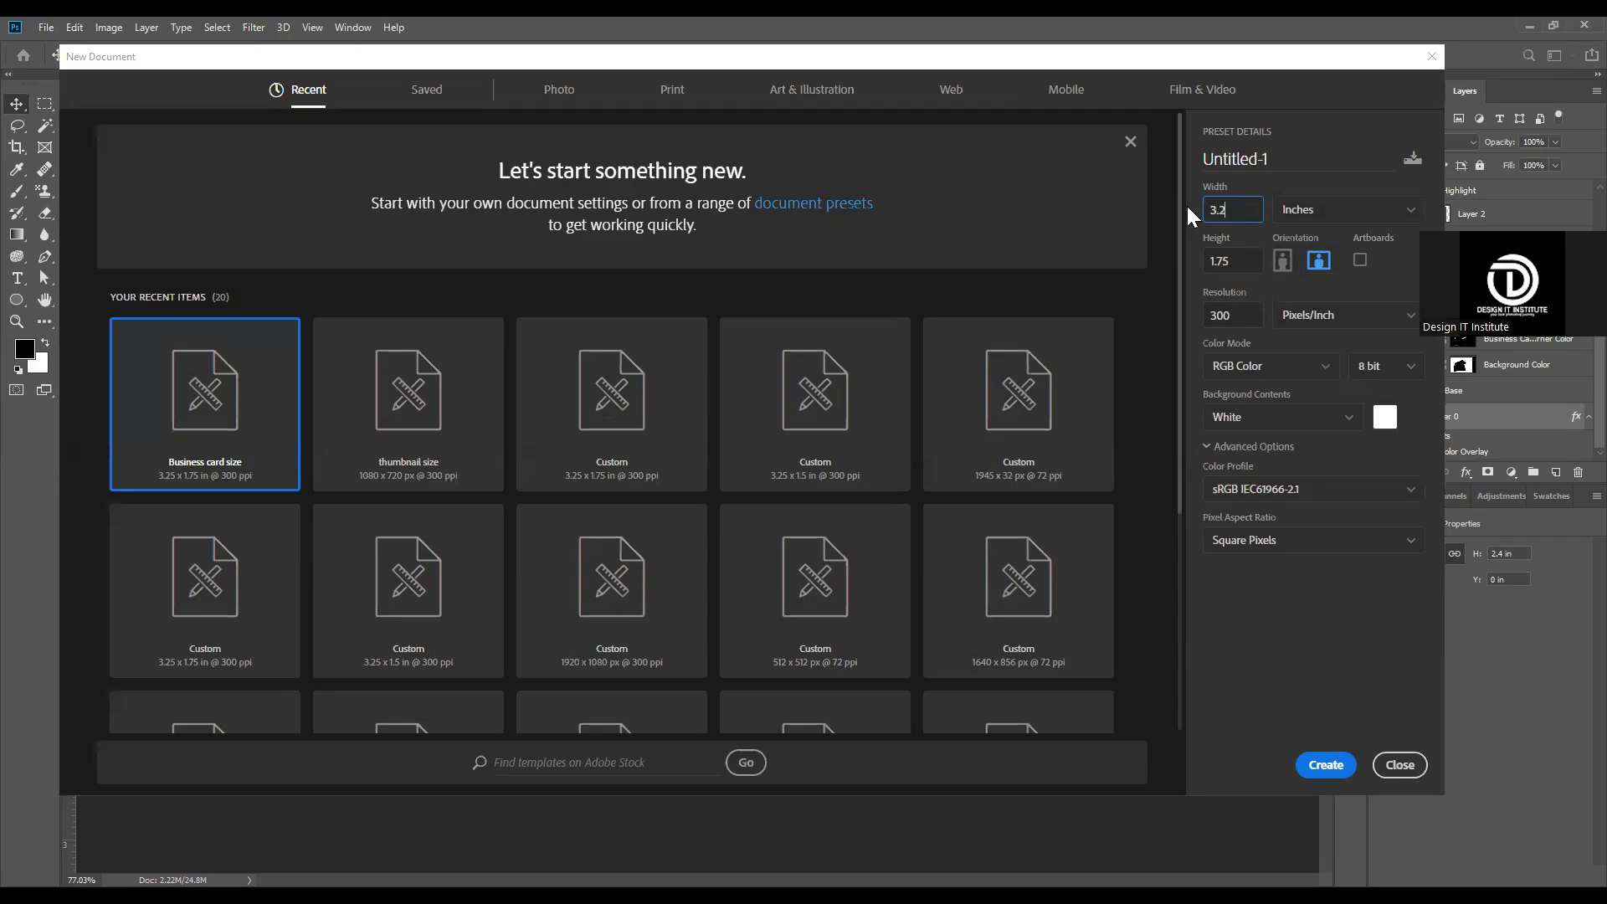
# Step: Create a new document 3.25 inches wide and 1.75 inches high at 300 pixels per inch with a white background
pyautogui.press('Tab')
pyautogui.write('1.75')
pyautogui.press('Tab')
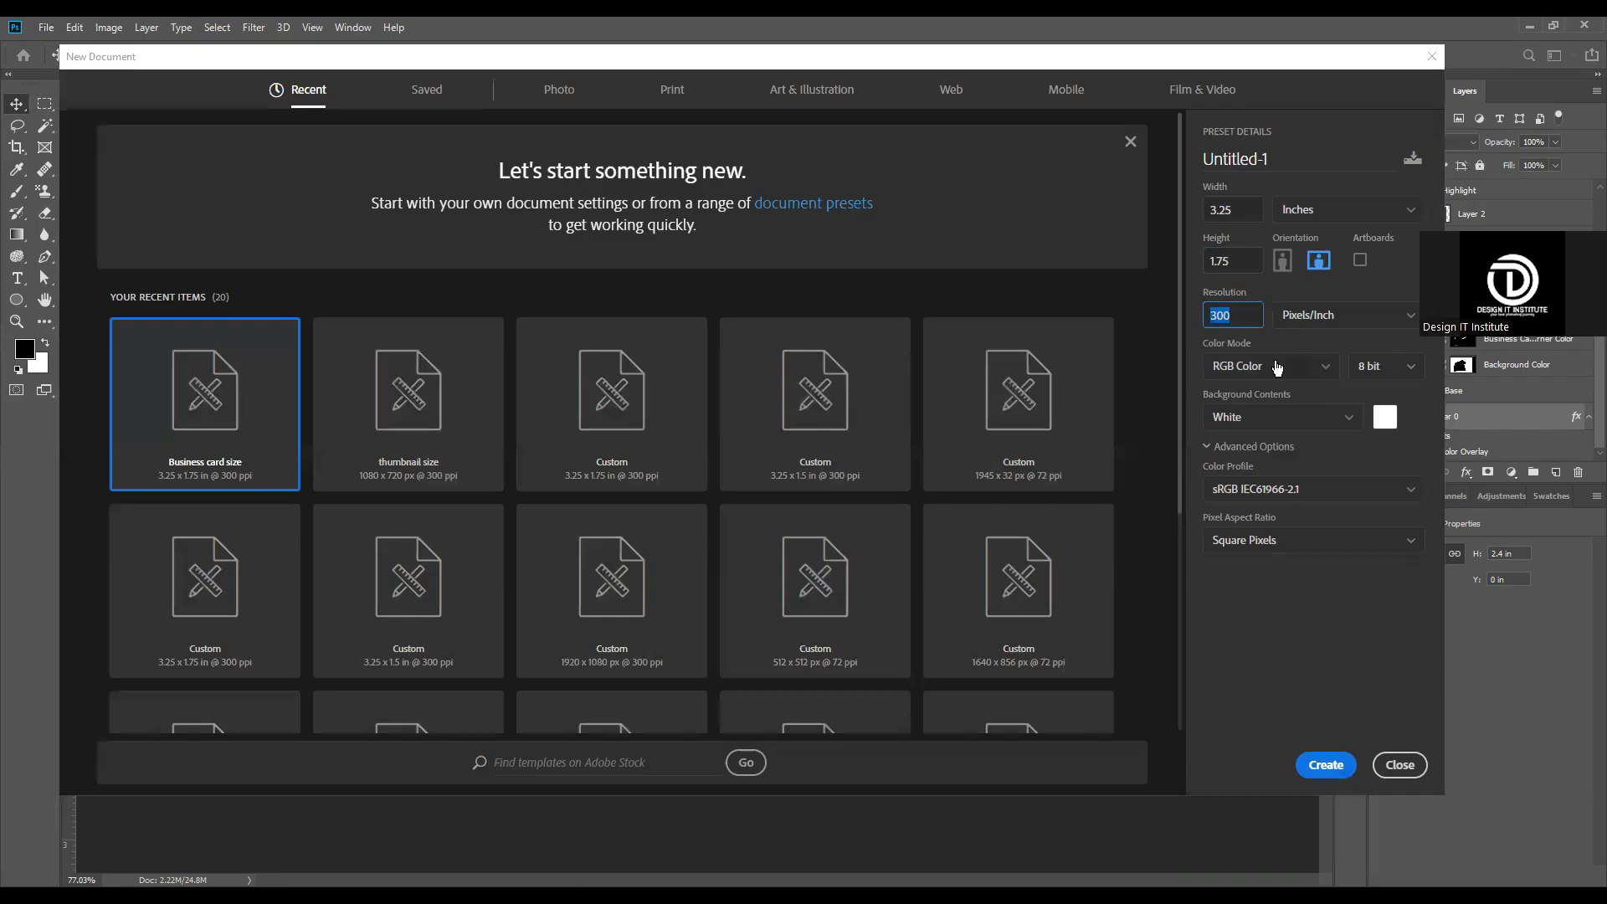
pyautogui.click(1331, 766)
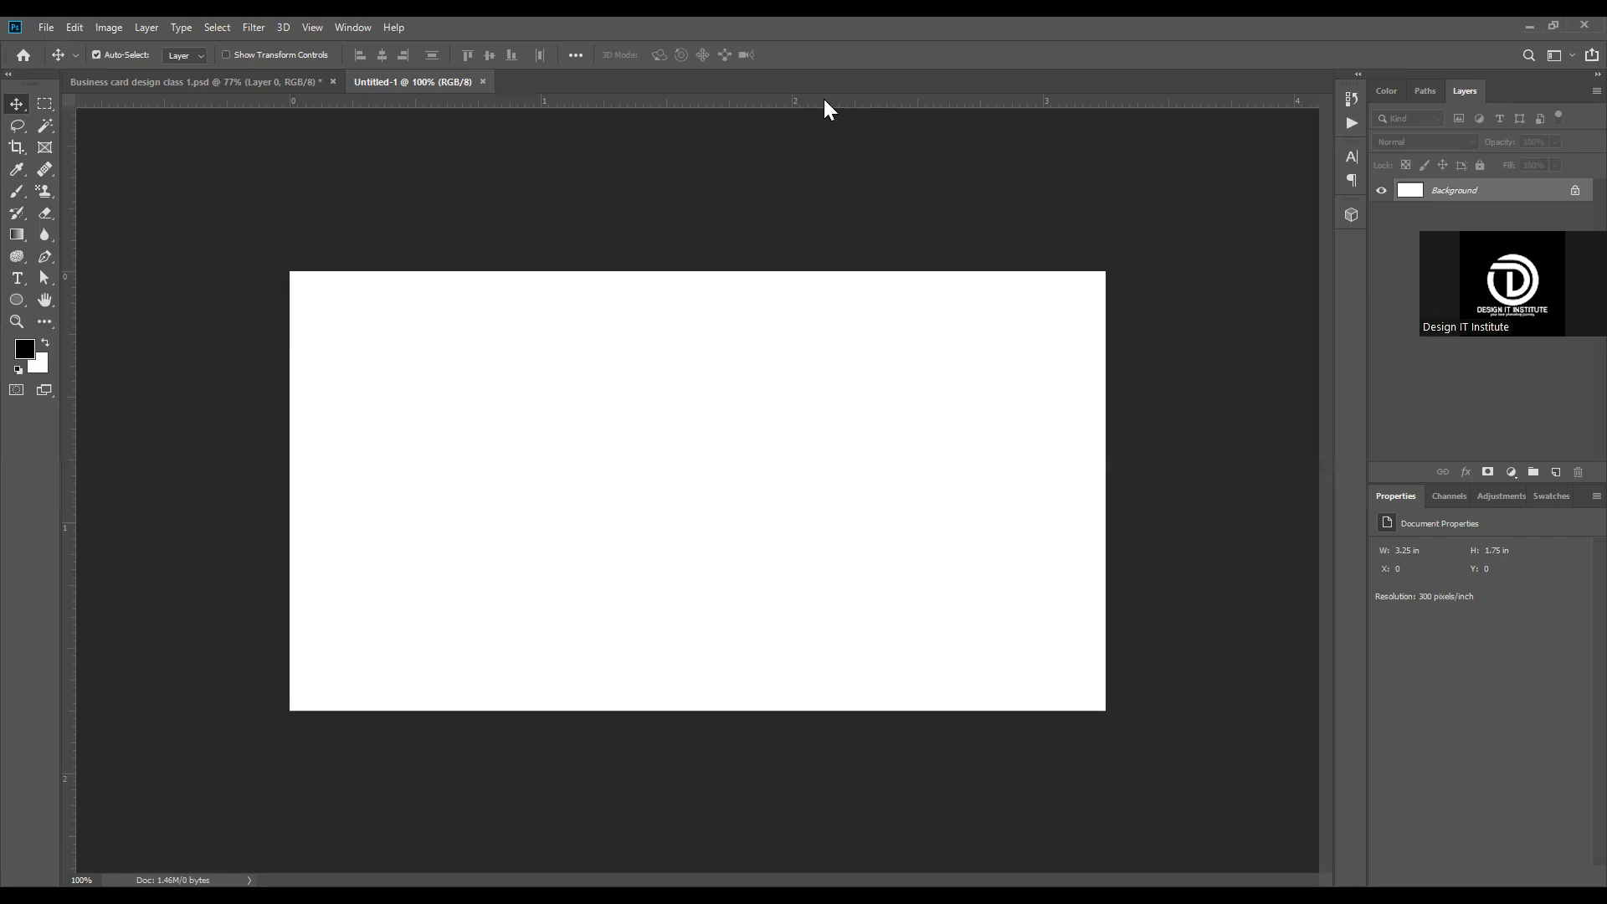
# Step: Place guides along all four edges of the white canvas
pyautogui.moveTo(829, 107); pyautogui.dragTo(846, 271)
pyautogui.moveTo(71, 438); pyautogui.dragTo(290, 431)
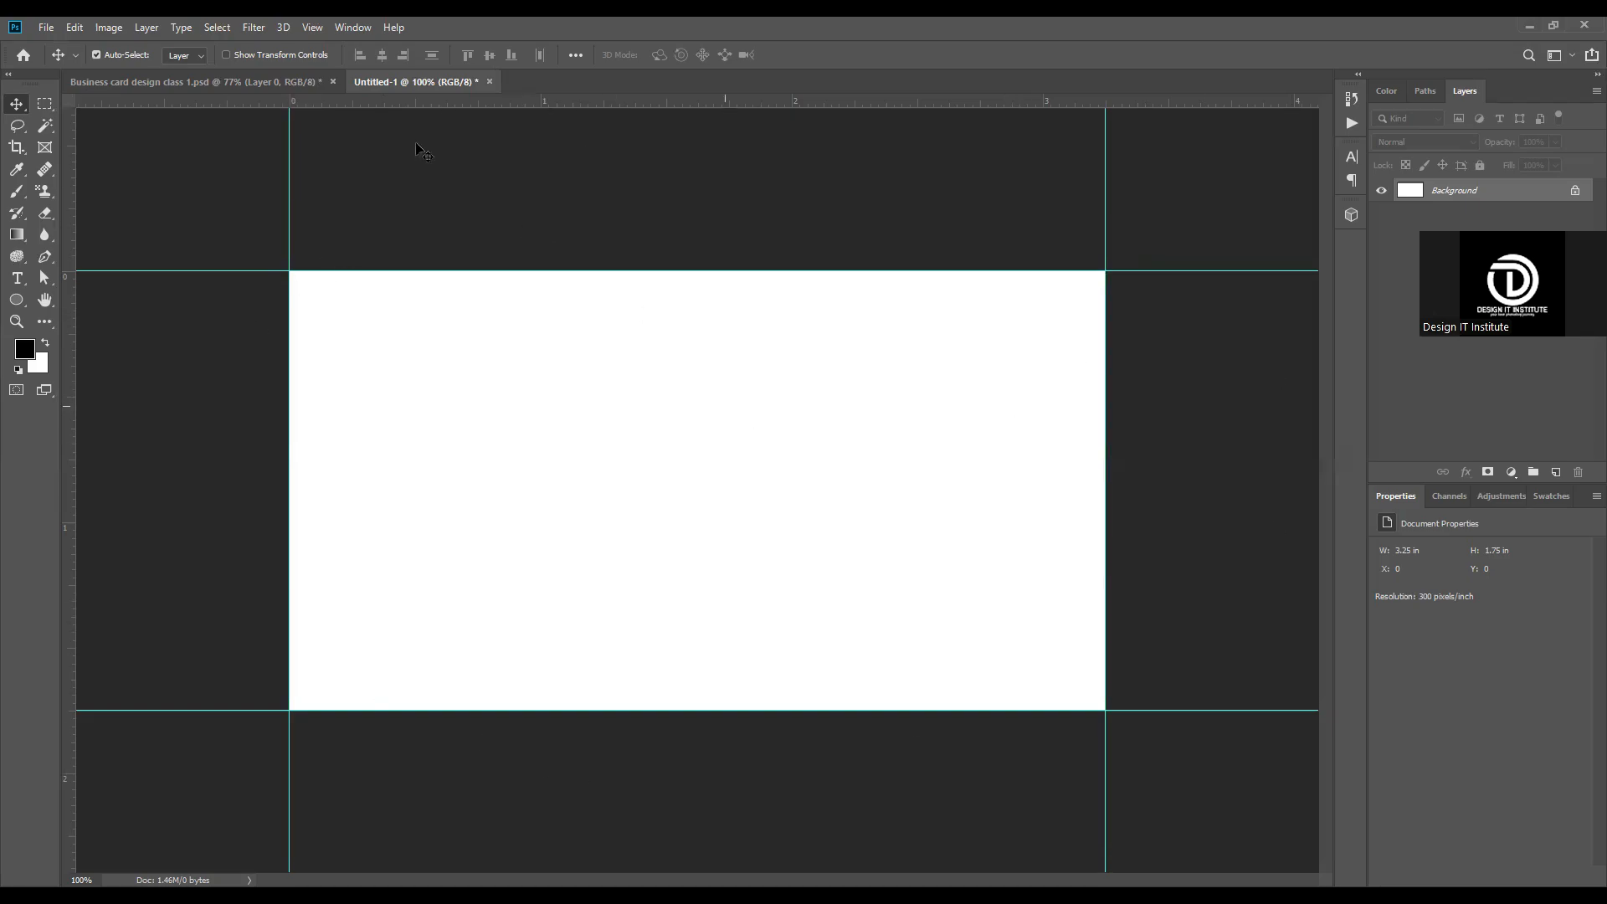
# Step: Set a relative canvas size increase of 0.25 inches in both width and height
pyautogui.hotkey('alt', 'i')
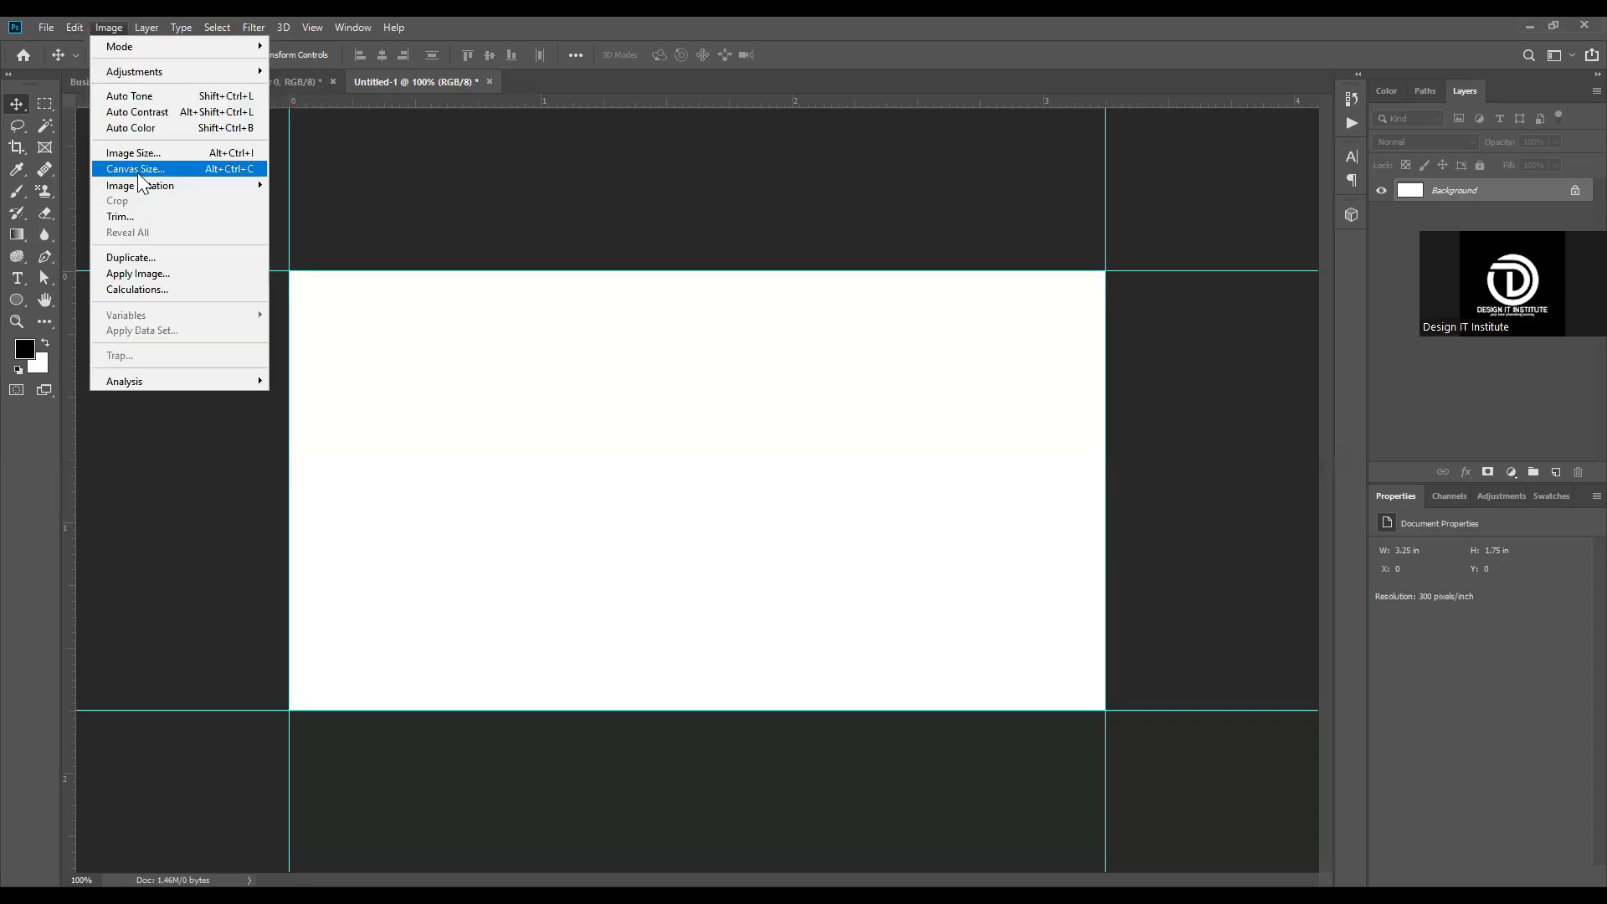
pyautogui.click(139, 171)
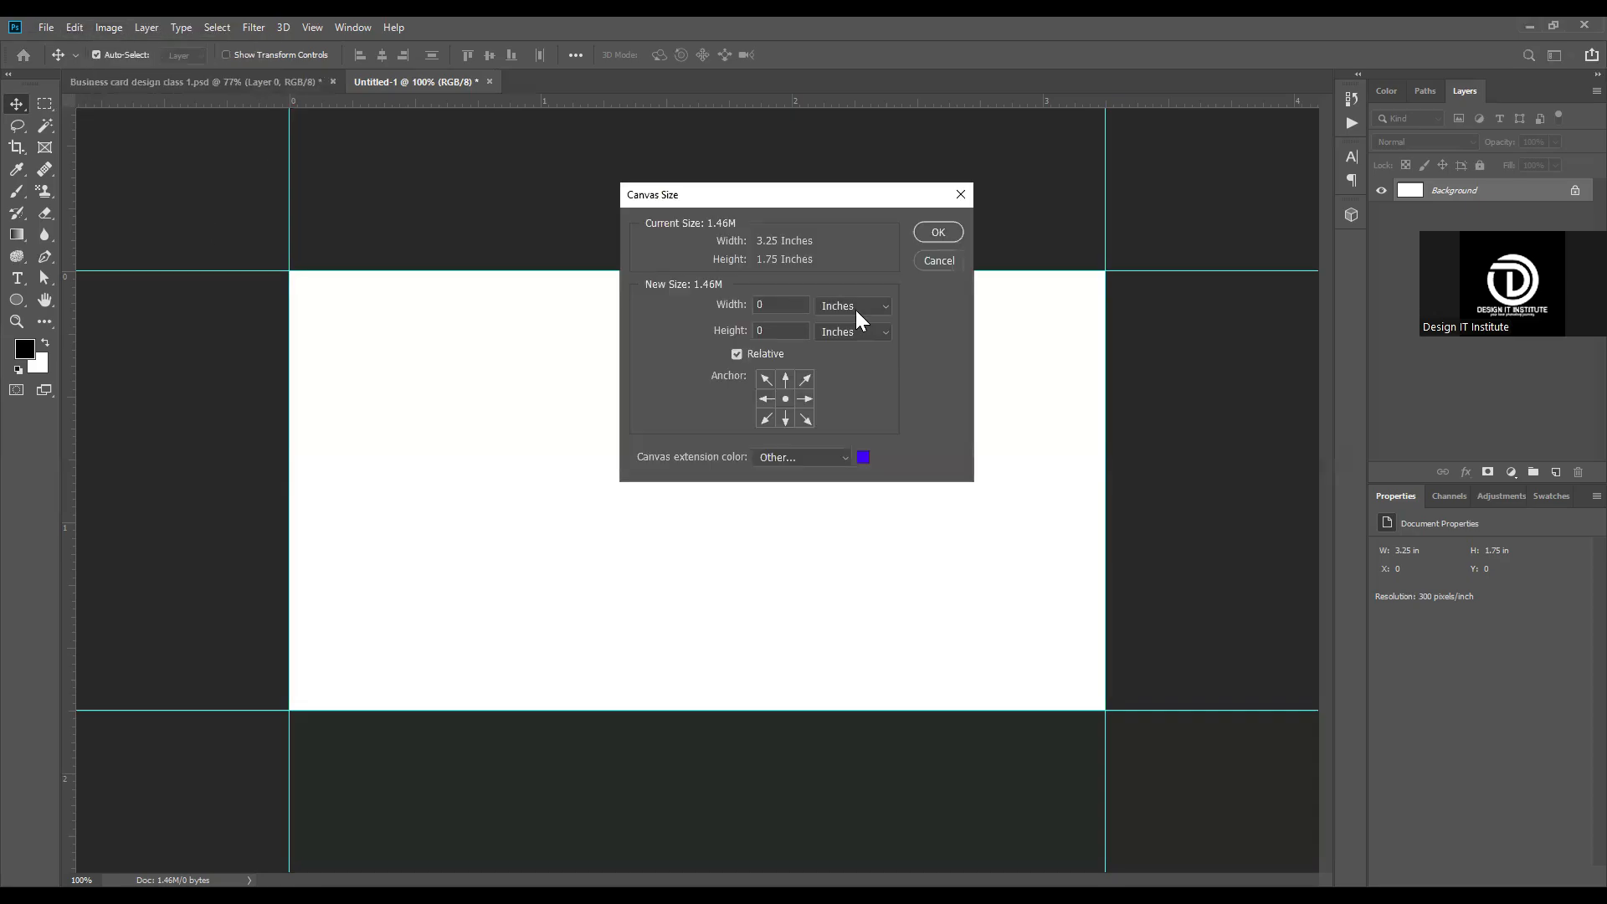
pyautogui.click(854, 309)
pyautogui.click(854, 306)
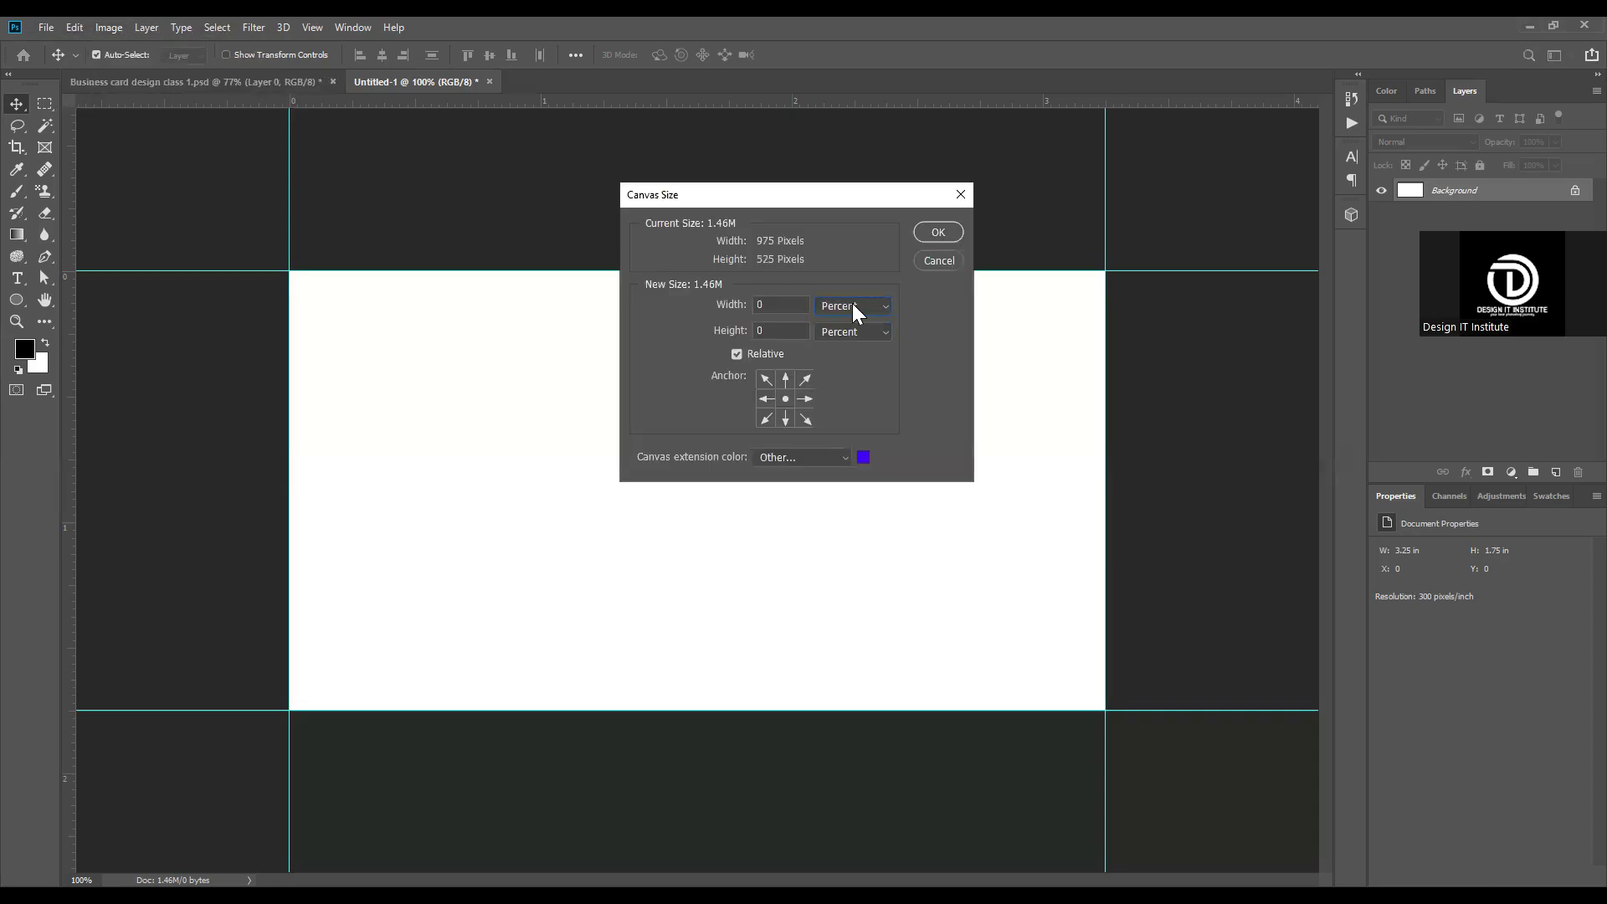
pyautogui.click(854, 308)
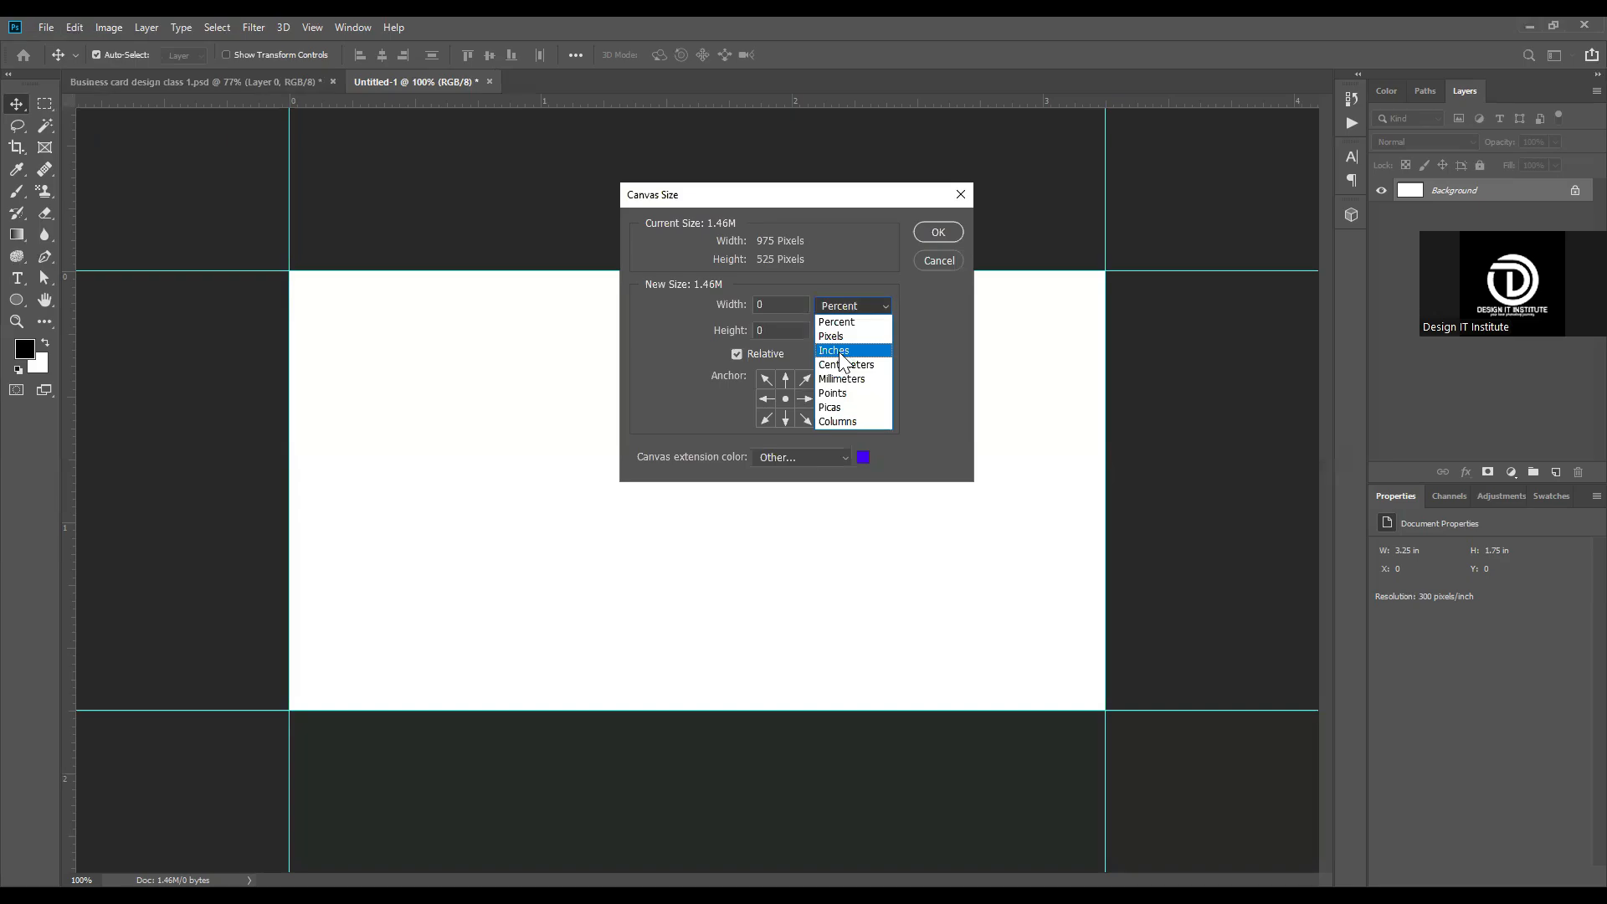
pyautogui.click(843, 352)
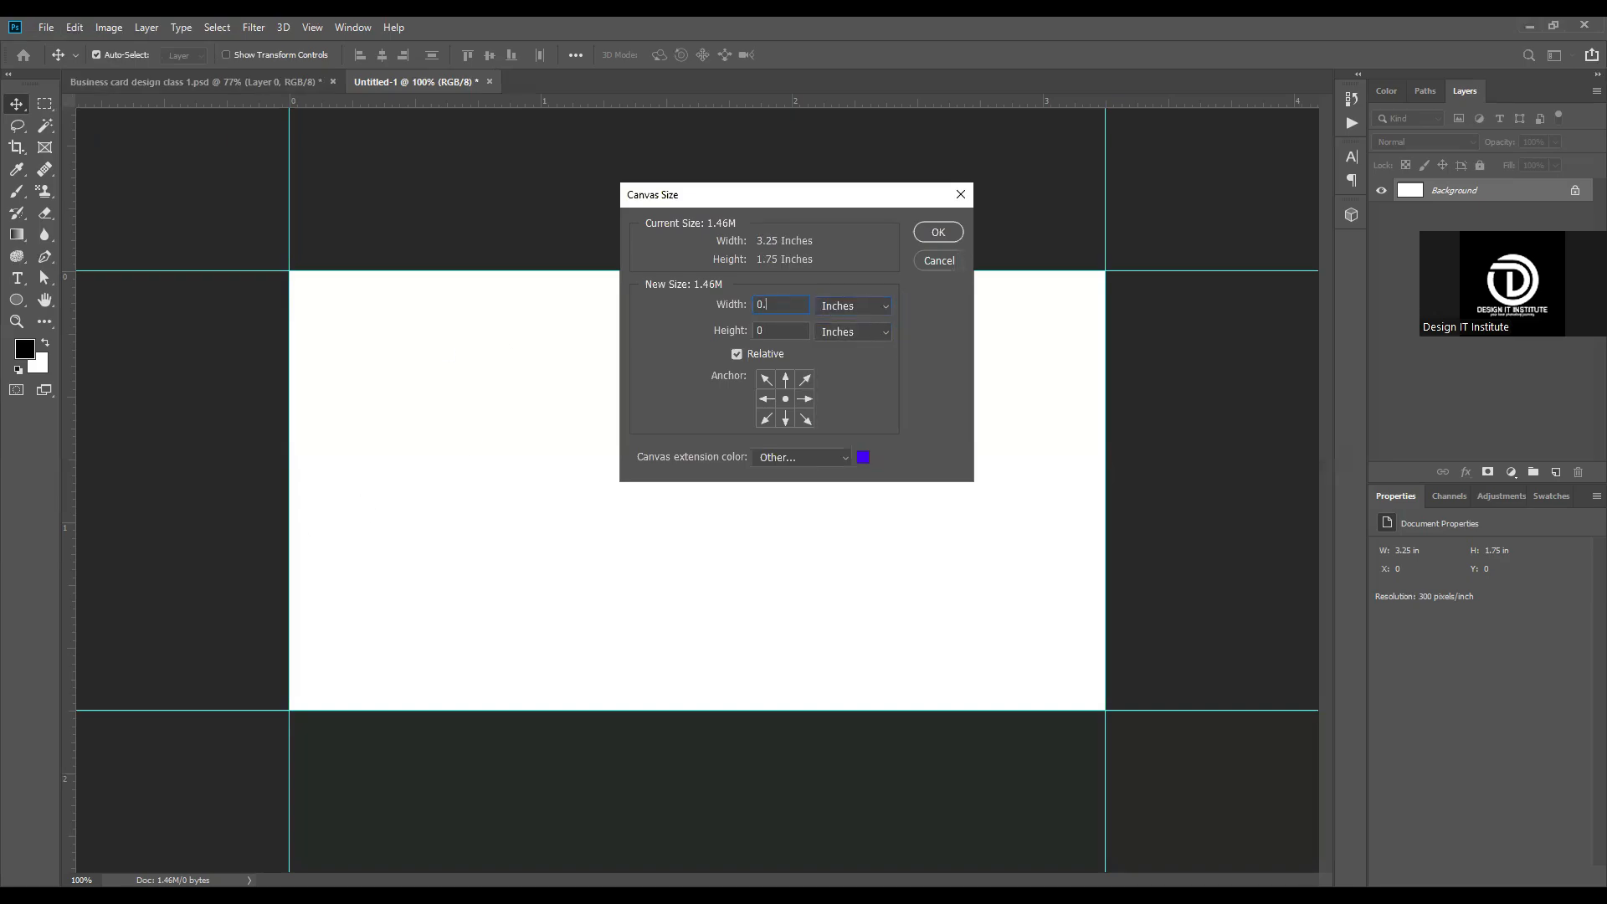
pyautogui.write('25')
# Step: Set the canvas extension color to #4200ff and apply the canvas enlargement
pyautogui.click(863, 459)
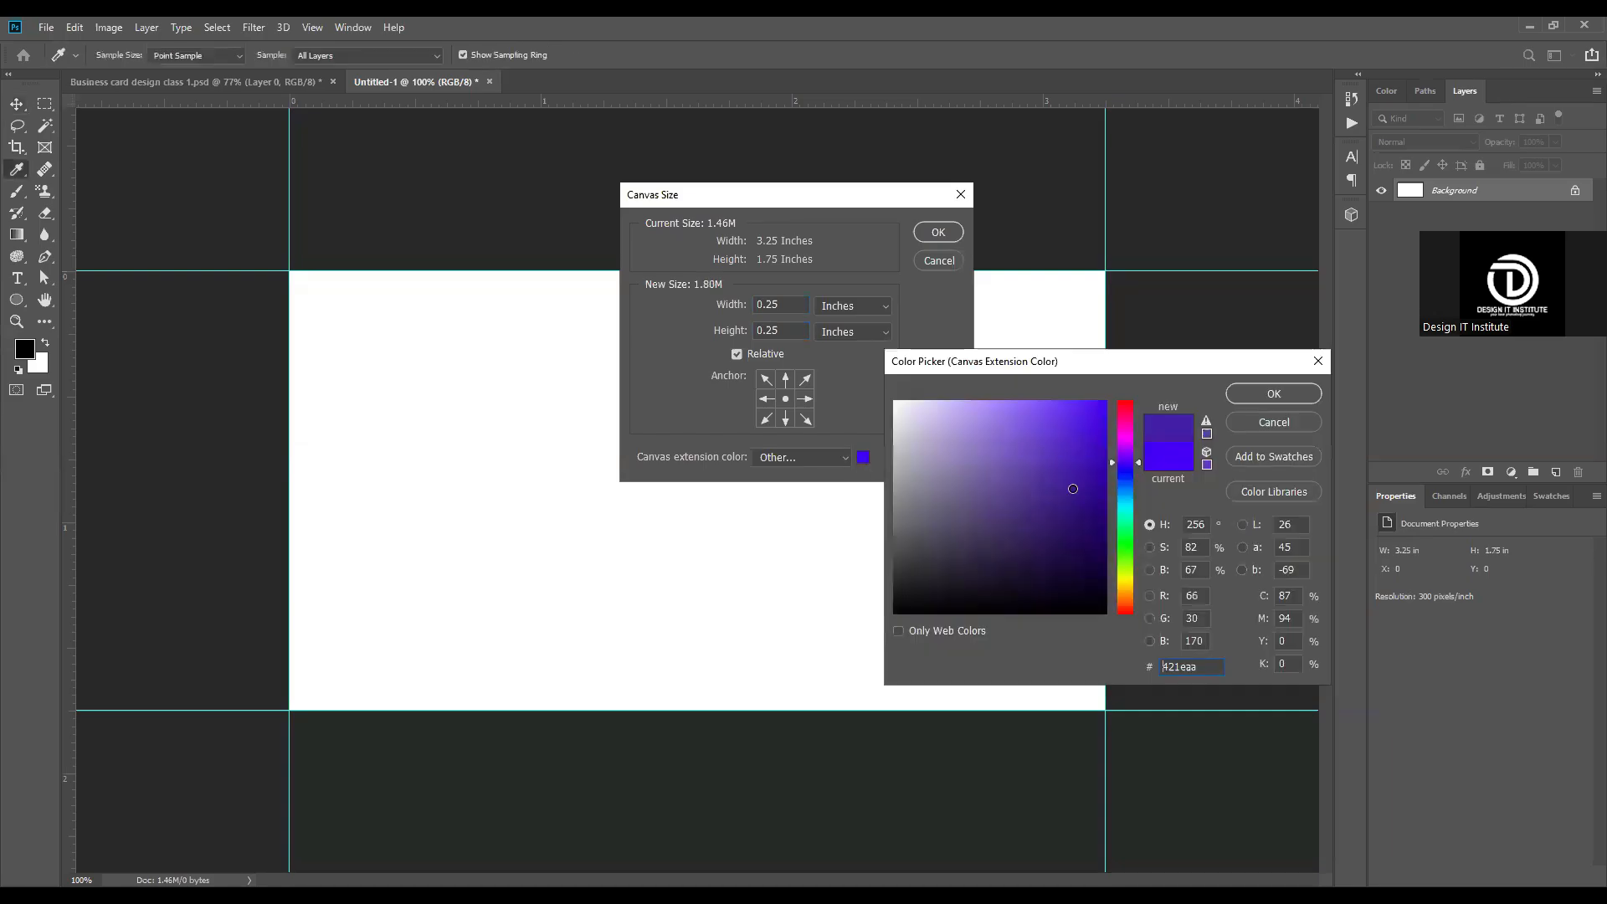
pyautogui.click(1073, 488)
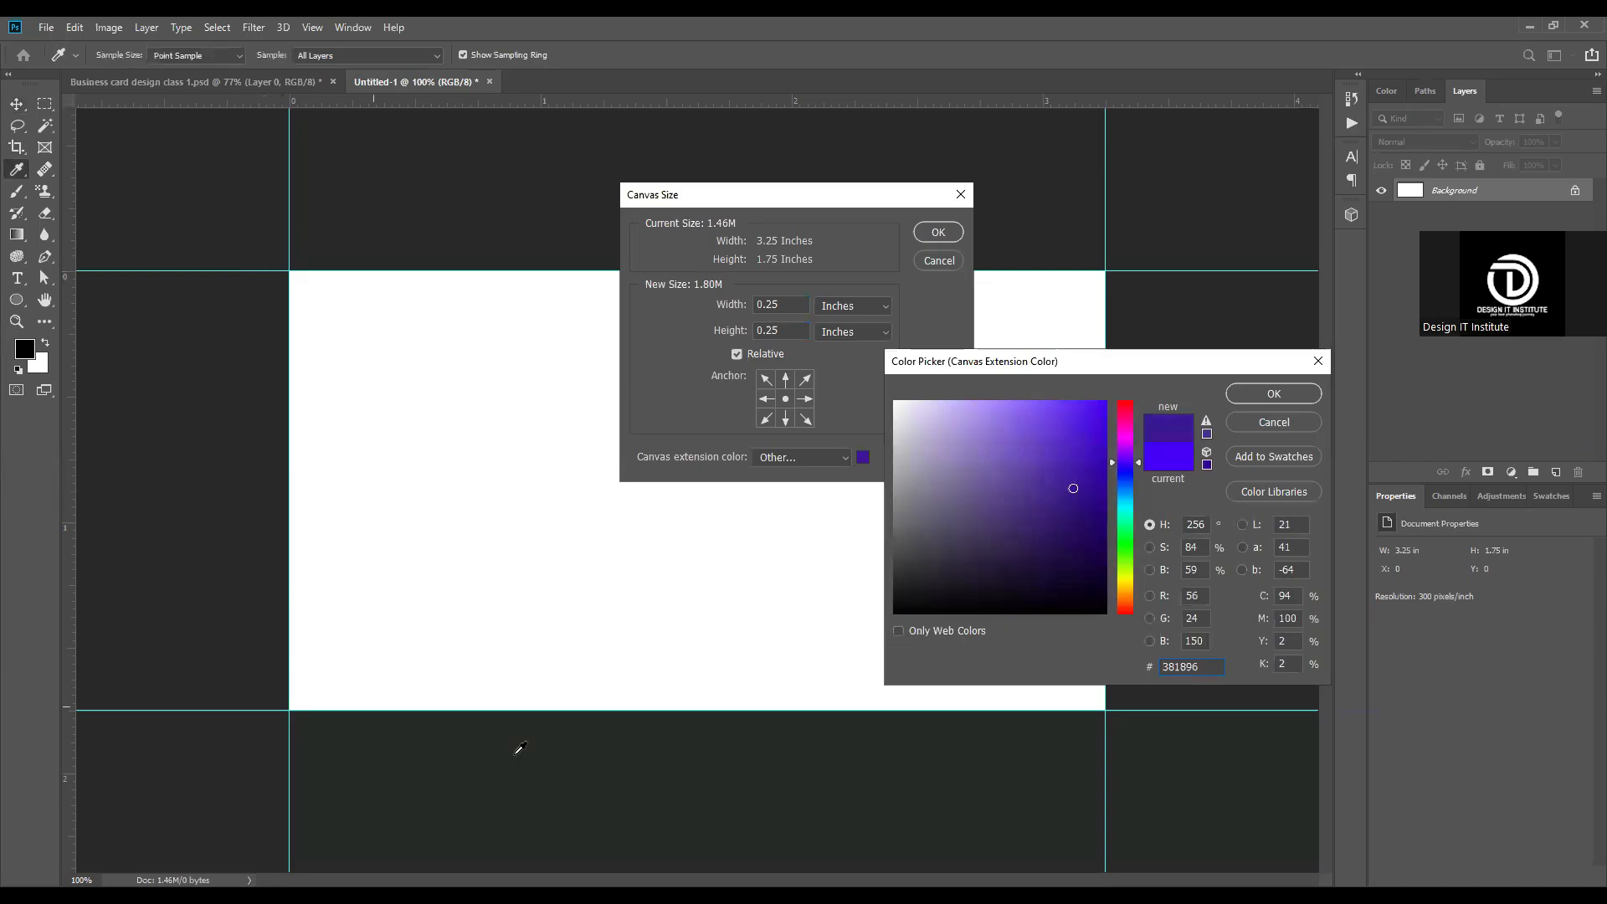
pyautogui.click(1273, 393)
pyautogui.click(938, 234)
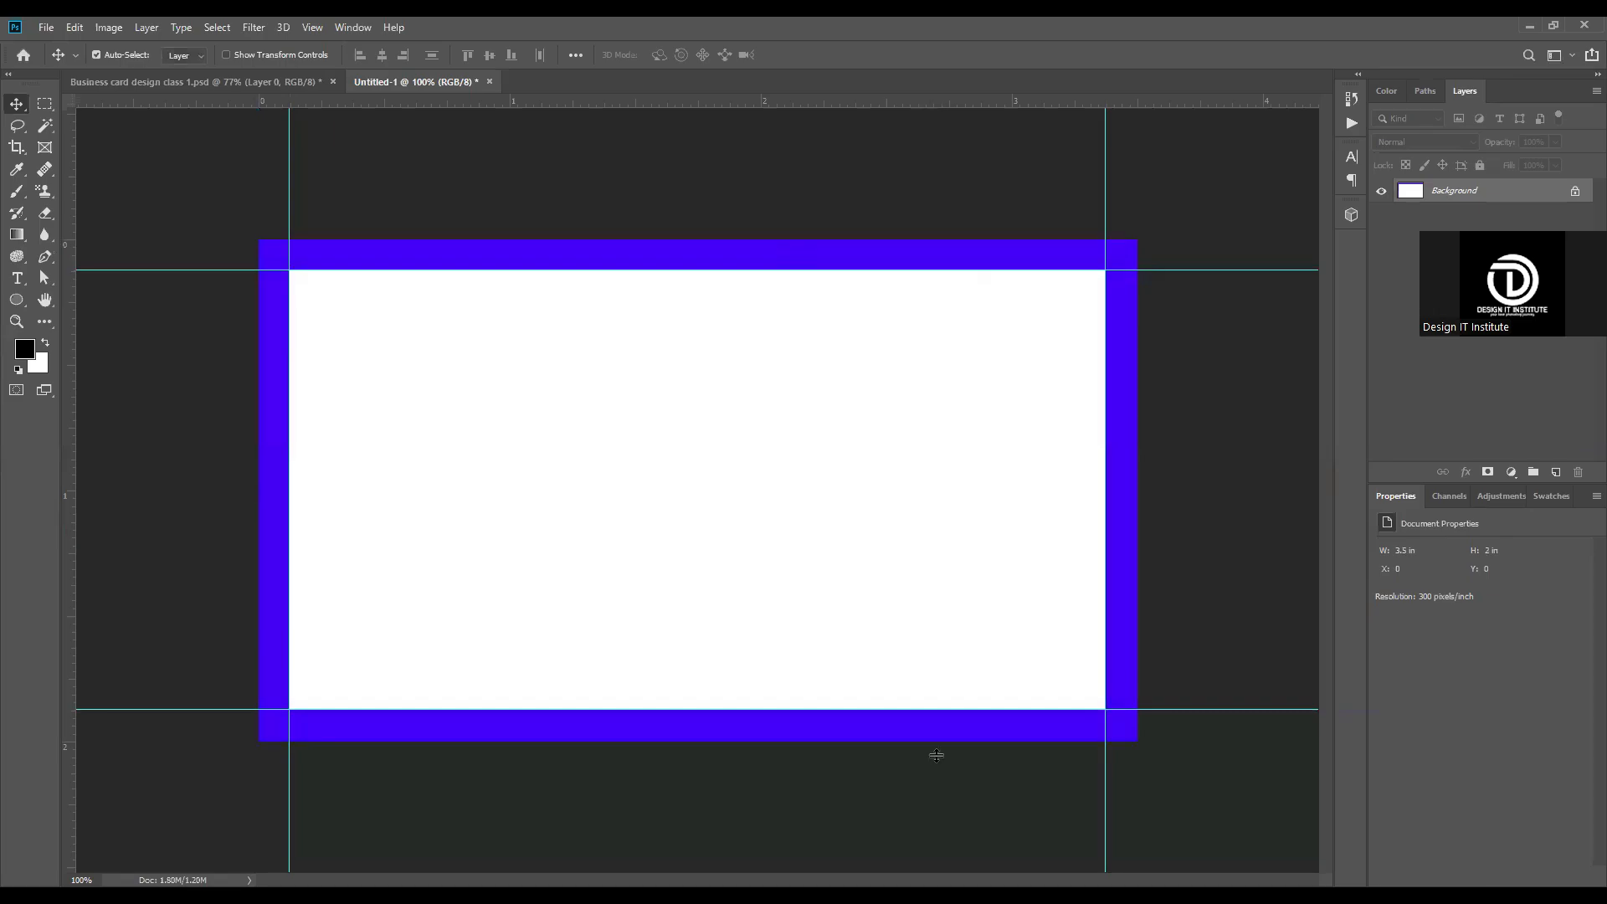
# Step: Place guides along the four outer edges of the blue canvas border
pyautogui.moveTo(937, 756); pyautogui.dragTo(936, 754)
pyautogui.moveTo(71, 406); pyautogui.dragTo(259, 413)
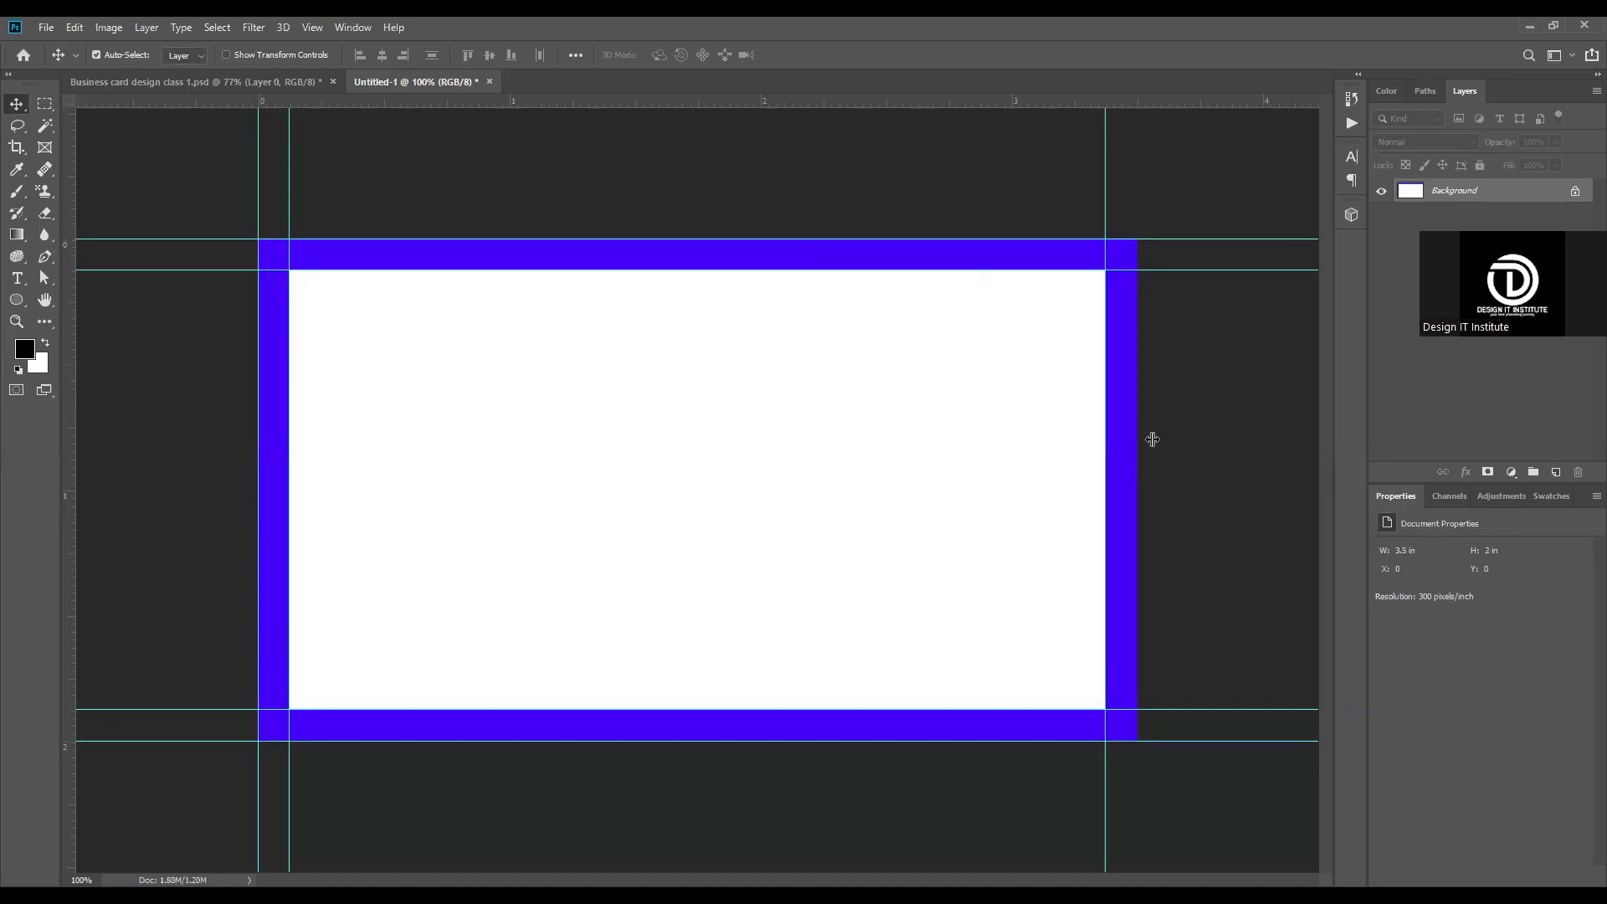
pyautogui.moveTo(1153, 440); pyautogui.dragTo(1137, 406)
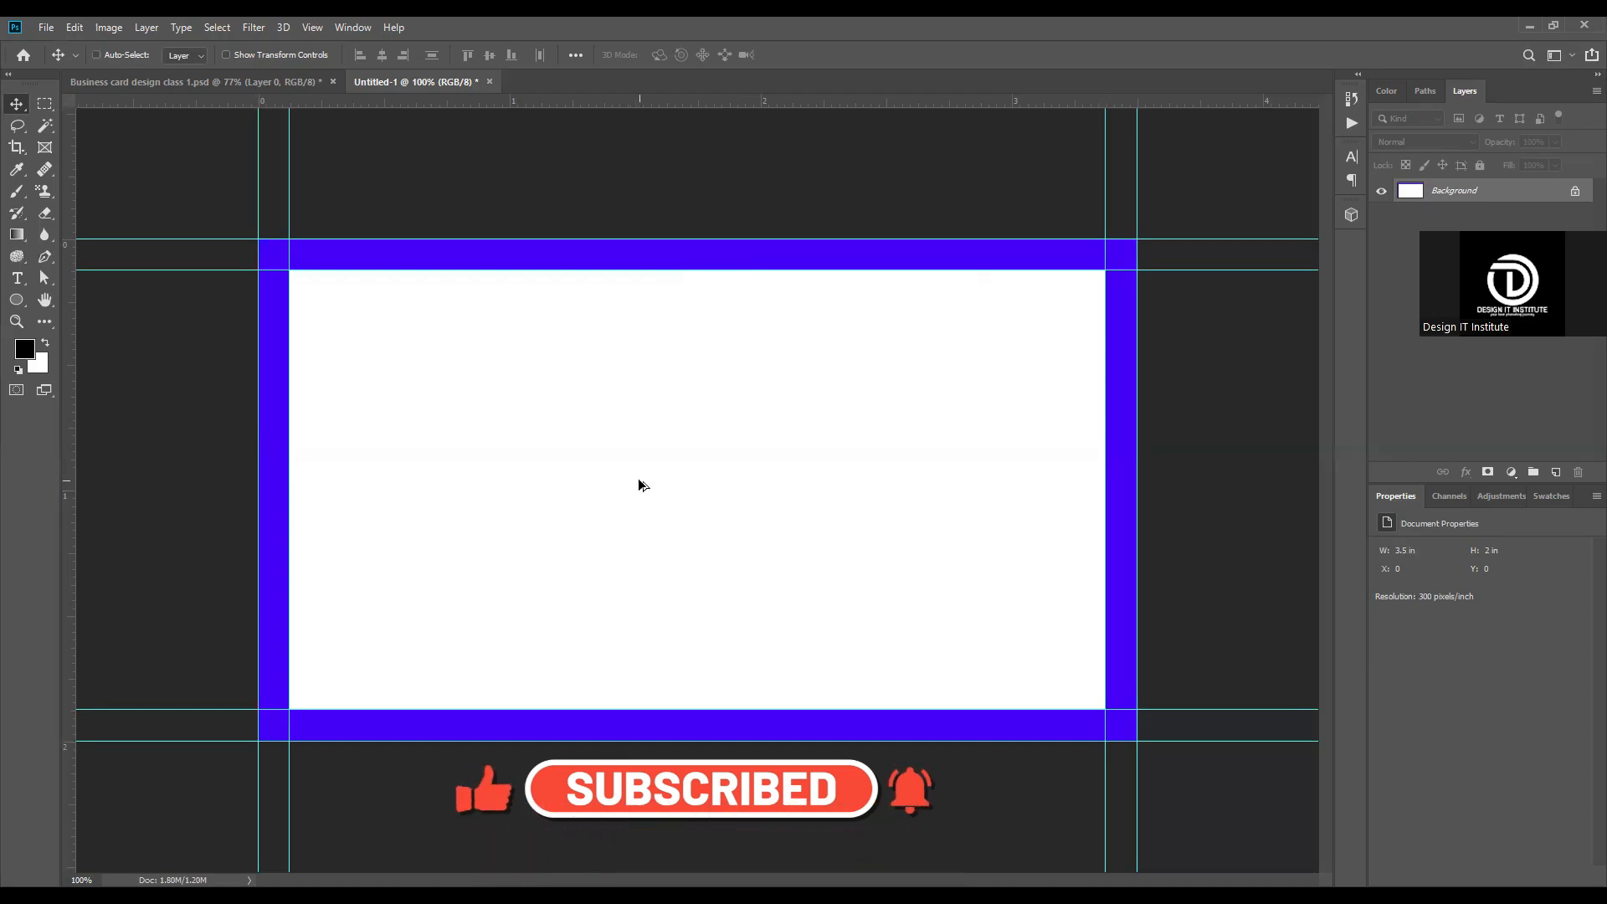
# Step: Enlarge the canvas to 3.75 by 2.25 inches and add guides along its new outer edges
pyautogui.hotkey('ctrl', 'alt', 'c')
pyautogui.click(793, 306)
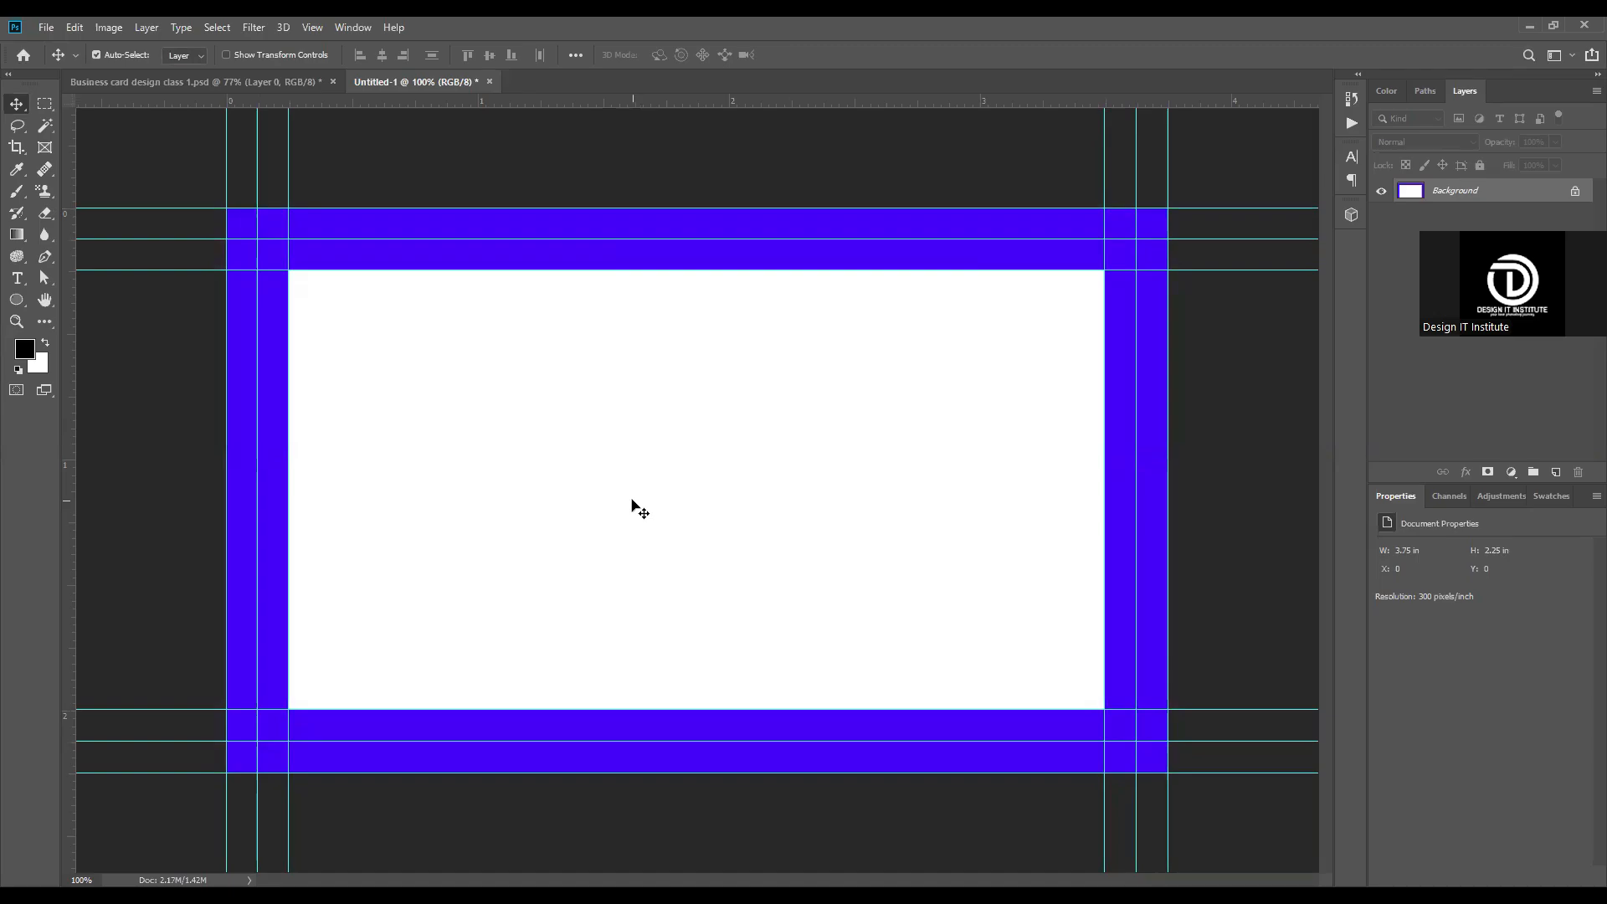
# Step: Fill the whole background with white, and try black and red as alternative fills
pyautogui.hotkey('ctrl', 'z')
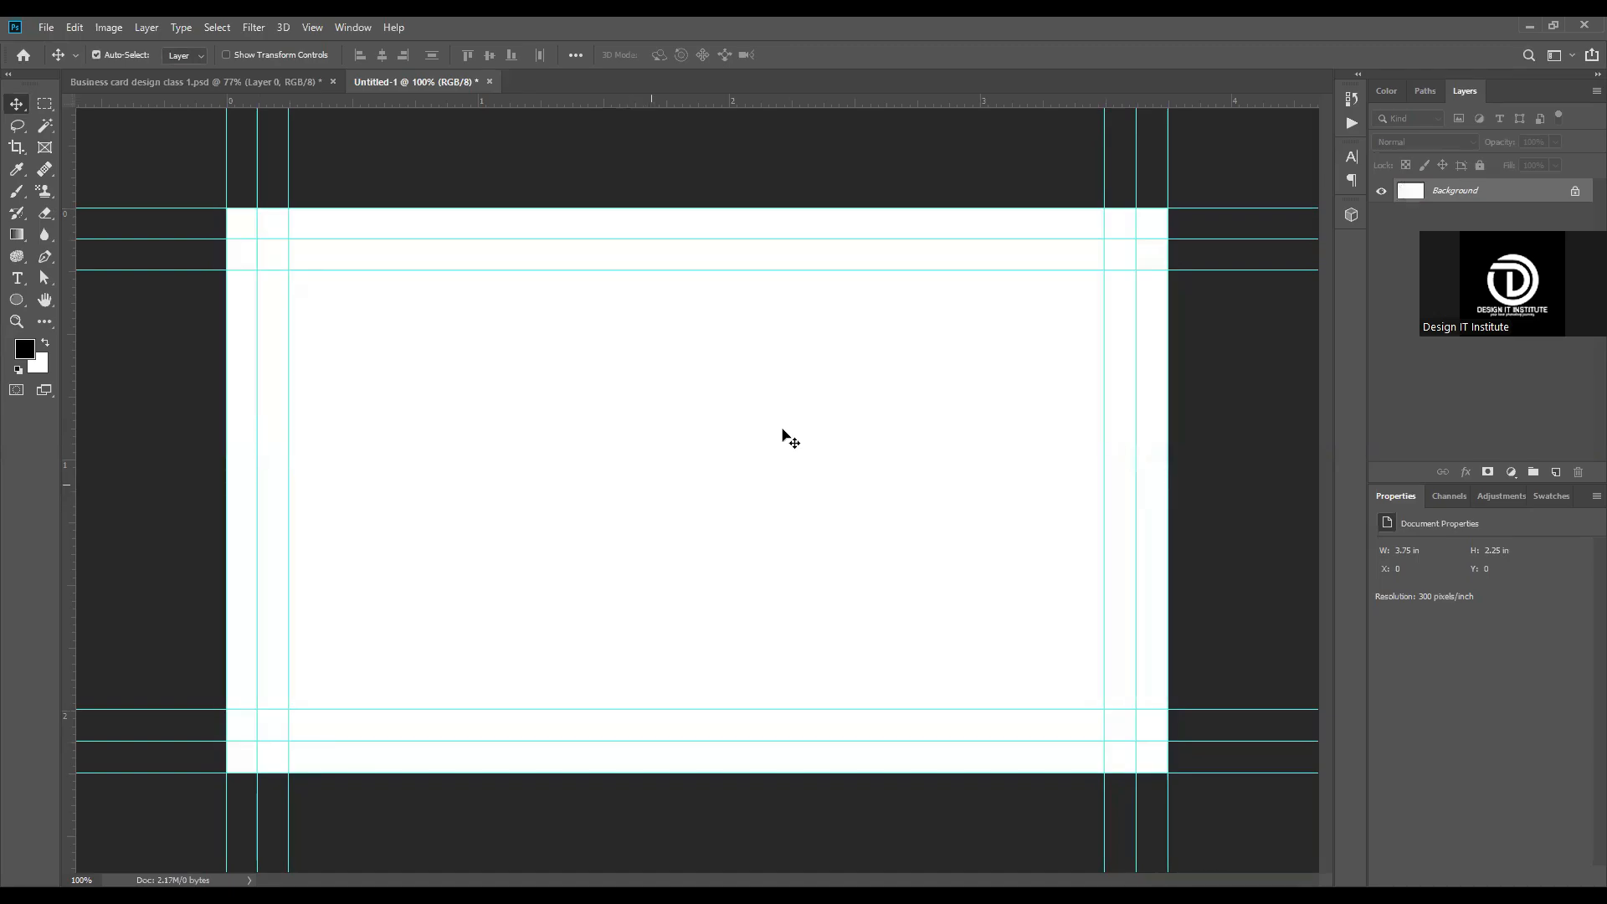
pyautogui.click(46, 344)
pyautogui.hotkey('ctrl', 'BackSpace')
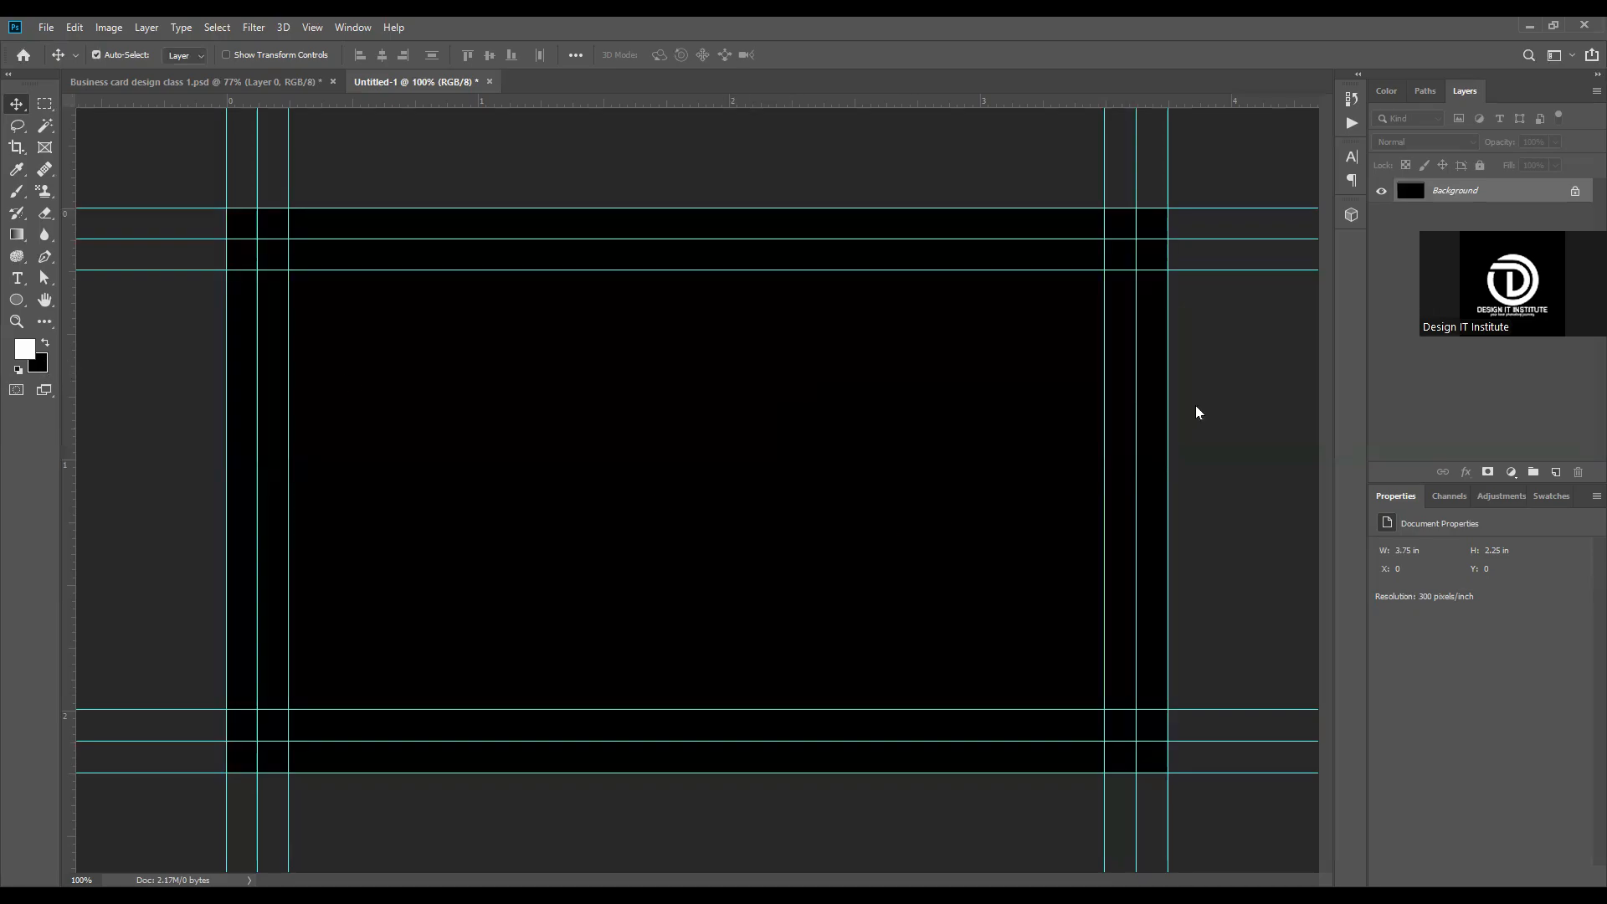
pyautogui.click(1266, 396)
pyautogui.hotkey('ctrl', 'BackSpace')
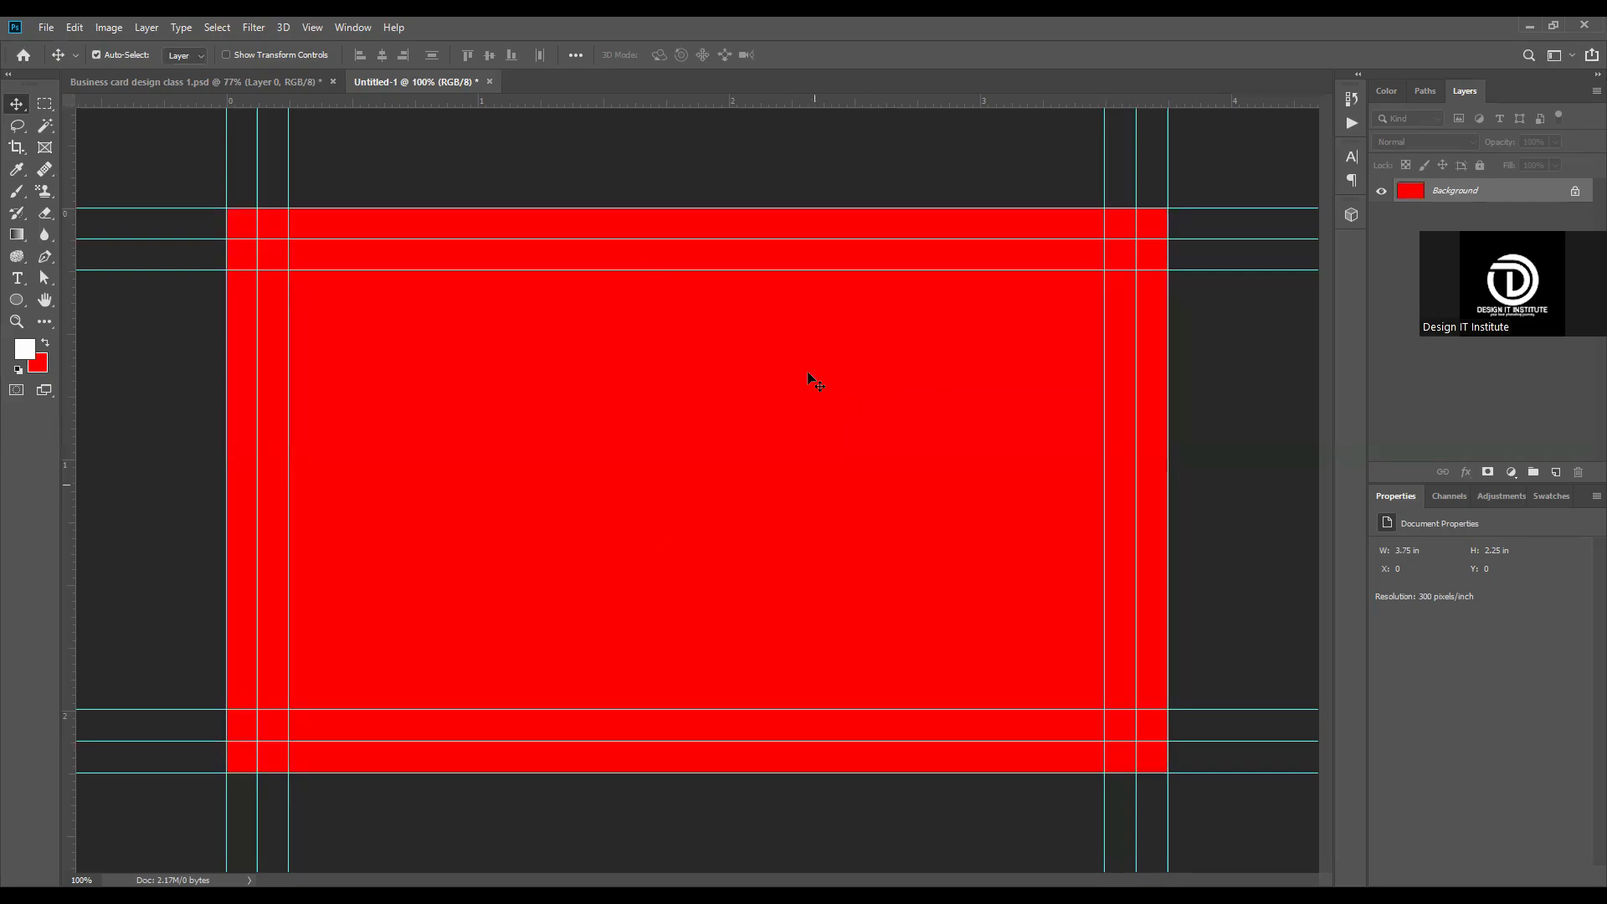
# Step: Swap the foreground and background colors and fill the background with white
pyautogui.click(45, 343)
pyautogui.hotkey('ctrl', 'BackSpace')
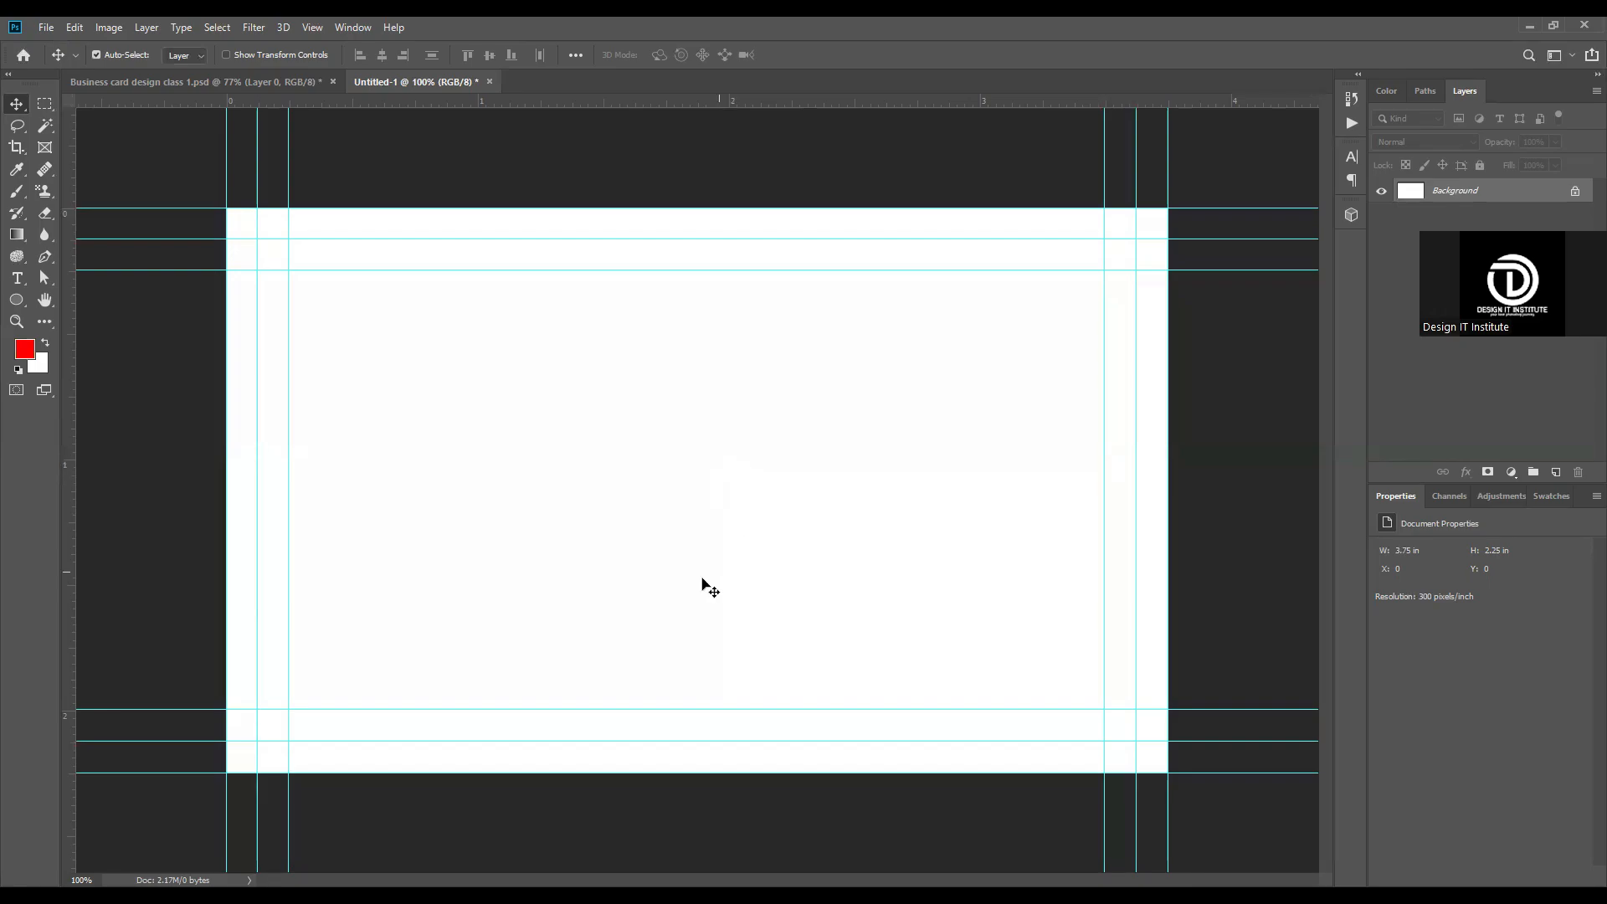
# Step: Switch to Firefox and open the graphicriver.net website
pyautogui.hotkey('alt', 'Tab')
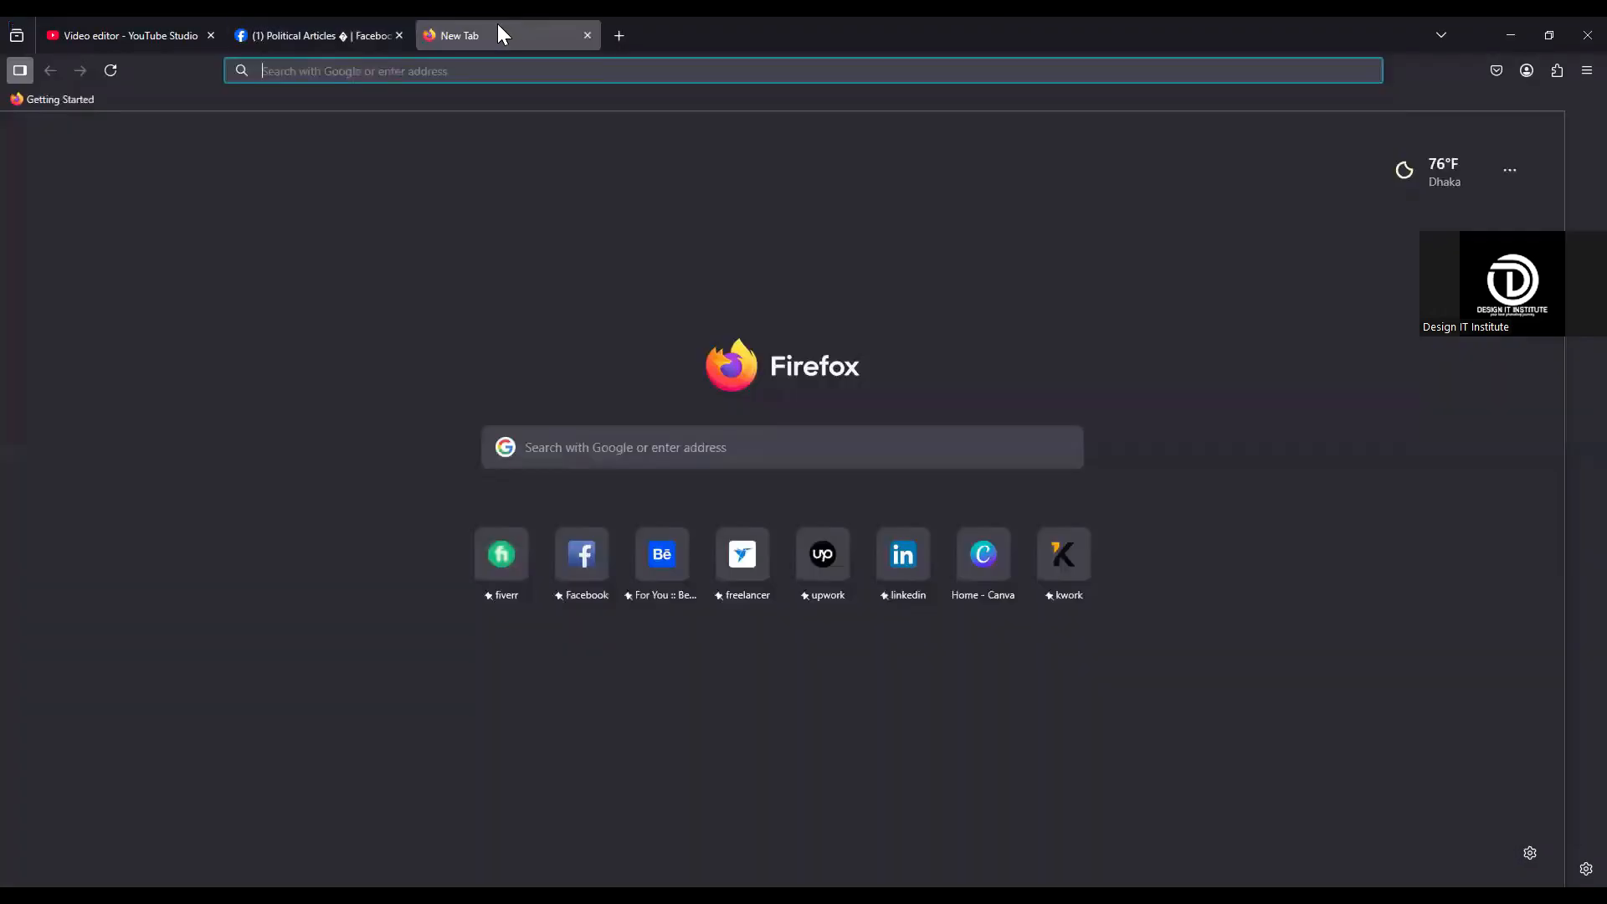
pyautogui.write('graphicriver.net/')
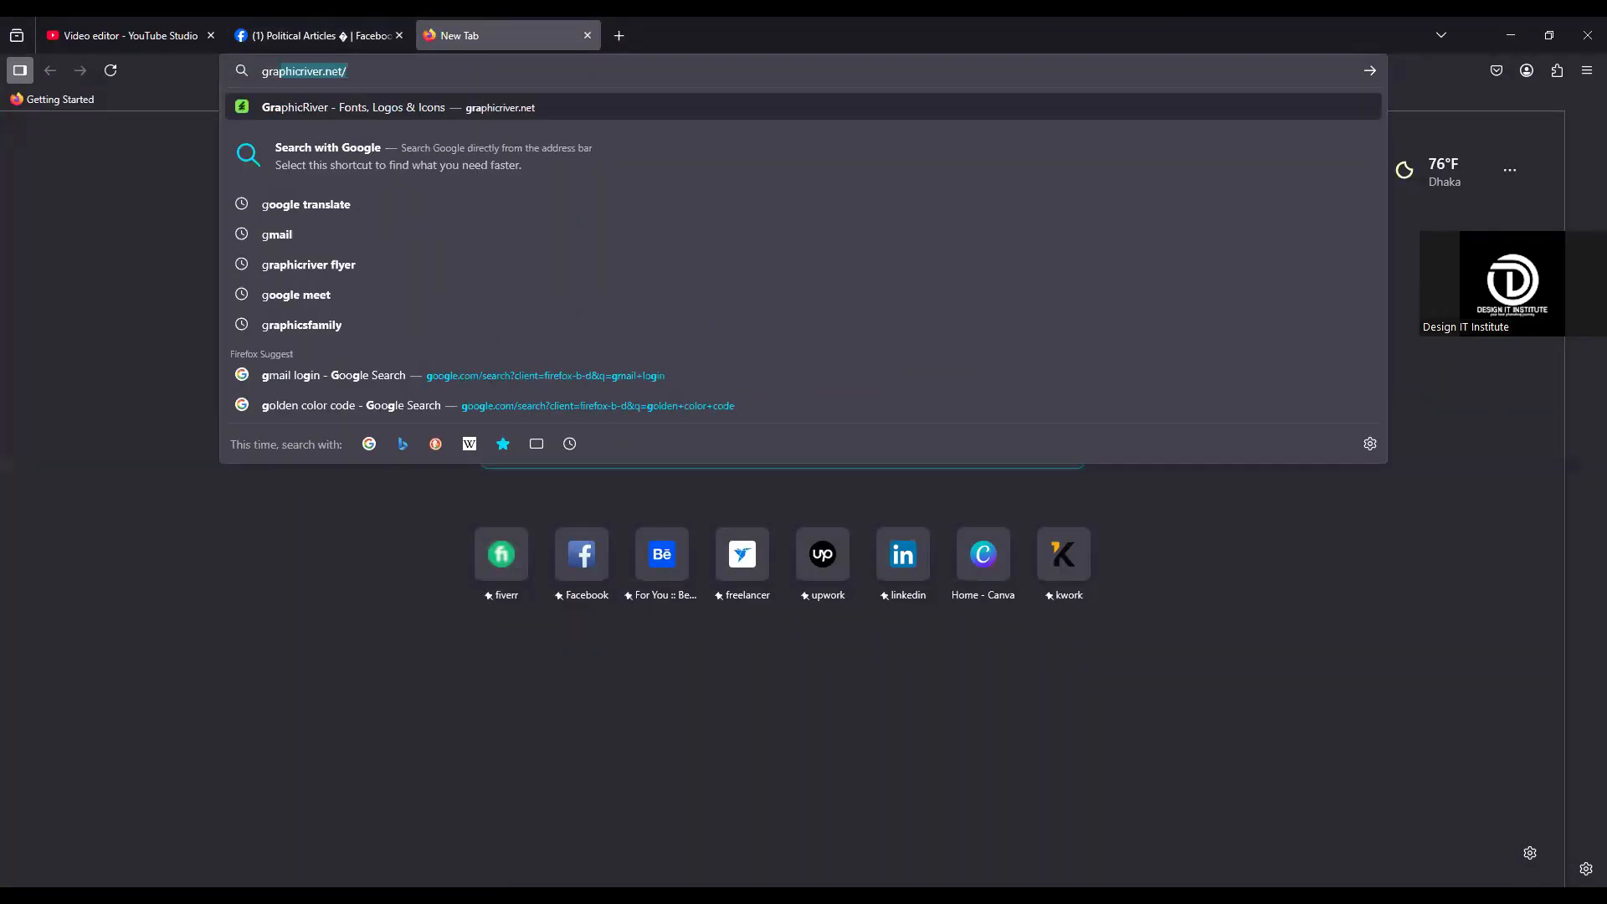
pyautogui.press('Return')
# Step: Open the Business Cards category of print templates and narrow it to the Corporate subcategory
pyautogui.moveTo(318, 257)
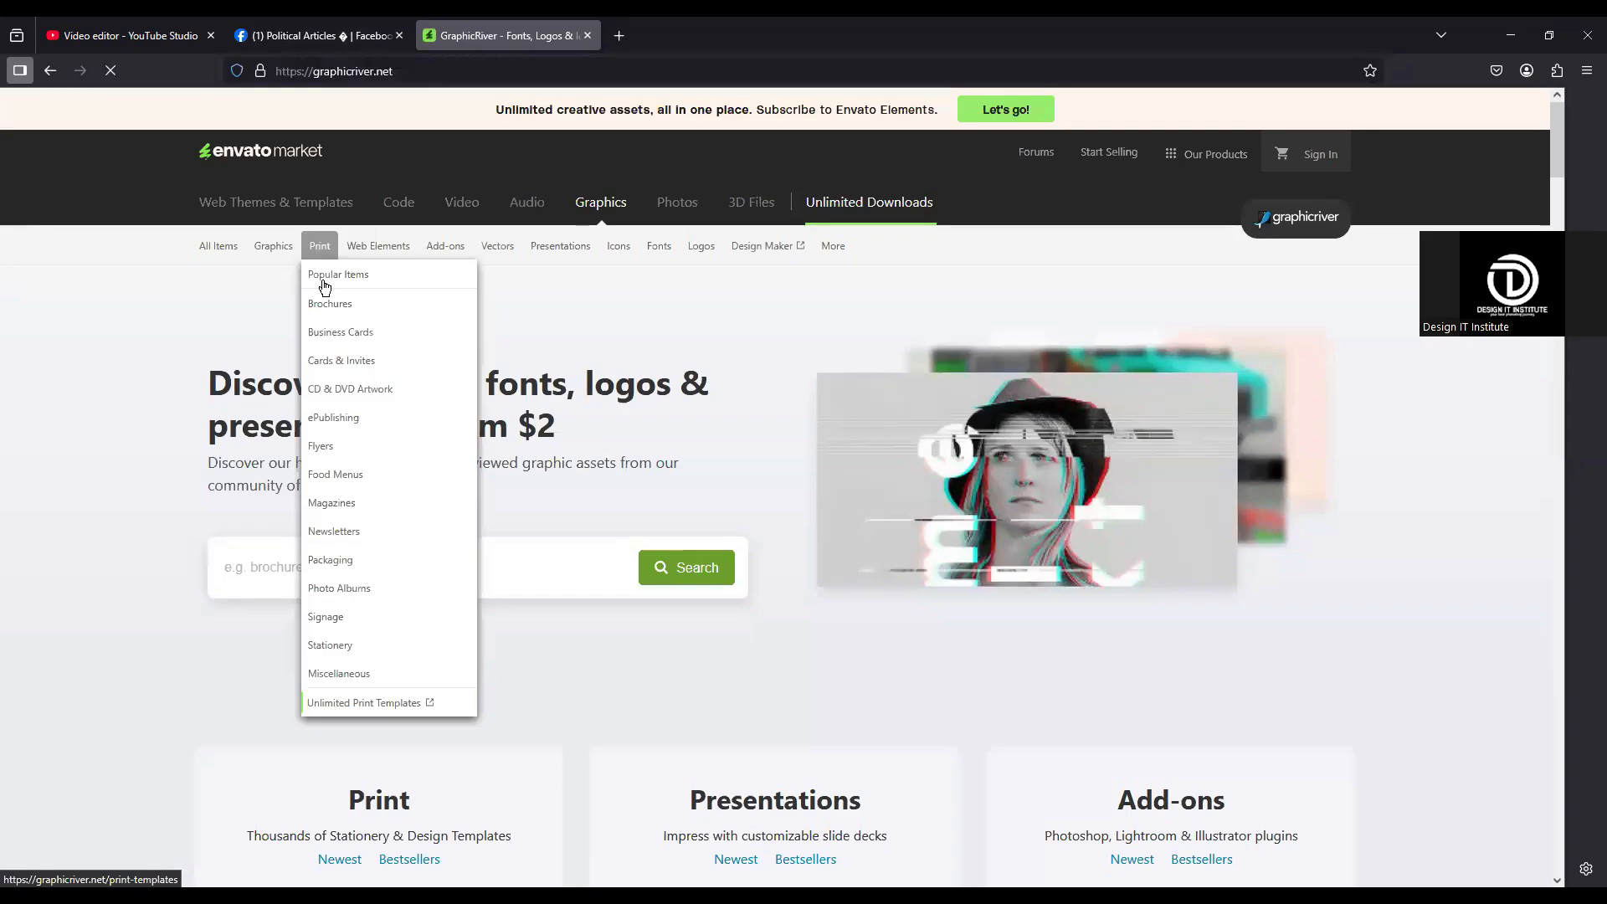
pyautogui.click(325, 335)
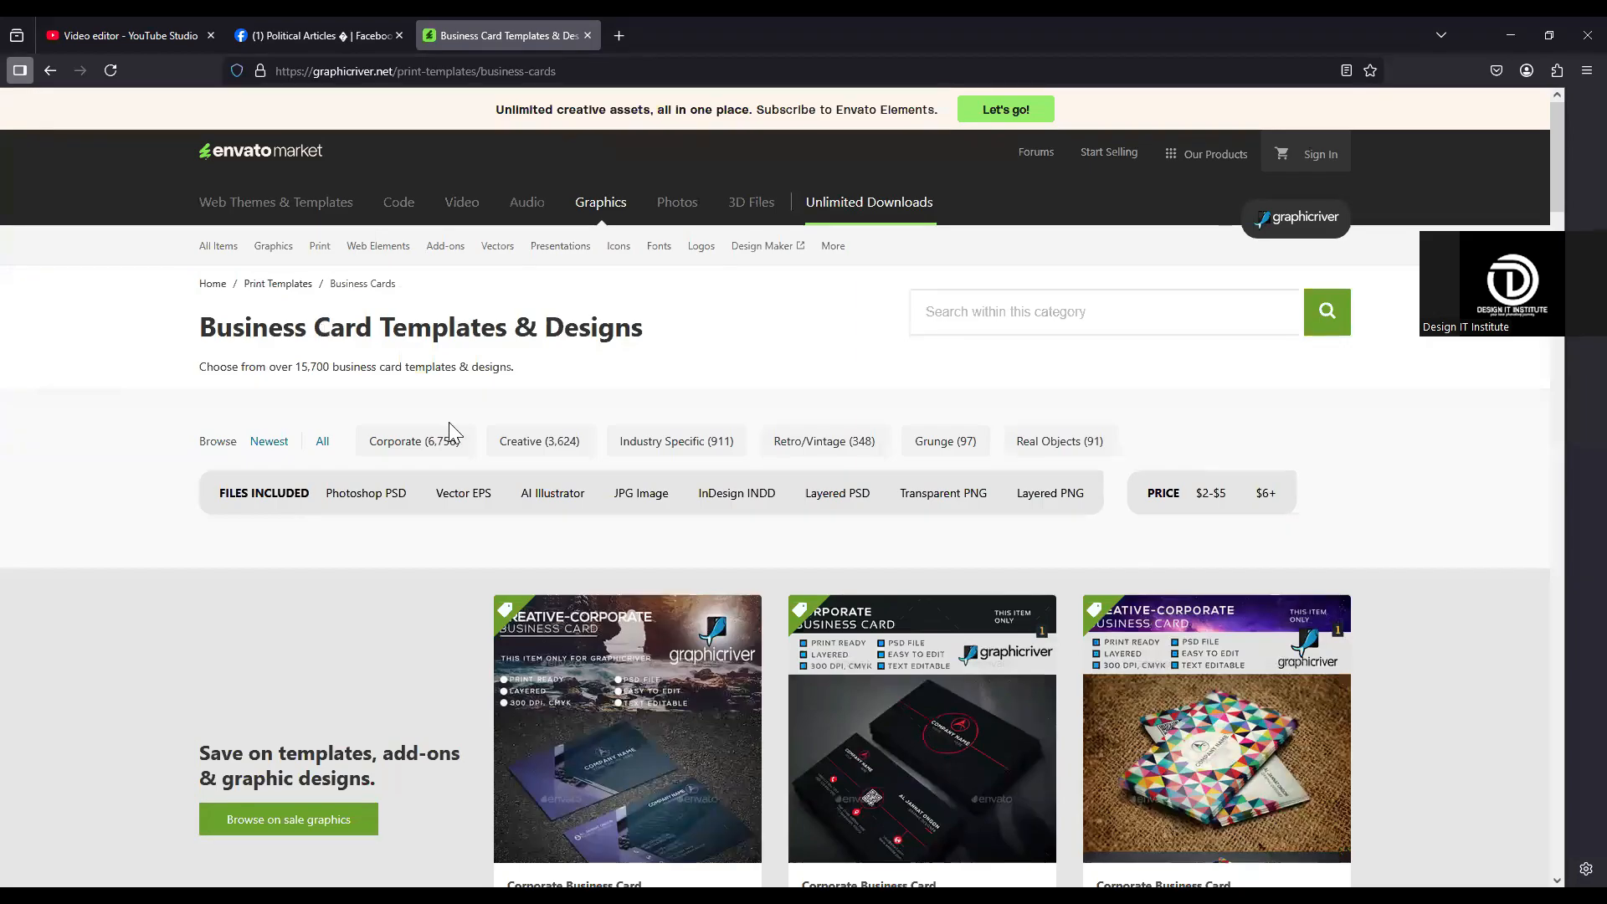
pyautogui.scroll(-7, 294, 449)
pyautogui.scroll(7, 294, 448)
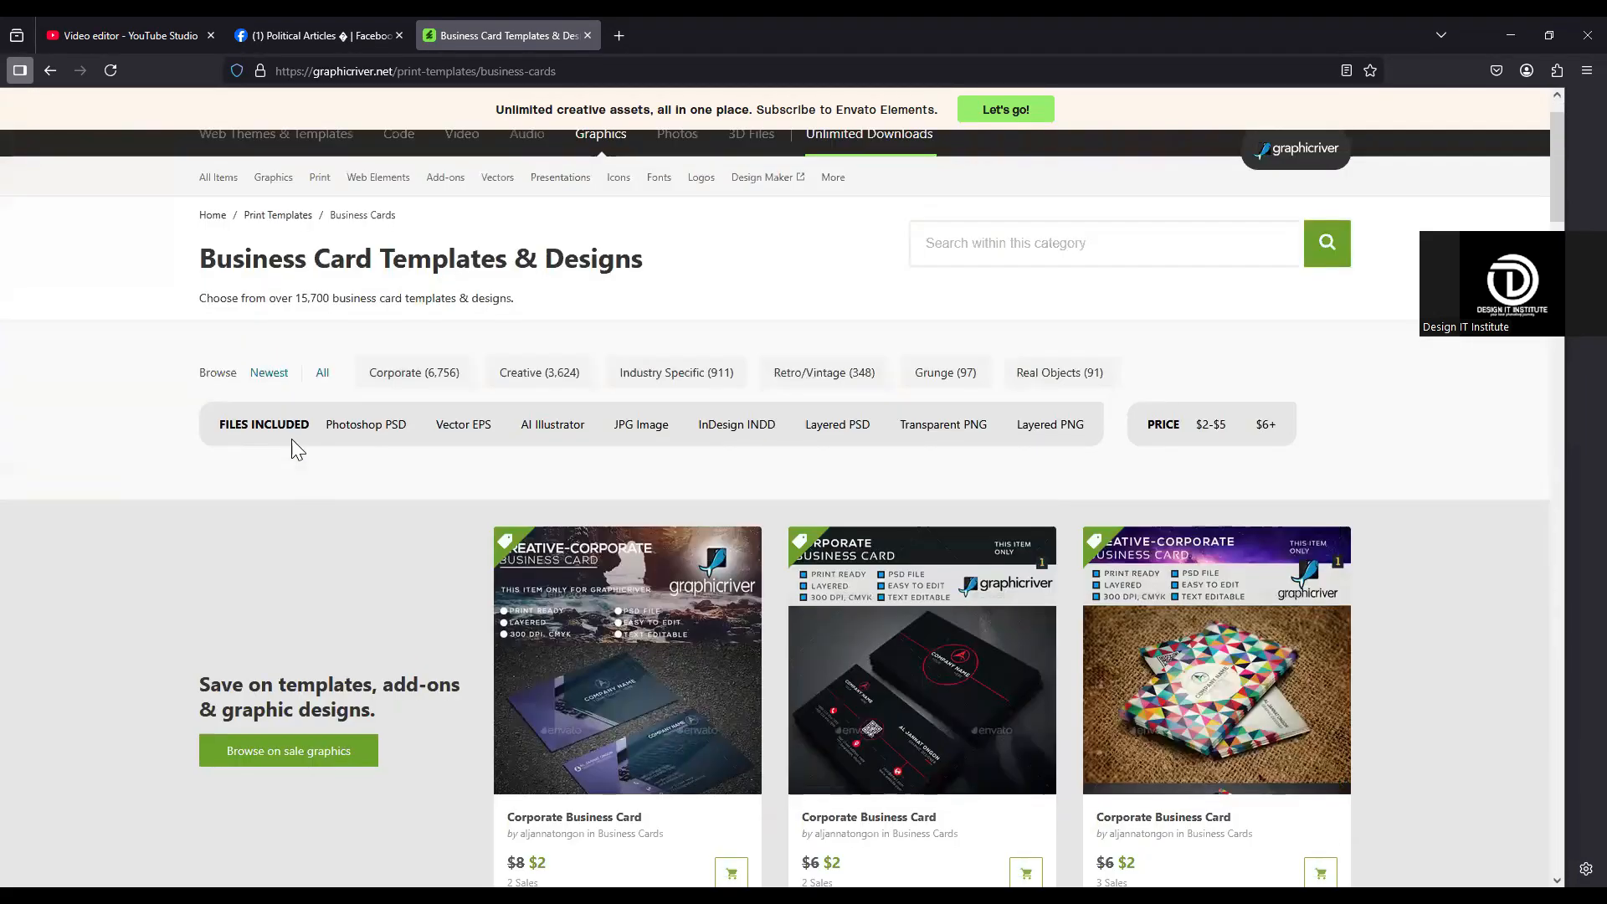
pyautogui.scroll(-1, 368, 494)
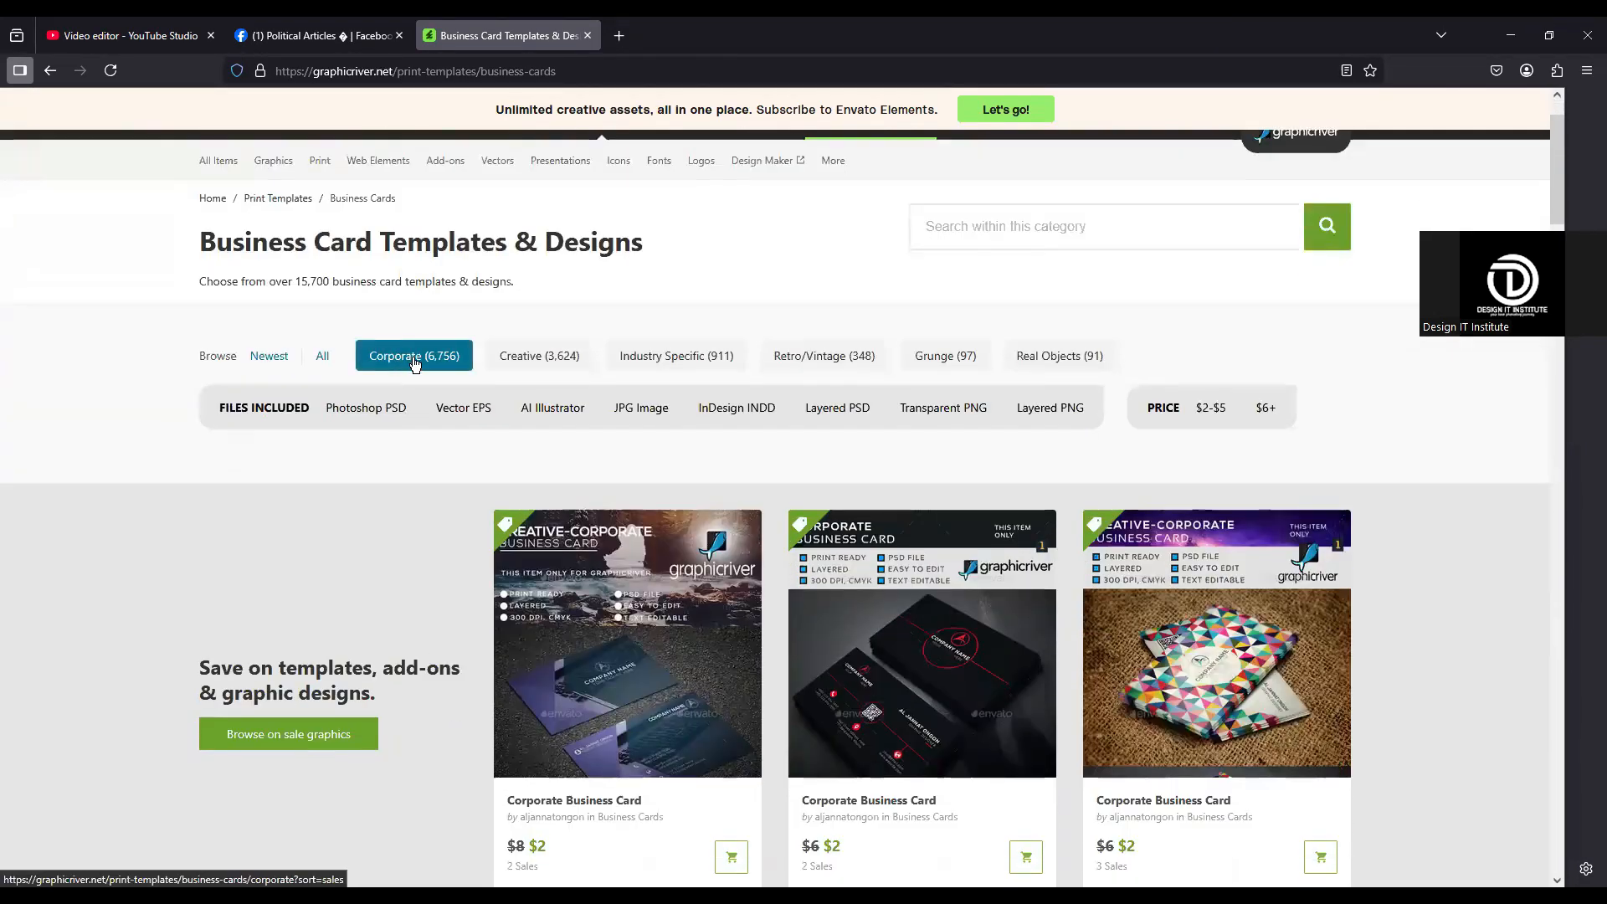
pyautogui.click(414, 360)
# Step: Look through the best-selling corporate business card templates, comparing their designs, prices and sales figures
pyautogui.scroll(-5, 652, 303)
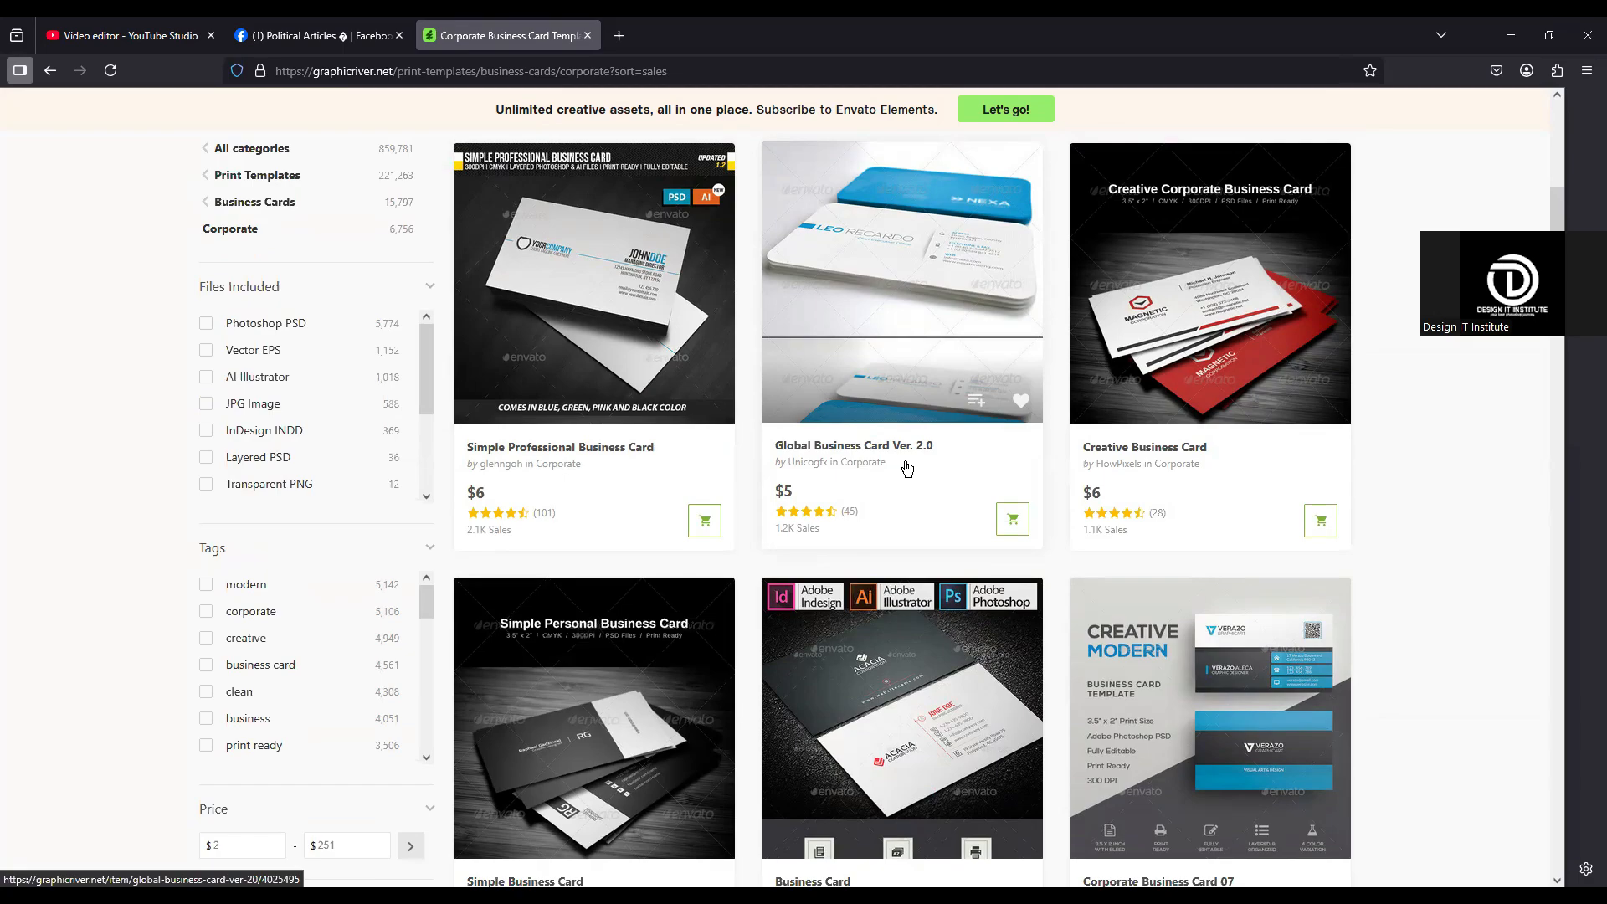
pyautogui.scroll(-2, 906, 468)
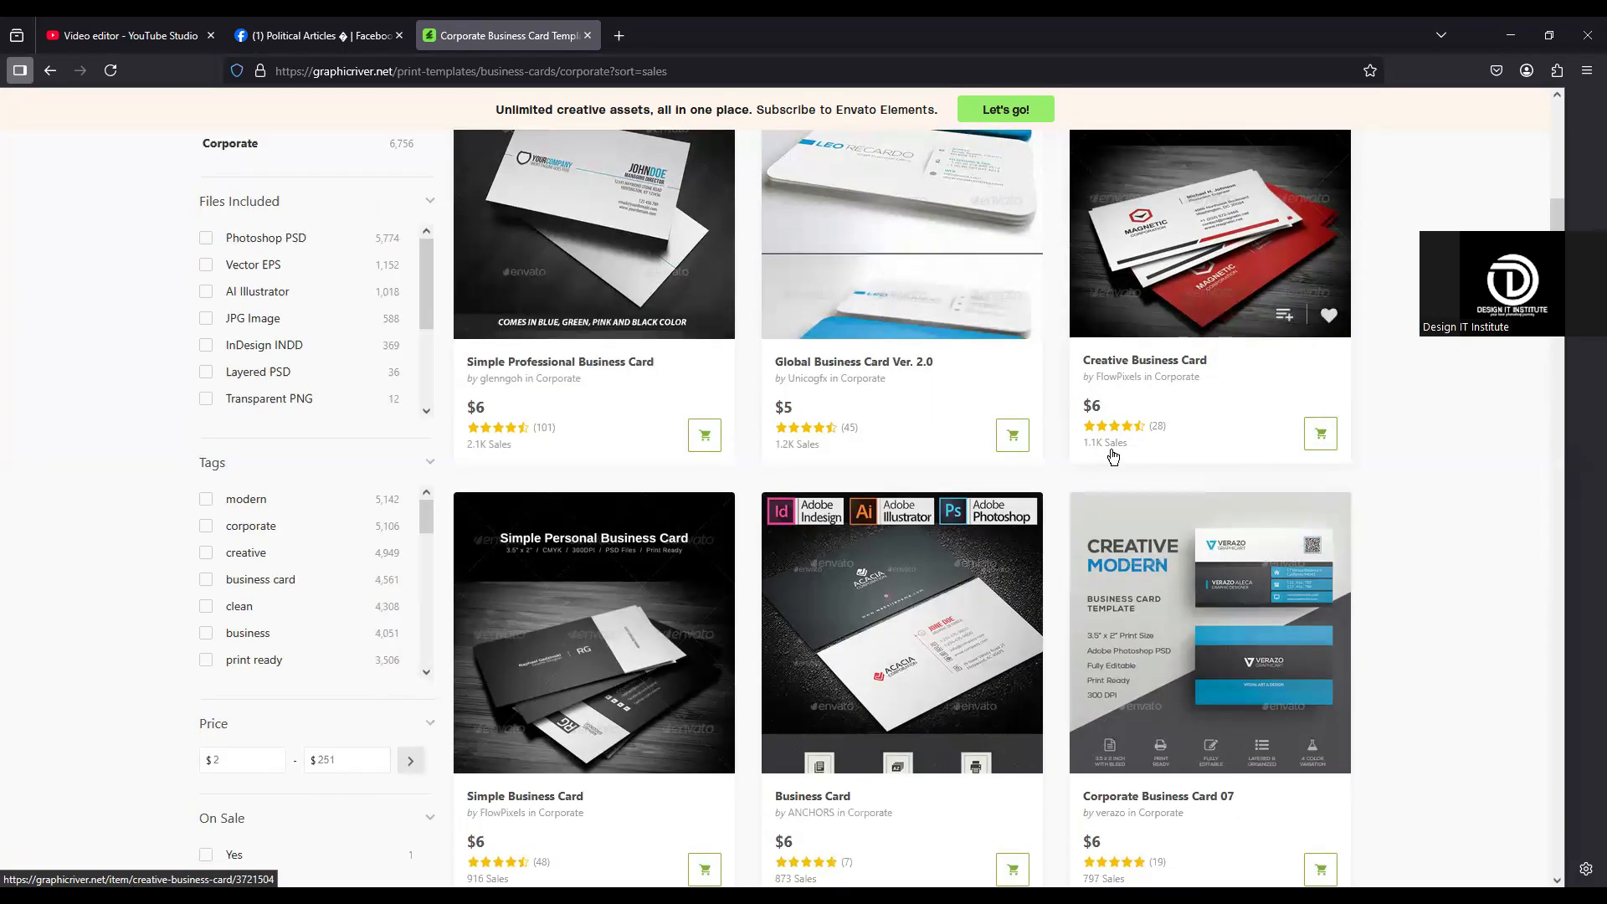
pyautogui.scroll(-2, 1193, 431)
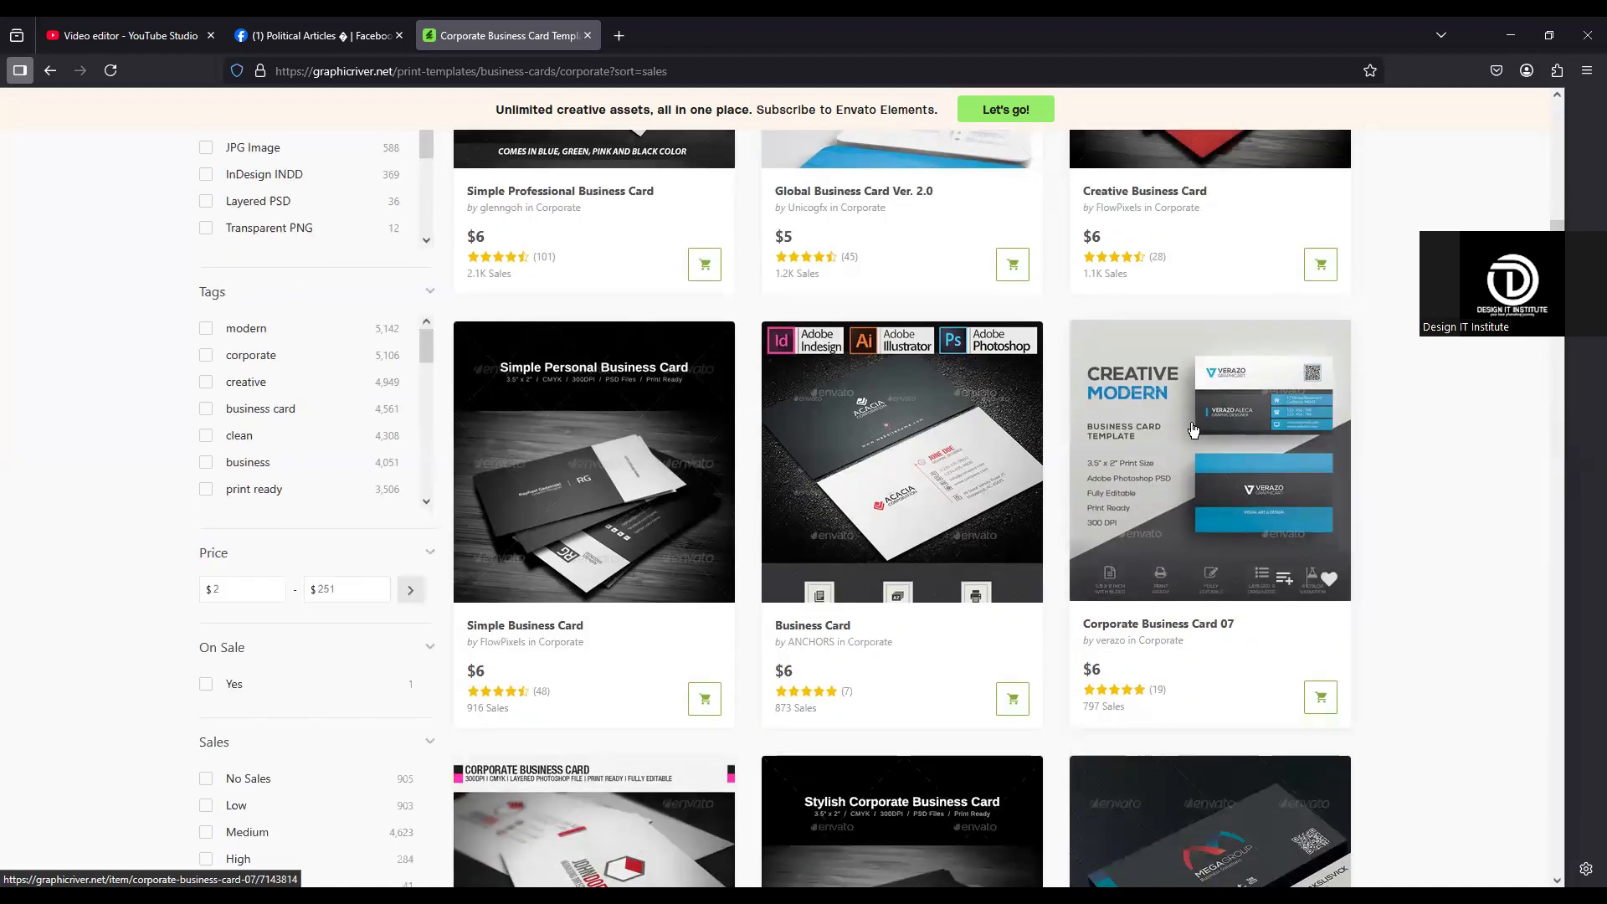
pyautogui.scroll(-2, 1193, 429)
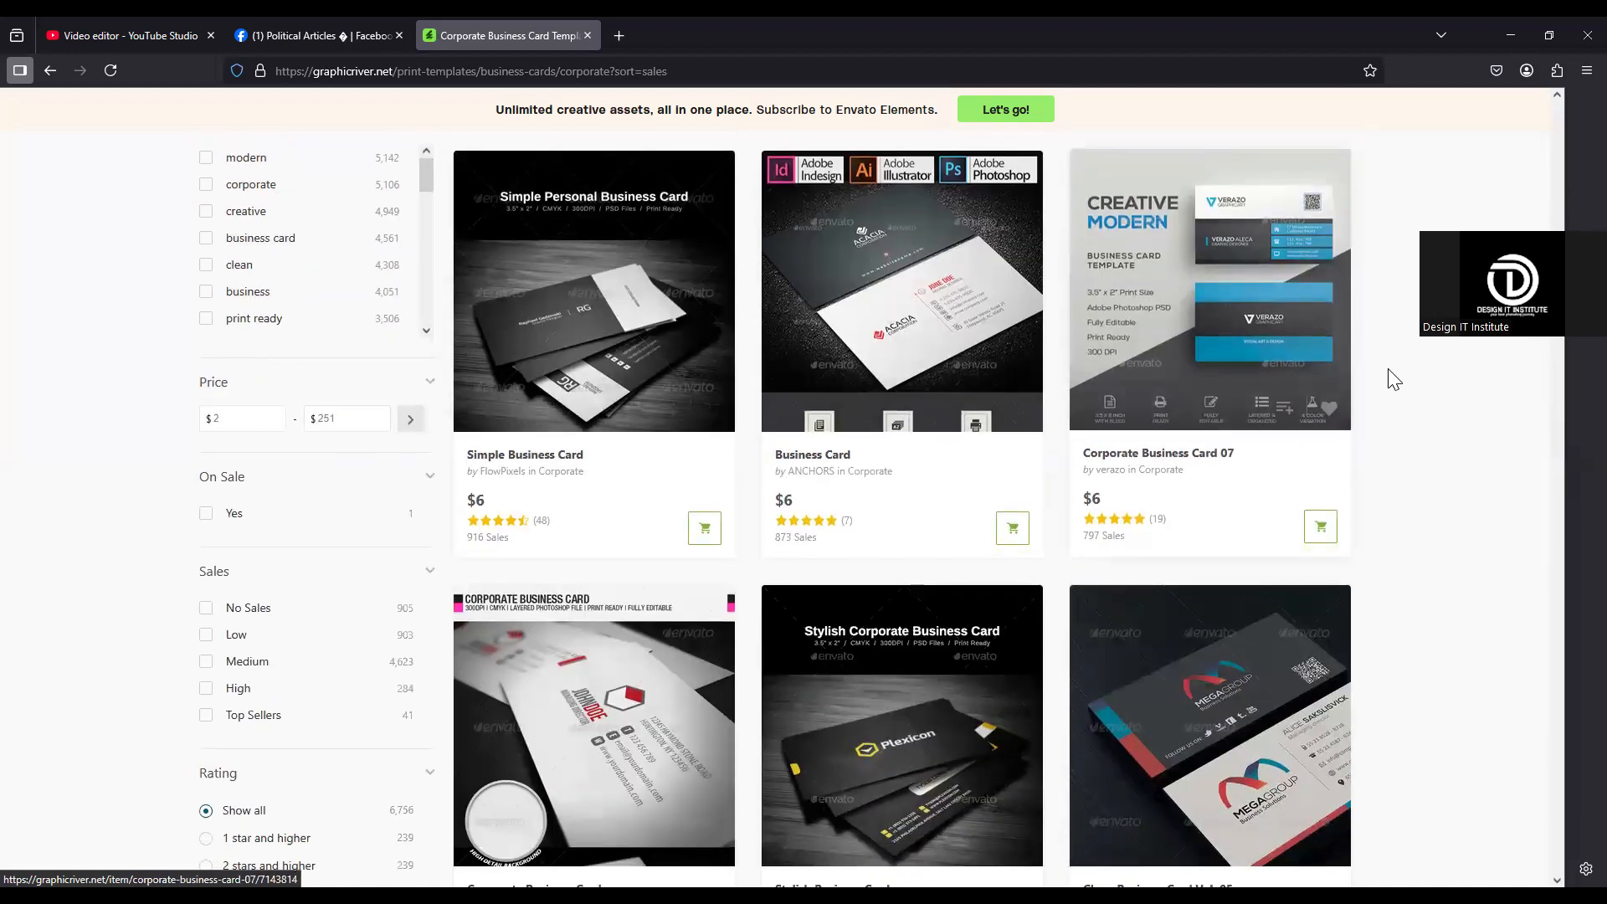
pyautogui.scroll(-2, 1394, 379)
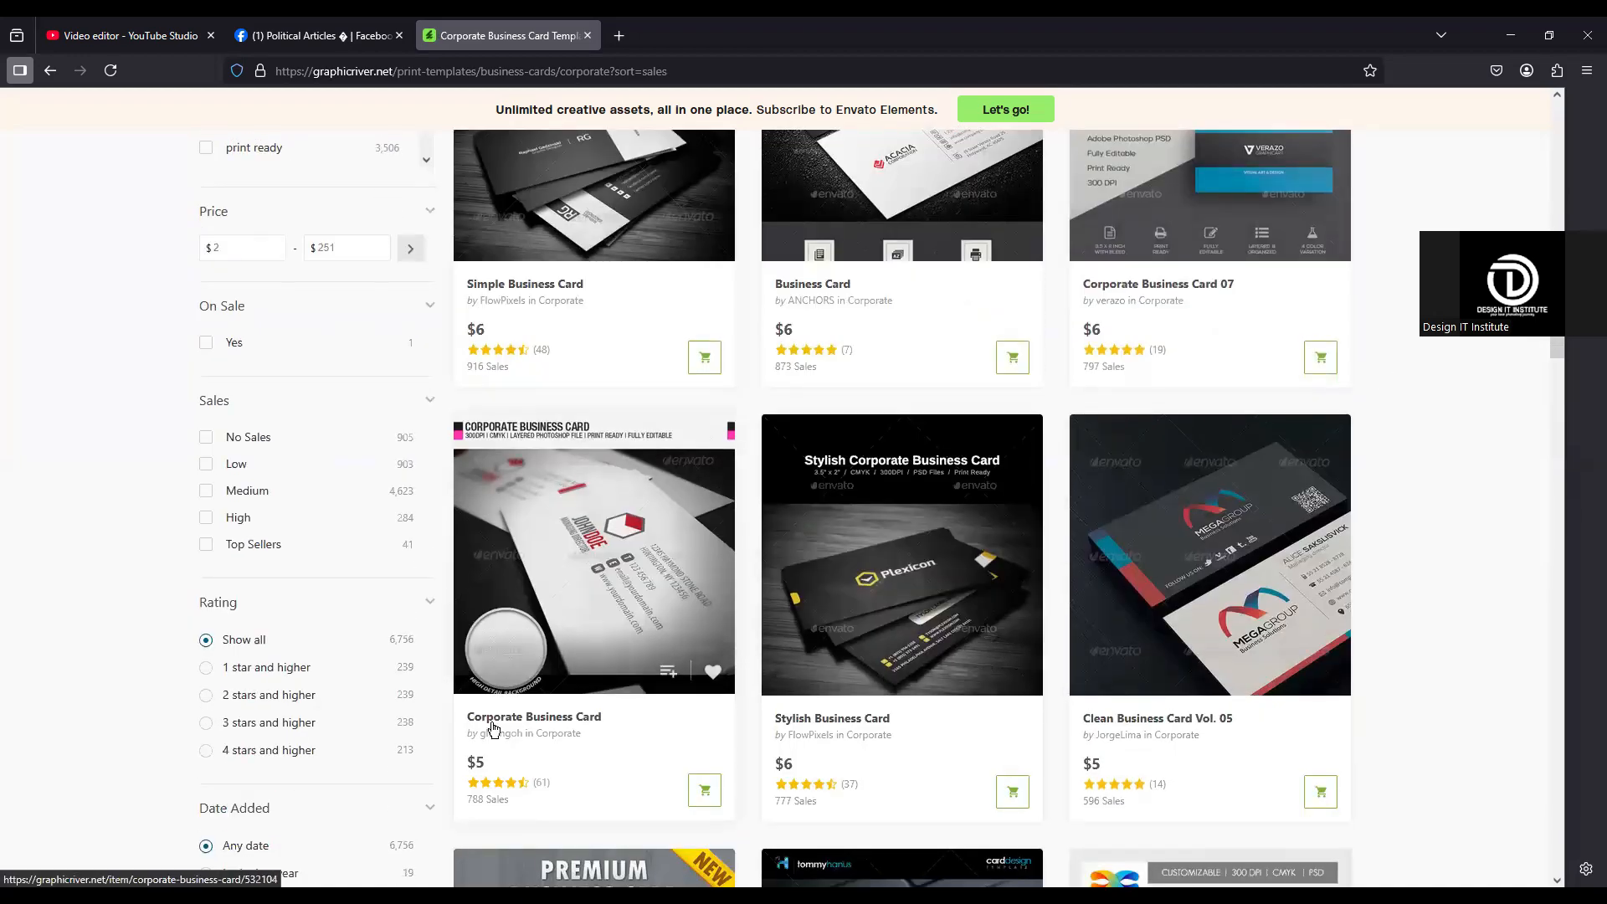
pyautogui.scroll(-1, 485, 737)
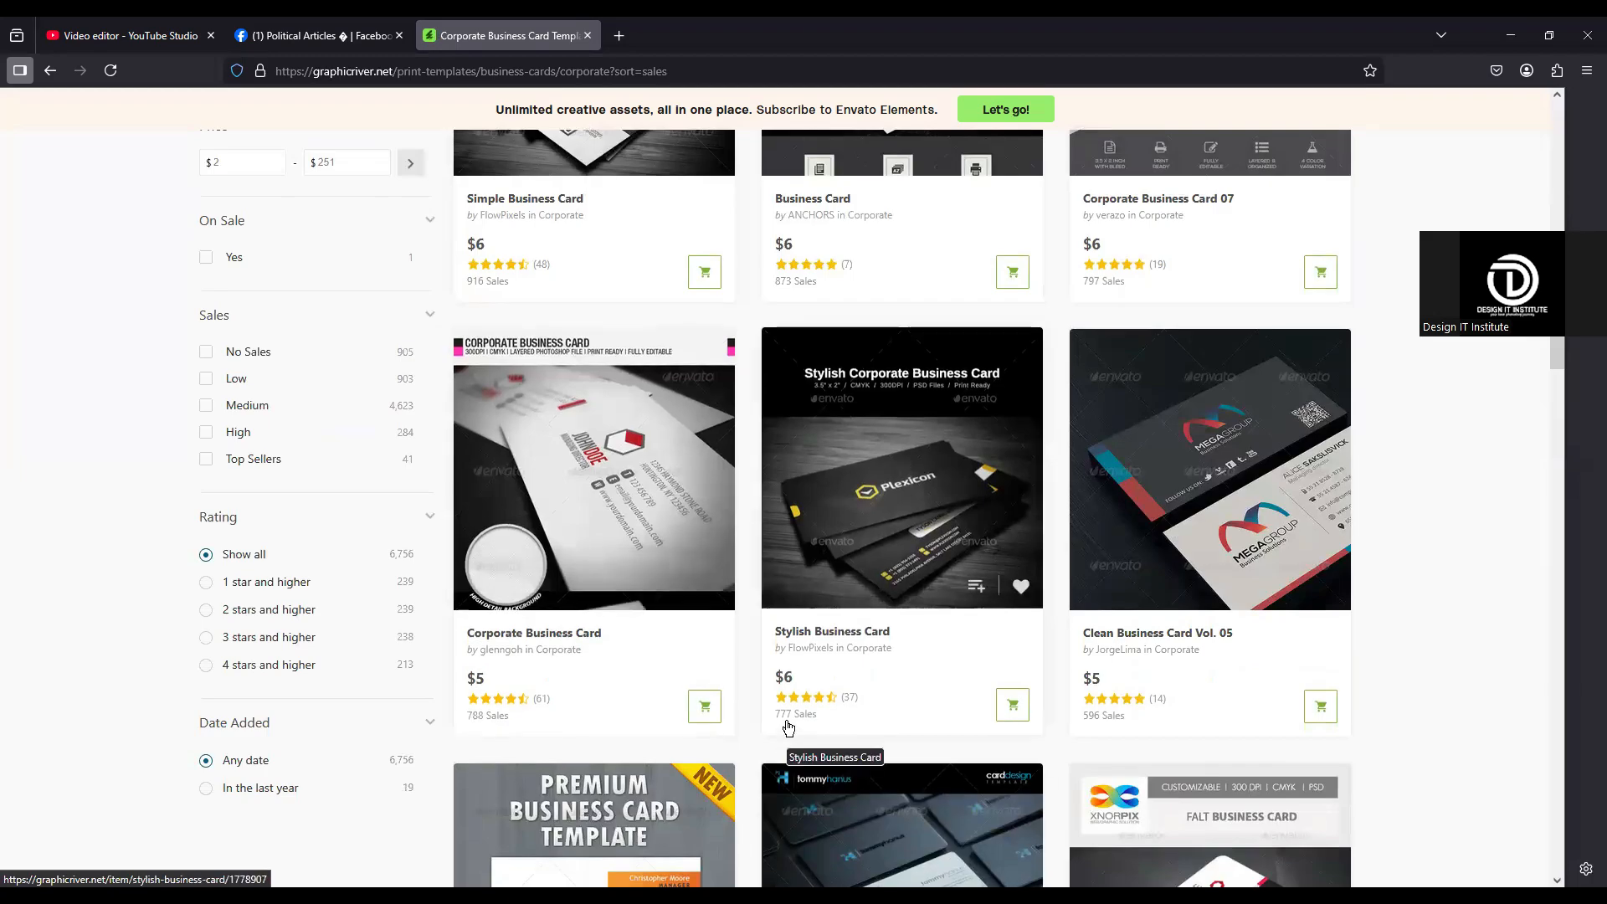
pyautogui.scroll(-1, 788, 728)
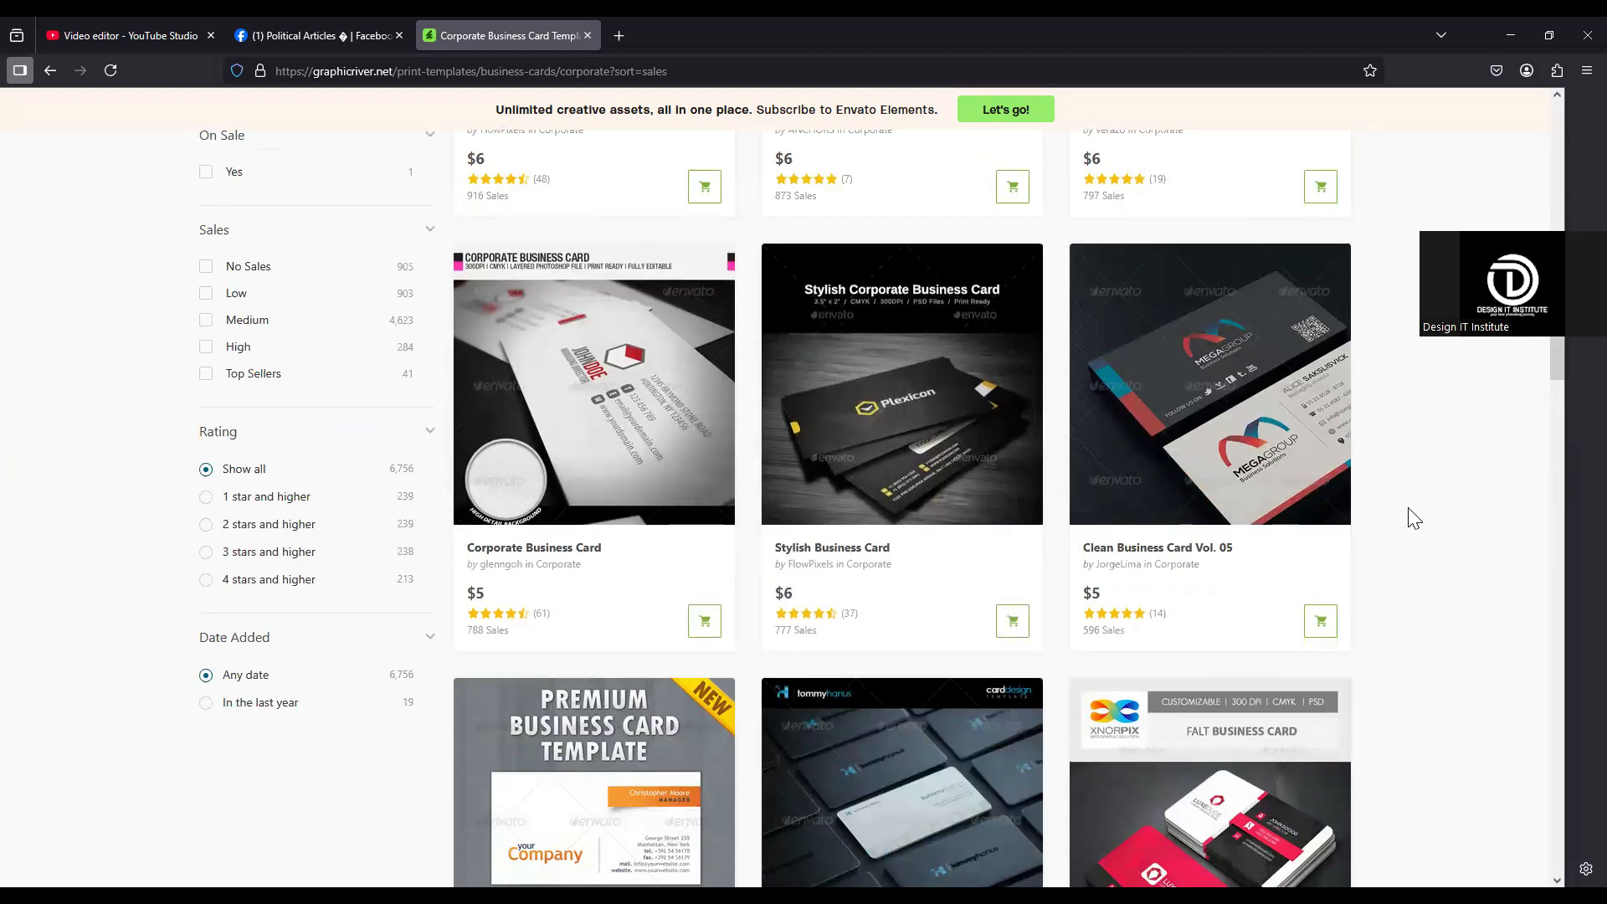
pyautogui.scroll(-1, 1411, 517)
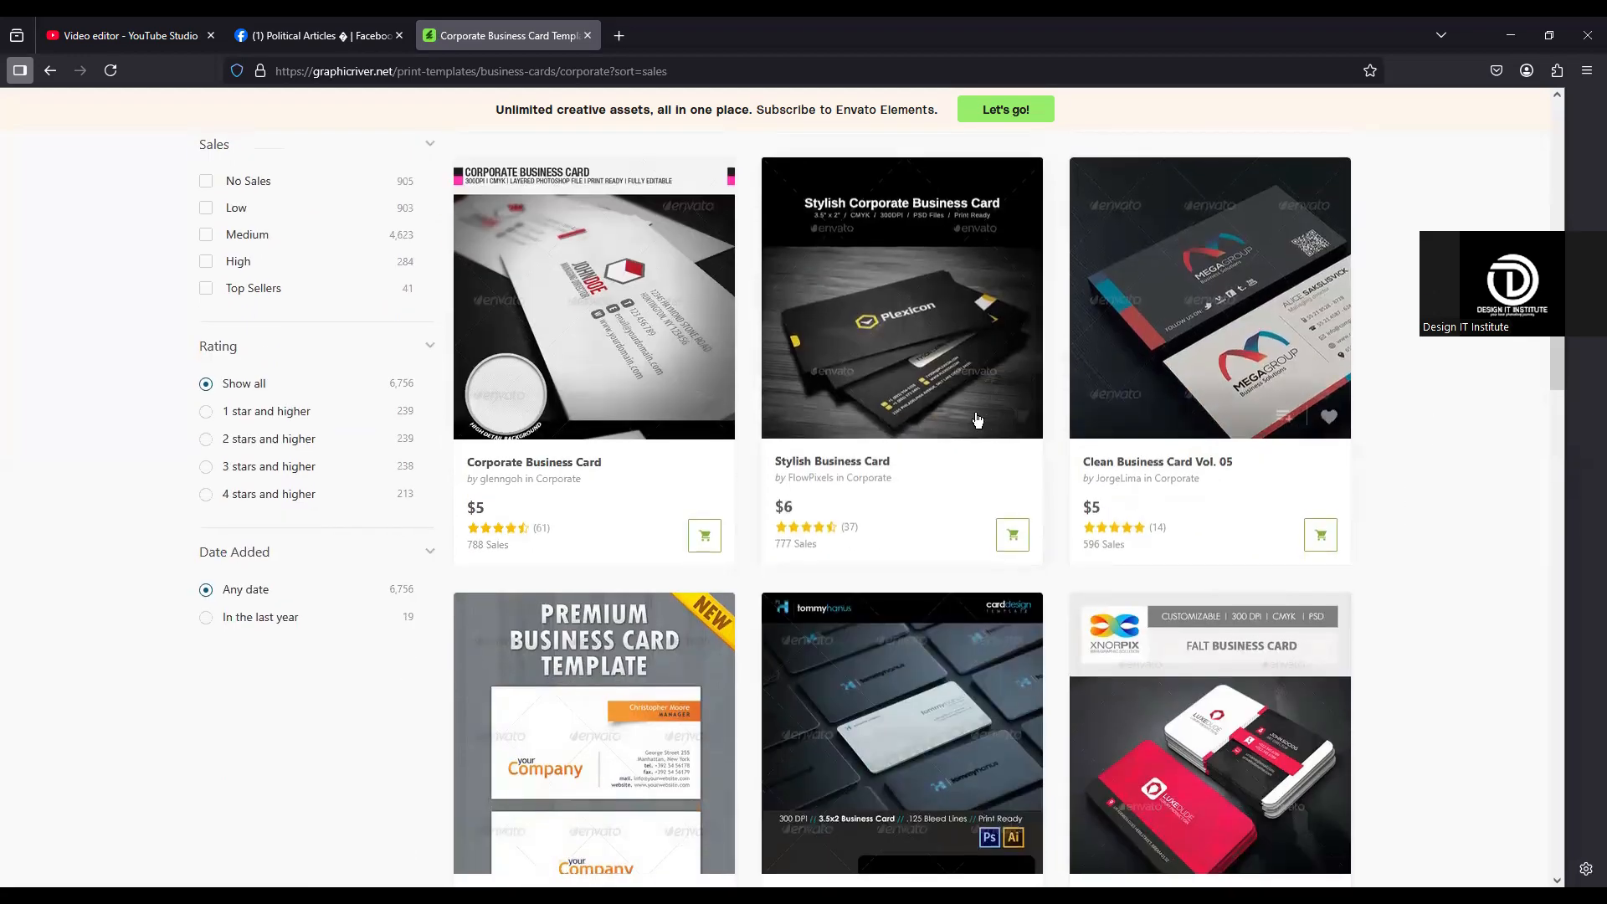
pyautogui.scroll(10, 977, 419)
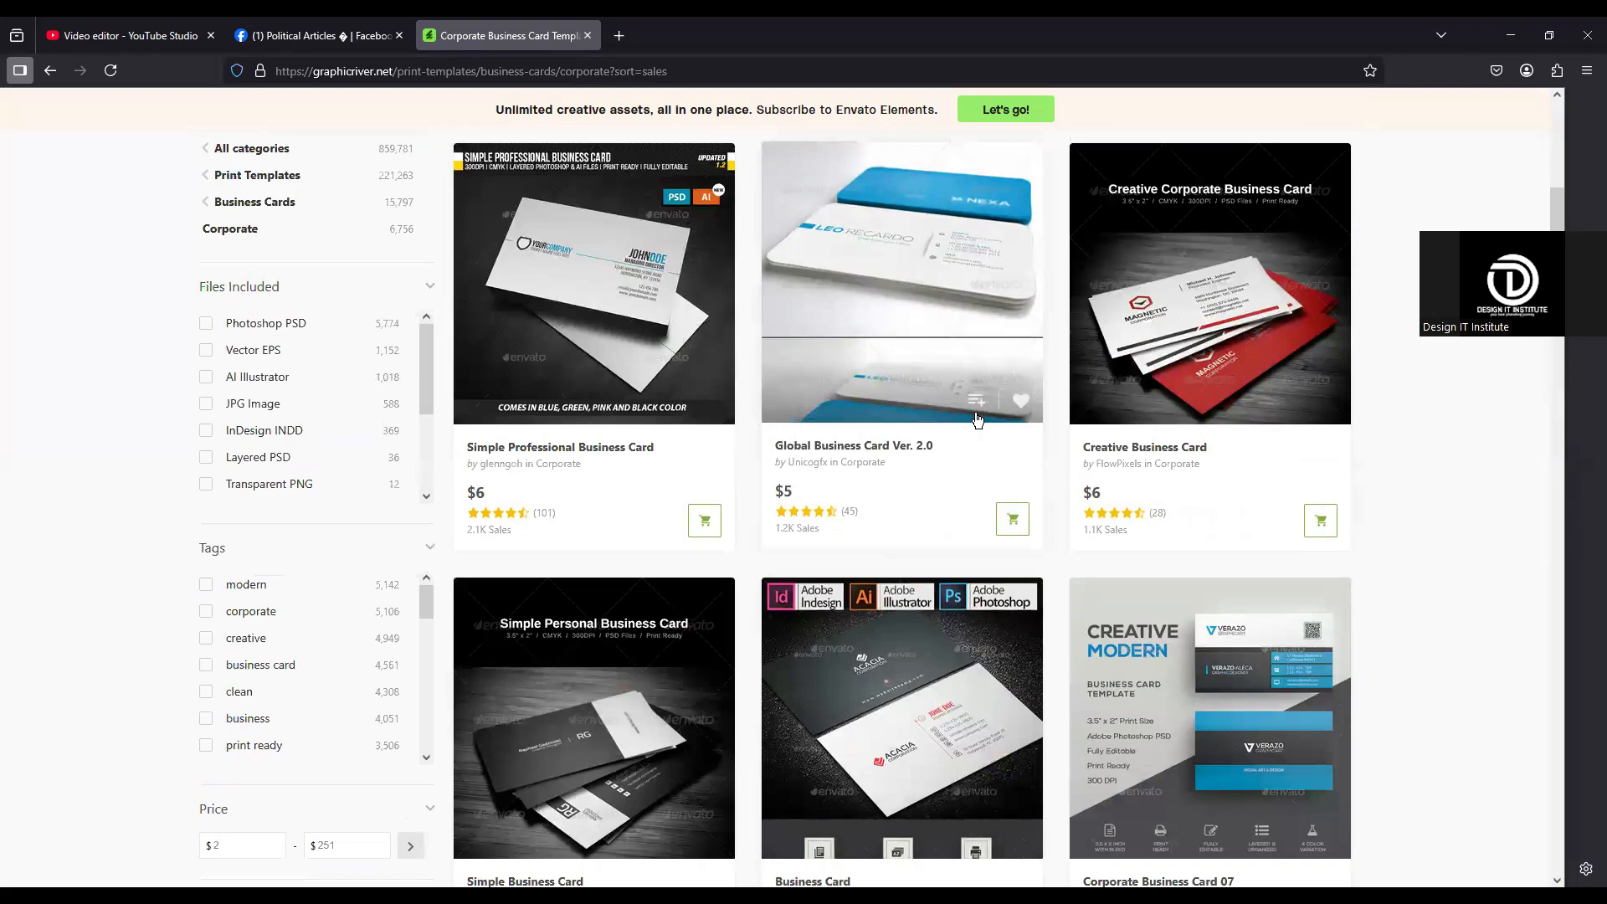
pyautogui.scroll(6, 977, 419)
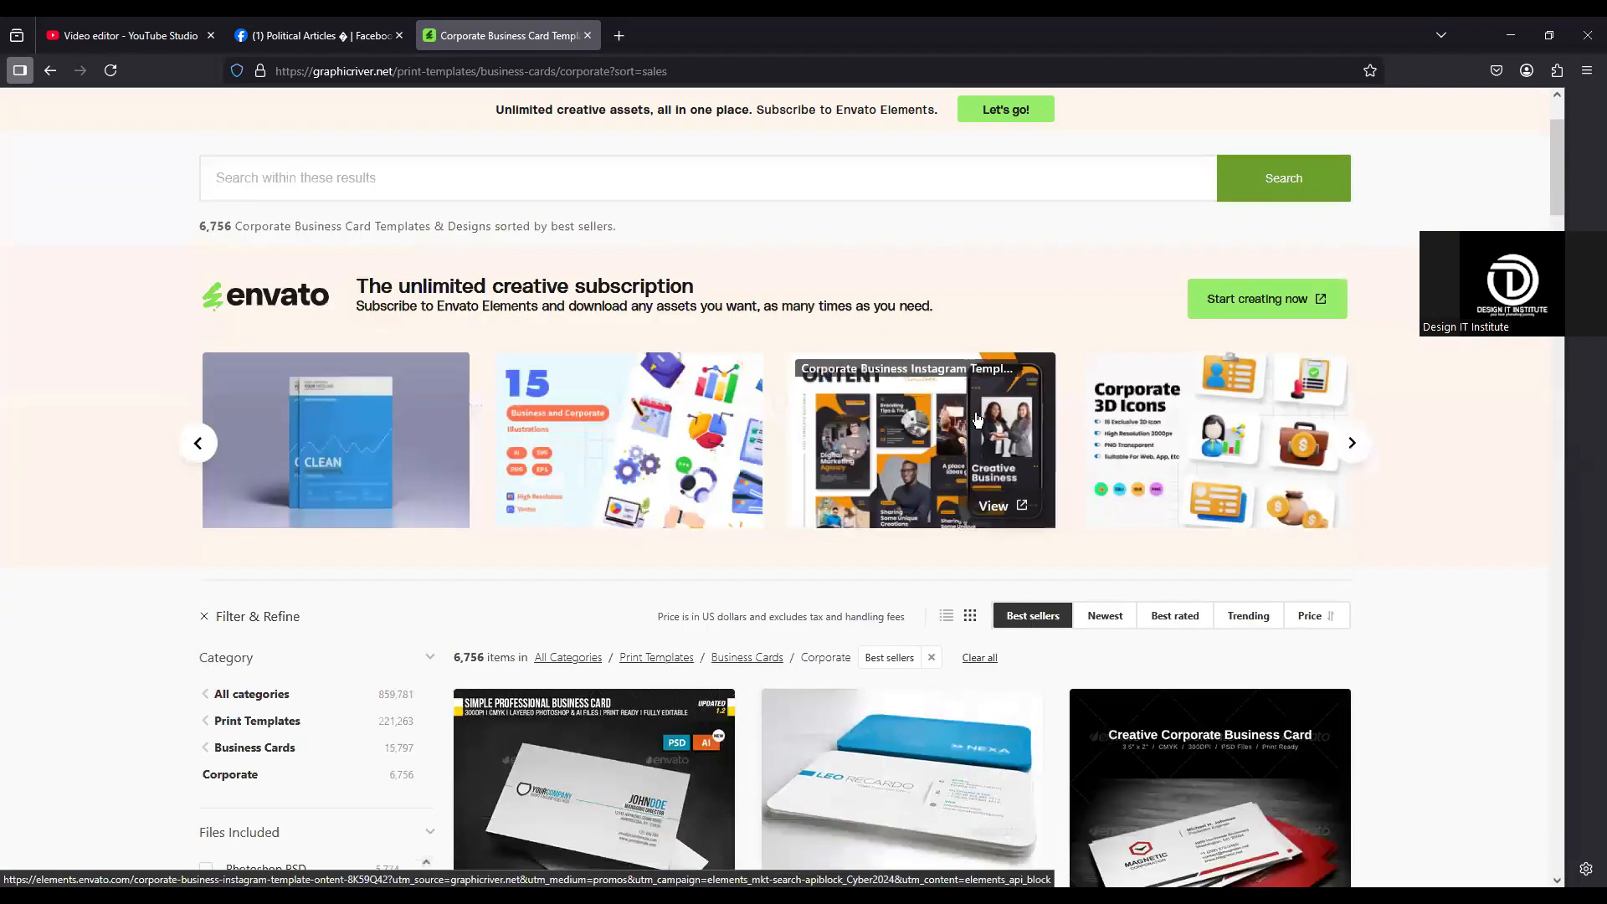
pyautogui.scroll(-3, 1214, 503)
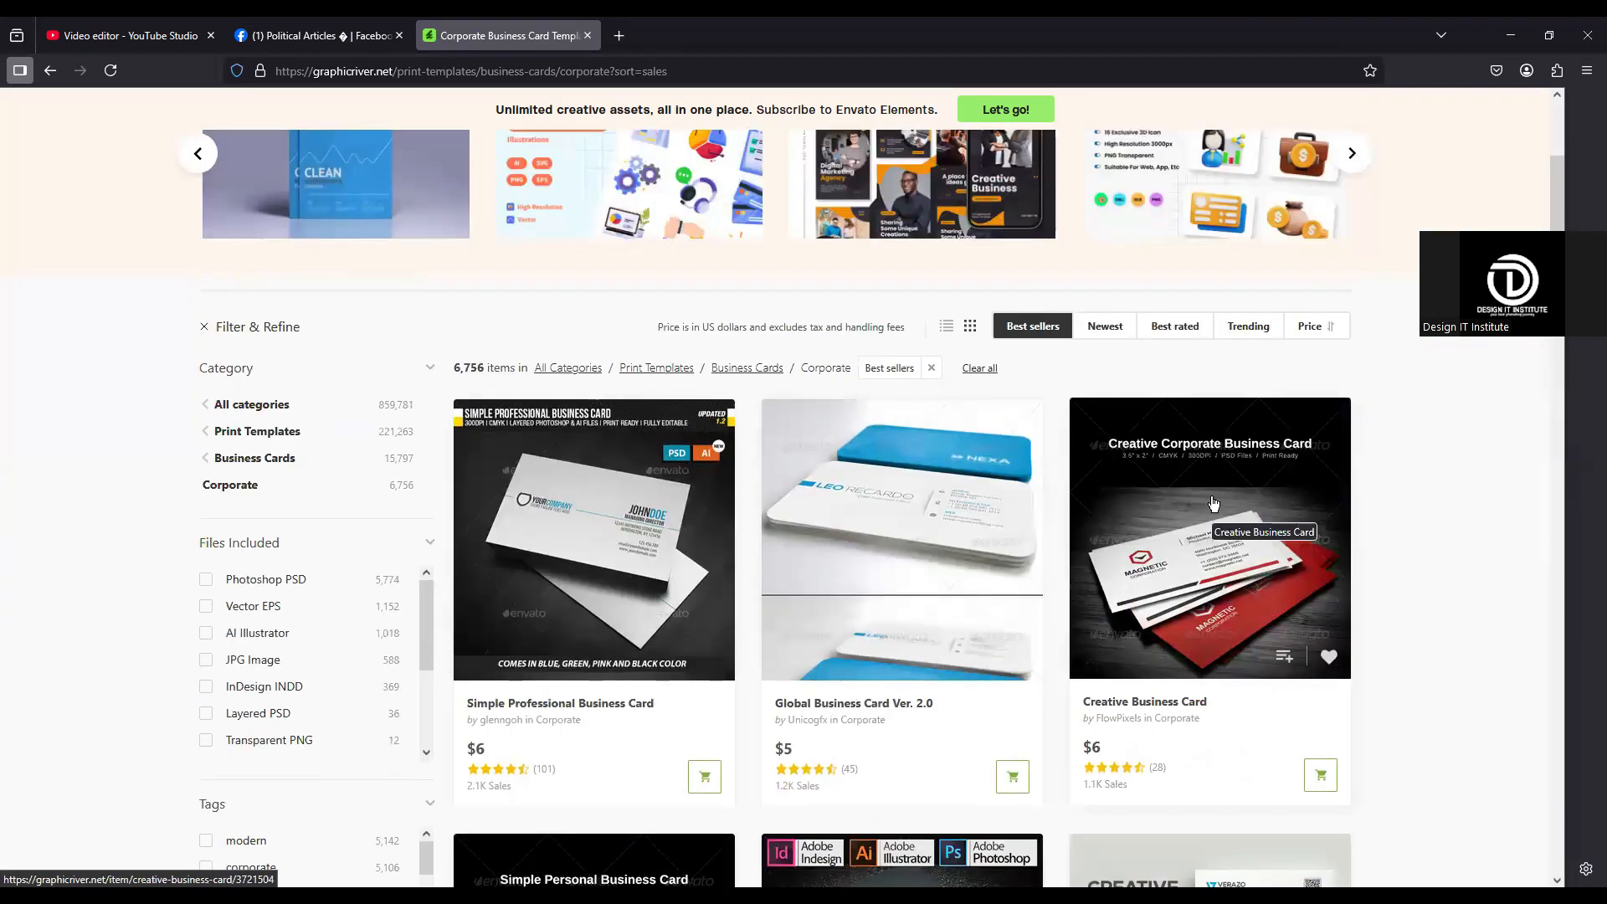
# Step: Open the Simple Professional Business Card template, examine its layout and enlarged preview, and return to the best-seller listing
pyautogui.click(637, 527)
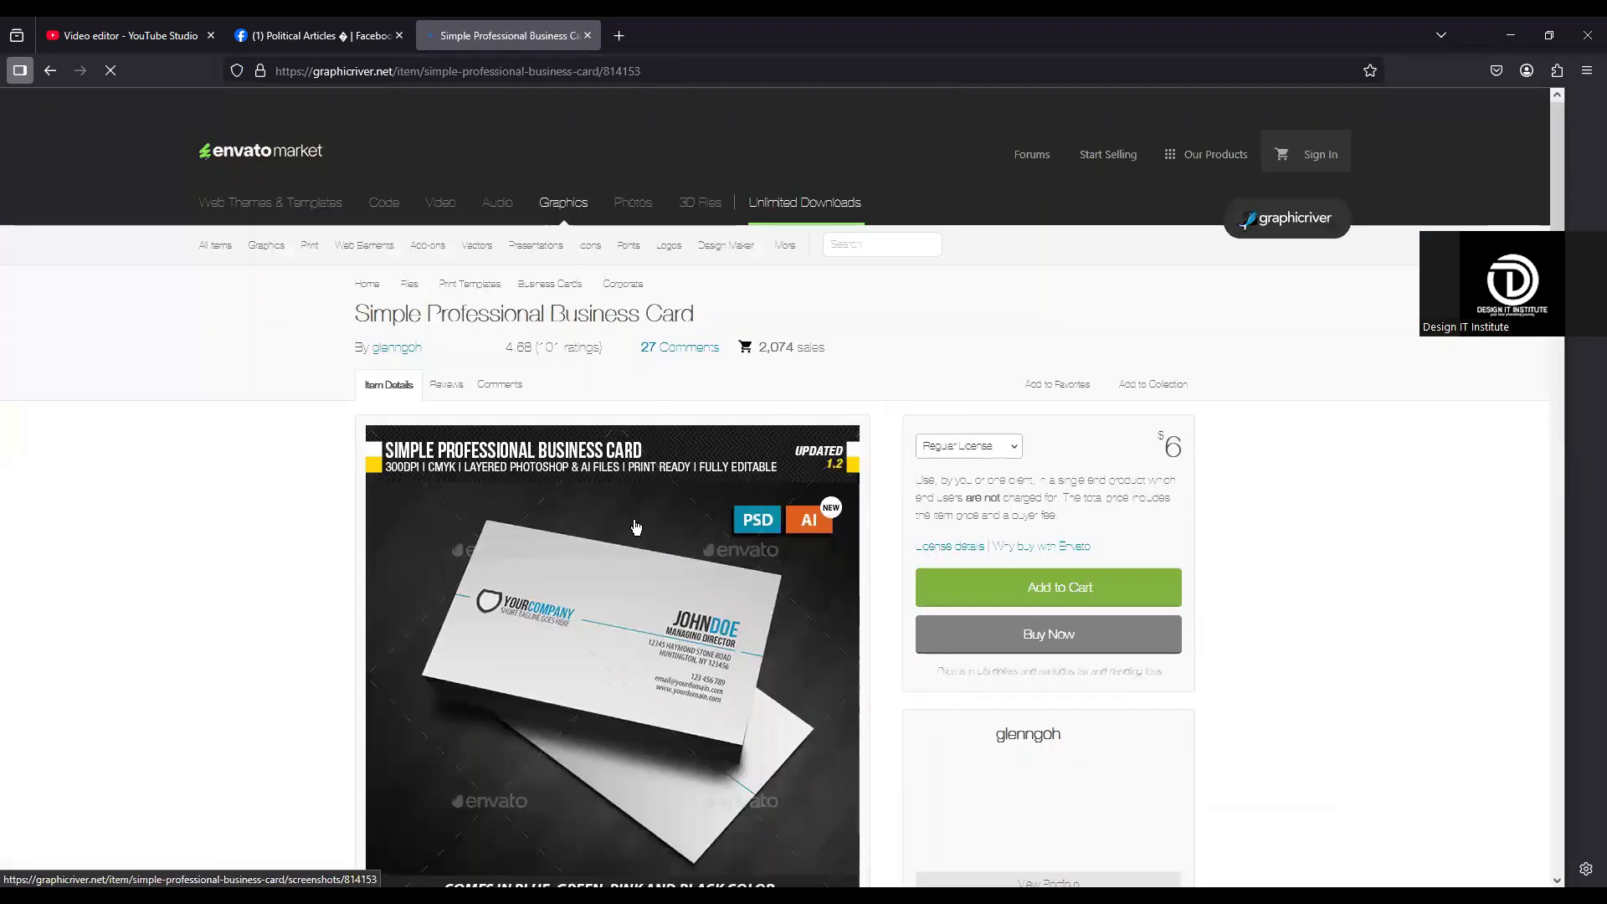
pyautogui.scroll(-3, 783, 505)
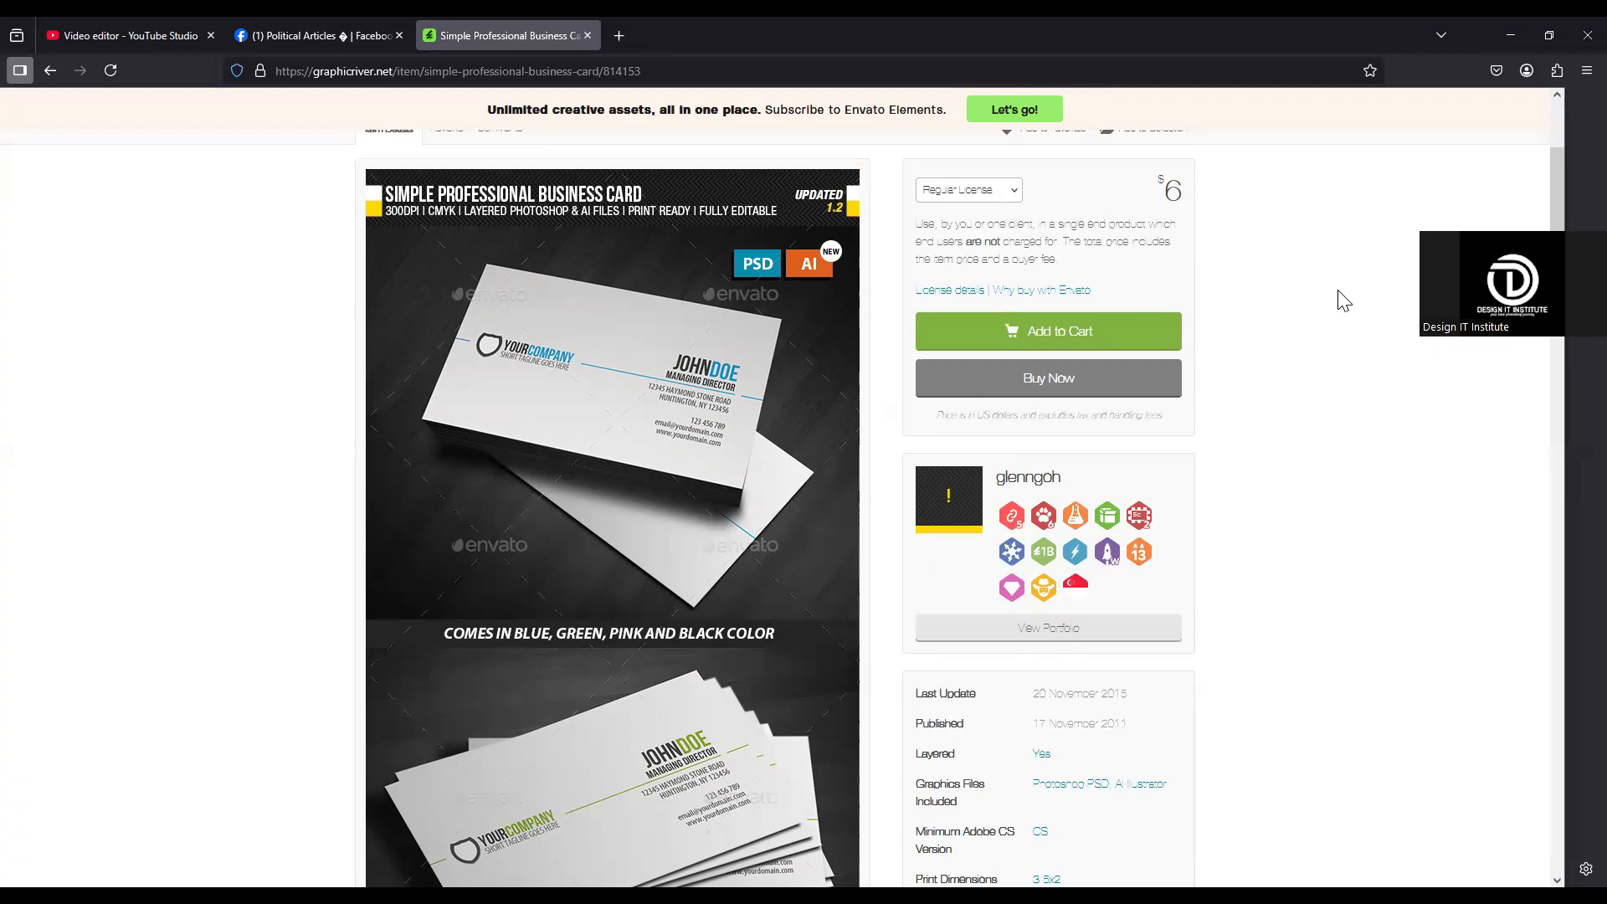
pyautogui.scroll(-3, 729, 452)
pyautogui.scroll(3, 829, 503)
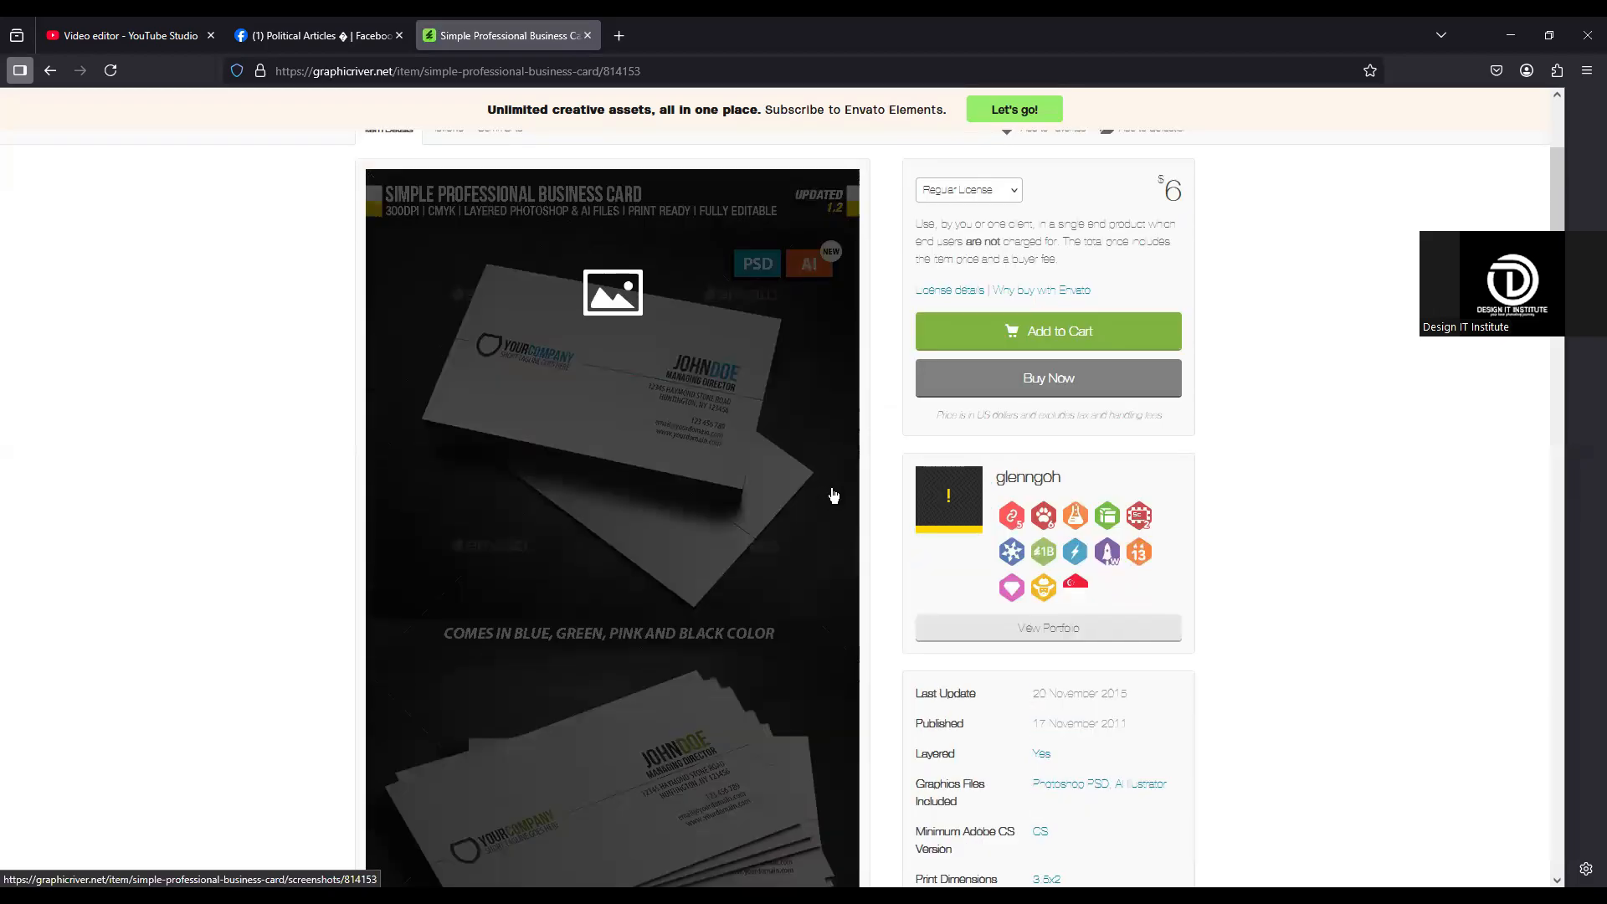
pyautogui.click(646, 410)
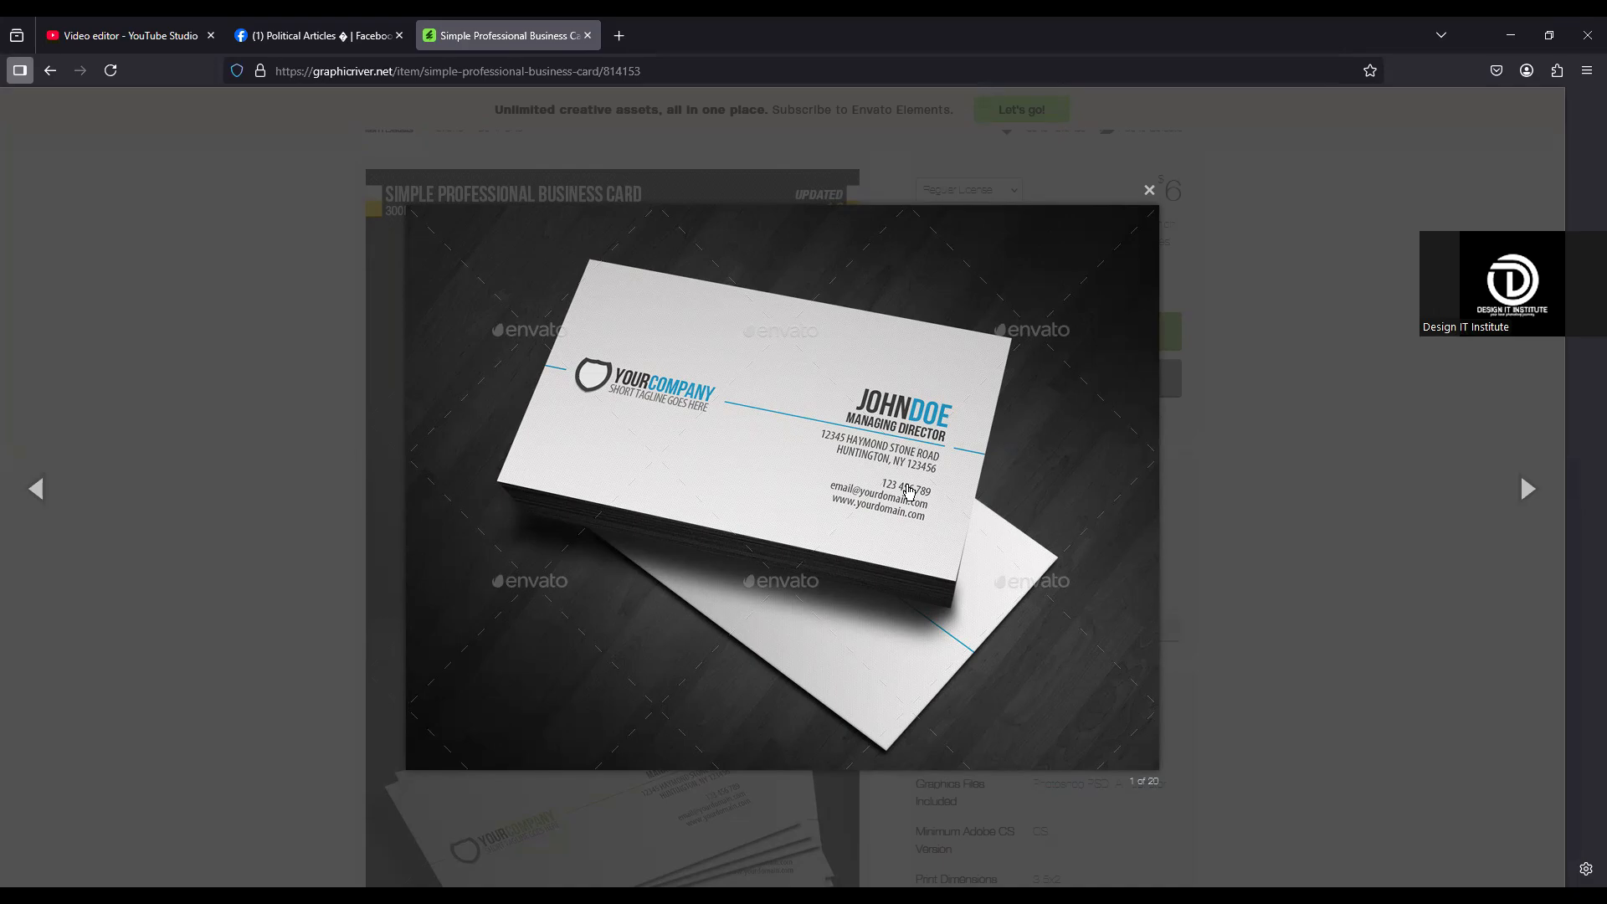
pyautogui.press('Escape')
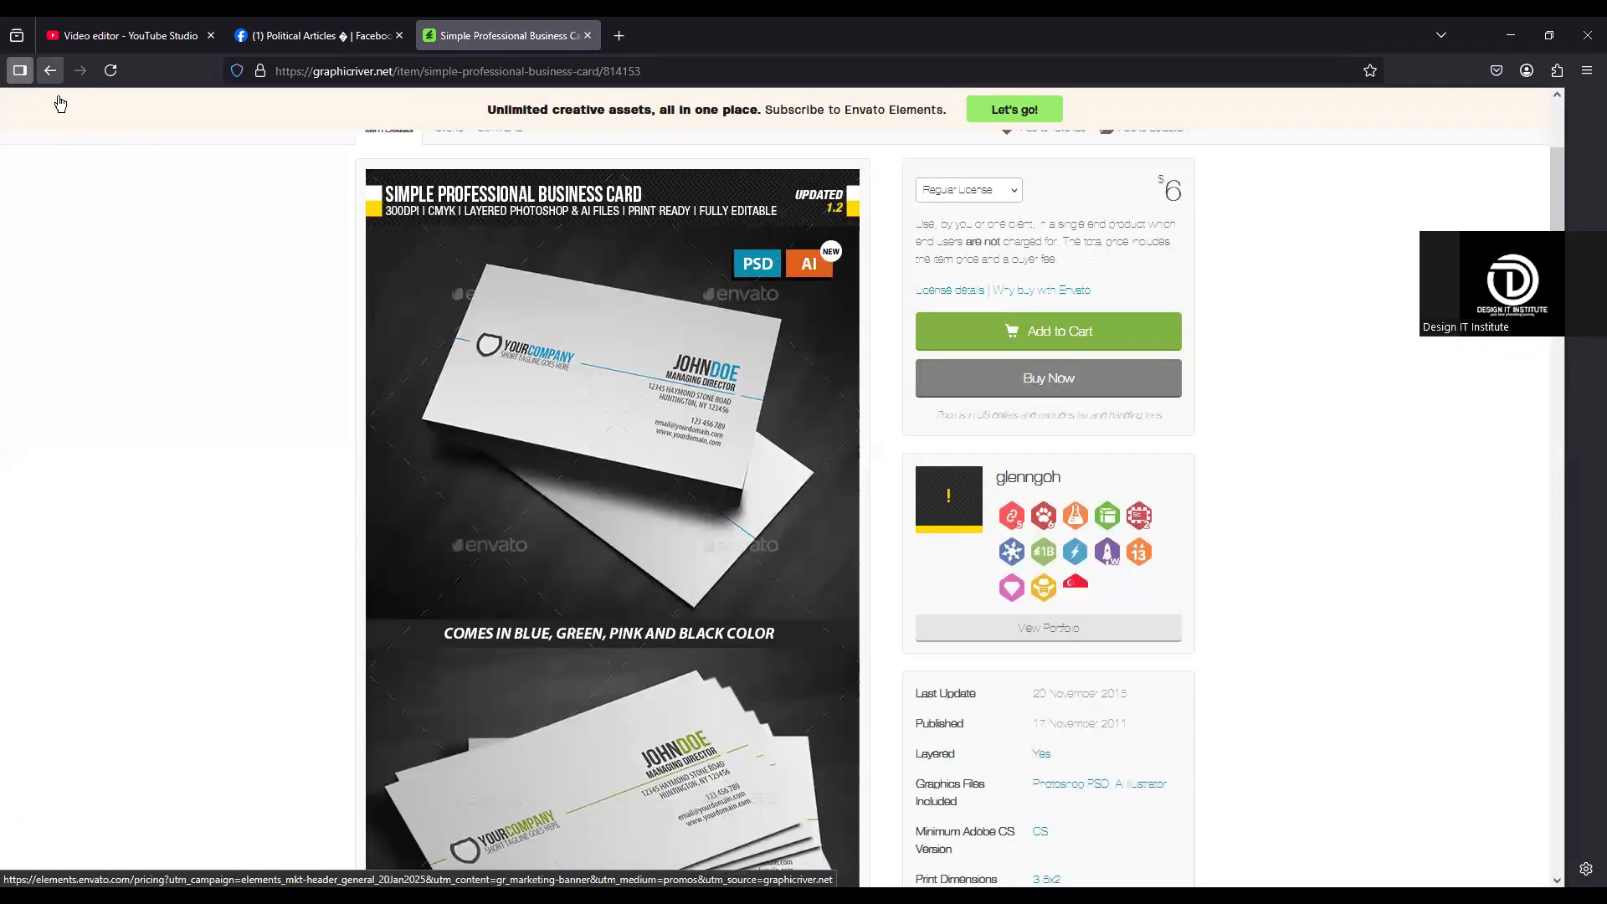
pyautogui.click(50, 70)
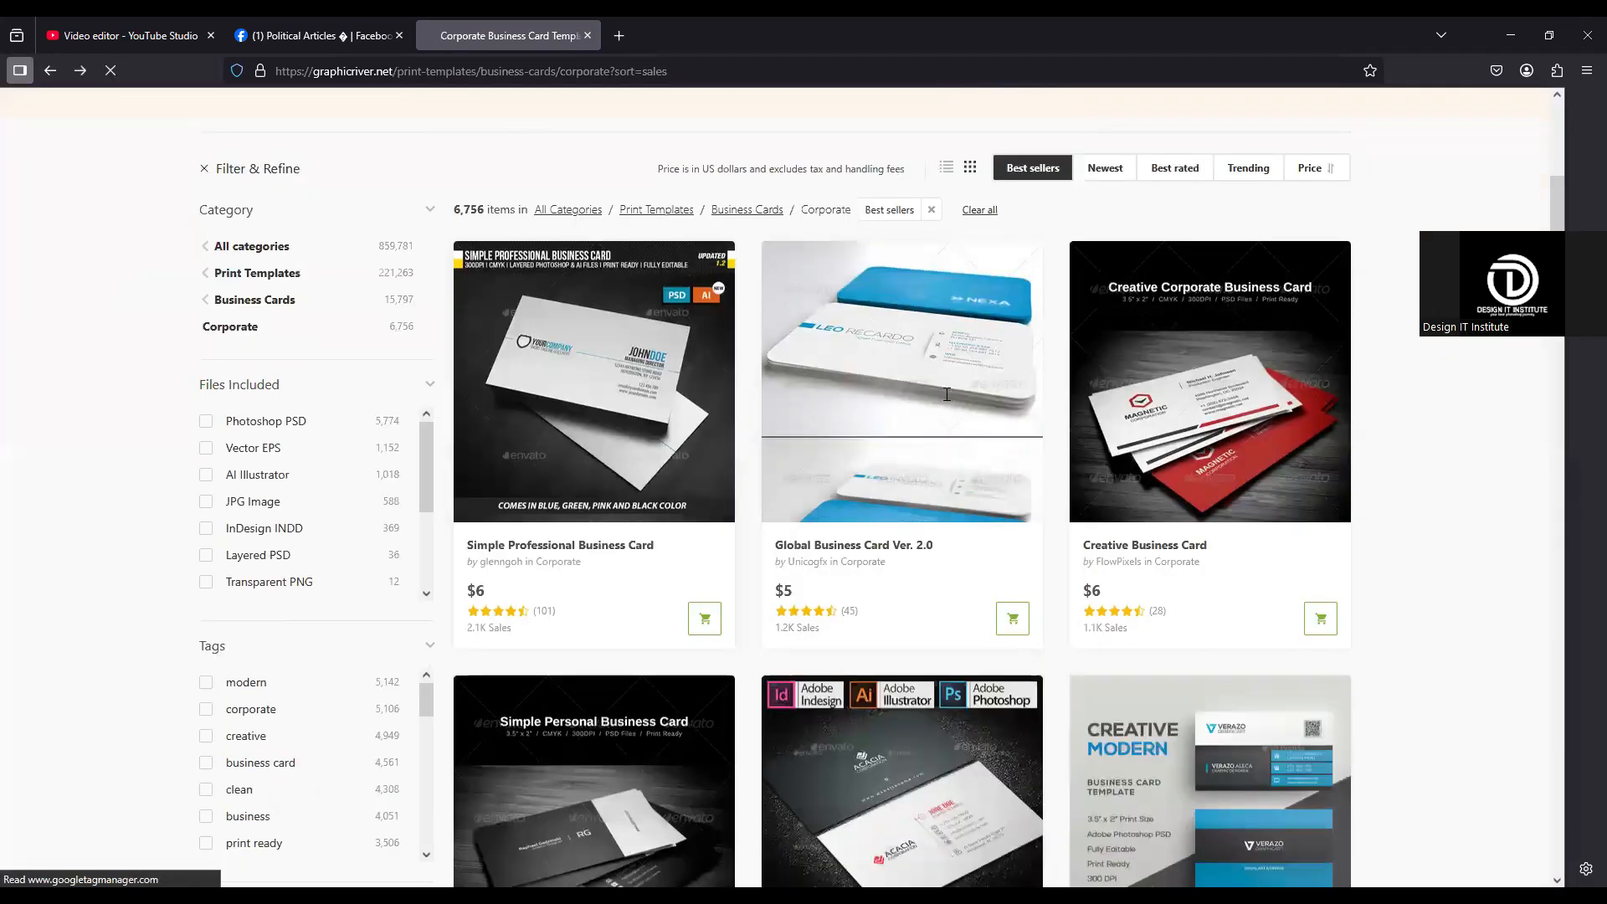
# Step: Open the Global Business Card Ver. 2.0 template, examine its front and back designs, and return to the listing
pyautogui.click(950, 401)
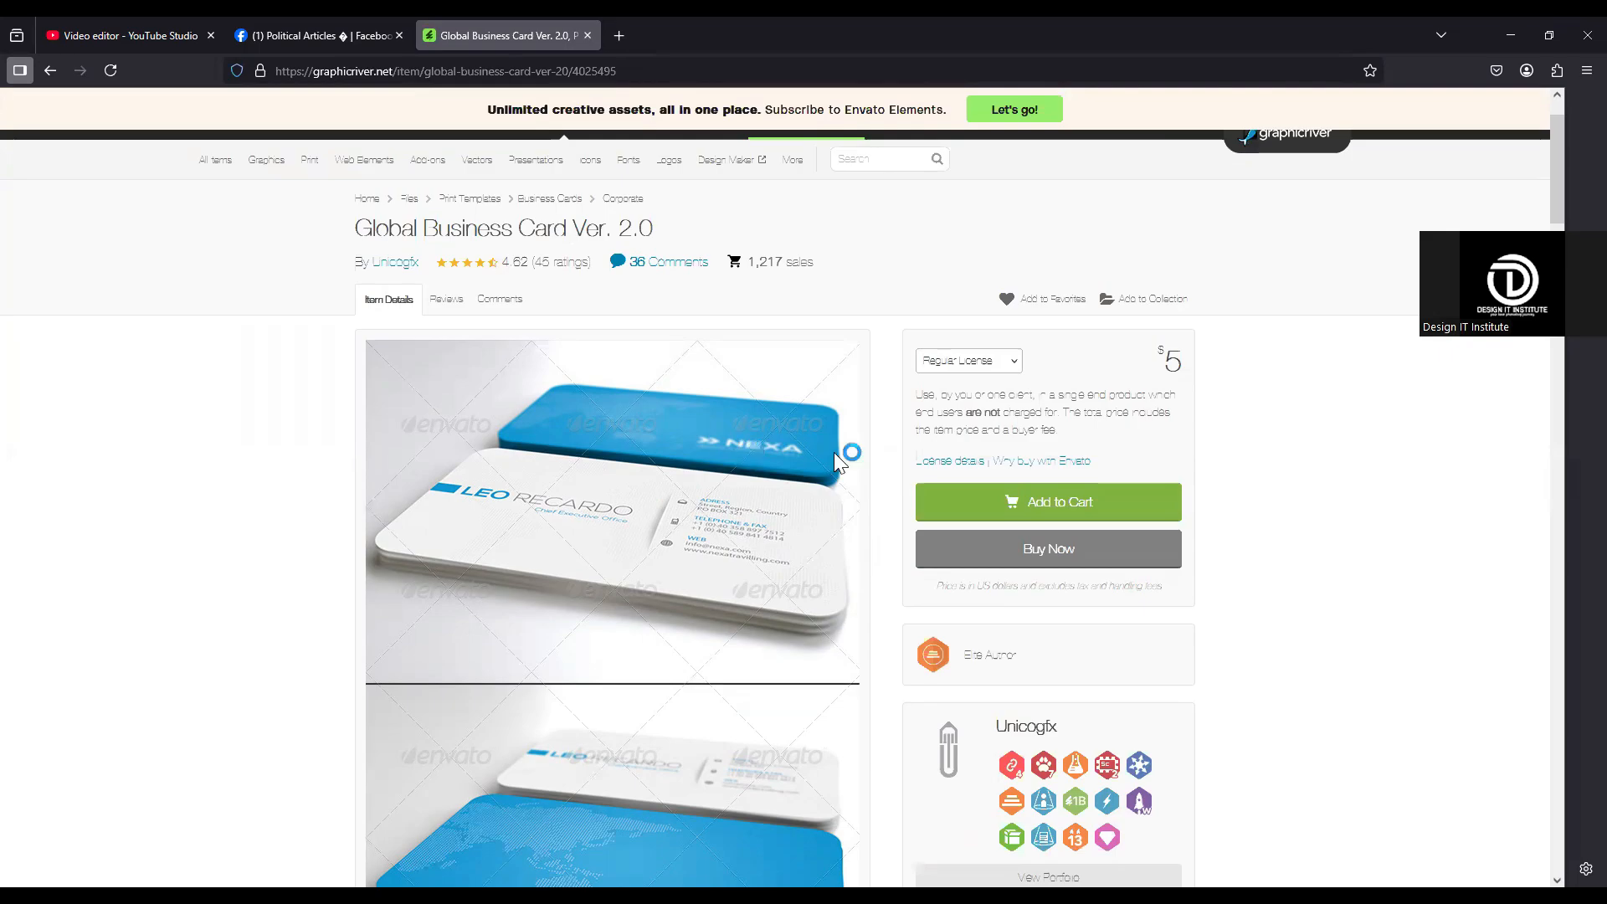
pyautogui.scroll(-5, 674, 475)
pyautogui.scroll(-2, 683, 474)
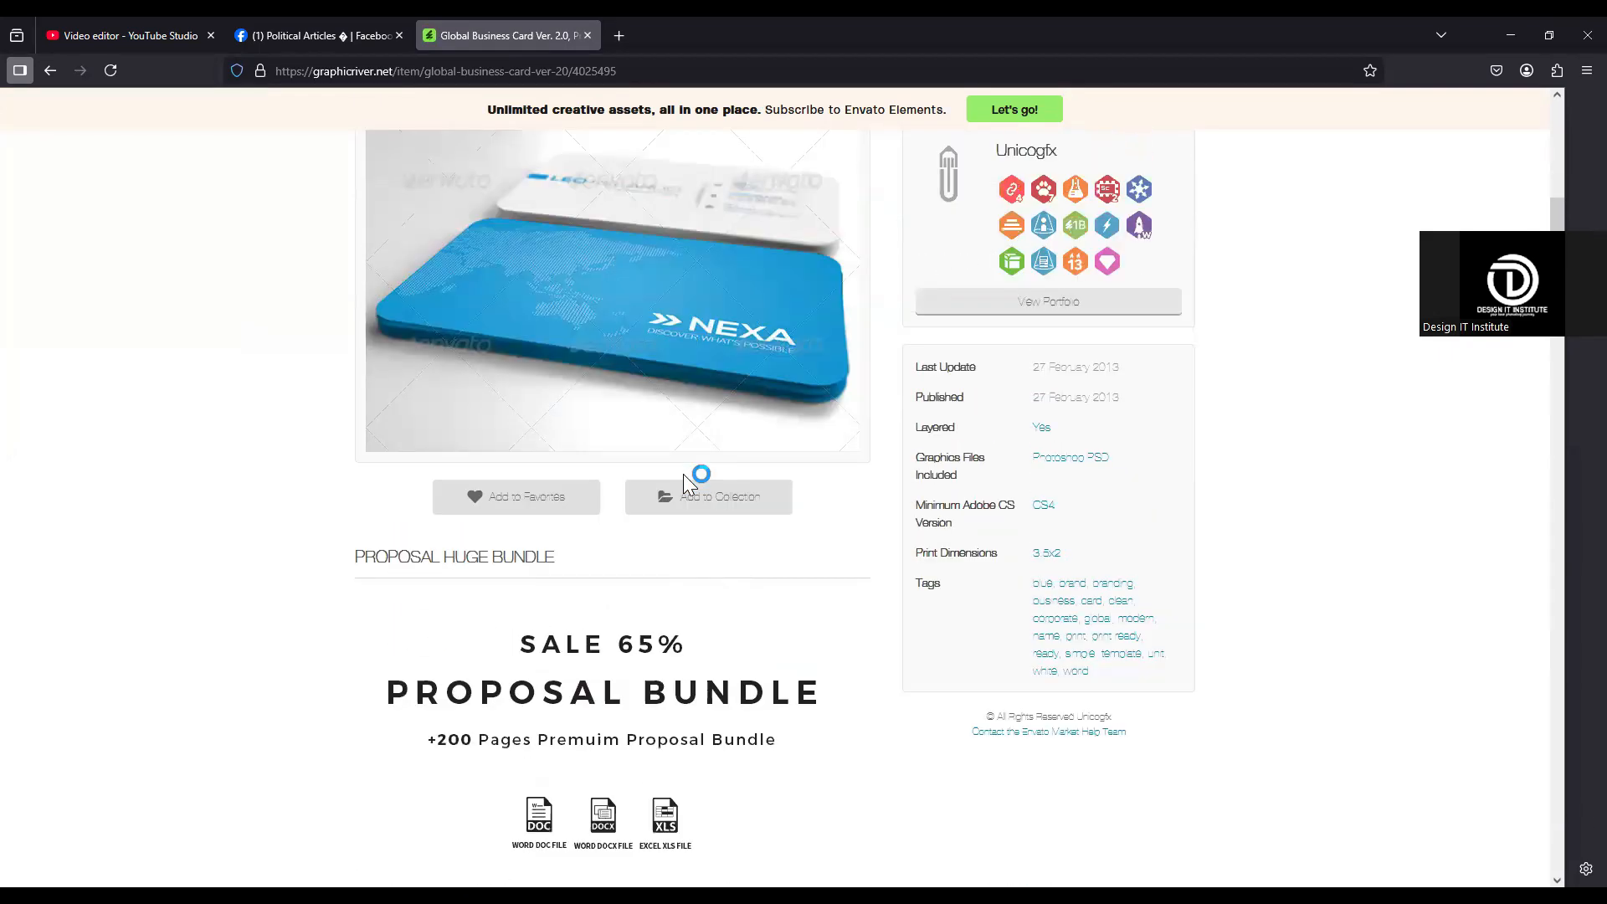
pyautogui.scroll(4, 683, 473)
pyautogui.hotkey('alt', 'Left')
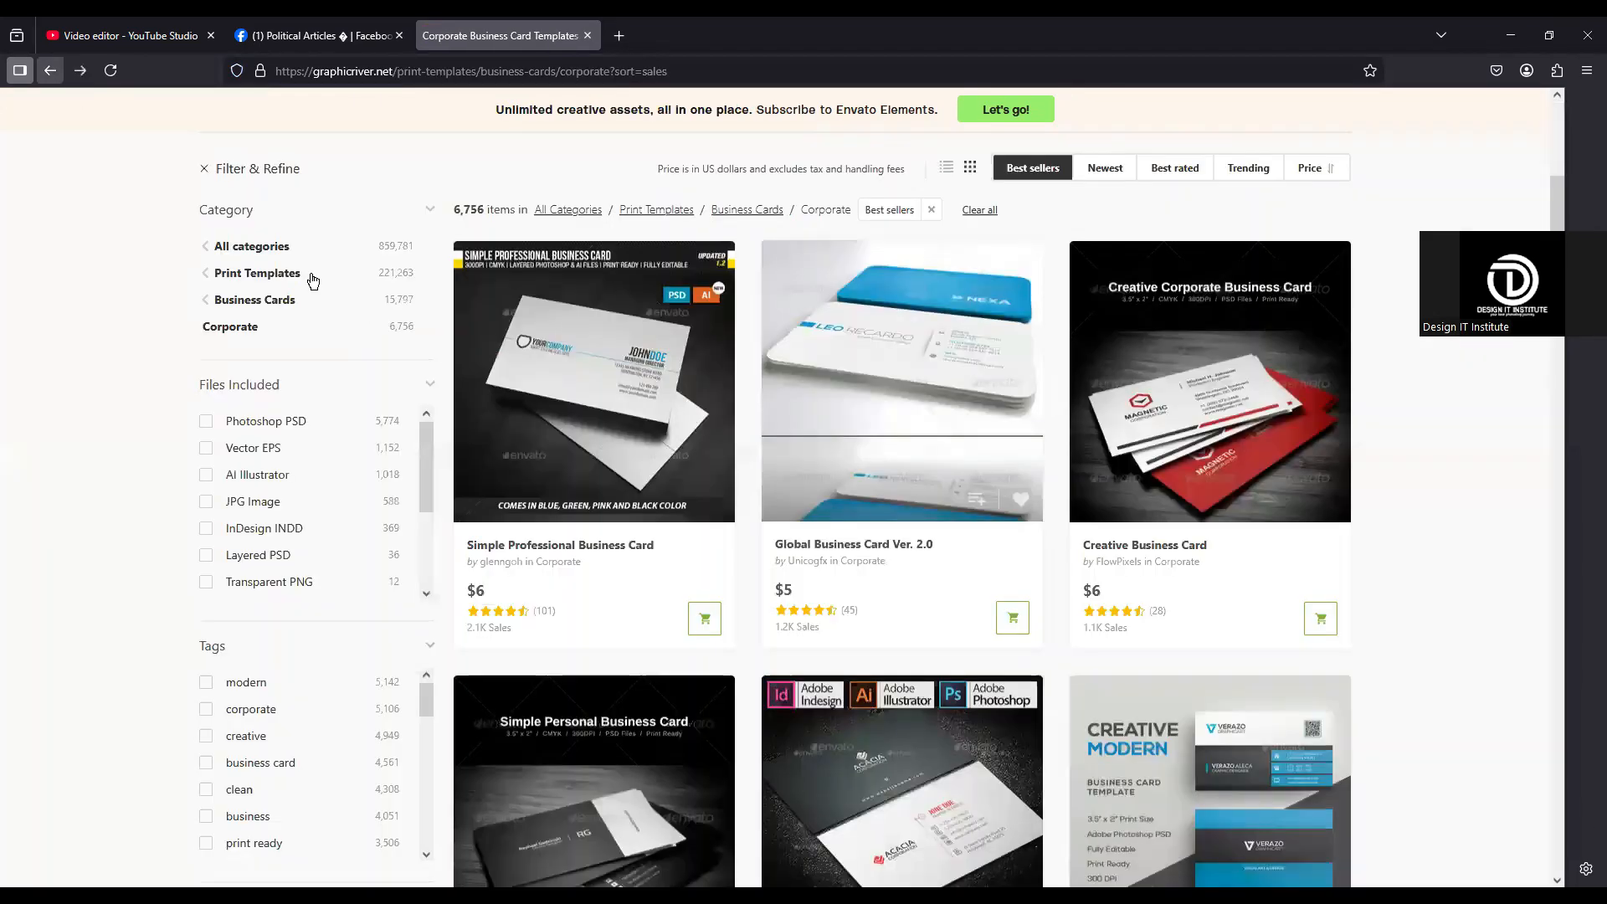
# Step: Open the Business Card template with the Acacia design and examine its layout and preview images
pyautogui.scroll(-5, 952, 500)
pyautogui.click(934, 418)
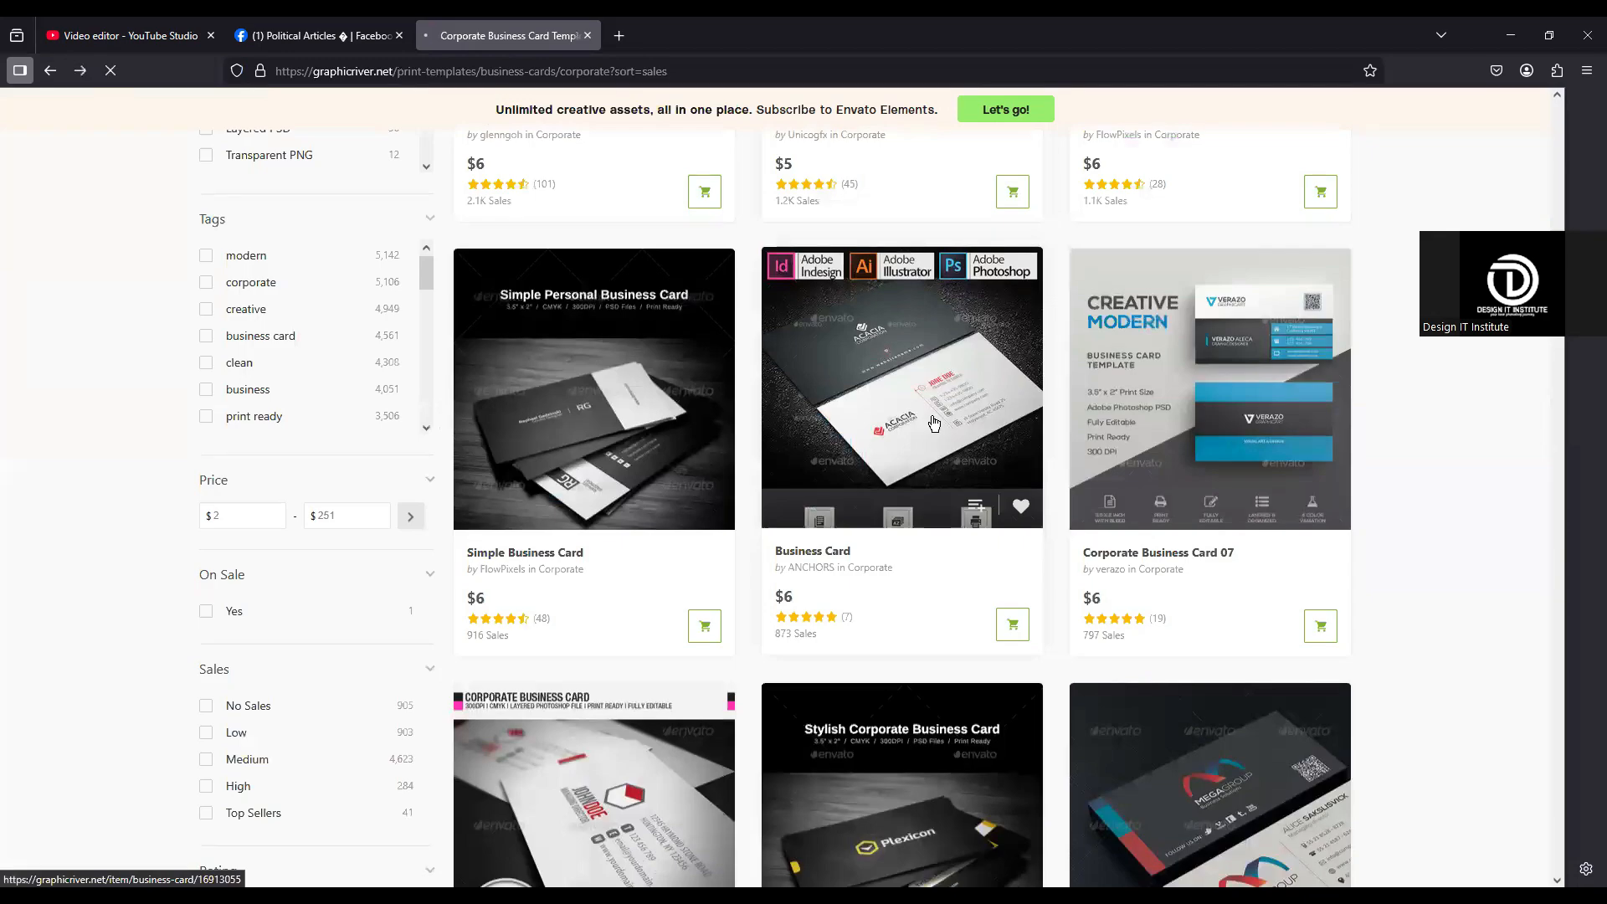
pyautogui.scroll(-2, 787, 502)
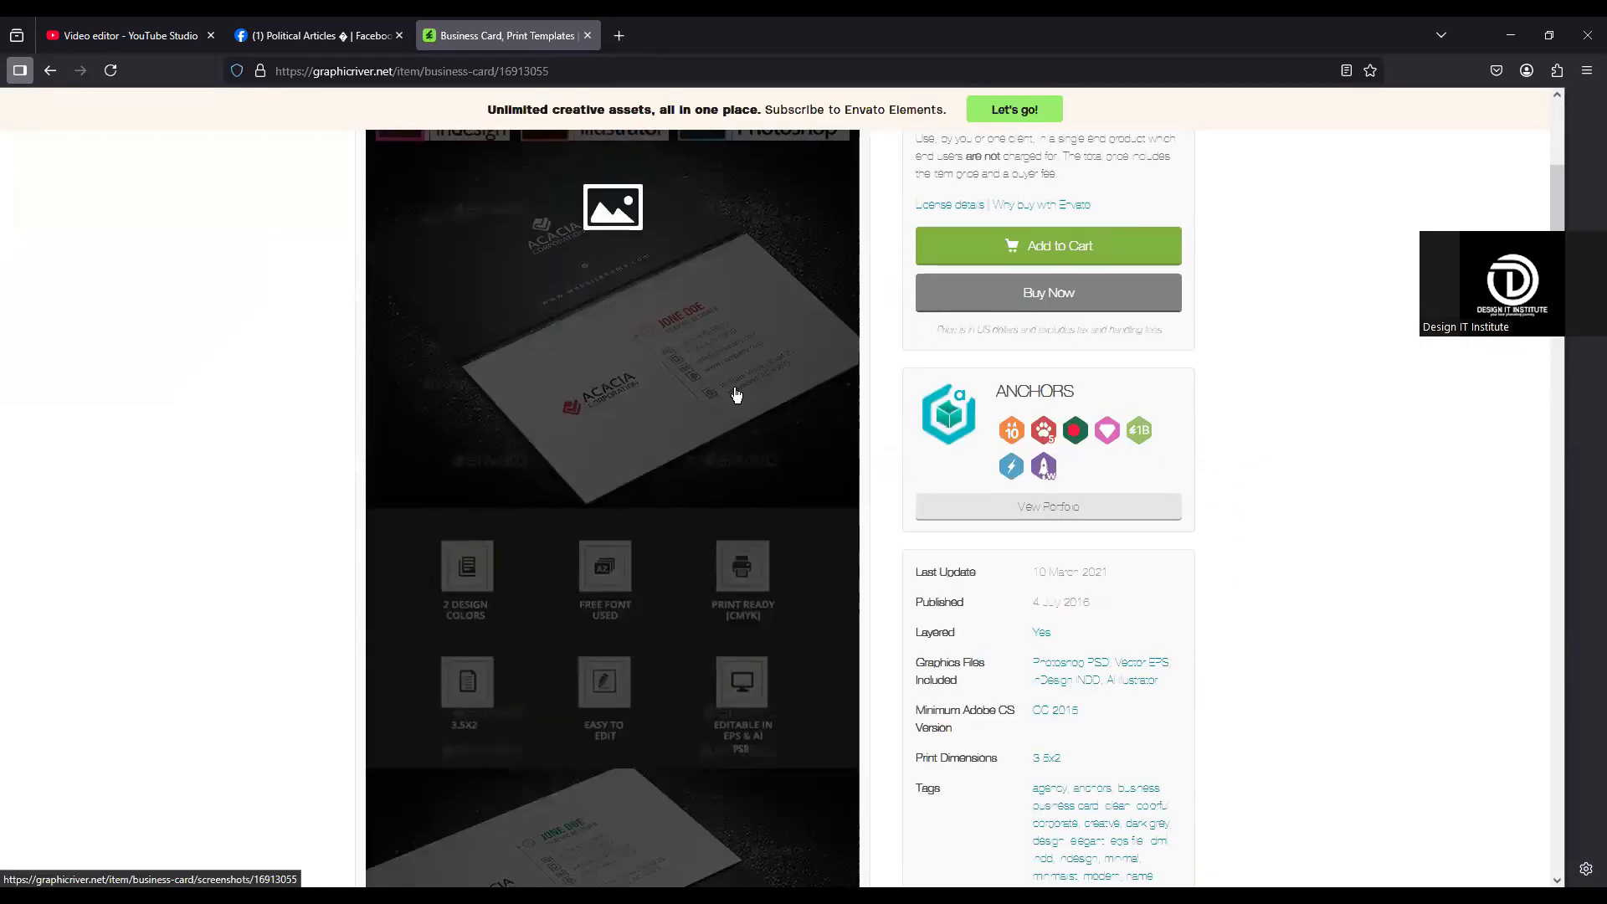
pyautogui.scroll(2, 622, 406)
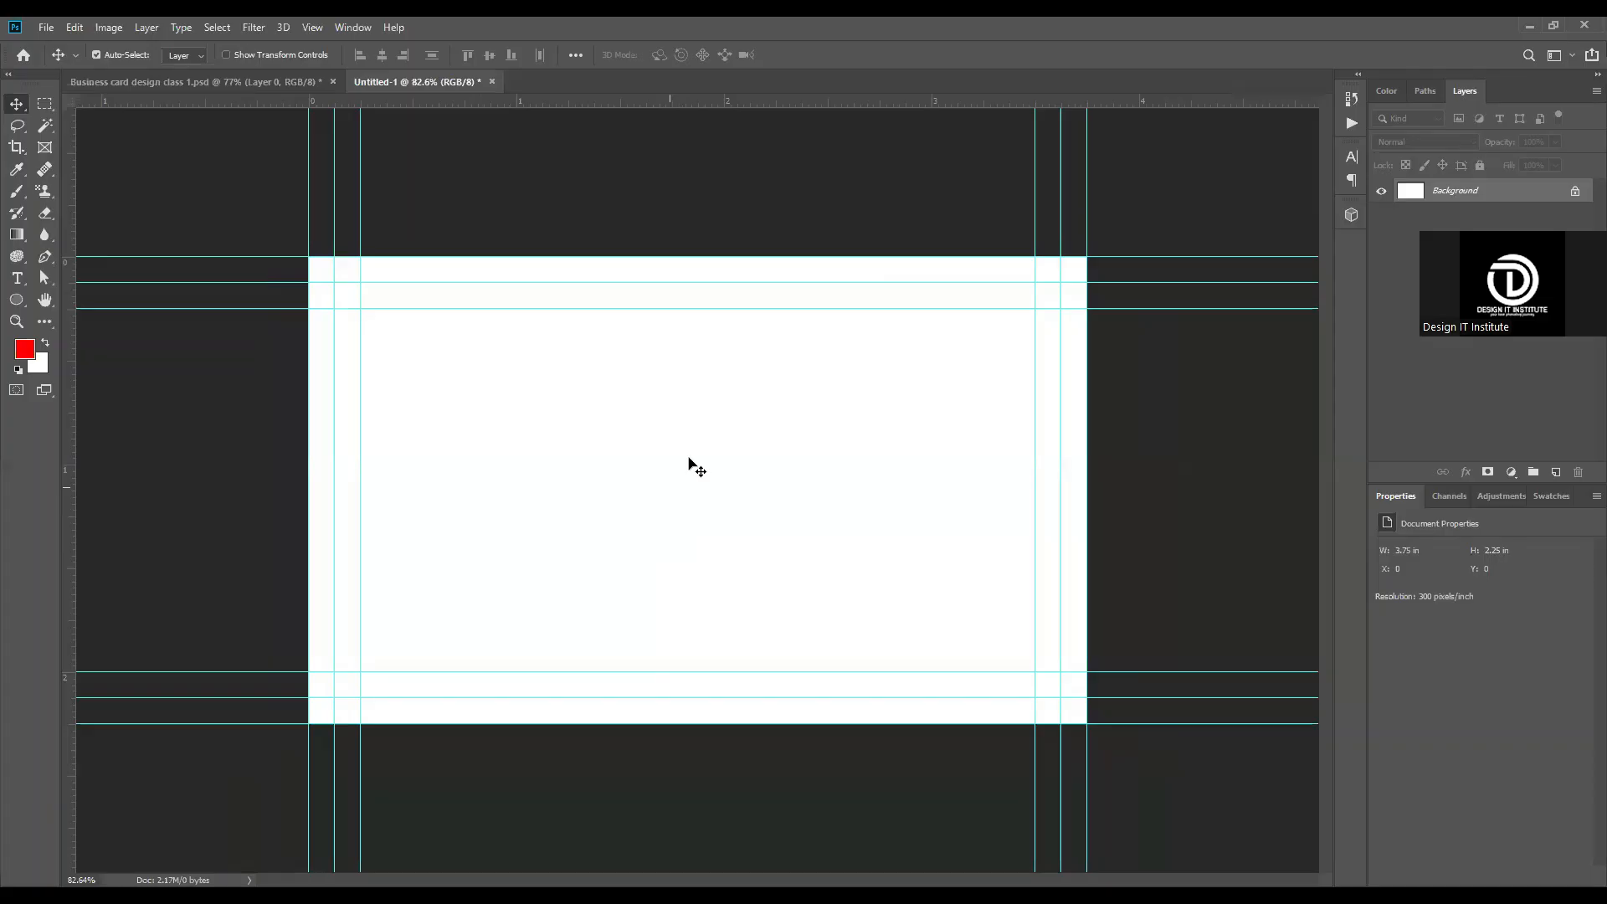
# Step: Switch to Photoshop and add a Solid Color fill layer in dark gray #393939 over the card background
pyautogui.hotkey('ctrl', '+')
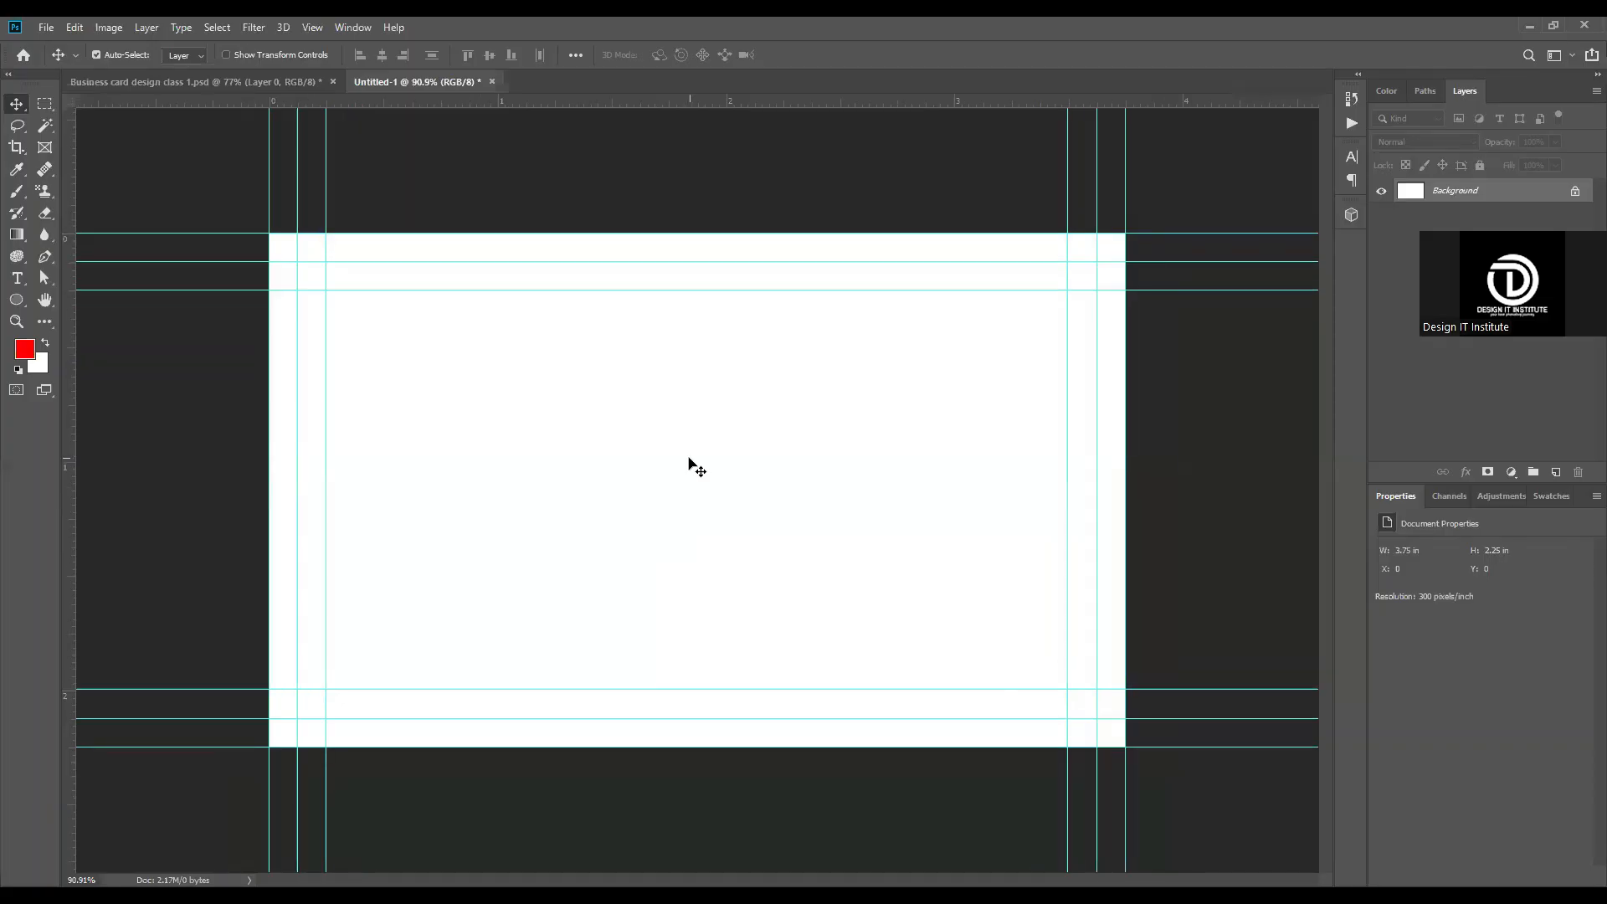
pyautogui.hotkey('ctrl', '+')
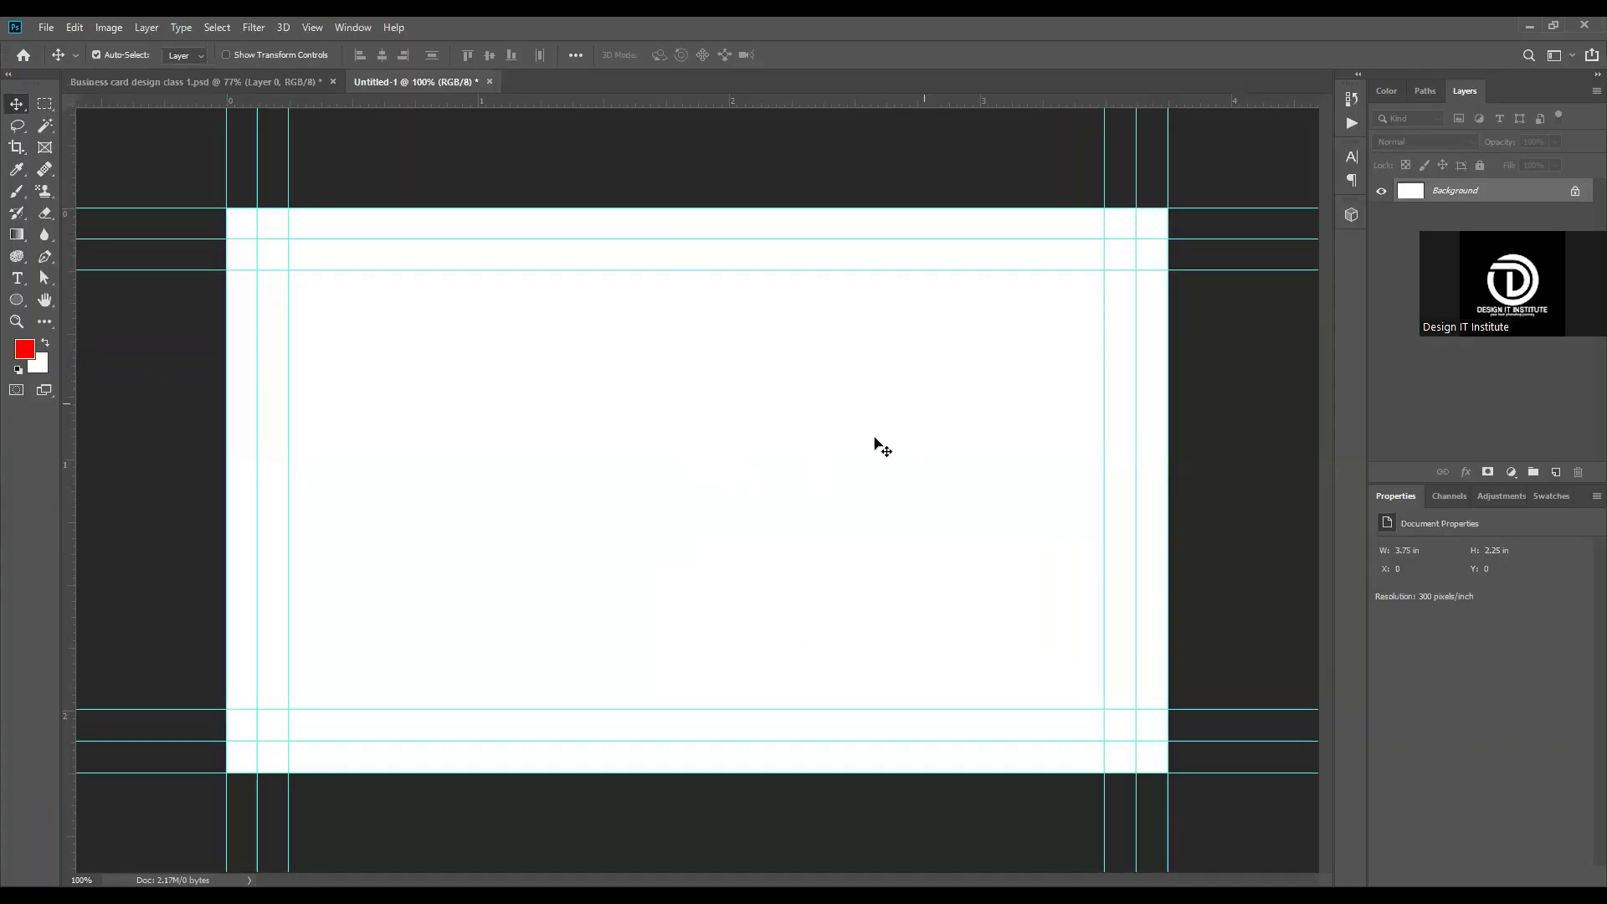
pyautogui.click(1515, 473)
pyautogui.hotkey('alt', 'BackSpace')
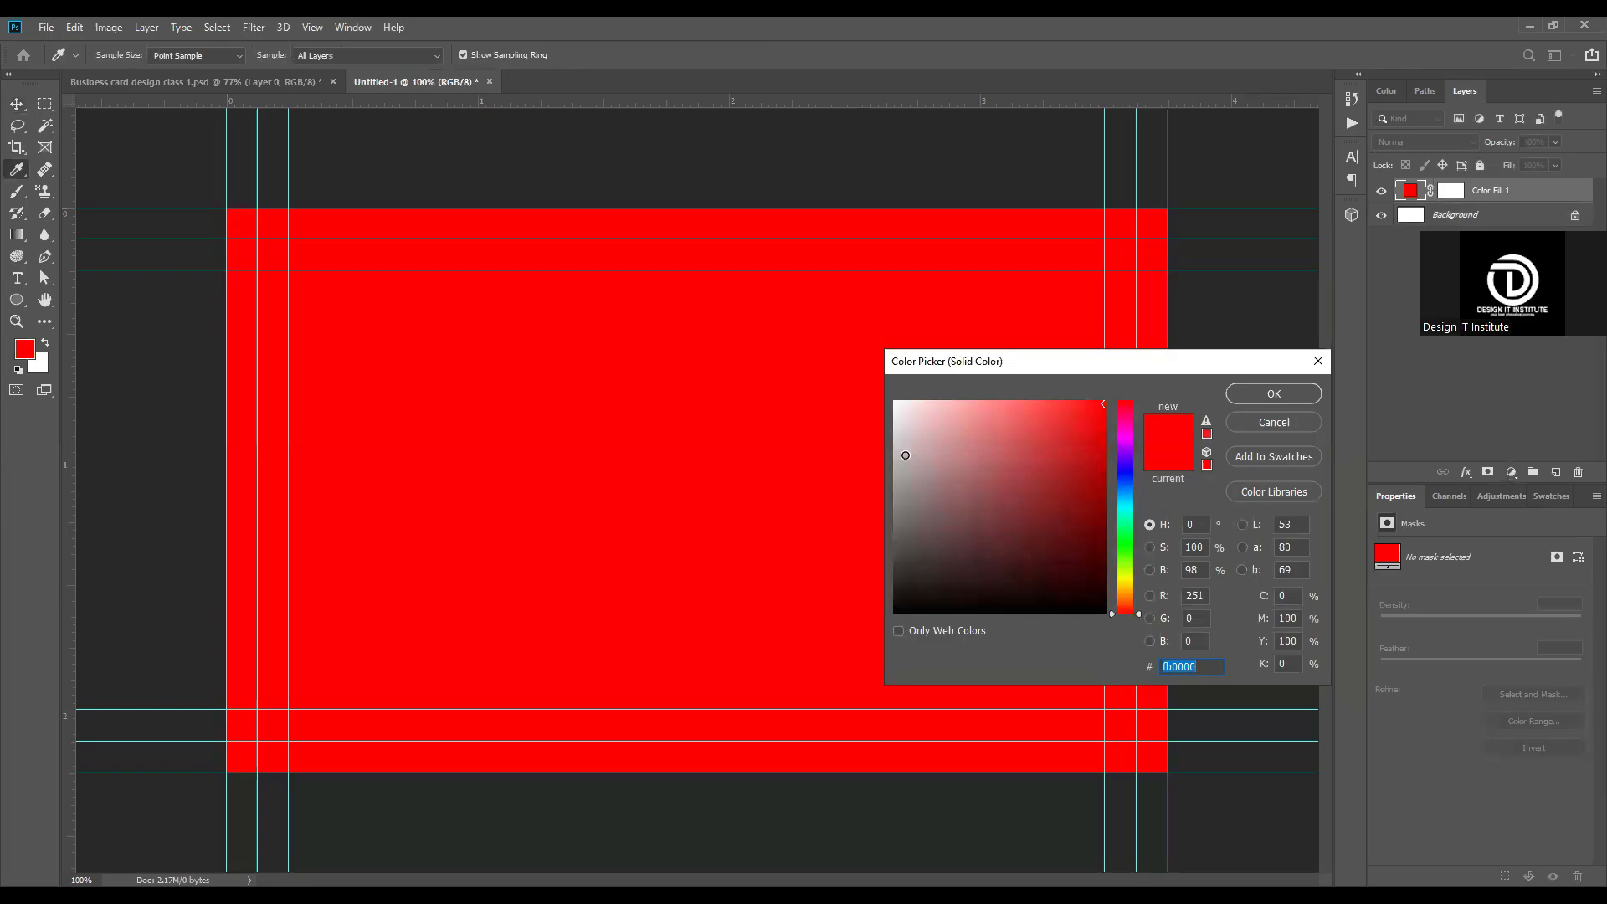
pyautogui.moveTo(914, 456); pyautogui.dragTo(895, 566)
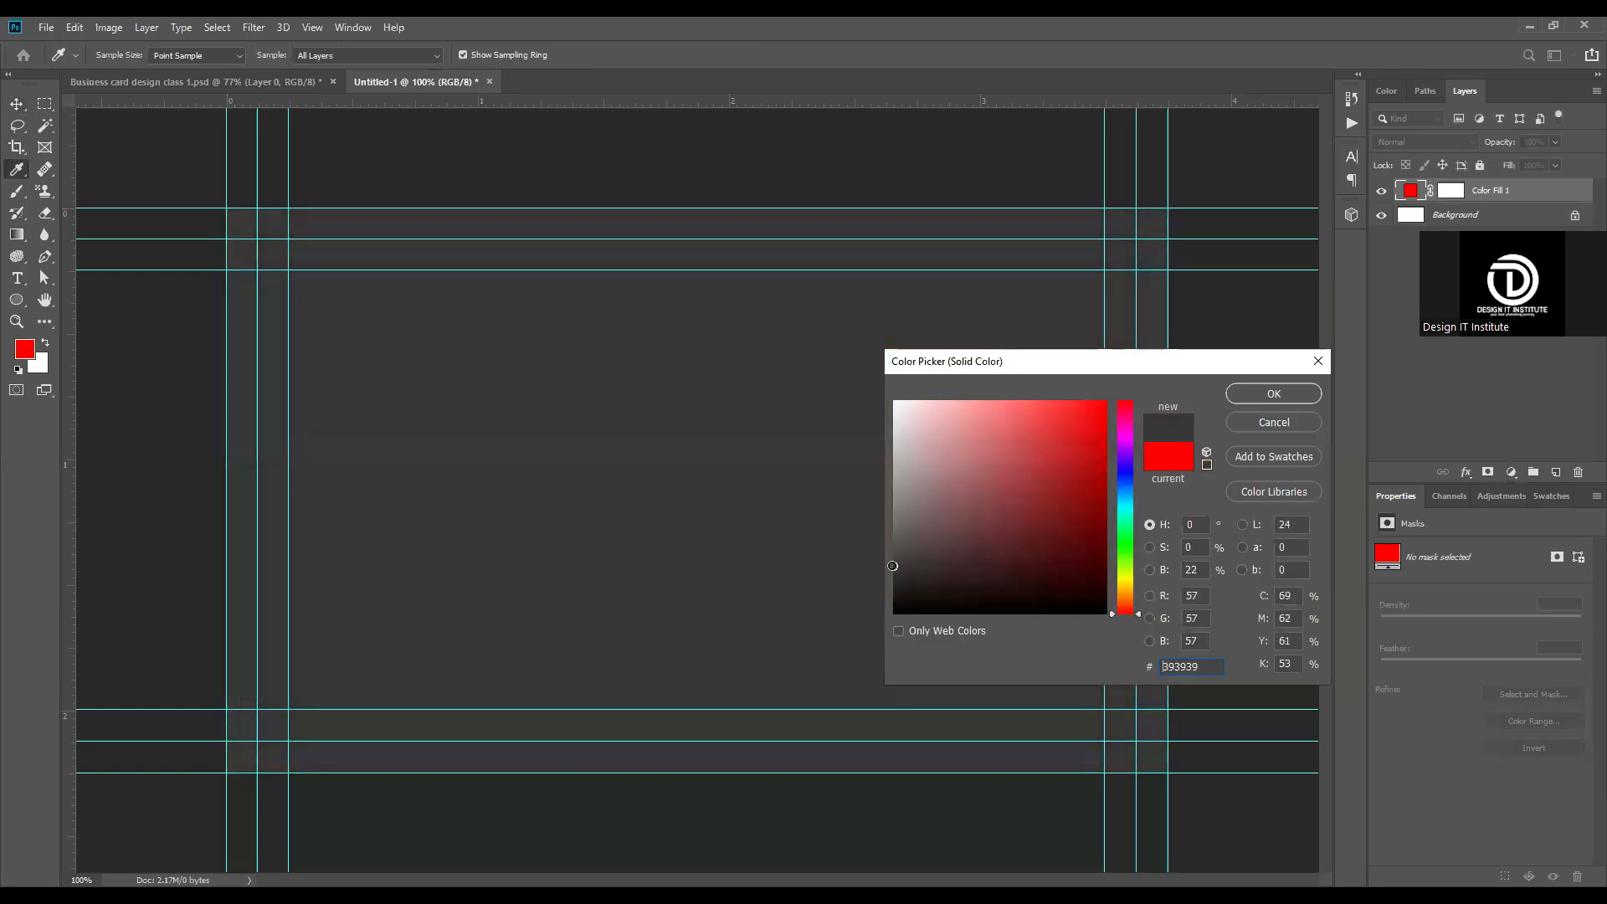
pyautogui.click(1270, 396)
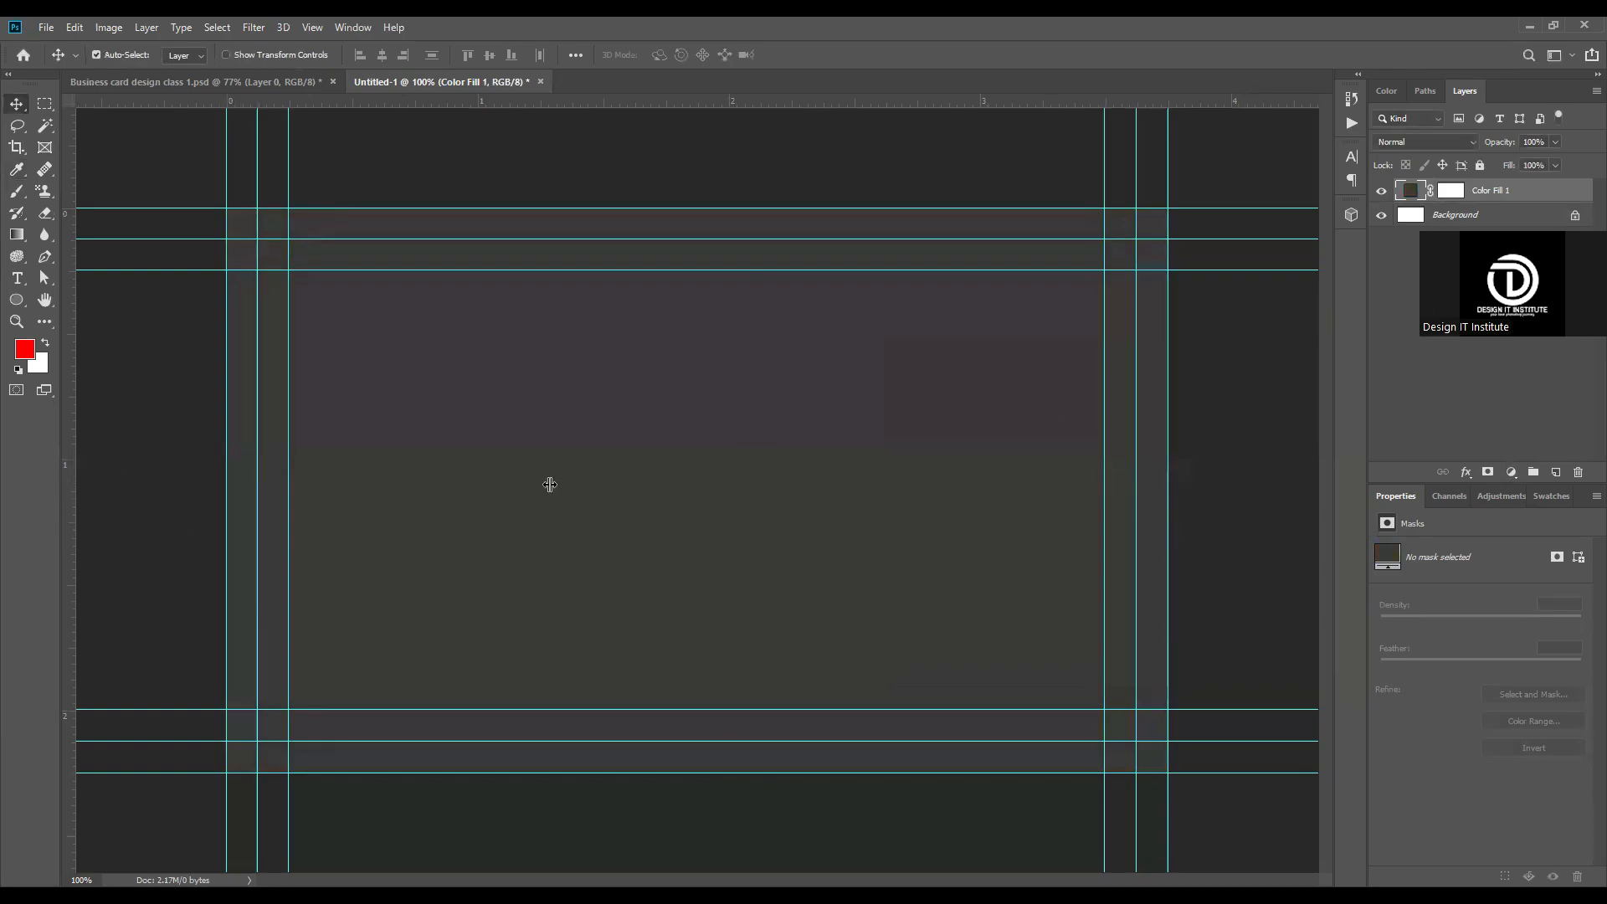
# Step: Place a vertical guide at the horizontal center of the card
pyautogui.moveTo(694, 488); pyautogui.dragTo(698, 488)
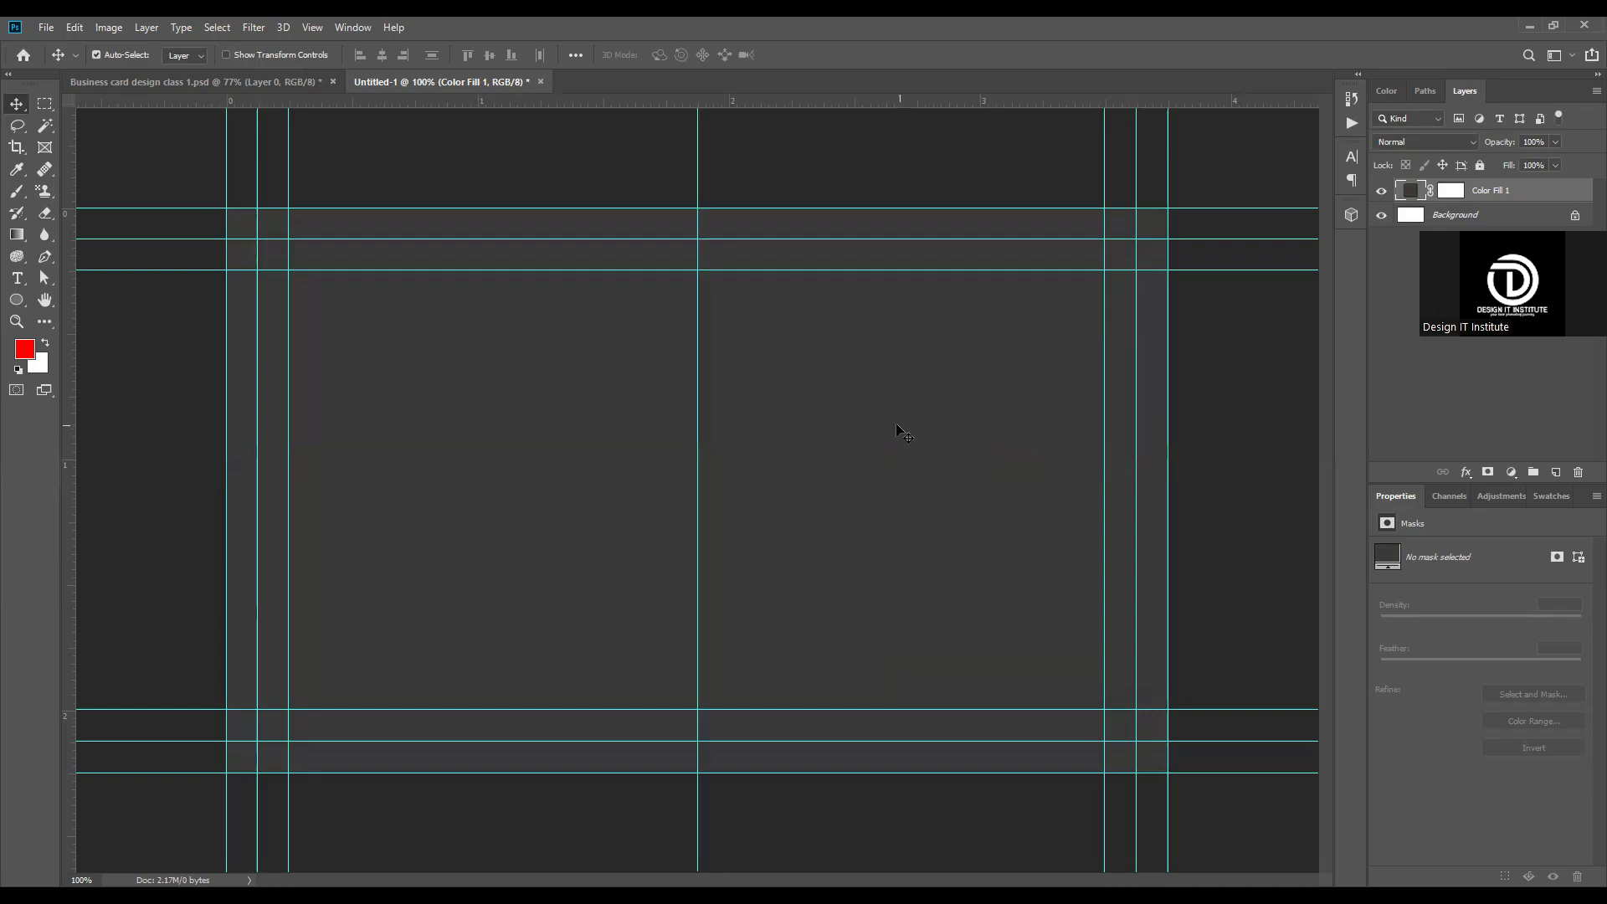
pyautogui.scroll(-1, 897, 428)
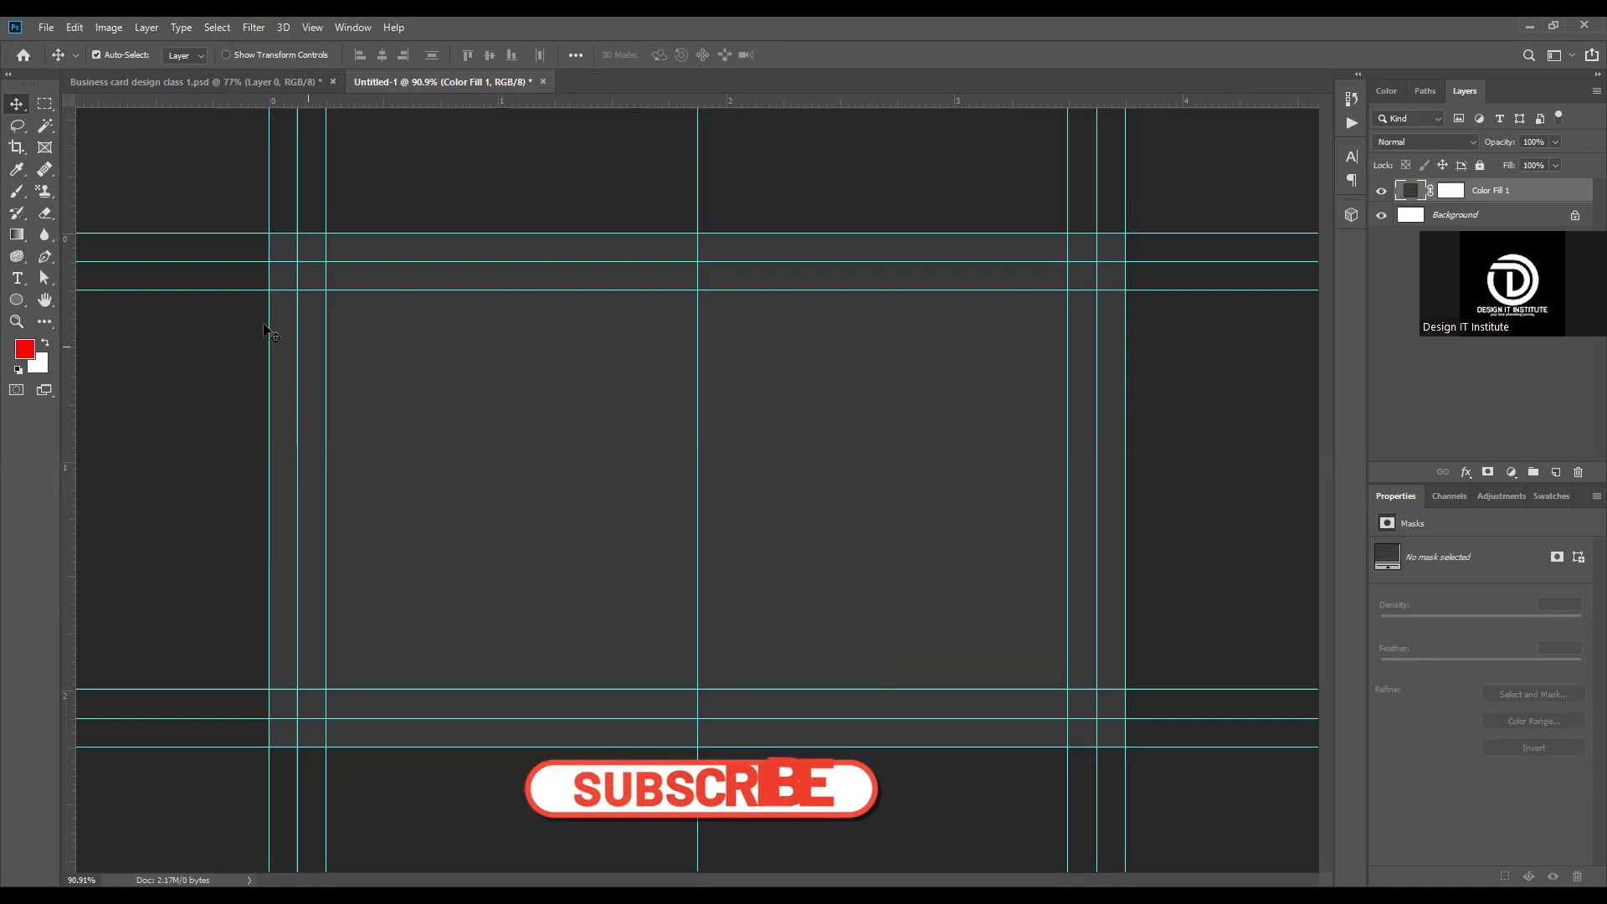
pyautogui.click(39, 106)
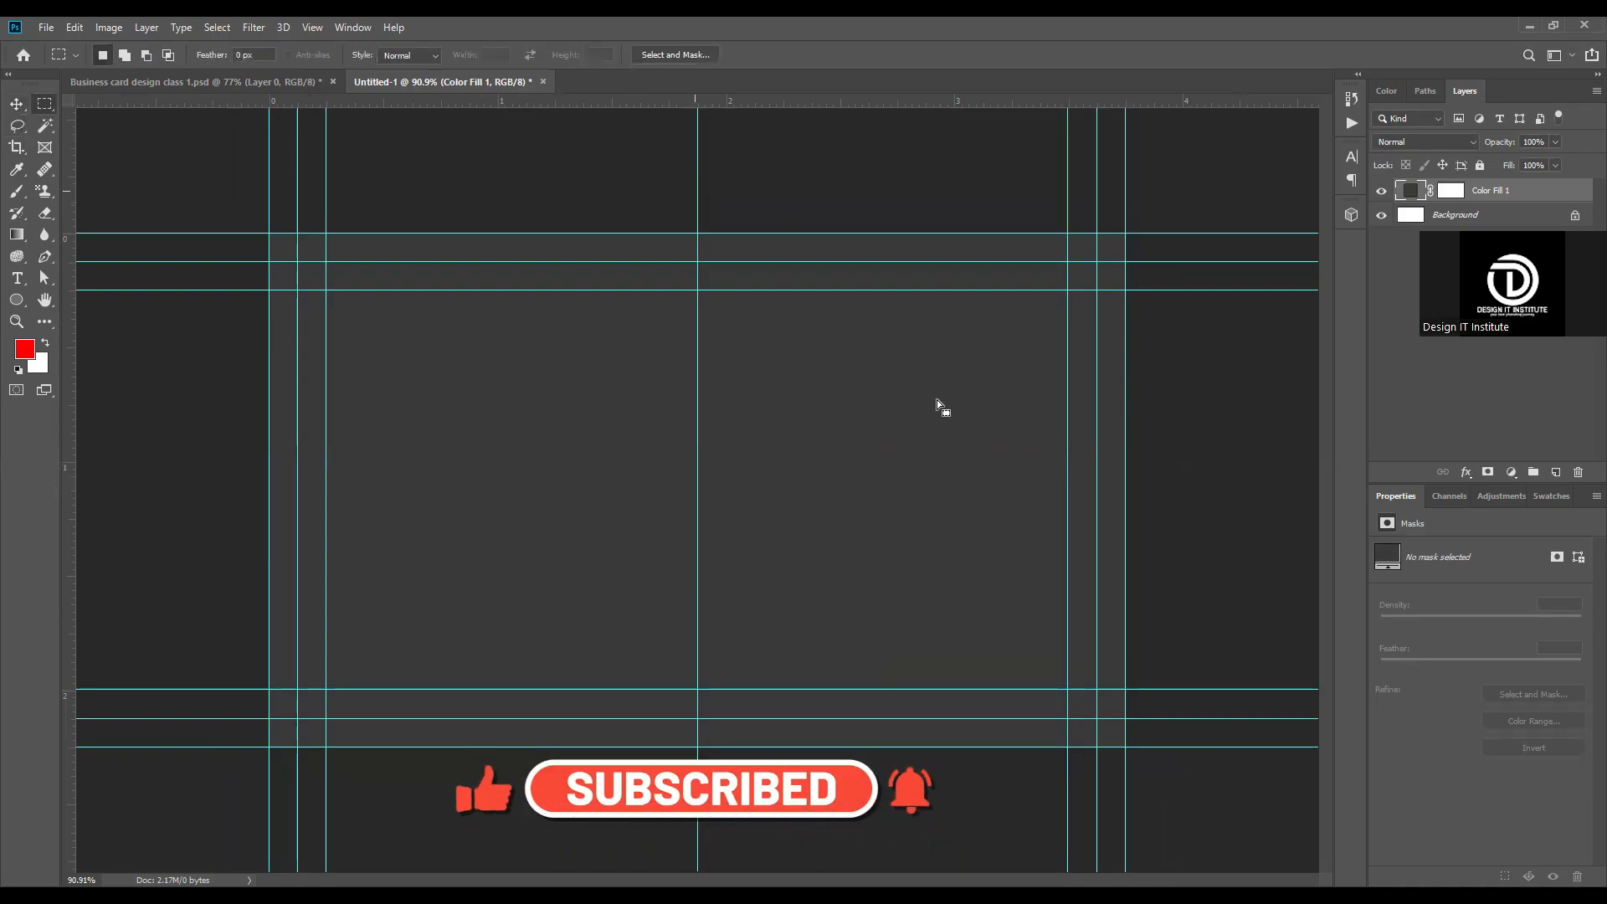
pyautogui.moveTo(697, 234); pyautogui.dragTo(1126, 747)
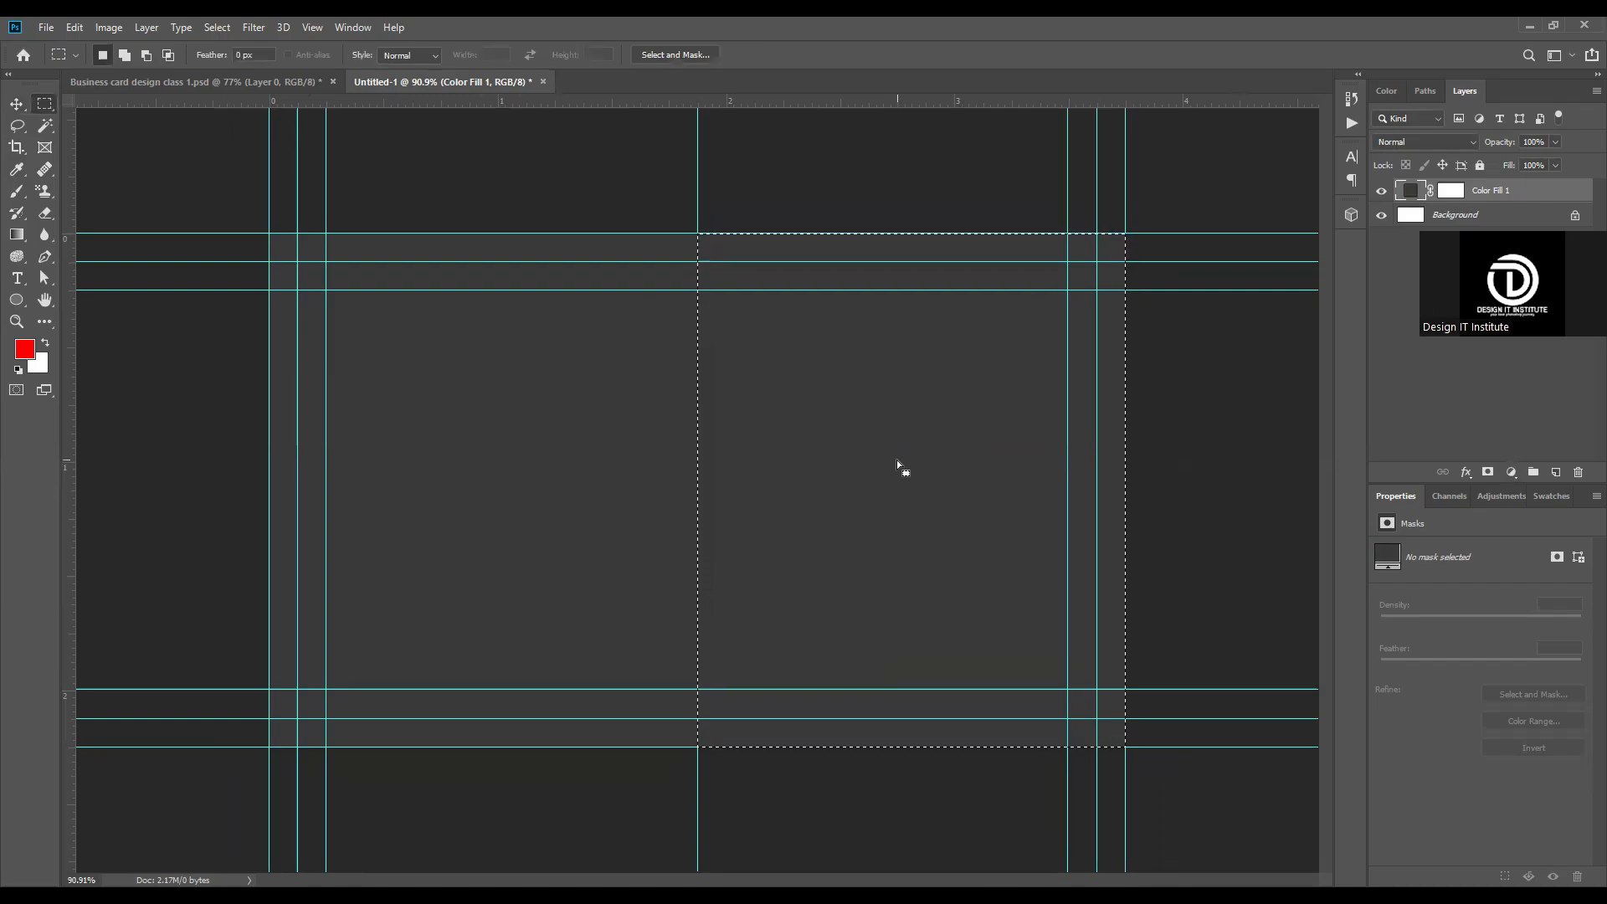
pyautogui.hotkey('ctrl', 'd')
pyautogui.press('v')
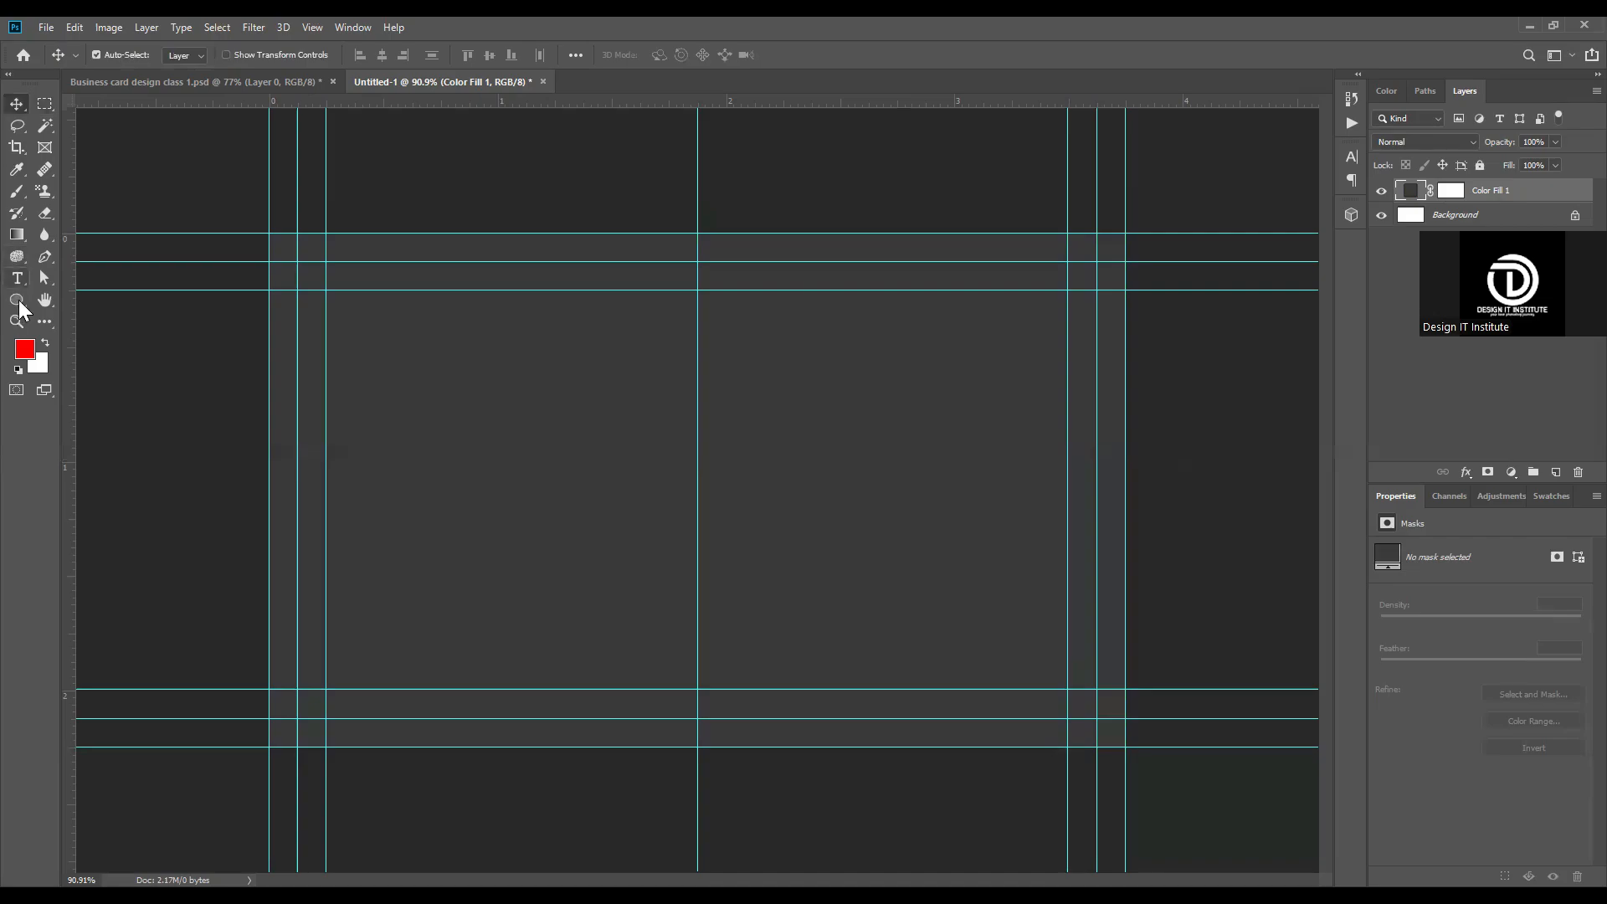
# Step: Draw a red rectangle about 625 x 747 px over the left half of the card, extending past its outer edges
pyautogui.click(16, 299)
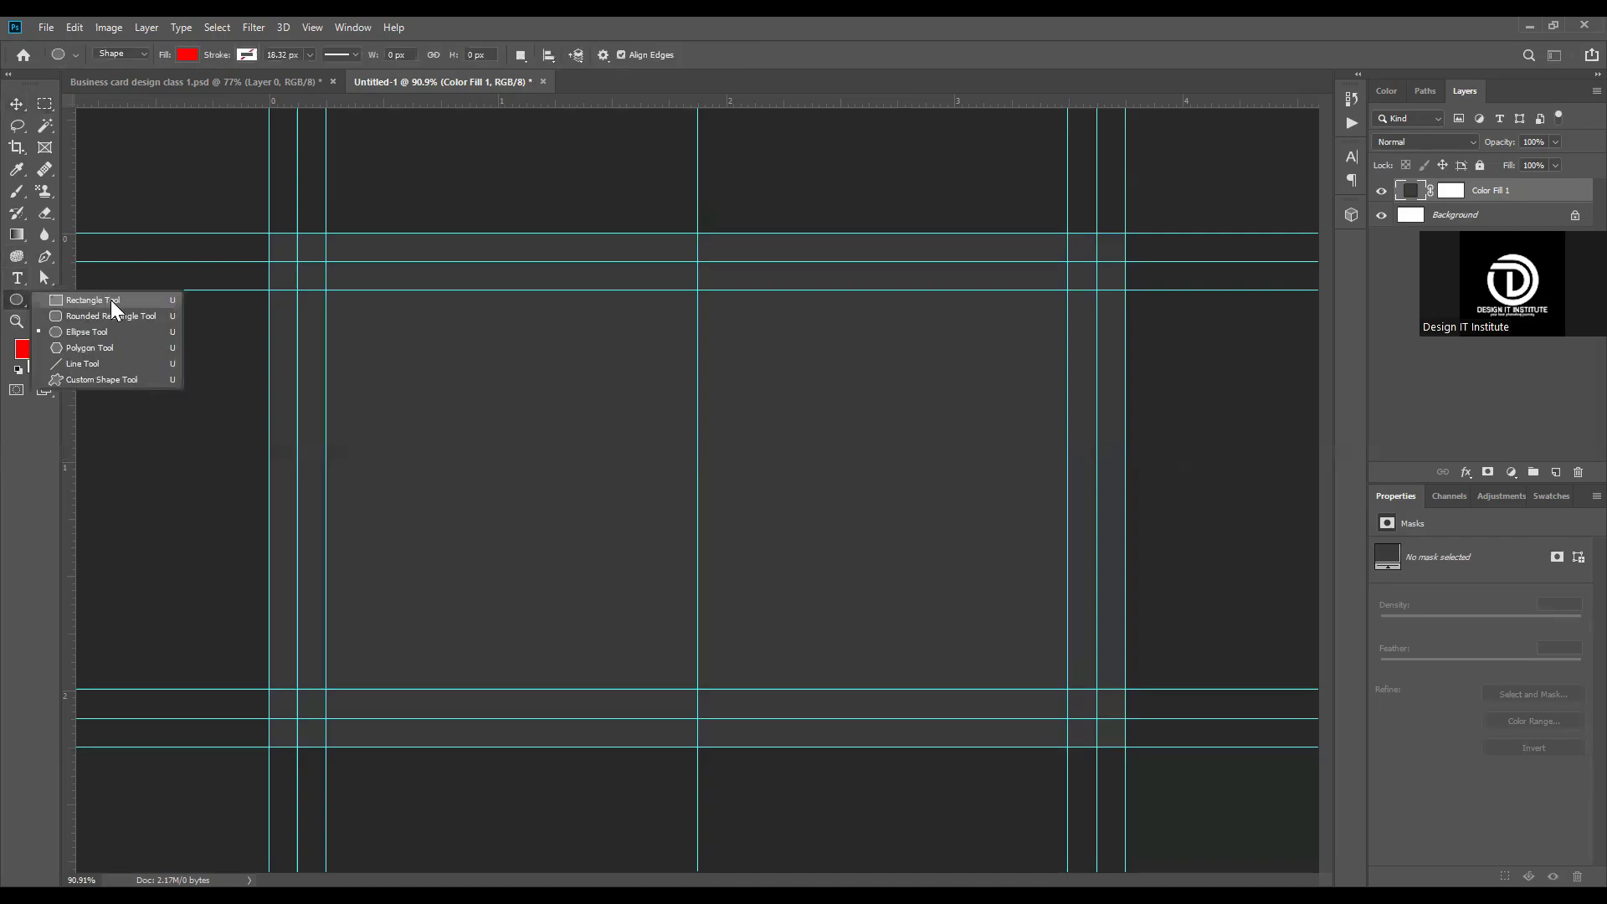
pyautogui.click(110, 300)
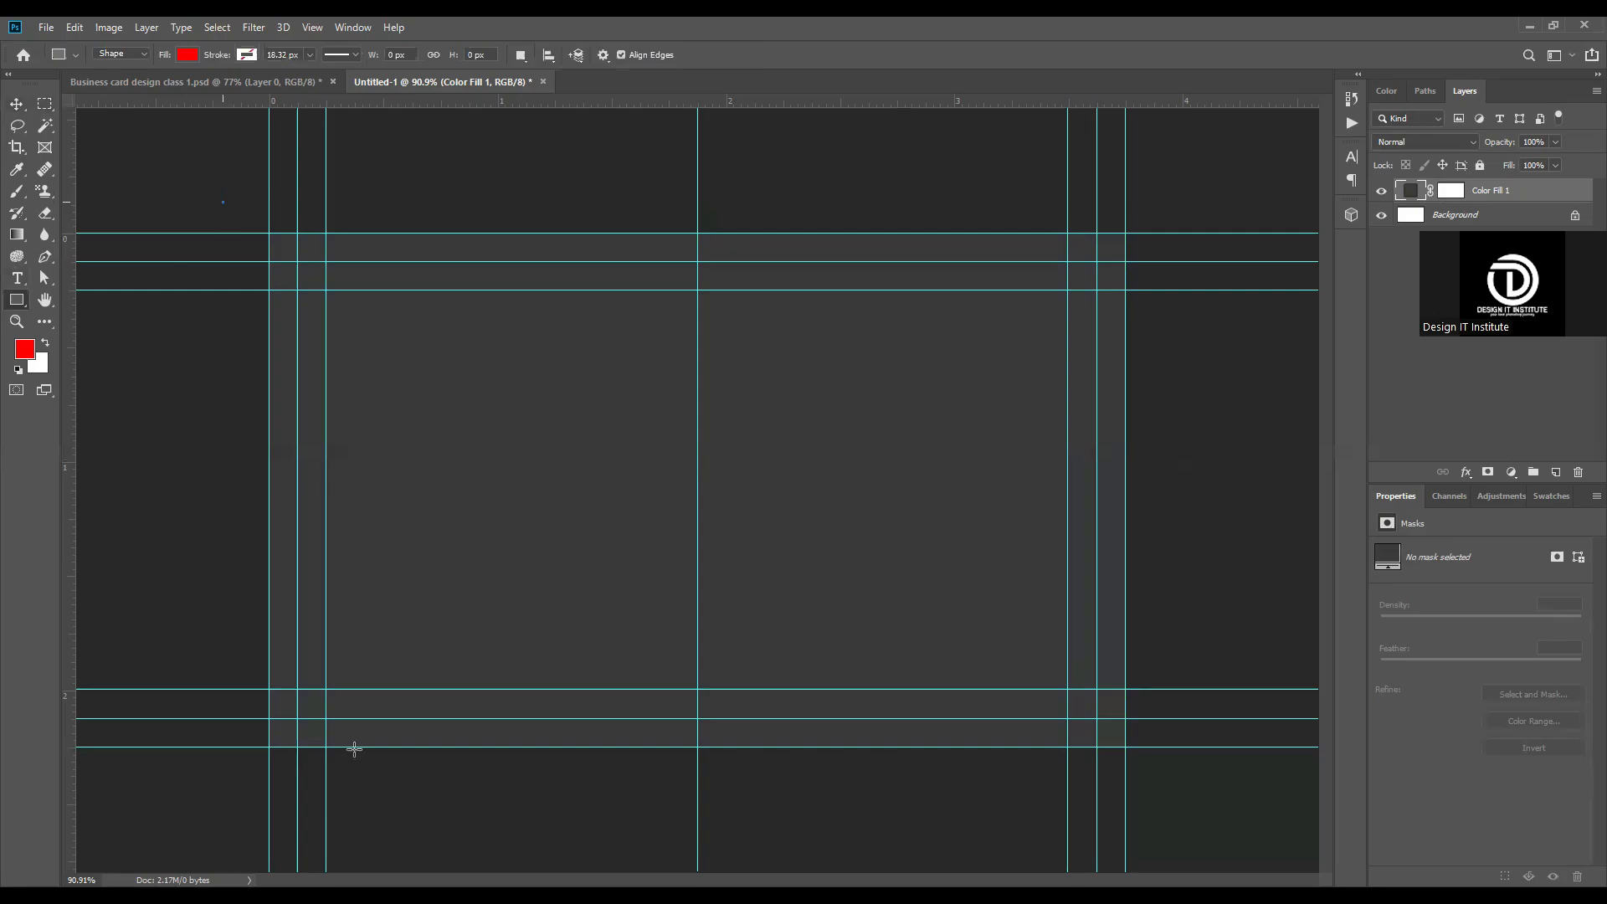
pyautogui.moveTo(354, 750); pyautogui.dragTo(695, 765)
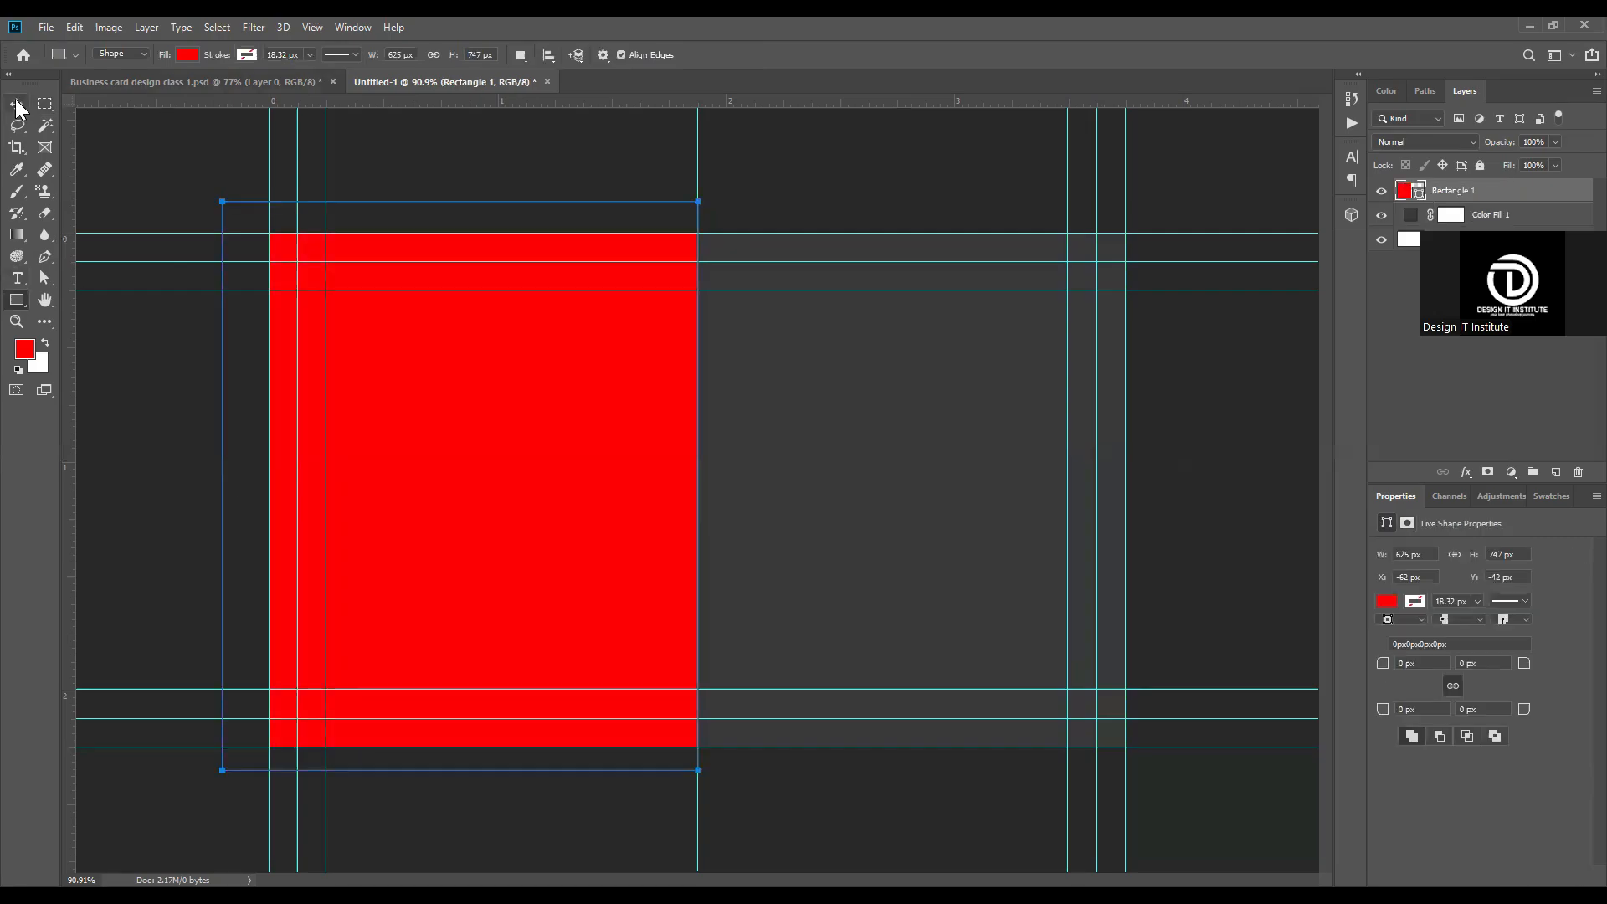
pyautogui.press('v')
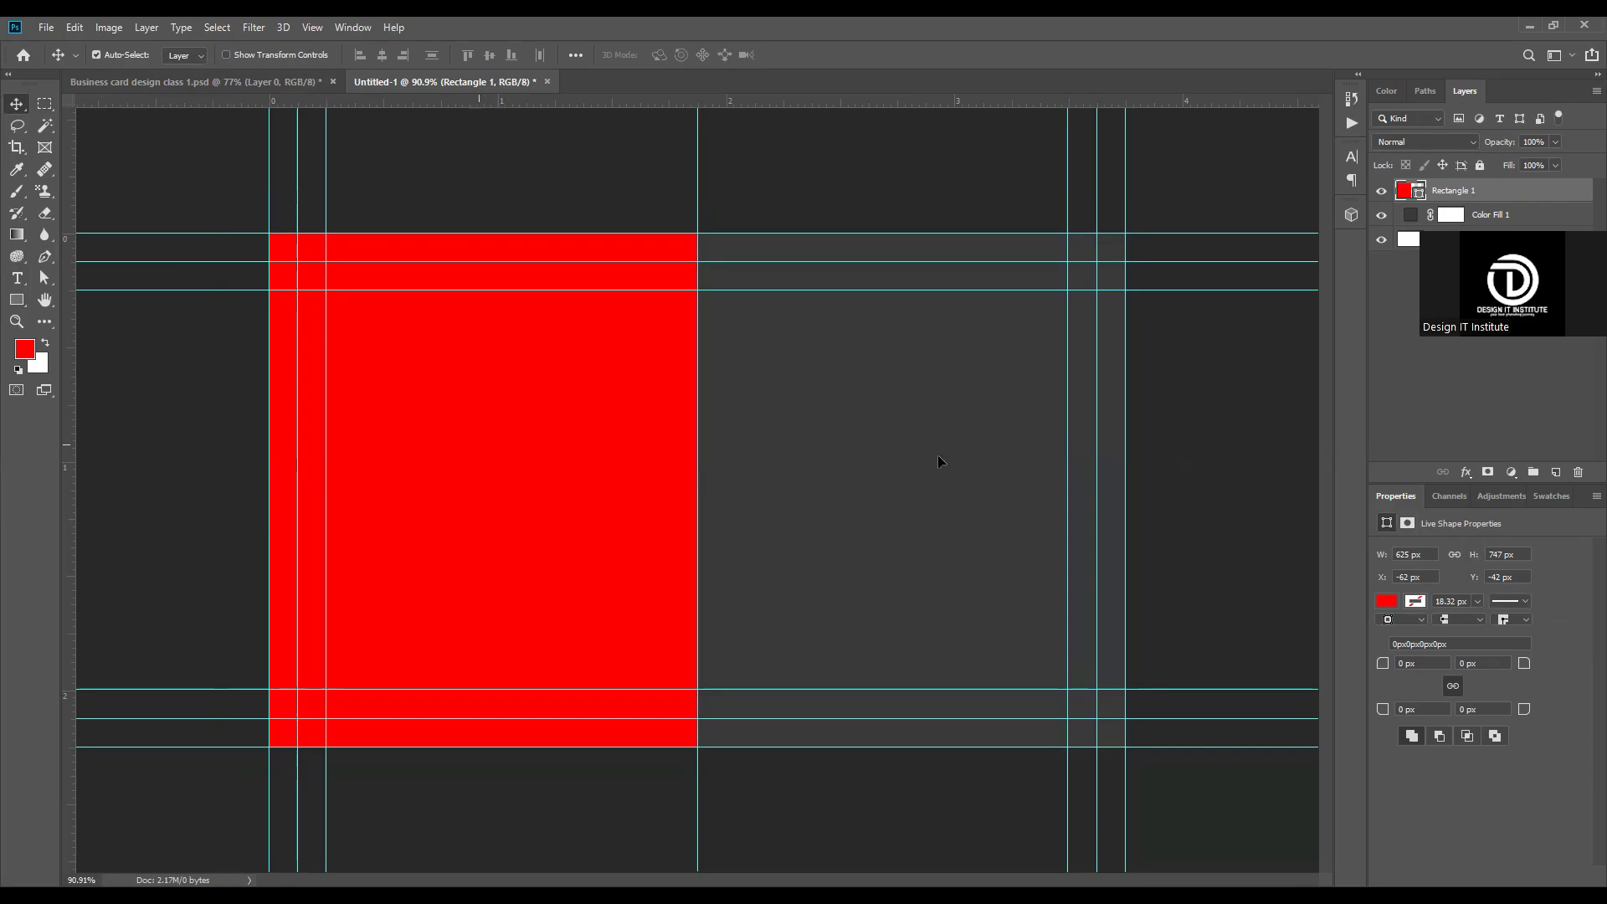
# Step: Duplicate the red rectangle and place the copy over the right half of the card, against the center guide
pyautogui.moveTo(956, 455); pyautogui.dragTo(904, 411)
pyautogui.scroll(-2, 712, 511)
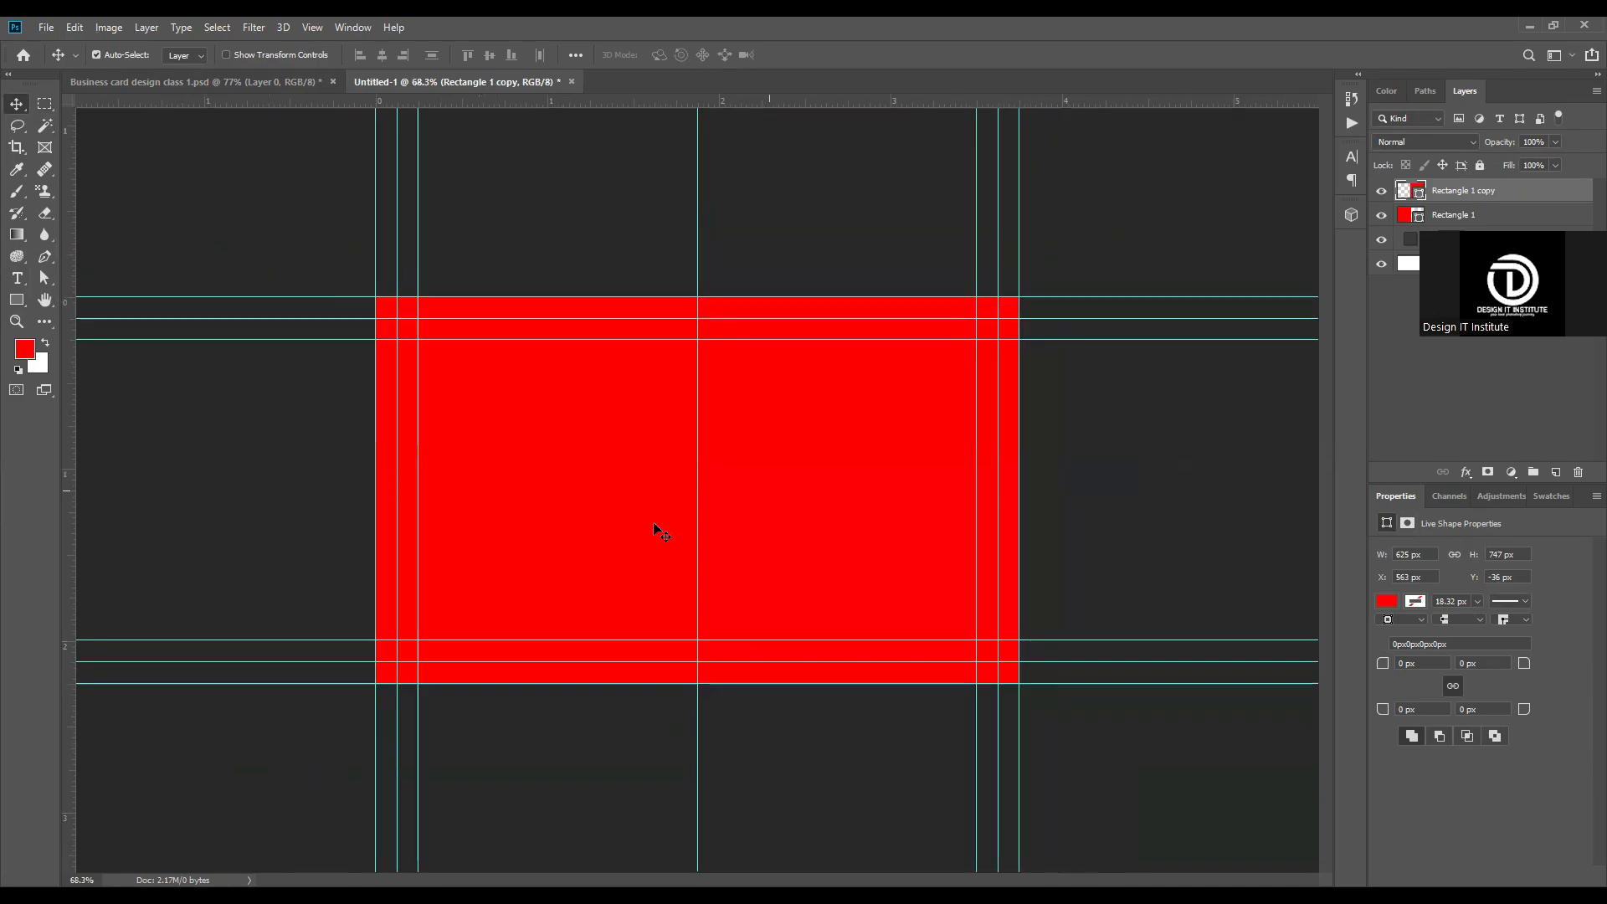
pyautogui.scroll(1, 620, 502)
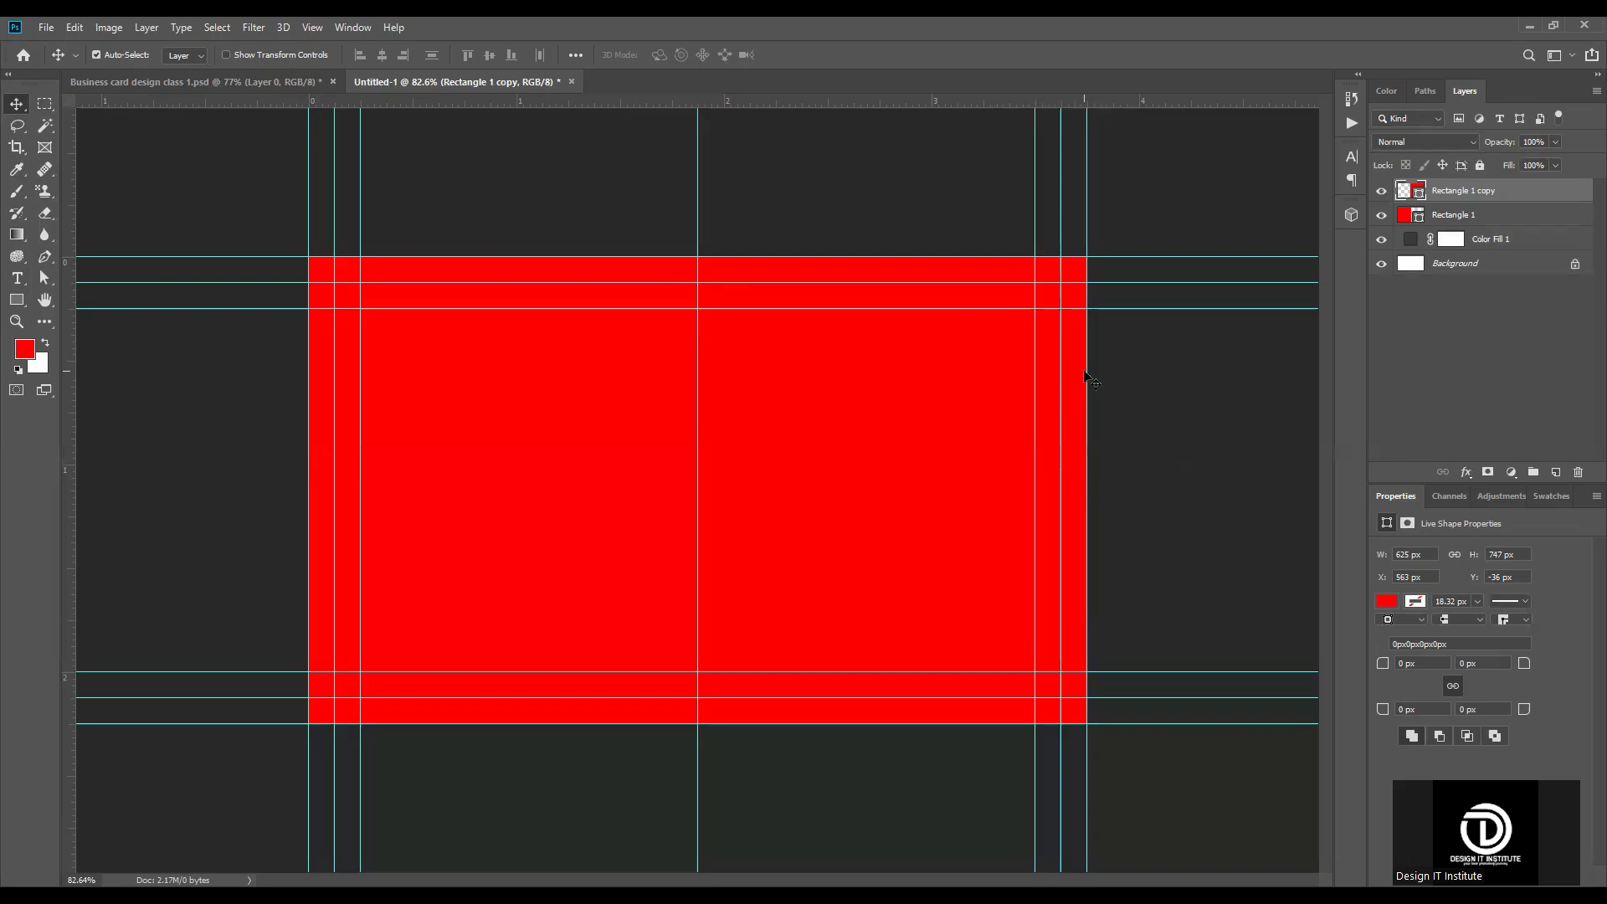
pyautogui.scroll(-3, 704, 452)
pyautogui.scroll(5, 671, 457)
pyautogui.click(402, 441)
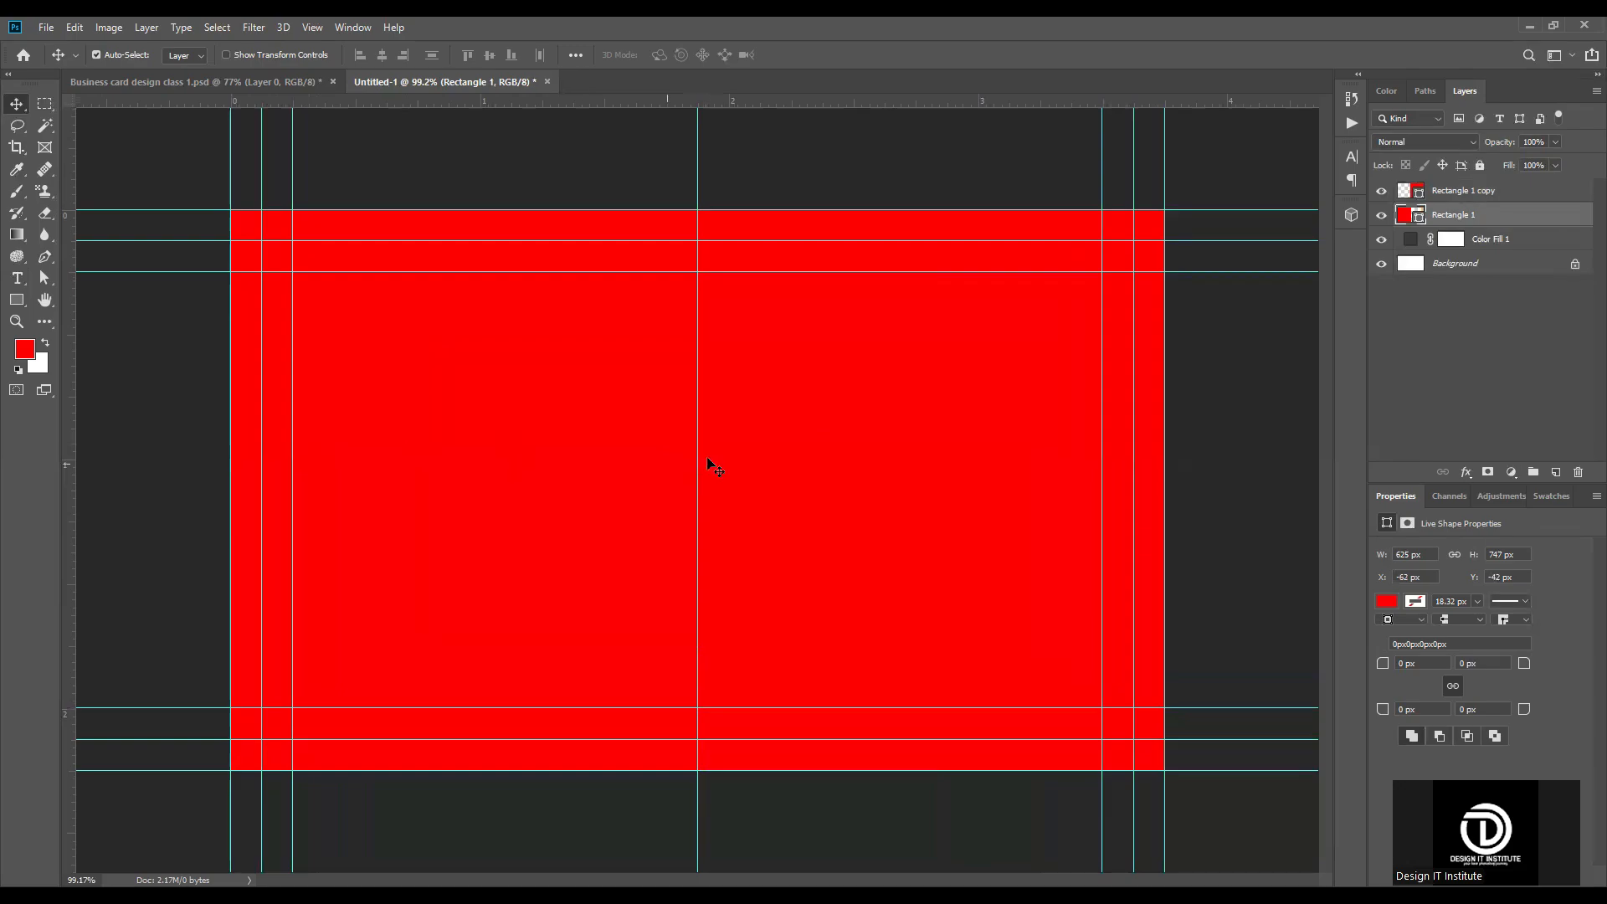
pyautogui.scroll(-2, 706, 455)
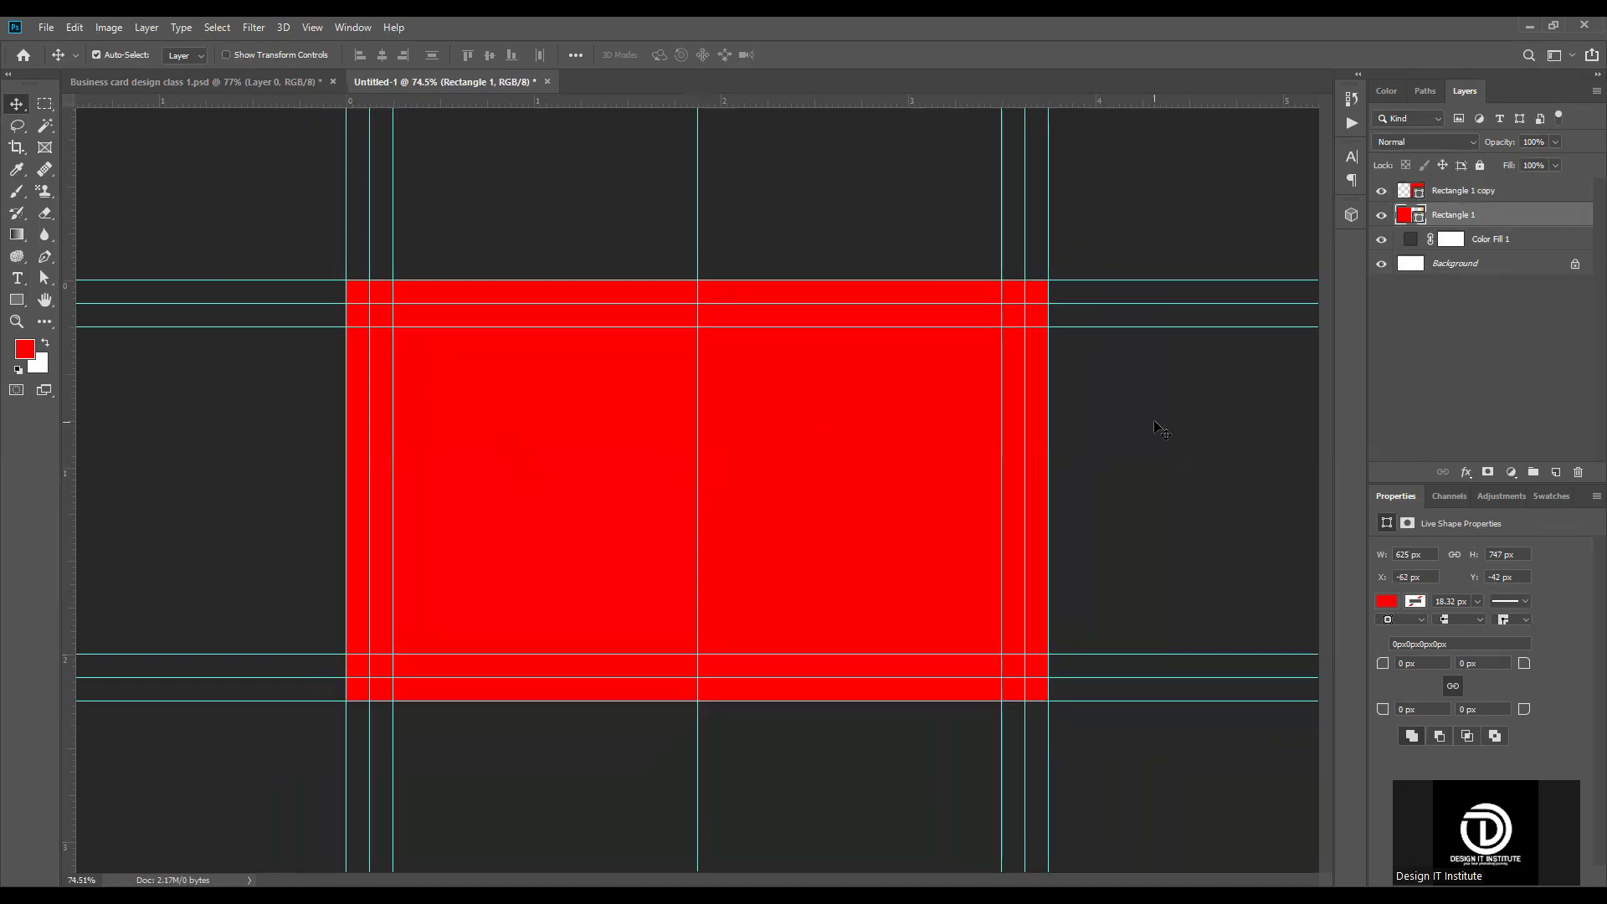
pyautogui.click(1155, 423)
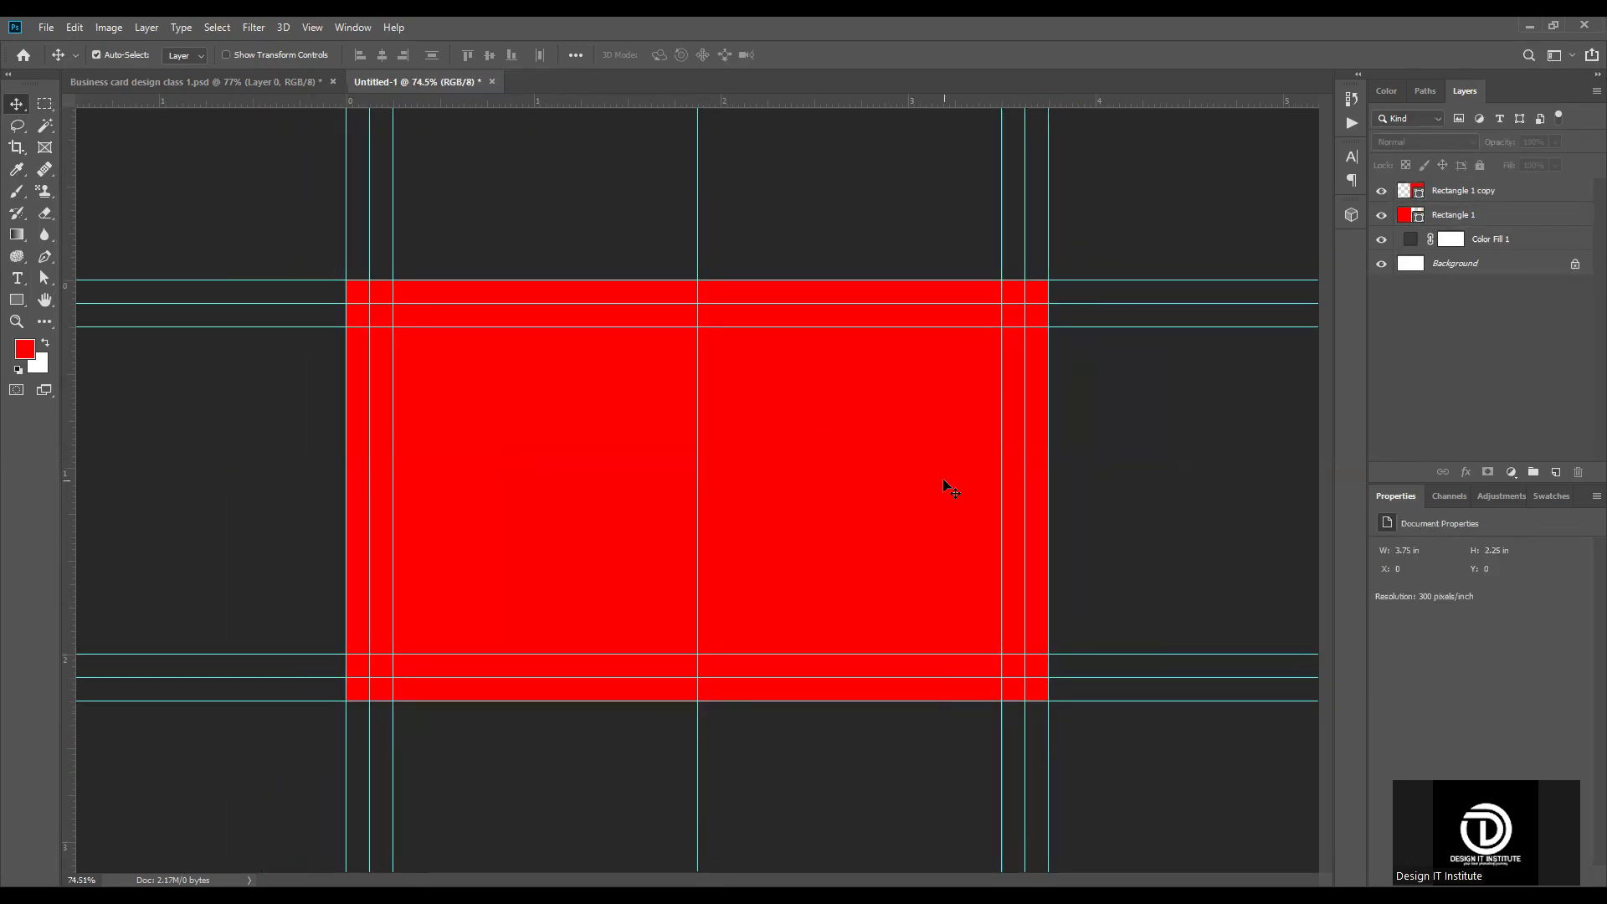
pyautogui.click(1419, 194)
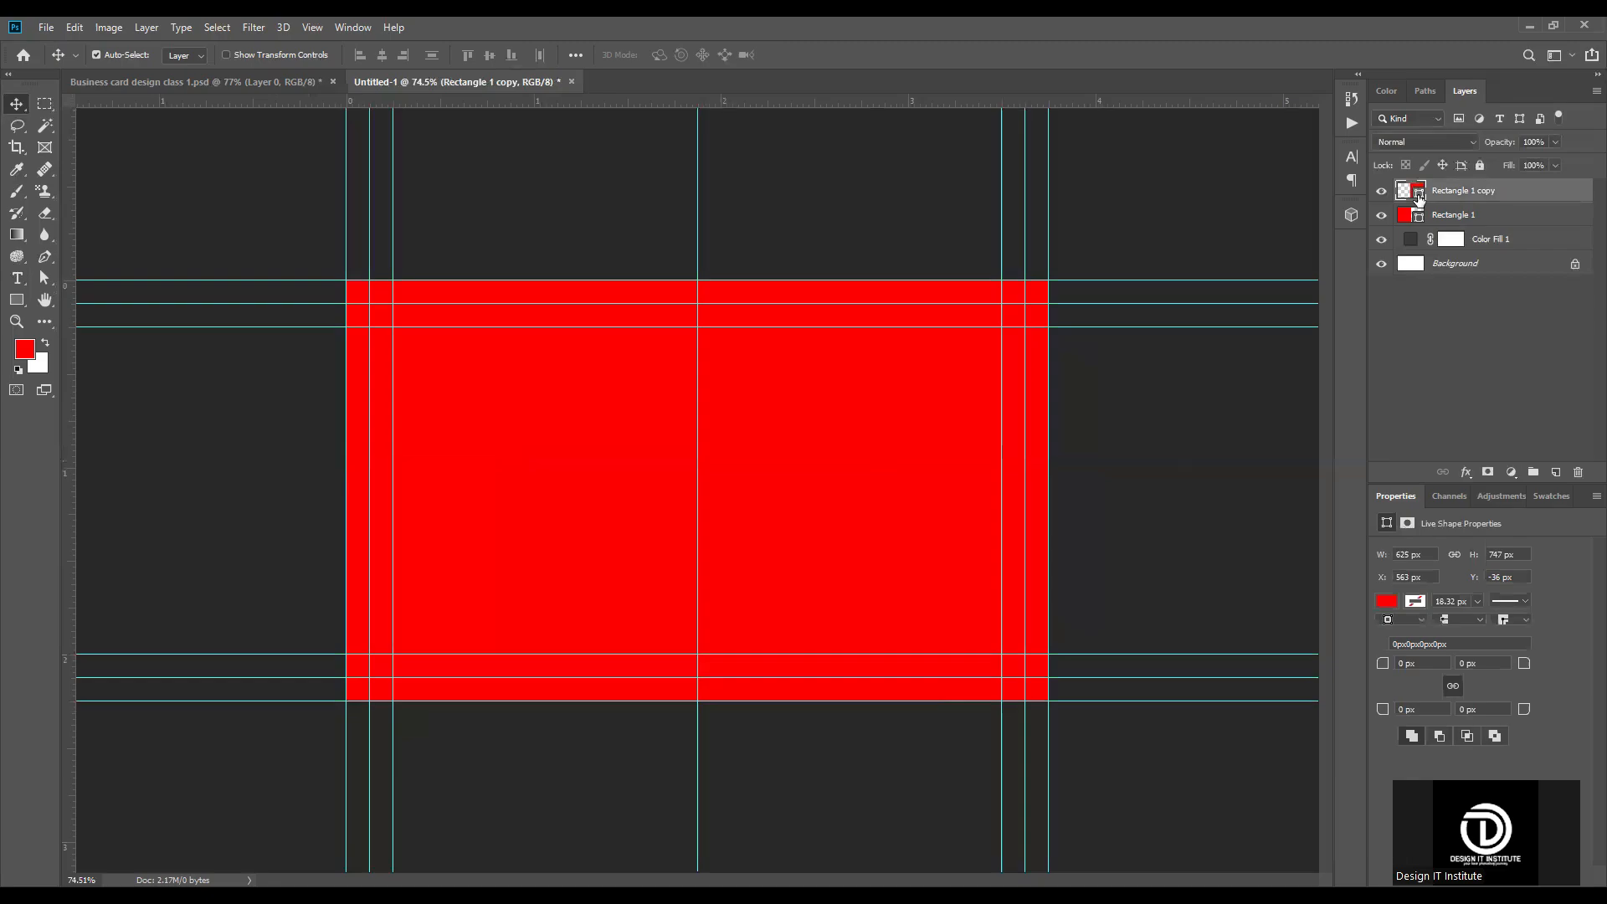
pyautogui.doubleClick(1419, 196)
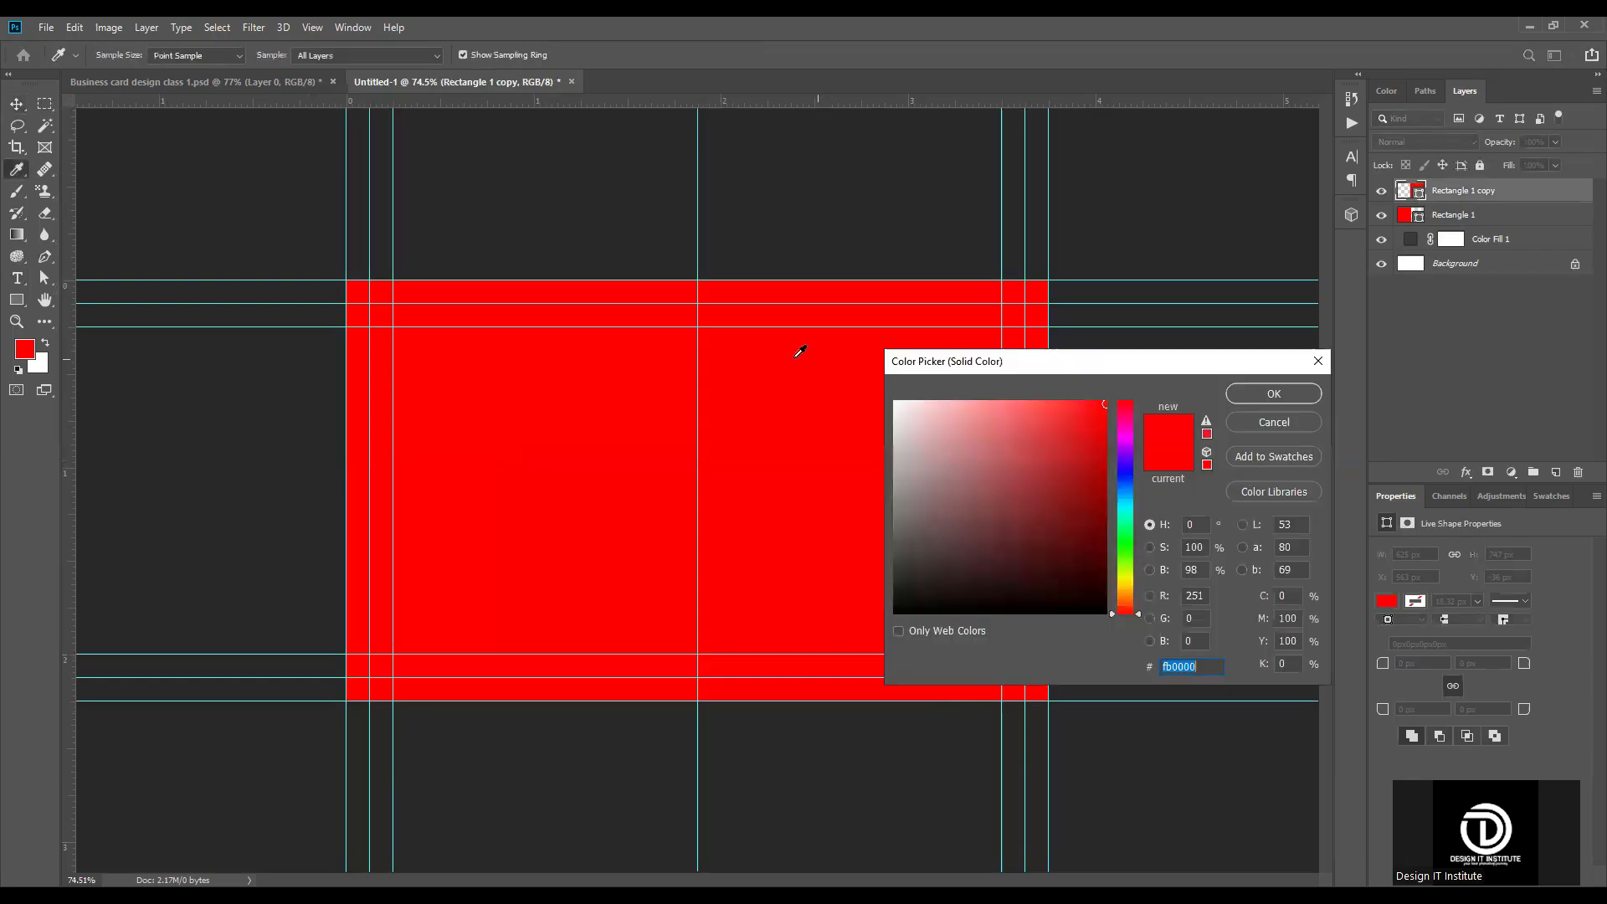
pyautogui.click(1328, 359)
pyautogui.click(1381, 191)
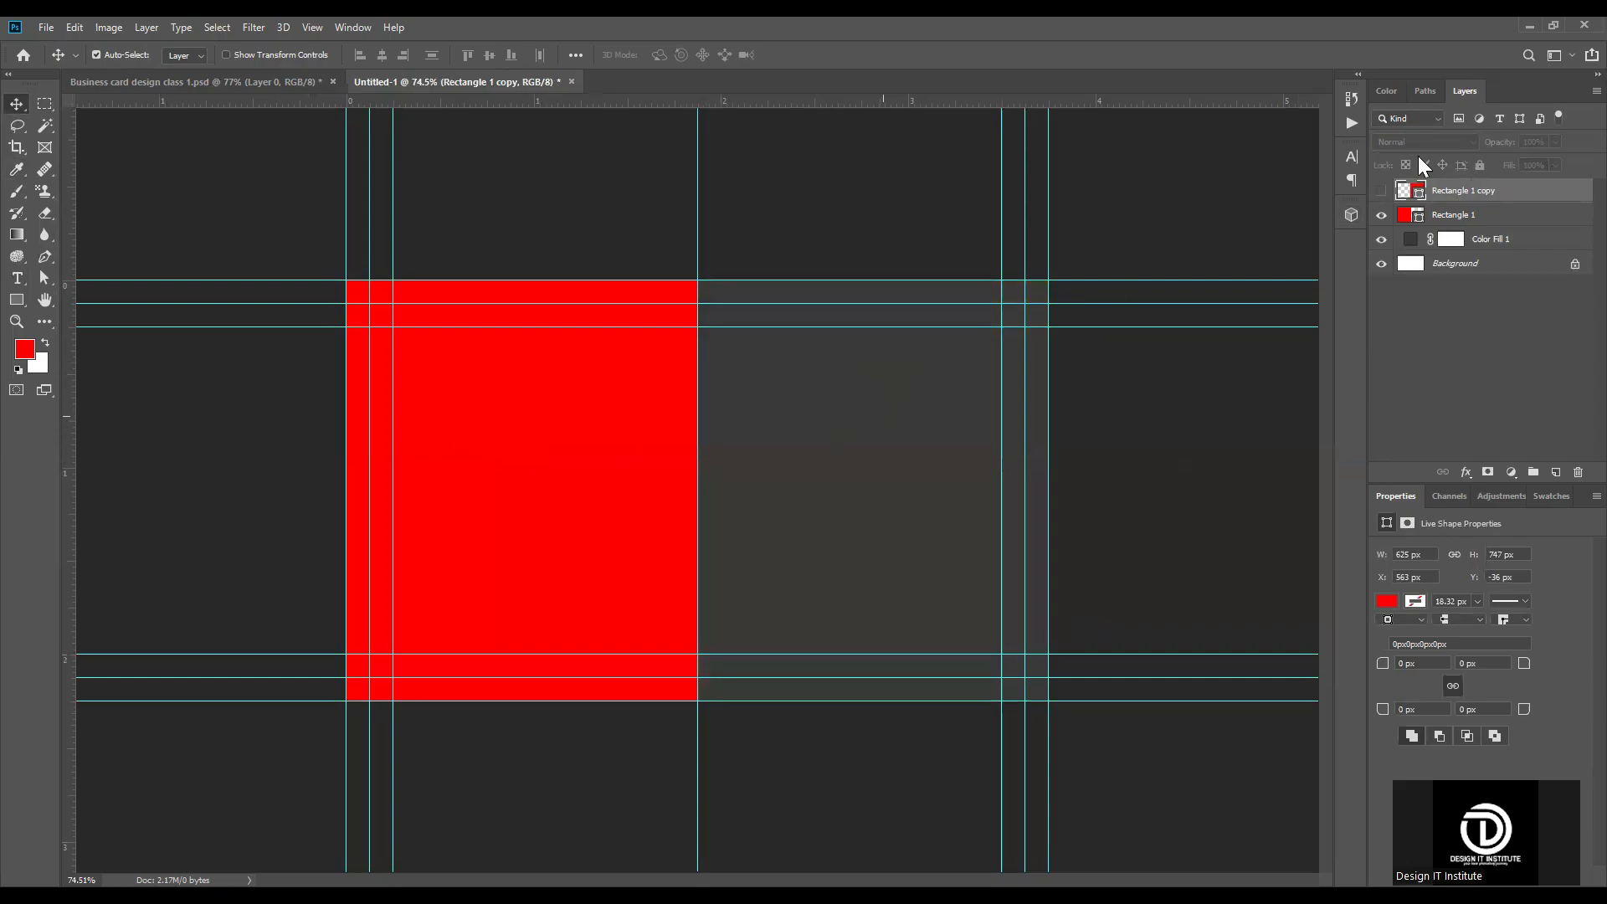
pyautogui.click(1383, 192)
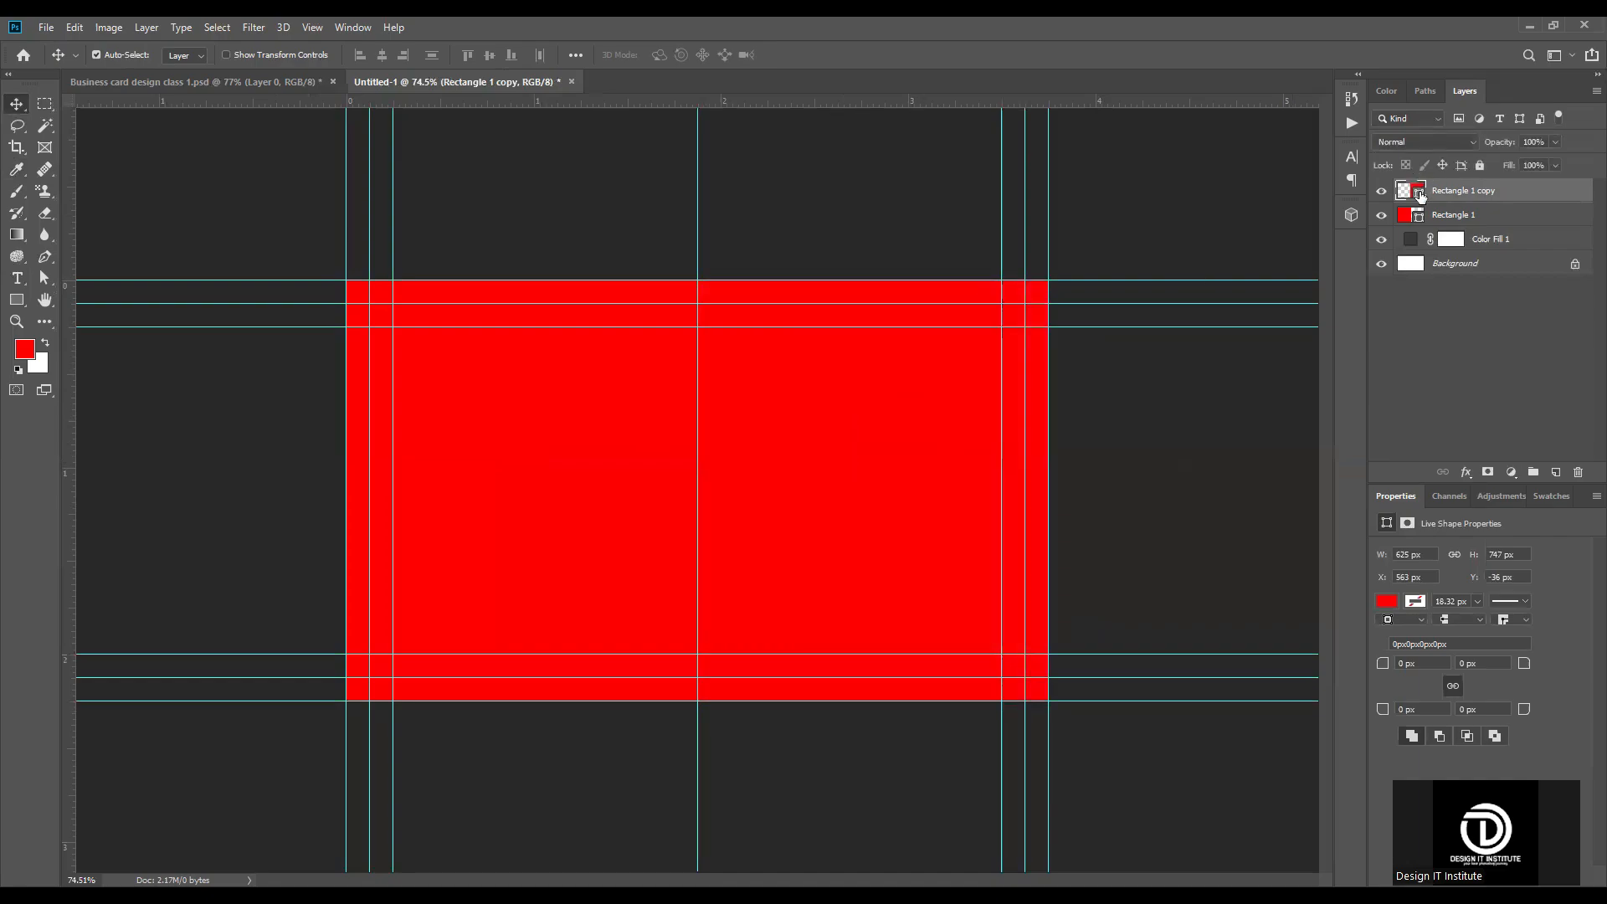
# Step: Recolor the rectangle over the right half of the card to near-black #1e1e1e
pyautogui.doubleClick(1421, 195)
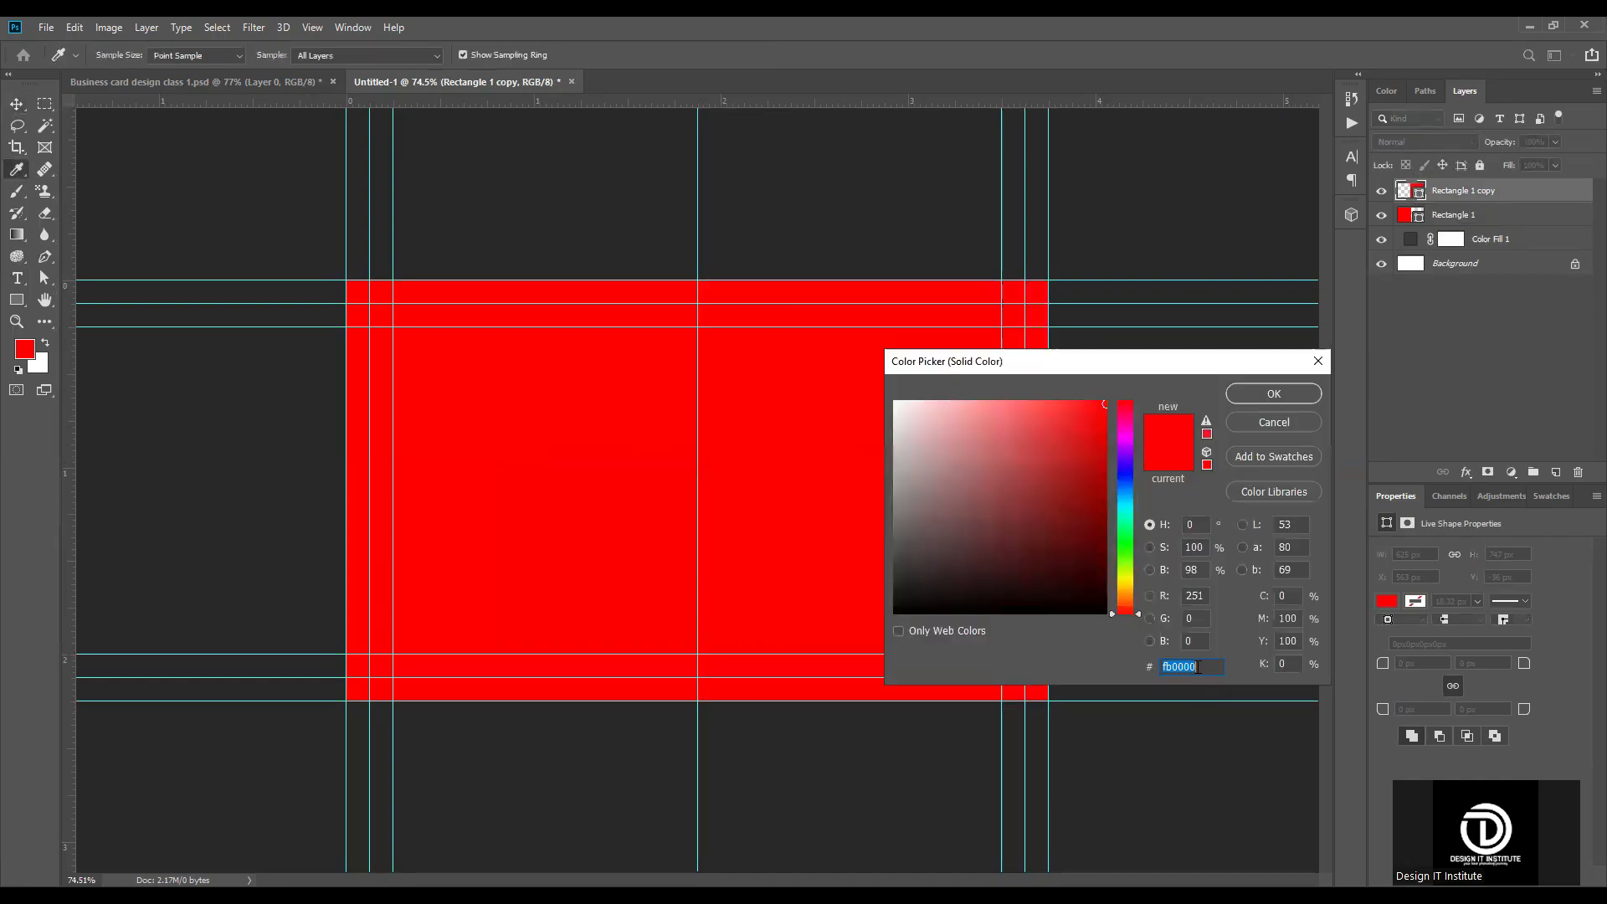
pyautogui.write('222222')
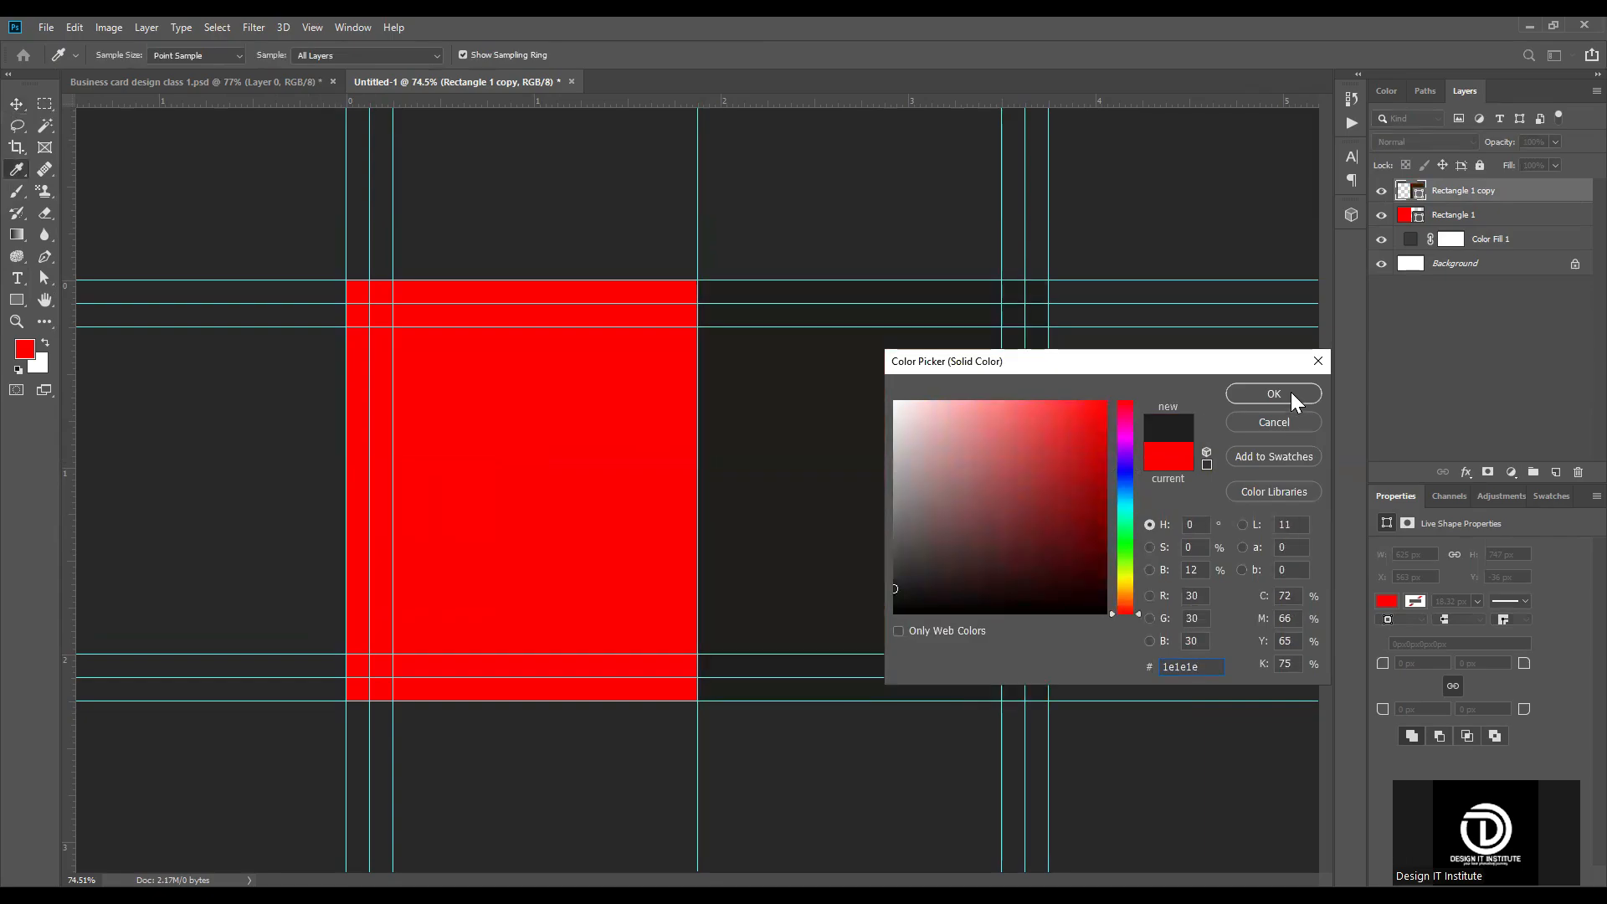
pyautogui.click(1291, 392)
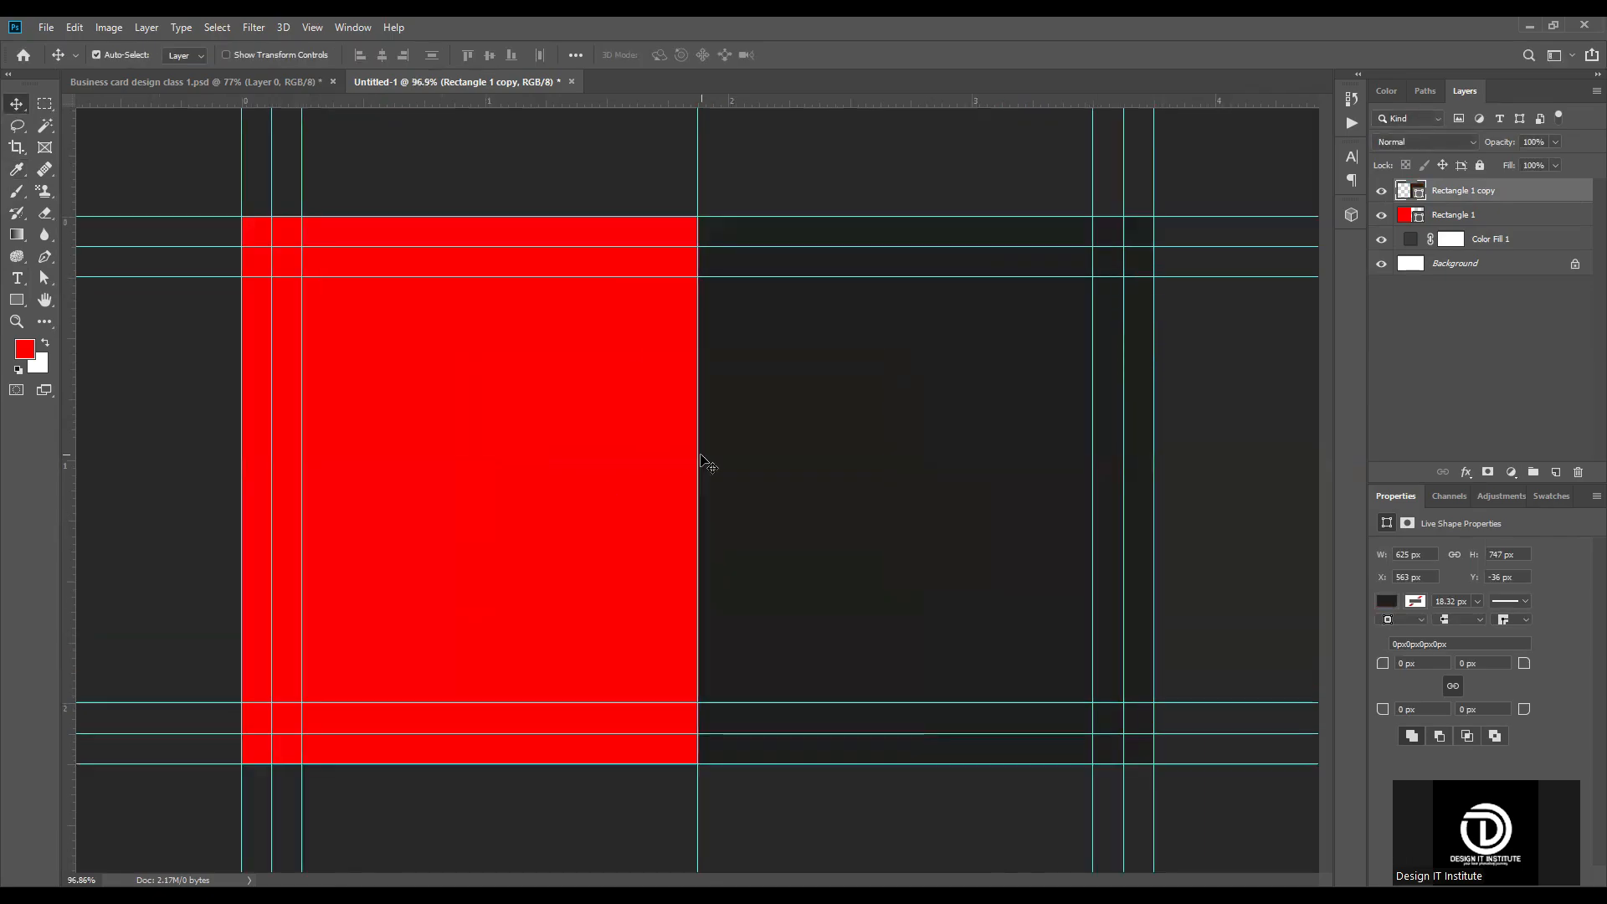
pyautogui.scroll(2, 702, 459)
pyautogui.scroll(-1, 701, 459)
# Step: Draw a red horizontal band about 563 x 89 px from the center guide to the card's right edge, starting at the upper inner guide
pyautogui.click(16, 300)
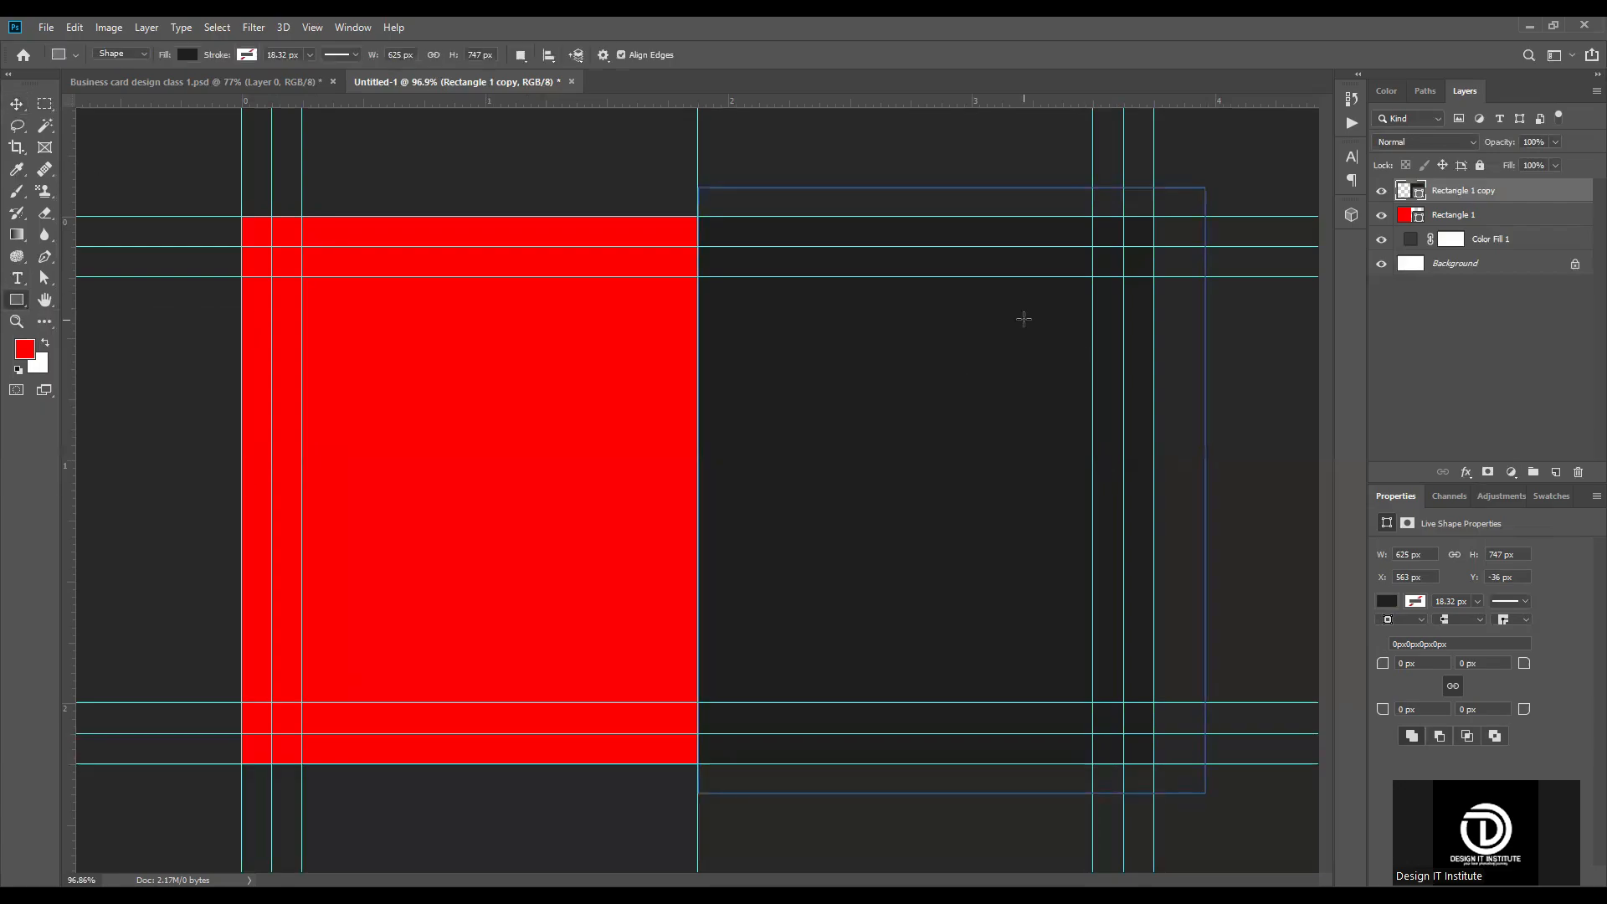
pyautogui.press('Escape')
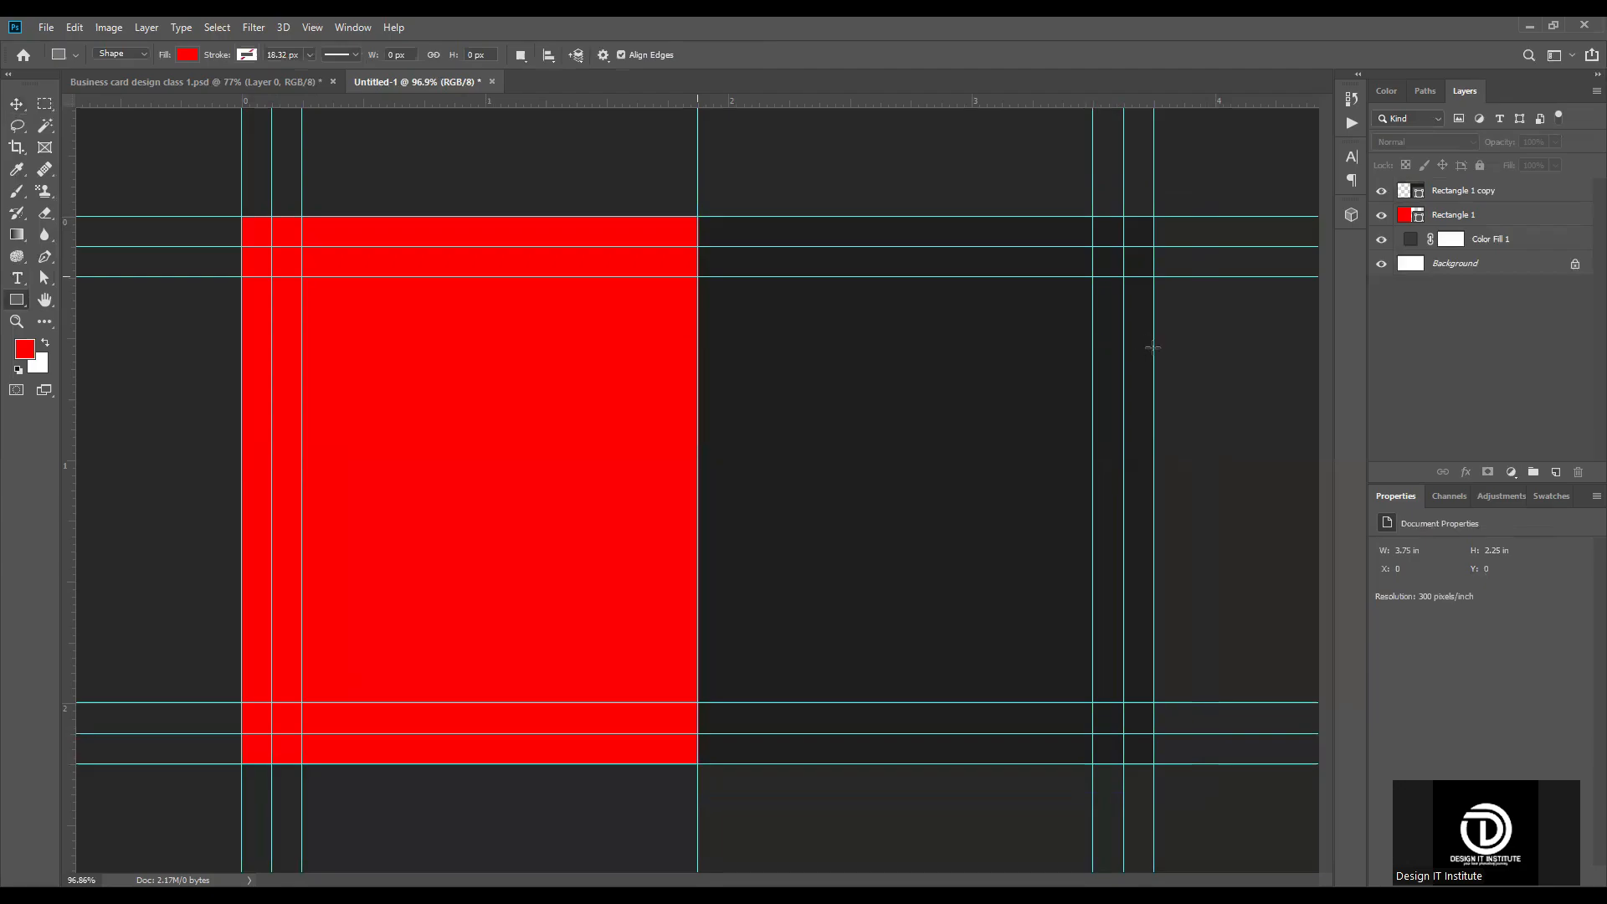
pyautogui.moveTo(698, 276); pyautogui.dragTo(1153, 348)
pyautogui.press('v')
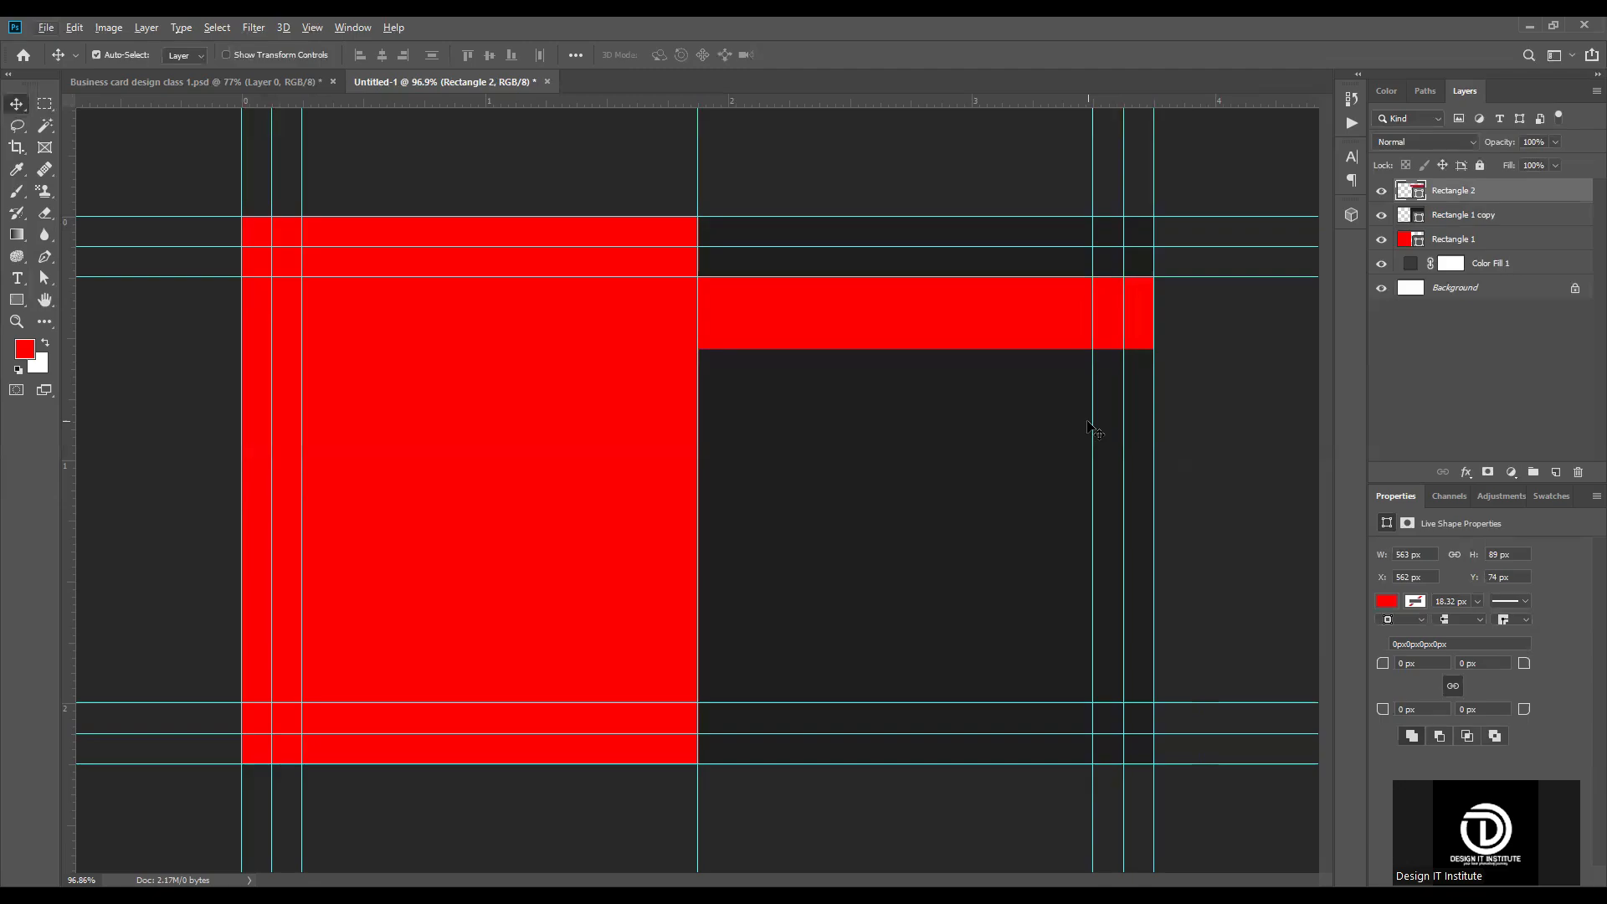
# Step: Draw a red vertical strip about 91 x 721 px along the right side of the center guide and place its layer beneath the horizontal band
pyautogui.scroll(3, 736, 438)
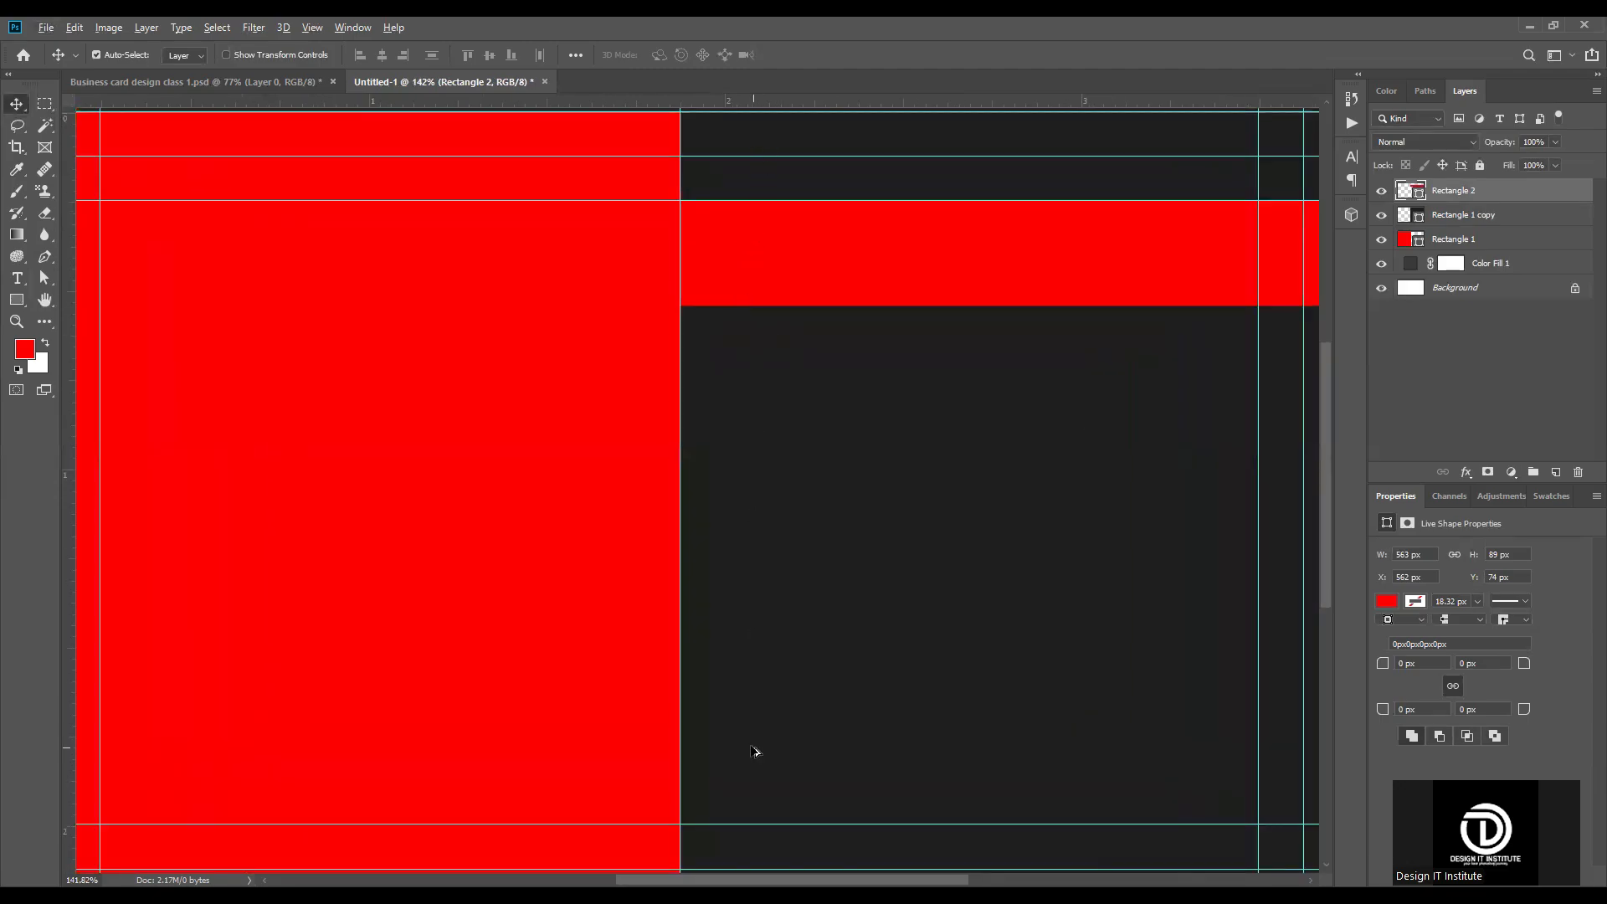
pyautogui.scroll(-2, 757, 757)
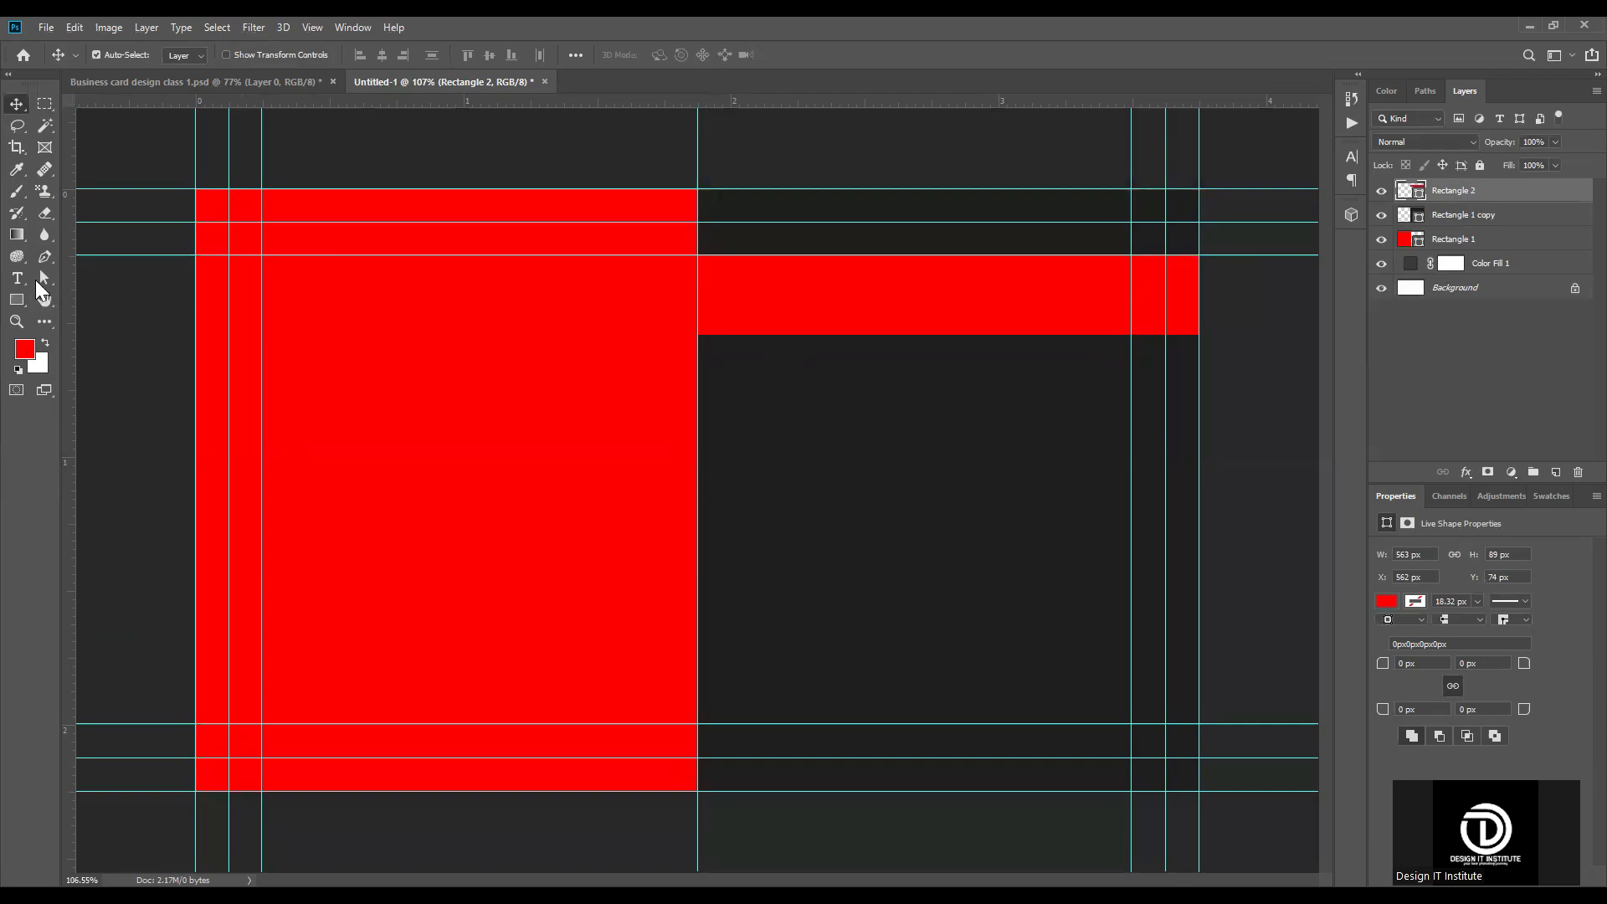
pyautogui.click(16, 301)
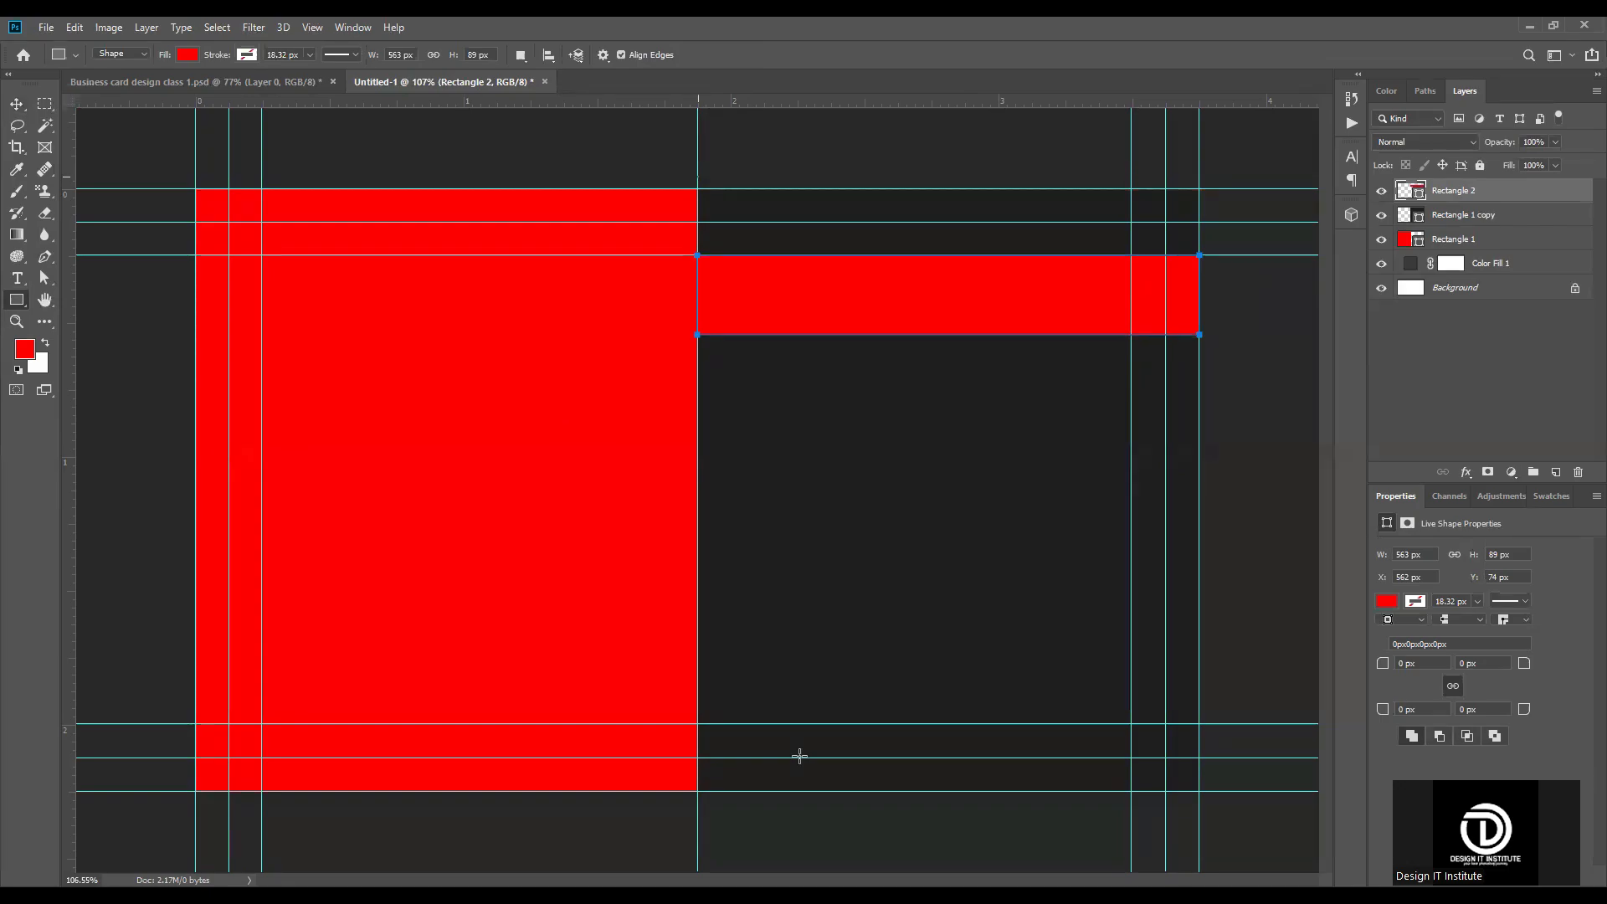
pyautogui.moveTo(698, 175); pyautogui.dragTo(779, 818)
pyautogui.press('v')
pyautogui.moveTo(1465, 193)
pyautogui.mouseDown()
pyautogui.moveTo(1461, 251)
pyautogui.moveTo(1420, 220)
pyautogui.mouseUp()
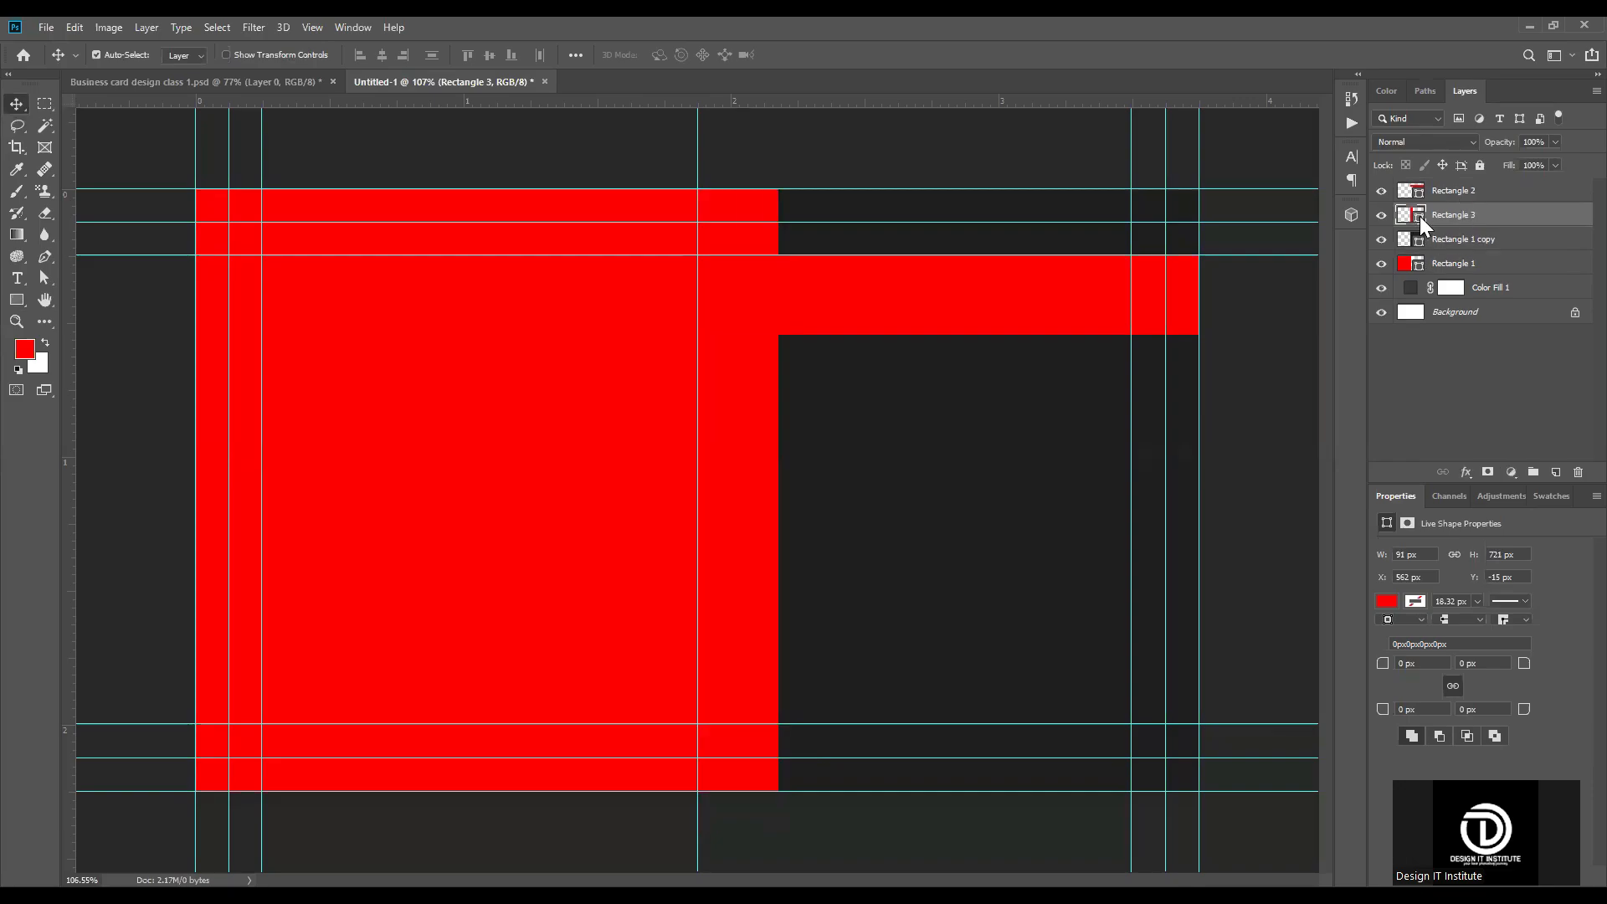
pyautogui.doubleClick(1420, 216)
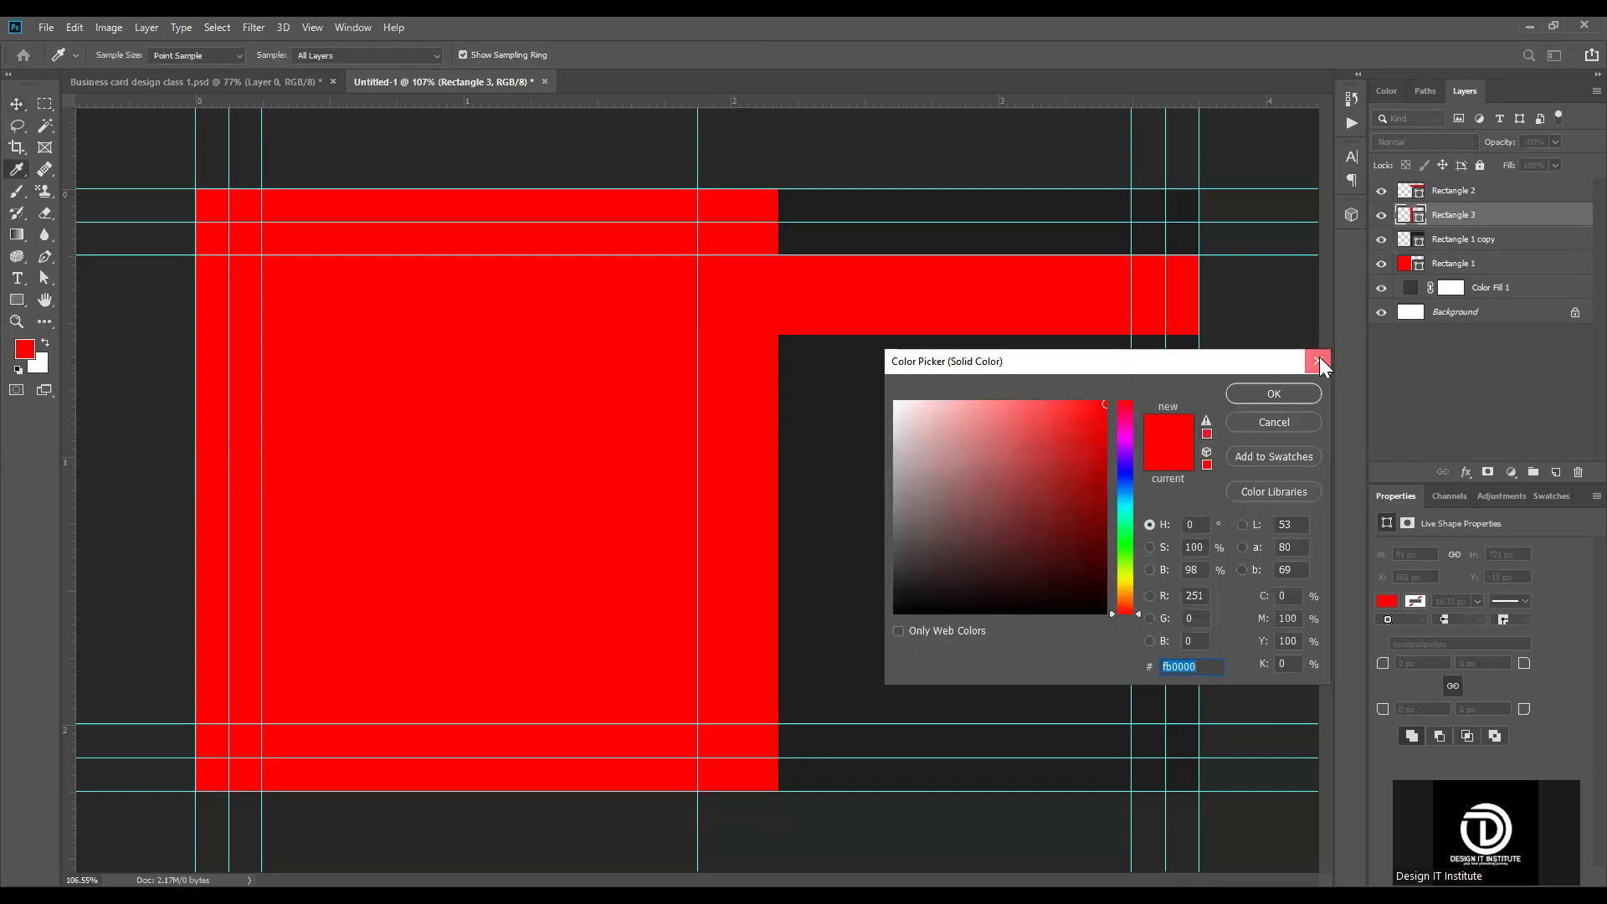
pyautogui.click(1318, 360)
pyautogui.click(1255, 338)
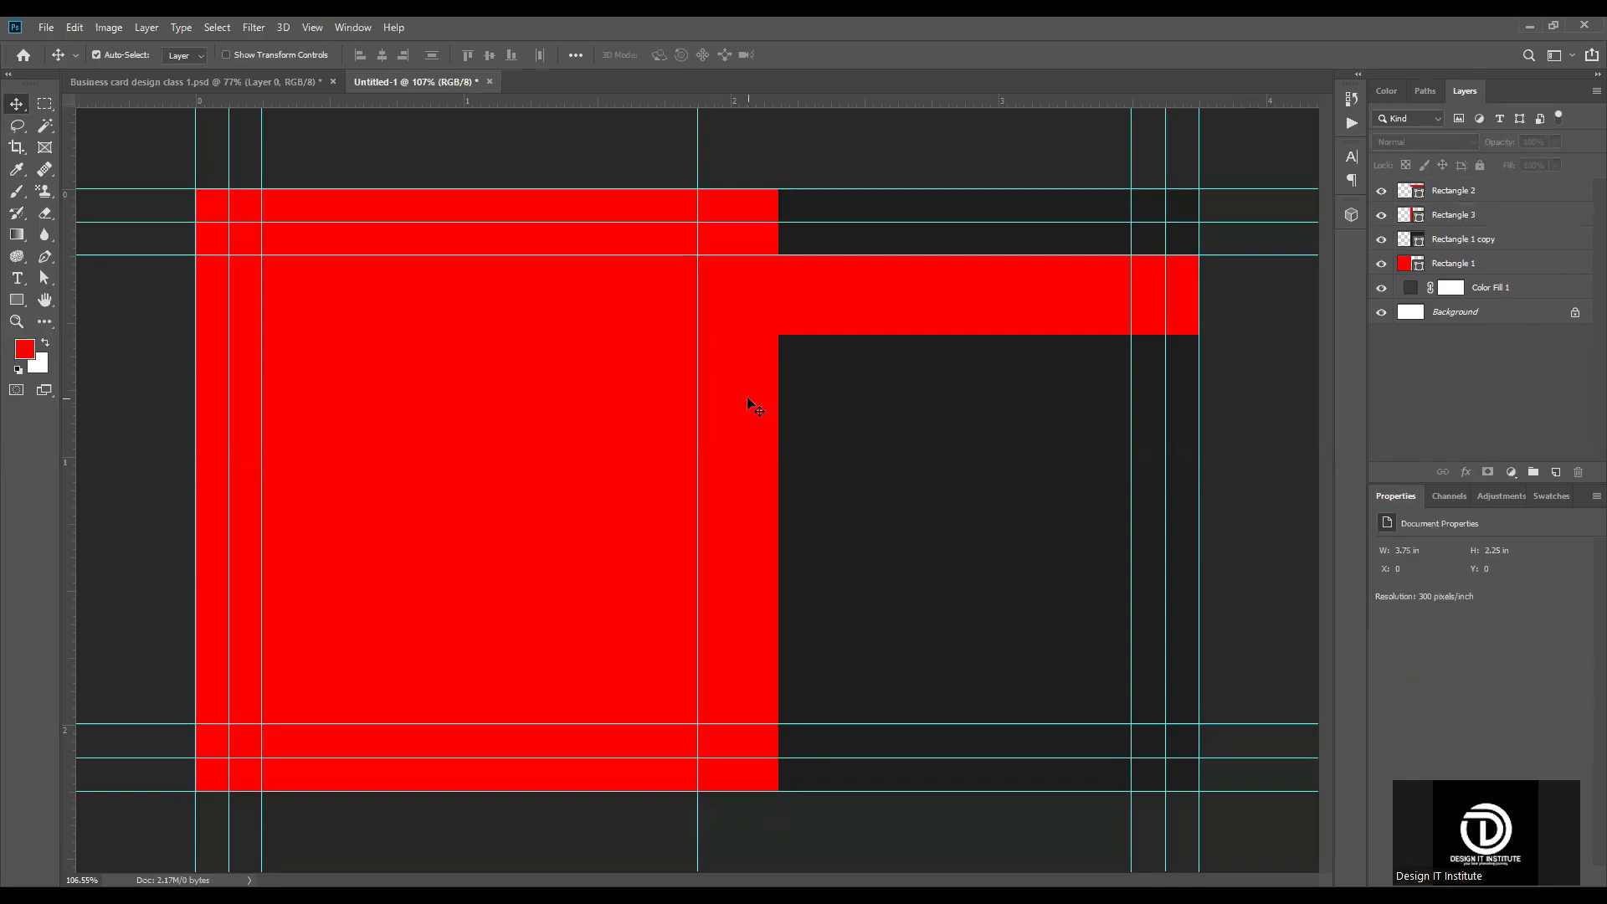
# Step: Recolor the vertical strip beside the center guide to brownish gray #5a5151
pyautogui.click(751, 405)
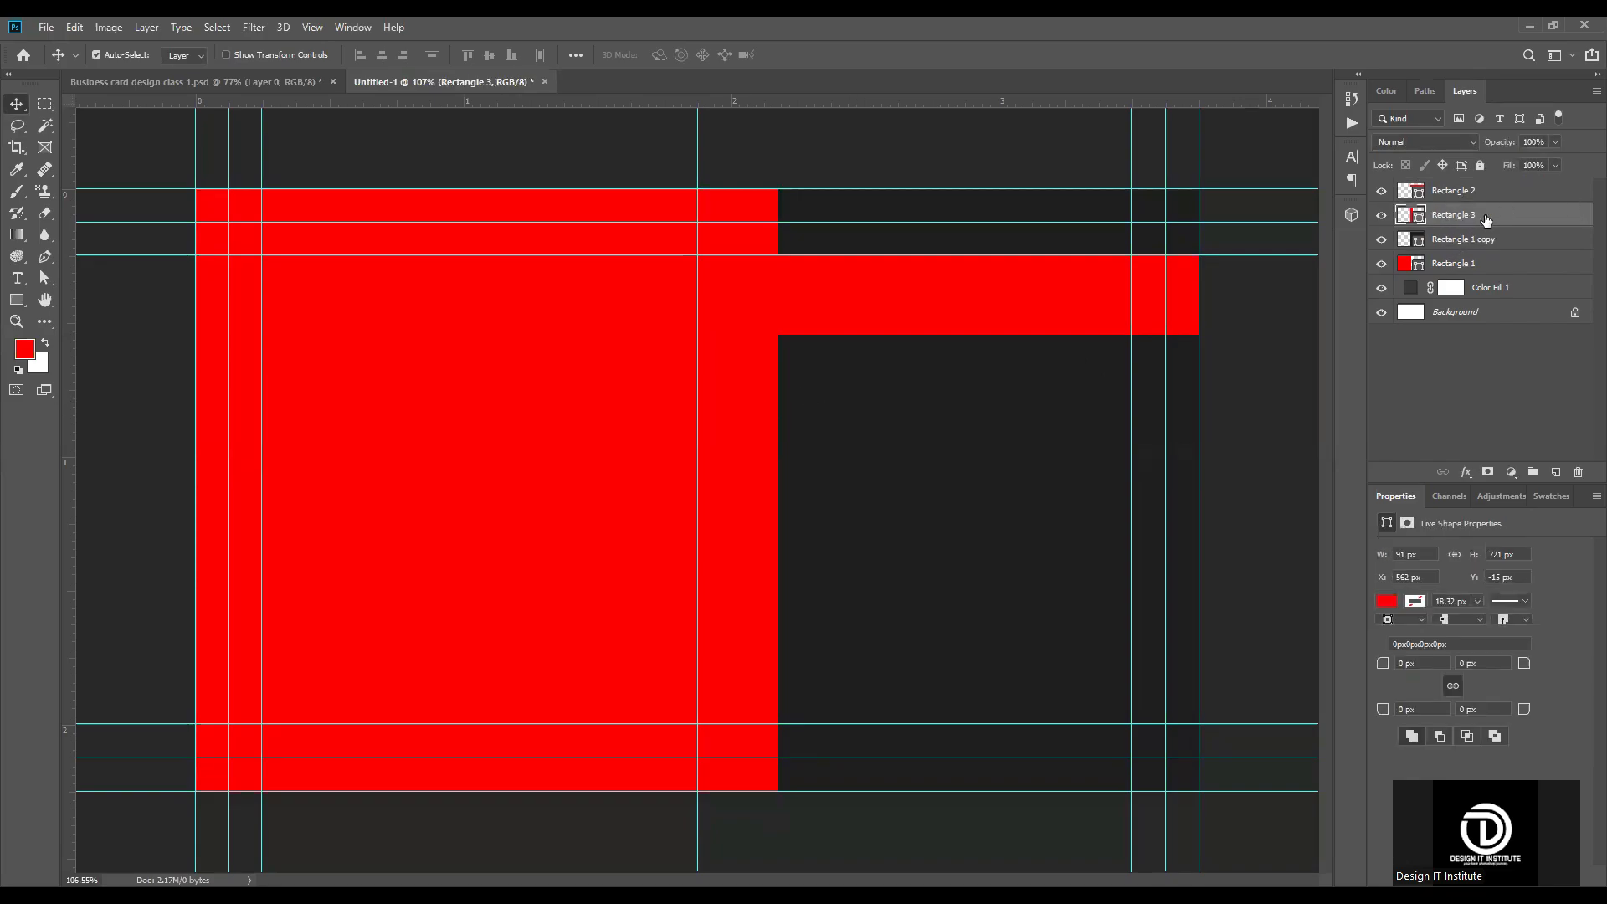
pyautogui.doubleClick(1419, 219)
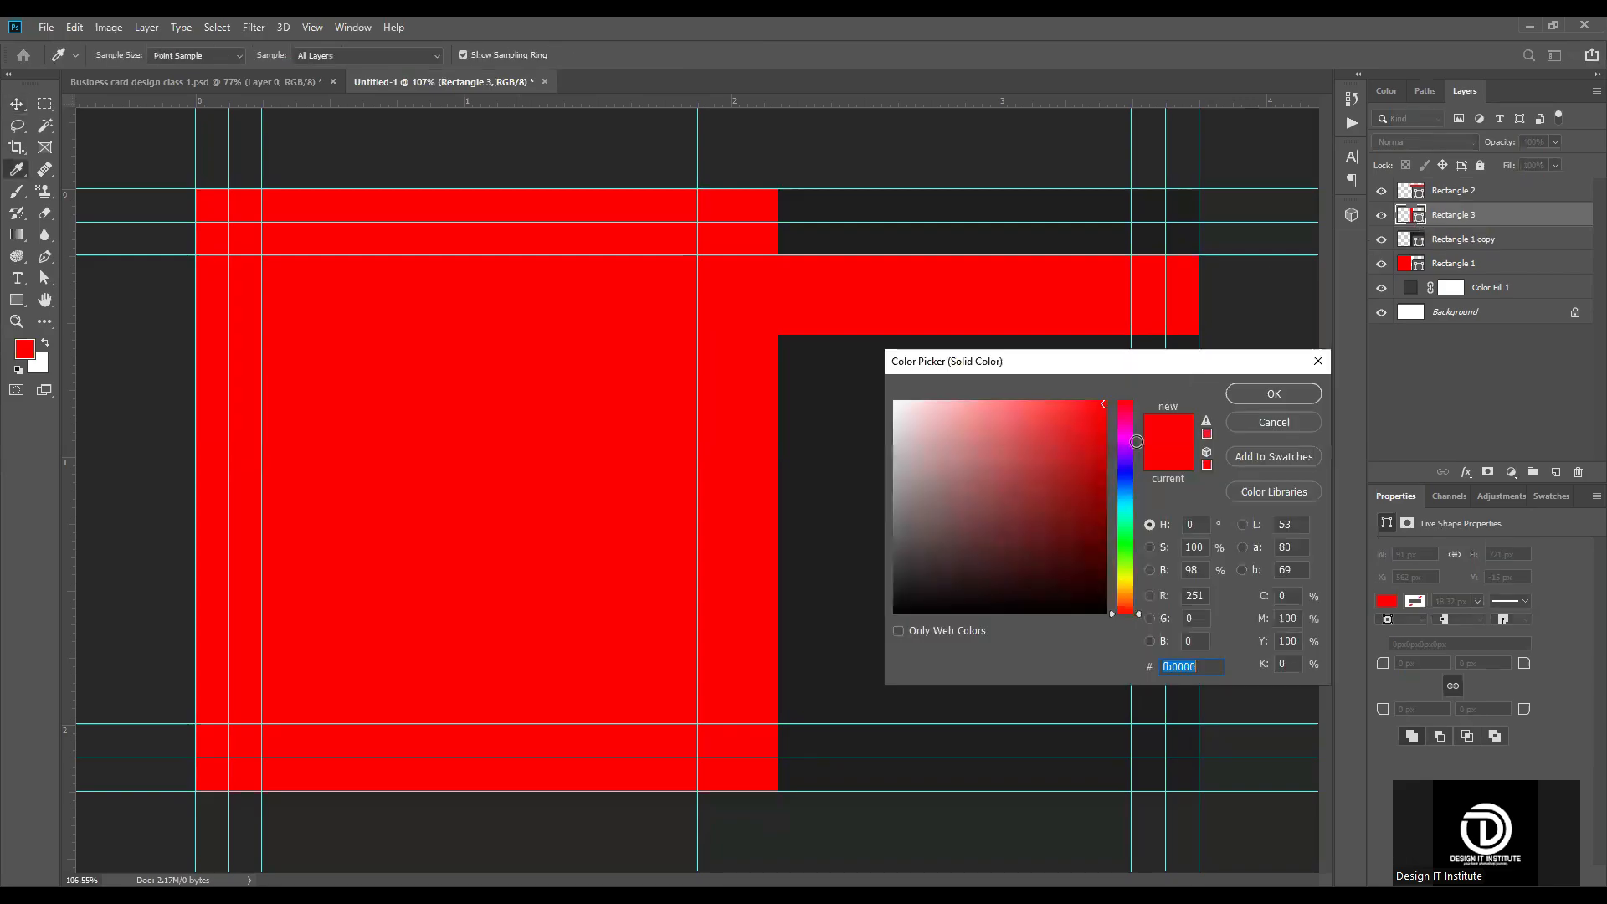
pyautogui.moveTo(1197, 367); pyautogui.dragTo(1389, 367)
pyautogui.click(900, 438)
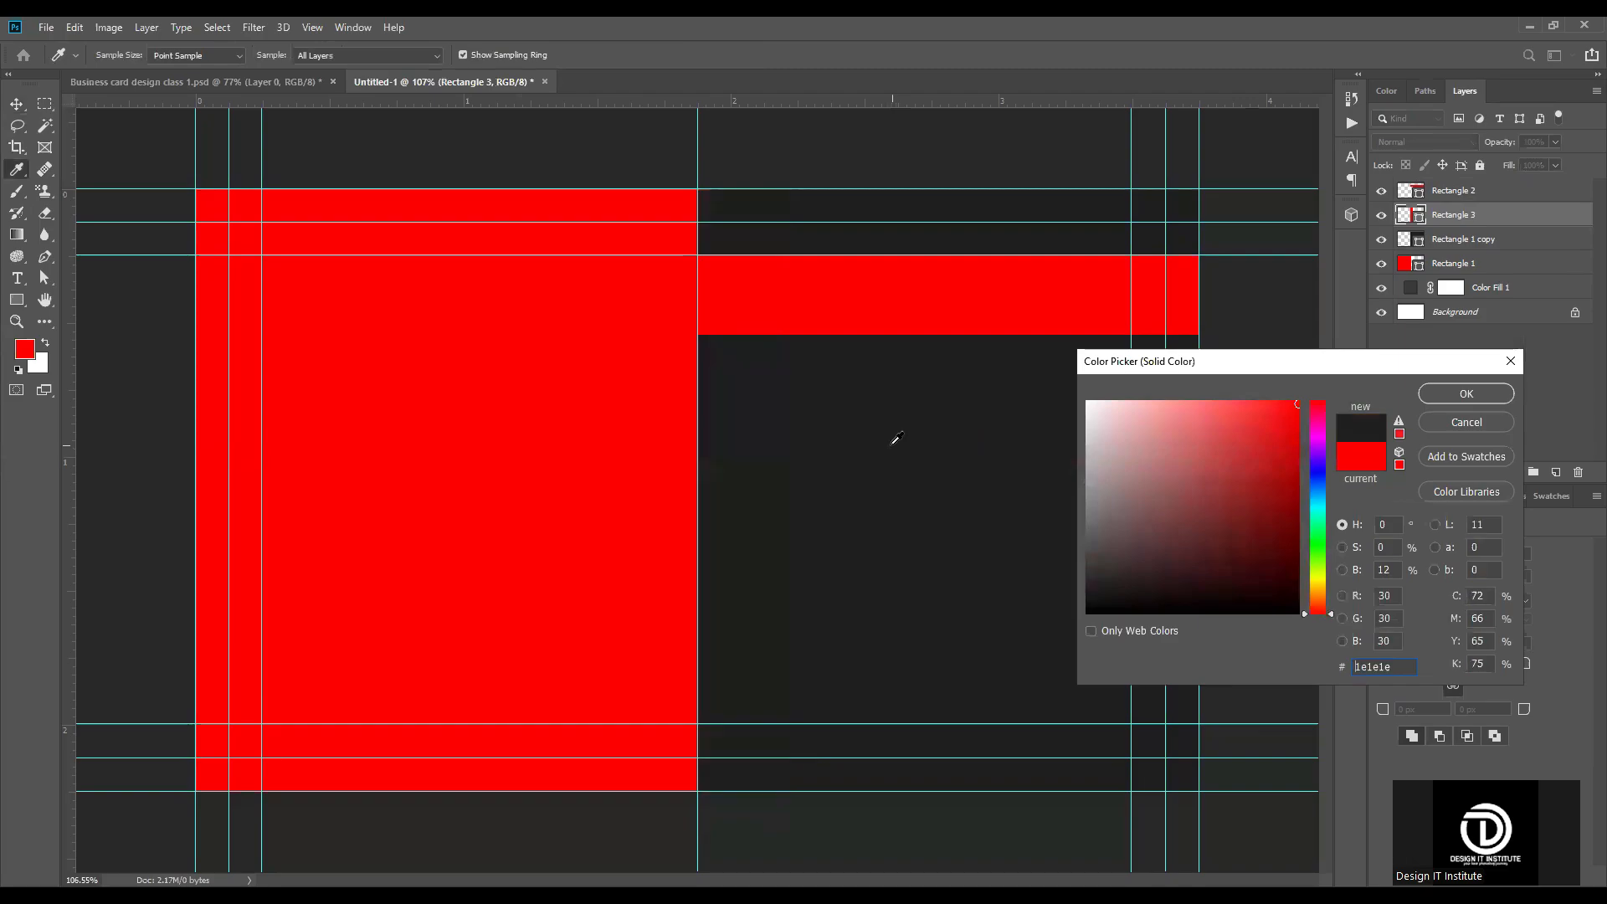
pyautogui.moveTo(1104, 541); pyautogui.dragTo(1107, 539)
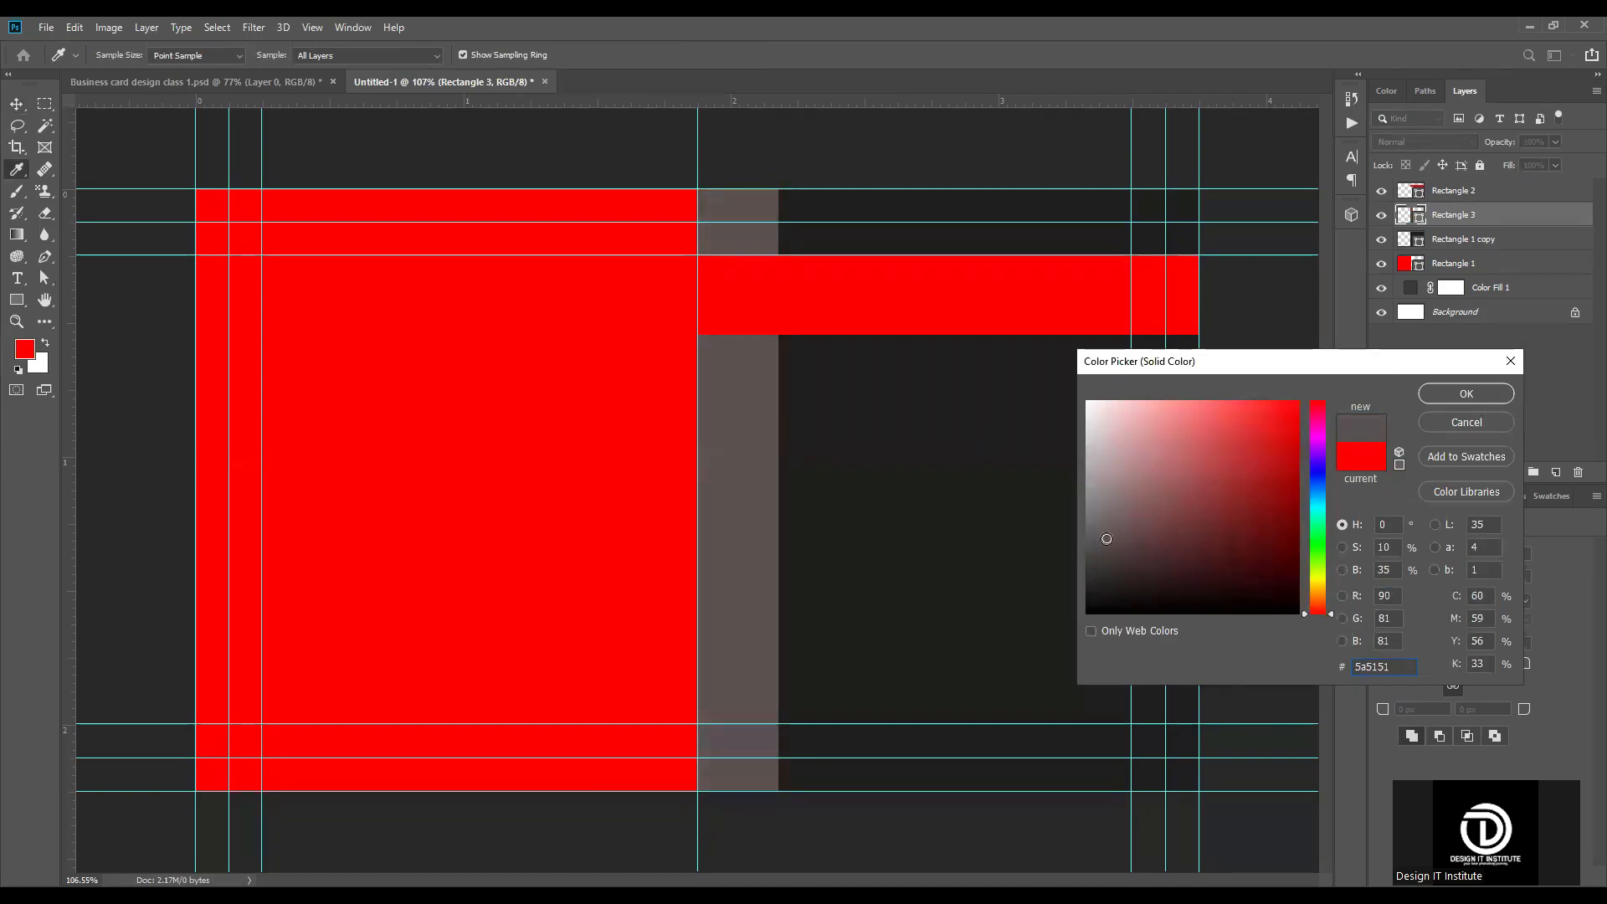
pyautogui.click(1466, 393)
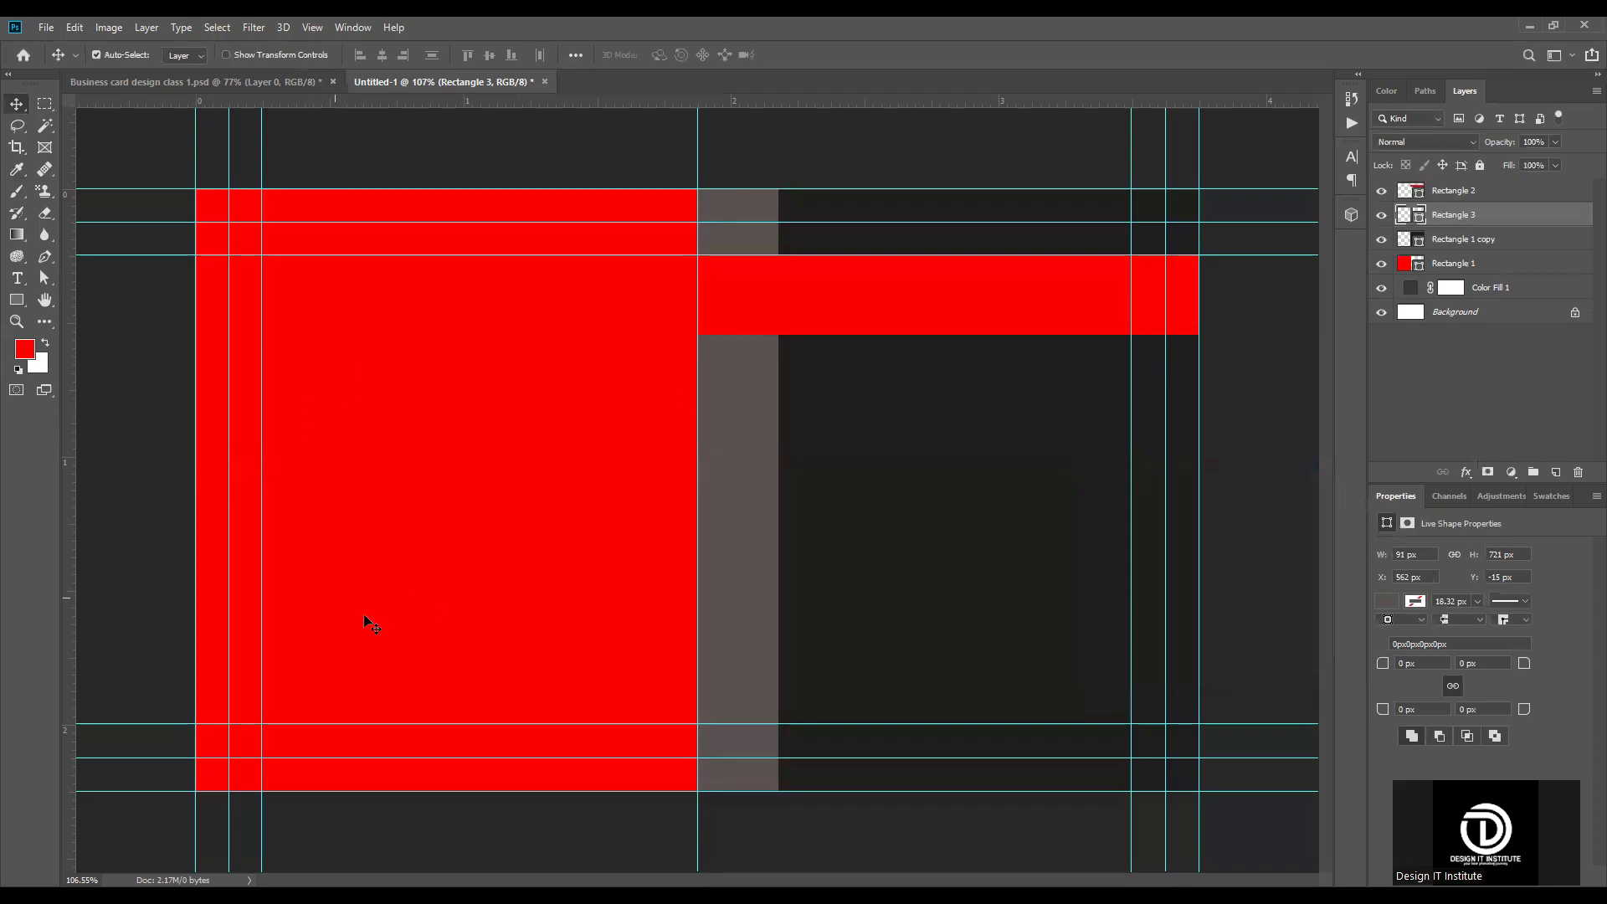
# Step: Recolor the large red rectangle on the left half of the card to a very light gray
pyautogui.click(452, 474)
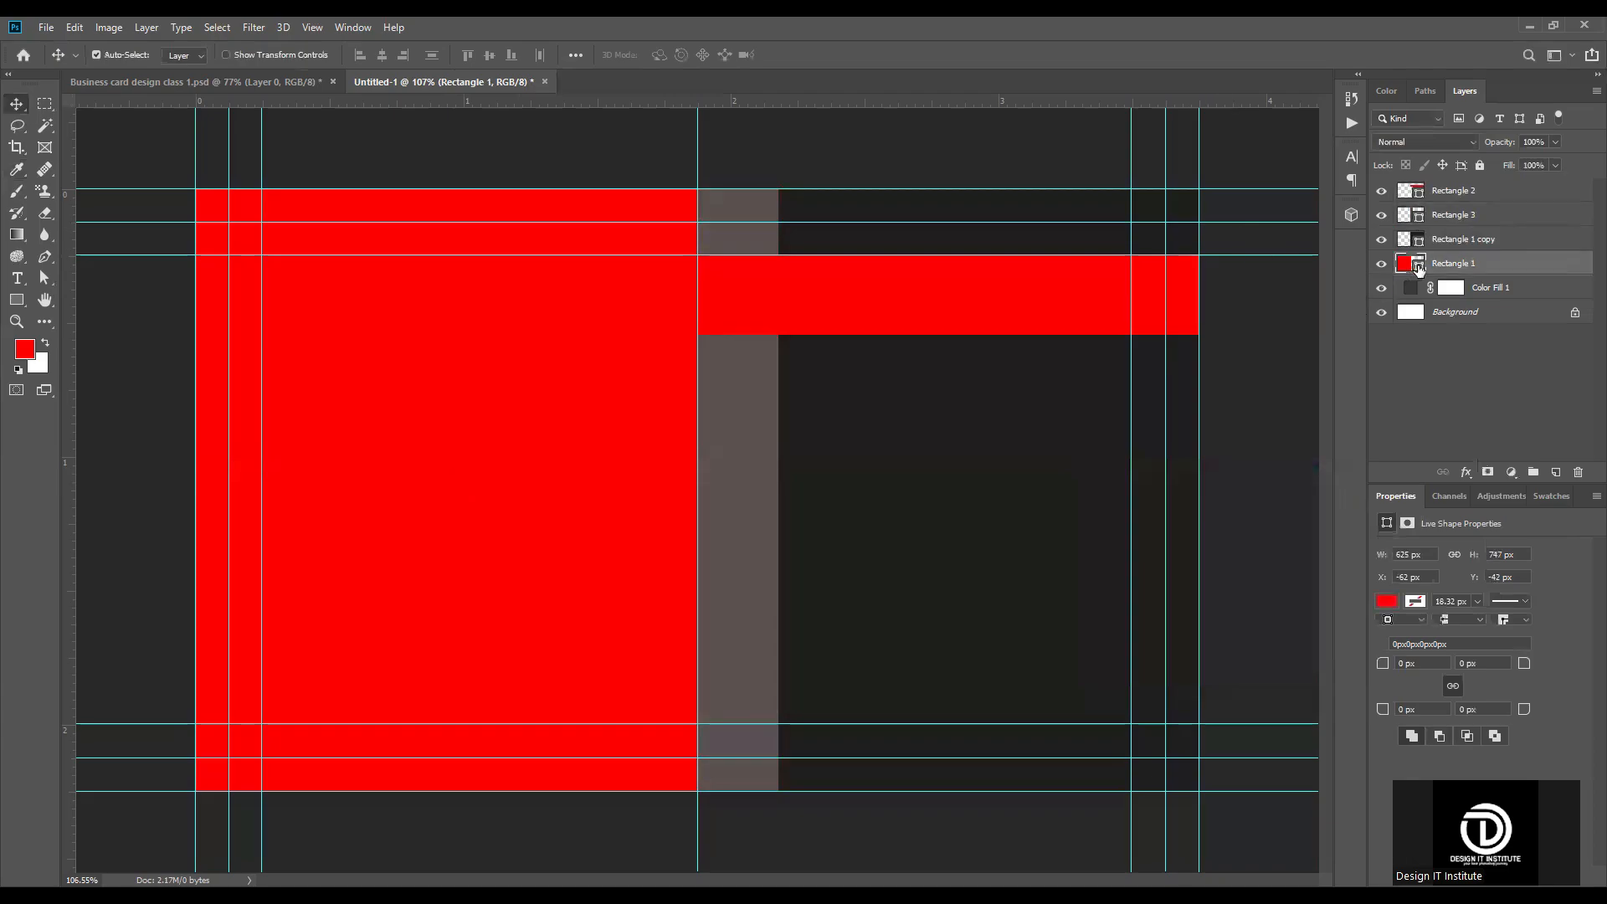
pyautogui.doubleClick(1418, 266)
pyautogui.moveTo(1148, 455); pyautogui.dragTo(1075, 418)
pyautogui.click(1461, 397)
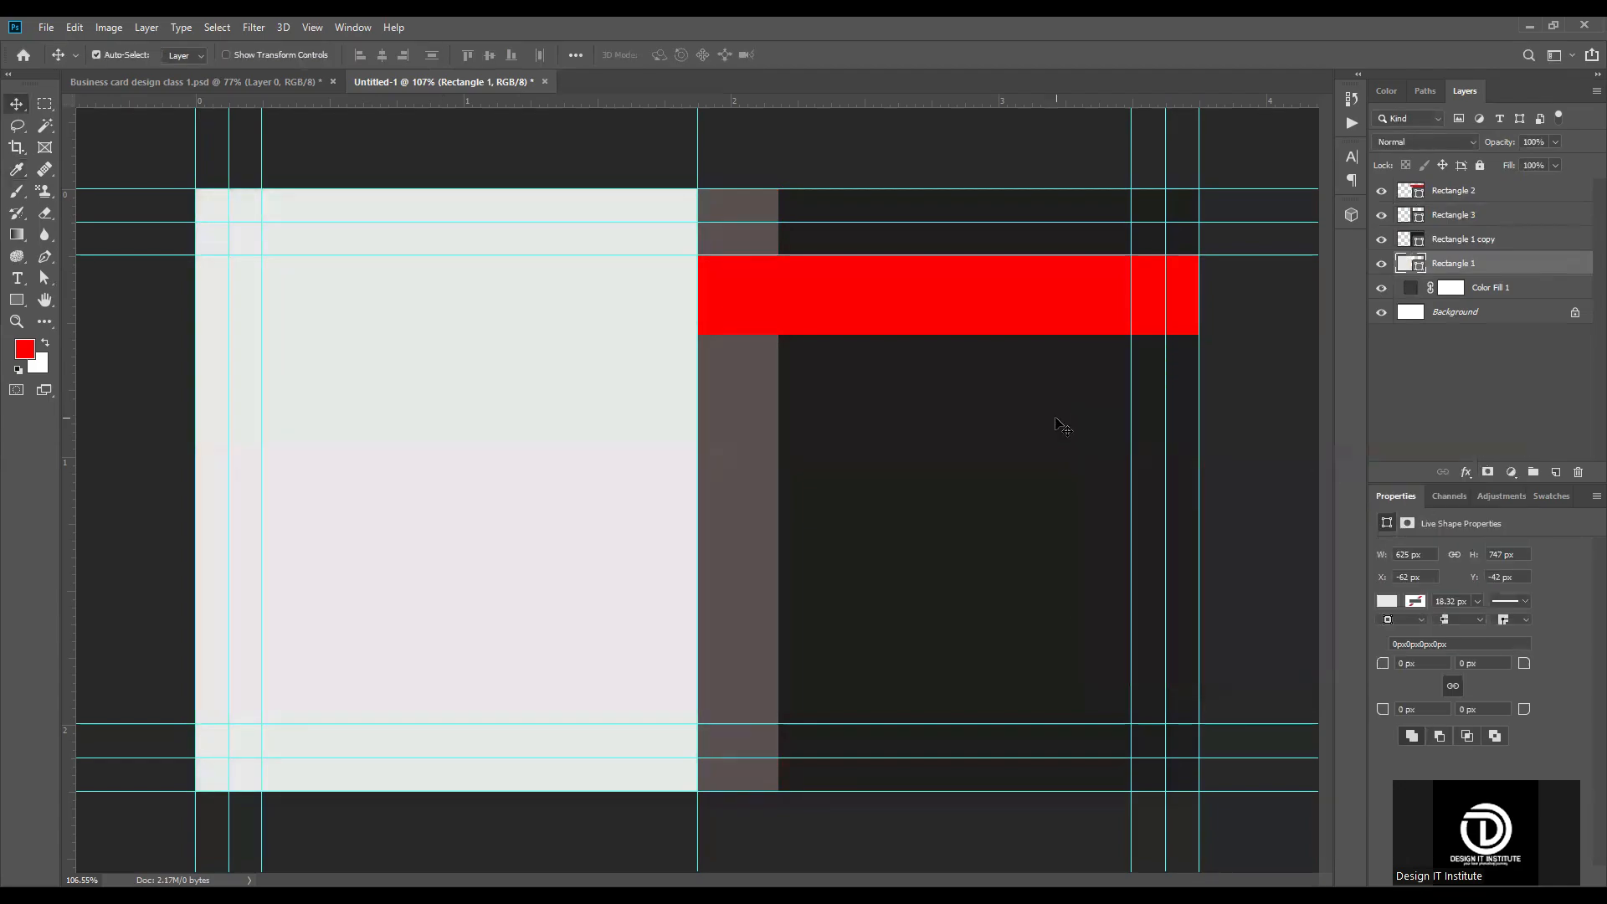
# Step: Move the vertical gray strip's layer above the red horizontal band in the layer order
pyautogui.scroll(-4, 586, 296)
pyautogui.scroll(3, 620, 493)
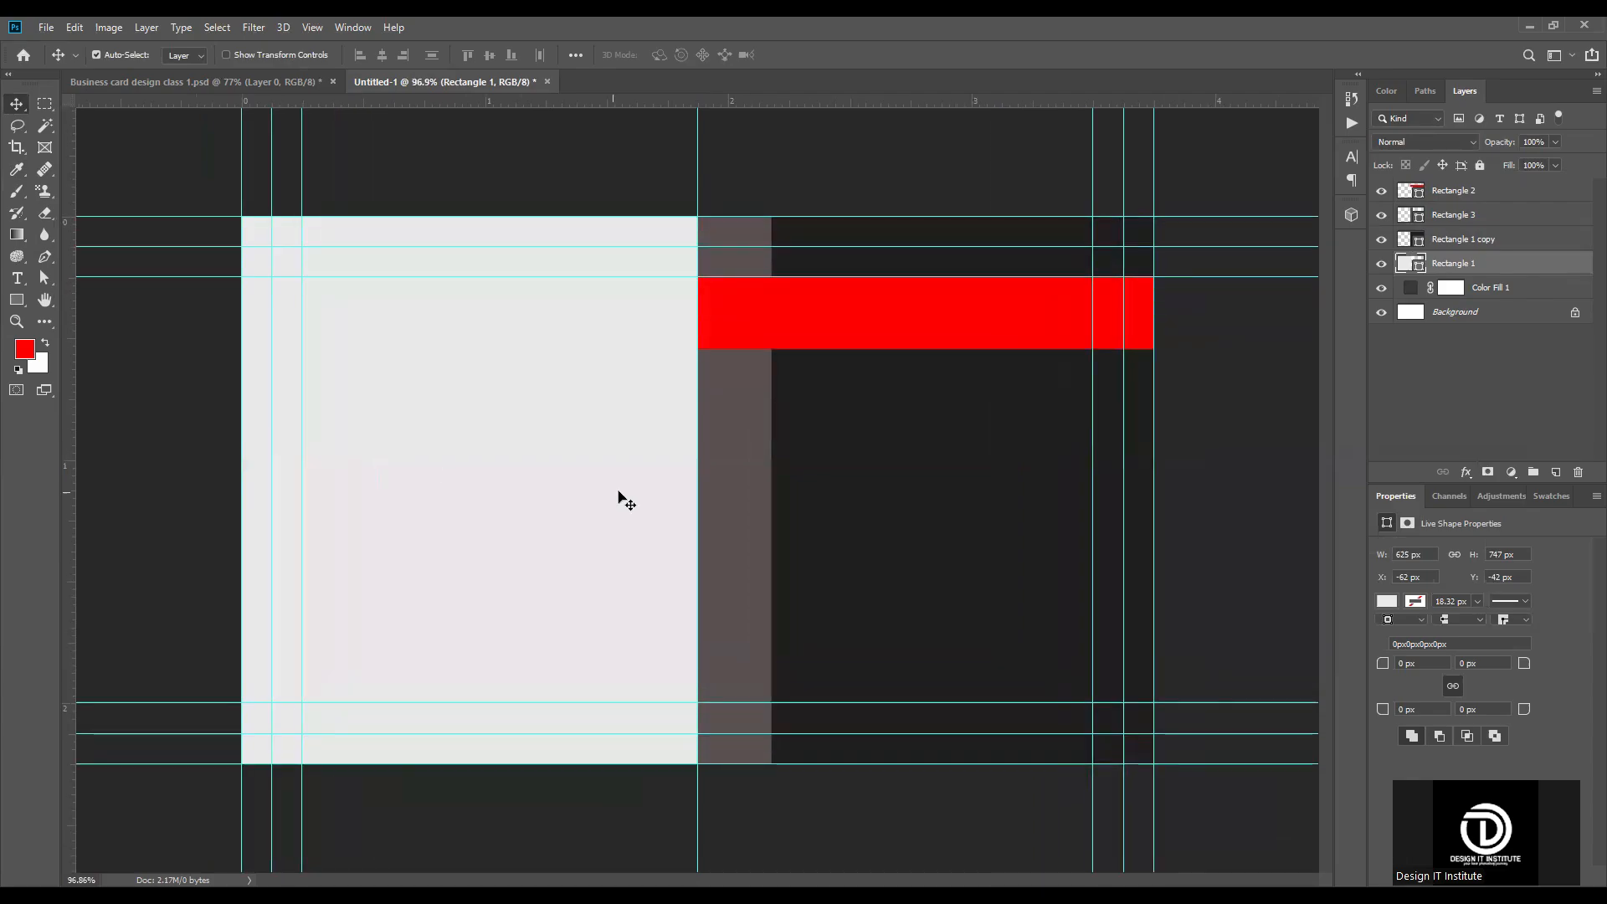
pyautogui.scroll(2, 782, 463)
pyautogui.click(756, 394)
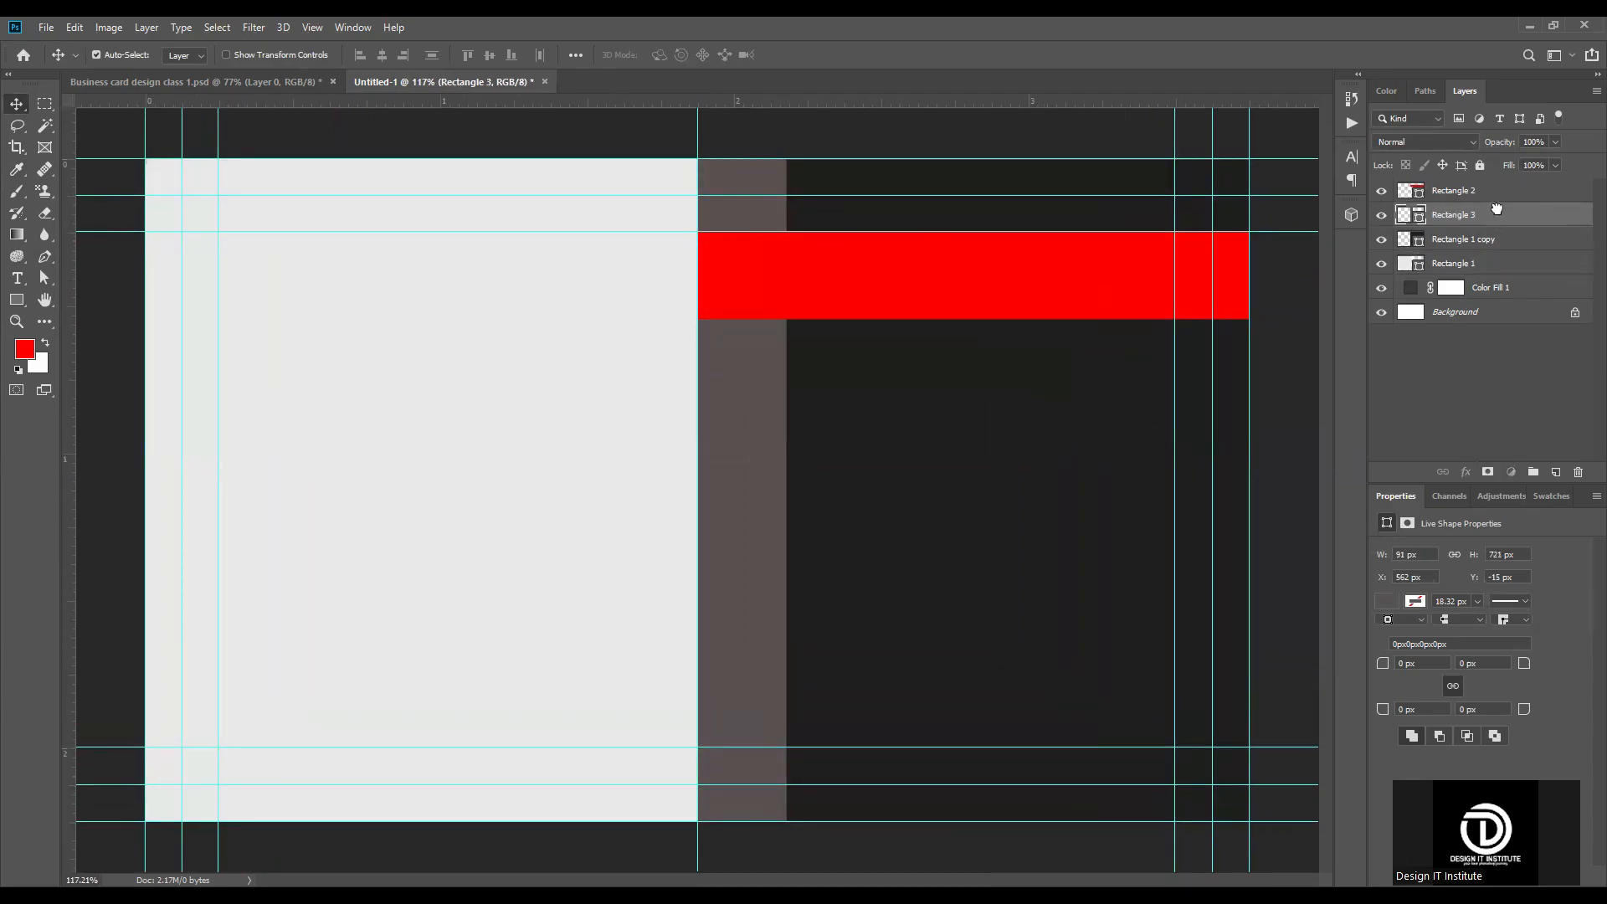
pyautogui.moveTo(1496, 188); pyautogui.dragTo(1497, 185)
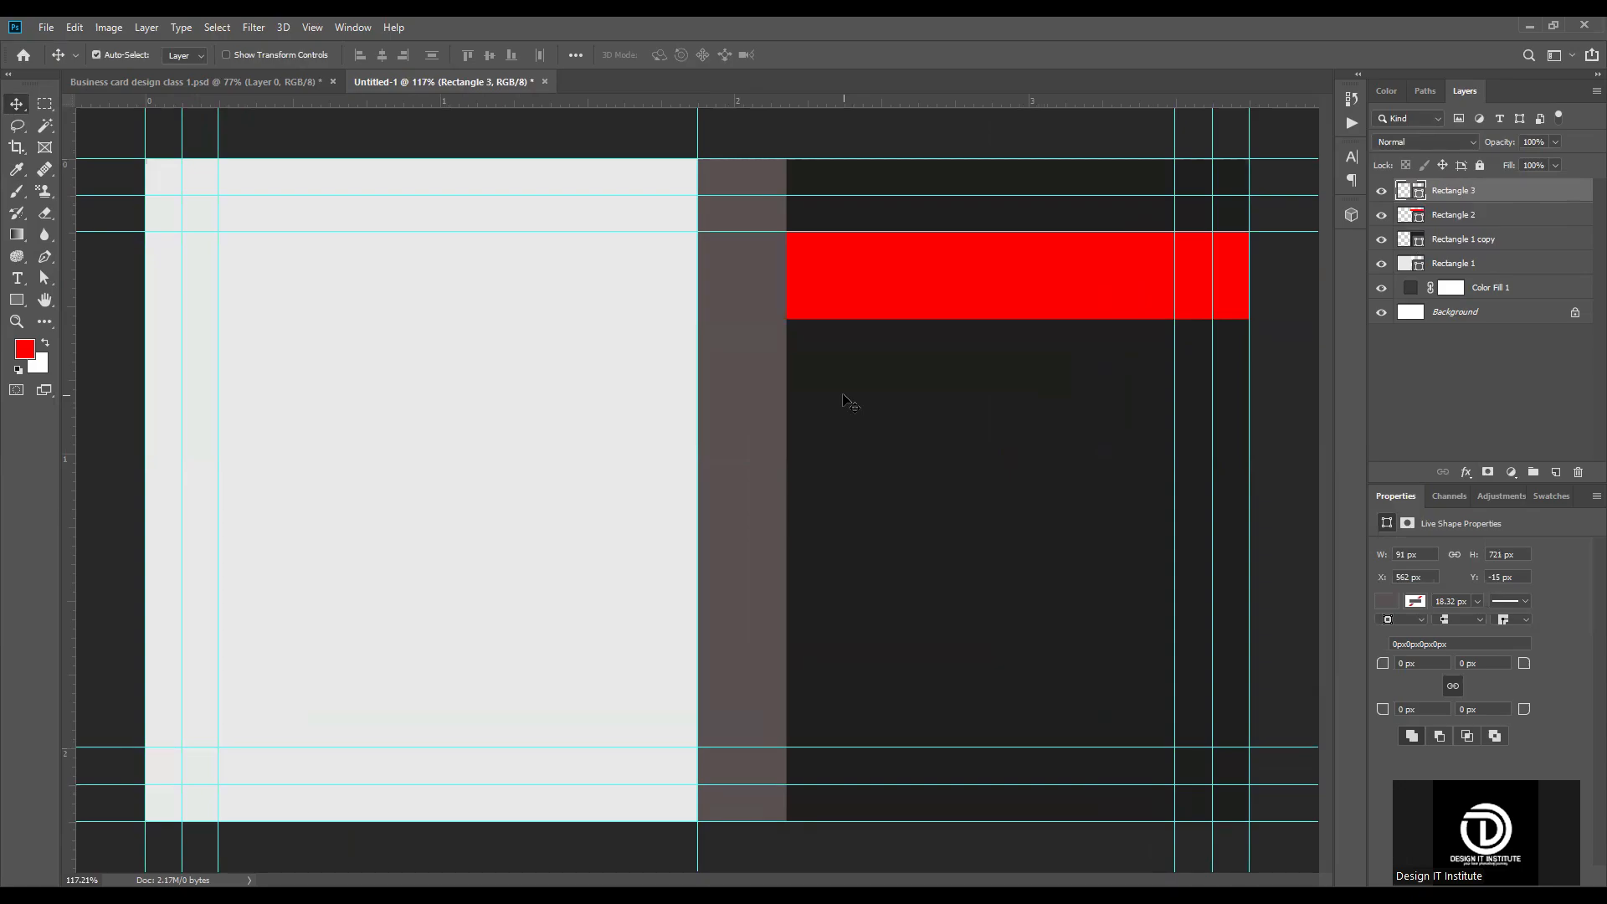
# Step: Duplicate the vertical strip and shrink the copy to about 91 x 89 px, matching the red band's height where they cross
pyautogui.hotkey('ctrl', 'j')
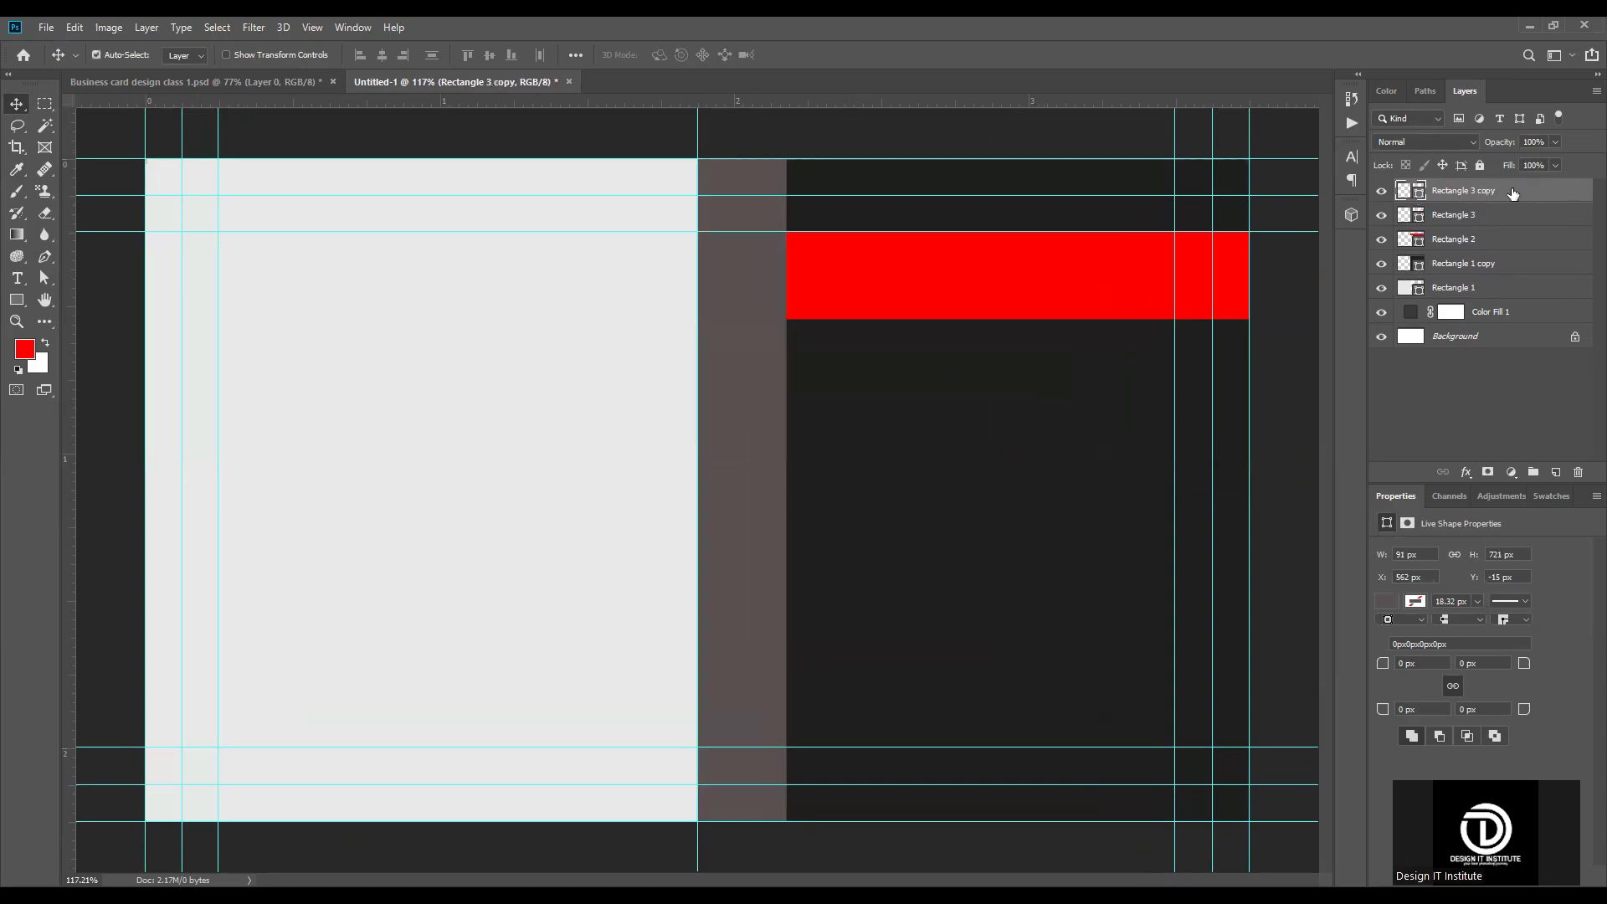
pyautogui.press('ctrl')
pyautogui.hotkey('ctrl', 't')
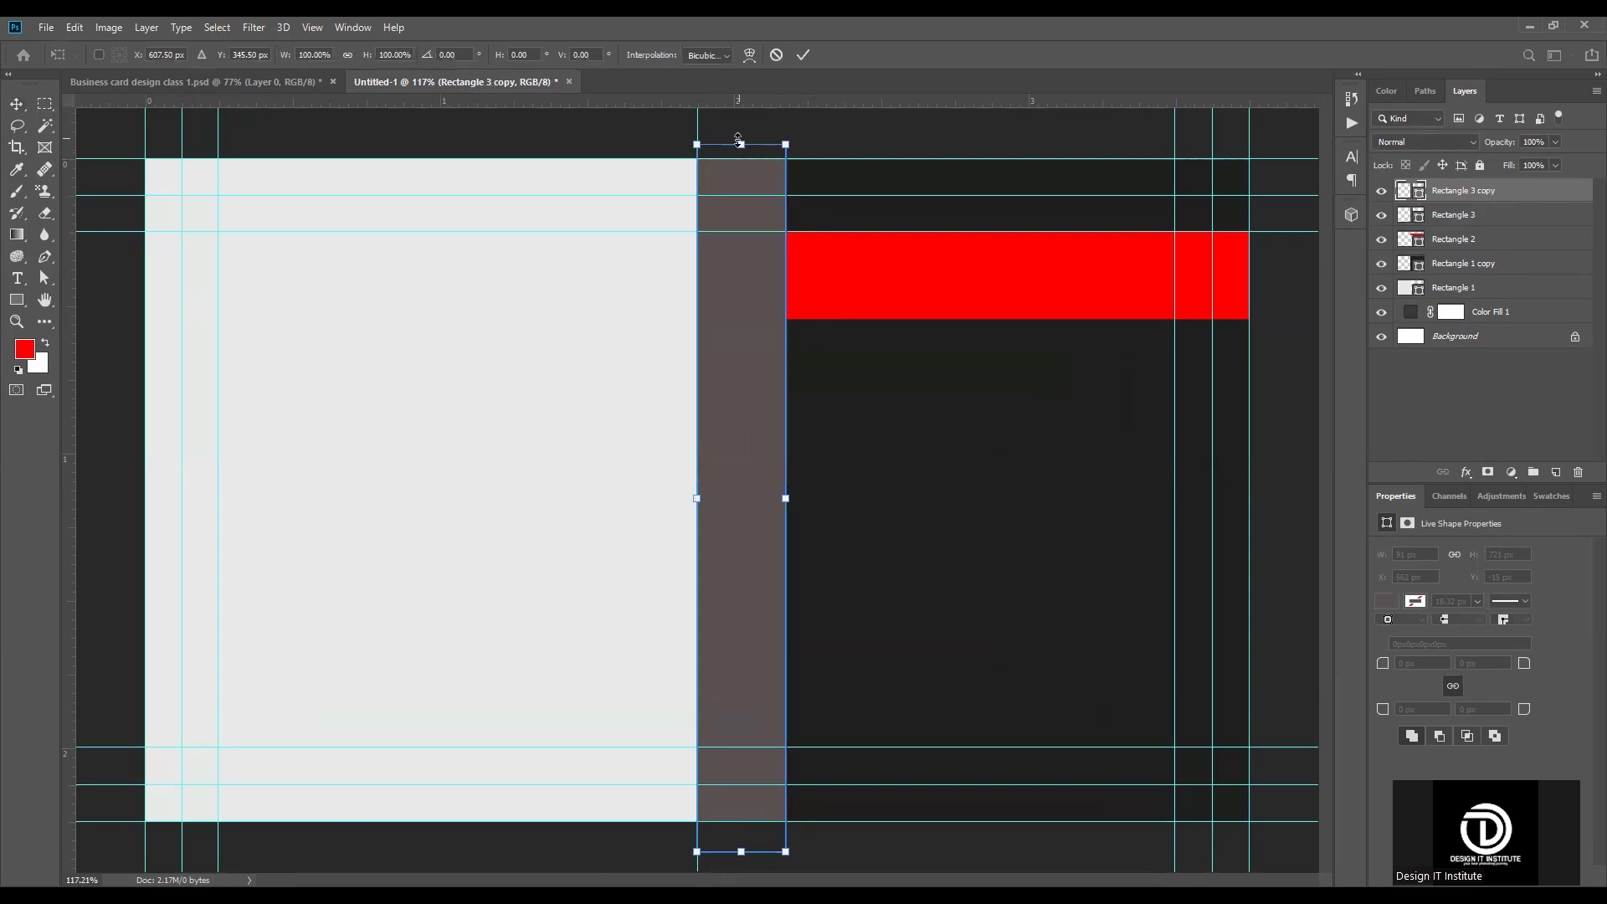
pyautogui.moveTo(738, 141); pyautogui.dragTo(738, 167)
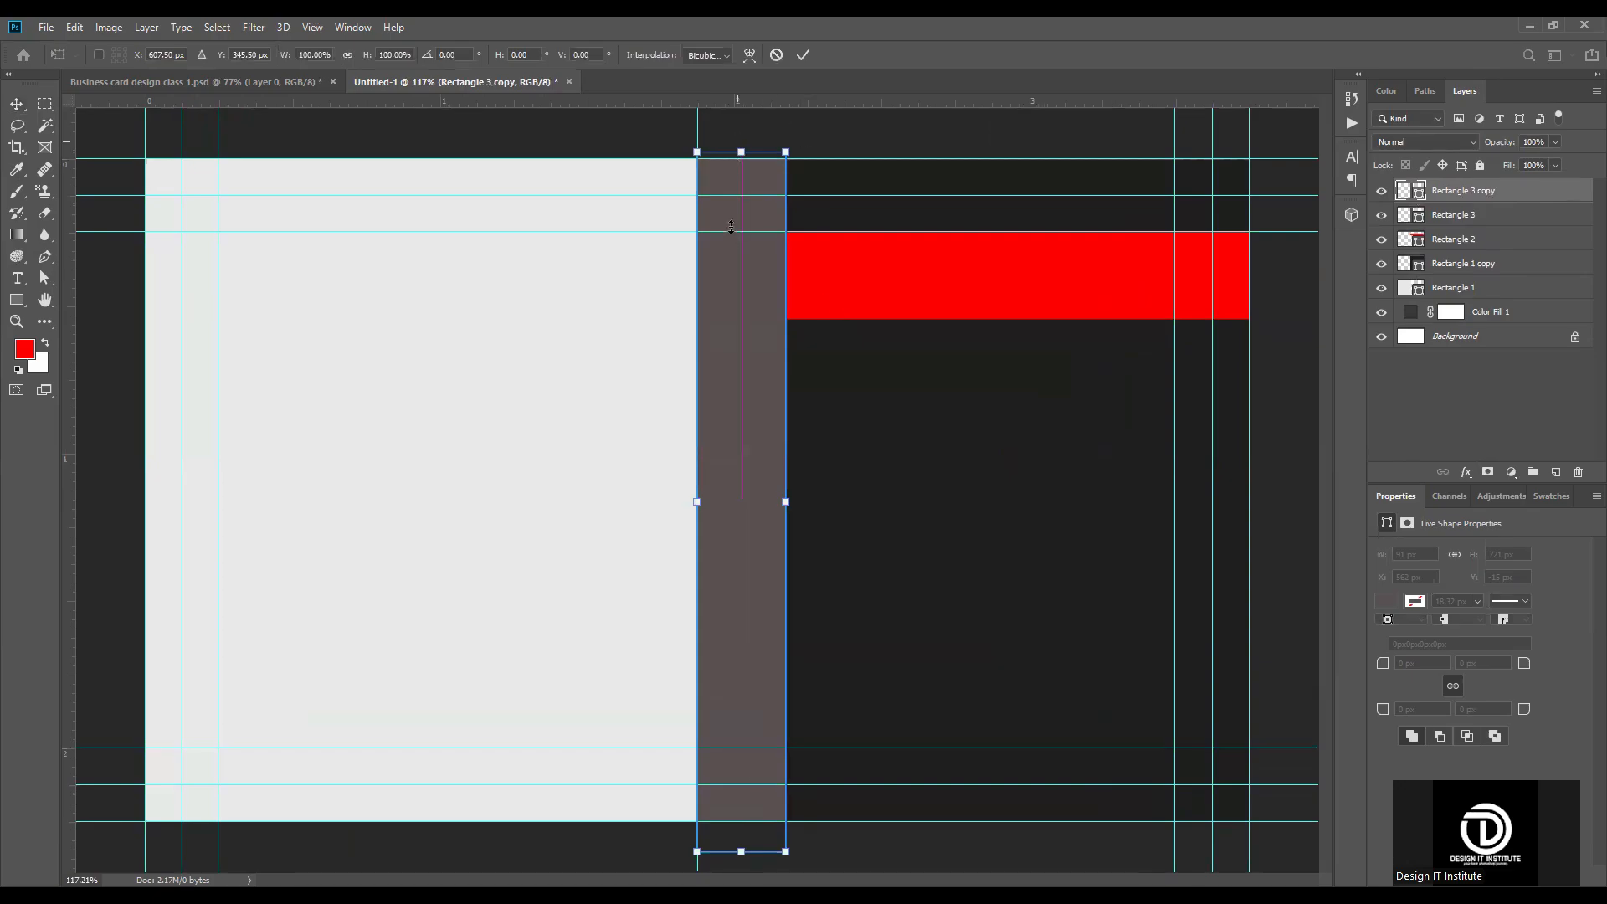
pyautogui.moveTo(730, 227); pyautogui.dragTo(731, 232)
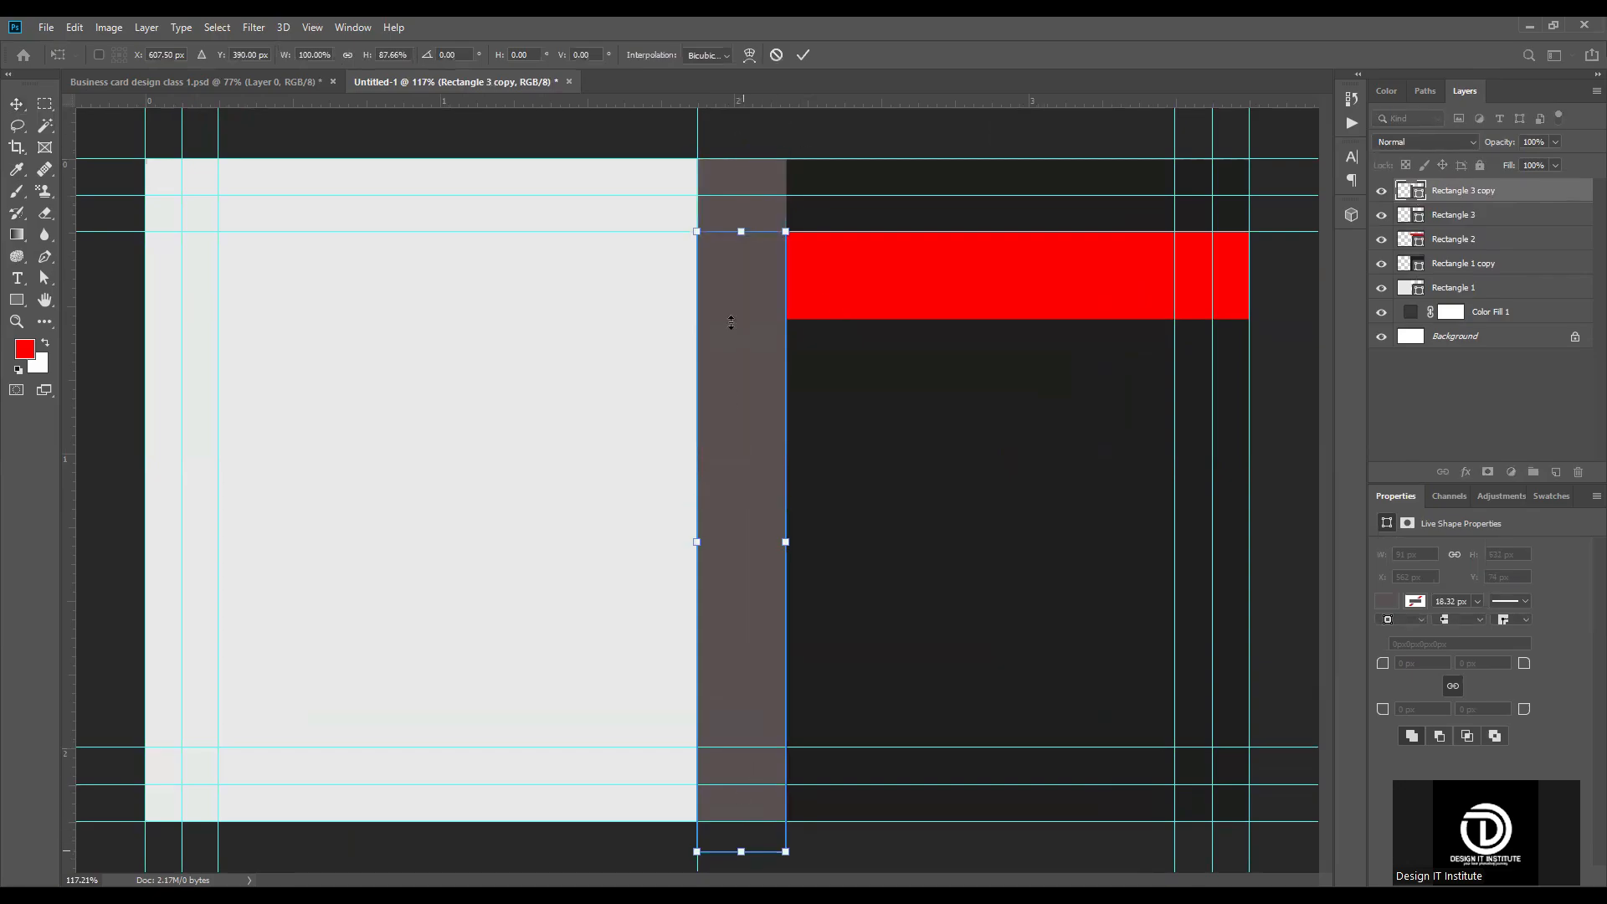
pyautogui.moveTo(731, 322); pyautogui.dragTo(732, 318)
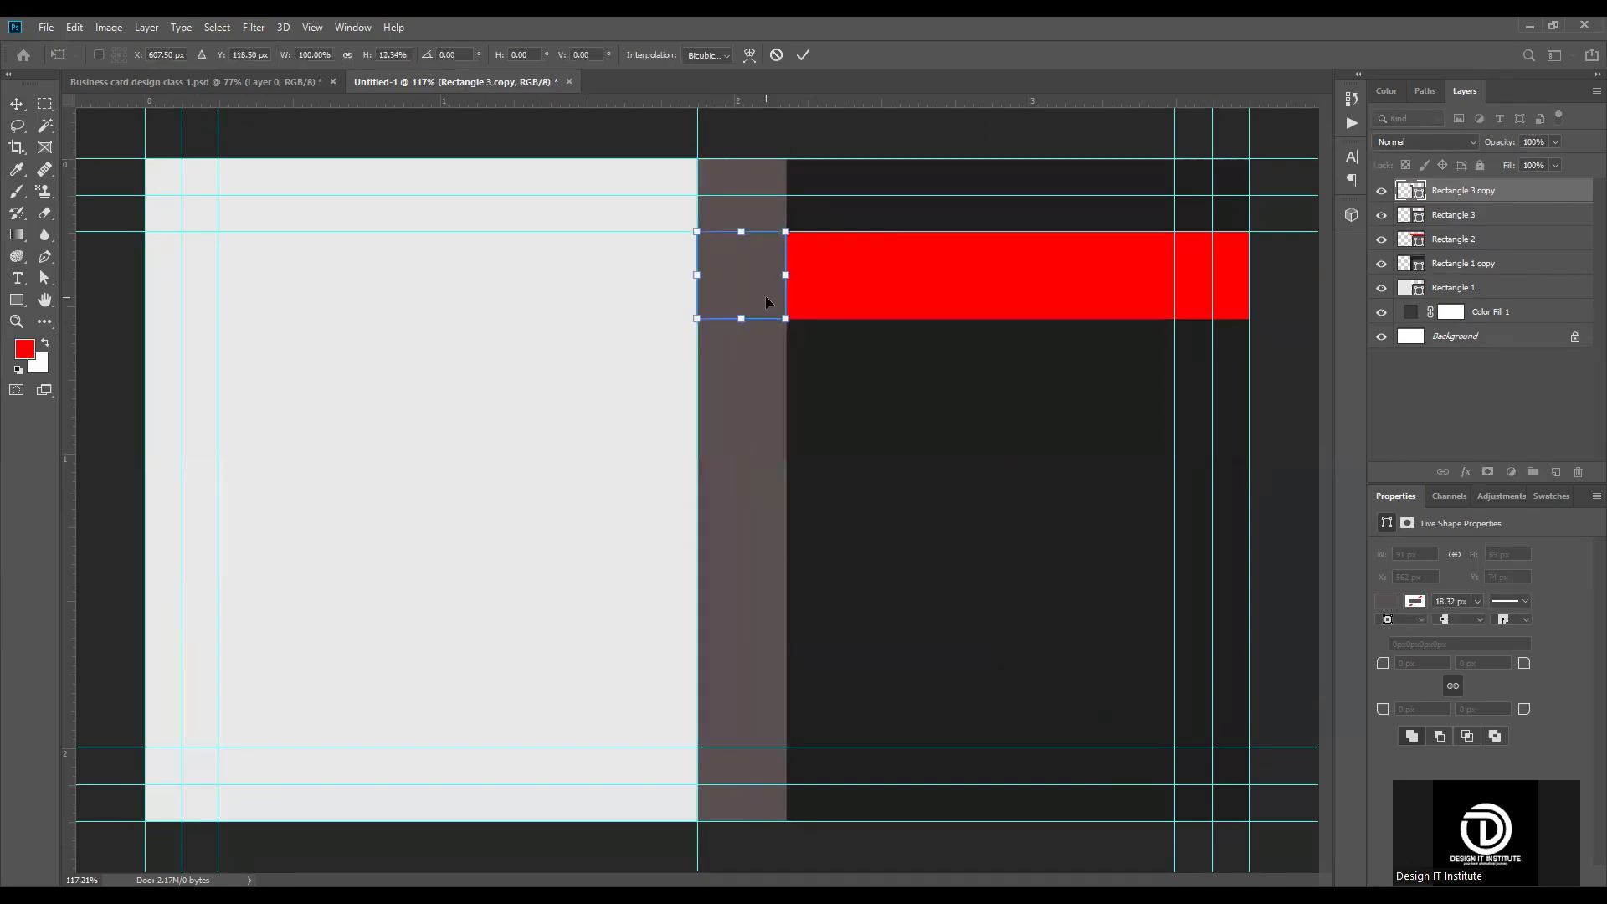
pyautogui.click(806, 55)
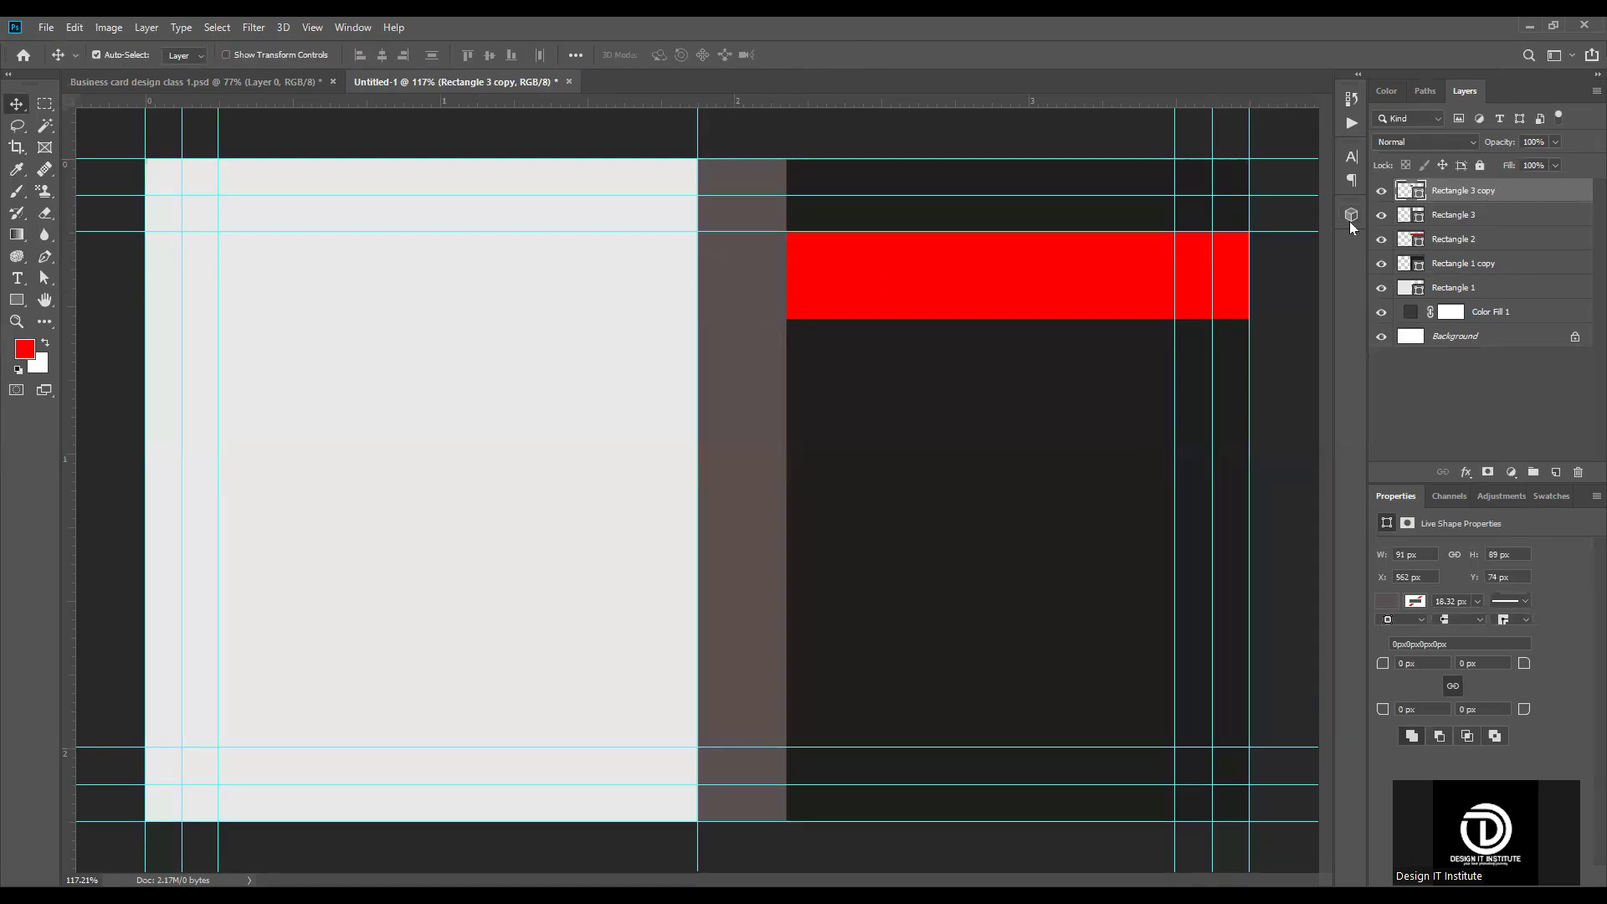
# Step: Recolor the small square at the crossing of strip and red band to a dusty pink
pyautogui.doubleClick(1410, 190)
pyautogui.moveTo(1120, 456)
pyautogui.mouseDown()
pyautogui.moveTo(1117, 428)
pyautogui.moveTo(1102, 462)
pyautogui.moveTo(1135, 454)
pyautogui.mouseUp()
pyautogui.click(1460, 393)
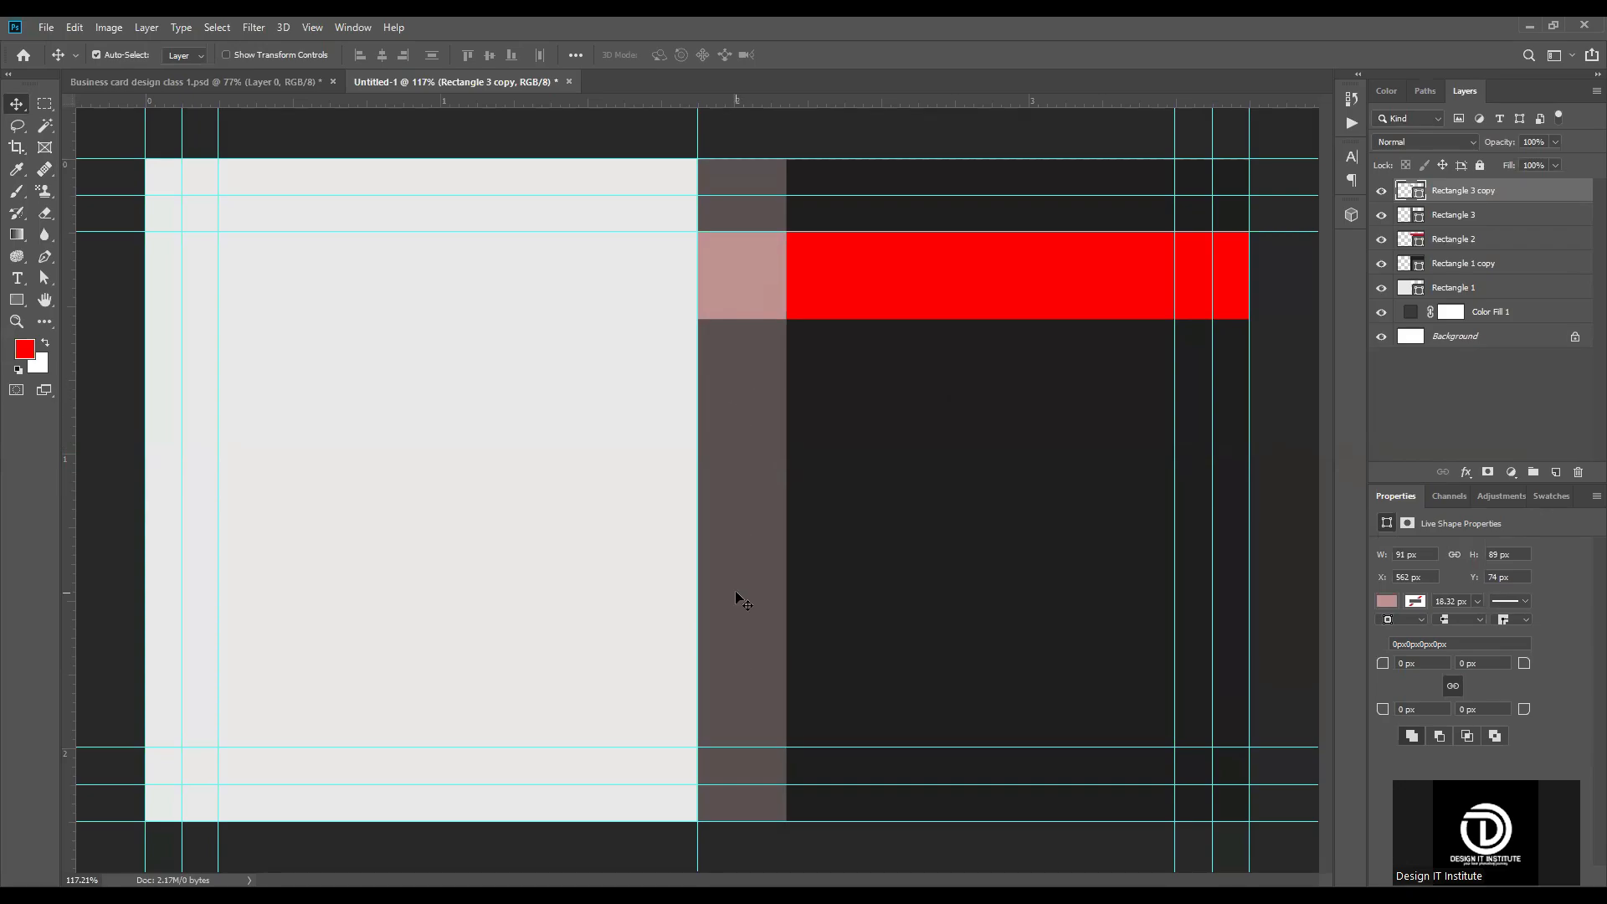
# Step: Duplicate the pink square four times down the vertical strip, placing the lowest copy against the lower inner guide
pyautogui.click(745, 264)
pyautogui.moveTo(745, 277); pyautogui.dragTo(748, 396)
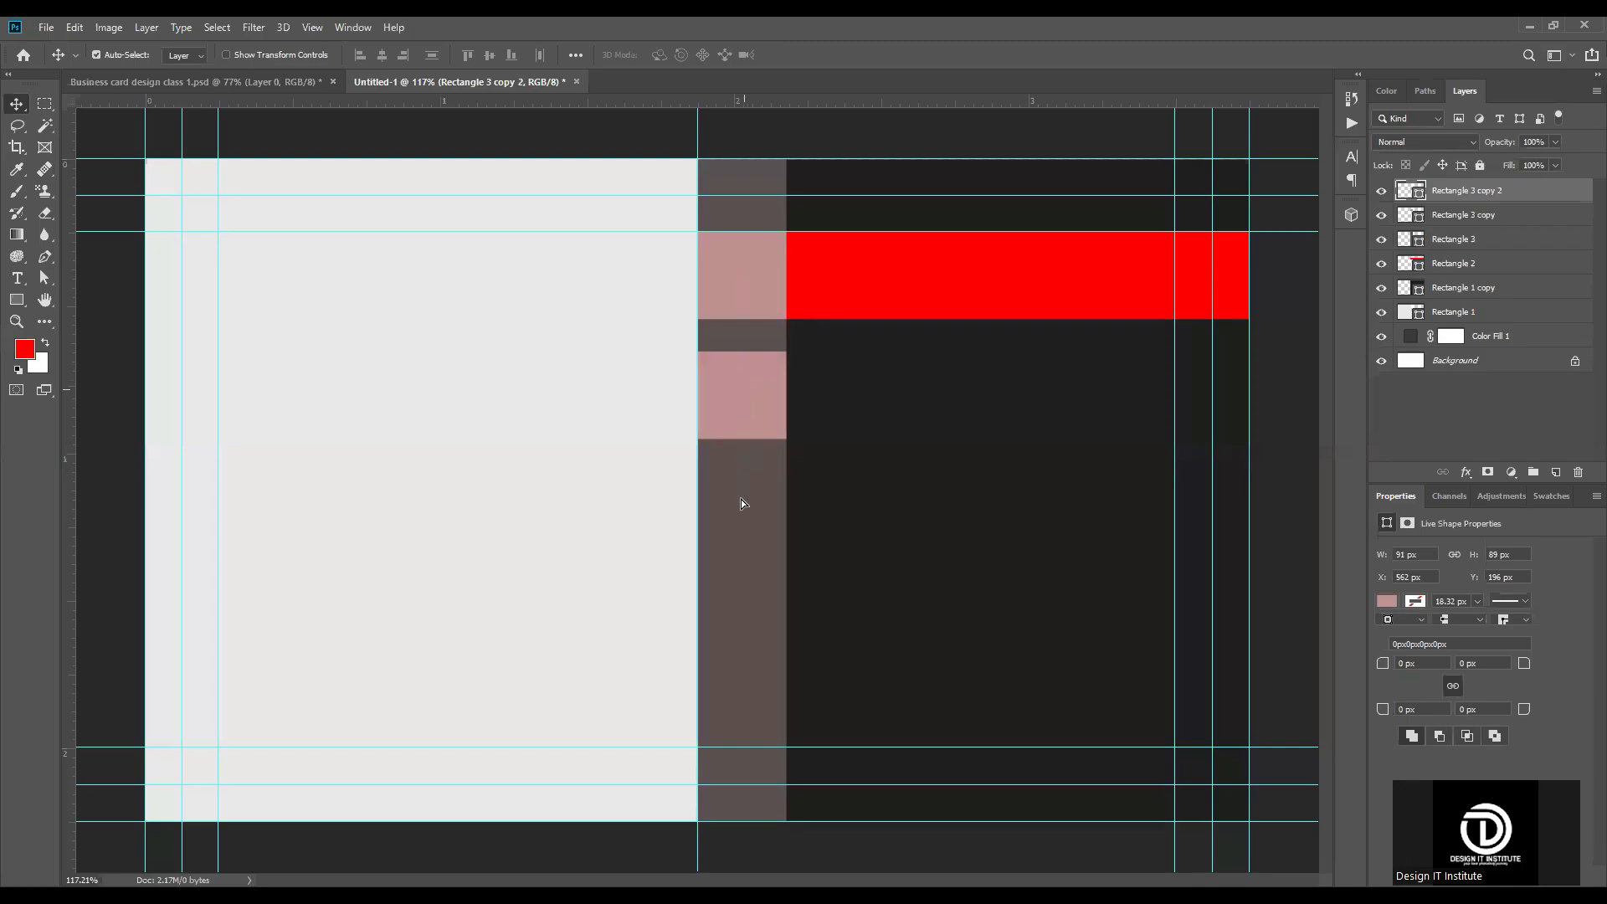
pyautogui.moveTo(740, 380); pyautogui.dragTo(741, 500)
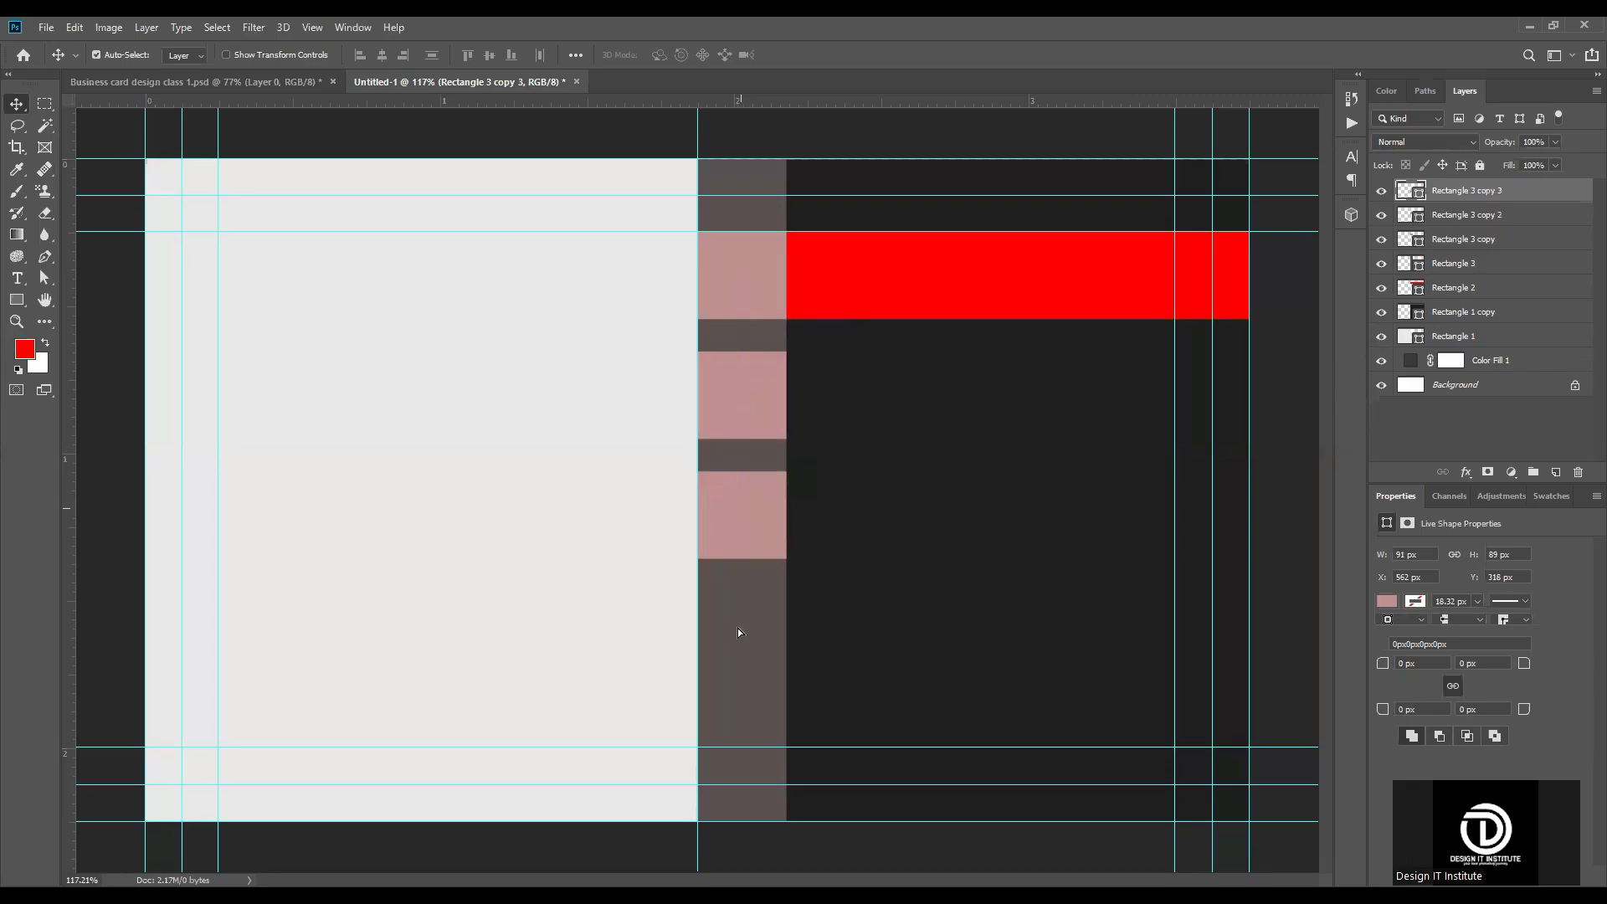
pyautogui.moveTo(743, 511); pyautogui.dragTo(742, 639)
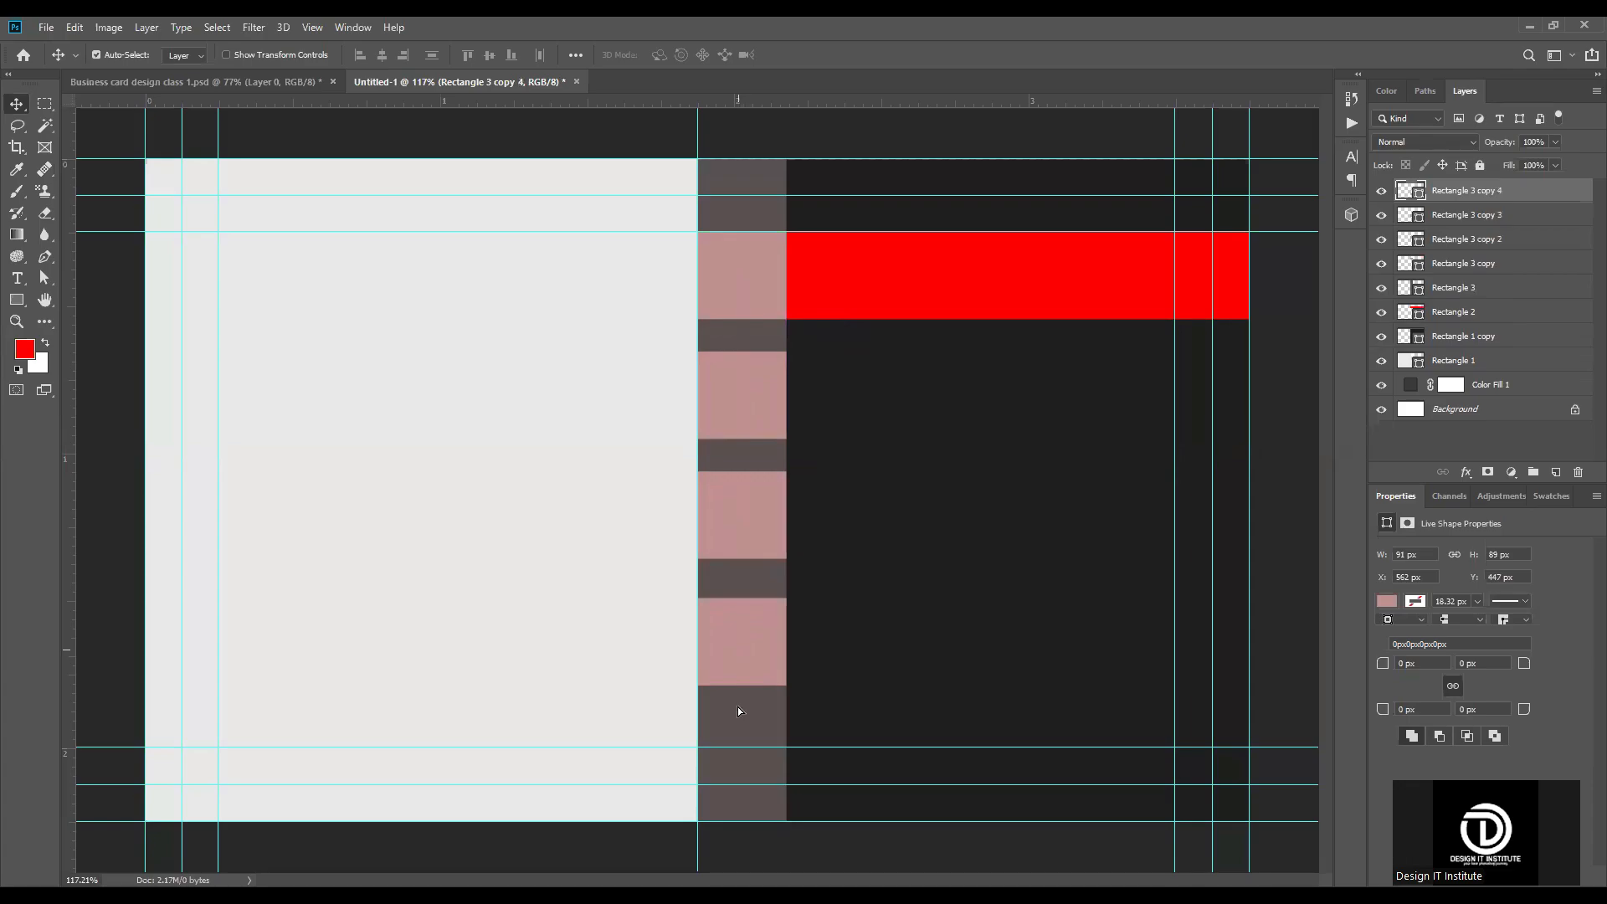
pyautogui.moveTo(739, 650); pyautogui.dragTo(738, 712)
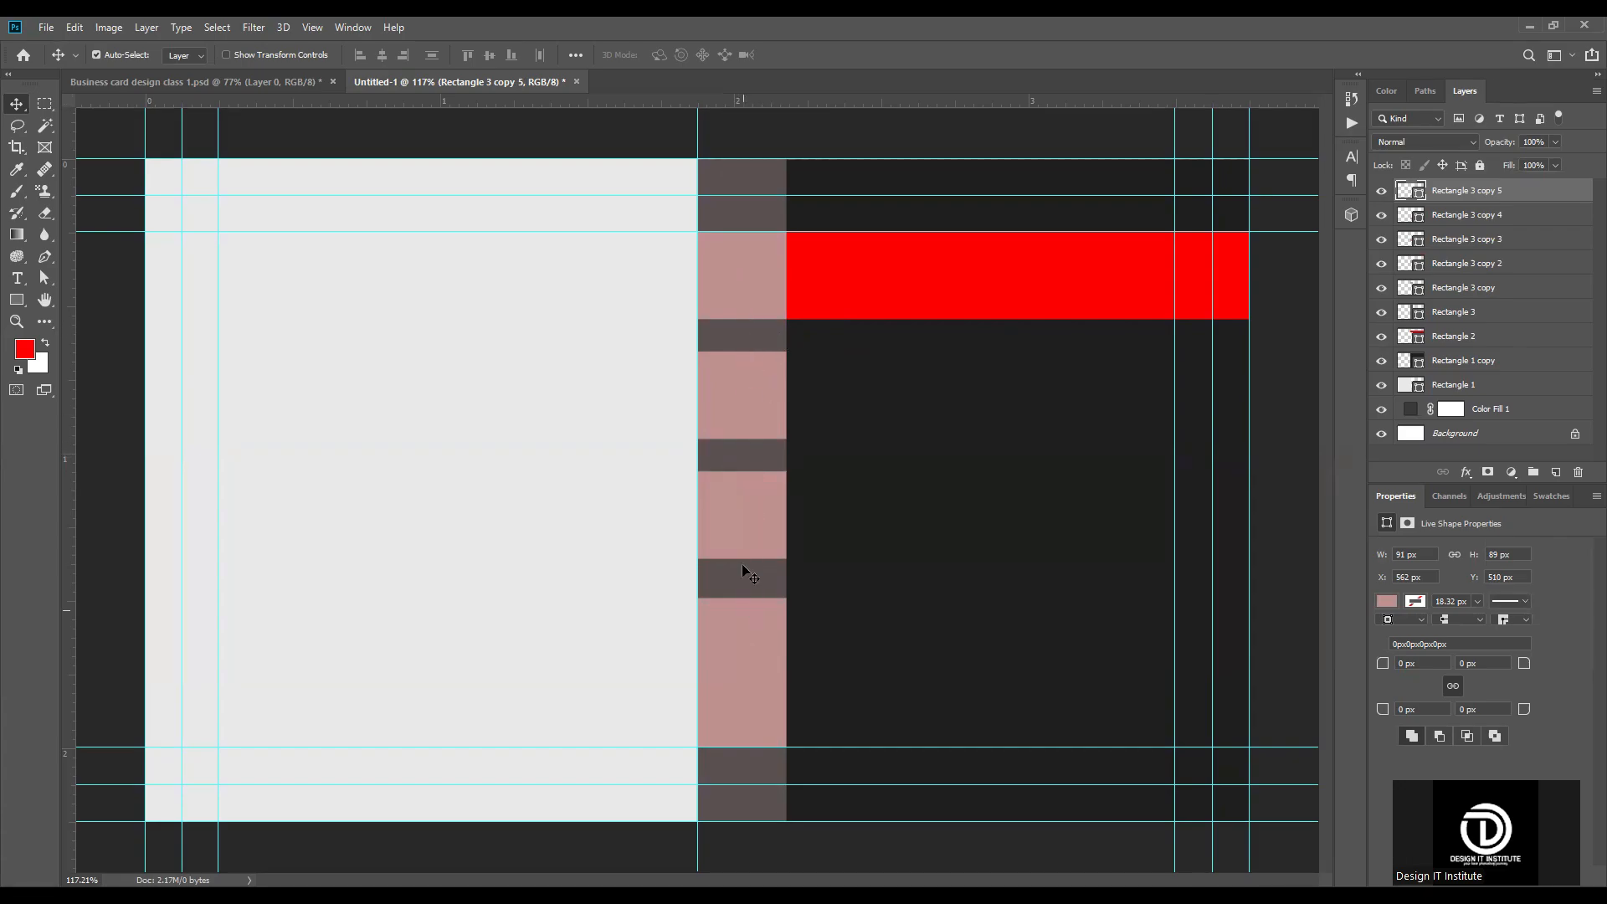
# Step: Select all five pink squares on the vertical strip and distribute them evenly along its height
pyautogui.click(750, 279)
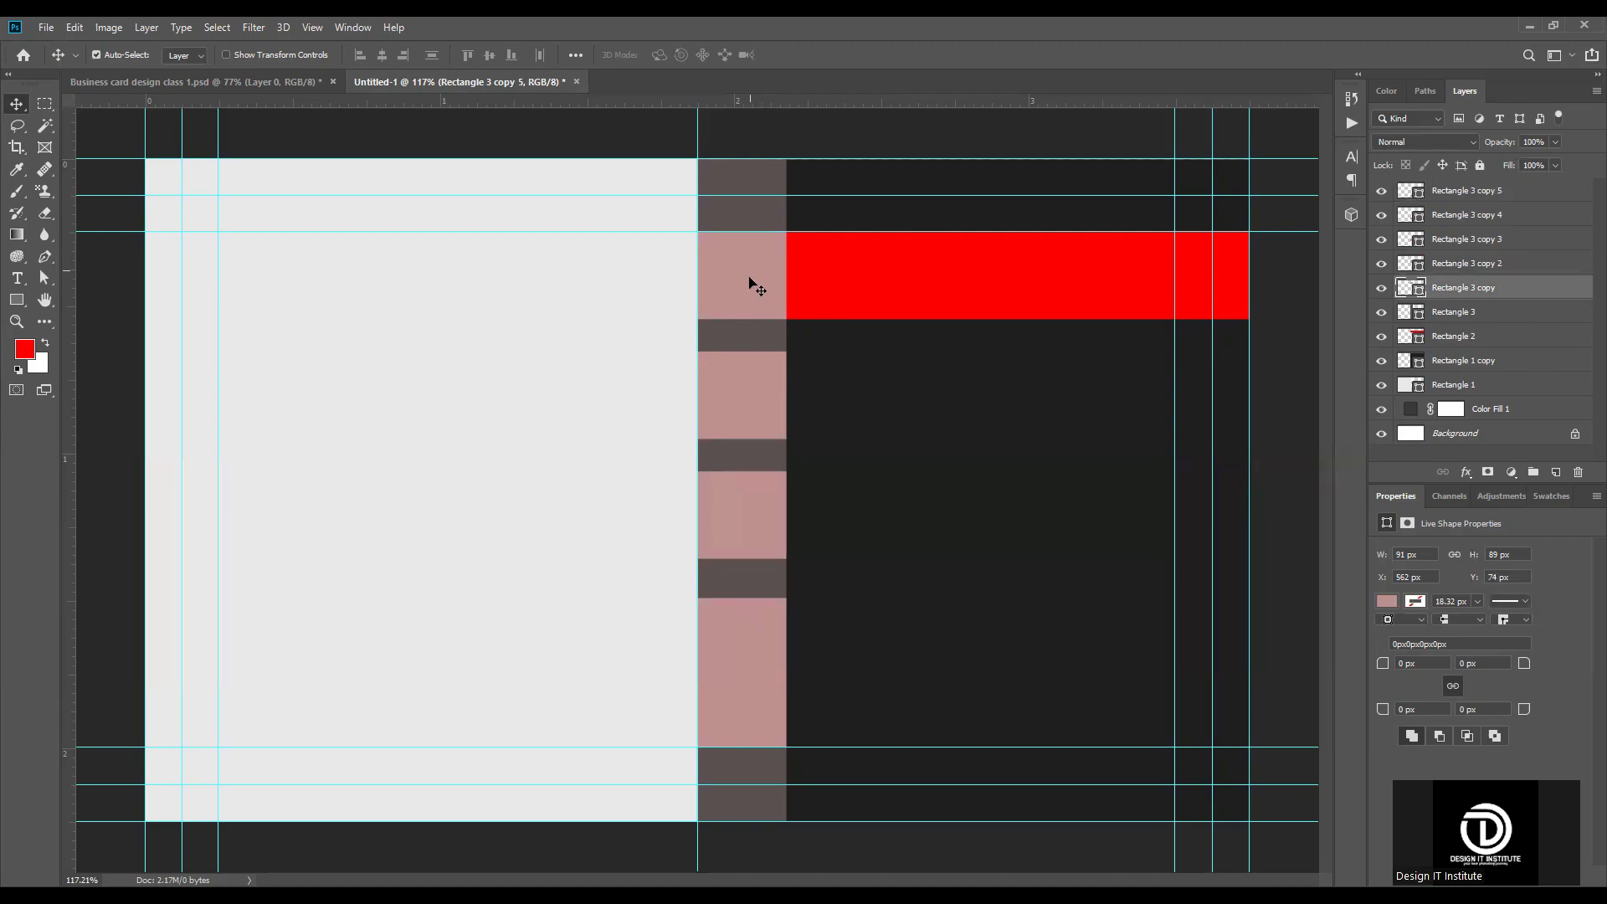
pyautogui.keyDown('shift'); pyautogui.click(750, 381); pyautogui.keyUp('shift')
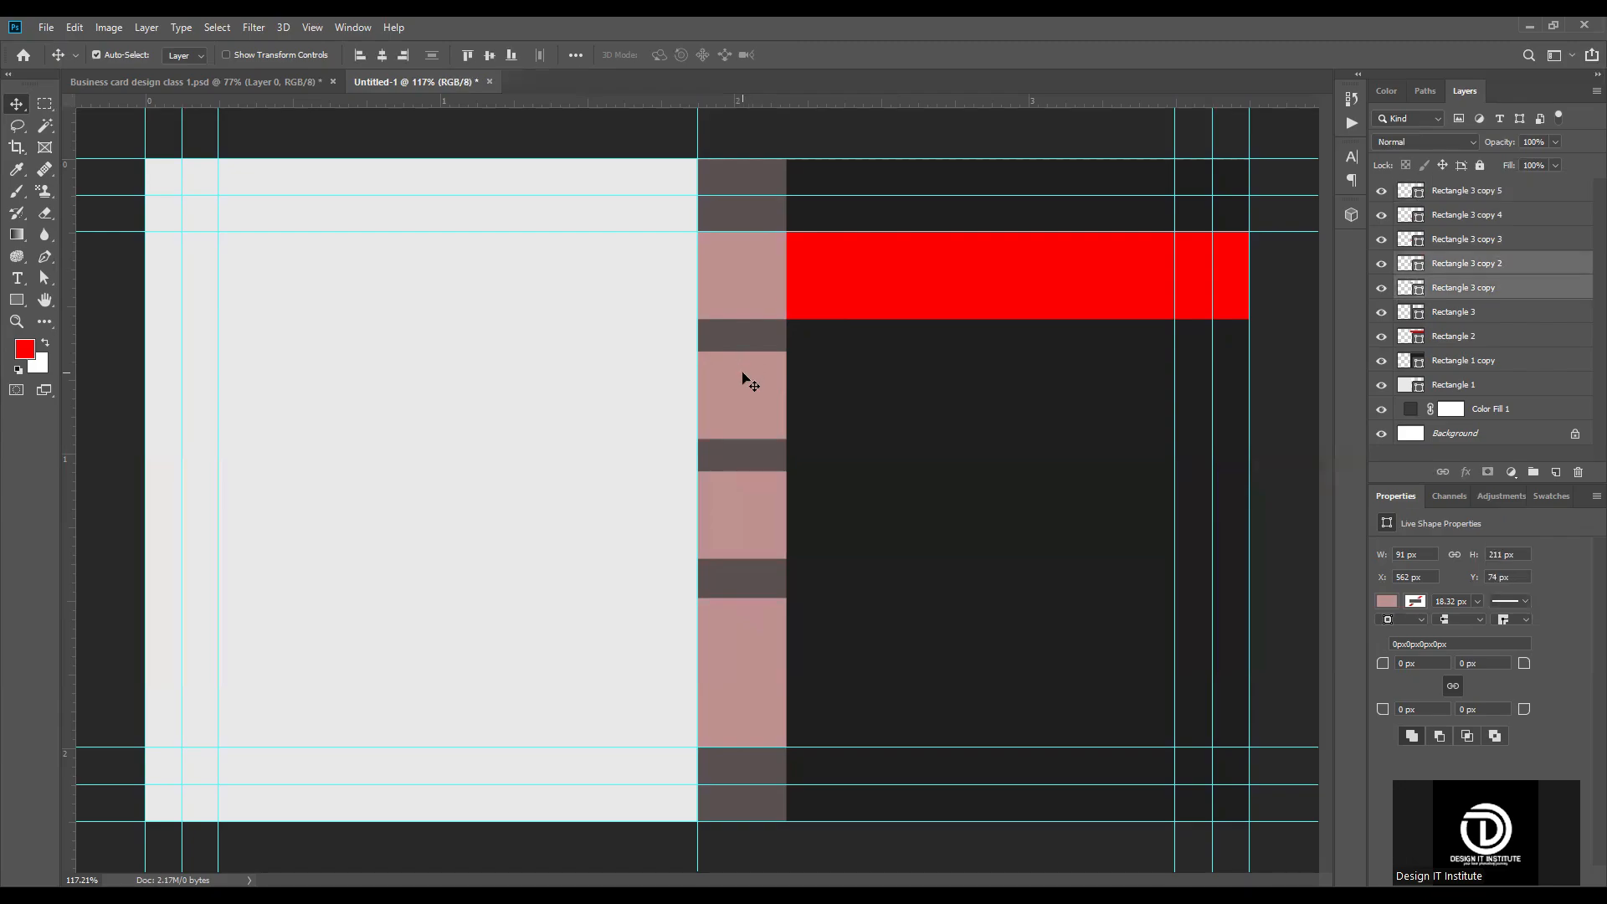
pyautogui.keyDown('shift'); pyautogui.click(742, 514); pyautogui.keyUp('shift')
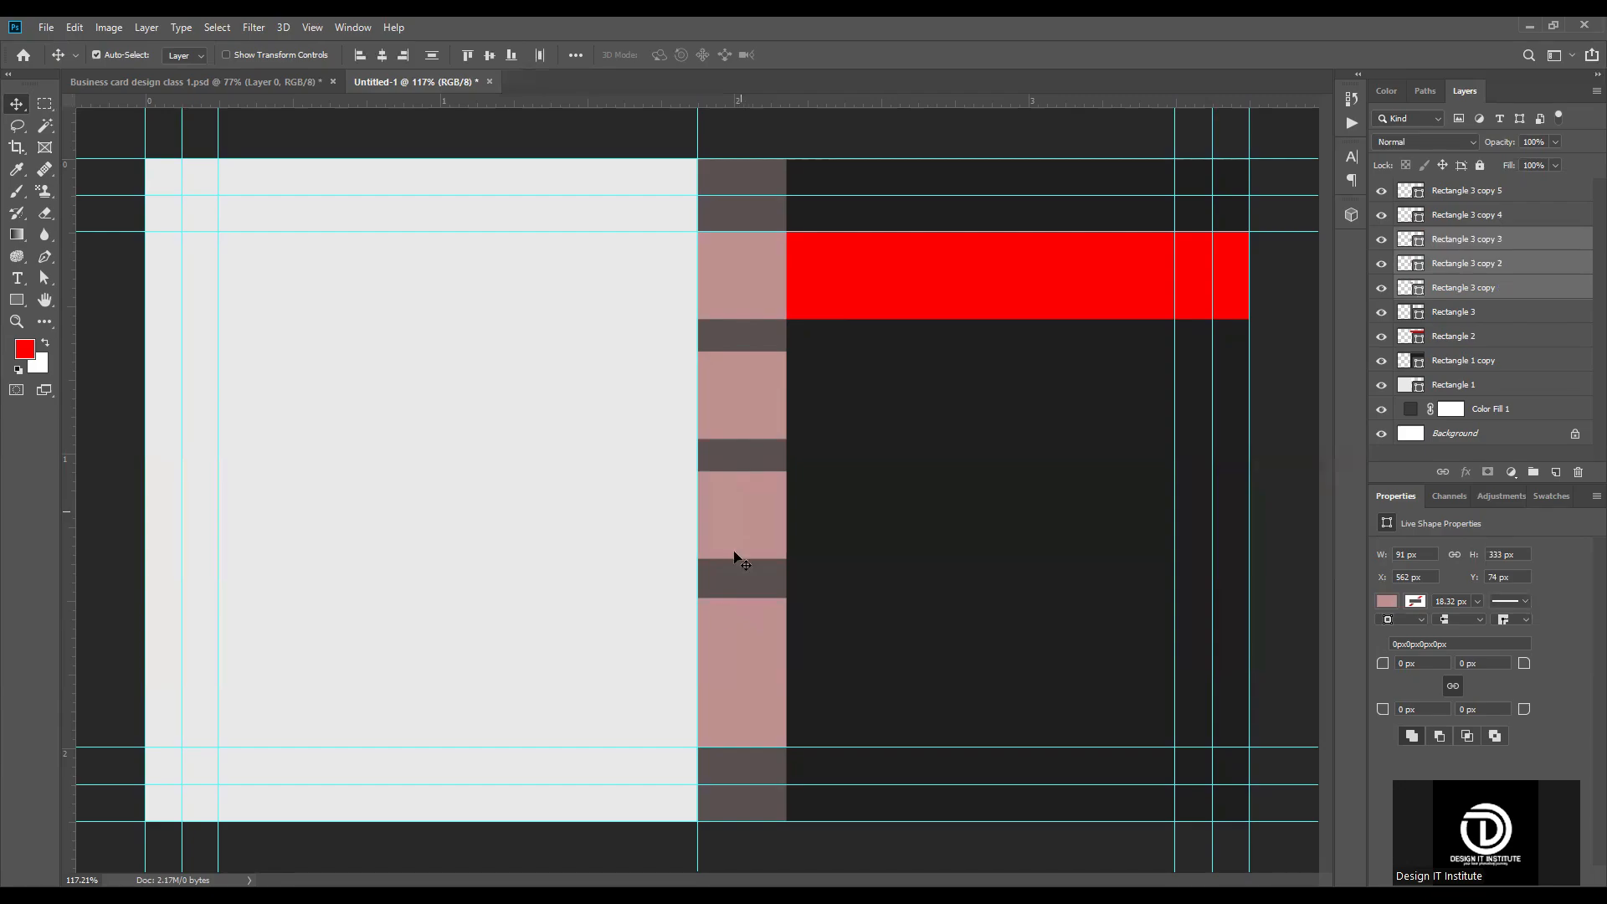
pyautogui.keyDown('shift'); pyautogui.click(738, 623); pyautogui.keyUp('shift')
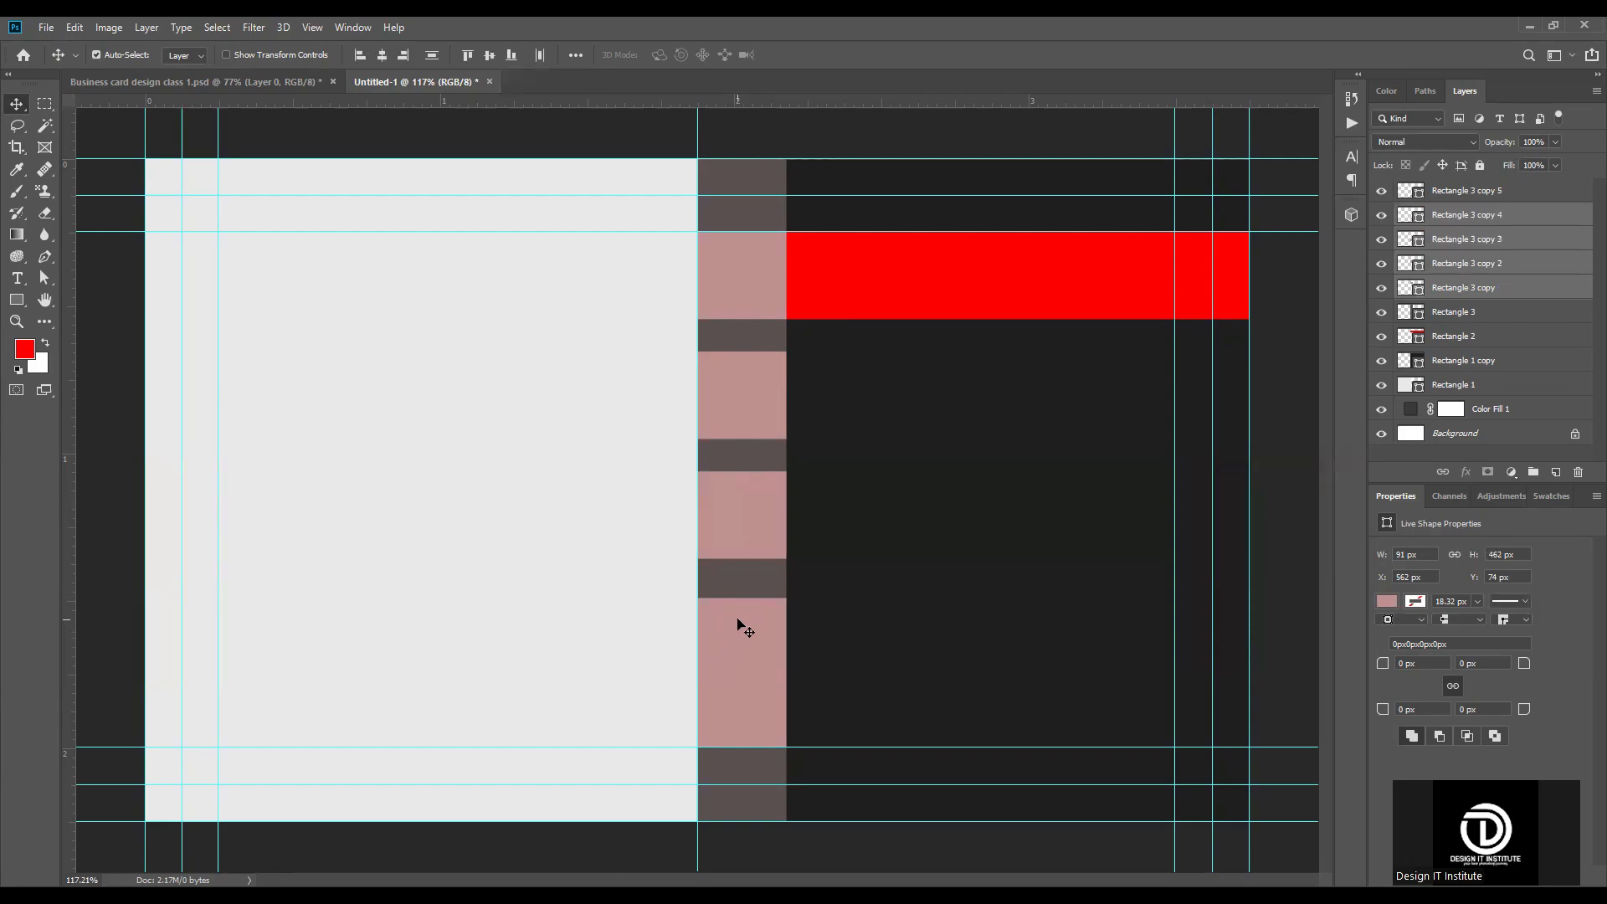
pyautogui.keyDown('shift'); pyautogui.click(745, 735); pyautogui.keyUp('shift')
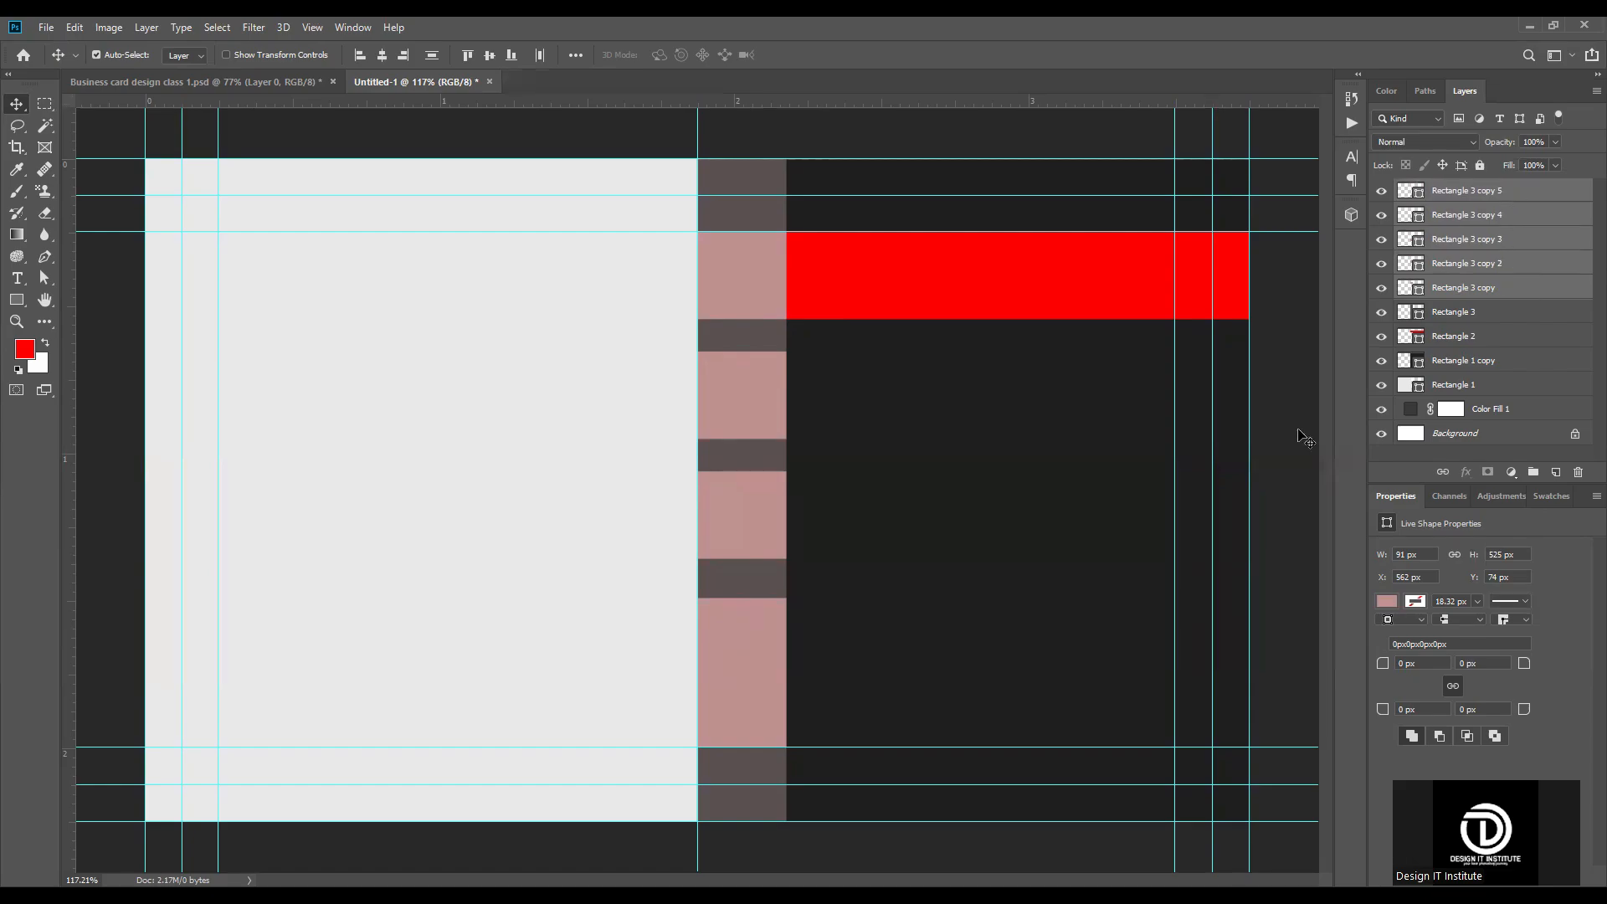
pyautogui.click(1533, 284)
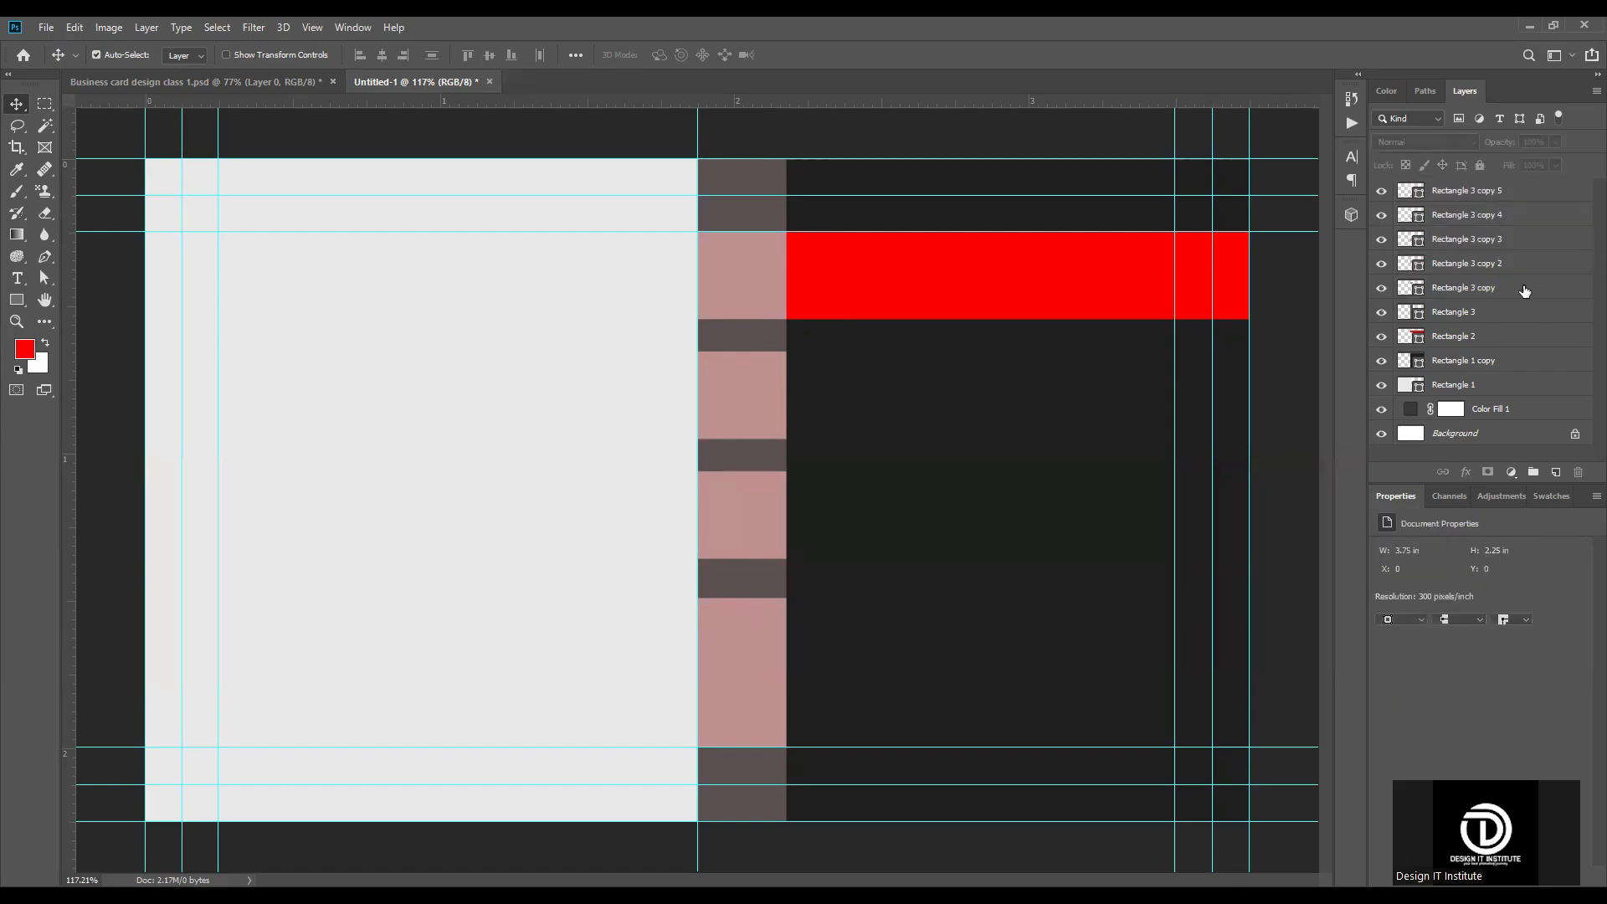
pyautogui.keyDown('shift'); pyautogui.click(1520, 192); pyautogui.keyUp('shift')
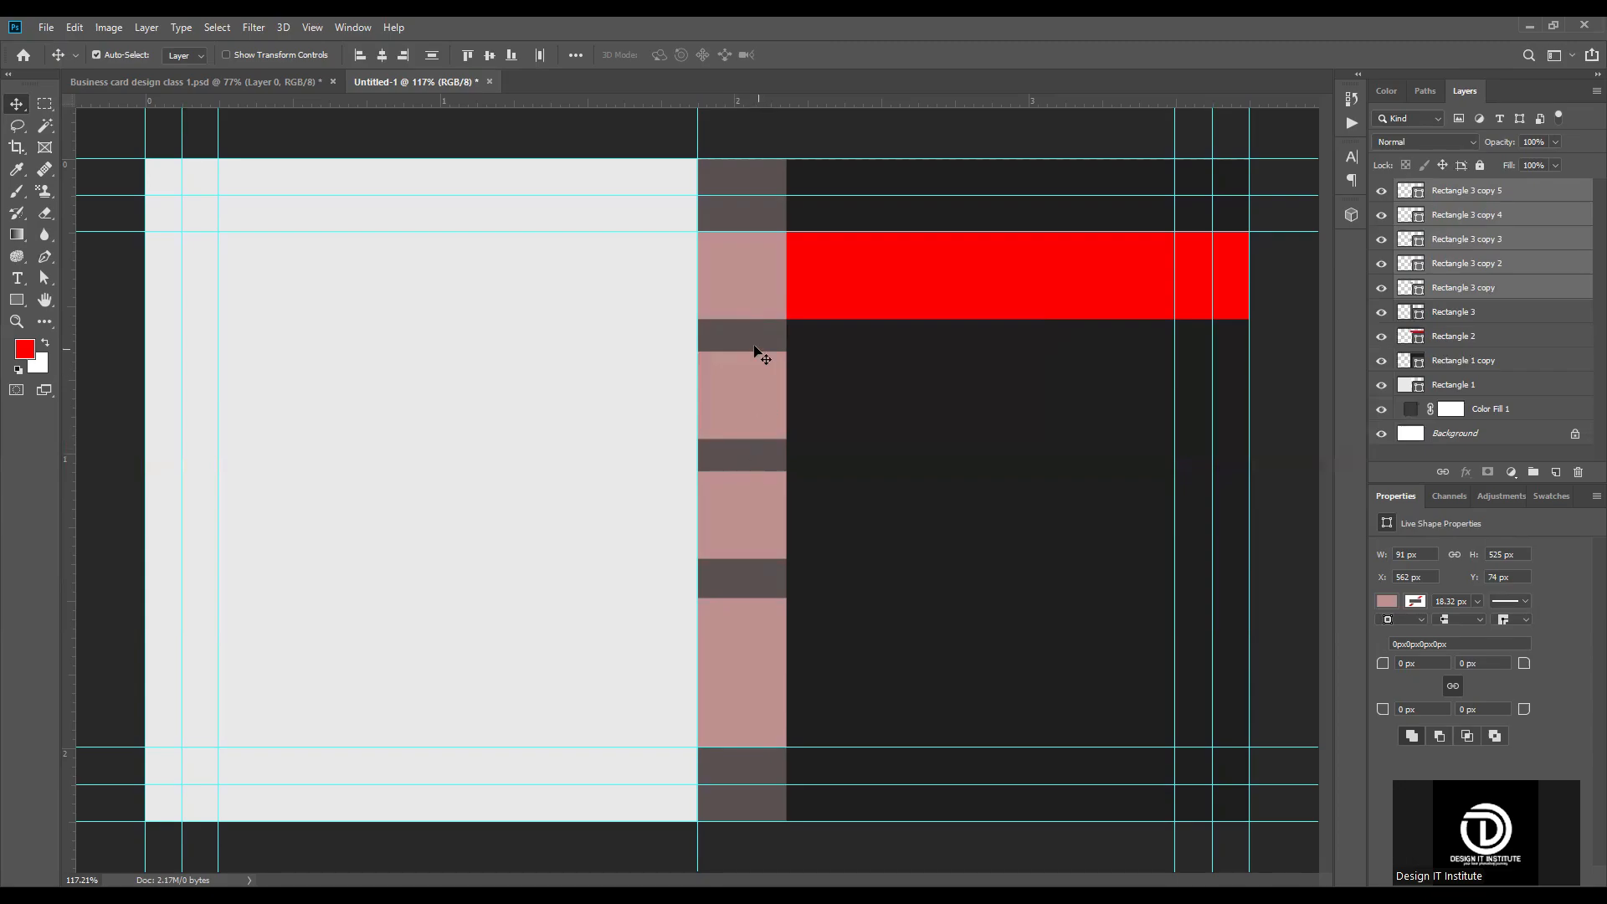
pyautogui.click(431, 55)
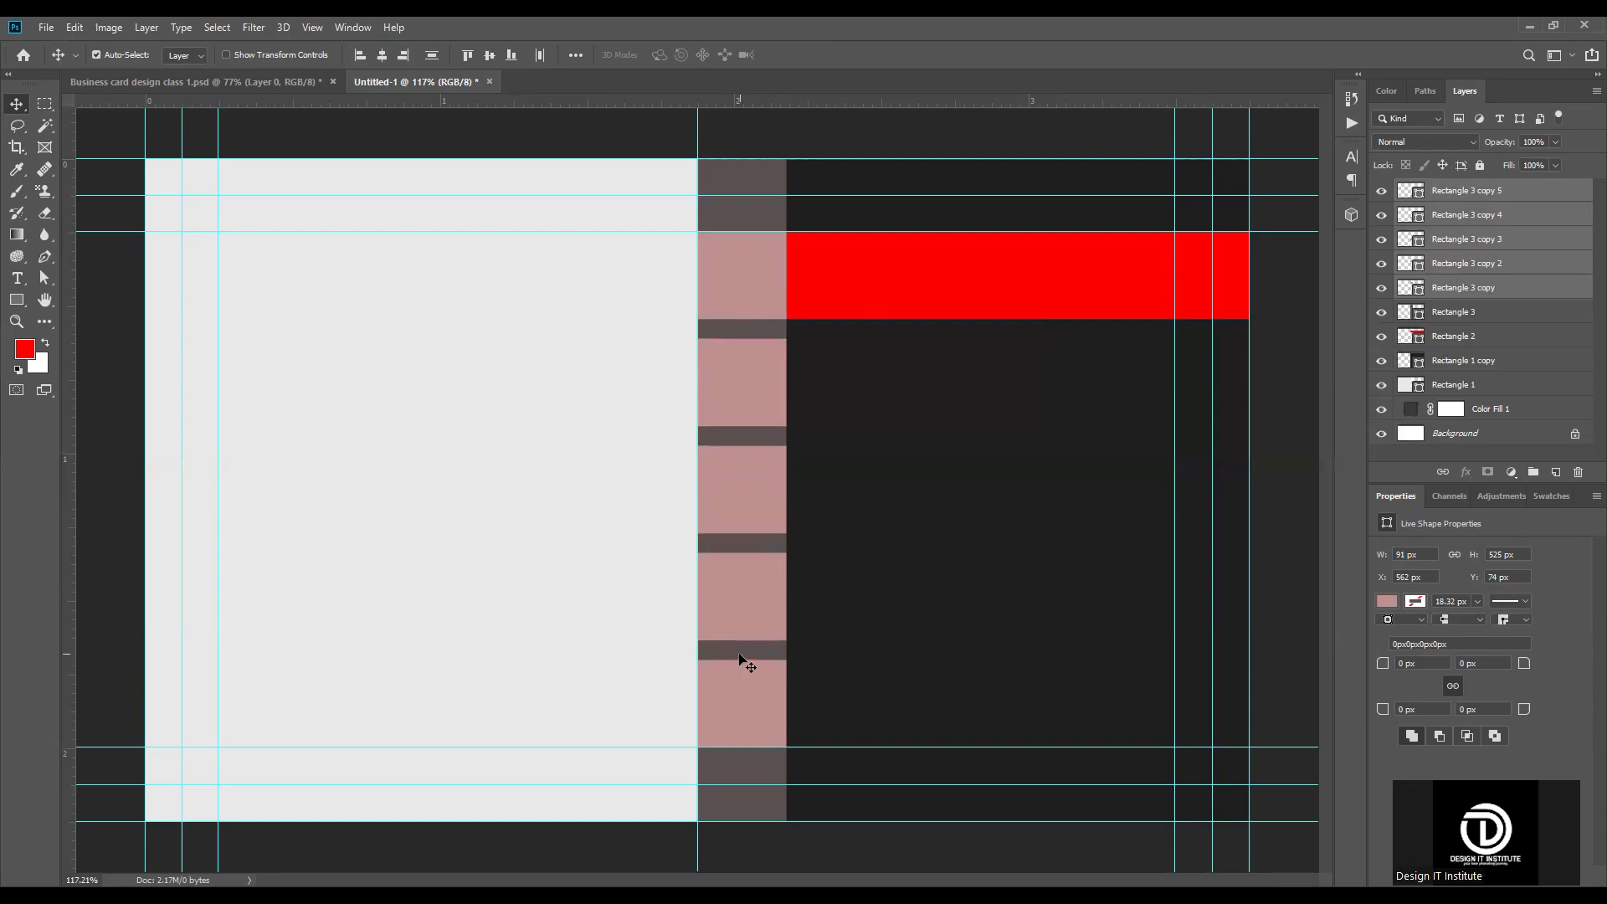
# Step: Recolor the second square from the top of the vertical strip to dark gray #434242
pyautogui.scroll(-2, 754, 506)
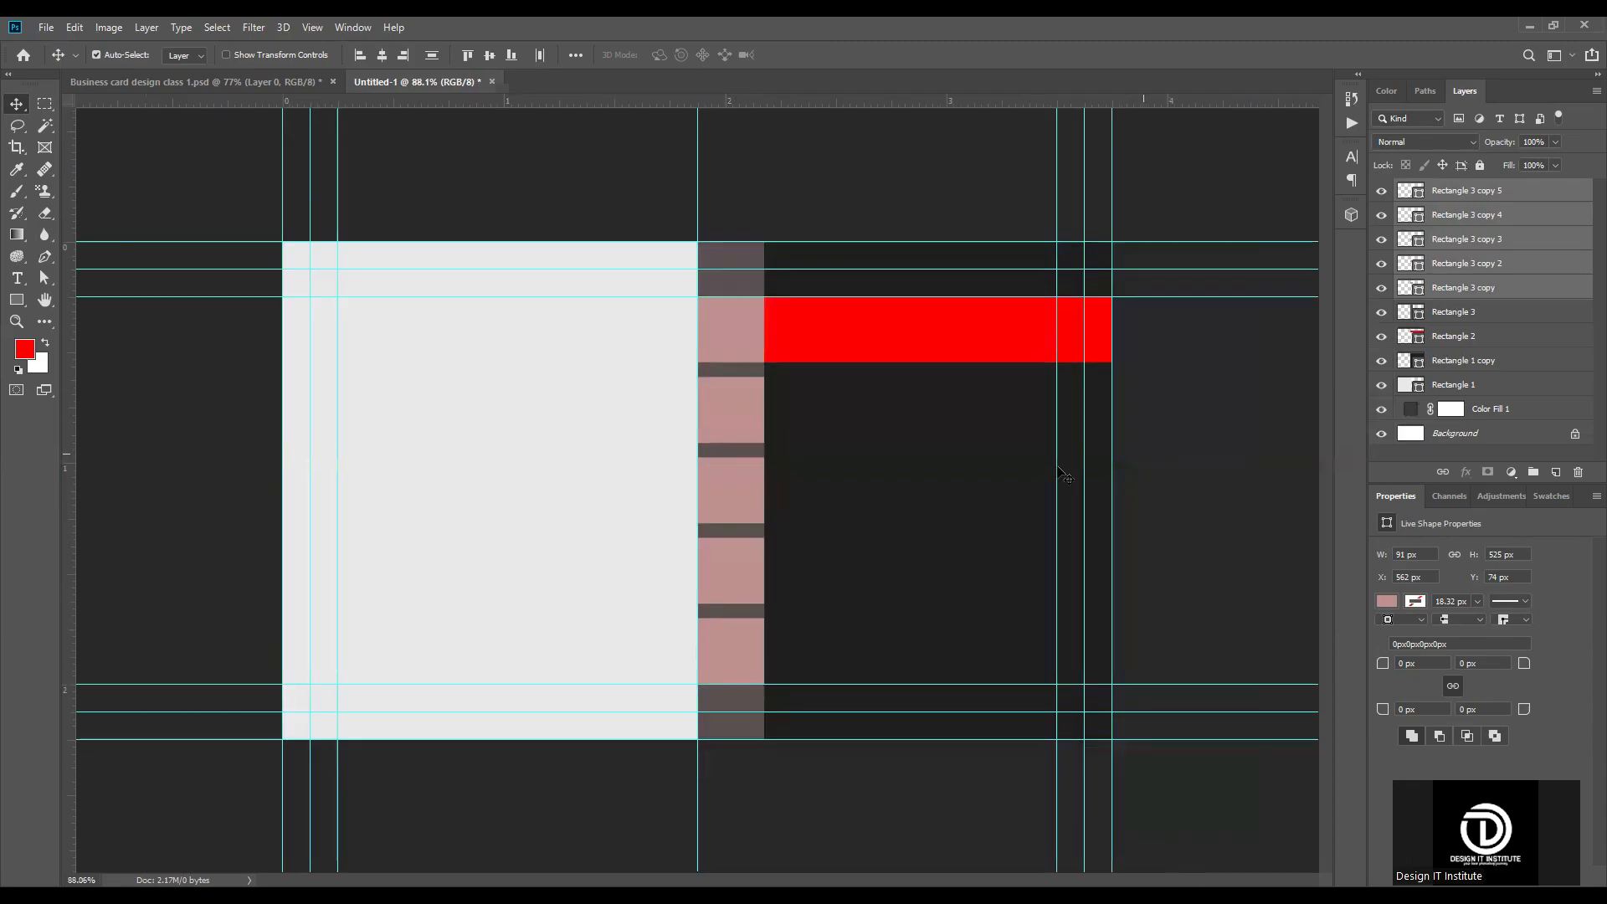
pyautogui.scroll(2, 766, 471)
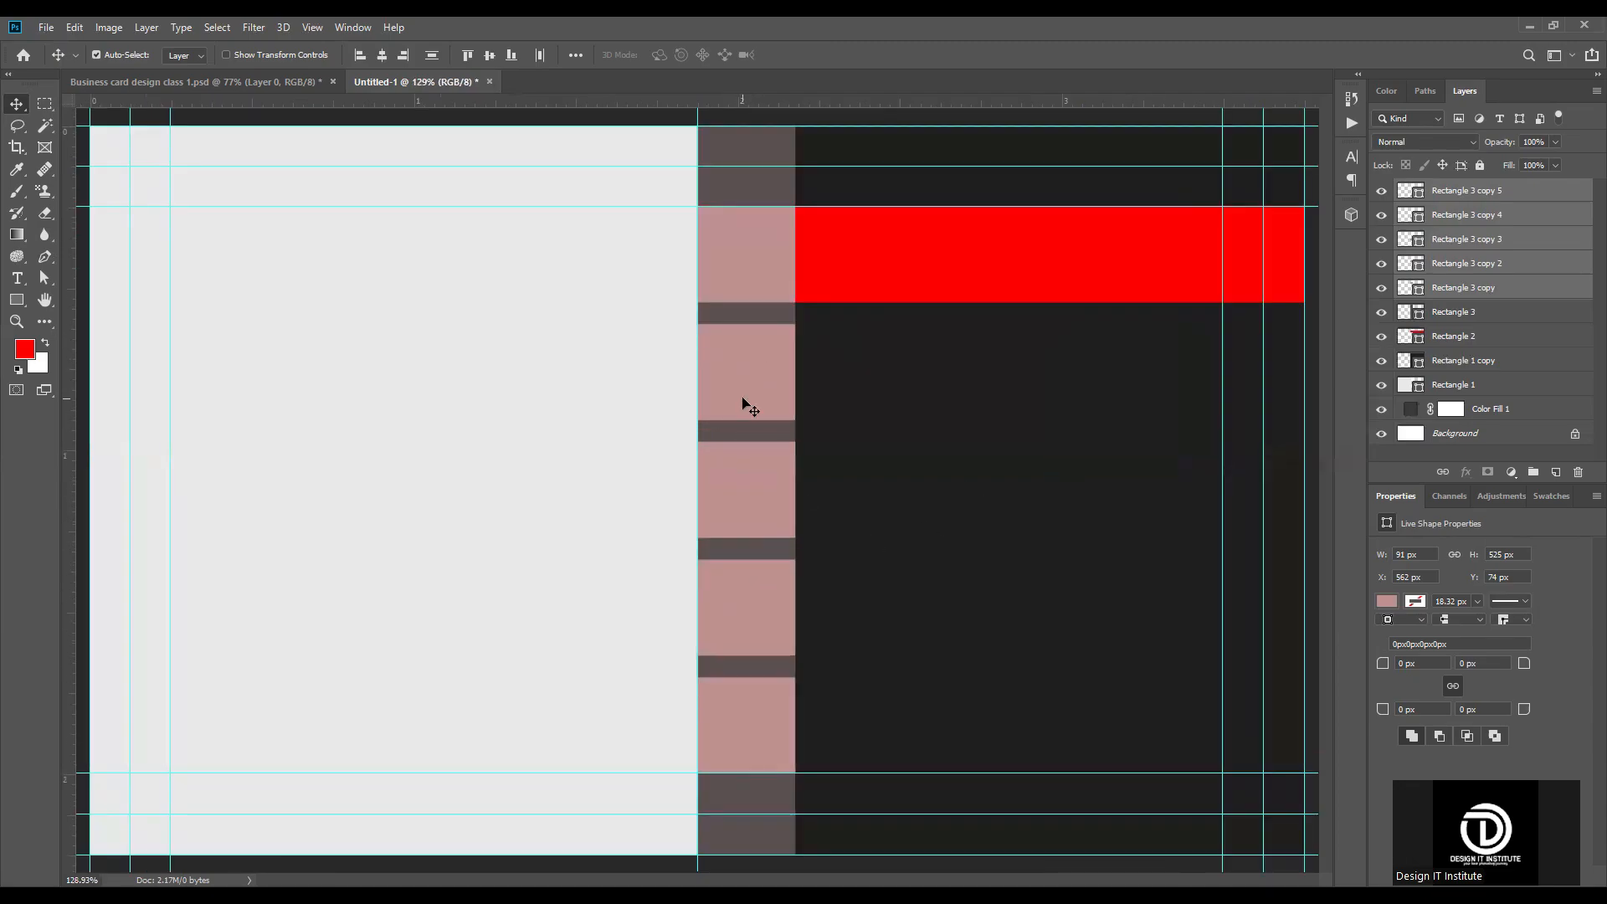
pyautogui.scroll(-1, 783, 385)
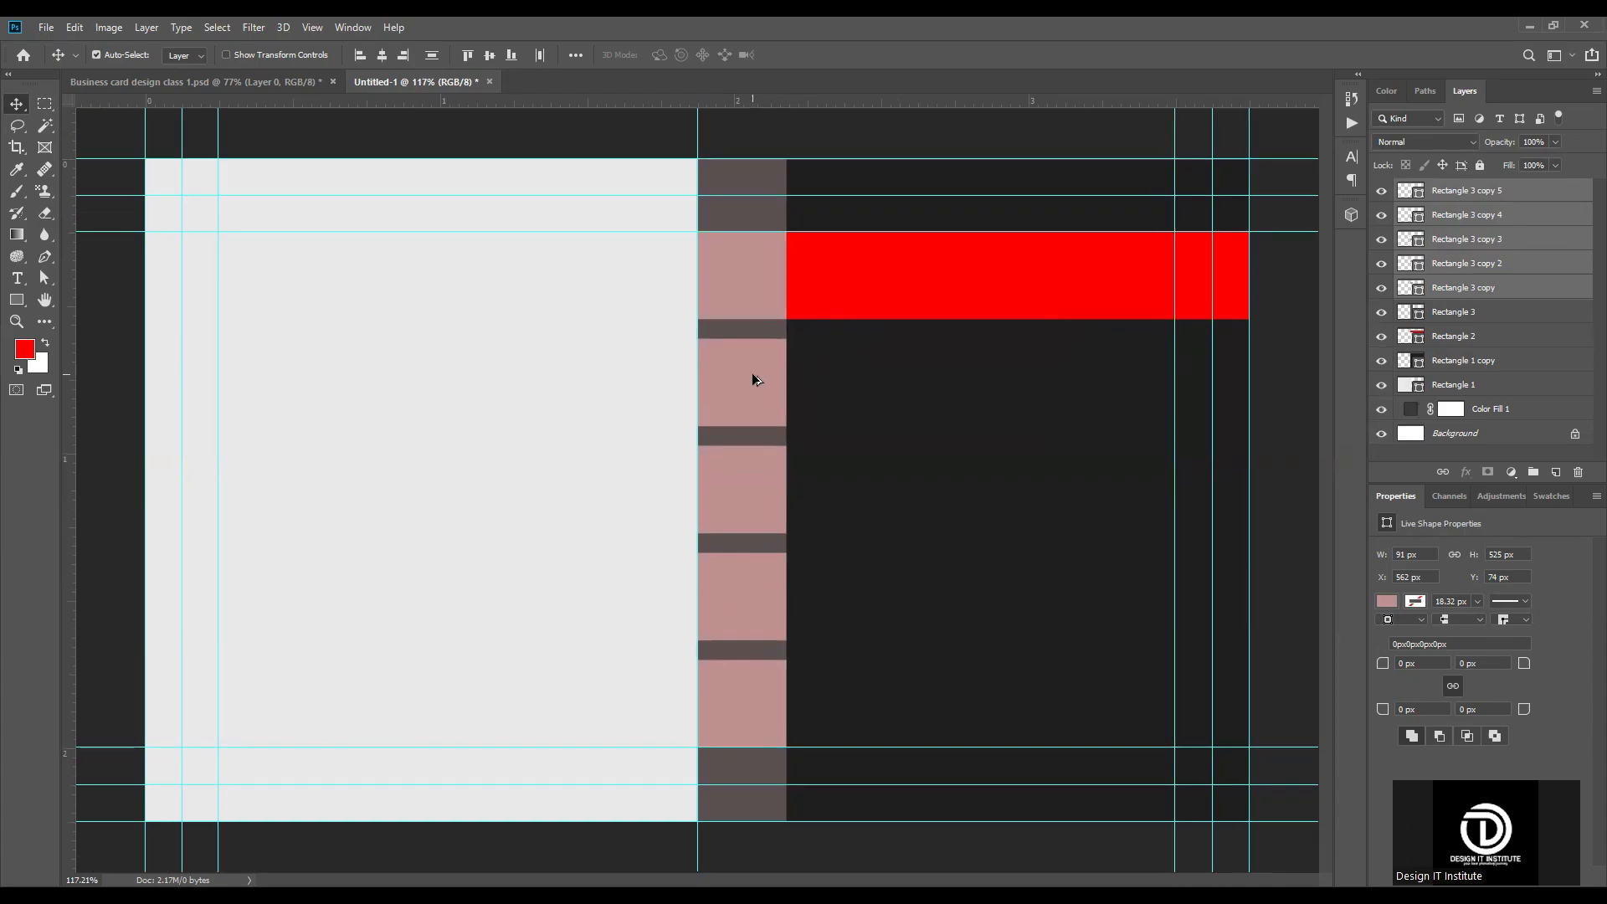
pyautogui.click(1327, 494)
pyautogui.click(1461, 263)
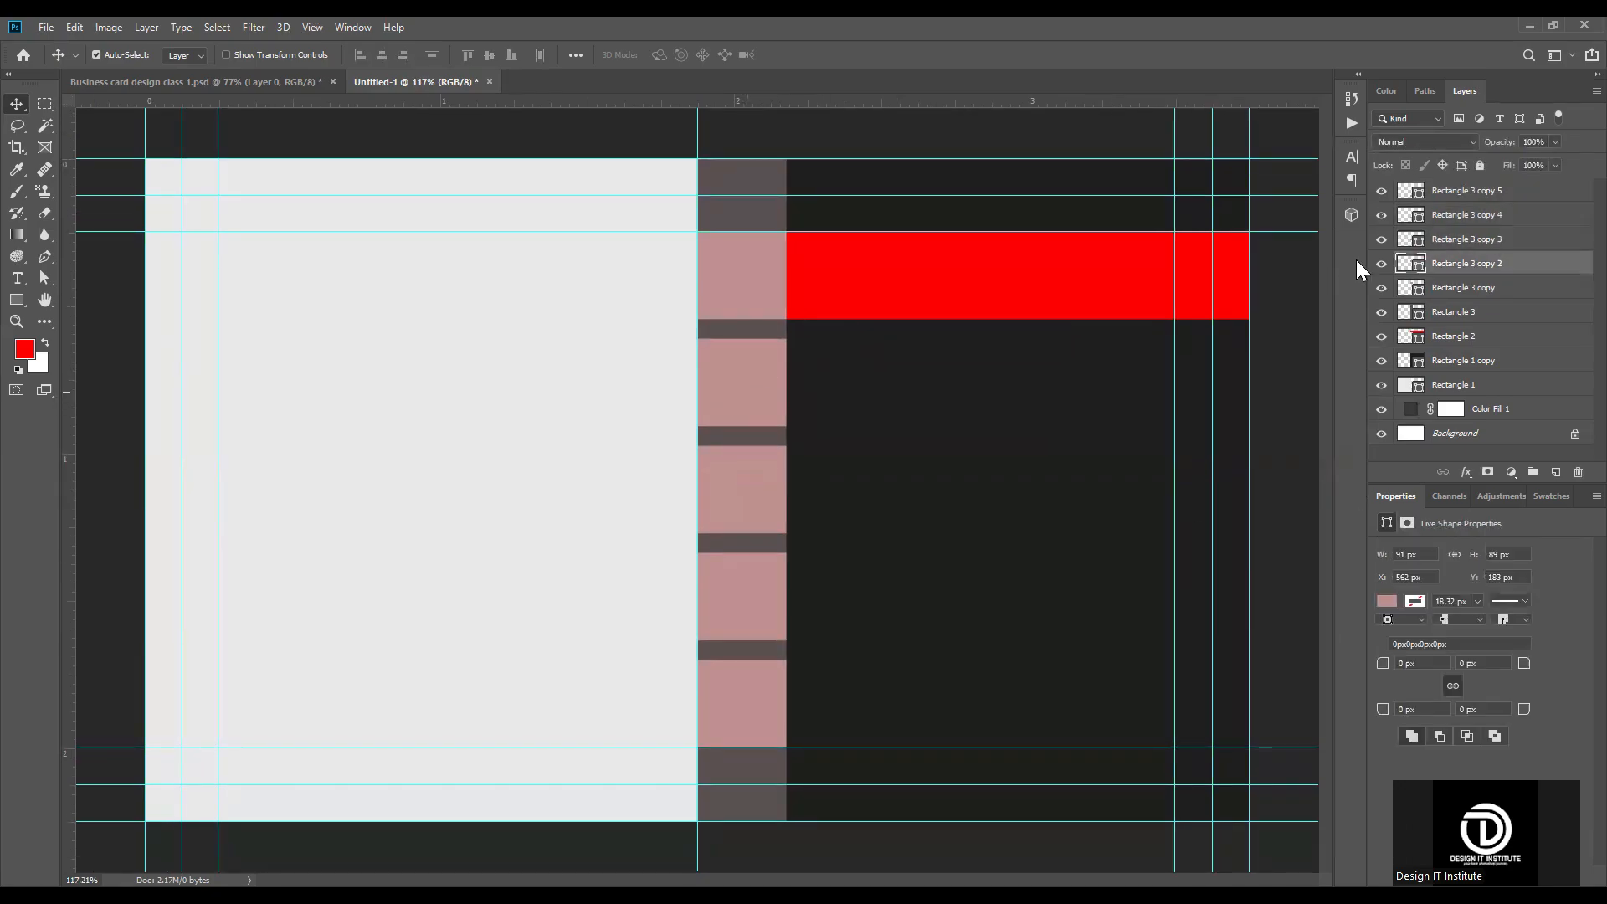
pyautogui.click(903, 384)
pyautogui.moveTo(1093, 588); pyautogui.dragTo(1090, 557)
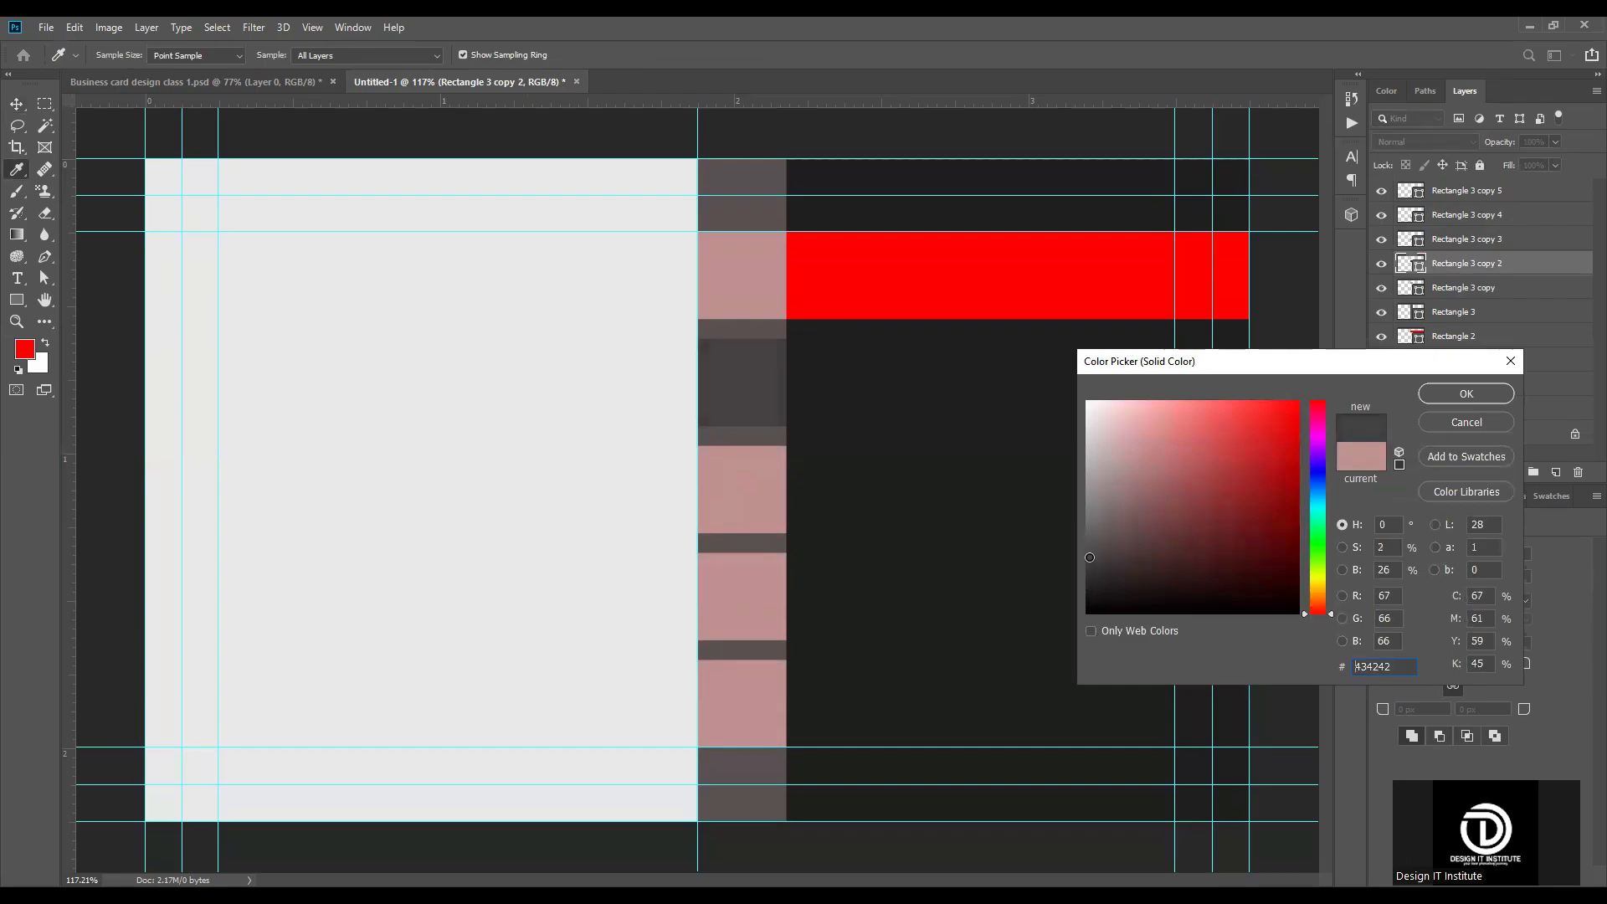
pyautogui.click(1465, 394)
# Step: Recolor the third and fourth squares of the strip to #434242, sampled from the dark gray second square
pyautogui.click(746, 488)
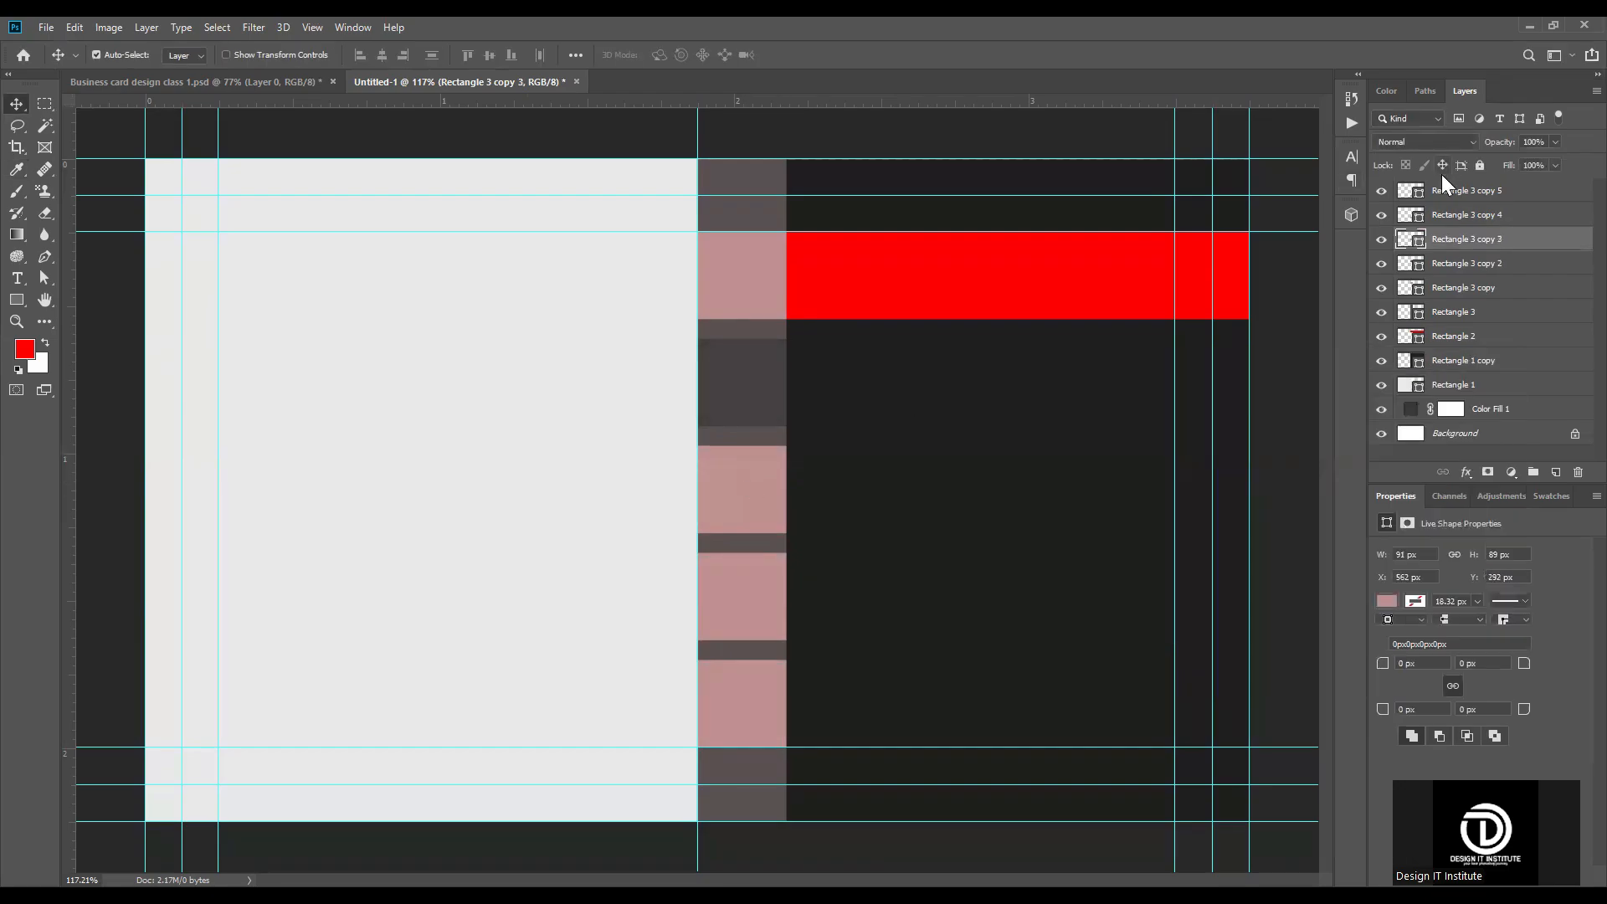
pyautogui.doubleClick(1421, 245)
pyautogui.click(754, 385)
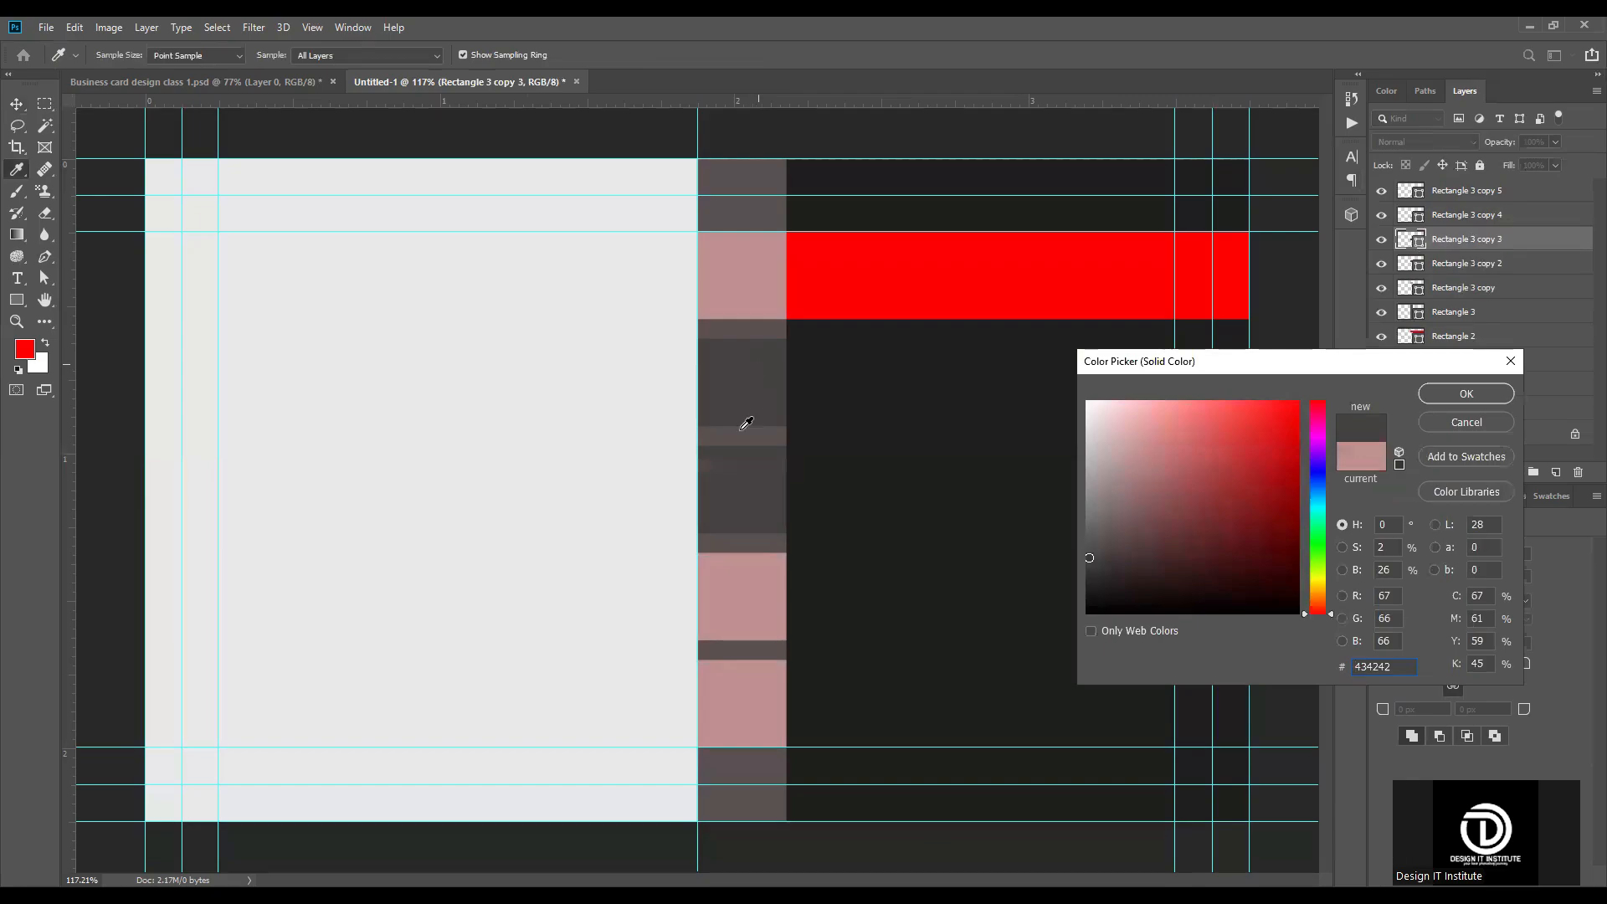
pyautogui.click(1450, 401)
pyautogui.click(736, 588)
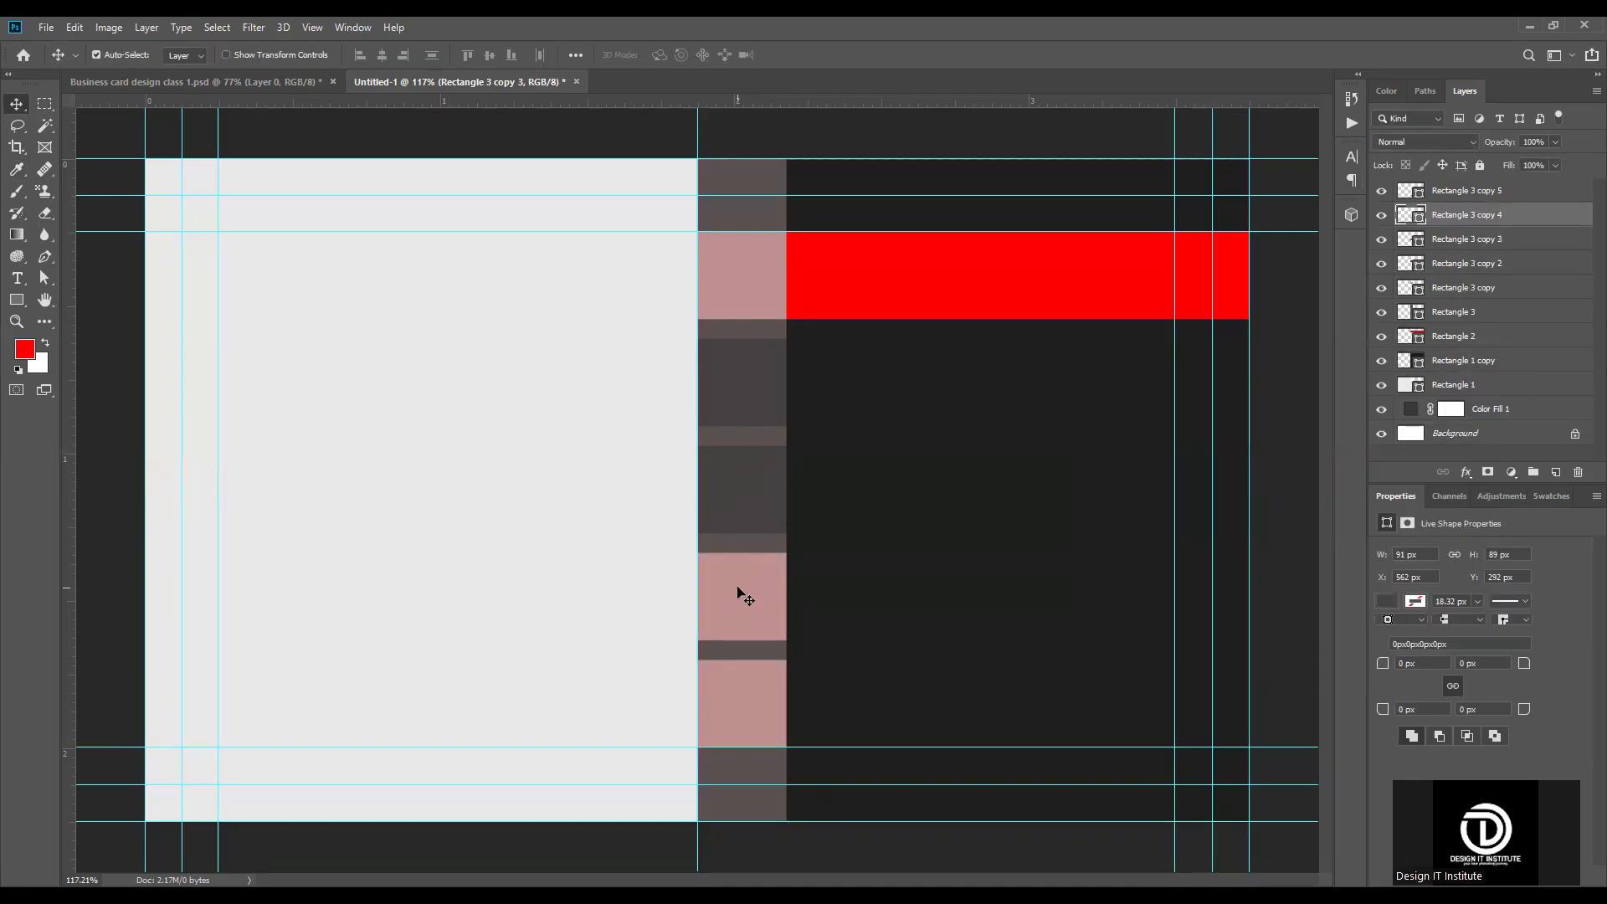
pyautogui.doubleClick(1417, 220)
pyautogui.click(745, 411)
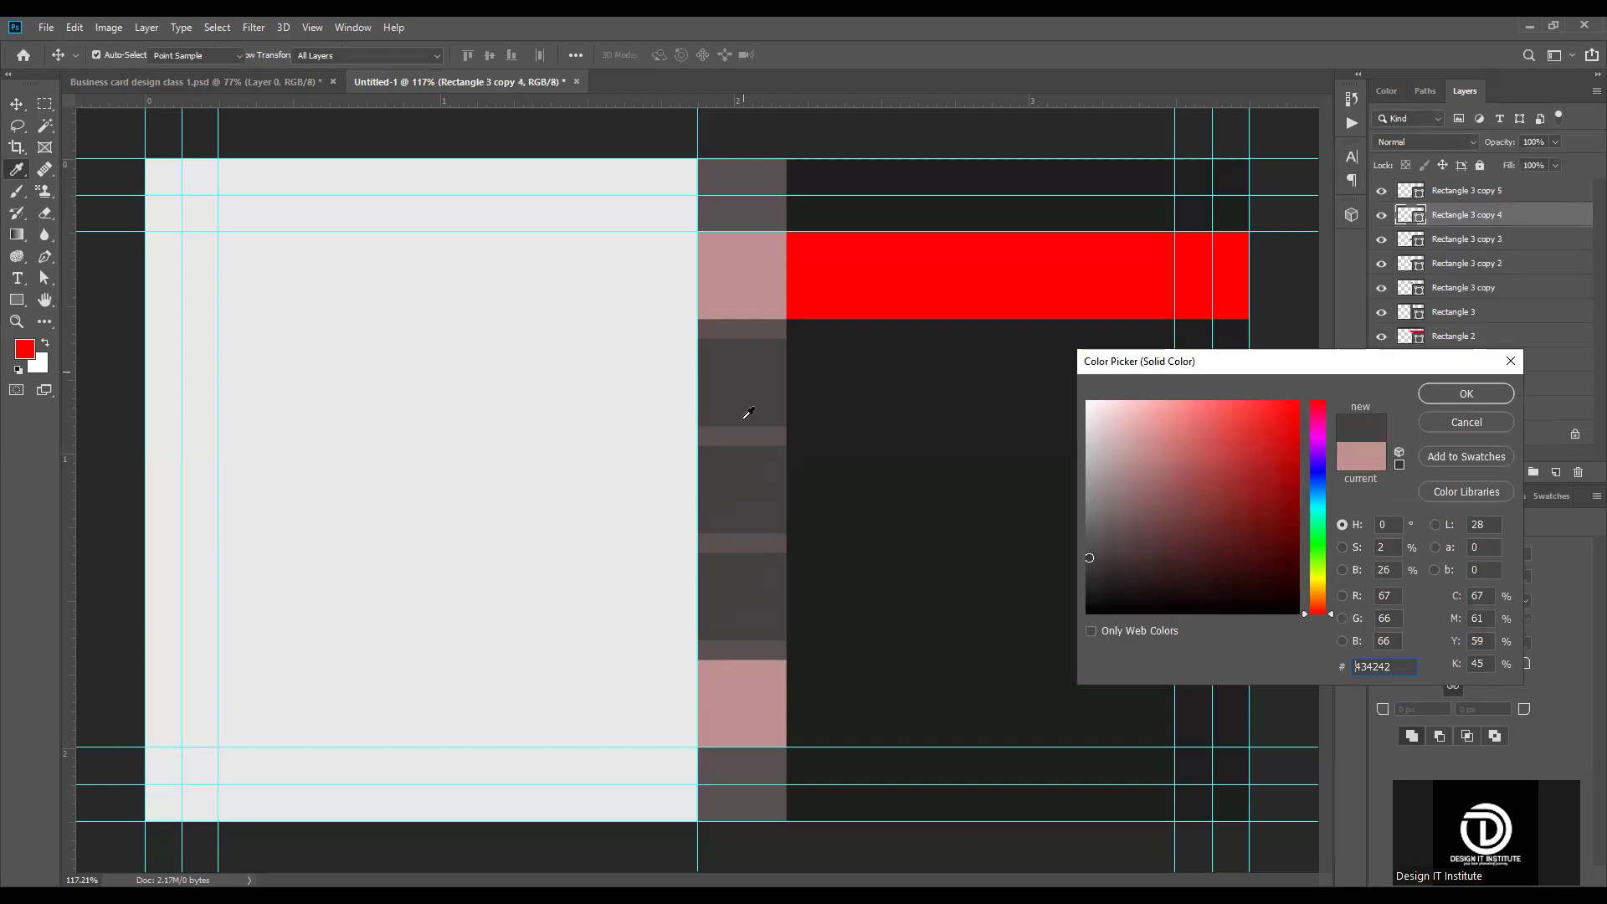
pyautogui.click(1467, 395)
# Step: Recolor the lowest square of the strip to bright red #fb0000, sampled from the horizontal band
pyautogui.click(745, 710)
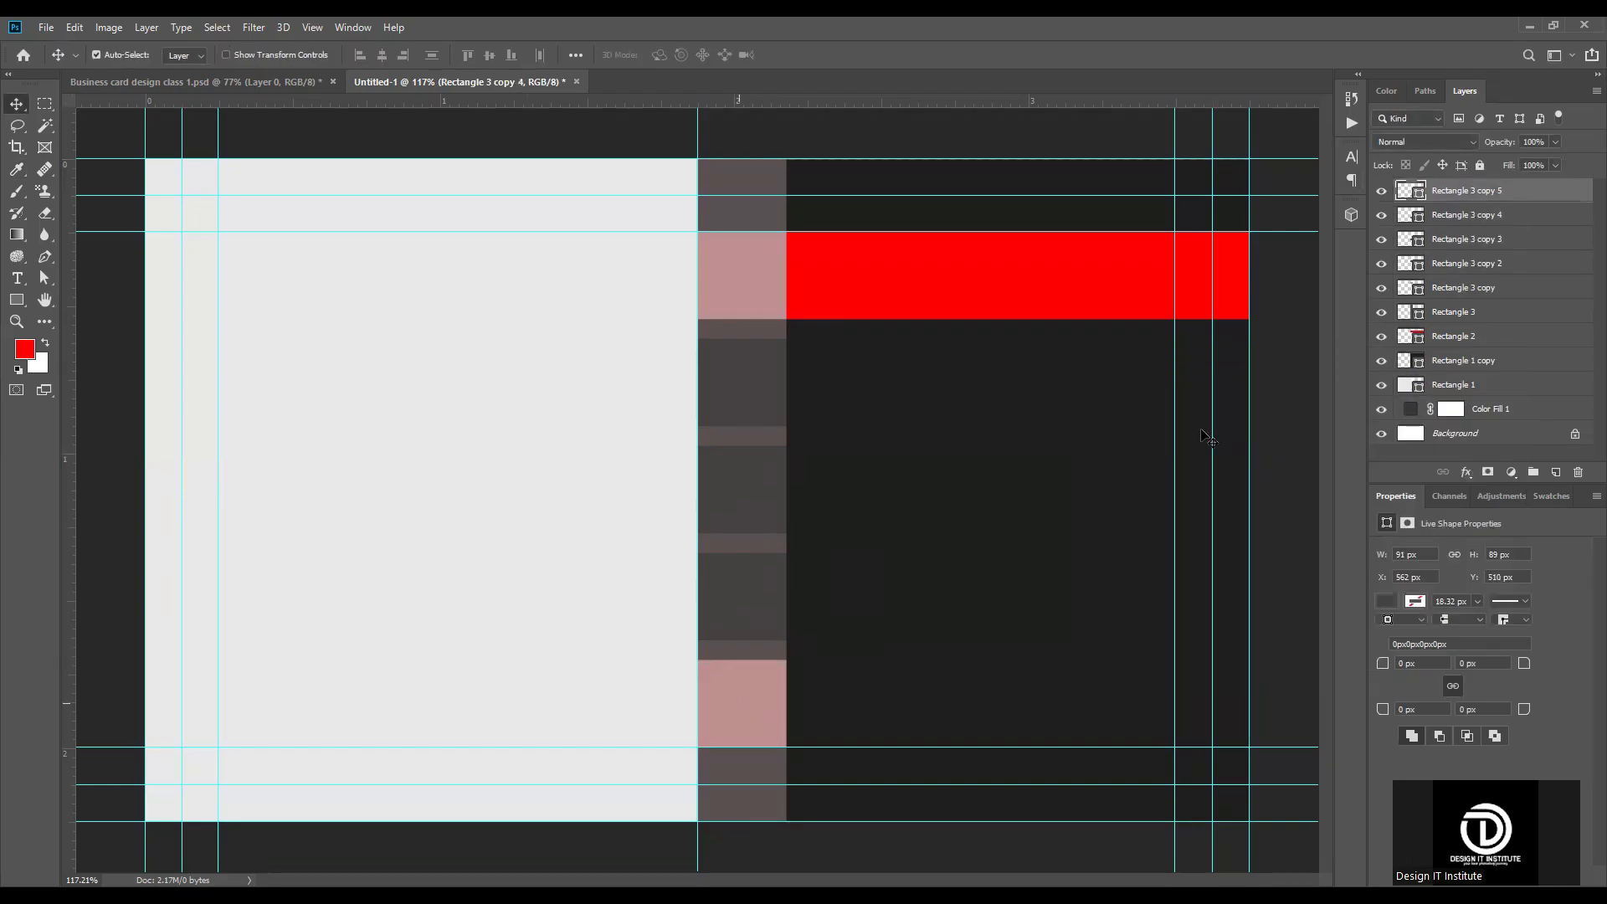
pyautogui.doubleClick(1417, 192)
pyautogui.click(896, 256)
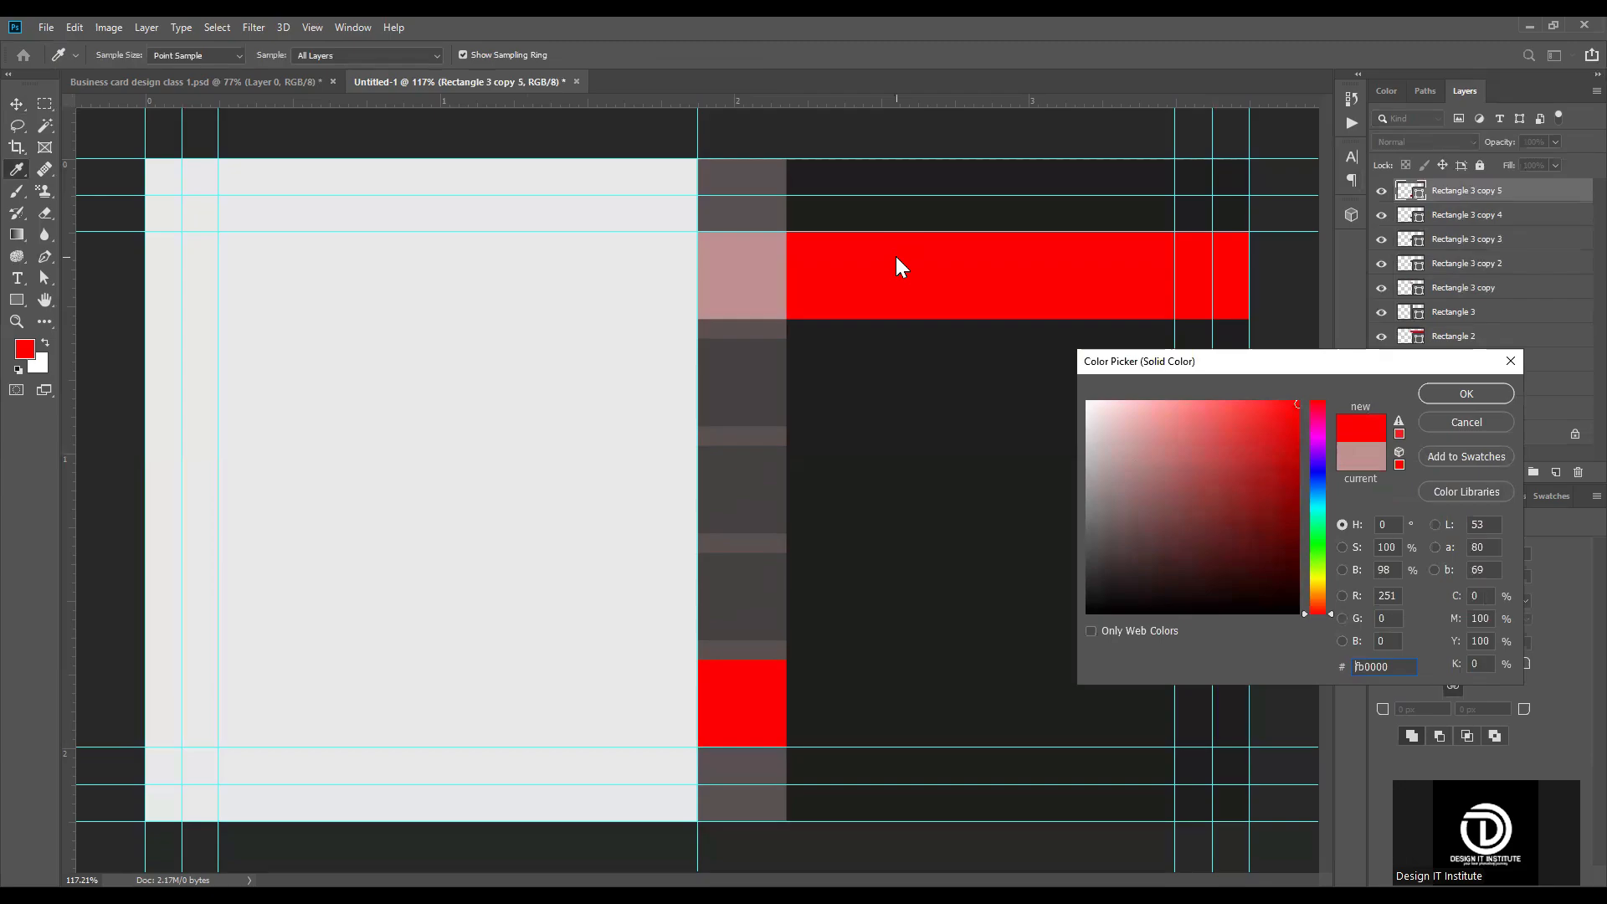
pyautogui.click(1467, 394)
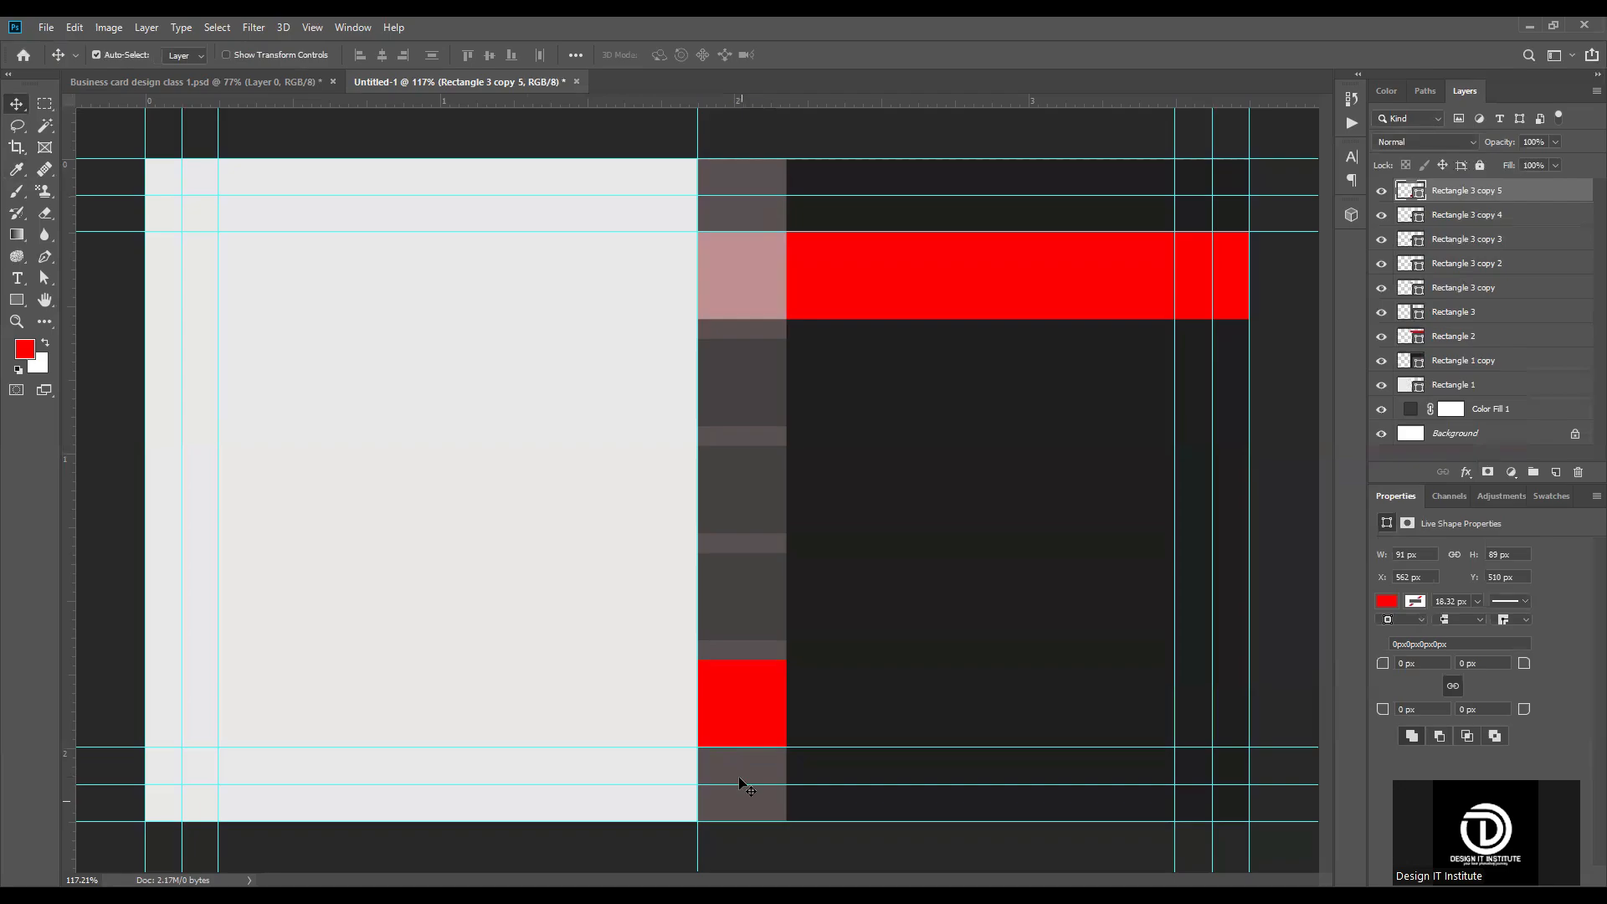
# Step: Shorten the long vertical strip to 601 px so it runs from the red band's upper edge to the card's lower edge
pyautogui.click(752, 173)
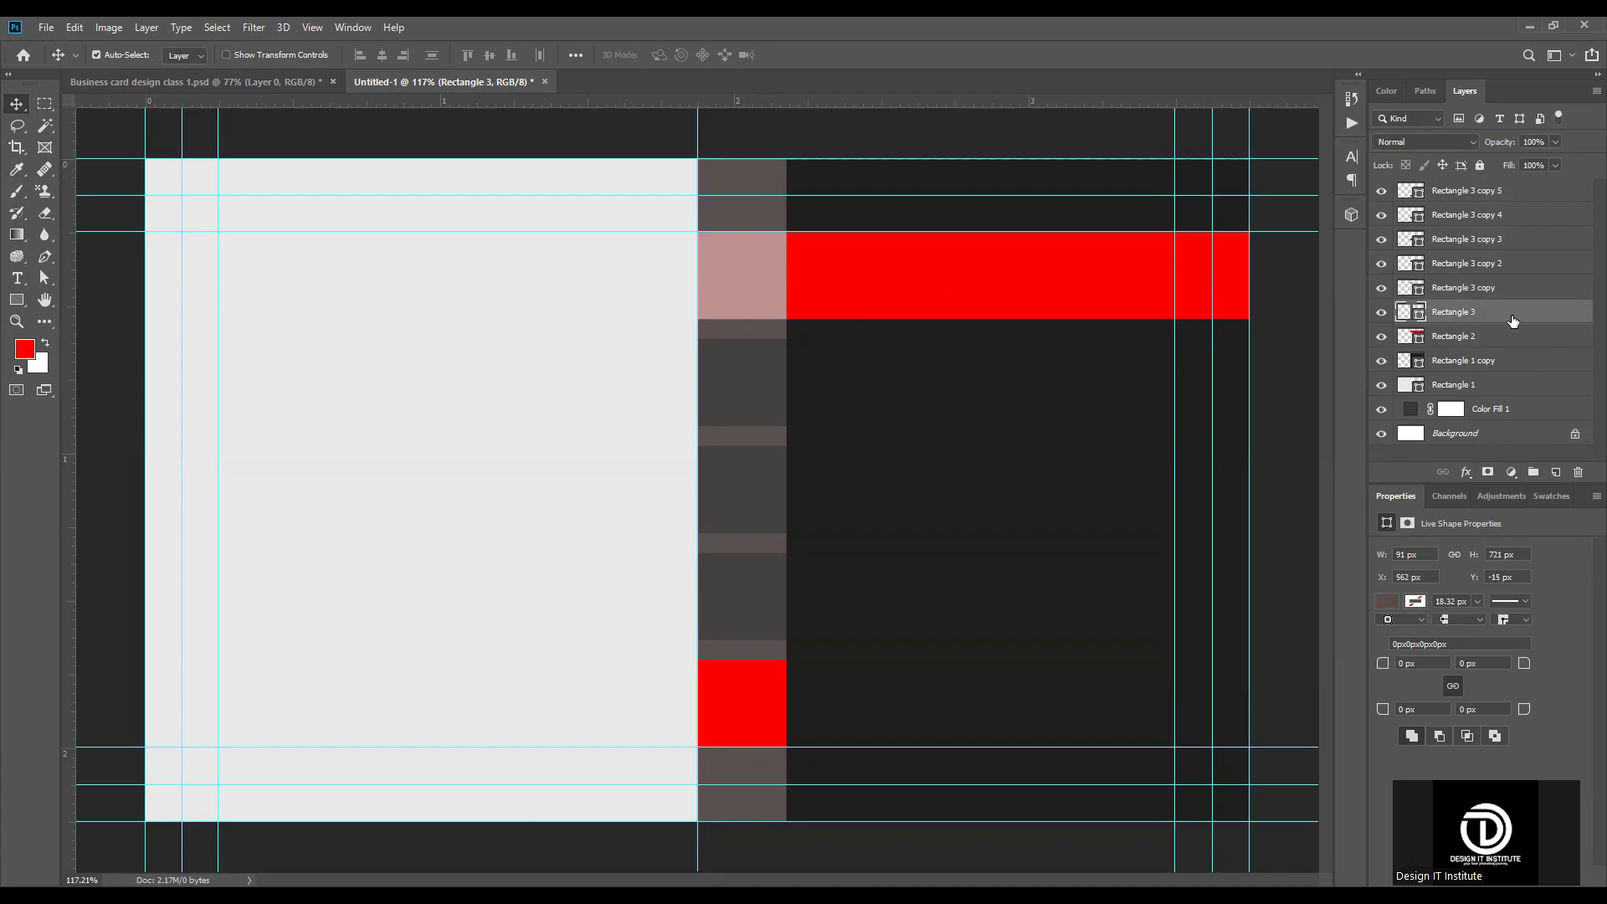
pyautogui.press('ctrl')
pyautogui.hotkey('ctrl', 't')
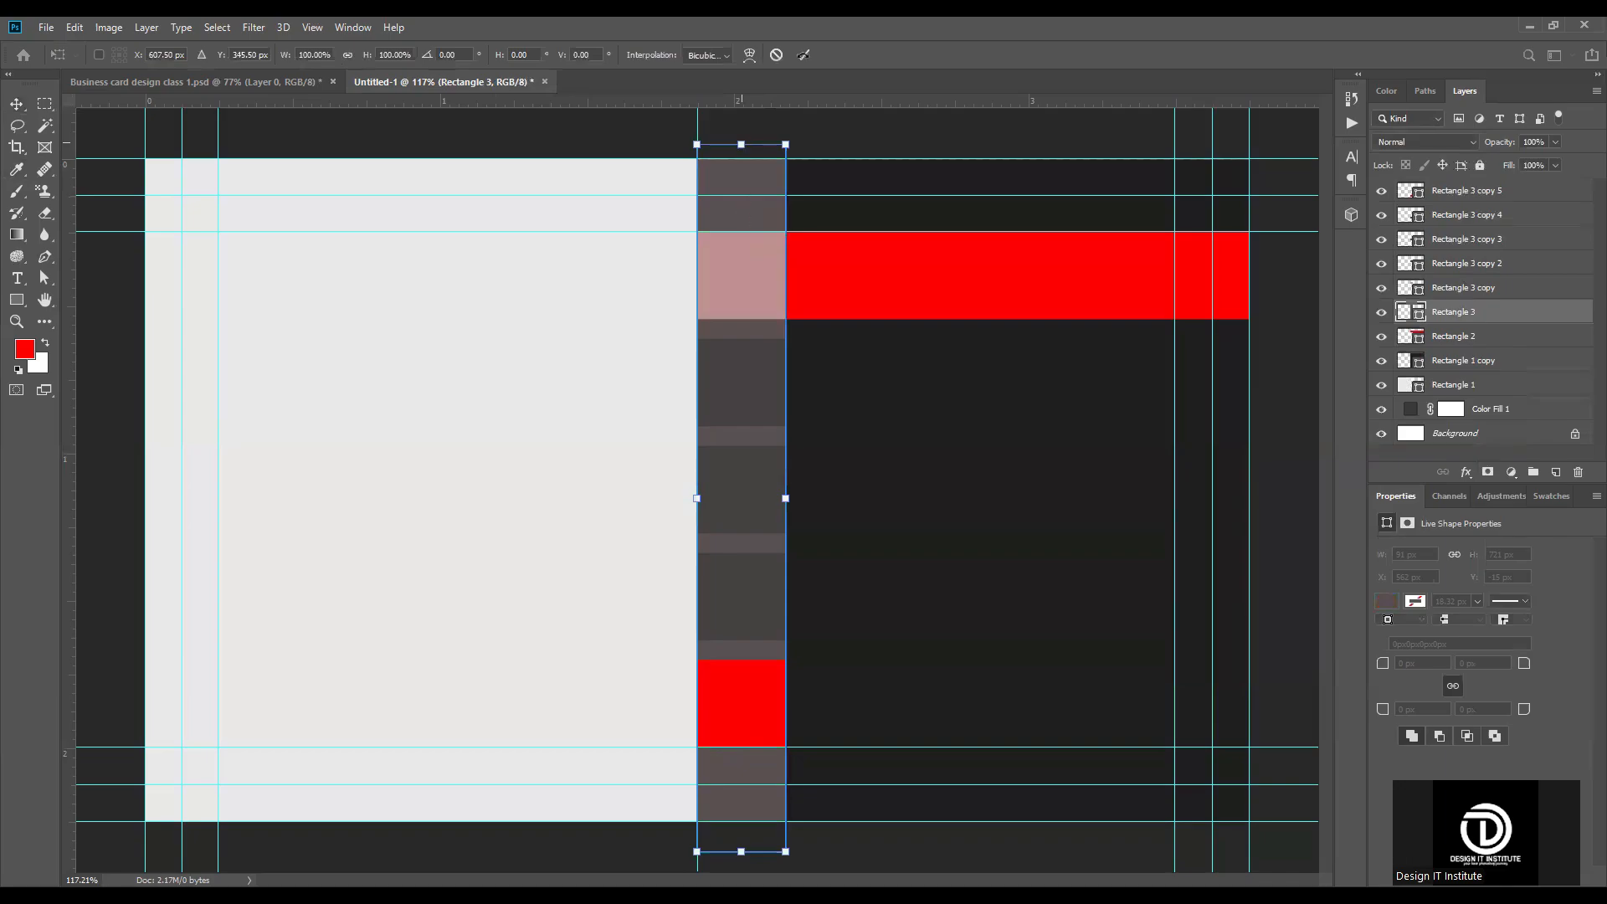
pyautogui.moveTo(740, 144); pyautogui.dragTo(741, 231)
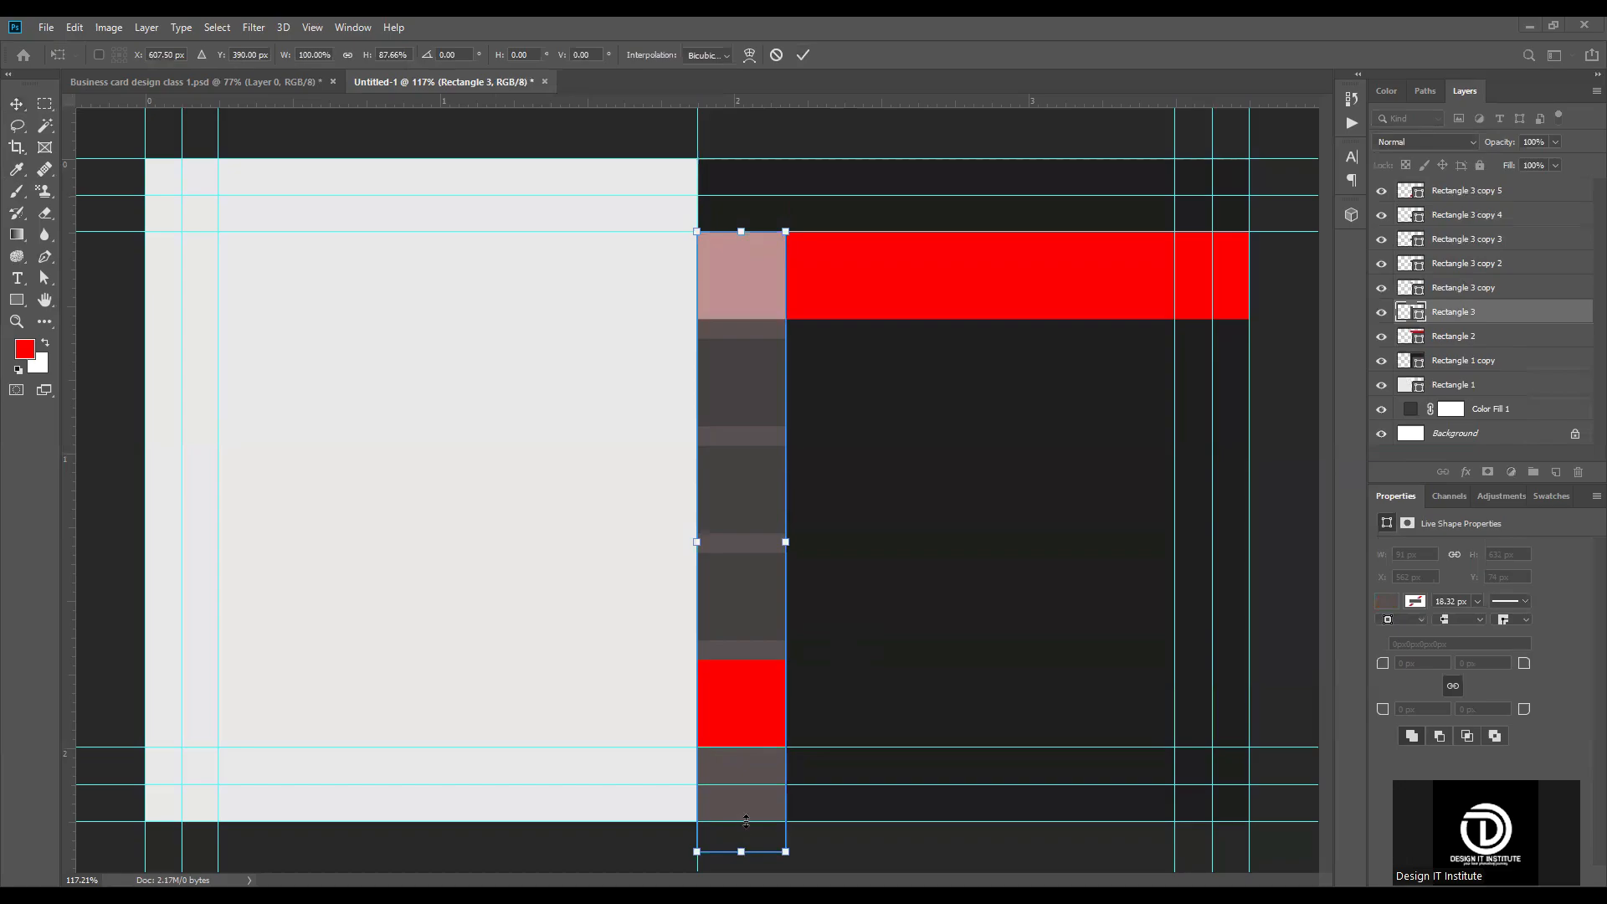
pyautogui.moveTo(741, 851); pyautogui.dragTo(741, 821)
pyautogui.click(803, 55)
# Step: Add a text layer with the cardholder's full name on the red band, just above the band in the layer order
pyautogui.scroll(-1, 628, 470)
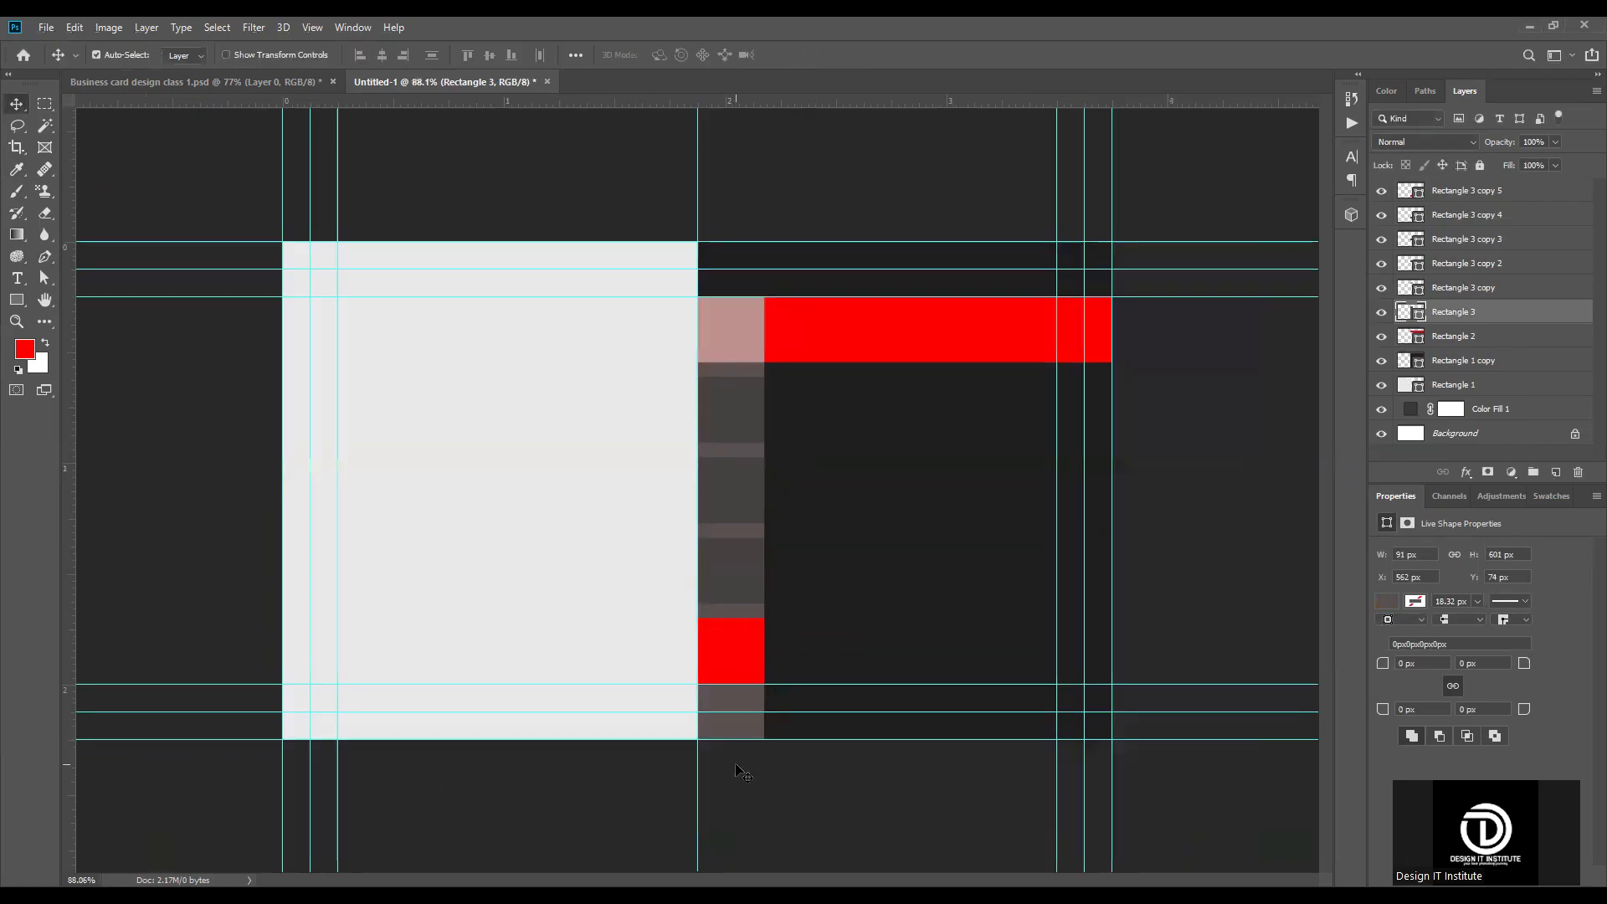
pyautogui.scroll(4, 951, 326)
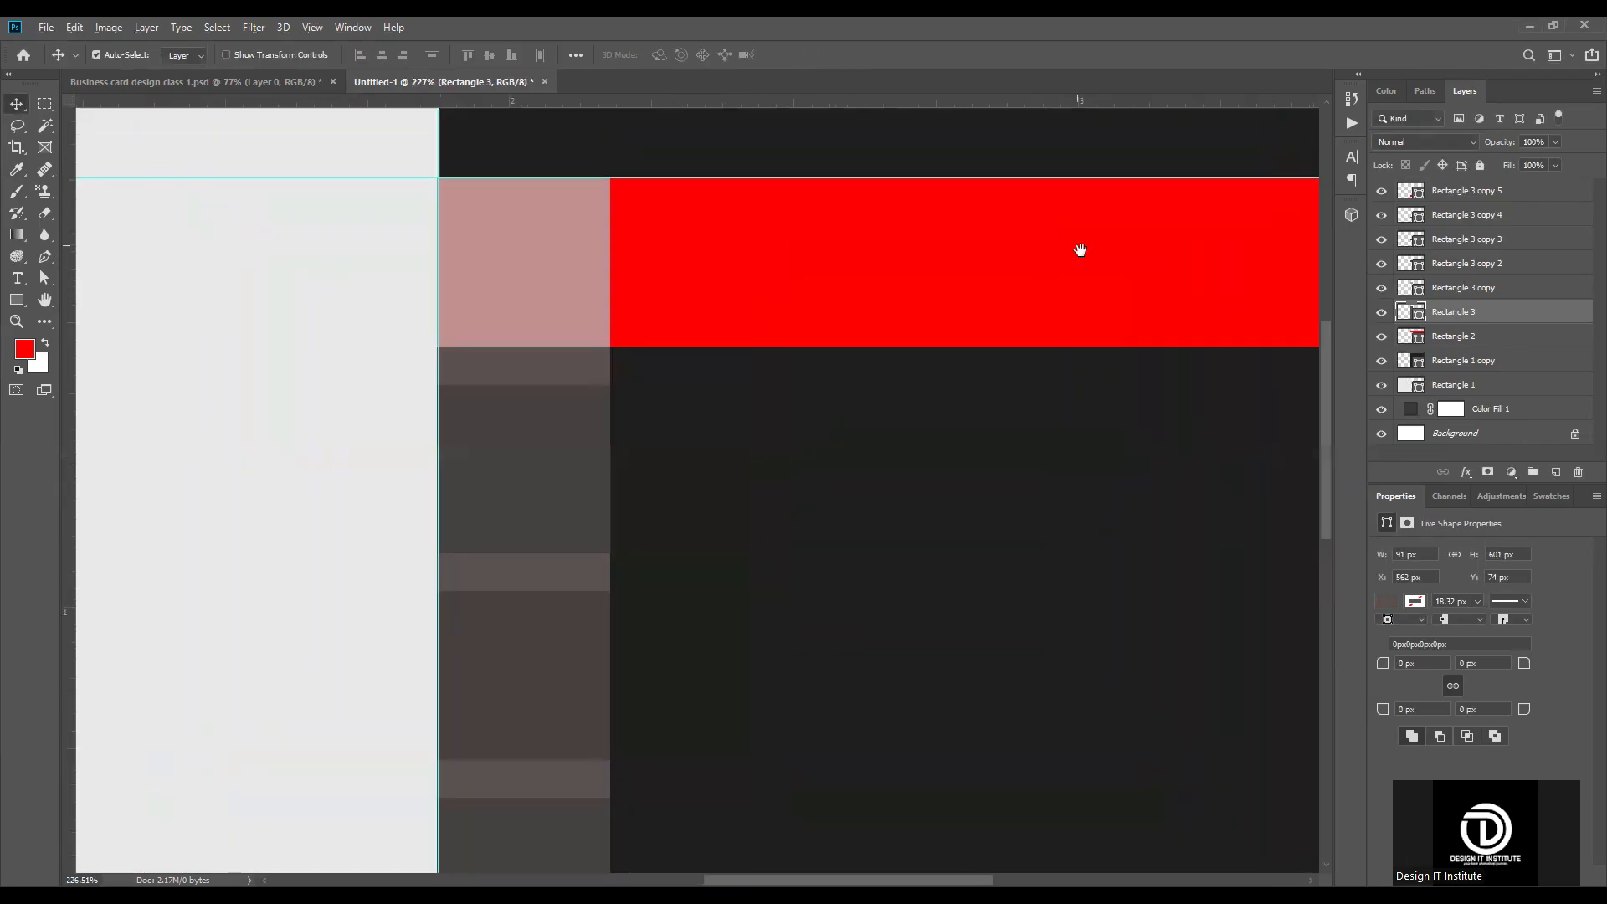
pyautogui.moveTo(1076, 248); pyautogui.dragTo(797, 412)
pyautogui.click(683, 353)
pyautogui.press('t')
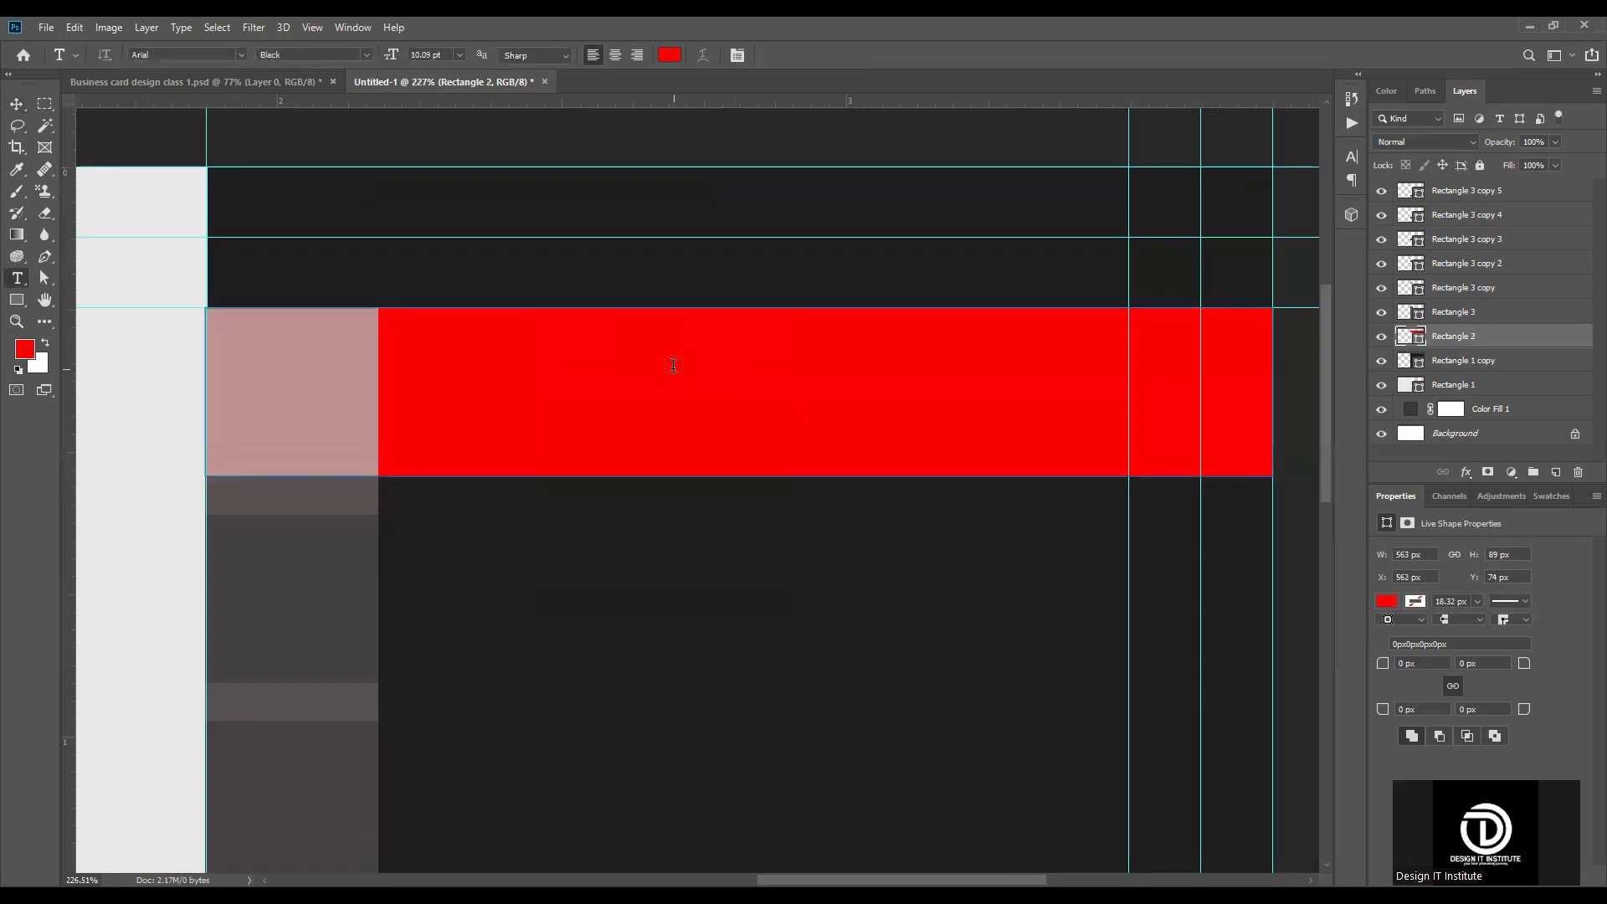
pyautogui.click(674, 366)
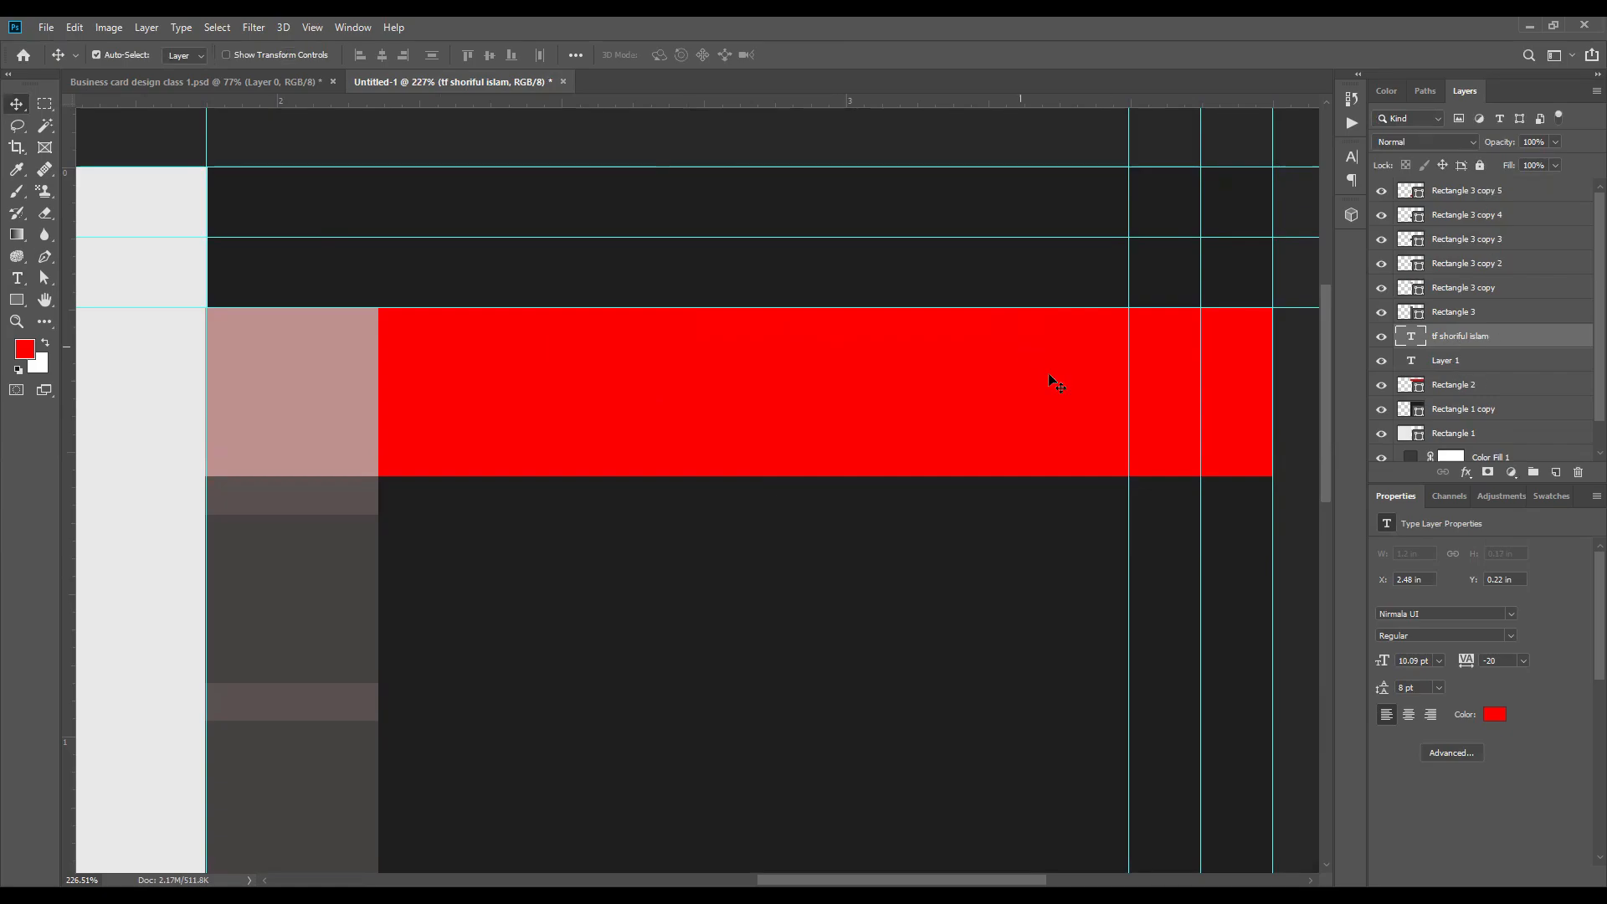
pyautogui.click(1070, 366)
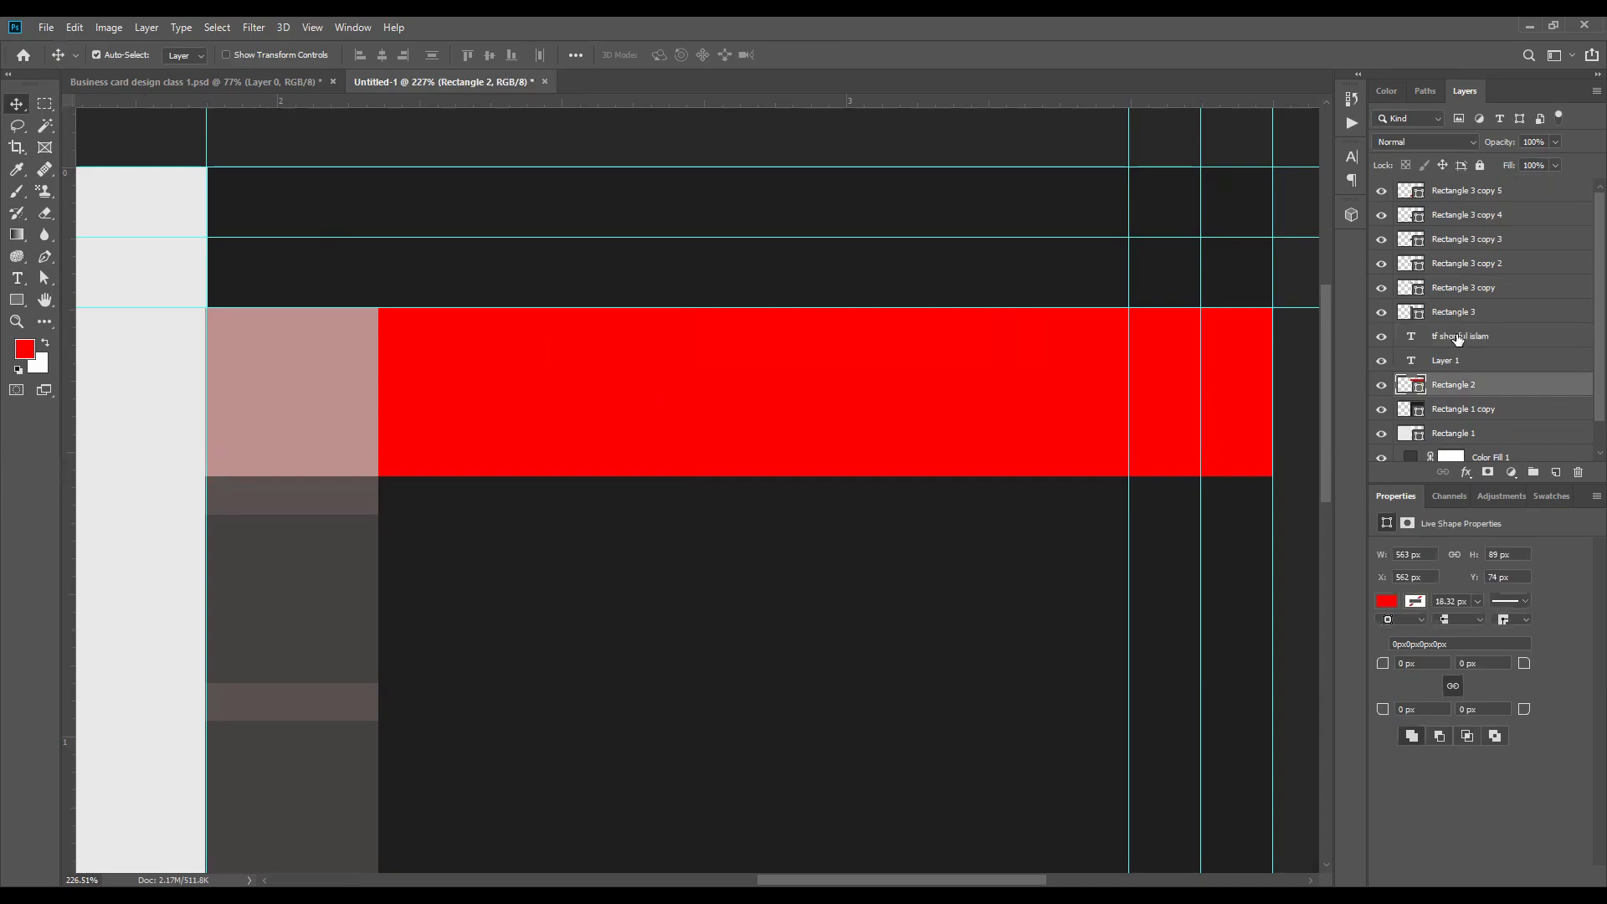
pyautogui.click(1457, 337)
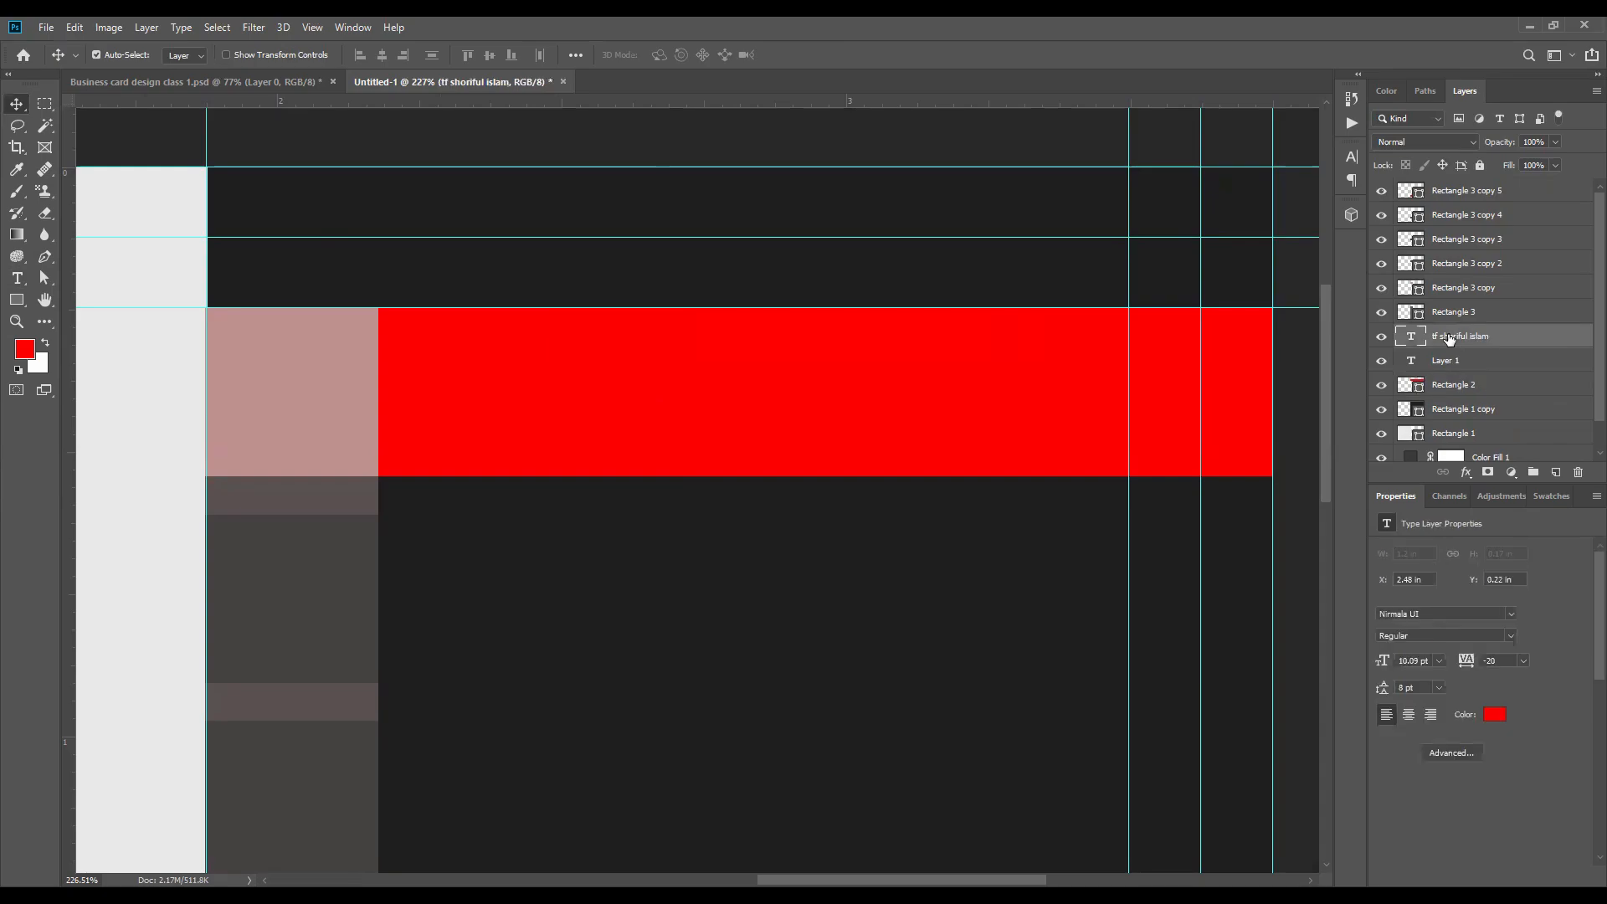
pyautogui.click(1350, 155)
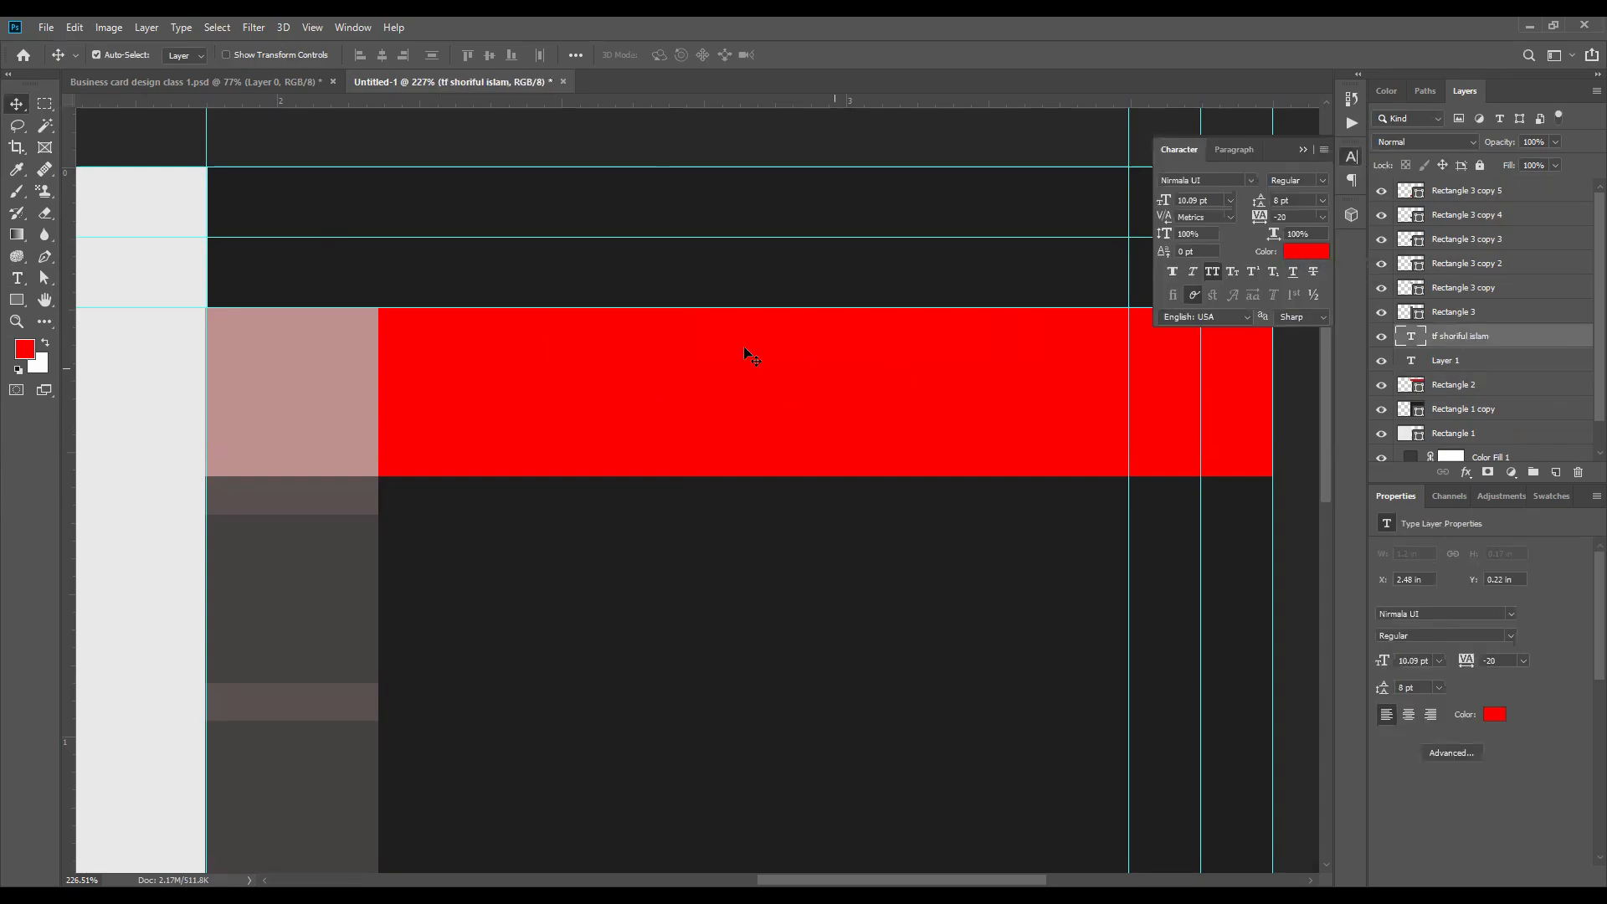
pyautogui.click(1303, 150)
pyautogui.click(1457, 384)
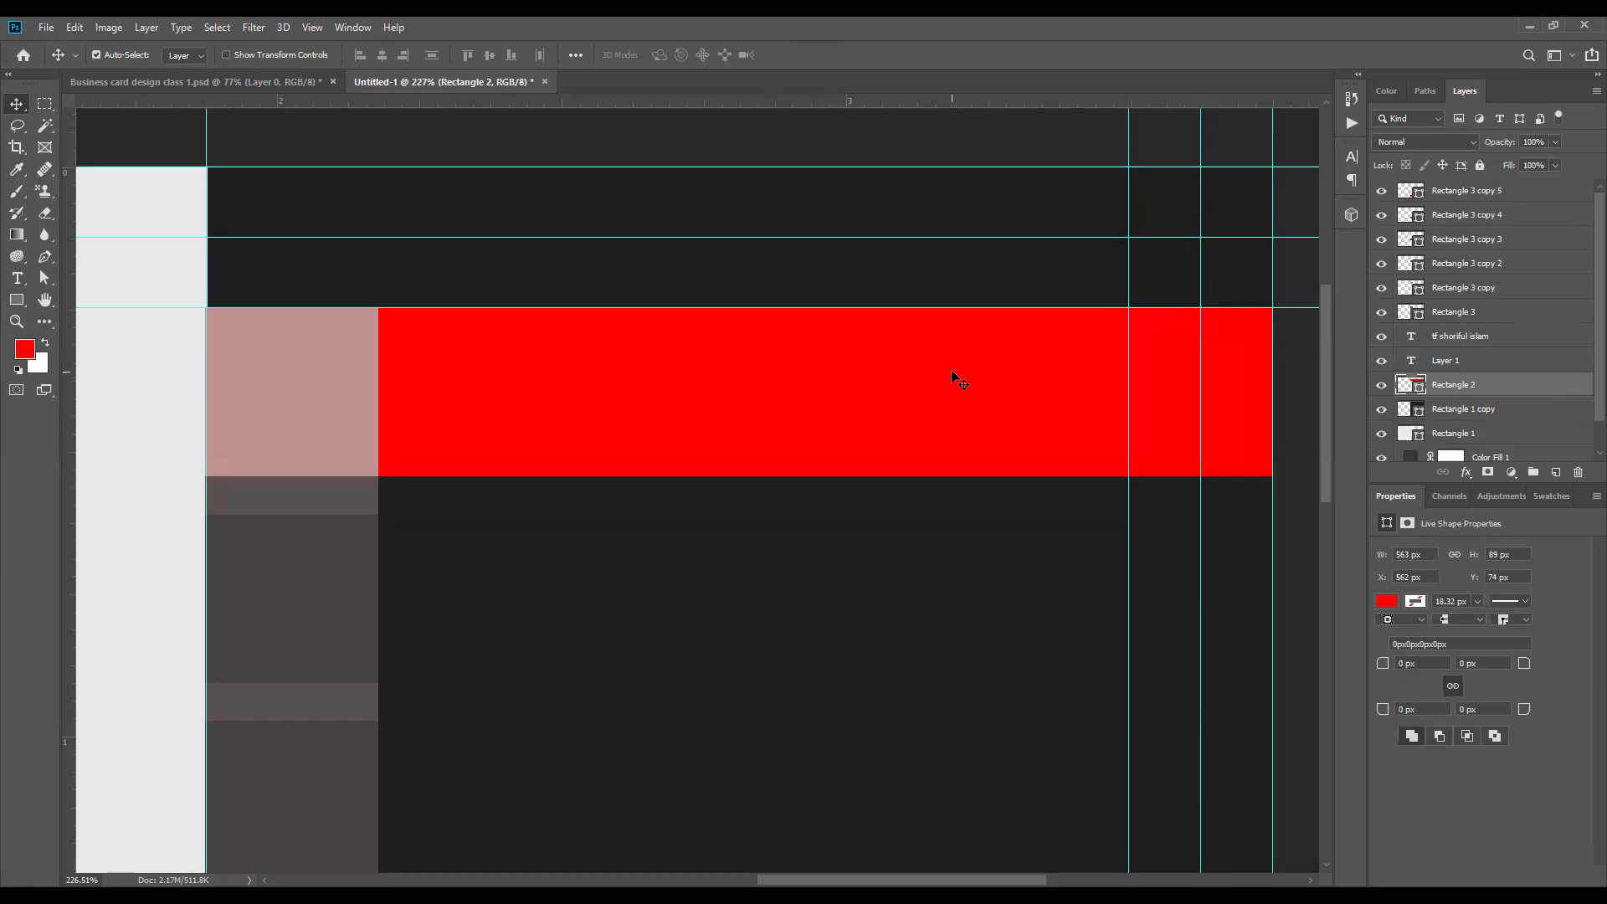
# Step: Recolor the cardholder's name text layer to white #ffffff
pyautogui.click(1530, 335)
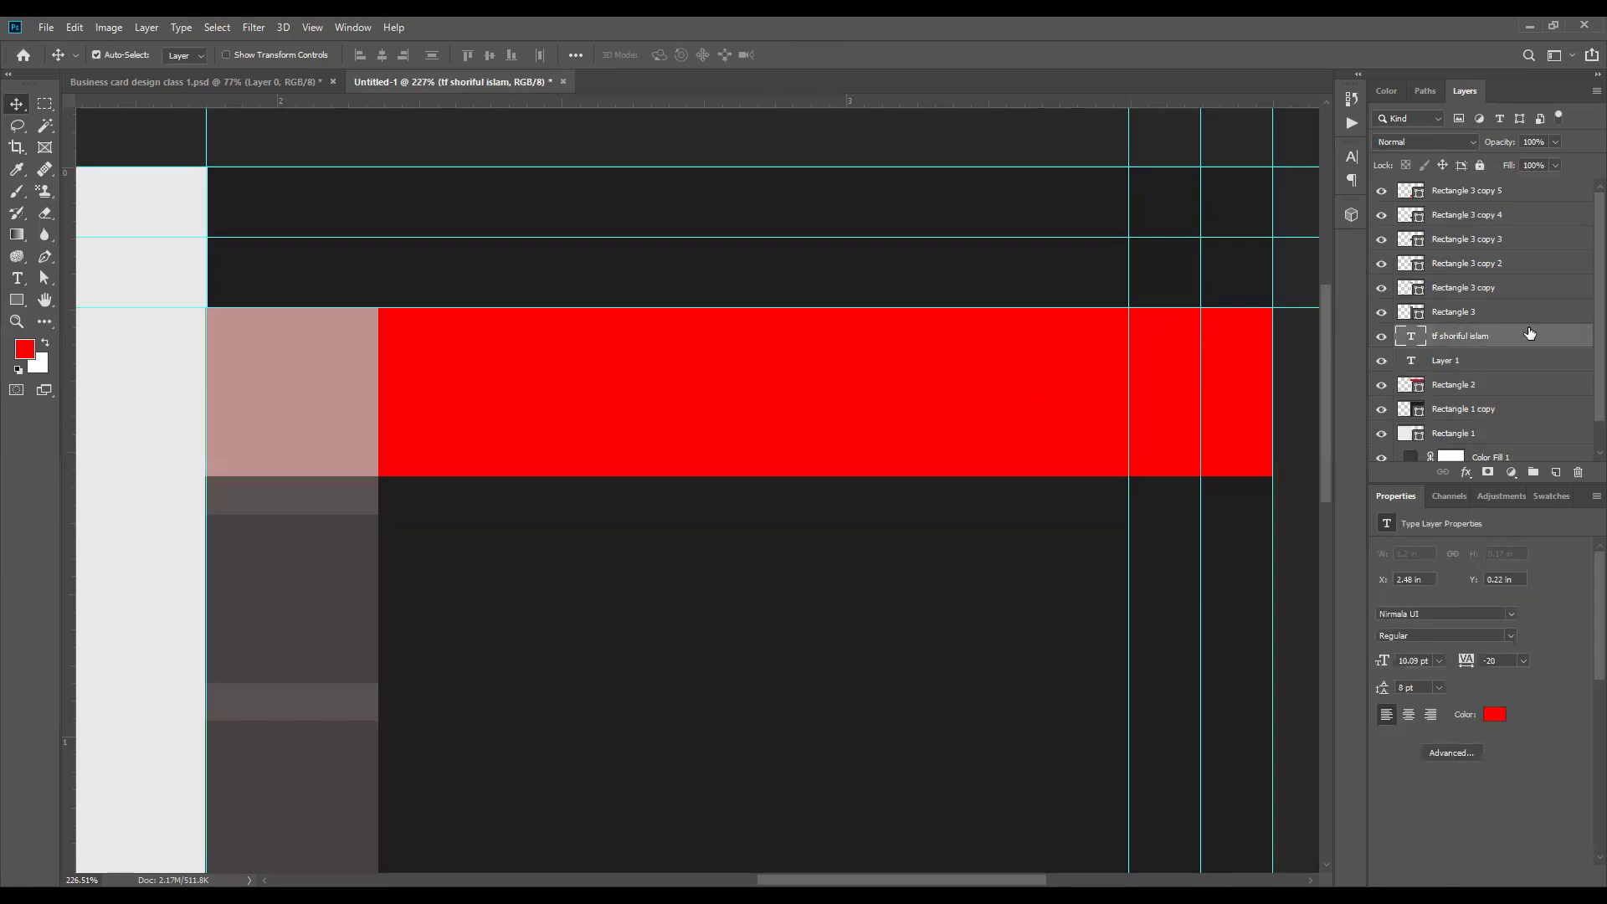
pyautogui.click(1349, 157)
pyautogui.click(1349, 157)
pyautogui.click(354, 22)
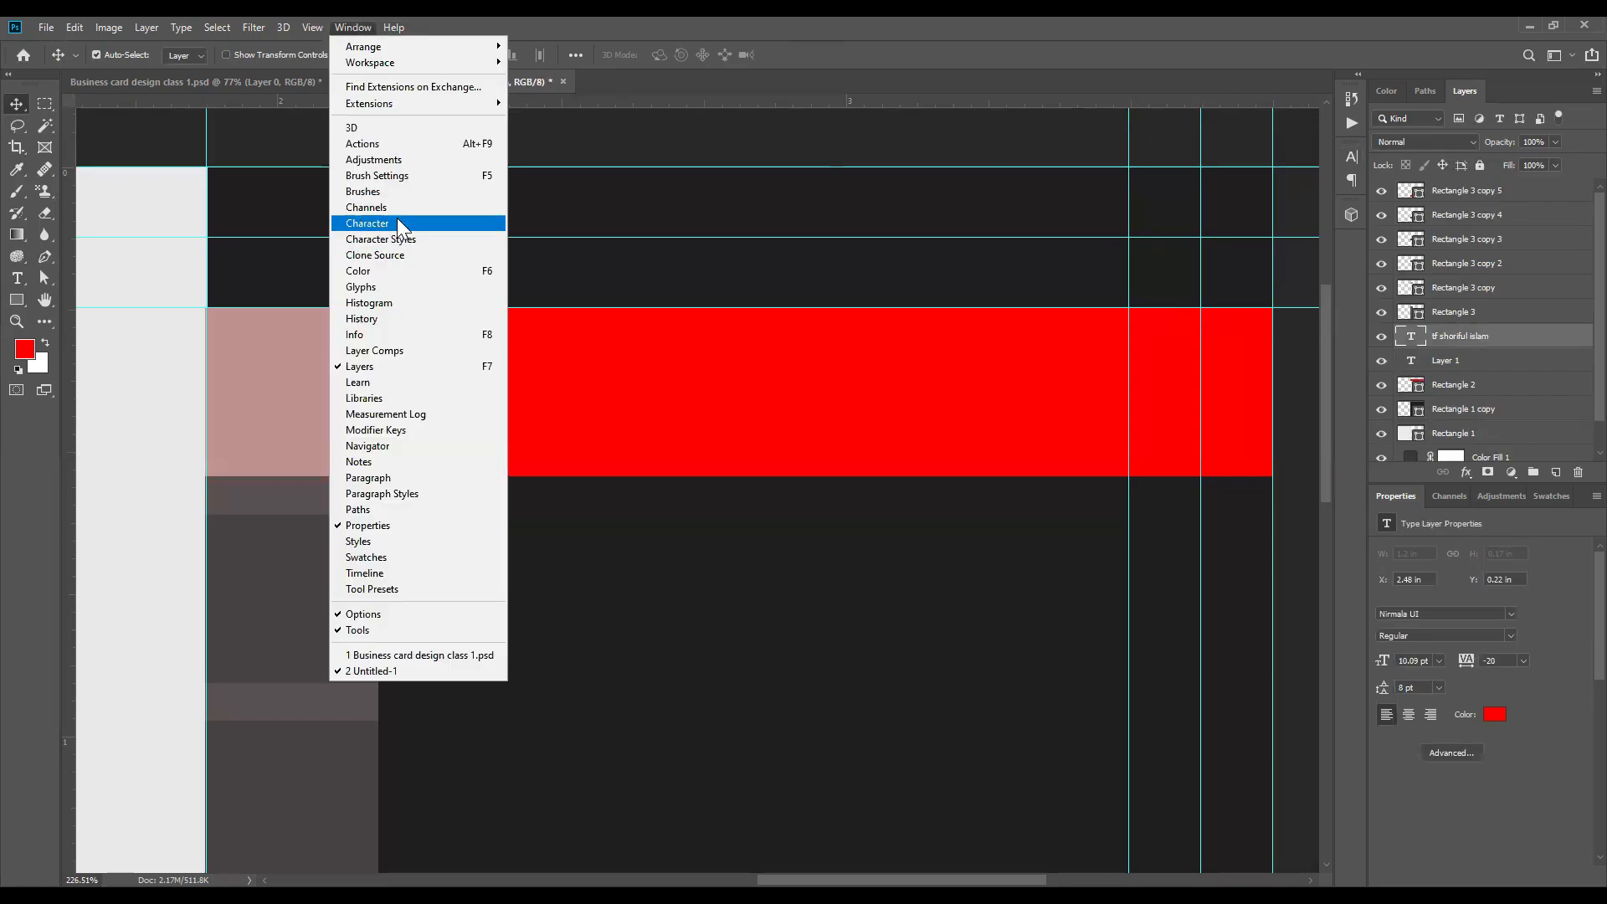
pyautogui.click(914, 47)
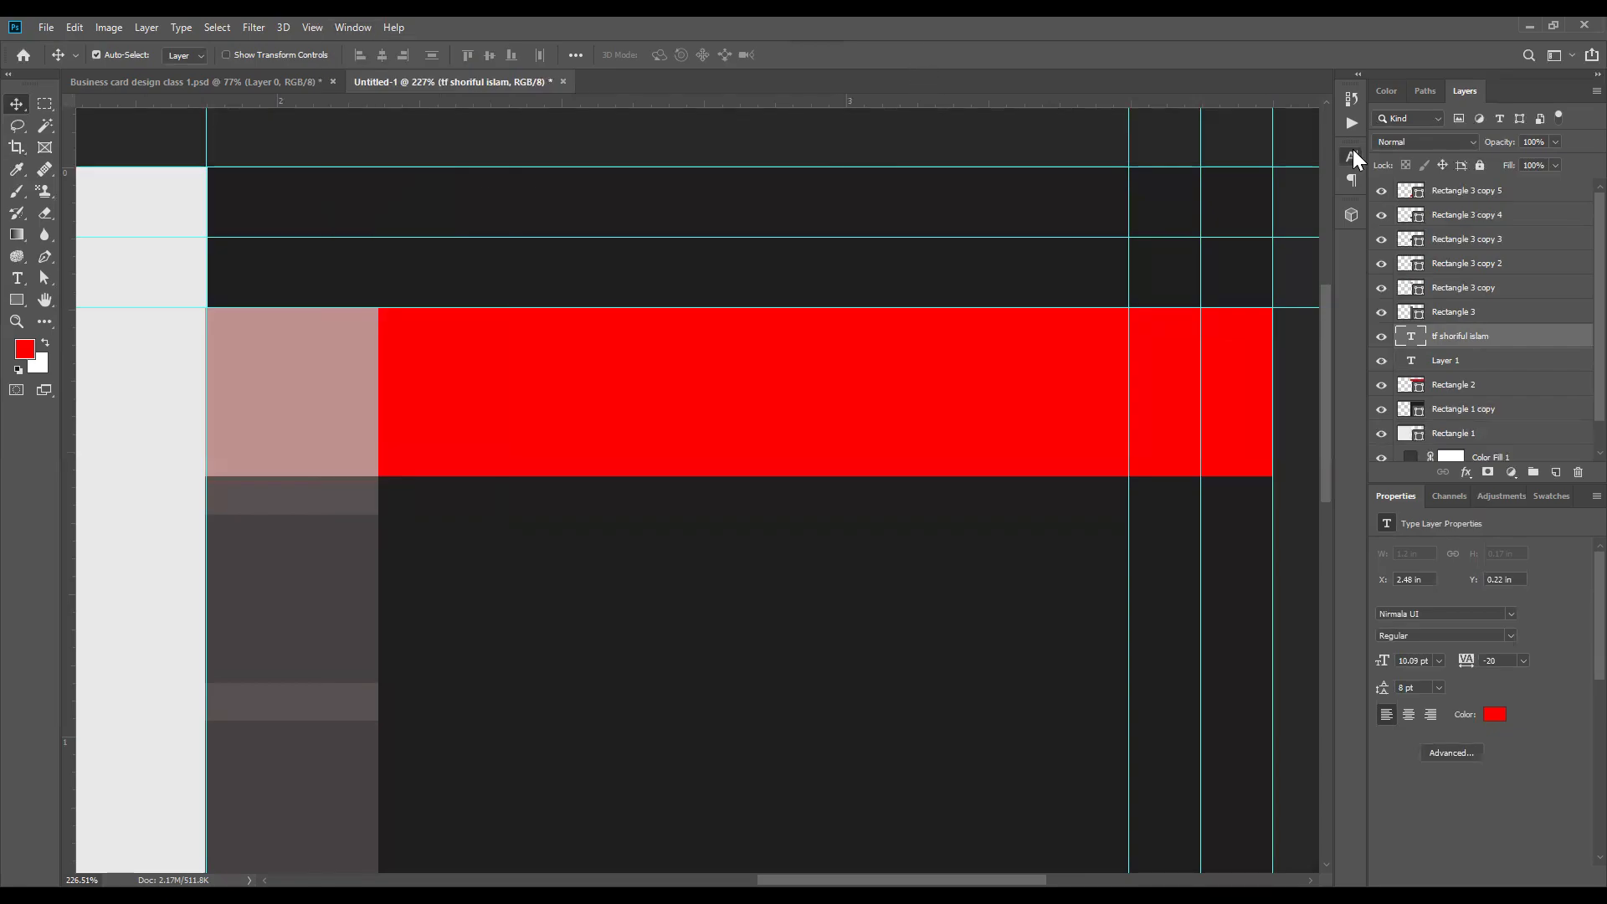
pyautogui.click(1352, 151)
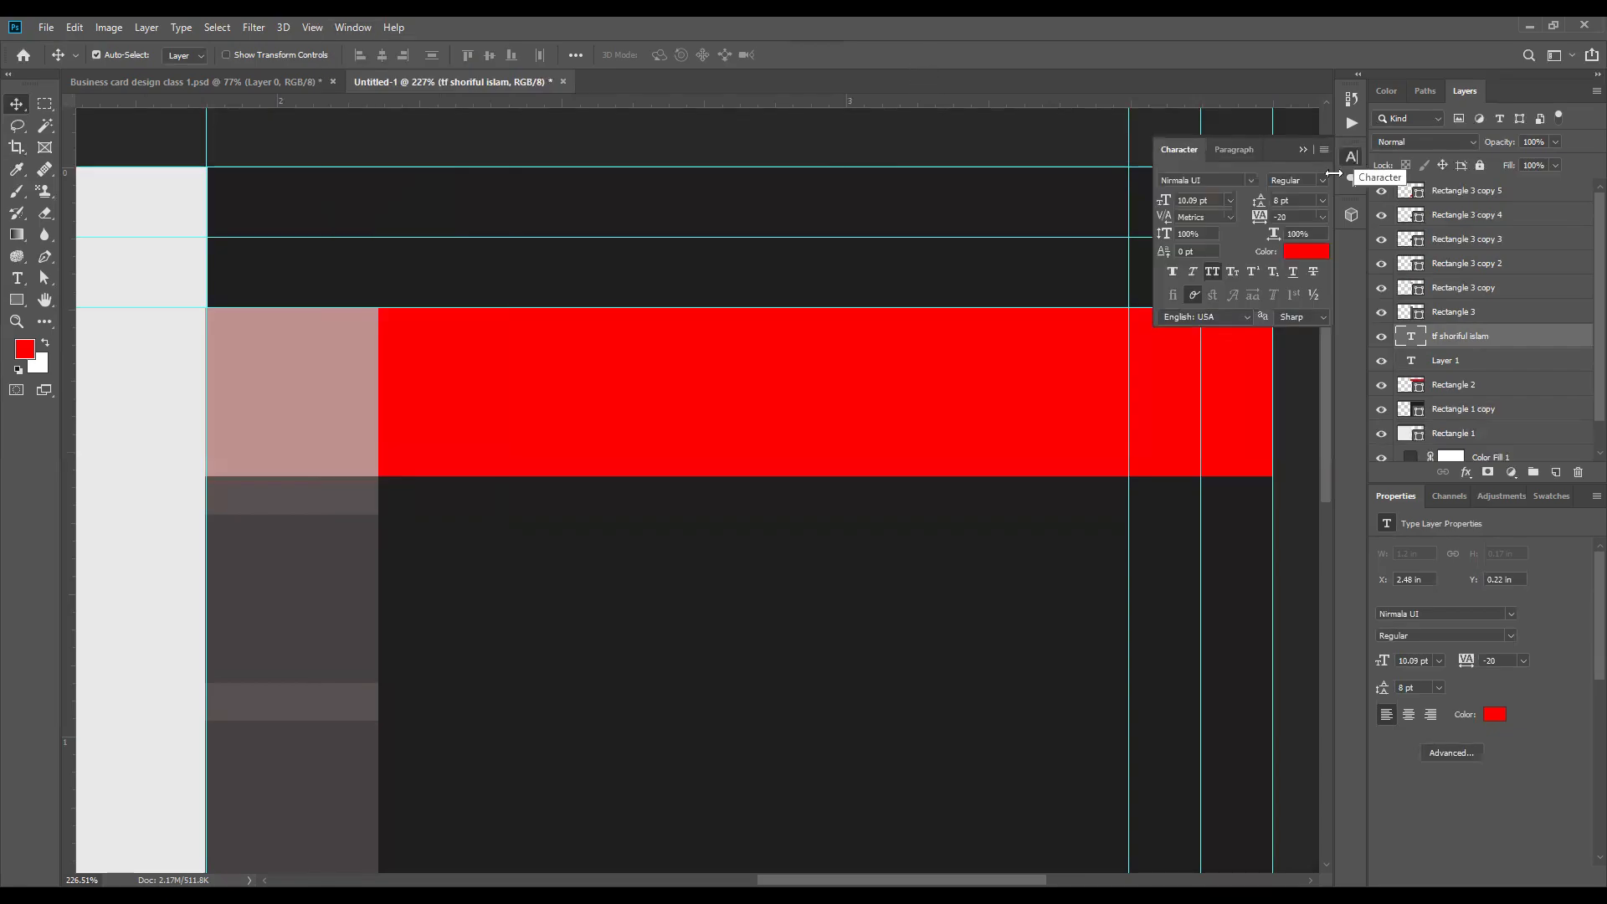
pyautogui.click(1305, 251)
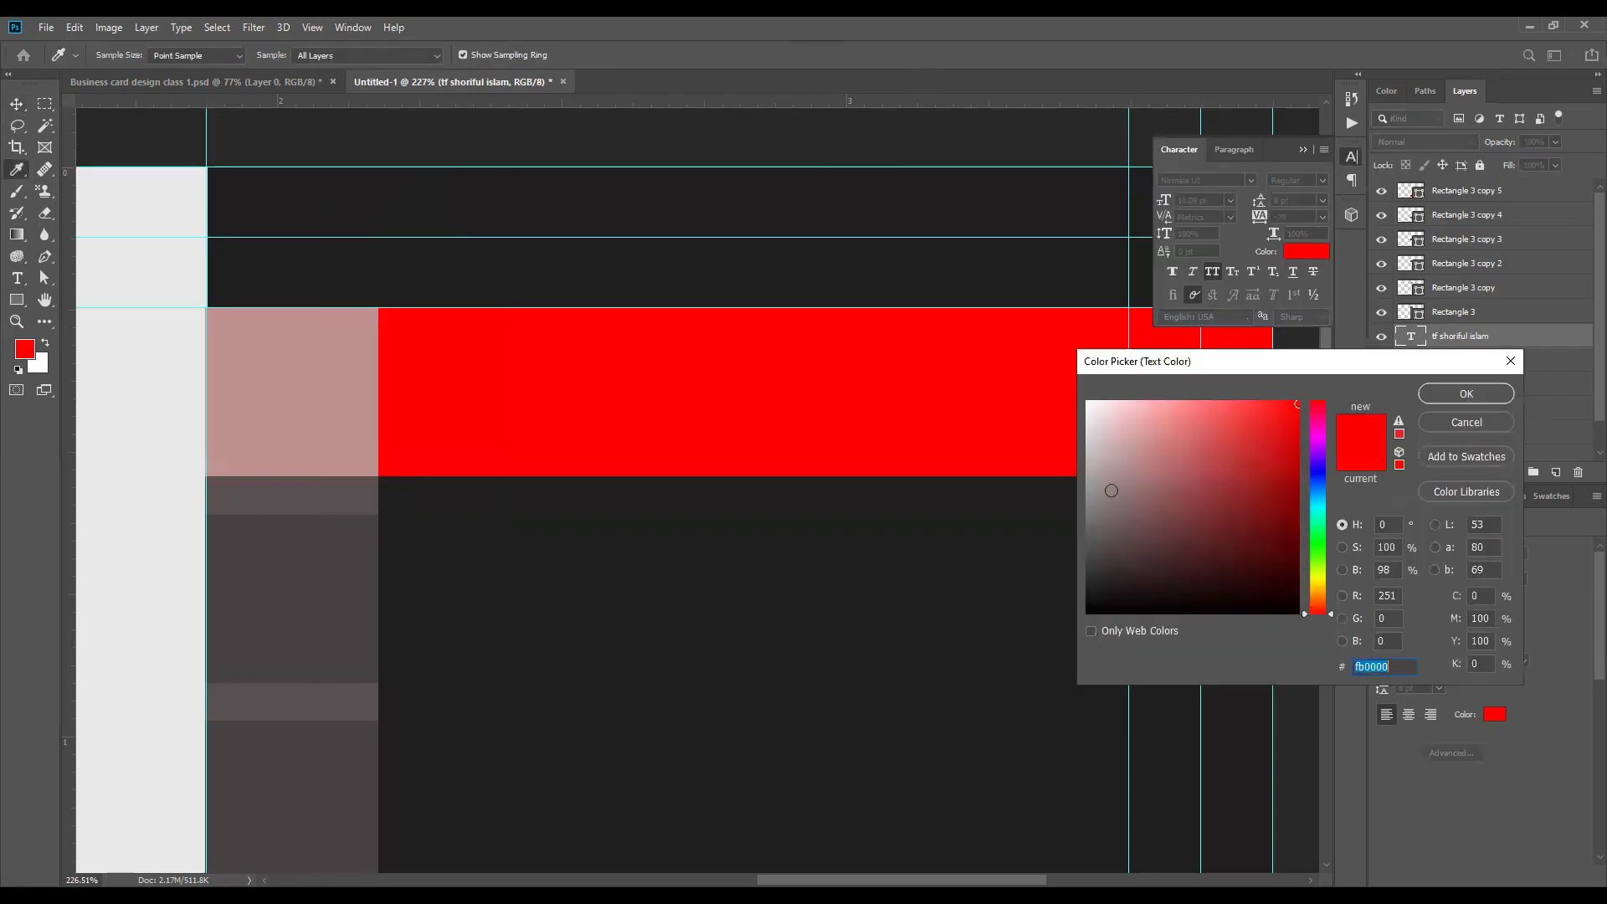
pyautogui.click(1087, 403)
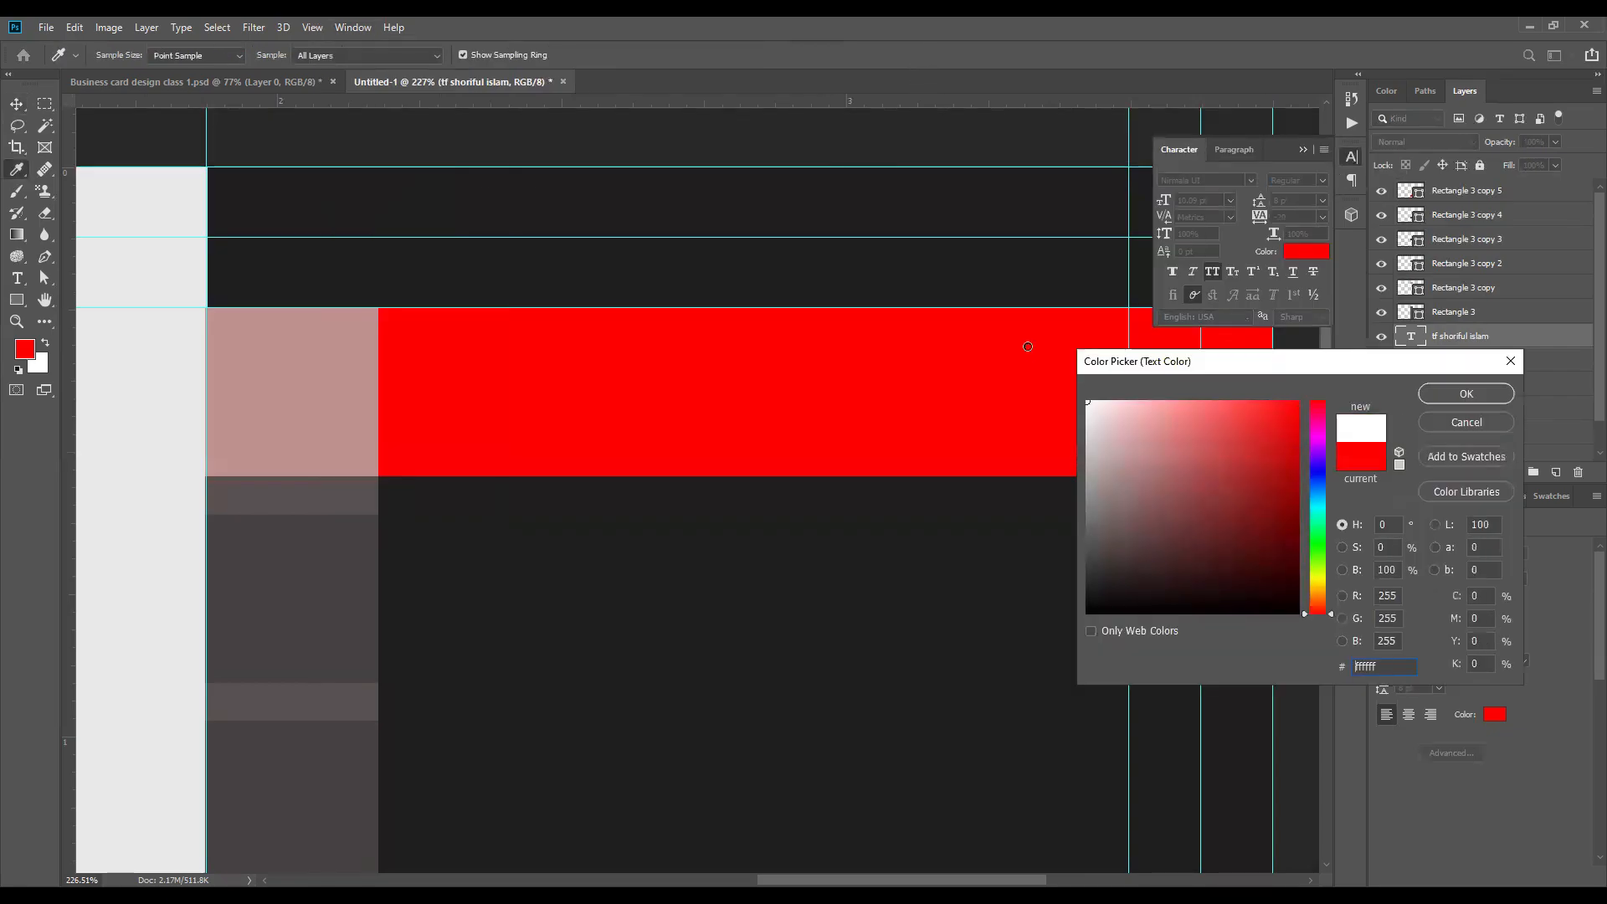
pyautogui.click(1461, 394)
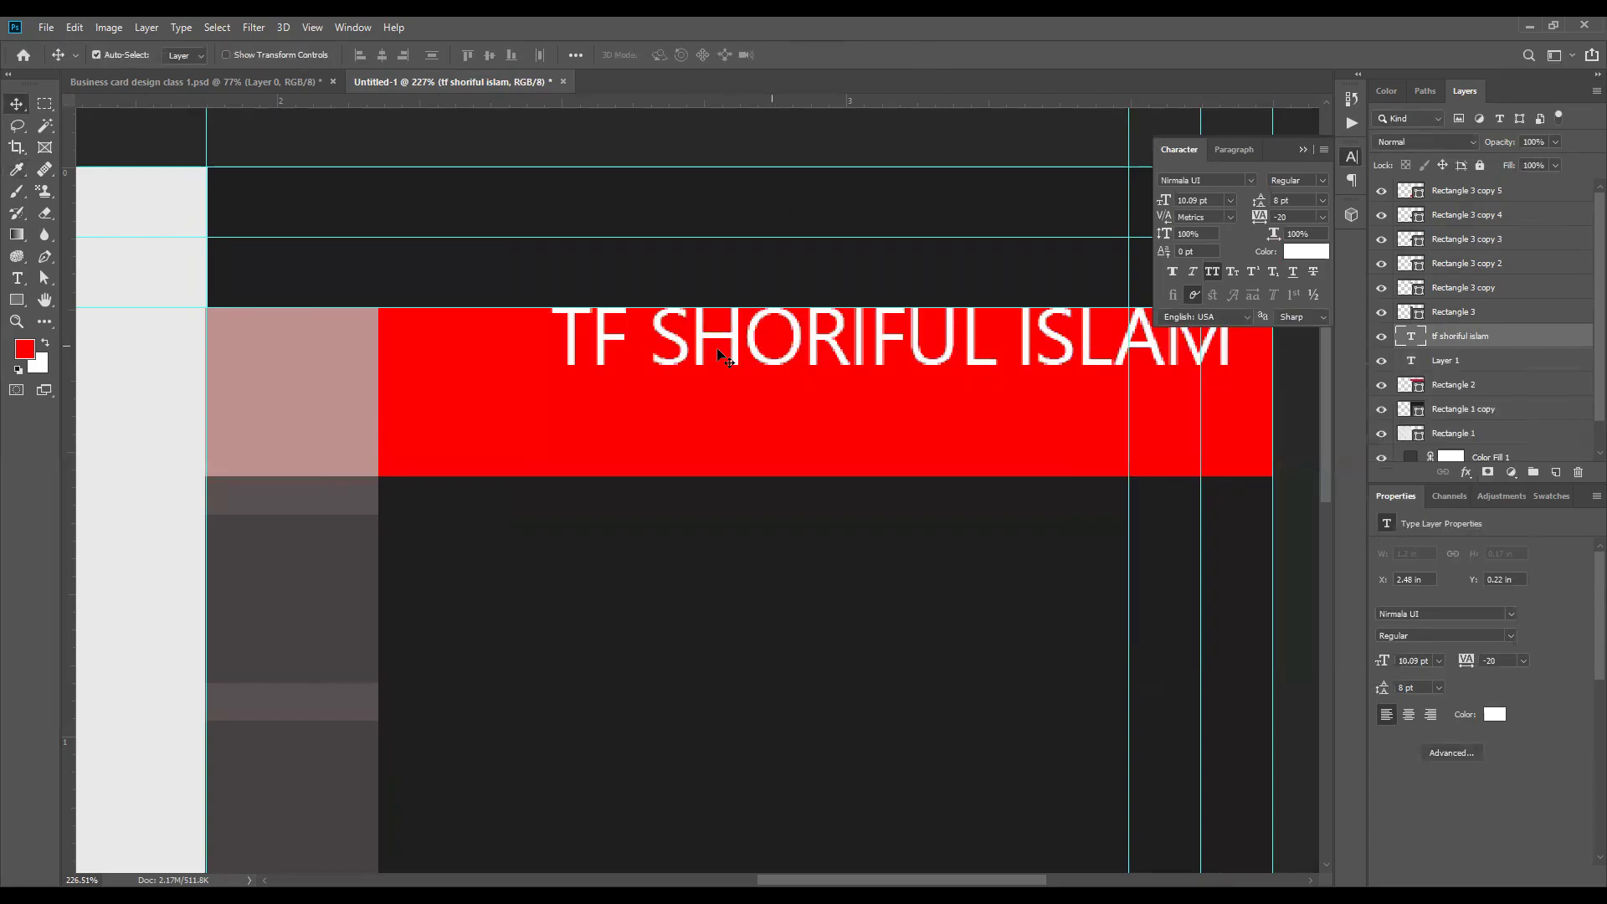
# Step: Set the font of the name text to Anton Regular
pyautogui.click(1230, 176)
pyautogui.write('Anton')
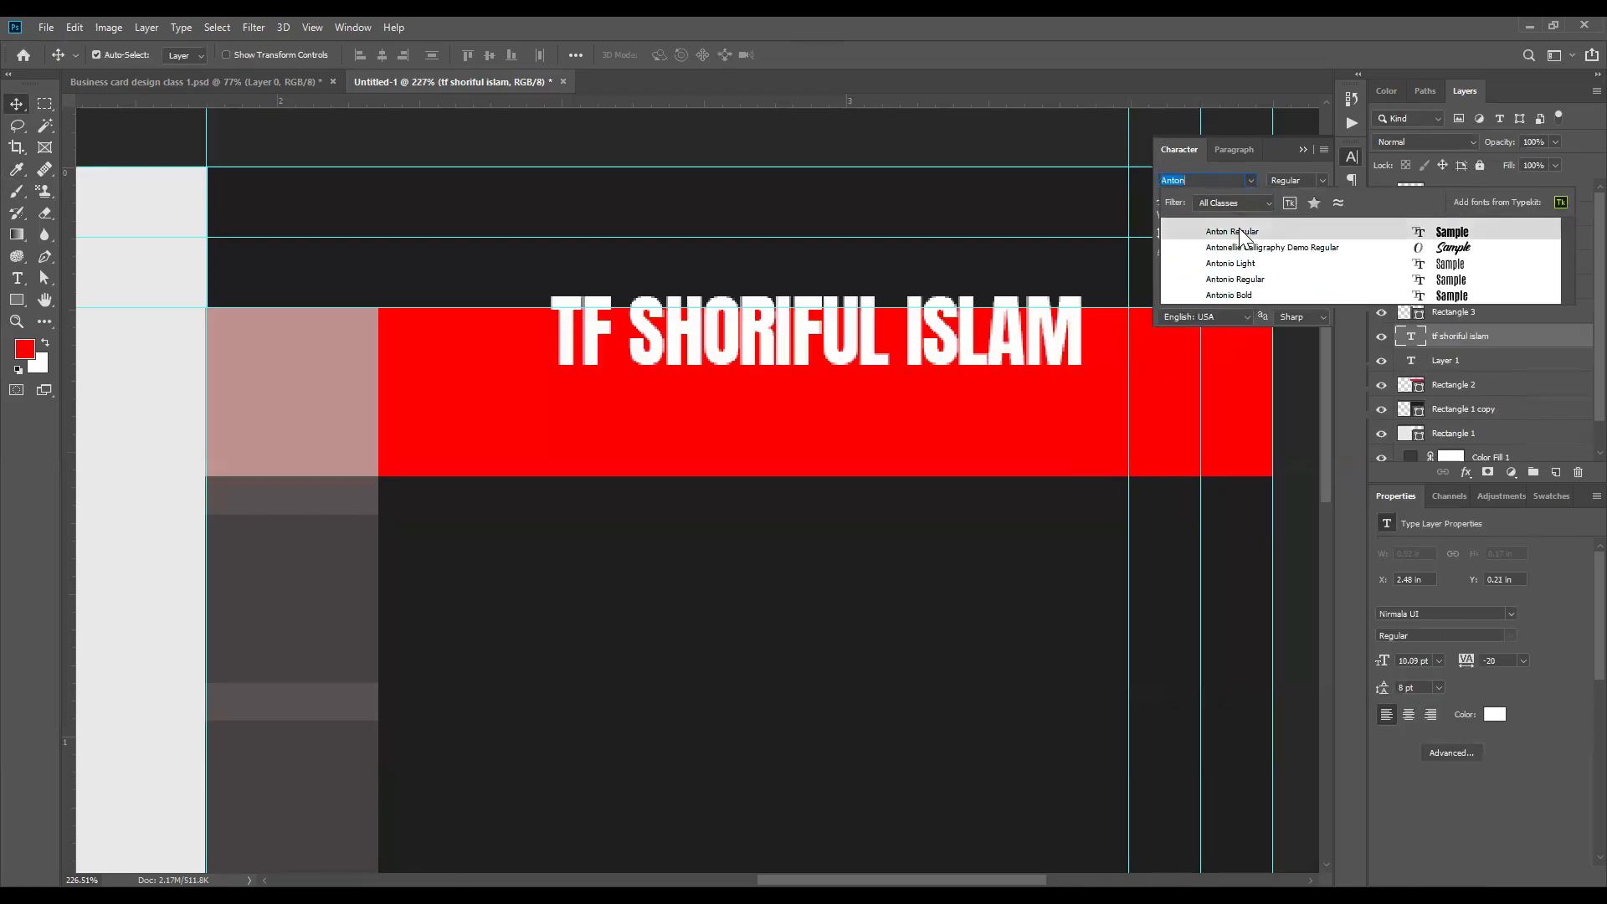
pyautogui.click(1242, 235)
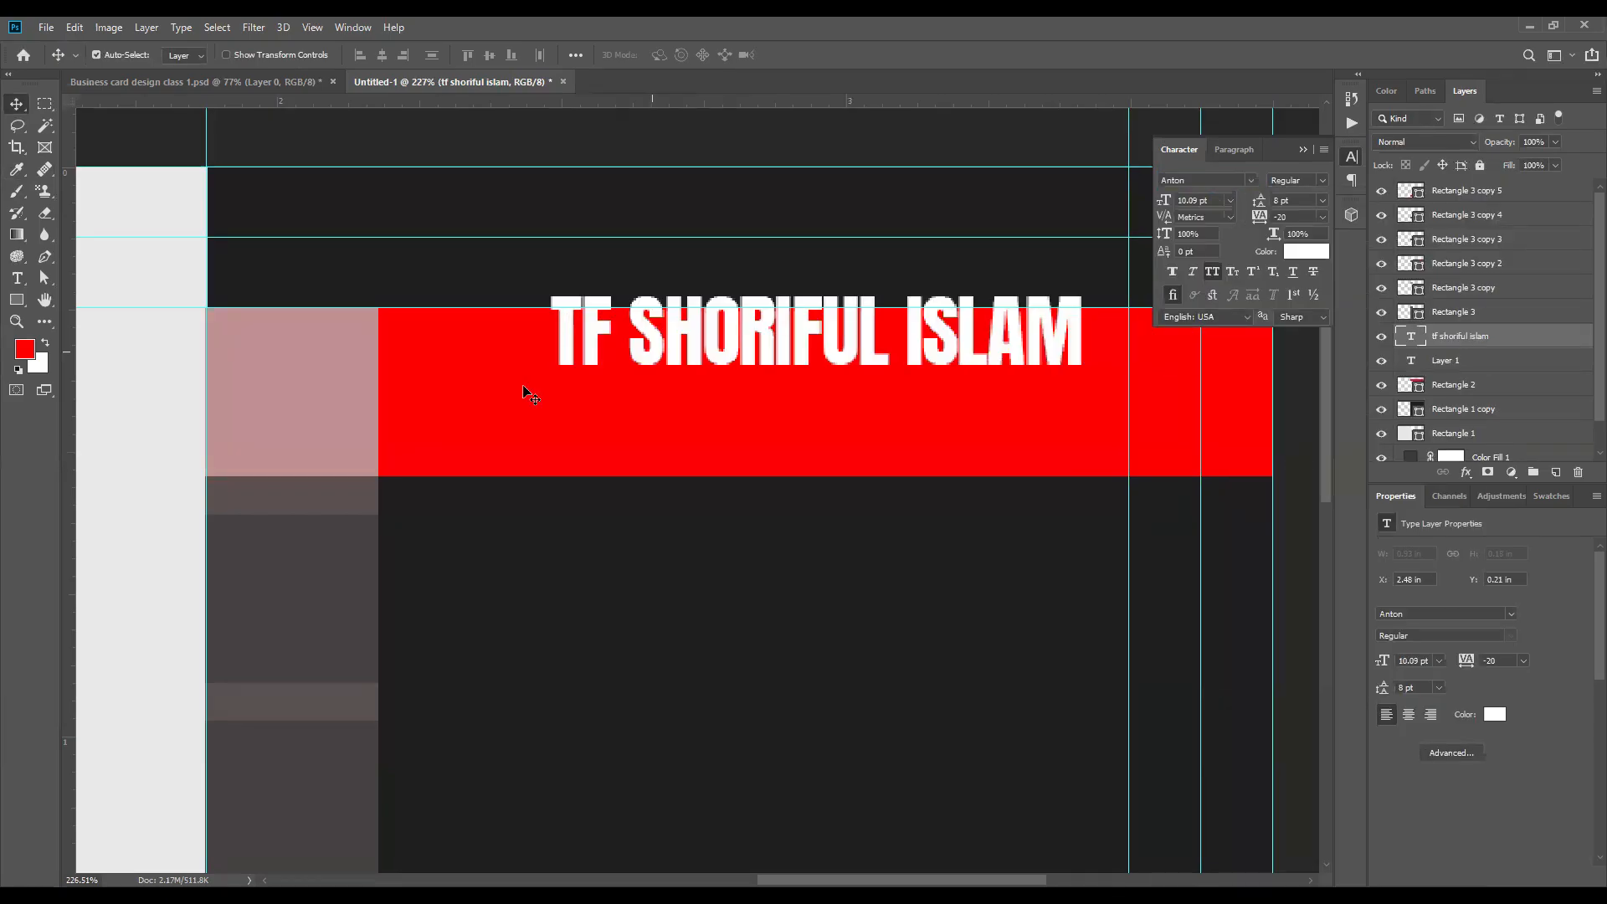
# Step: Move the name fully inside the red band near its inner end and scale it proportionally to about 116%
pyautogui.moveTo(653, 352); pyautogui.dragTo(523, 386)
pyautogui.hotkey('ctrl', 't')
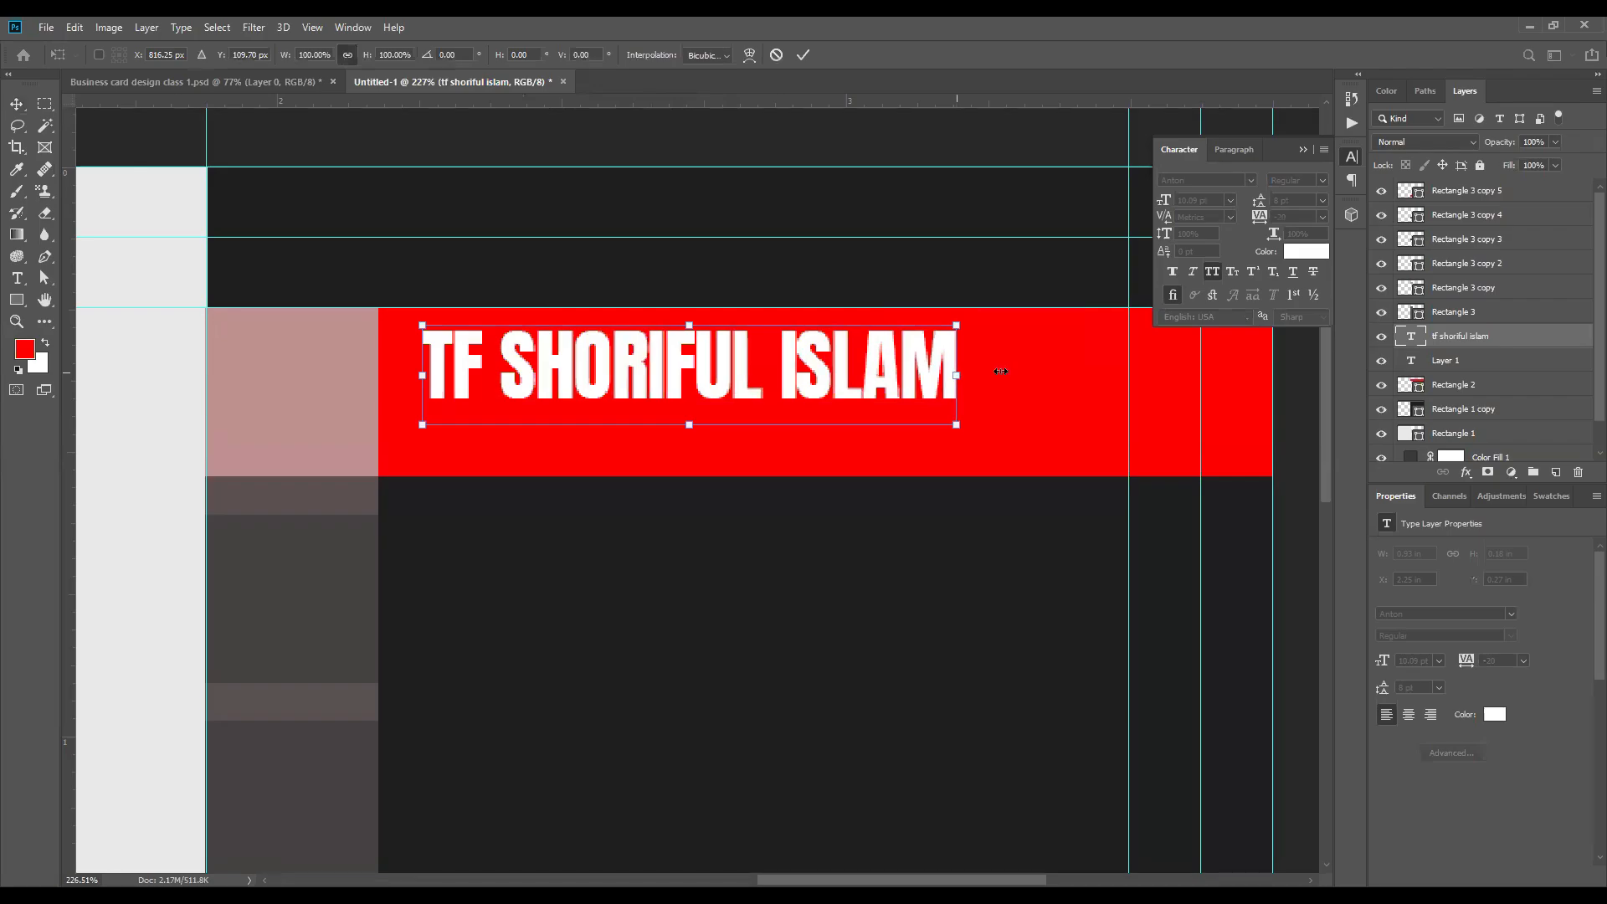
pyautogui.moveTo(1043, 369); pyautogui.dragTo(1038, 375)
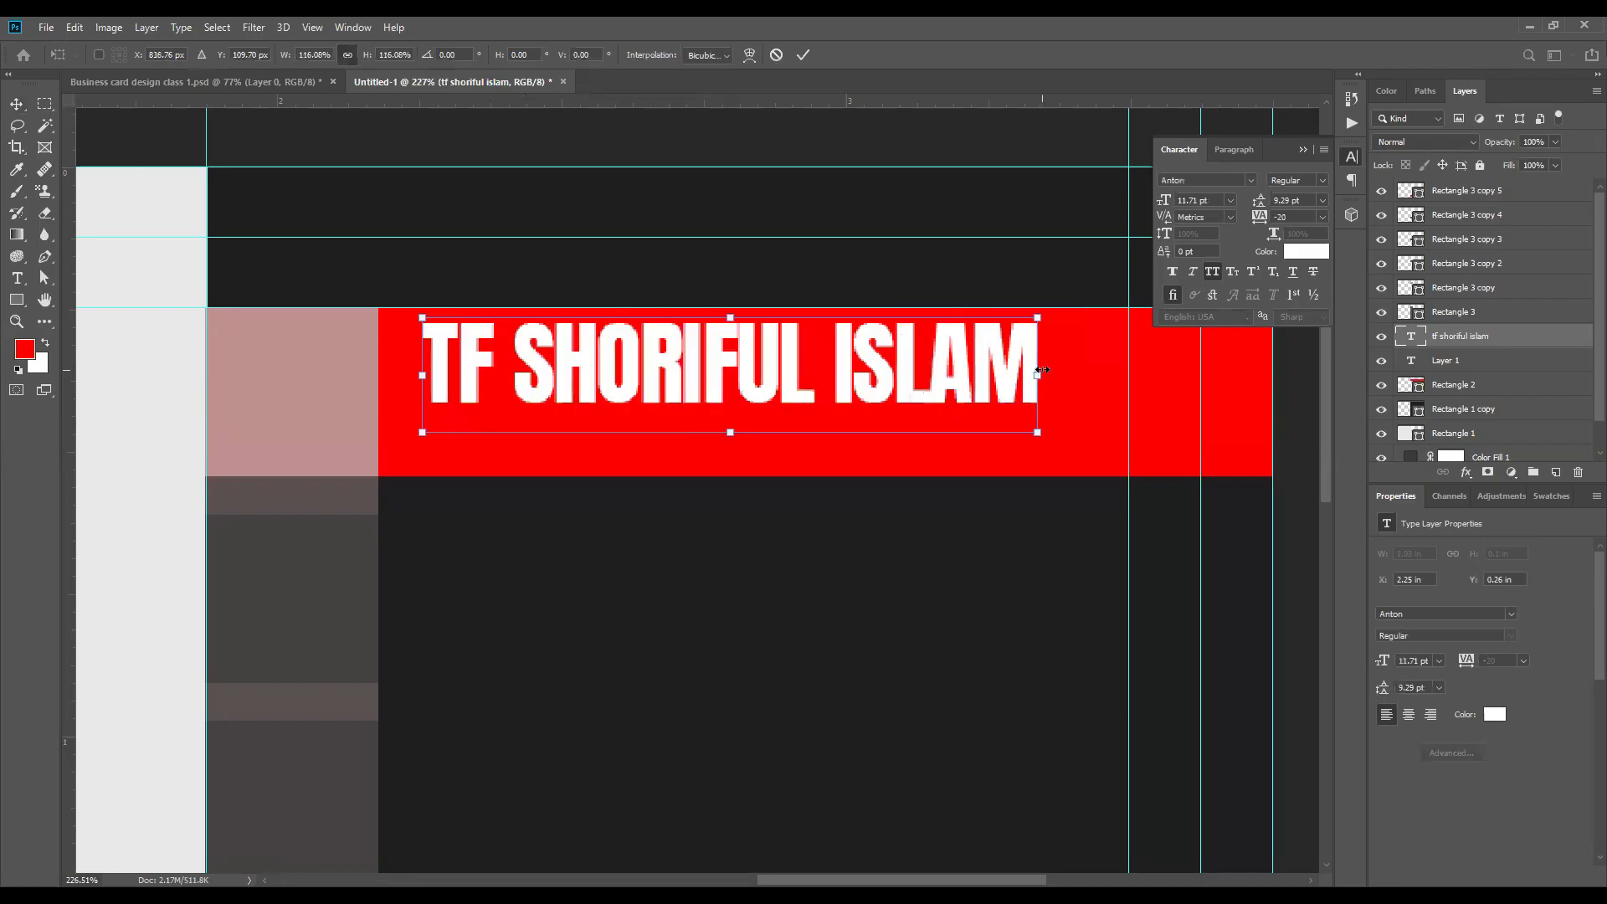
pyautogui.click(807, 56)
# Step: Set the font of the name text to Arial Black
pyautogui.scroll(-3, 693, 435)
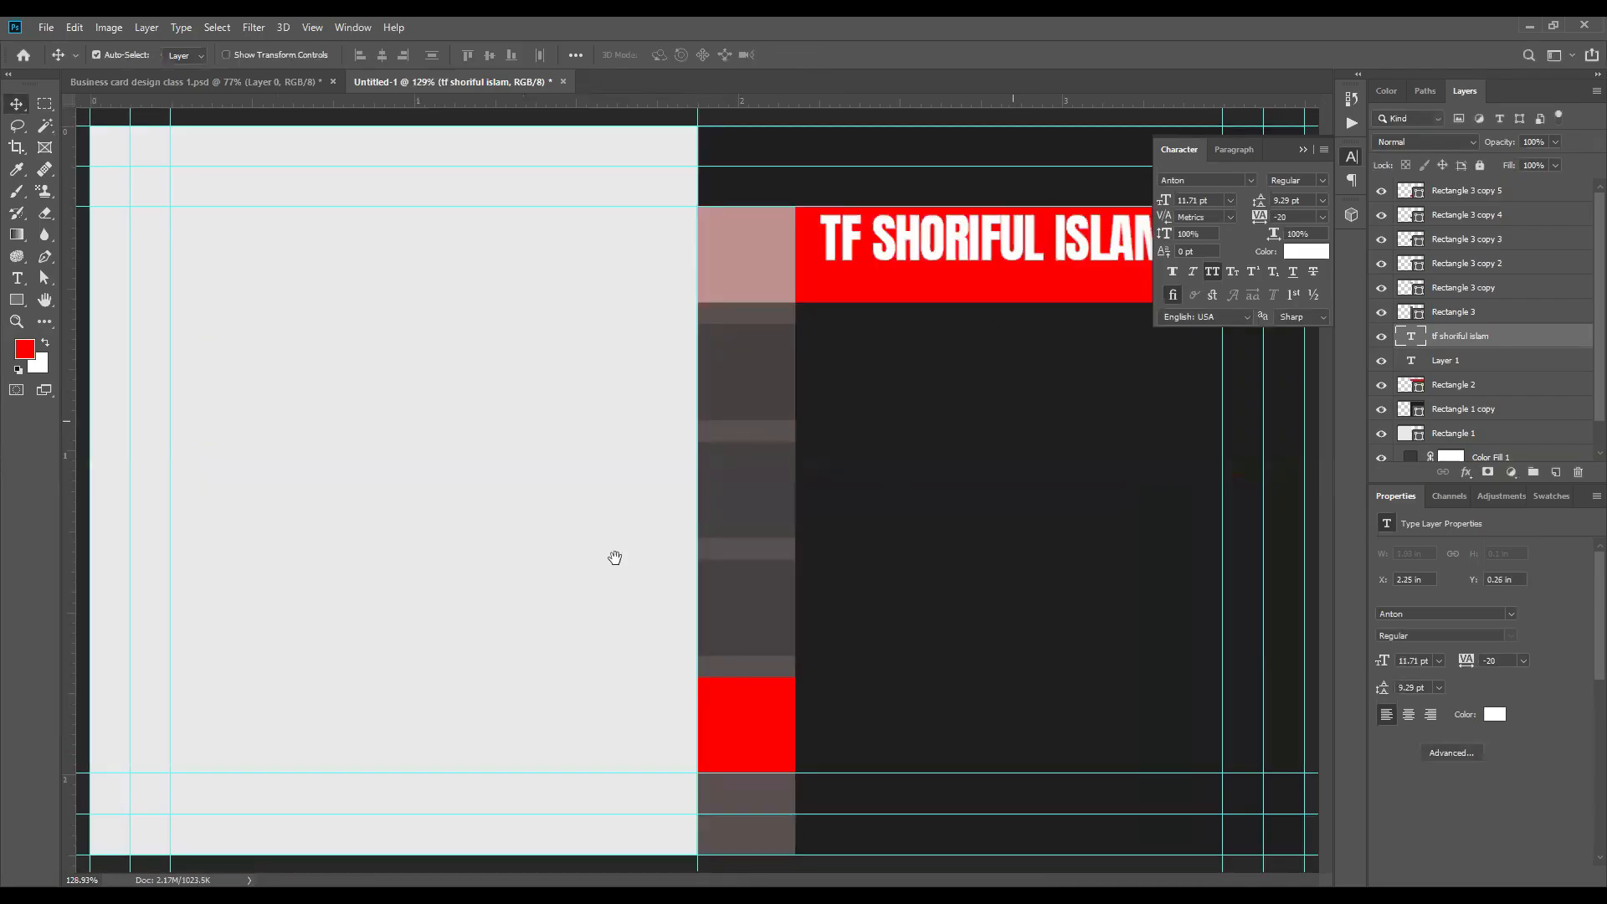
pyautogui.scroll(1, 785, 435)
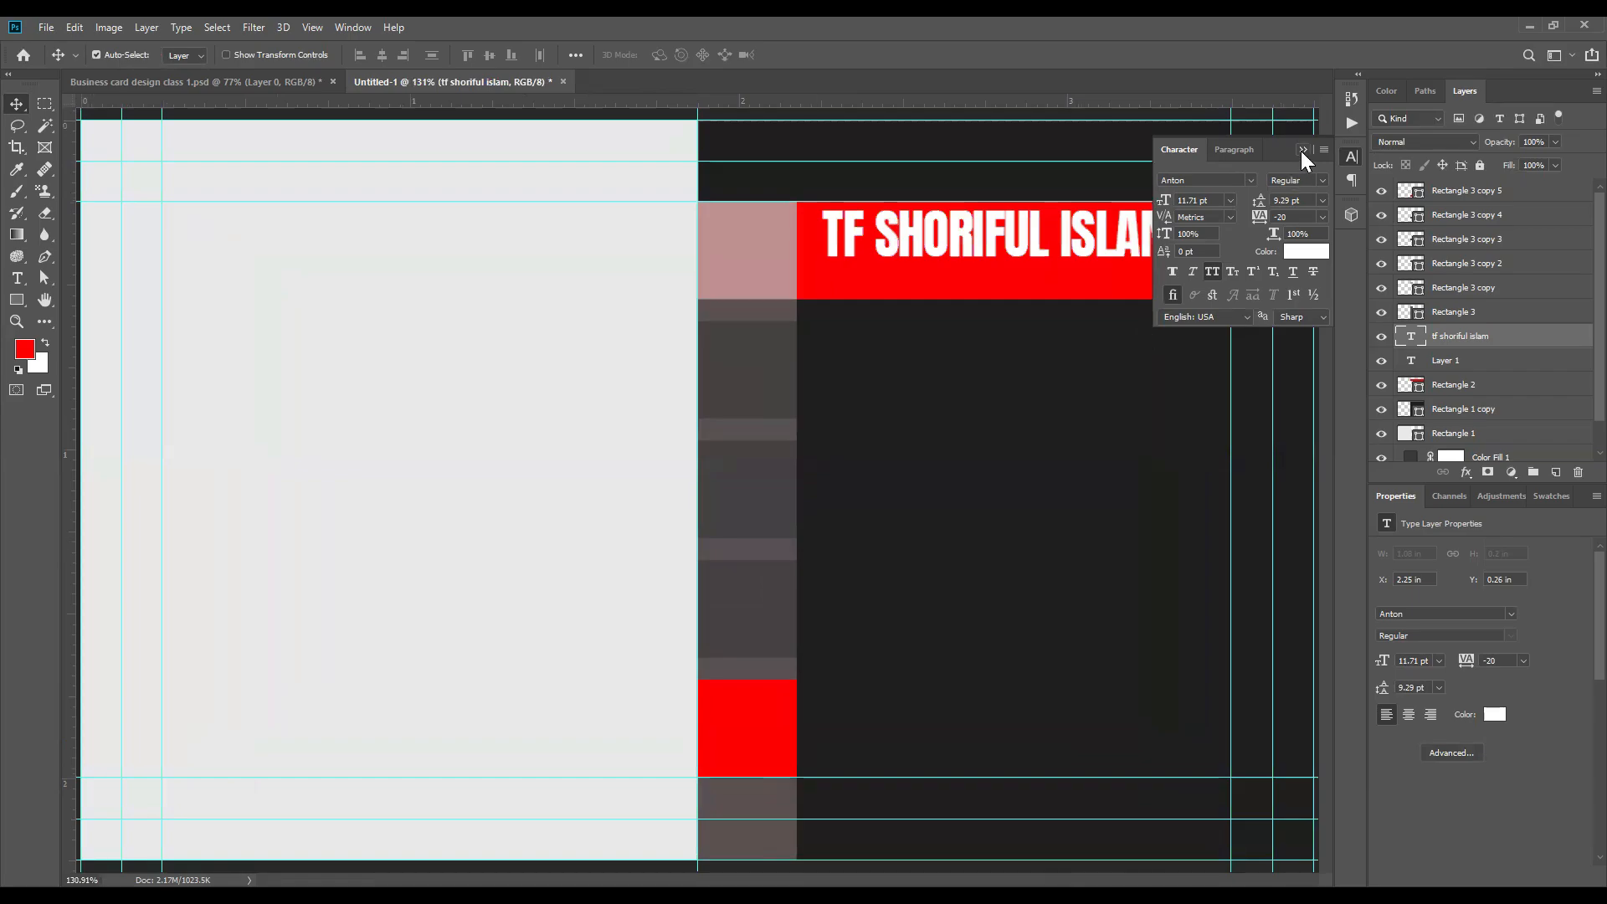
pyautogui.click(1216, 182)
pyautogui.write('Arial')
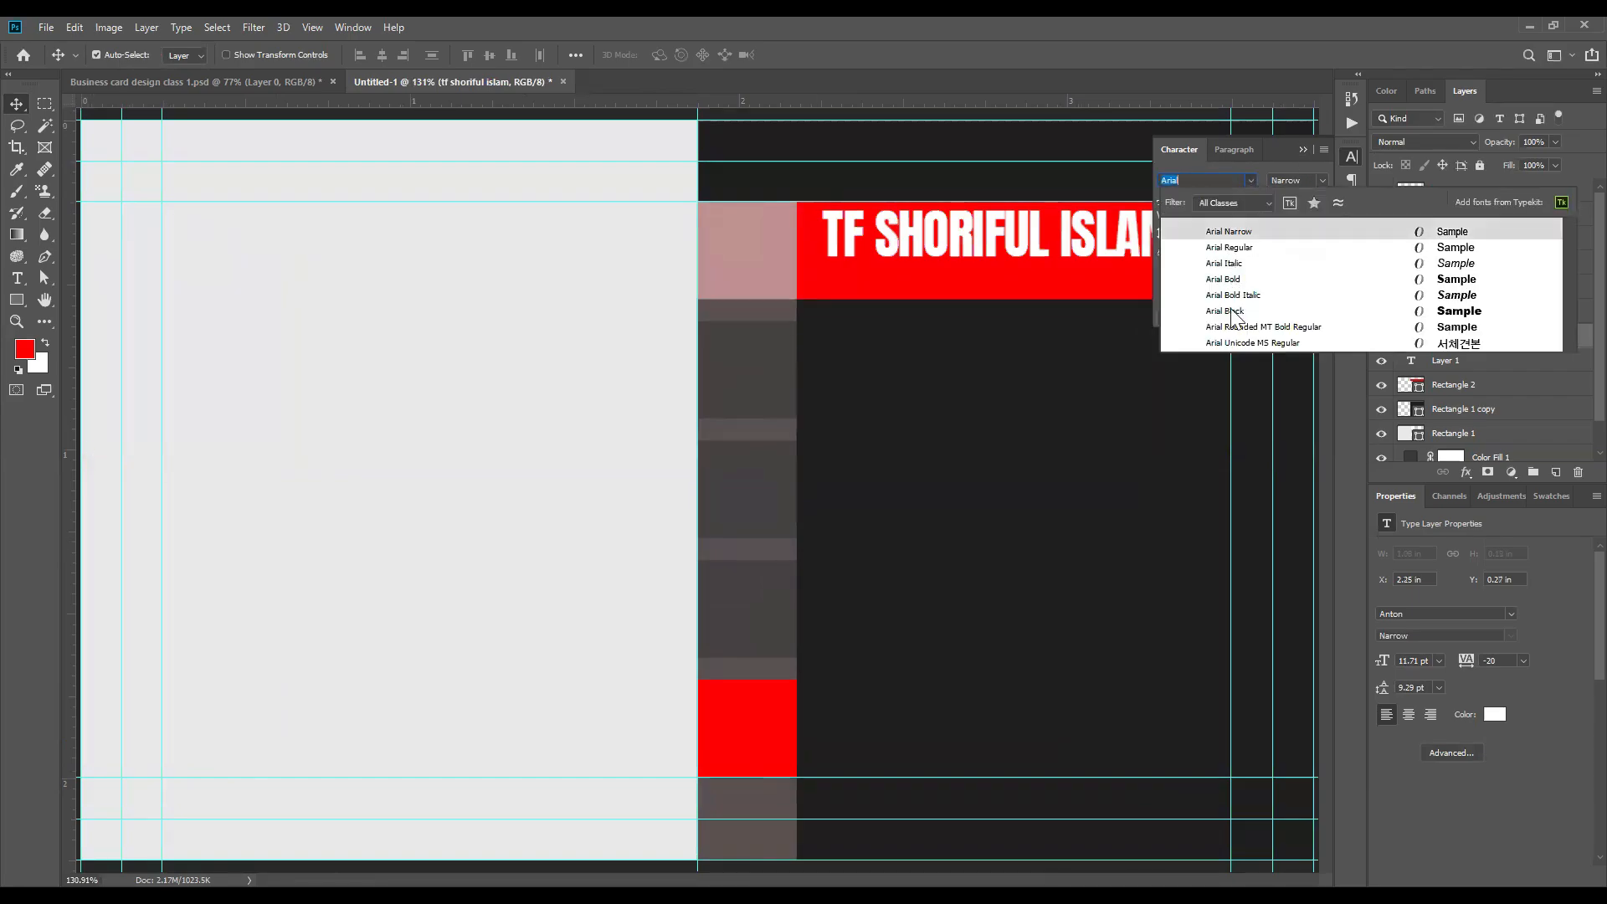
pyautogui.click(1230, 313)
# Step: Scale the name down proportionally to about 68%, about 7.99 pt, so it ends just before the innermost right-hand guide
pyautogui.scroll(3, 657, 376)
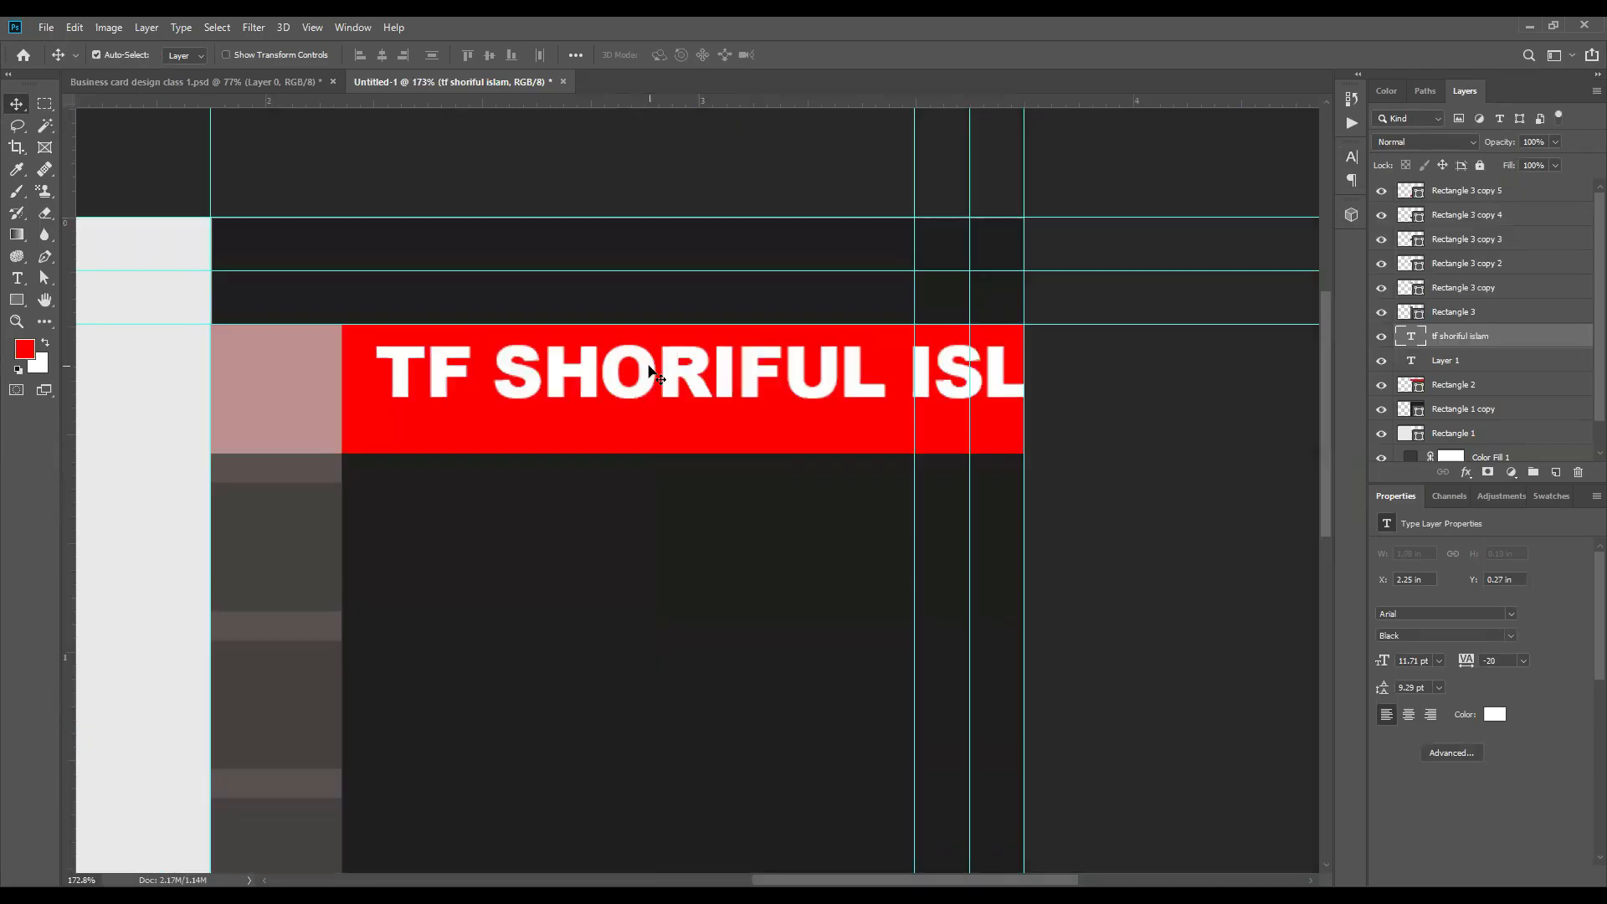
pyautogui.hotkey('ctrl', 't')
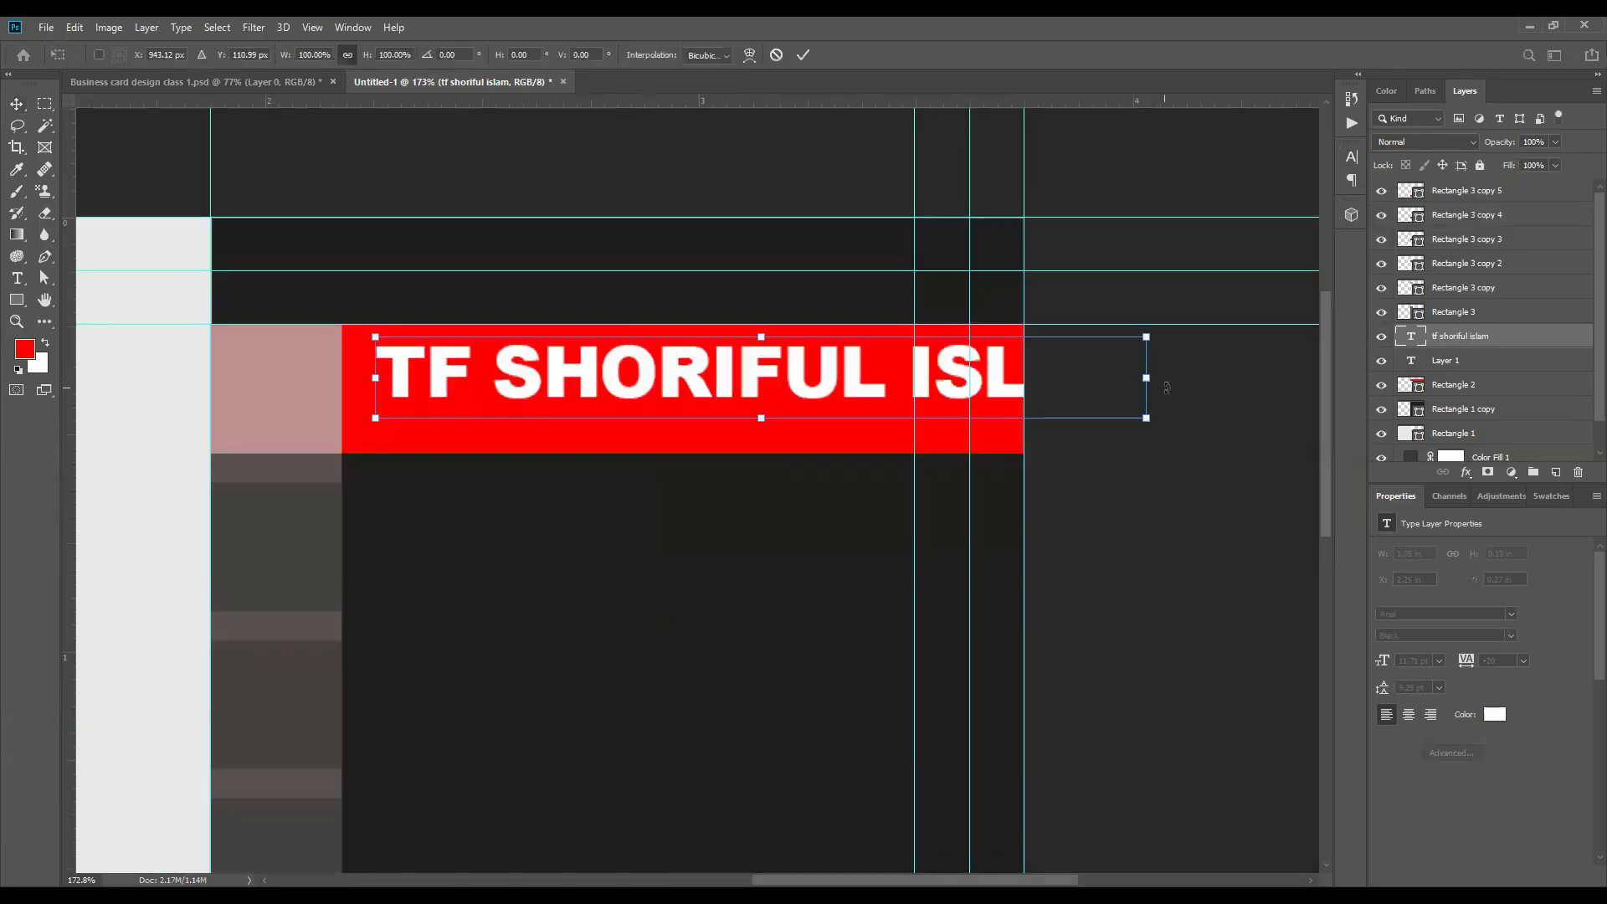
pyautogui.moveTo(1101, 380); pyautogui.dragTo(911, 381)
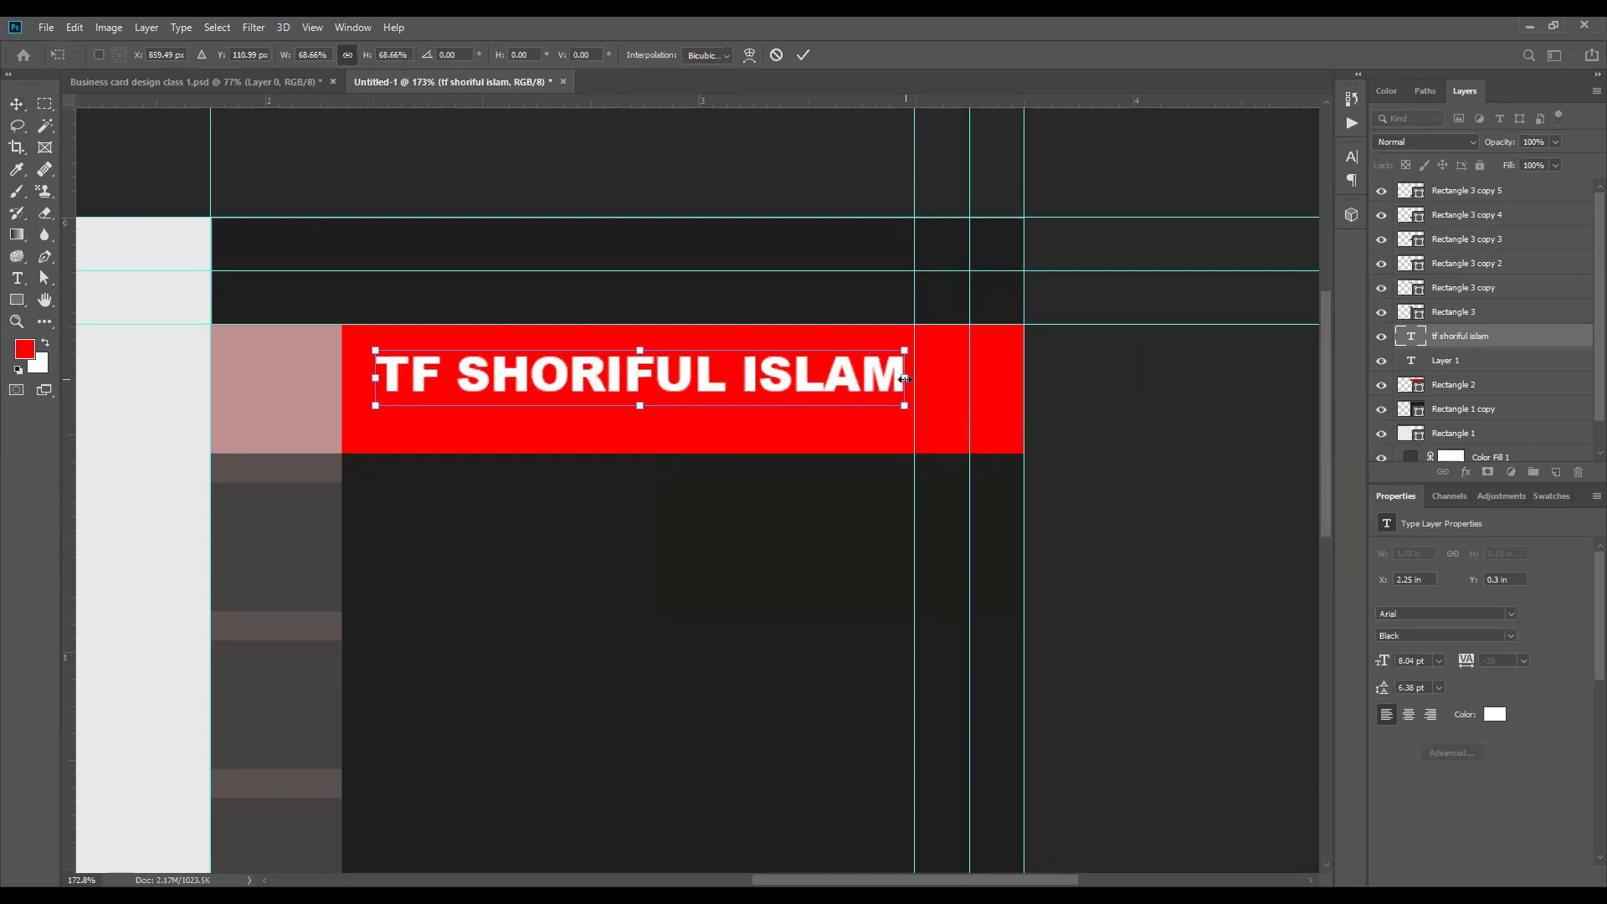
pyautogui.moveTo(905, 383); pyautogui.dragTo(913, 380)
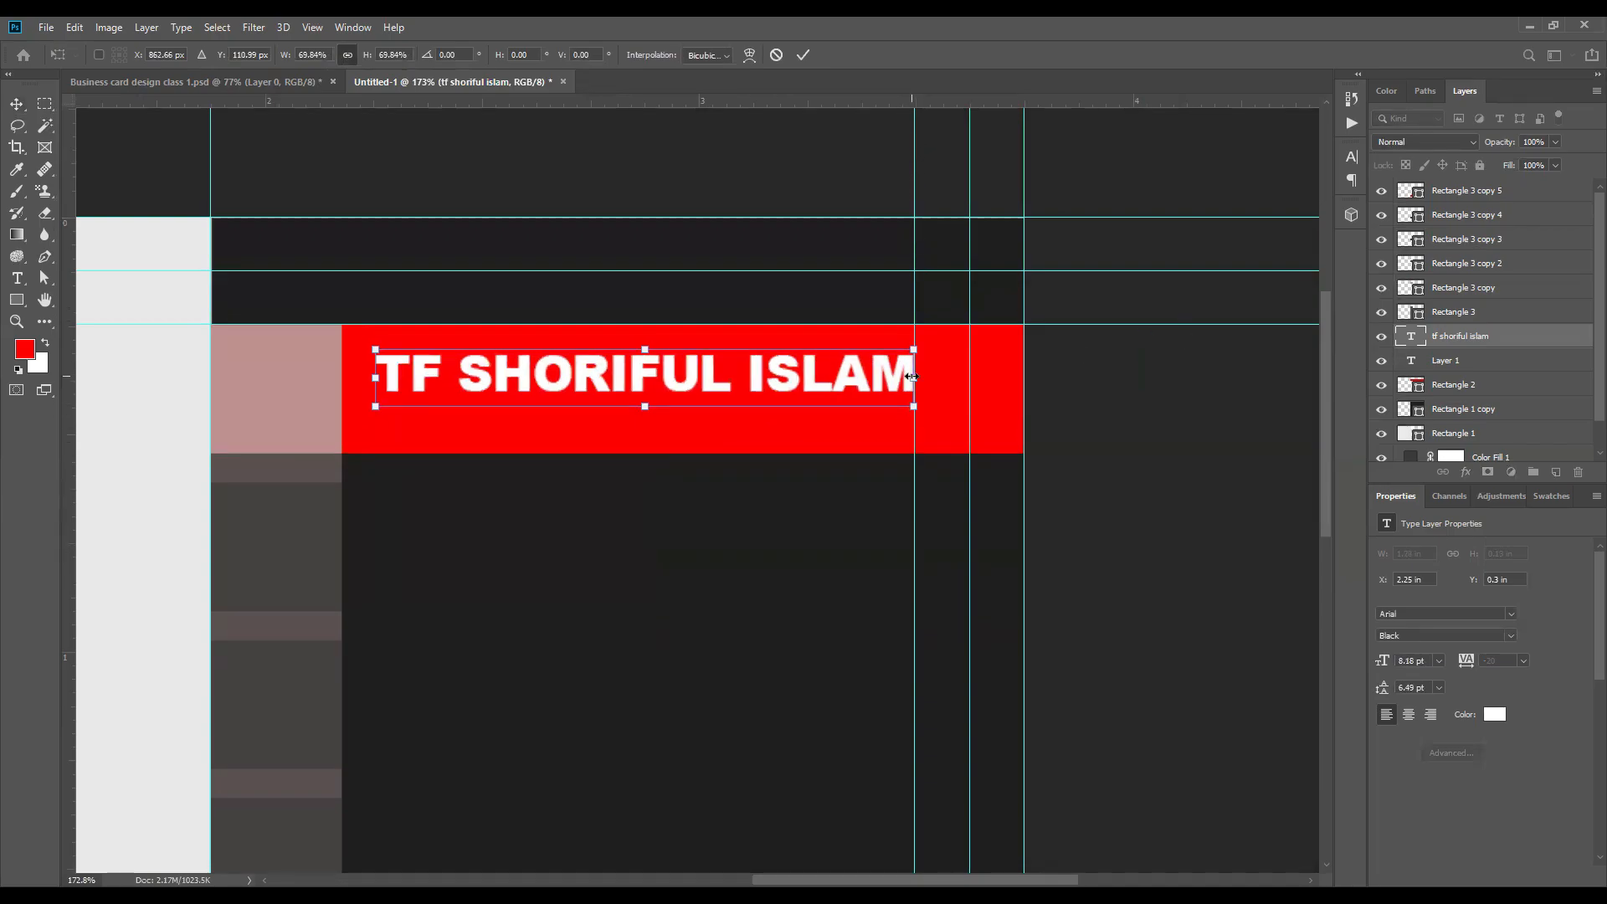
pyautogui.moveTo(903, 377); pyautogui.dragTo(892, 378)
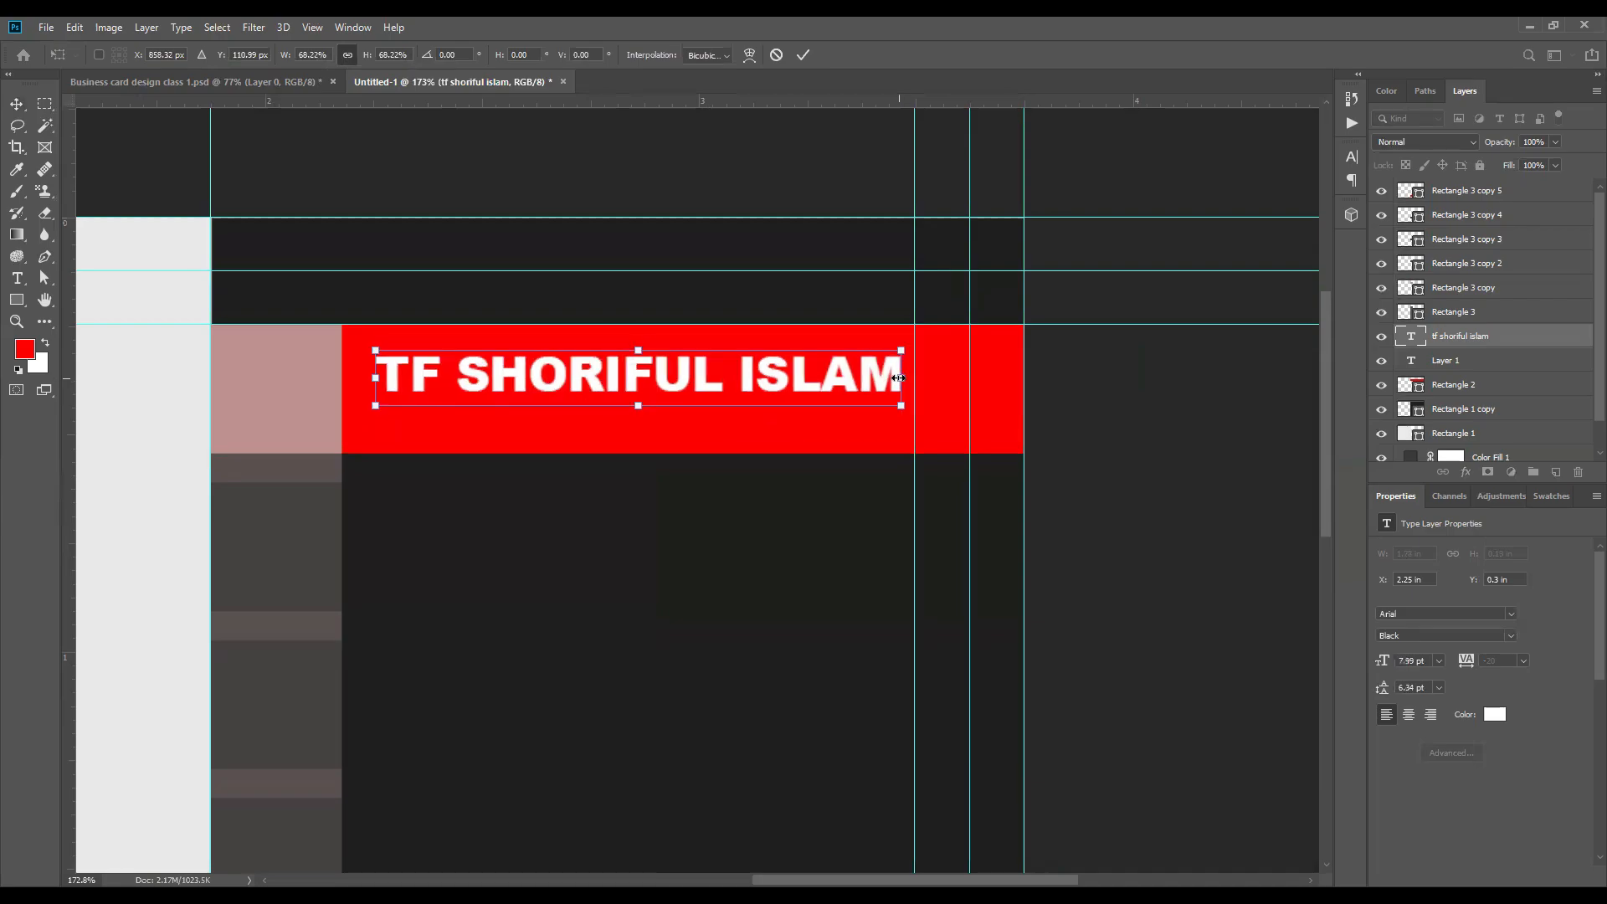
pyautogui.press('Return')
# Step: Enlarge the name proportionally toward the strip of squares to about 8.28 pt, keeping its far end in place
pyautogui.scroll(-1, 701, 391)
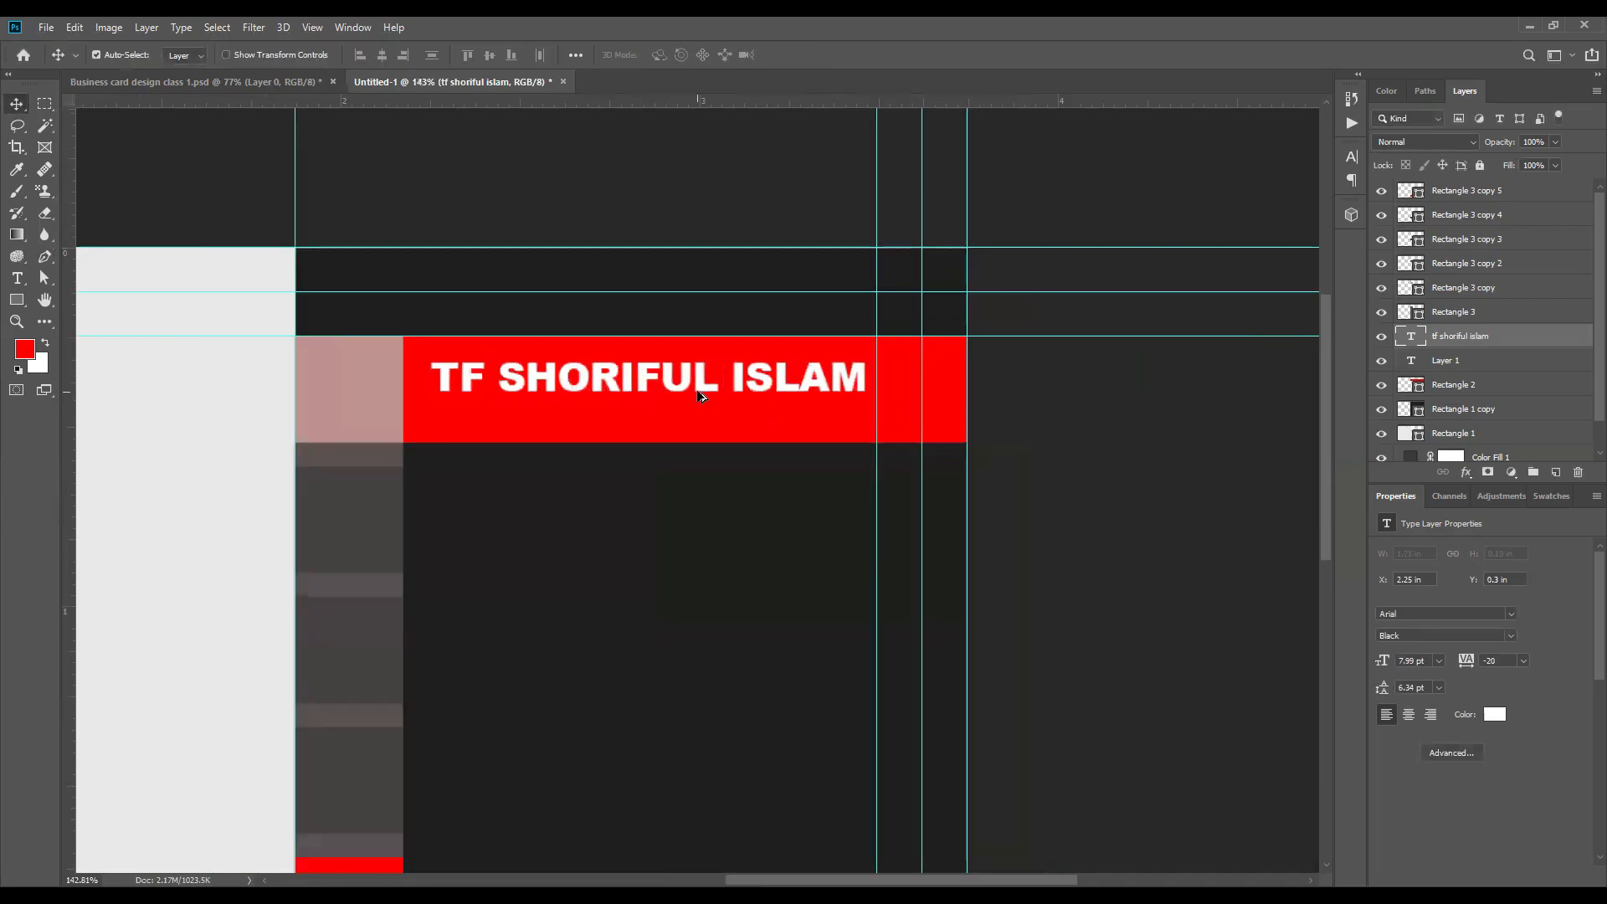
pyautogui.scroll(1, 437, 378)
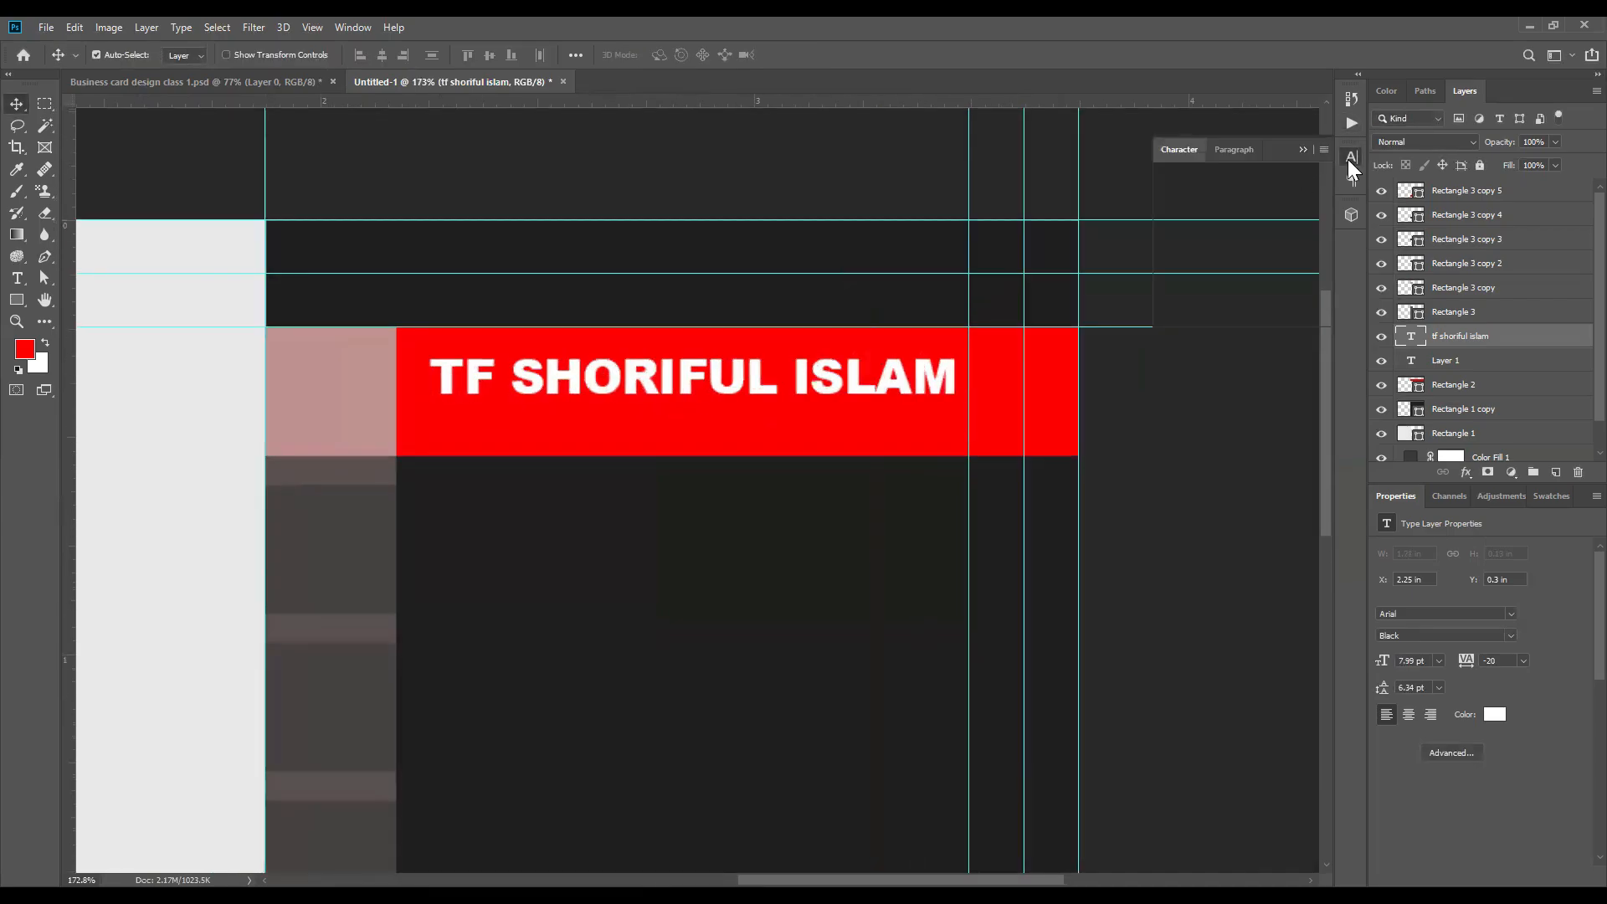
pyautogui.hotkey('ctrl', 't')
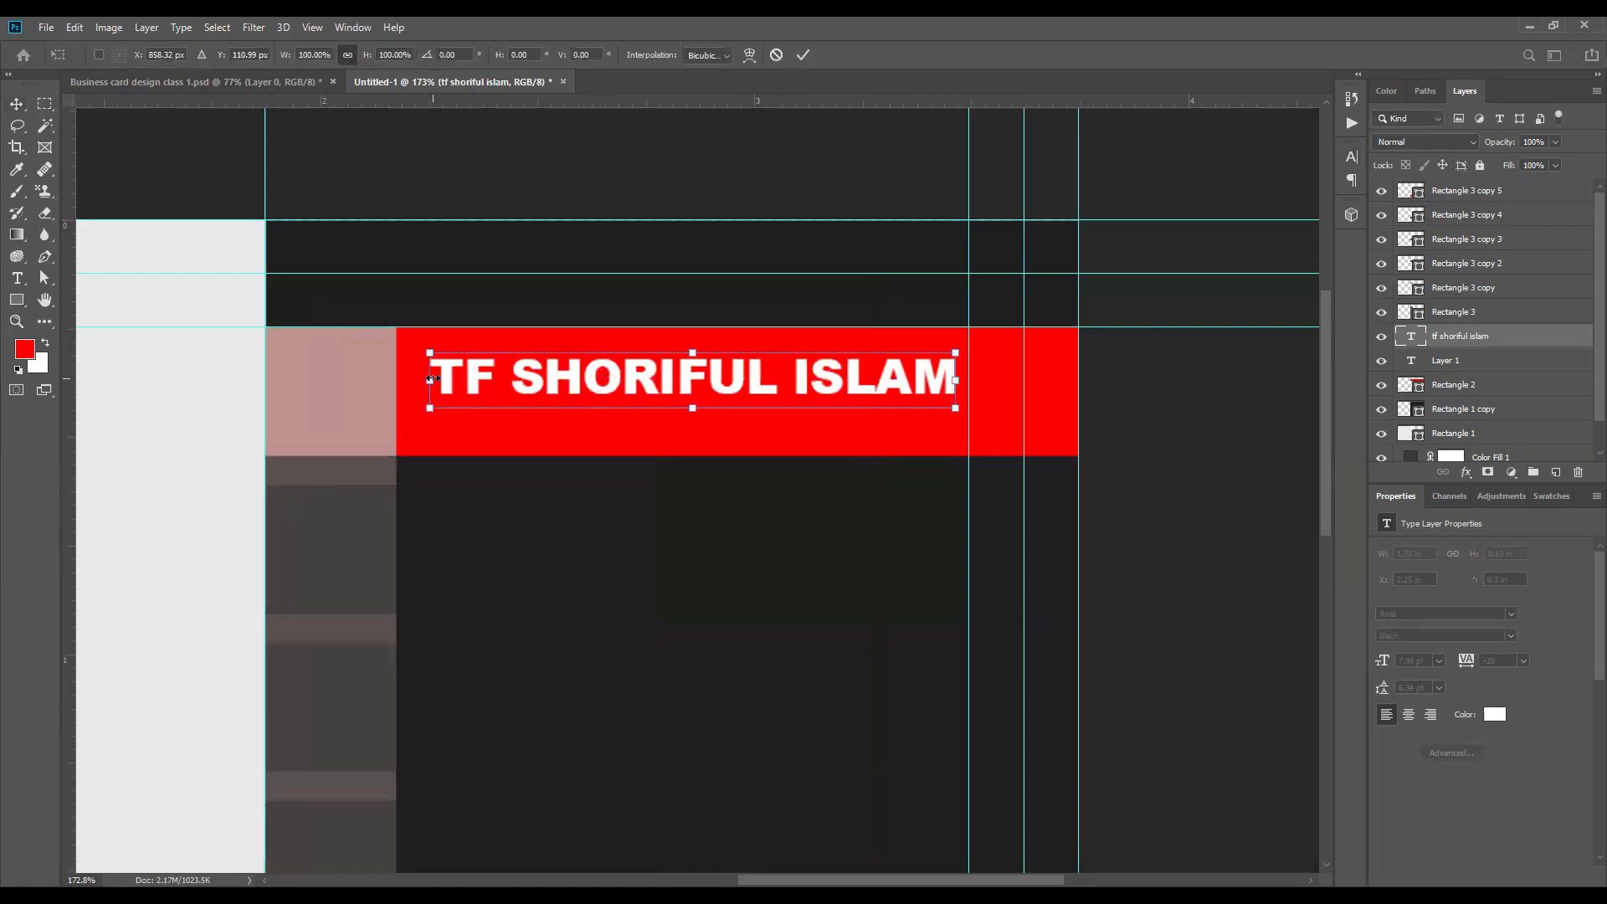
pyautogui.moveTo(429, 378); pyautogui.dragTo(411, 378)
pyautogui.press('Return')
pyautogui.scroll(-5, 994, 393)
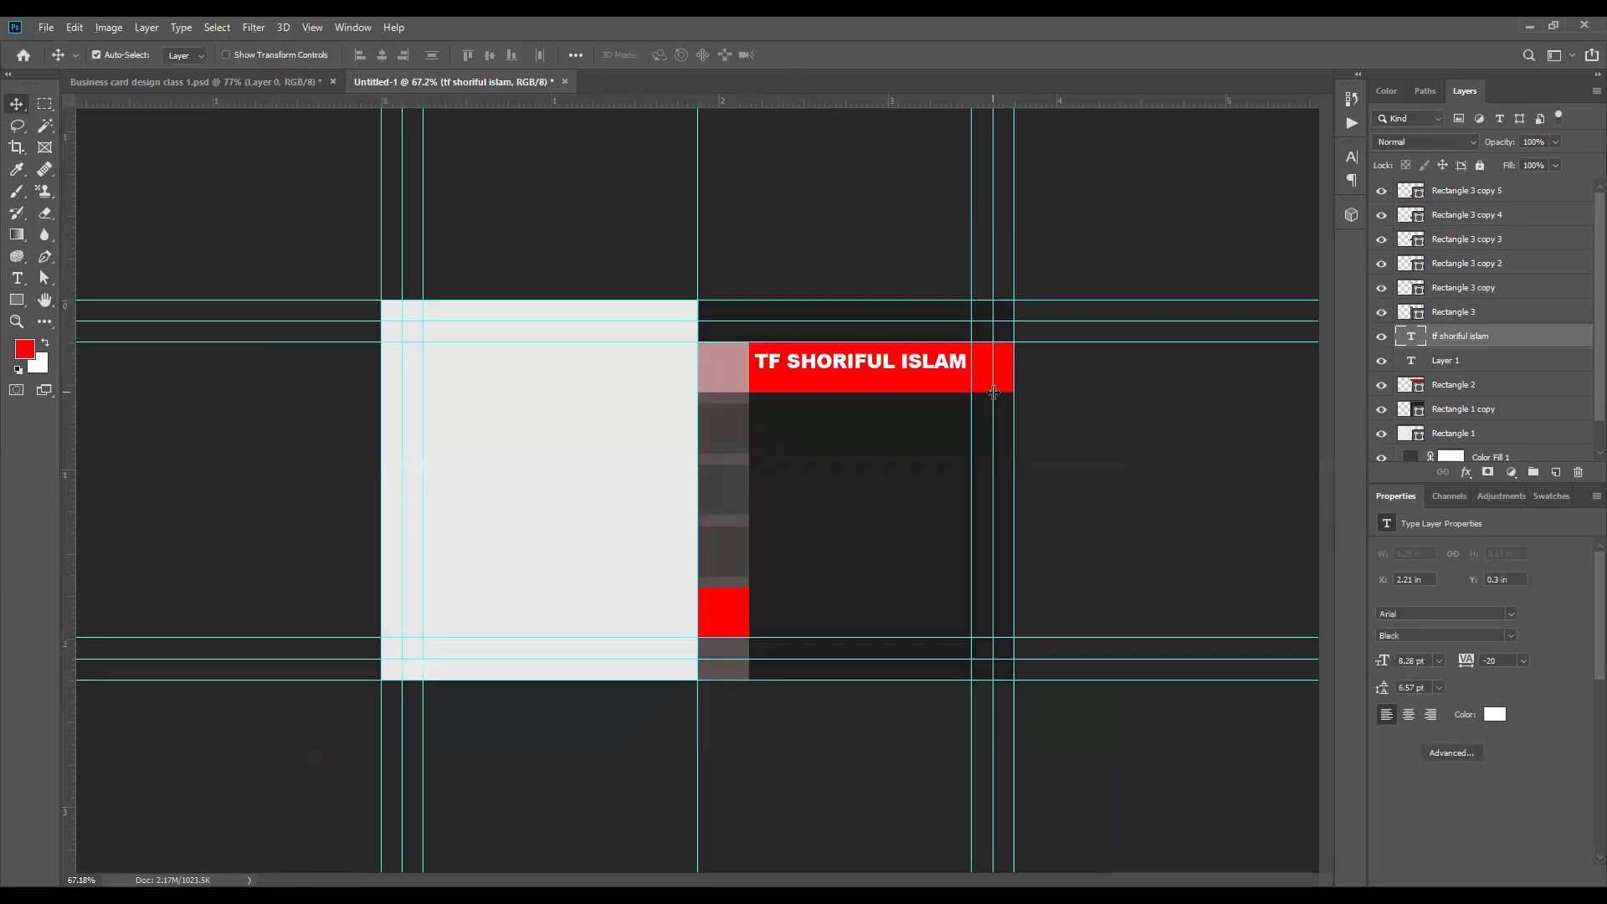
# Step: Duplicate the name text just below itself on the red band and replace the copy's wording with GRAPHIC DESIGNER
pyautogui.scroll(4, 962, 394)
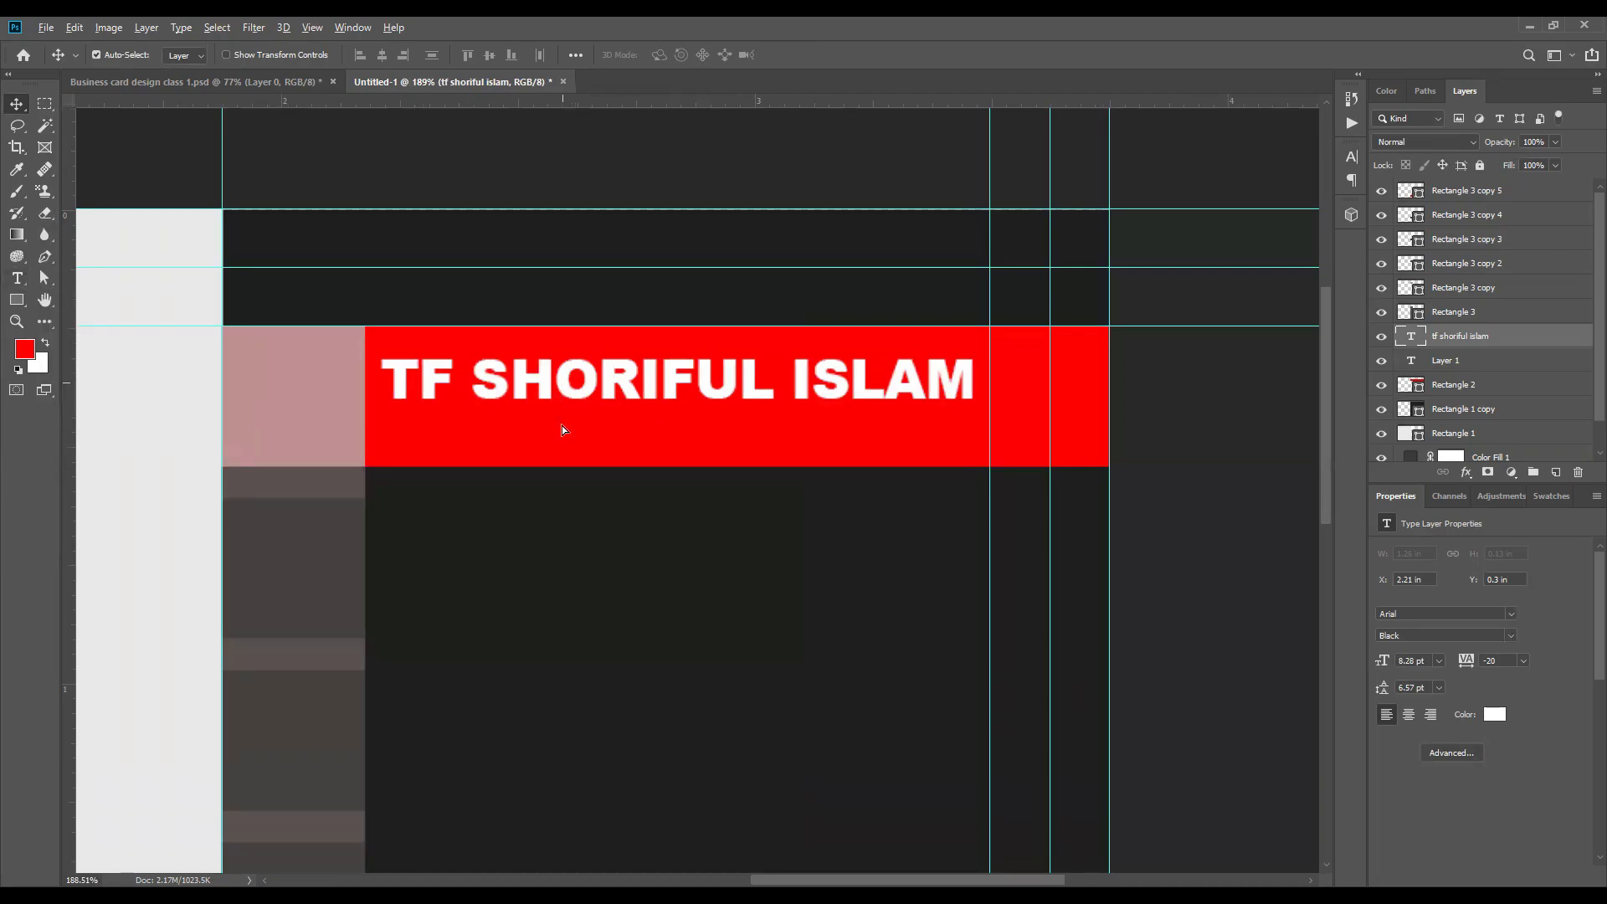
pyautogui.keyDown('alt'); pyautogui.moveTo(562, 383); pyautogui.dragTo(561, 439); pyautogui.keyUp('alt')
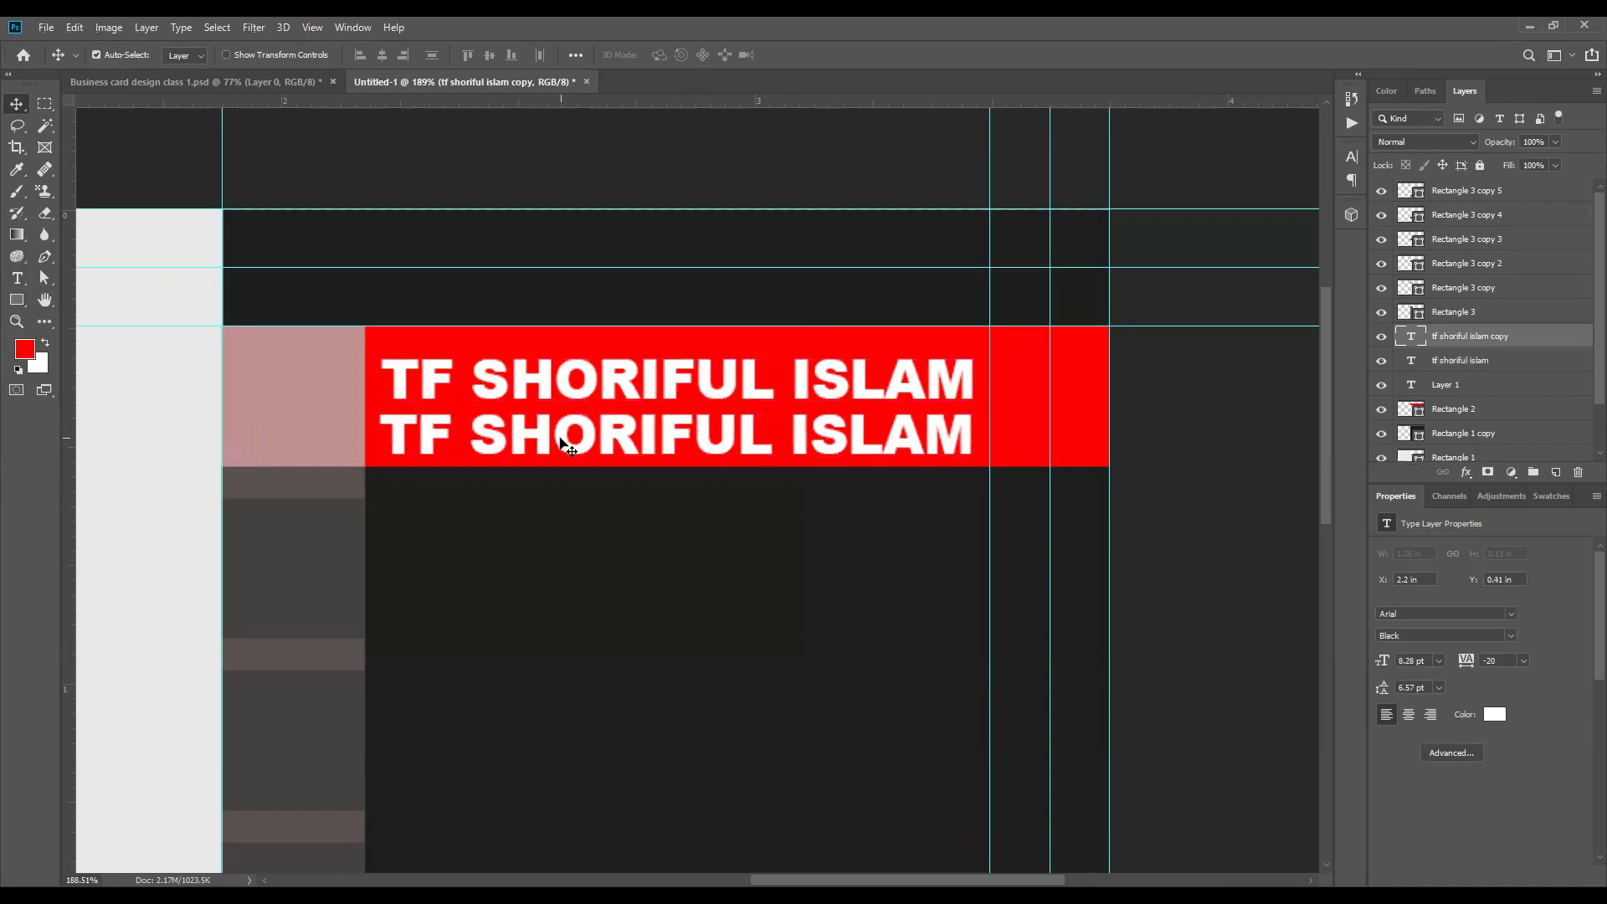
pyautogui.doubleClick(561, 437)
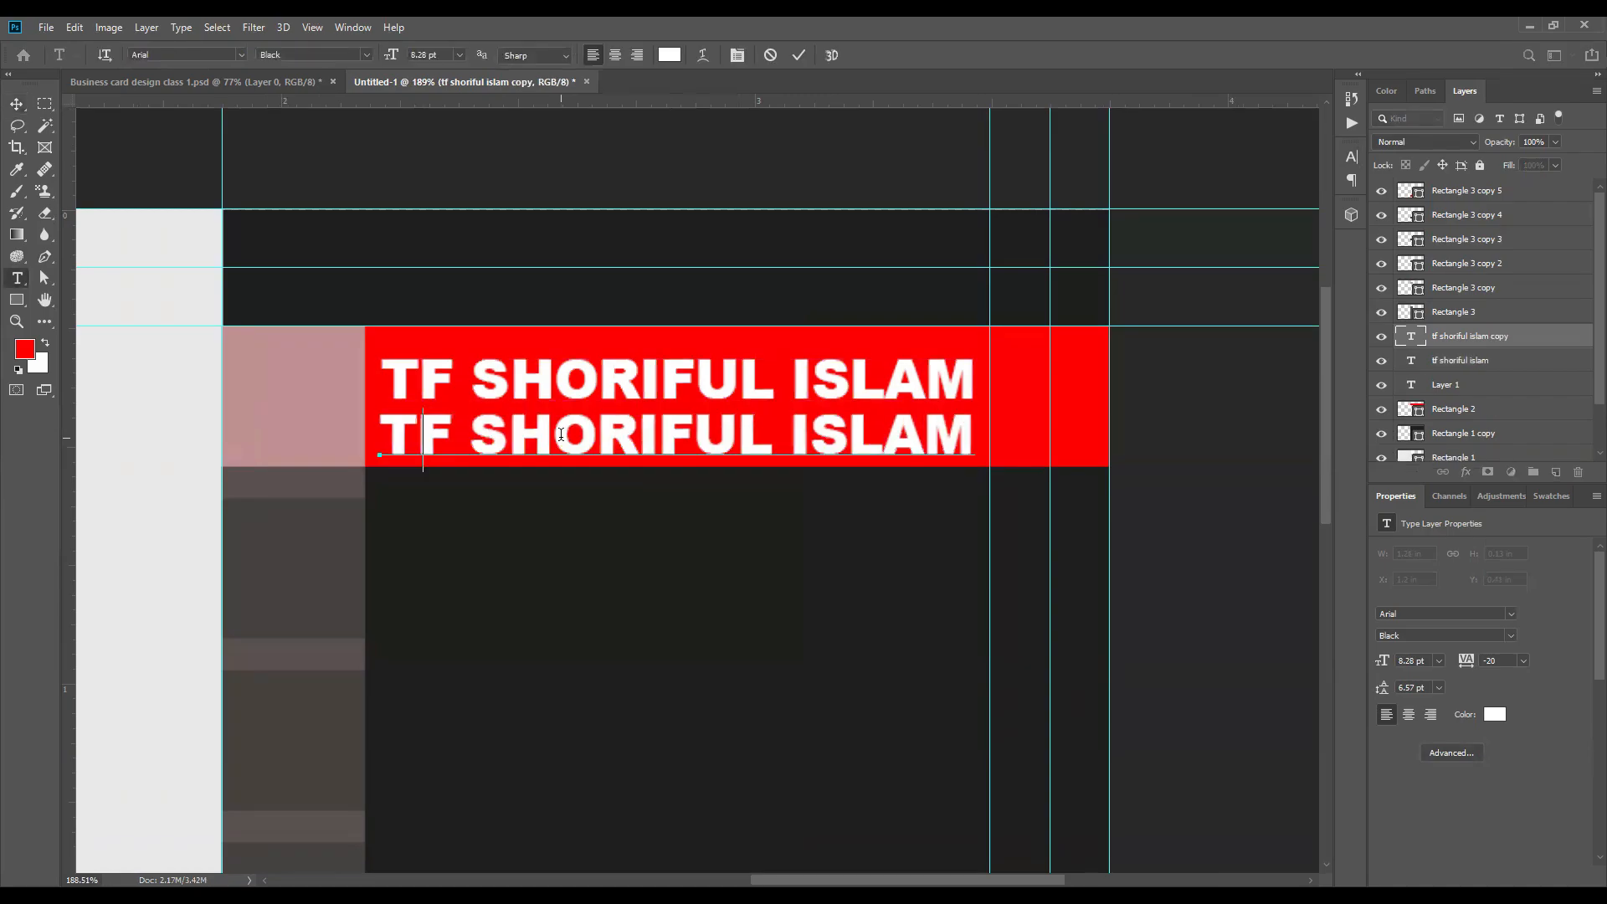
pyautogui.write('GRAPHIC DESIGNER')
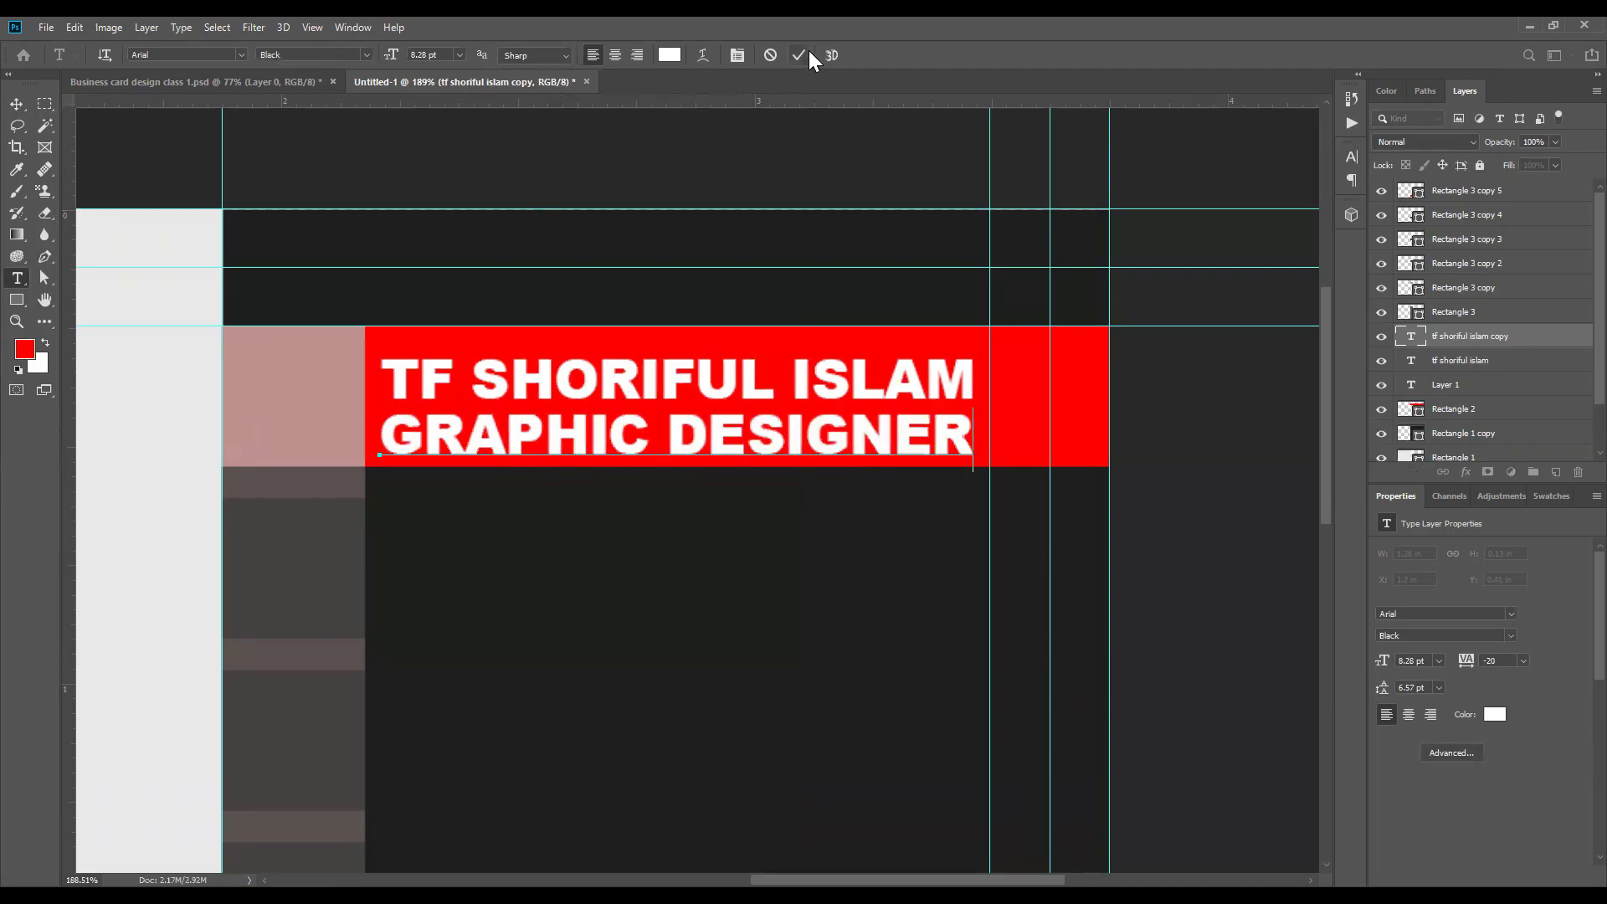
pyautogui.click(20, 99)
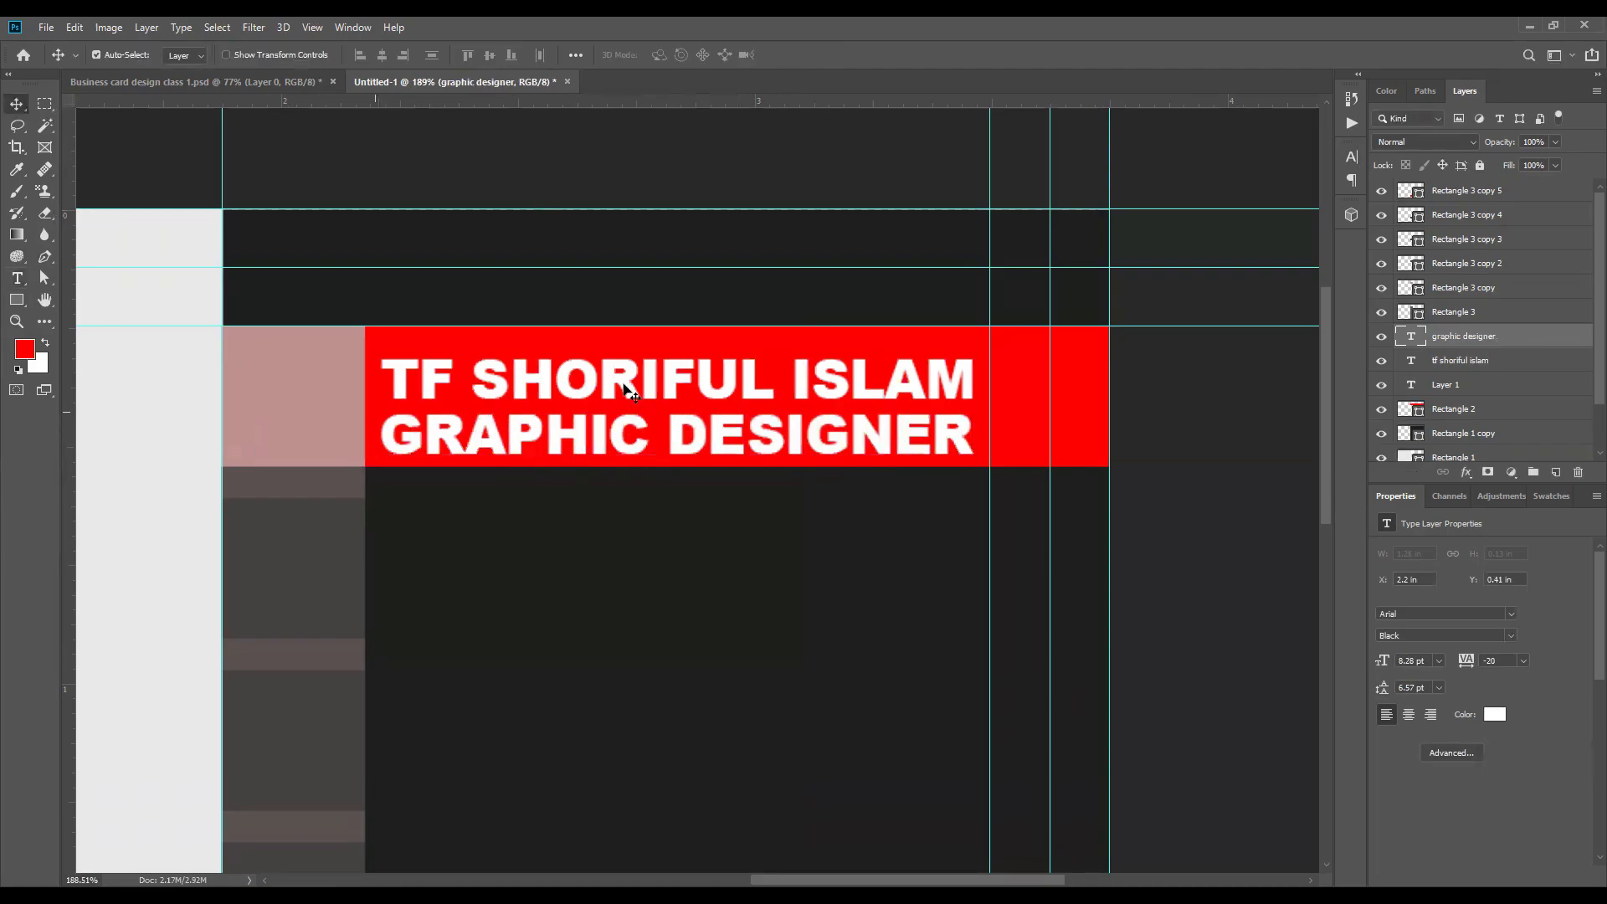
# Step: Scale the job title proportionally to about 51%, about 4.2 pt, keeping its upper edge just below the name
pyautogui.scroll(-2, 559, 390)
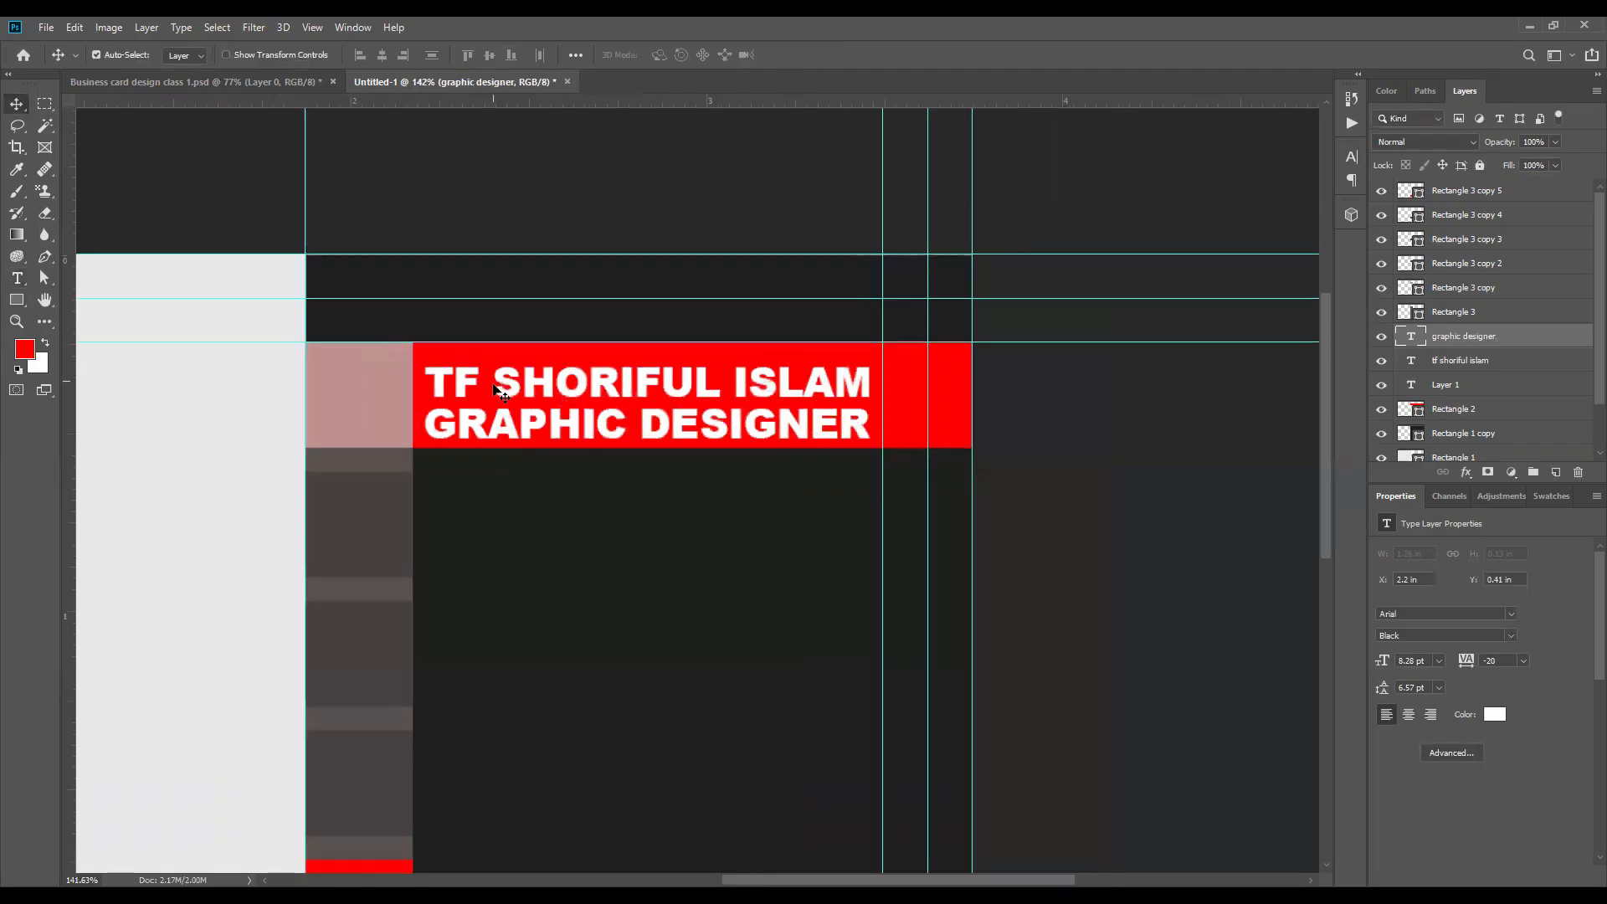
pyautogui.scroll(2, 664, 427)
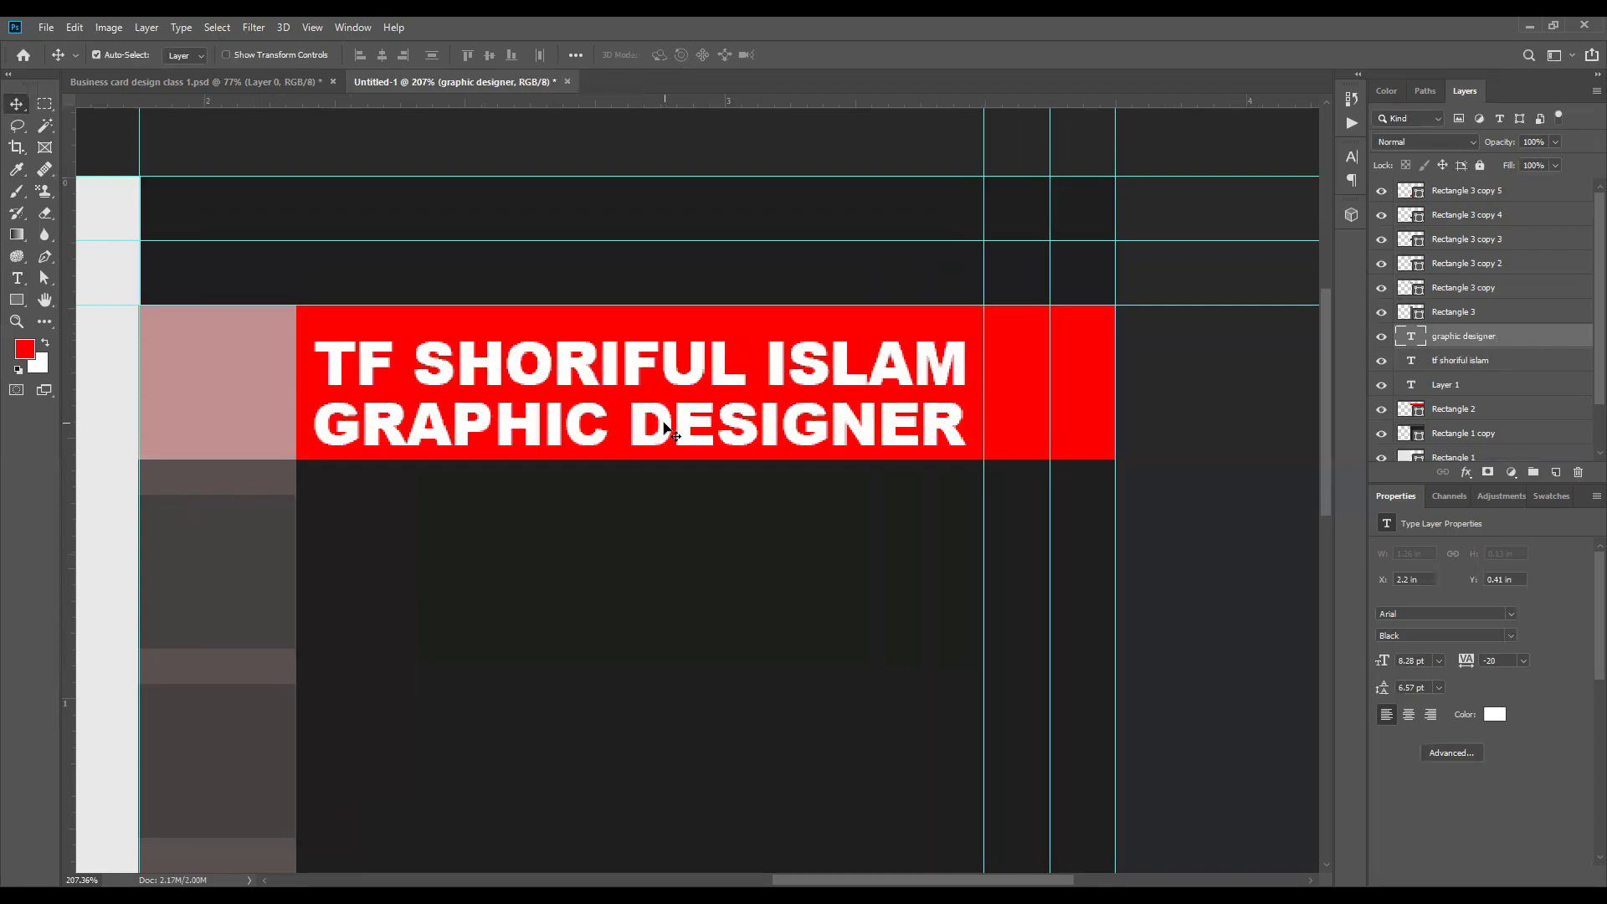
pyautogui.hotkey('ctrl', 't')
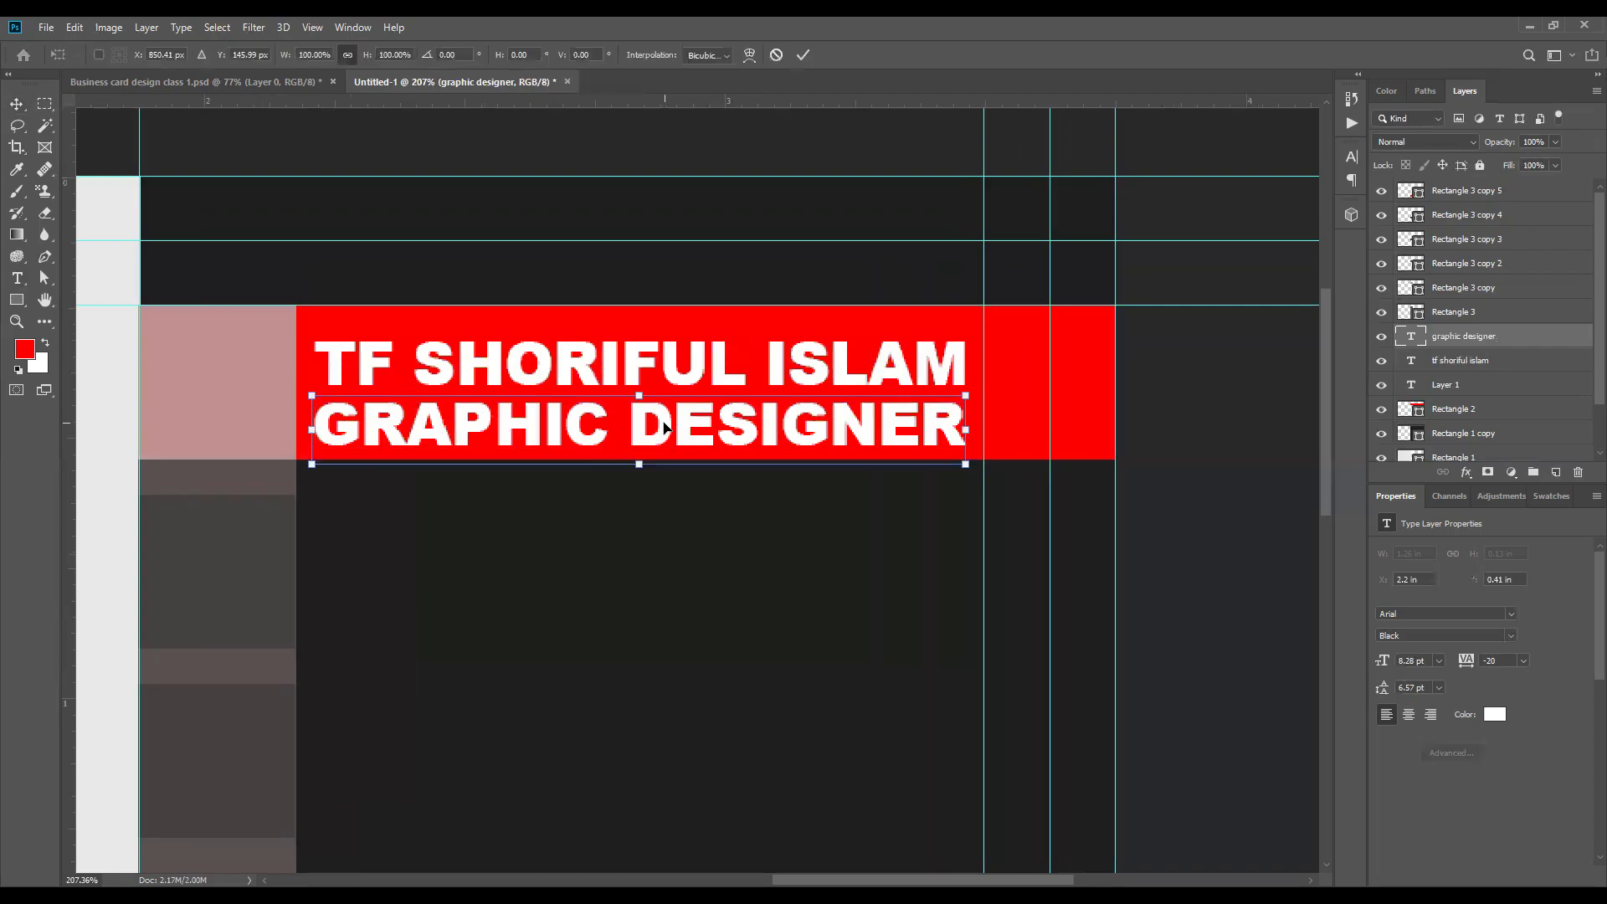
pyautogui.moveTo(642, 467); pyautogui.dragTo(648, 430)
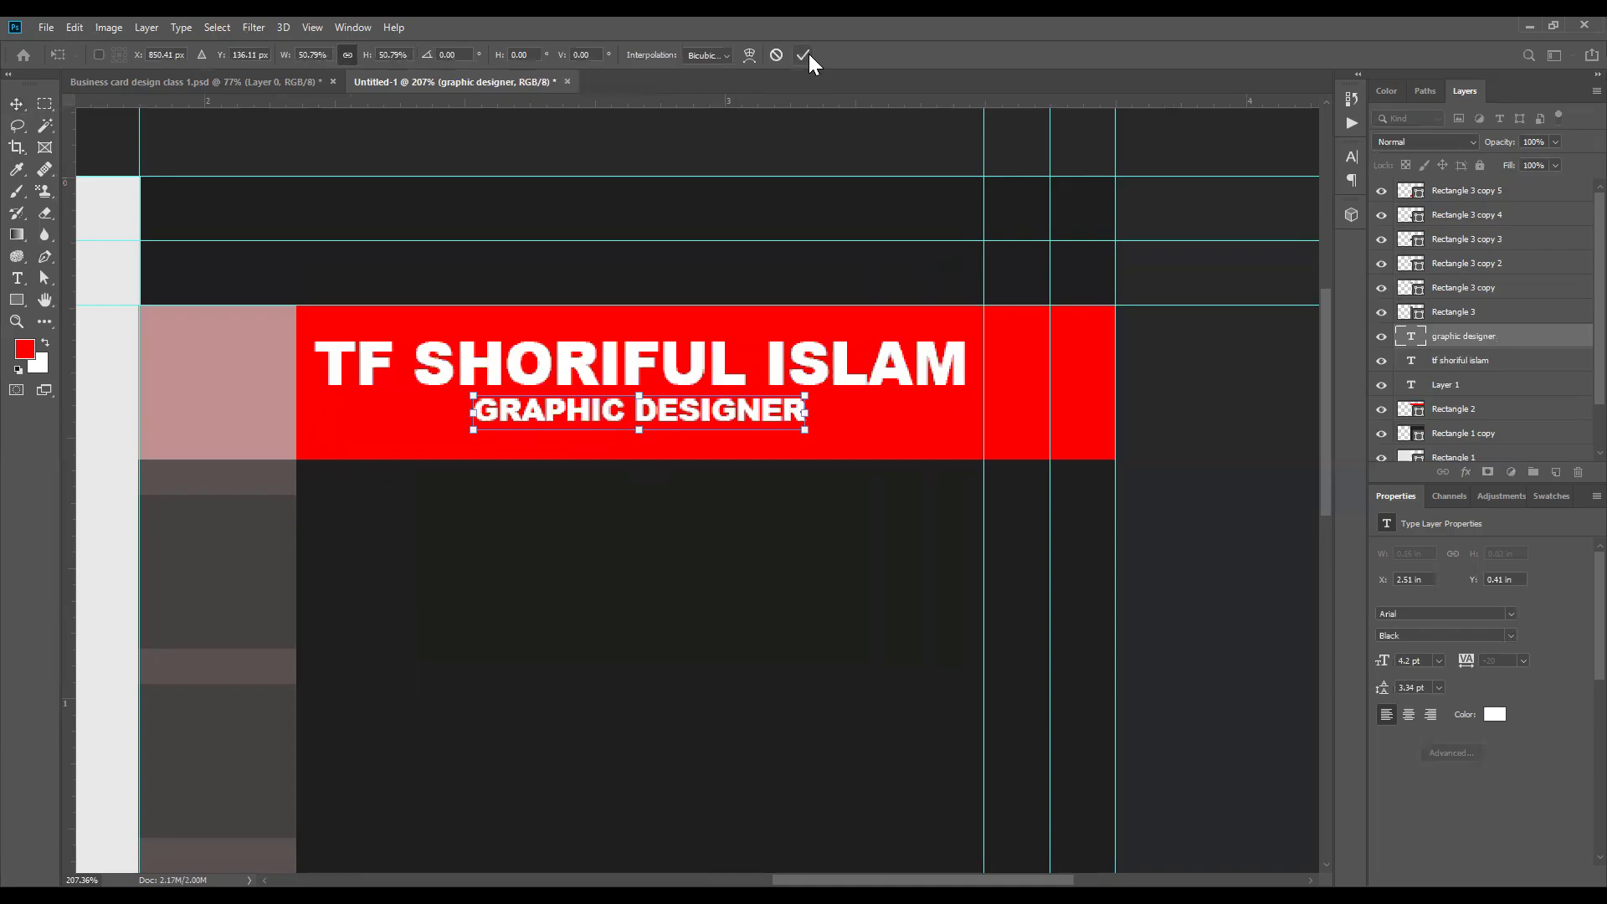
pyautogui.click(806, 55)
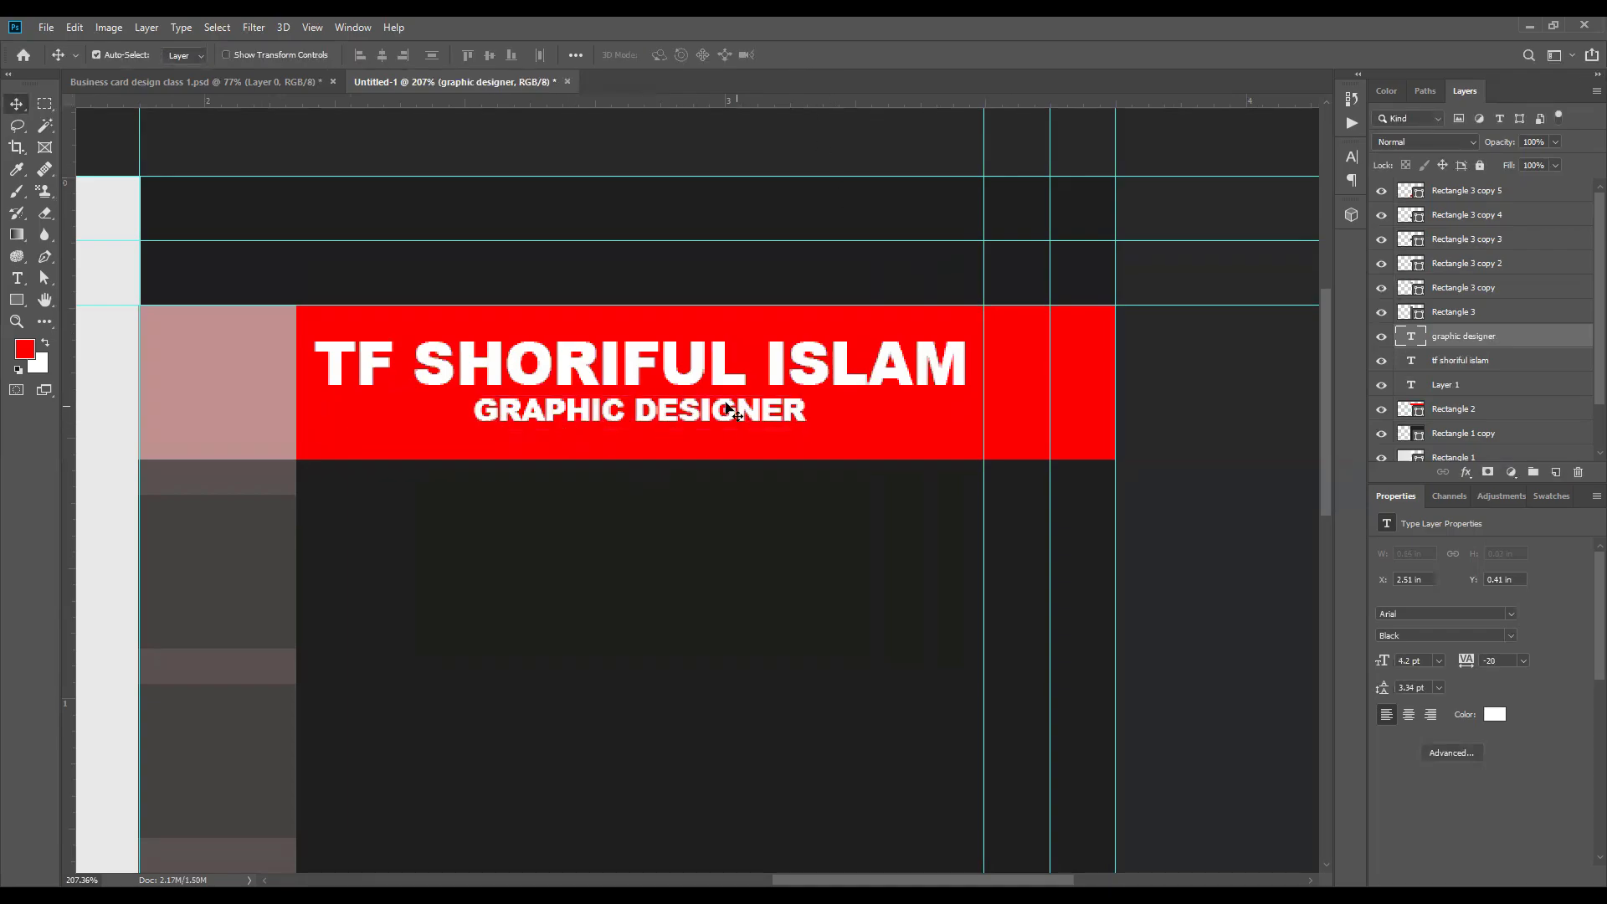
# Step: Change the font style of the job title text to Arial Regular
pyautogui.scroll(-2, 577, 397)
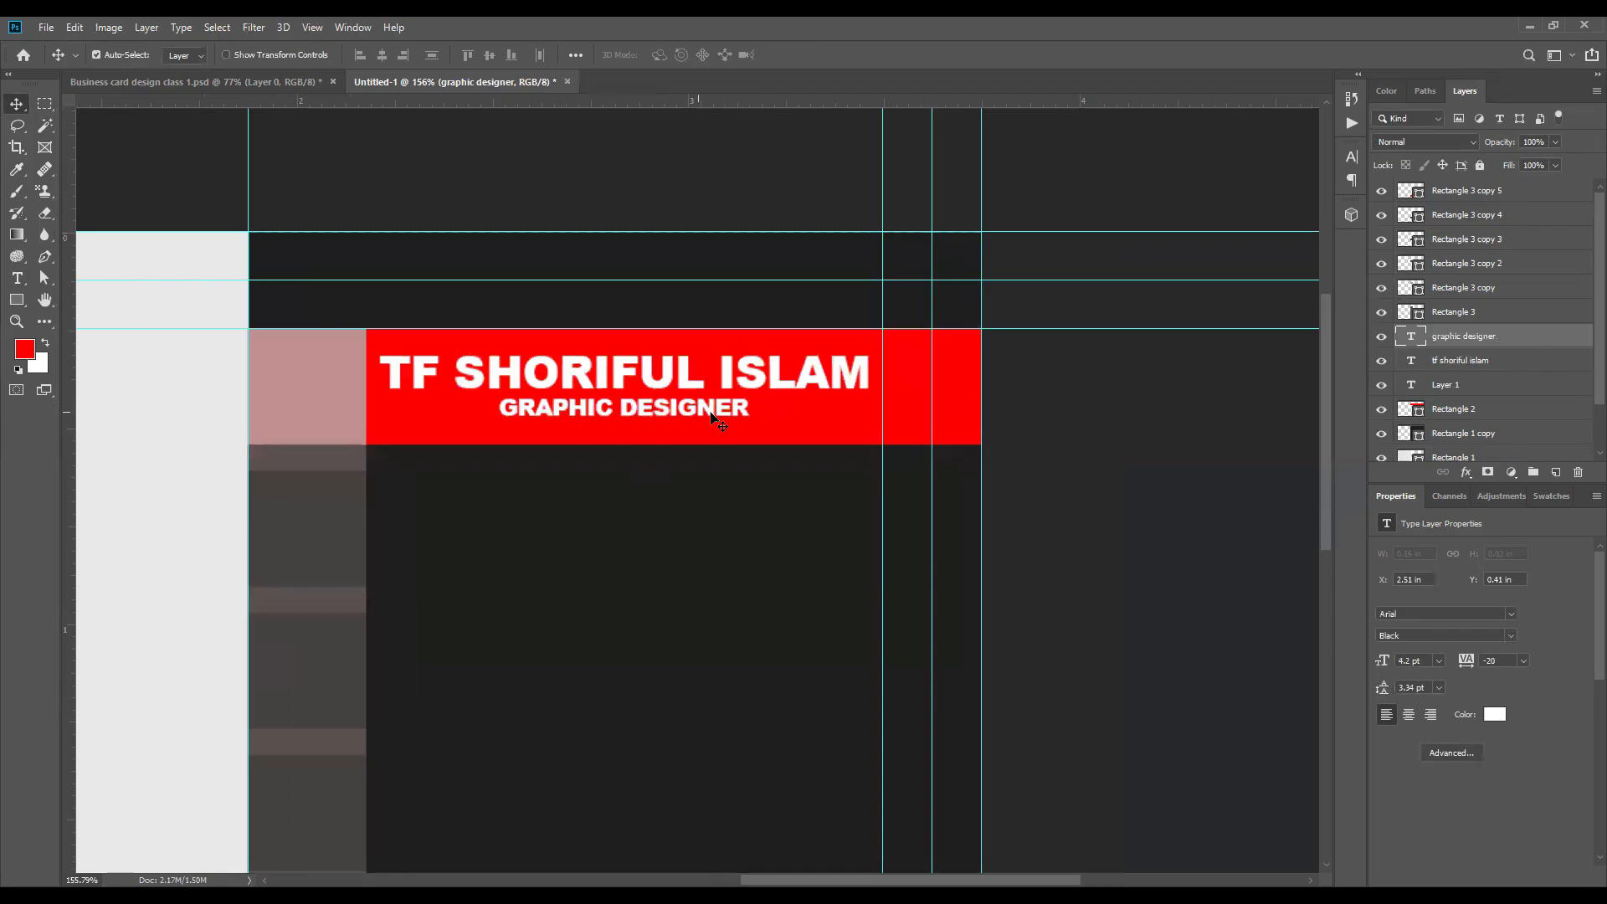
pyautogui.scroll(2, 718, 419)
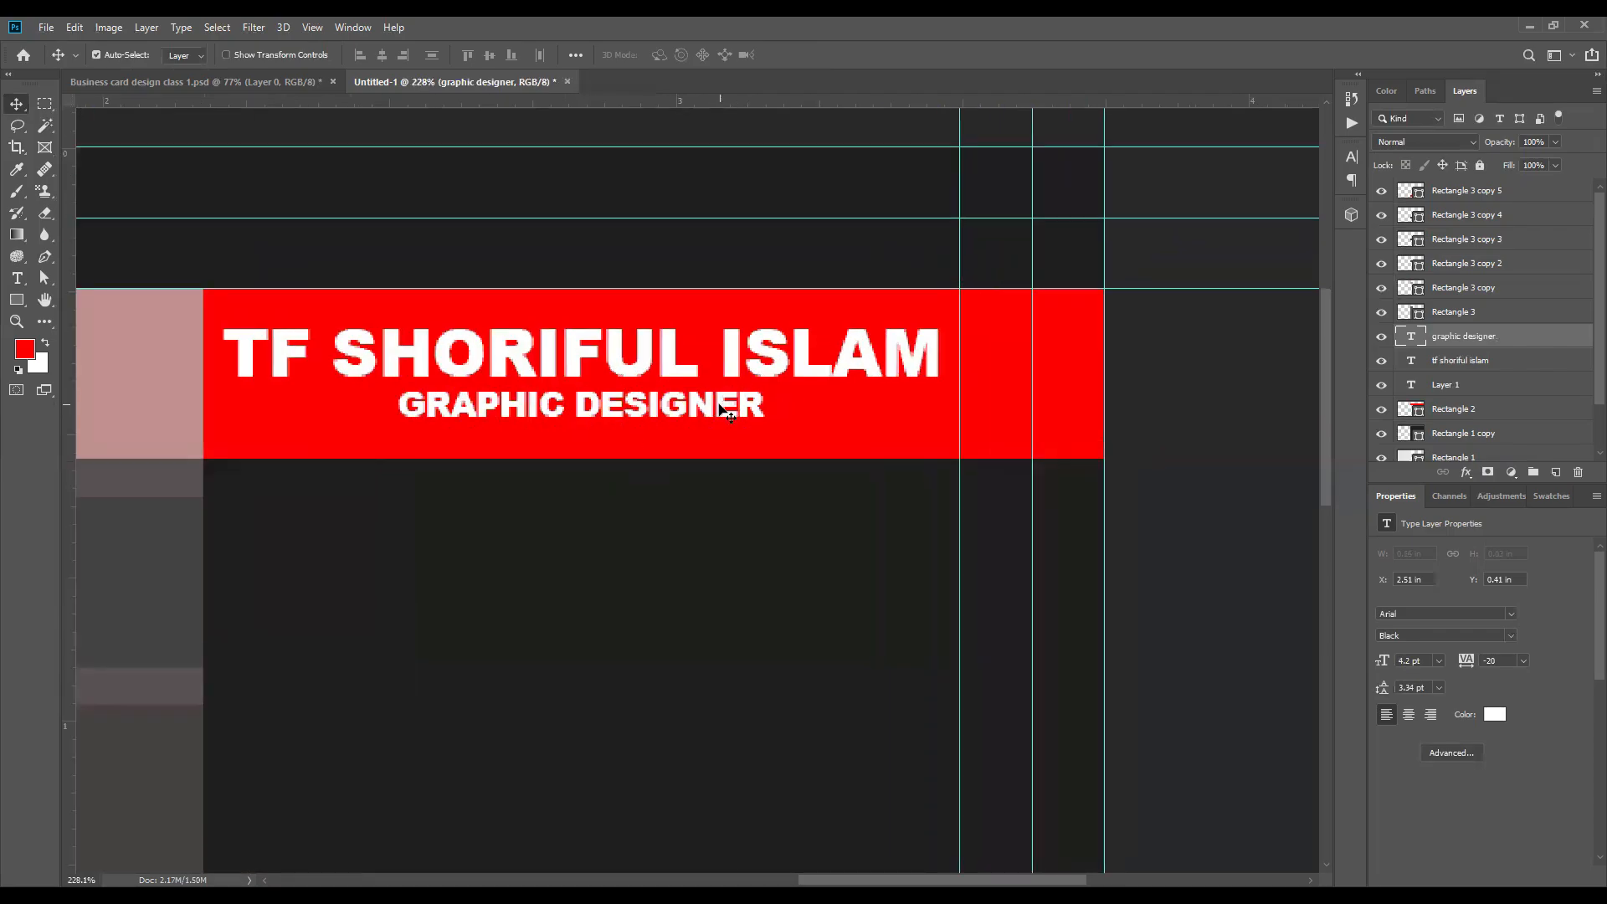
pyautogui.click(1353, 158)
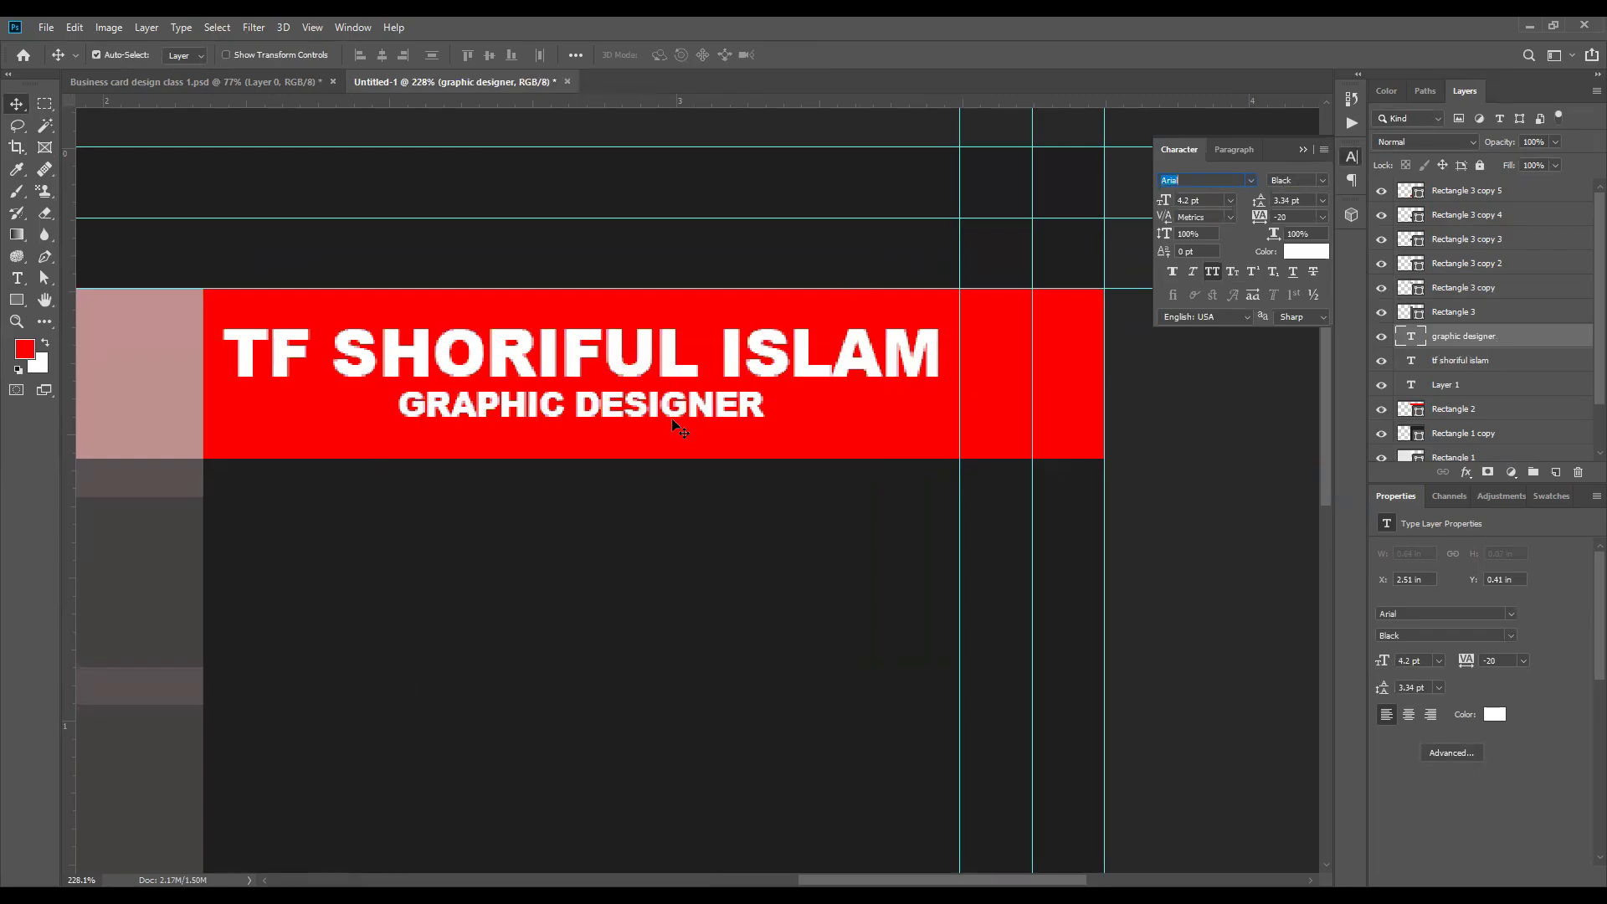
pyautogui.click(1323, 180)
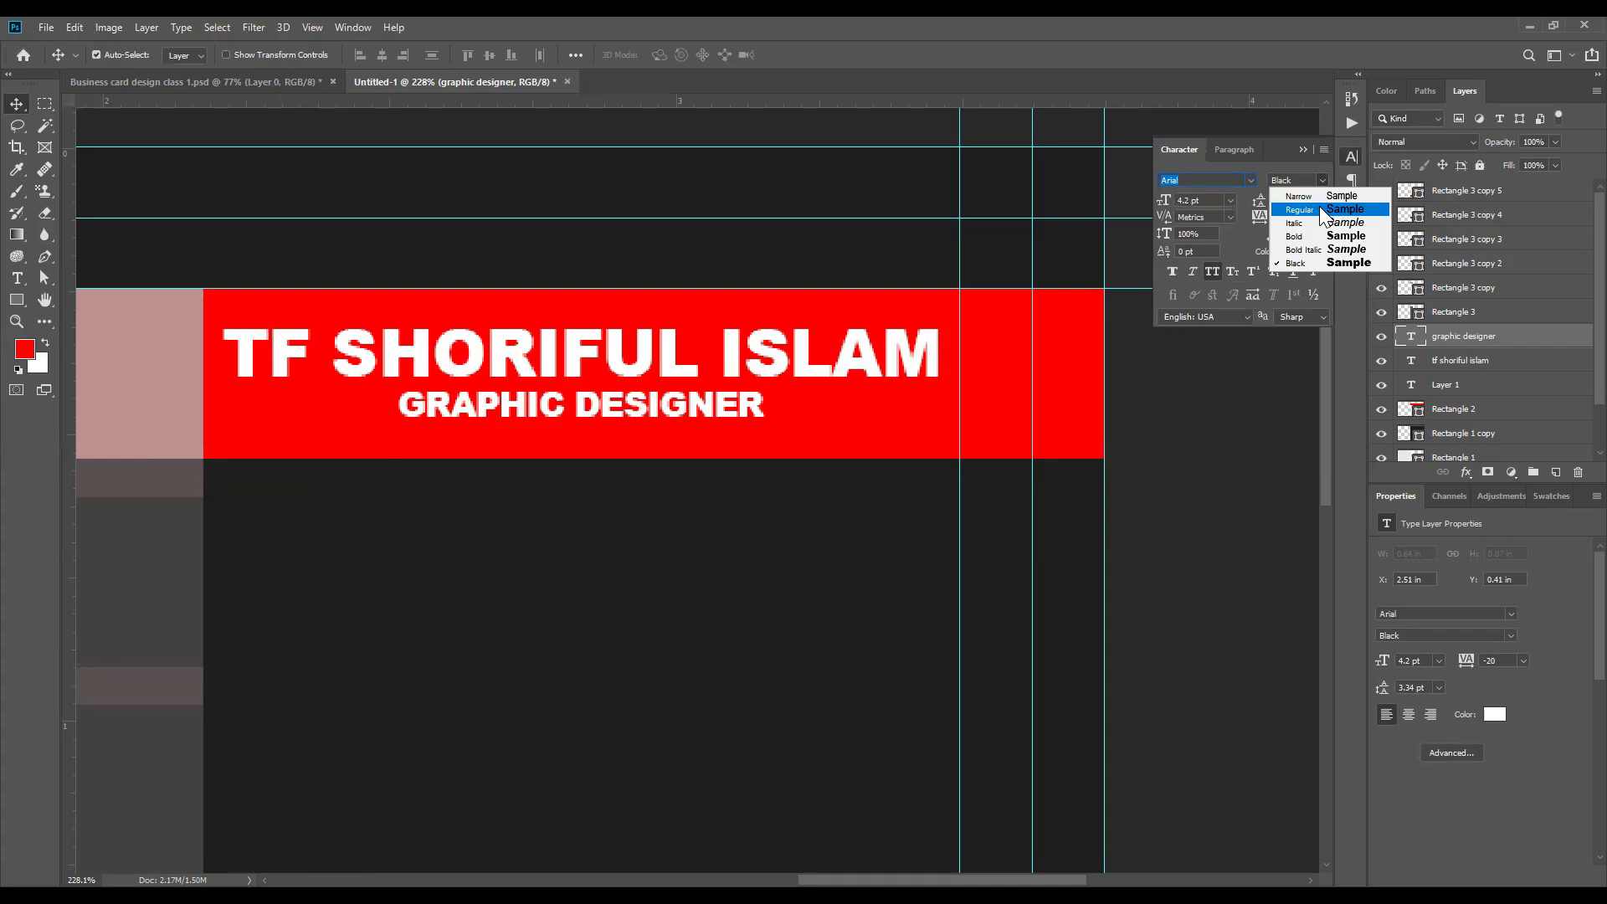
pyautogui.click(1319, 208)
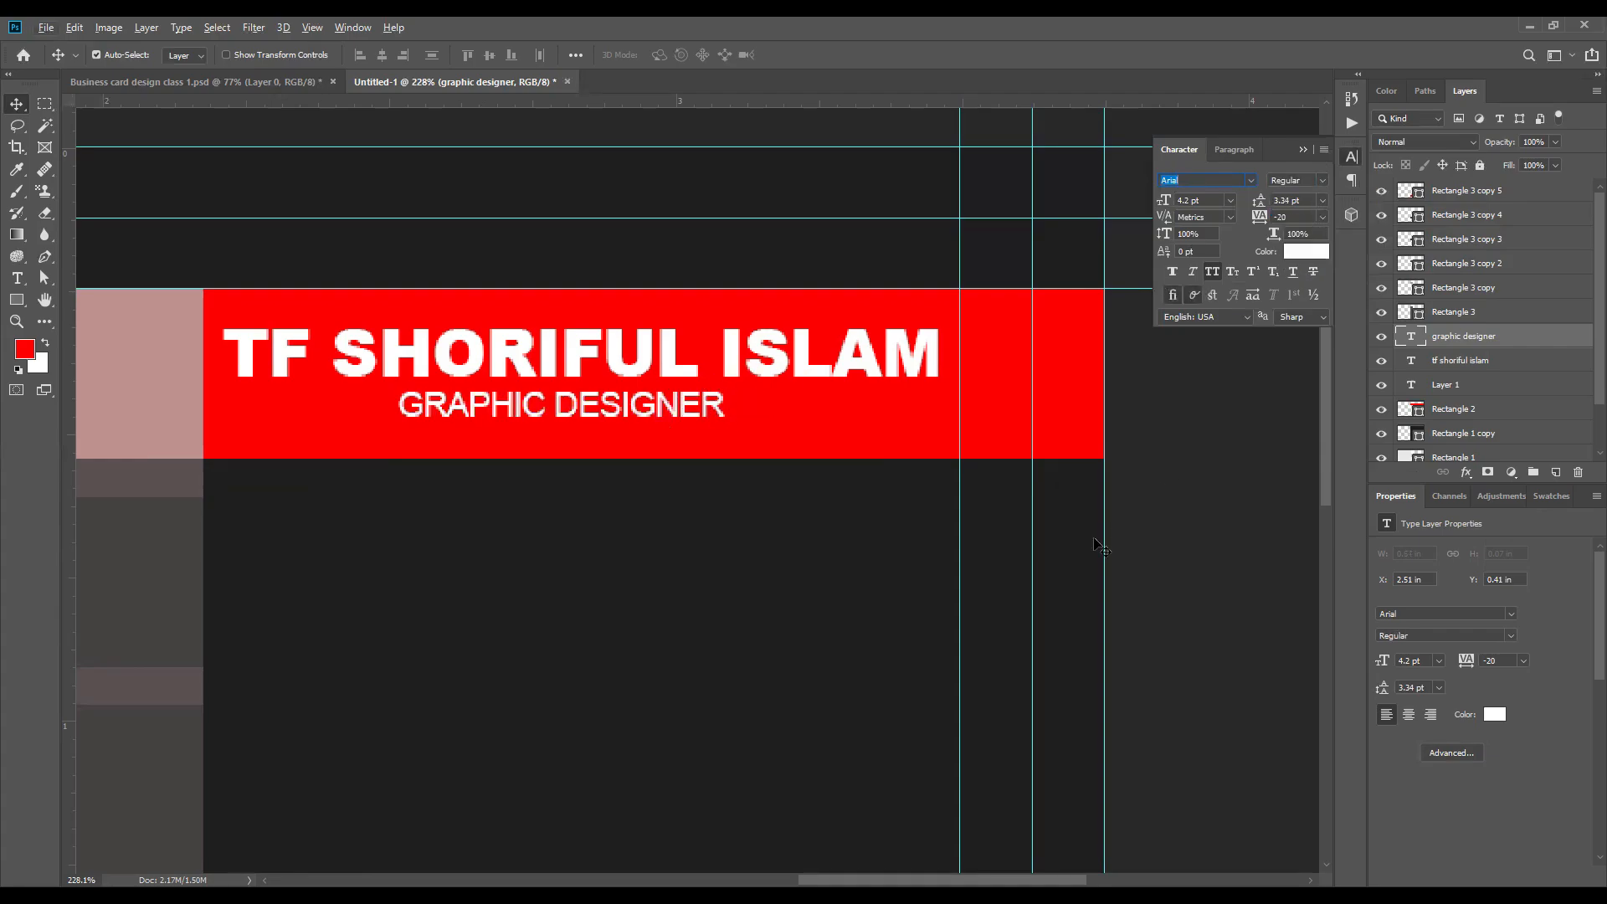
# Step: Switch All Caps off for the job title text to try lowercase, and switch it back on
pyautogui.click(1214, 271)
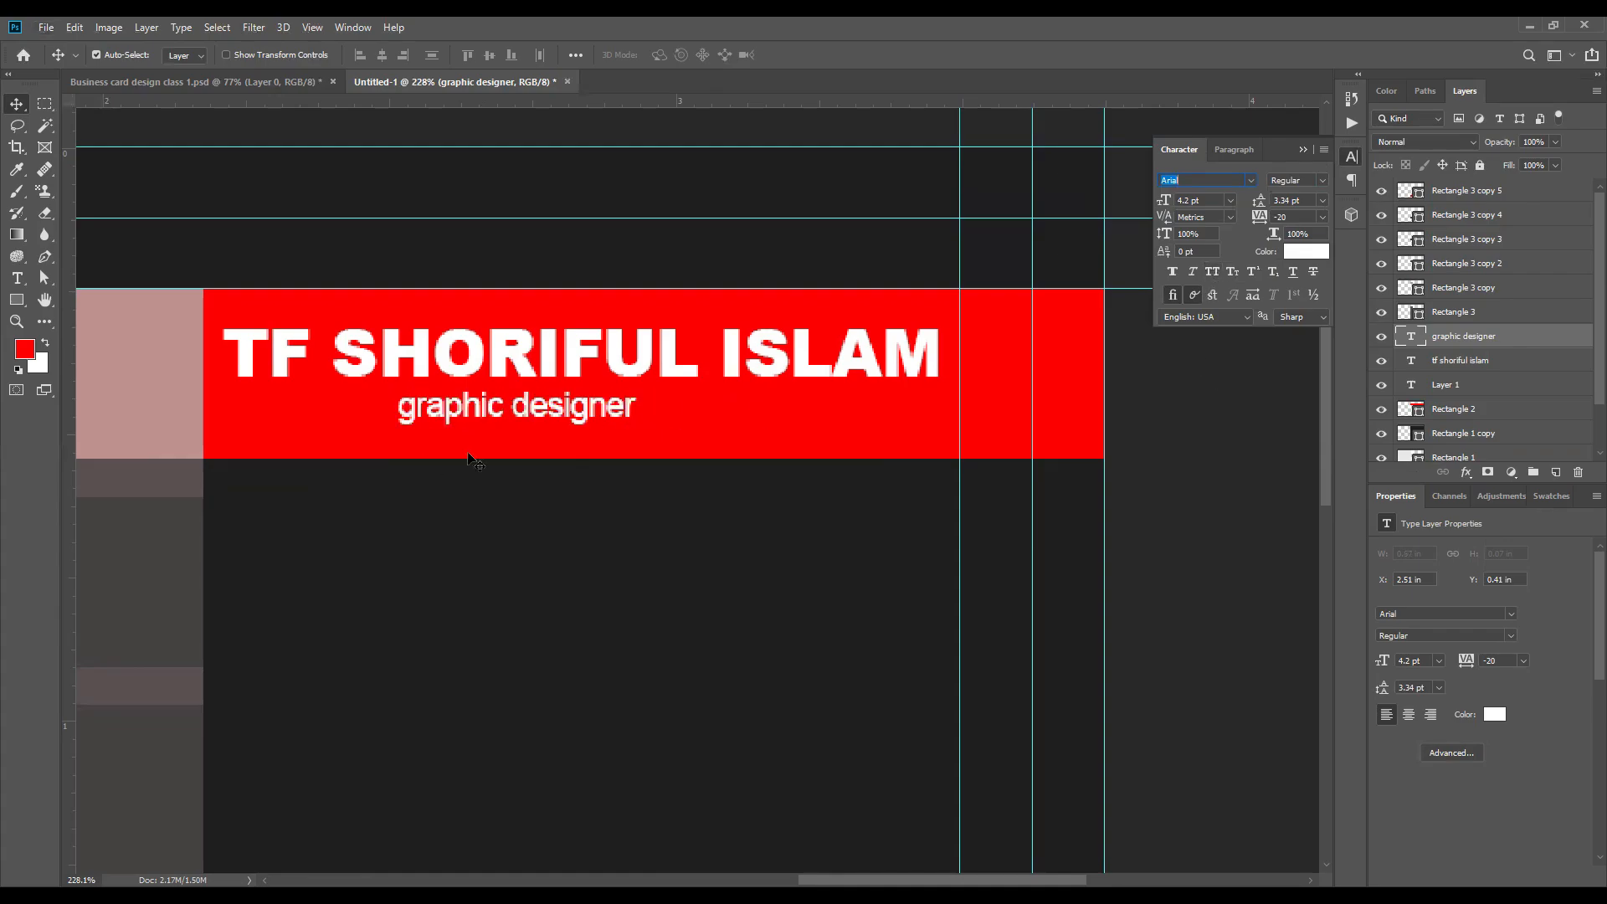
pyautogui.click(1149, 374)
pyautogui.hotkey('ctrl', '0')
pyautogui.scroll(5, 1015, 268)
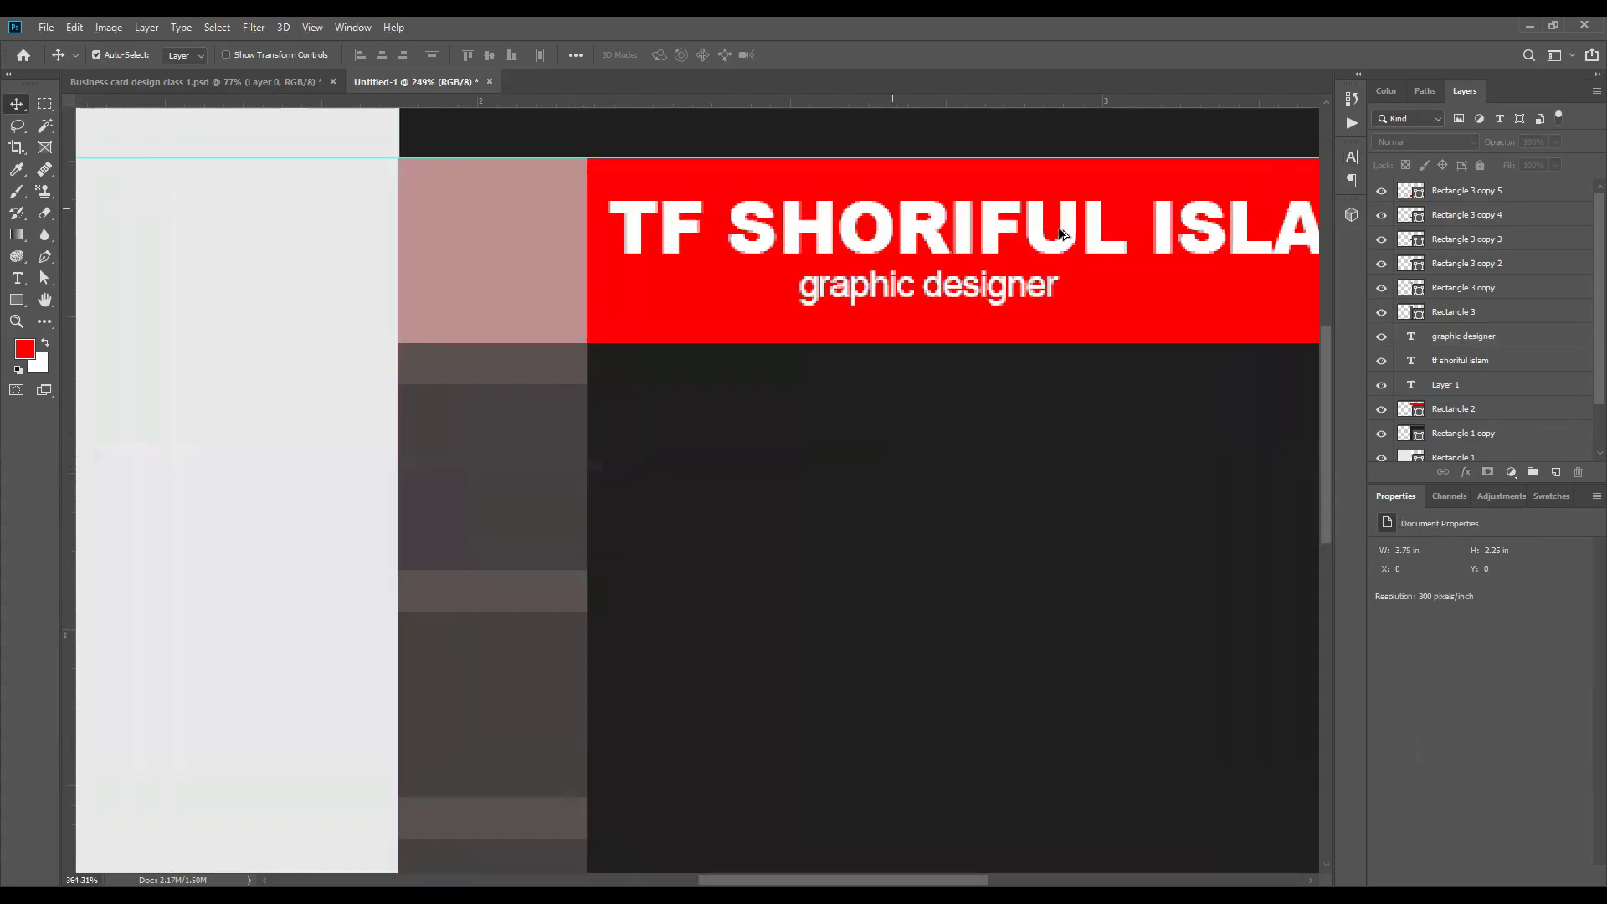
pyautogui.click(1463, 336)
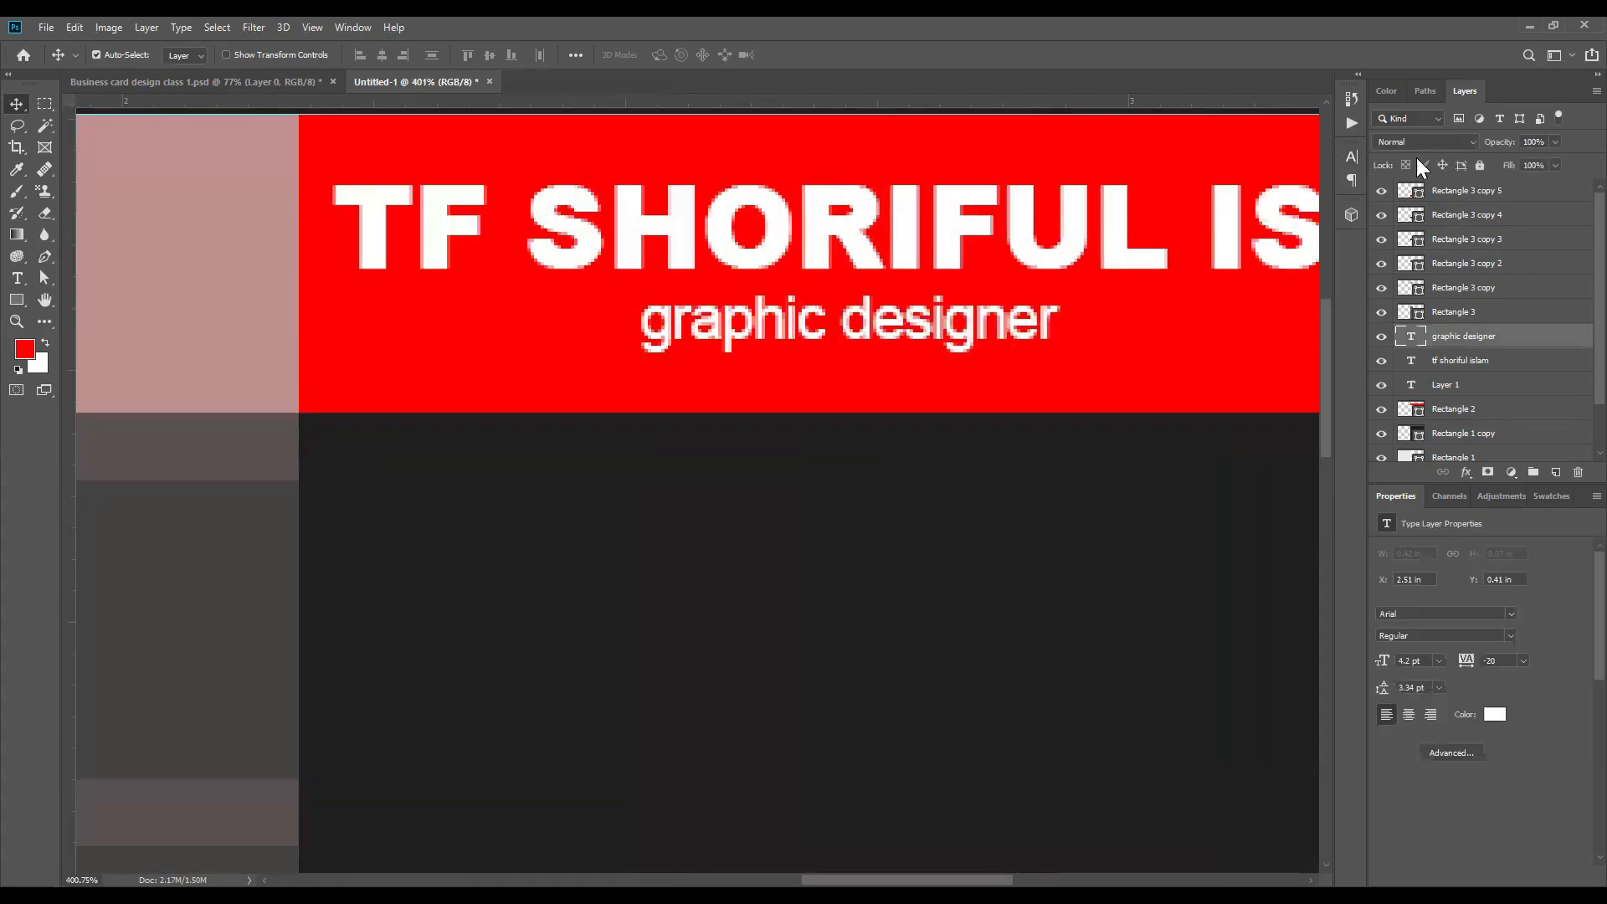
pyautogui.click(1353, 156)
pyautogui.click(1212, 270)
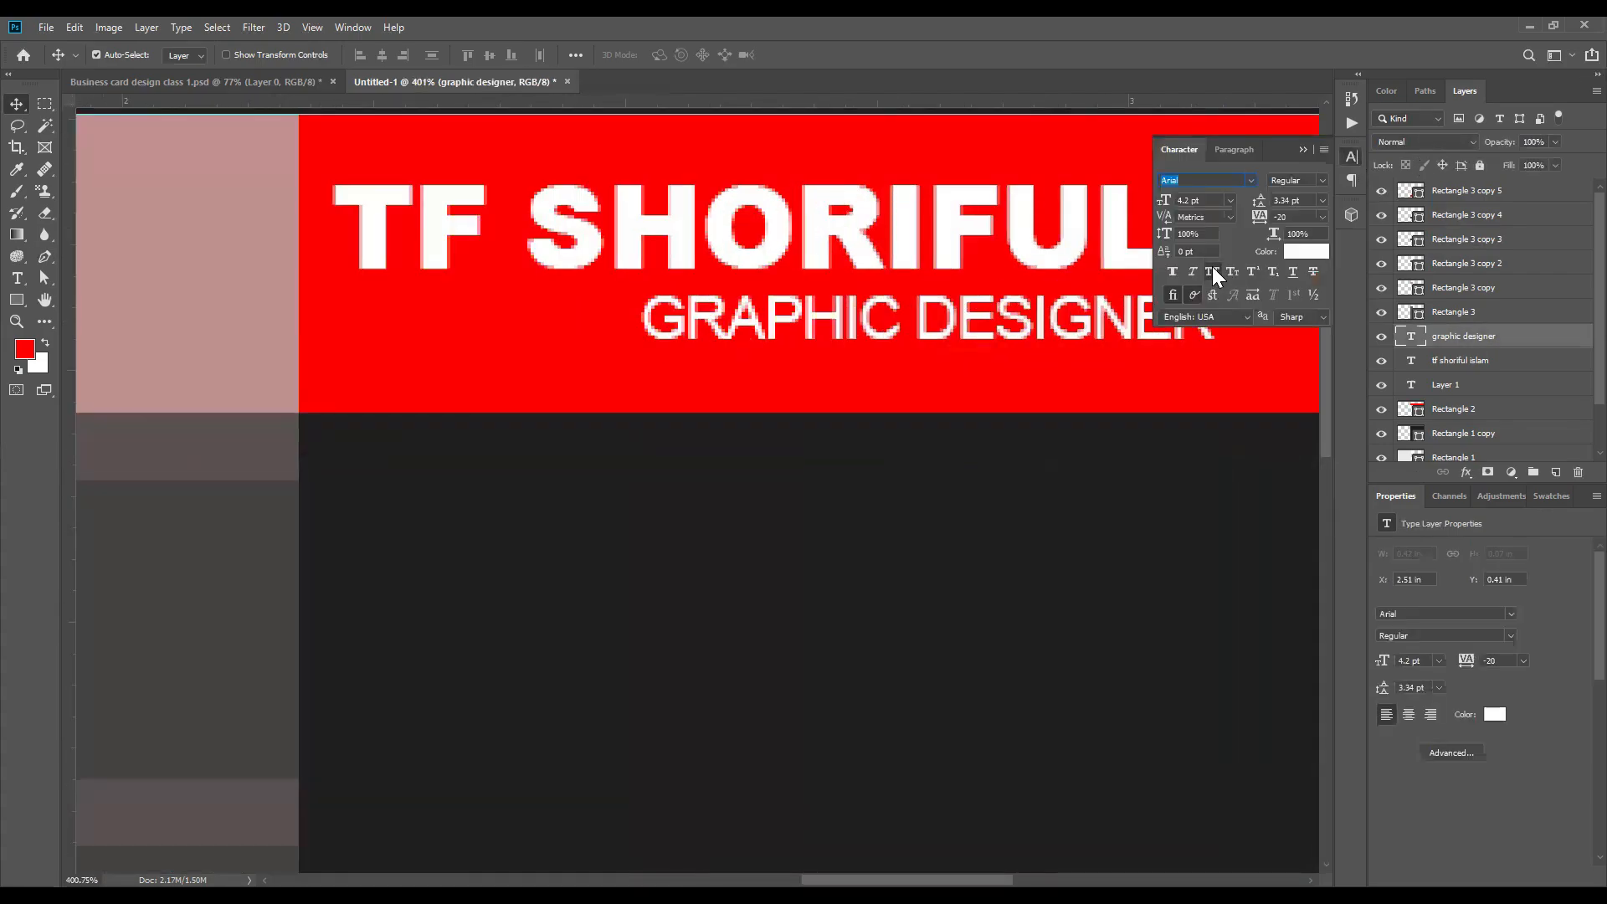
pyautogui.click(515, 531)
# Step: Align the job title and the name text to their shared horizontal center on the red band
pyautogui.scroll(-7, 761, 417)
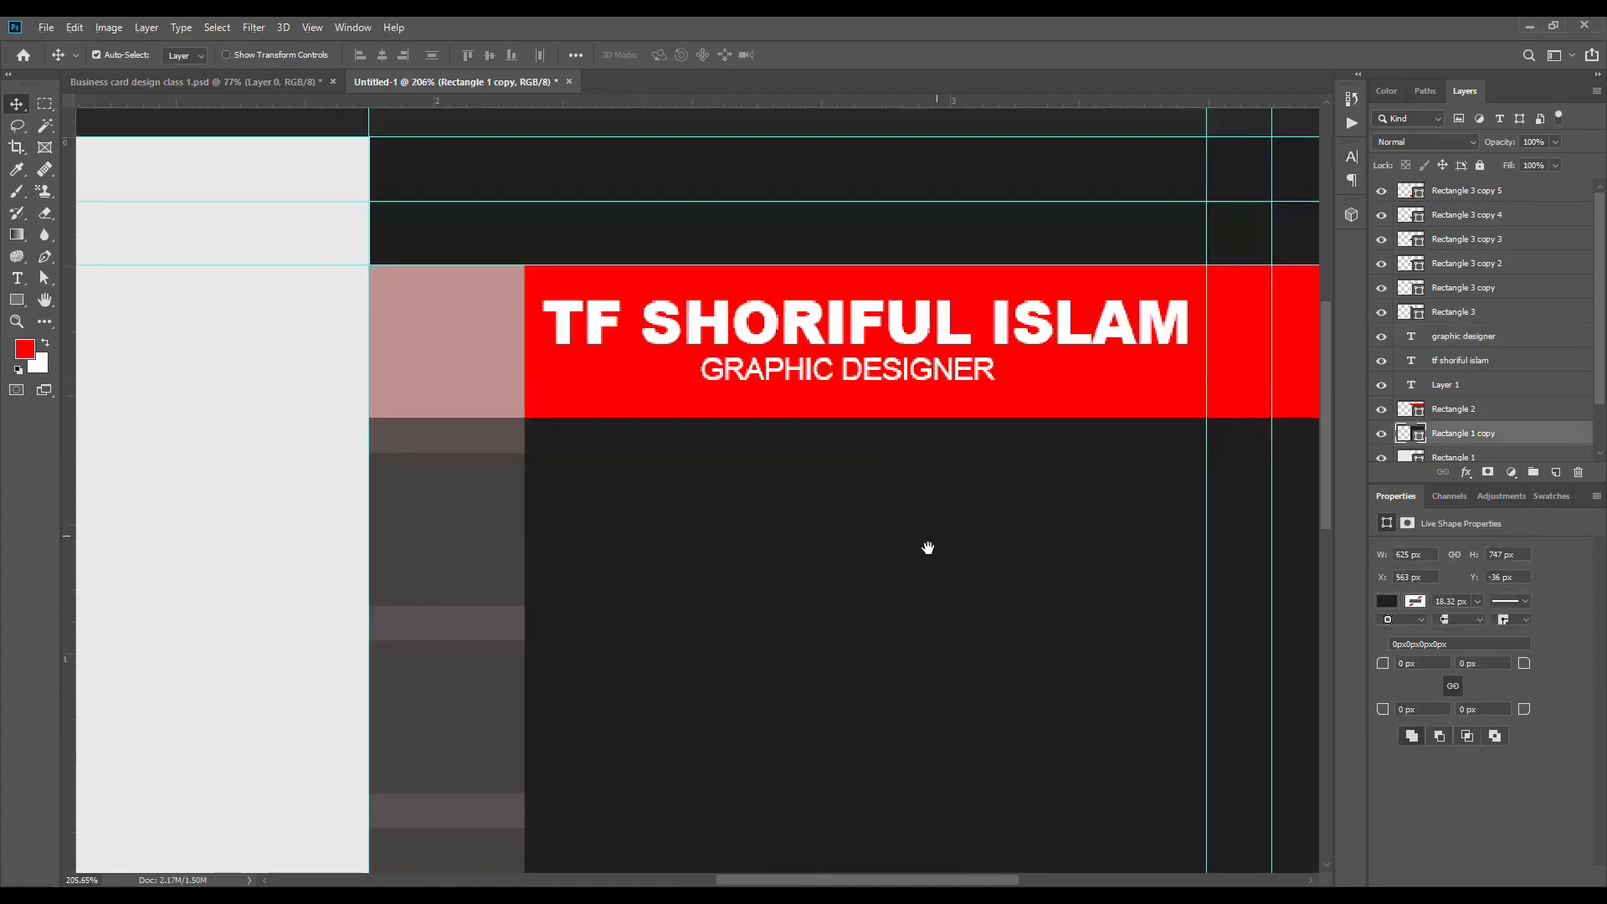
pyautogui.moveTo(929, 549); pyautogui.dragTo(526, 651)
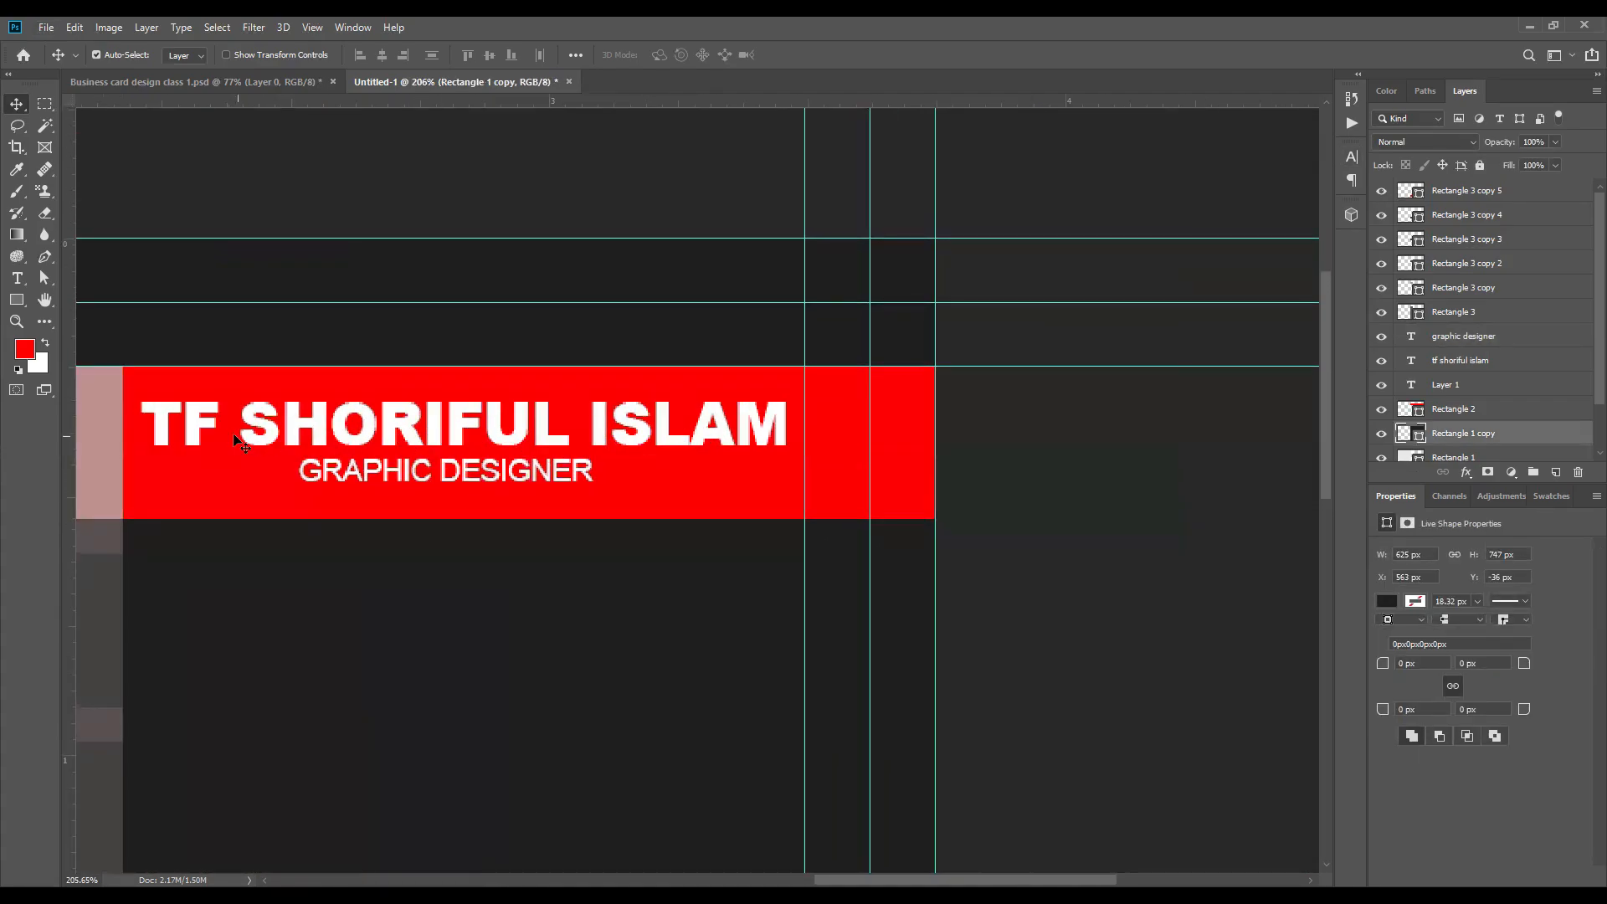
pyautogui.click(451, 471)
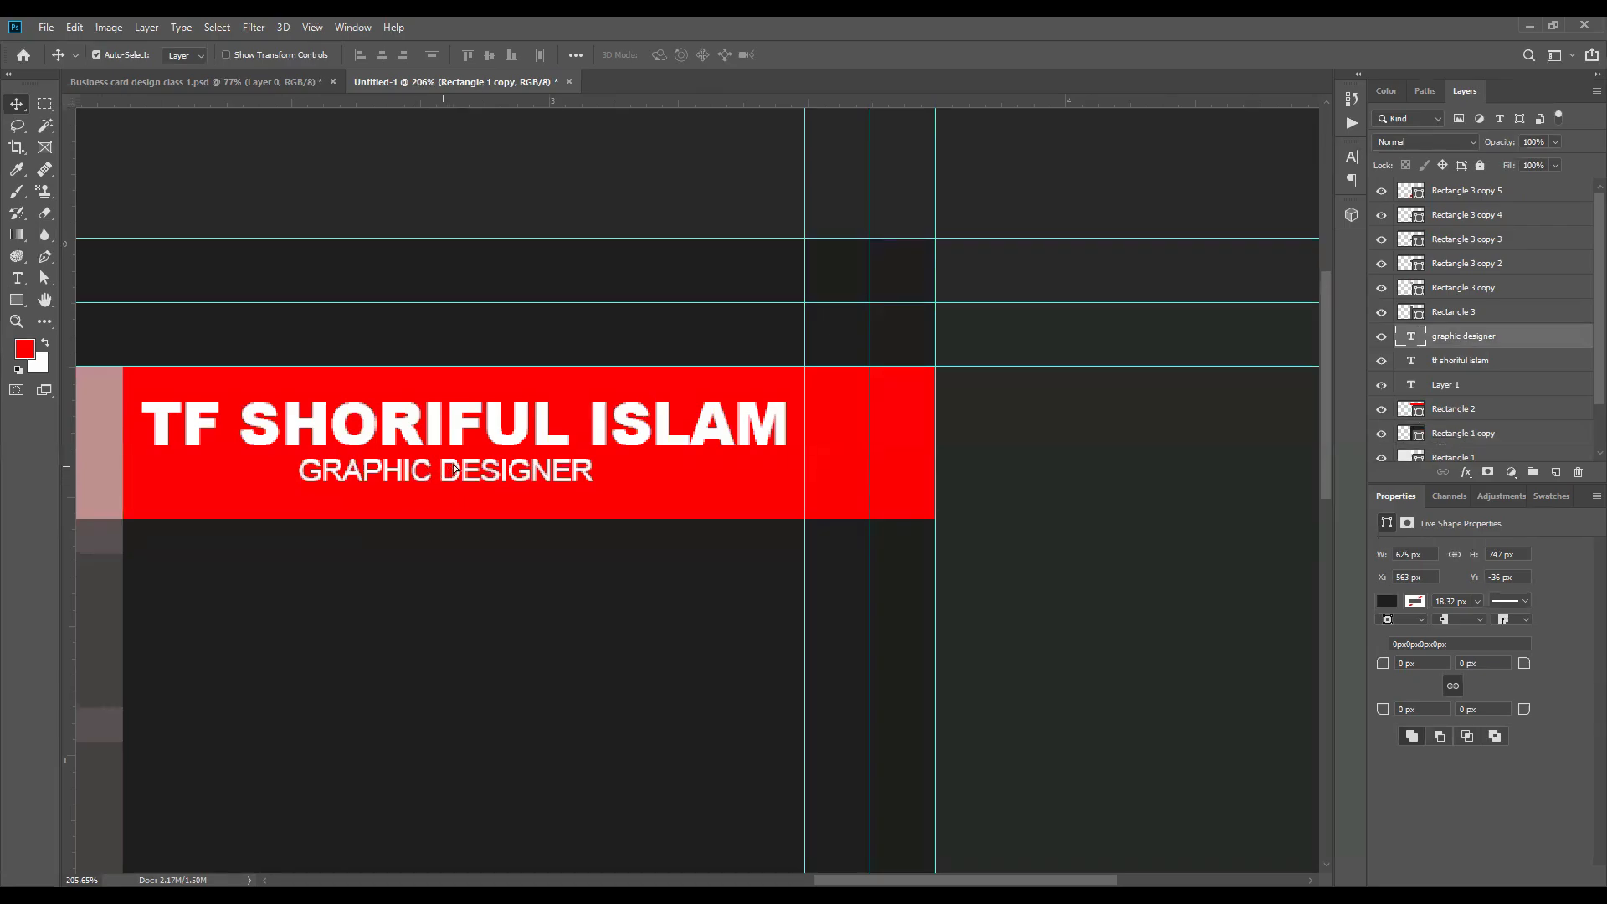
pyautogui.moveTo(443, 467); pyautogui.dragTo(562, 470)
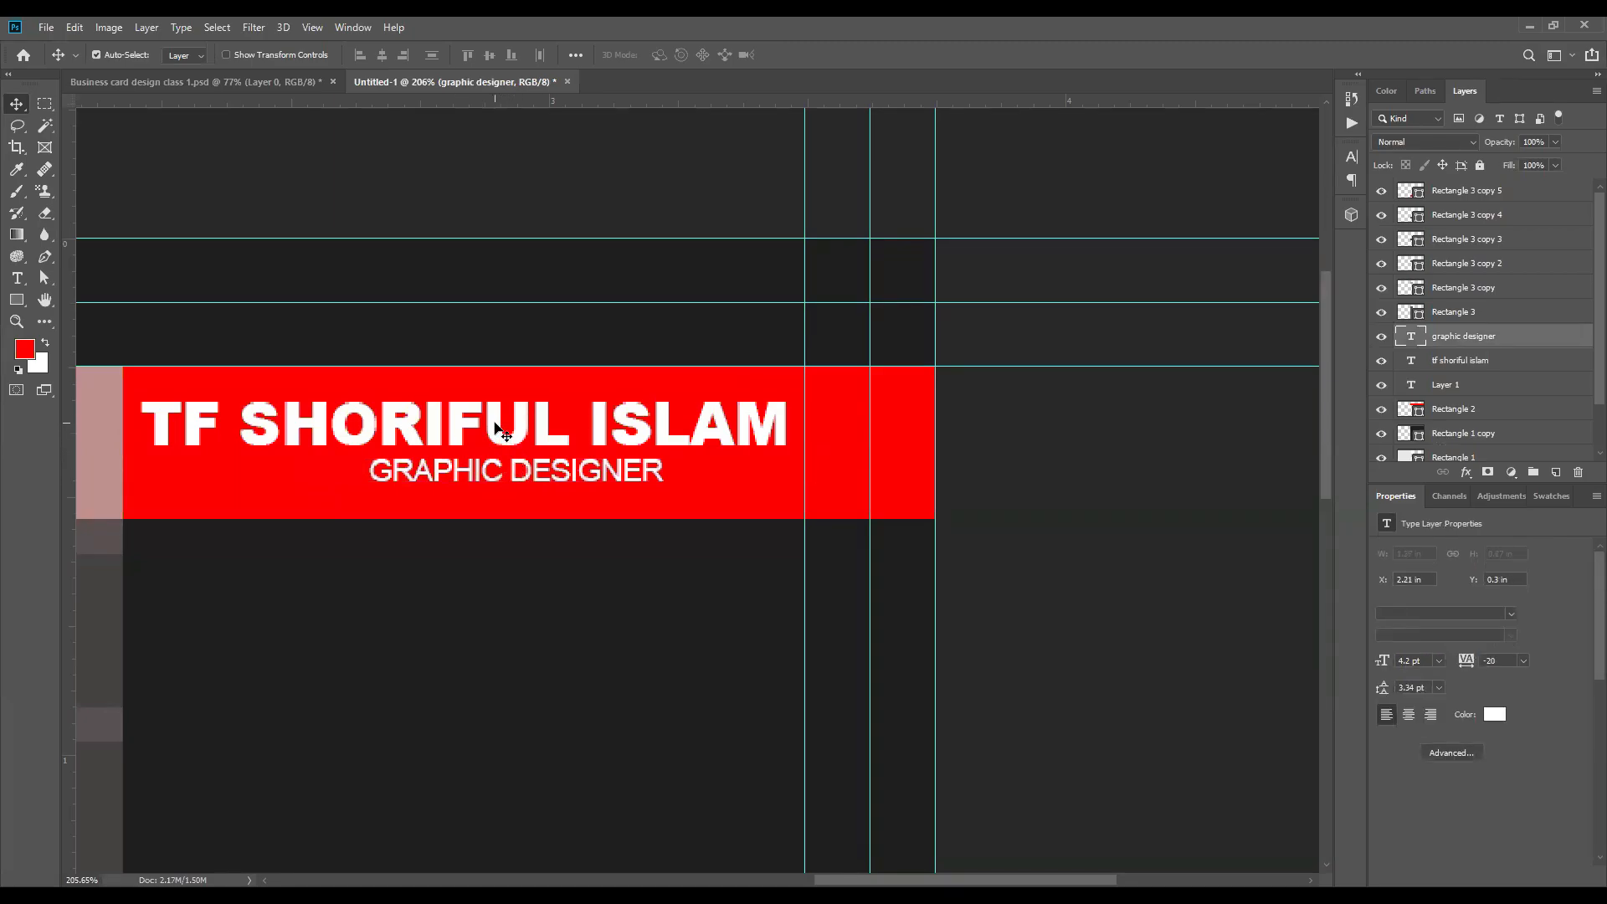
pyautogui.keyDown('shift'); pyautogui.click(499, 432); pyautogui.keyUp('shift')
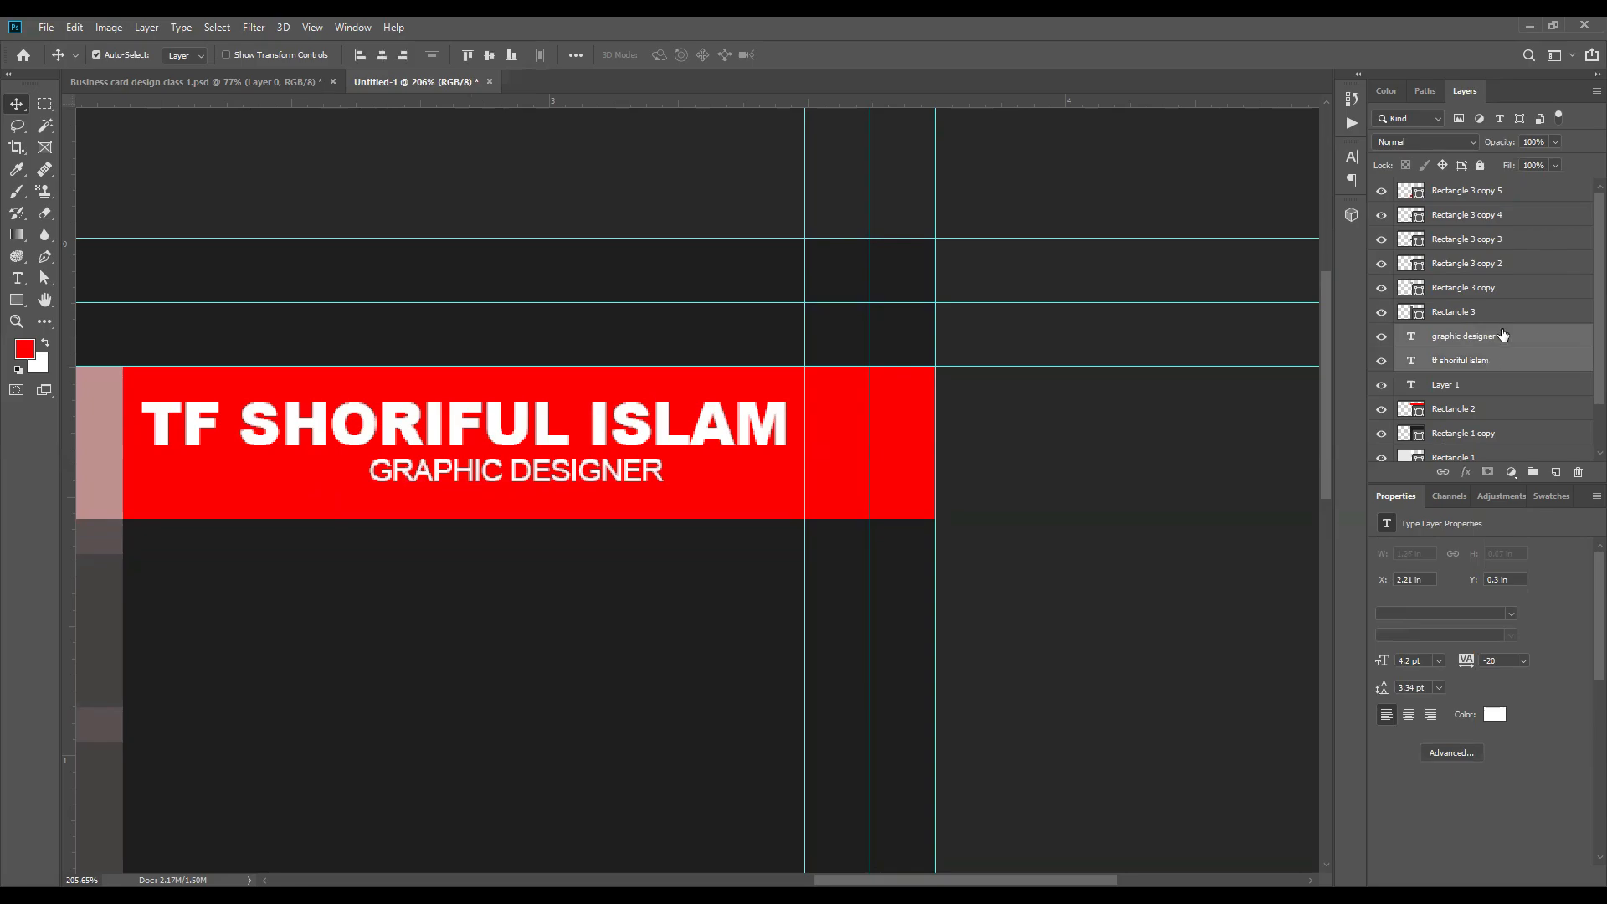
pyautogui.click(383, 55)
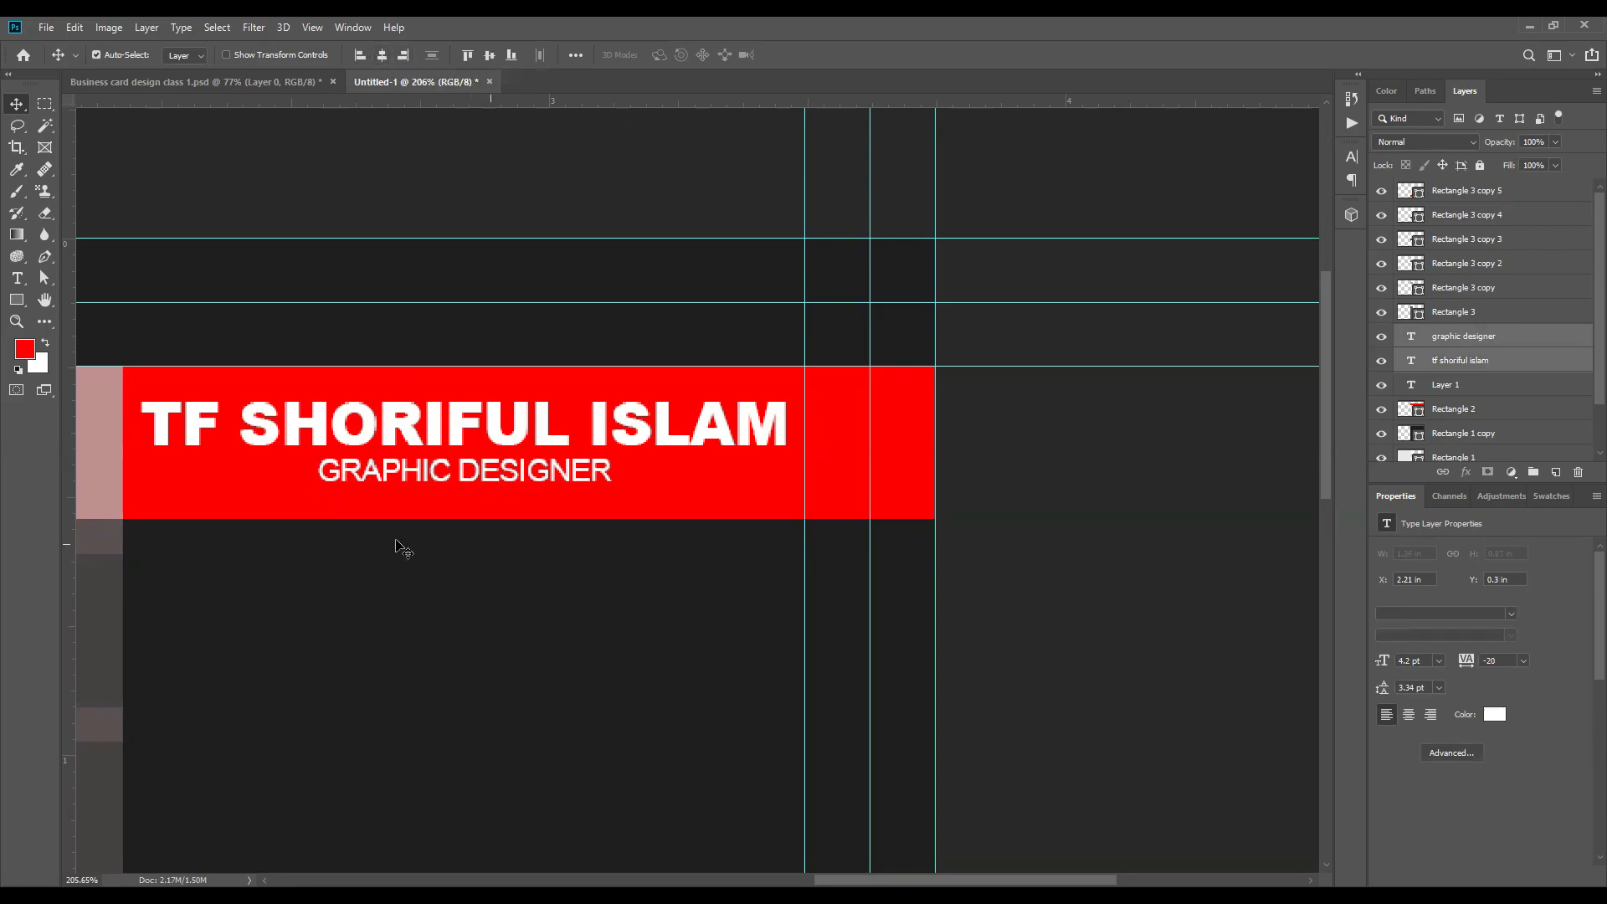
pyautogui.scroll(-3, 1002, 491)
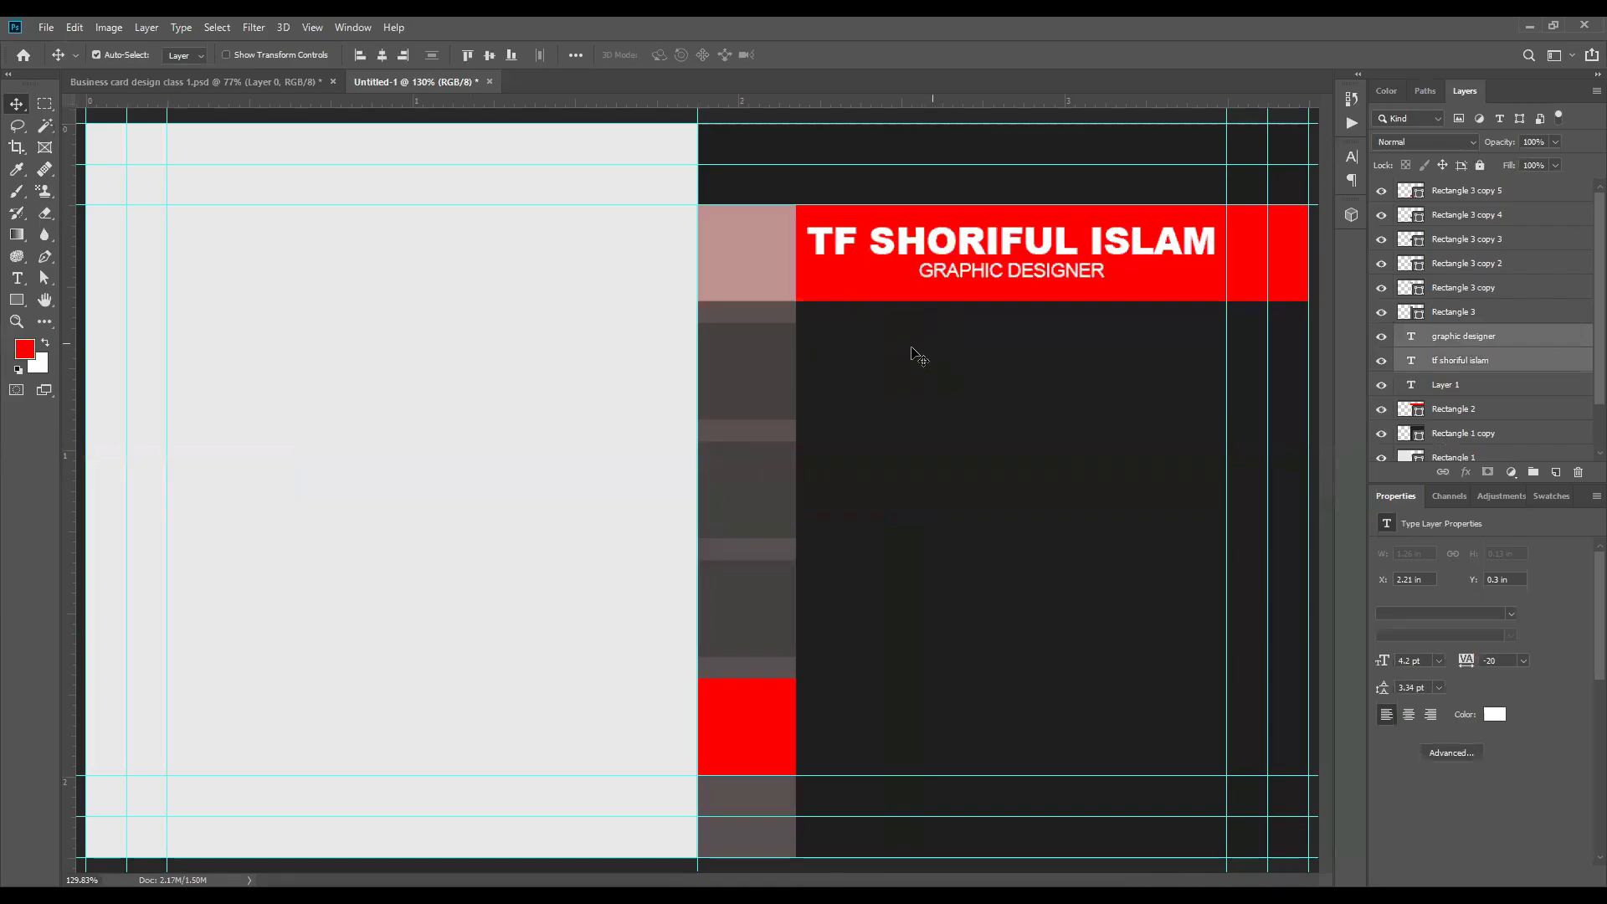
pyautogui.scroll(-1, 897, 355)
pyautogui.scroll(-2, 896, 355)
pyautogui.scroll(6, 384, 399)
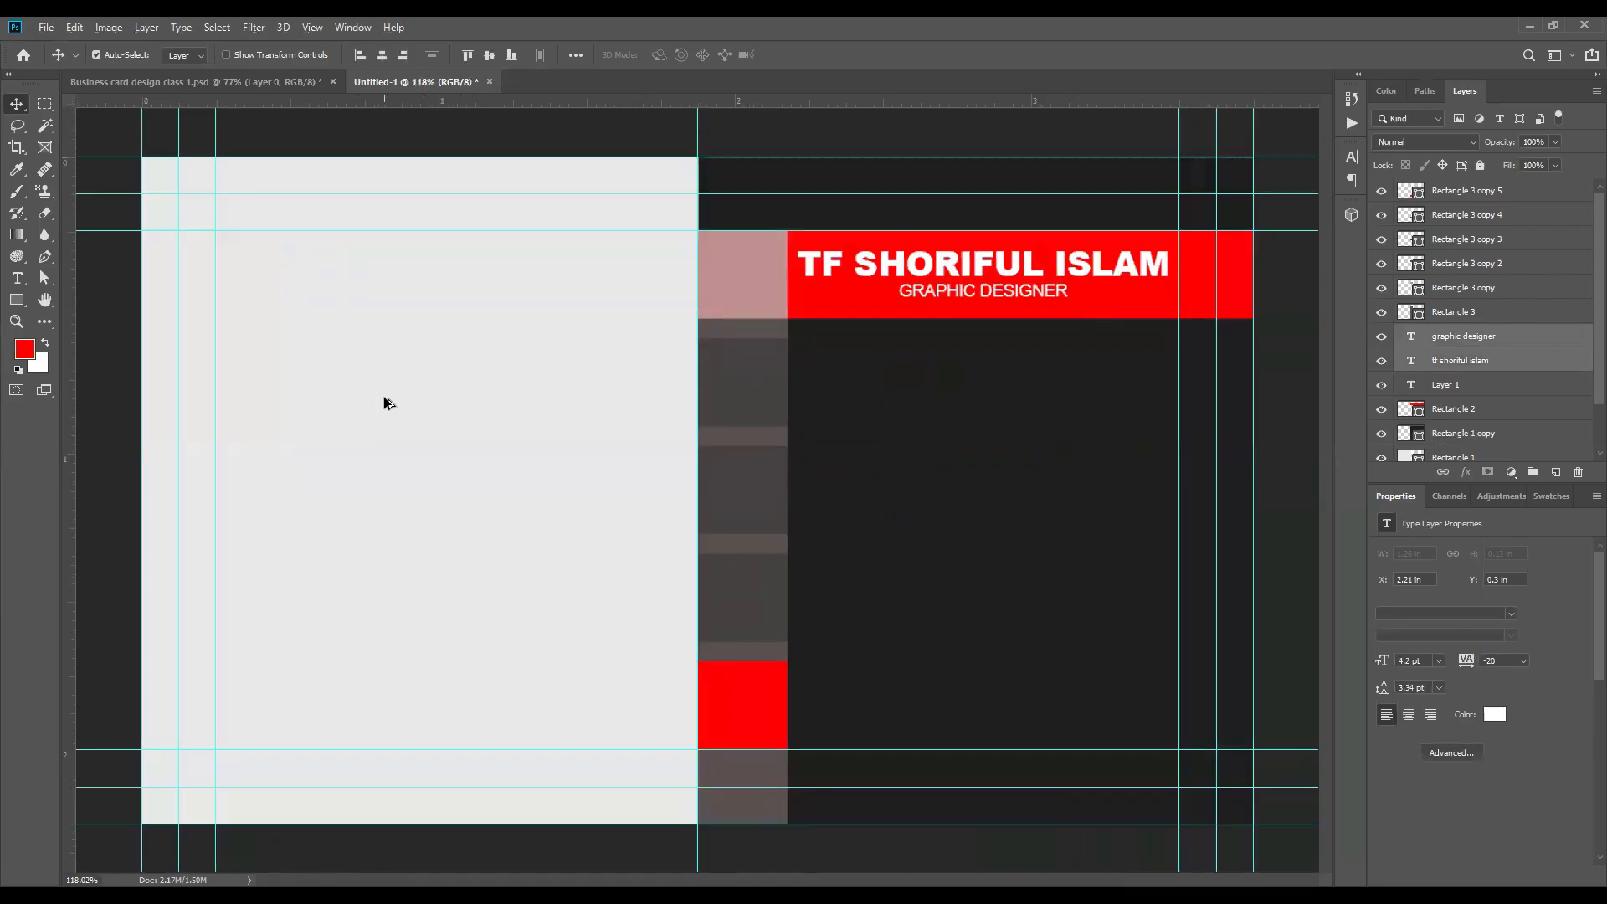
pyautogui.scroll(-2, 581, 398)
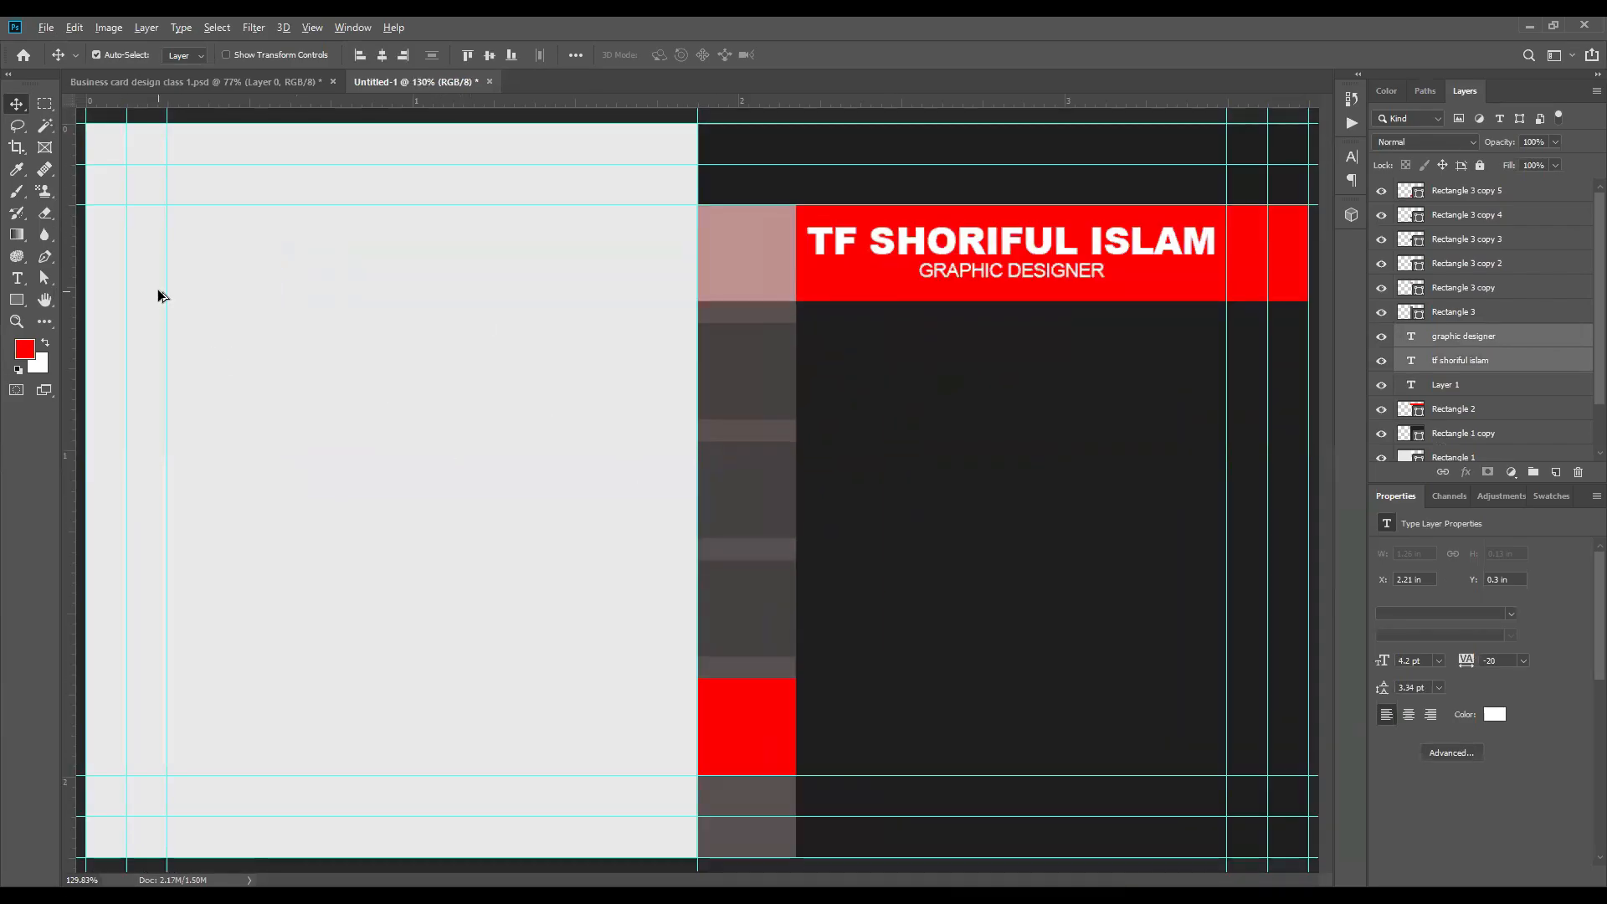
pyautogui.scroll(4, 158, 294)
pyautogui.moveTo(366, 349); pyautogui.dragTo(446, 356)
pyautogui.scroll(-3, 447, 361)
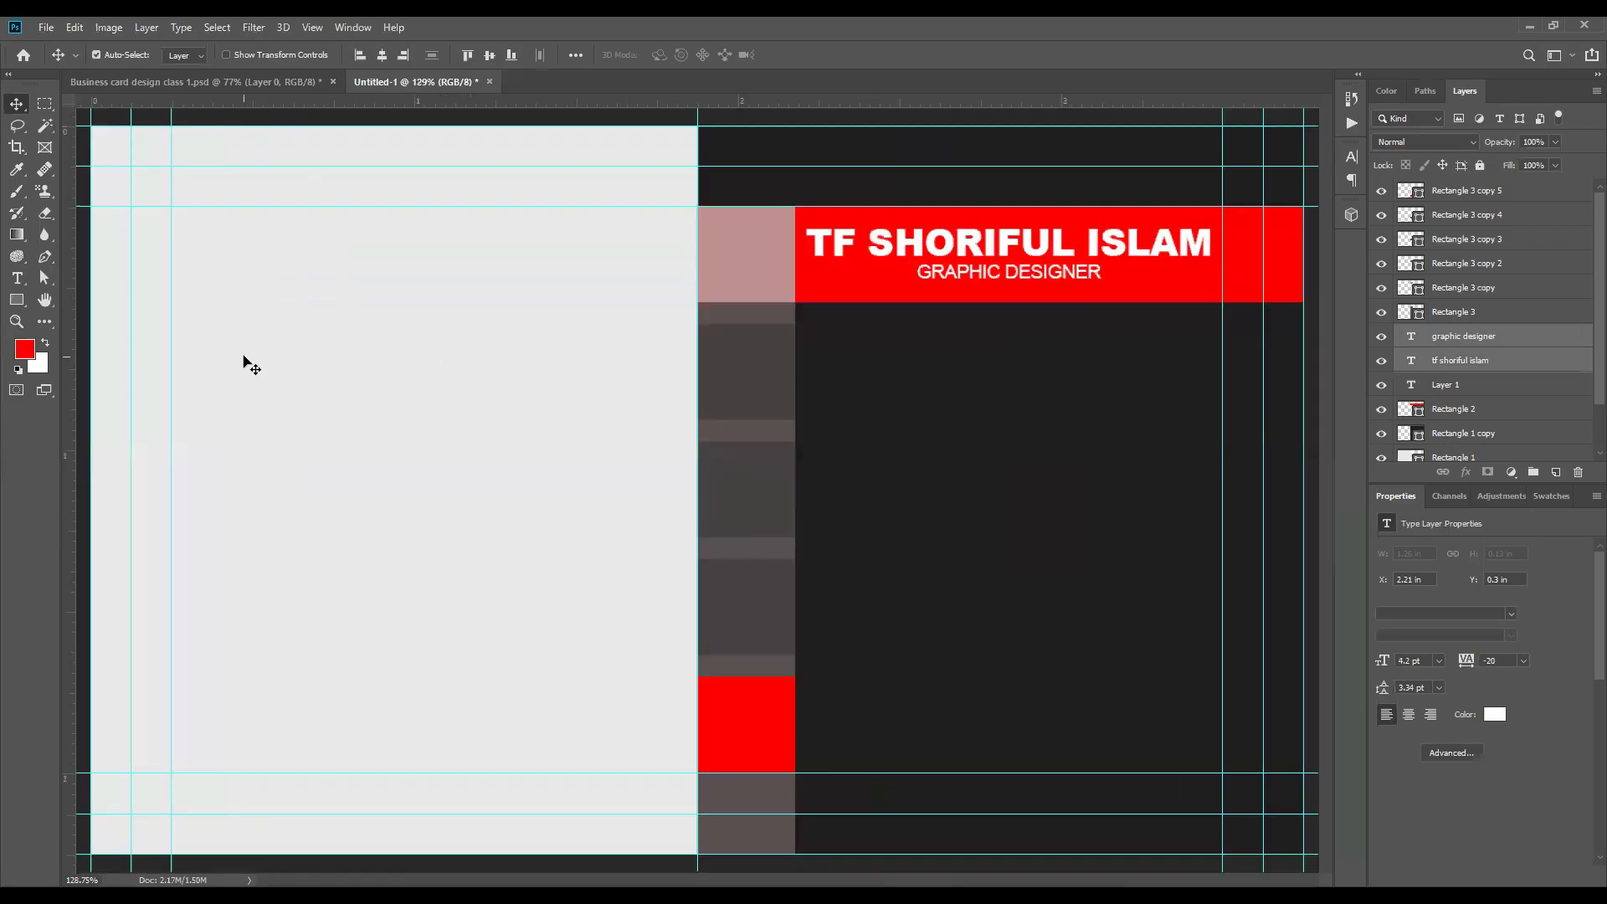
# Step: Draw a red square of about 135 × 135 px in the upper middle of the light grey half
pyautogui.scroll(1, 244, 355)
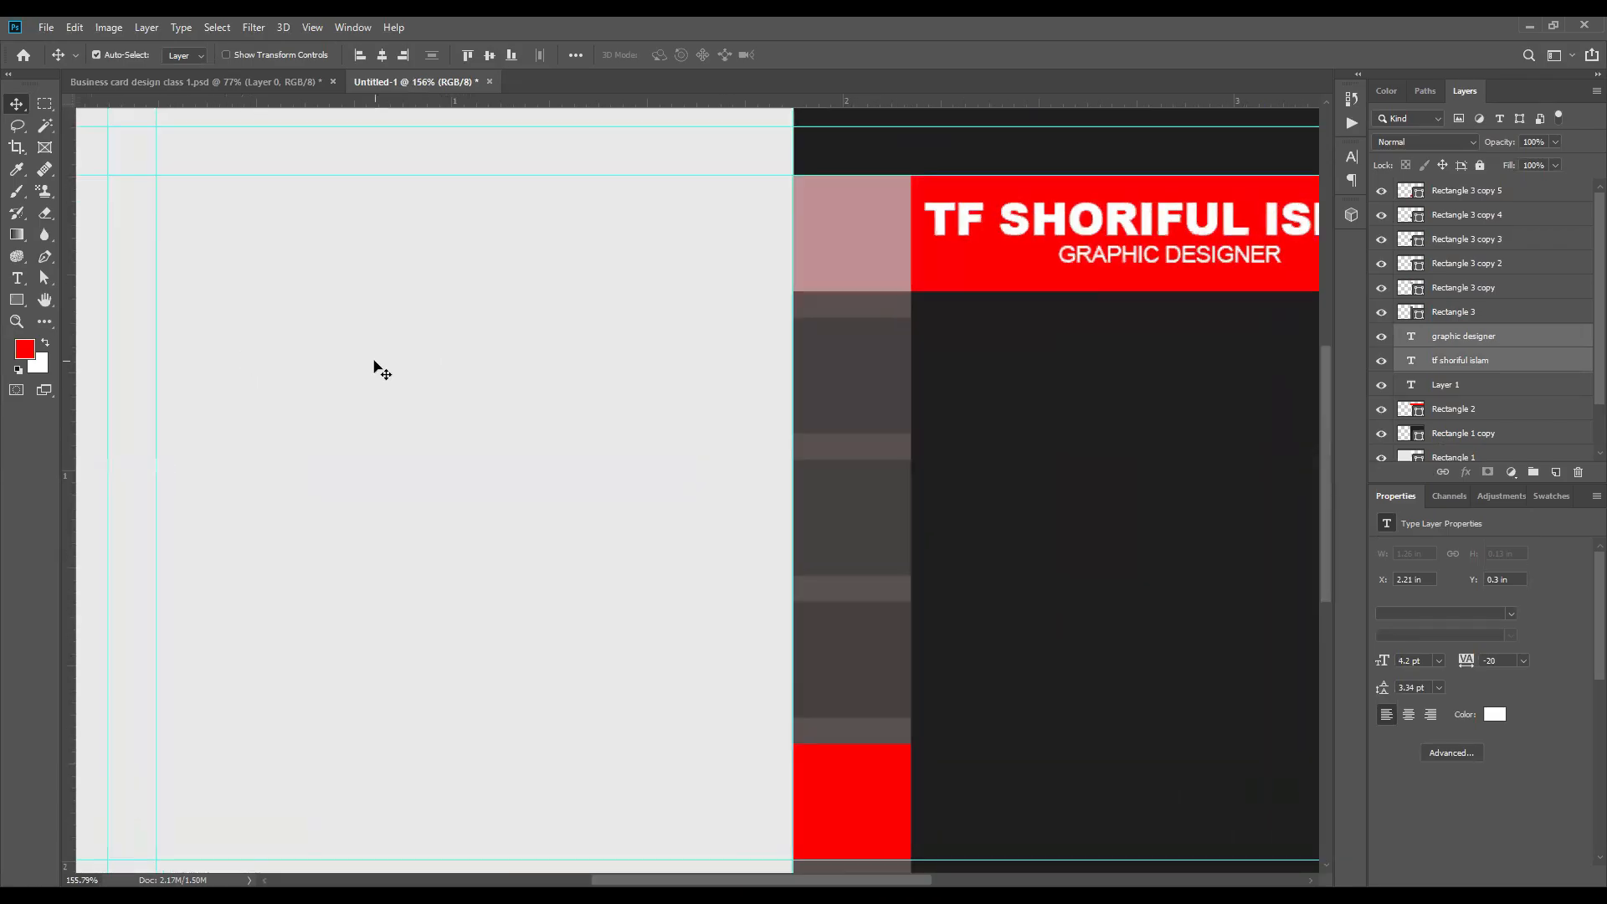
pyautogui.moveTo(377, 366); pyautogui.dragTo(545, 377)
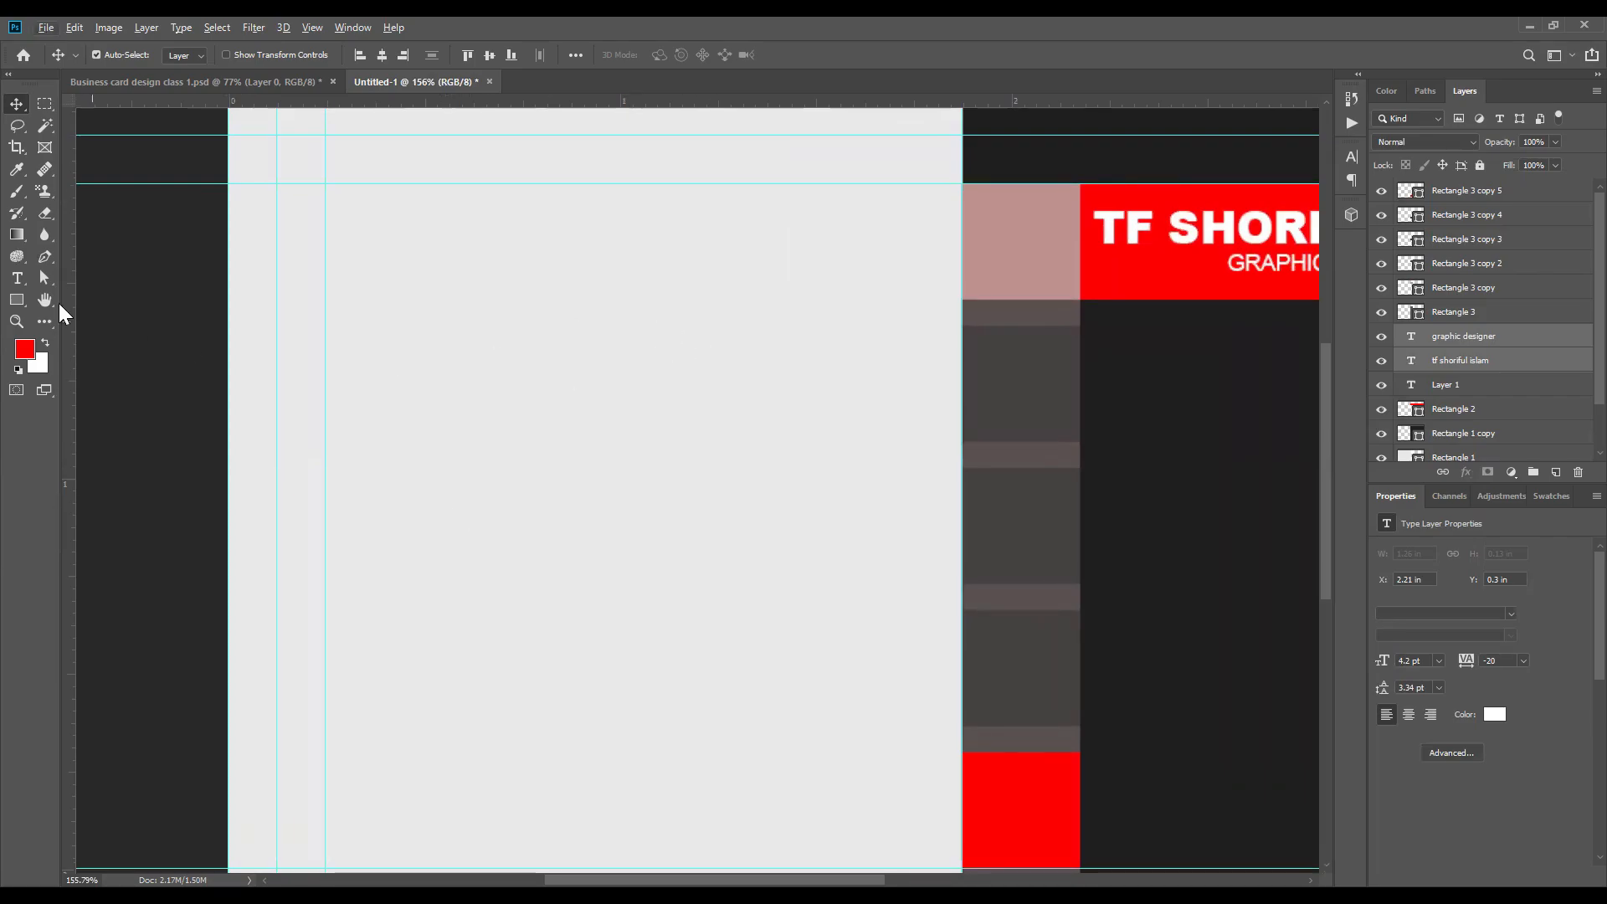
pyautogui.click(18, 301)
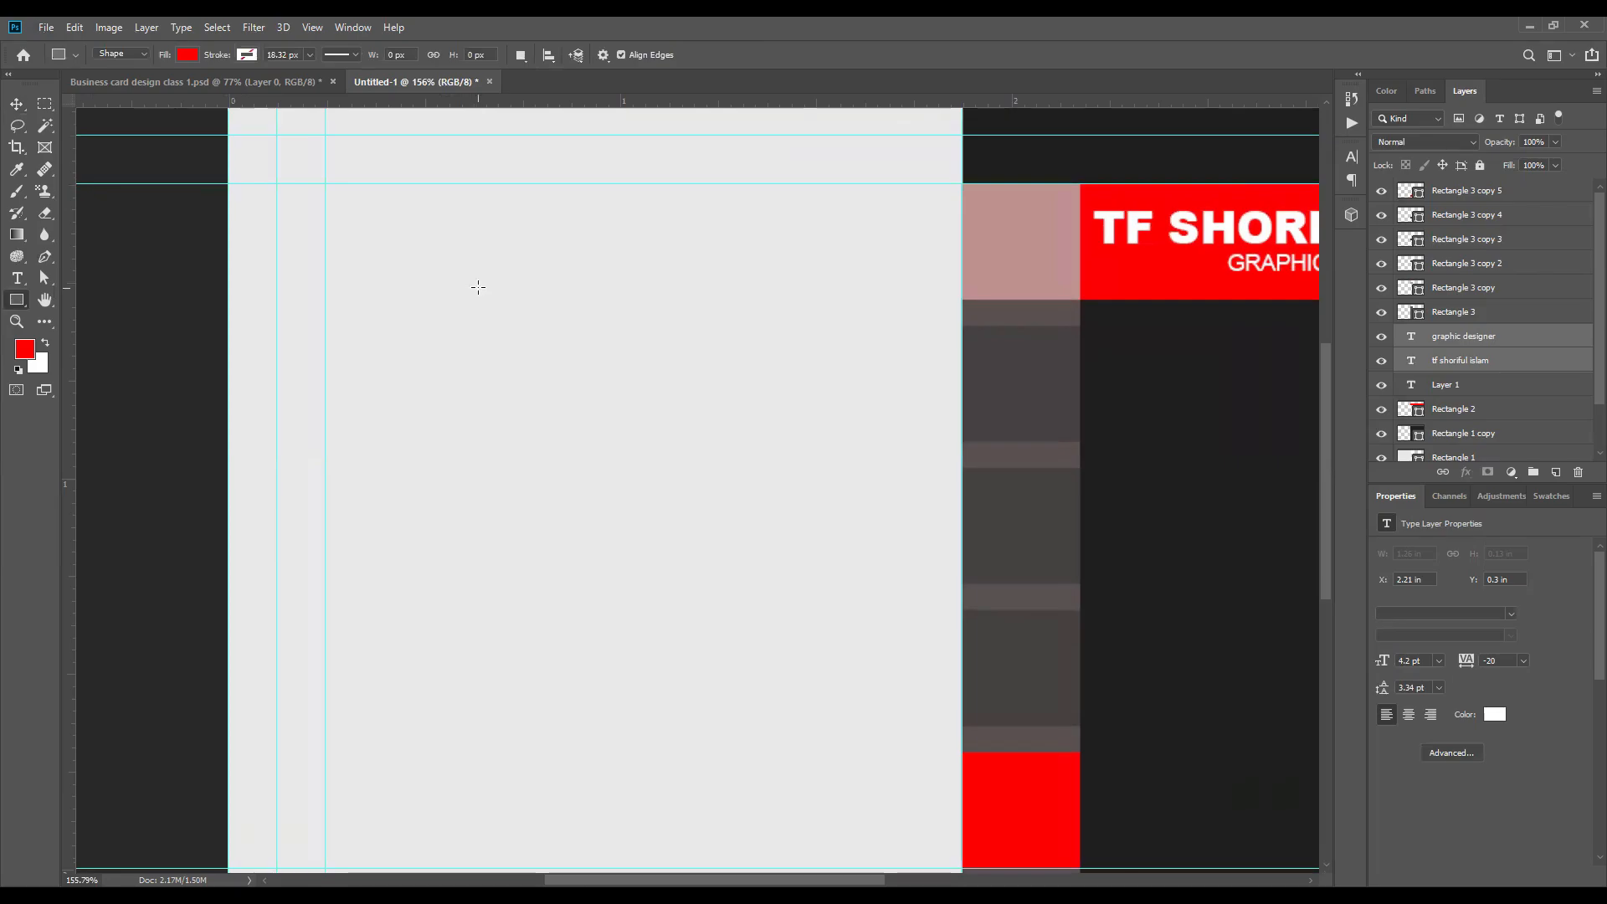
pyautogui.moveTo(478, 288); pyautogui.dragTo(692, 456)
pyautogui.press('v')
# Step: Move the red square horizontally toward the strip of squares, to an X position of about 230 px
pyautogui.scroll(-5, 570, 370)
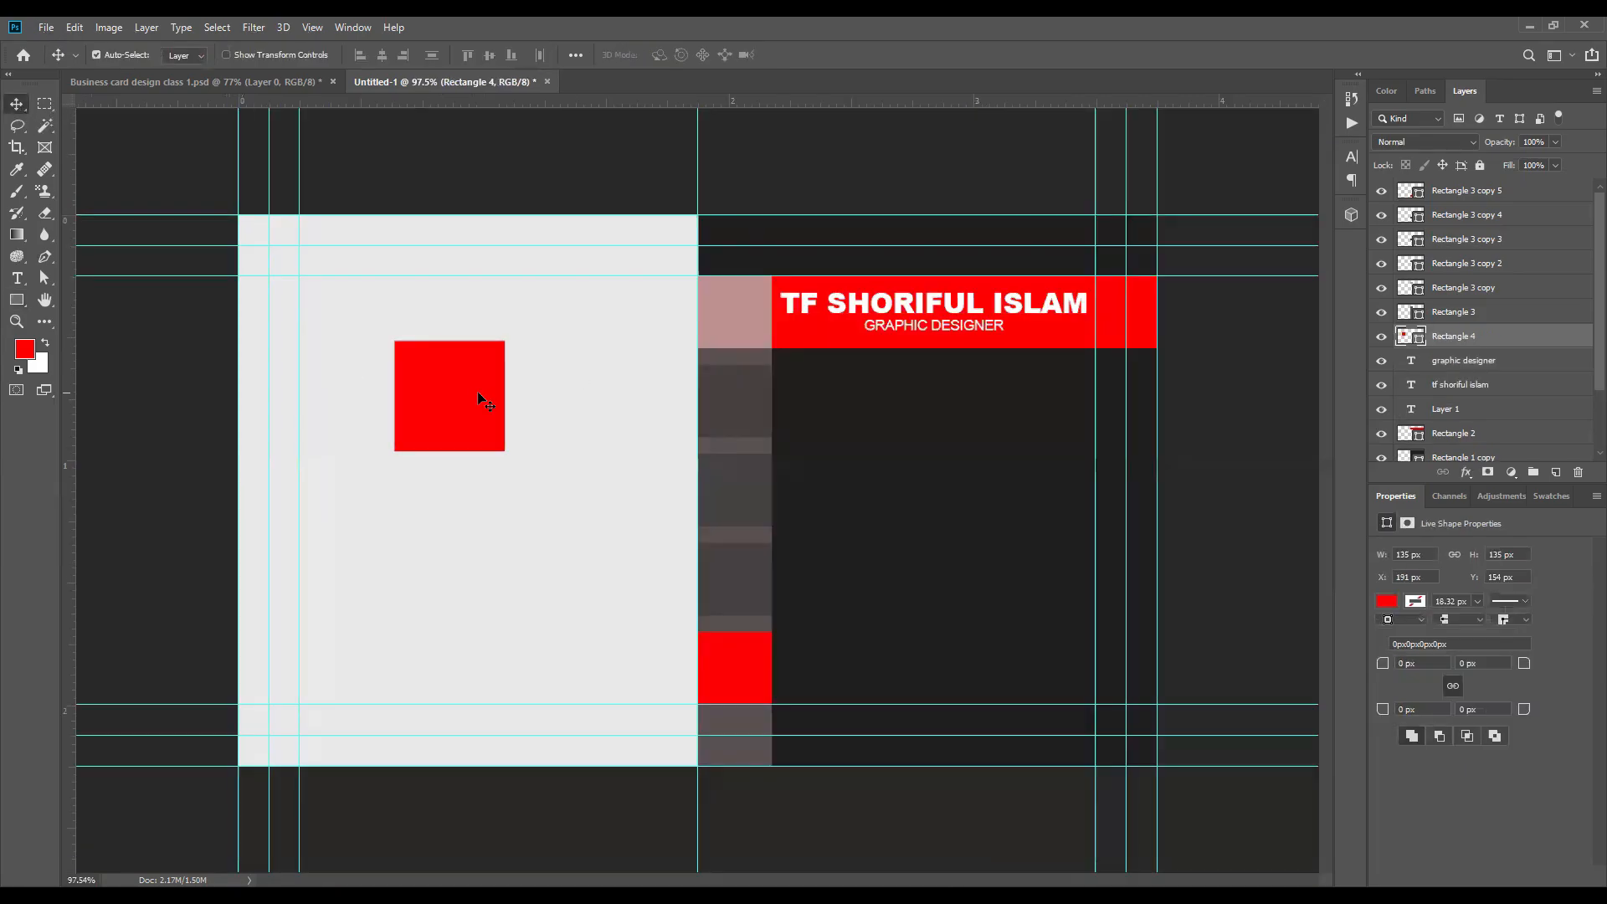
pyautogui.scroll(5, 477, 390)
pyautogui.moveTo(604, 338); pyautogui.dragTo(642, 352)
pyautogui.scroll(-3, 586, 352)
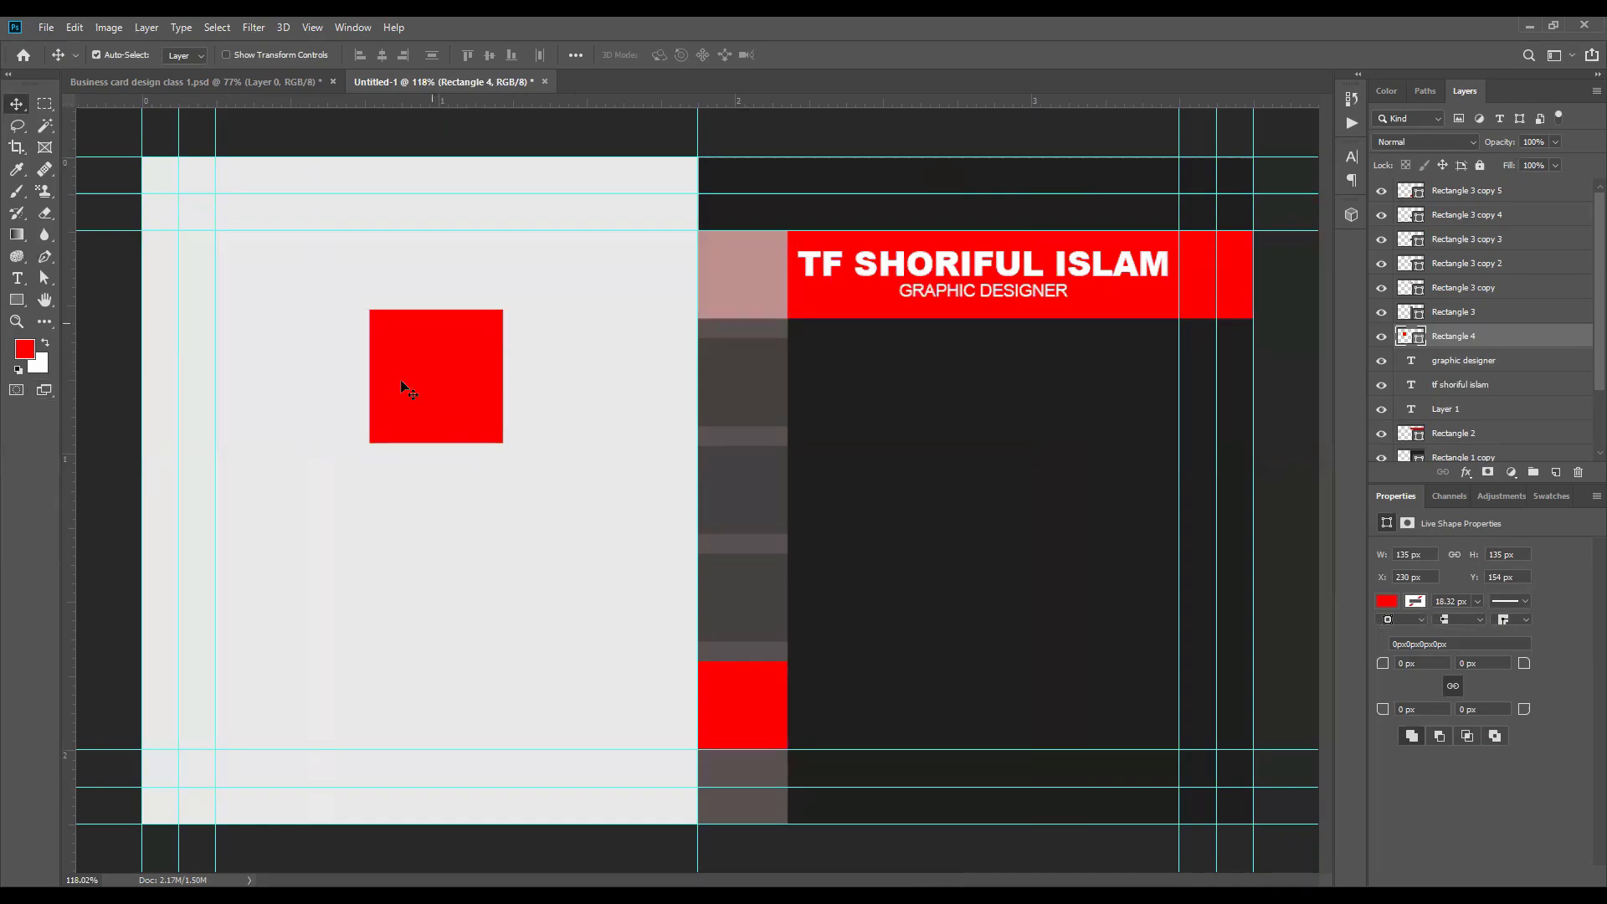
pyautogui.scroll(3, 422, 359)
pyautogui.scroll(-4, 380, 457)
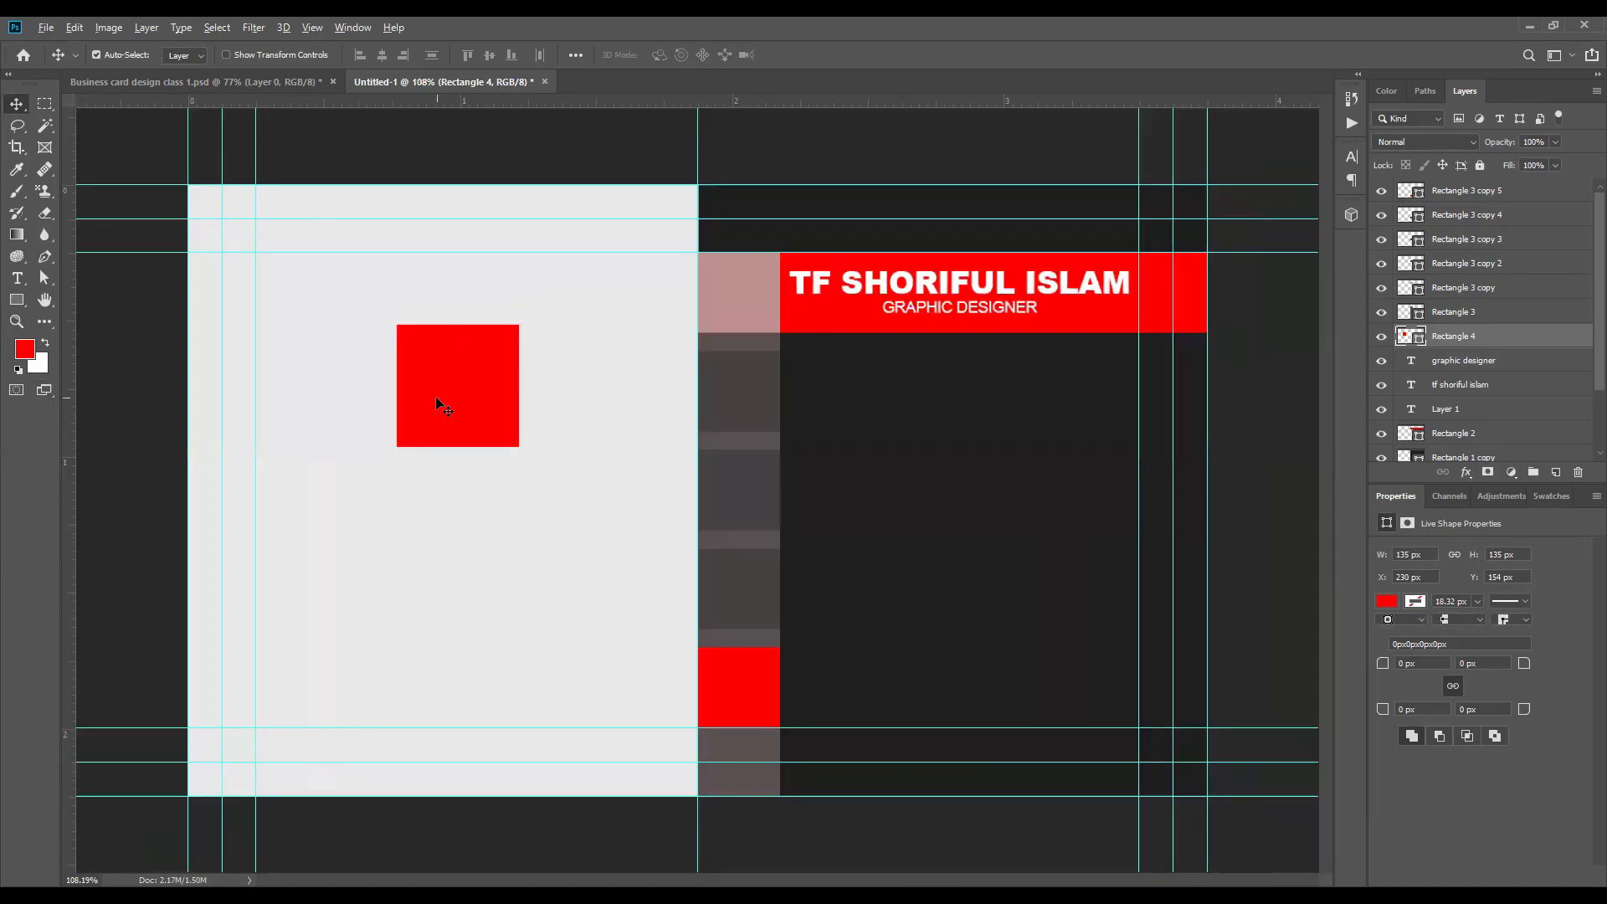
pyautogui.scroll(2, 435, 395)
pyautogui.scroll(-2, 427, 378)
pyautogui.click(1278, 478)
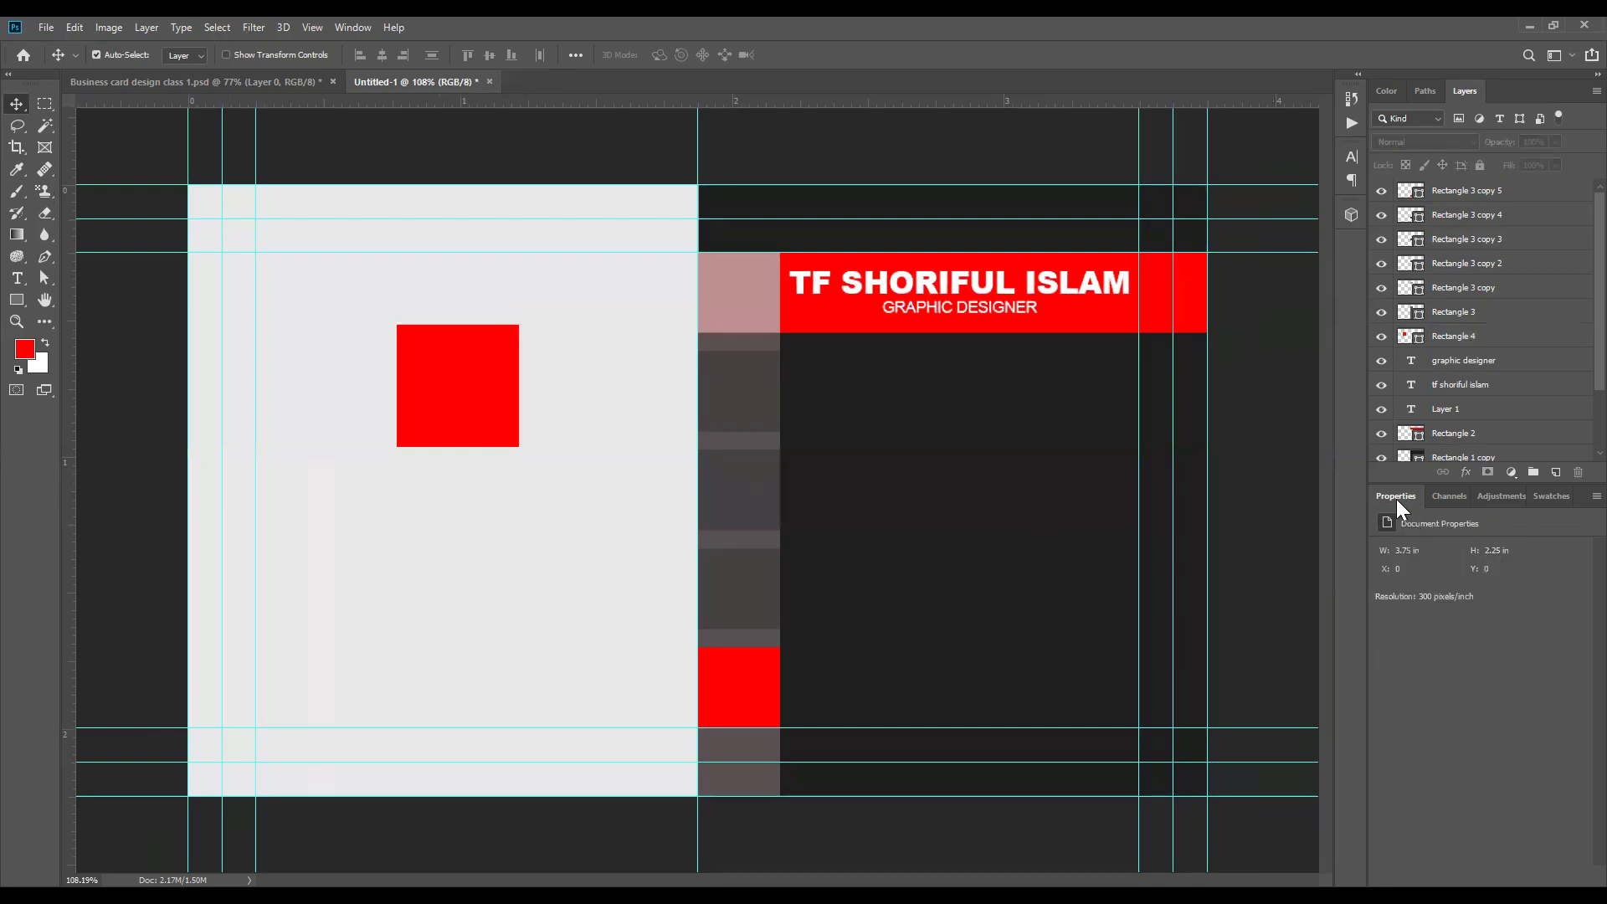
pyautogui.click(359, 28)
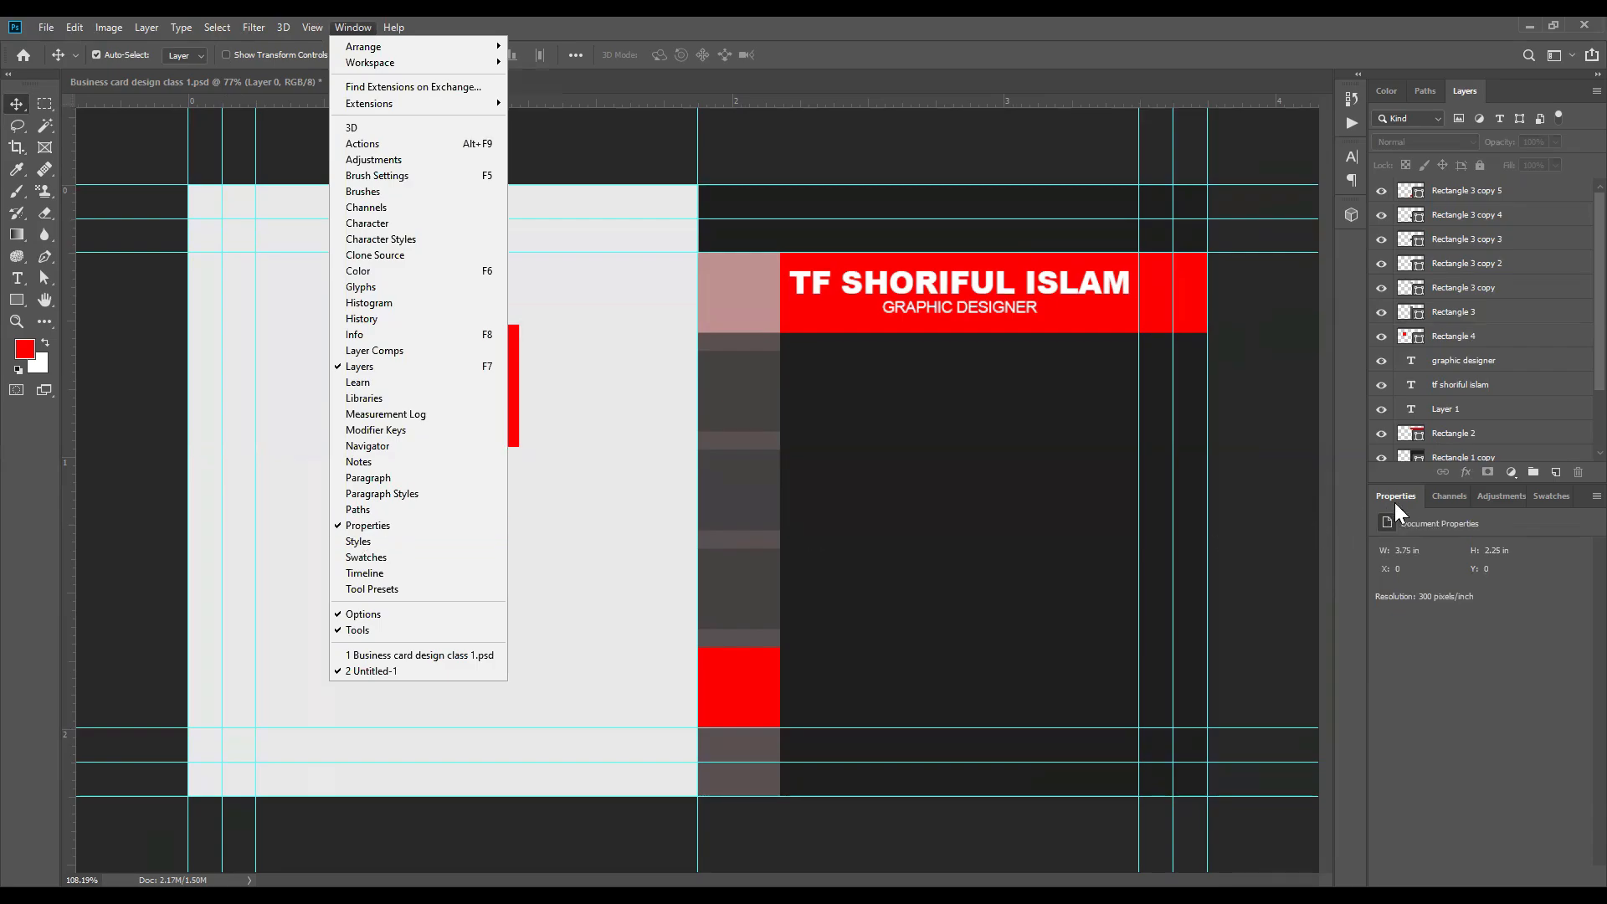
pyautogui.click(1254, 479)
# Step: Set the fill of the red square on the light grey half to no color
pyautogui.click(490, 389)
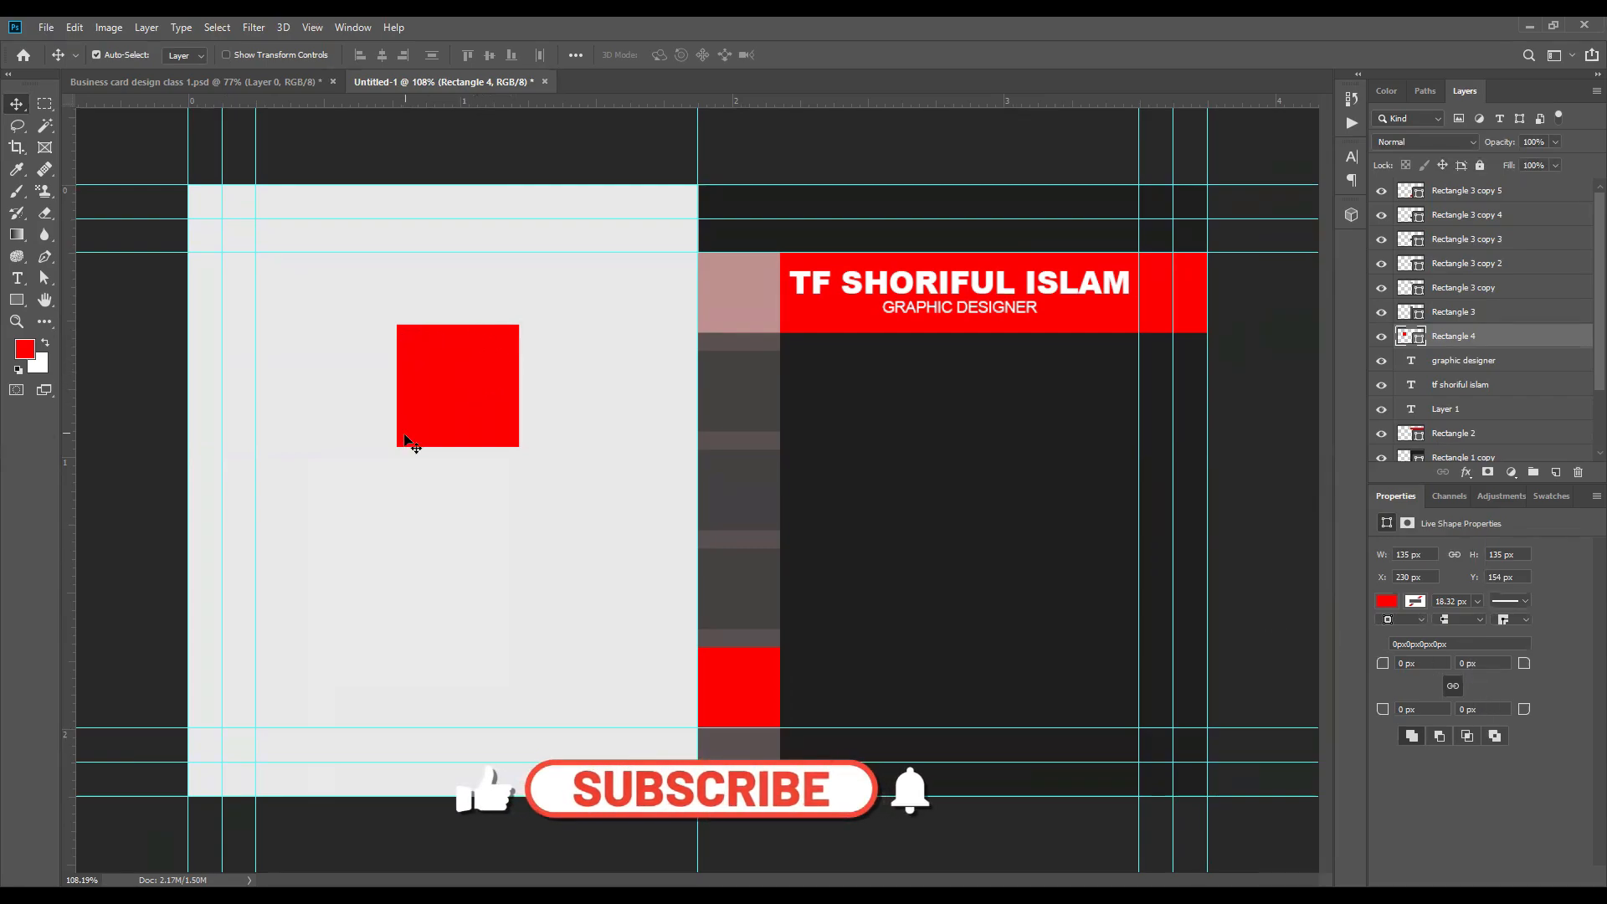
pyautogui.click(1387, 602)
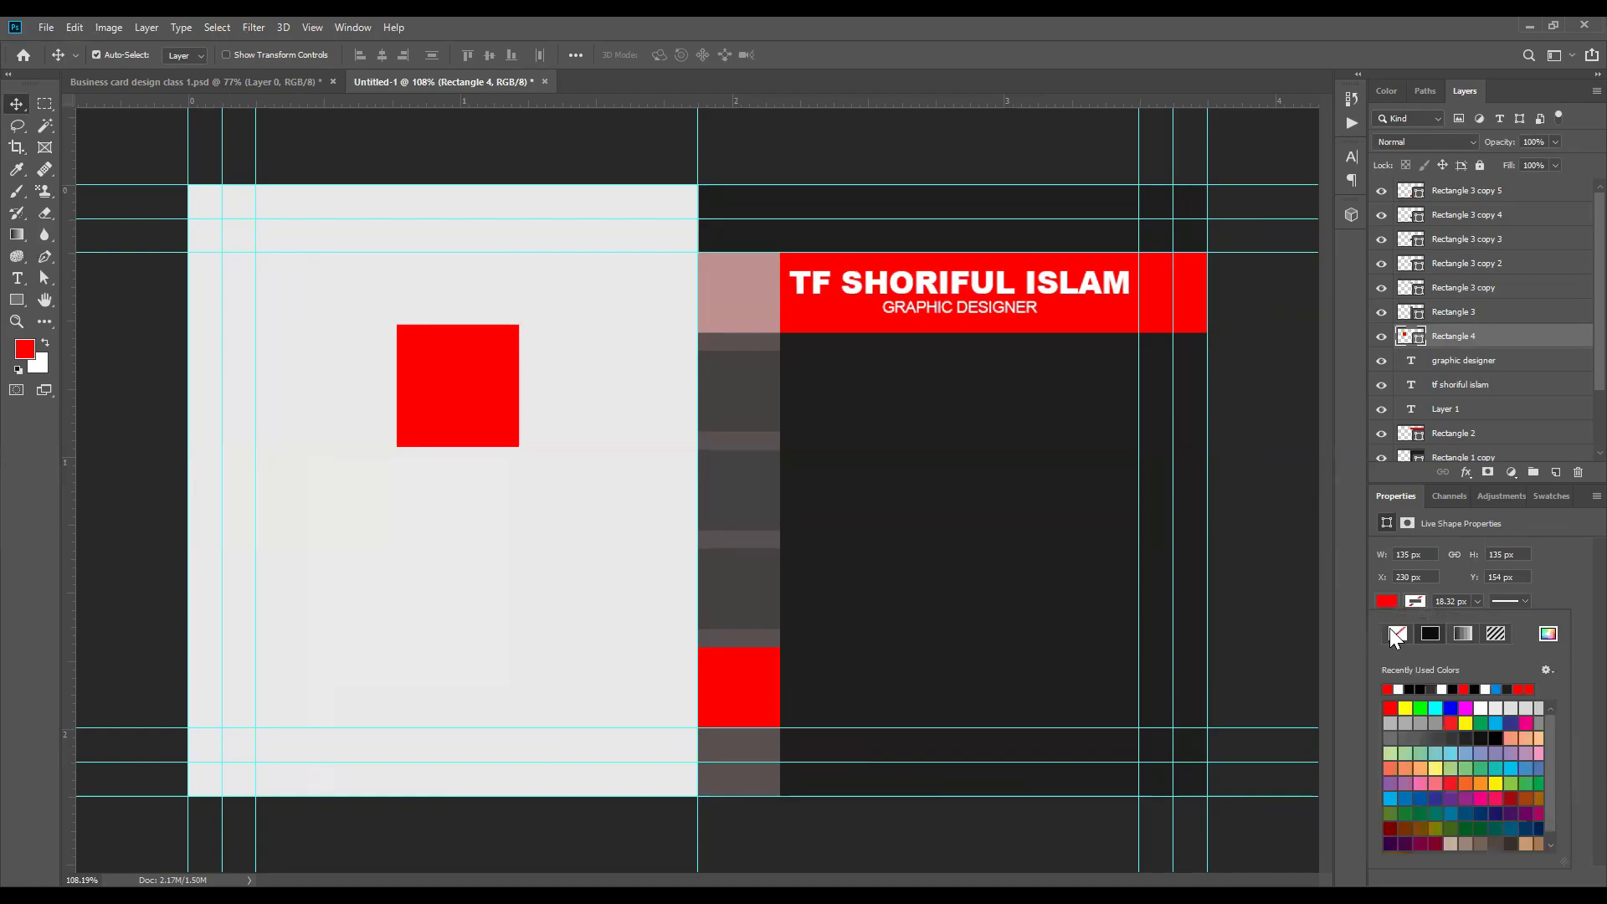
pyautogui.click(1402, 634)
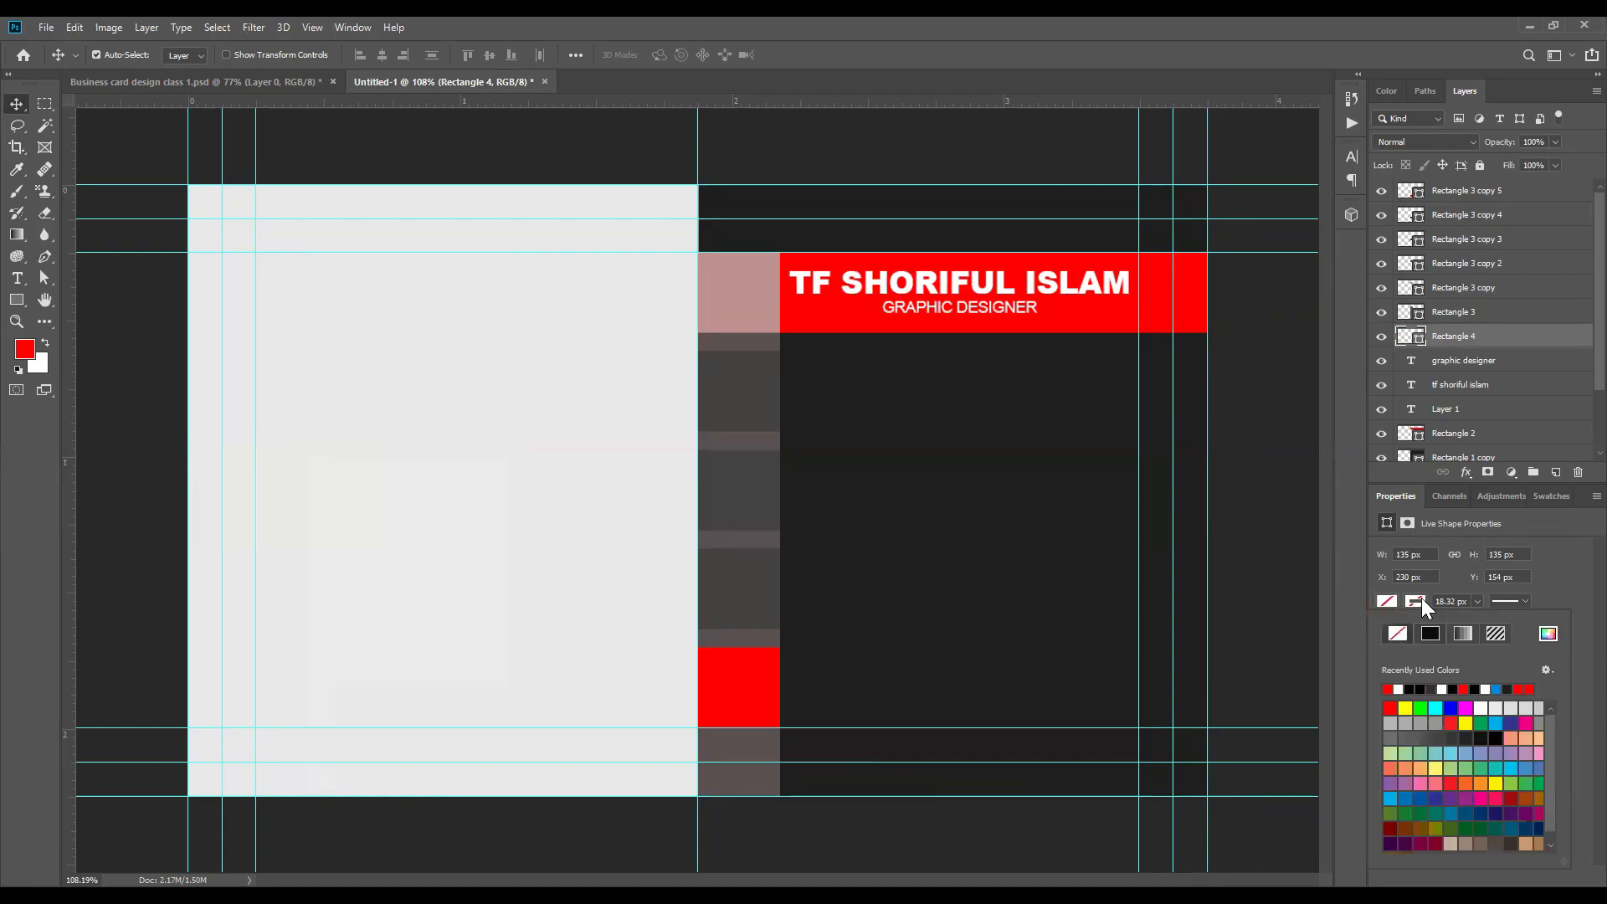
# Step: Give the unfilled square on the light grey half a red stroke, trying the strip's dusty pink before returning to red
pyautogui.click(1388, 689)
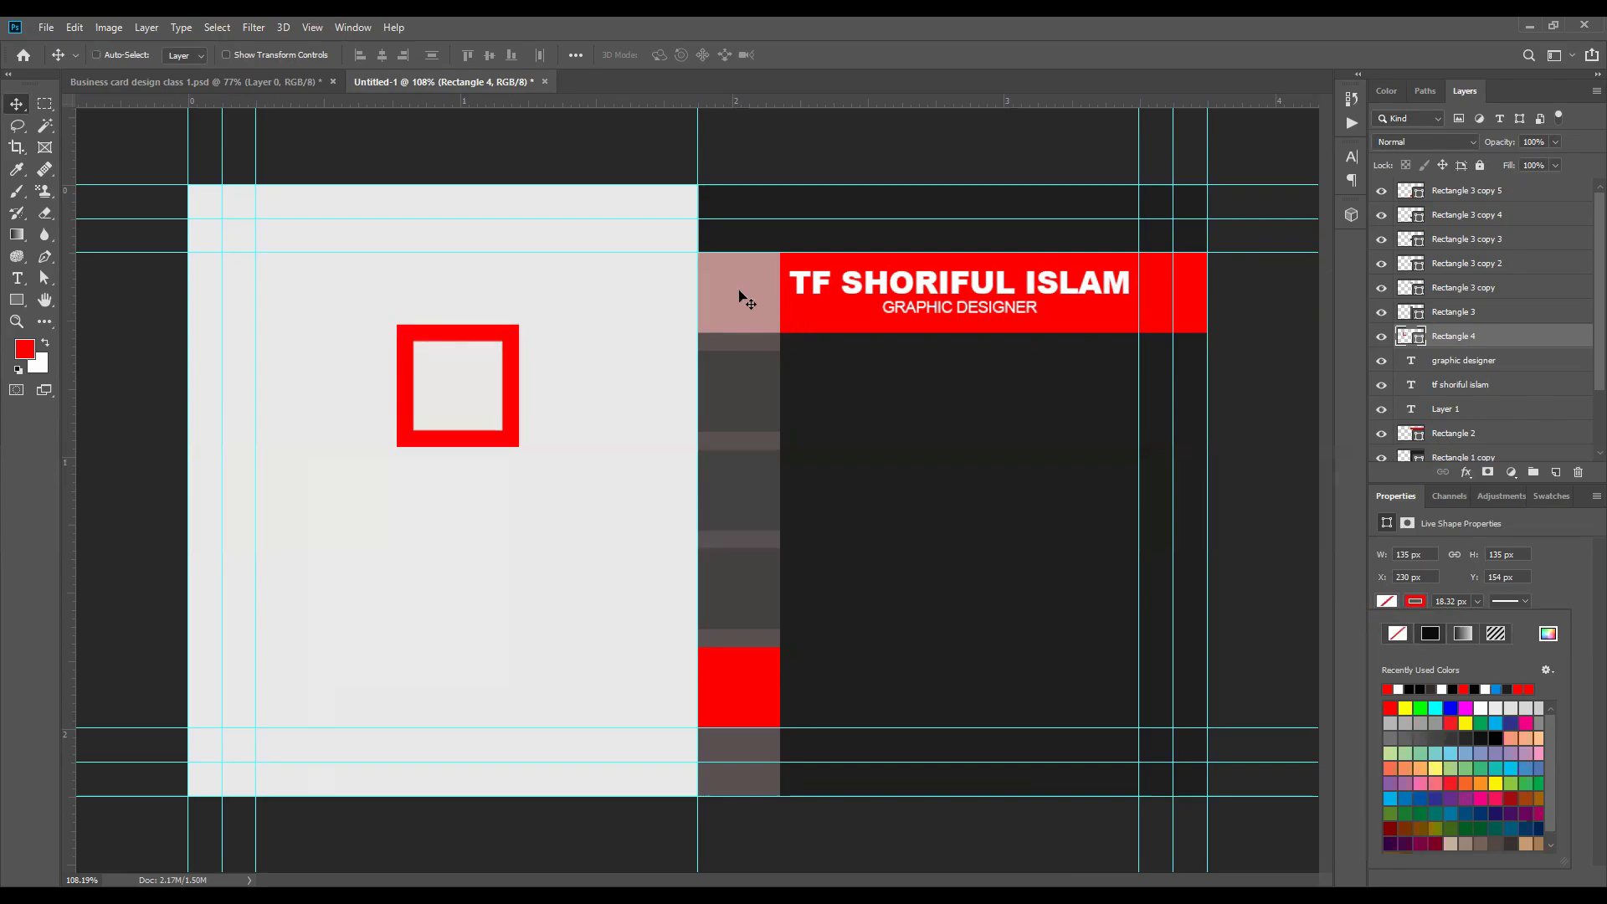
pyautogui.click(1549, 633)
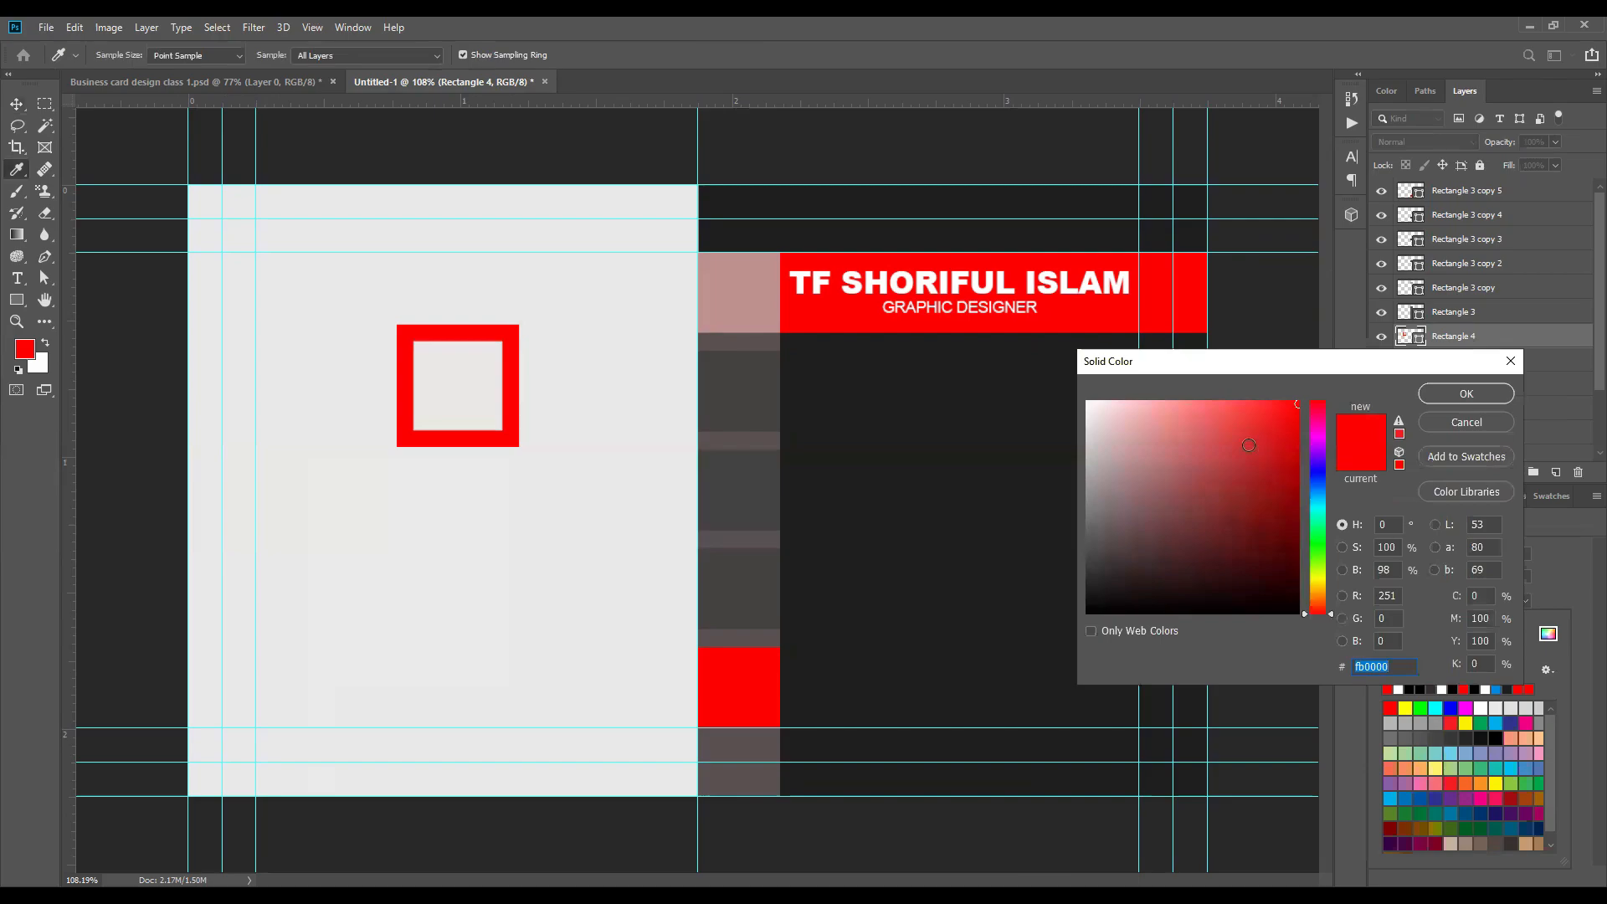
pyautogui.click(735, 289)
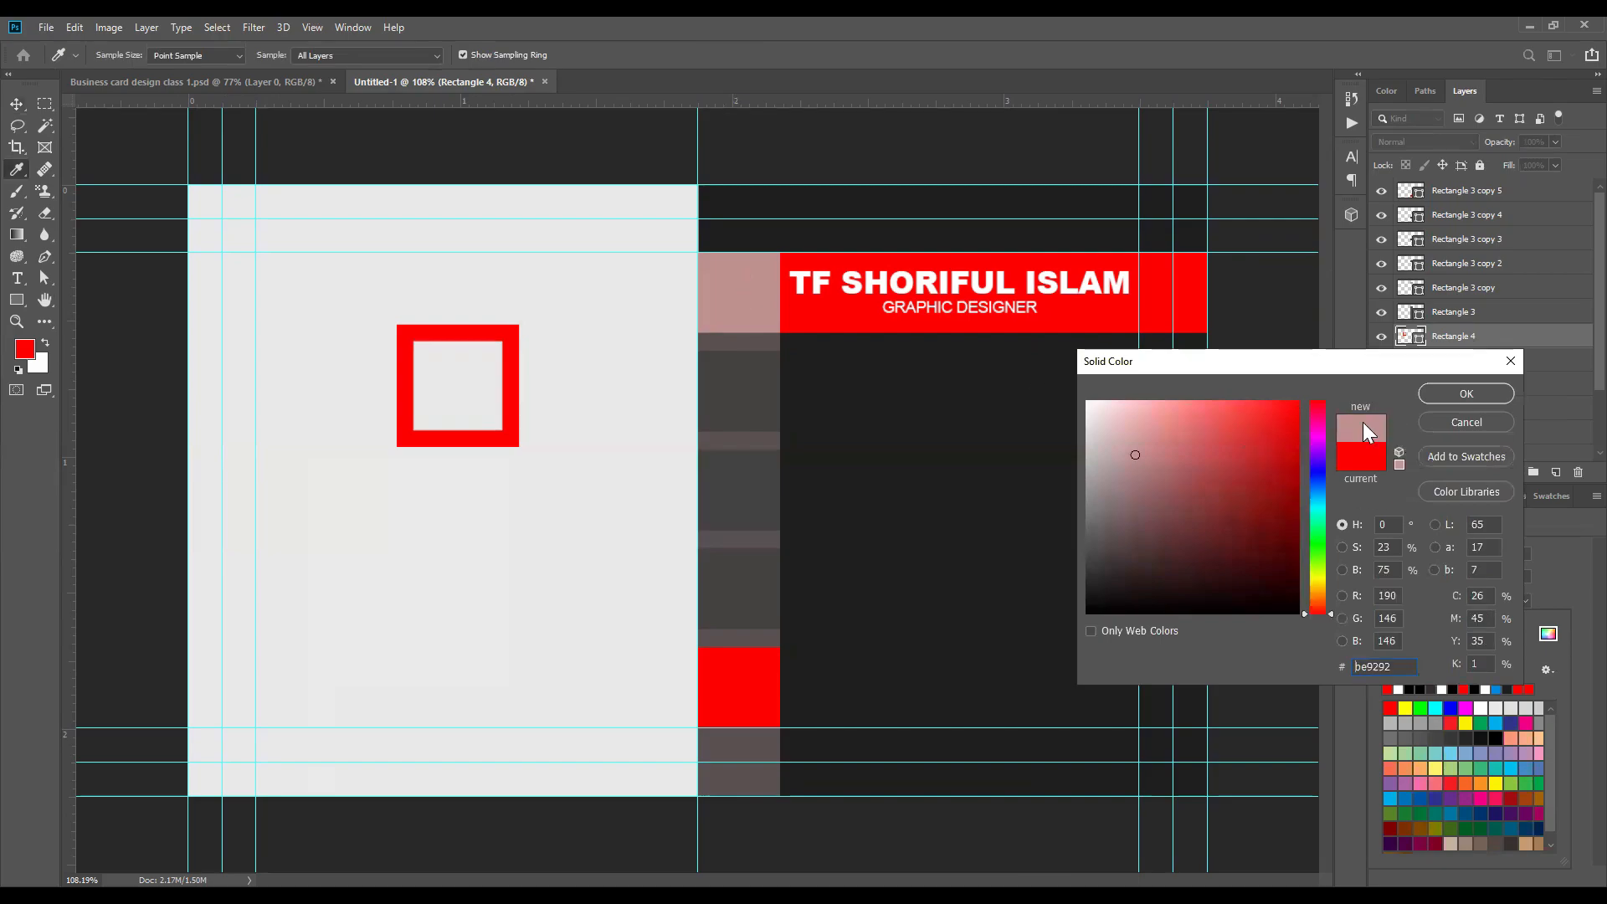
pyautogui.click(1465, 393)
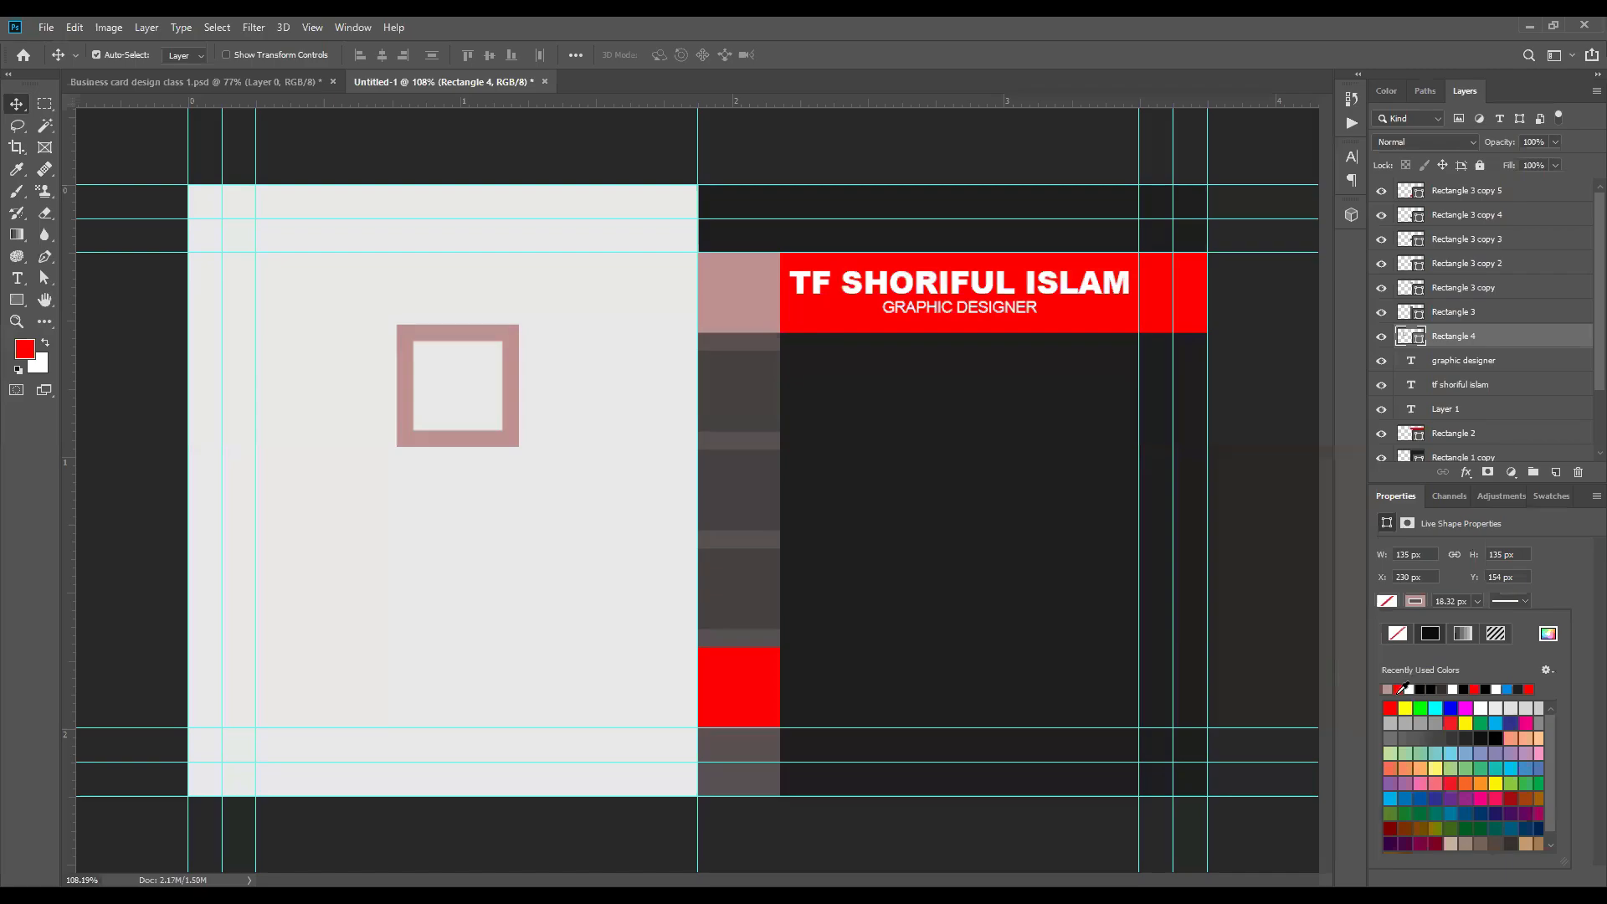
pyautogui.click(1399, 689)
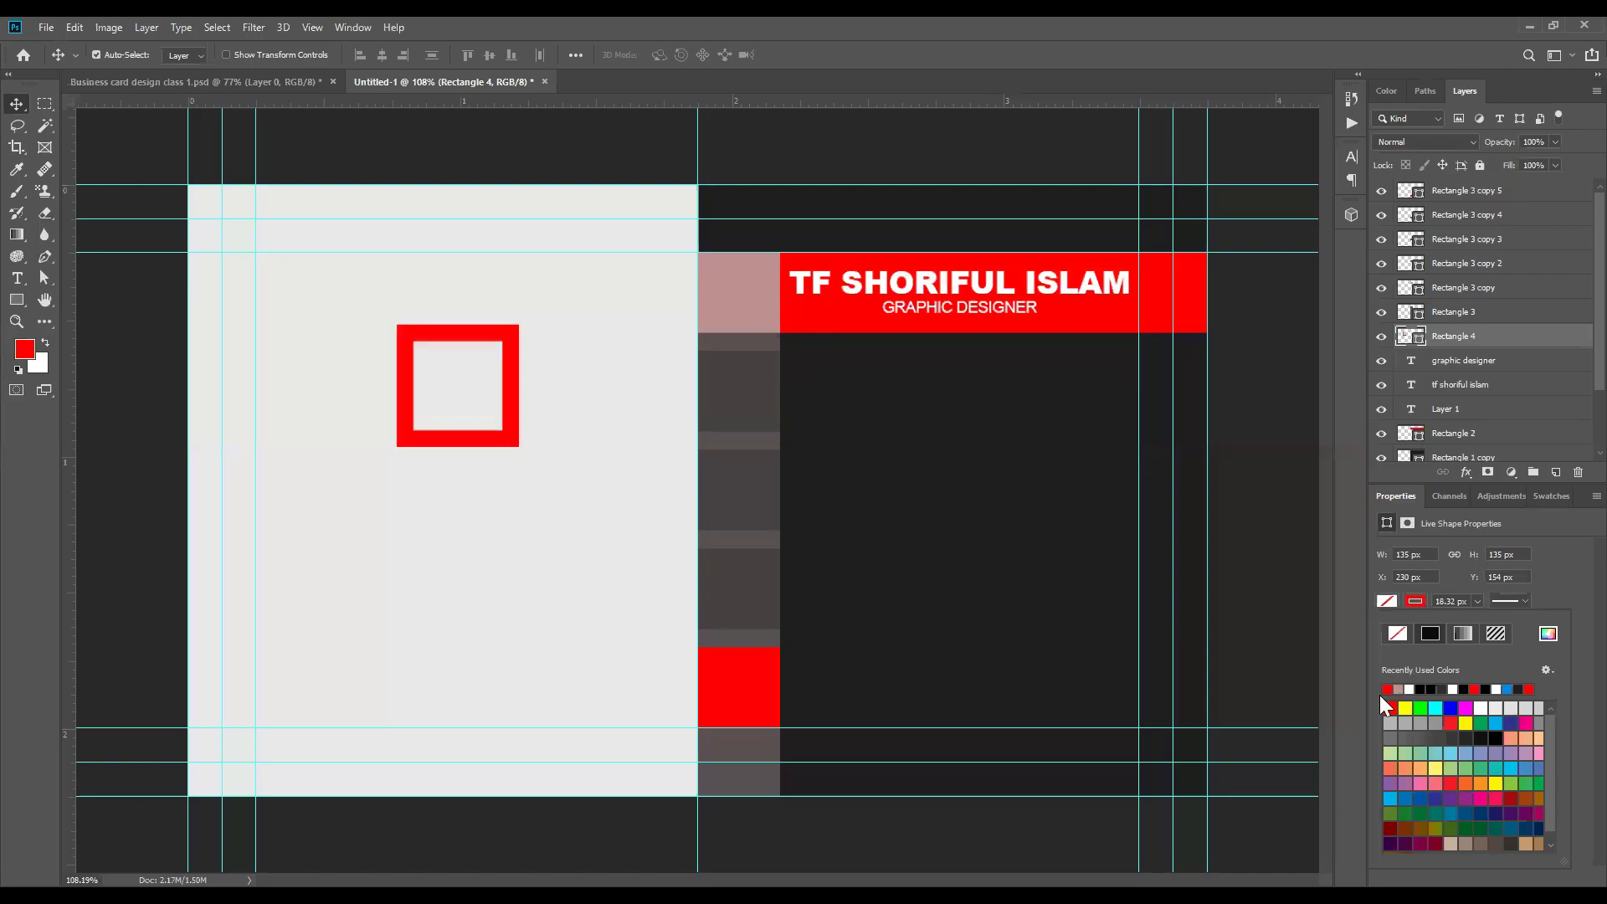
# Step: Try thinner and thicker stroke widths on the red square outline, ending at 29.24 px
pyautogui.scroll(3, 389, 371)
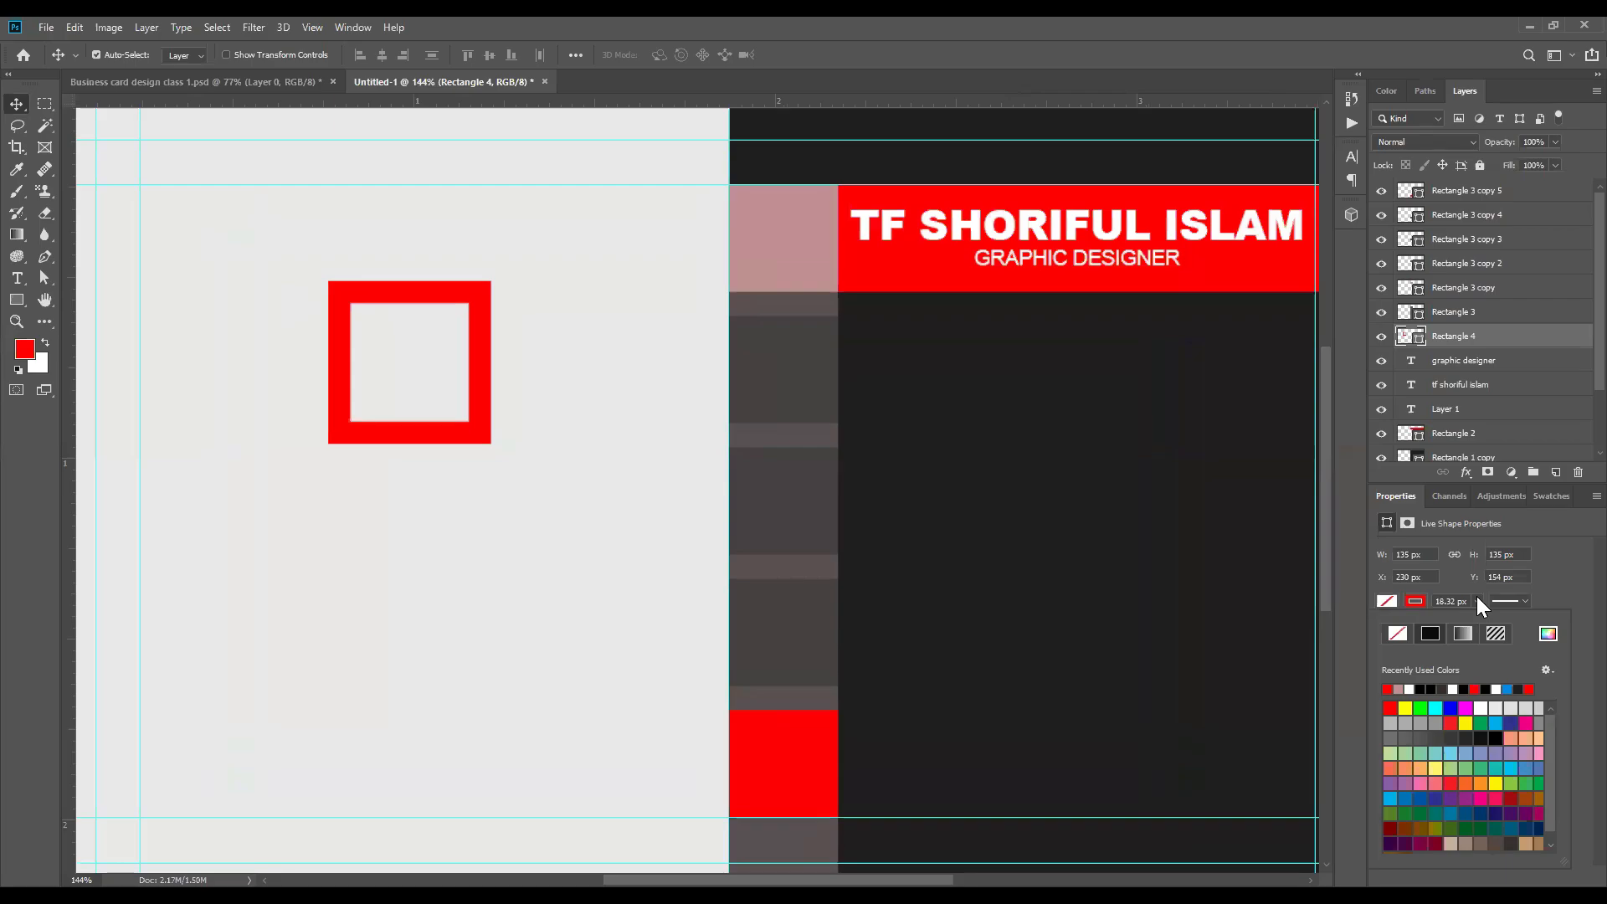
pyautogui.moveTo(1479, 601); pyautogui.dragTo(1513, 614)
pyautogui.scroll(-3, 434, 398)
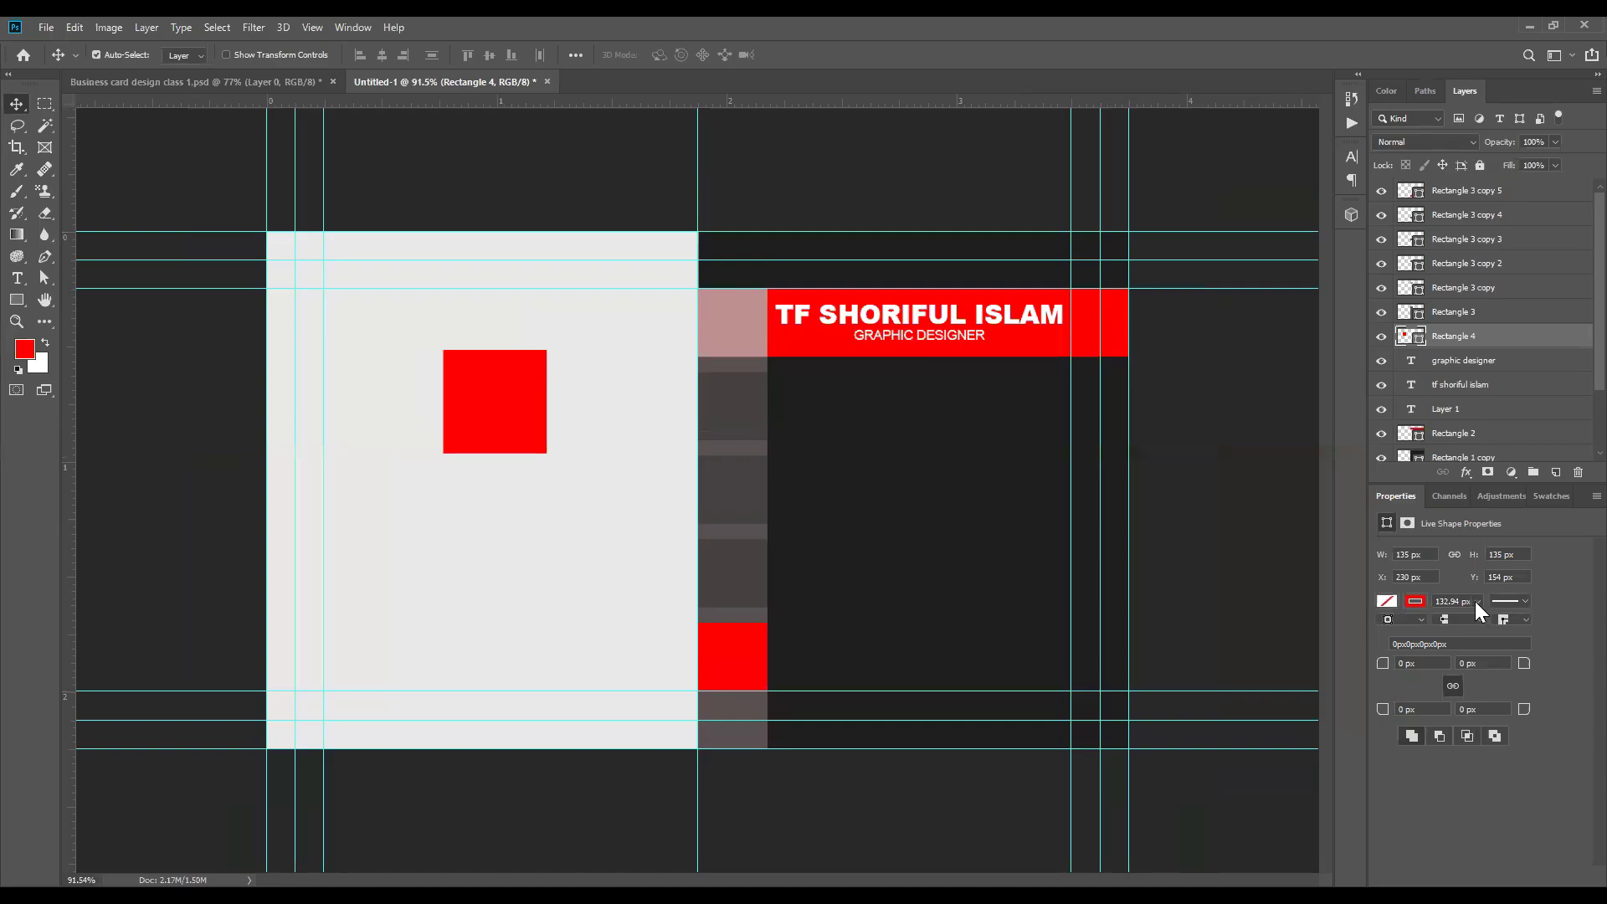
pyautogui.moveTo(1480, 601); pyautogui.dragTo(1479, 619)
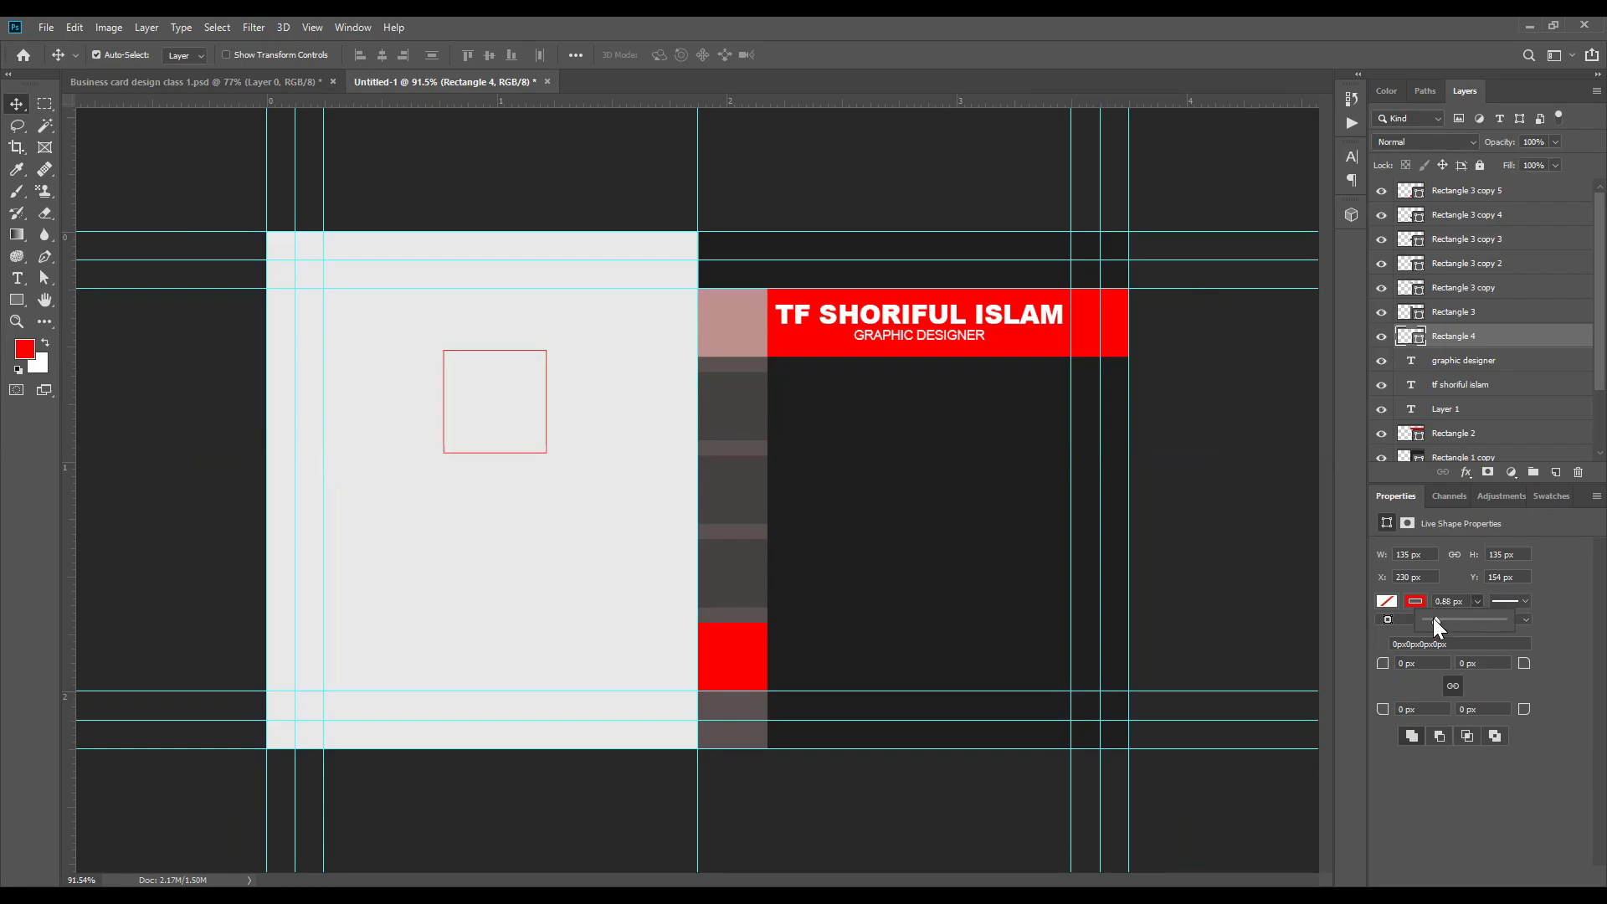
pyautogui.moveTo(1442, 618); pyautogui.dragTo(1443, 618)
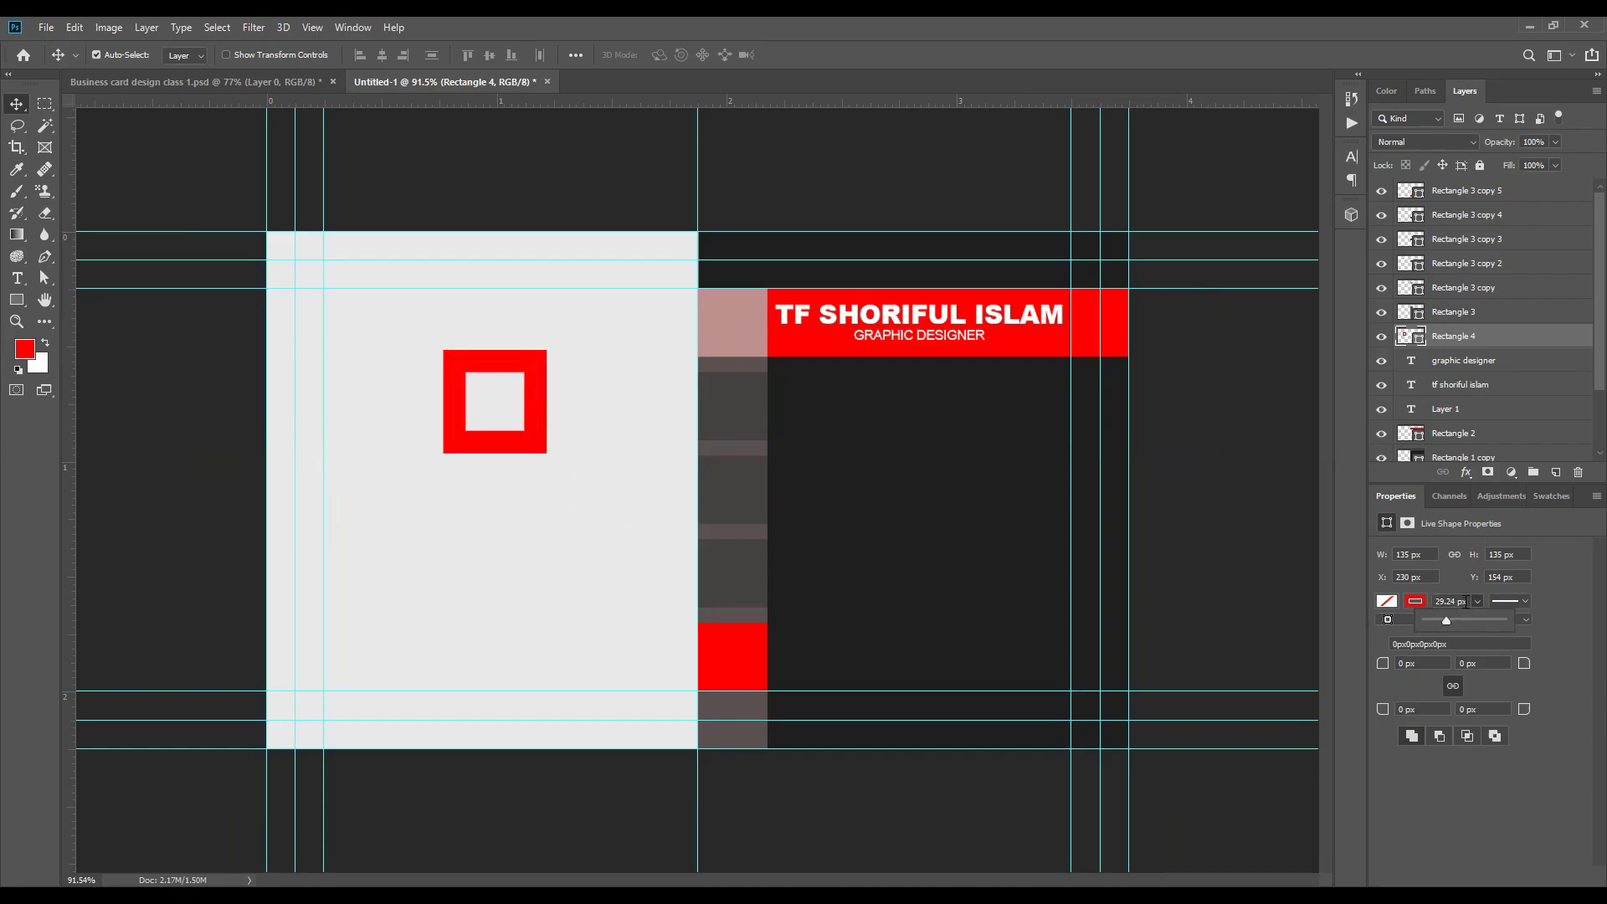
# Step: Set the stroke width of the red square outline to 18 px
pyautogui.moveTo(1466, 600); pyautogui.dragTo(1430, 598)
pyautogui.write('18')
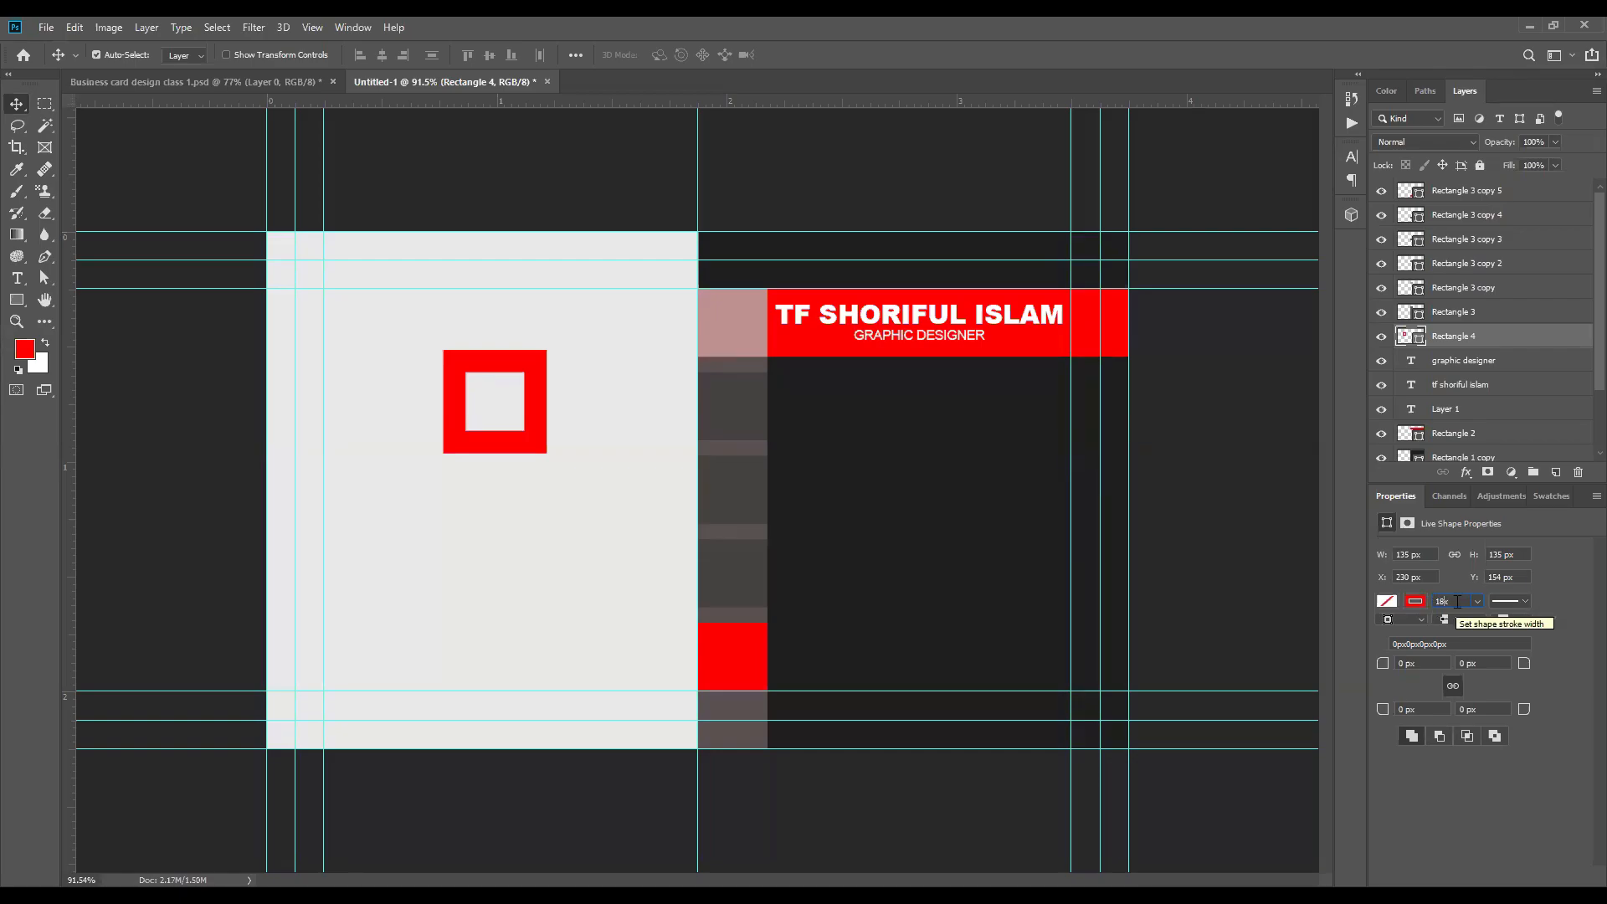
pyautogui.click(1478, 602)
pyautogui.moveTo(1477, 602); pyautogui.dragTo(1431, 599)
pyautogui.write('10')
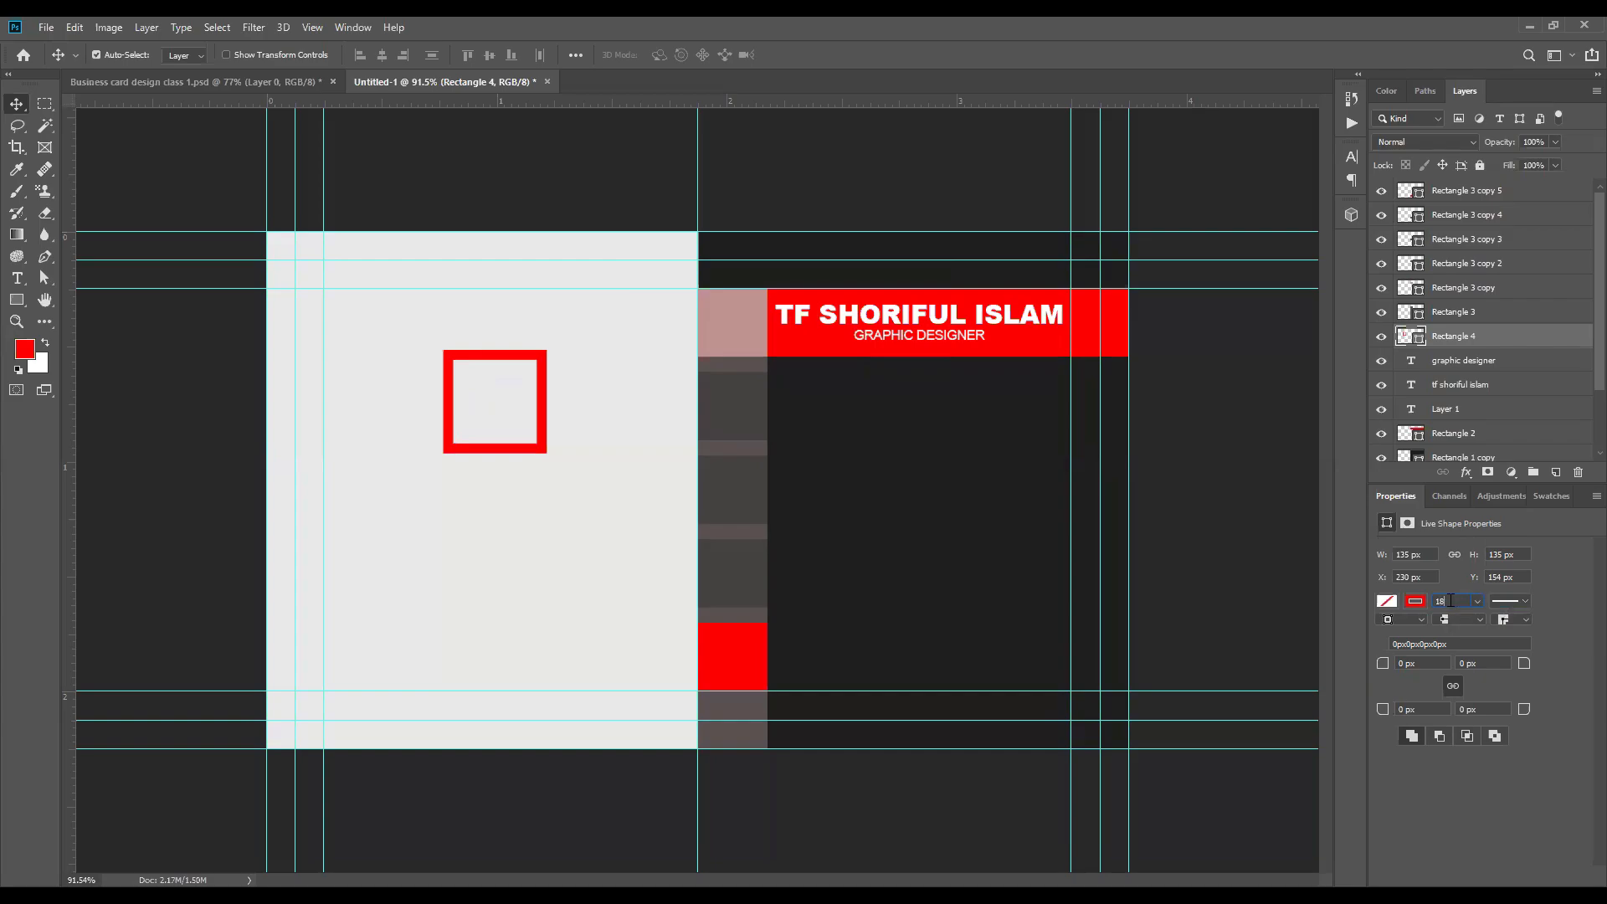
pyautogui.press('Return')
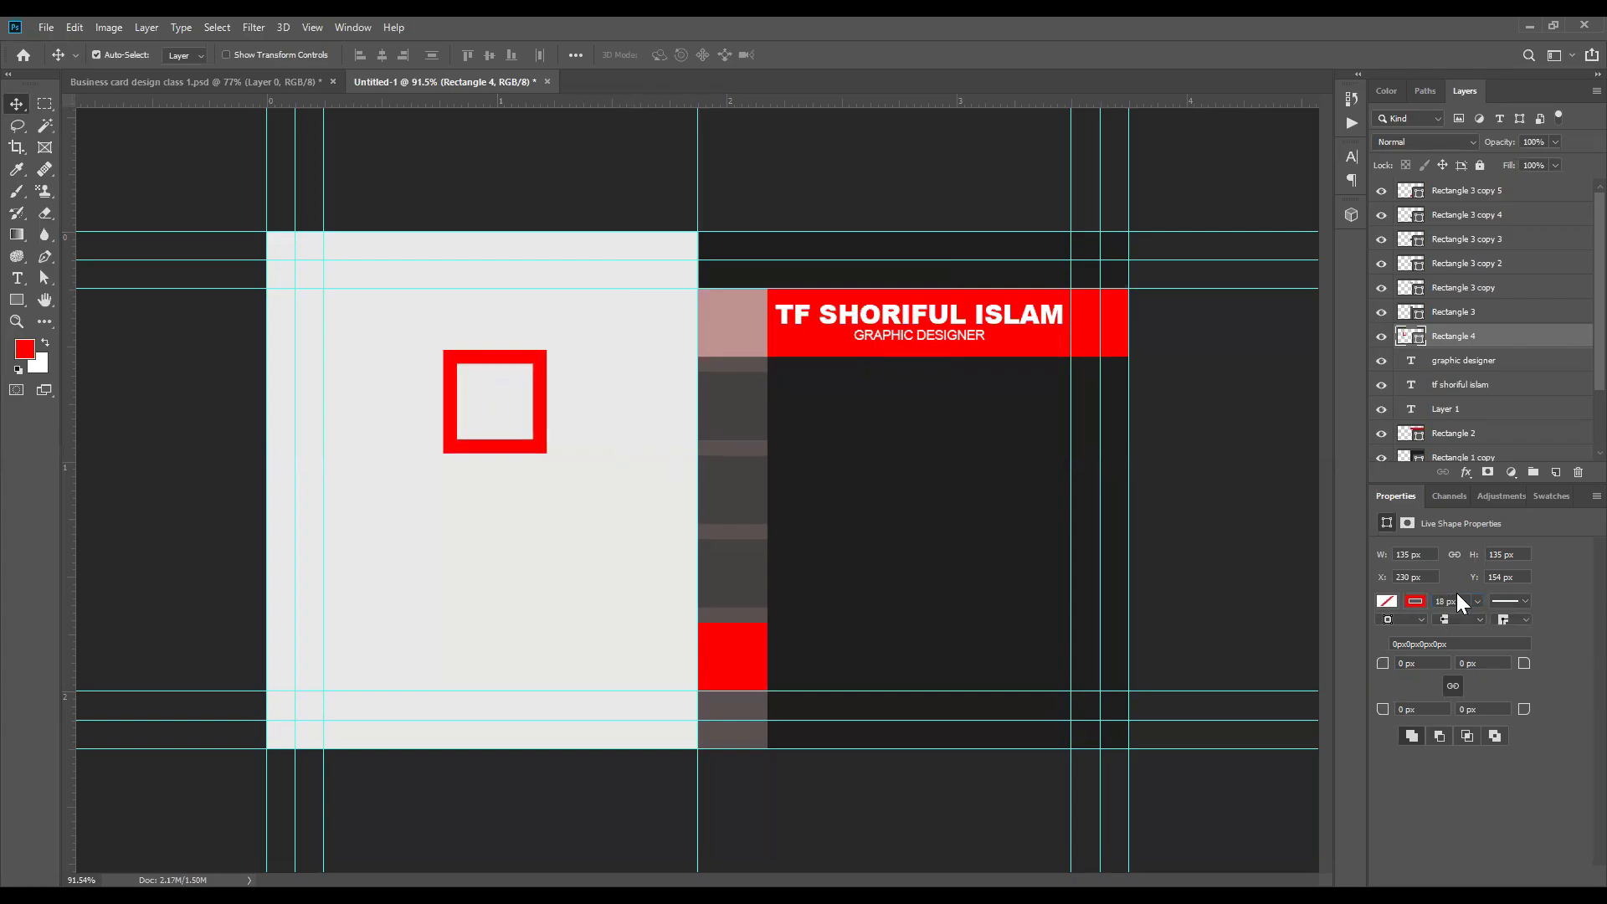
# Step: Set the stroke width of the red square outline to 19 px
pyautogui.moveTo(1459, 601); pyautogui.dragTo(1429, 599)
pyautogui.write('19')
pyautogui.press('Return')
pyautogui.scroll(8, 520, 394)
pyautogui.scroll(-2, 489, 388)
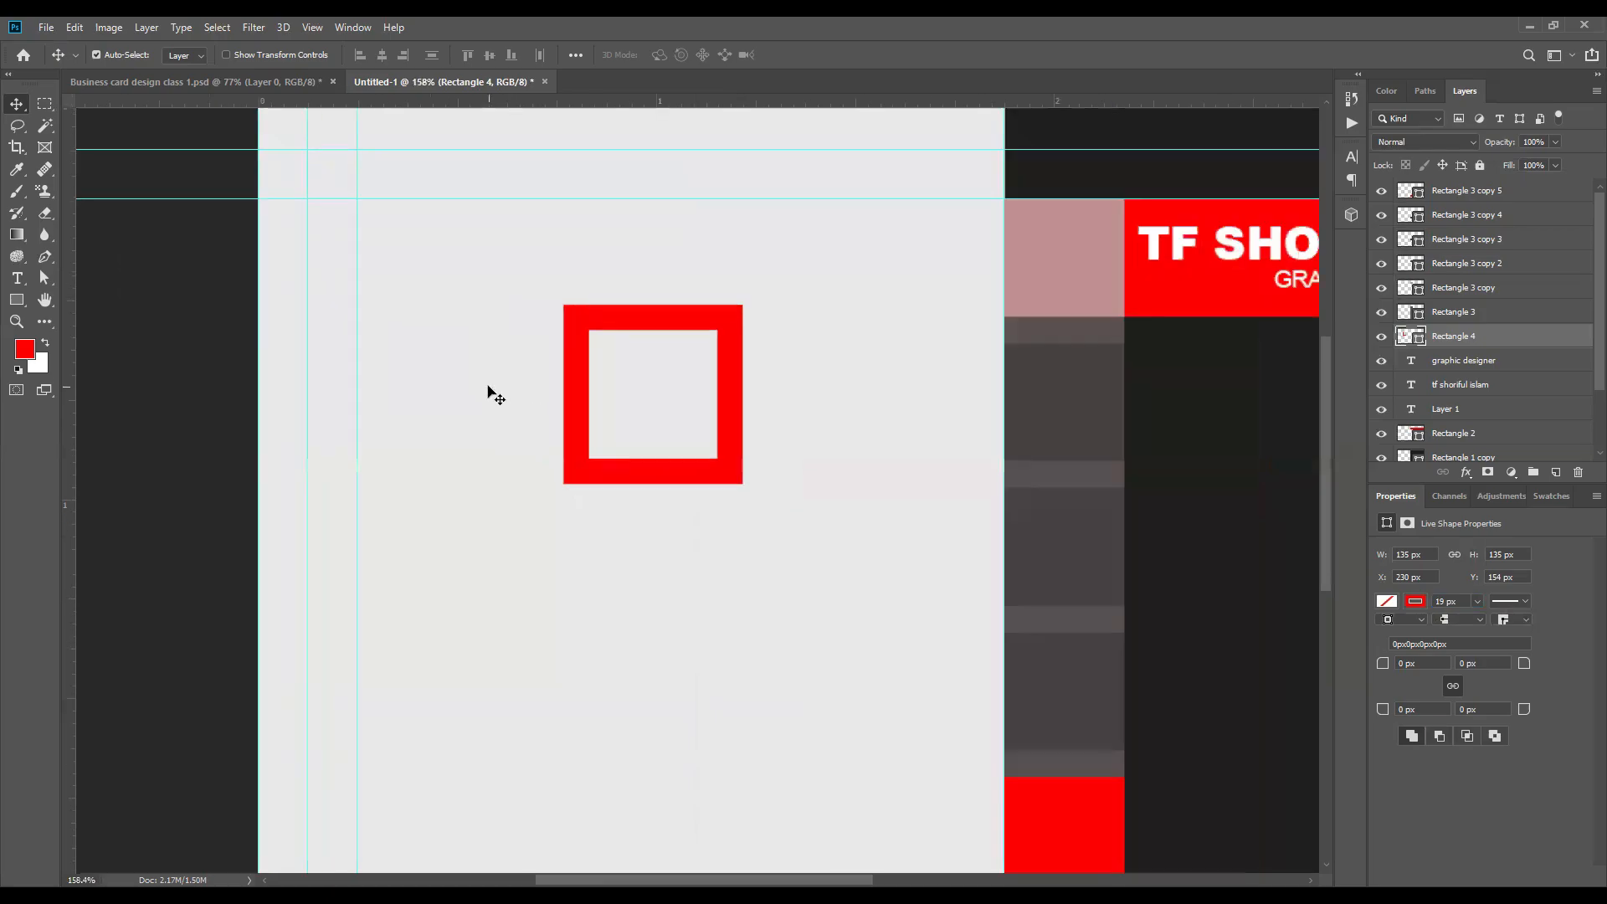
pyautogui.scroll(-1, 677, 403)
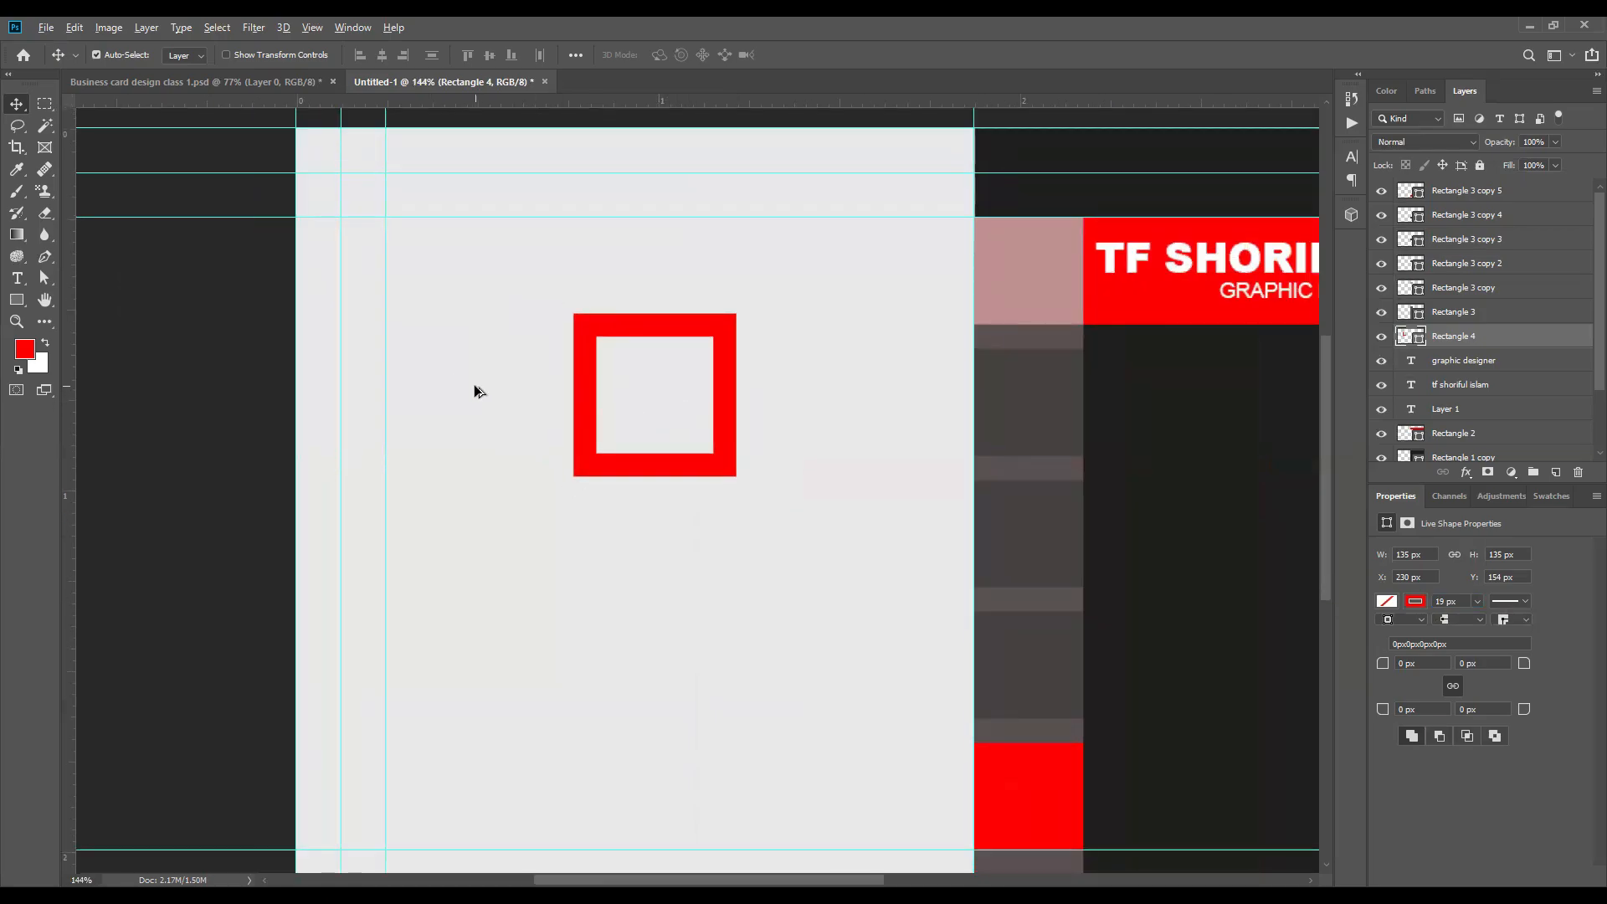
pyautogui.scroll(1, 474, 391)
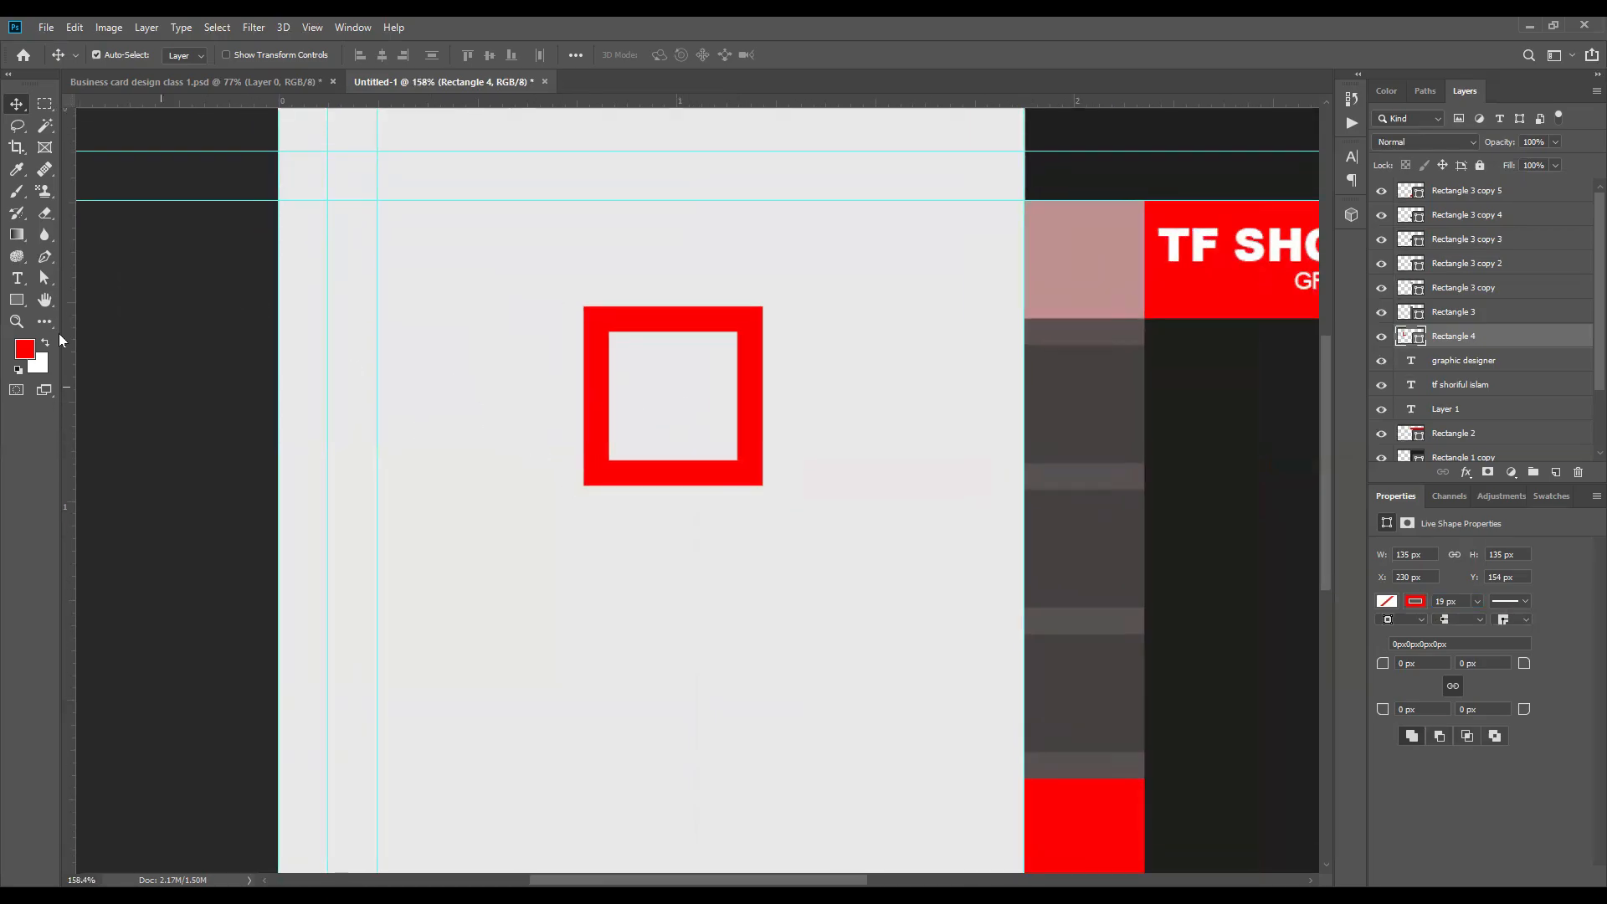
pyautogui.press('t')
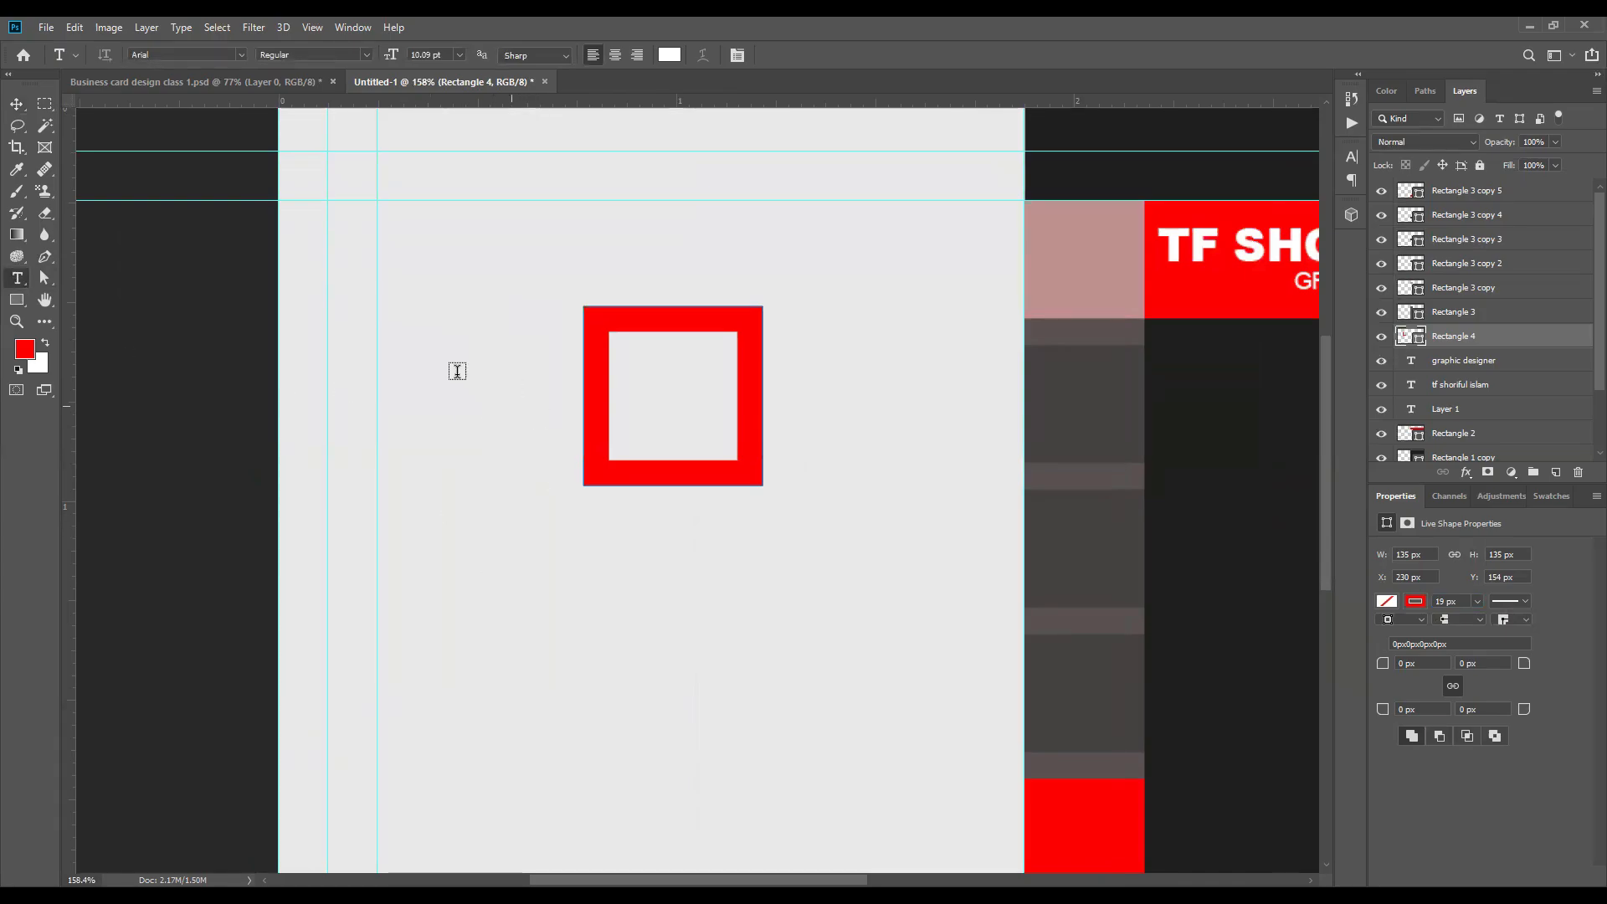
pyautogui.click(466, 417)
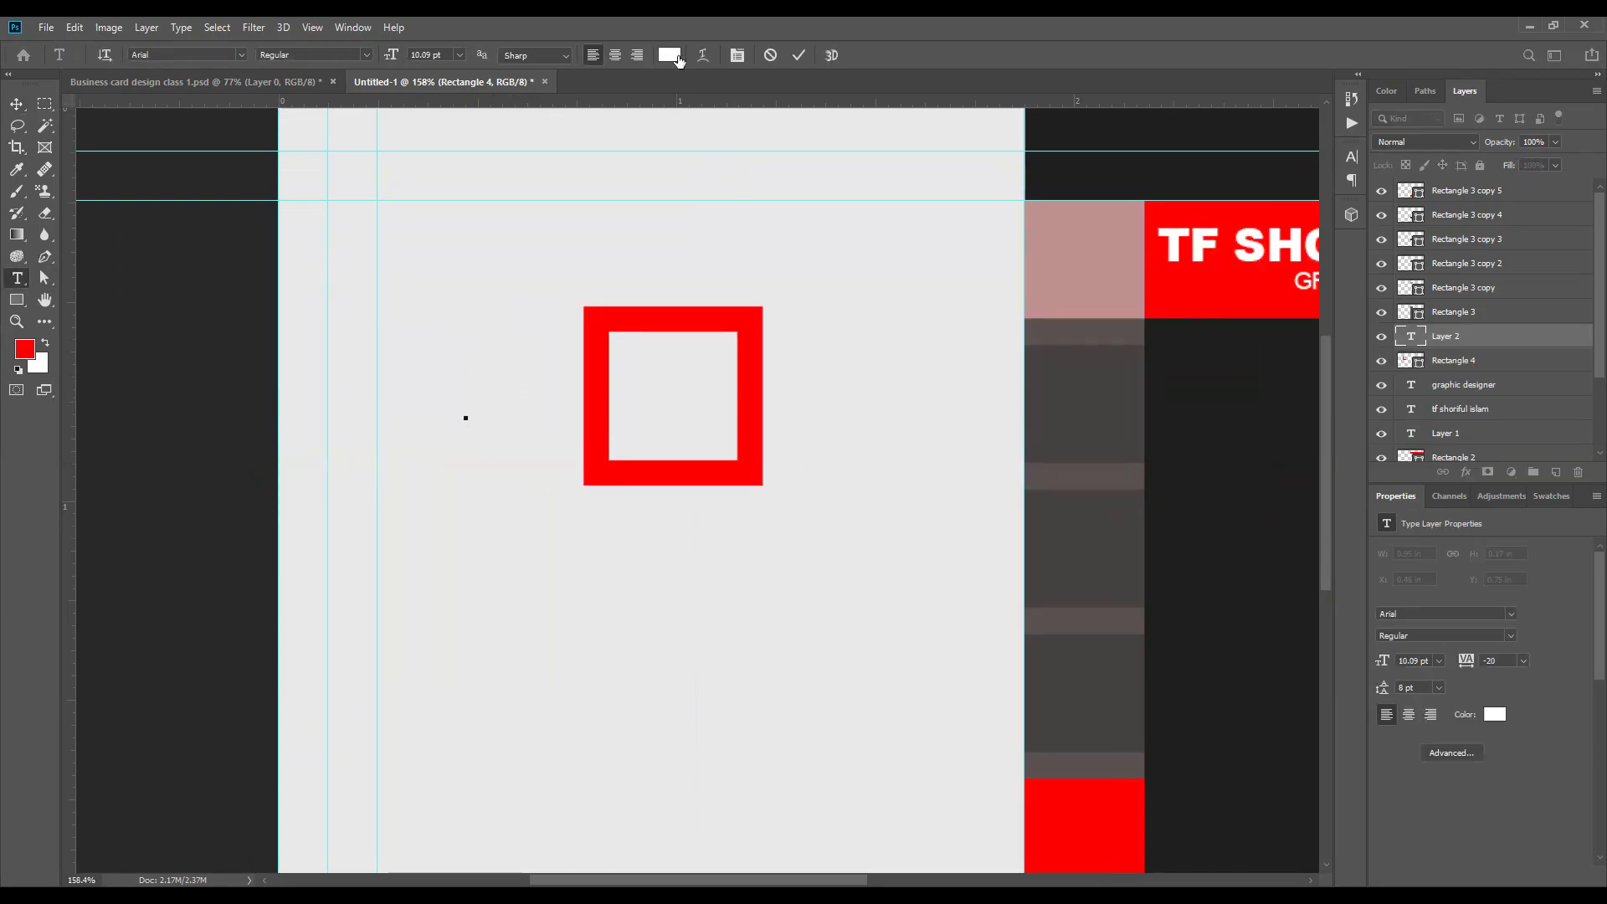
pyautogui.click(669, 55)
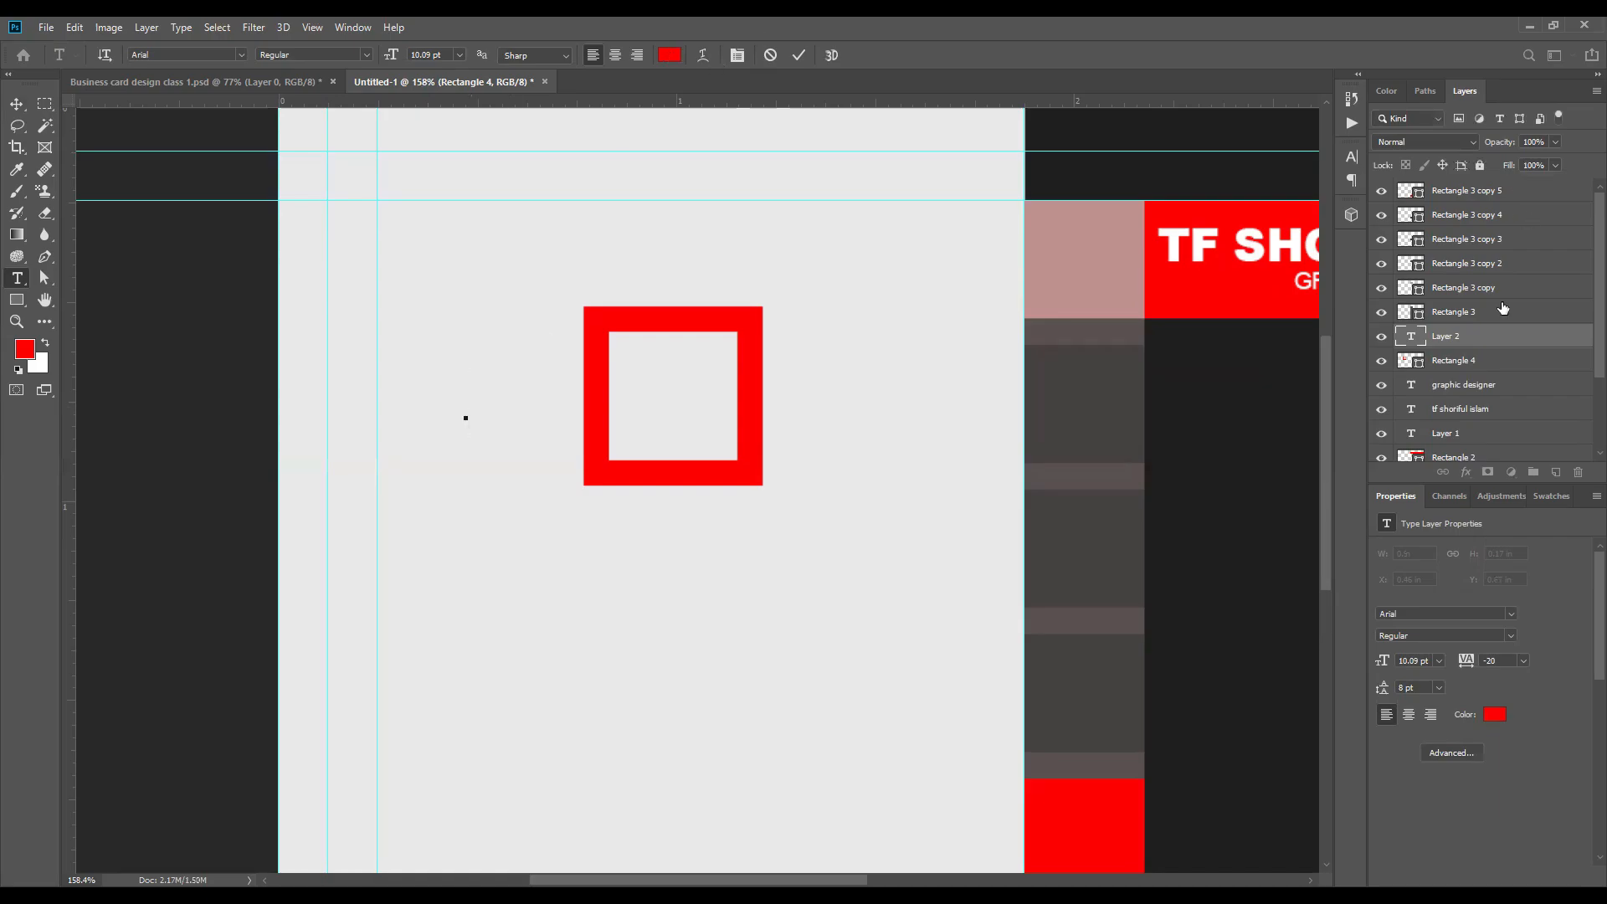
pyautogui.click(1492, 338)
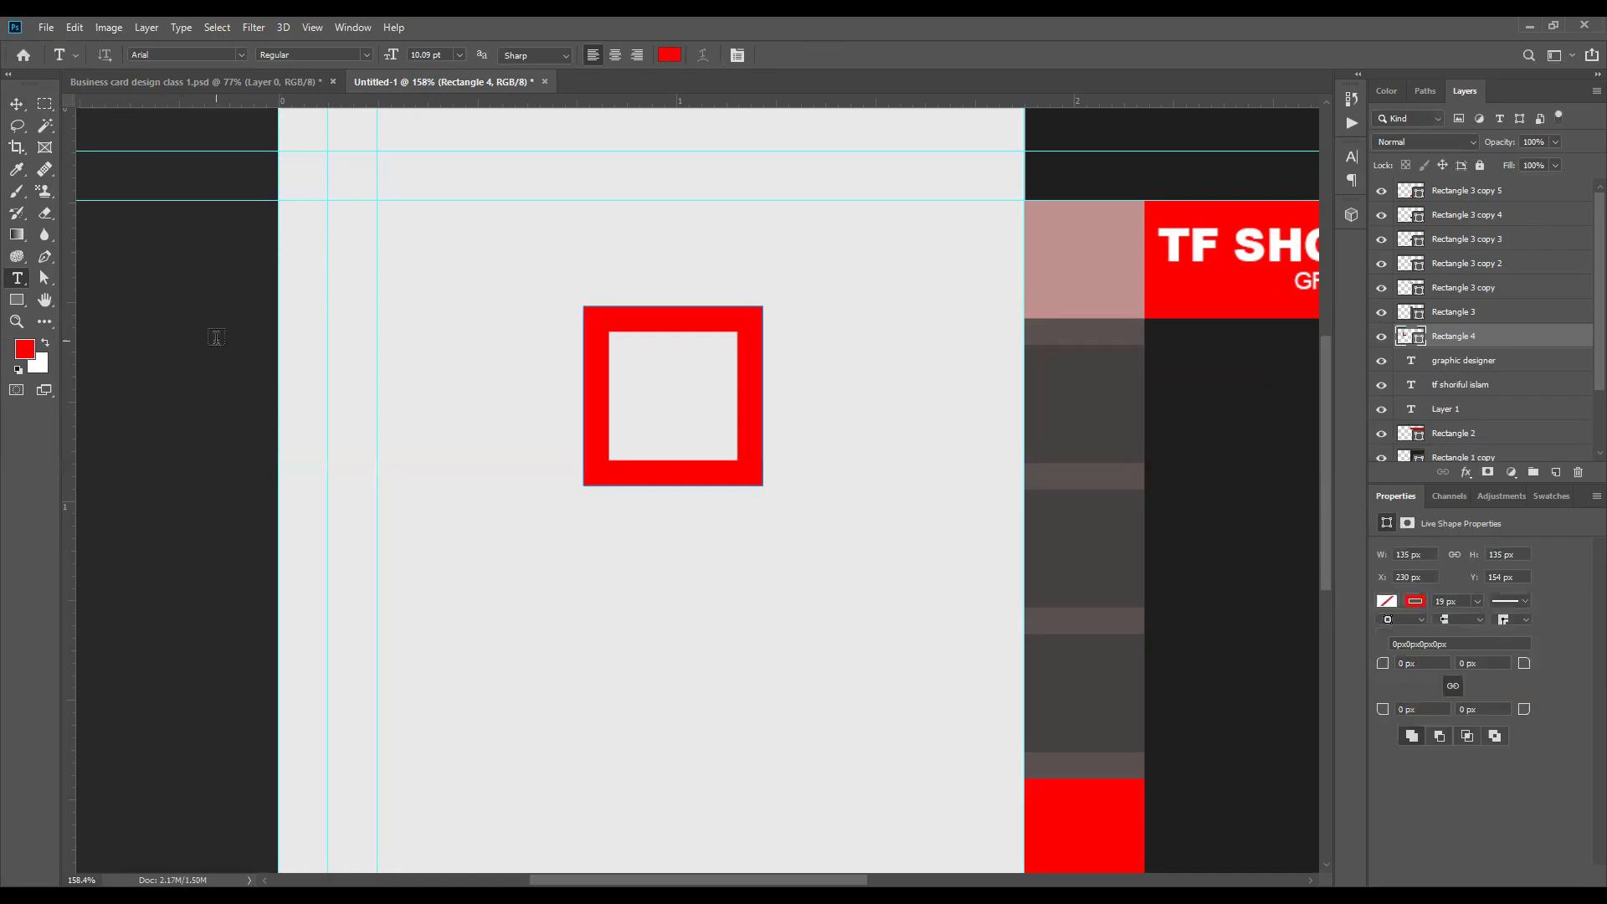
# Step: Add the text "DESIGN IT" in red (ff0000) across the square outline on the light grey half
pyautogui.click(448, 412)
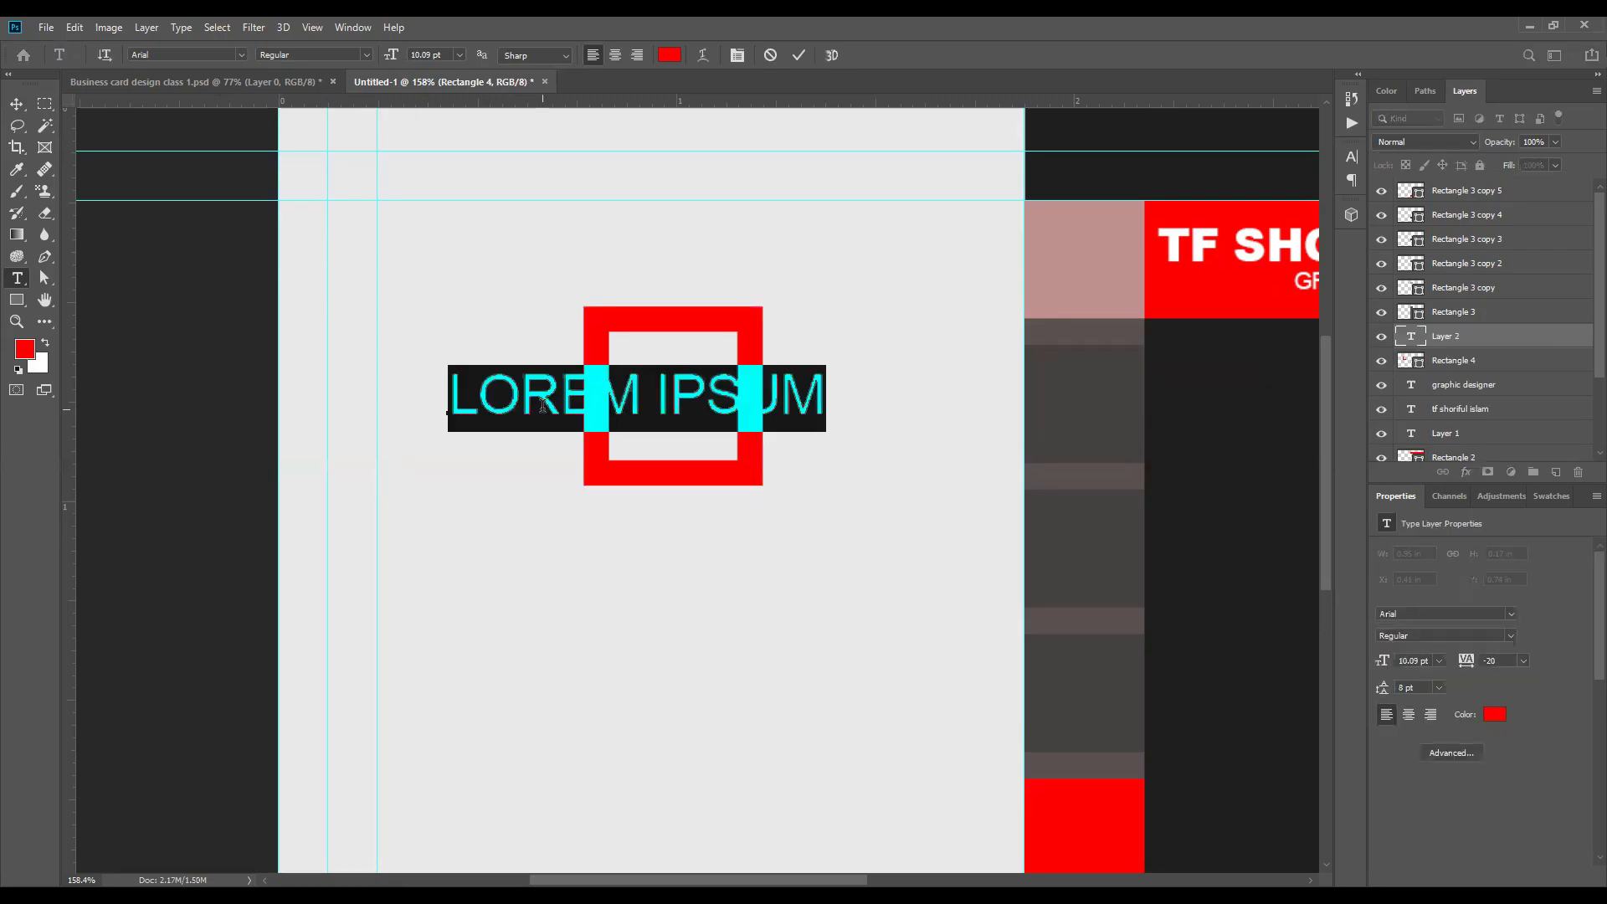
pyautogui.click(671, 56)
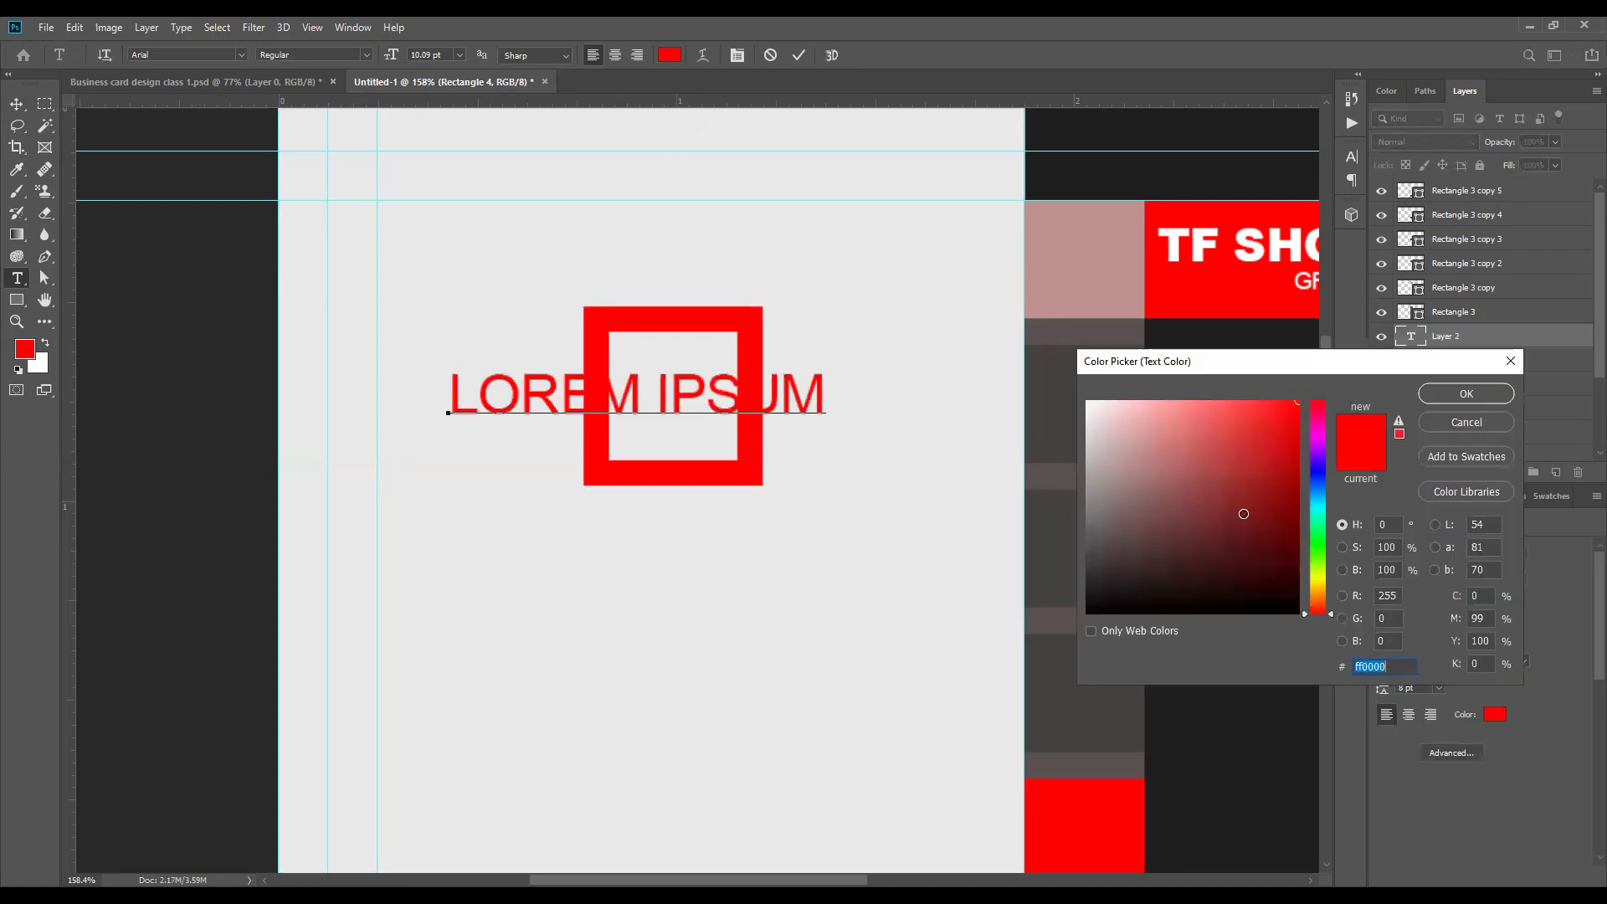
pyautogui.moveTo(1245, 511); pyautogui.dragTo(1252, 570)
pyautogui.click(1145, 425)
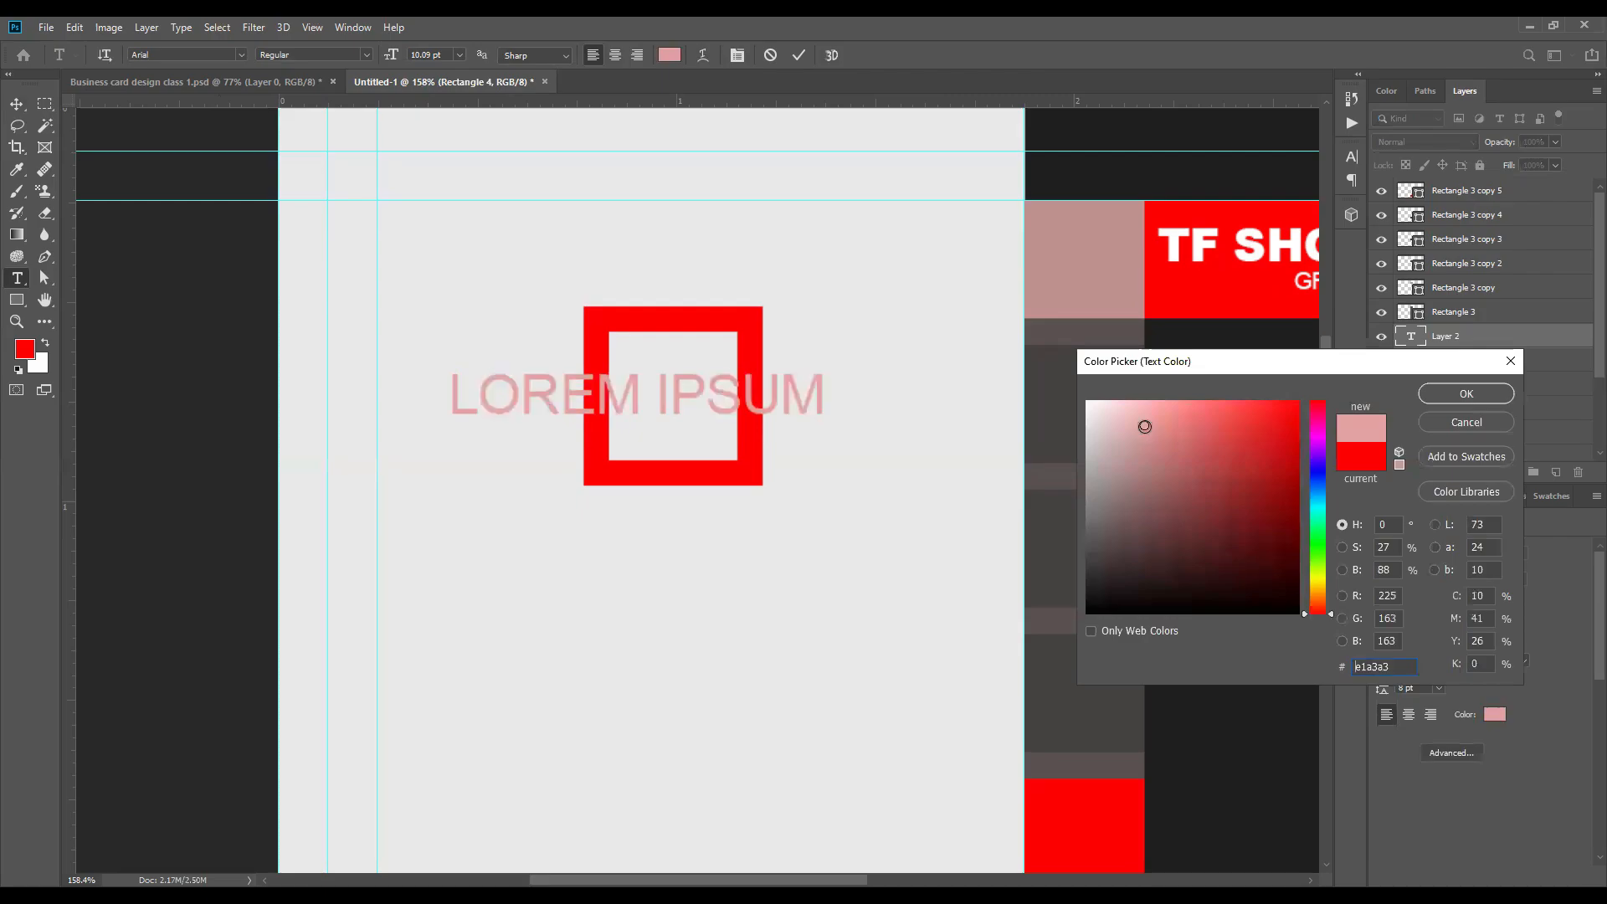
pyautogui.click(1297, 403)
pyautogui.click(1467, 394)
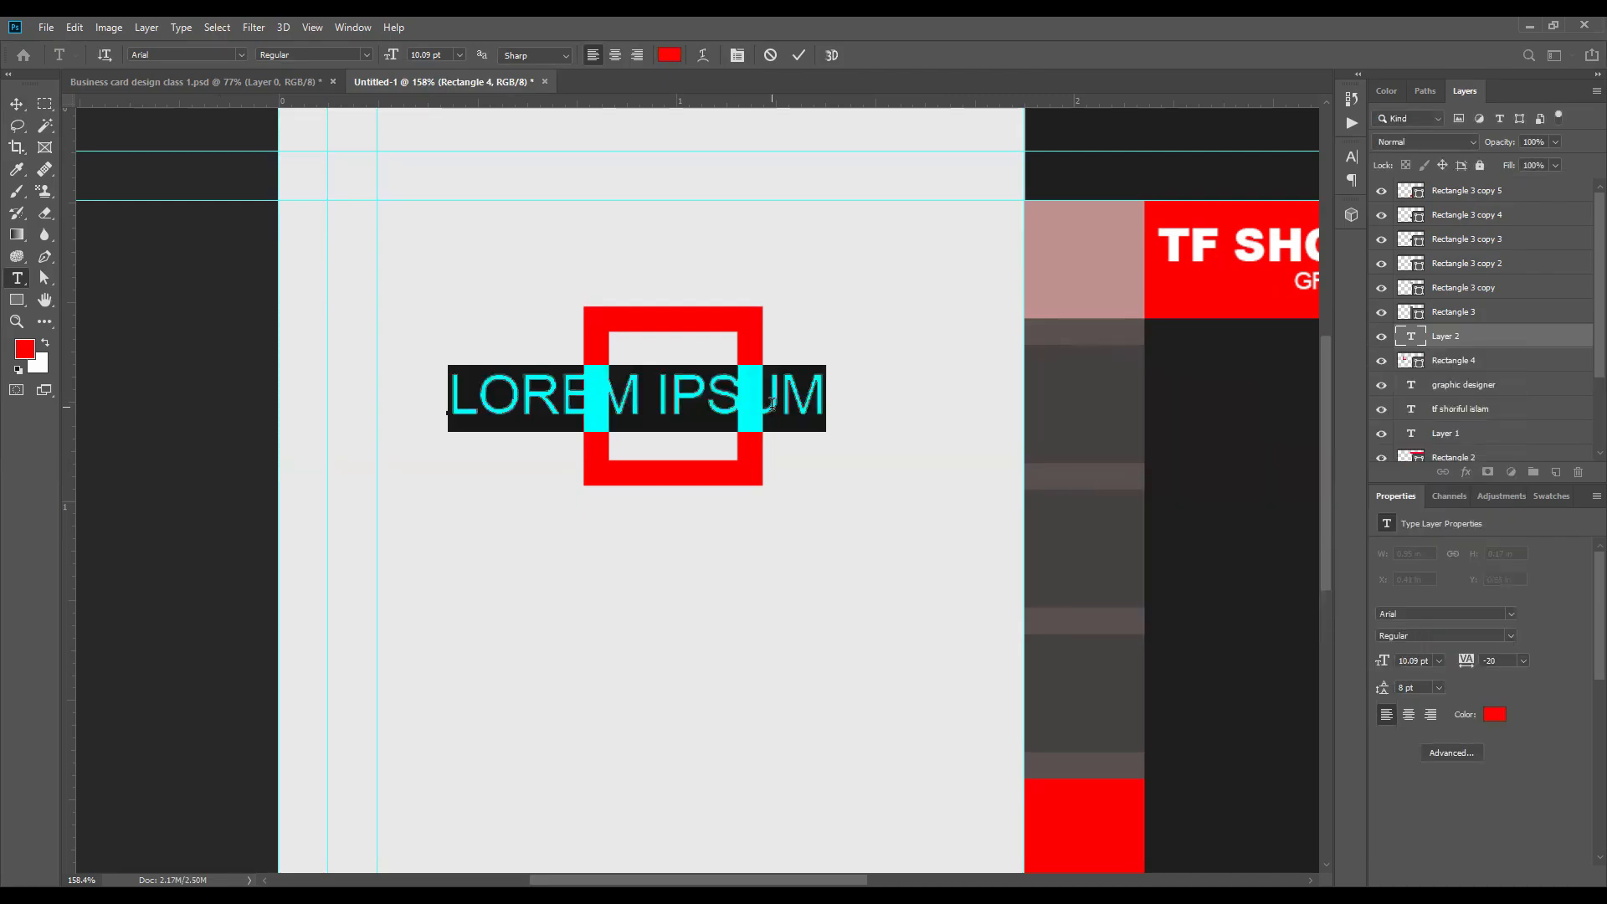
pyautogui.write('DESIGN IT')
pyautogui.click(799, 55)
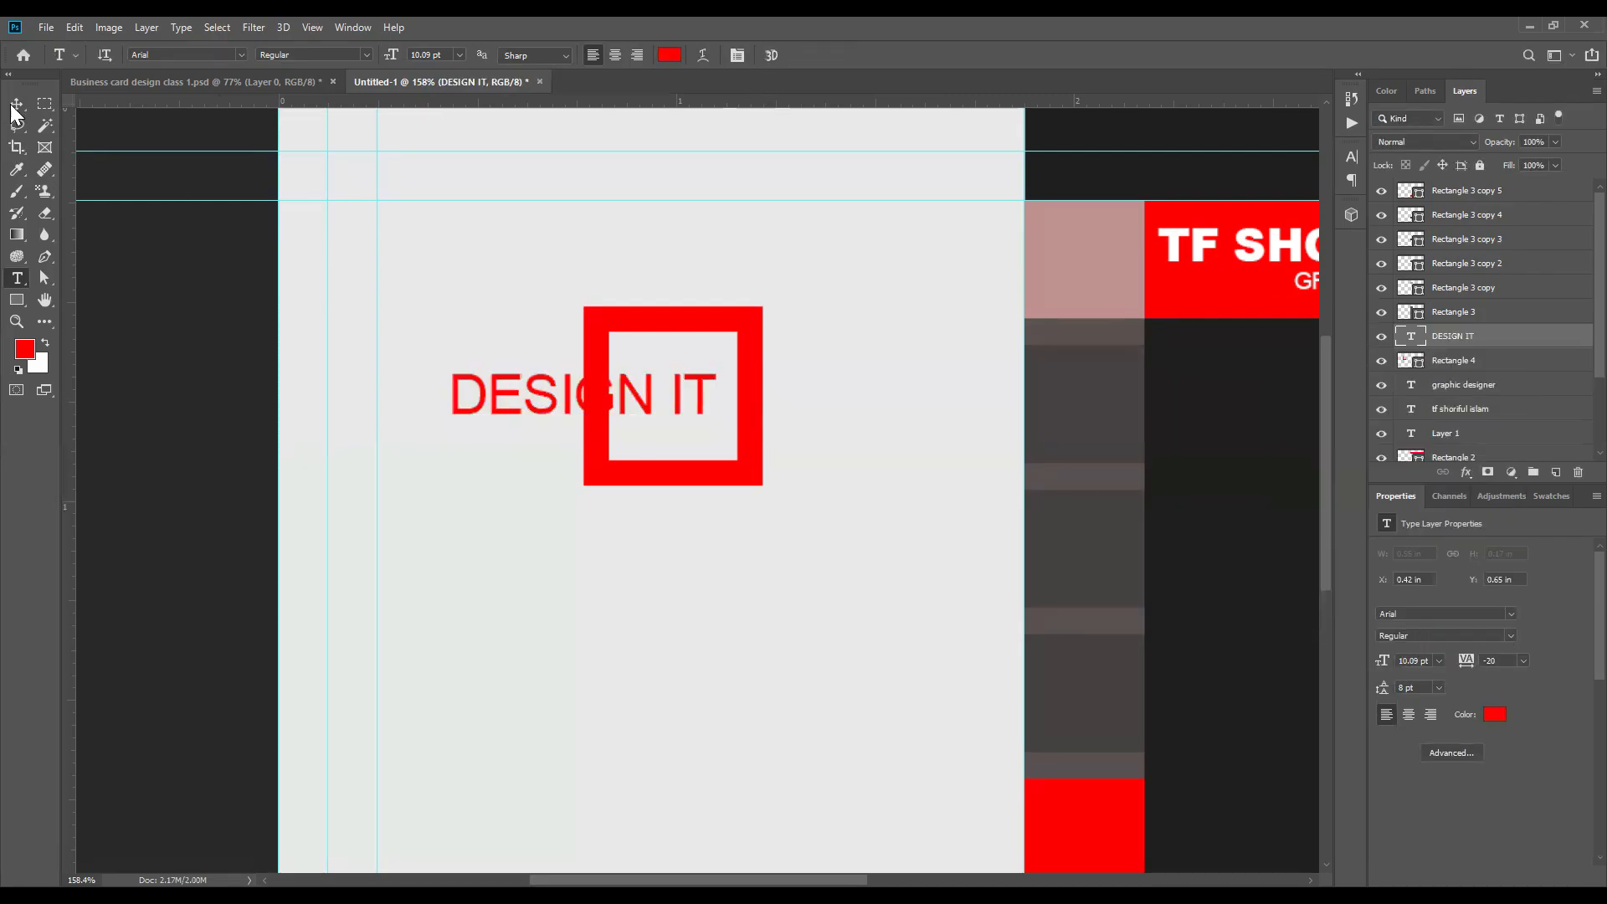
# Step: Try the Bold style on the DESIGN IT text, and set its Arial font style to Black
pyautogui.press('v')
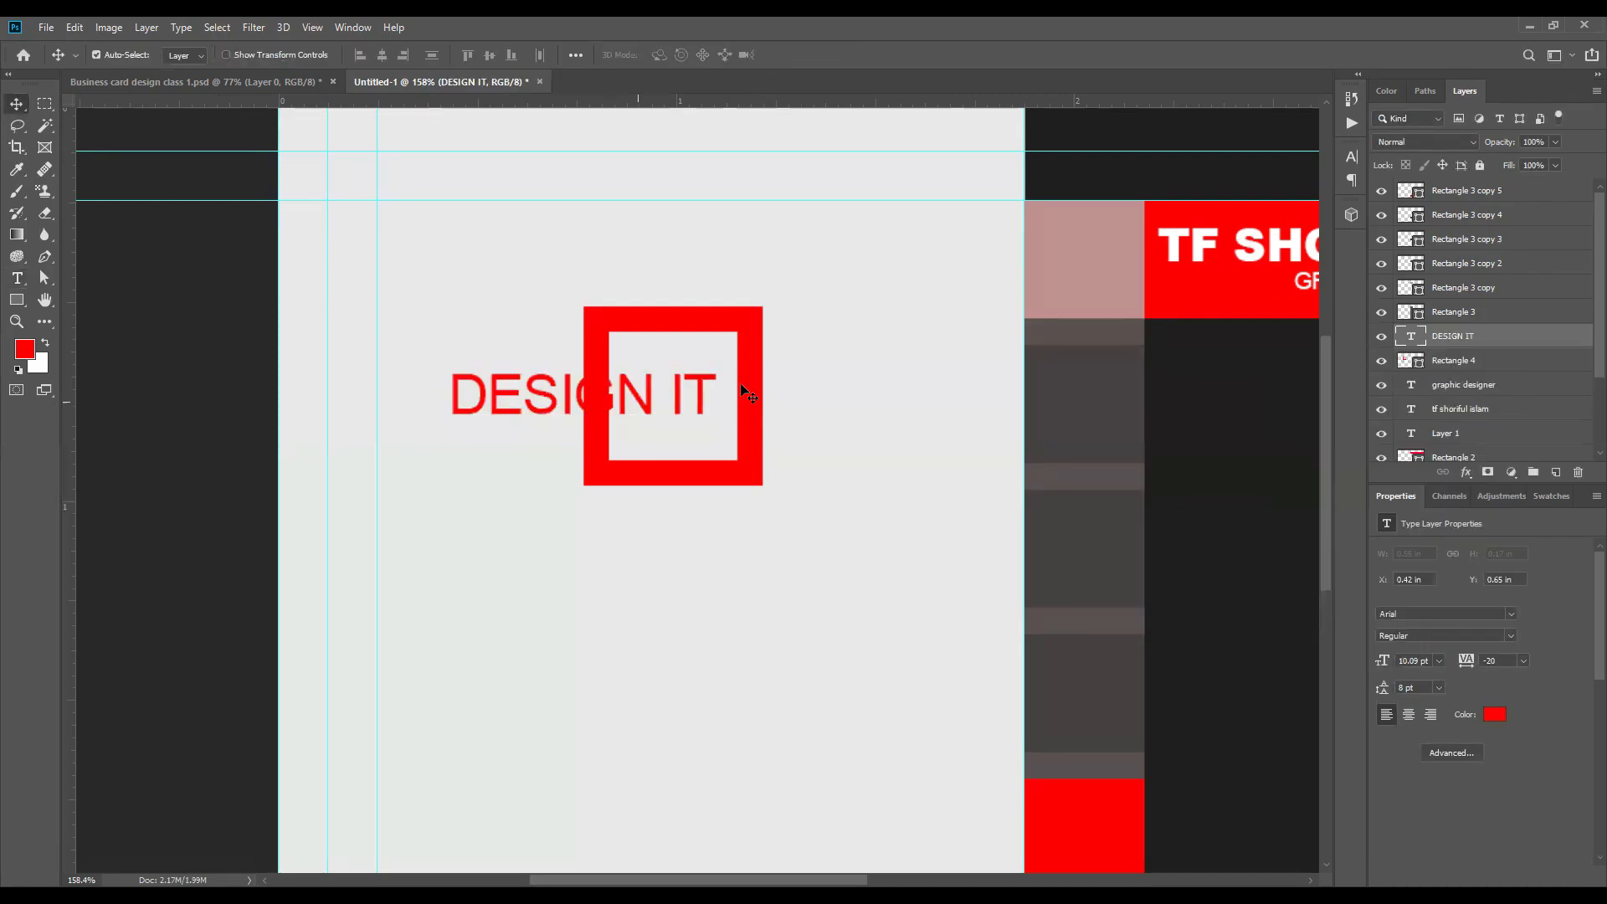
pyautogui.click(1353, 156)
pyautogui.click(1319, 180)
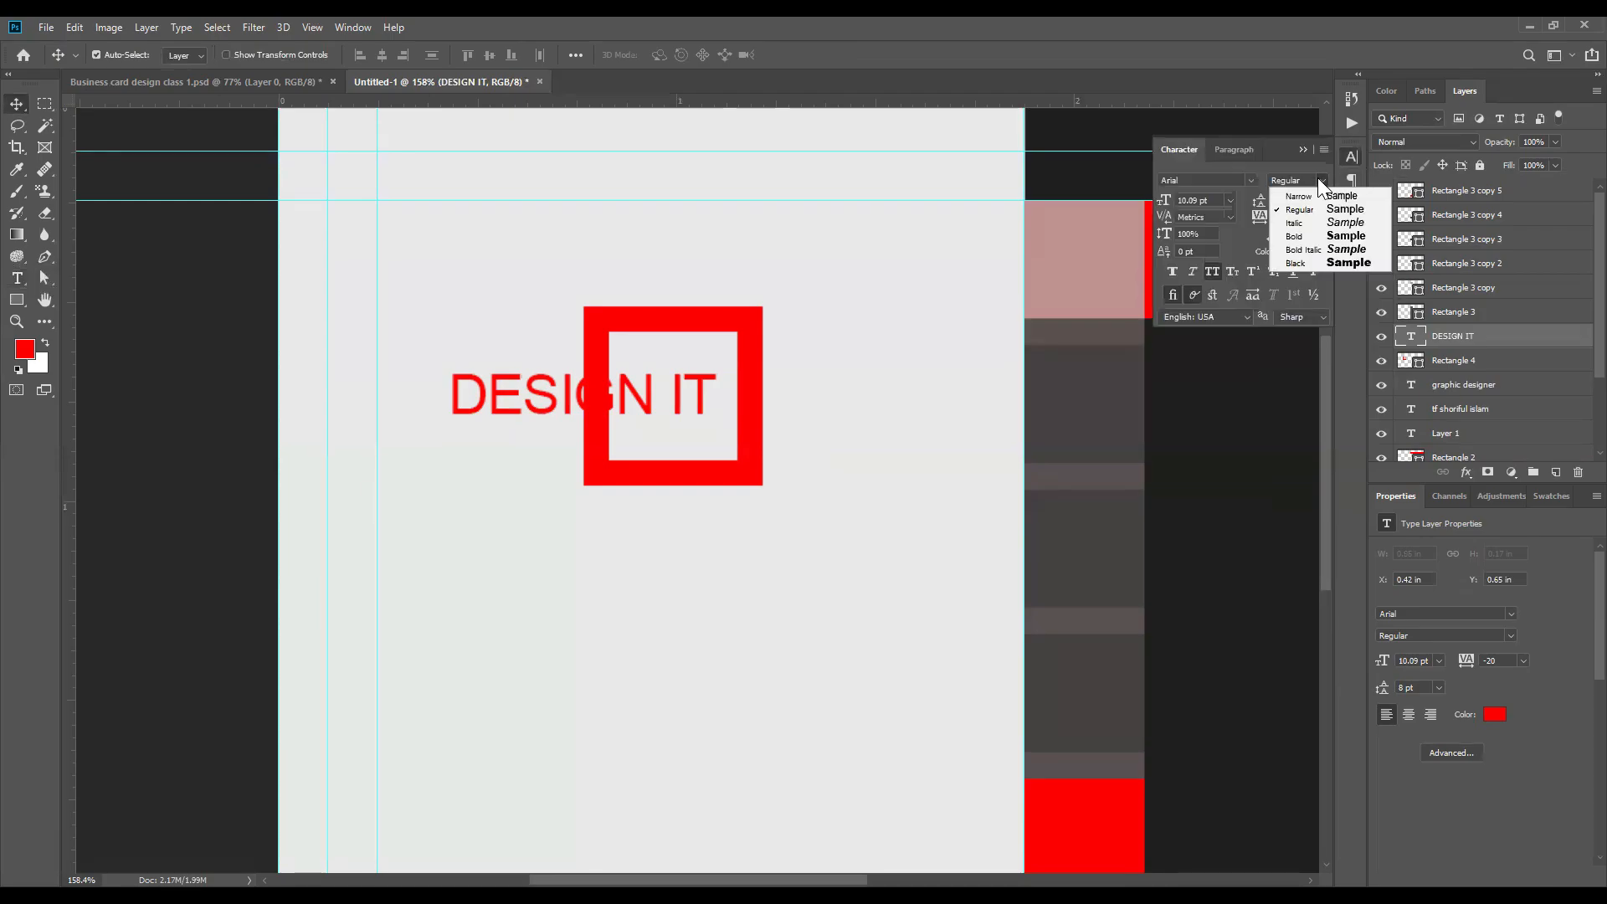
pyautogui.click(1304, 238)
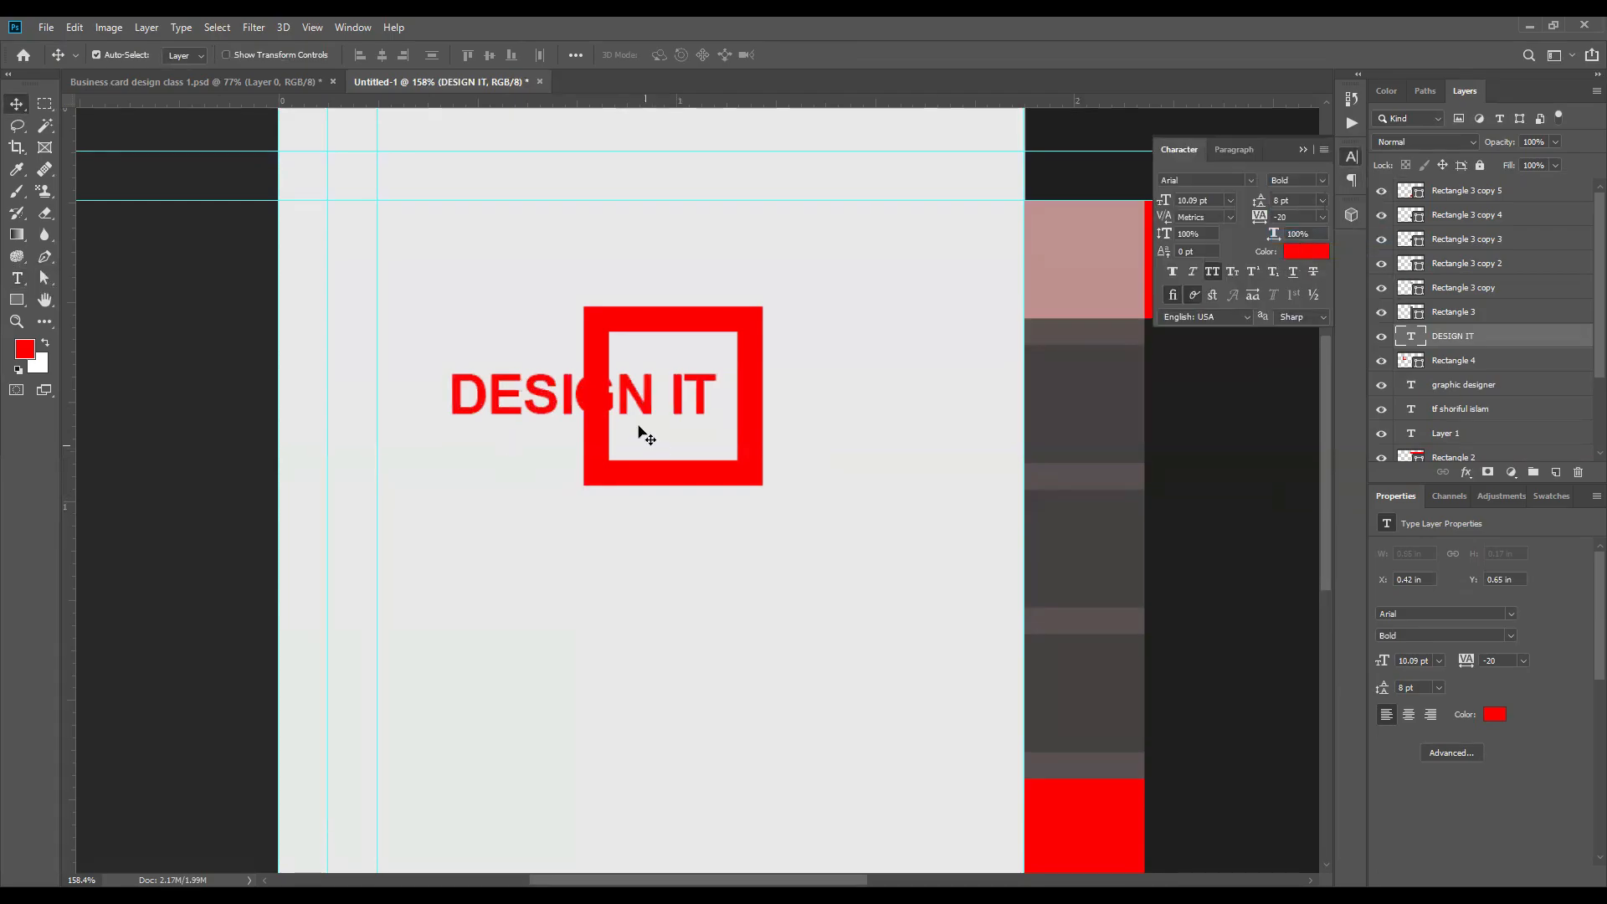
pyautogui.click(1322, 181)
pyautogui.click(1303, 268)
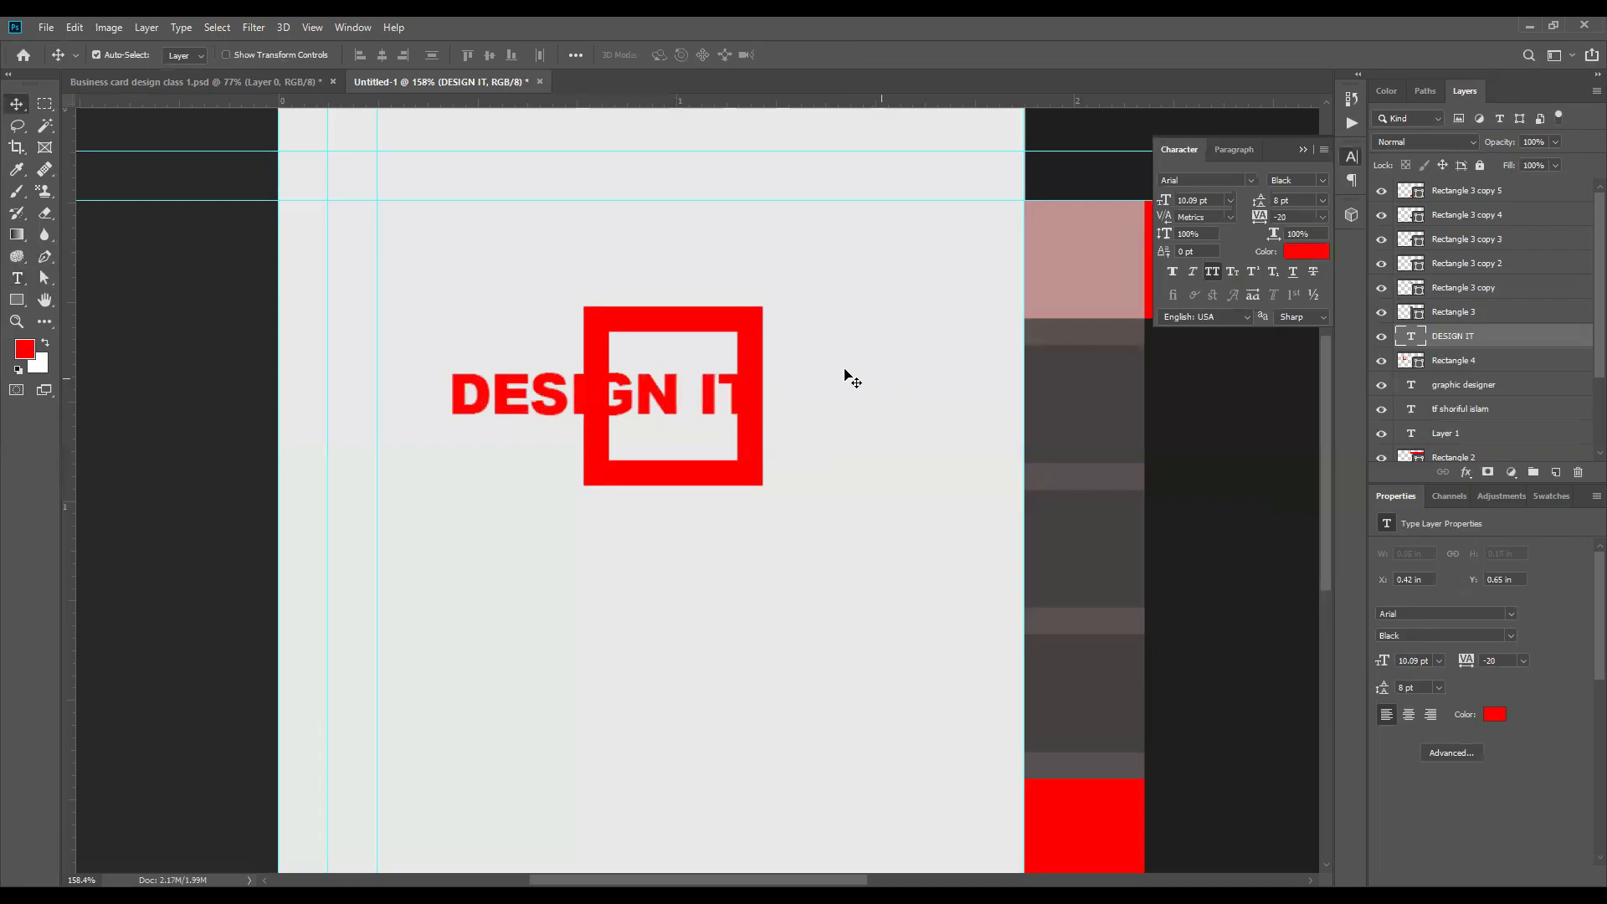
# Step: Change the color of the DESIGN IT text to black (000000)
pyautogui.scroll(-2, 685, 387)
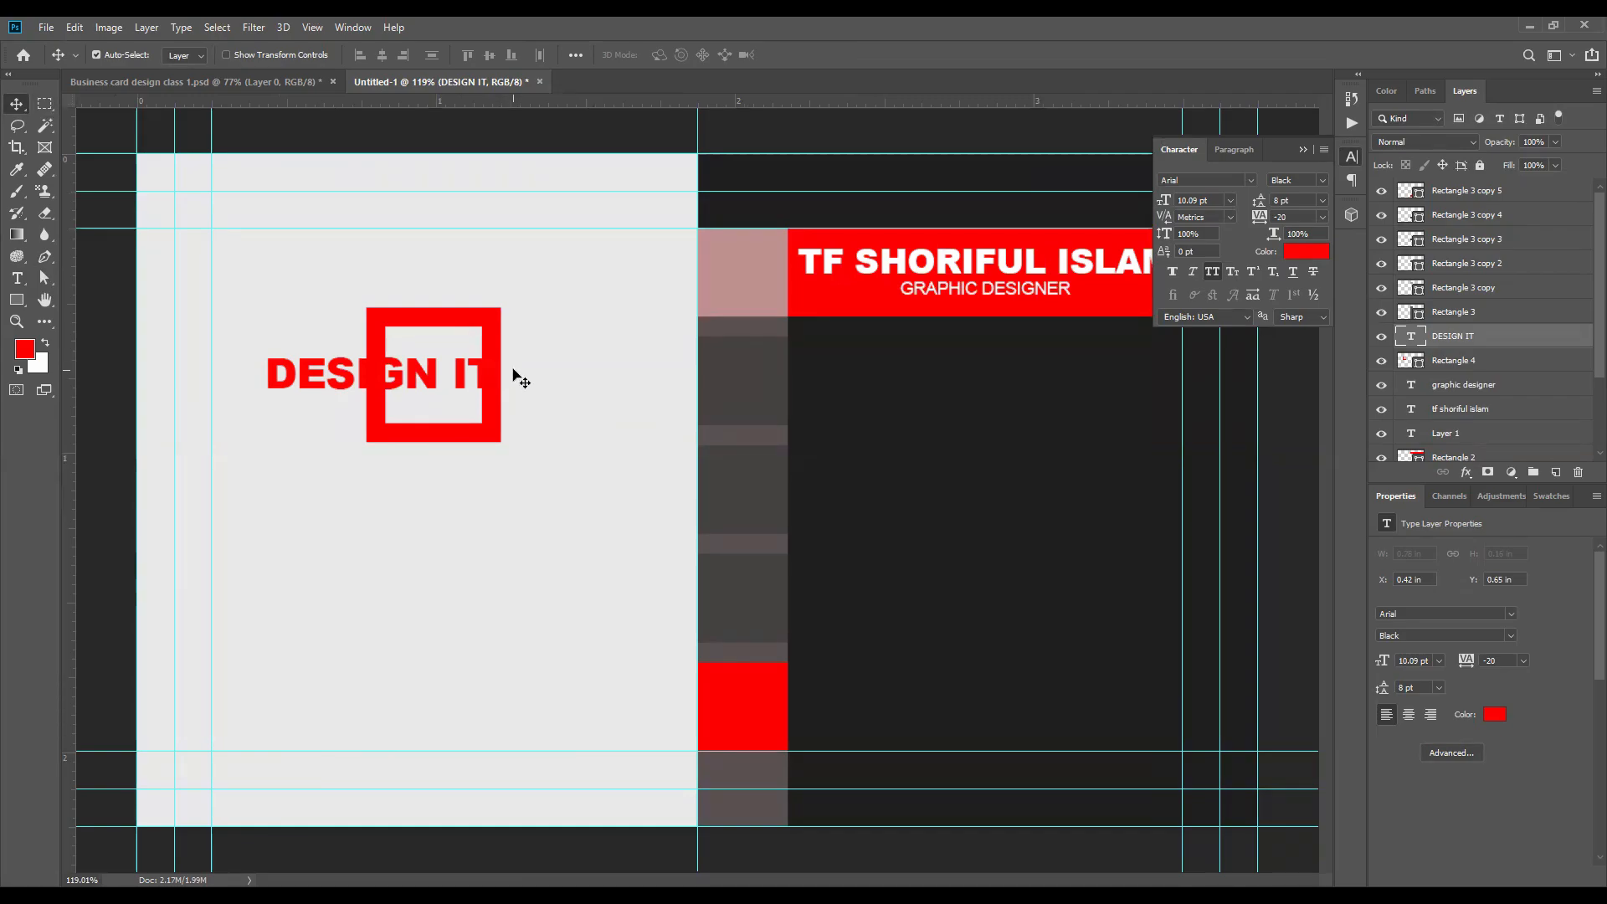
pyautogui.scroll(-2, 563, 482)
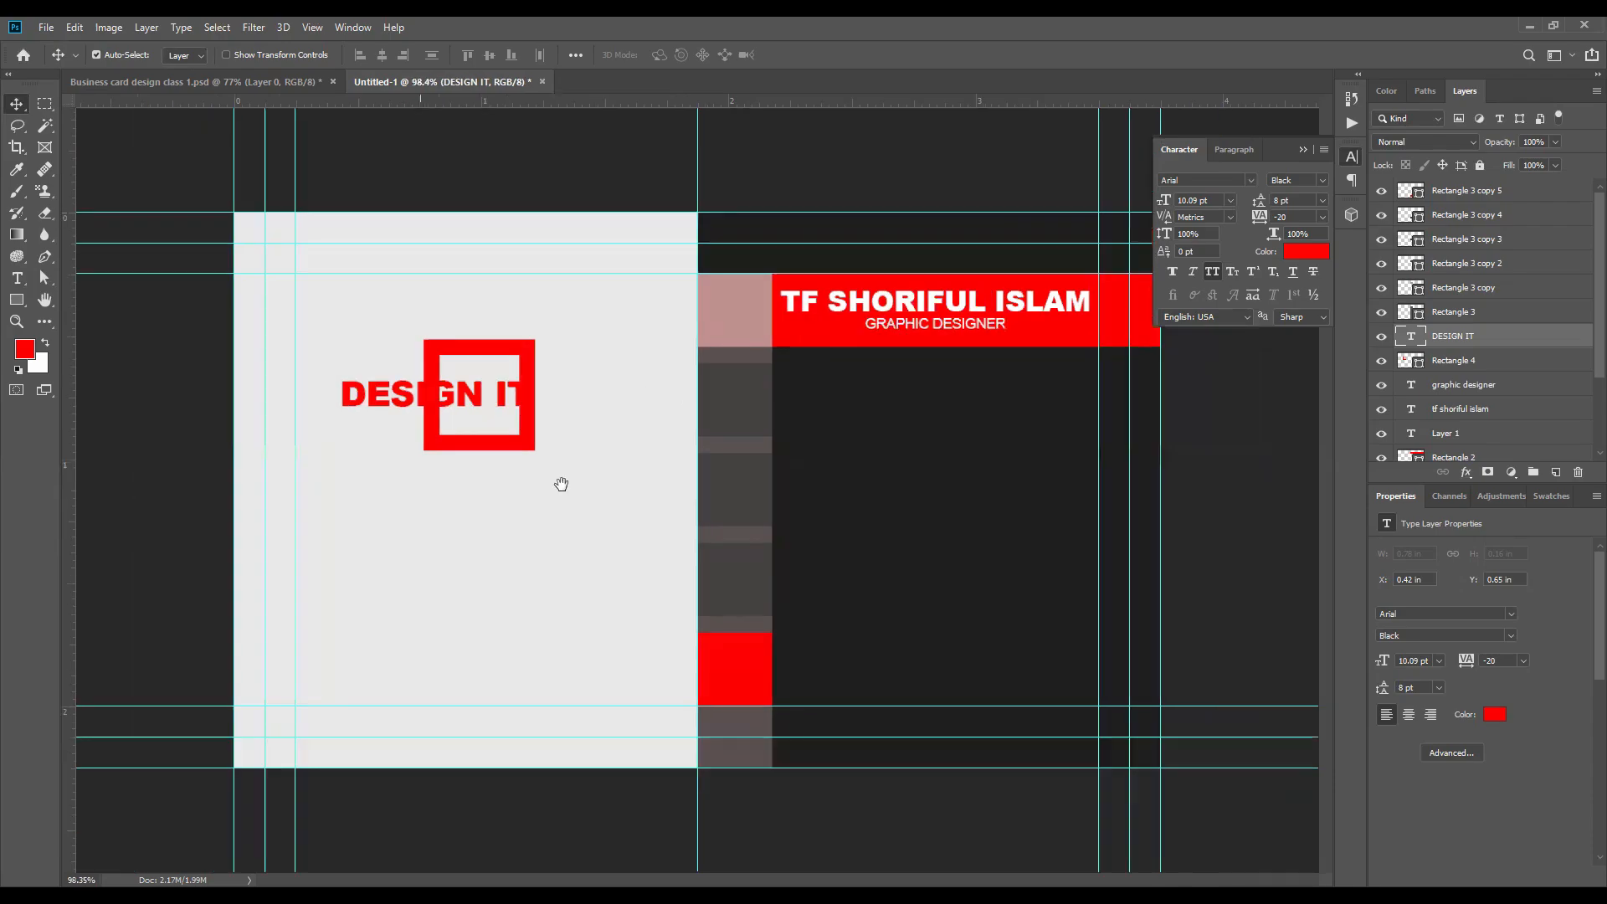
pyautogui.scroll(6, 344, 396)
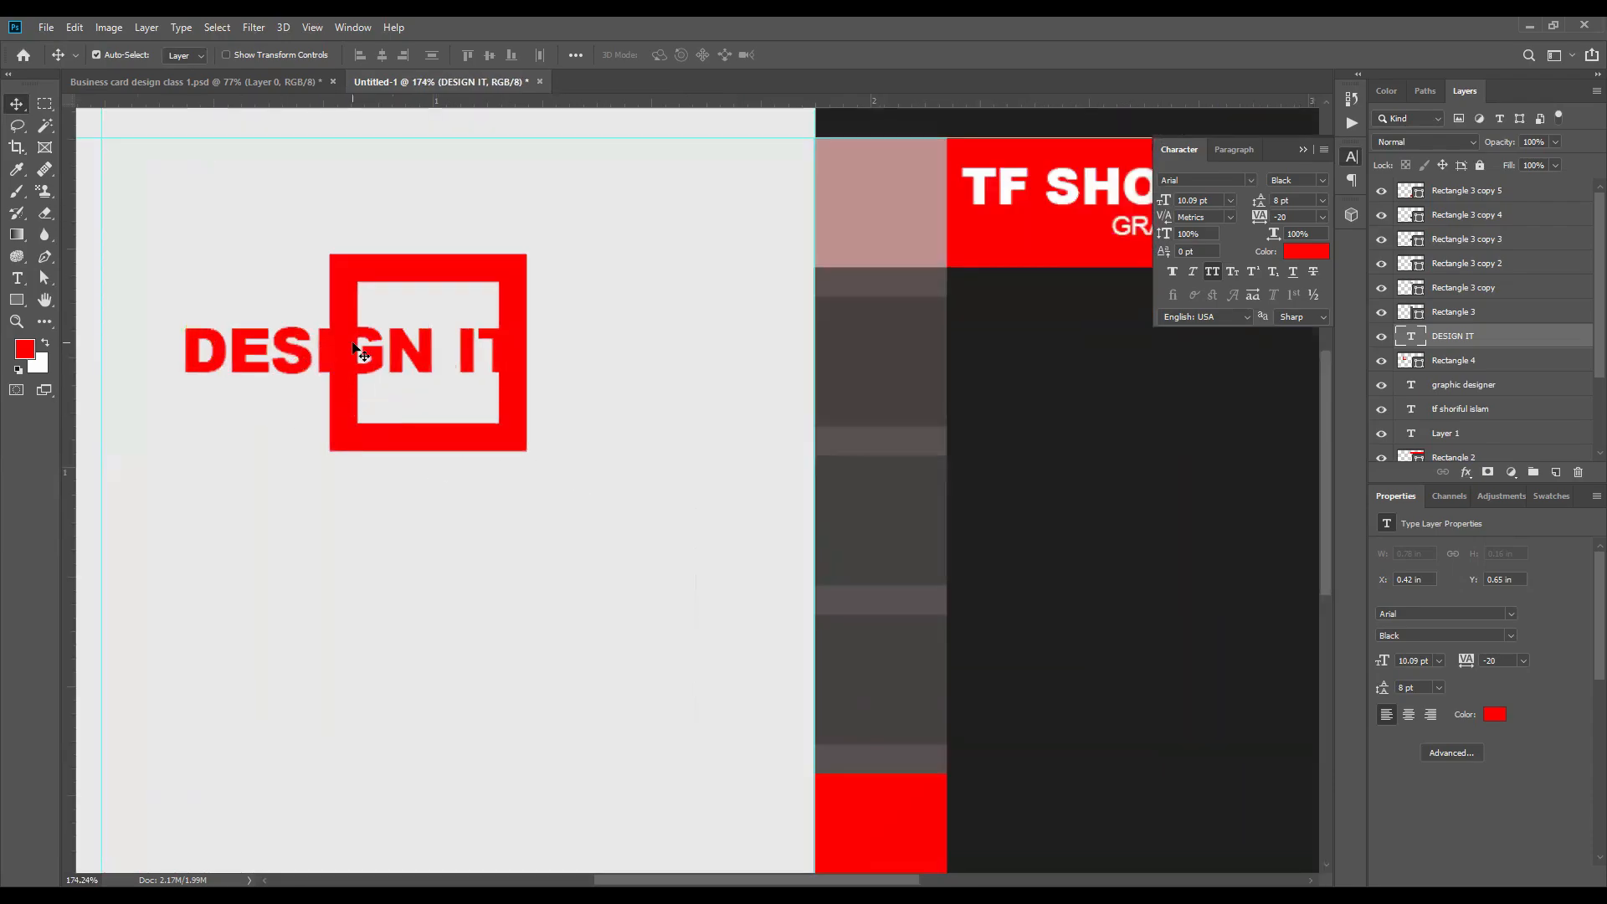
pyautogui.scroll(3, 520, 348)
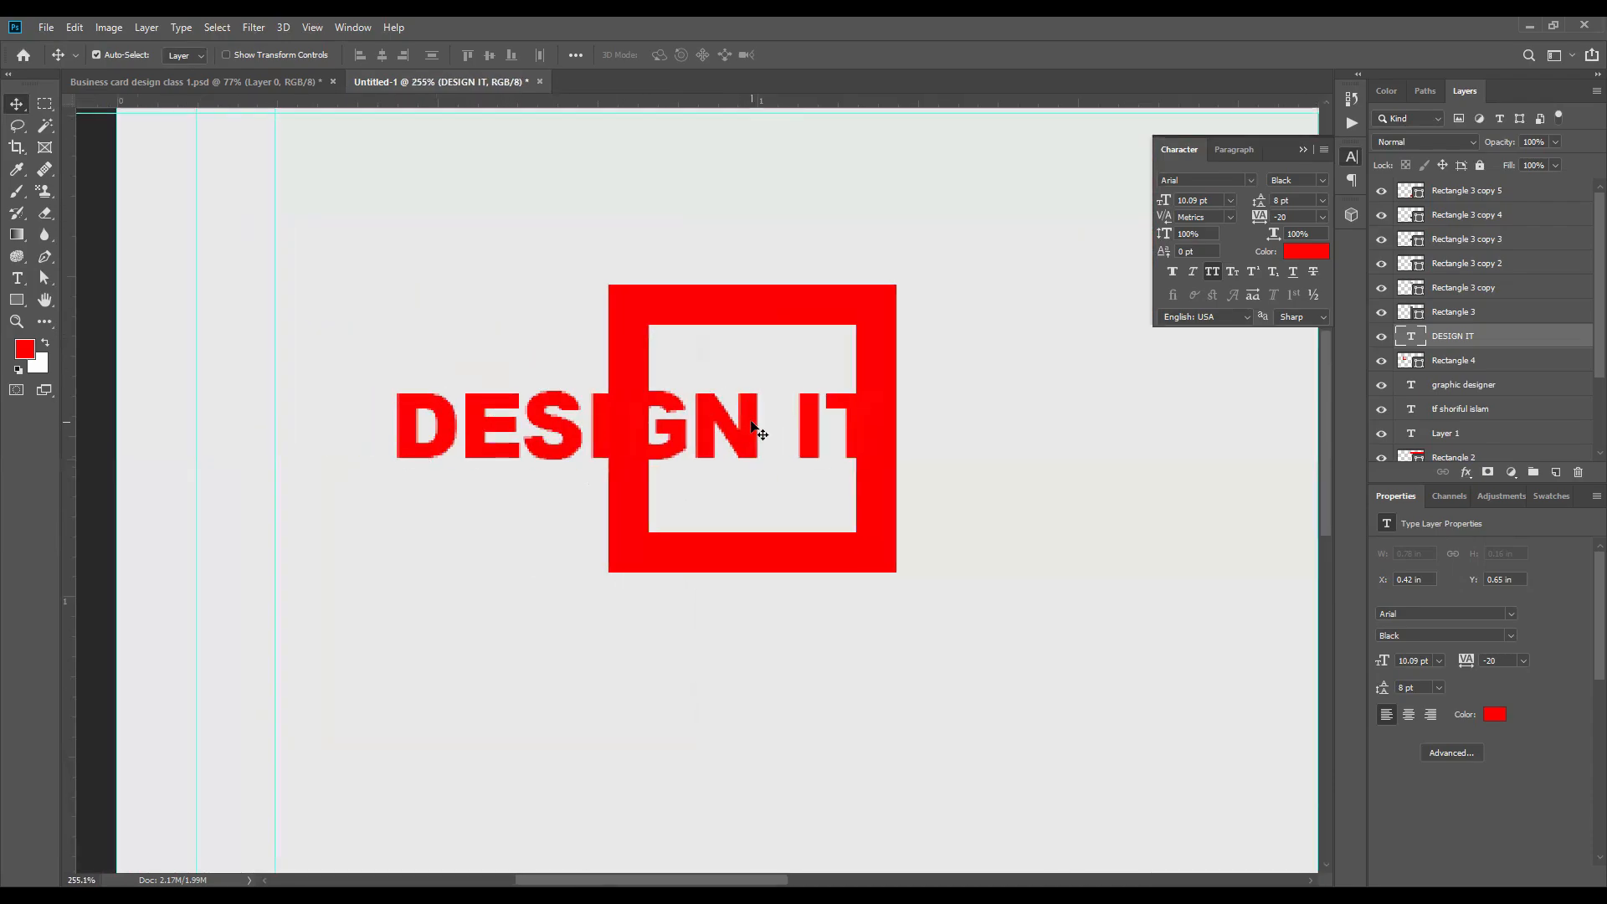
pyautogui.click(1315, 250)
pyautogui.write('000000')
pyautogui.click(1467, 393)
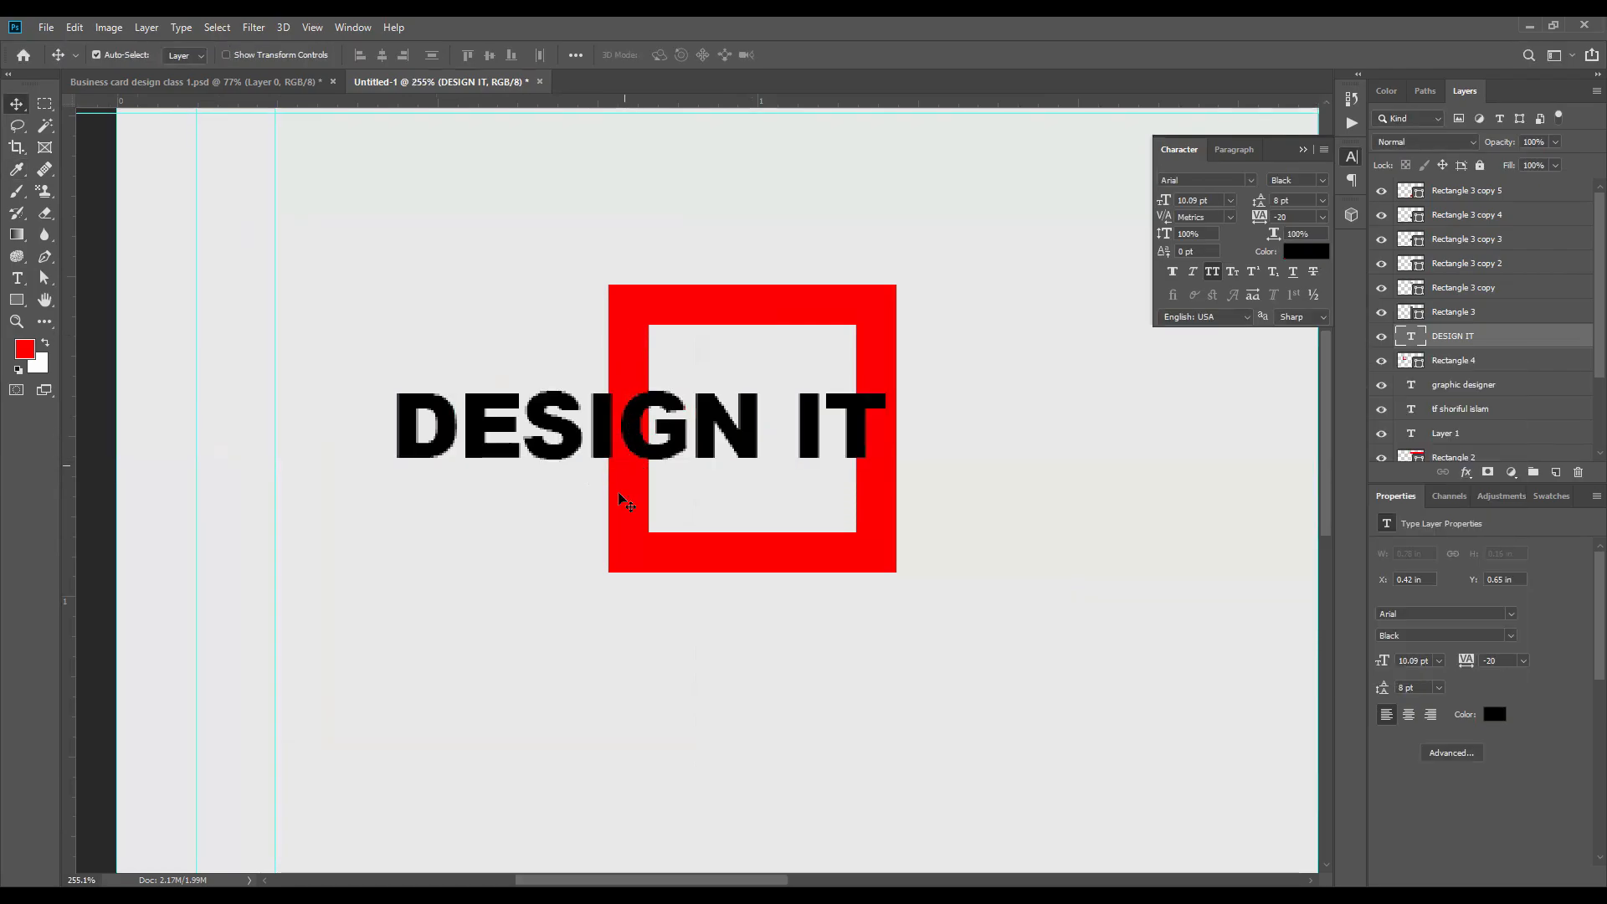
# Step: Move the DESIGN IT text slightly left and down so its T sits just inside the red square's inner right edge
pyautogui.scroll(1, 736, 449)
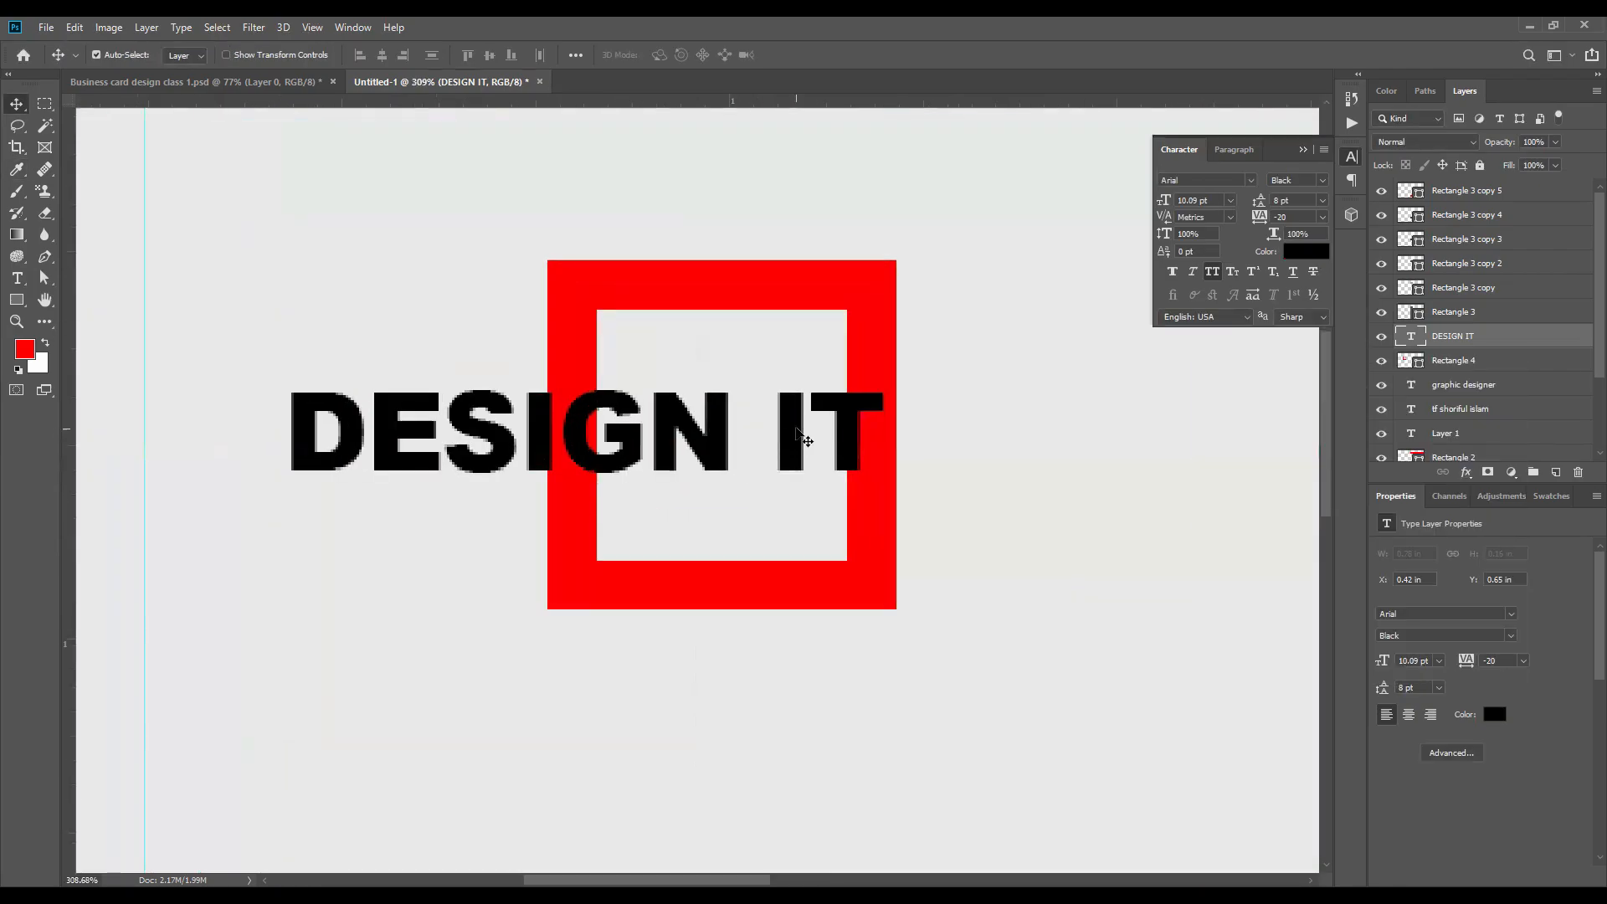
pyautogui.moveTo(834, 435); pyautogui.dragTo(803, 440)
# Step: Try to align the DESIGN IT text and the red square outline on their horizontal centers, and undo the alignment
pyautogui.keyDown('shift'); pyautogui.click(873, 425); pyautogui.keyUp('shift')
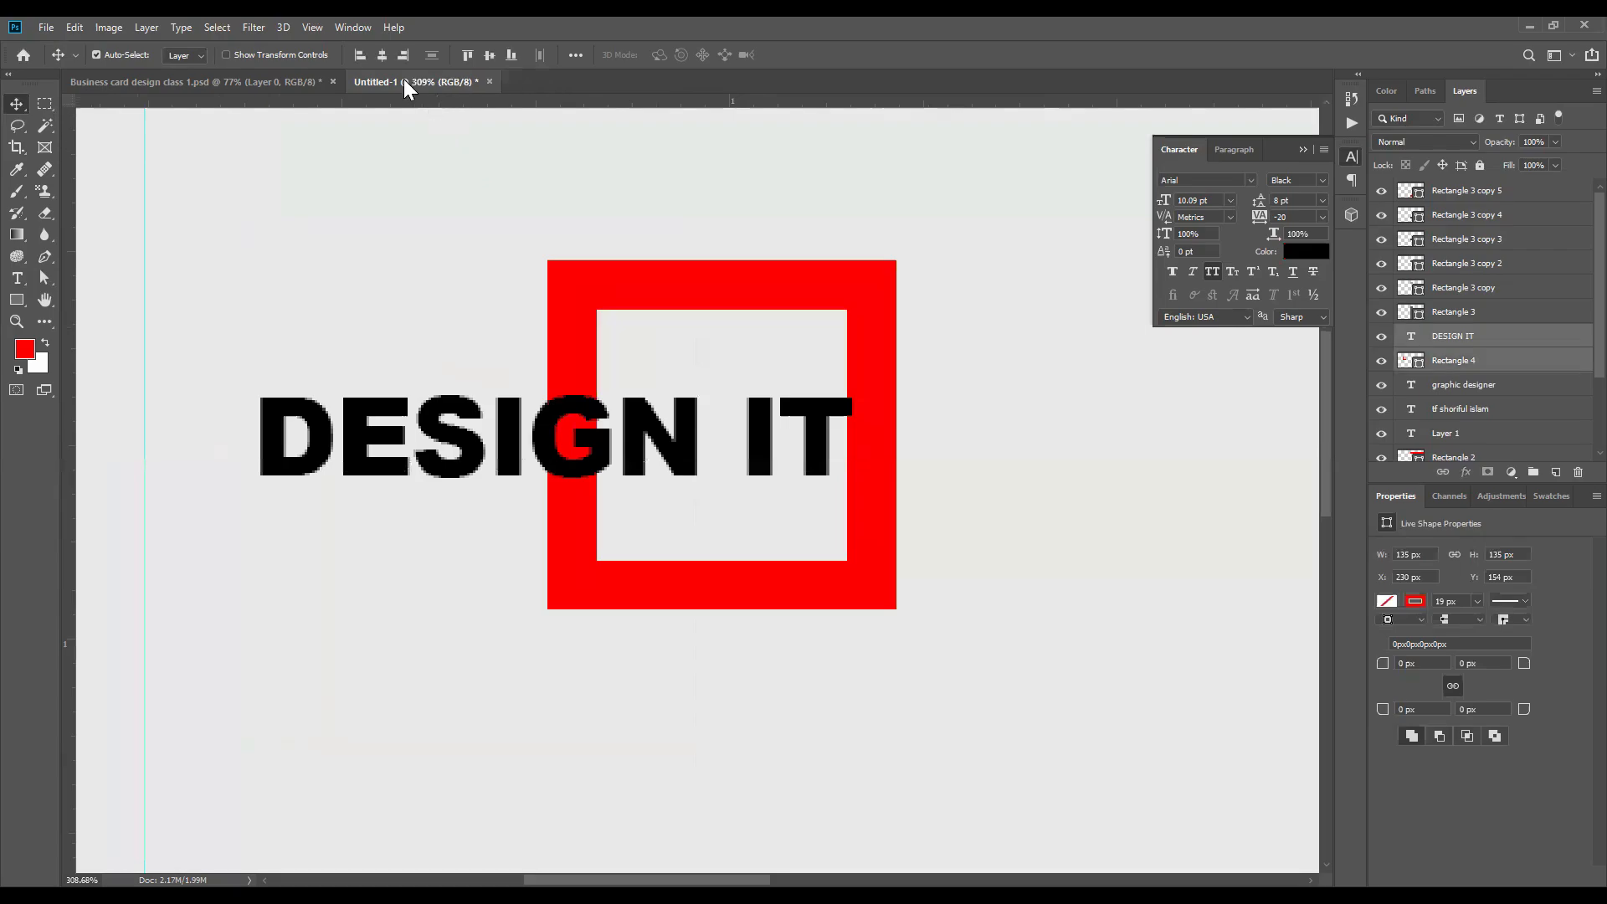
pyautogui.click(382, 55)
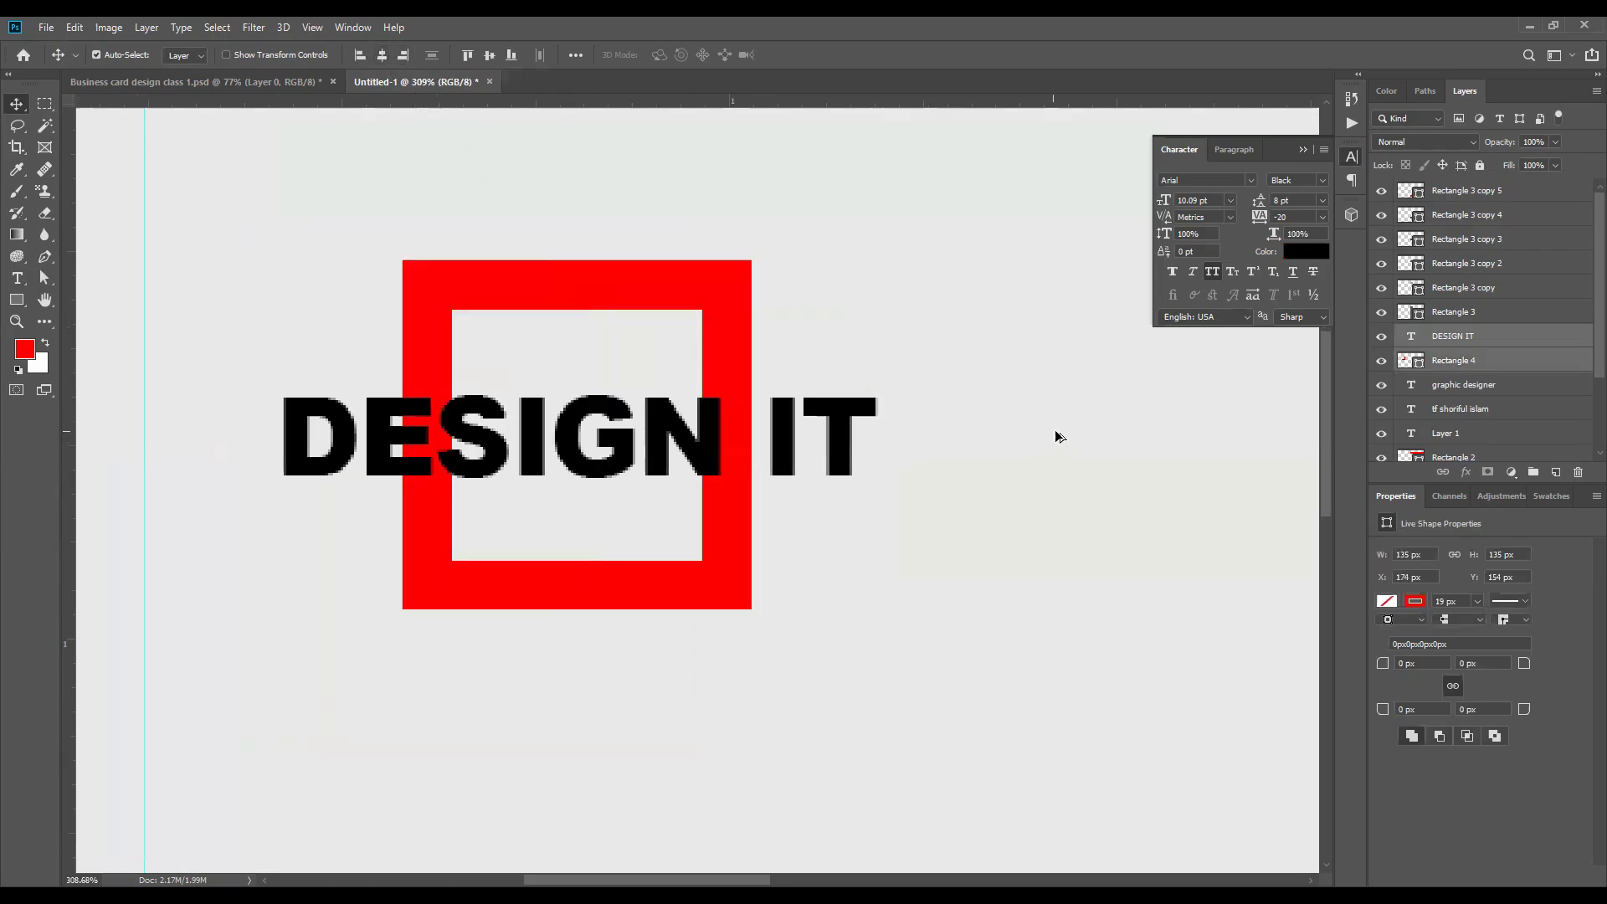
pyautogui.scroll(-1, 1057, 435)
pyautogui.scroll(-1, 1057, 435)
pyautogui.hotkey('ctrl', 'z')
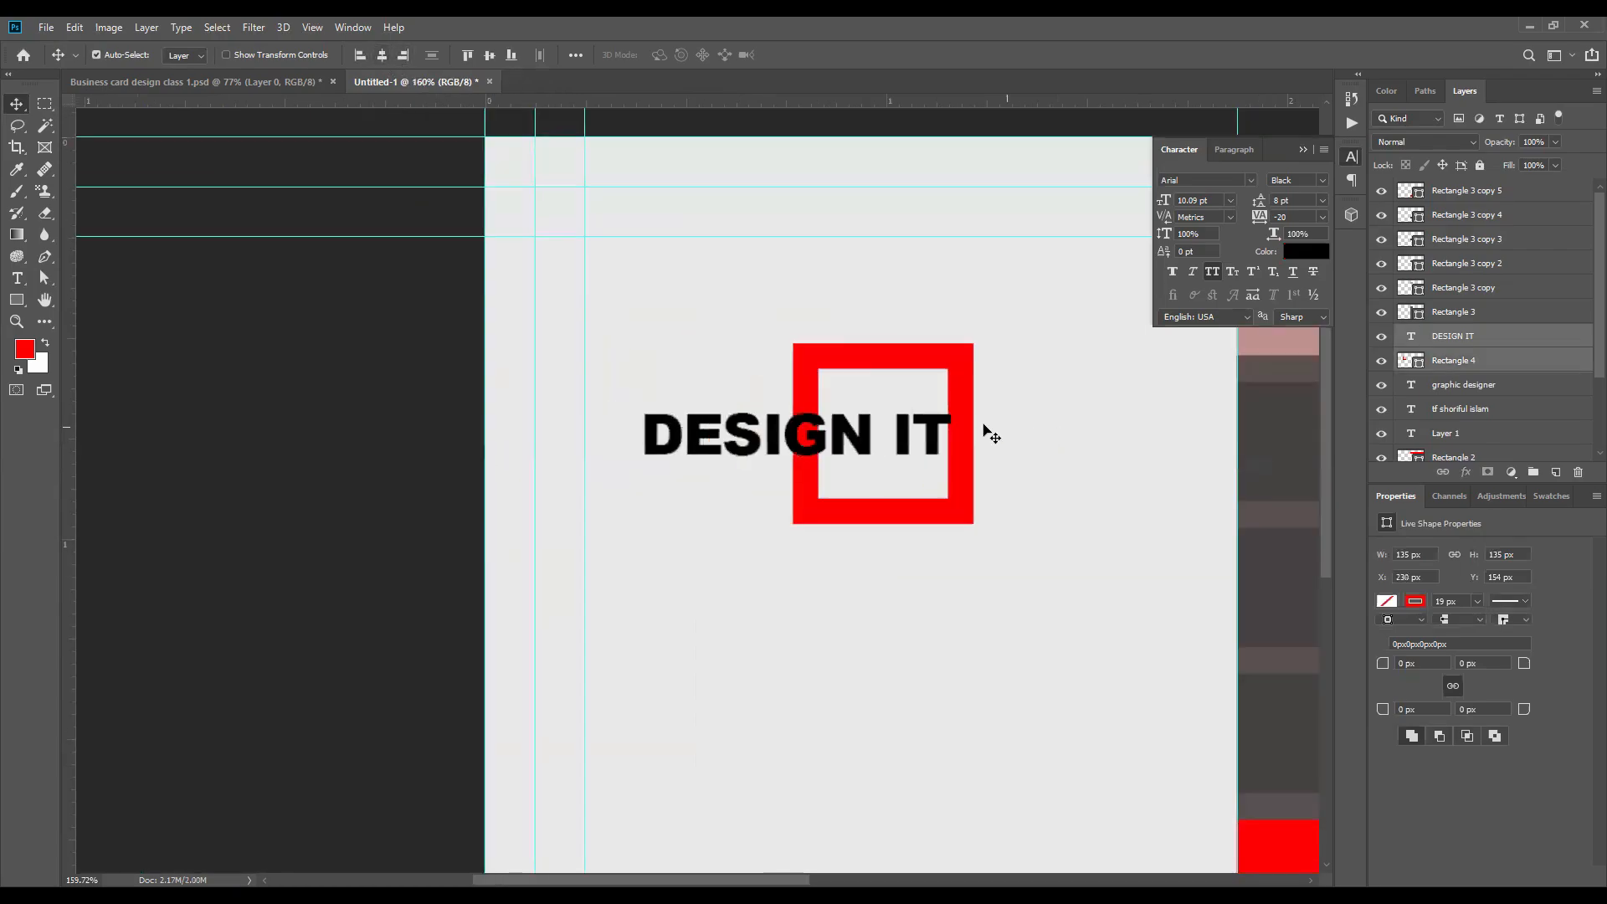
# Step: Align the DESIGN IT text and the red square outline on their vertical centers
pyautogui.click(986, 431)
pyautogui.click(961, 433)
pyautogui.keyDown('shift'); pyautogui.click(932, 422); pyautogui.keyUp('shift')
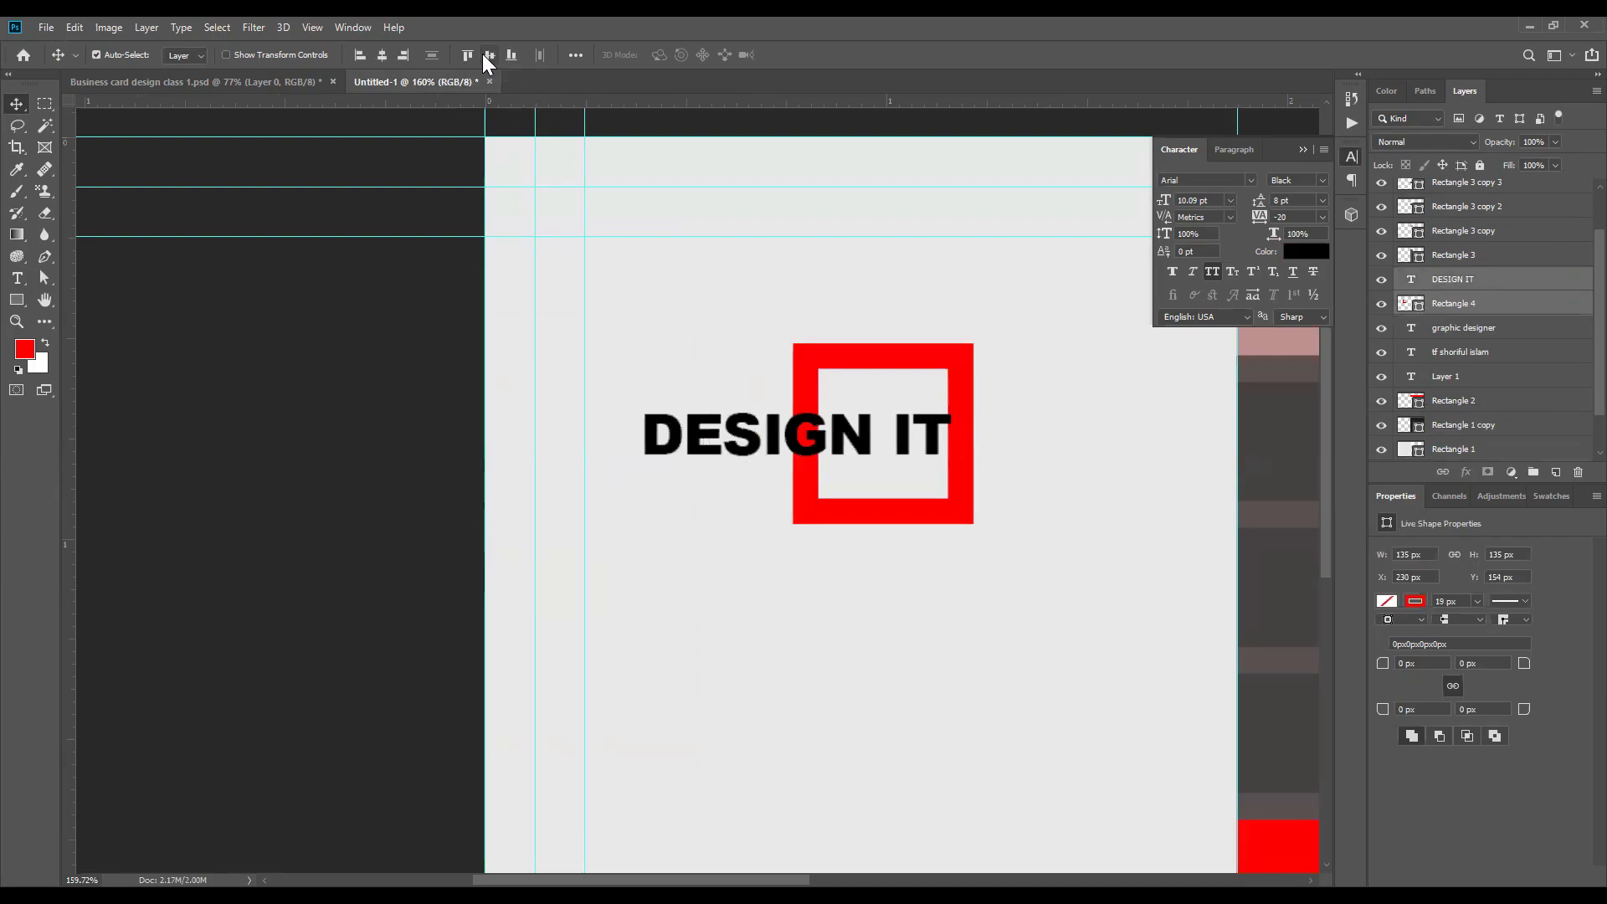
pyautogui.click(489, 57)
pyautogui.scroll(1, 811, 460)
pyautogui.scroll(3, 289, 351)
pyautogui.moveTo(659, 385); pyautogui.dragTo(778, 411)
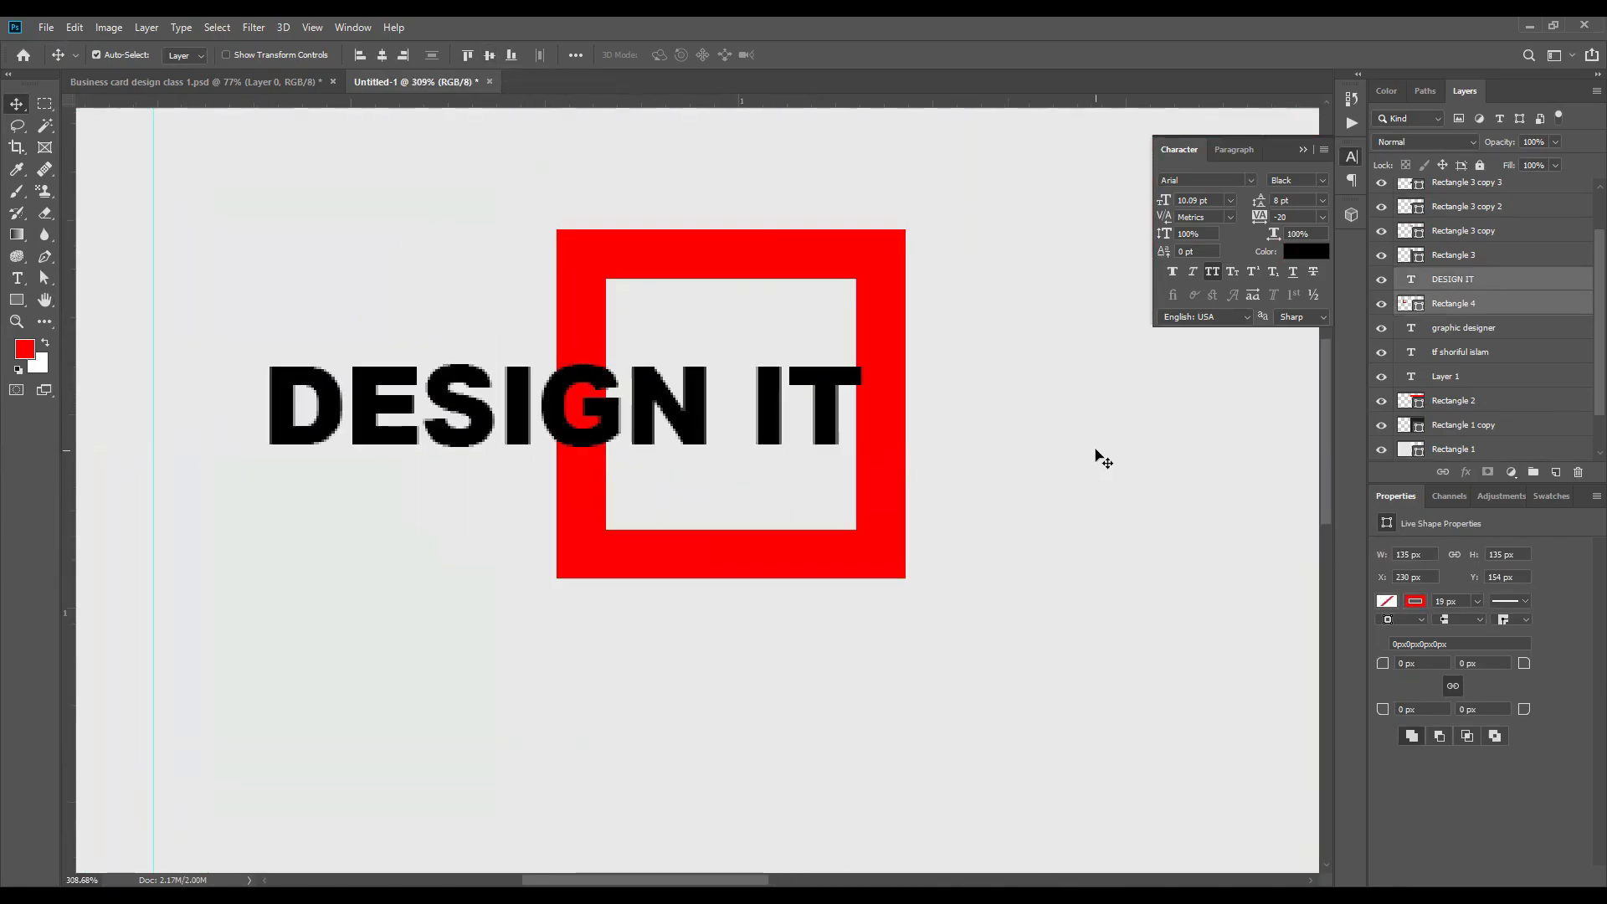
# Step: Nudge only the DESIGN IT text slightly left so the T clears the square's inner right edge
pyautogui.click(1160, 420)
pyautogui.press('Left')
pyautogui.press('Left')
pyautogui.press('Left')
pyautogui.press('Left')
pyautogui.press('Left')
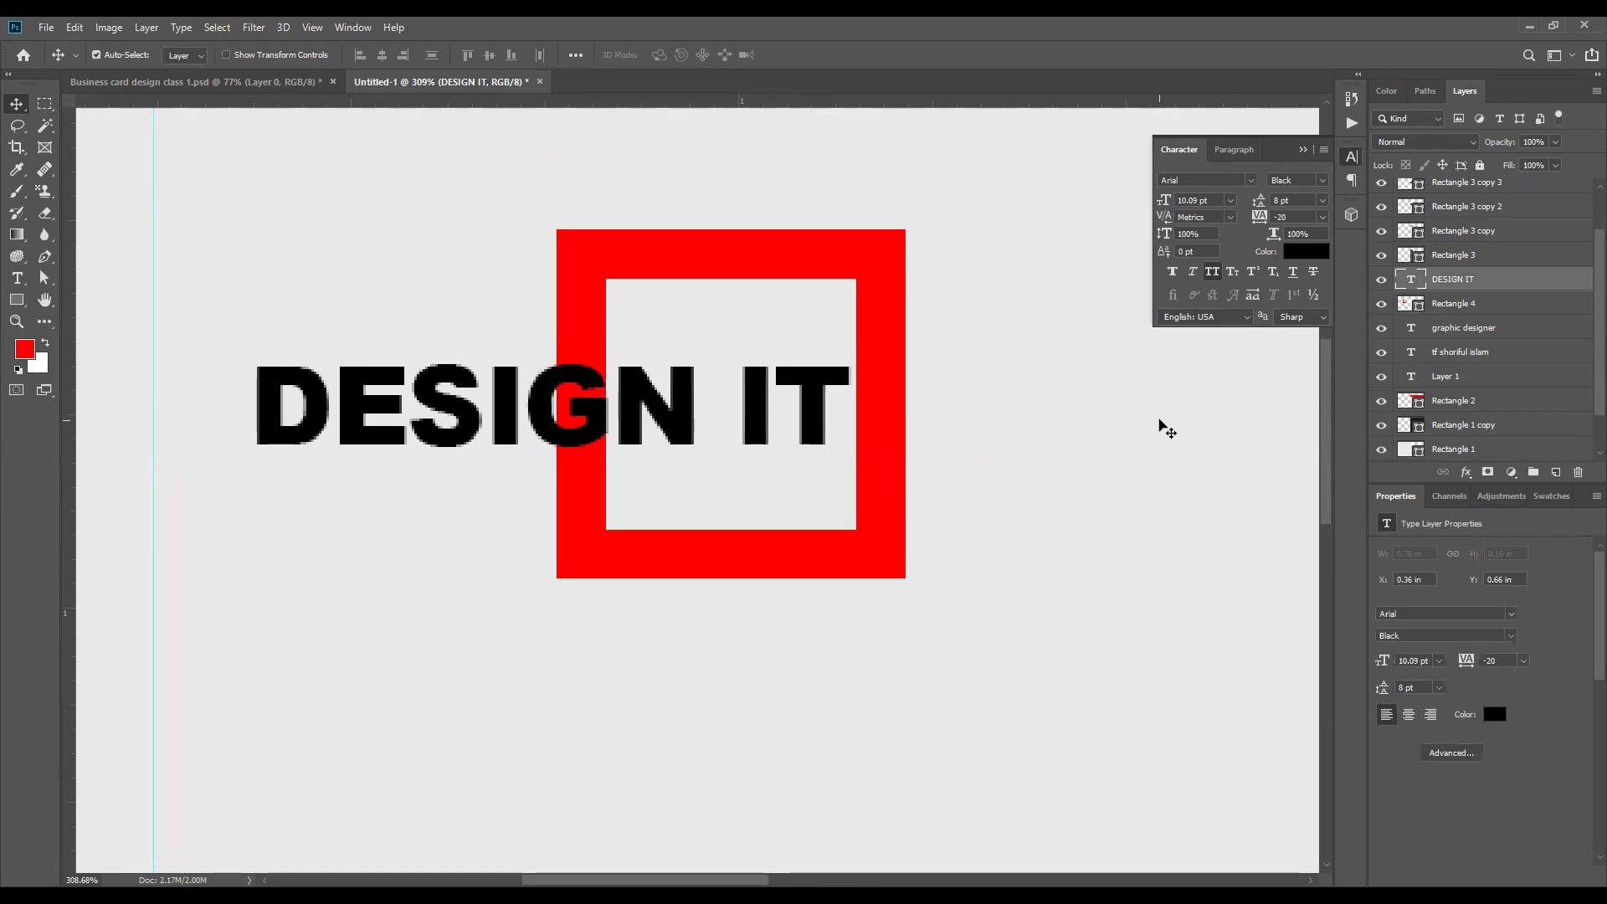
# Step: Rasterize the DESIGN IT text and the red square, and erase the square's left bar around the letter G with the Eraser
pyautogui.scroll(-1, 1051, 419)
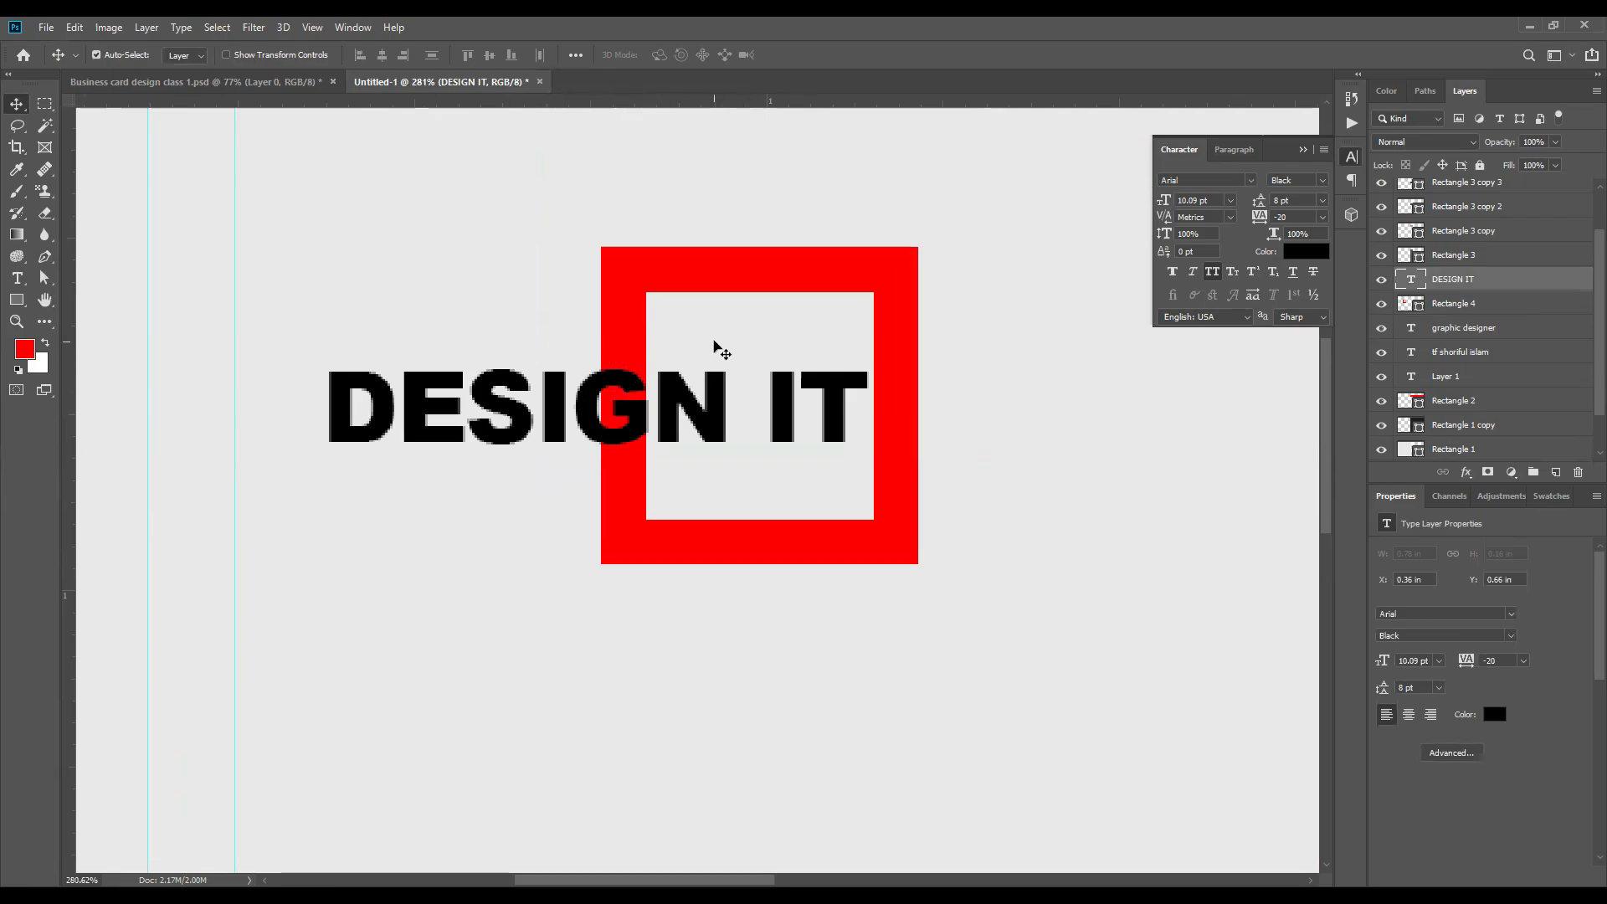
pyautogui.click(46, 216)
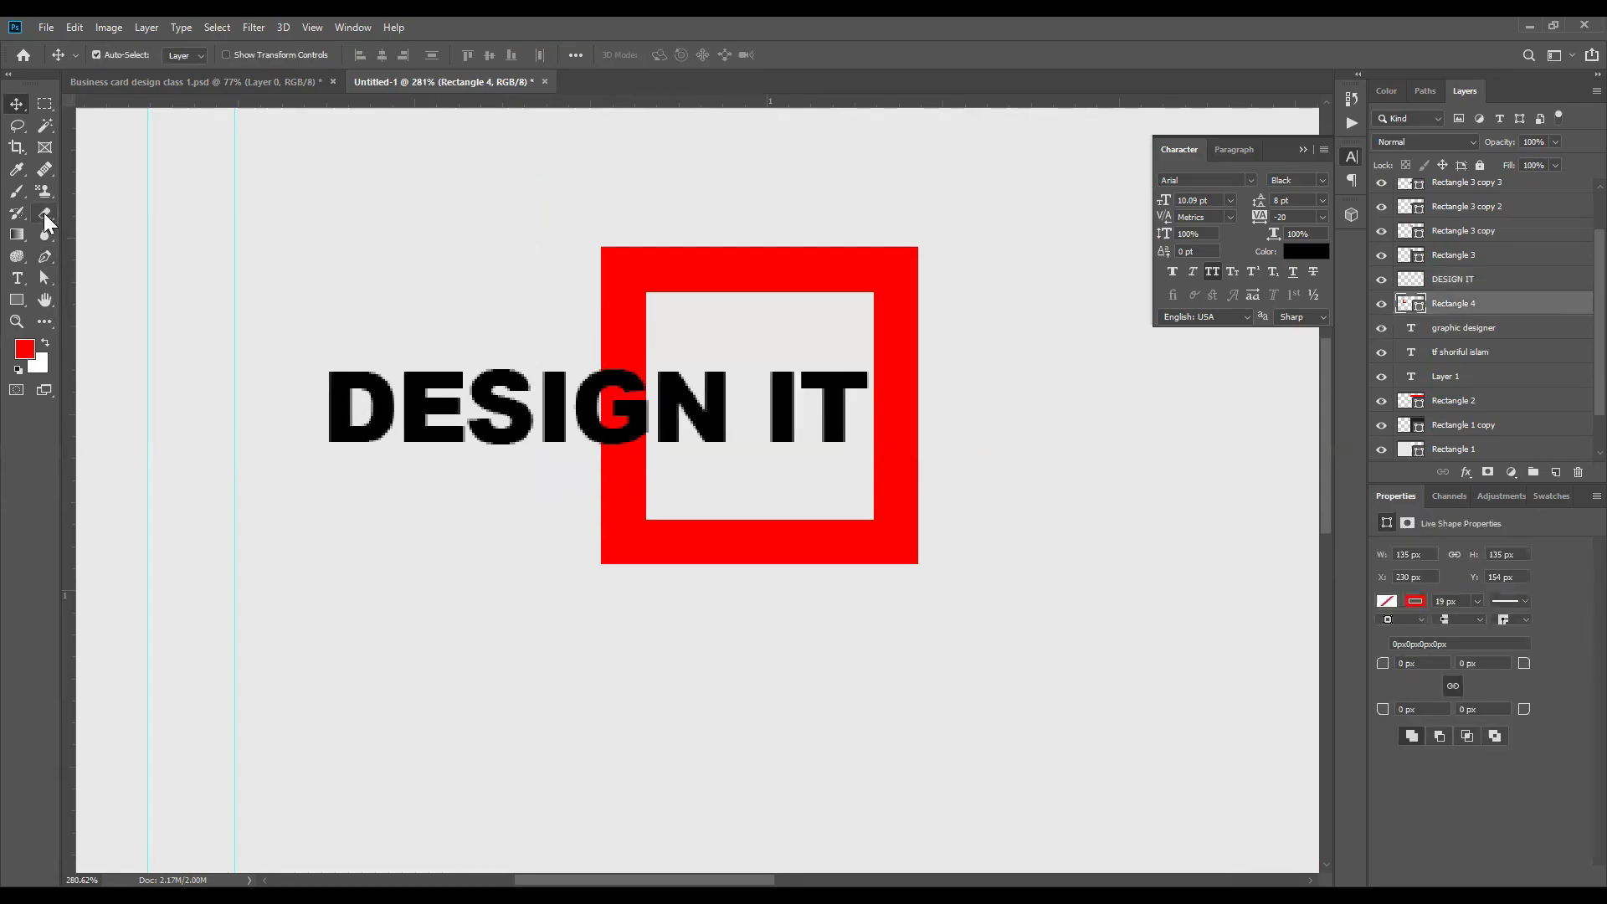
pyautogui.click(45, 216)
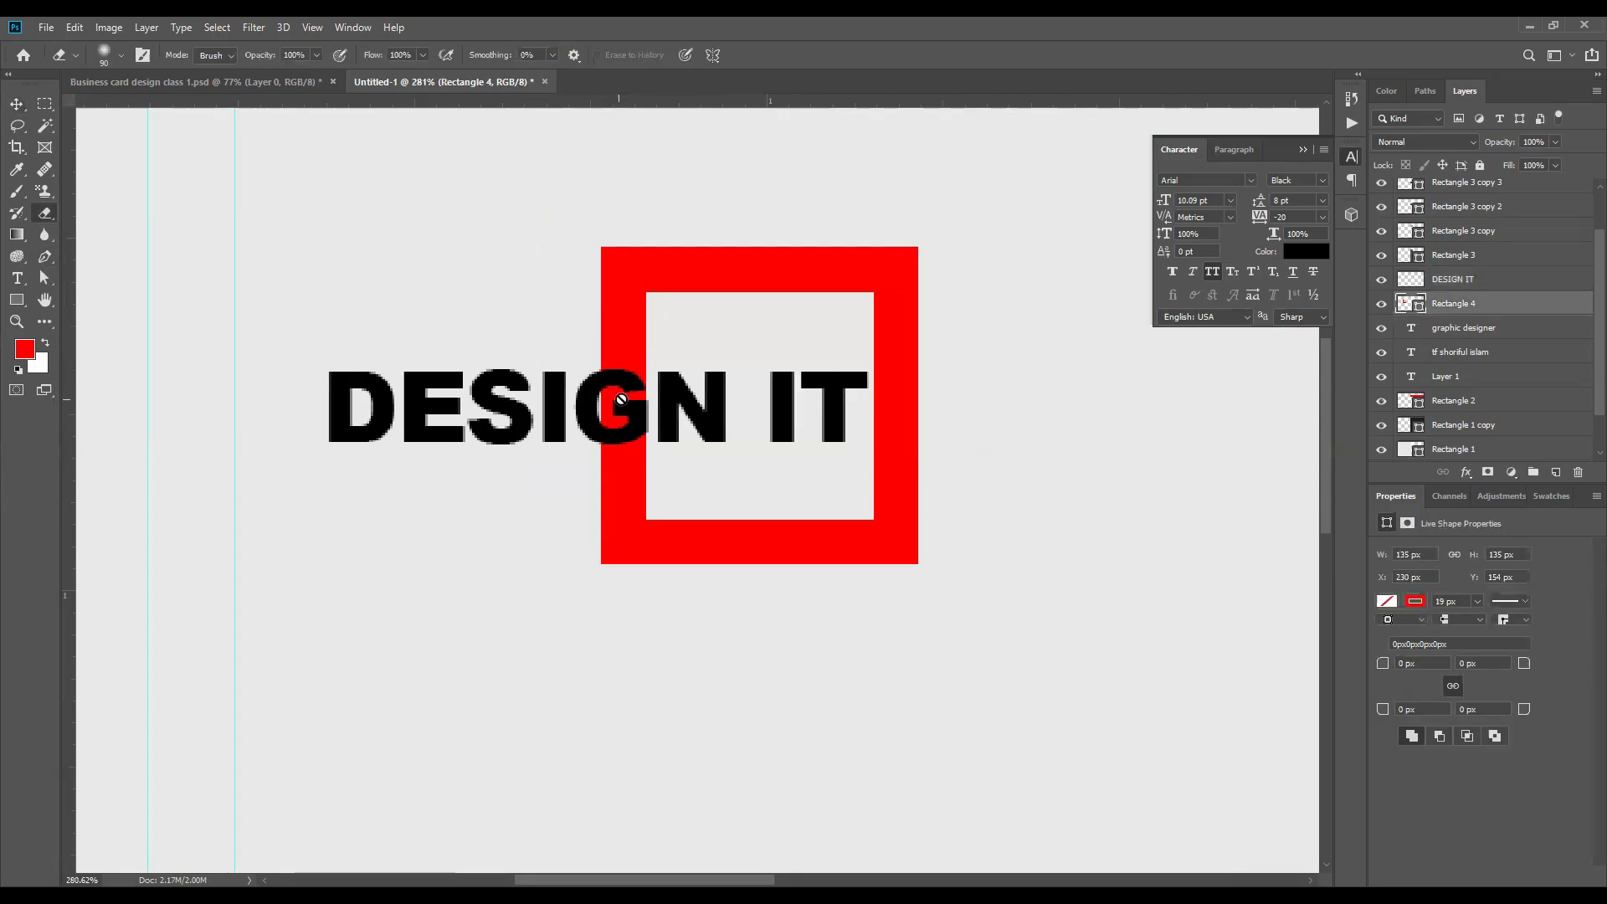
pyautogui.moveTo(621, 373)
pyautogui.mouseDown()
pyautogui.moveTo(688, 389)
pyautogui.moveTo(586, 391)
pyautogui.moveTo(708, 393)
pyautogui.moveTo(581, 466)
pyautogui.mouseUp()
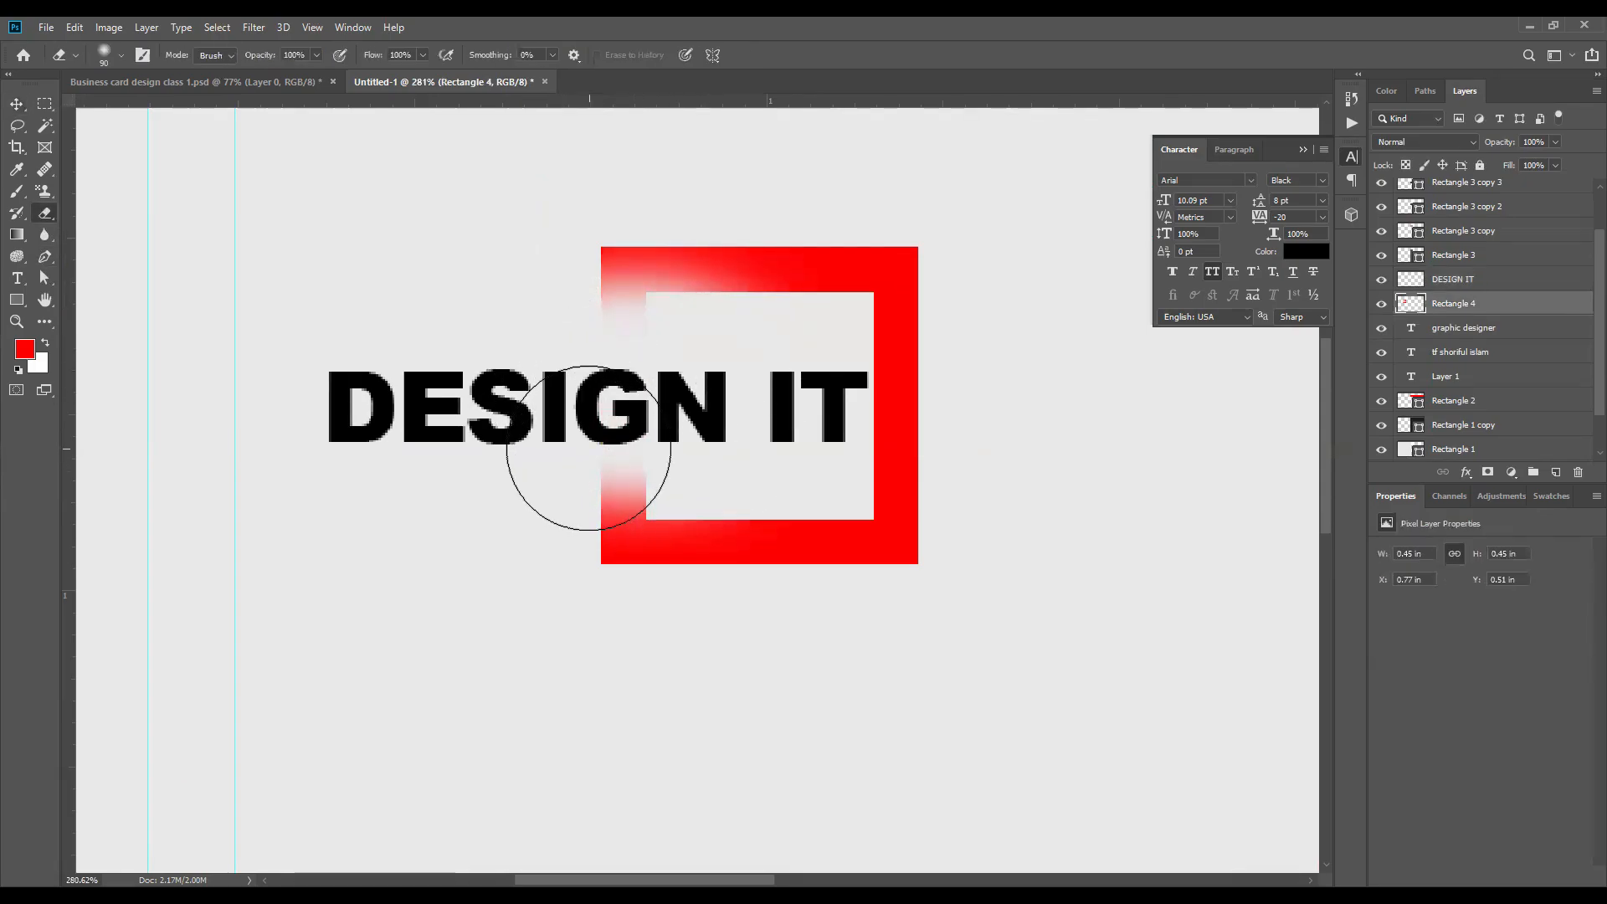
# Step: Undo the erasing of the square's left bar and erase the bar just above the letter G with the eraser size reduced to 20
pyautogui.press('[')
pyautogui.press('[')
pyautogui.press('[')
pyautogui.press('[')
pyautogui.press('[')
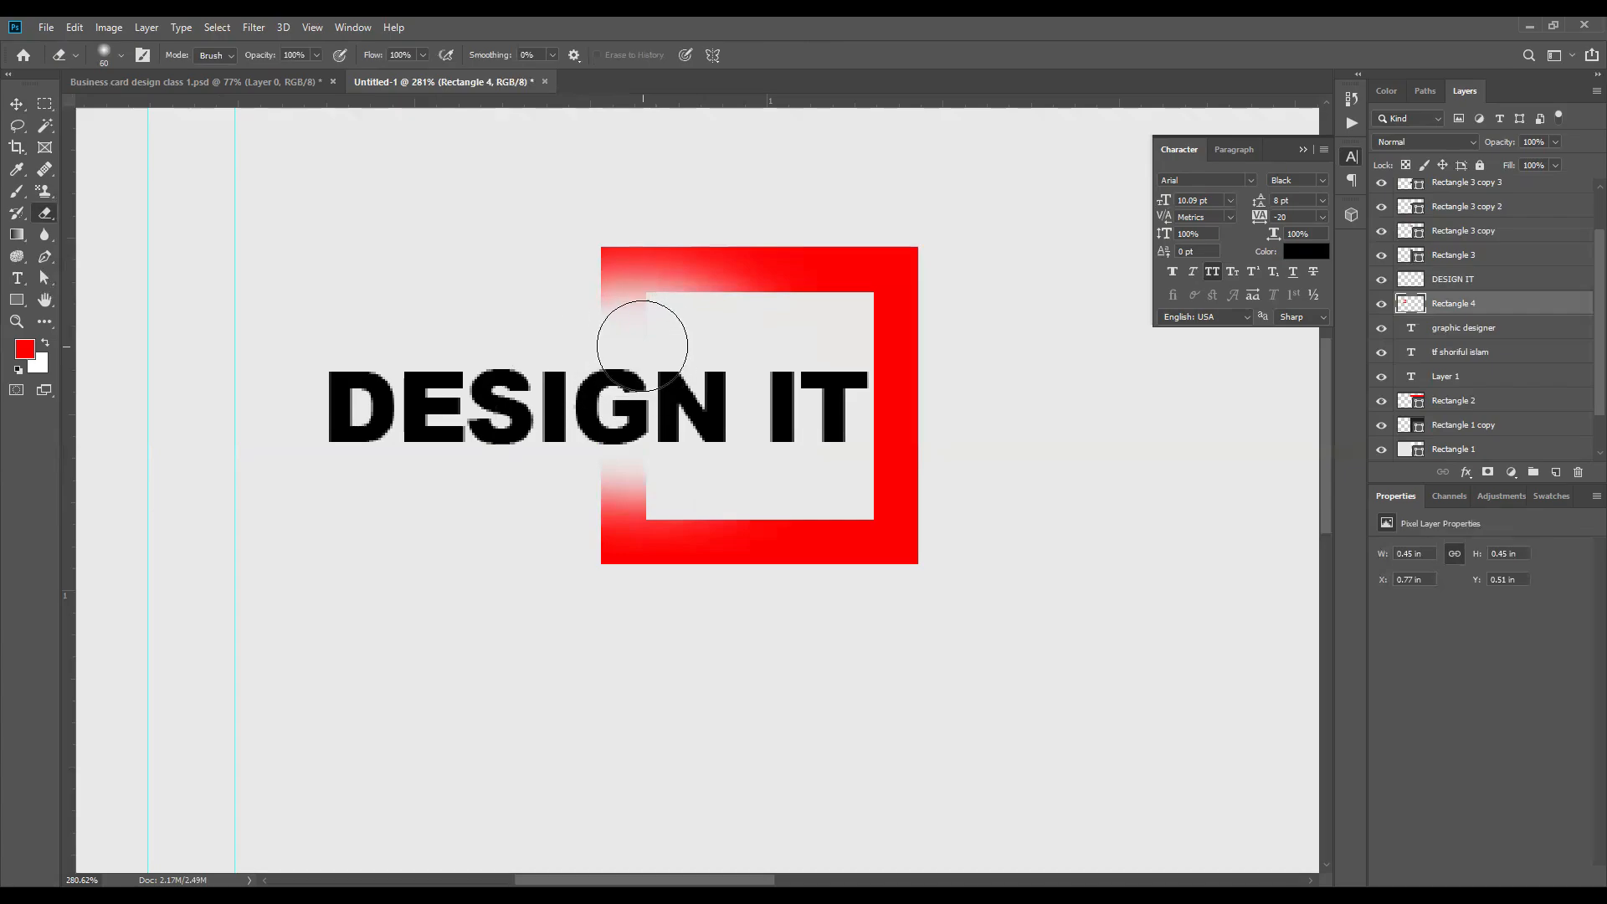
pyautogui.press('[')
pyautogui.press('[')
pyautogui.press('[')
pyautogui.press('[')
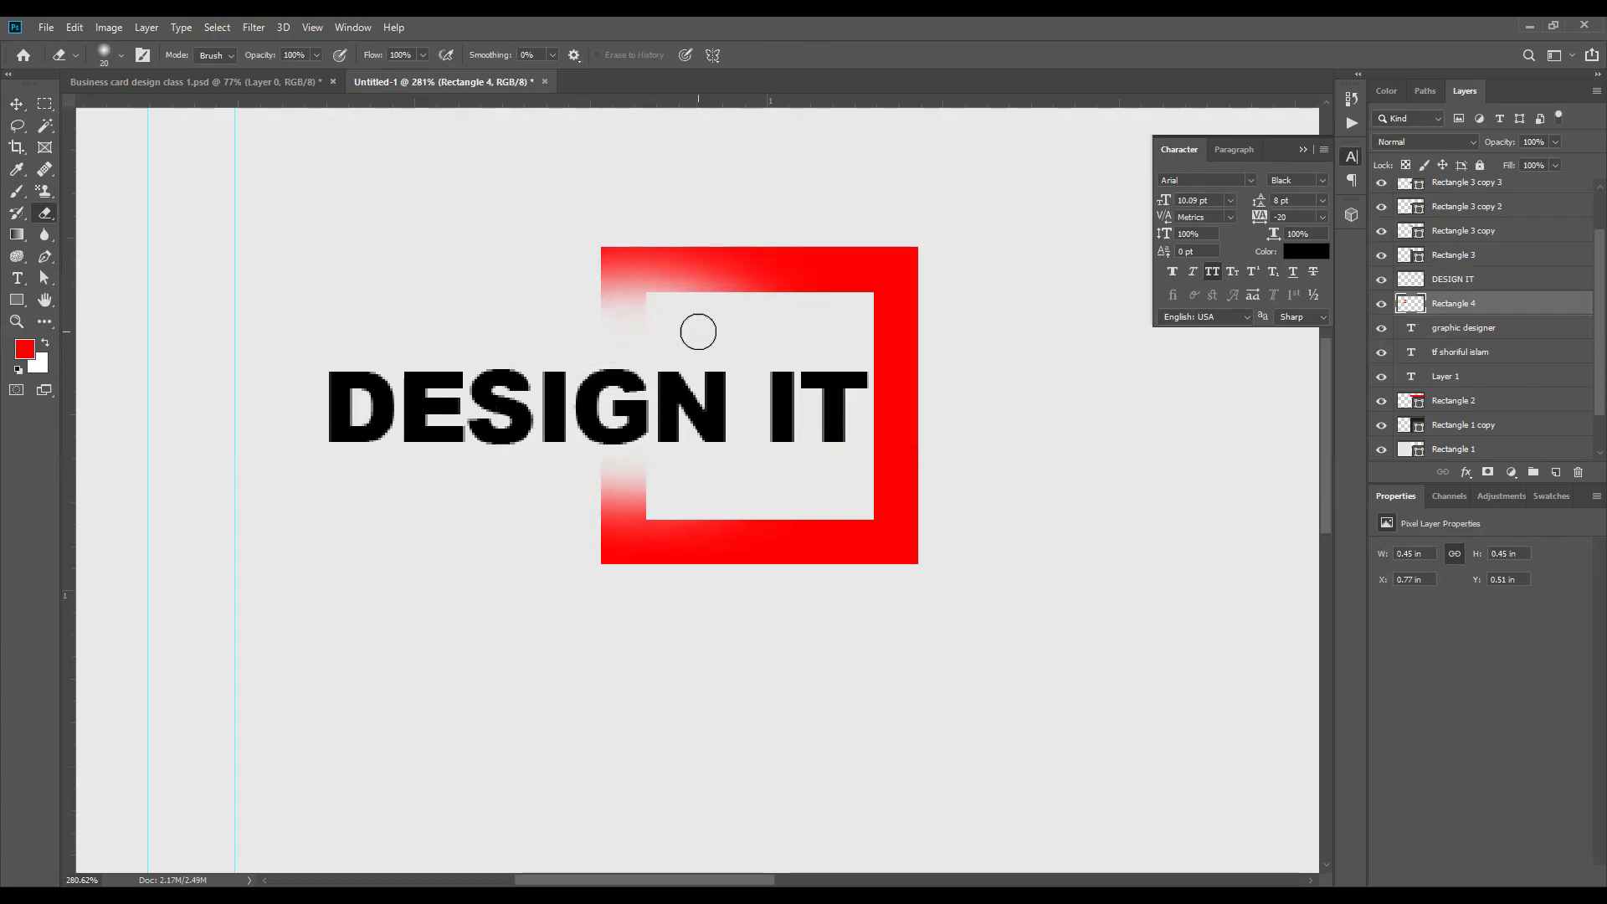
pyautogui.hotkey('ctrl', 'z')
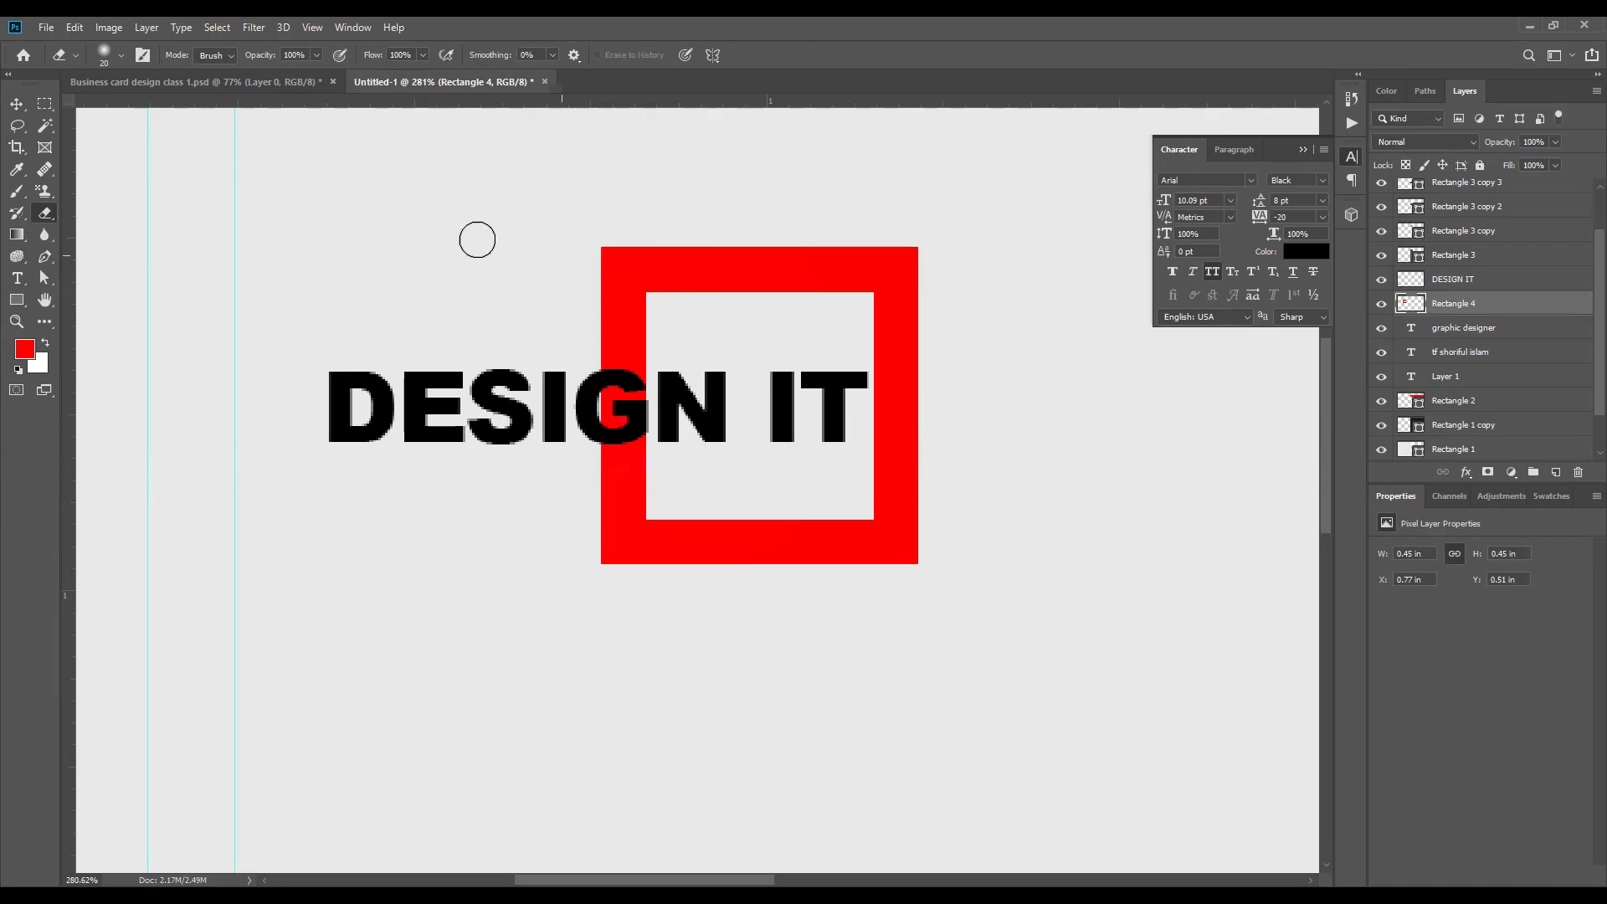
pyautogui.moveTo(589, 326); pyautogui.dragTo(692, 324)
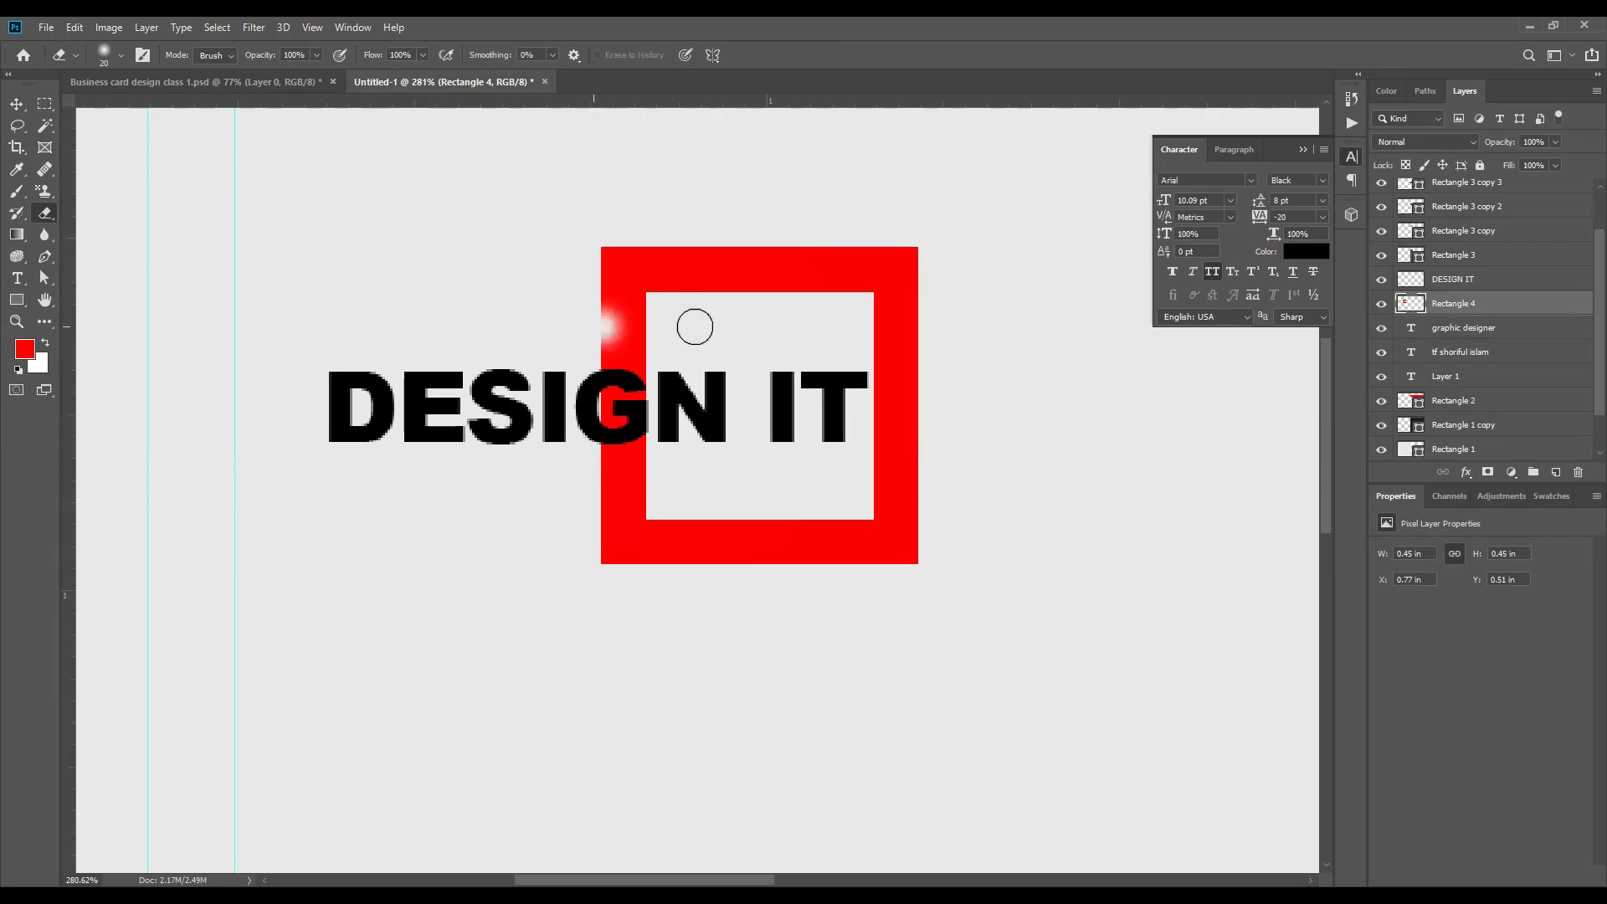
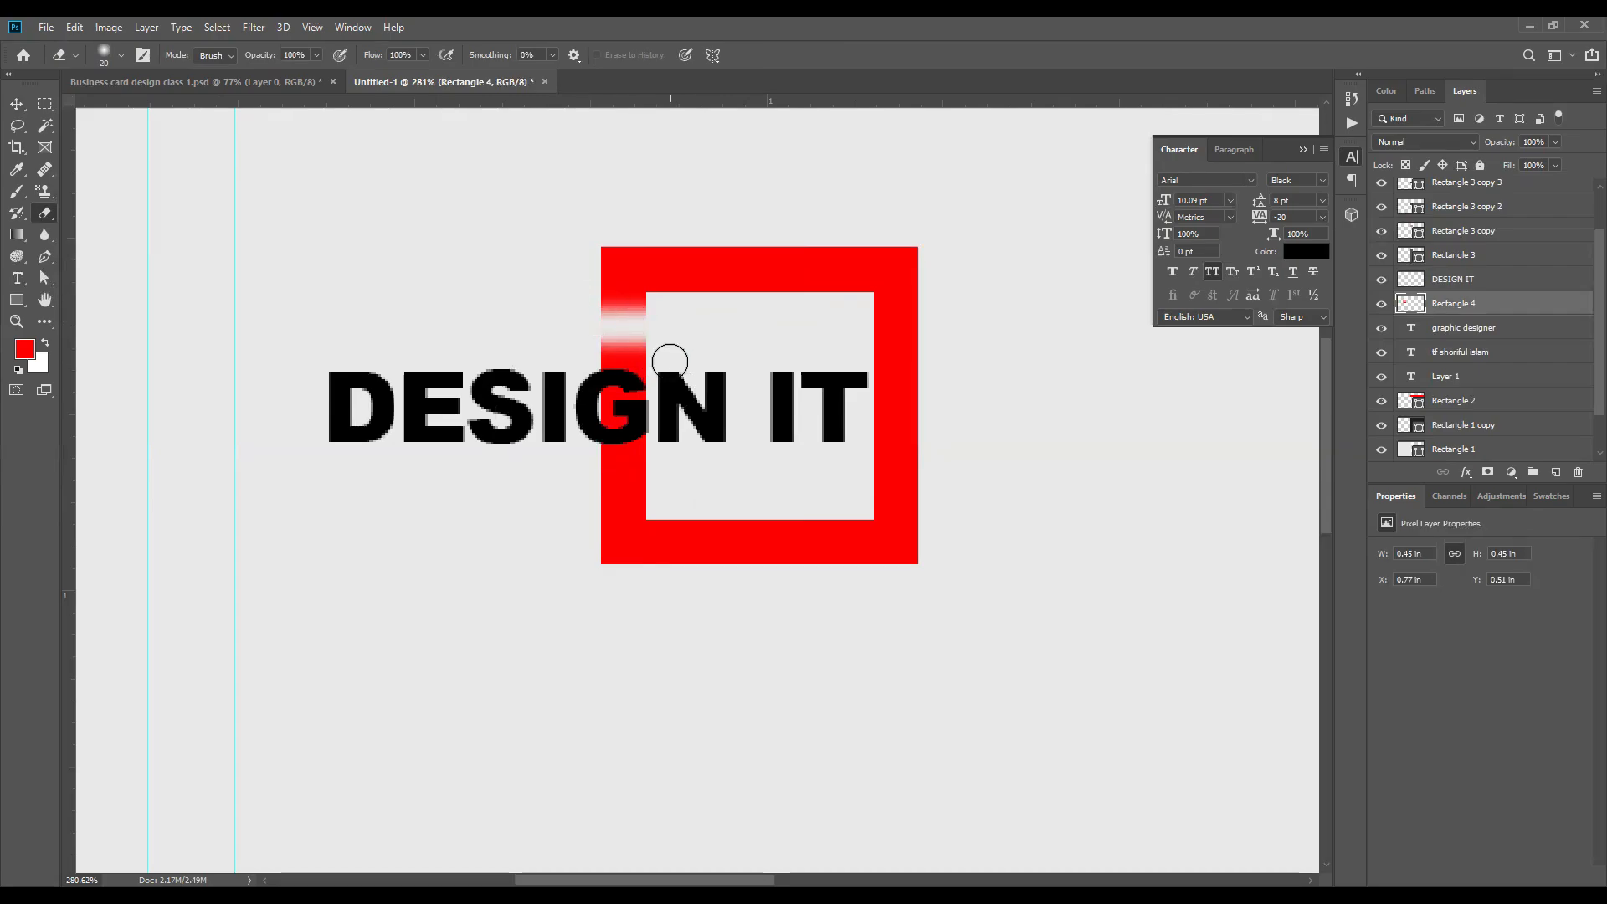
# Step: Undo the erasing above the letter G and add a layer mask to the red square's layer
pyautogui.hotkey('ctrl', 'z')
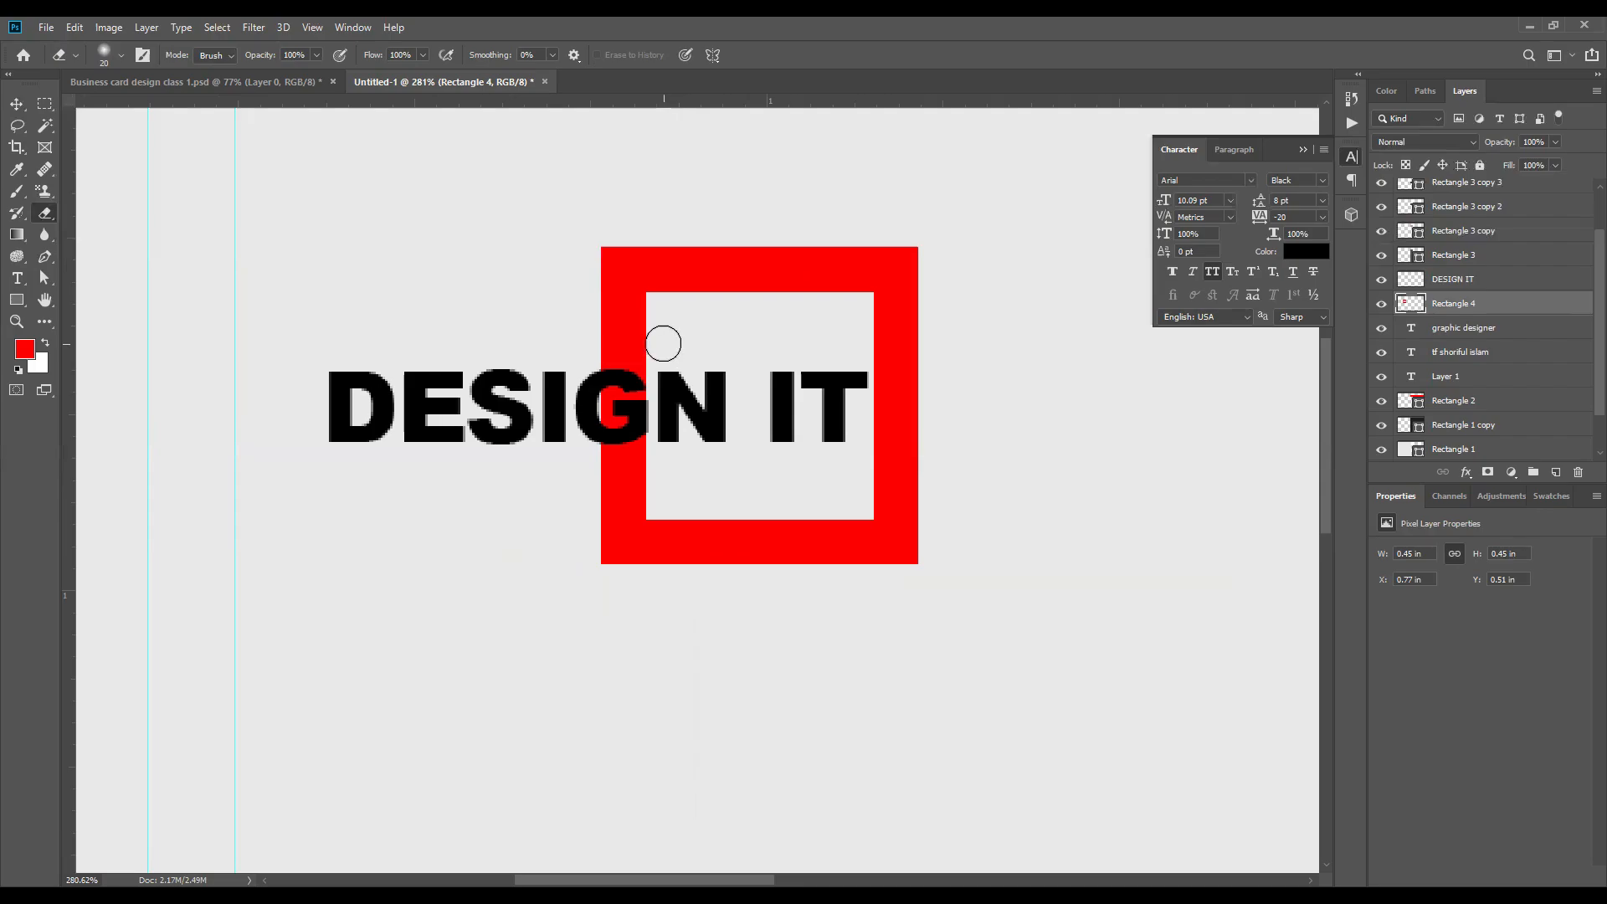
pyautogui.click(17, 104)
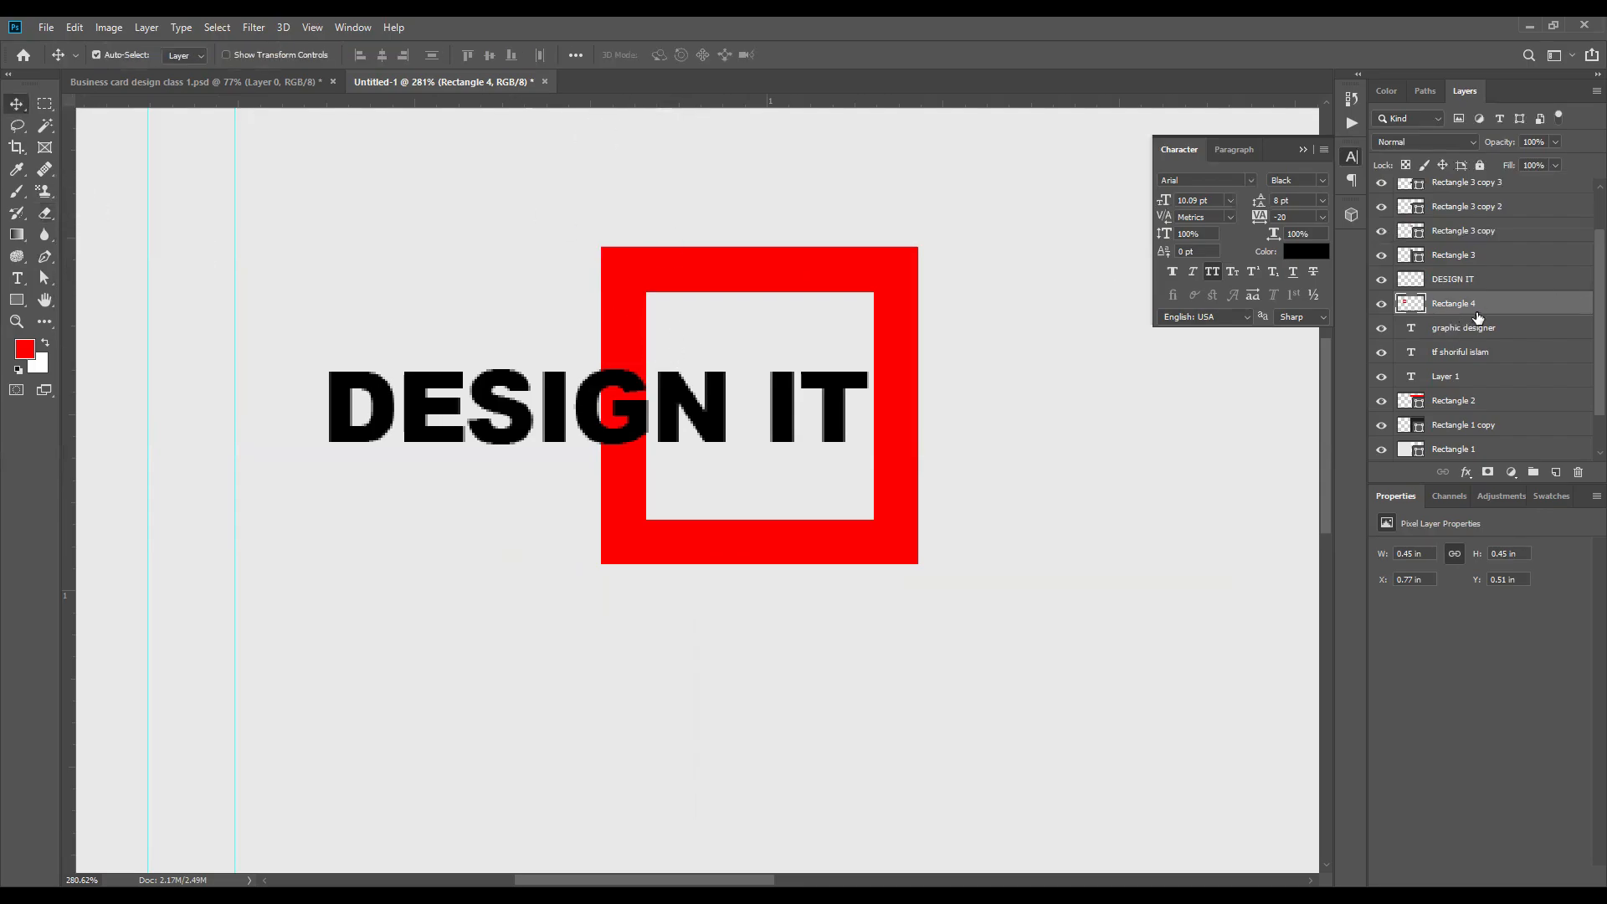
pyautogui.click(921, 266)
pyautogui.click(896, 268)
pyautogui.click(1488, 473)
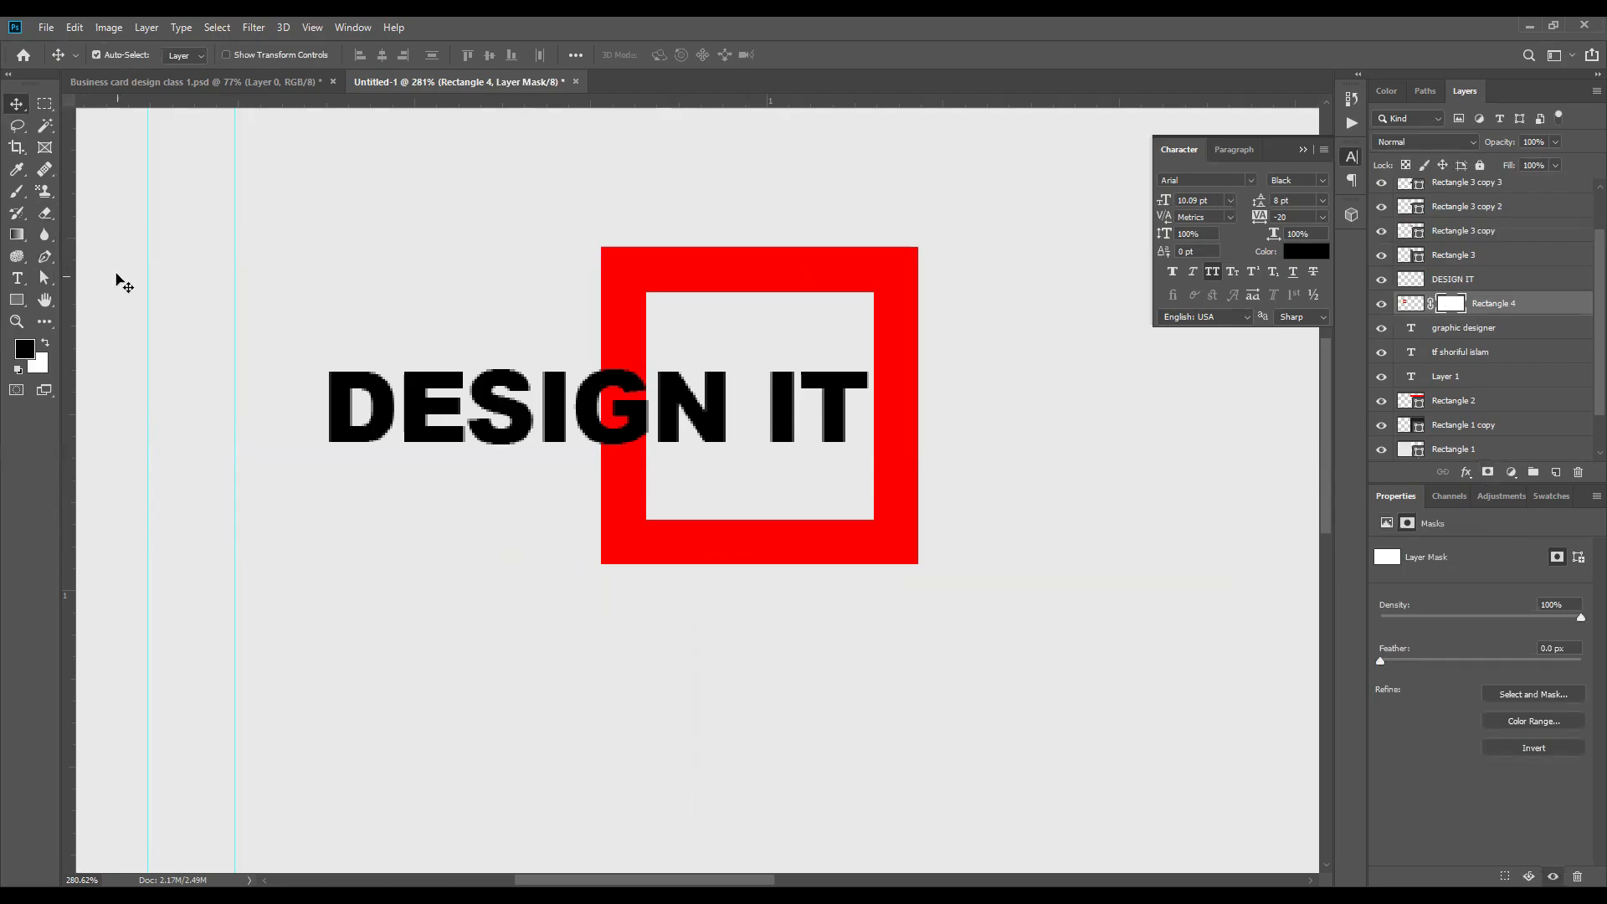
# Step: Choose the Brush tool with black as the foreground color and reduce the brush size to about 60 for painting on the square's mask
pyautogui.click(19, 199)
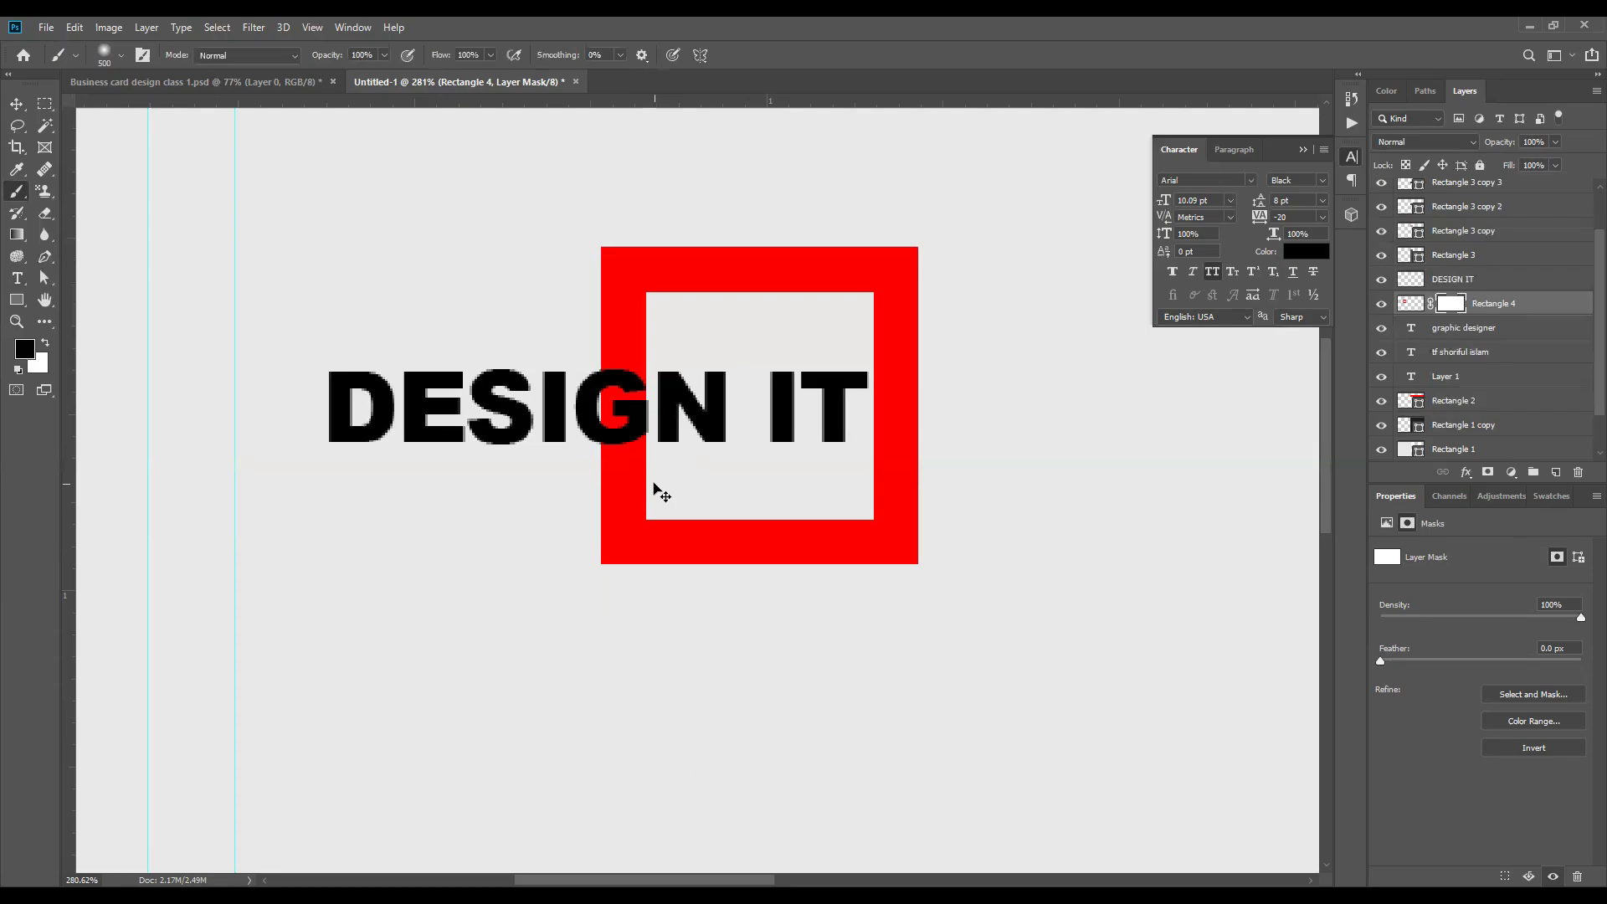
pyautogui.press('[')
pyautogui.press('[')
pyautogui.press('[')
pyautogui.press('[')
pyautogui.press('[')
pyautogui.press('[')
pyautogui.press(']')
pyautogui.press(']')
pyautogui.press(']')
pyautogui.press(']')
pyautogui.press(']')
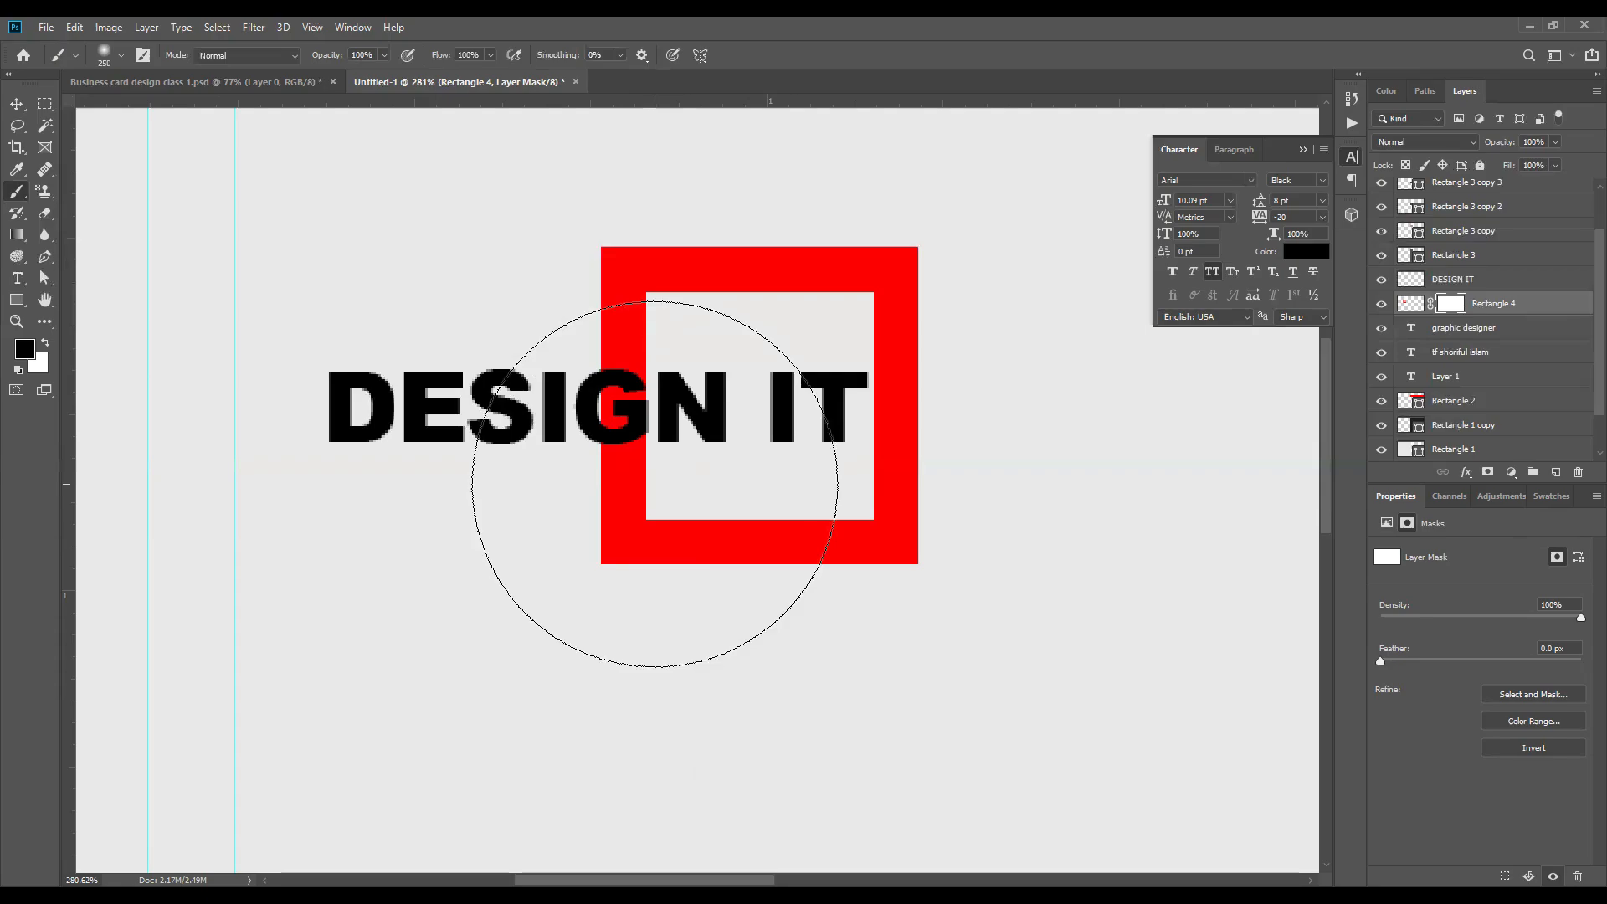
pyautogui.press('[')
pyautogui.press('[')
pyautogui.press('[')
pyautogui.press('[')
pyautogui.press('[')
pyautogui.press('[')
pyautogui.press('[')
pyautogui.press('[')
pyautogui.press('[')
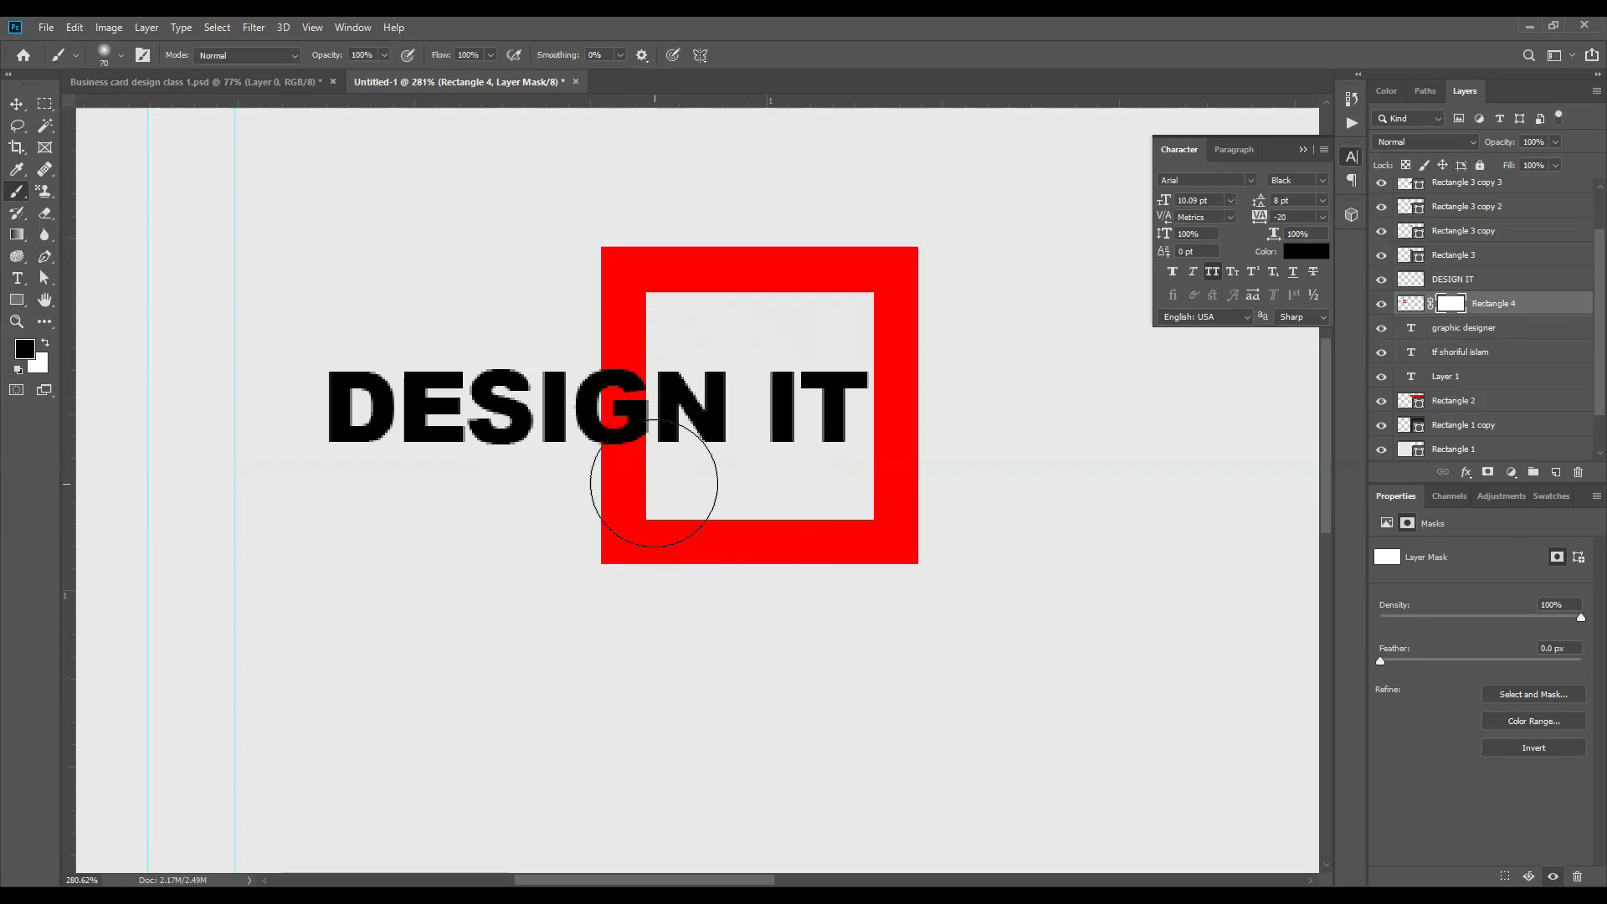
# Step: Try painting freehand in black on the mask over the square's left bar at the letter G, and undo the stroke
pyautogui.scroll(-3, 647, 452)
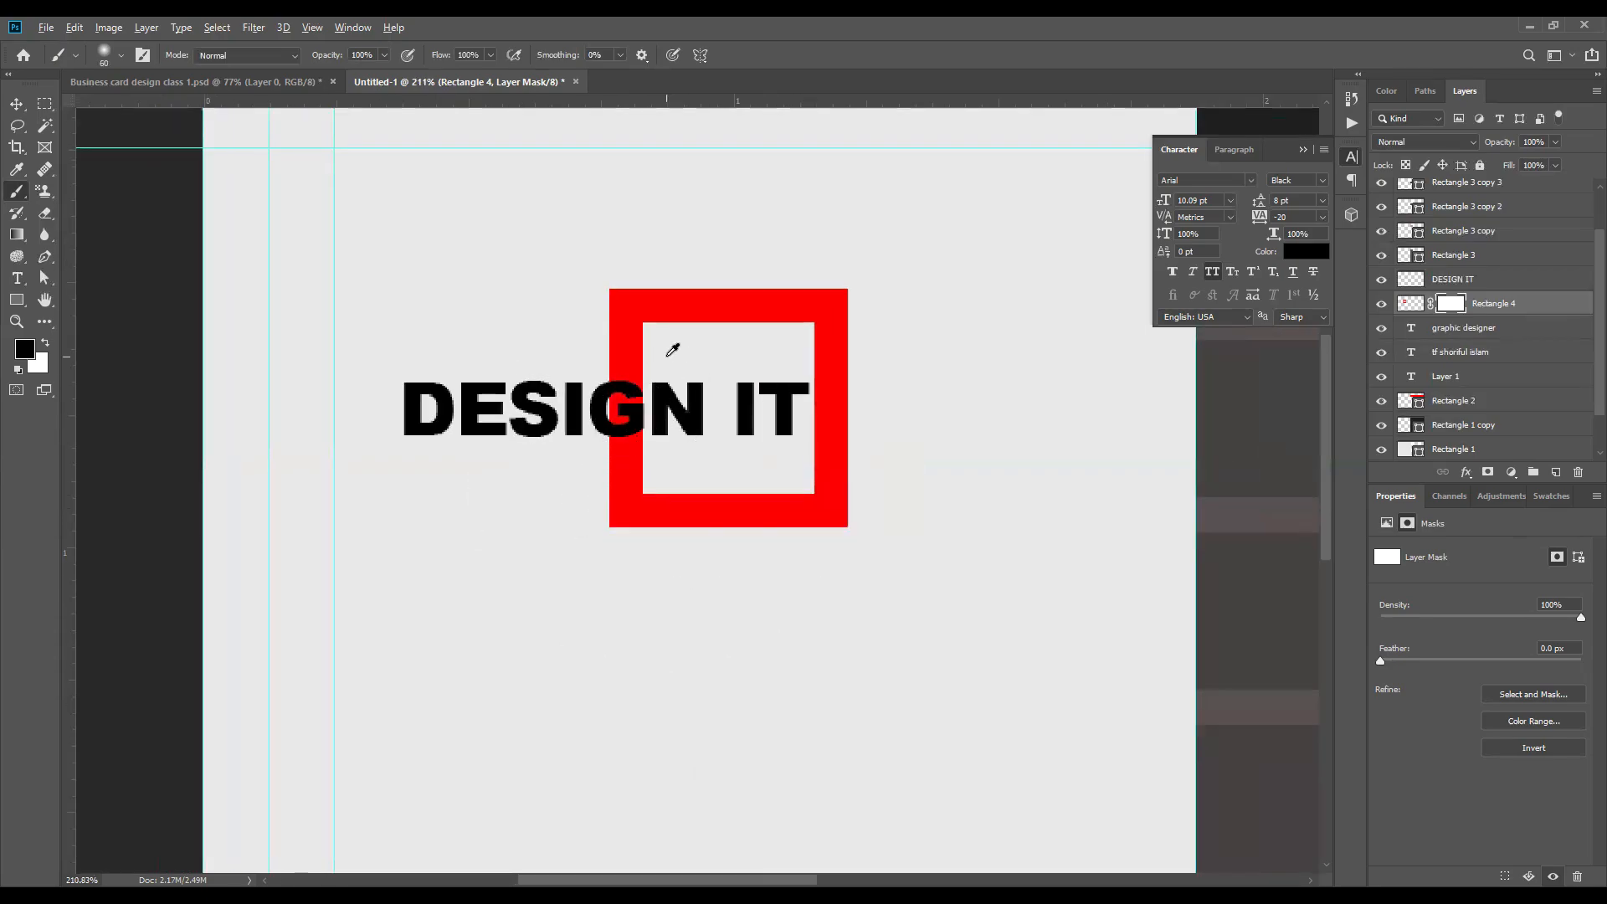
pyautogui.scroll(4, 668, 358)
pyautogui.moveTo(581, 359)
pyautogui.mouseDown()
pyautogui.moveTo(645, 423)
pyautogui.moveTo(545, 359)
pyautogui.moveTo(631, 359)
pyautogui.moveTo(590, 400)
pyautogui.moveTo(563, 375)
pyautogui.moveTo(578, 358)
pyautogui.moveTo(593, 406)
pyautogui.mouseUp()
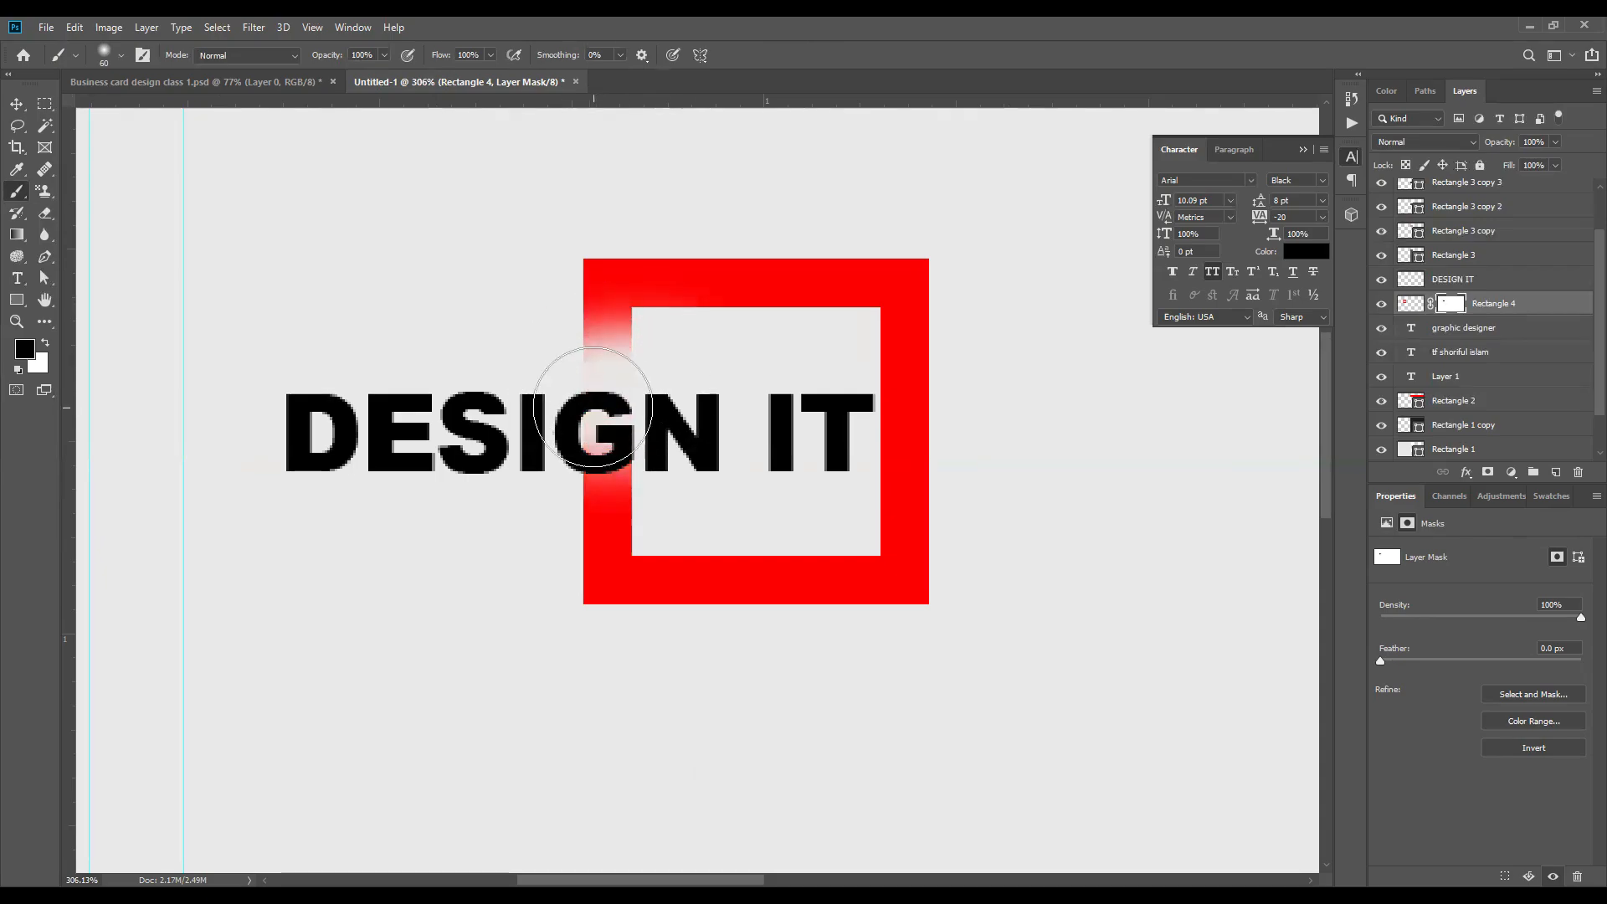
pyautogui.hotkey('ctrl', 'z')
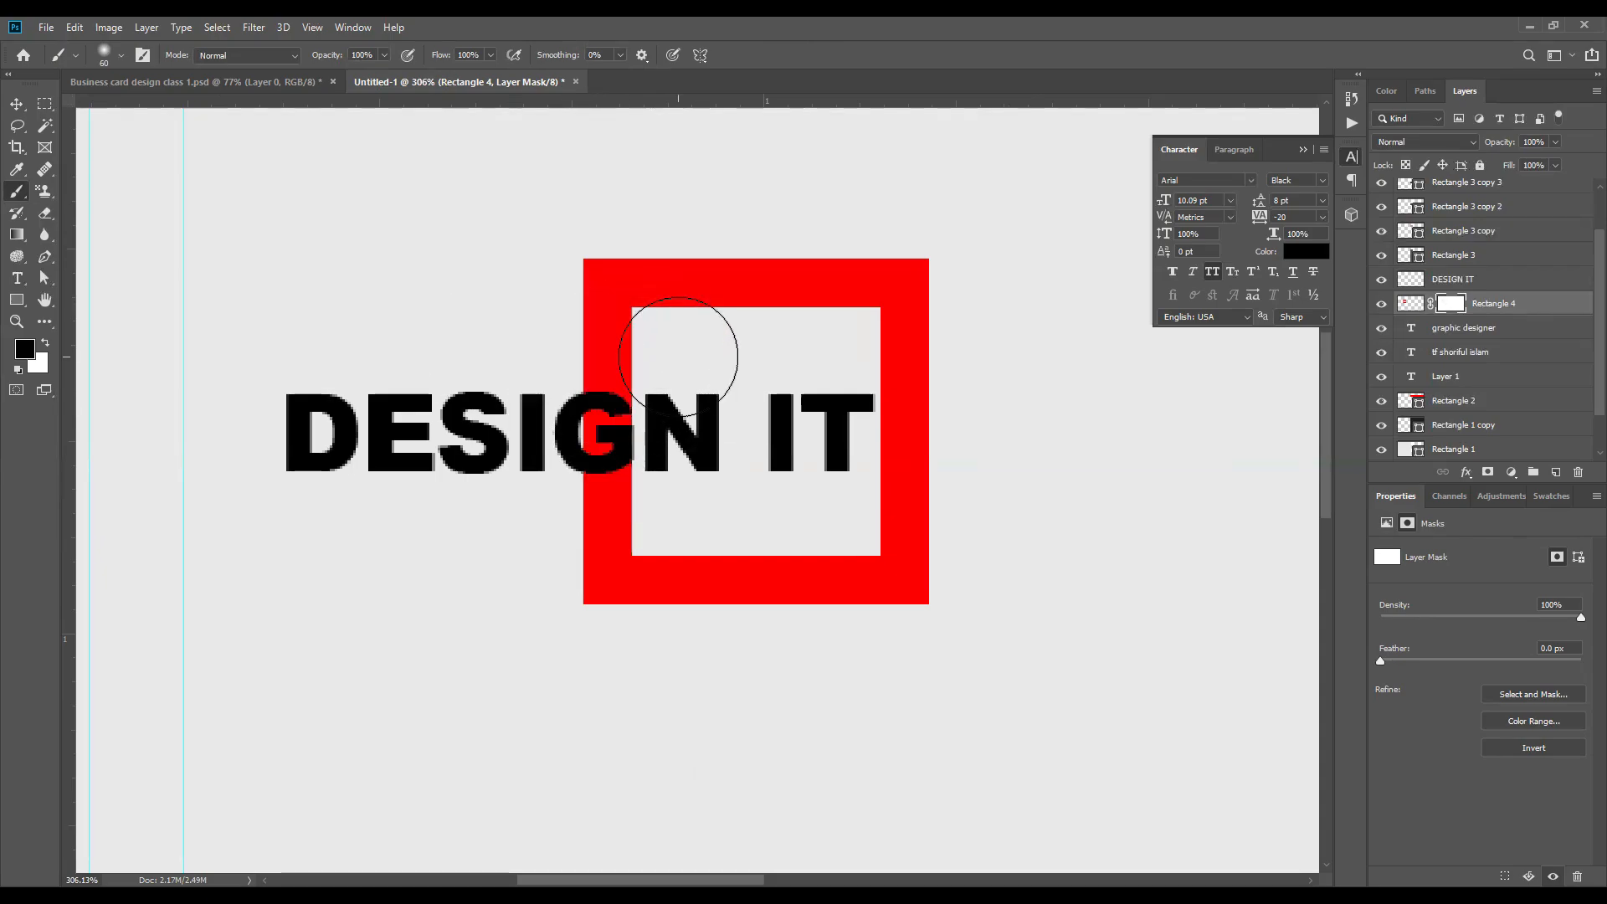
# Step: Make a rectangular selection around the letter G across the square's left bar and shift it slightly down to center it on the text
pyautogui.click(46, 107)
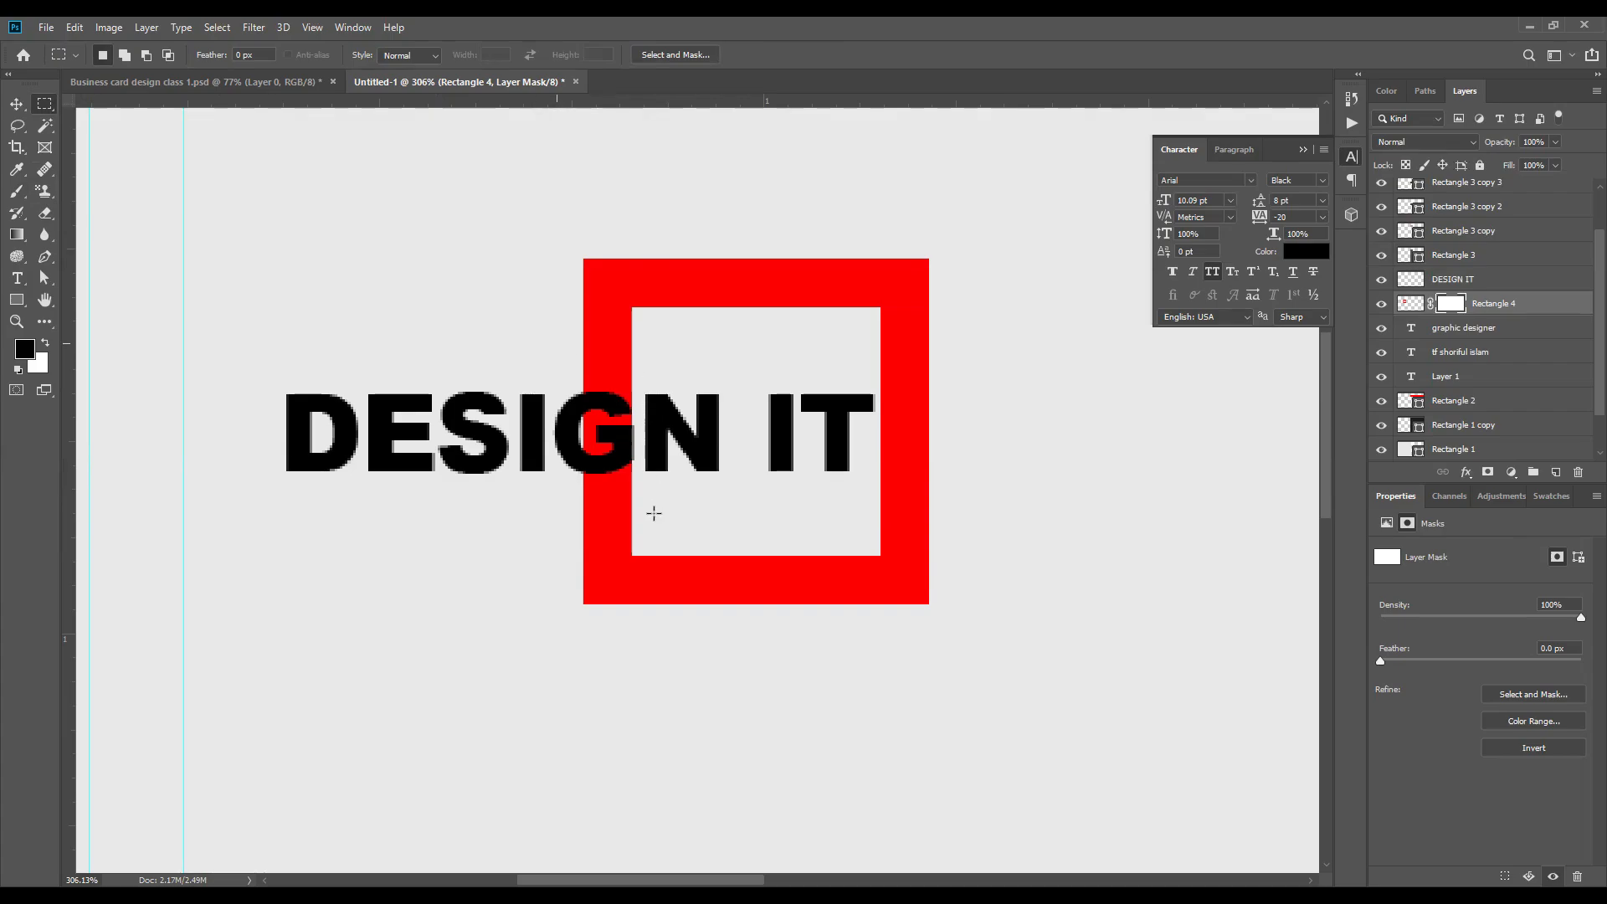
pyautogui.moveTo(654, 513); pyautogui.dragTo(556, 343)
pyautogui.press('Down')
pyautogui.press('Down')
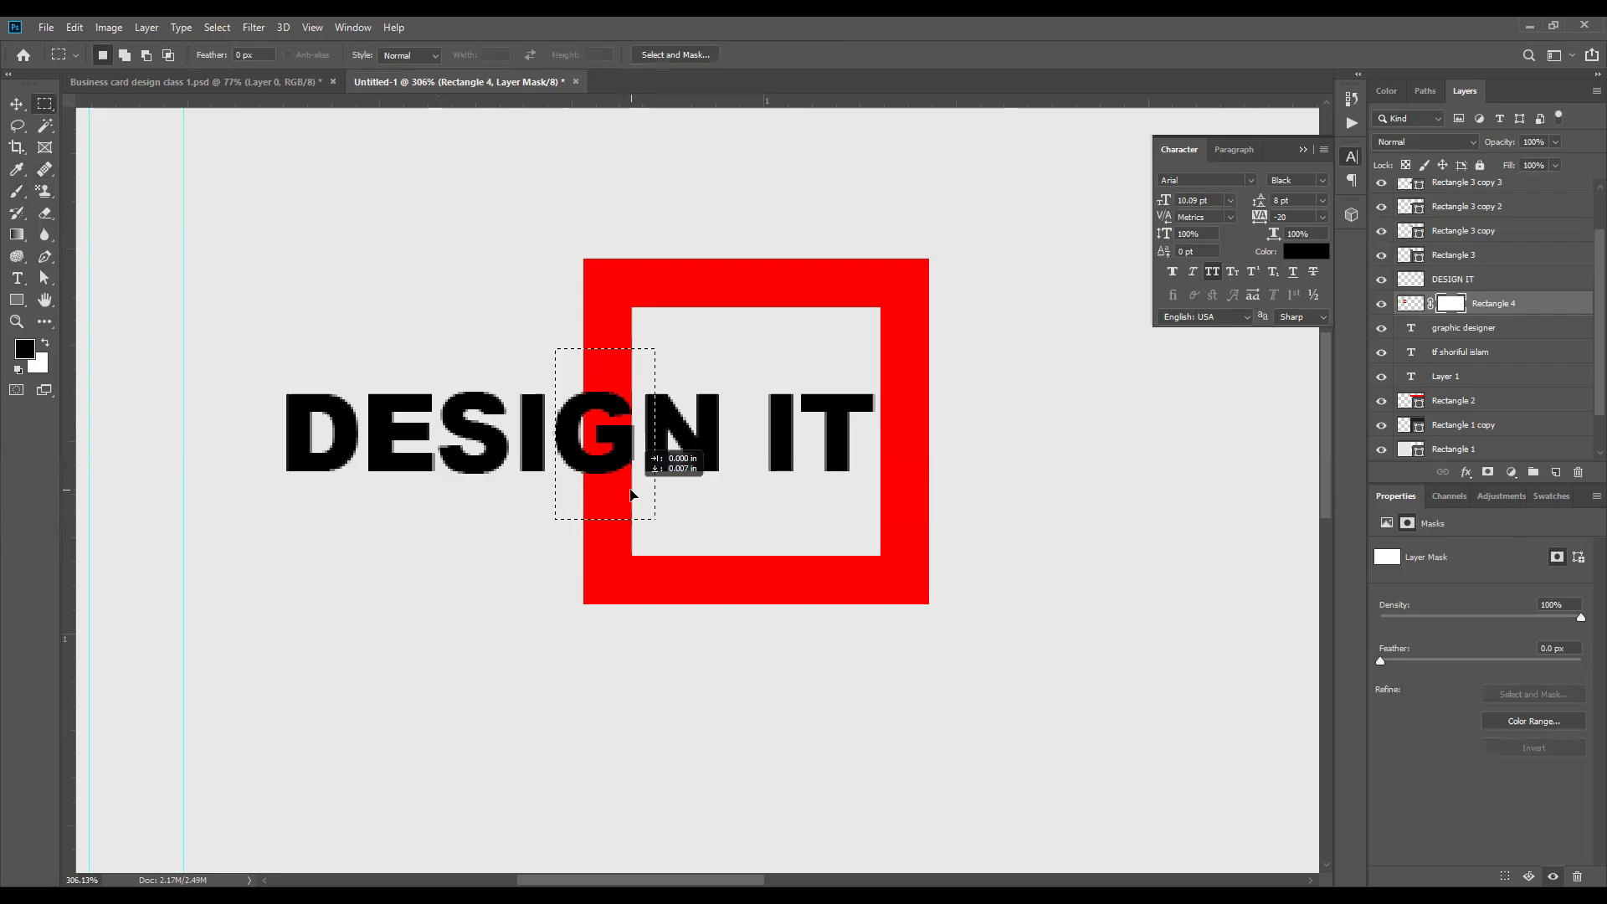
pyautogui.scroll(-3, 623, 489)
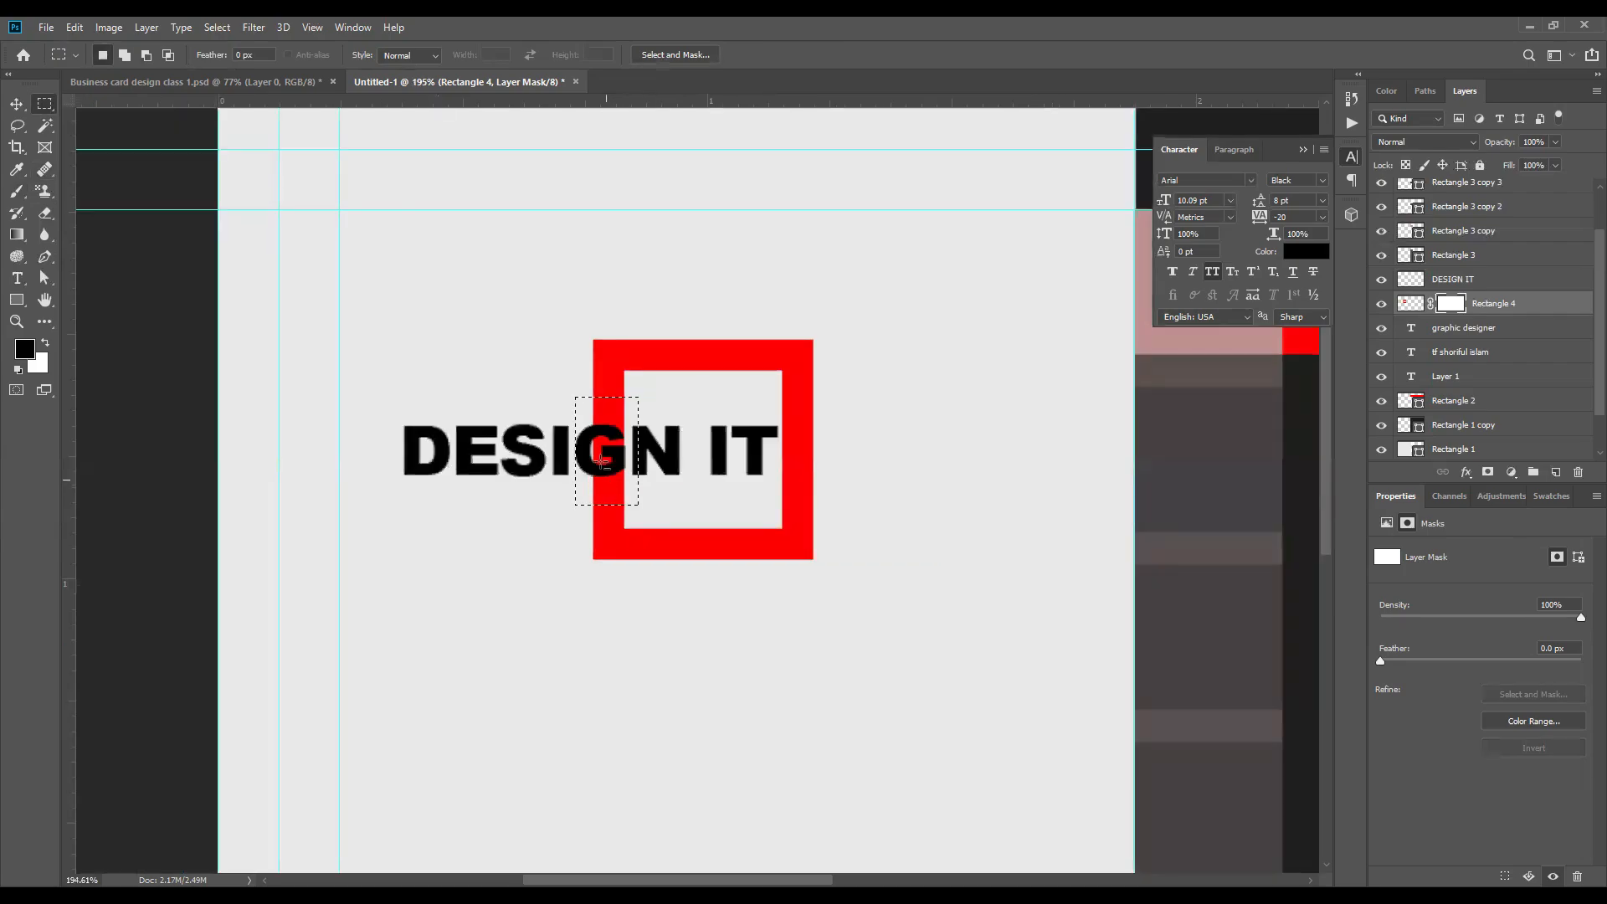
pyautogui.scroll(4, 600, 433)
# Step: Hide the part of the square's left bar inside the selection by painting black on the layer mask
pyautogui.click(17, 193)
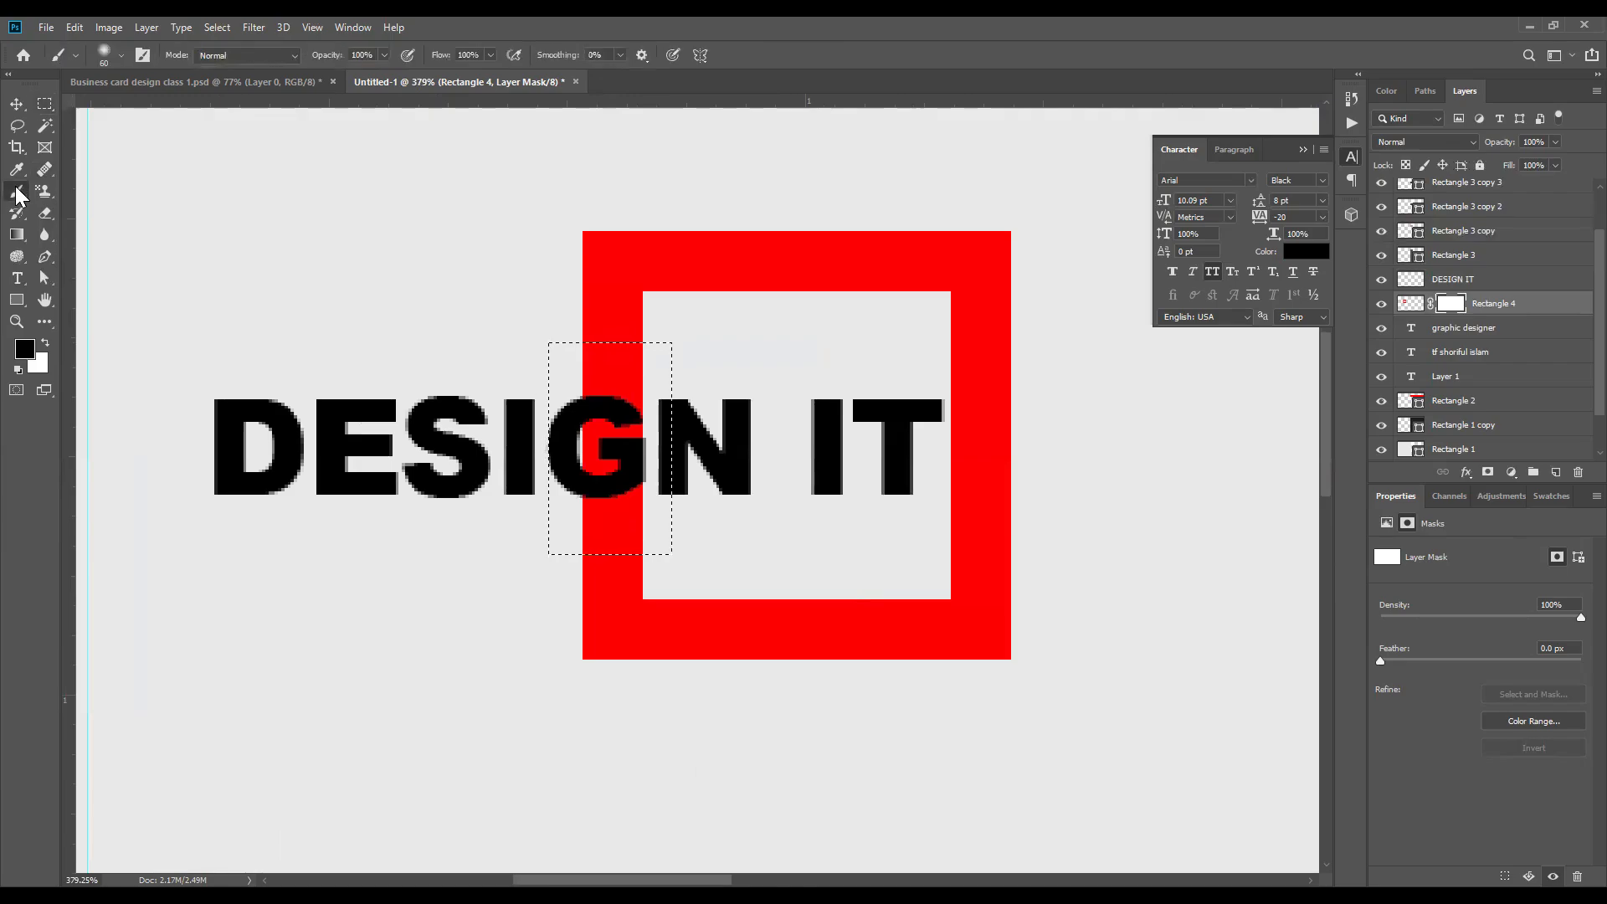
pyautogui.moveTo(634, 377)
pyautogui.mouseDown()
pyautogui.moveTo(573, 386)
pyautogui.moveTo(537, 556)
pyautogui.moveTo(567, 516)
pyautogui.mouseUp()
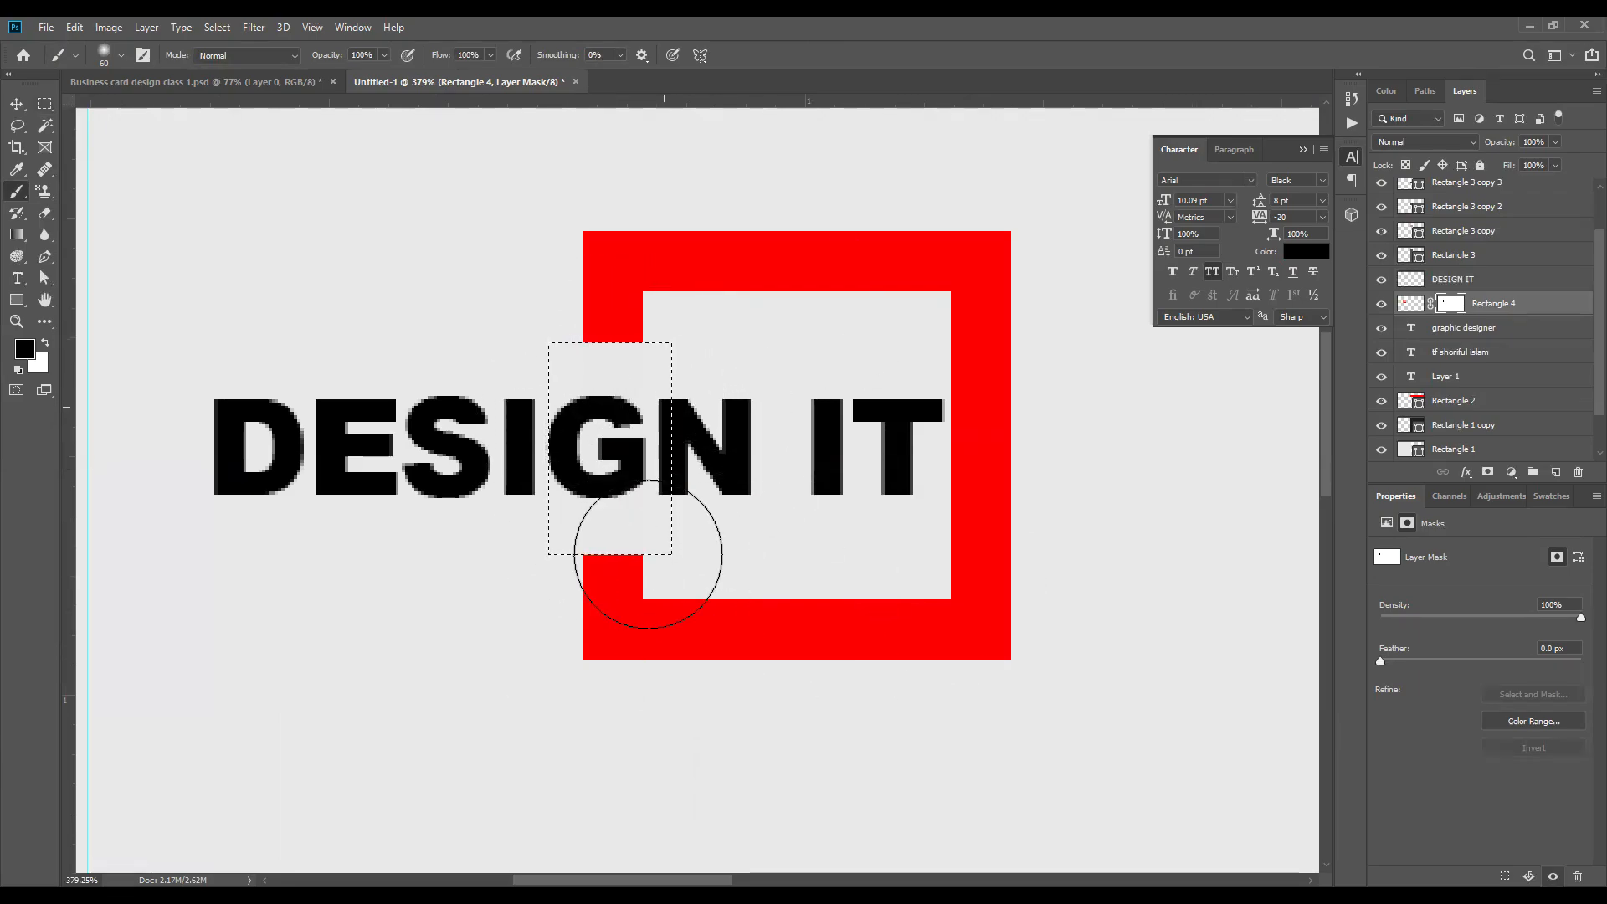
pyautogui.scroll(-2, 646, 556)
pyautogui.scroll(4, 514, 324)
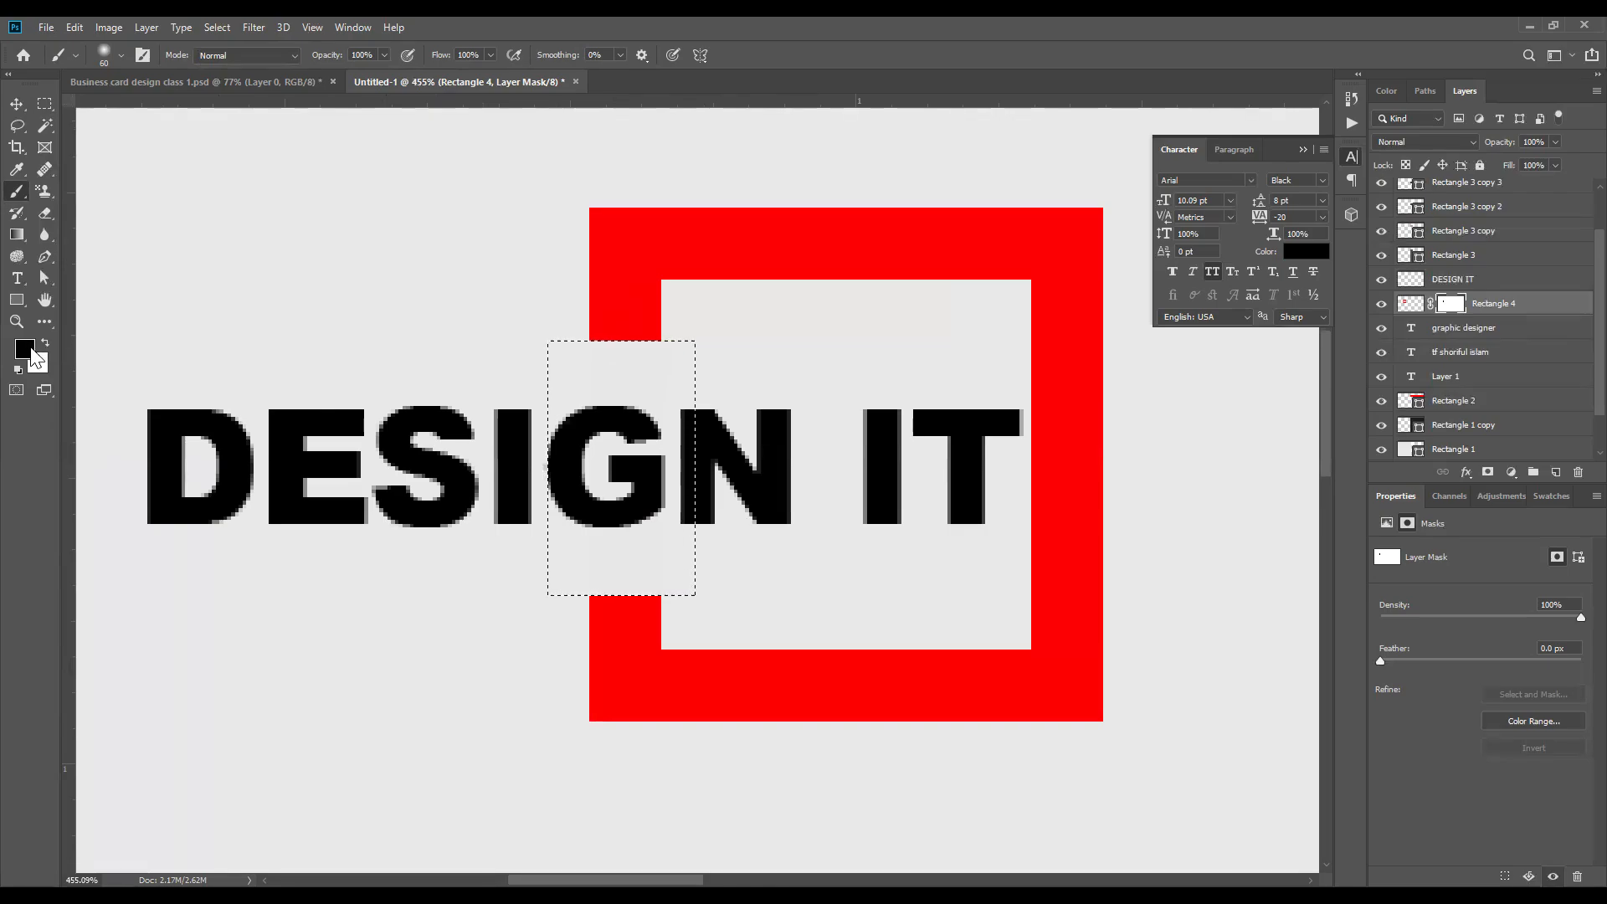
# Step: Restore the hidden bar section by painting white on the mask, and hide it again by painting black
pyautogui.click(46, 343)
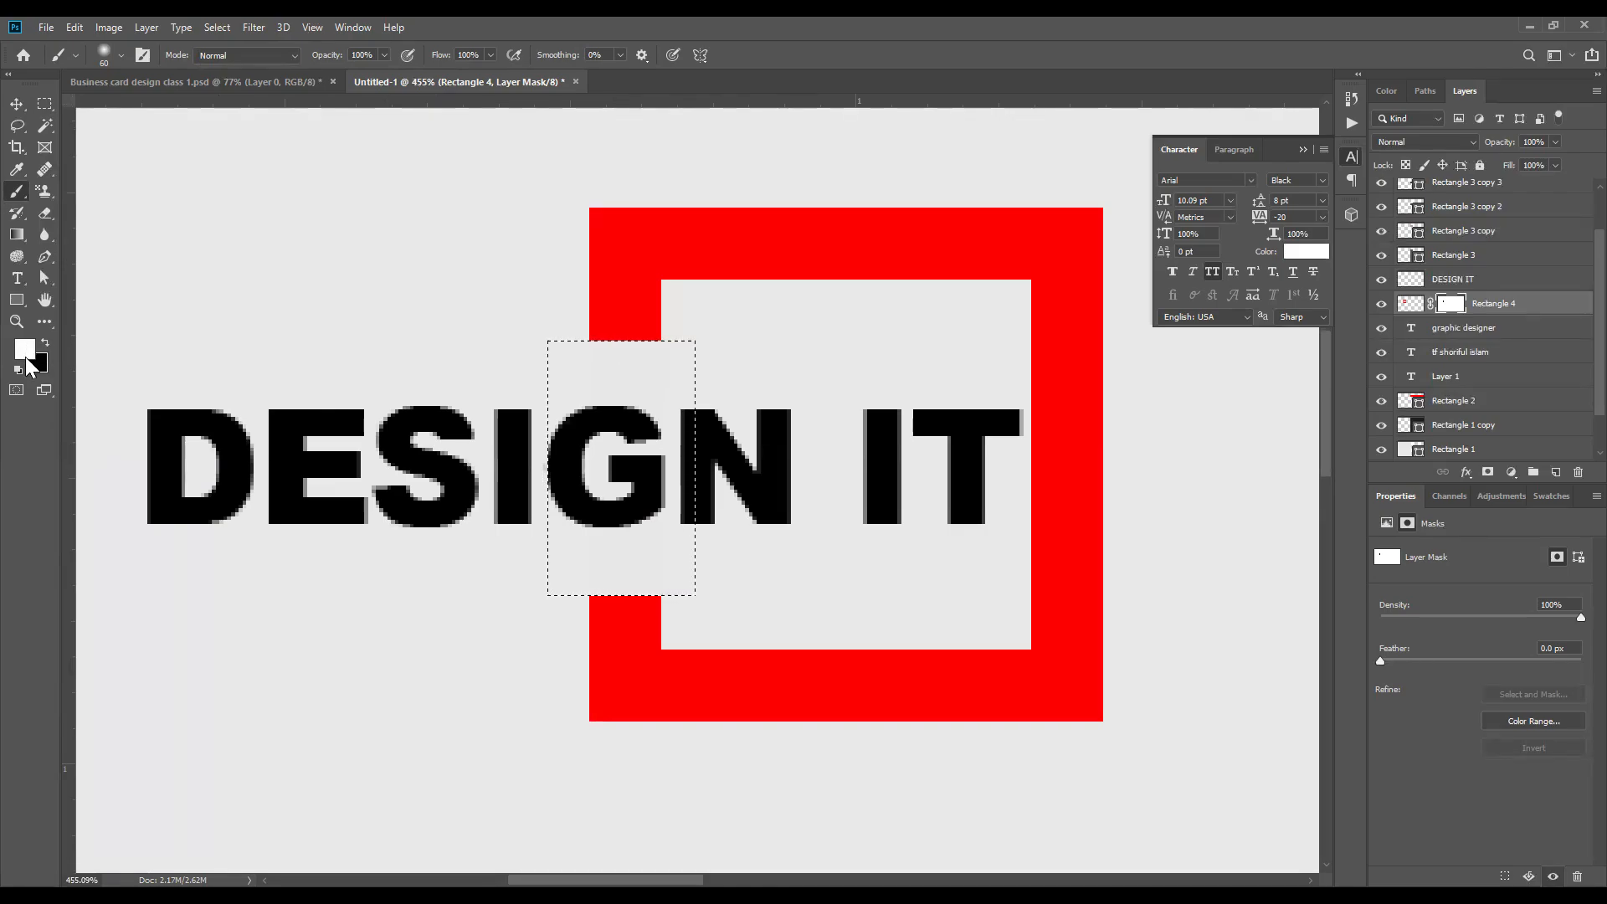
pyautogui.moveTo(499, 352)
pyautogui.mouseDown()
pyautogui.moveTo(506, 402)
pyautogui.moveTo(628, 544)
pyautogui.mouseUp()
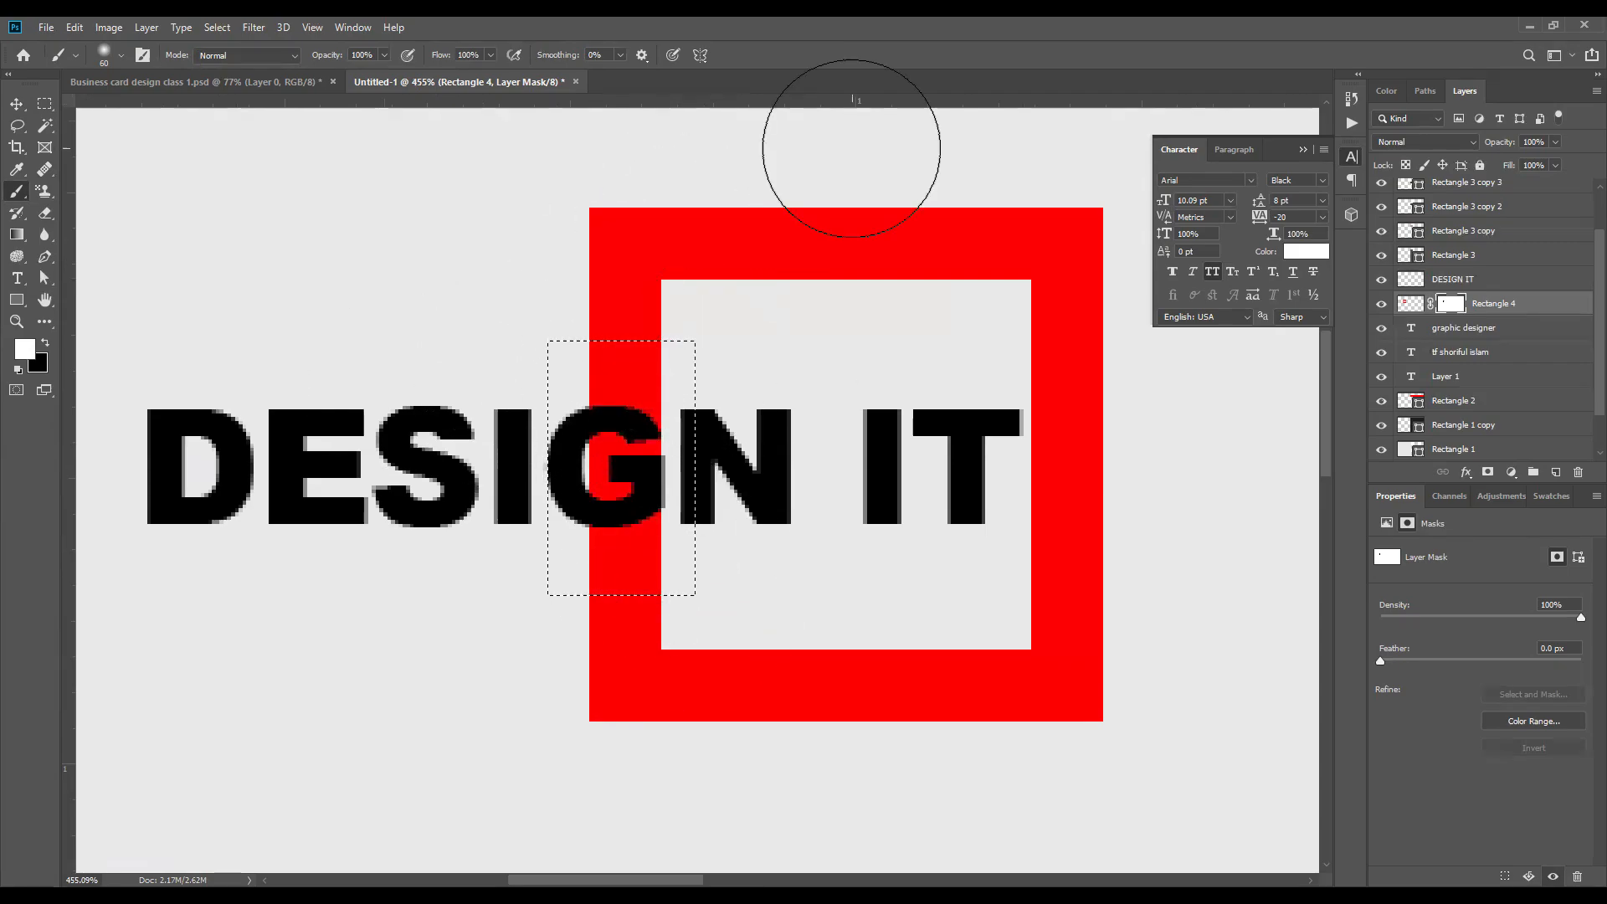
pyautogui.click(46, 344)
pyautogui.moveTo(570, 400)
pyautogui.mouseDown()
pyautogui.moveTo(599, 577)
pyautogui.moveTo(637, 329)
pyautogui.moveTo(626, 472)
pyautogui.mouseUp()
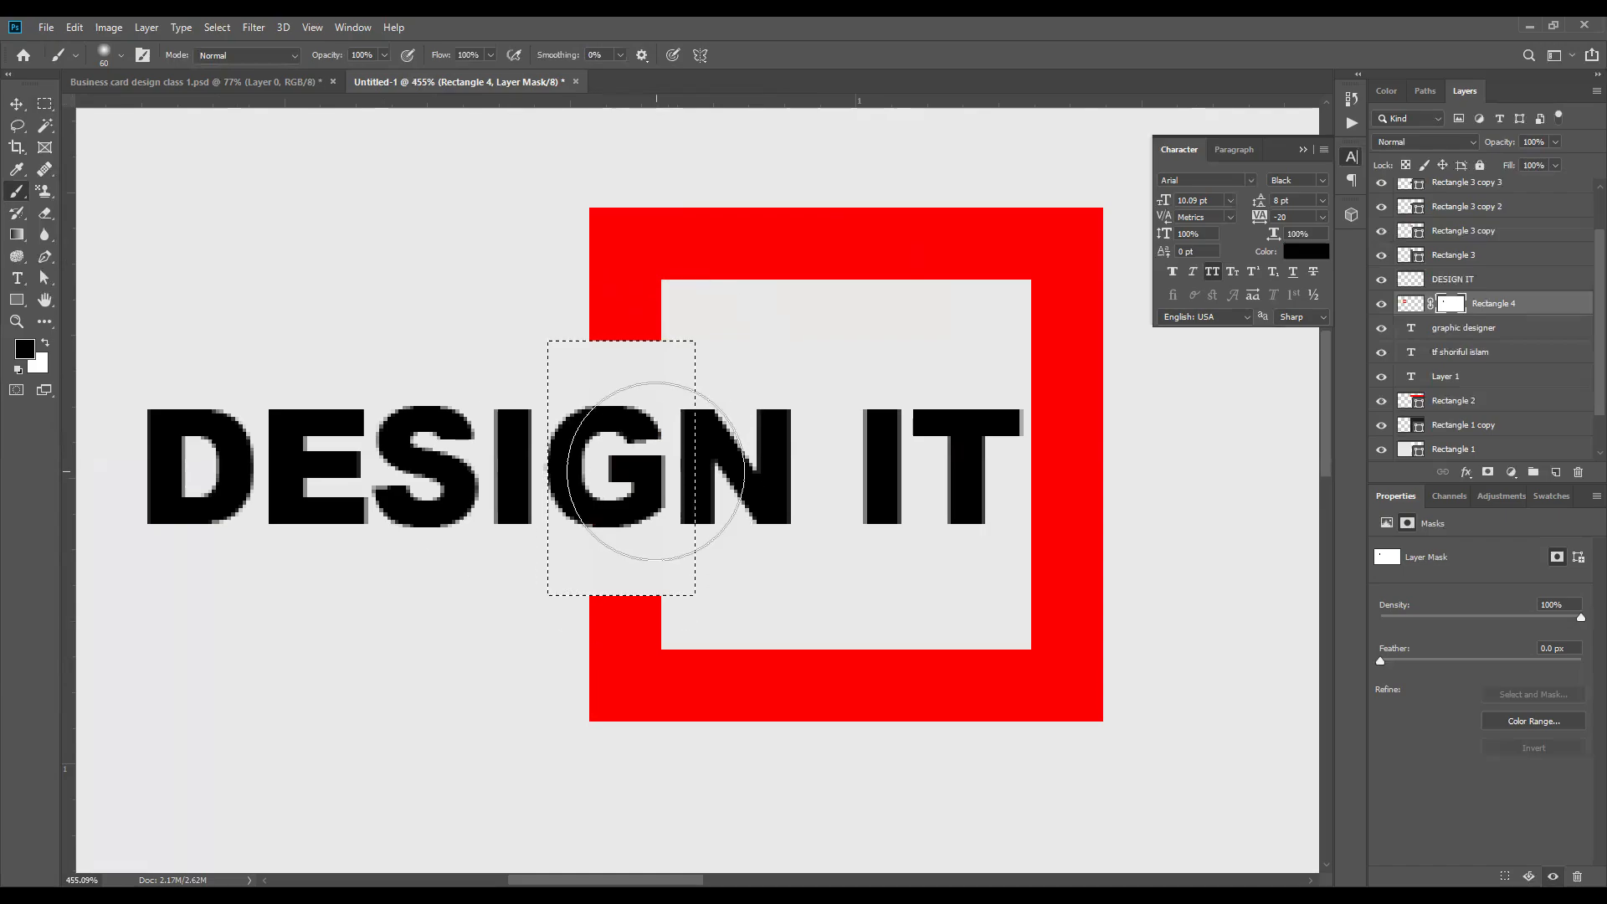
# Step: Deselect the area around the letter G, and undo the deselection to bring the rectangular selection back
pyautogui.click(44, 103)
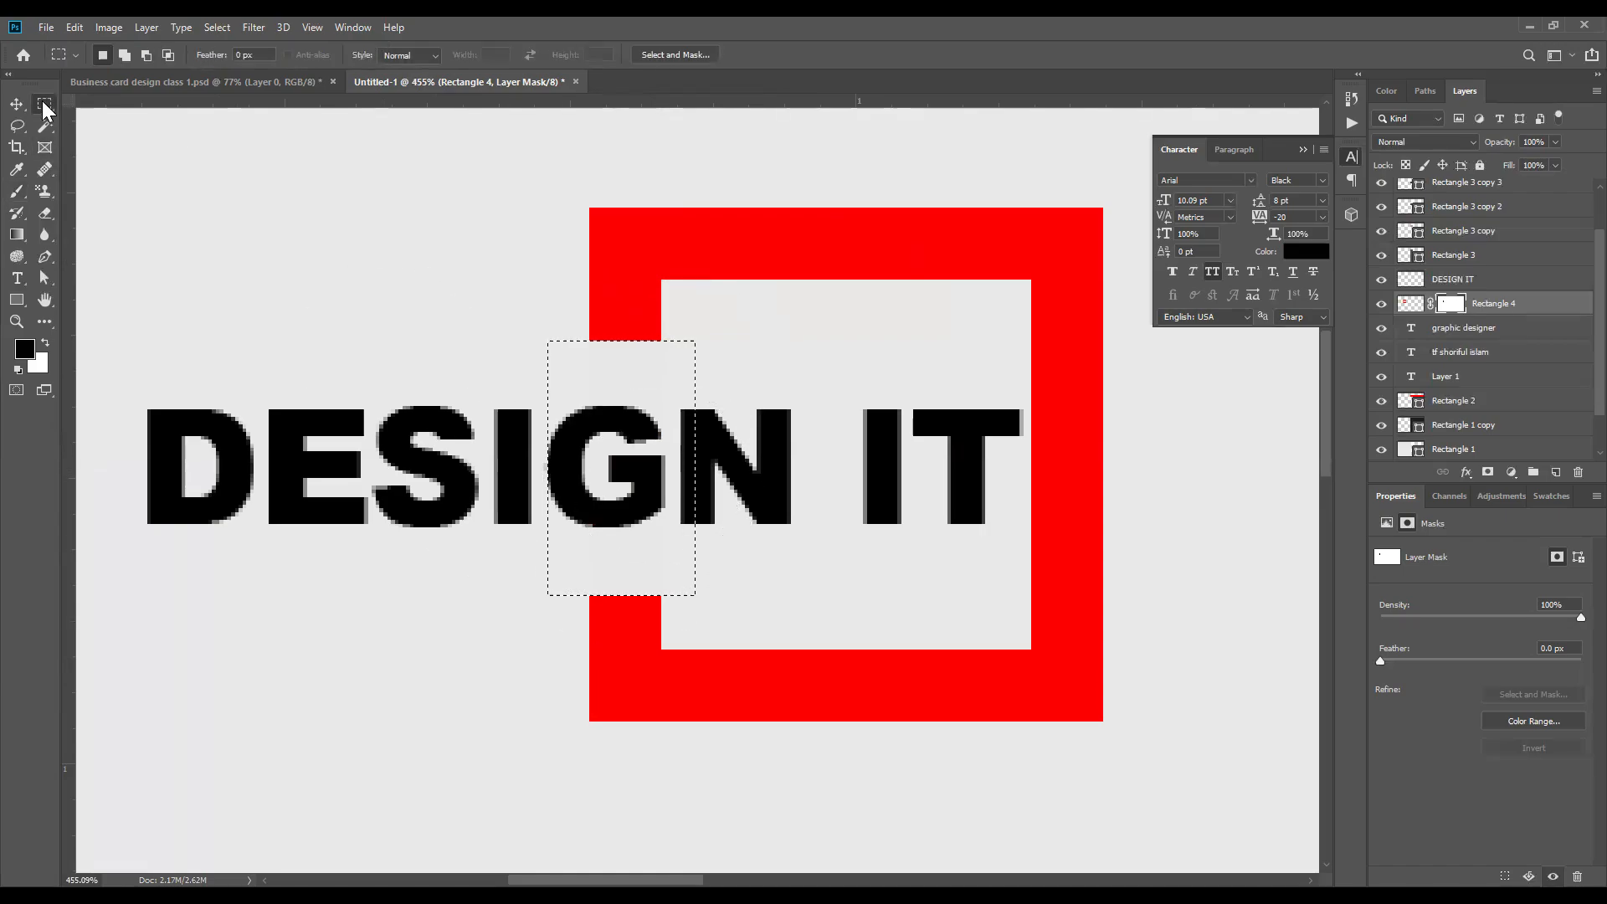
pyautogui.rightClick(609, 394)
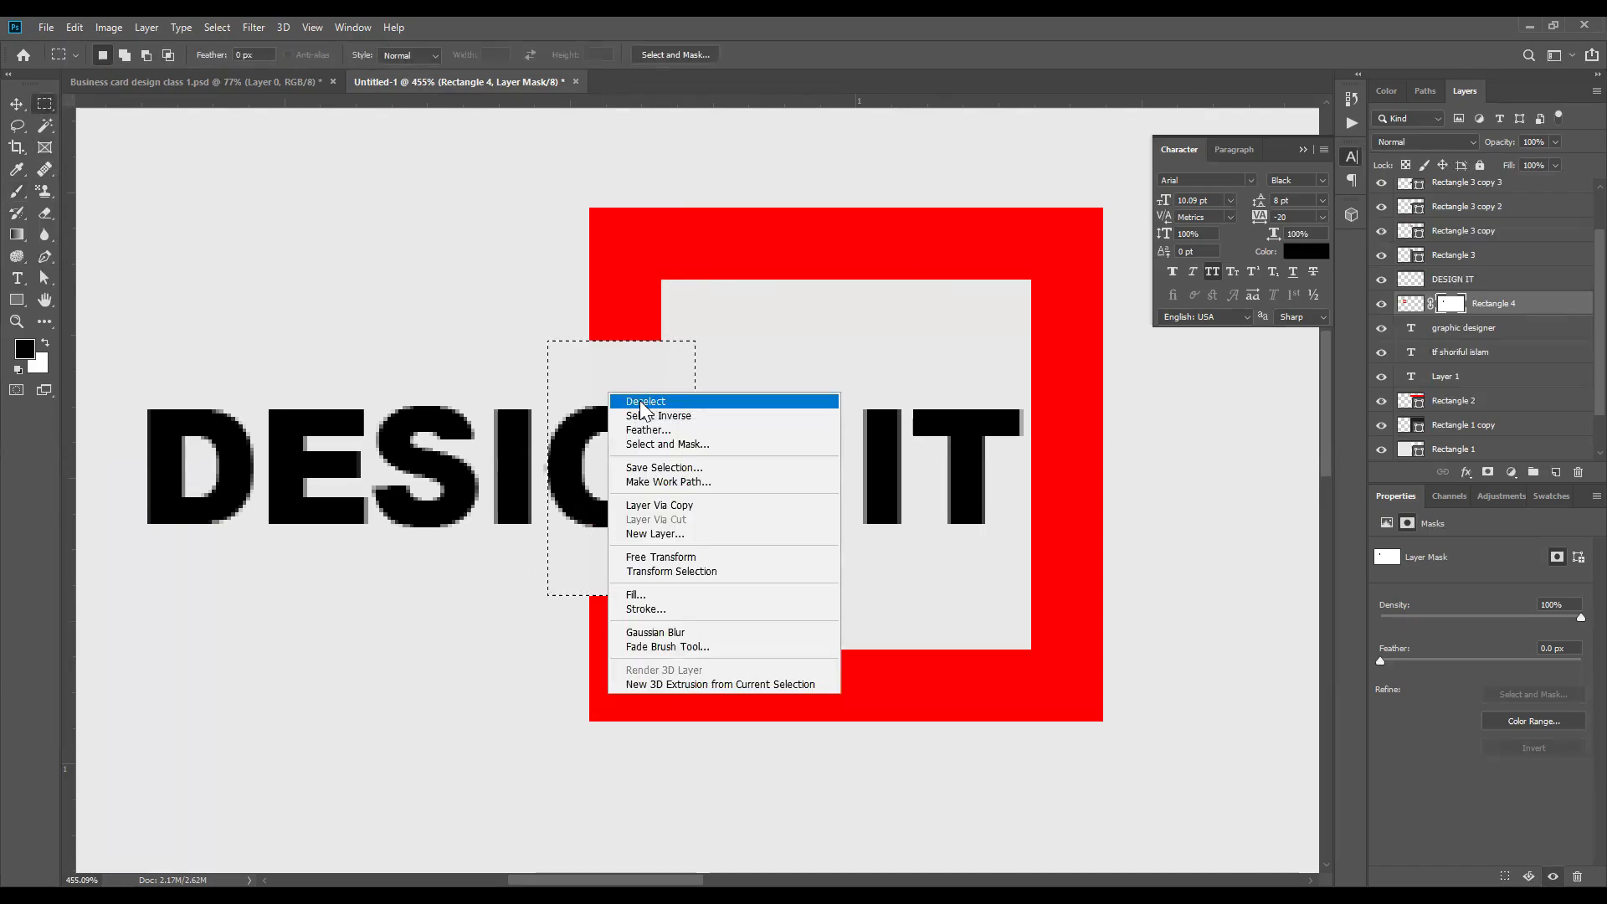
pyautogui.click(638, 399)
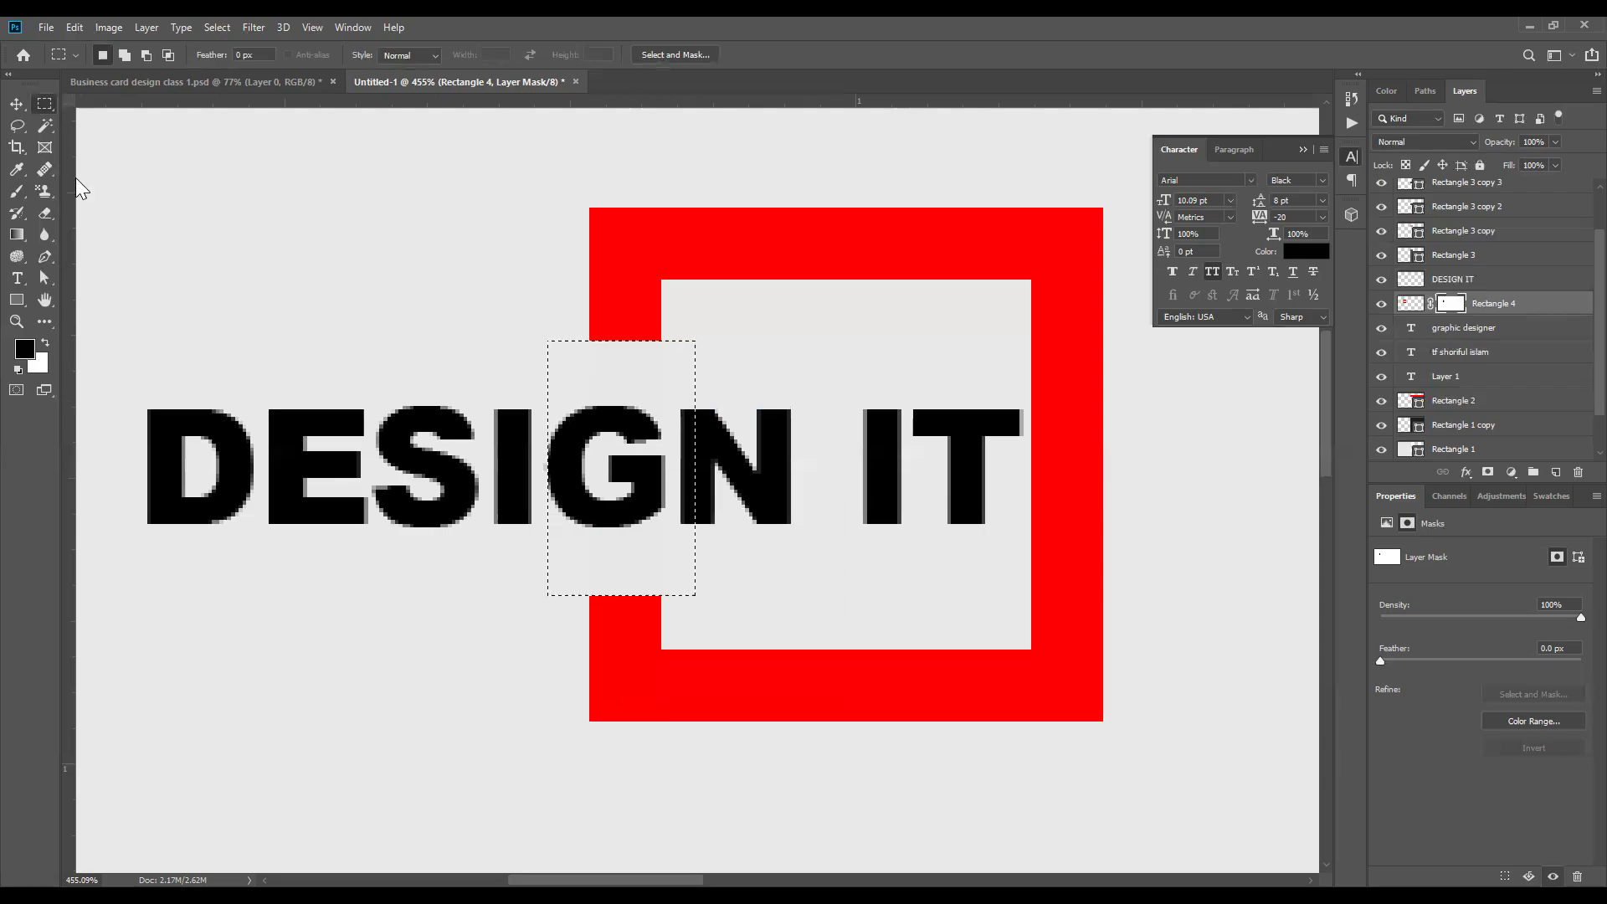
pyautogui.click(16, 103)
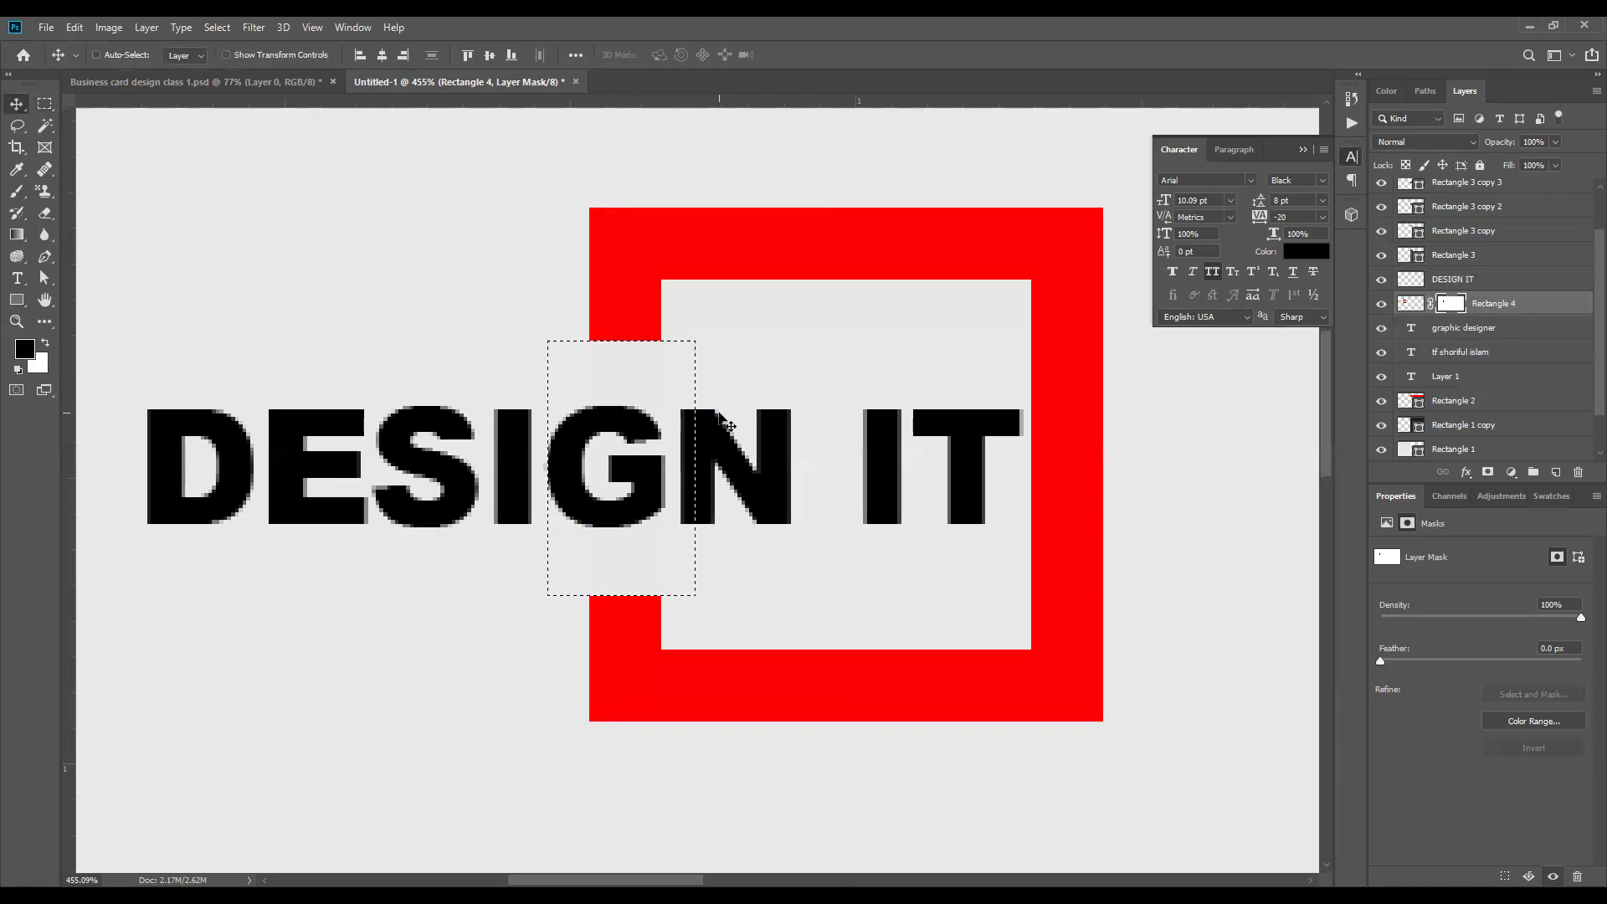
pyautogui.hotkey('ctrl', 'd')
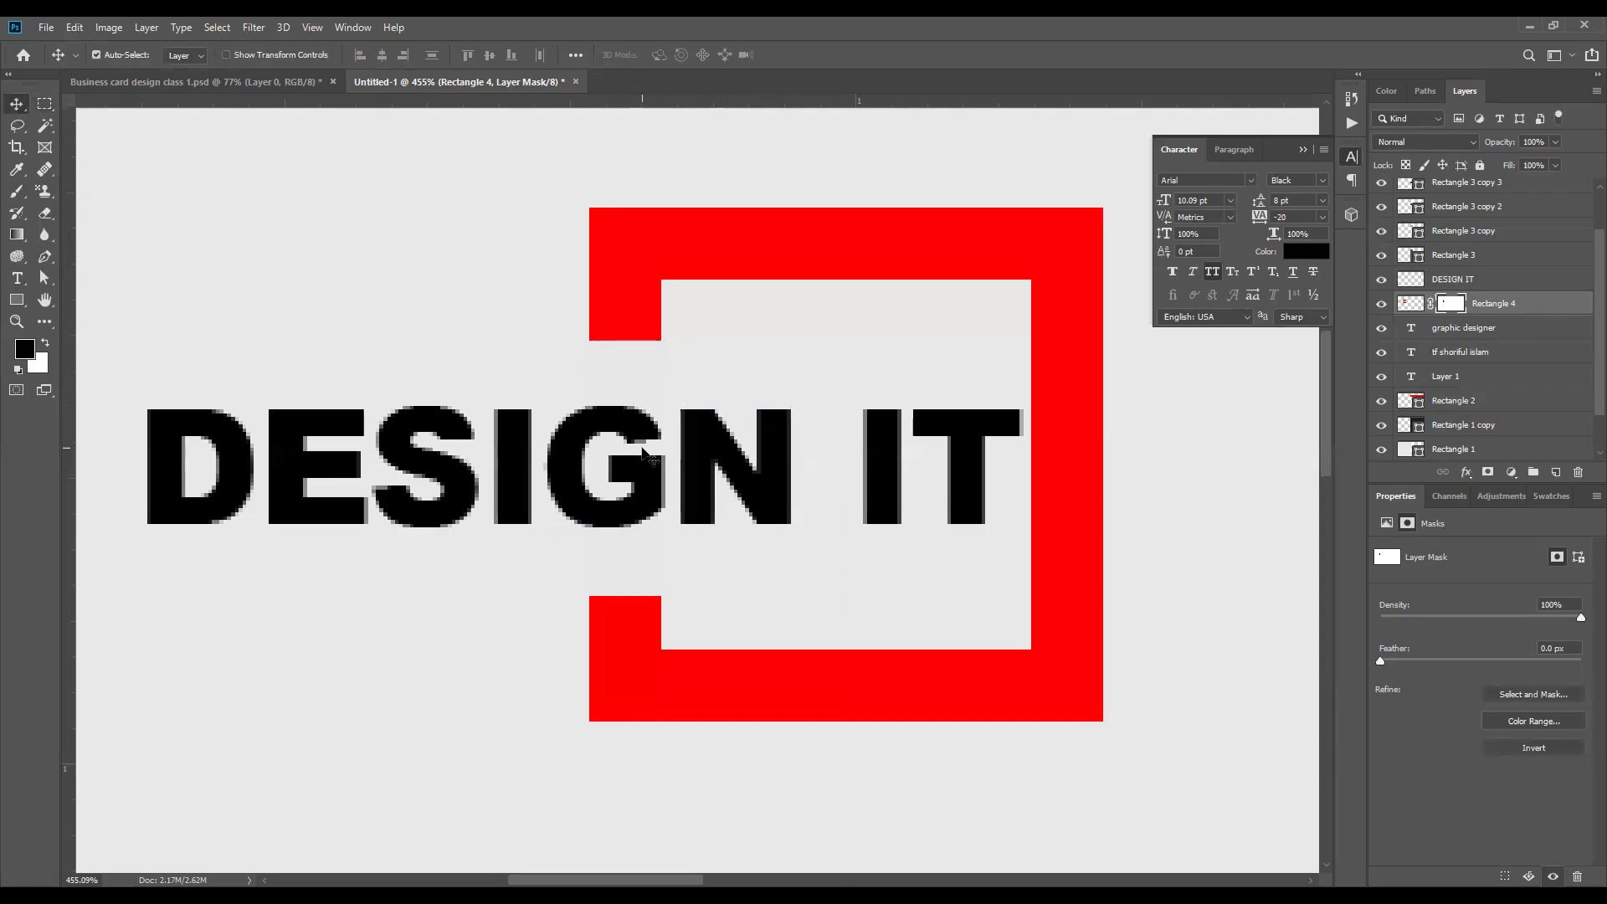
pyautogui.scroll(-5, 644, 452)
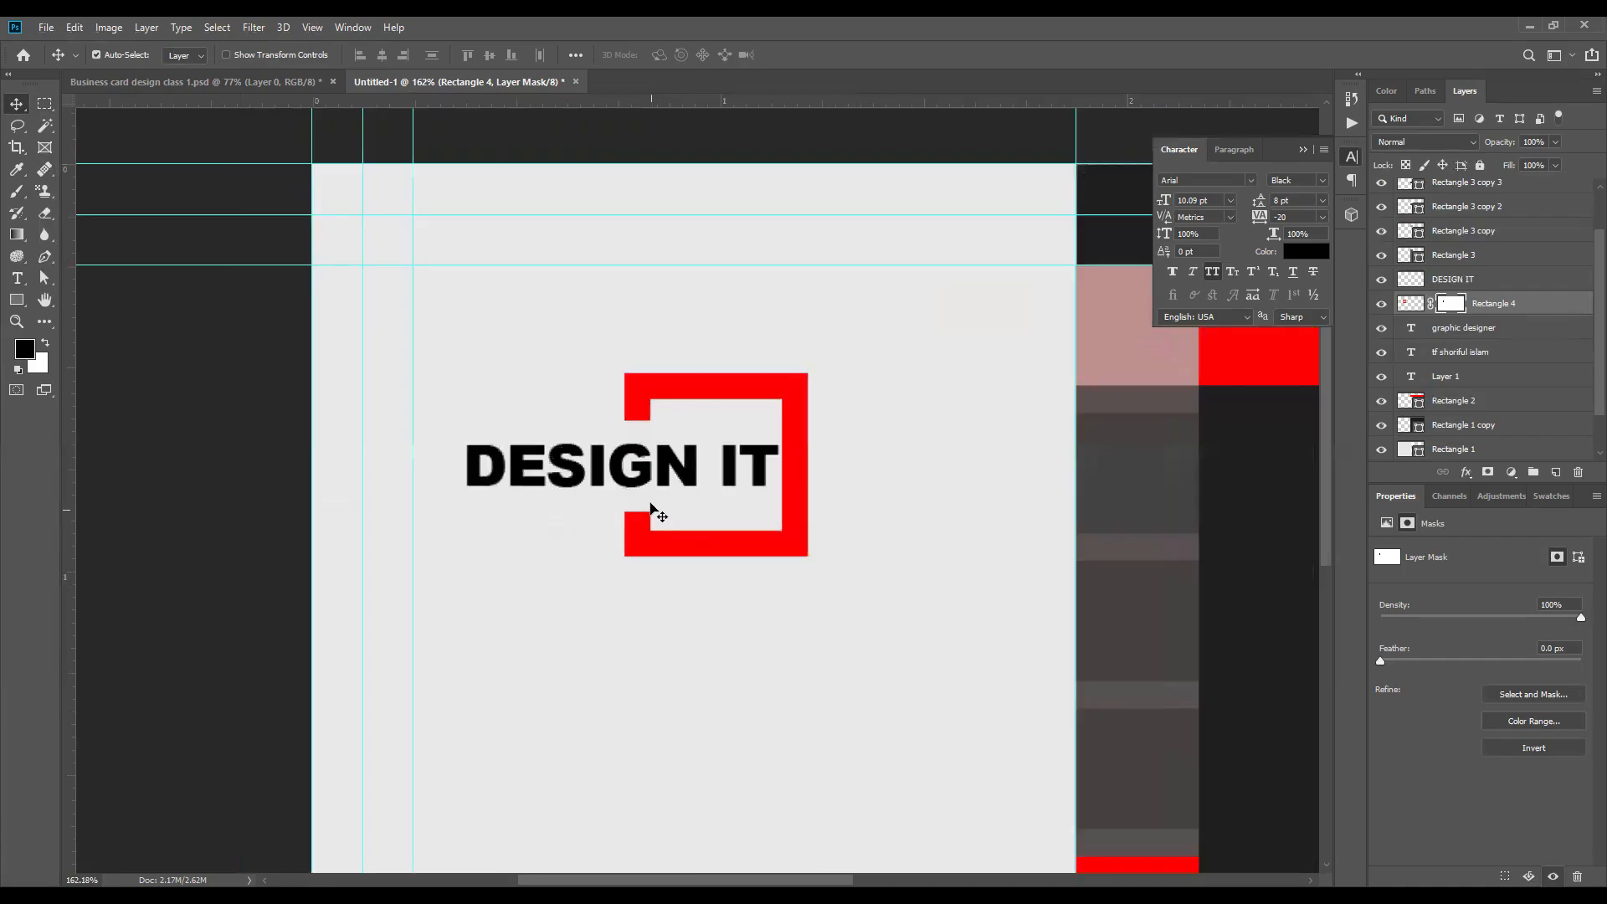
pyautogui.scroll(3, 648, 469)
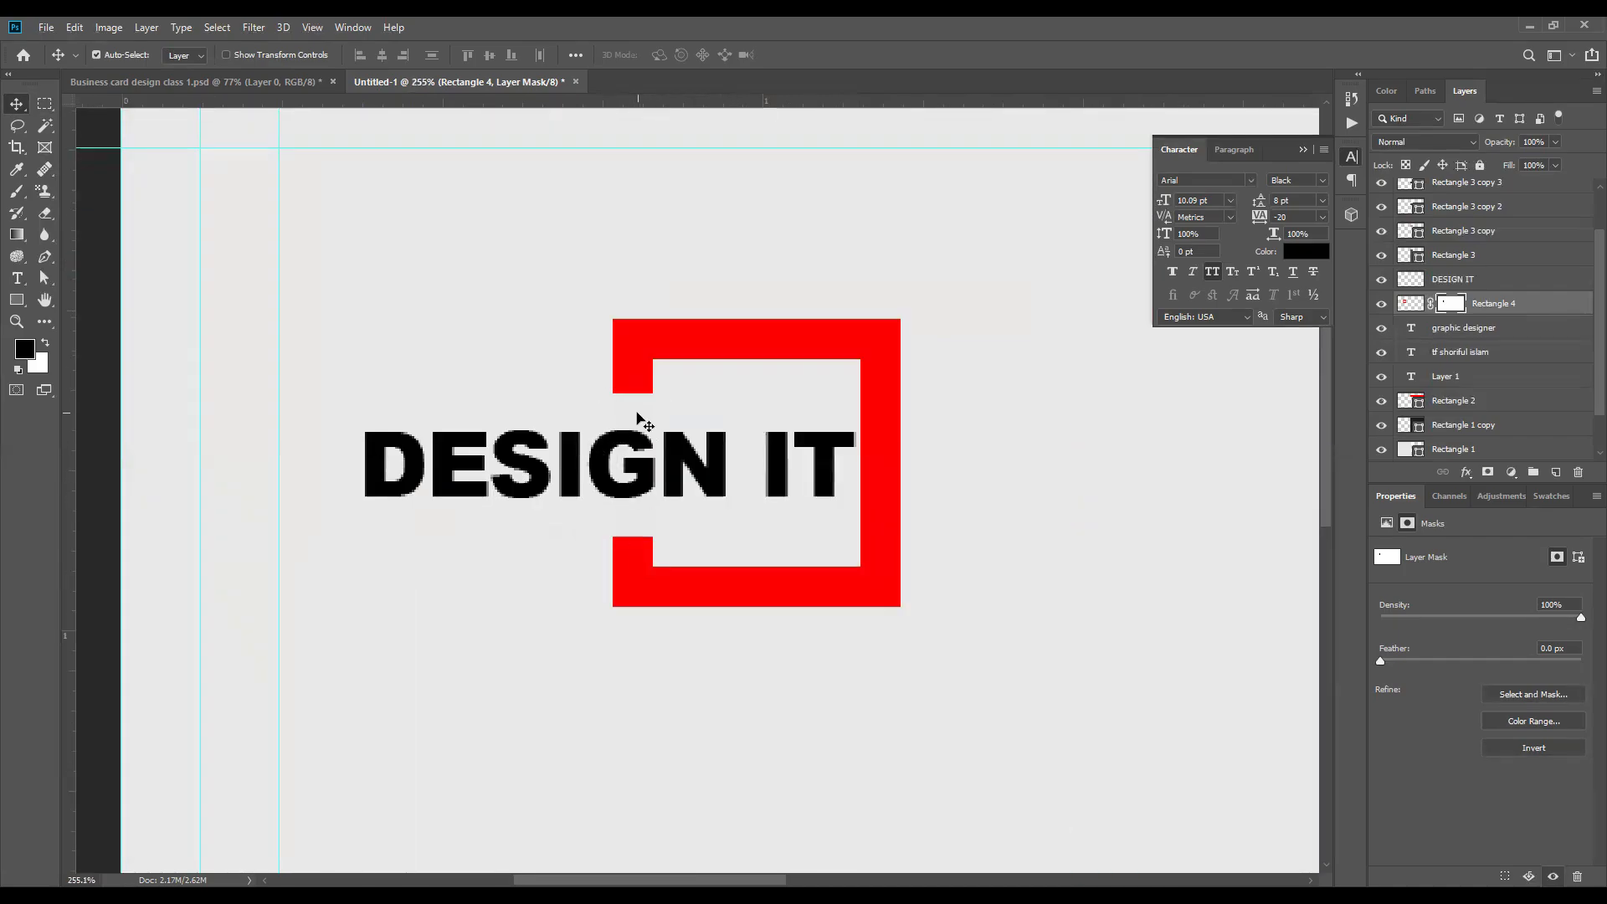
pyautogui.hotkey('ctrl', 'z')
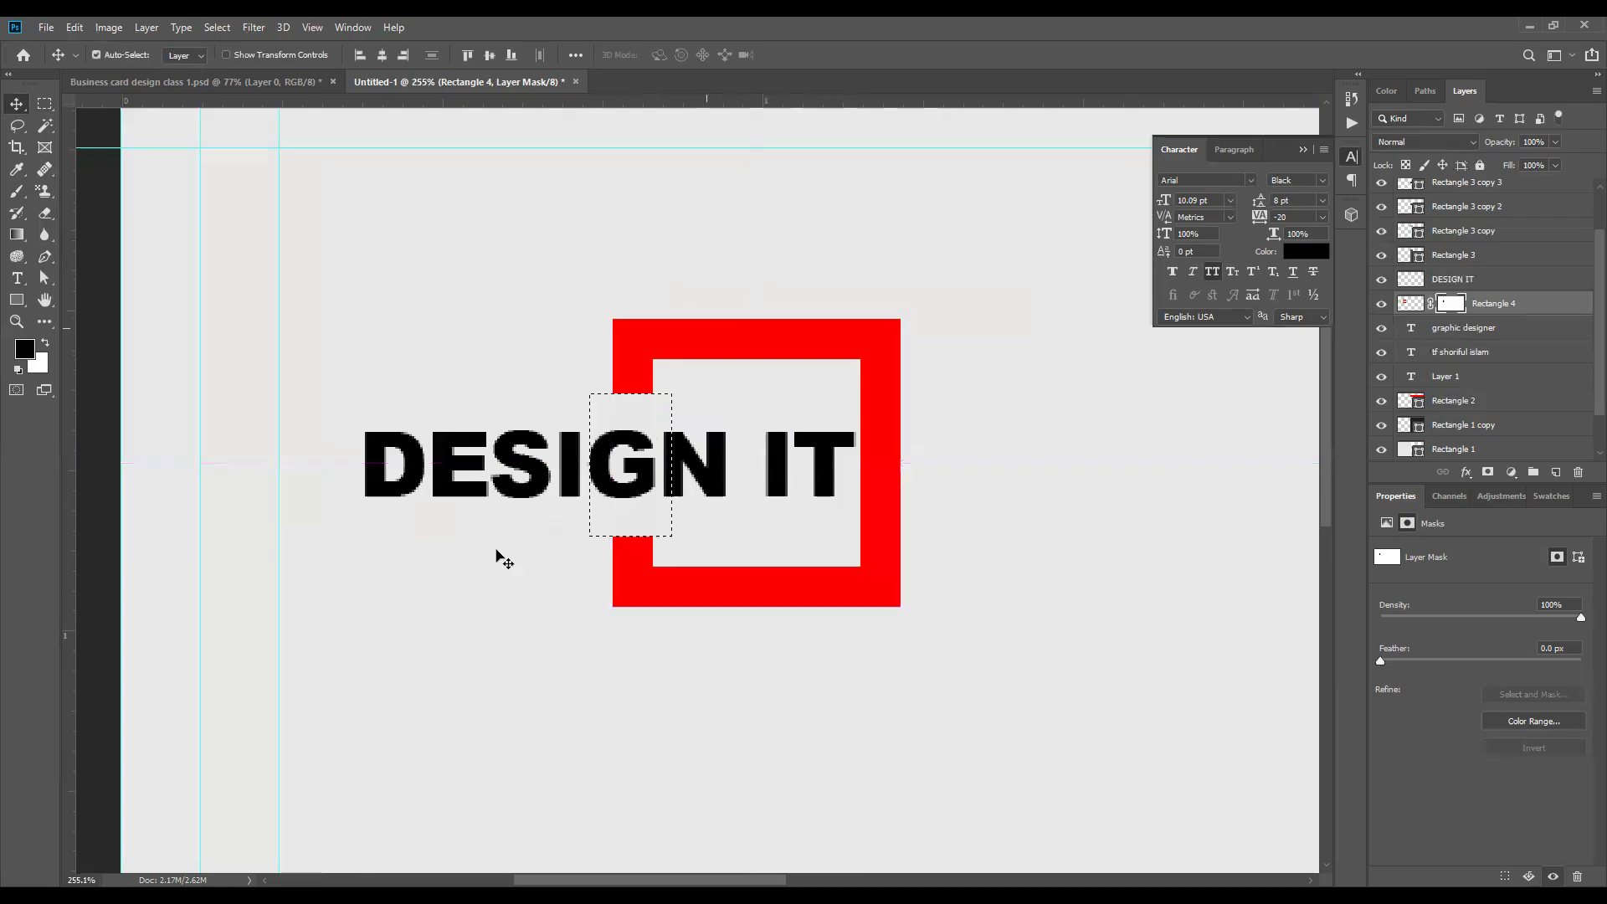
# Step: Swap the foreground color to white and paint the mask inside the selection to bring the square's left bar back
pyautogui.scroll(3, 634, 381)
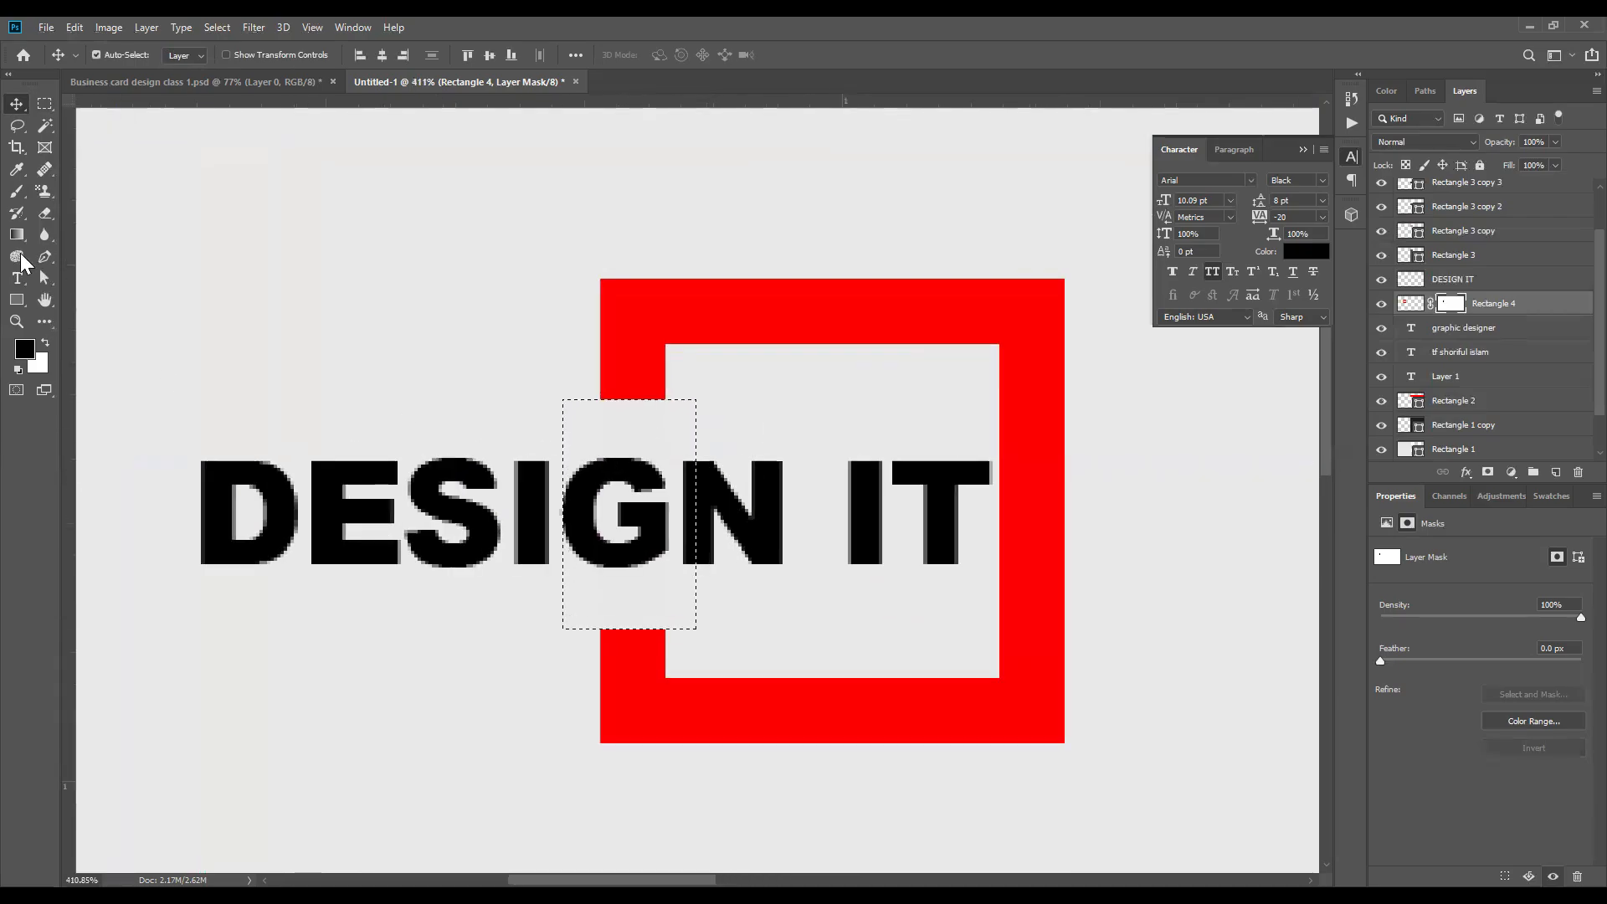
pyautogui.click(17, 192)
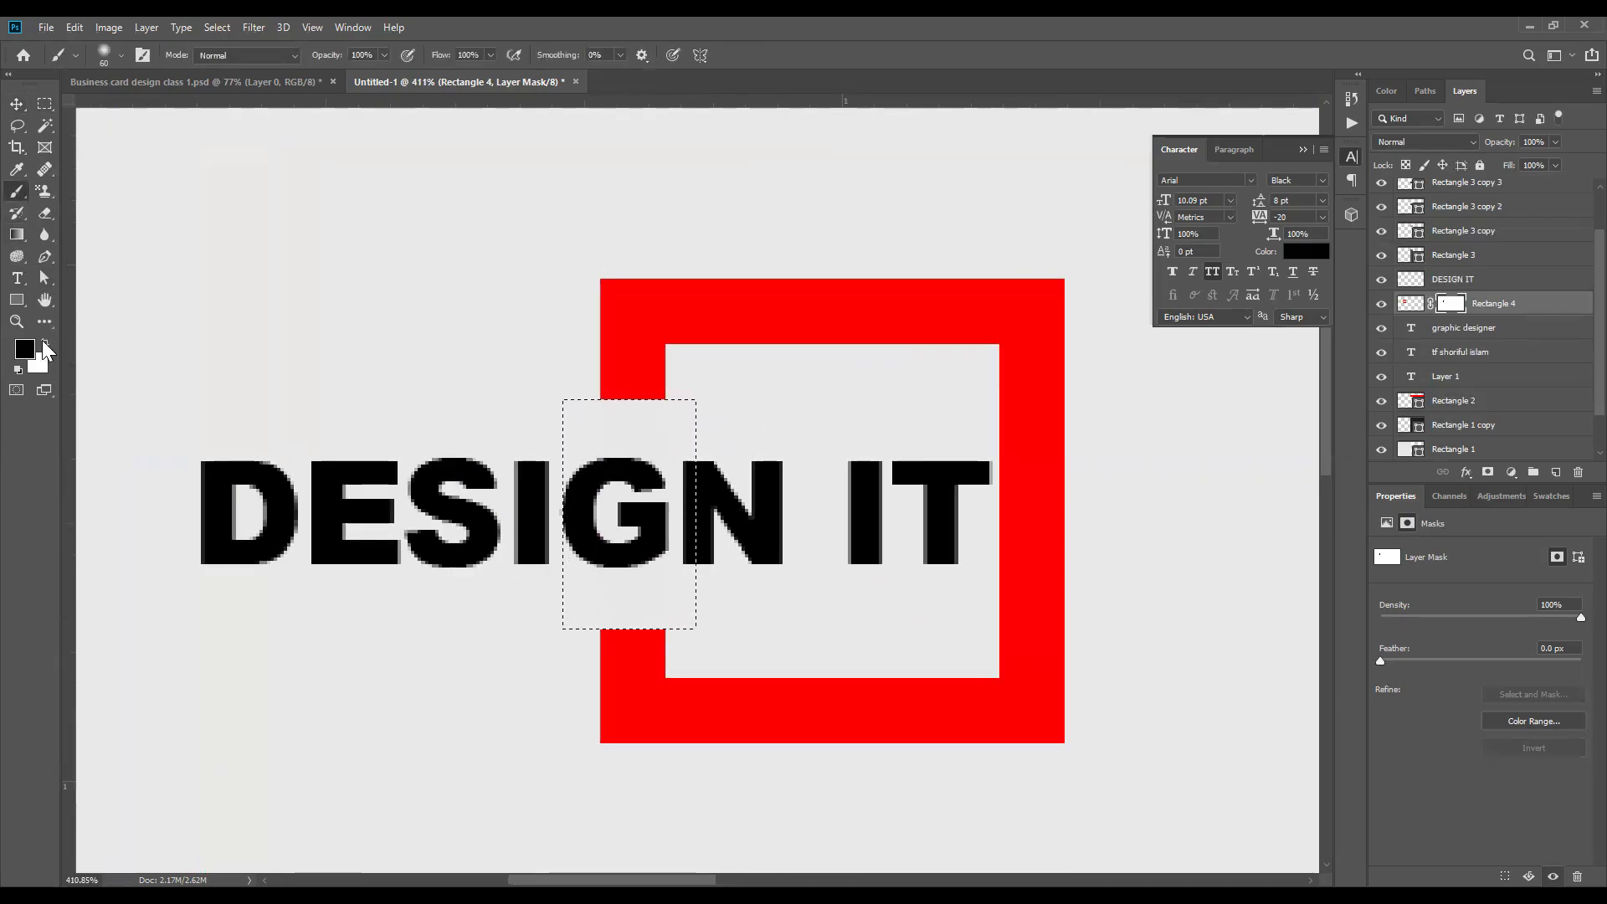
pyautogui.click(45, 343)
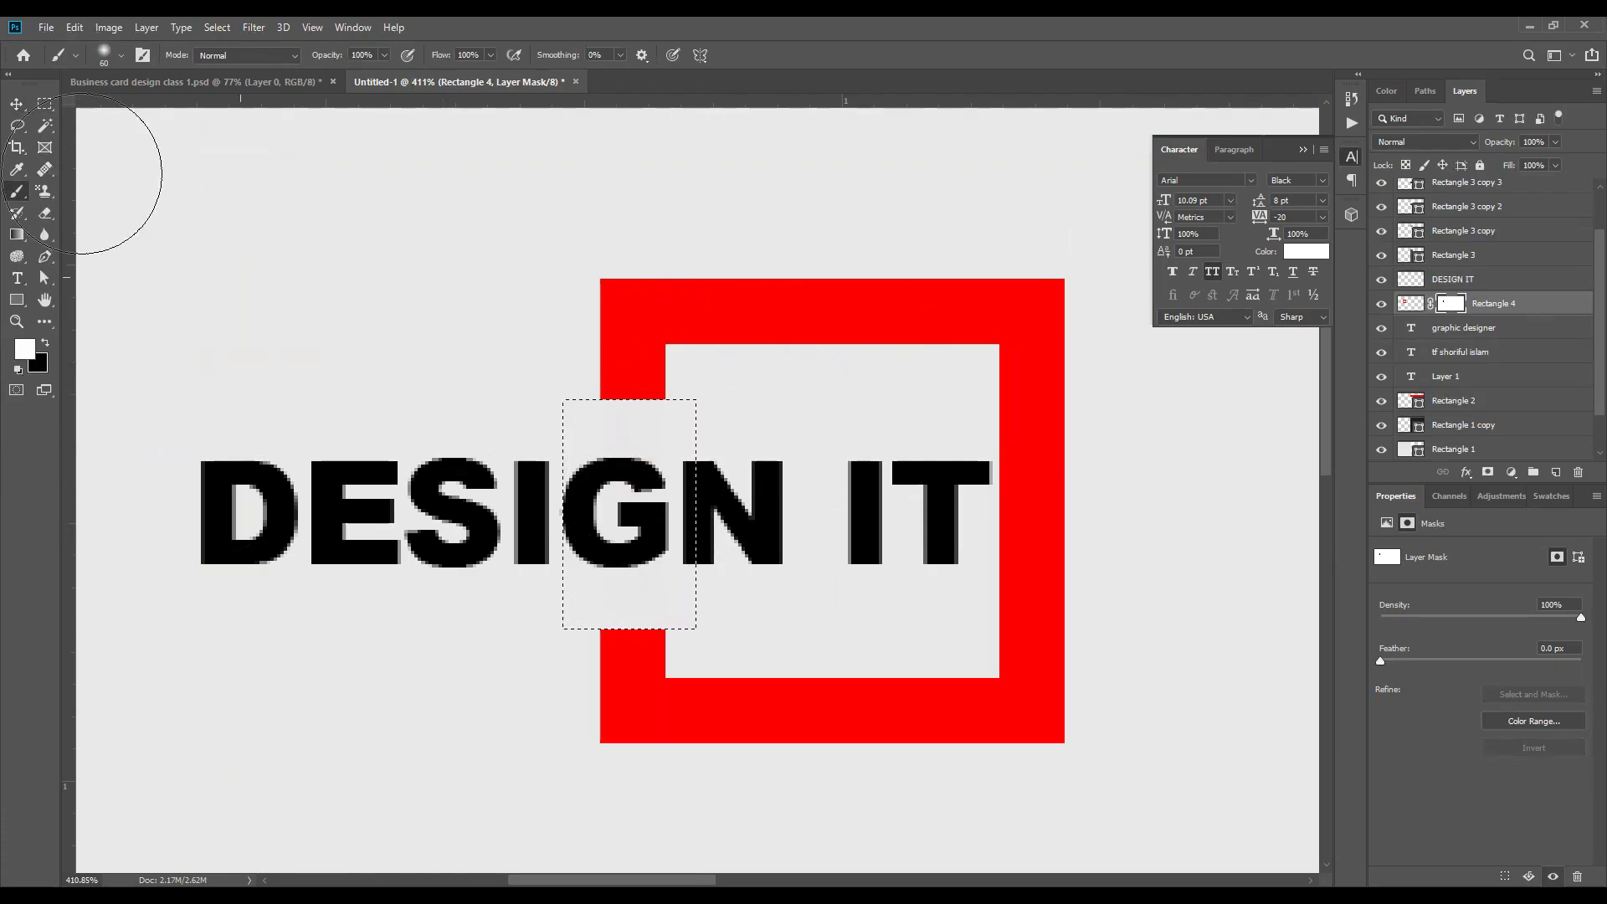
pyautogui.click(45, 103)
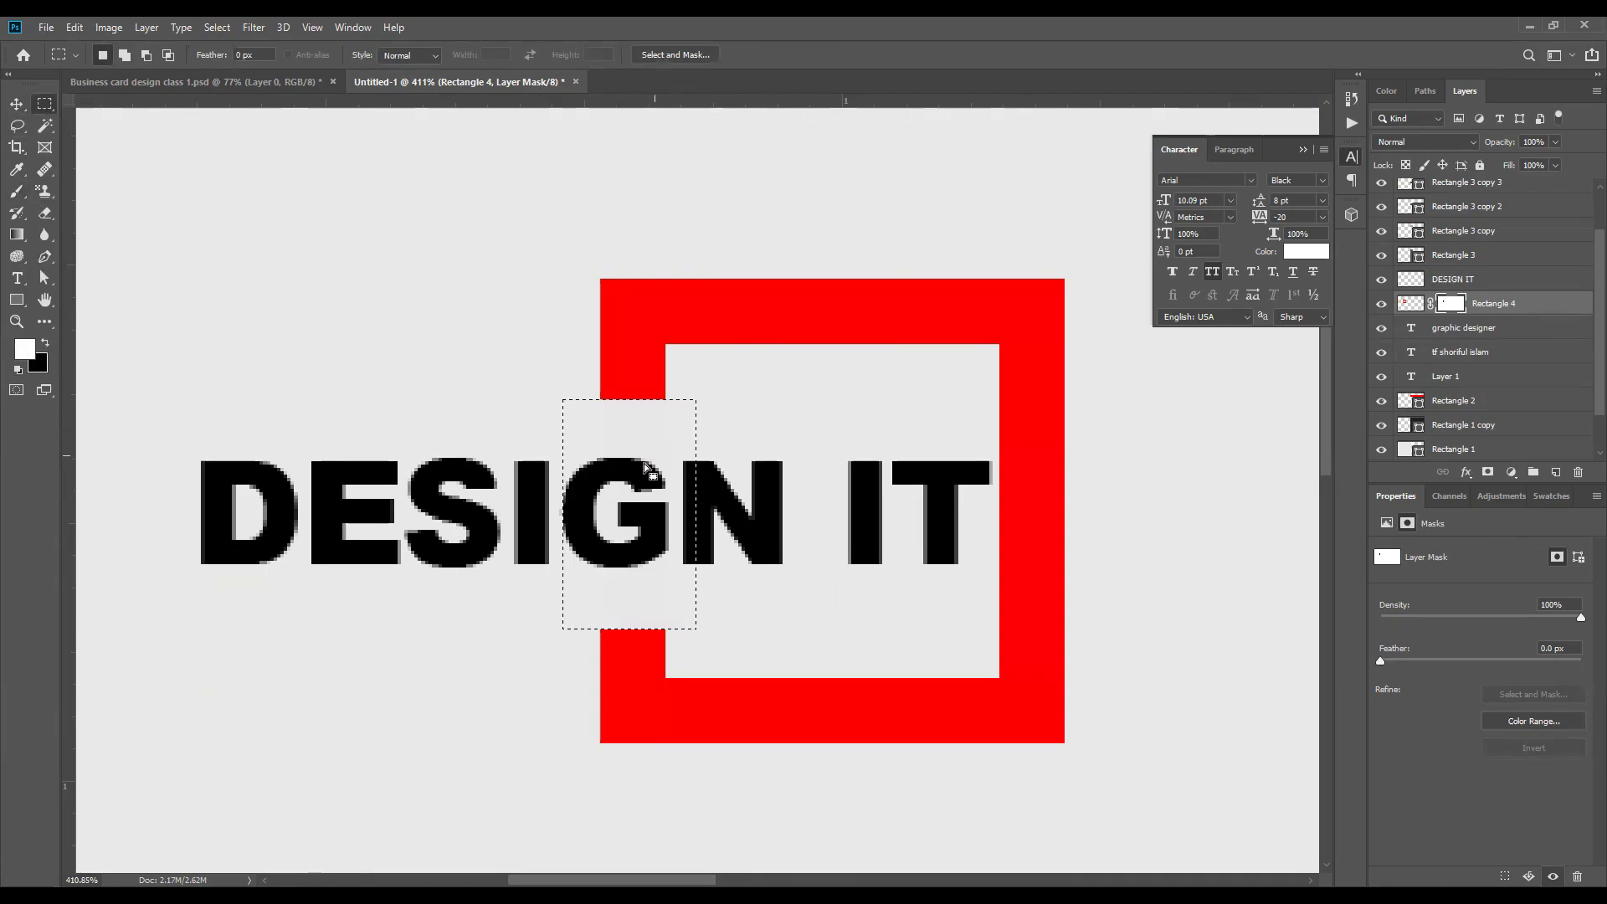
pyautogui.click(17, 192)
pyautogui.moveTo(618, 423); pyautogui.dragTo(620, 465)
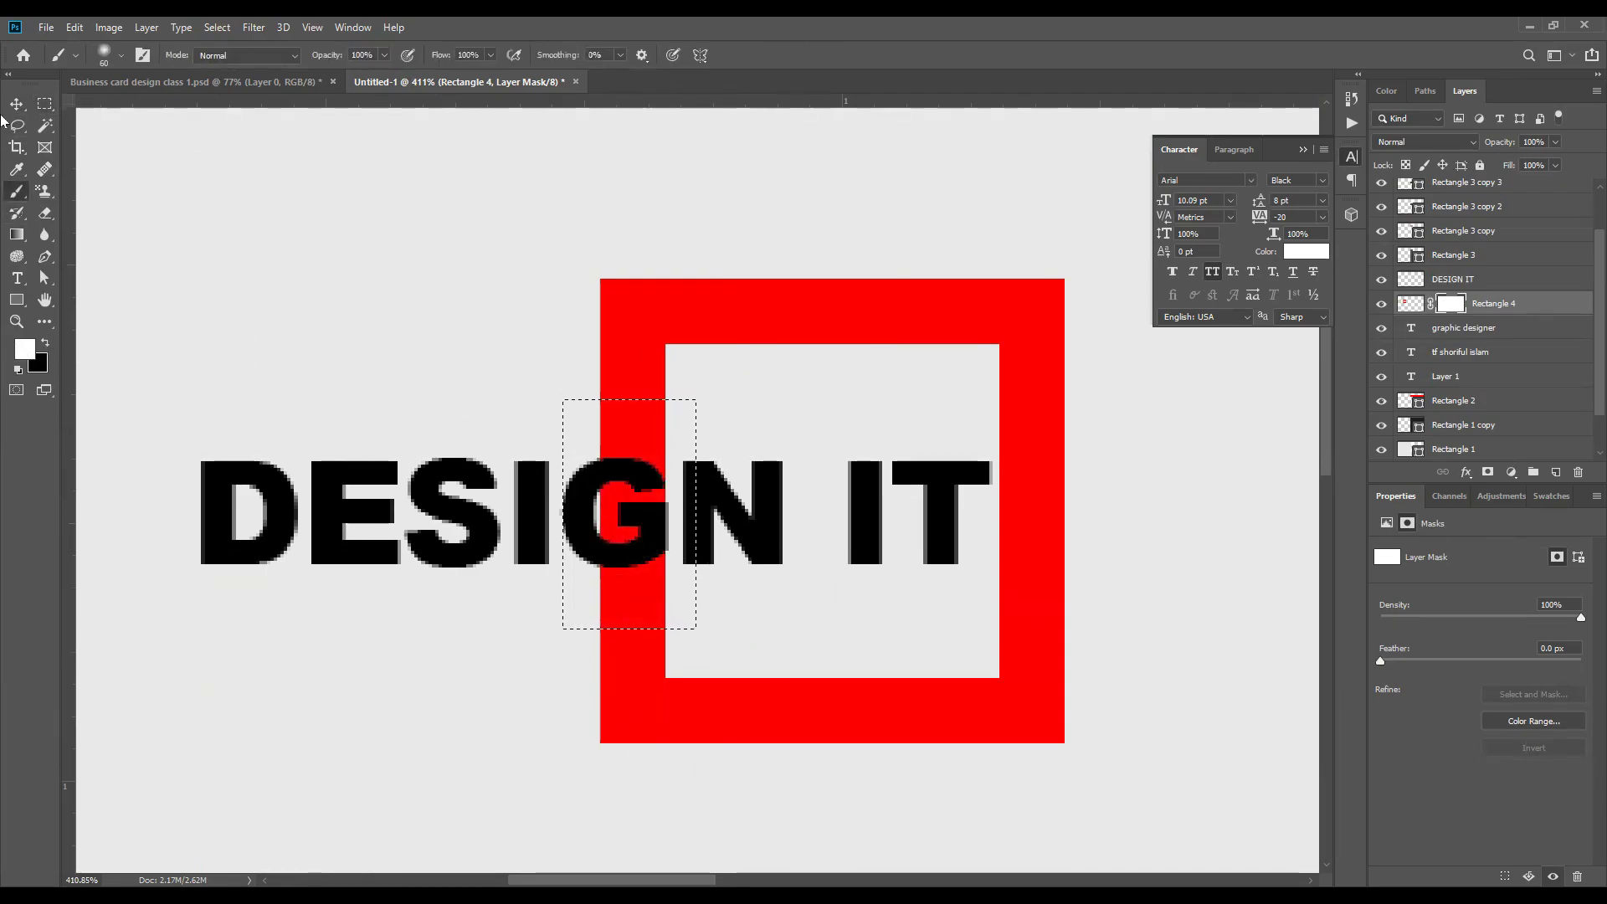
# Step: Select a slightly shorter rectangle around the letter G, hide the left bar inside it with black paint on the mask, and deselect
pyautogui.click(45, 103)
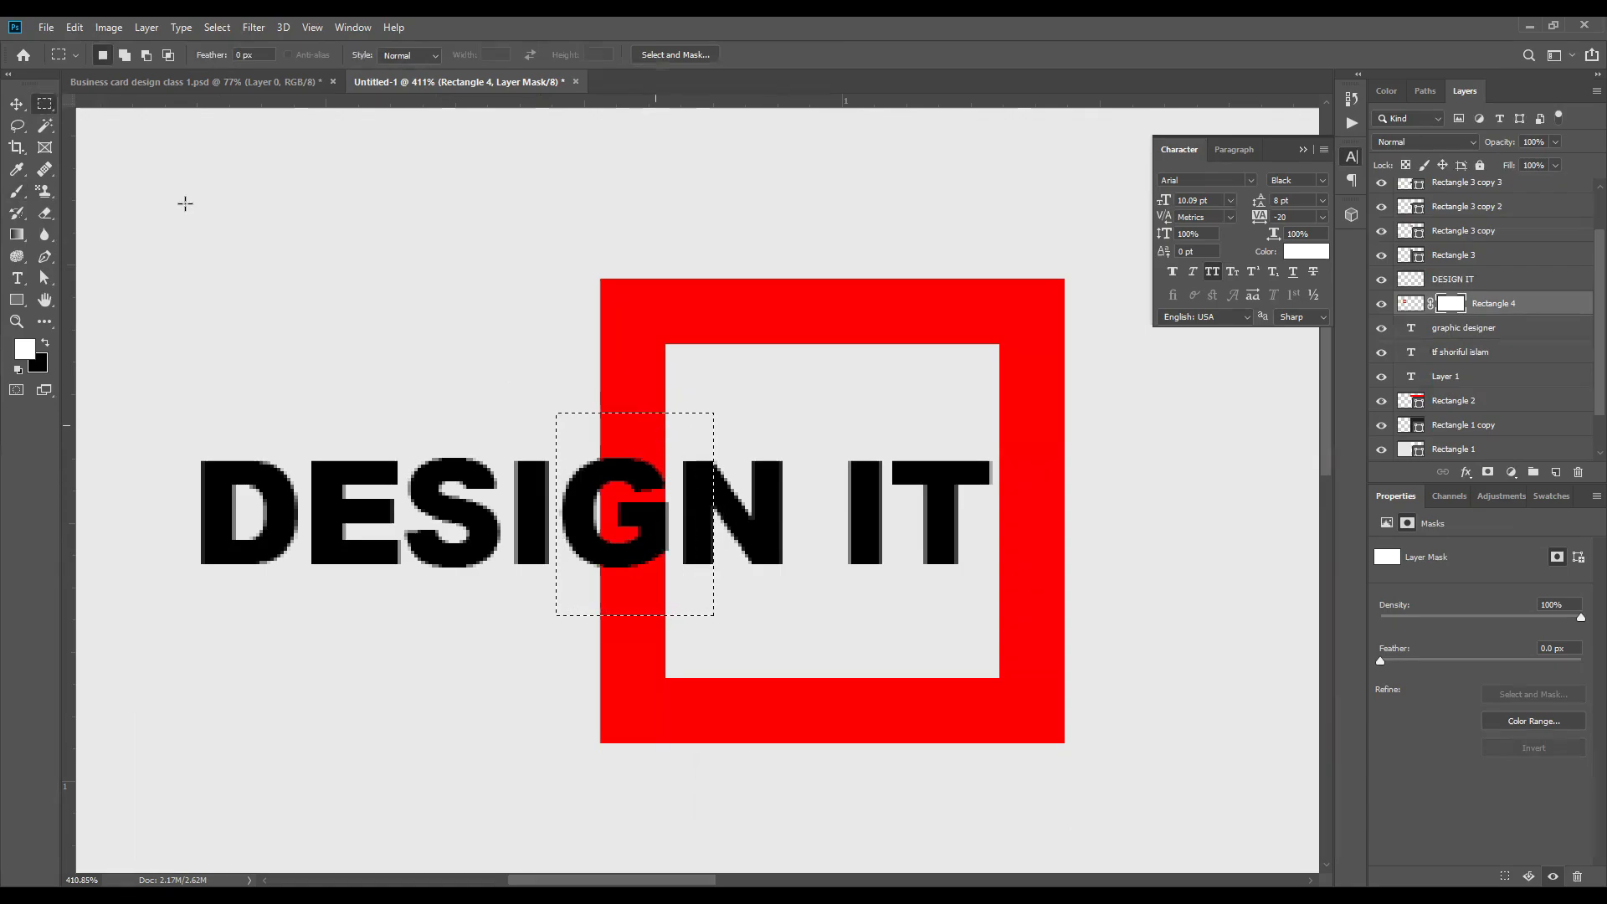
pyautogui.press('b')
pyautogui.press('x')
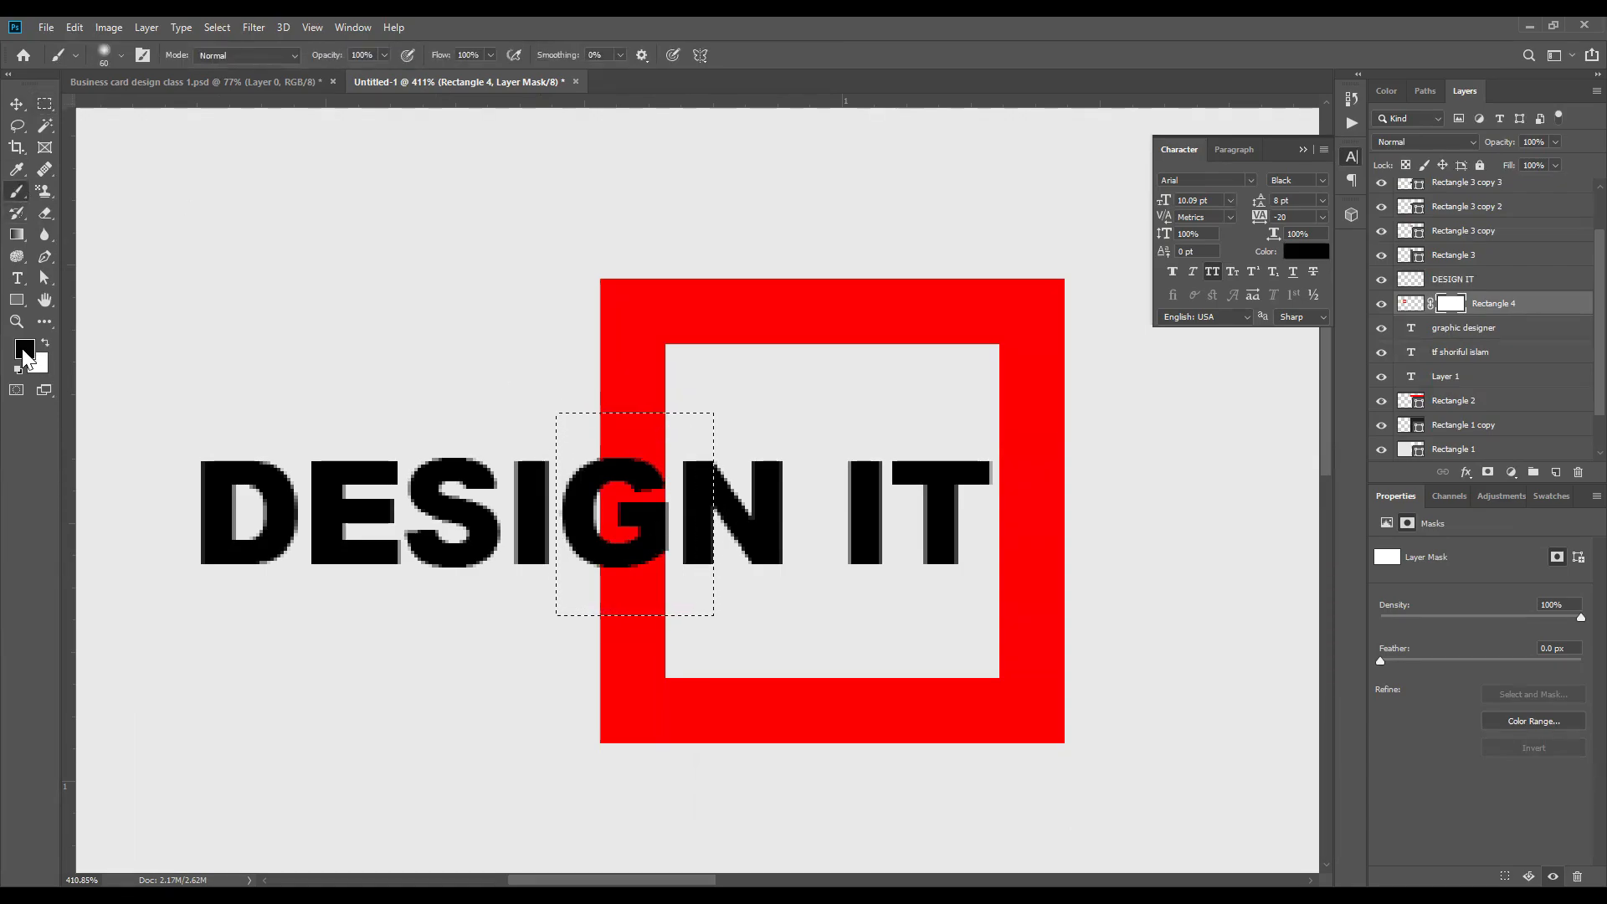
pyautogui.moveTo(517, 673); pyautogui.dragTo(637, 405)
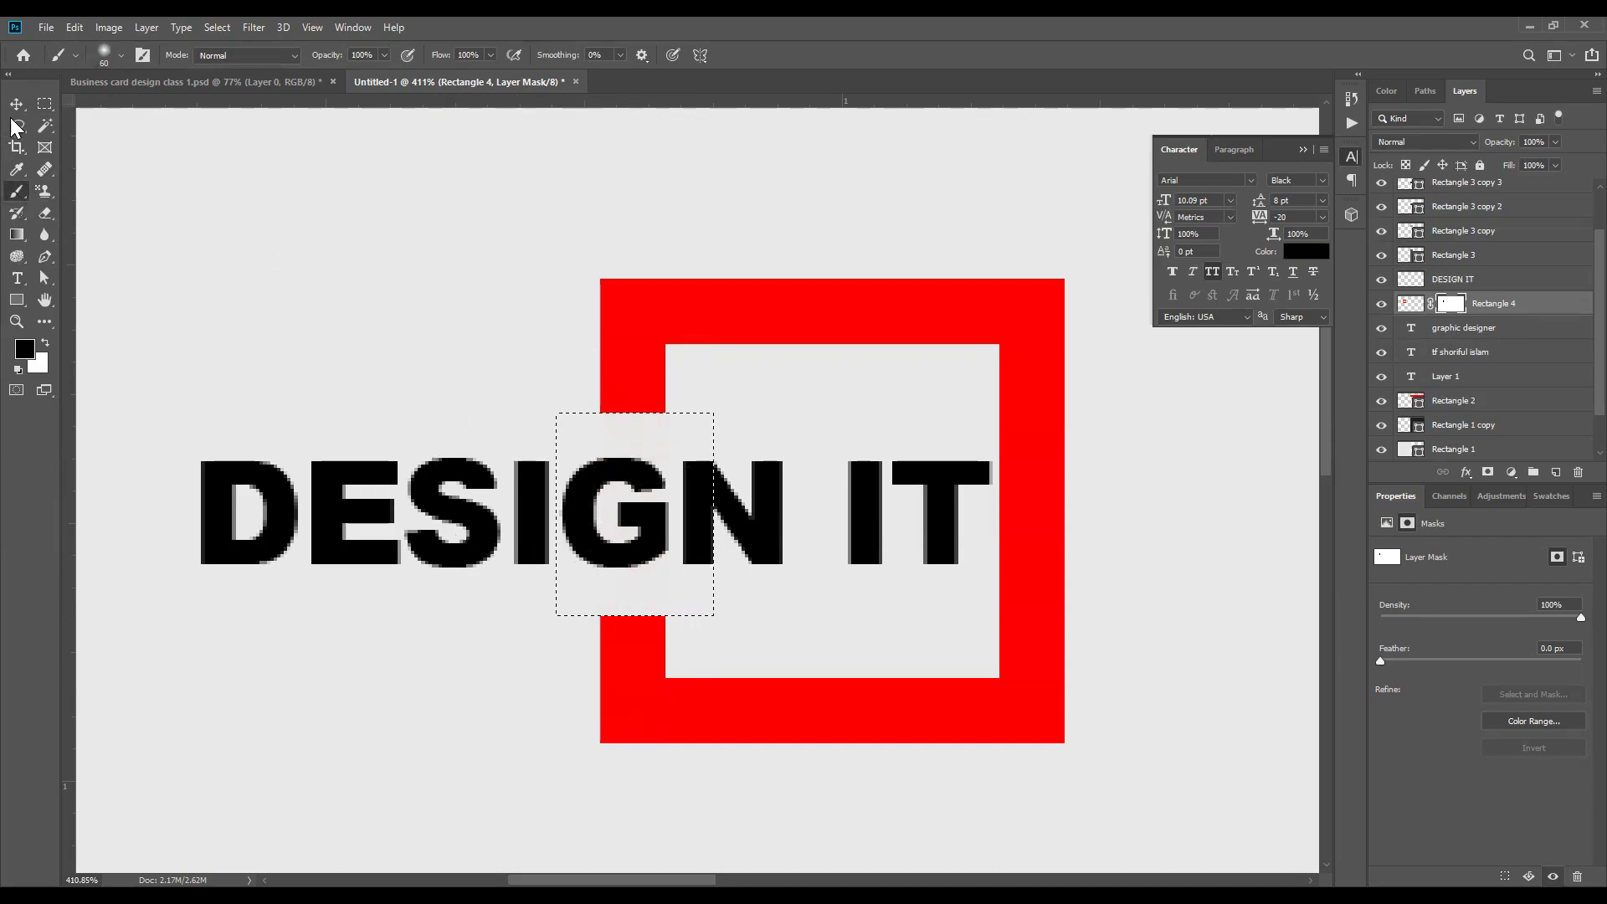
pyautogui.press('v')
pyautogui.hotkey('ctrl', 'd')
pyautogui.scroll(-3, 568, 475)
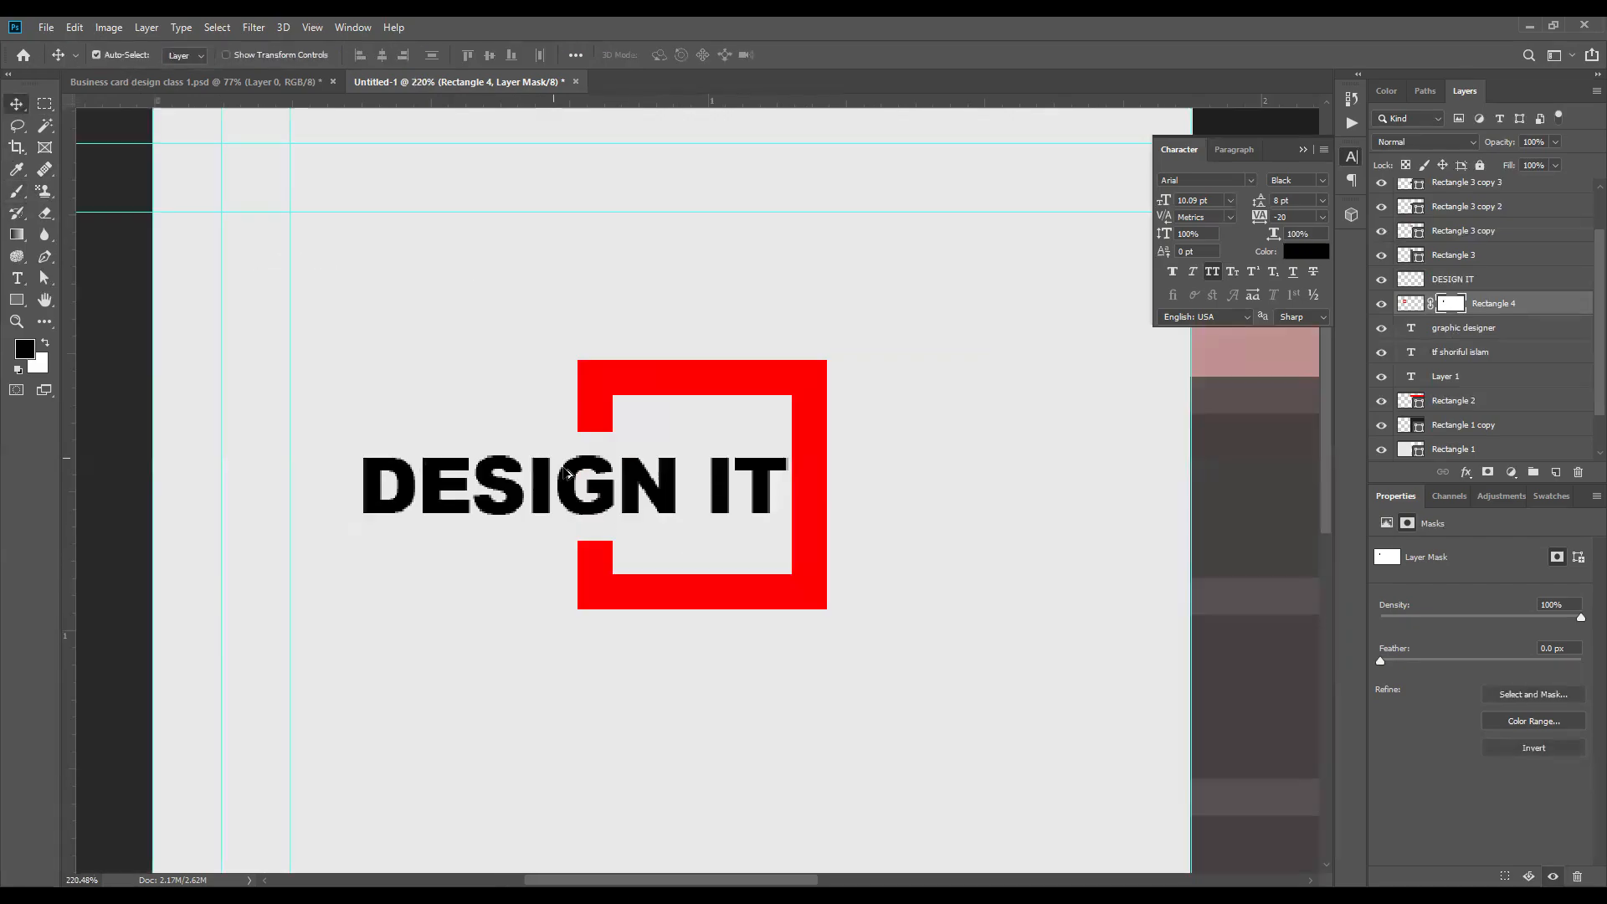
pyautogui.scroll(-5, 621, 495)
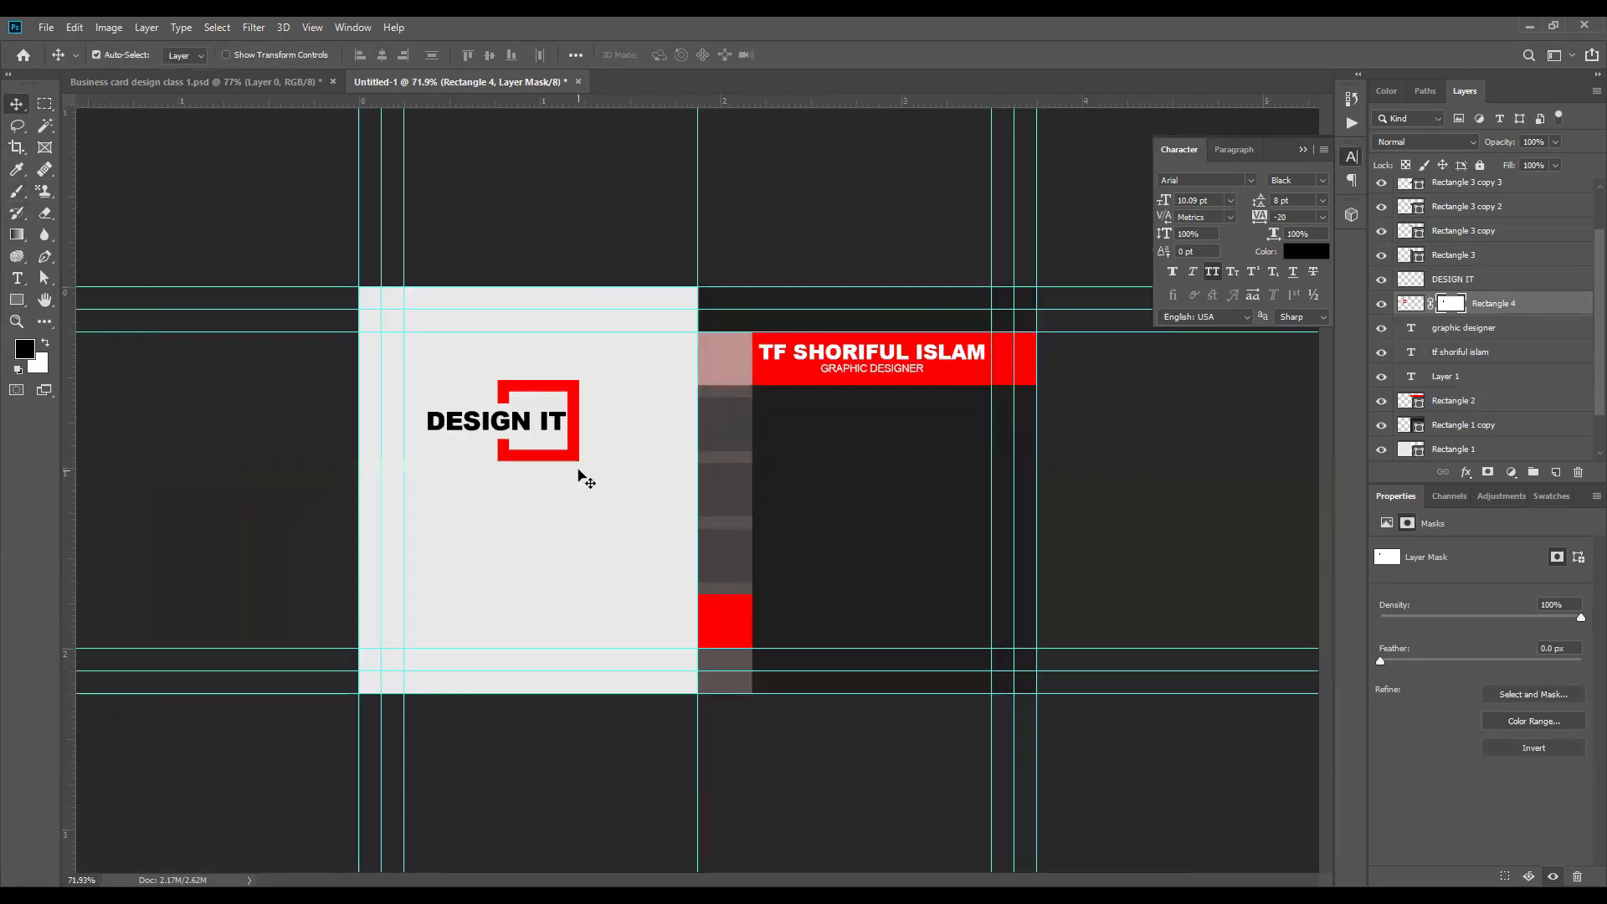
pyautogui.scroll(2, 577, 603)
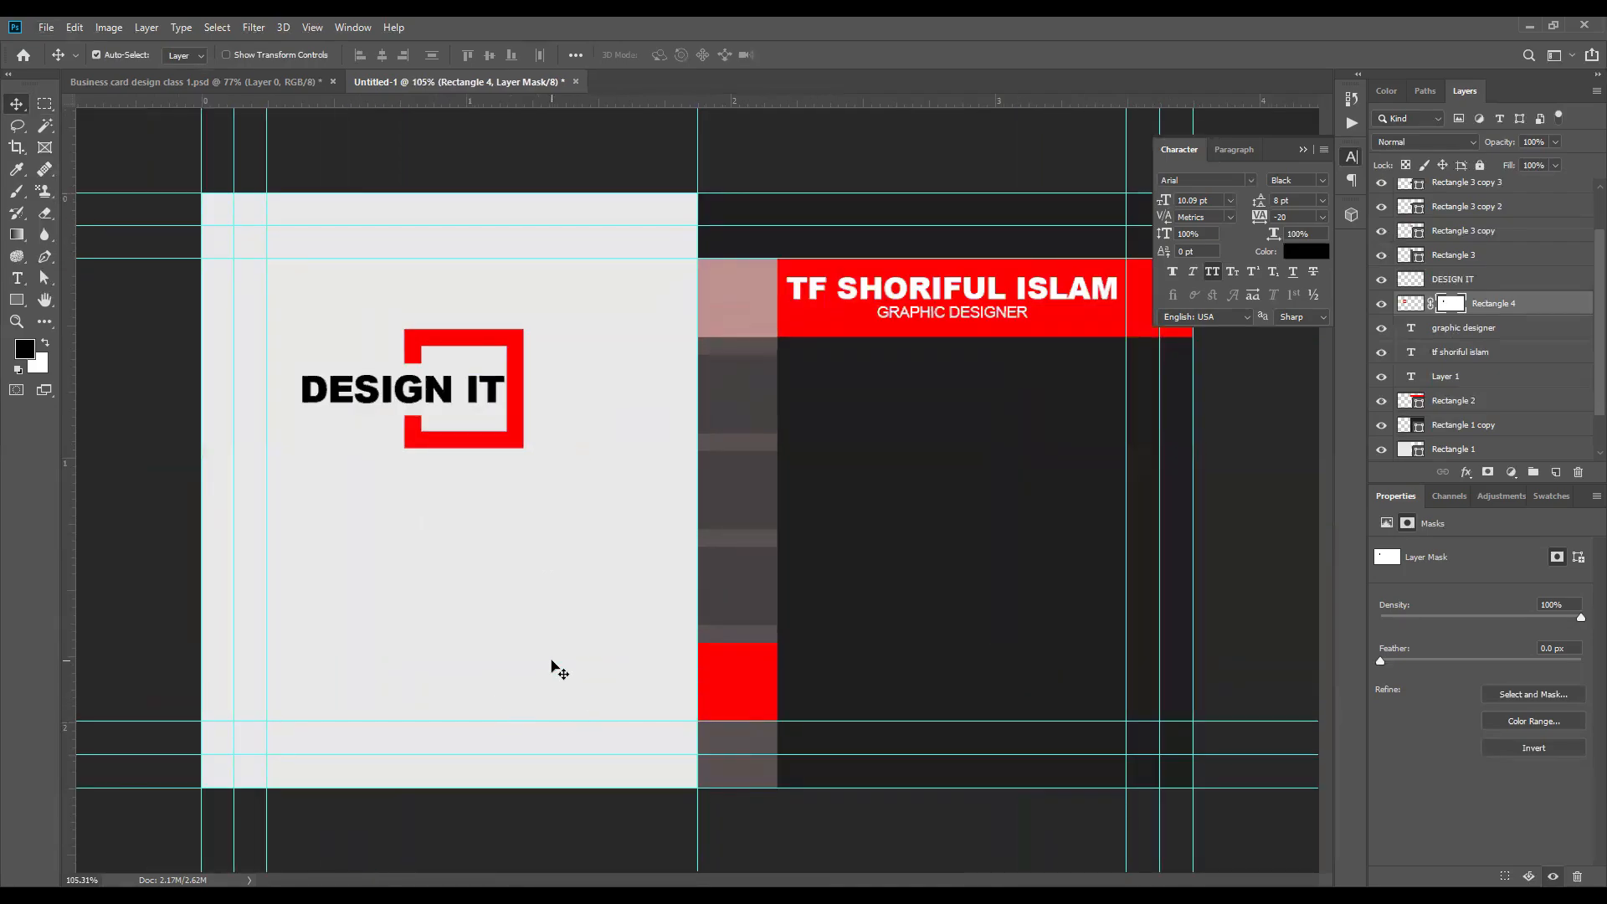
pyautogui.scroll(-1, 552, 661)
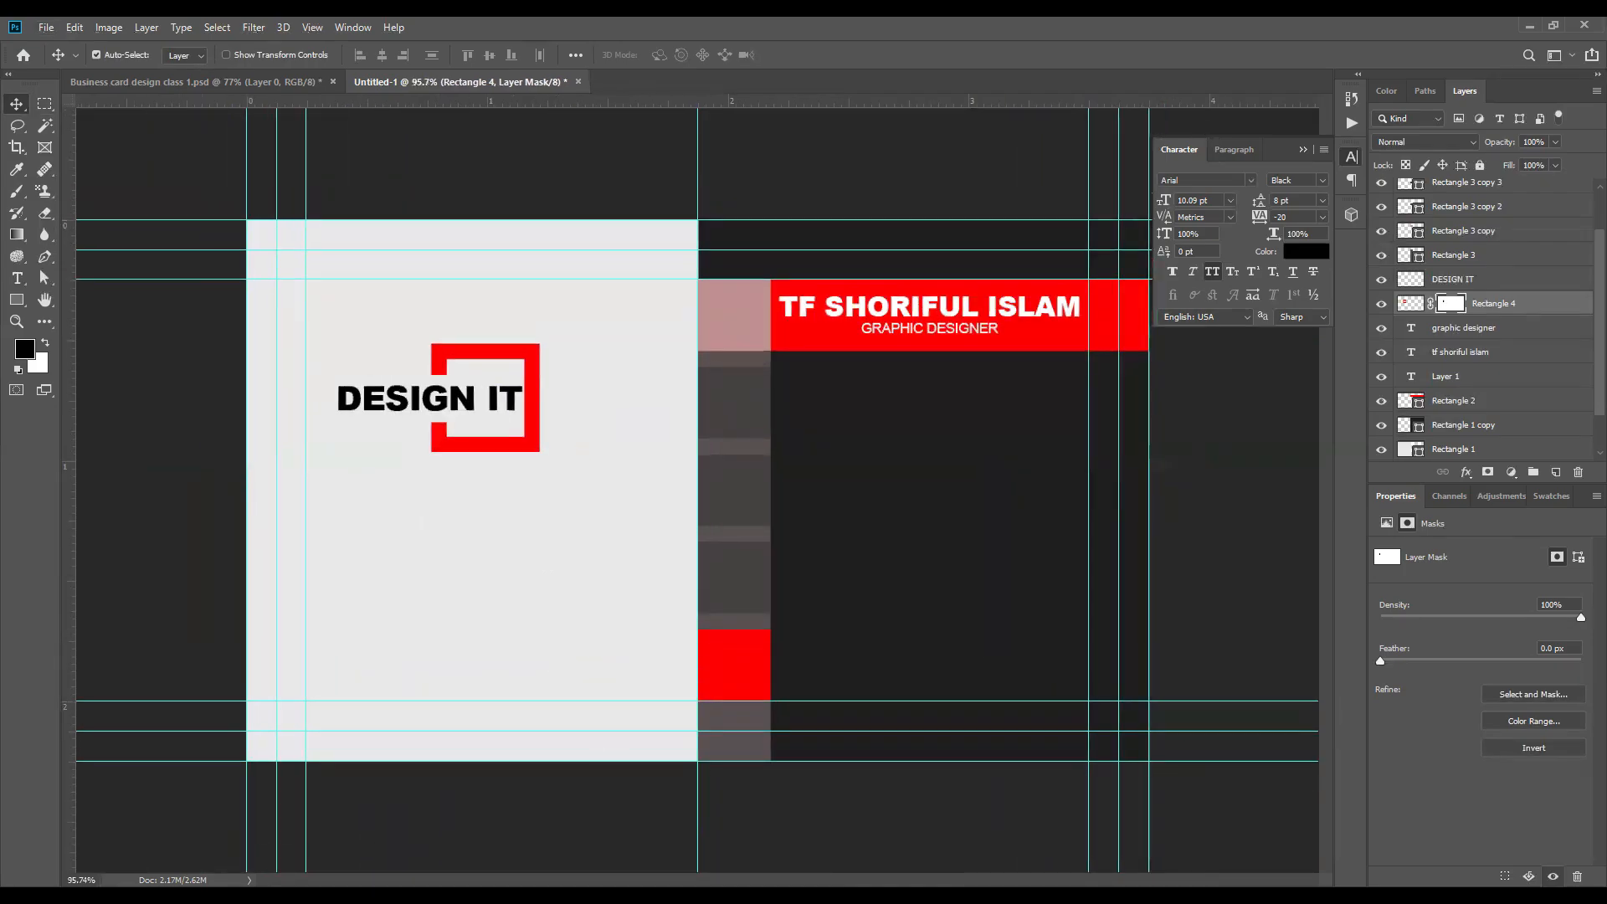
# Step: Switch to Firefox and open the Flaticon website in a new tab
pyautogui.hotkey('alt', 'Tab')
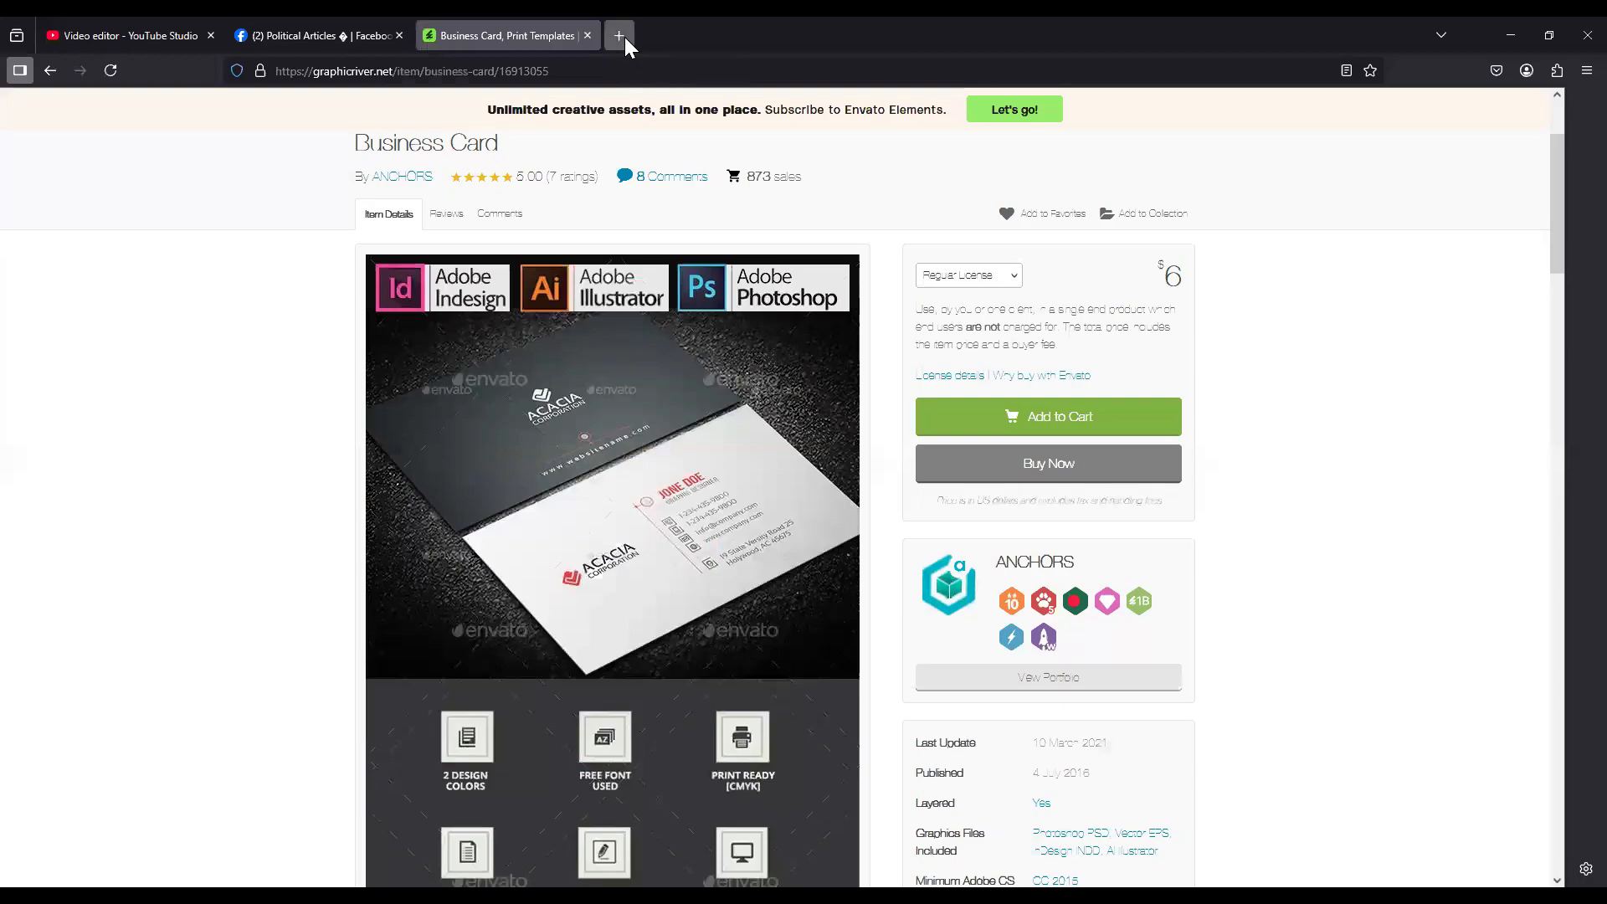
pyautogui.click(620, 36)
pyautogui.click(683, 447)
pyautogui.write('flaticon')
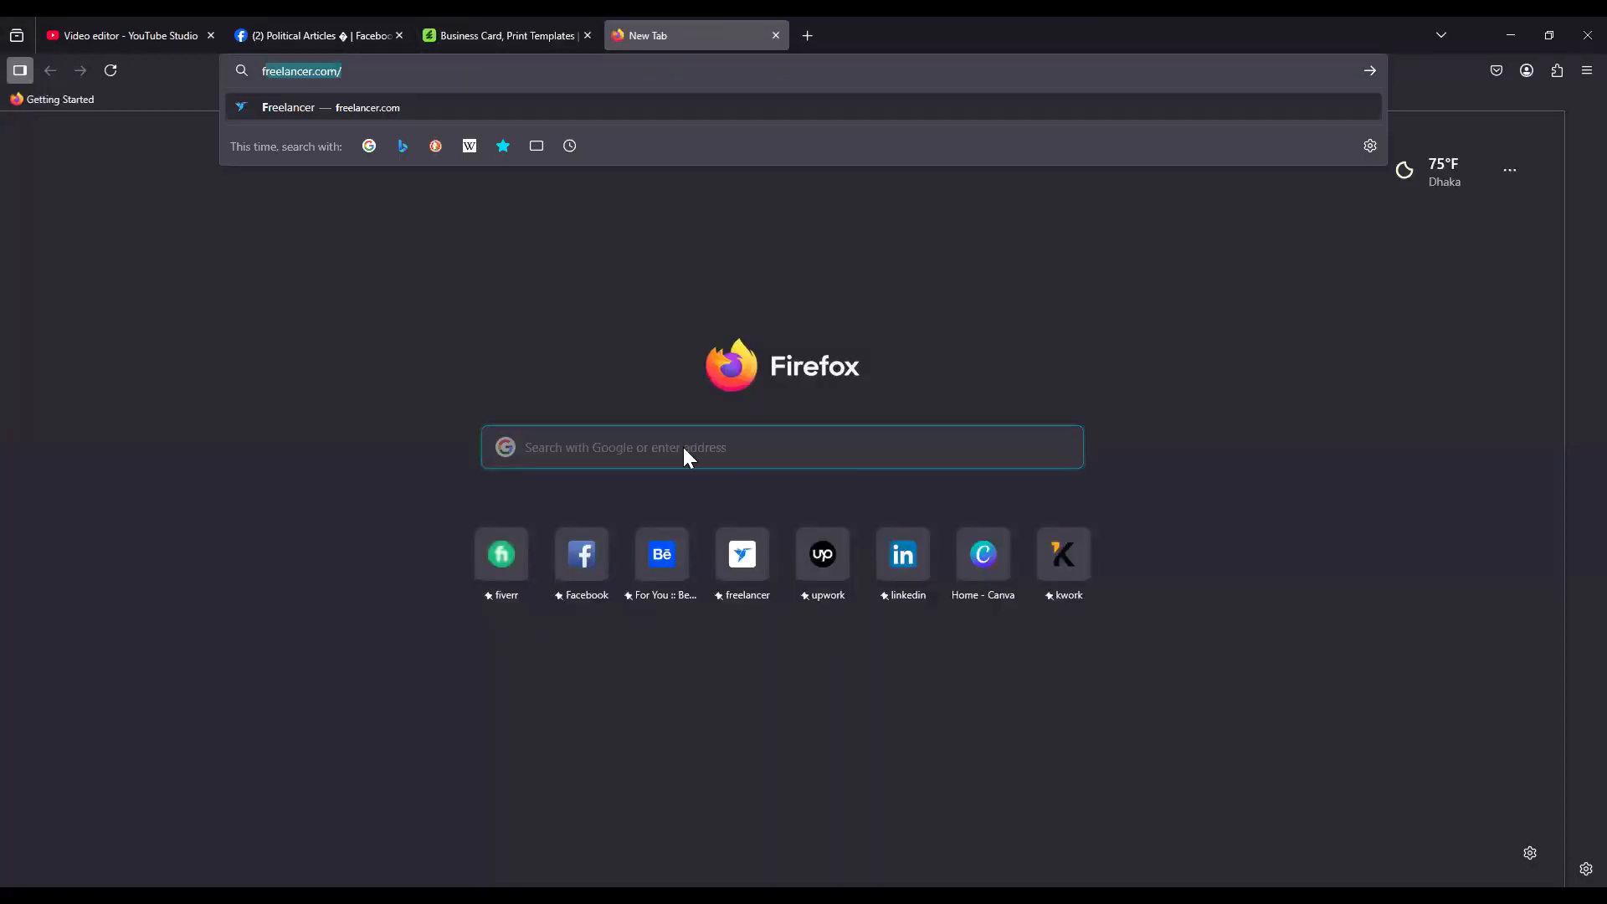
pyautogui.press('Return')
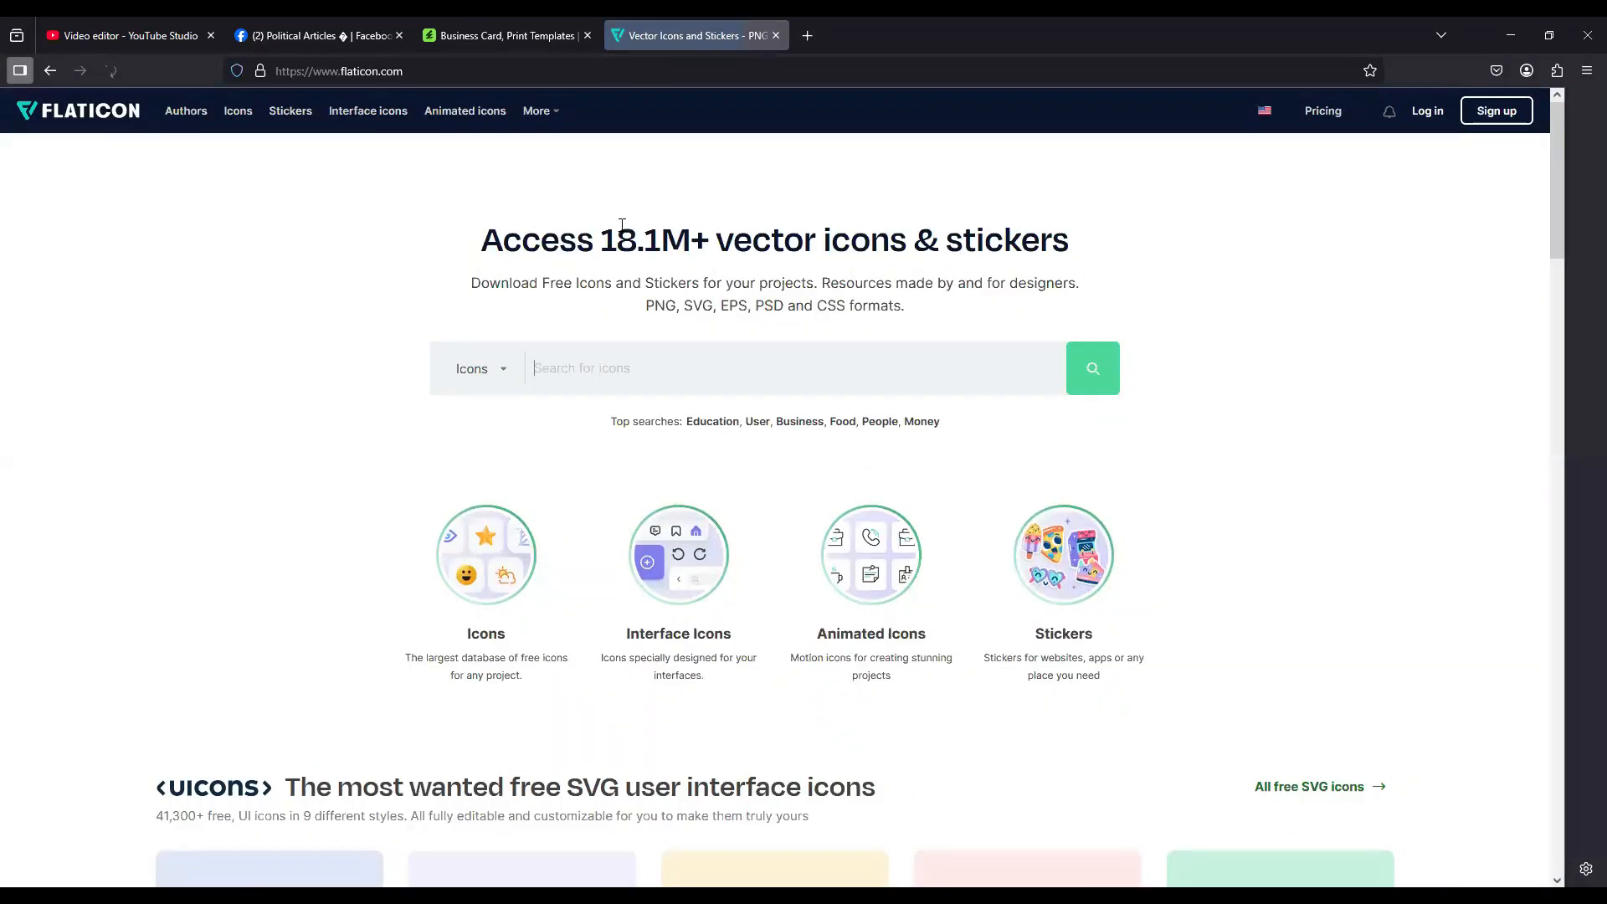
# Step: Search the Flaticon icons for "qr code"
pyautogui.click(577, 363)
pyautogui.write('q')
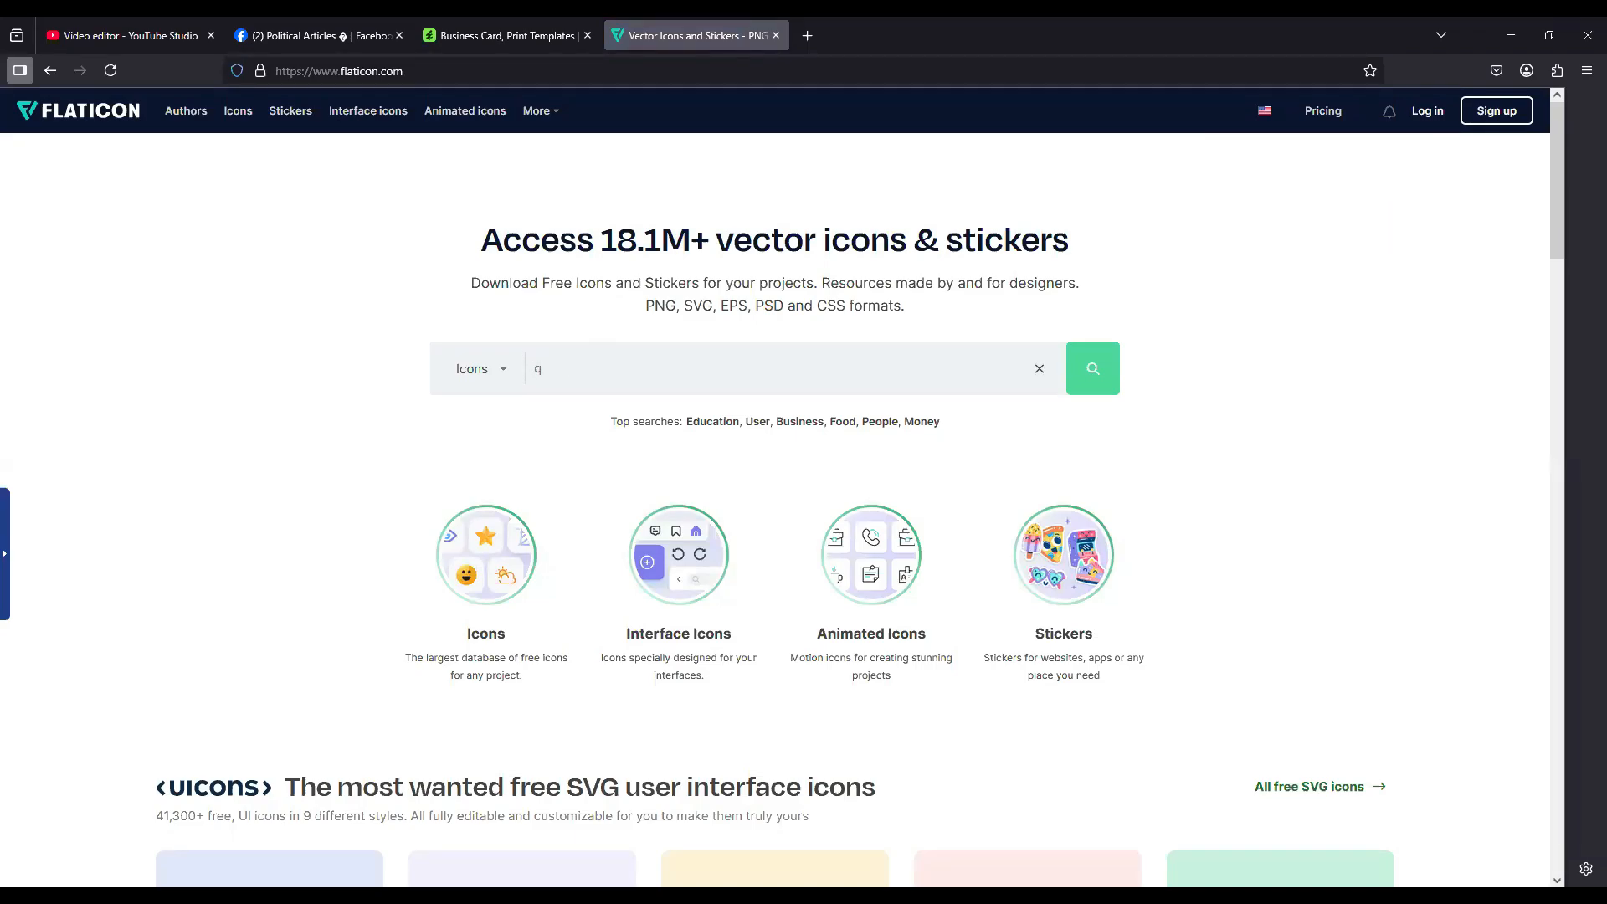
pyautogui.write('r code')
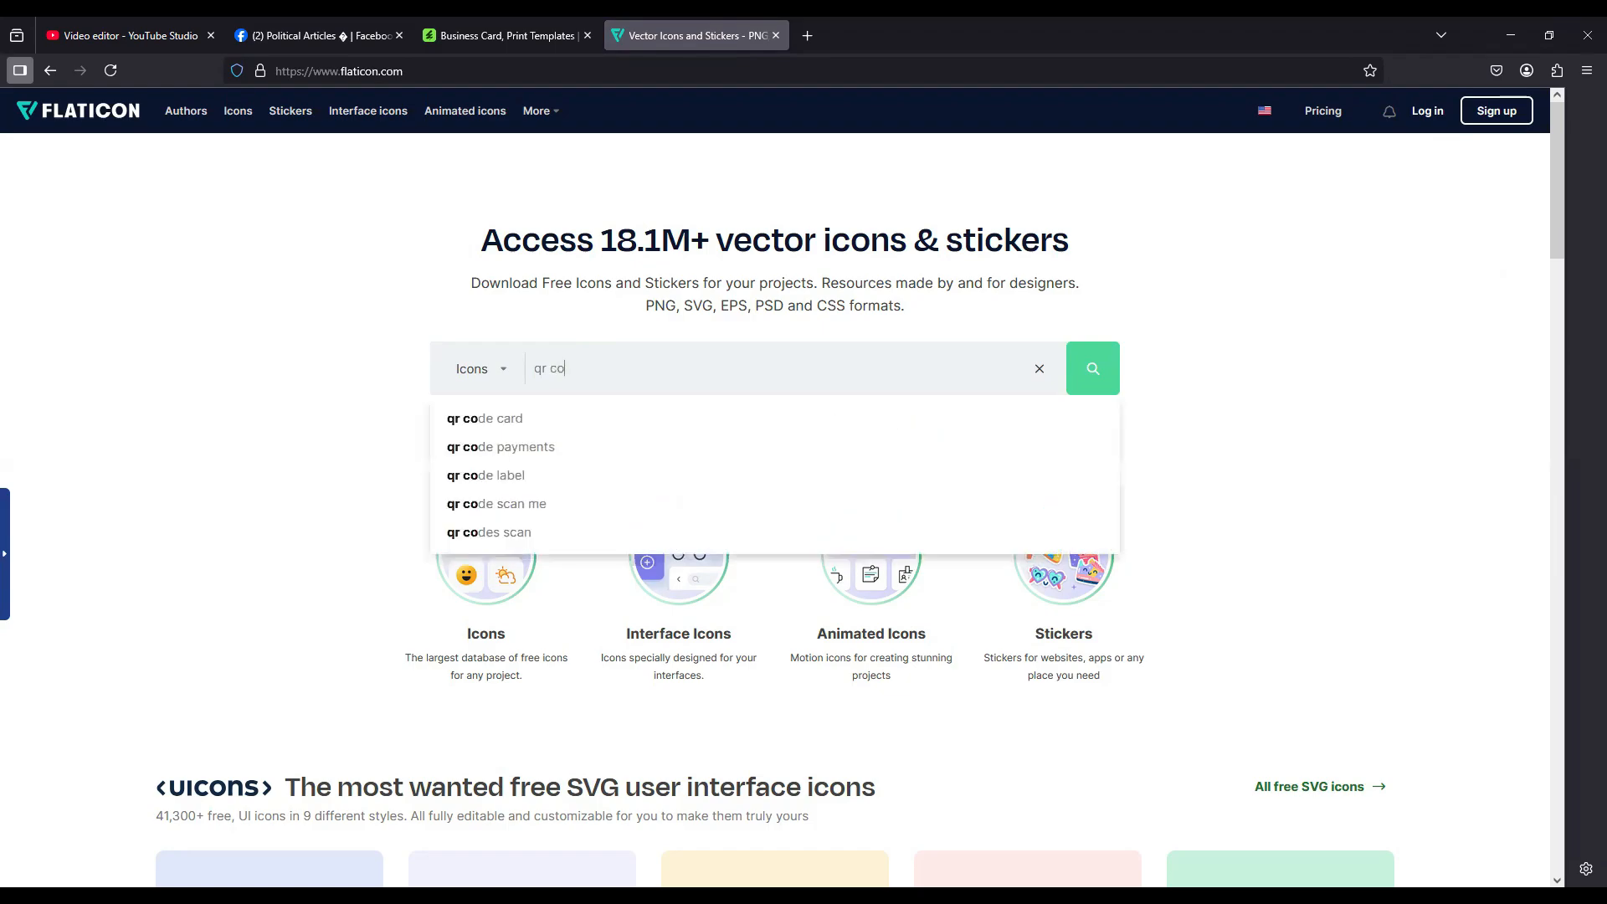
pyautogui.press('Return')
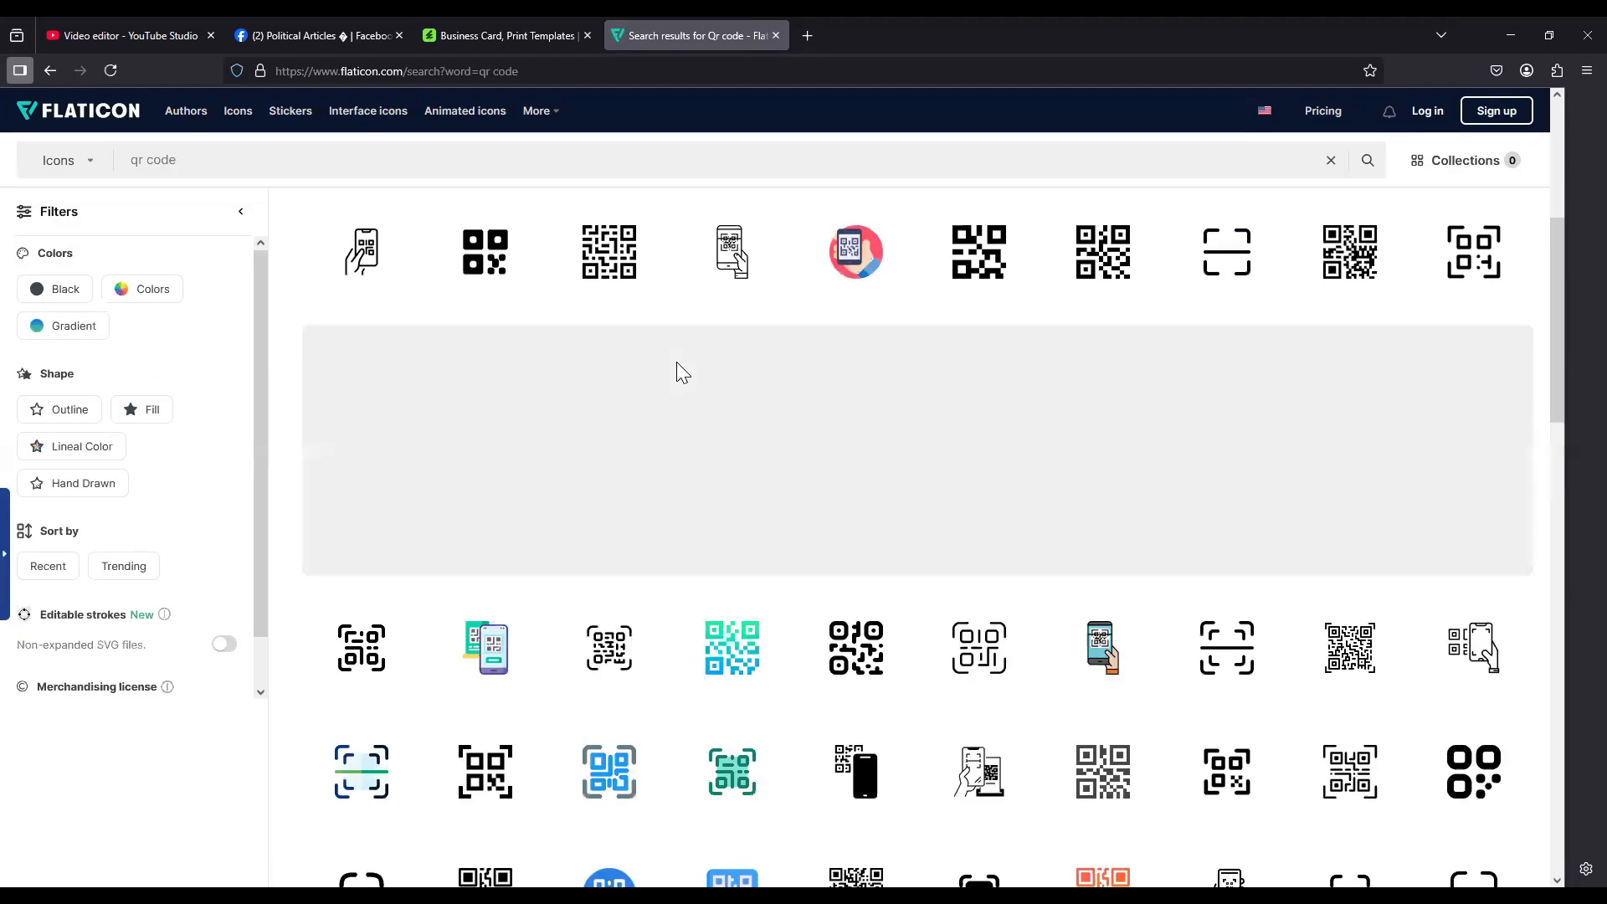
# Step: Browse the QR code results and download the fifth icon in the first row, a plain black square code
pyautogui.scroll(-5, 677, 366)
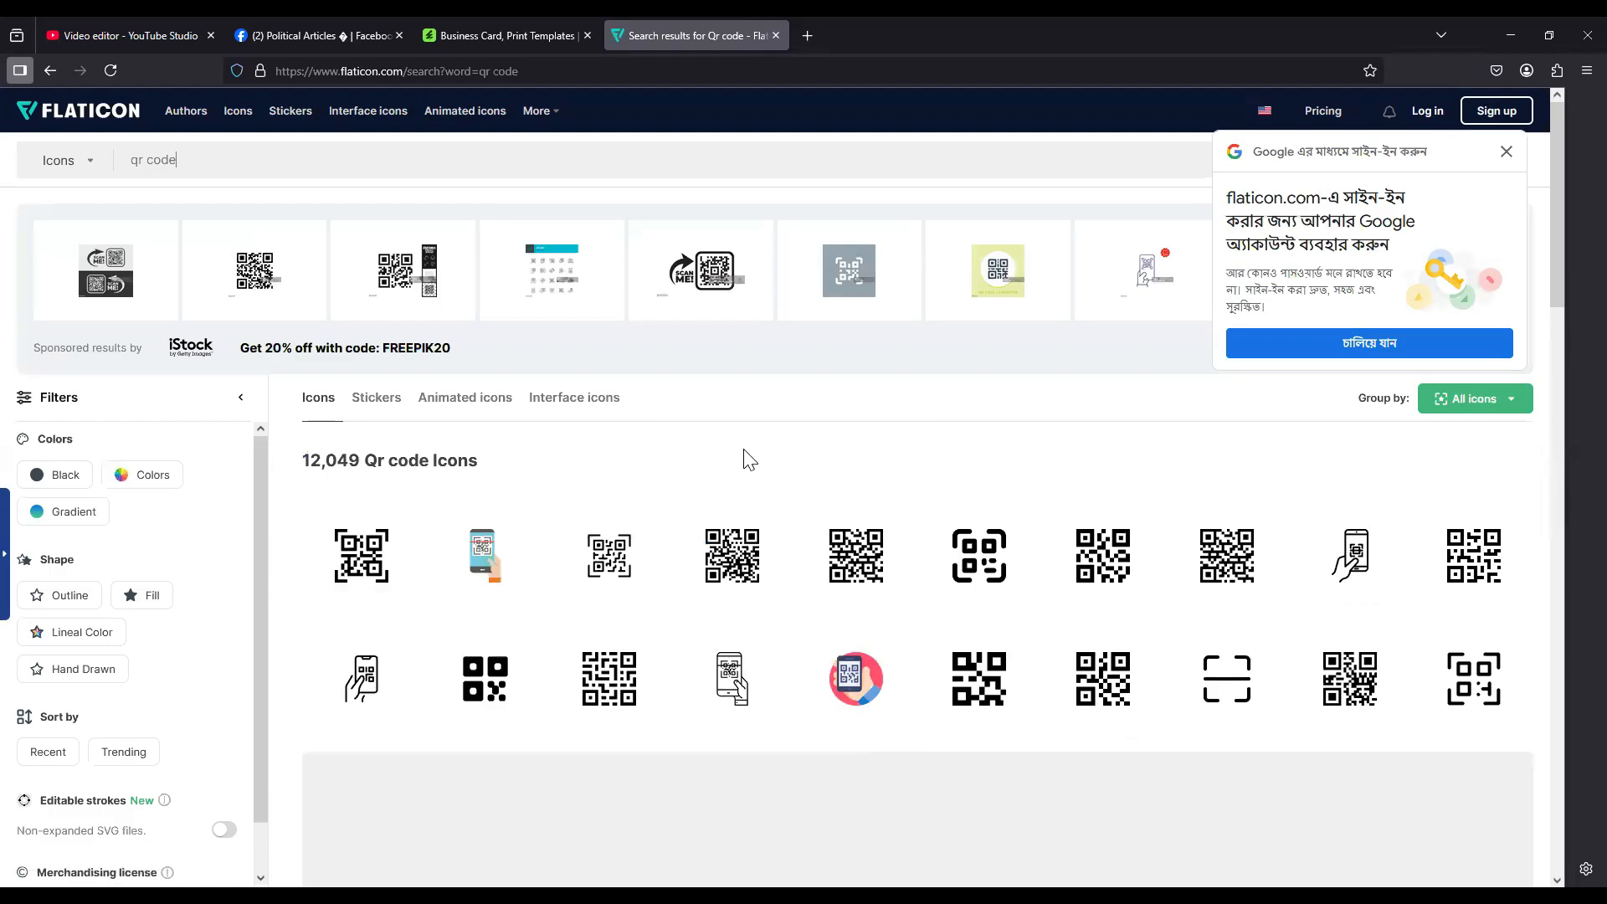
pyautogui.scroll(-2, 746, 458)
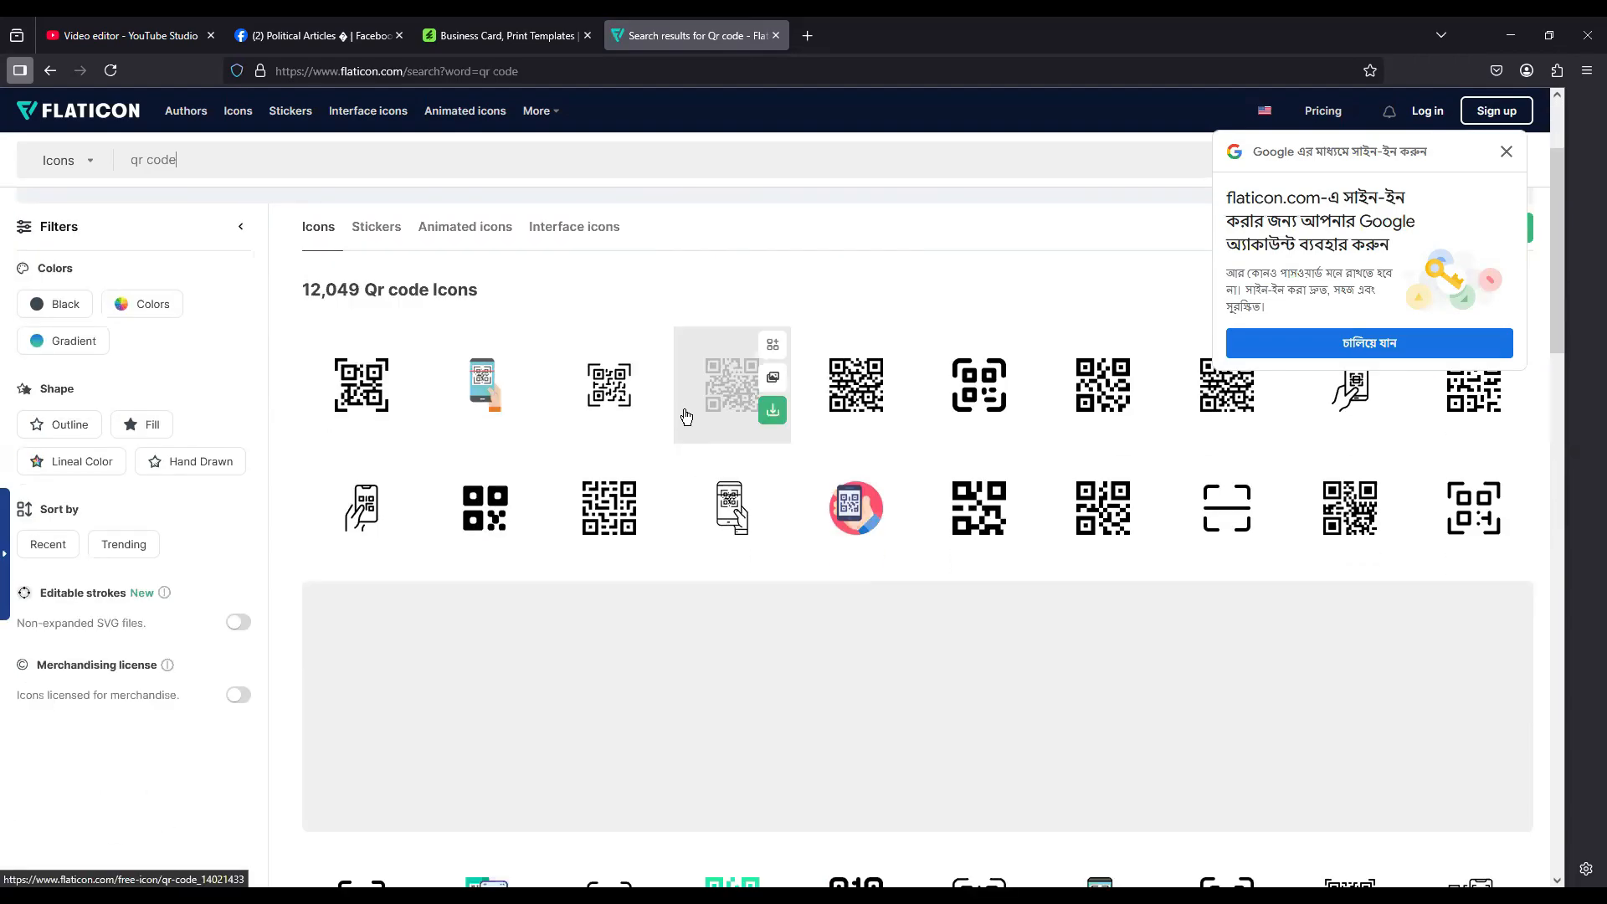
pyautogui.scroll(-2, 687, 416)
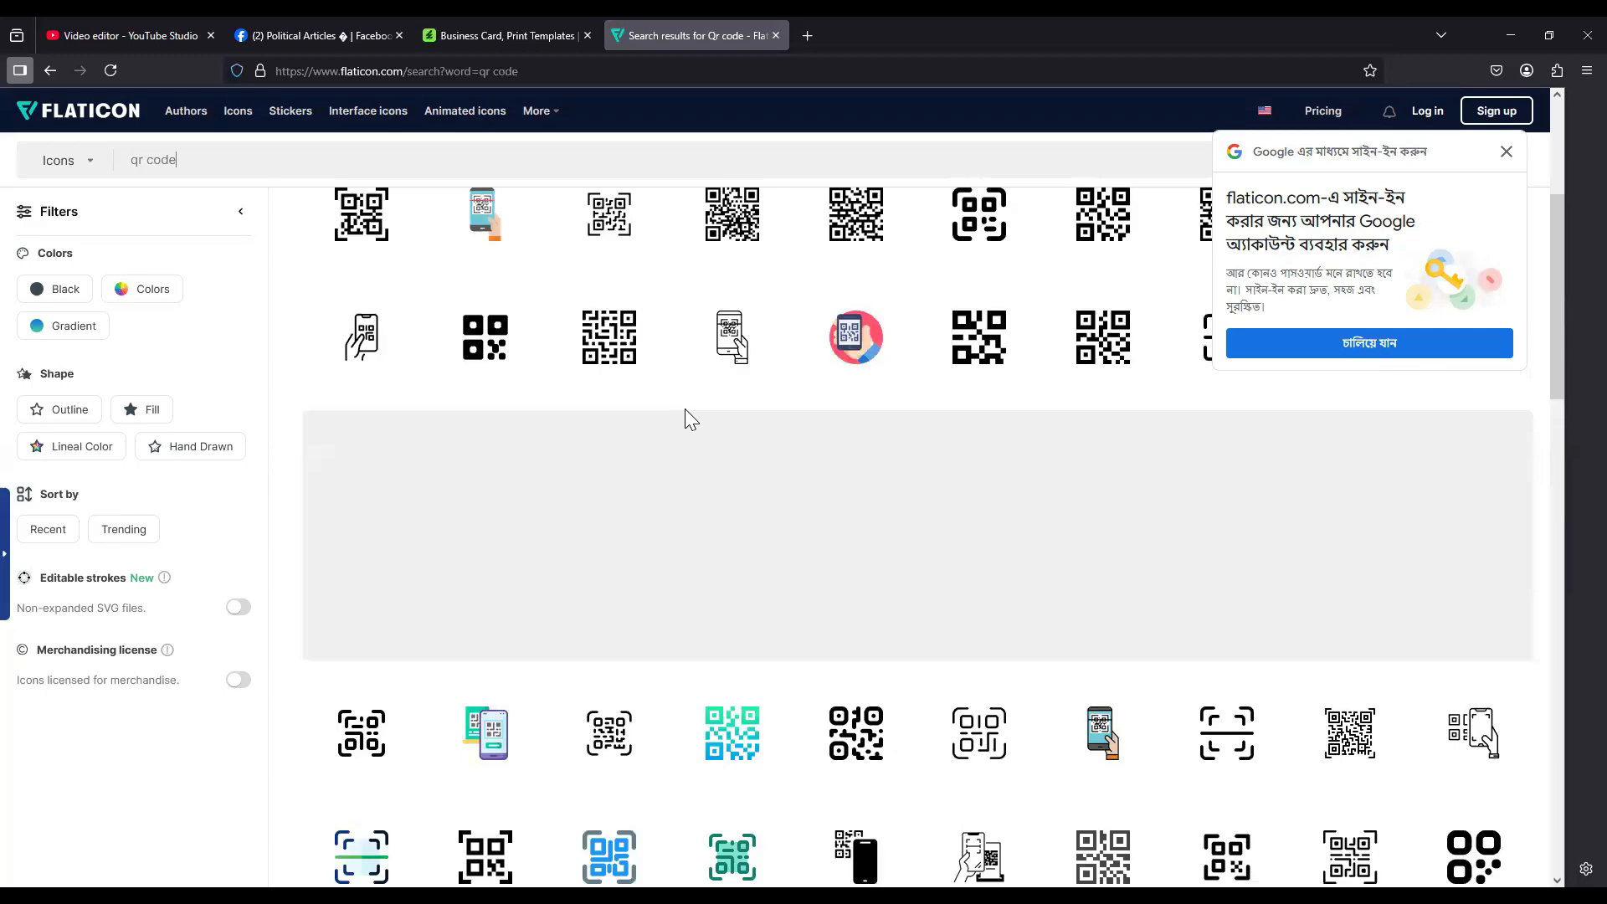
pyautogui.scroll(-4, 668, 422)
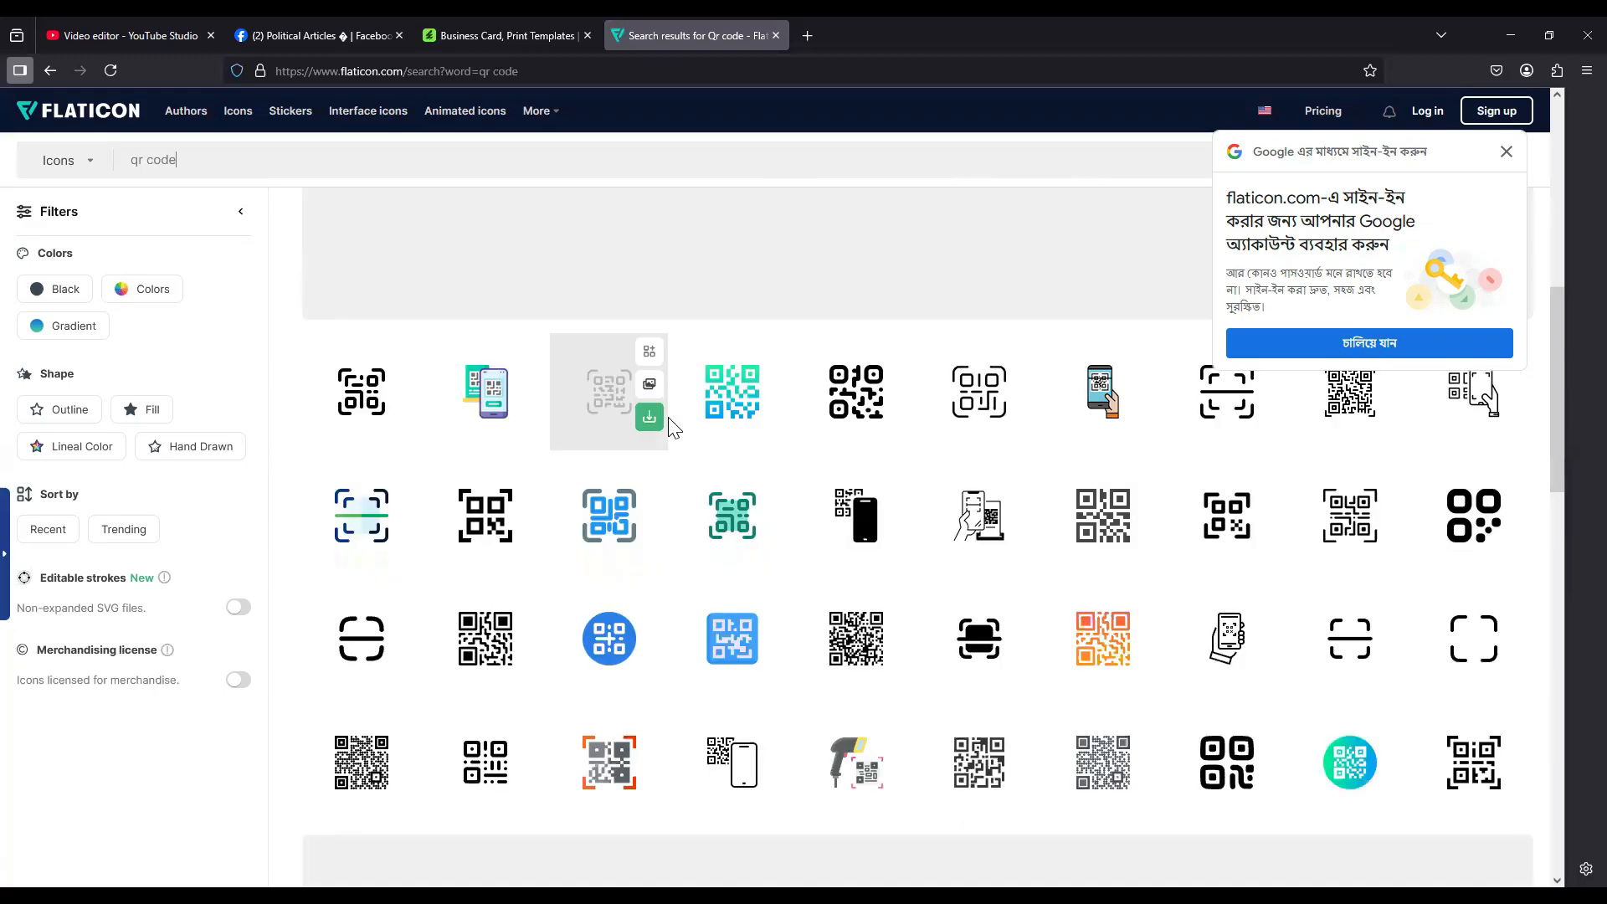
pyautogui.scroll(-4, 668, 421)
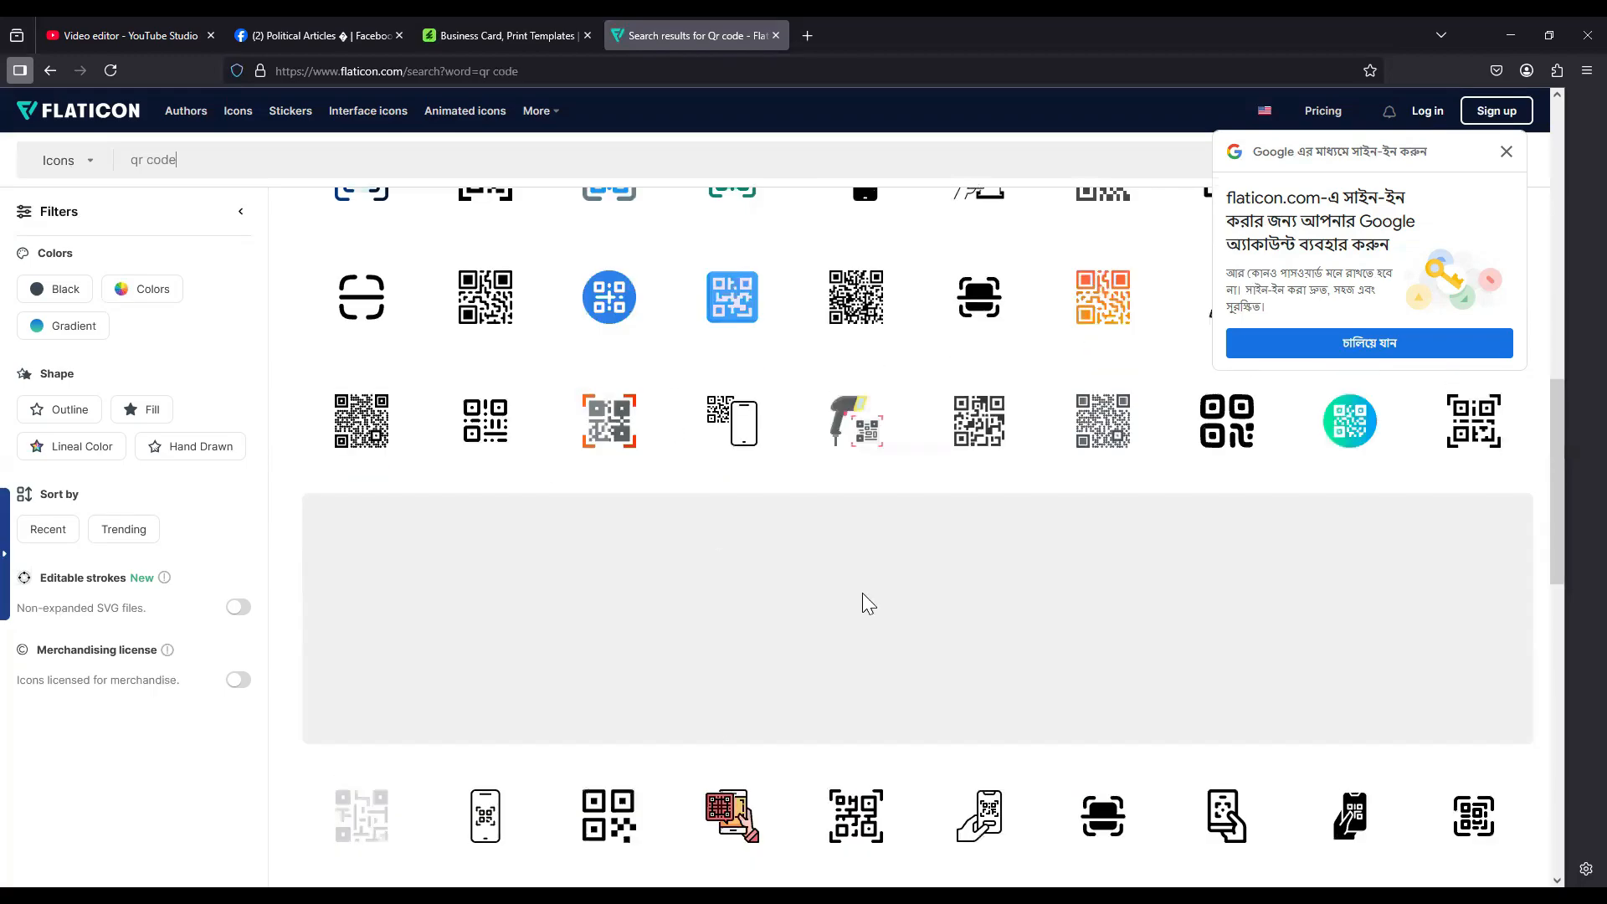
pyautogui.scroll(8, 862, 611)
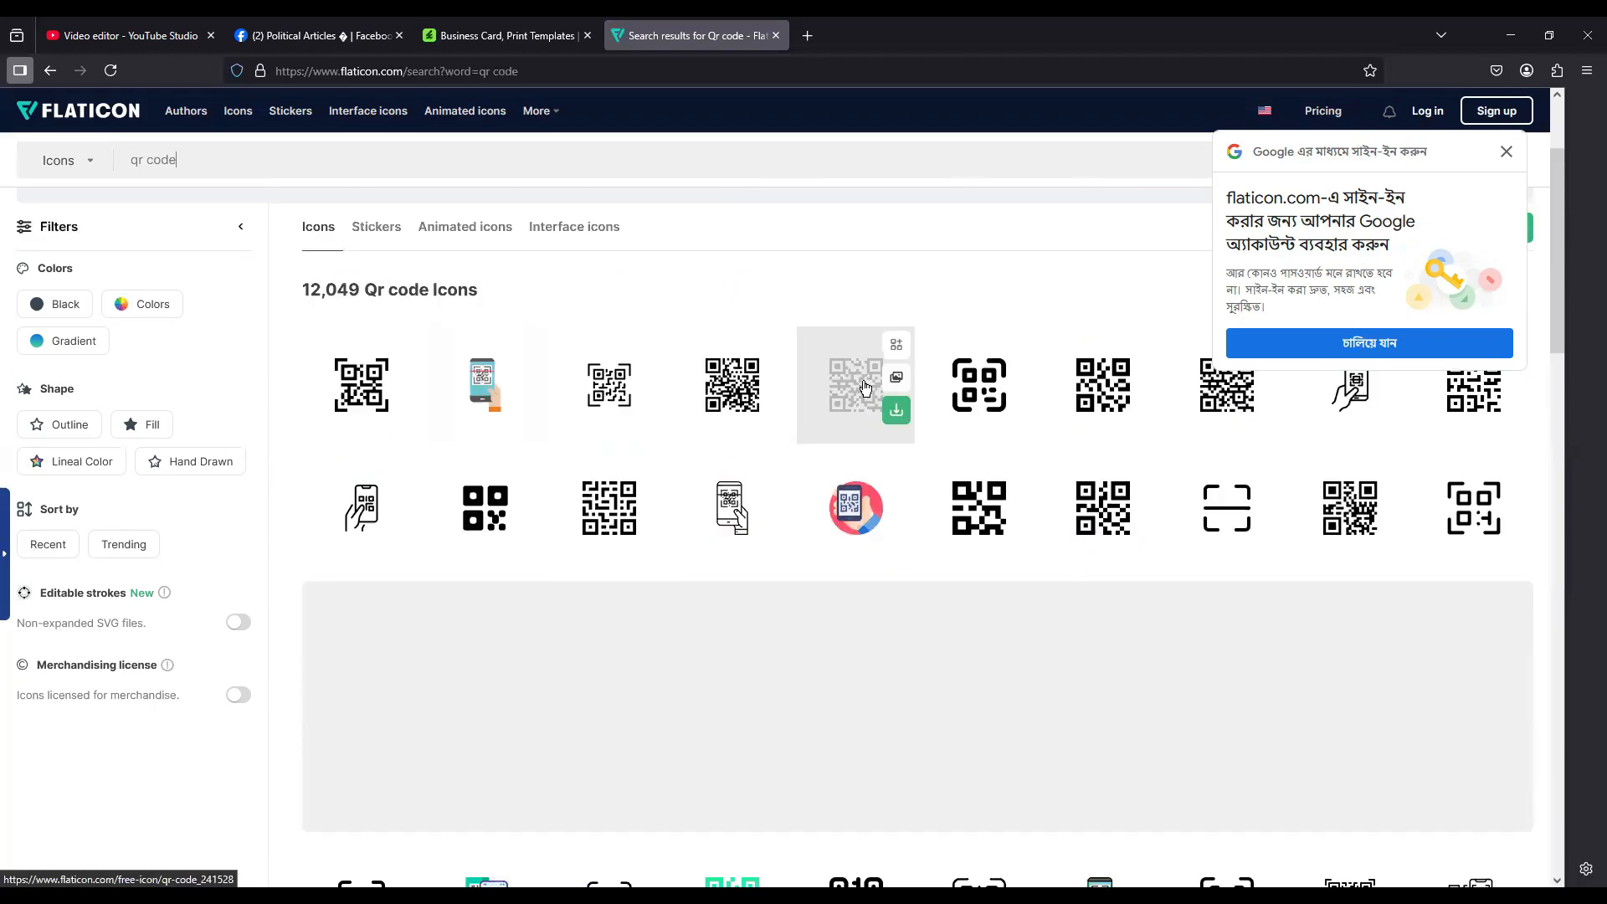
pyautogui.click(897, 412)
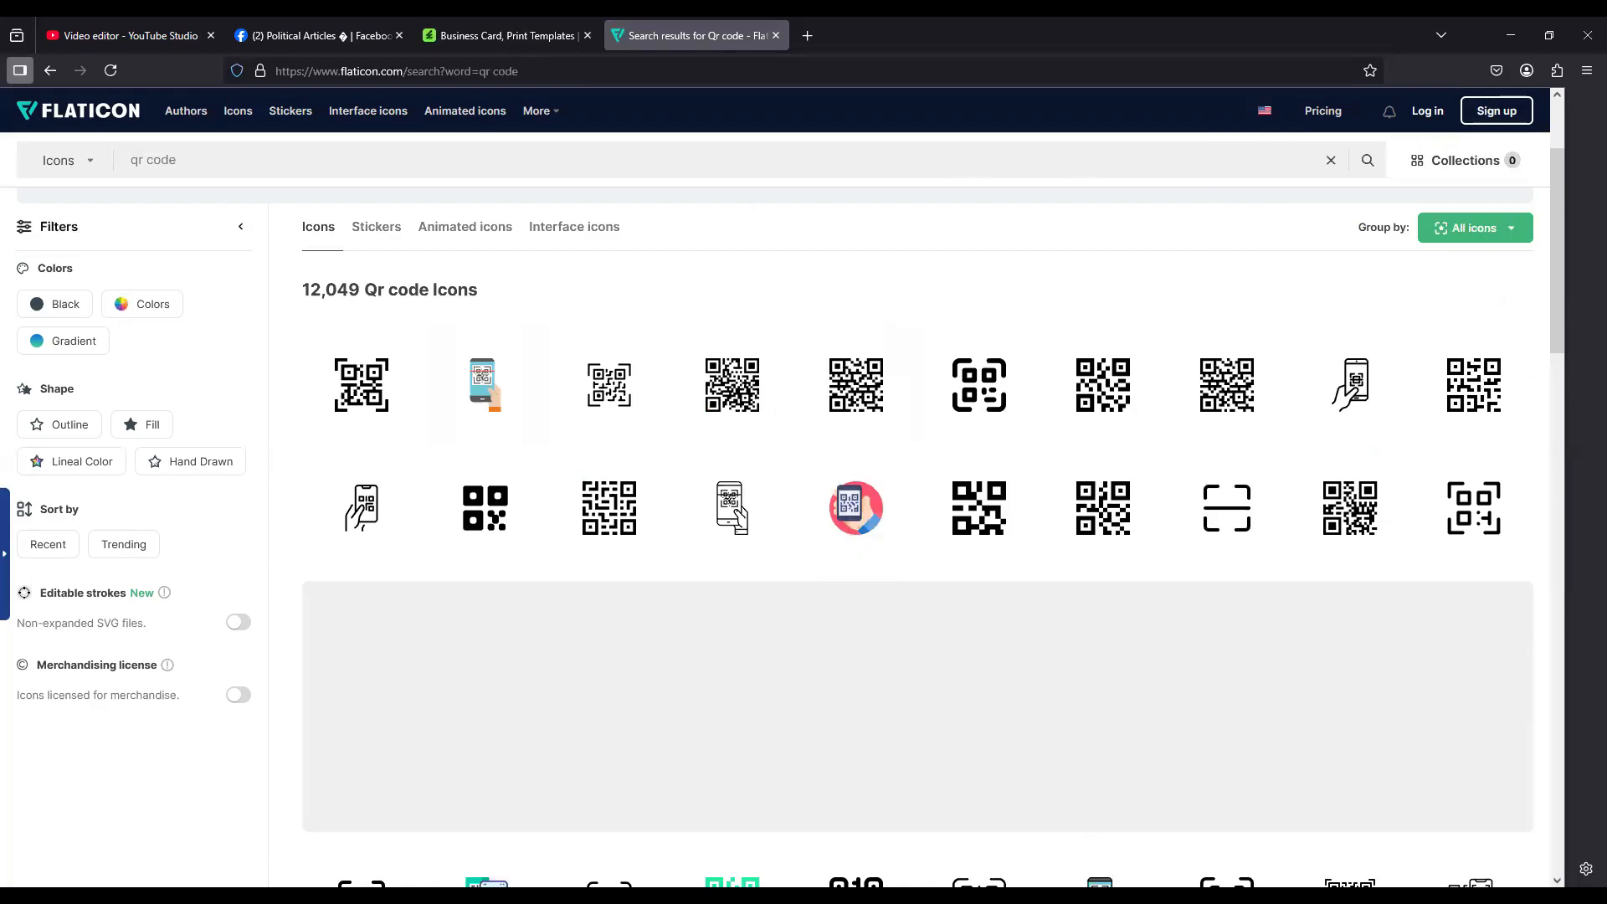
# Step: Switch back to Photoshop and place the qr-code(1) file from Downloads as an embedded object in the business card
pyautogui.hotkey('alt', 'Tab')
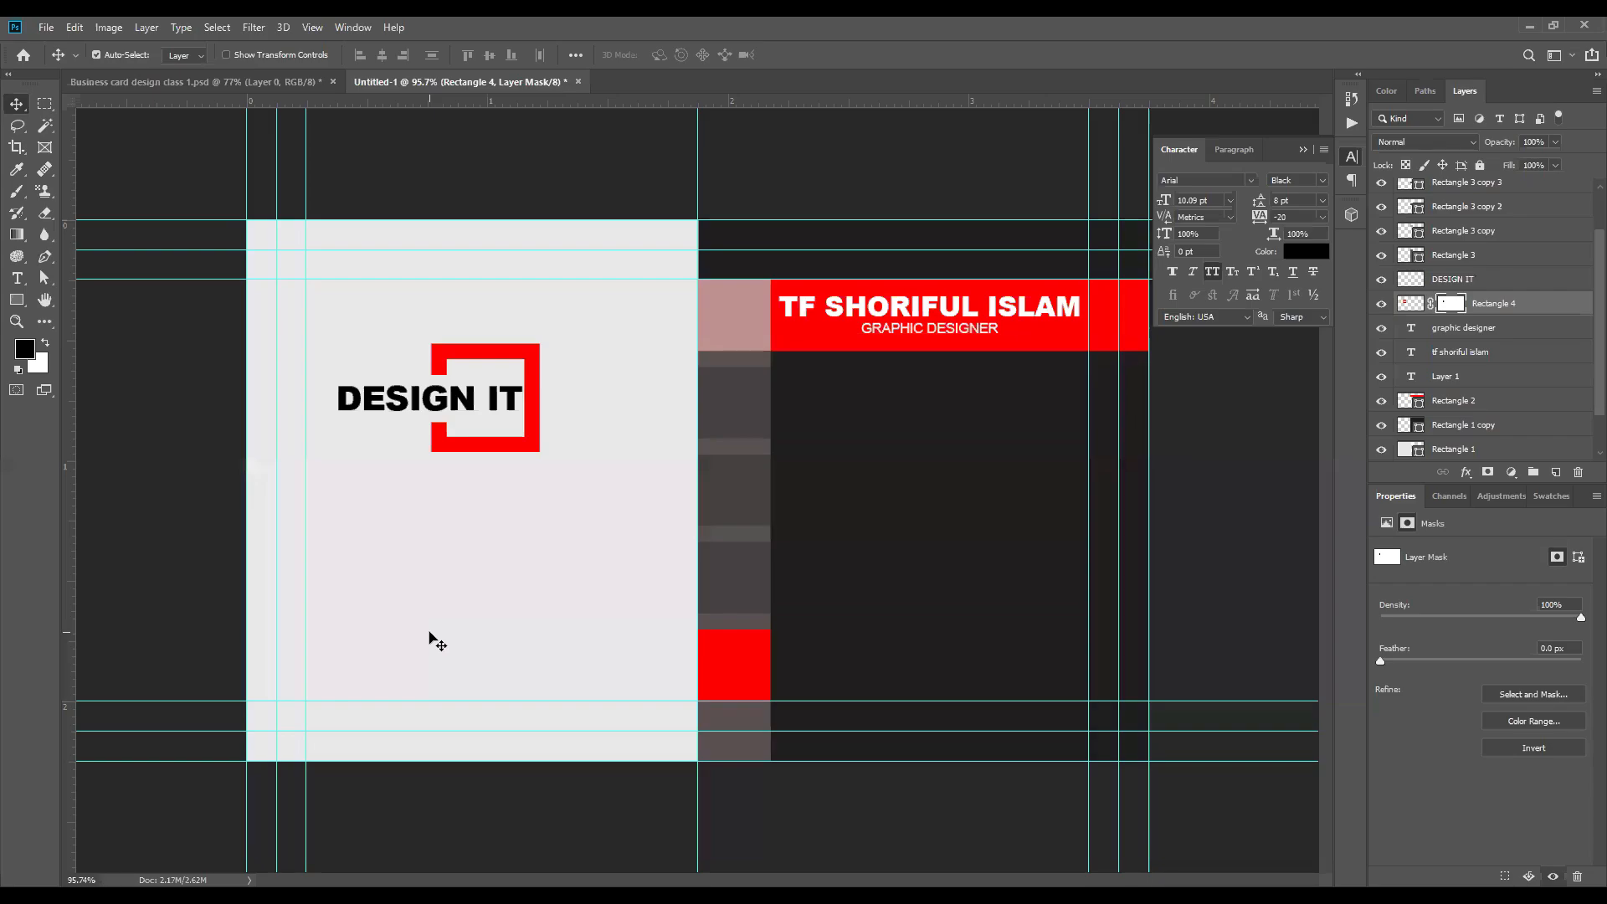
pyautogui.click(46, 27)
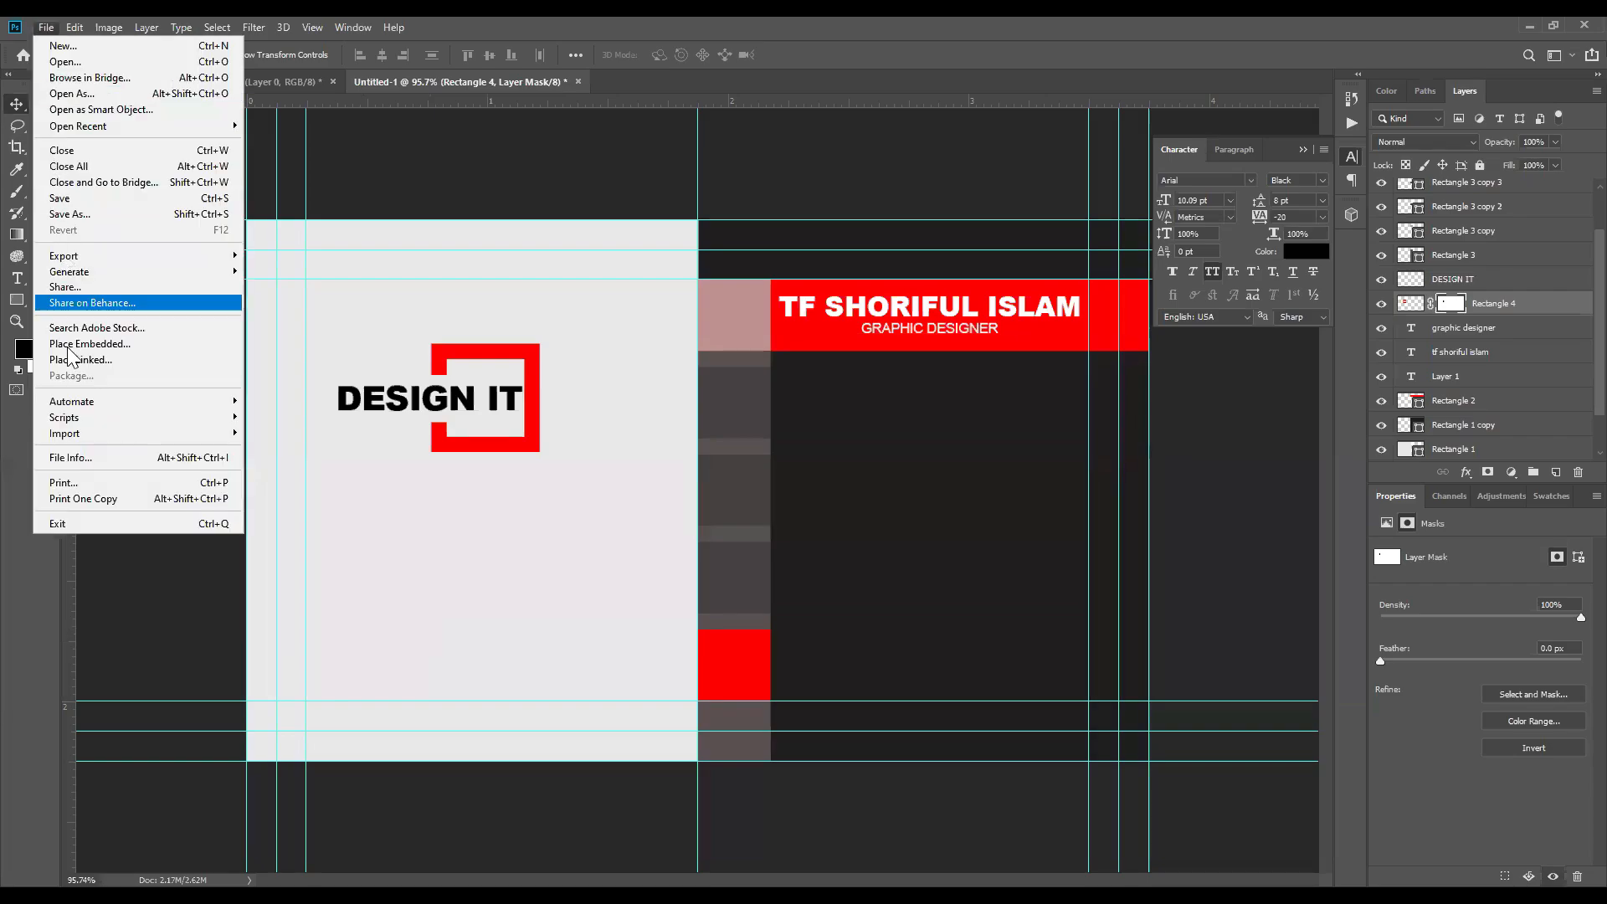
pyautogui.click(87, 343)
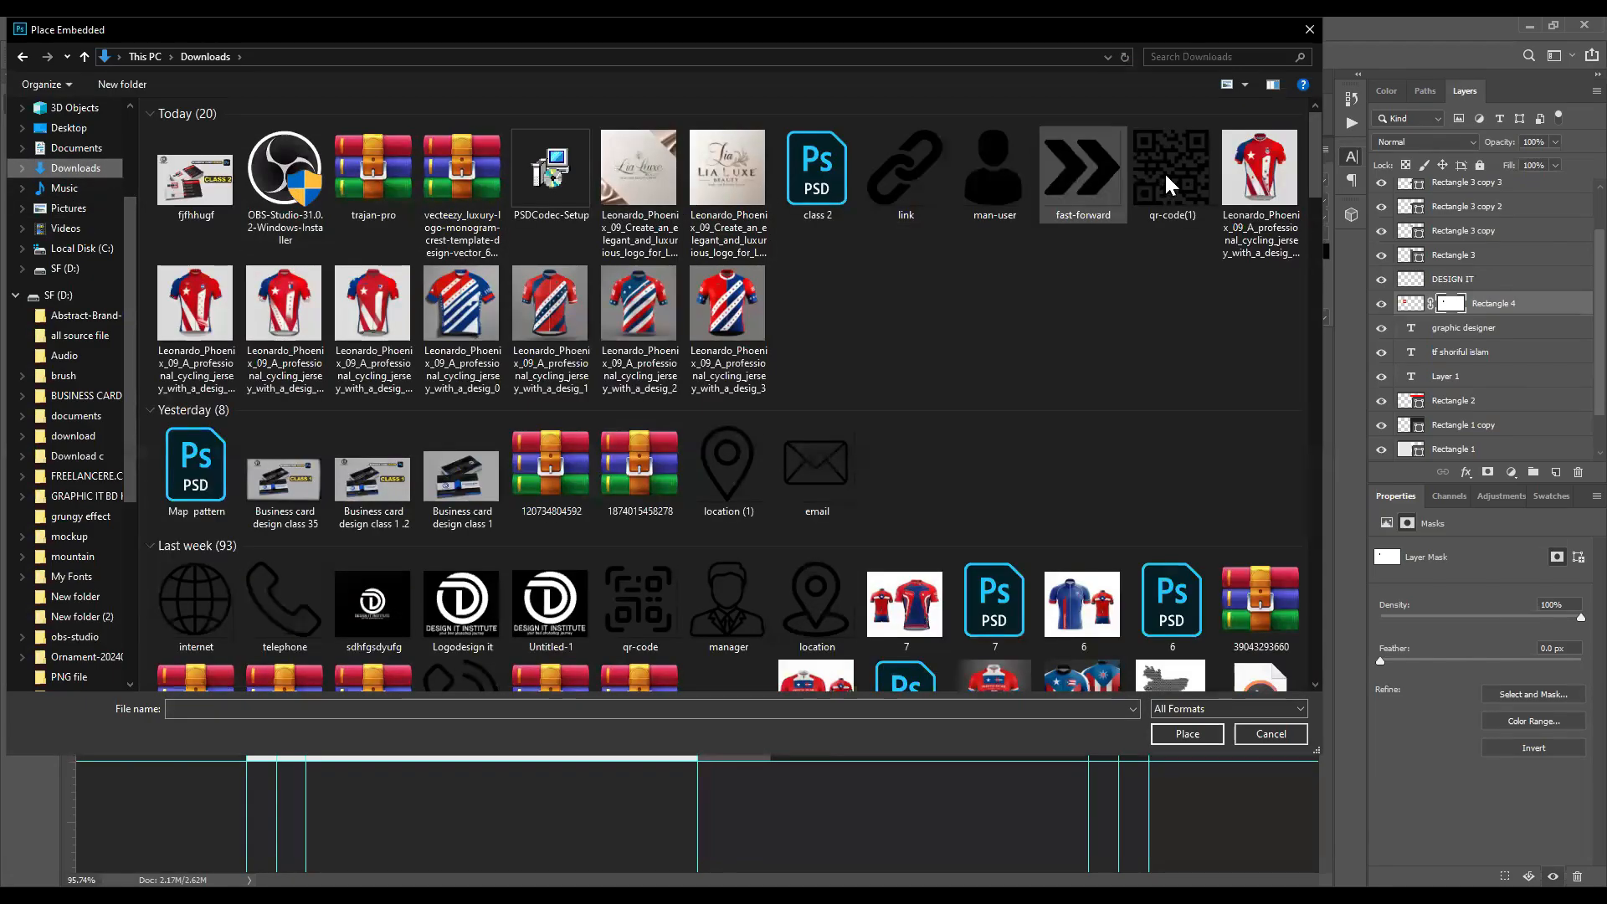
pyautogui.doubleClick(1169, 172)
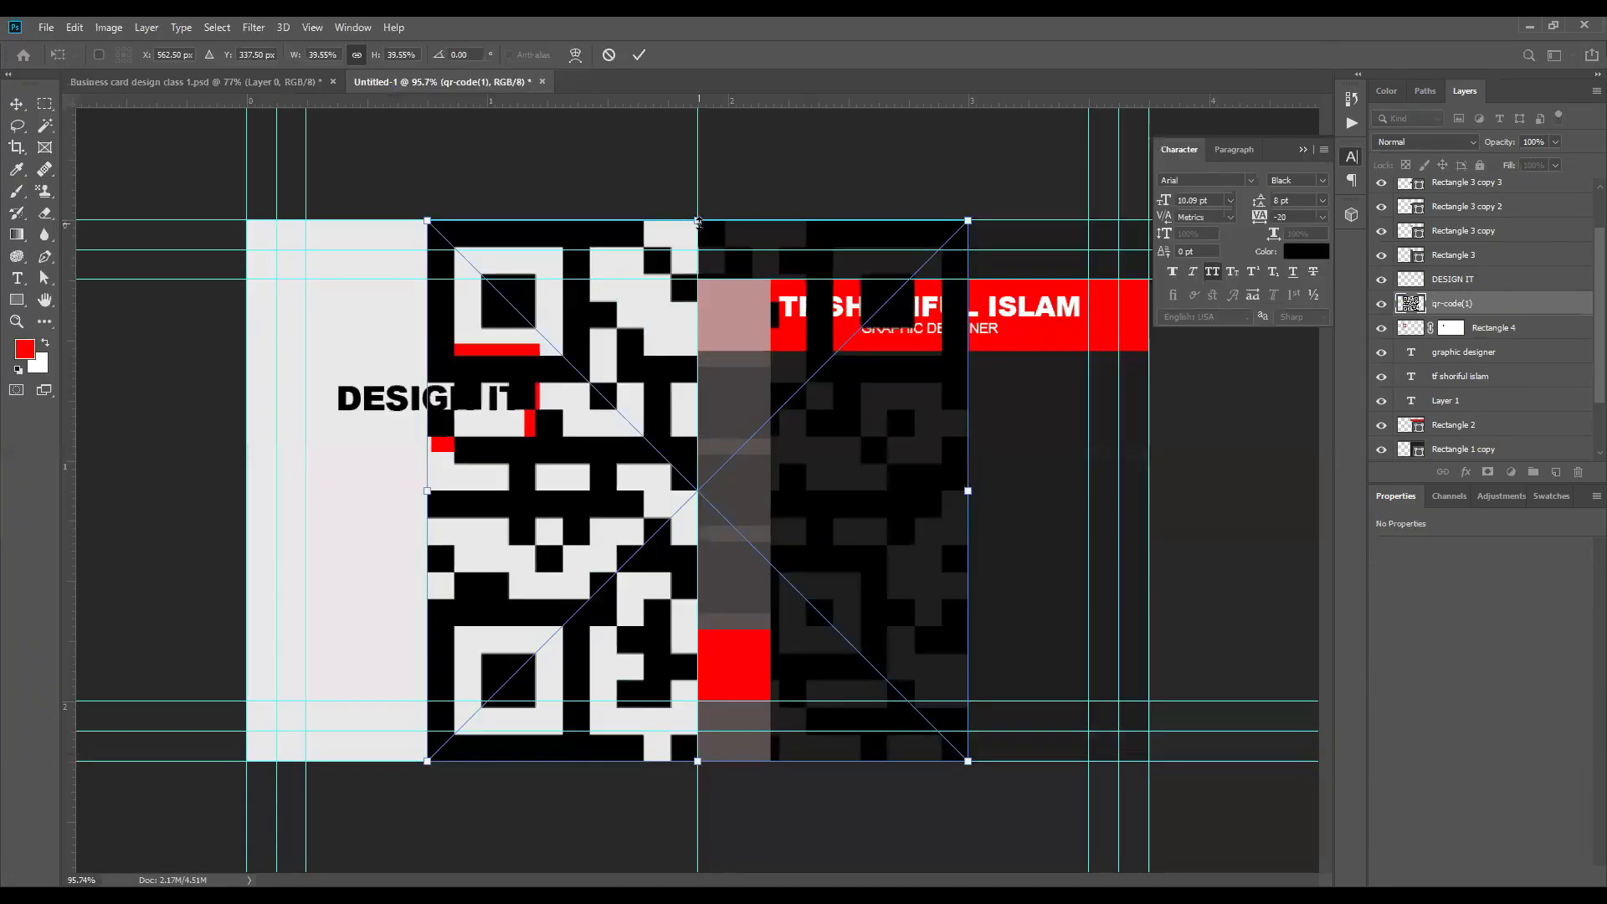
# Step: Scale the QR code to about 4.45% (0.253 in wide) and position it low on the card's light half
pyautogui.moveTo(679, 653); pyautogui.dragTo(585, 710)
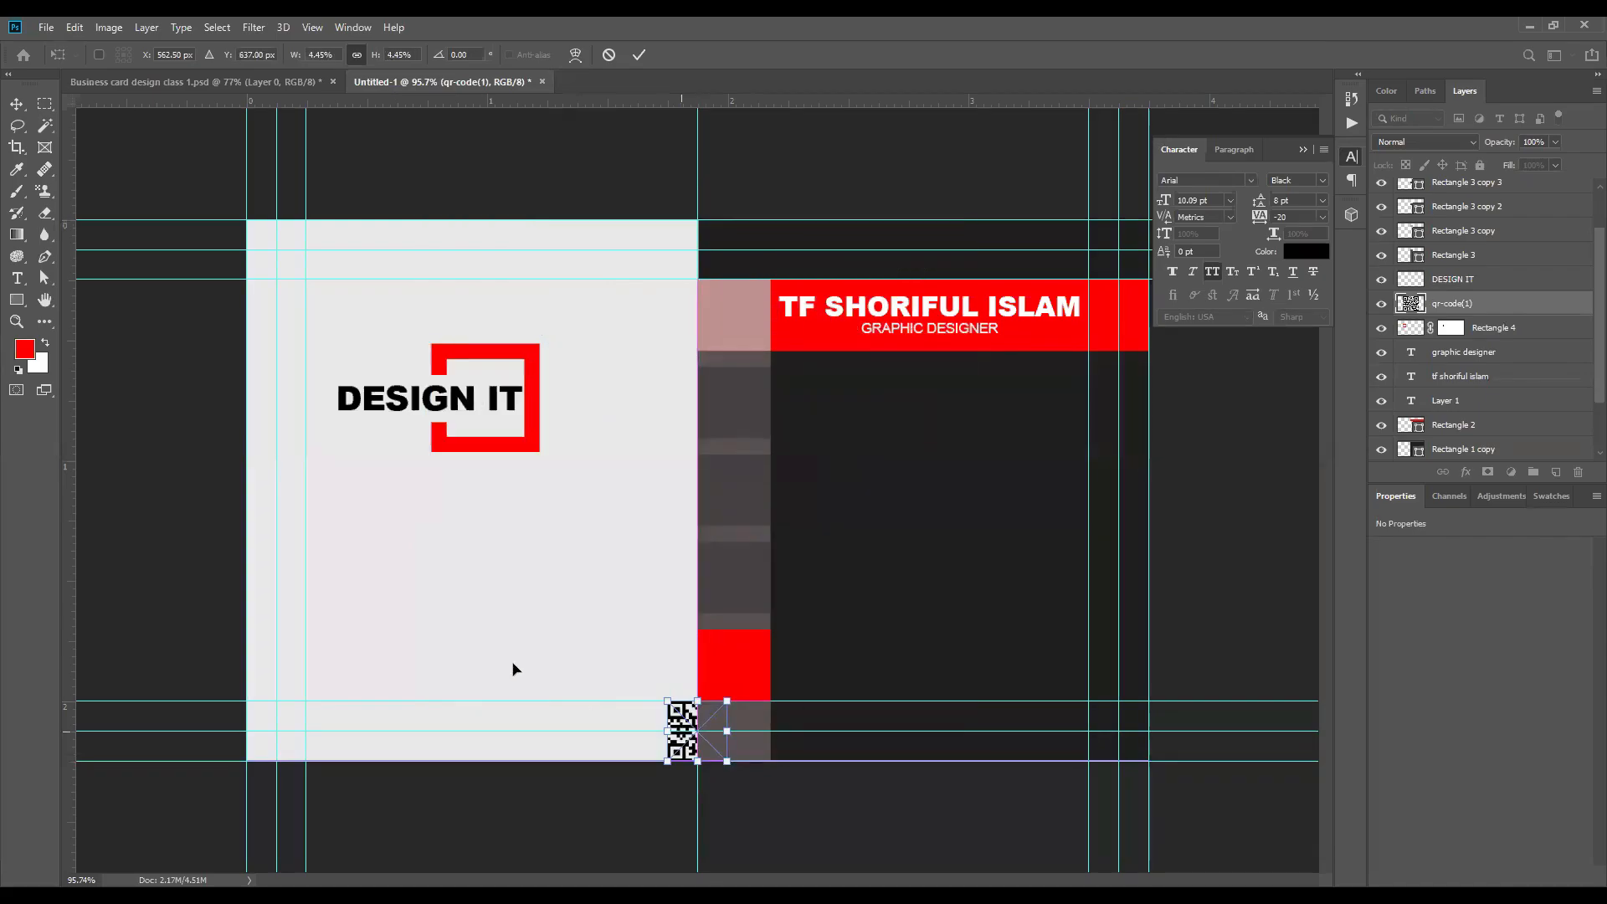
pyautogui.moveTo(682, 732); pyautogui.dragTo(506, 653)
pyautogui.click(639, 55)
pyautogui.scroll(4, 569, 728)
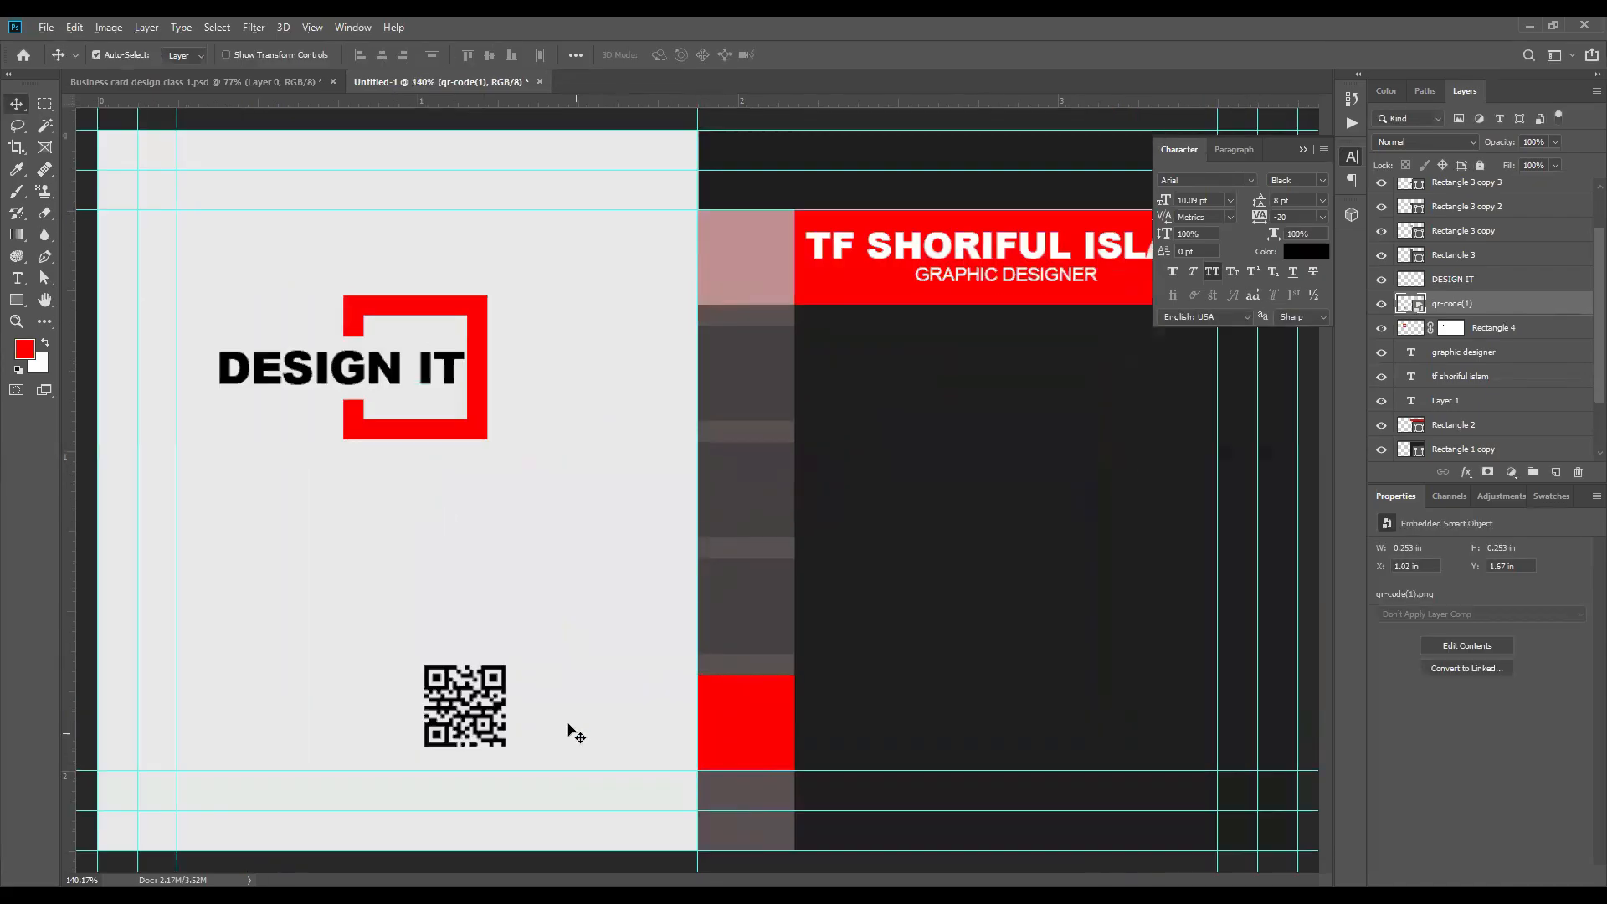
pyautogui.scroll(2, 568, 726)
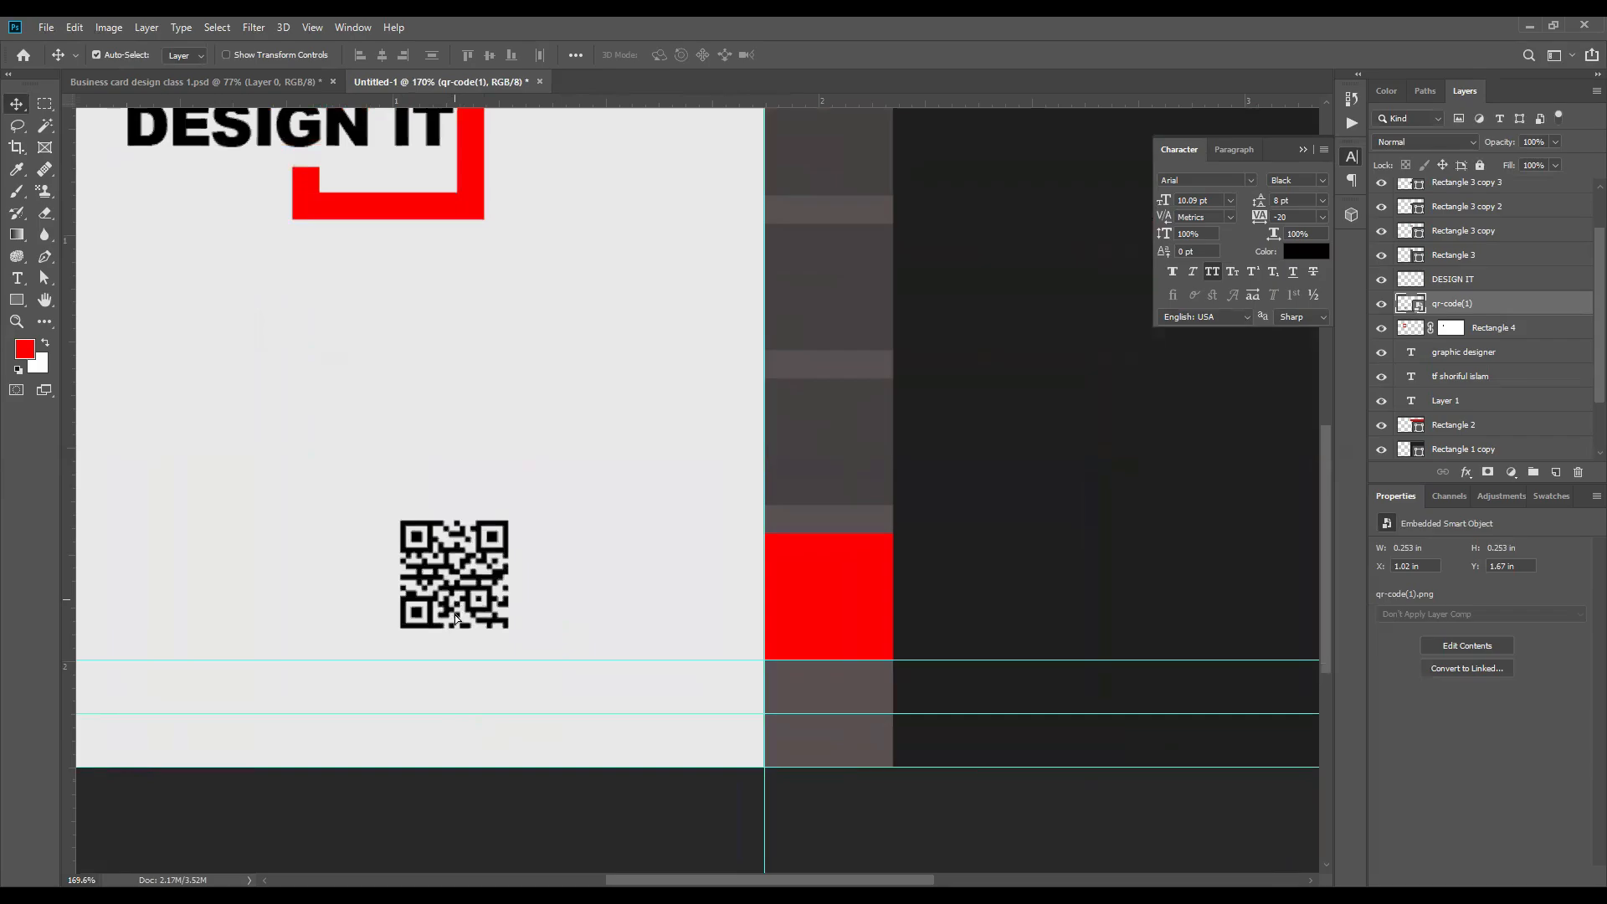
pyautogui.moveTo(454, 593); pyautogui.dragTo(455, 616)
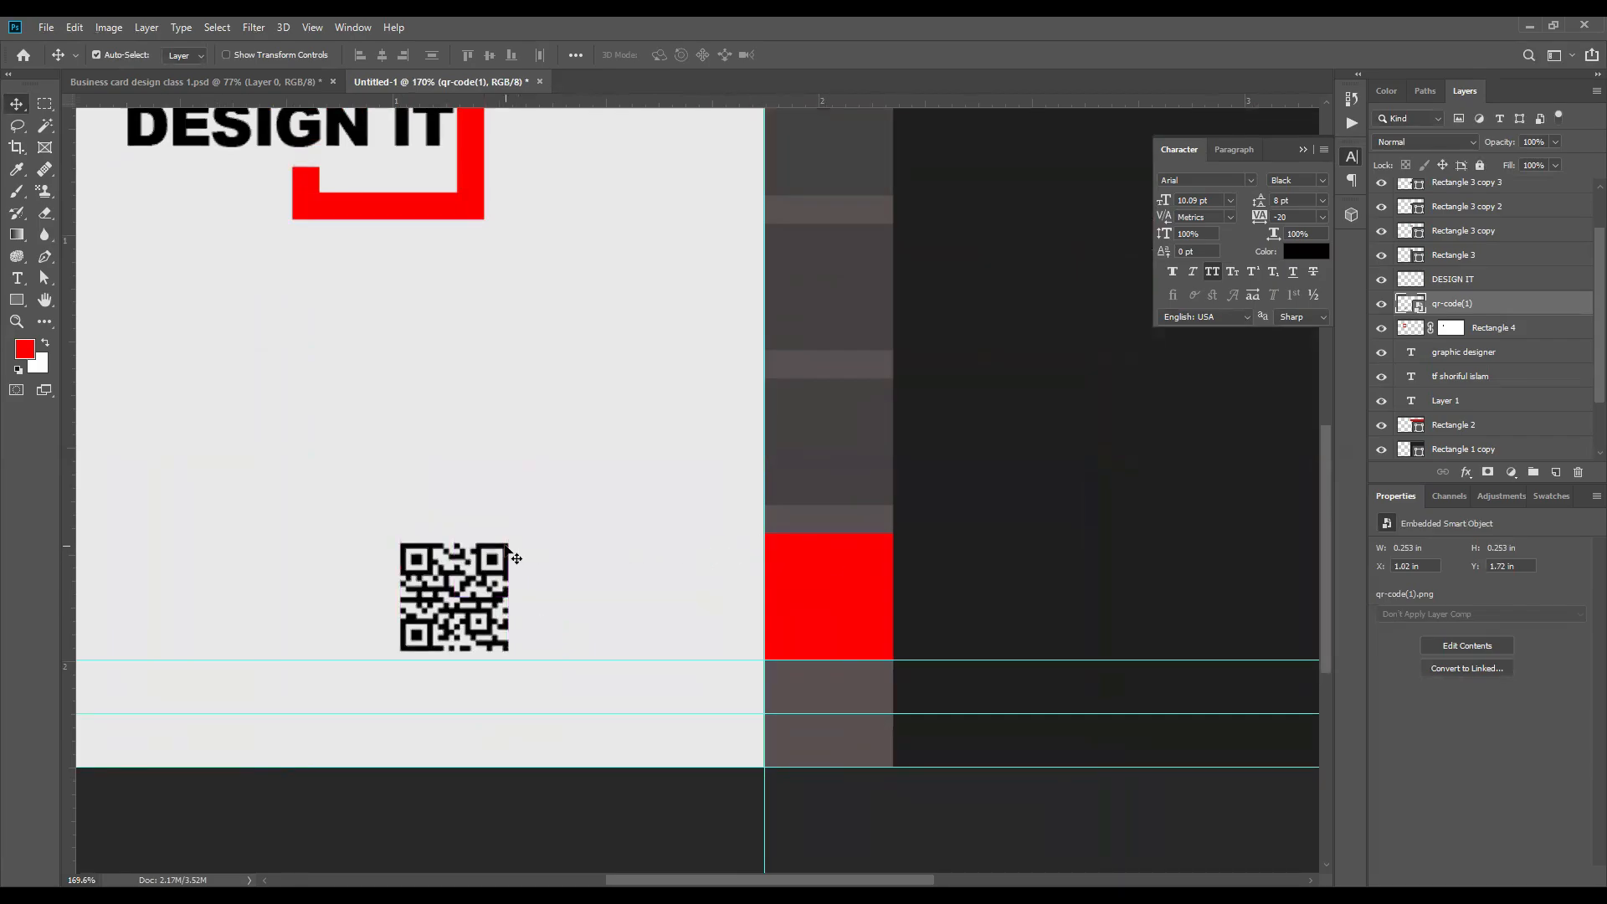
# Step: Duplicate the red square in the strip and stretch the copy leftward over the light half to about 288 px wide
pyautogui.click(811, 577)
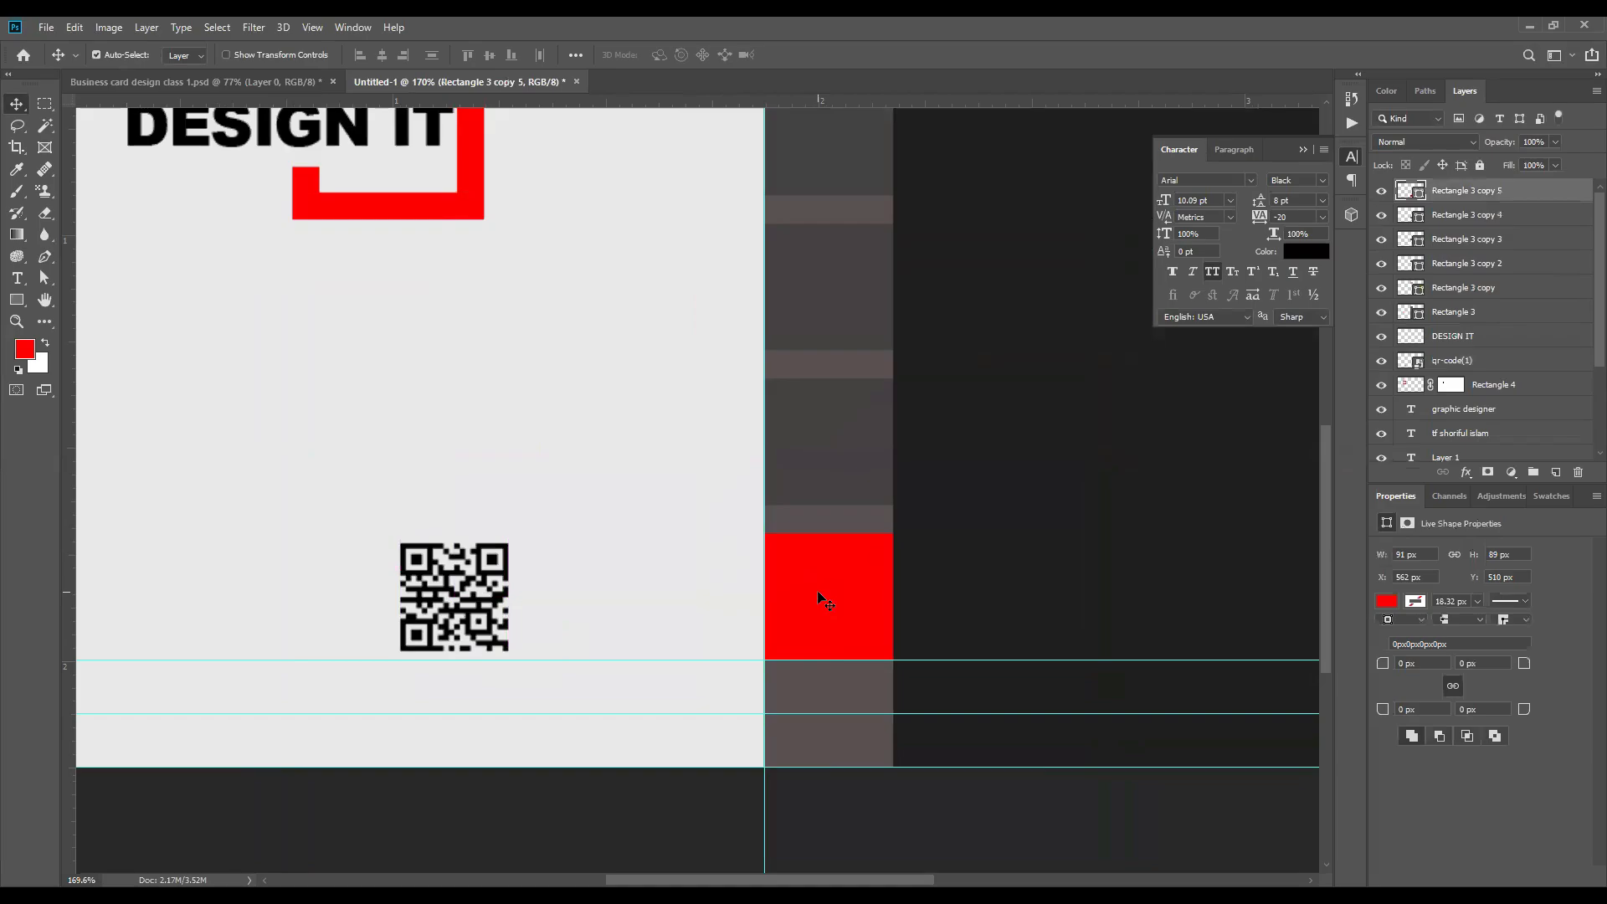
pyautogui.hotkey('ctrl', 'j')
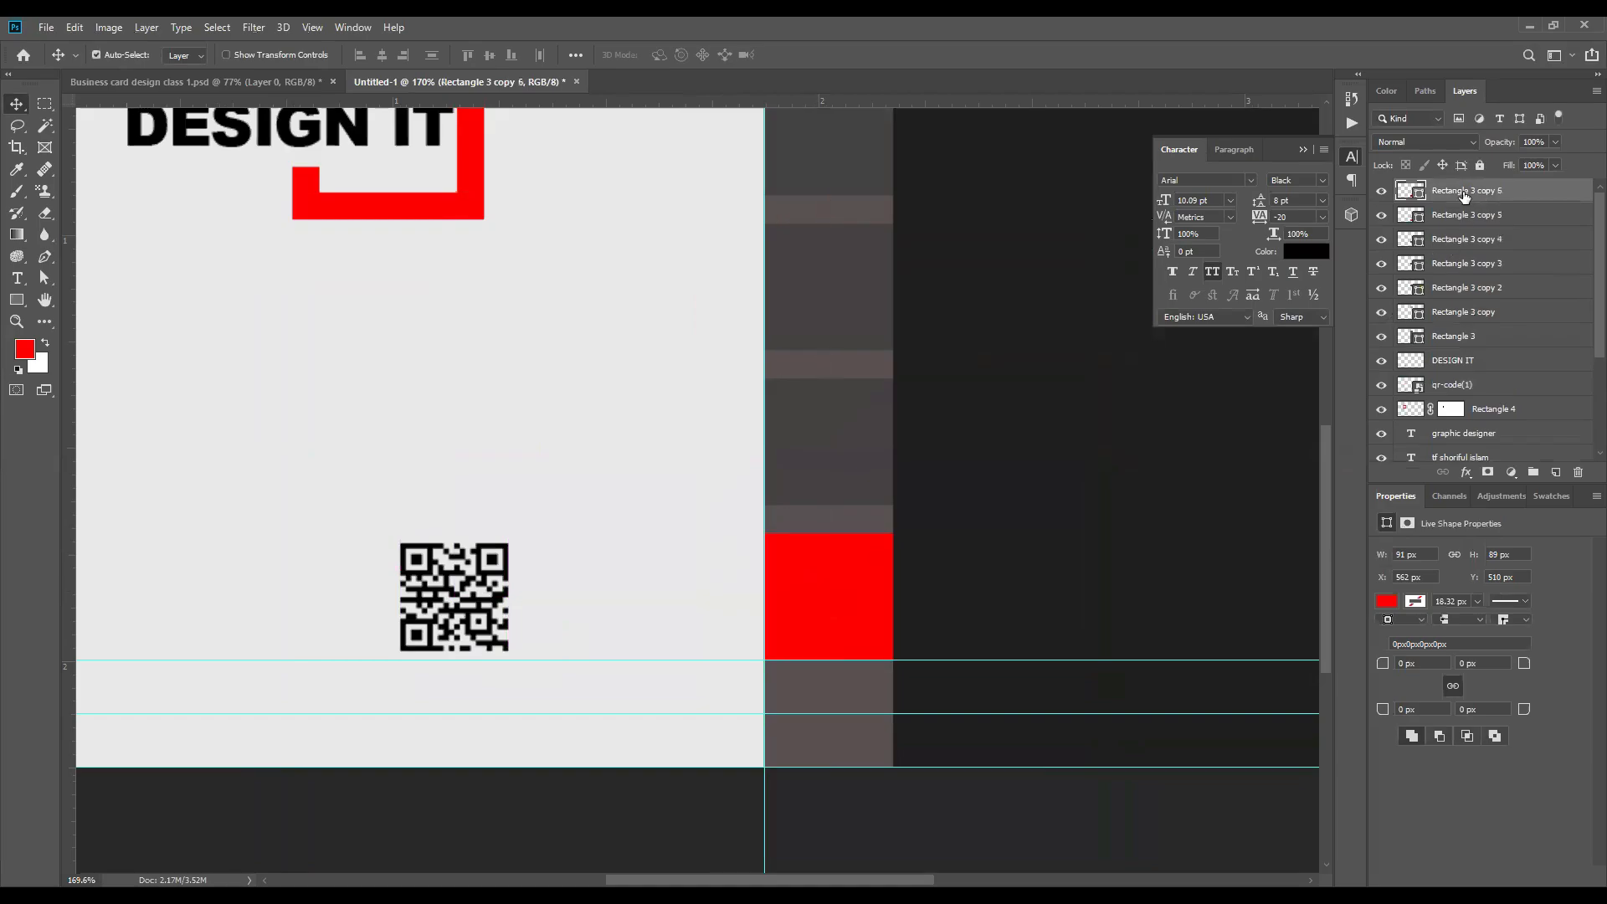
pyautogui.moveTo(861, 578); pyautogui.dragTo(1022, 569)
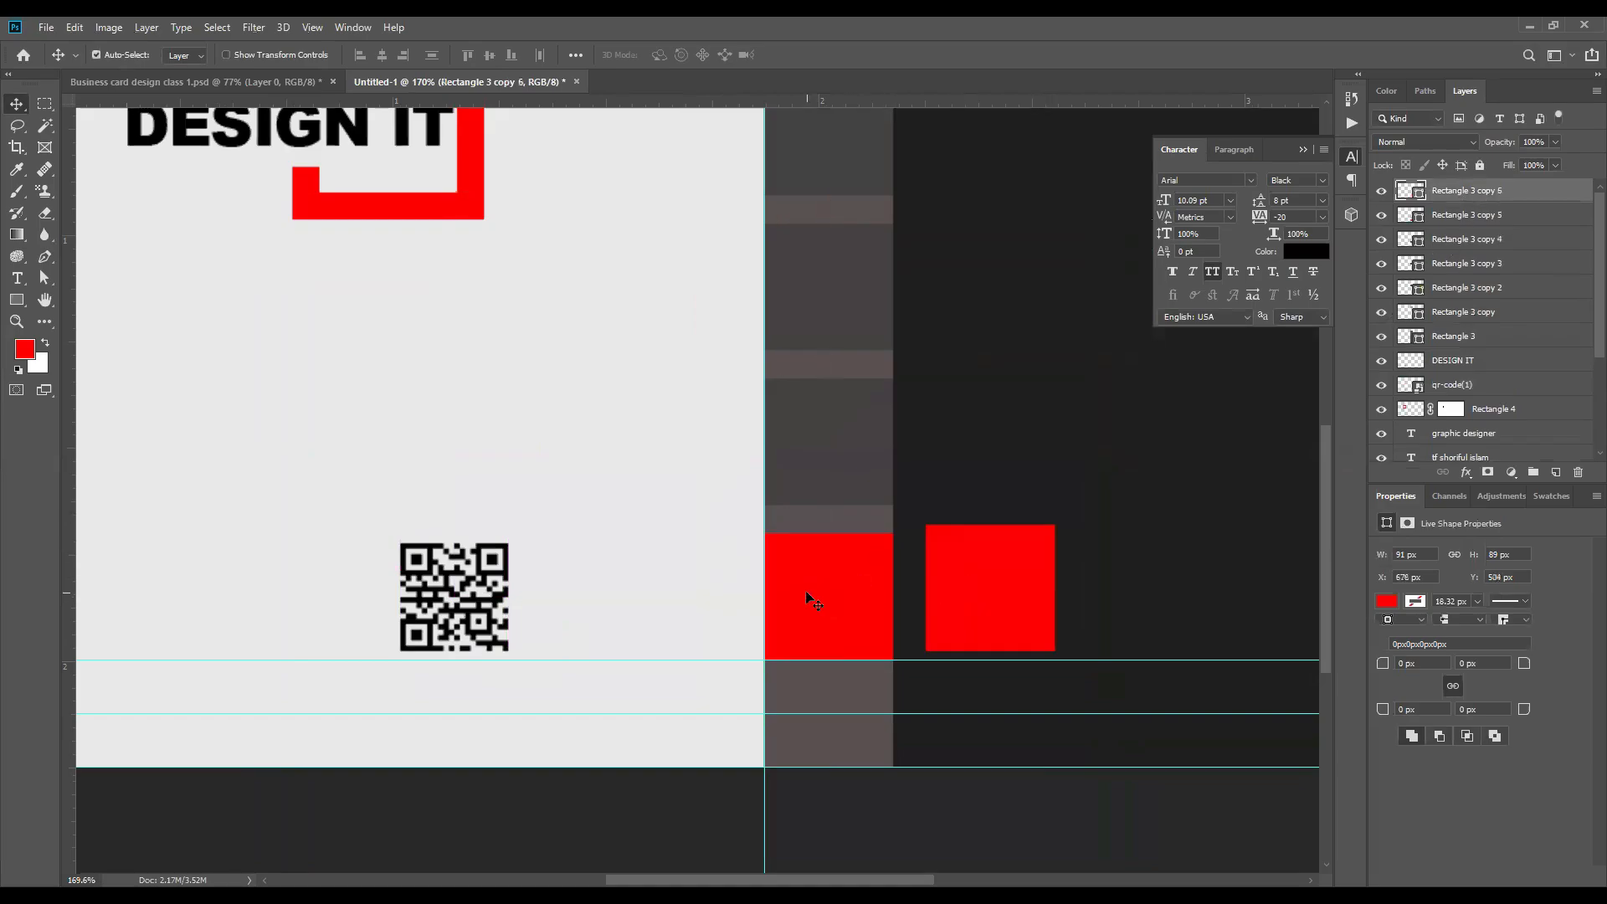
pyautogui.hotkey('ctrl', 'z')
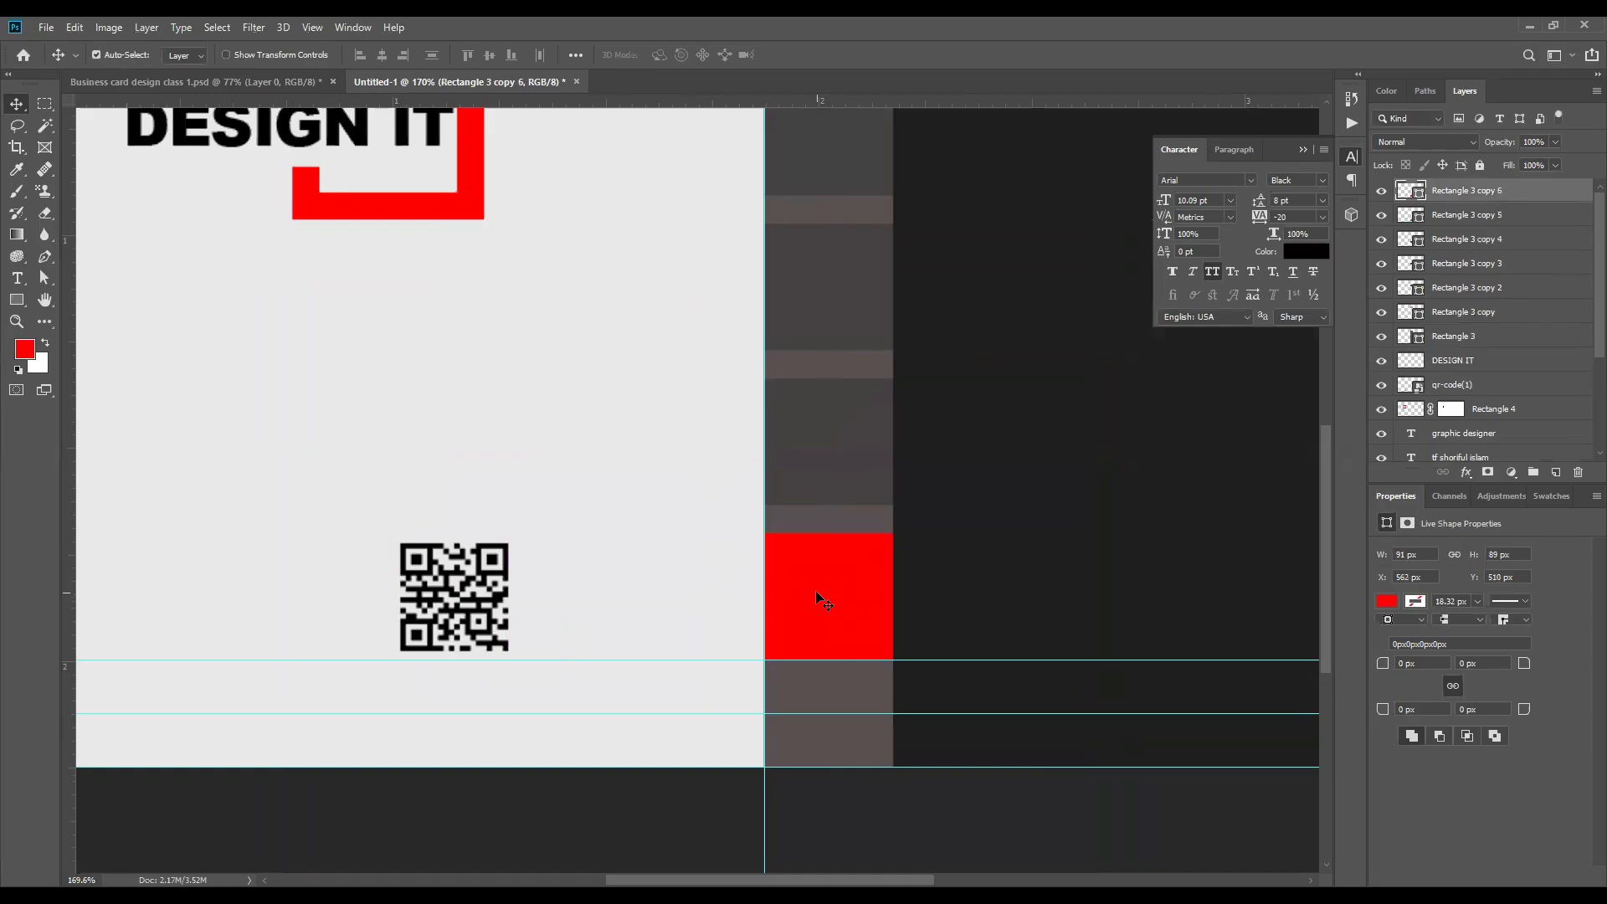
pyautogui.hotkey('ctrl', 't')
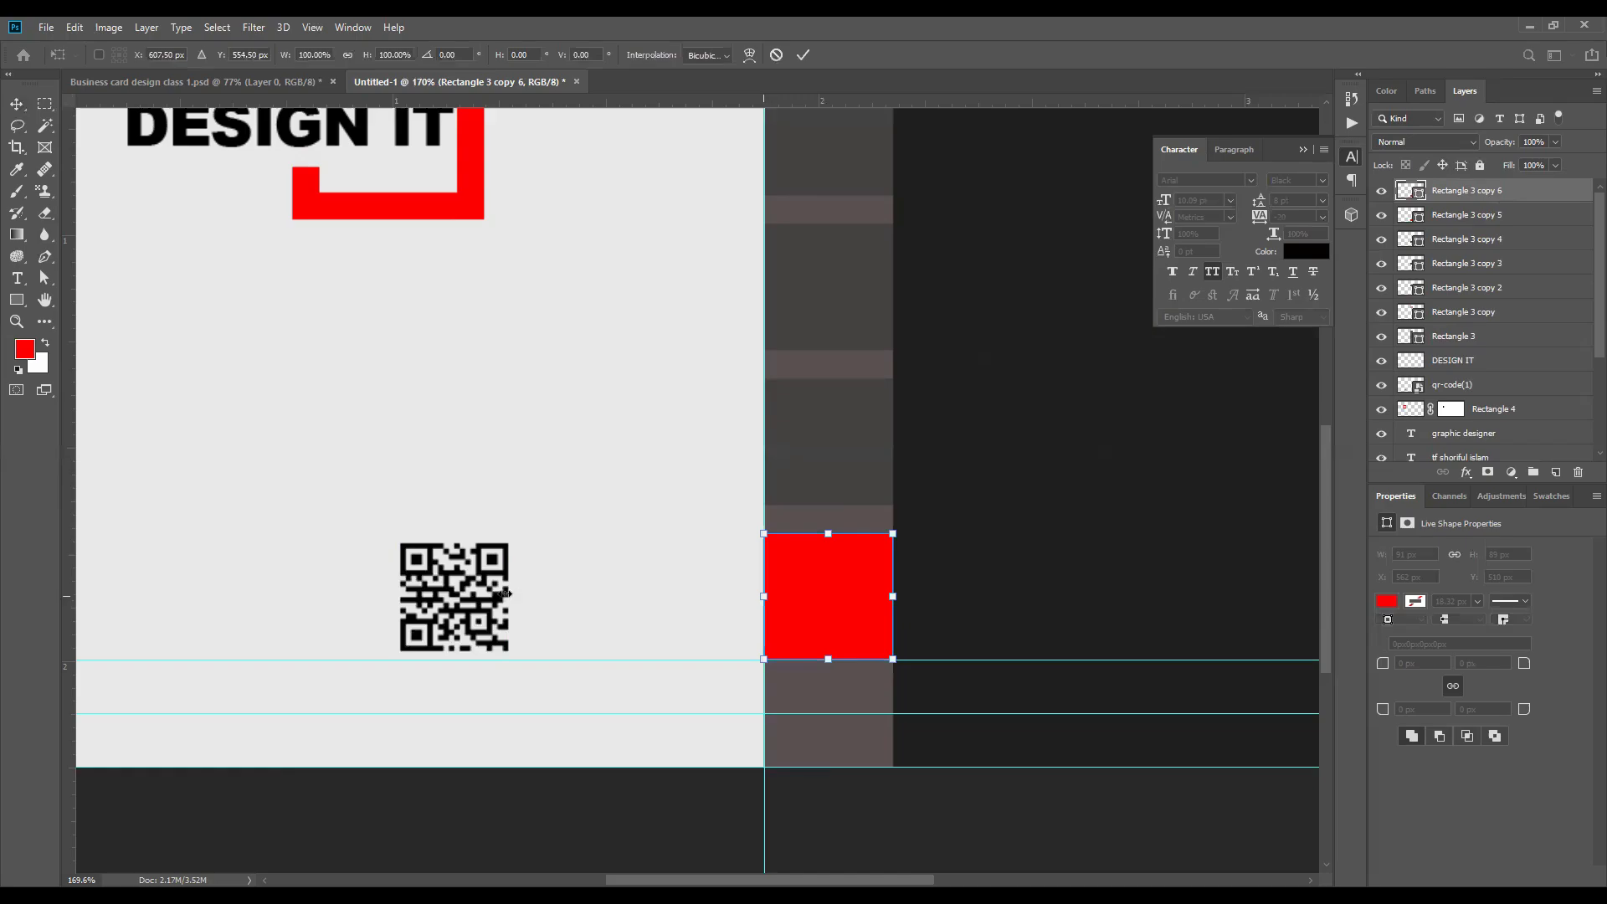
pyautogui.moveTo(763, 596); pyautogui.dragTo(484, 596)
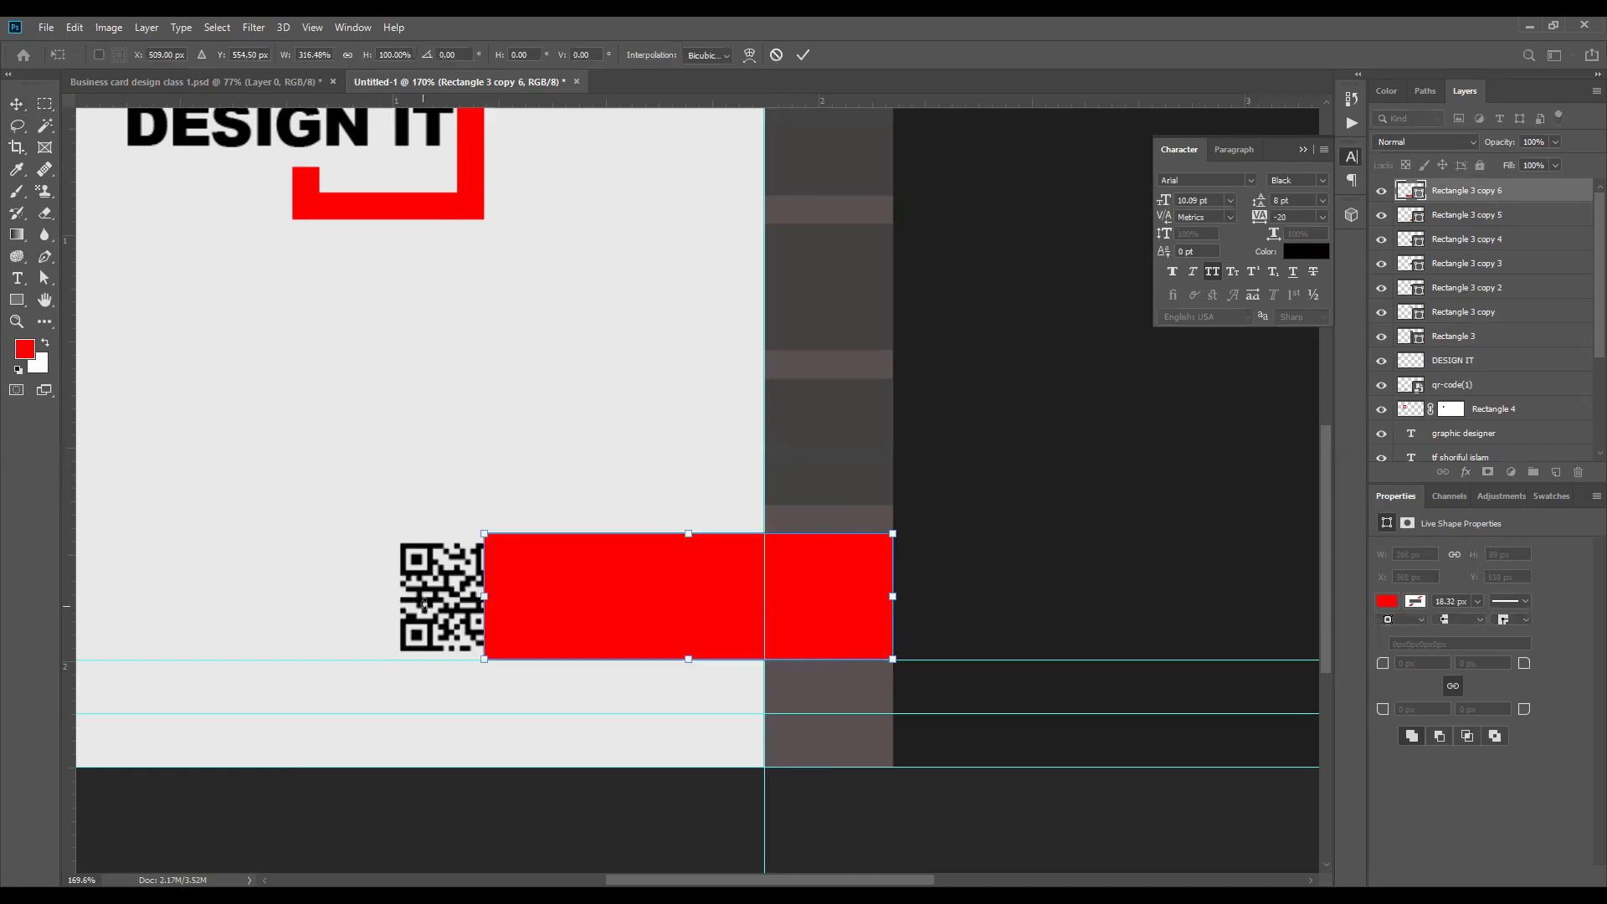
pyautogui.click(803, 55)
# Step: Move the QR code up into the empty light area between the logo and the wide red rectangle
pyautogui.click(485, 543)
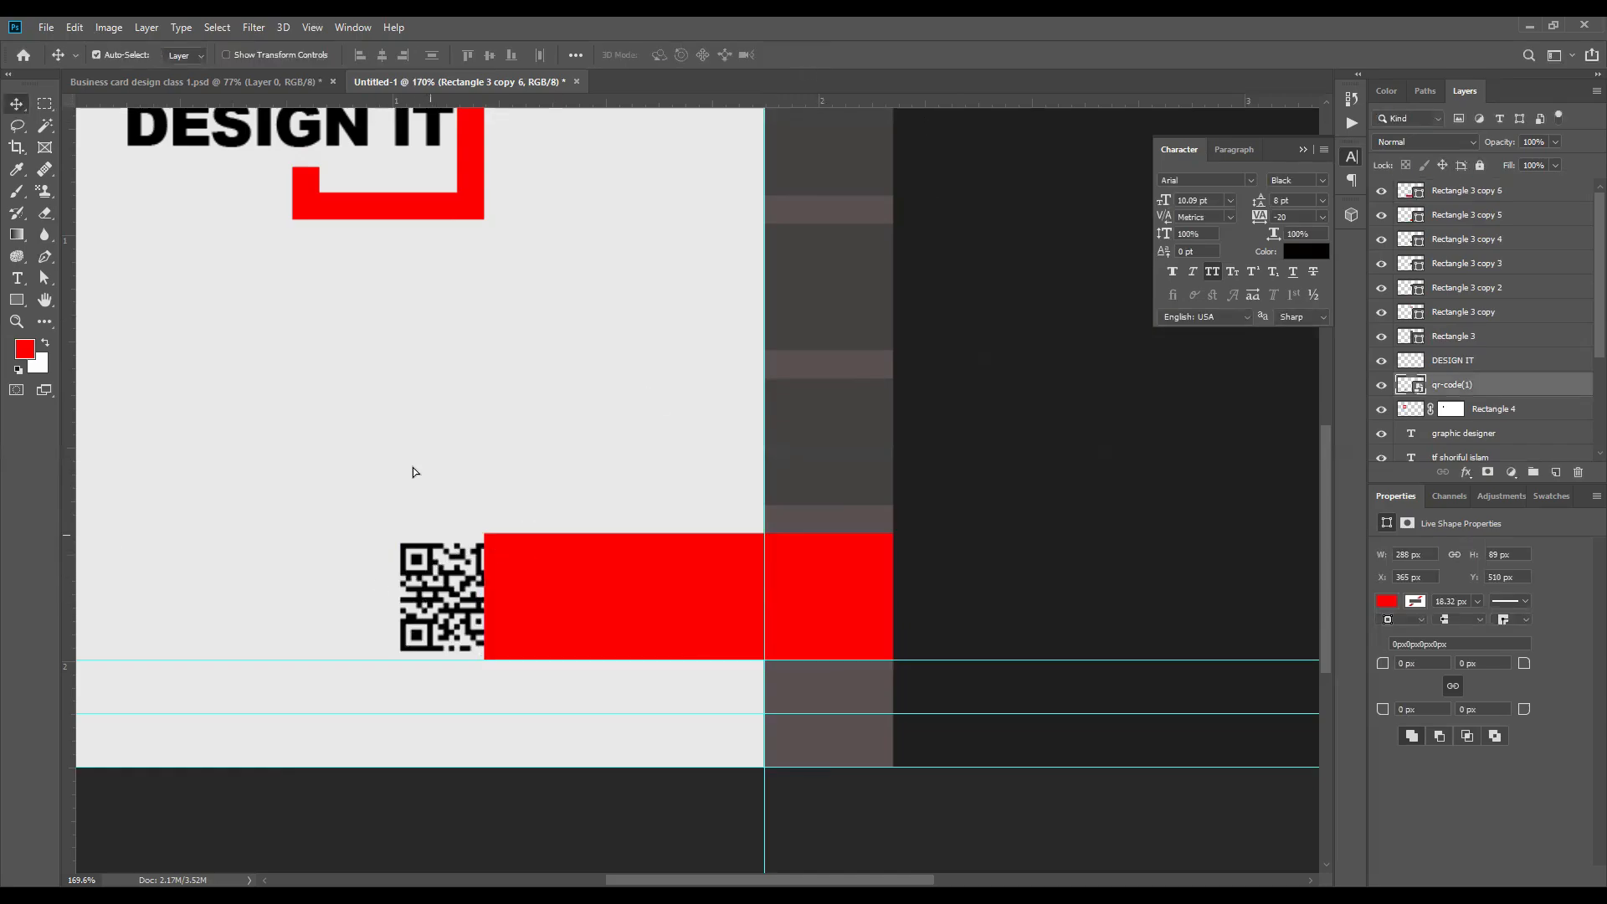
pyautogui.moveTo(439, 590); pyautogui.dragTo(559, 301)
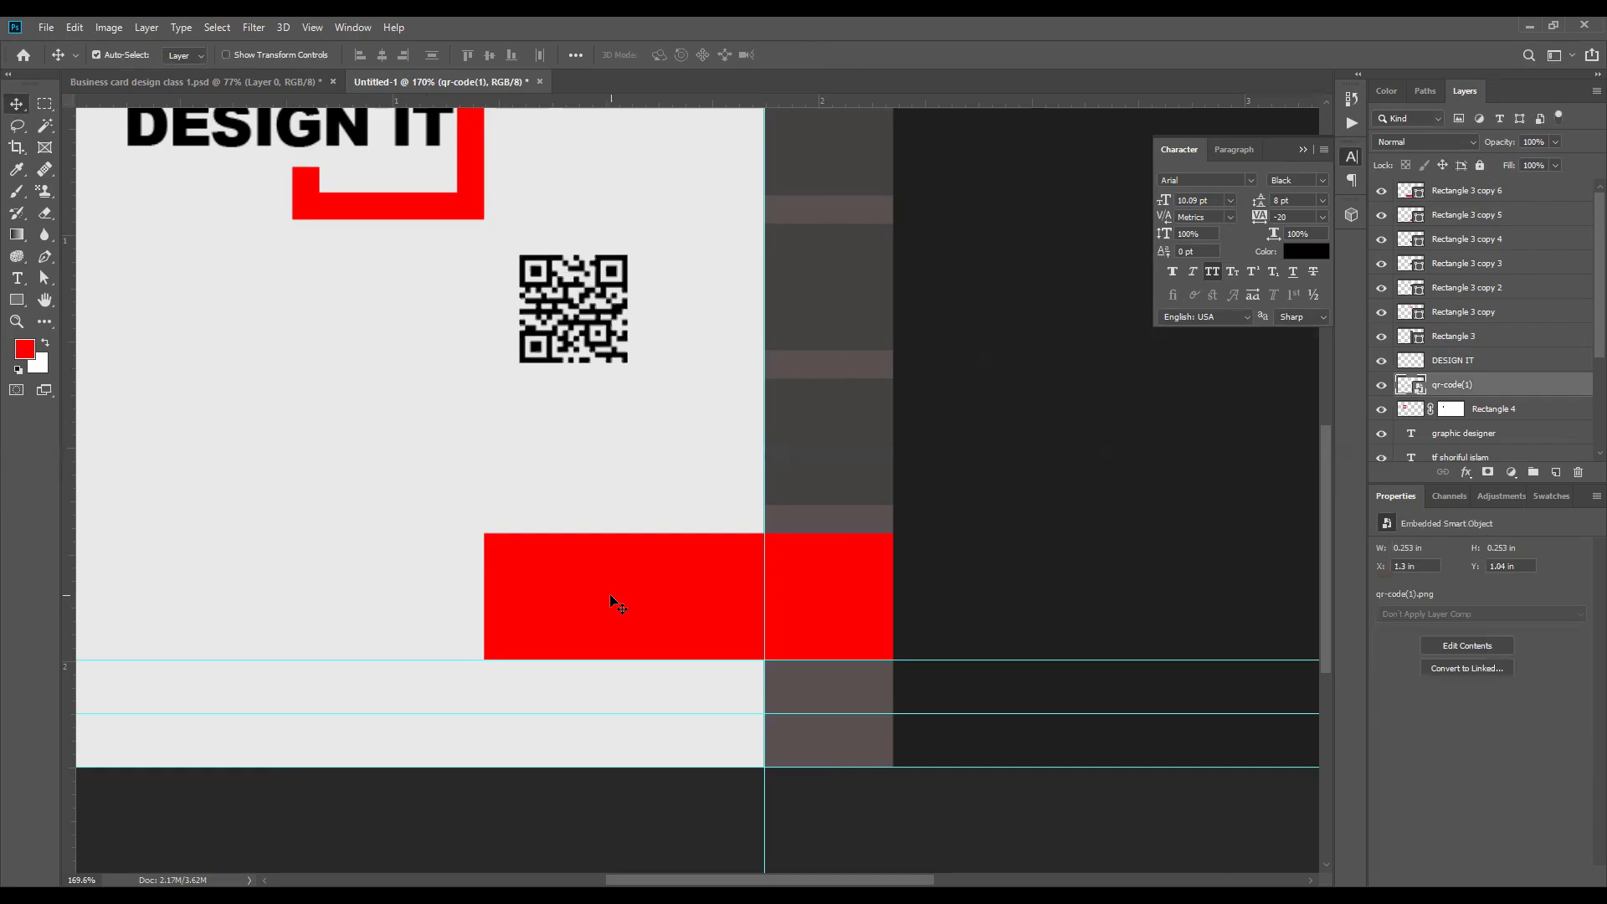
pyautogui.hotkey('ctrl', 't')
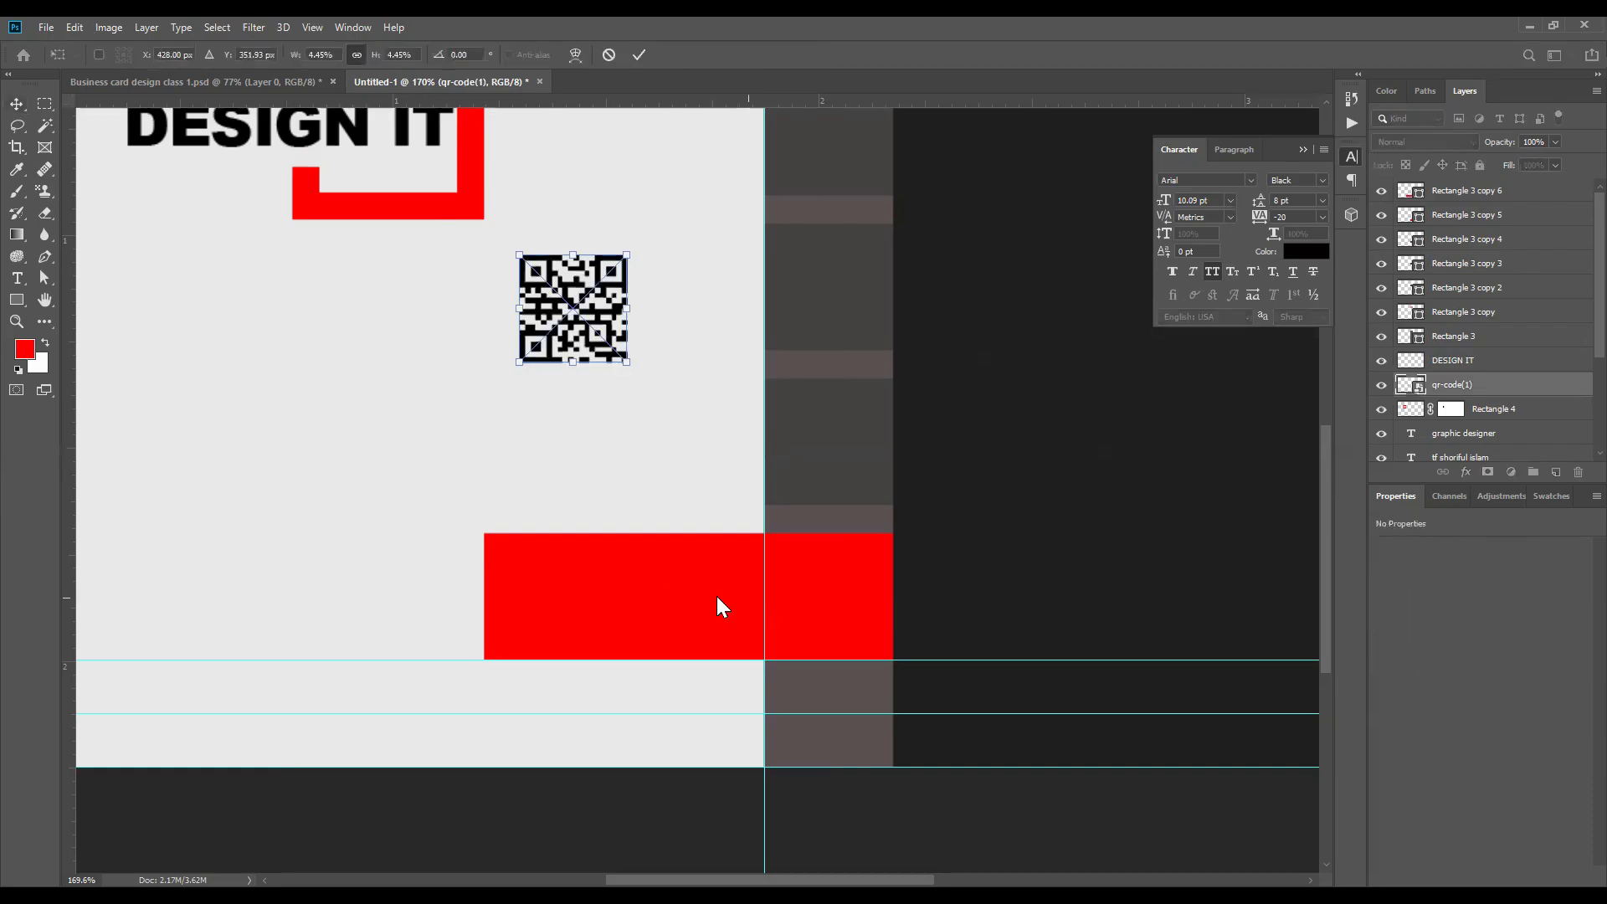
pyautogui.press('Return')
# Step: Narrow the wide red rectangle to 198 px so its right edge ends at the light half's boundary
pyautogui.keyDown('ctrl'); pyautogui.click(608, 586); pyautogui.keyUp('ctrl')
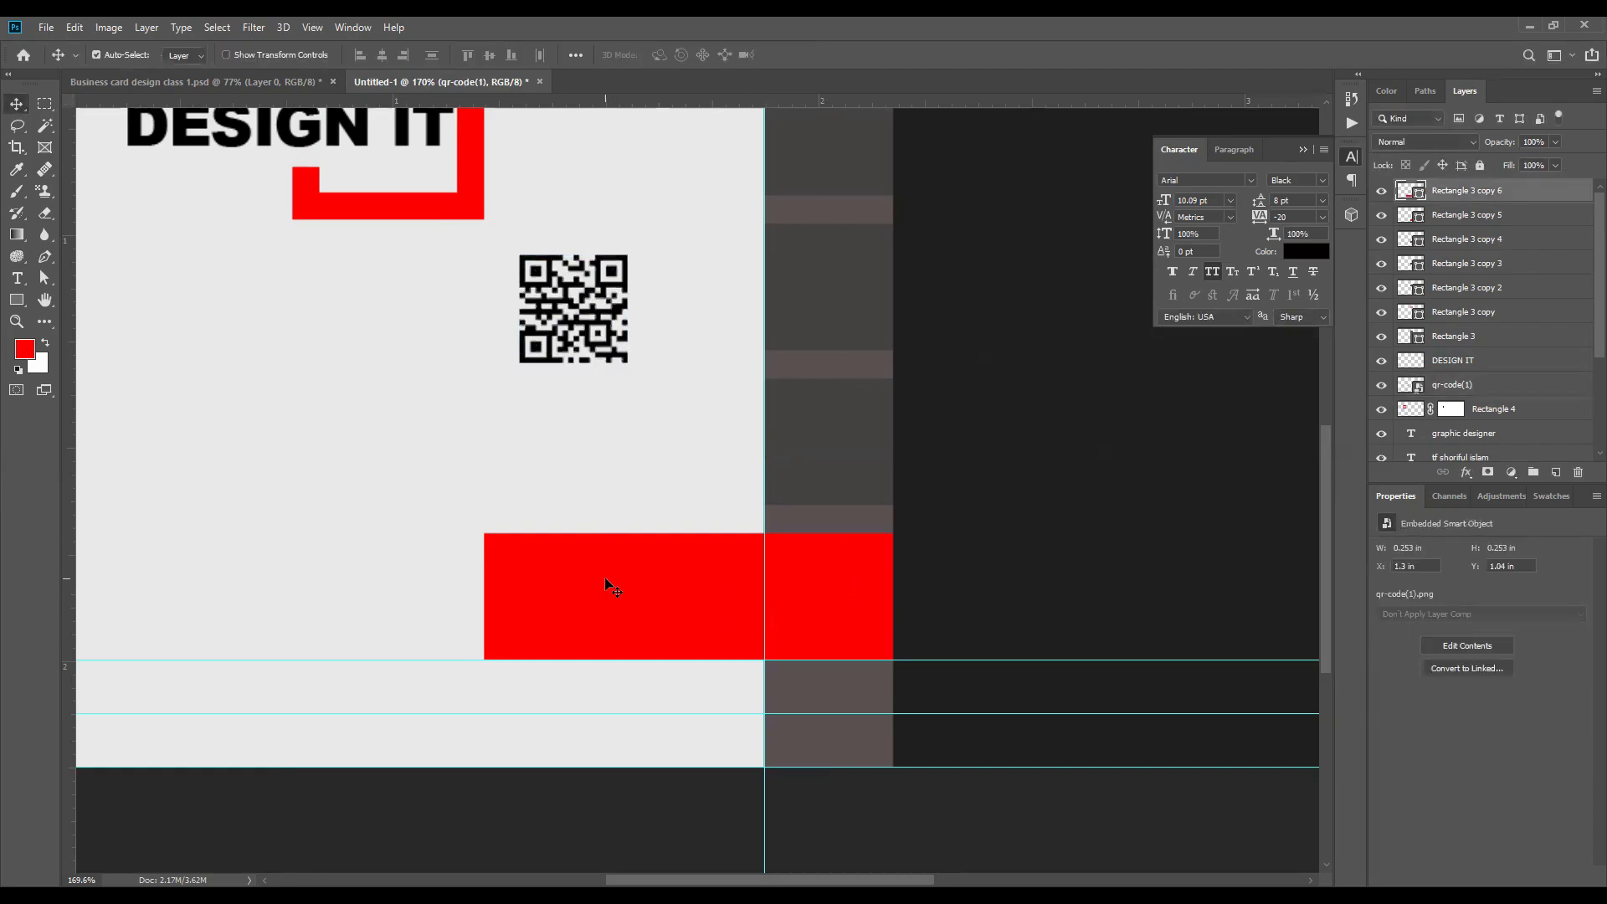
pyautogui.hotkey('ctrl', 't')
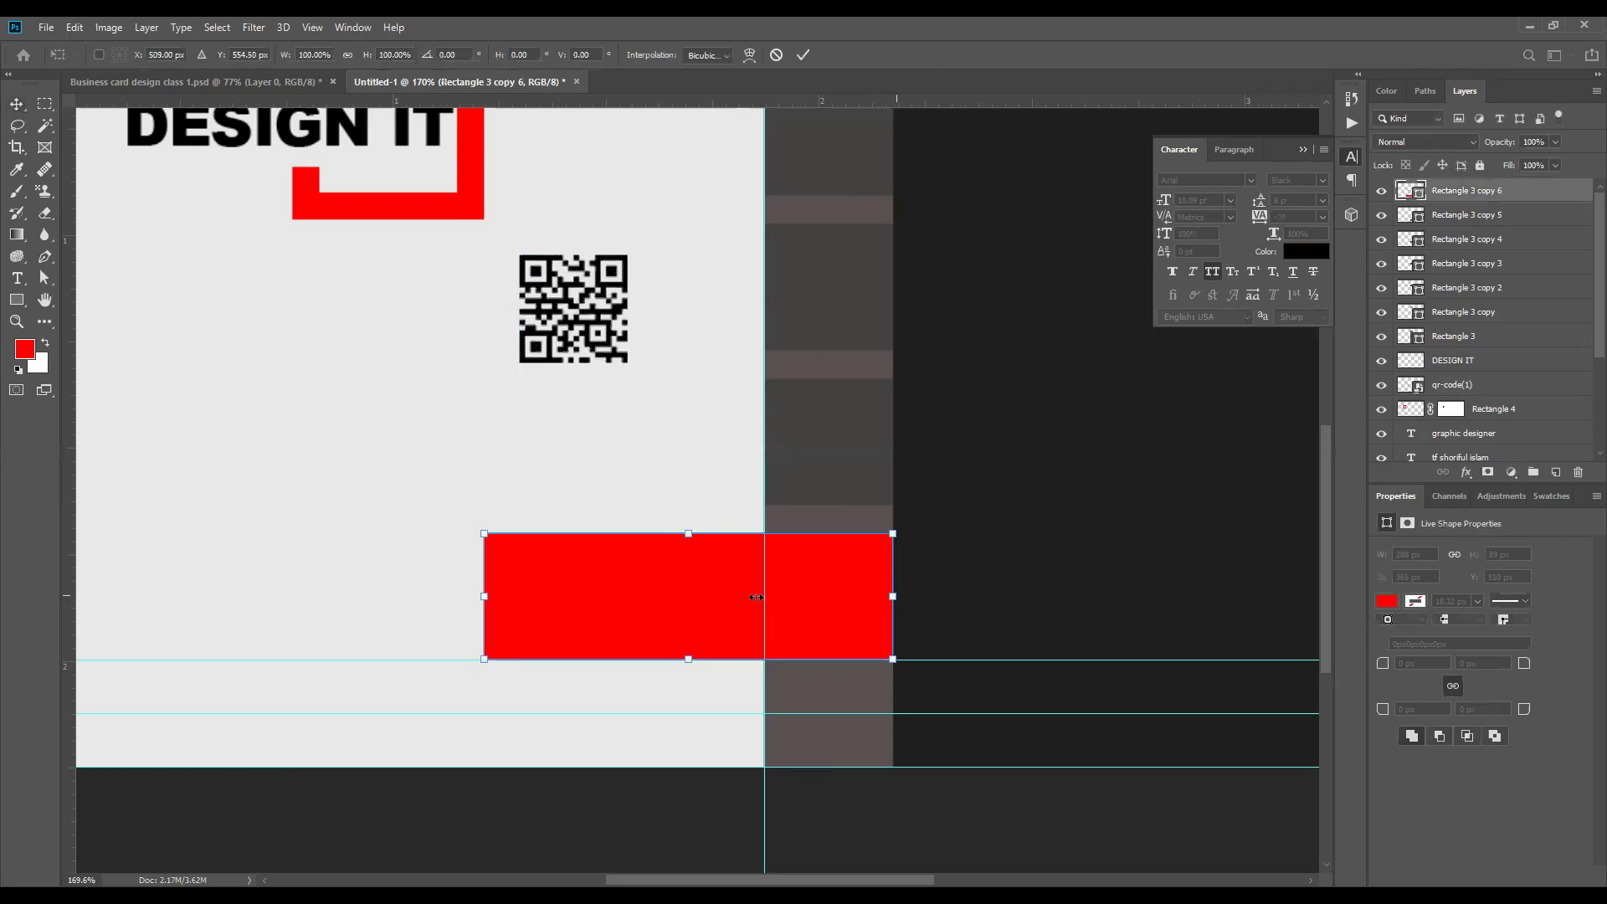
pyautogui.press('Return')
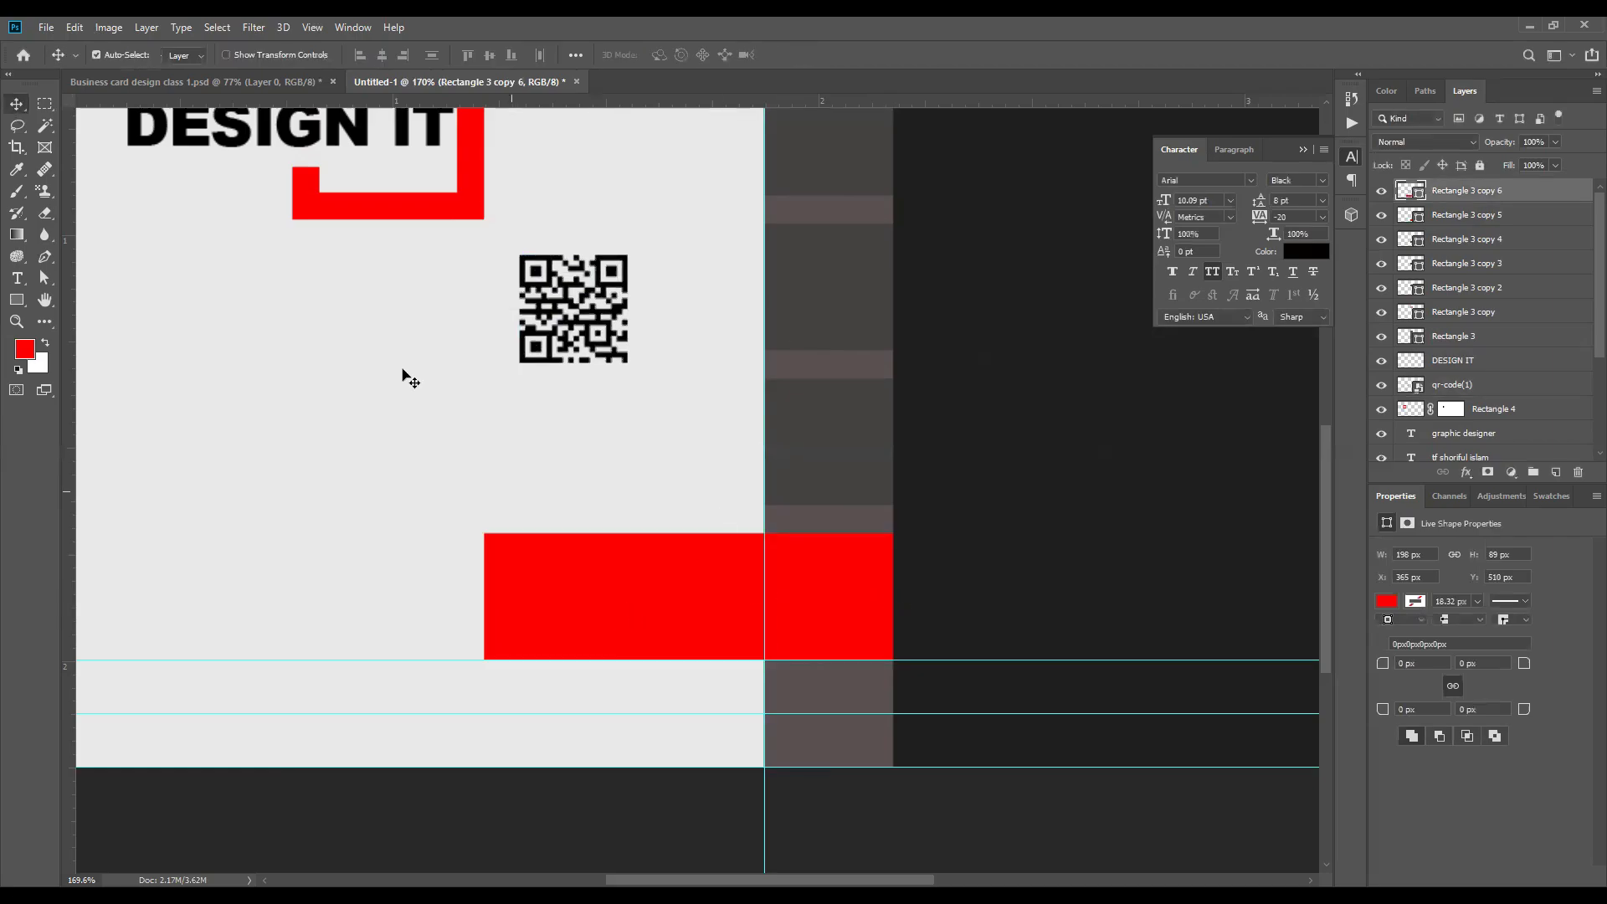
# Step: Remove the 198 px rectangle's fill and give it a red stroke of 6.41 px
pyautogui.scroll(2, 406, 374)
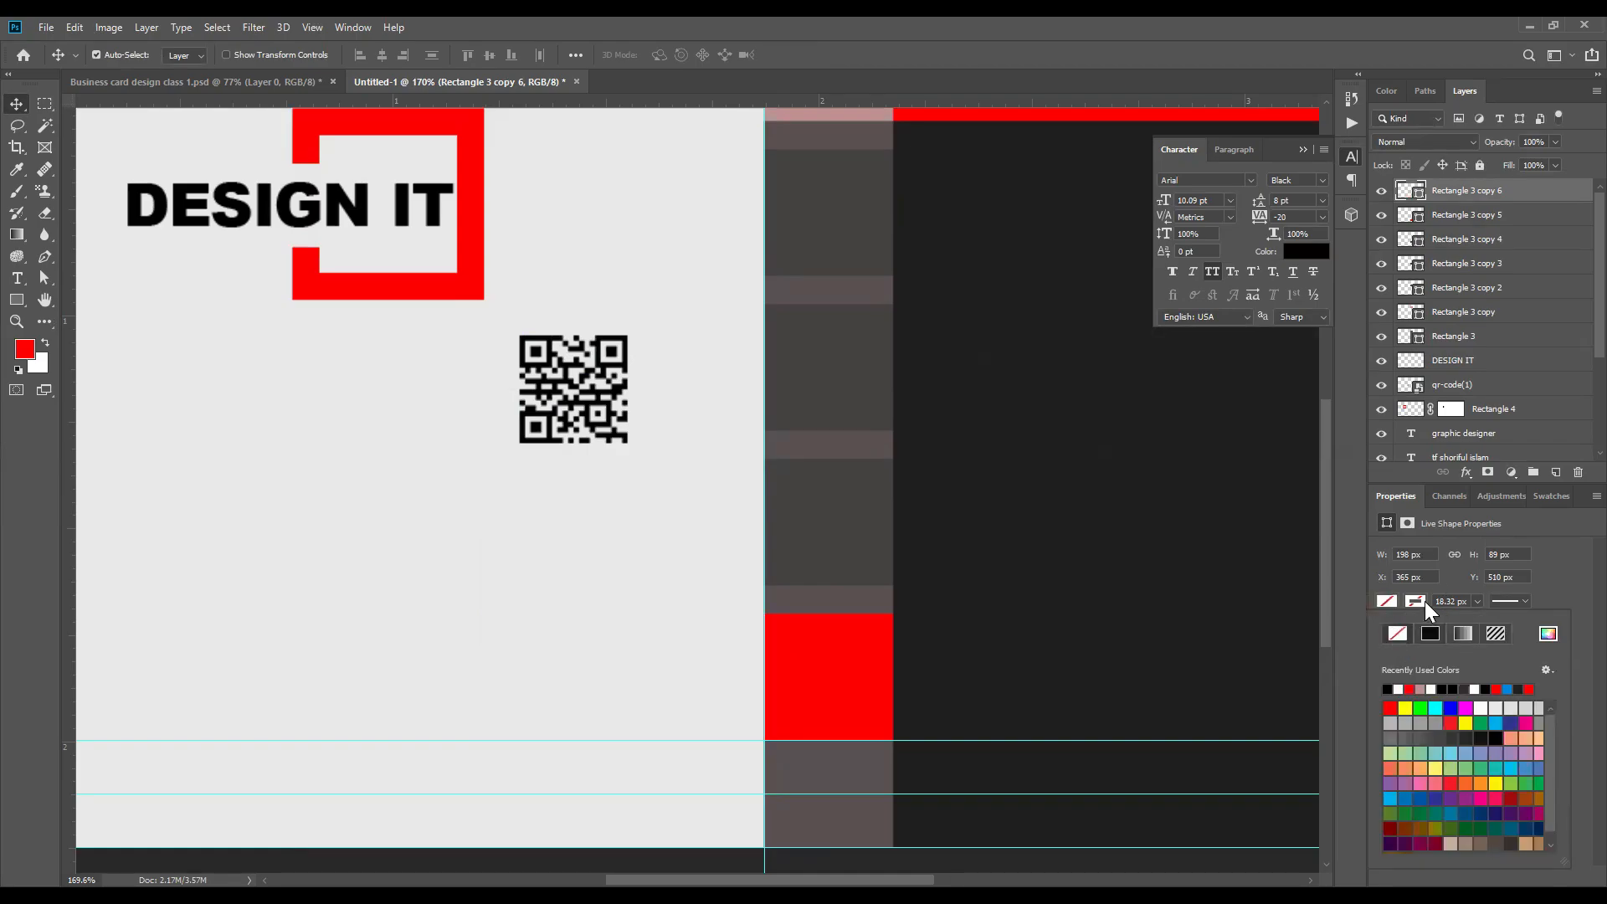
pyautogui.click(1412, 687)
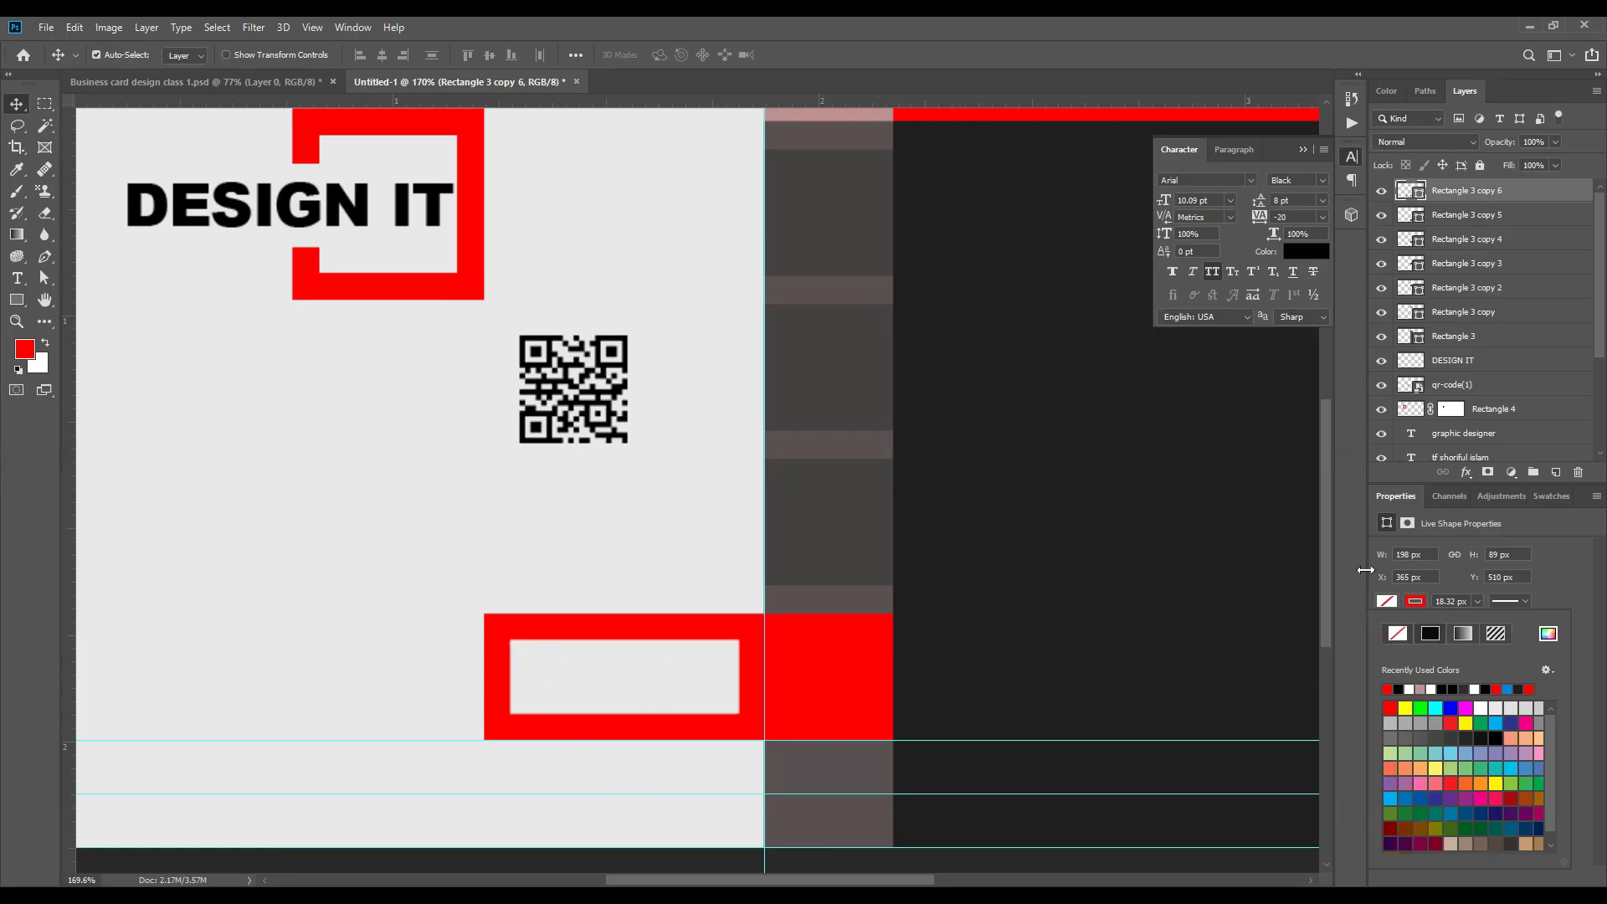
pyautogui.moveTo(1477, 607); pyautogui.dragTo(1475, 619)
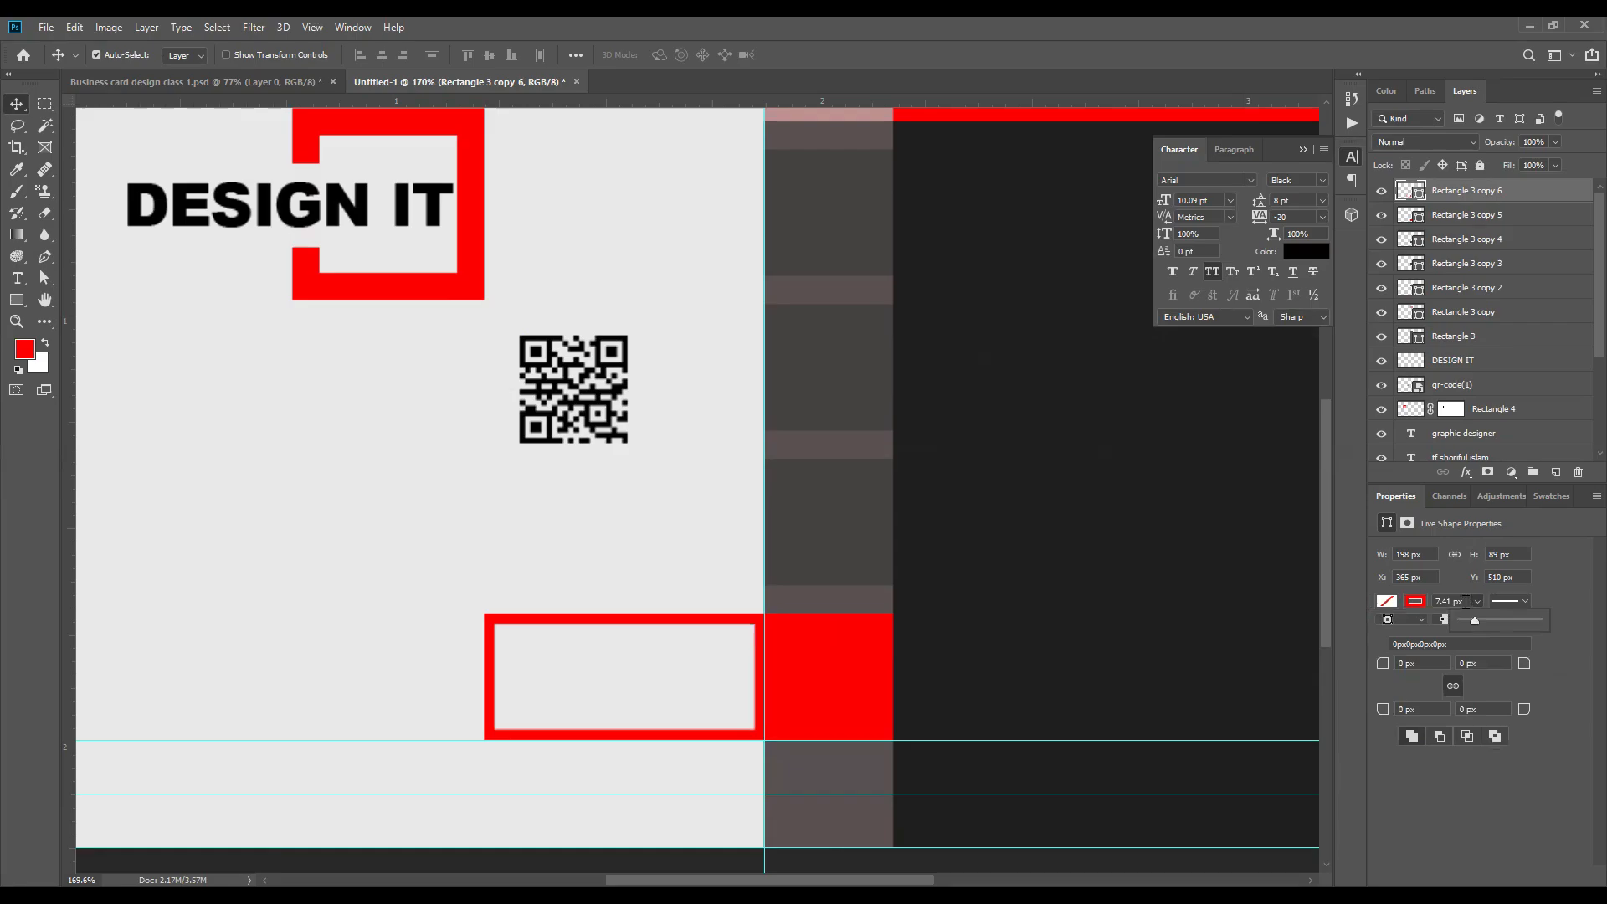
pyautogui.scroll(-1, 1466, 601)
pyautogui.scroll(-6, 656, 677)
pyautogui.scroll(2, 479, 701)
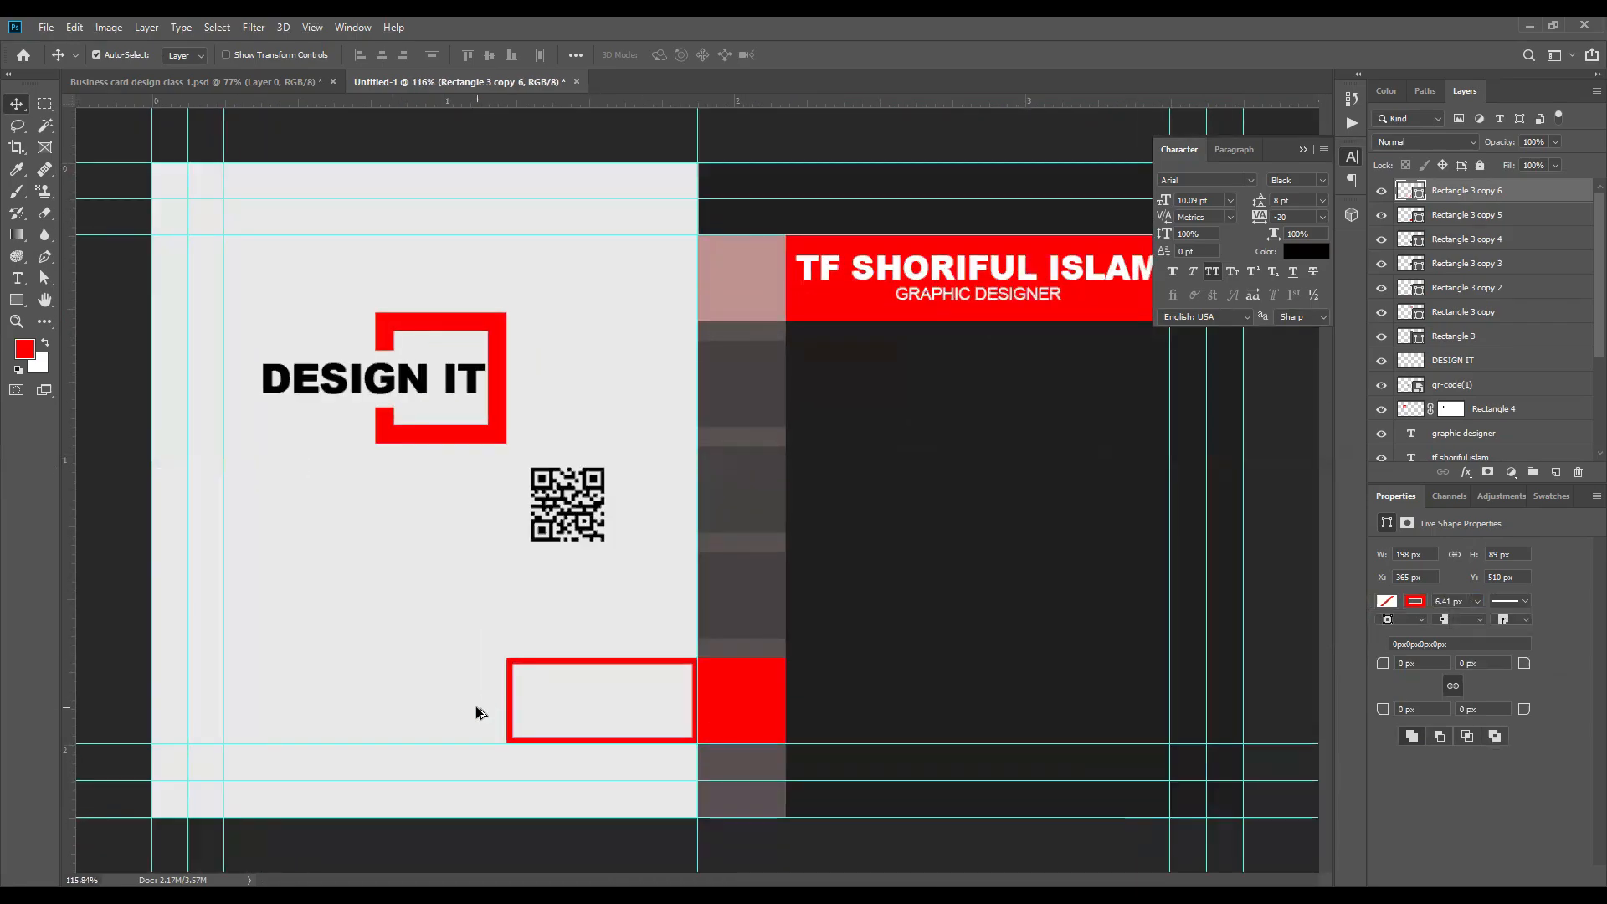
pyautogui.scroll(2, 486, 712)
pyautogui.scroll(-2, 469, 707)
pyautogui.scroll(2, 503, 729)
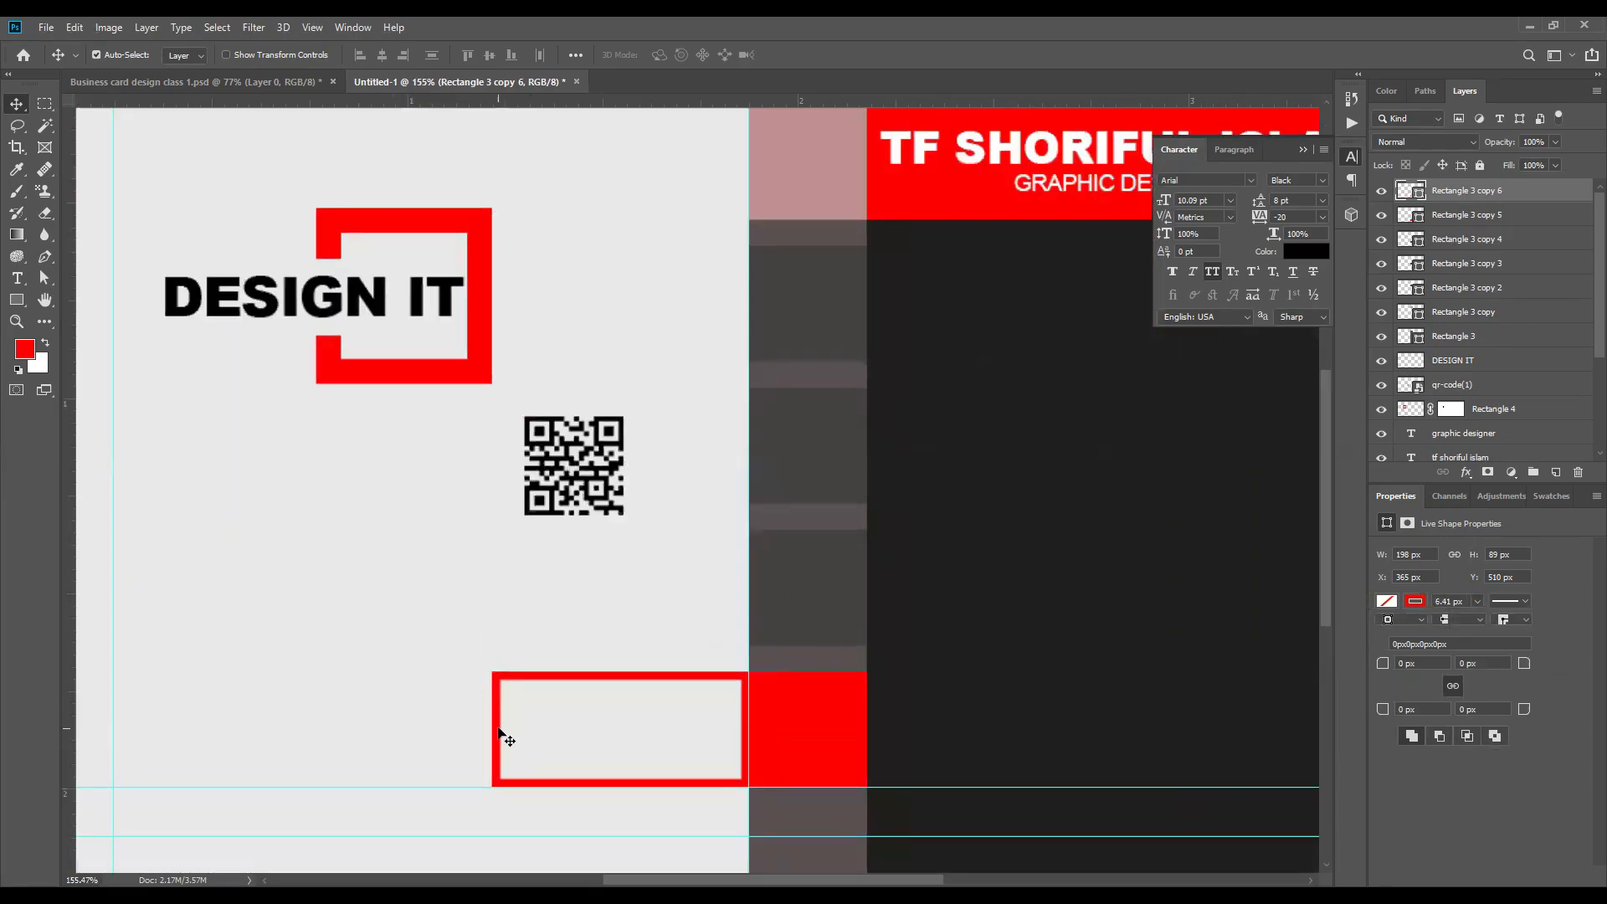
# Step: Stretch the red outlined rectangle leftward to a width of 215 px
pyautogui.hotkey('ctrl', 't')
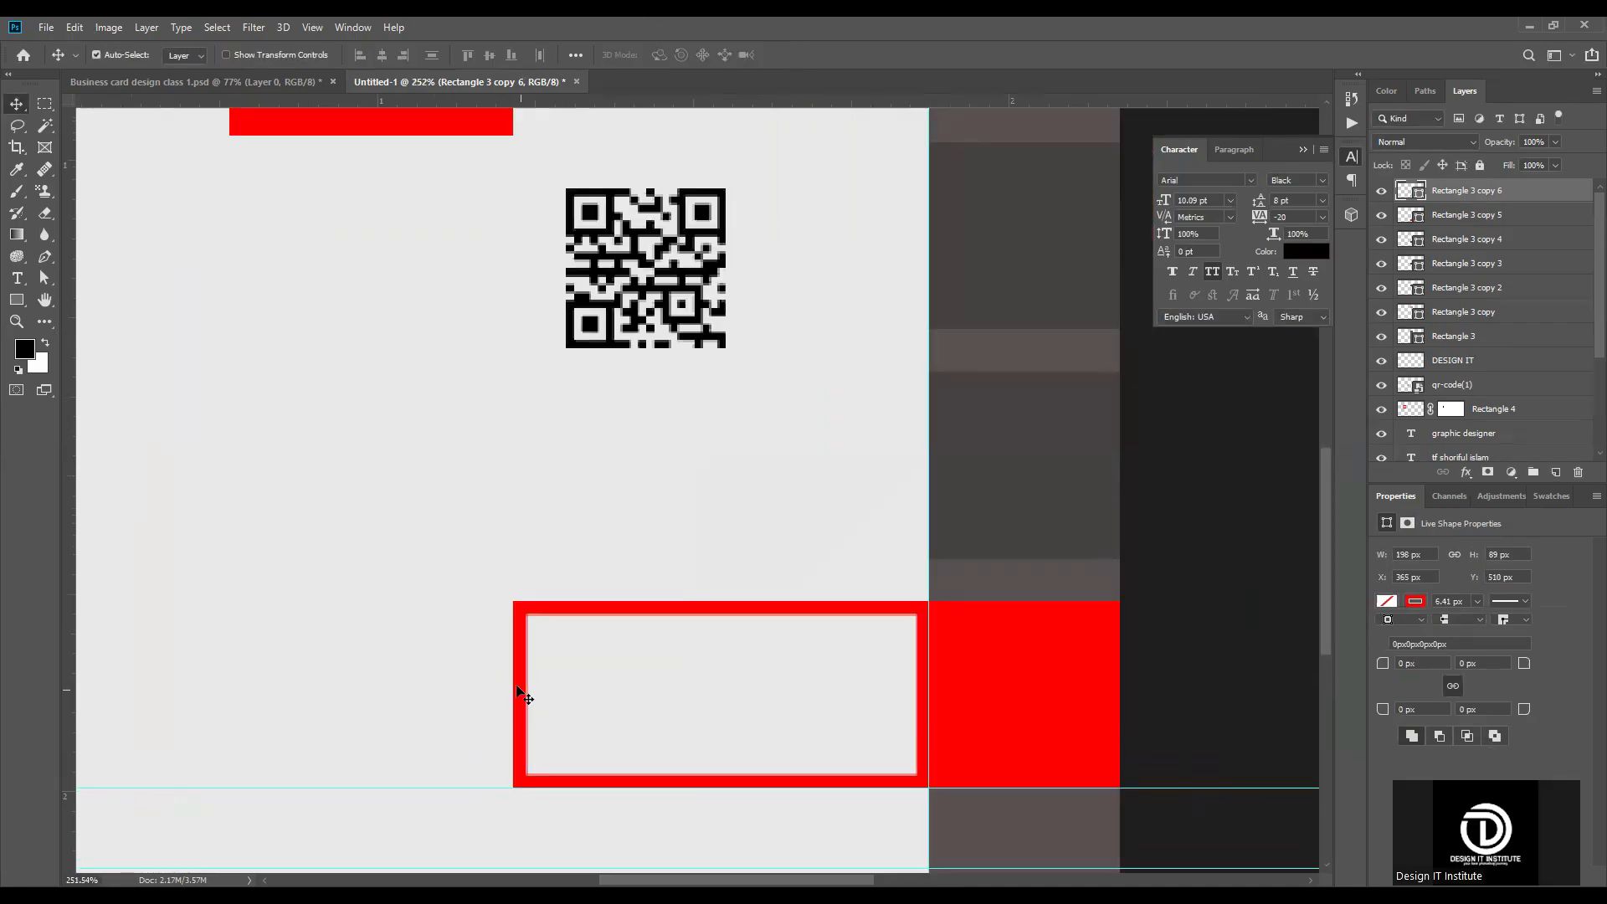
pyautogui.hotkey('ctrl', 't')
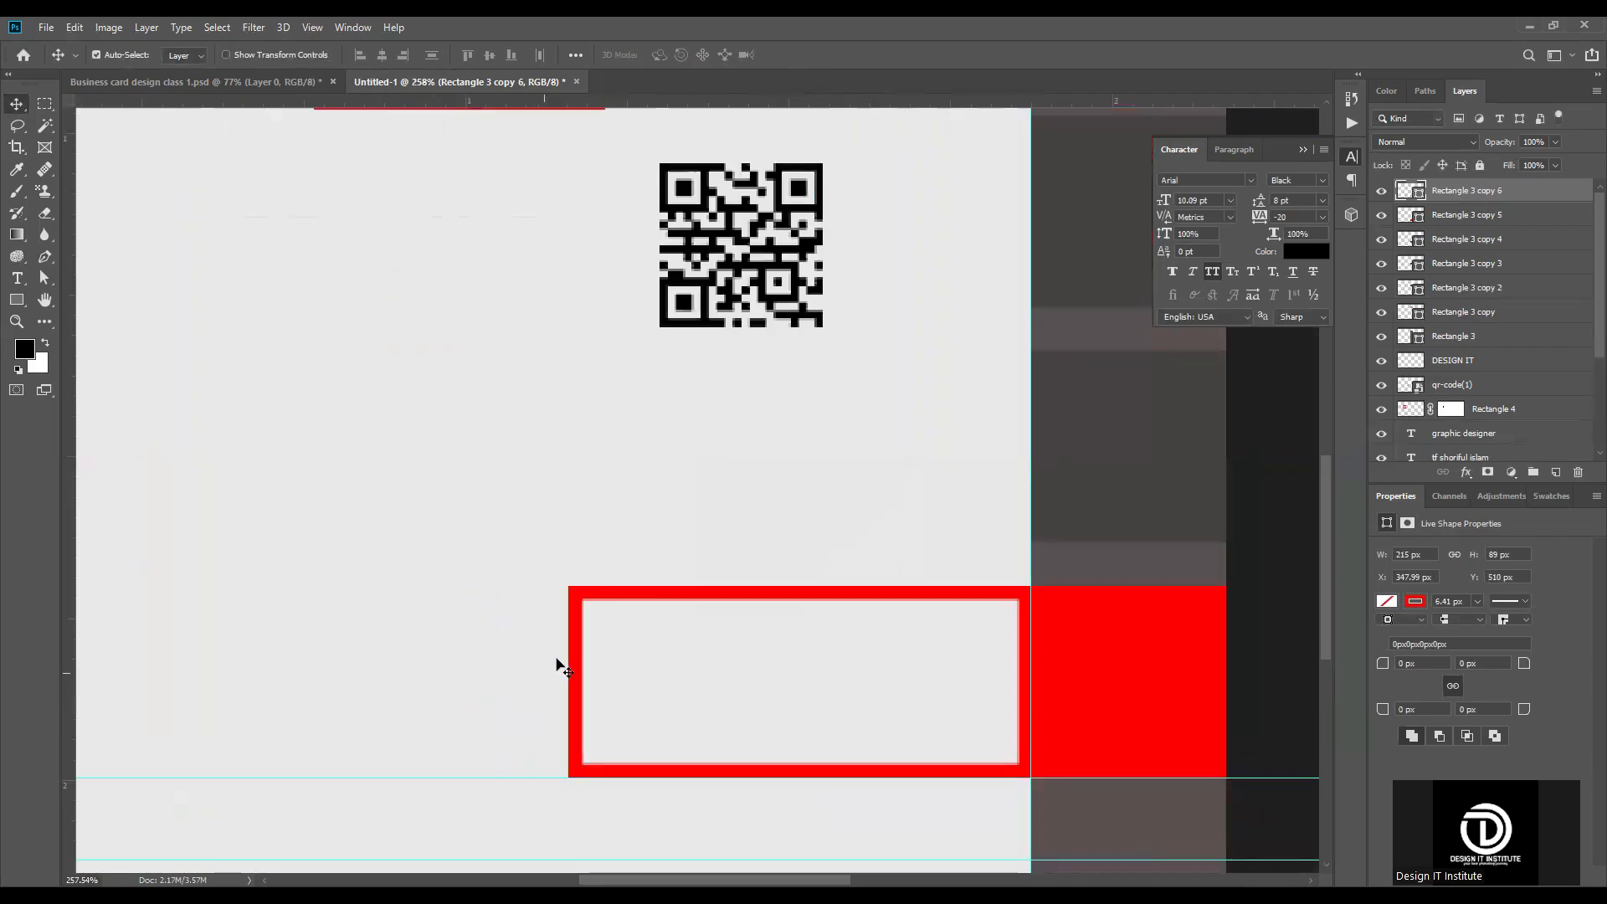
pyautogui.scroll(2, 558, 664)
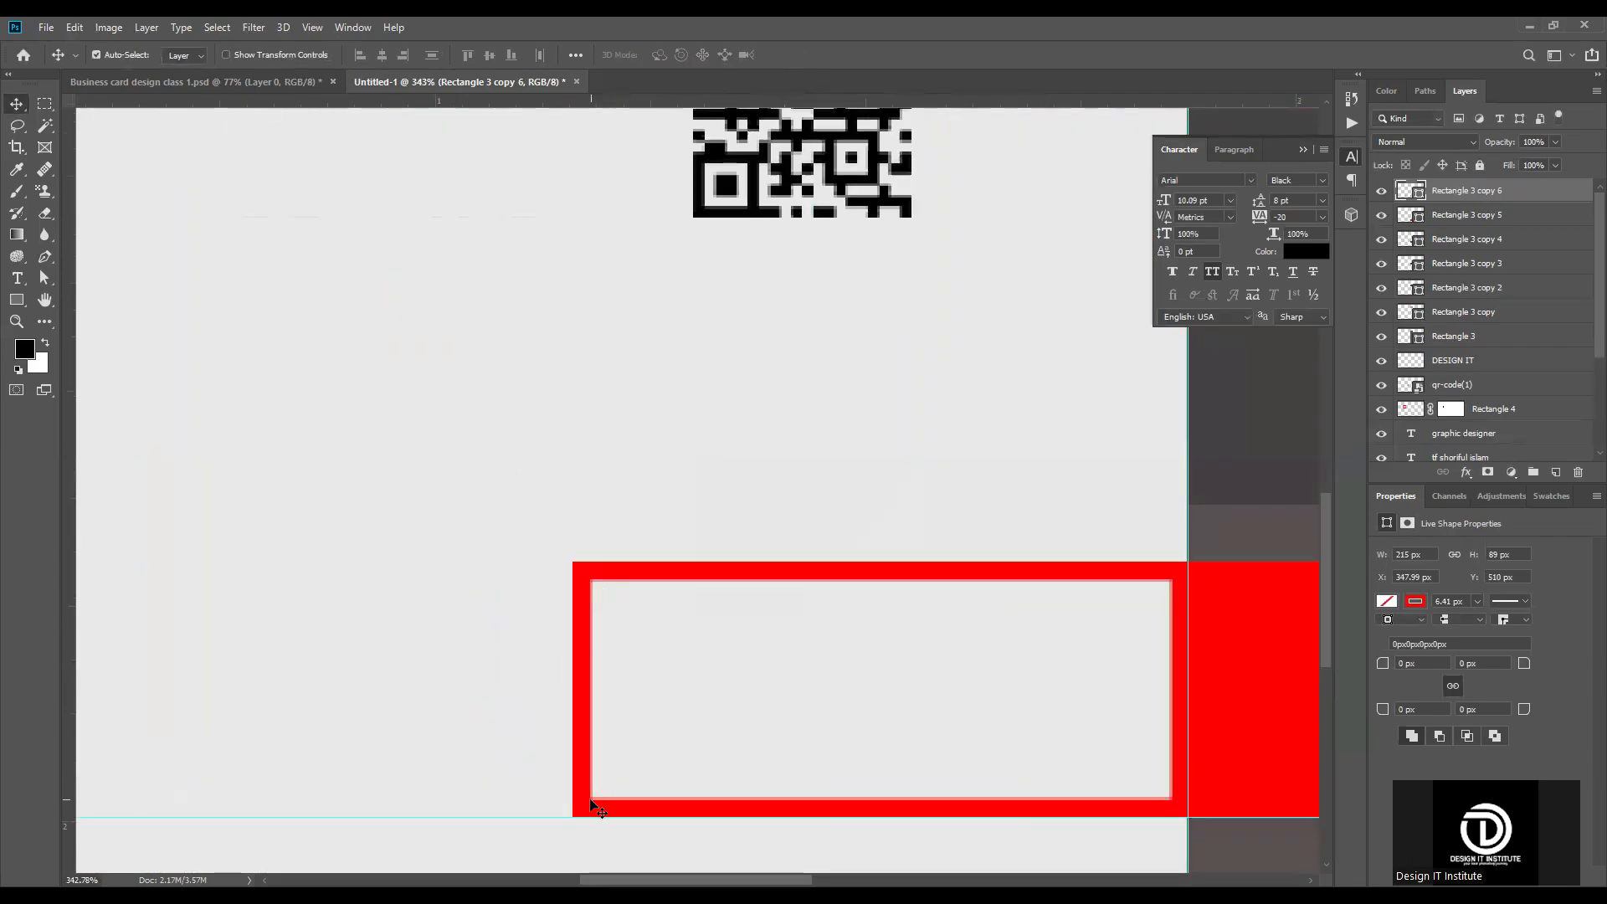
pyautogui.click(42, 109)
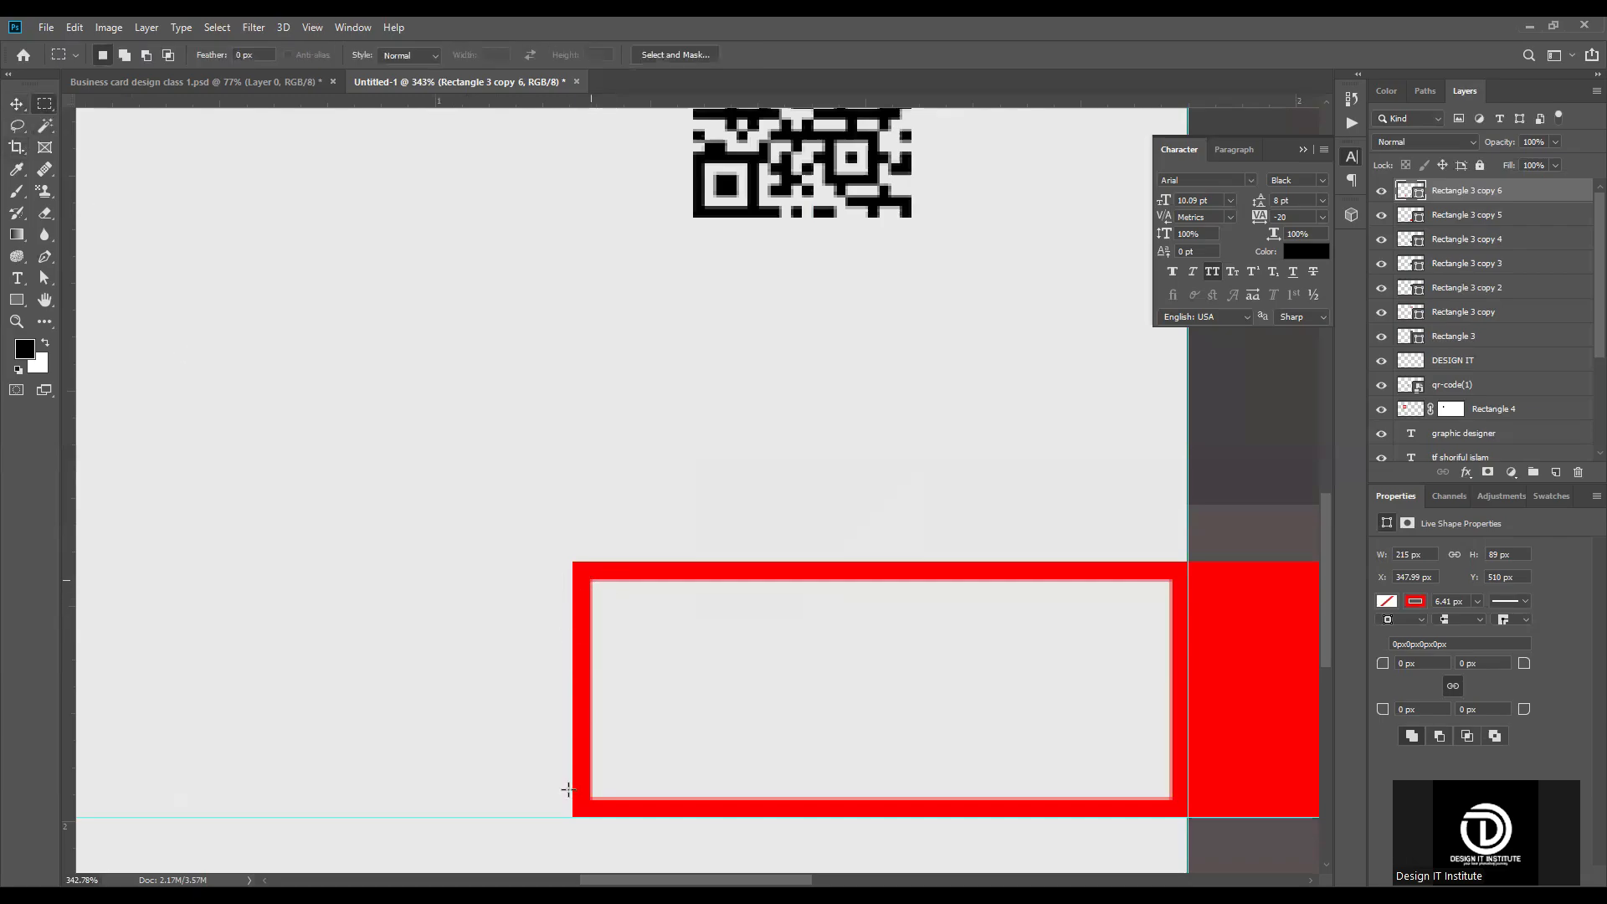
pyautogui.moveTo(556, 796); pyautogui.dragTo(591, 580)
pyautogui.moveTo(577, 659); pyautogui.dragTo(583, 659)
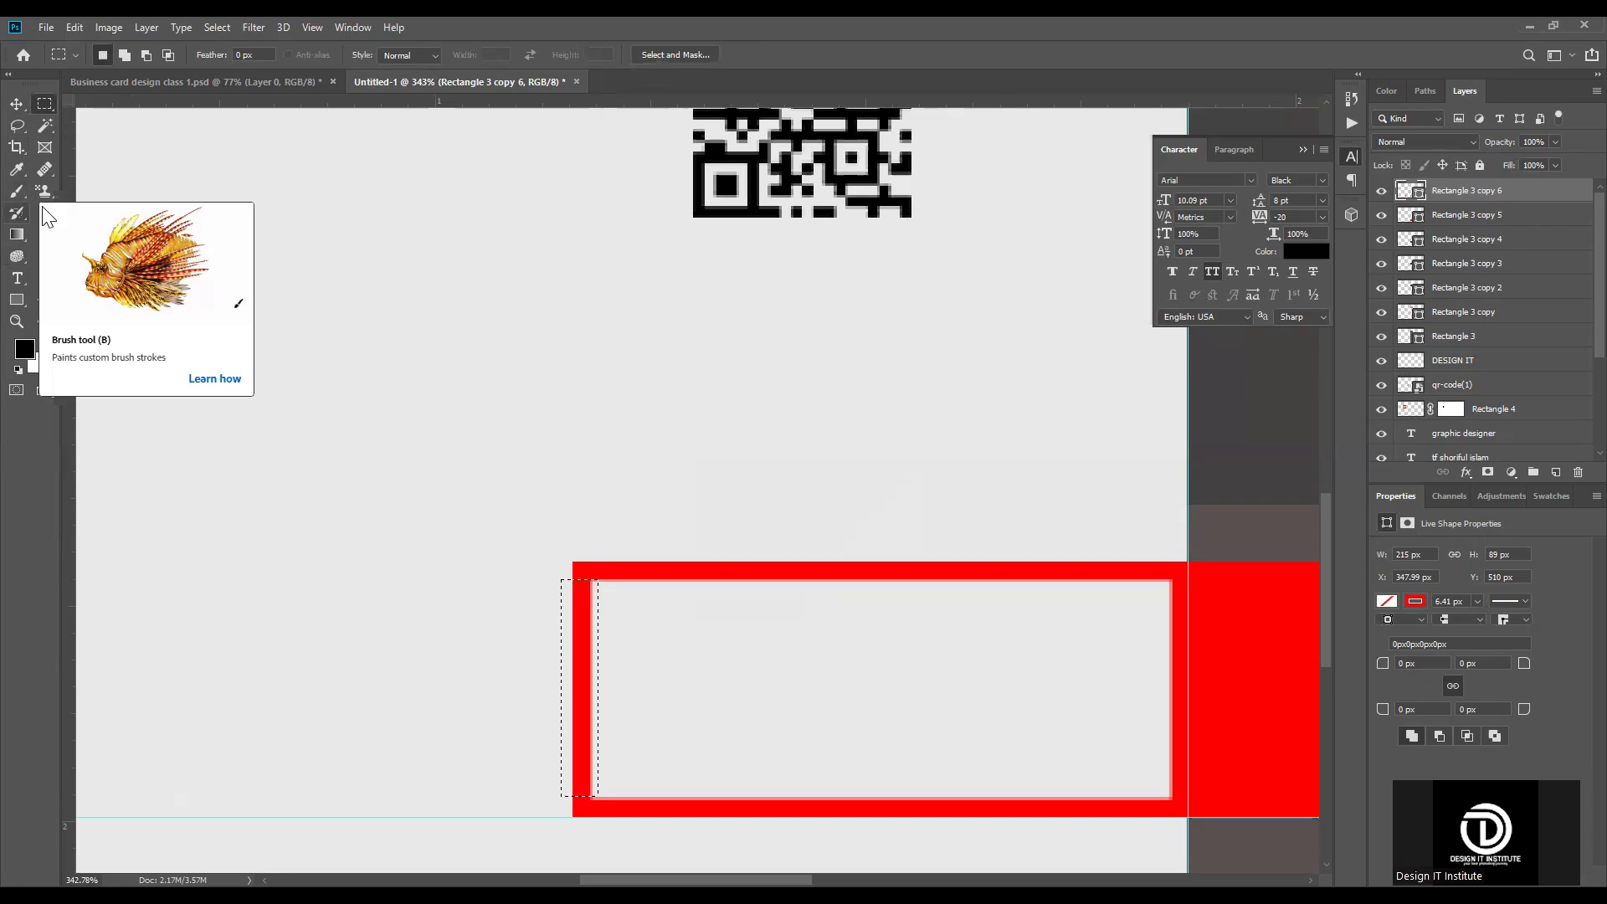
pyautogui.click(44, 211)
pyautogui.hotkey('ctrl', 'z')
pyautogui.hotkey('ctrl', 'z')
pyautogui.hotkey('ctrl', 'z')
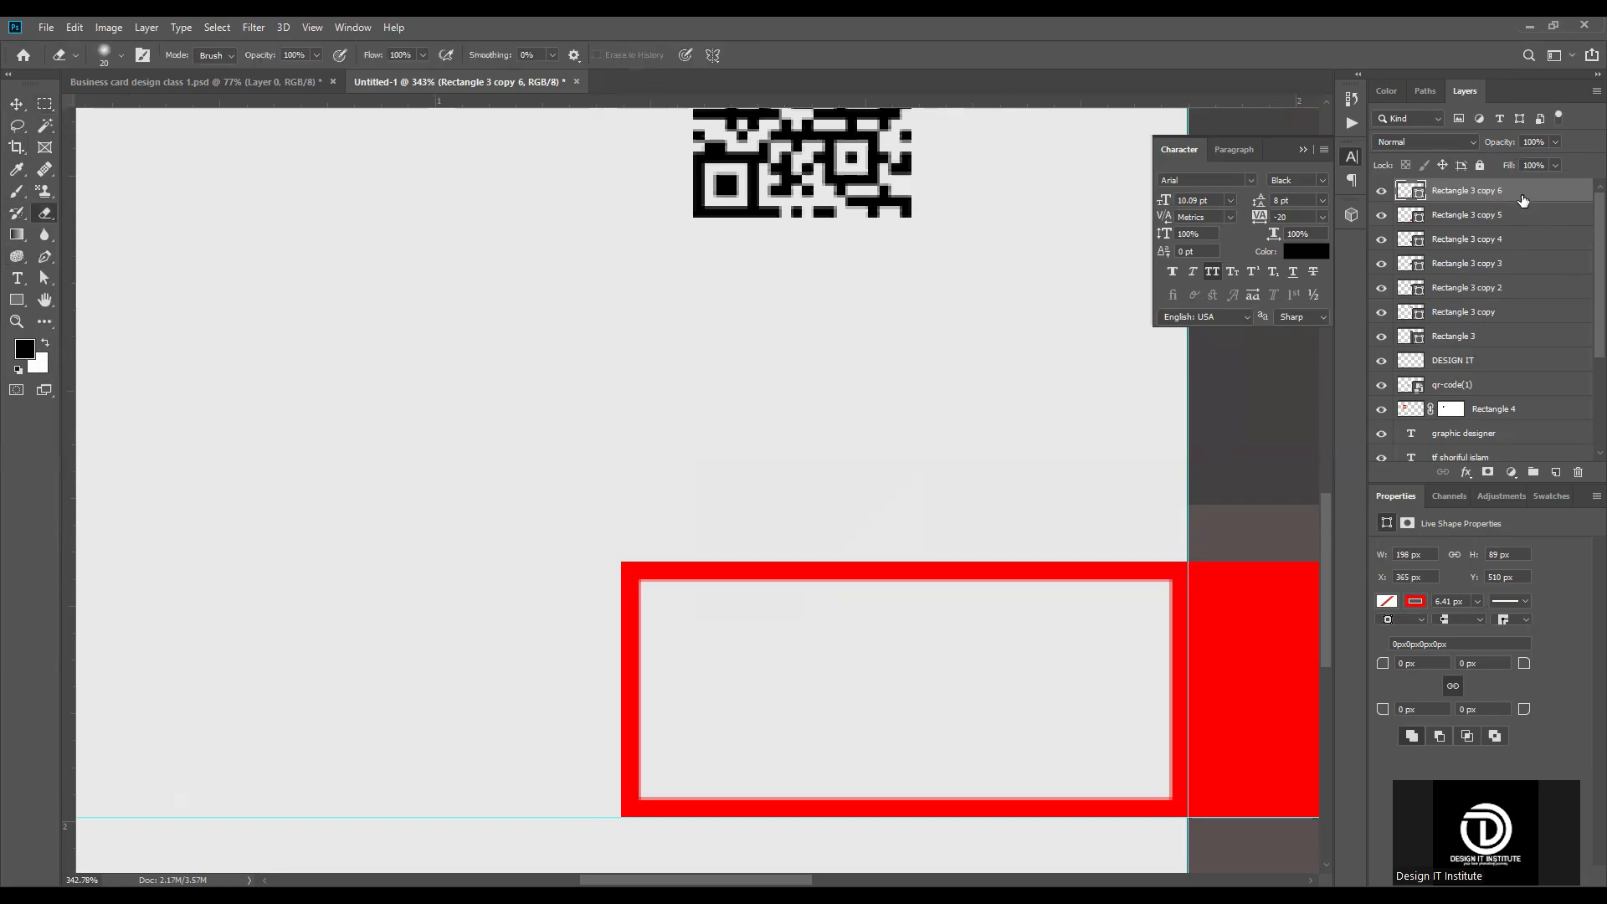
pyautogui.hotkey('ctrl', 'shift', 'z')
pyautogui.rightClick(1522, 200)
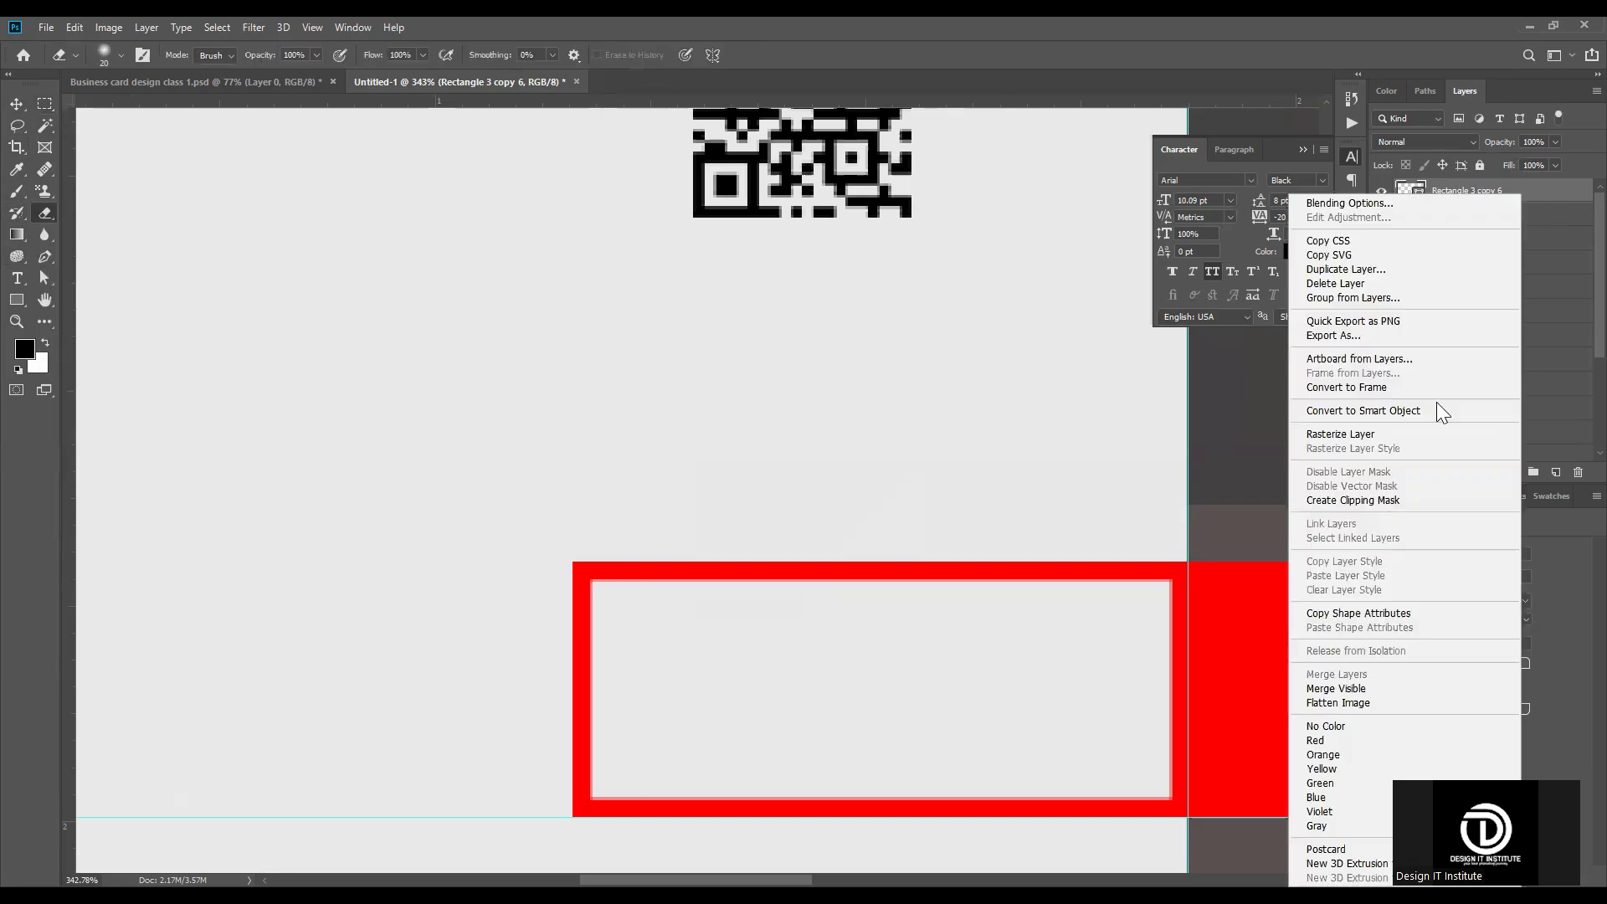
pyautogui.click(1556, 195)
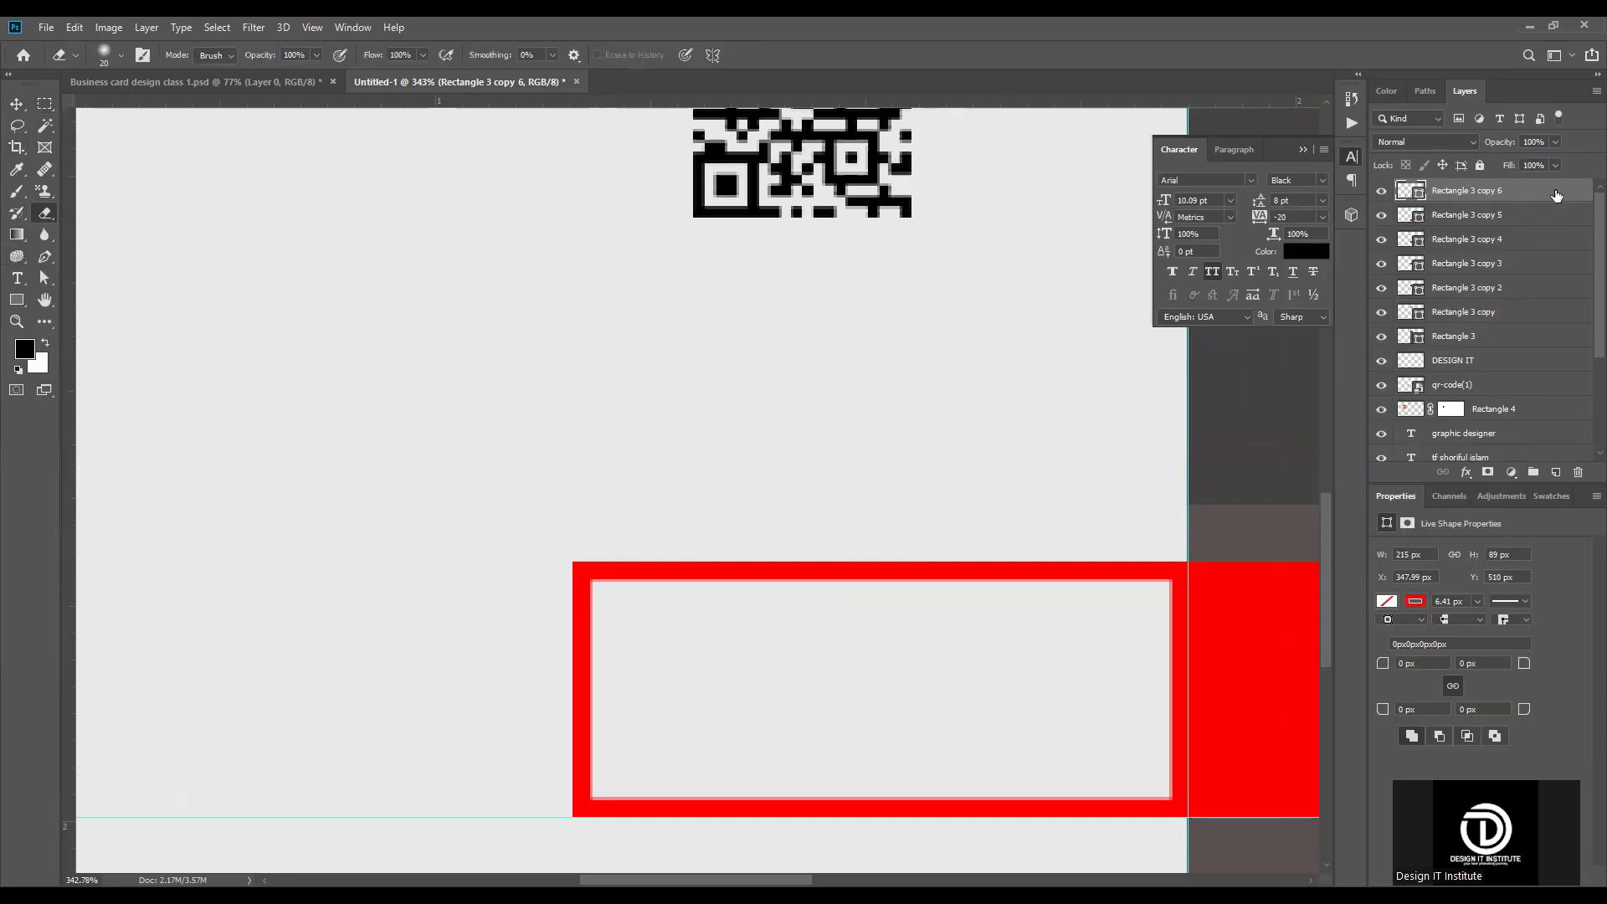
# Step: Add a layer mask to the outlined rectangle and hide its left side between the top and bottom lines with black paint
pyautogui.click(1488, 475)
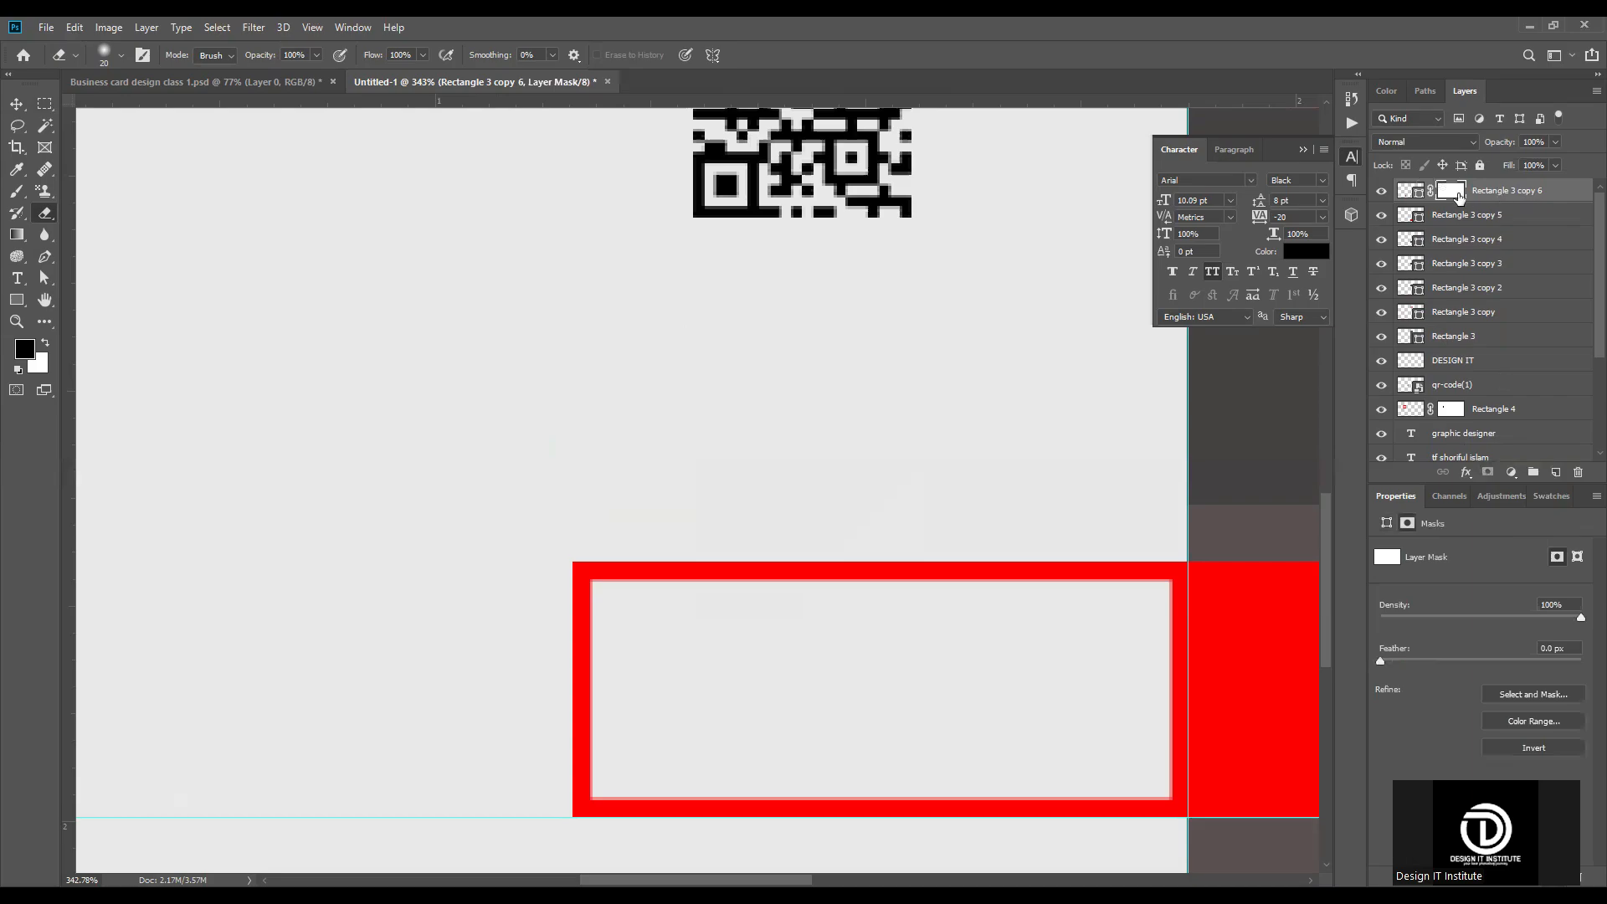
pyautogui.click(45, 103)
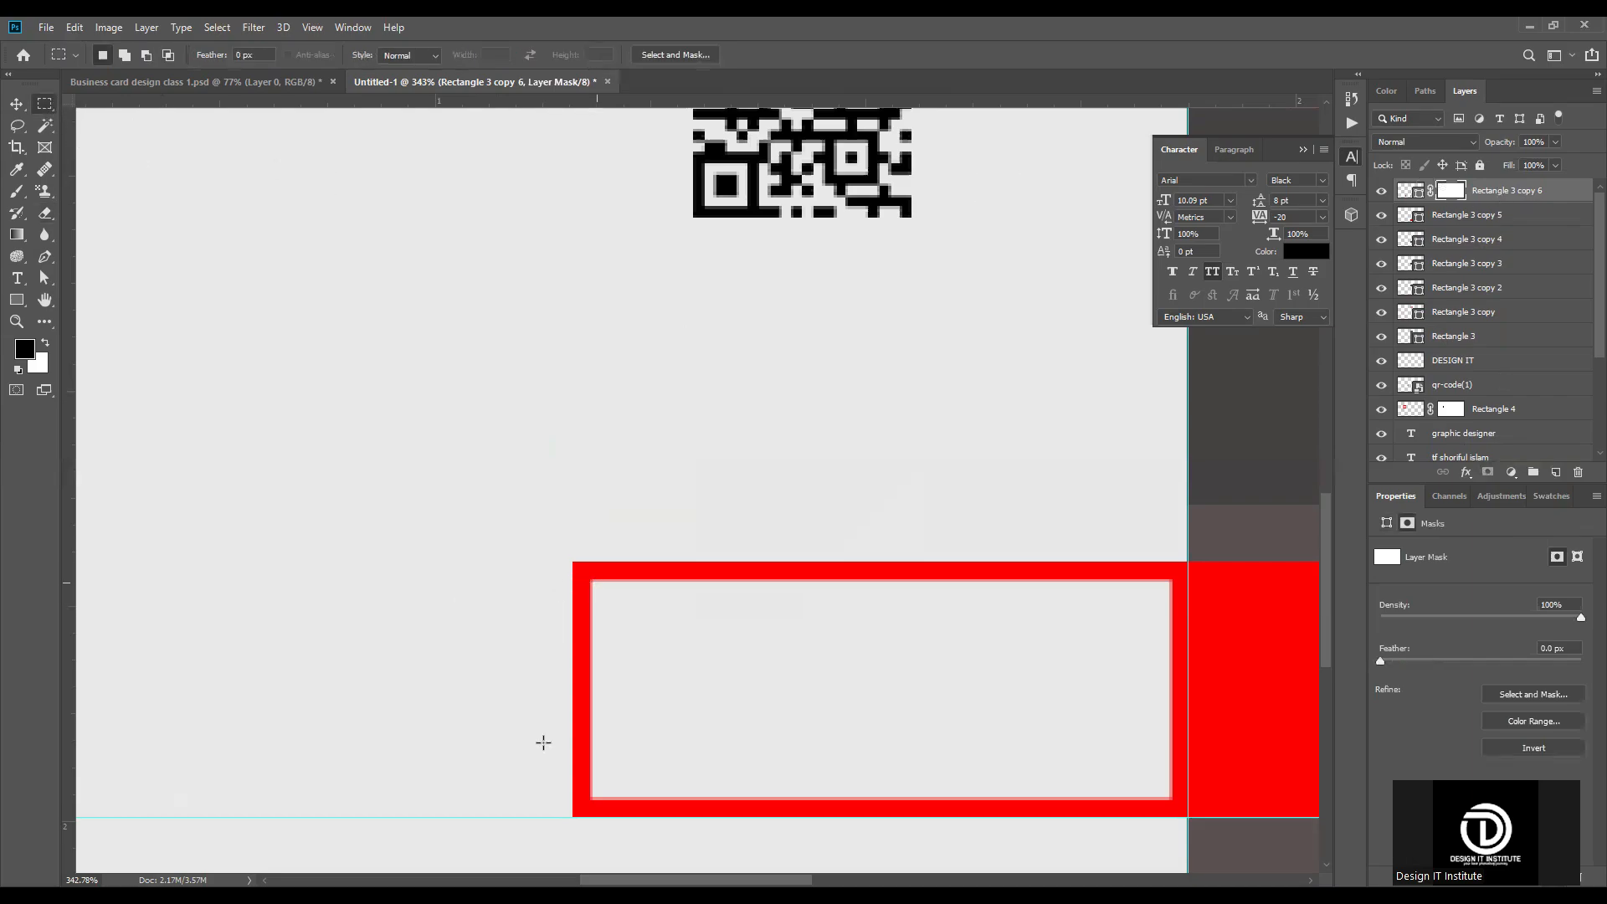
pyautogui.moveTo(540, 796); pyautogui.dragTo(598, 582)
pyautogui.click(17, 190)
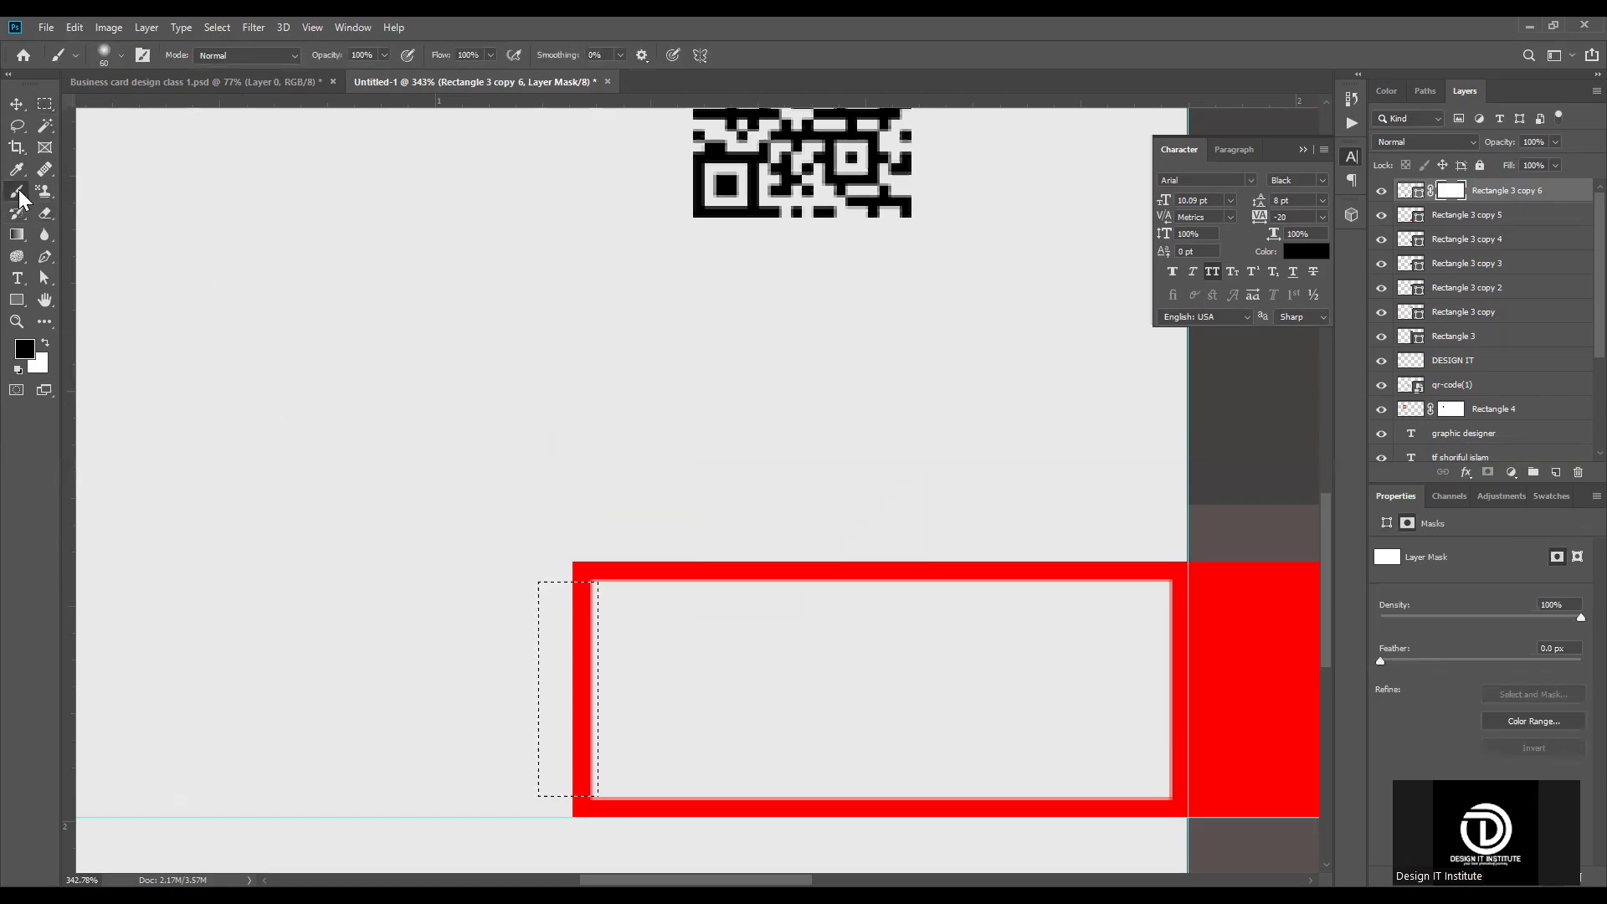
pyautogui.moveTo(502, 671)
pyautogui.mouseDown()
pyautogui.moveTo(612, 704)
pyautogui.moveTo(568, 575)
pyautogui.moveTo(579, 778)
pyautogui.moveTo(614, 552)
pyautogui.moveTo(548, 774)
pyautogui.moveTo(560, 734)
pyautogui.mouseUp()
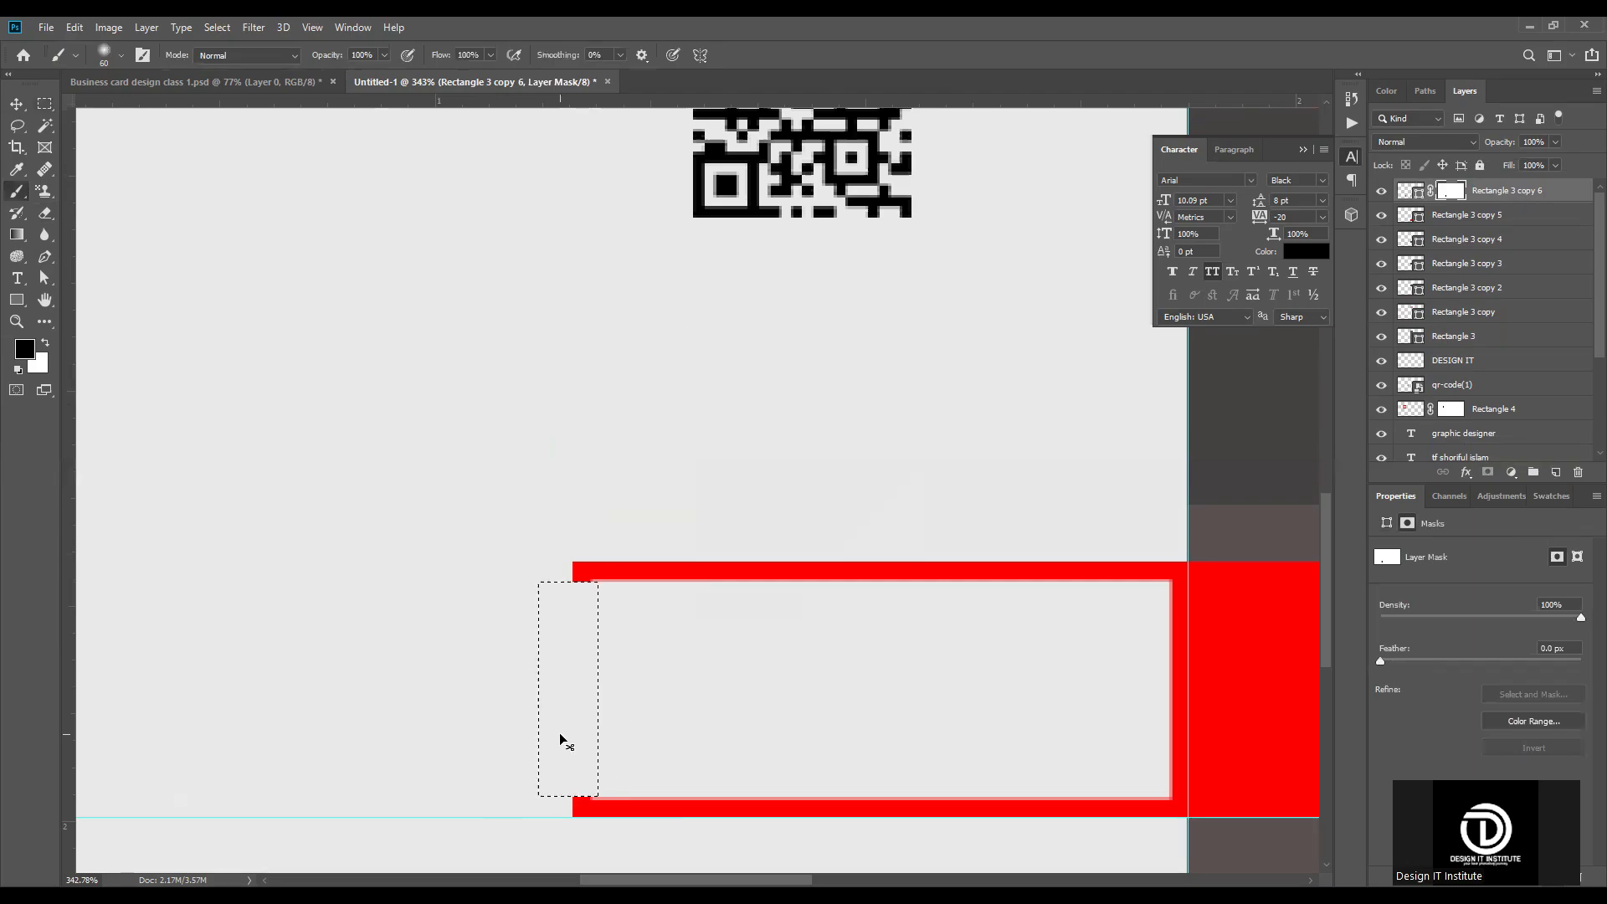
pyautogui.hotkey('ctrl', 'd')
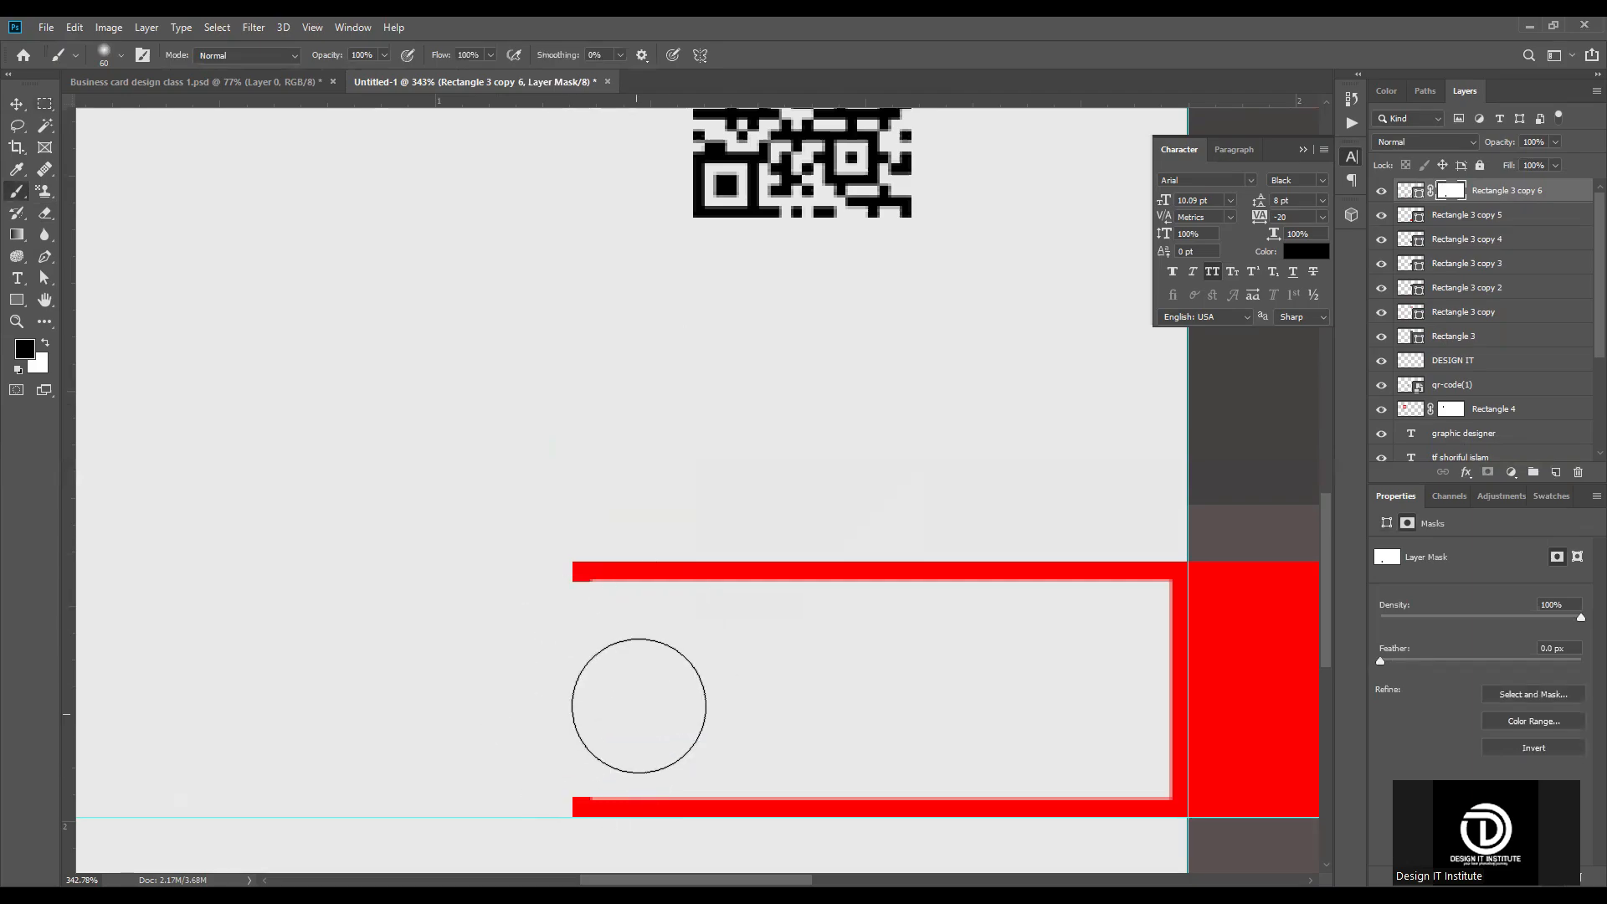
# Step: Duplicate the red square in the strip and align the copy against the open left end of the outlined rectangle, at X 263 px
pyautogui.scroll(-3, 634, 688)
pyautogui.press('v')
pyautogui.click(1030, 682)
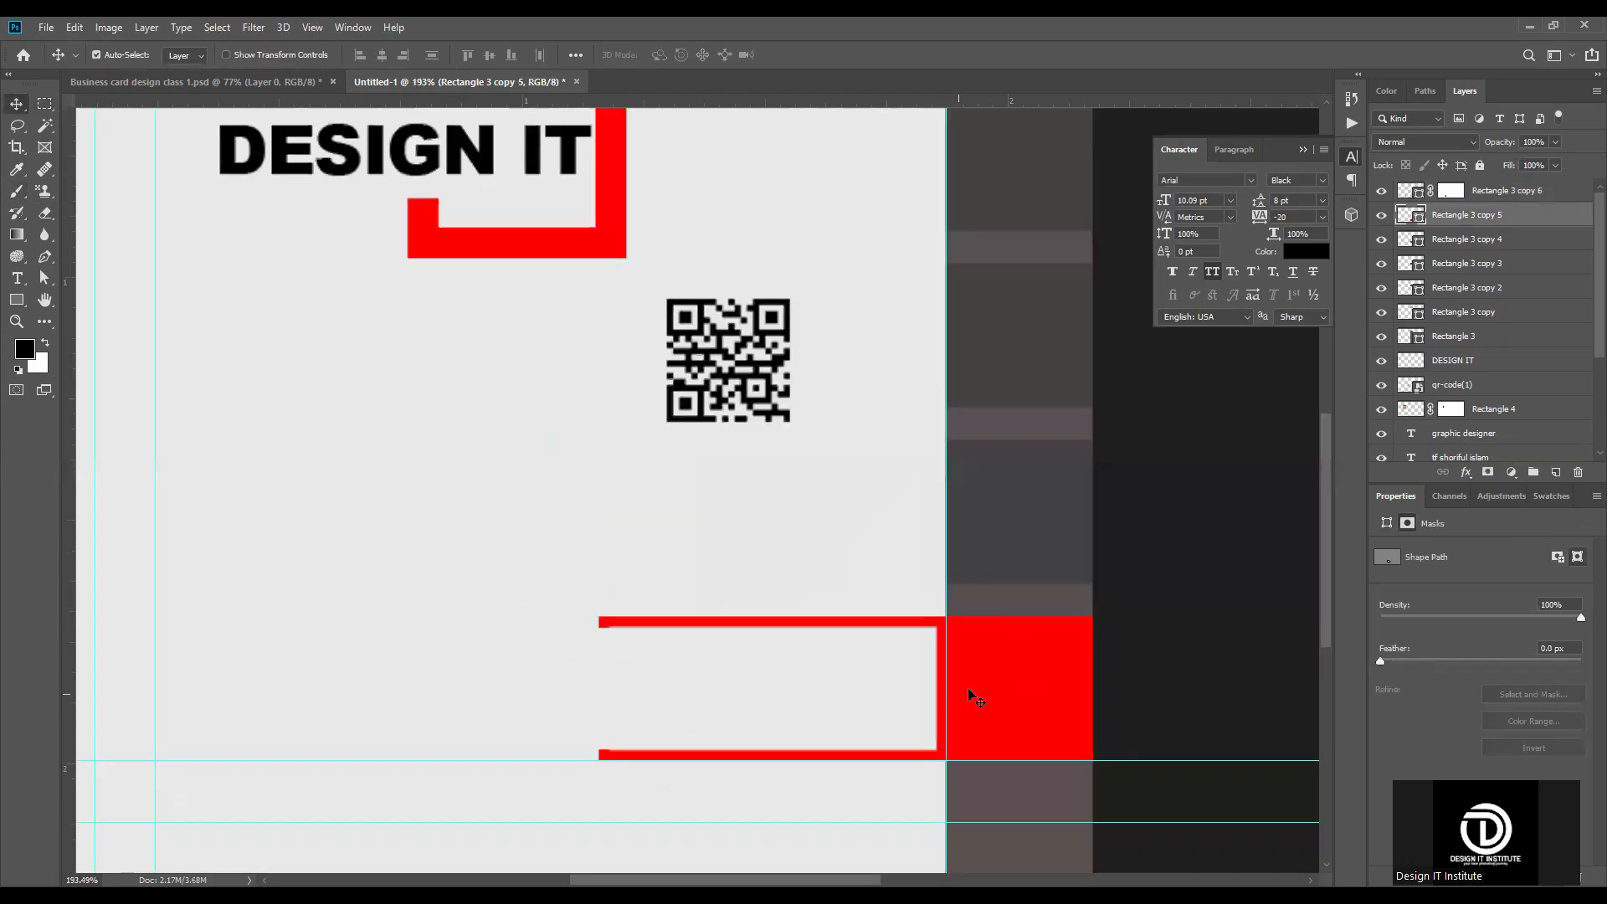
pyautogui.scroll(-1, 1026, 663)
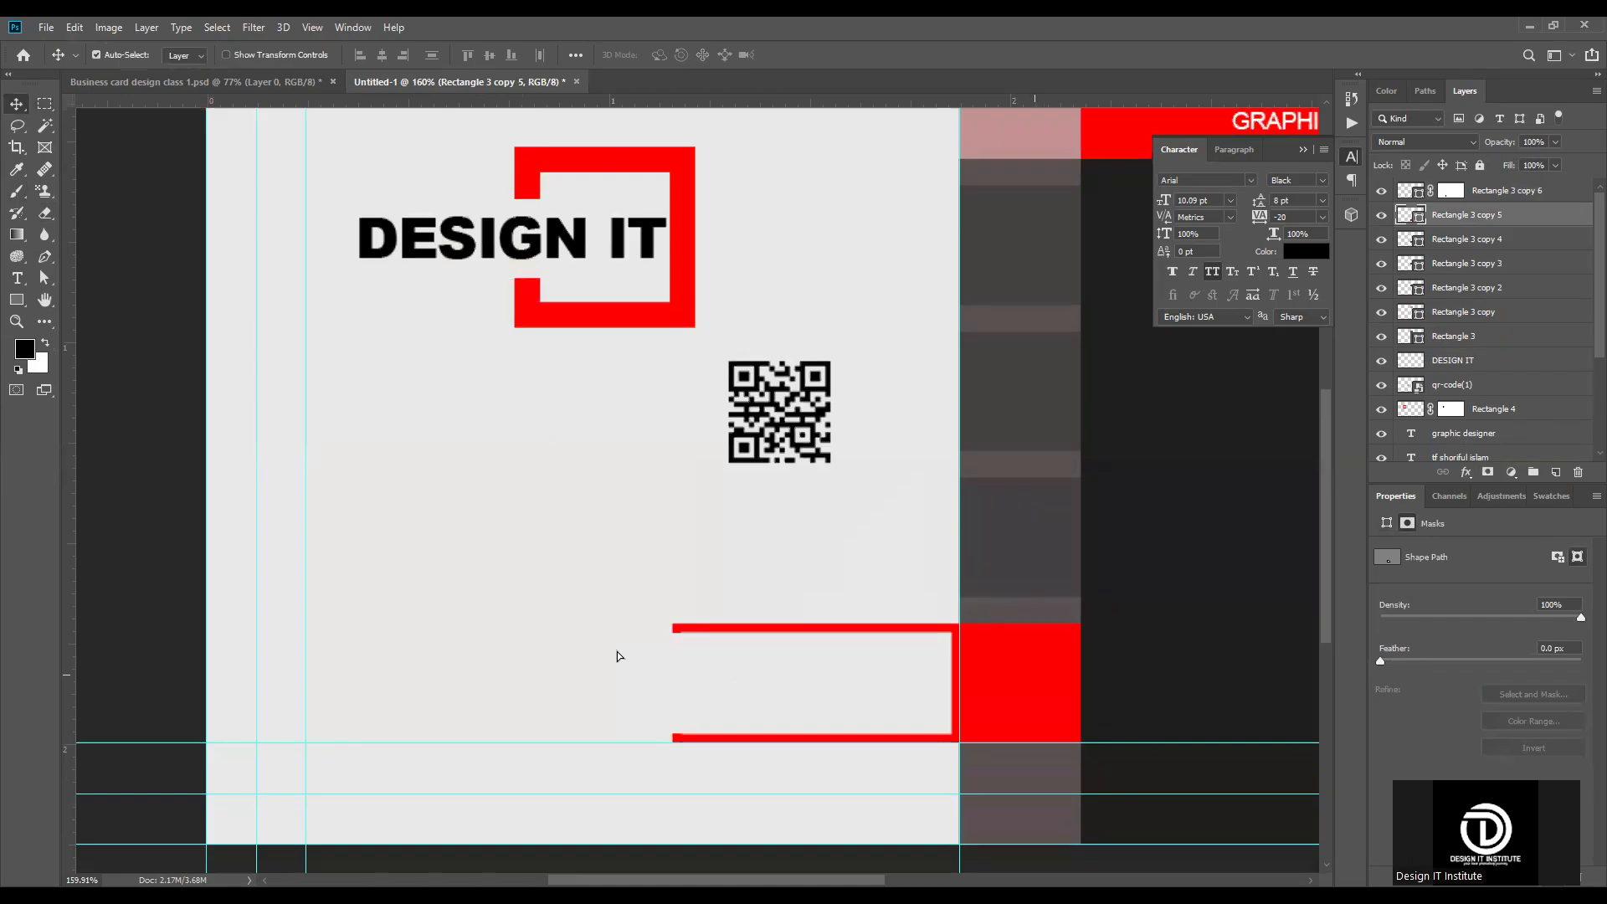
pyautogui.moveTo(615, 629); pyautogui.dragTo(615, 626)
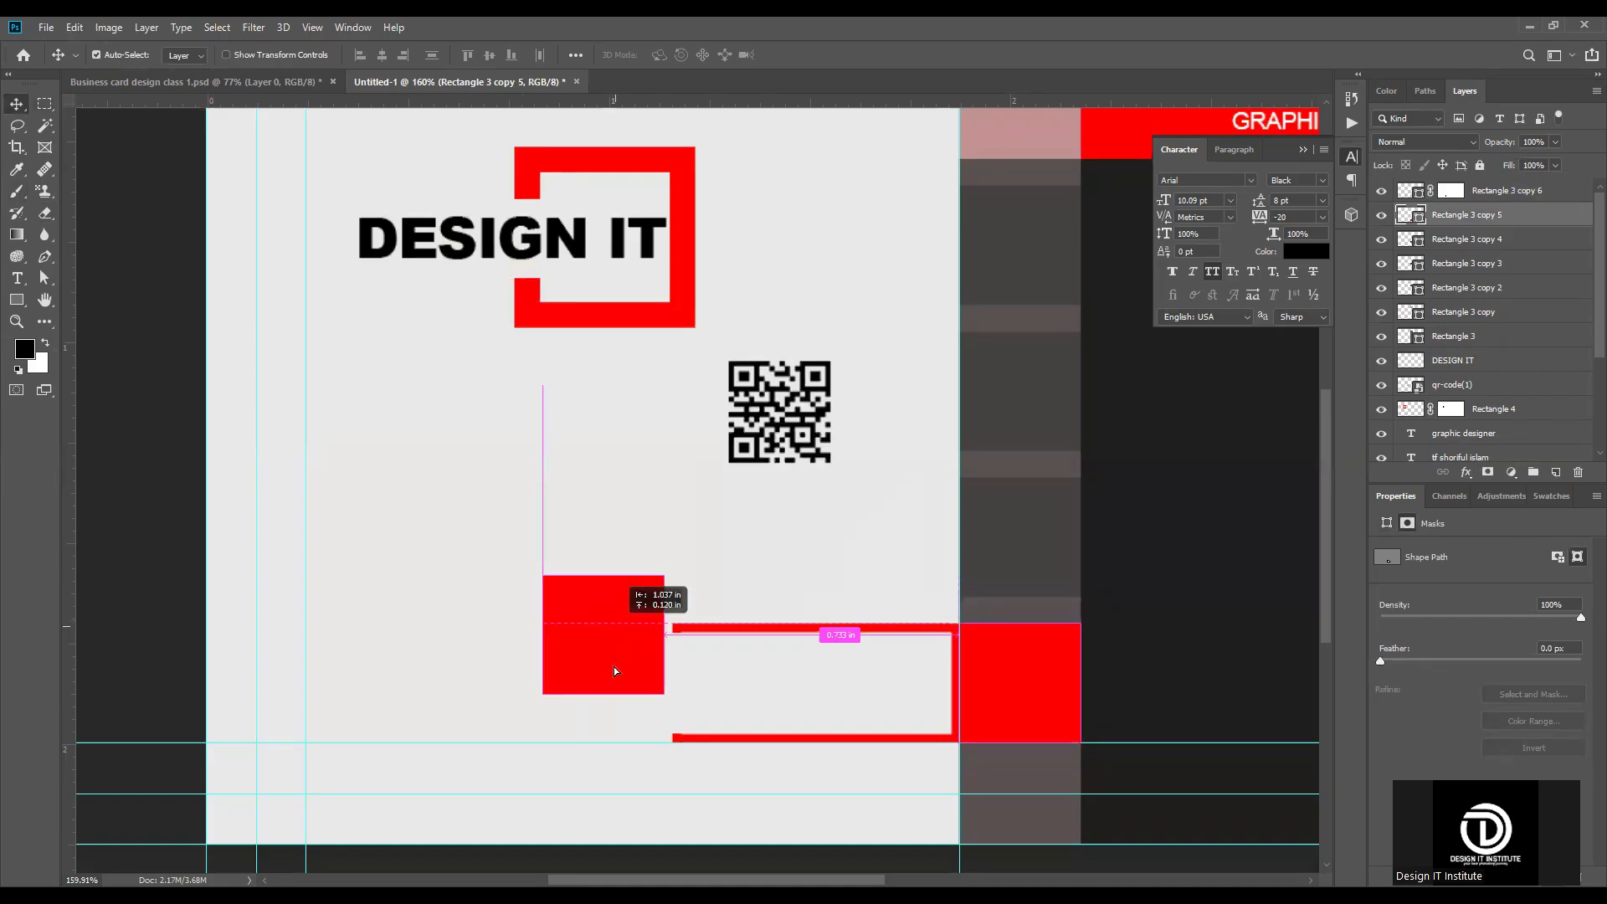
pyautogui.moveTo(635, 670); pyautogui.dragTo(636, 671)
pyautogui.press('Right')
pyautogui.press('Right')
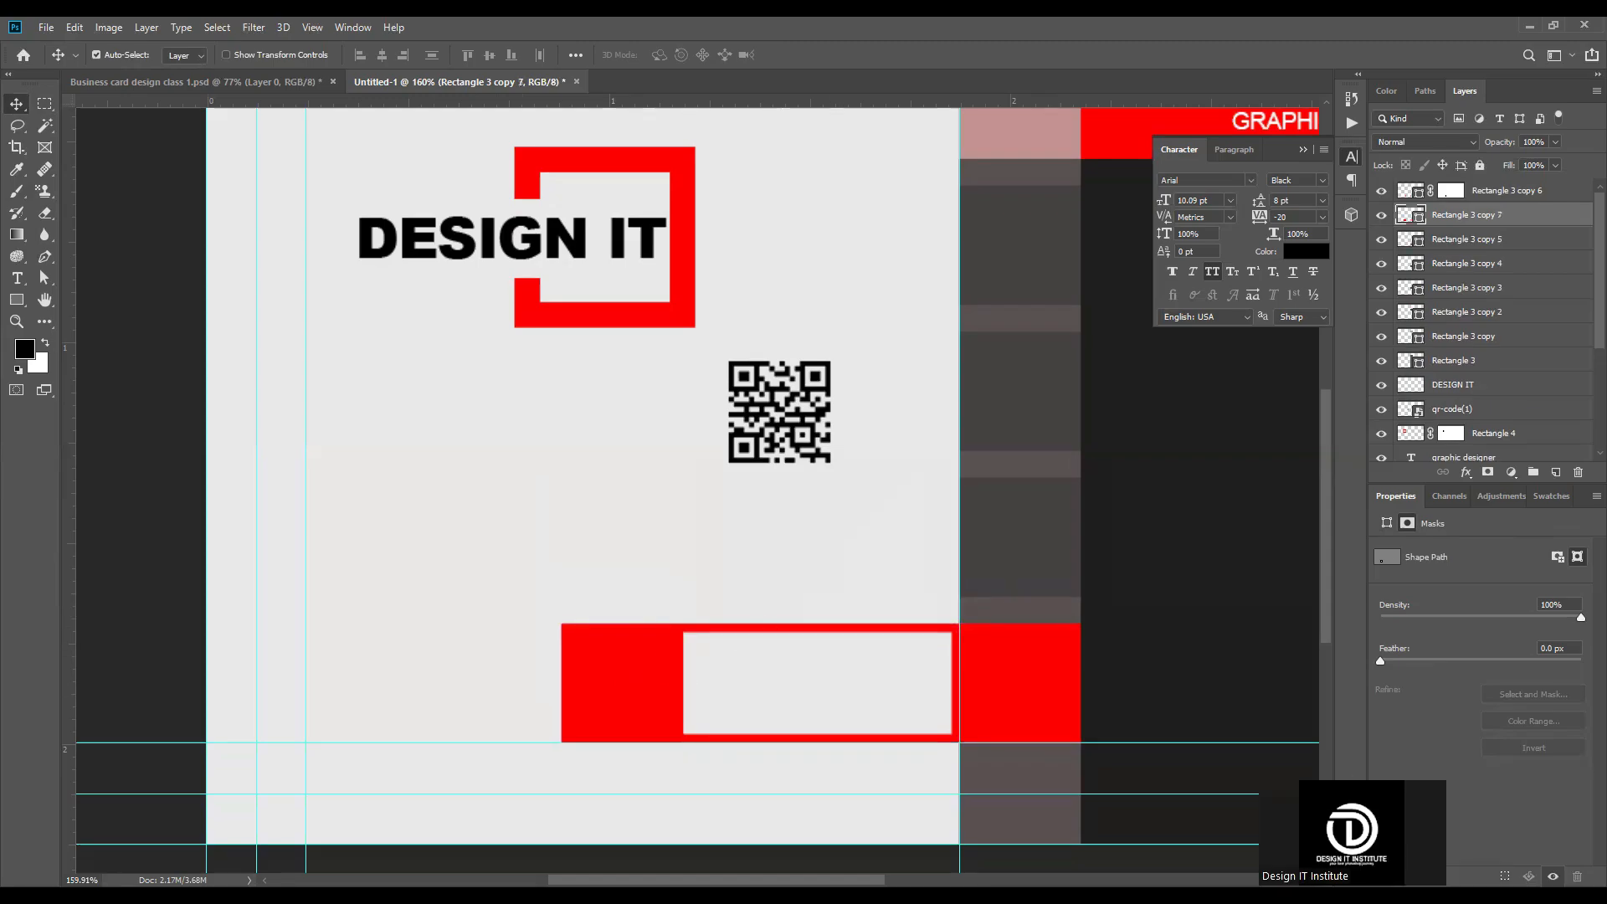
pyautogui.scroll(3, 391, 730)
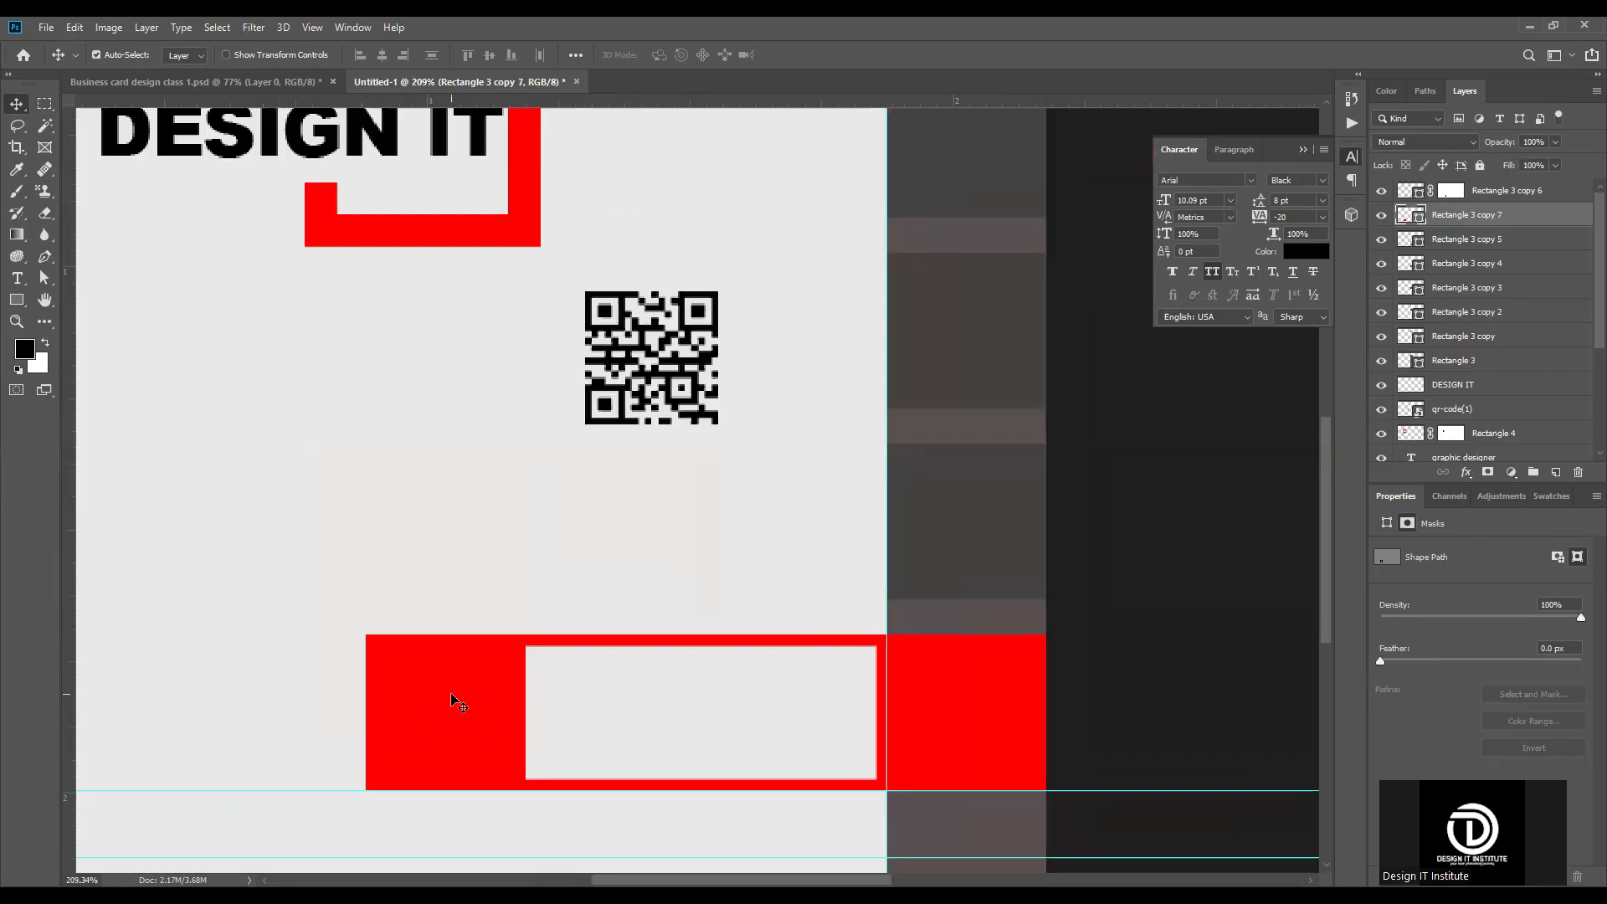
# Step: Remove the copied square's fill and give it a thin red stroke of about 5.14 px
pyautogui.click(1387, 523)
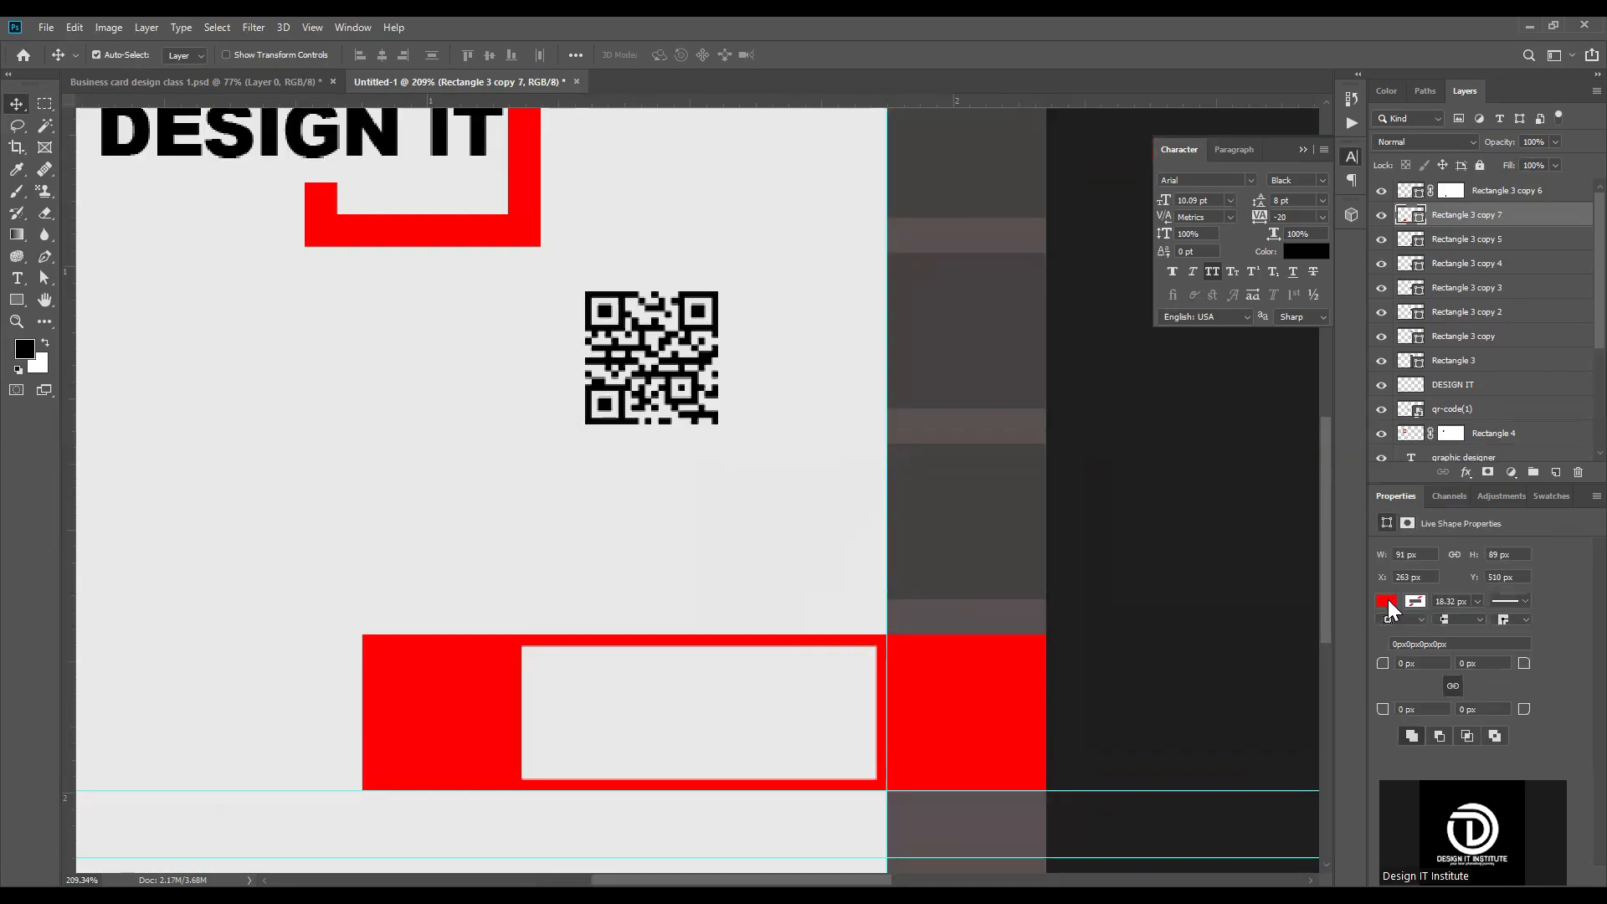
pyautogui.click(1388, 604)
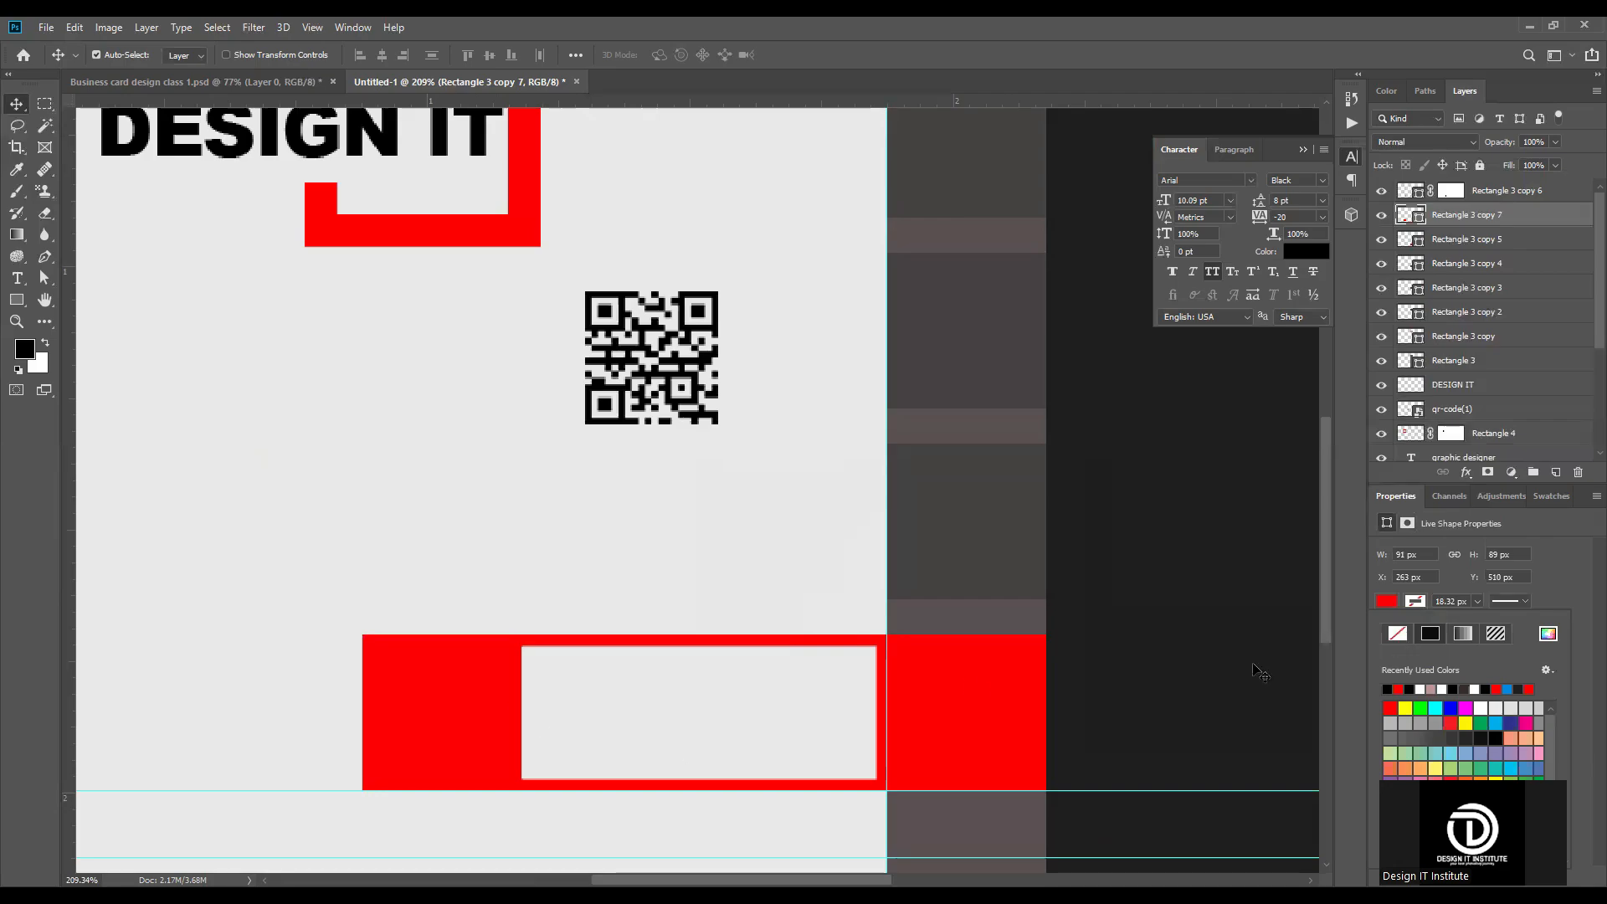
pyautogui.click(1397, 634)
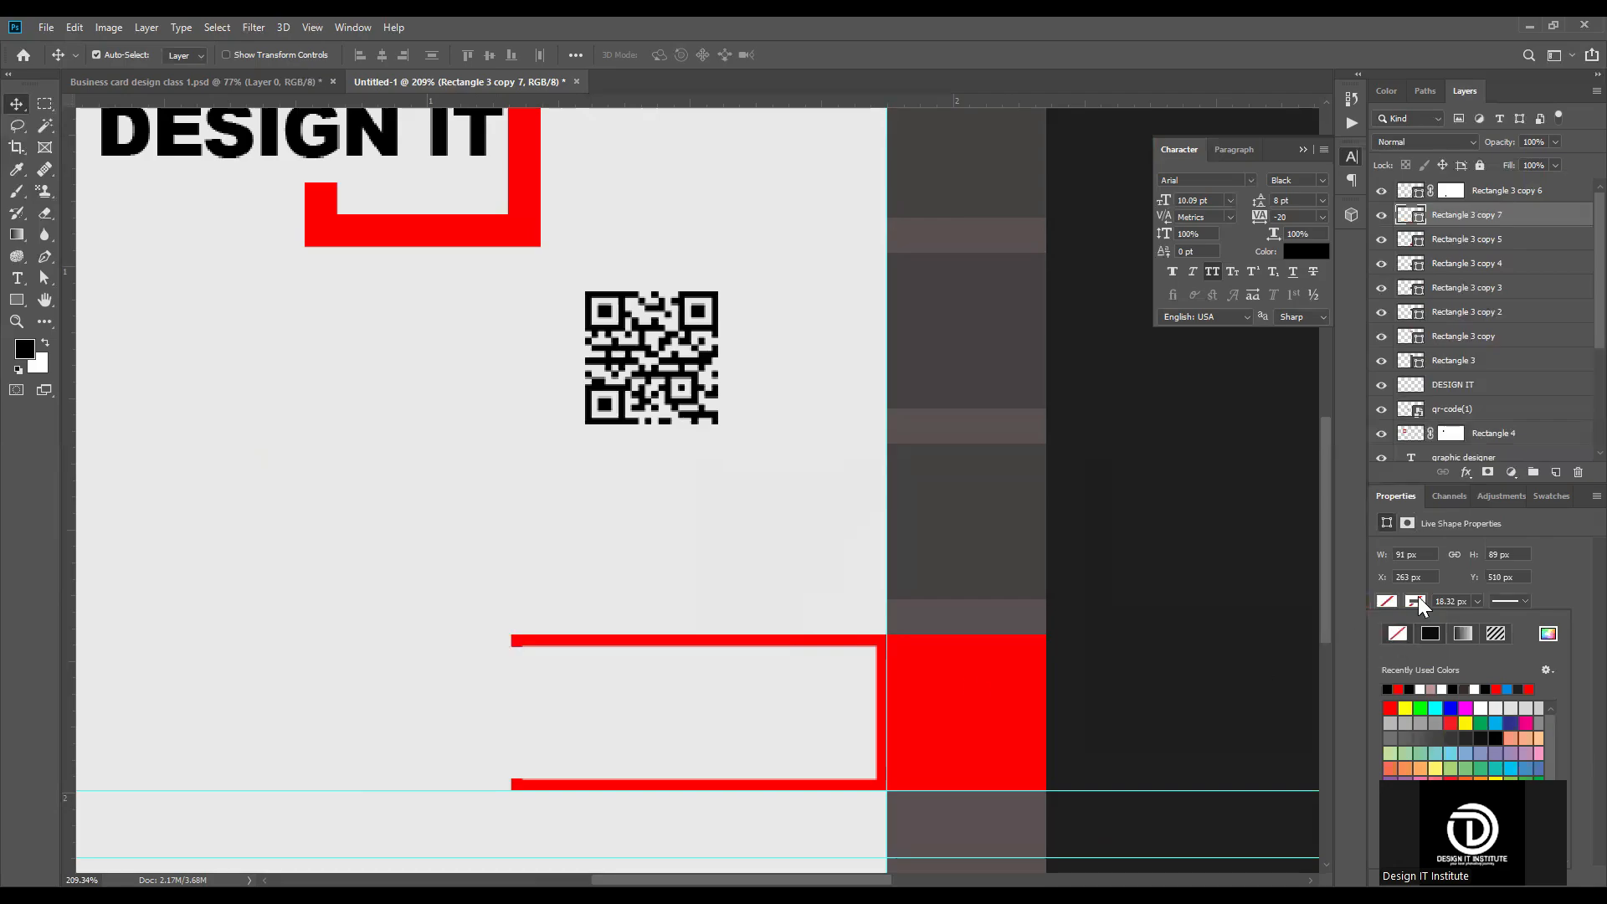
pyautogui.click(1398, 689)
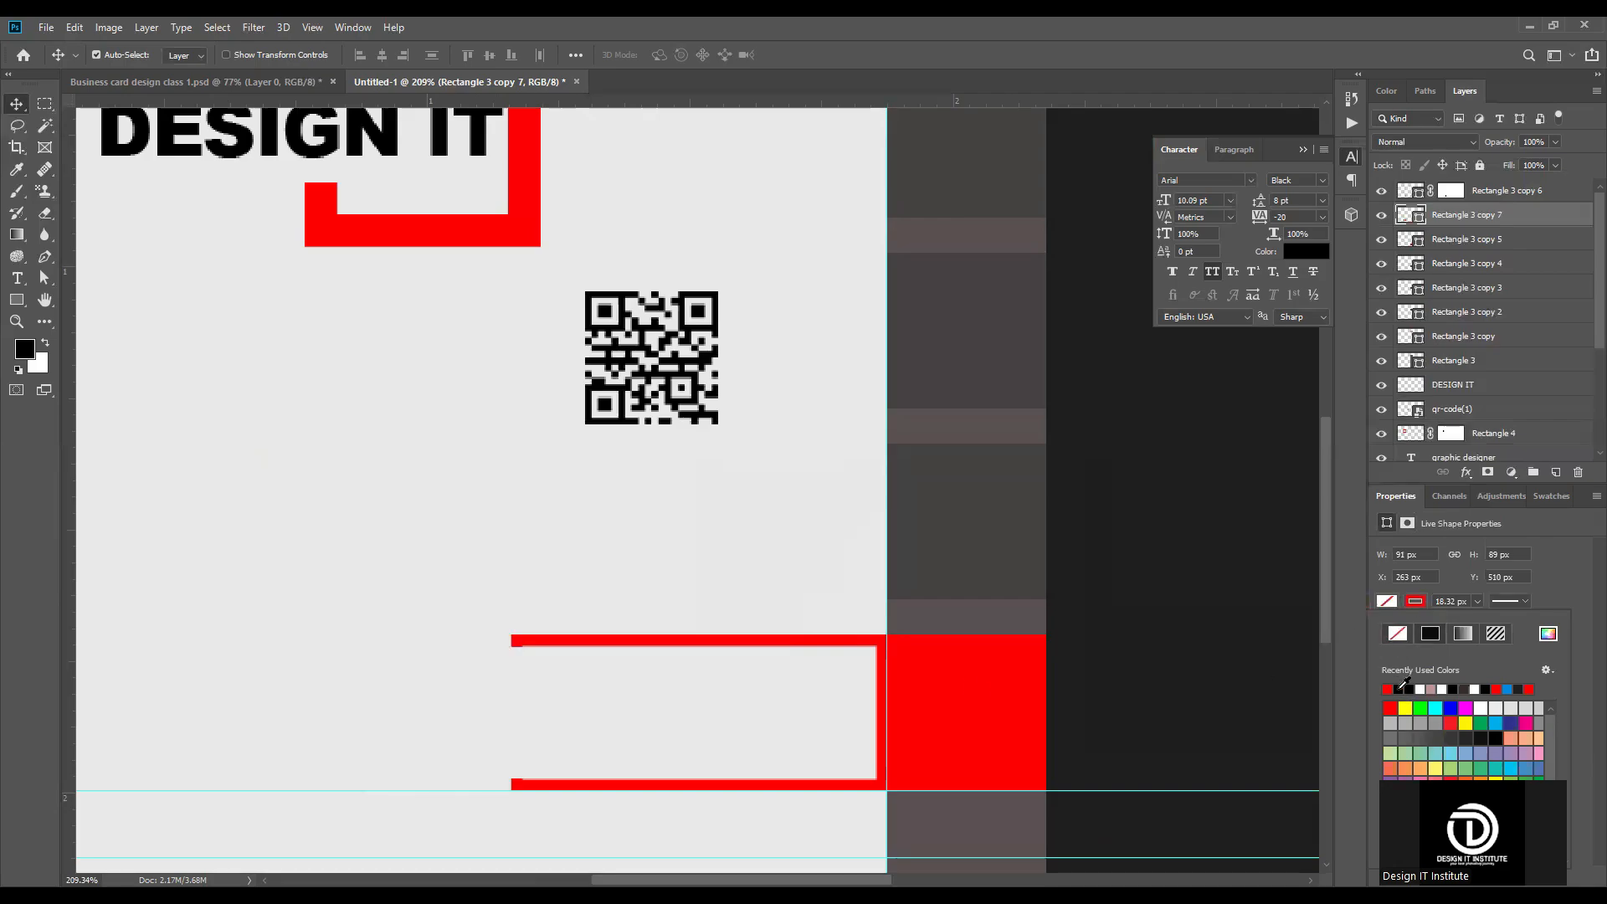
pyautogui.click(1479, 602)
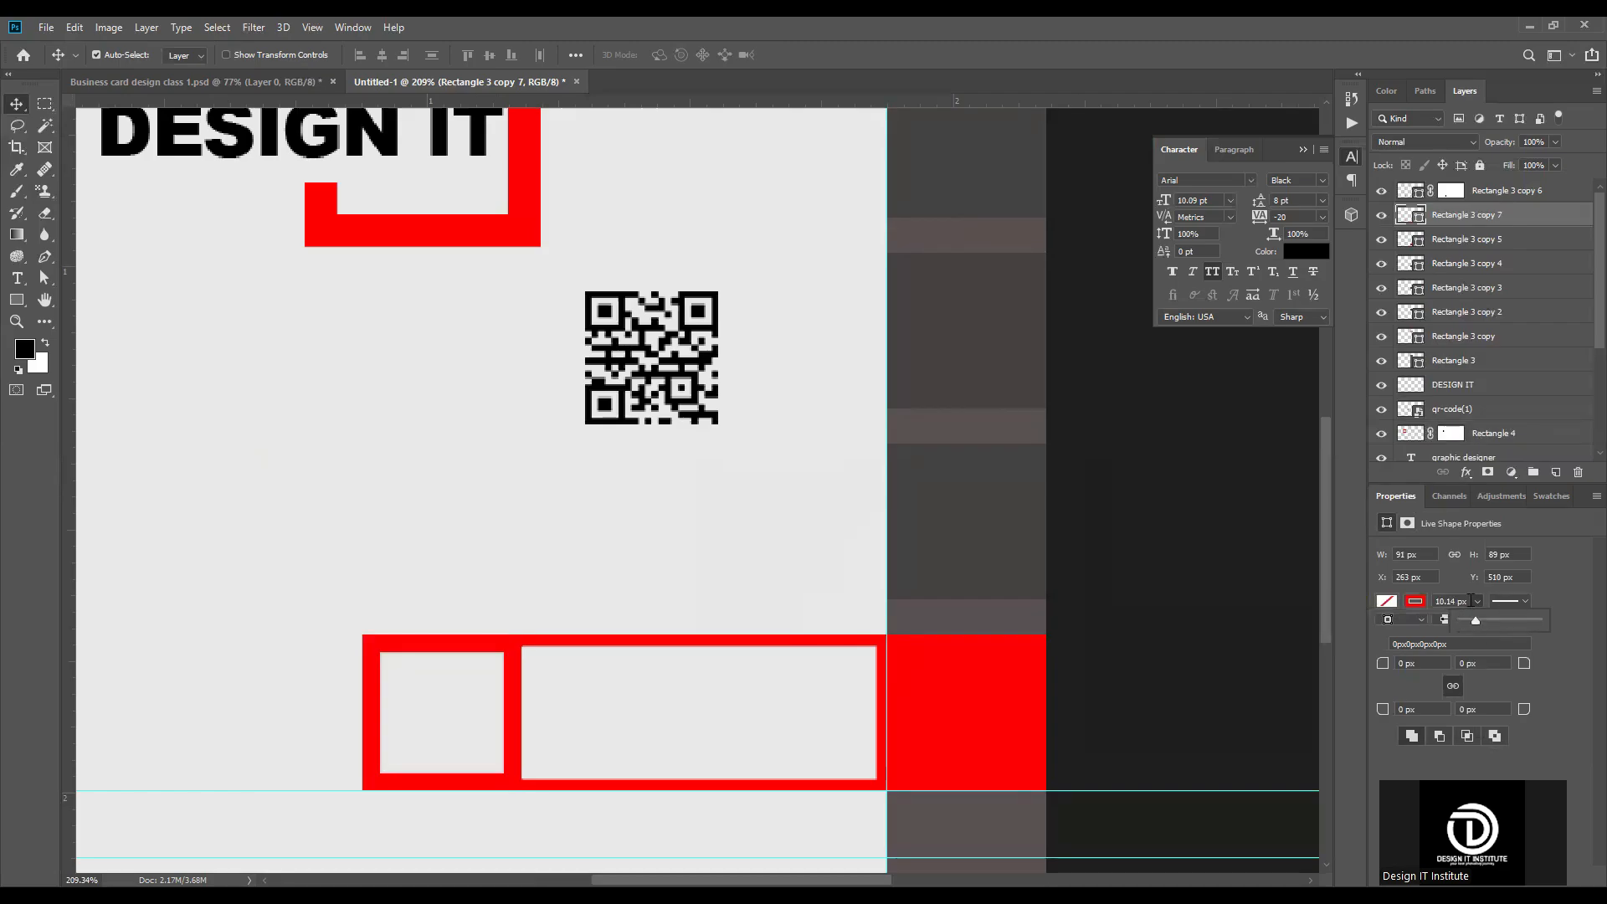
pyautogui.click(1471, 600)
# Step: Set the outlined square's stroke width to 6.41 px to match the adjoining outlined rectangle
pyautogui.click(834, 643)
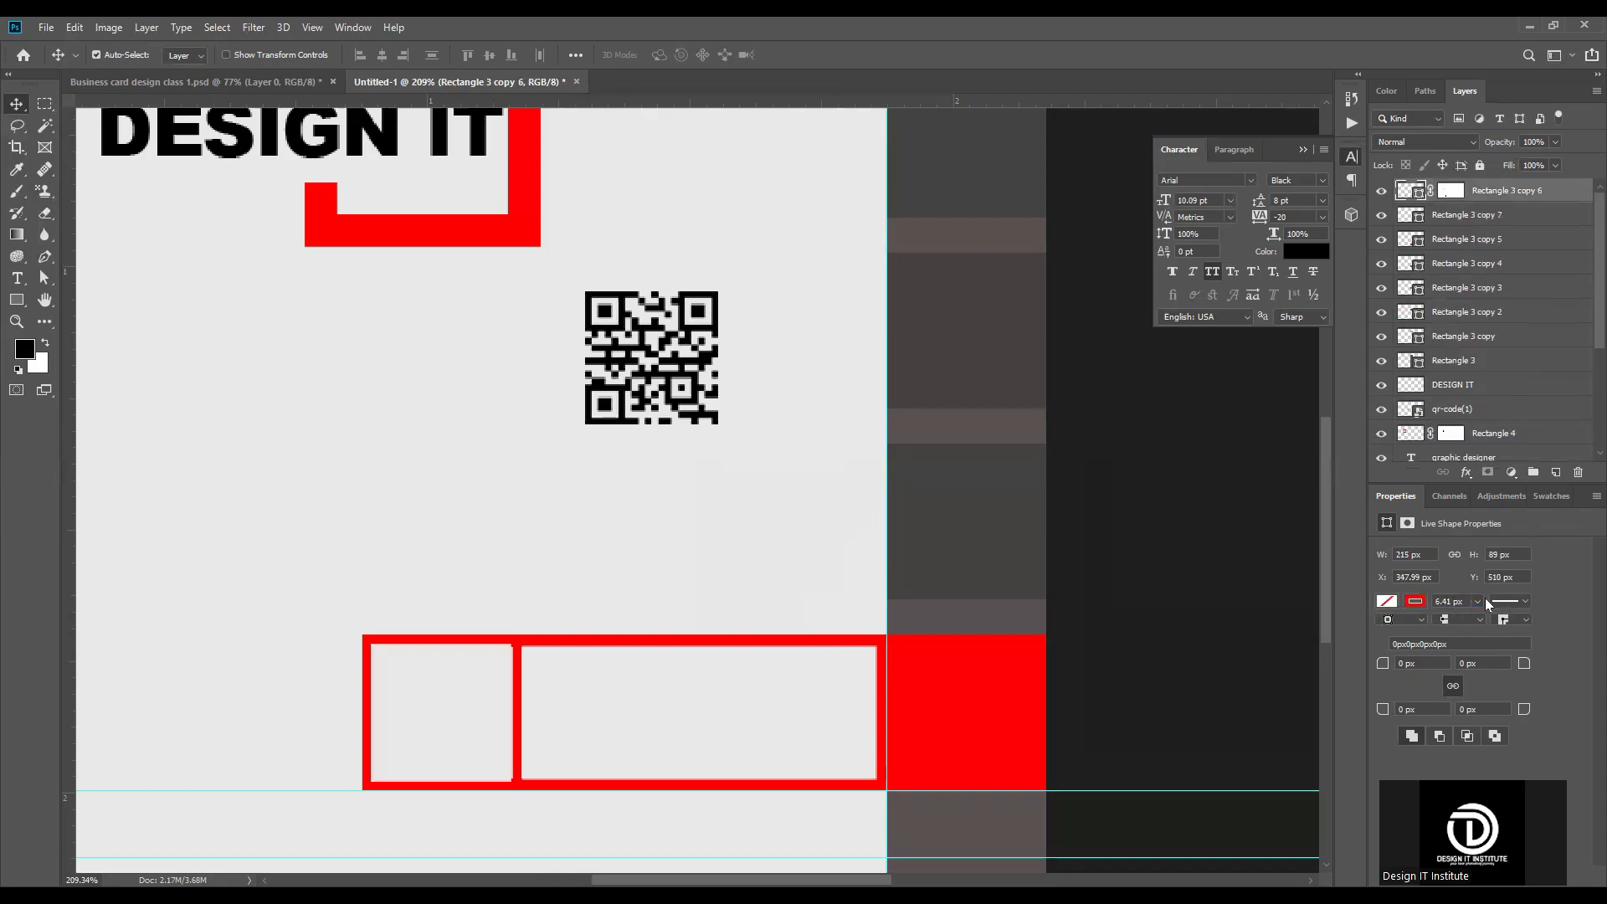
pyautogui.click(466, 640)
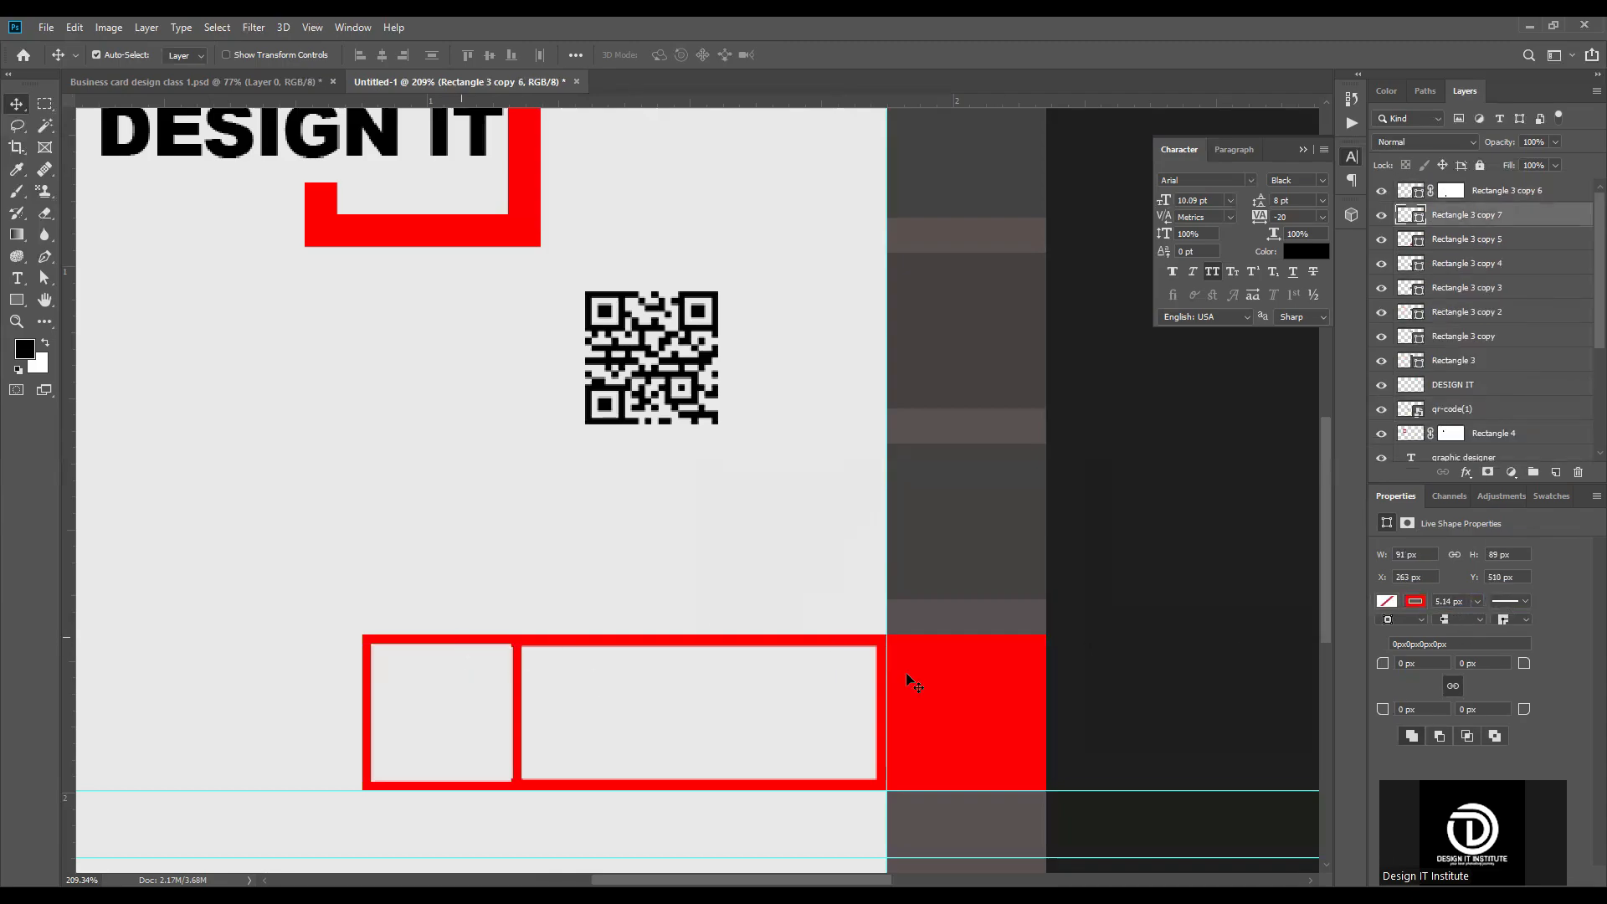
pyautogui.click(1464, 600)
pyautogui.write('6.4')
pyautogui.press('Return')
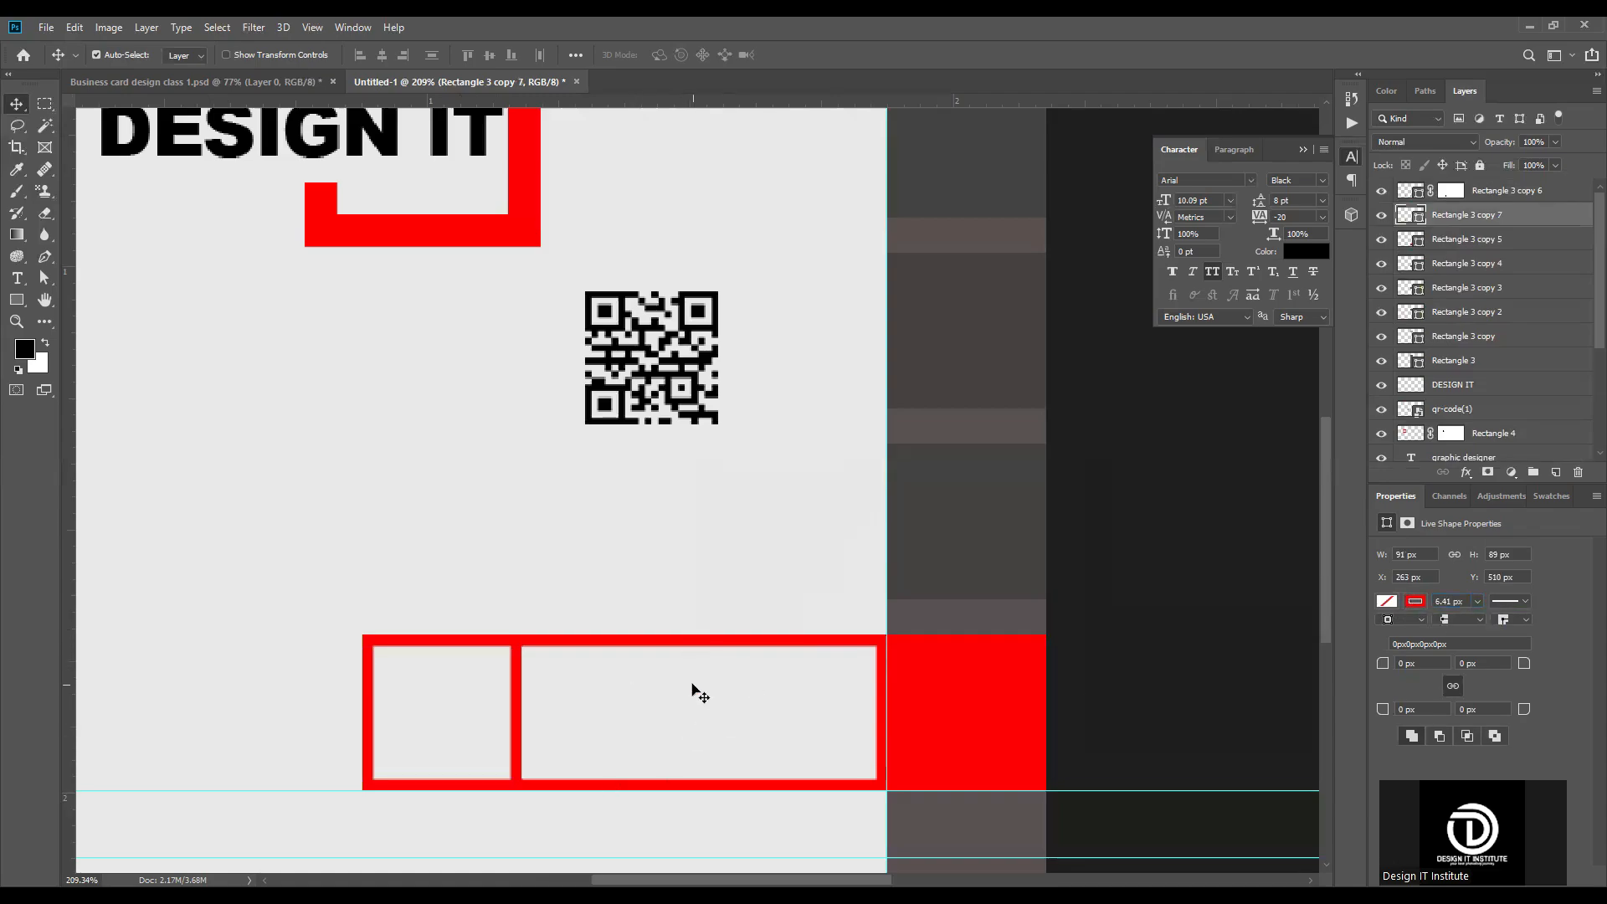
pyautogui.scroll(3, 519, 740)
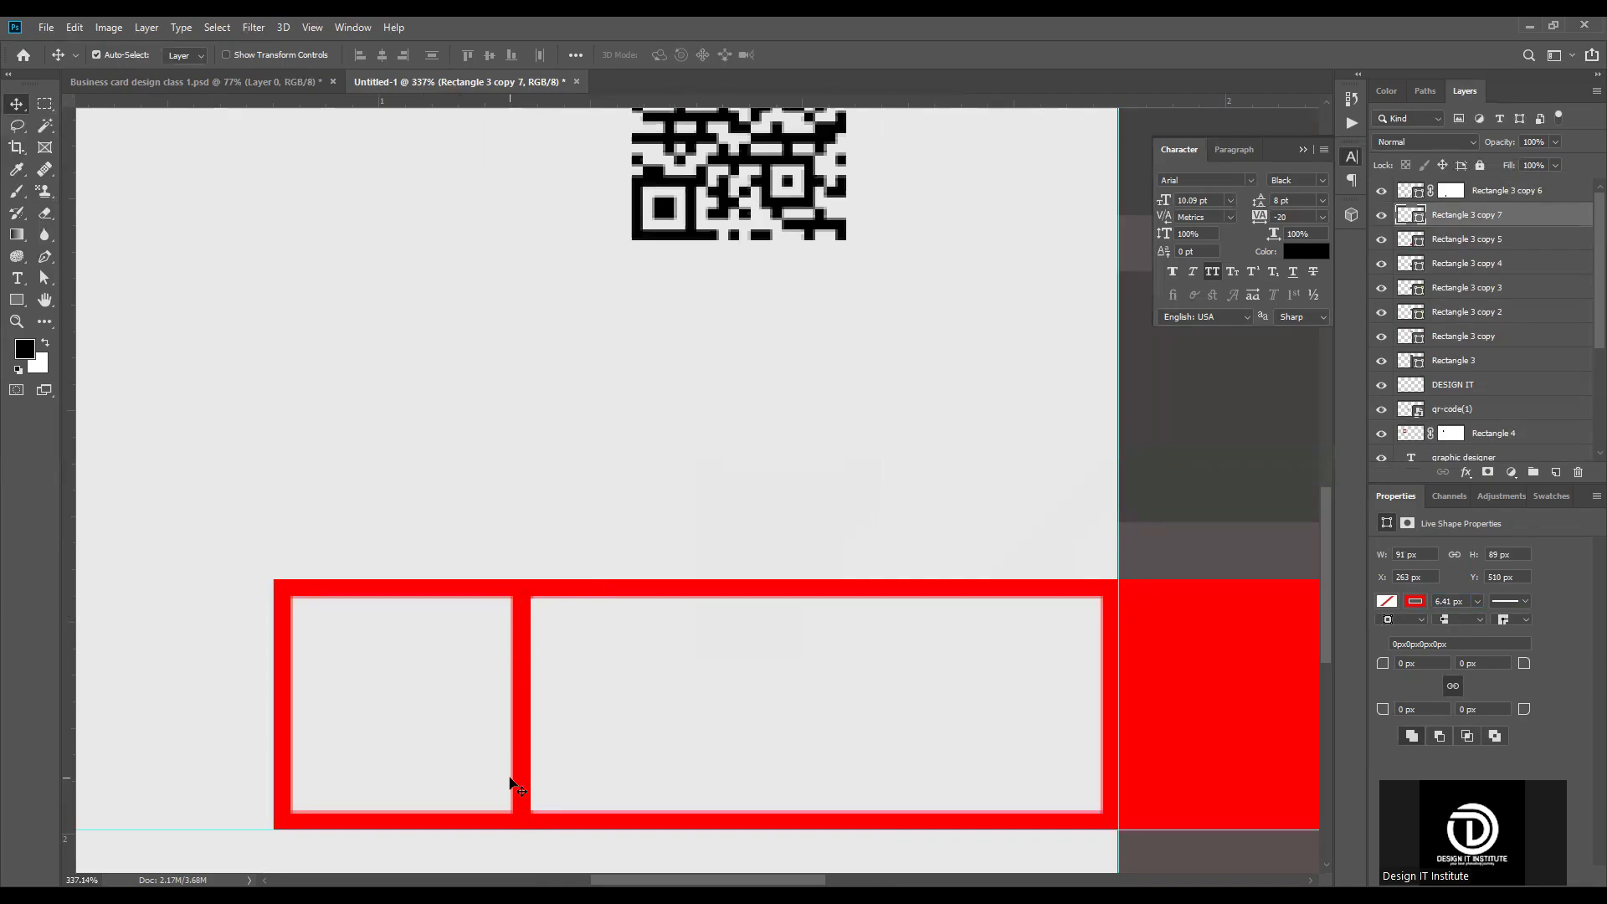
# Step: Add a layer mask to the outlined square and hide its right side between the top and bottom lines with black paint
pyautogui.click(1488, 472)
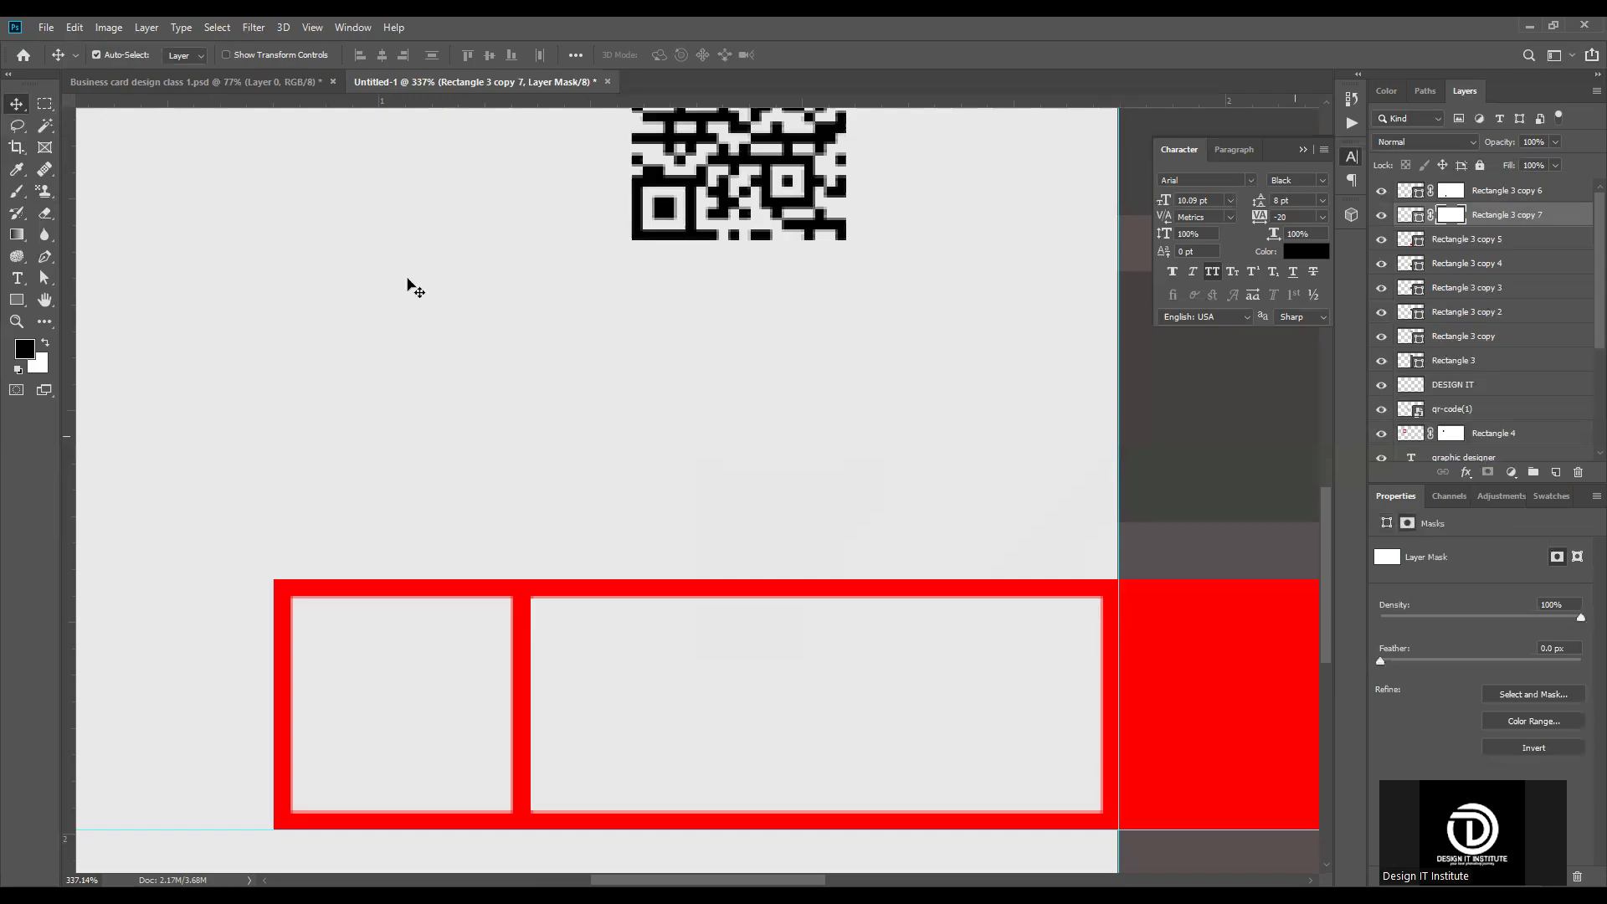
pyautogui.click(46, 105)
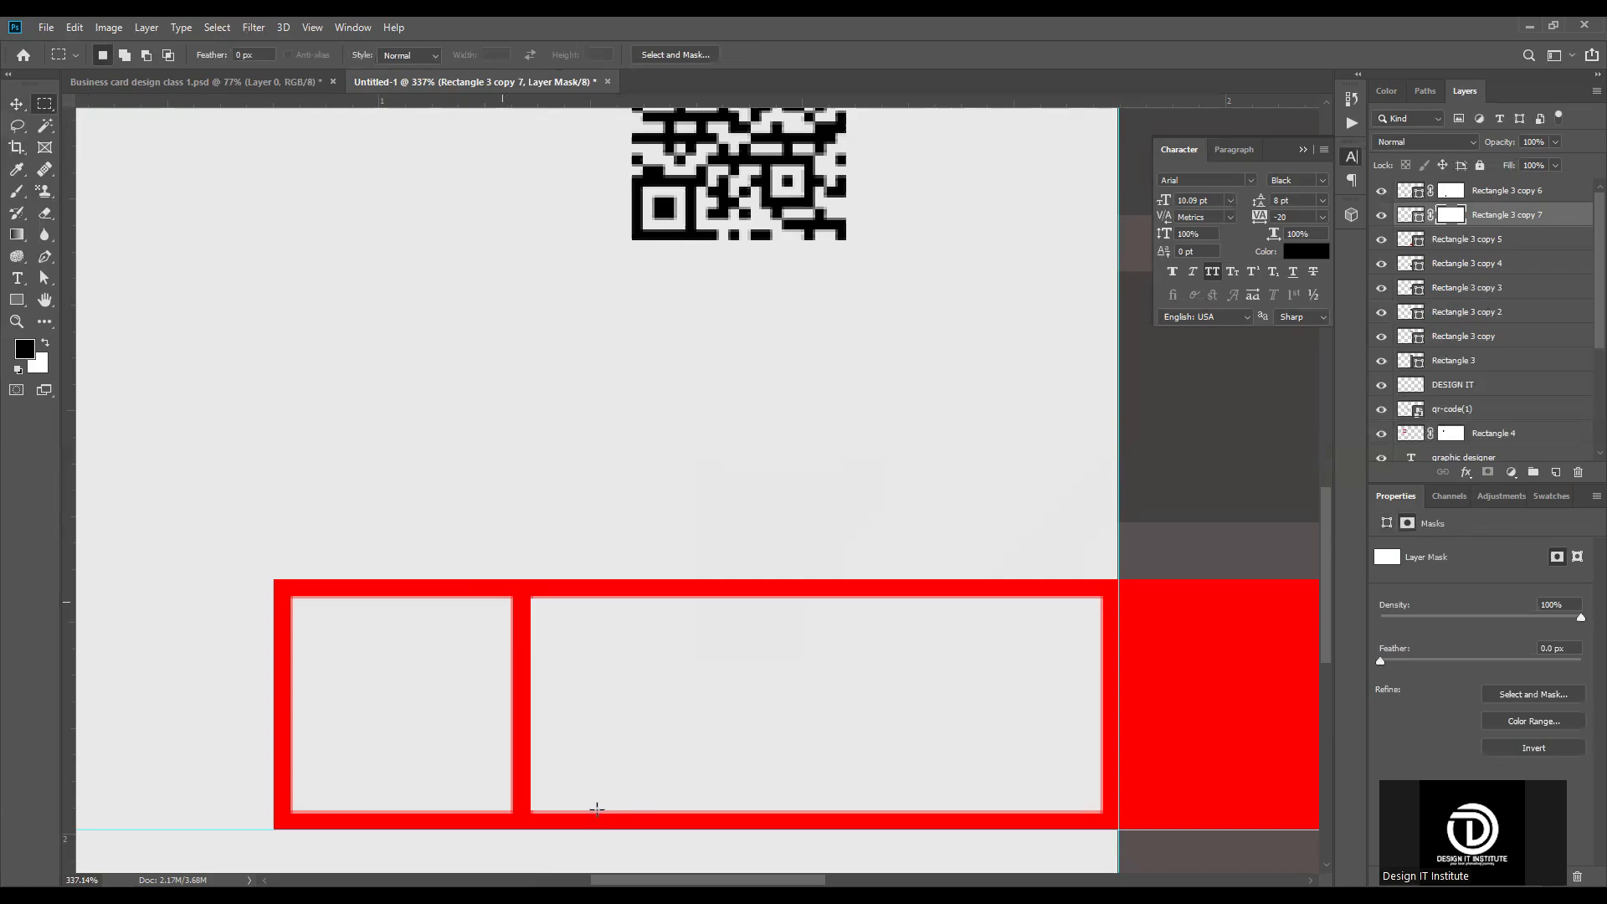
pyautogui.scroll(5, 531, 647)
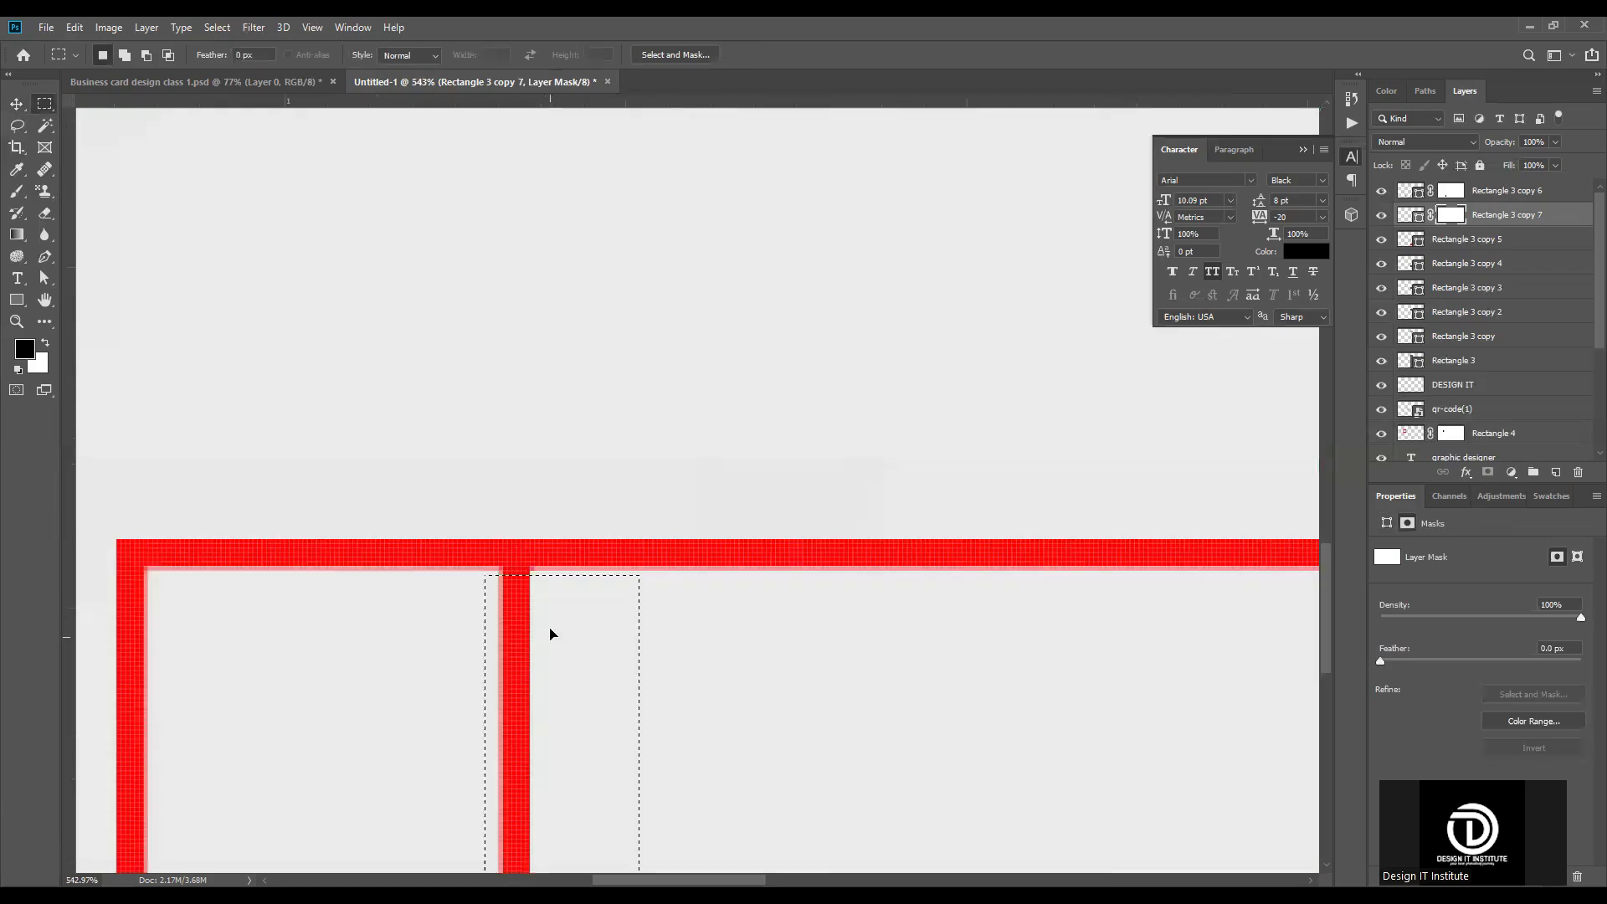
pyautogui.scroll(3, 549, 630)
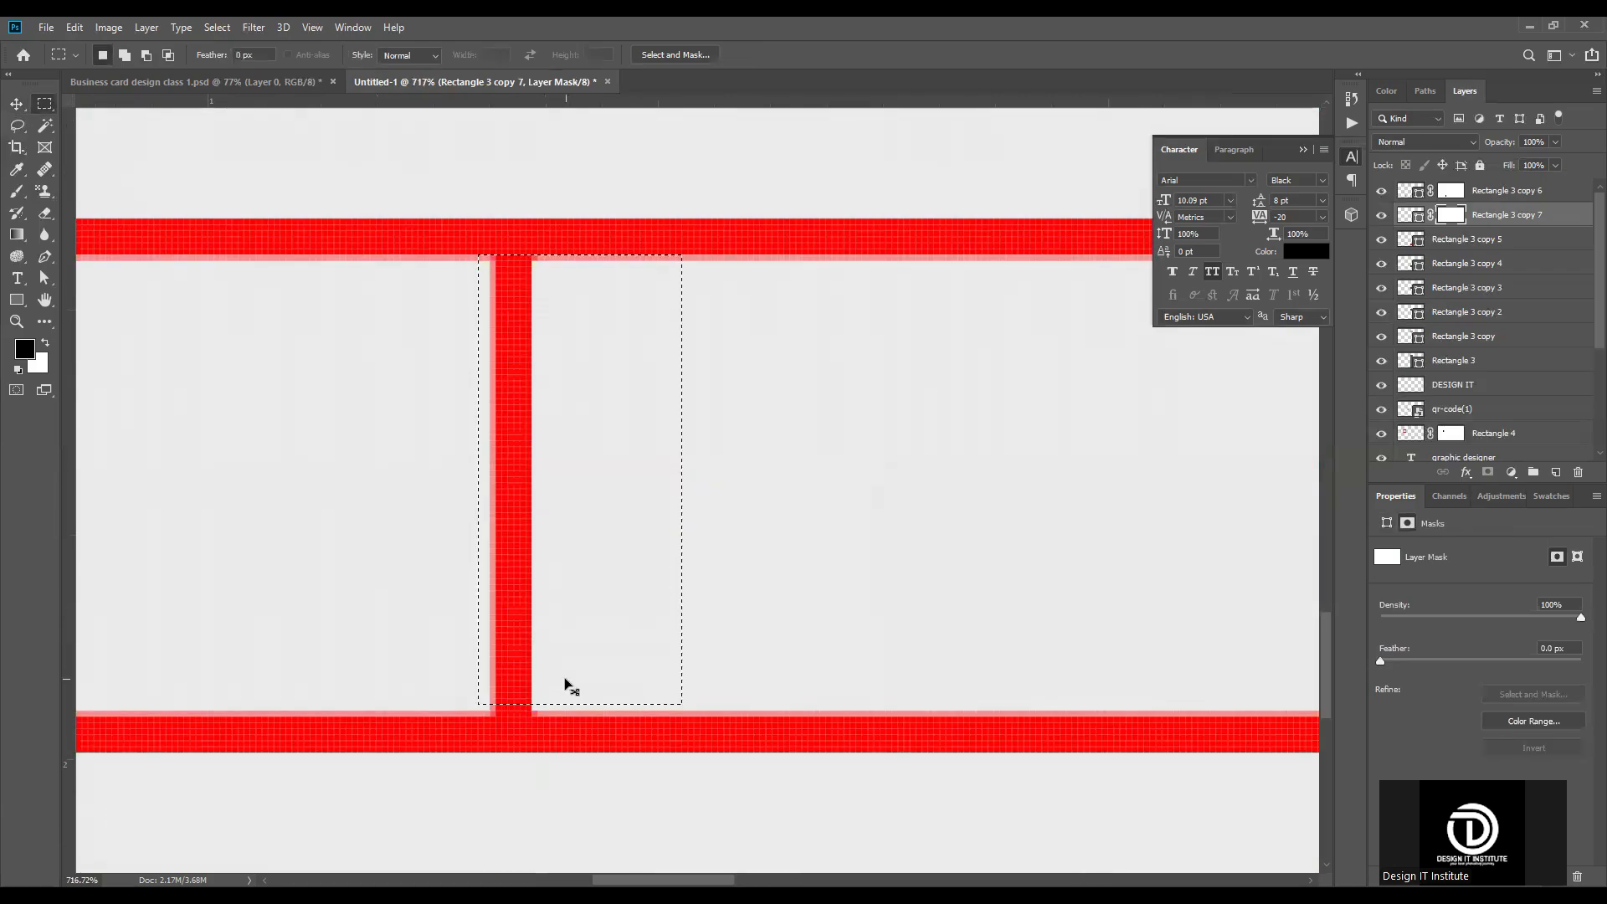
pyautogui.click(474, 405)
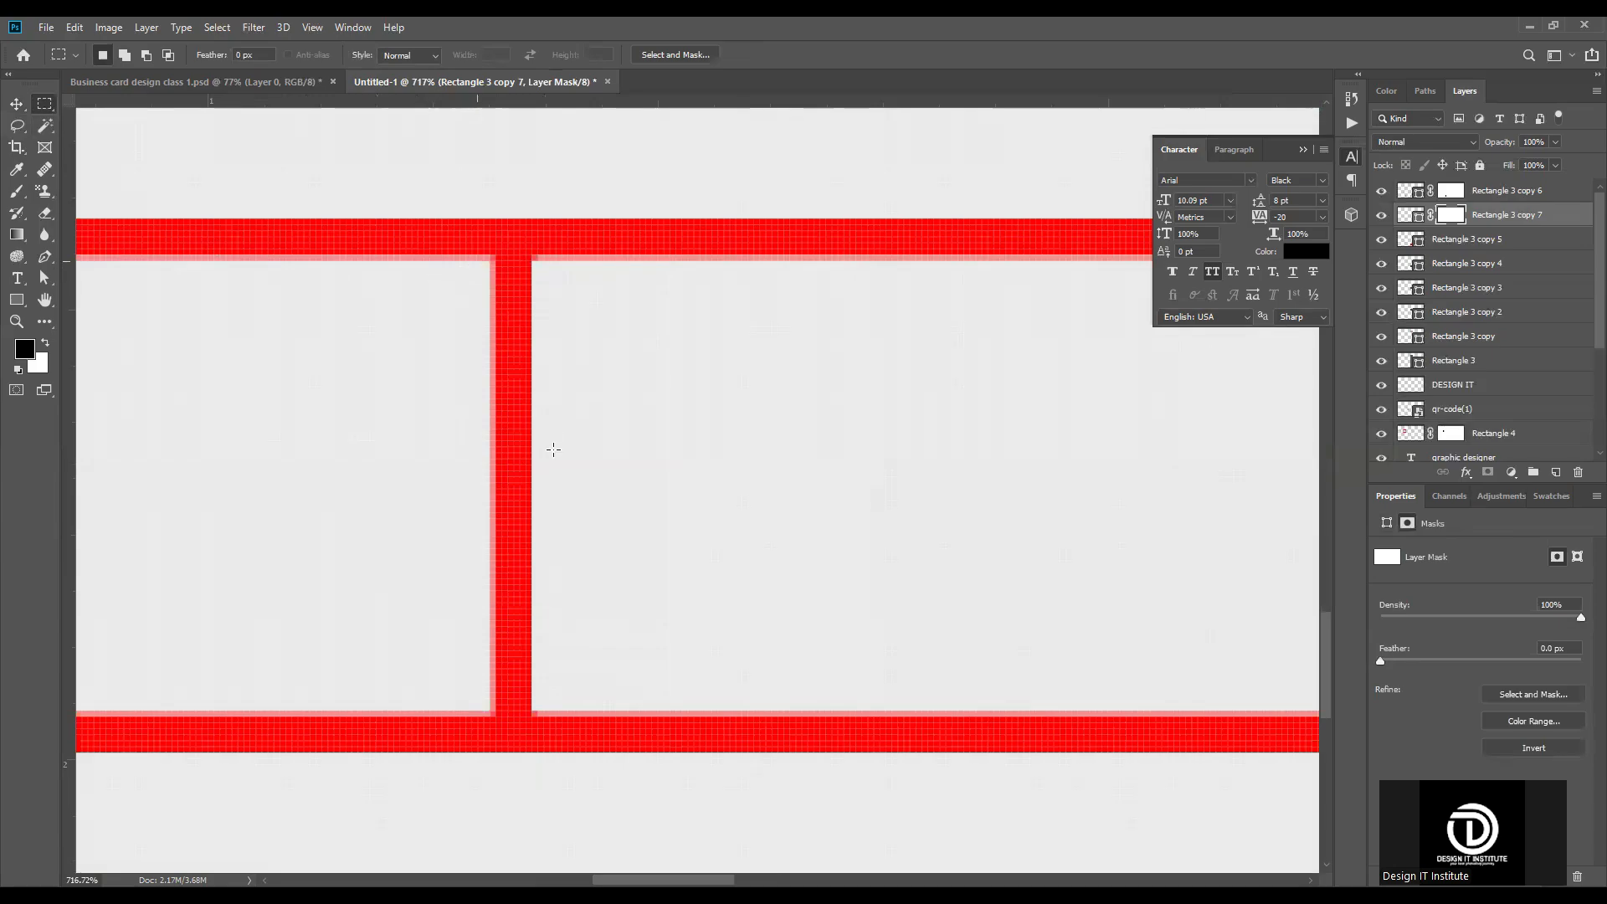
pyautogui.moveTo(545, 708); pyautogui.dragTo(477, 258)
pyautogui.scroll(-9, 718, 503)
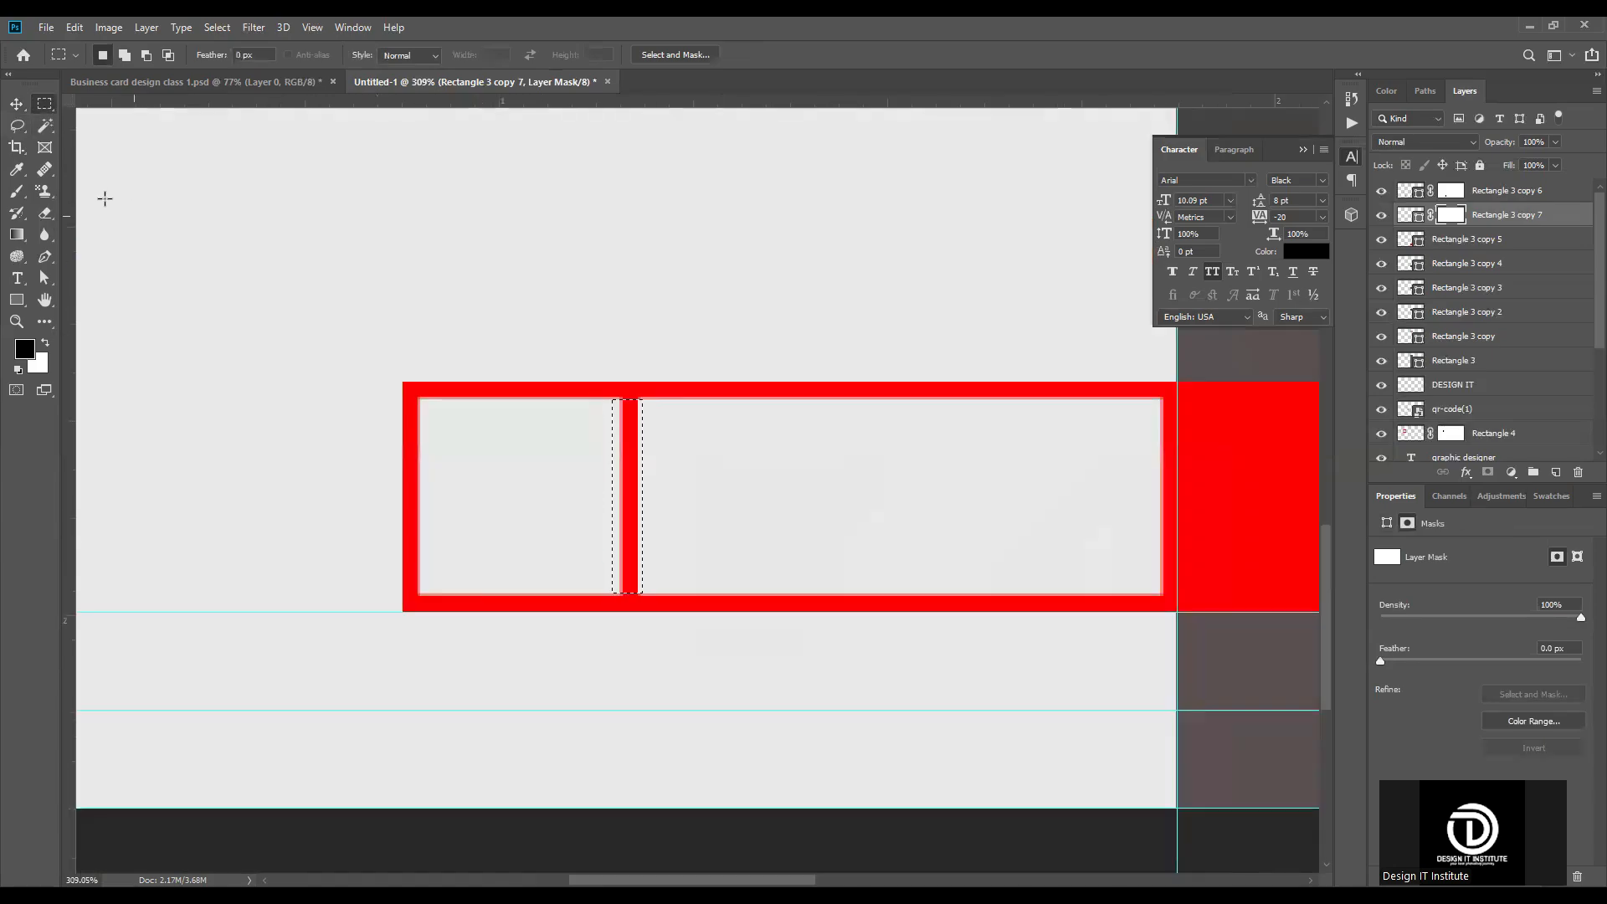
pyautogui.click(18, 198)
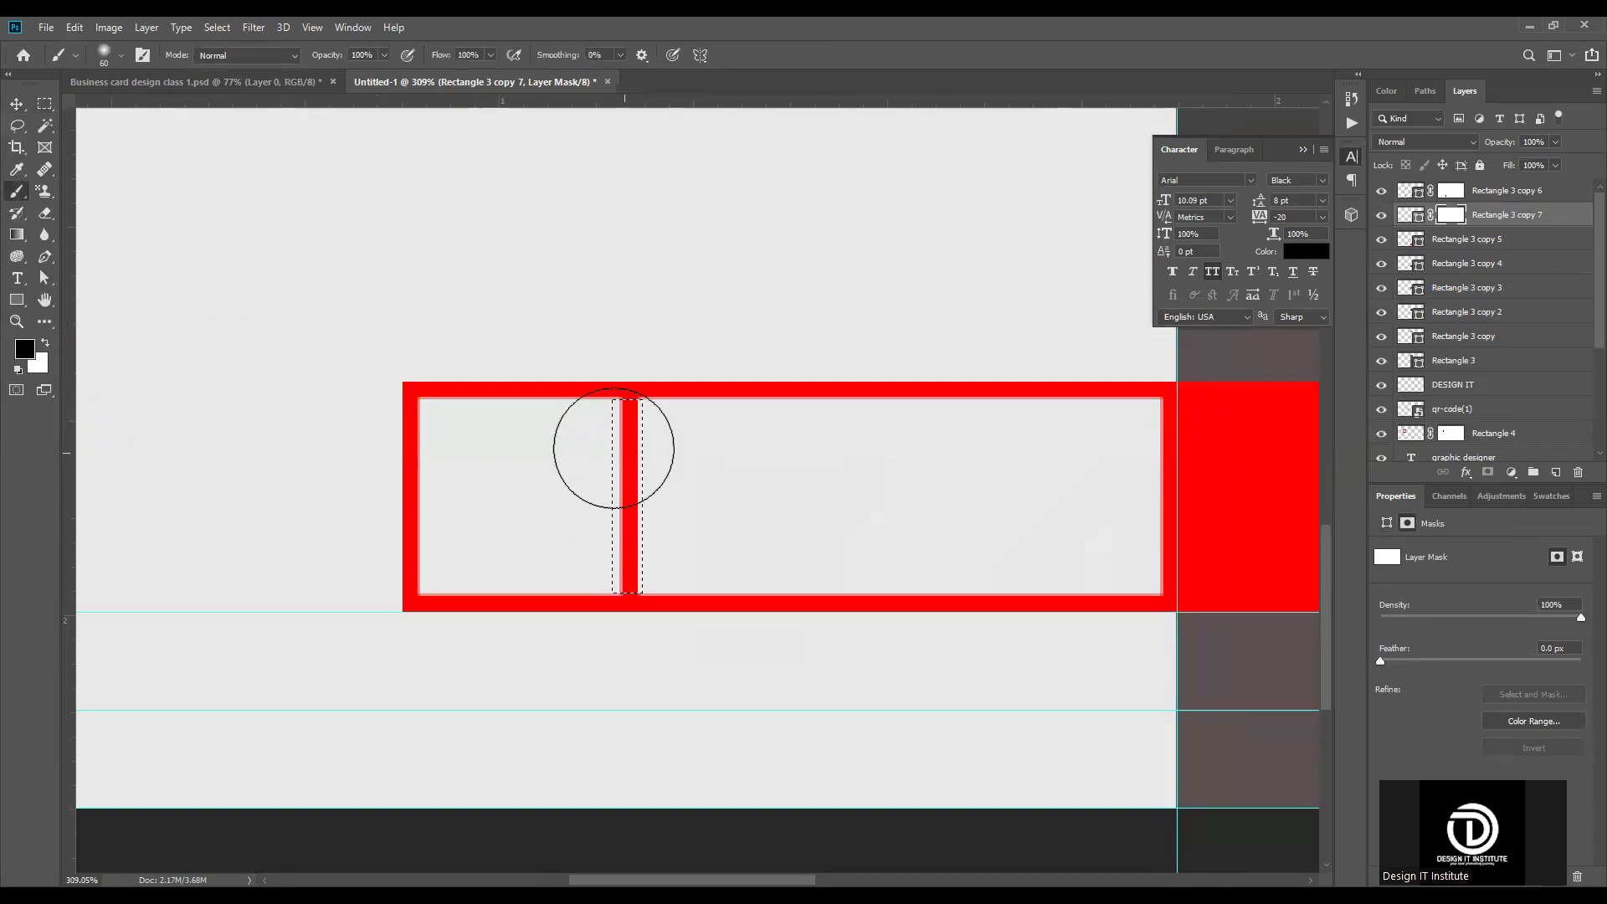
pyautogui.moveTo(614, 448)
pyautogui.mouseDown()
pyautogui.moveTo(799, 447)
pyautogui.moveTo(628, 438)
pyautogui.moveTo(667, 670)
pyautogui.mouseUp()
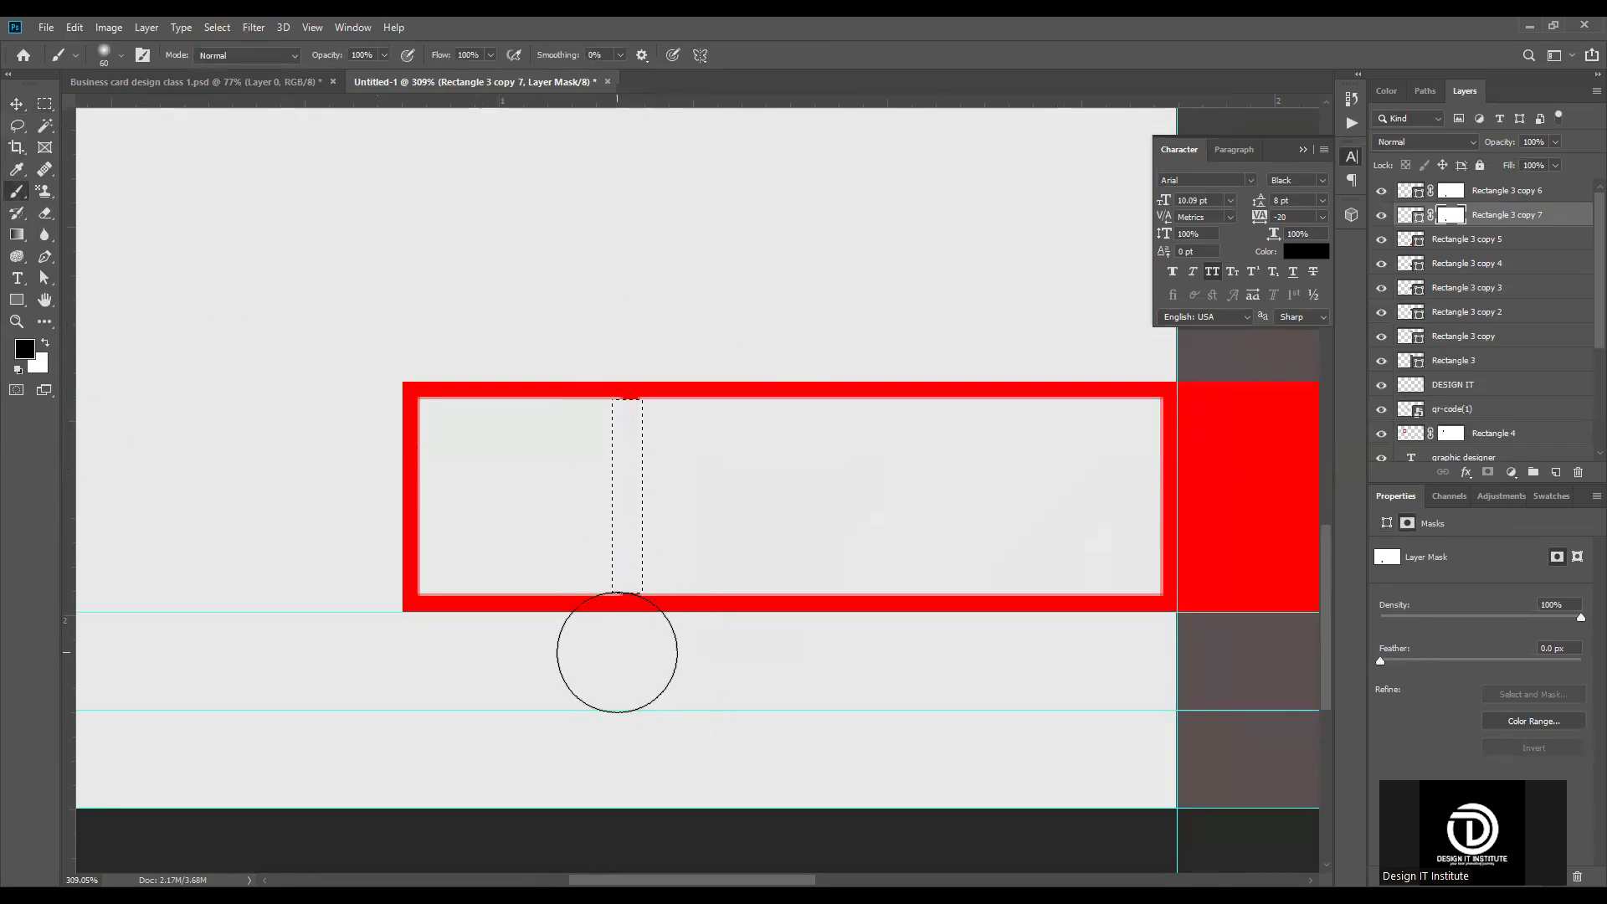
pyautogui.hotkey('ctrl', 'd')
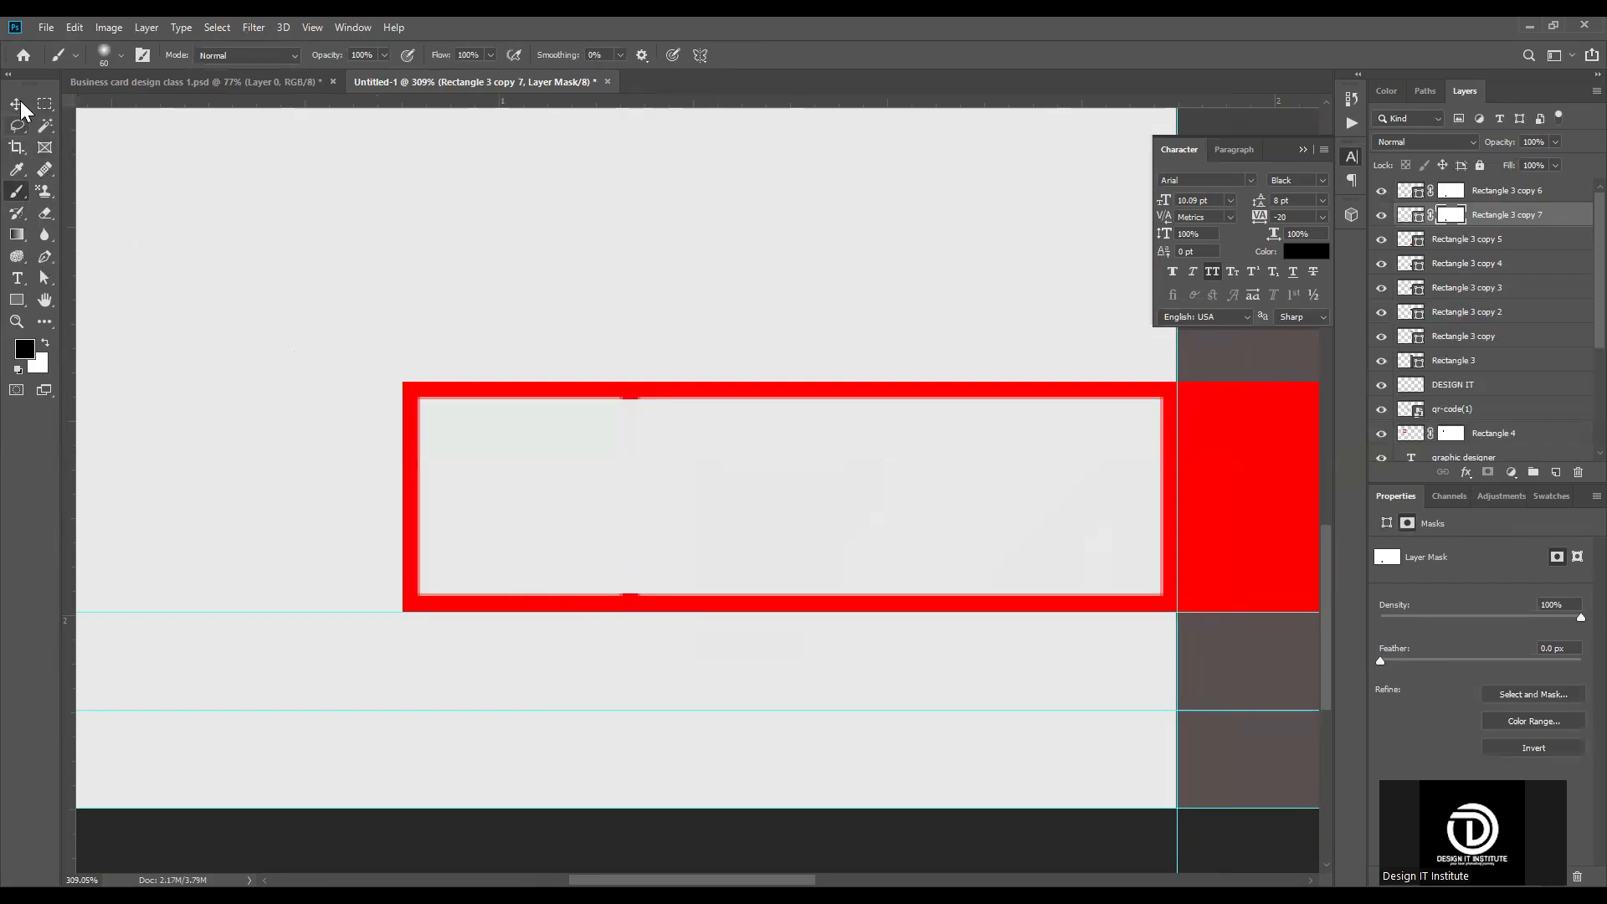
pyautogui.click(16, 104)
# Step: Stretch the outlined square vertically so that it extends slightly above and below the adjoining outlined rectangle
pyautogui.scroll(-5, 628, 542)
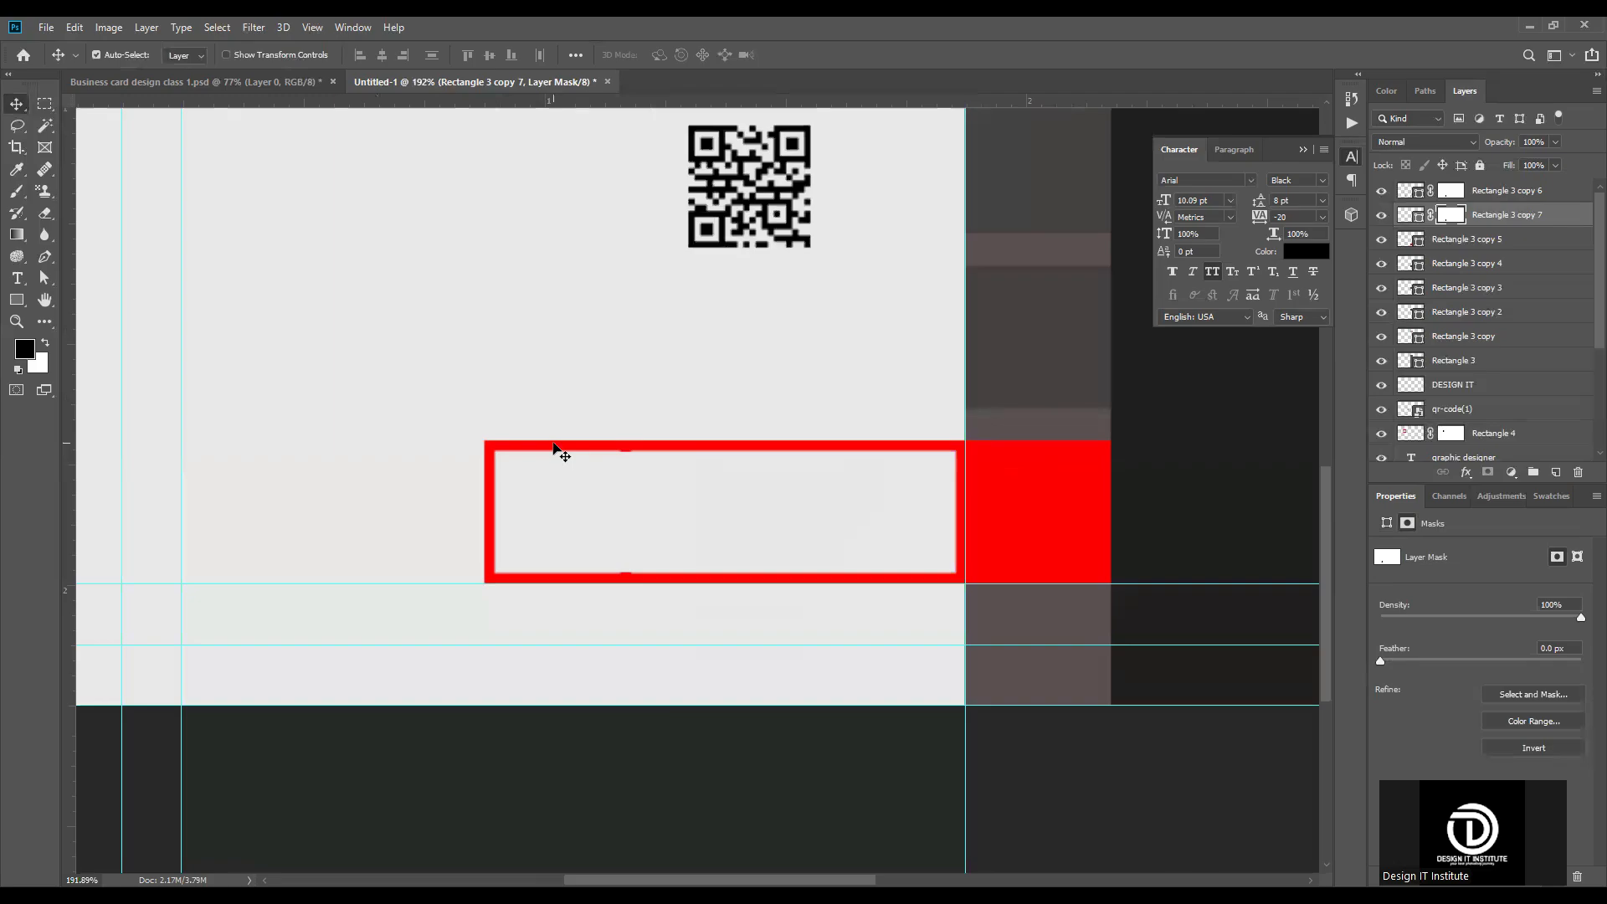
pyautogui.press('ctrl')
pyautogui.hotkey('ctrl', 't')
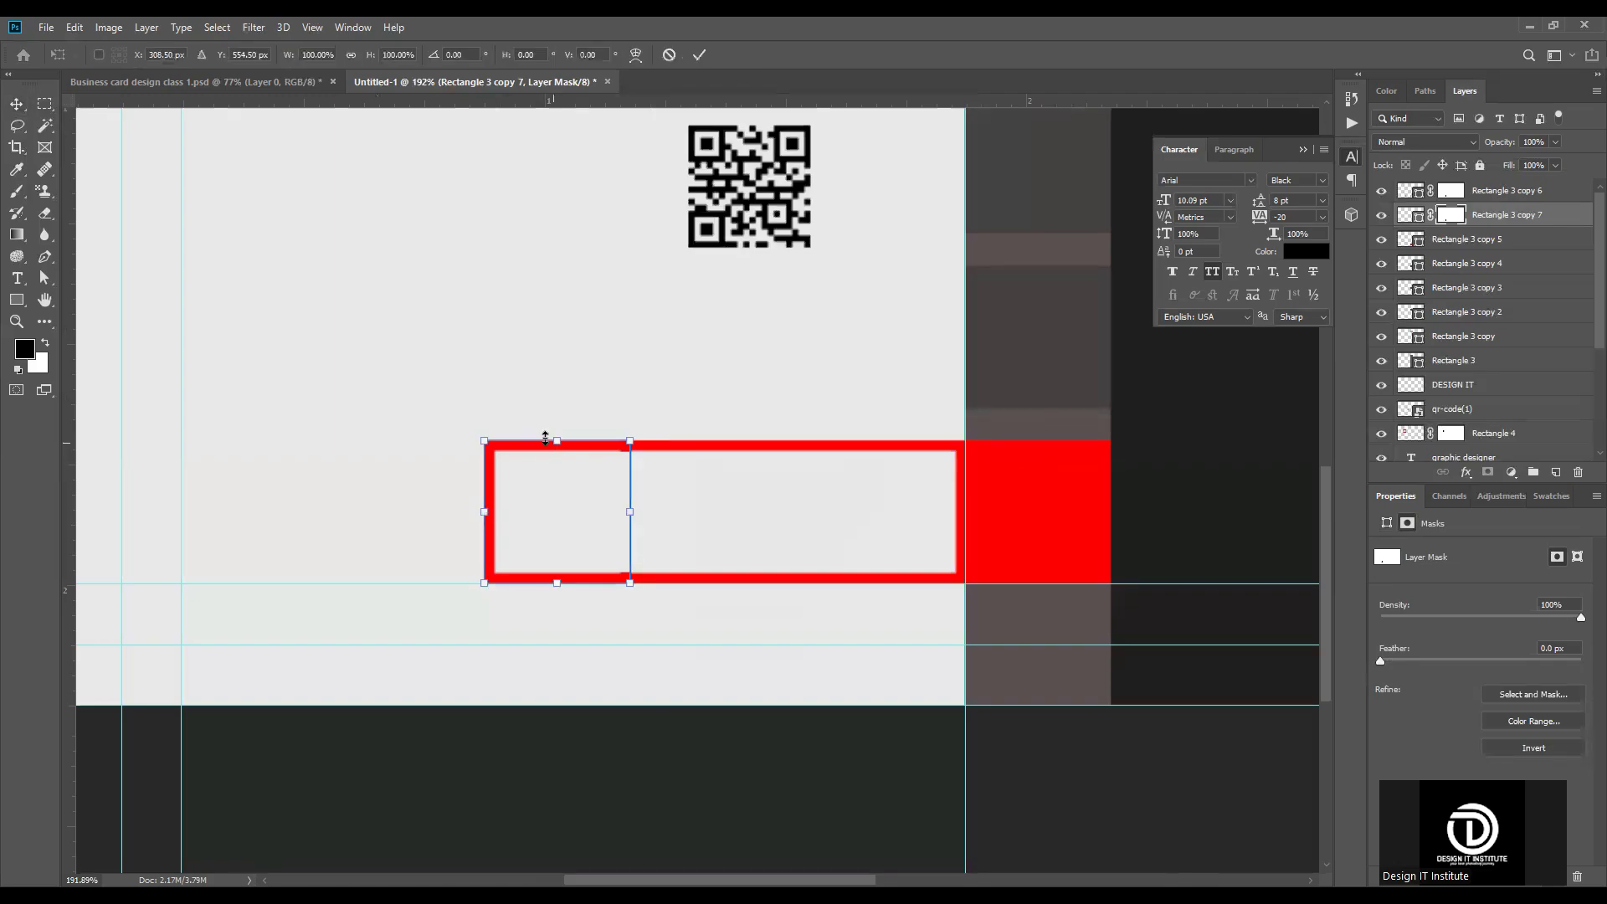
pyautogui.moveTo(557, 441); pyautogui.dragTo(557, 399)
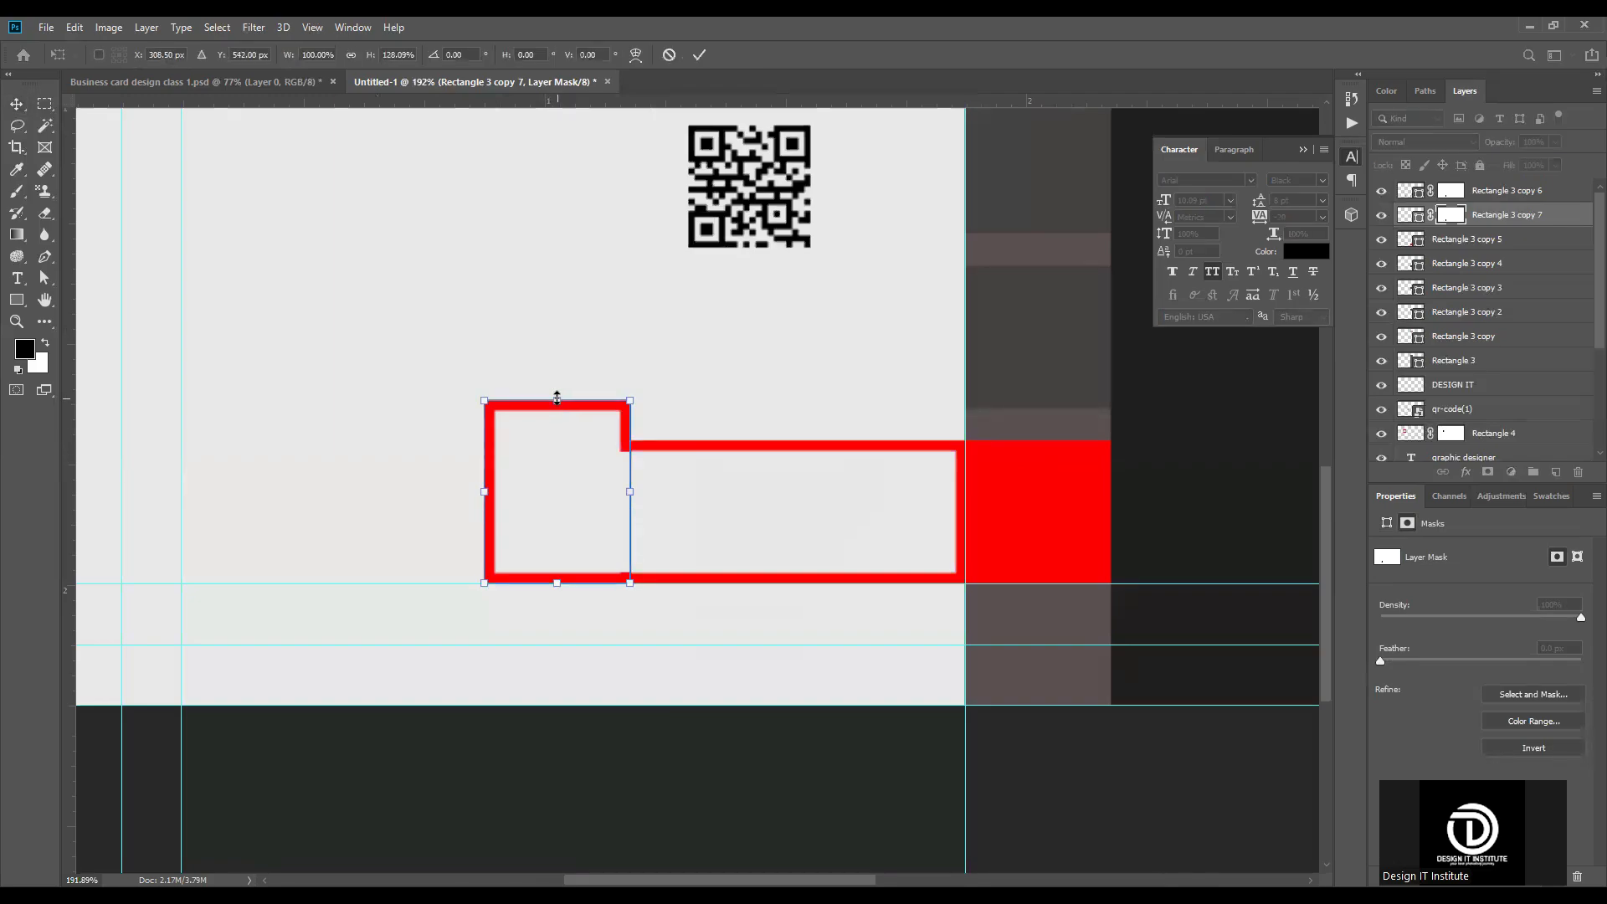
pyautogui.moveTo(555, 592)
pyautogui.mouseDown()
pyautogui.moveTo(553, 624)
pyautogui.moveTo(554, 603)
pyautogui.mouseUp()
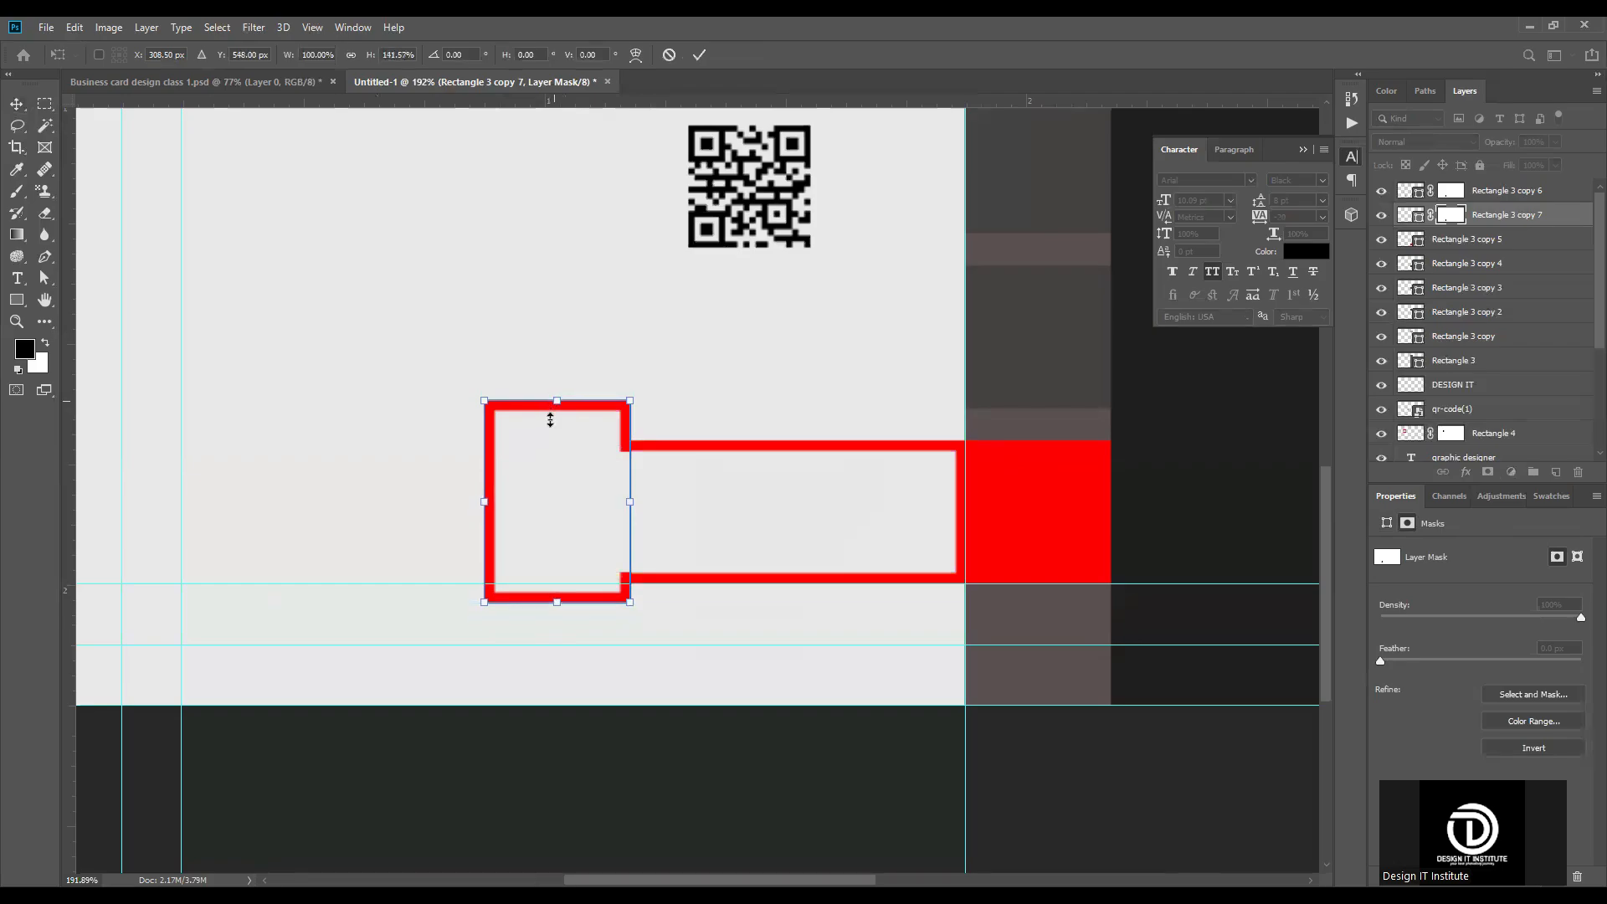
pyautogui.moveTo(554, 401); pyautogui.dragTo(550, 420)
pyautogui.click(699, 54)
pyautogui.scroll(-5, 574, 576)
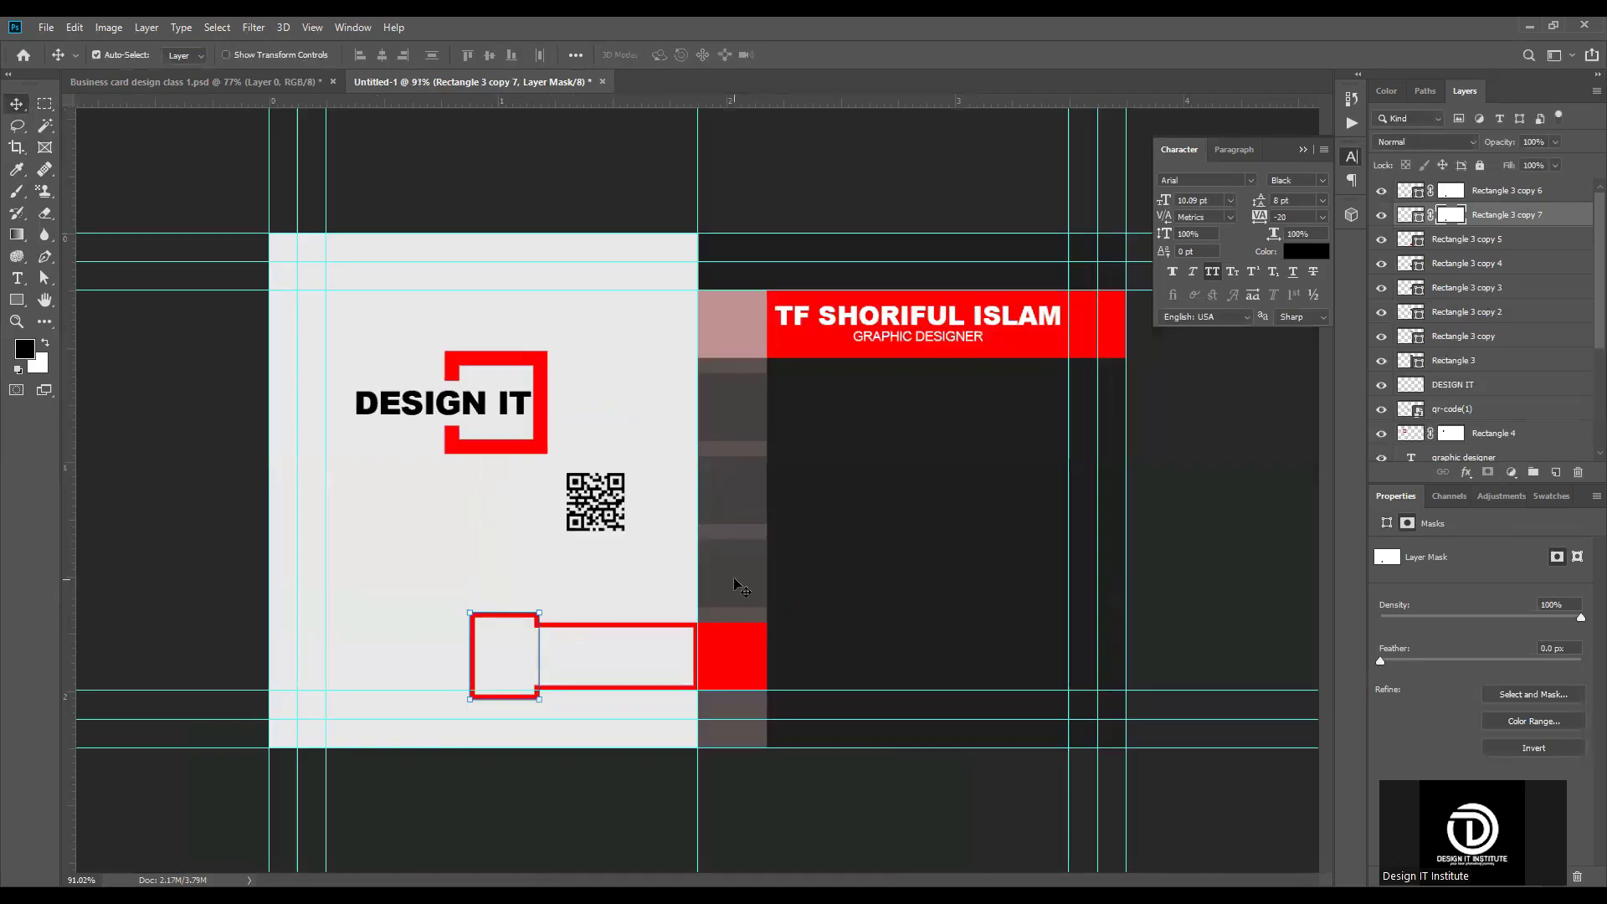
# Step: Move the QR code down into the outlined square frame
pyautogui.click(619, 586)
pyautogui.scroll(3, 620, 578)
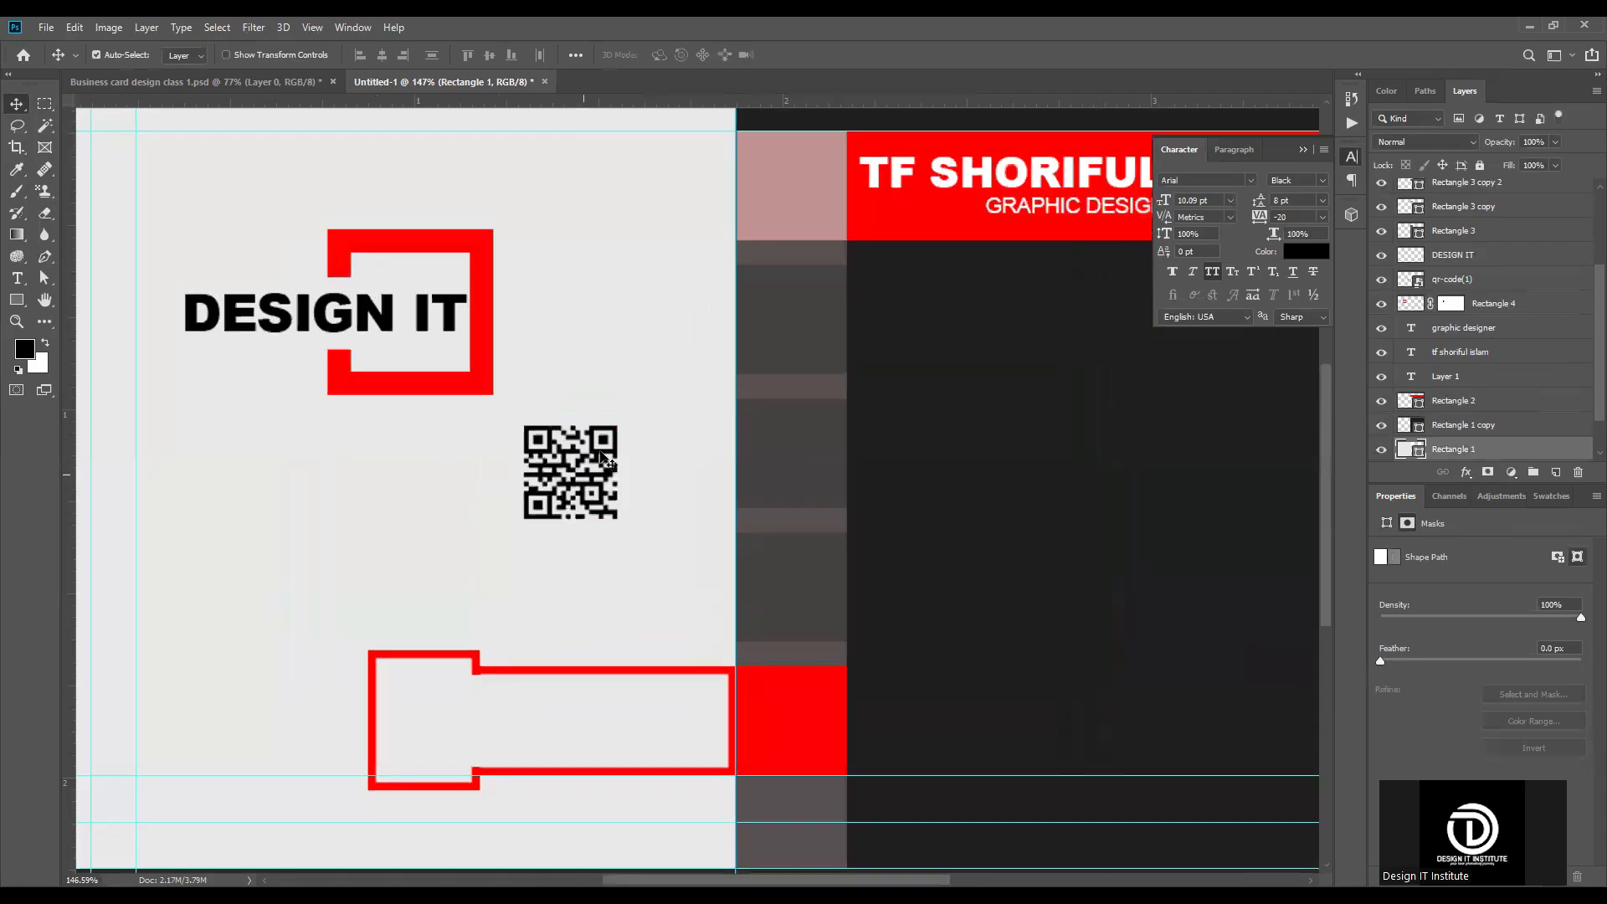
pyautogui.click(593, 482)
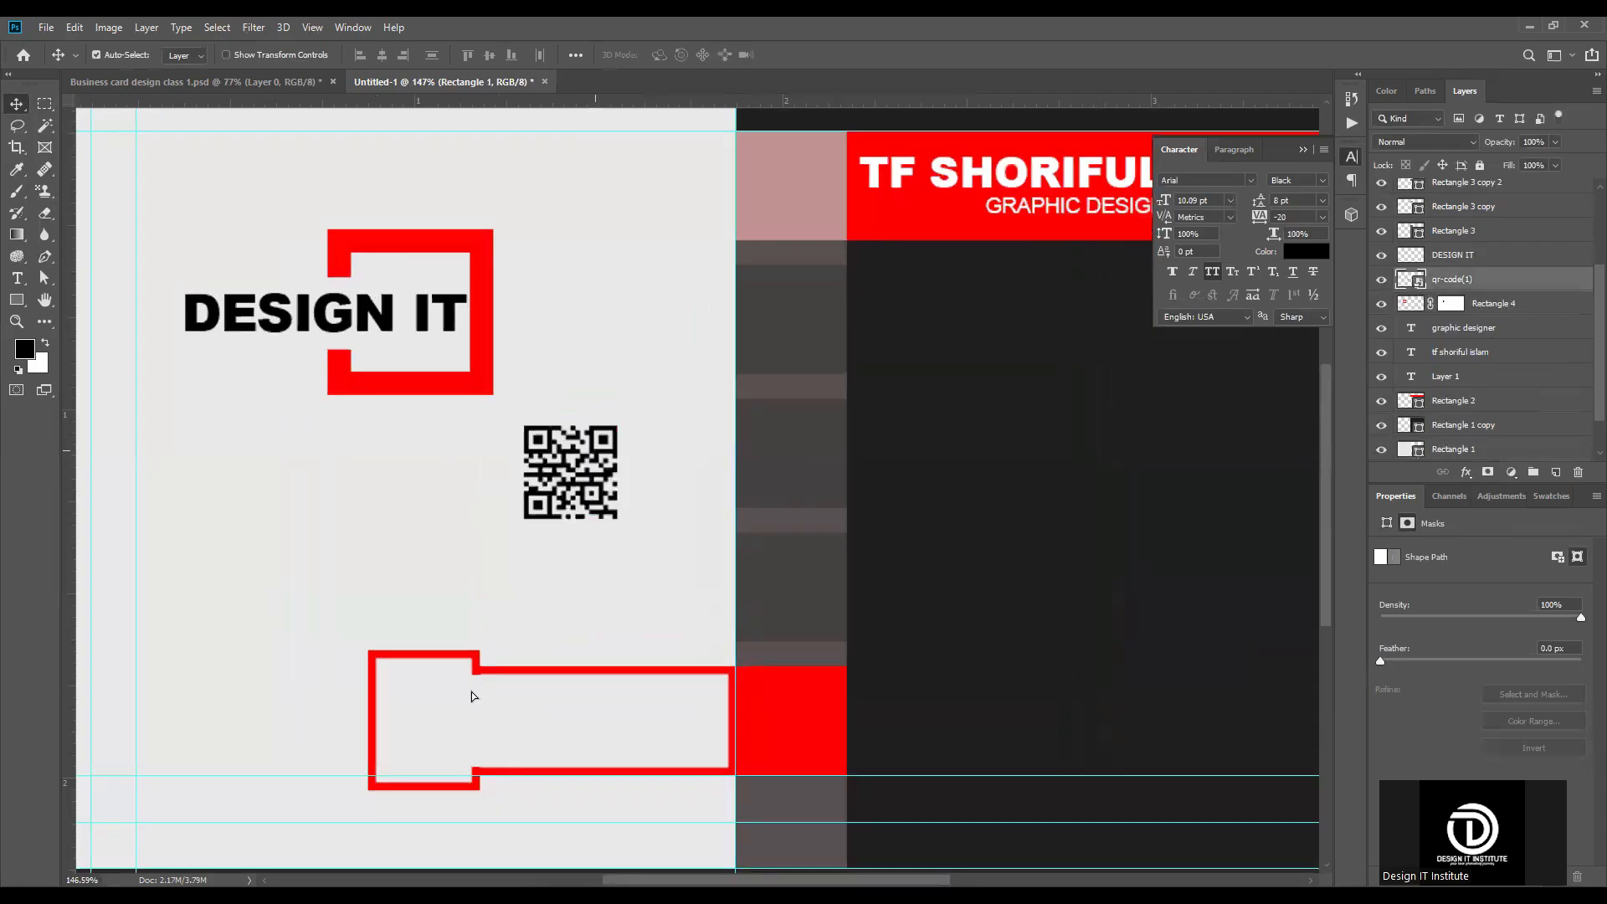
pyautogui.moveTo(450, 708); pyautogui.dragTo(448, 741)
pyautogui.scroll(4, 407, 759)
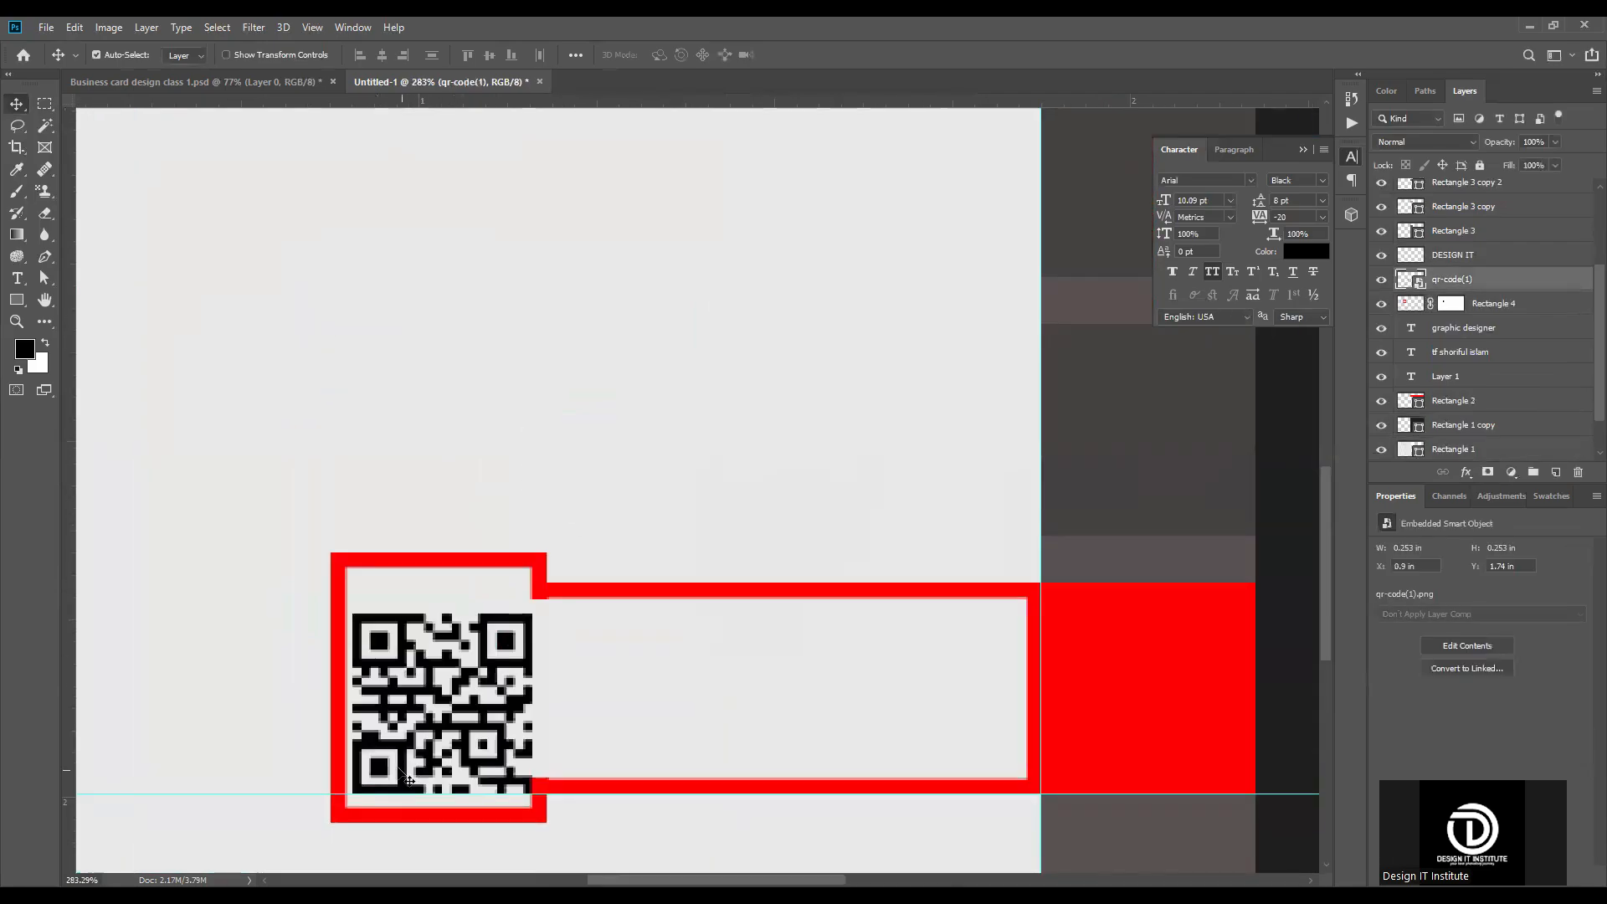
# Step: Scale the QR code to 3.96% and centre it in its frame at X 308.50 px, Y 554.50 px
pyautogui.hotkey('ctrl', 't')
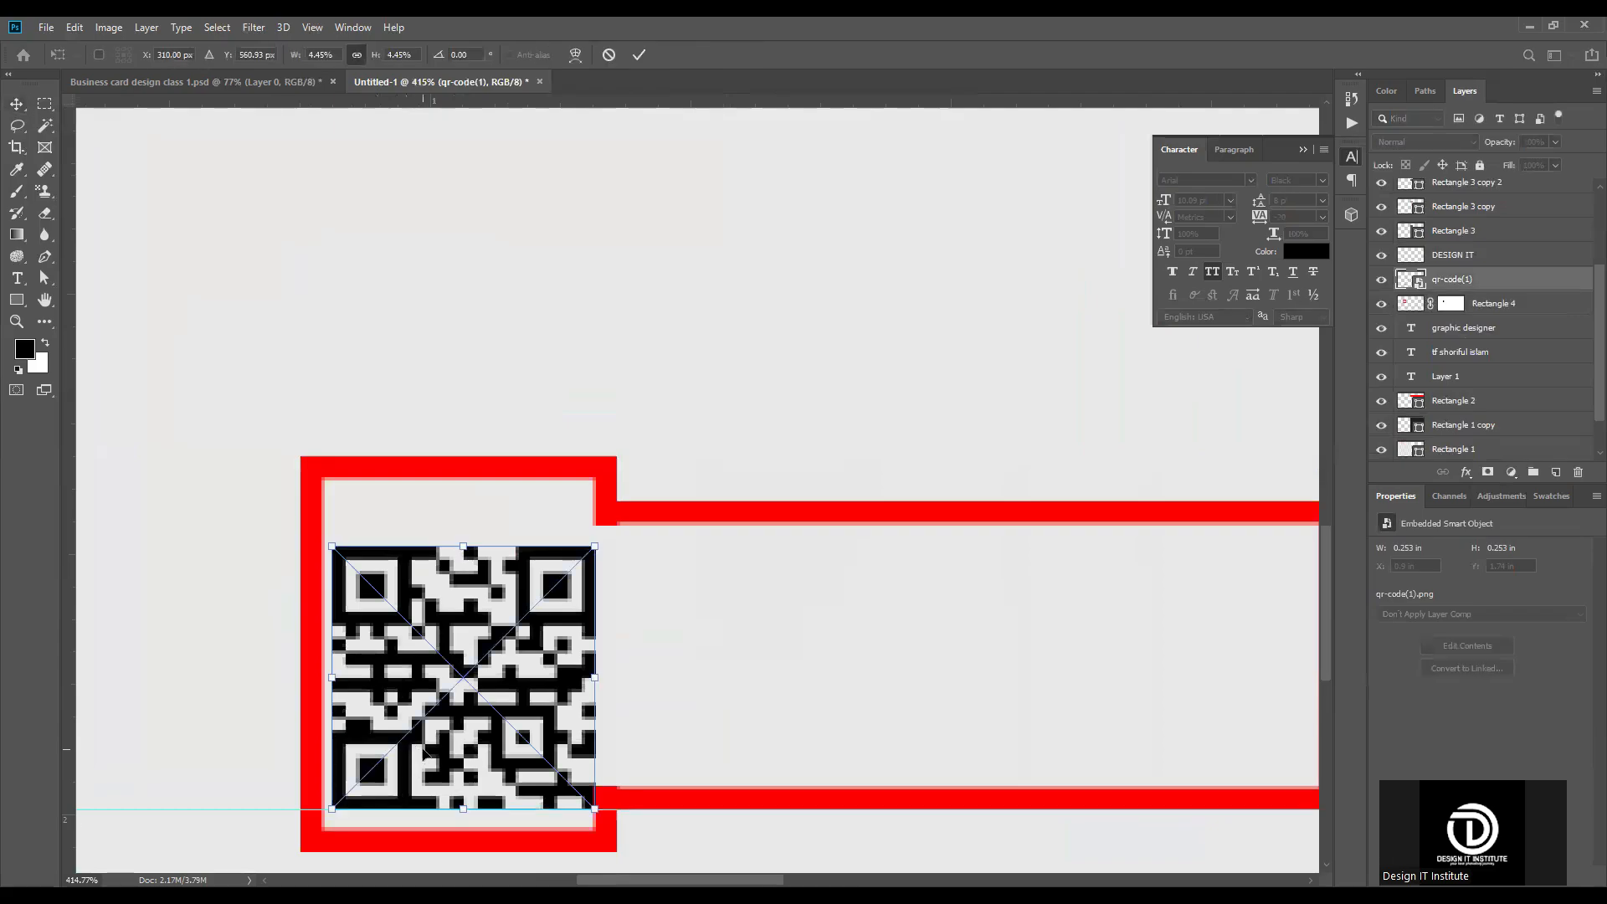
pyautogui.moveTo(464, 798); pyautogui.dragTo(464, 778)
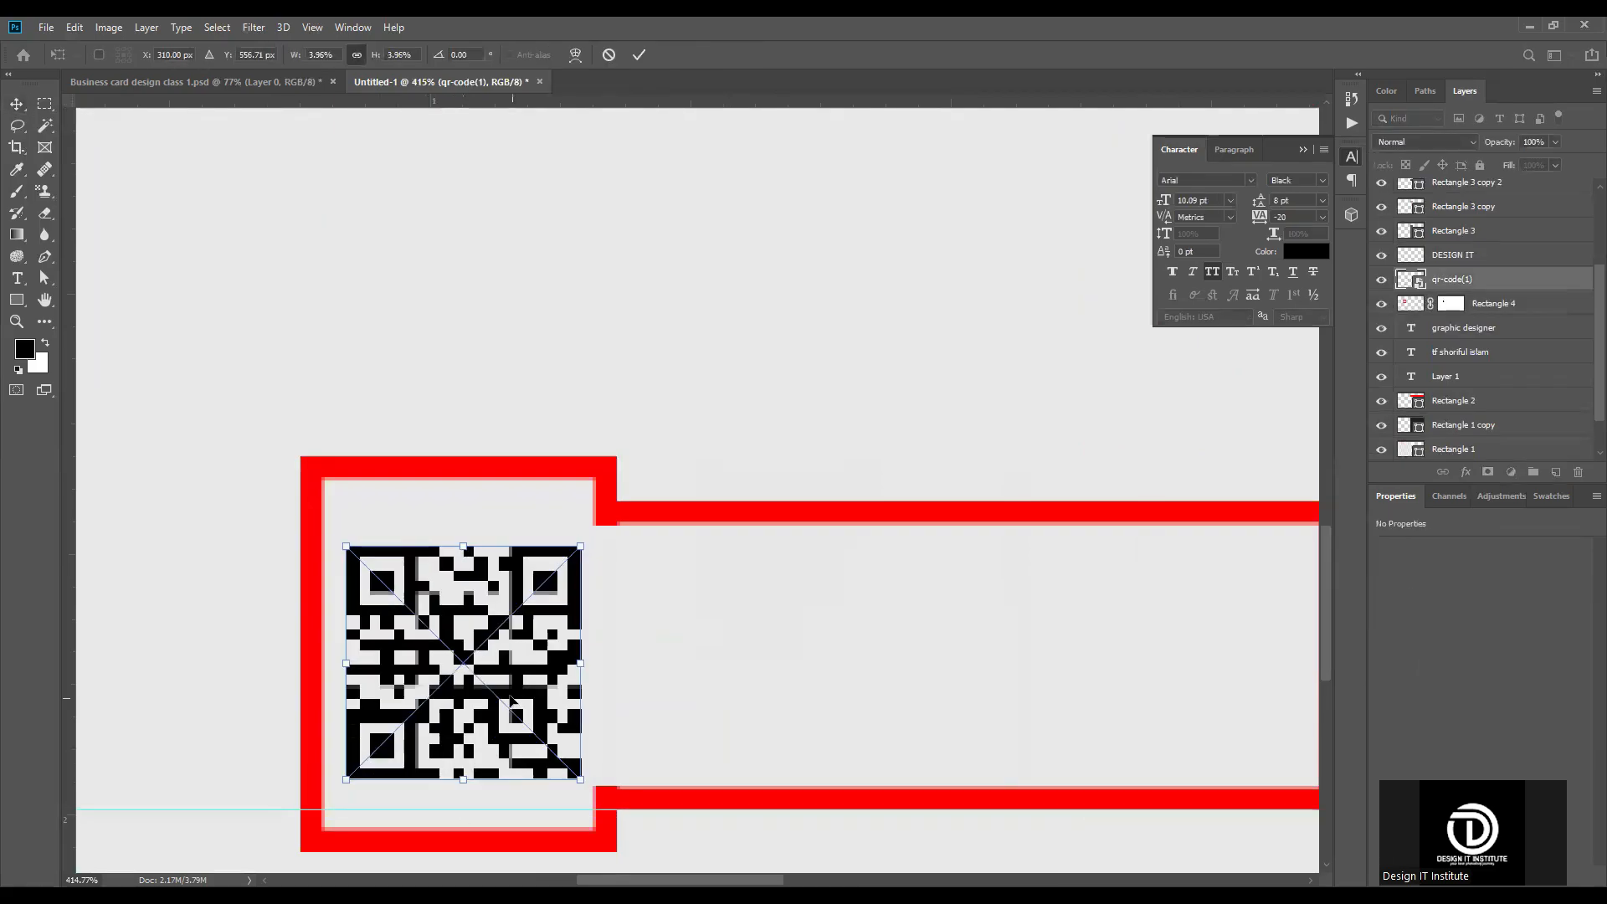
pyautogui.click(638, 54)
pyautogui.scroll(-10, 629, 586)
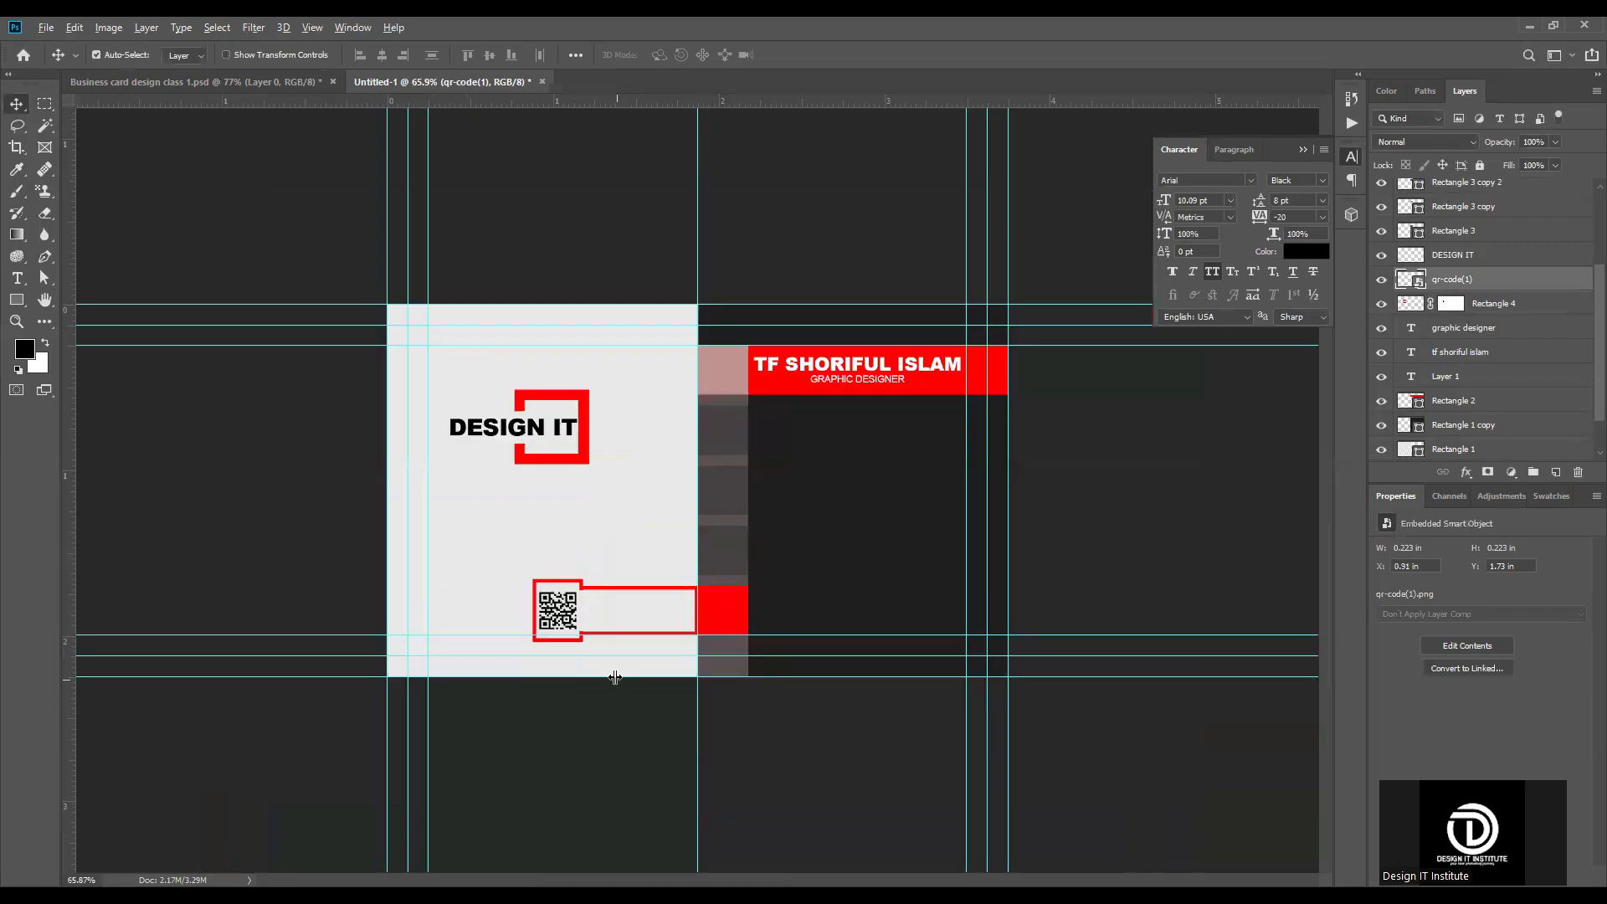
pyautogui.scroll(5, 861, 611)
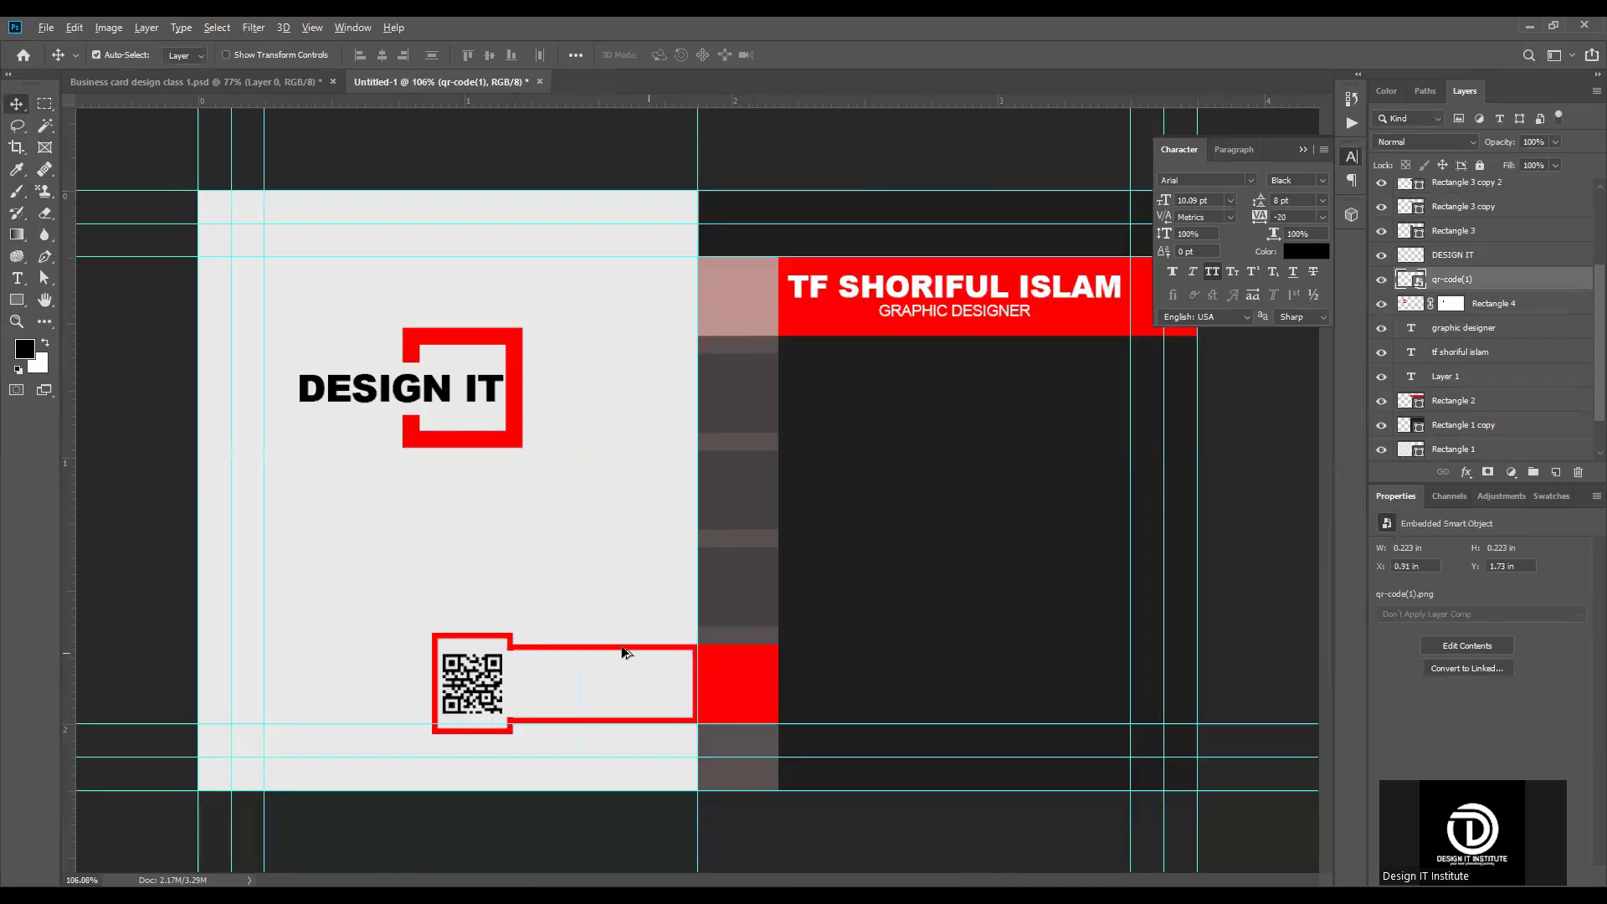
pyautogui.scroll(-2, 624, 649)
pyautogui.scroll(3, 1196, 432)
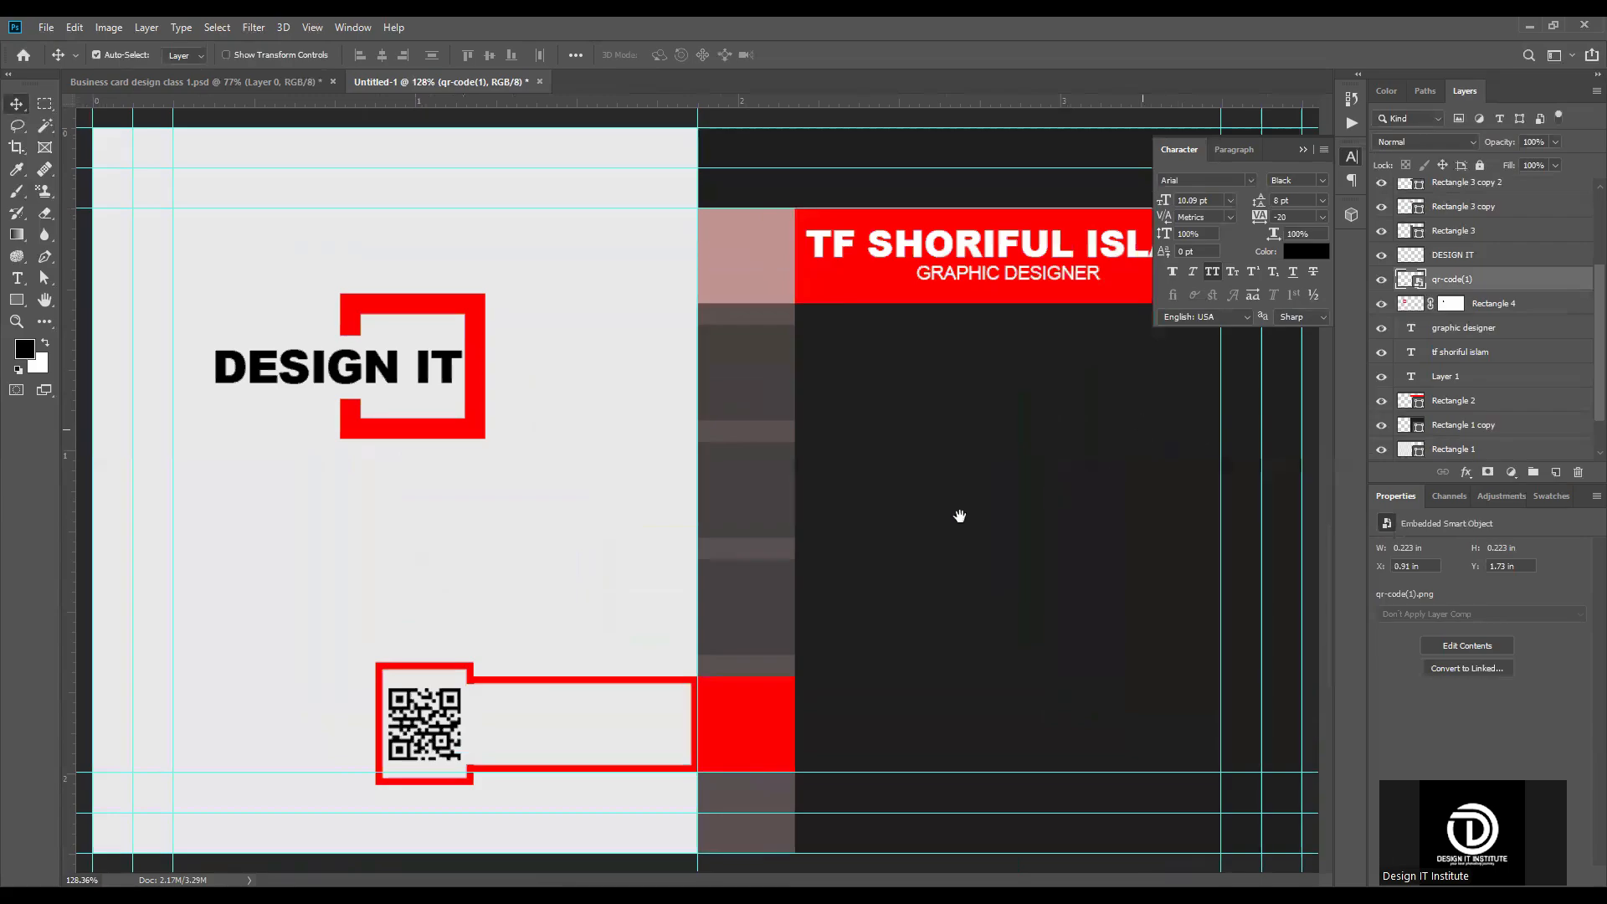
pyautogui.scroll(-2, 737, 507)
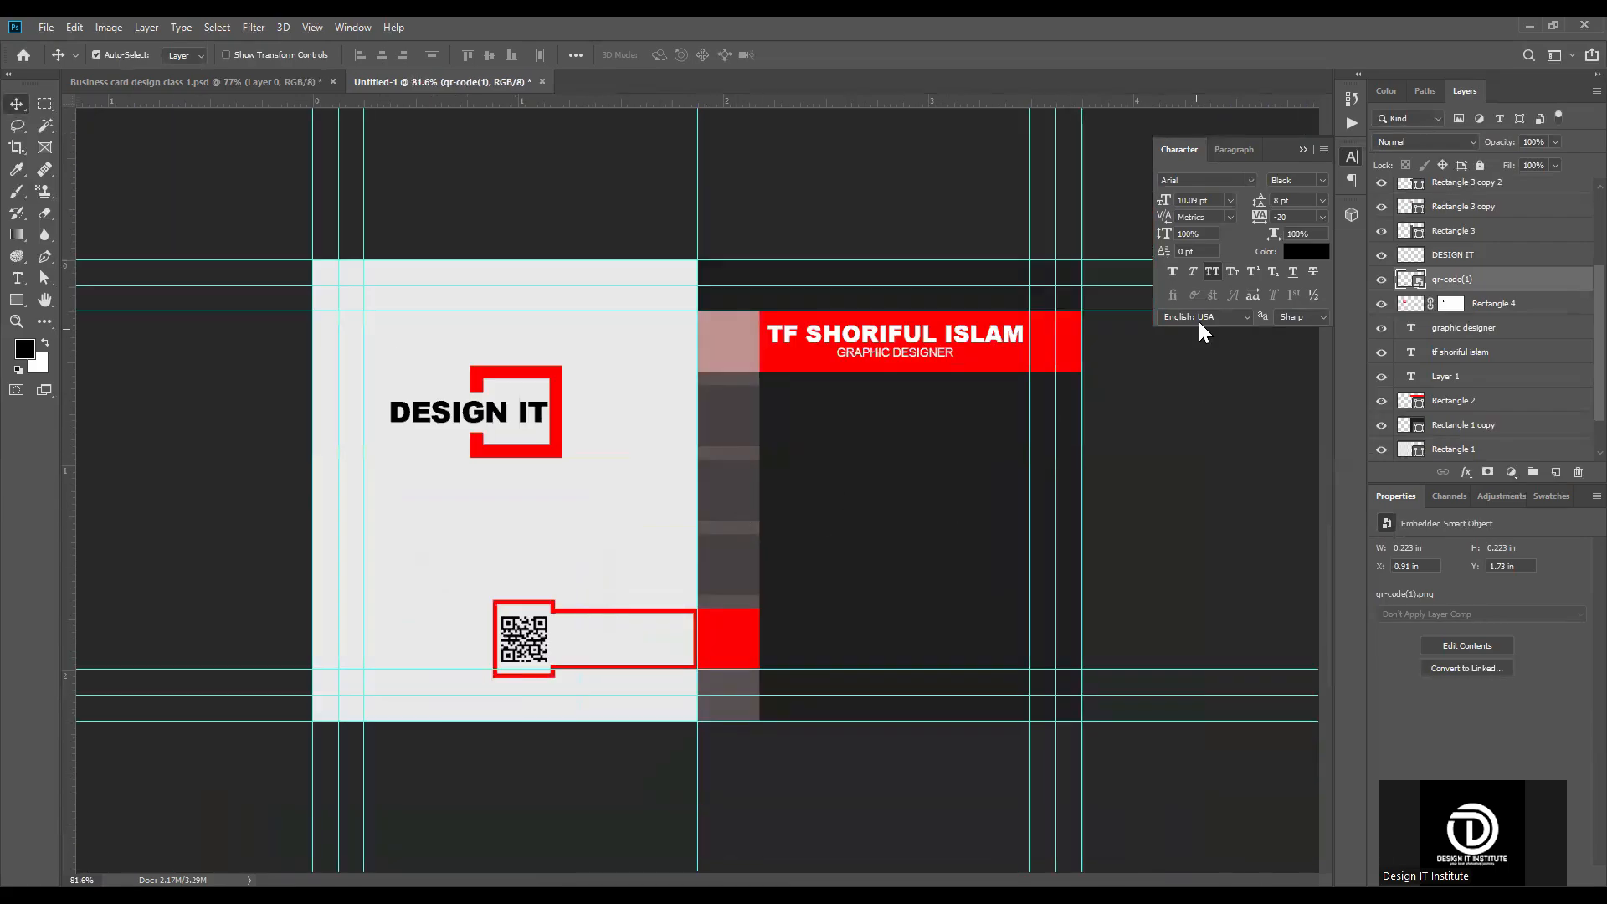
# Step: Collapse the character settings and place the man-user image from the Downloads folder as an embedded object
pyautogui.click(1303, 150)
pyautogui.scroll(2, 1130, 364)
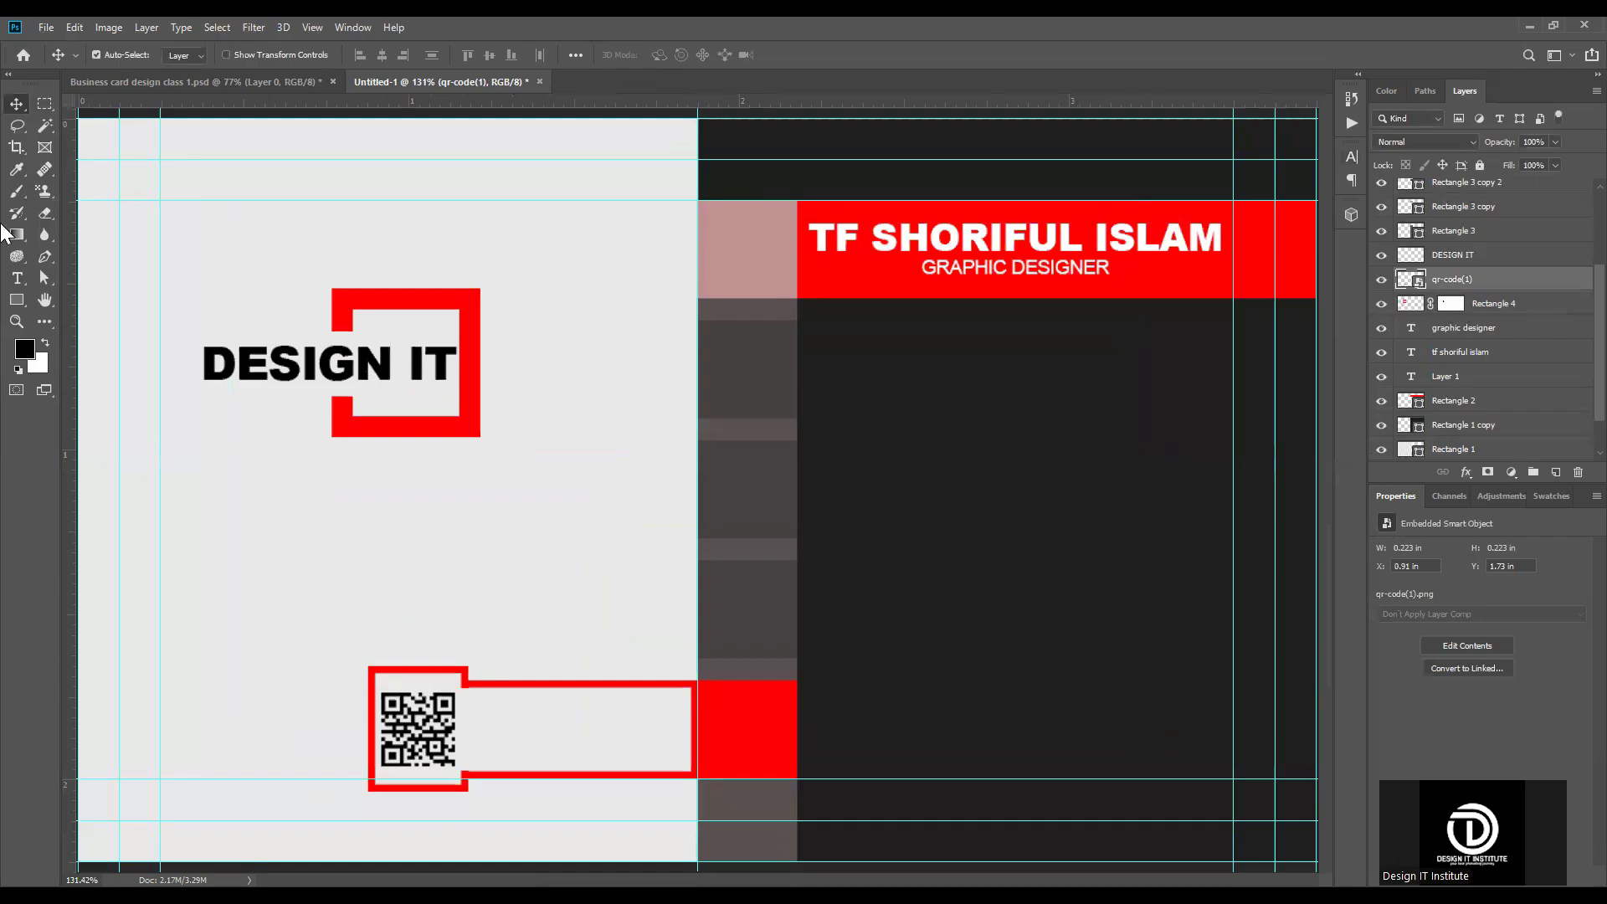
pyautogui.click(50, 25)
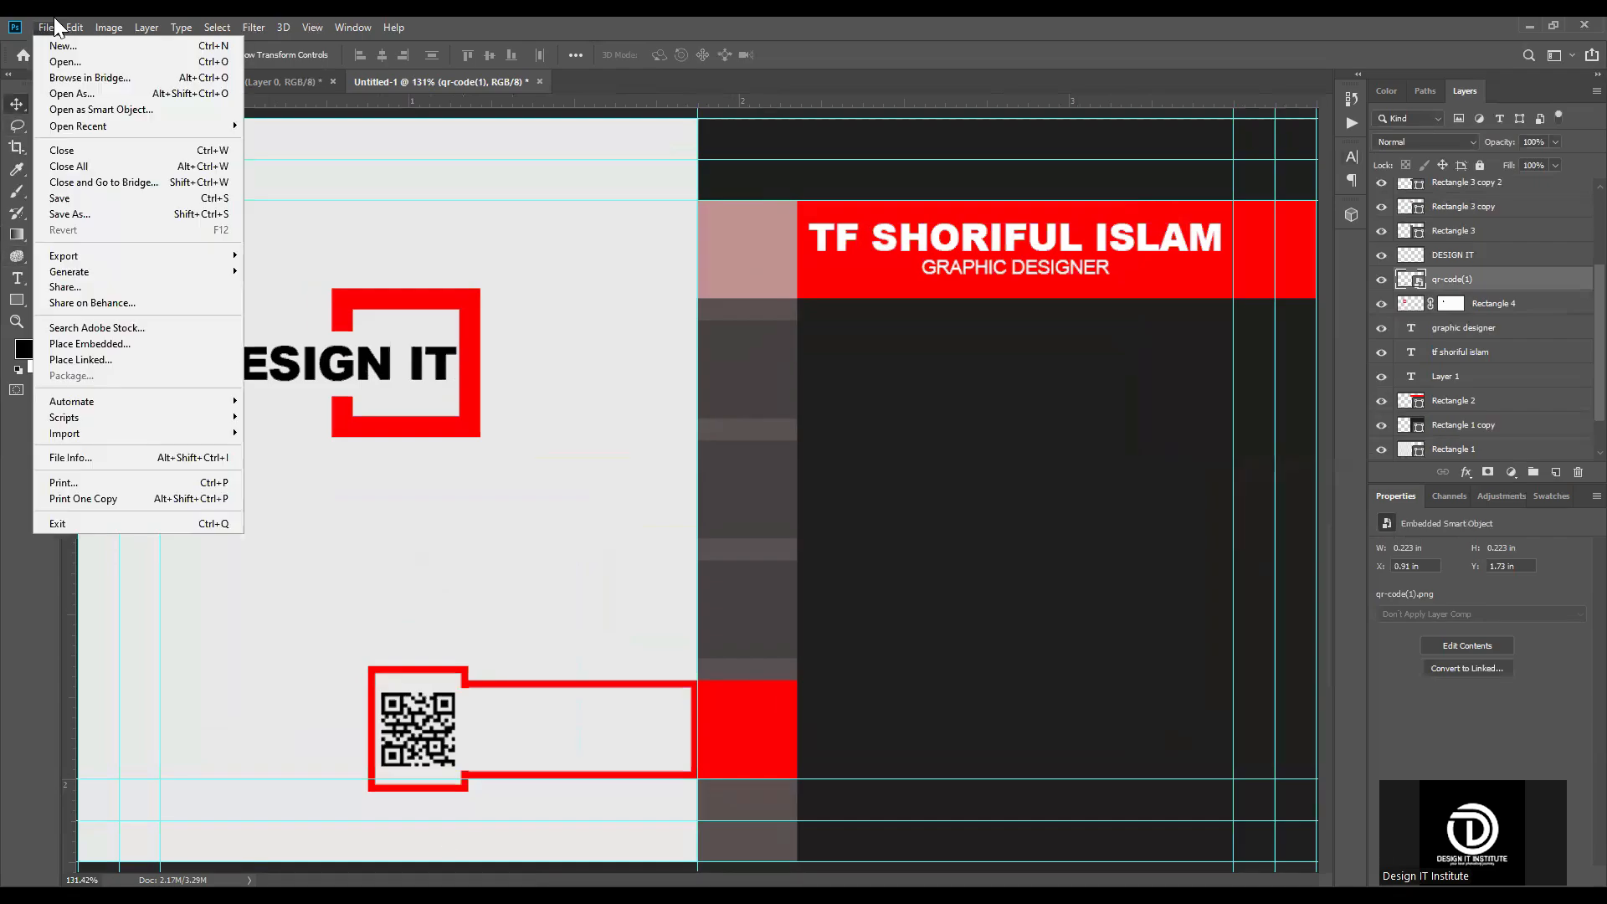
pyautogui.click(57, 352)
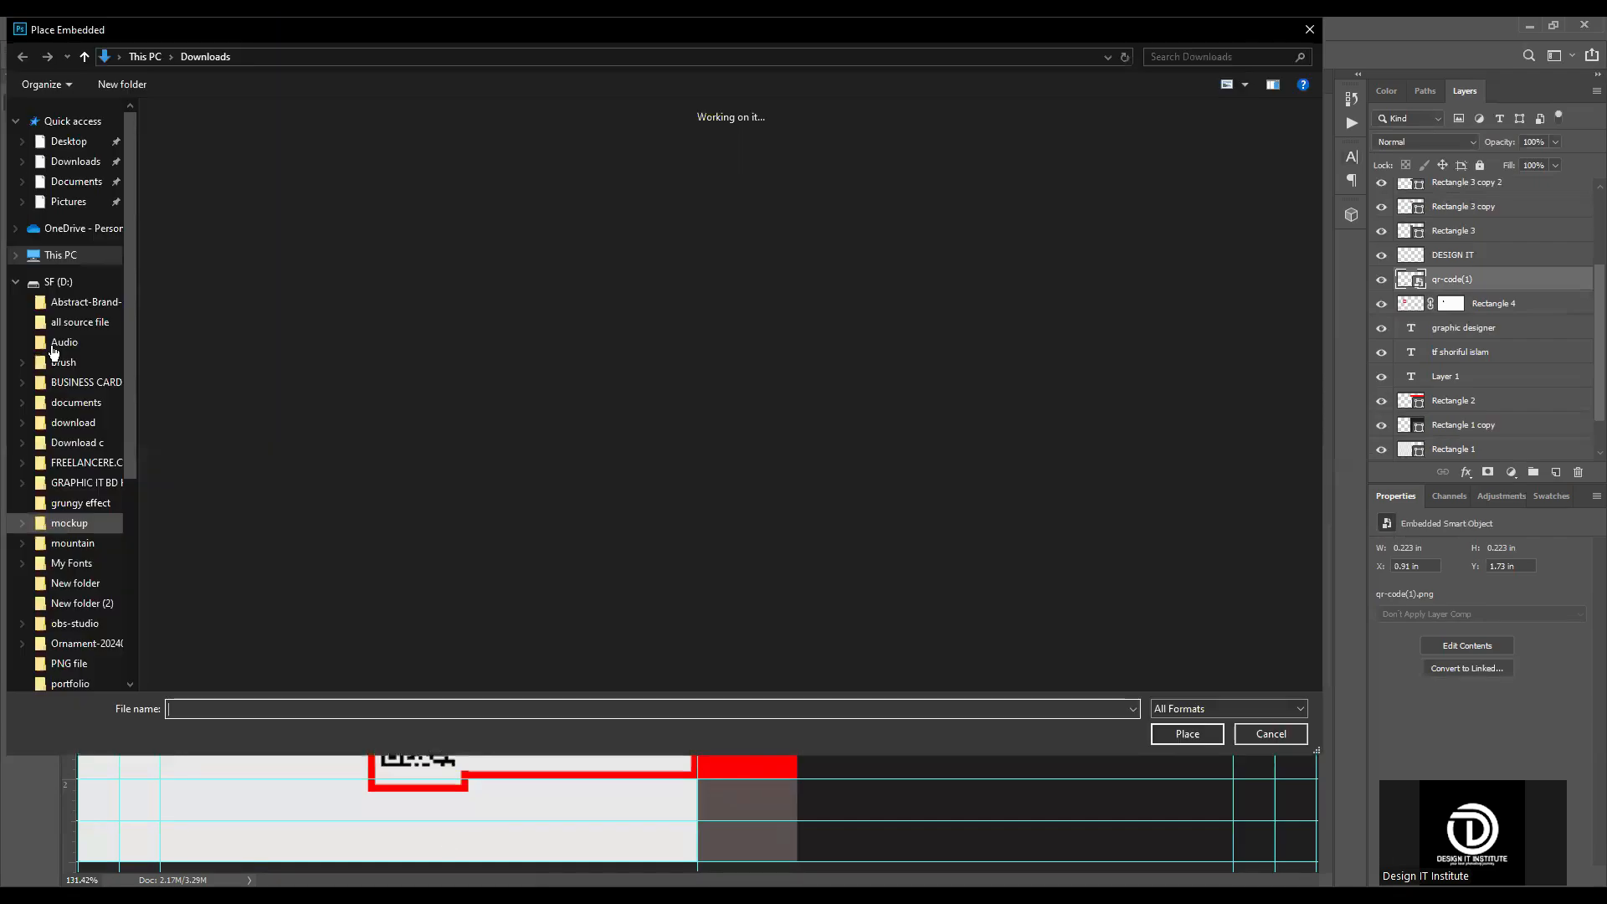
pyautogui.click(1005, 183)
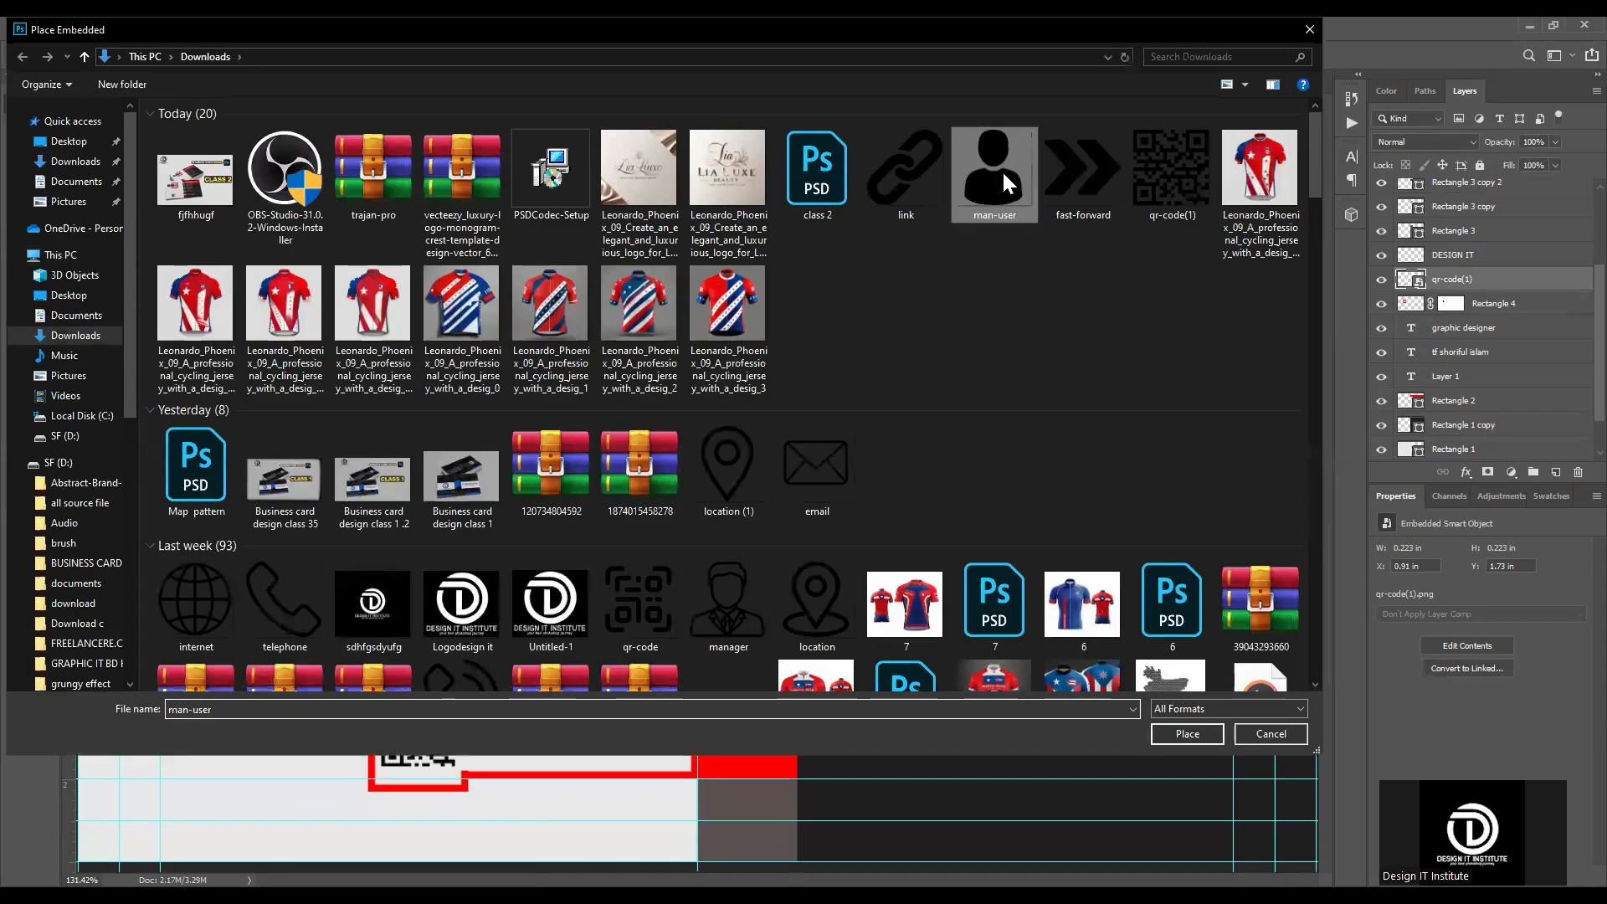
pyautogui.doubleClick(1003, 173)
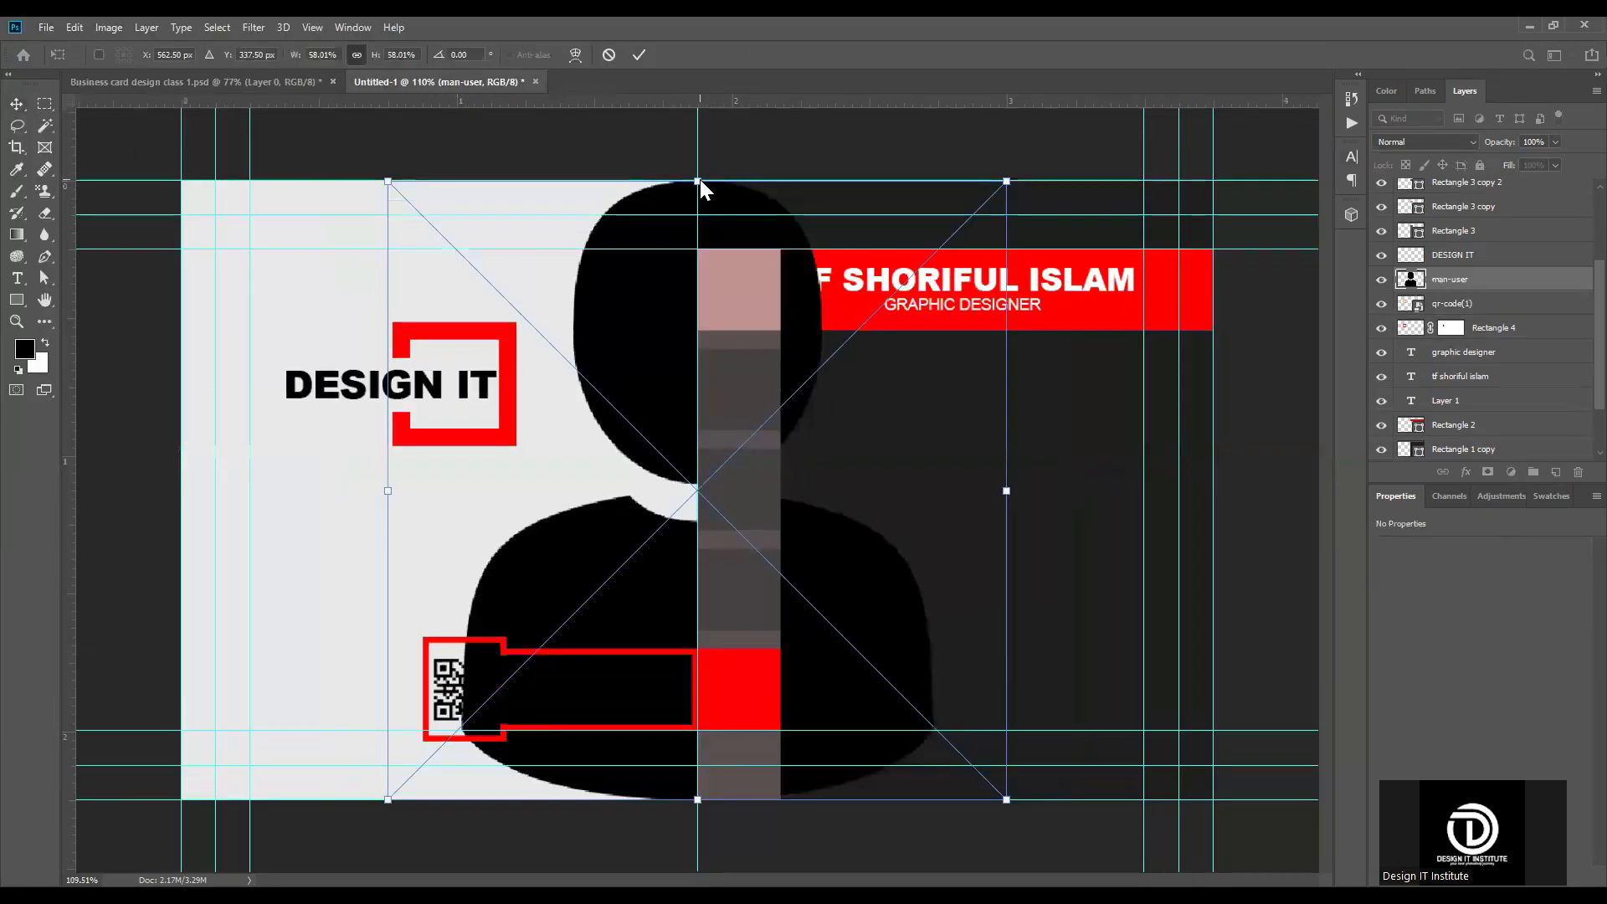
# Step: Shrink the man-user icon to 11.76% over the strip's top square and bring its layer to the front of the stack
pyautogui.moveTo(700, 182); pyautogui.dragTo(716, 262)
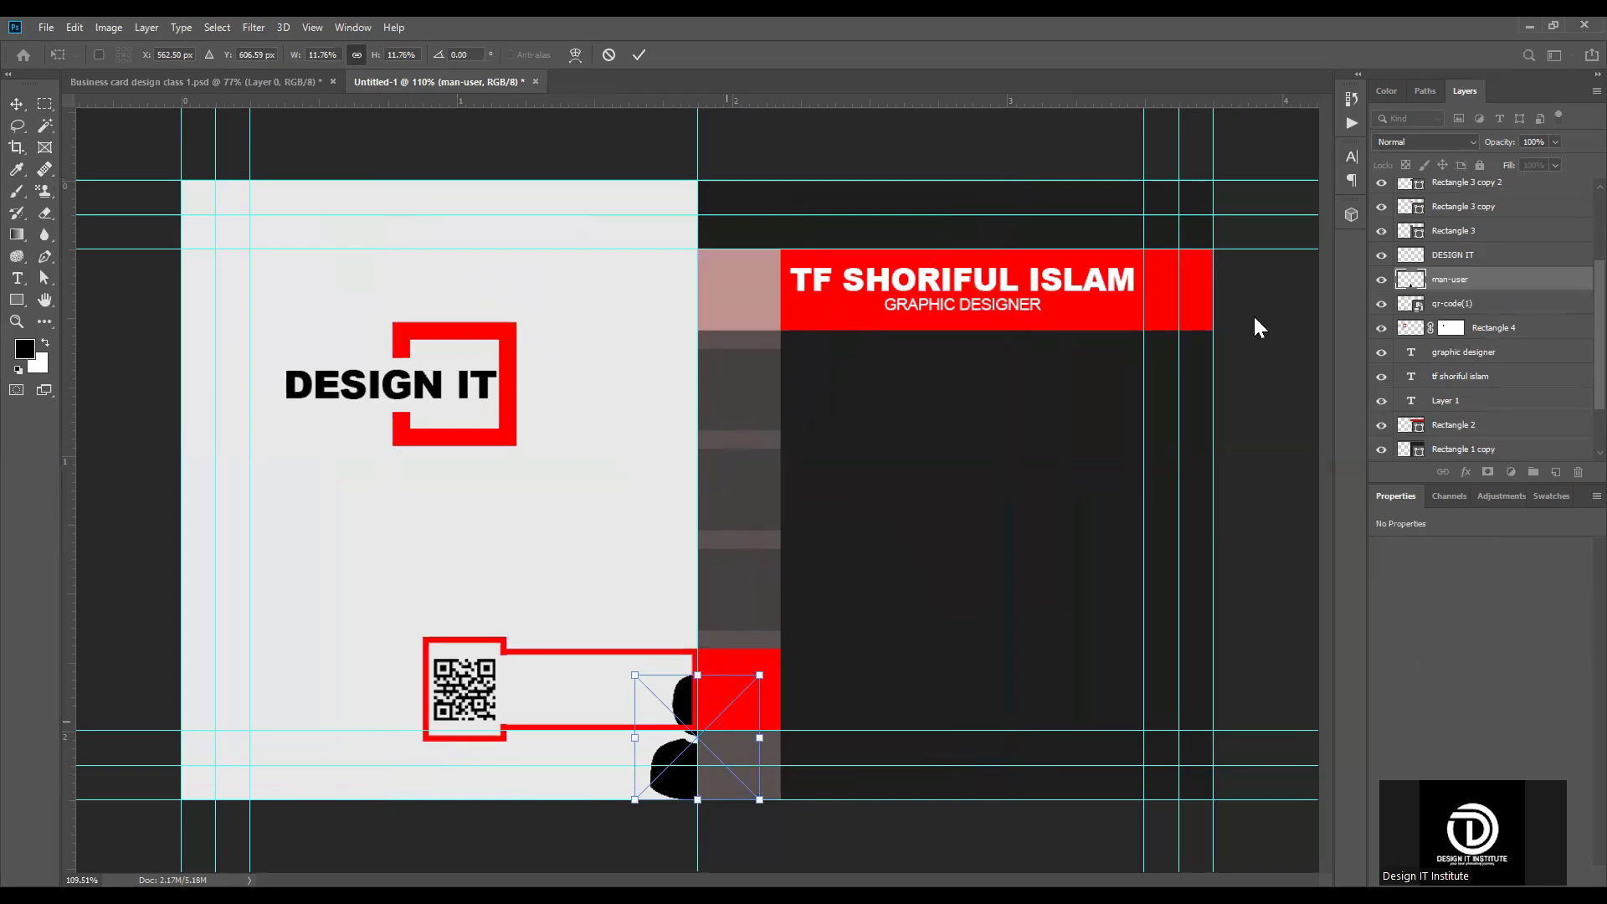
pyautogui.scroll(3, 1482, 259)
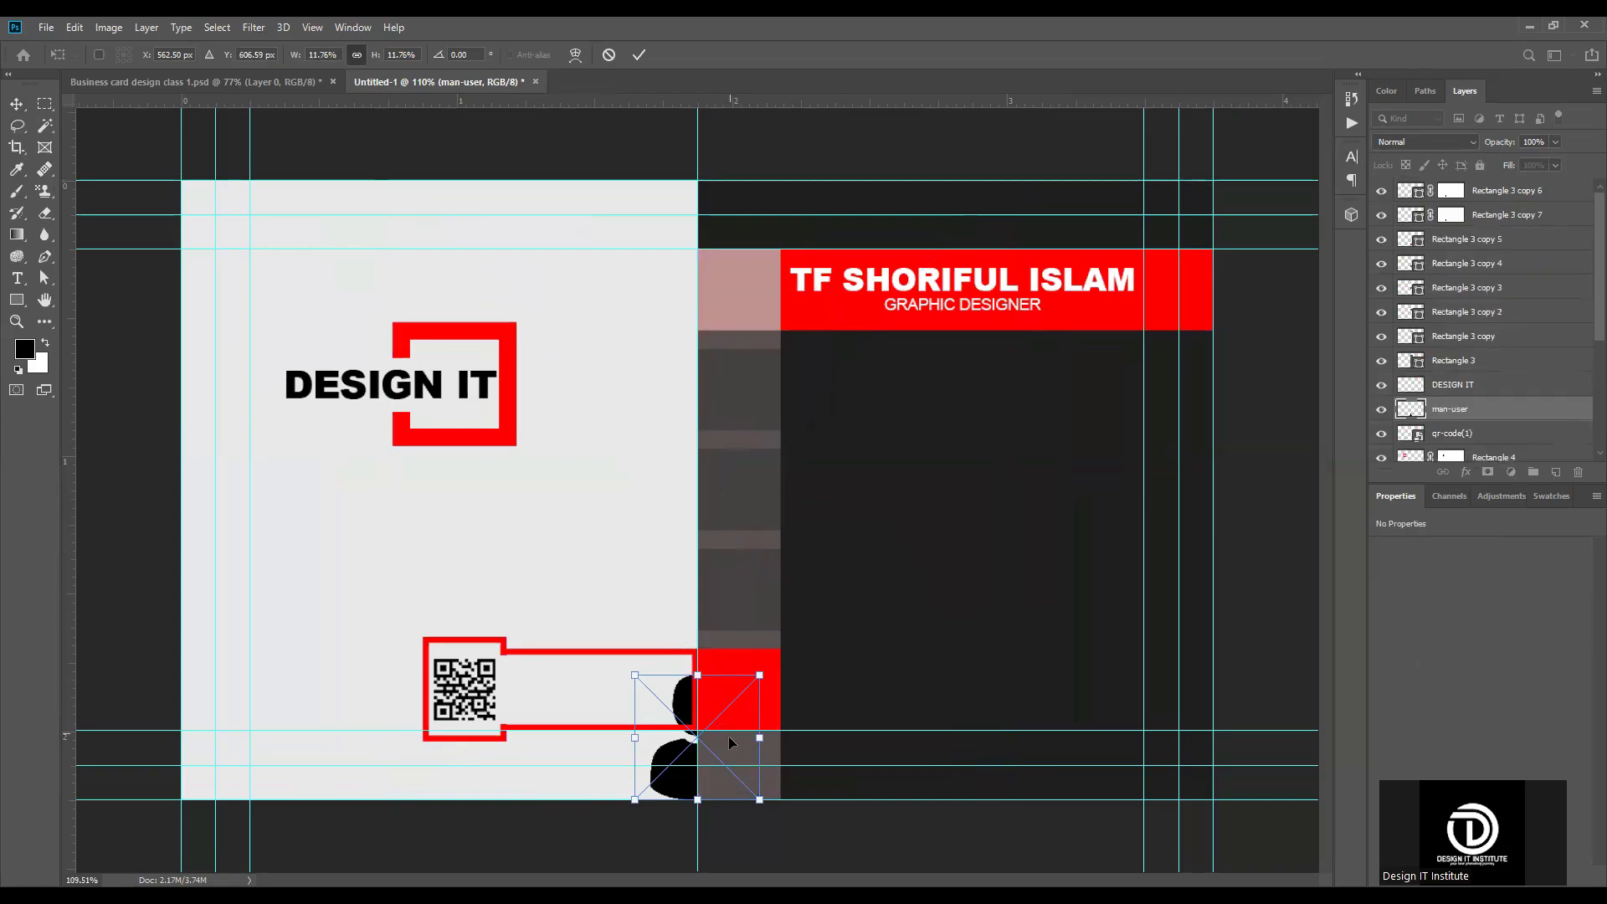
pyautogui.click(639, 54)
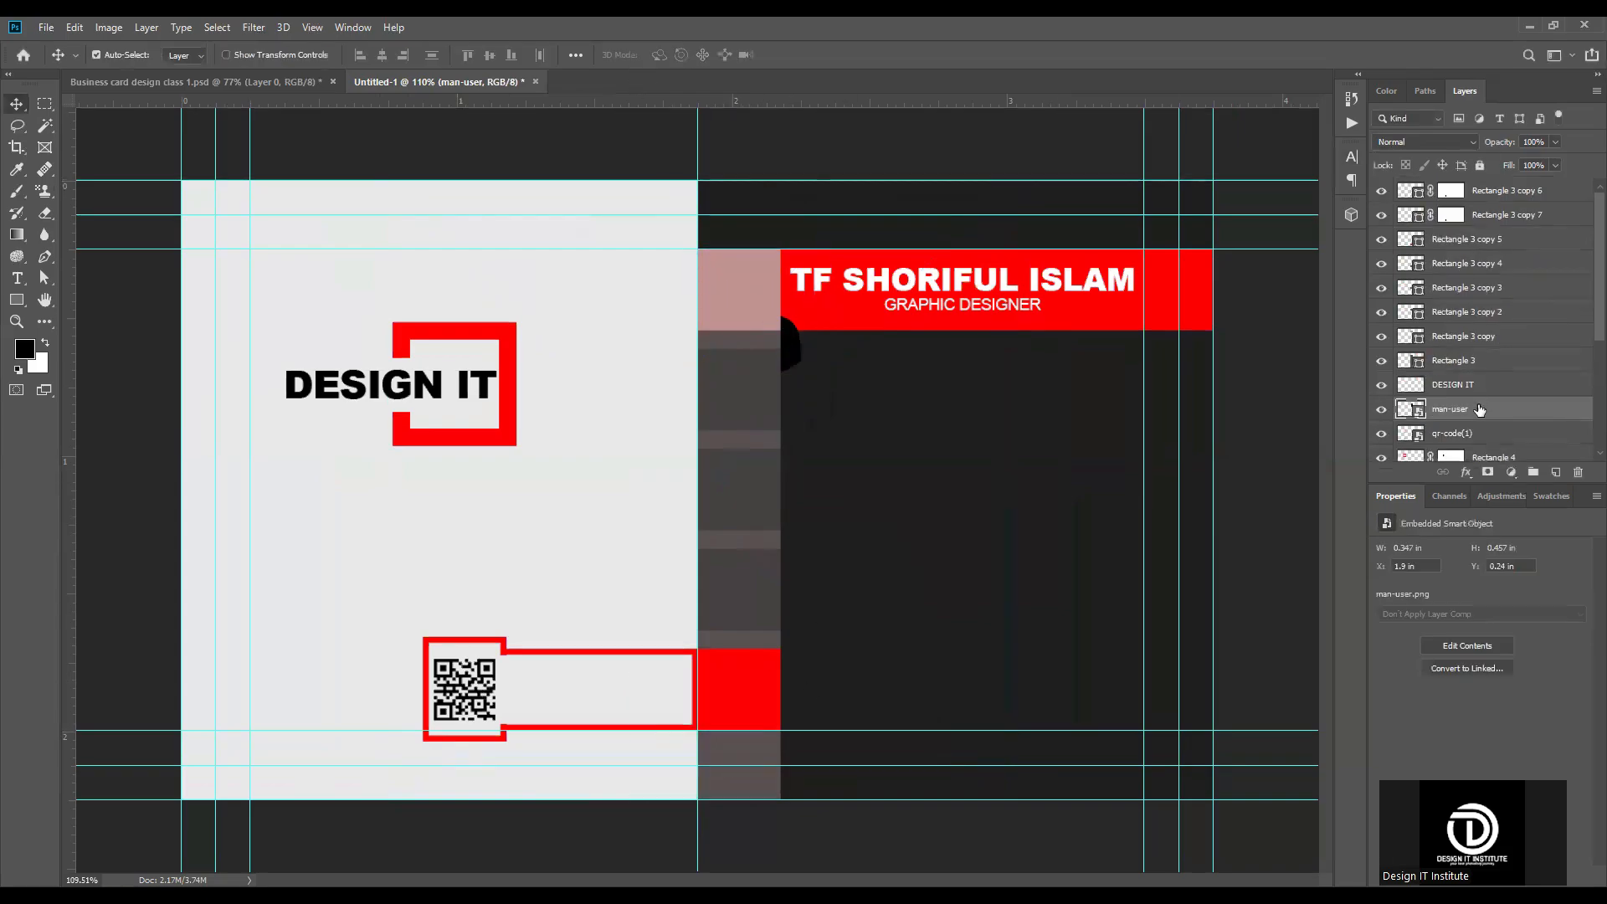
pyautogui.moveTo(1475, 182); pyautogui.dragTo(1477, 184)
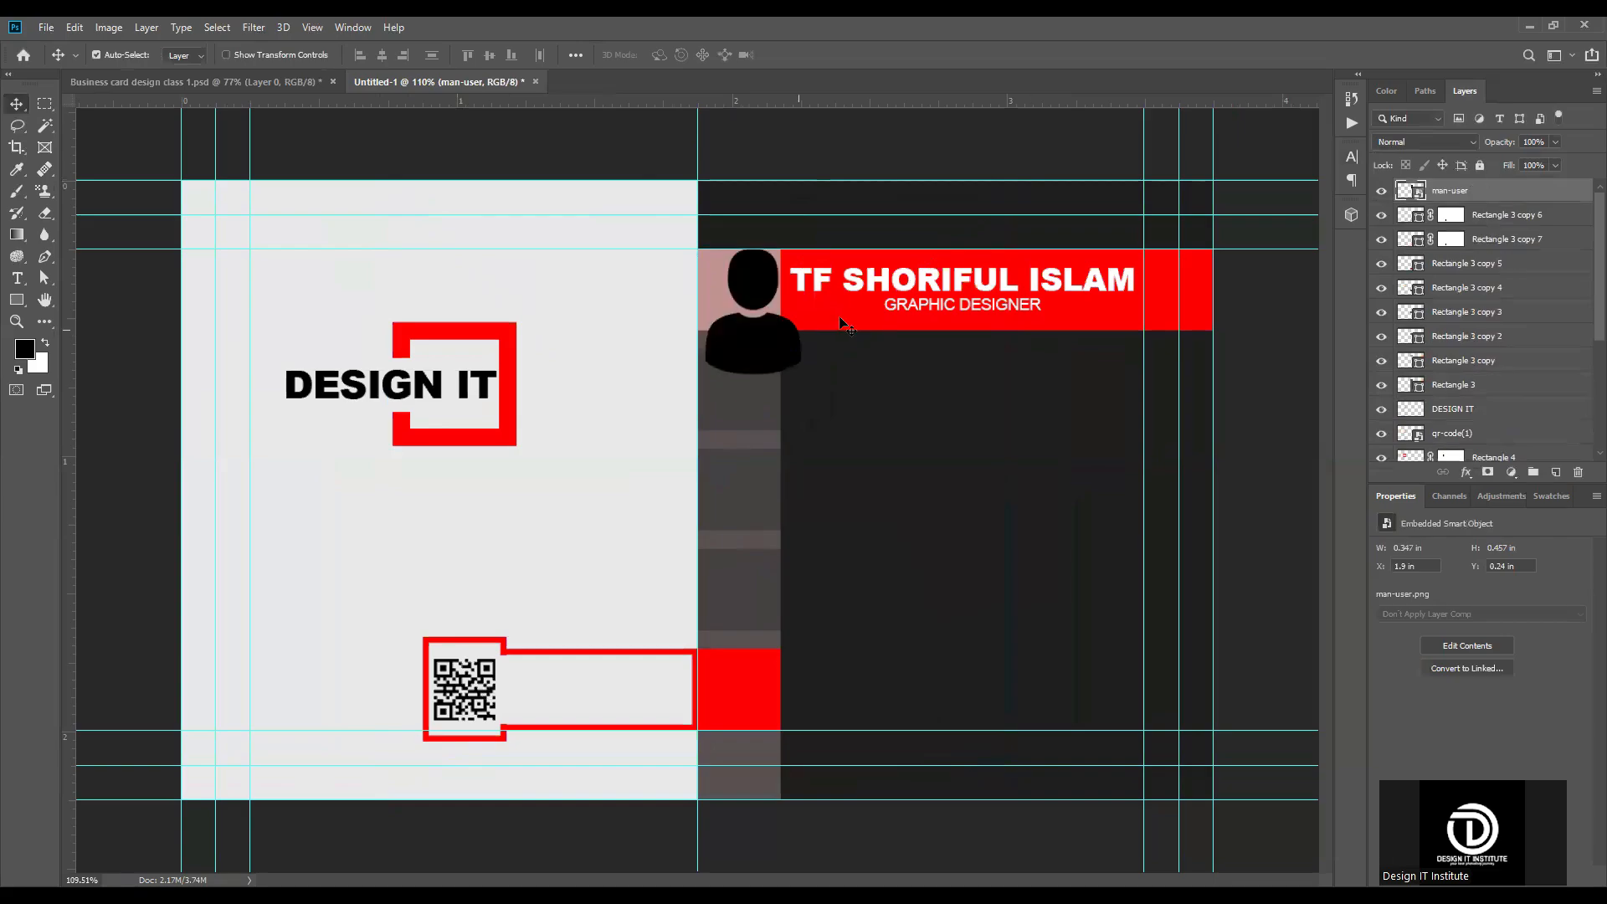
# Step: Scale the man-user icon to 6.87% and centre it in the strip's top square at X 607.50 px, Y 118.50 px
pyautogui.scroll(3, 724, 363)
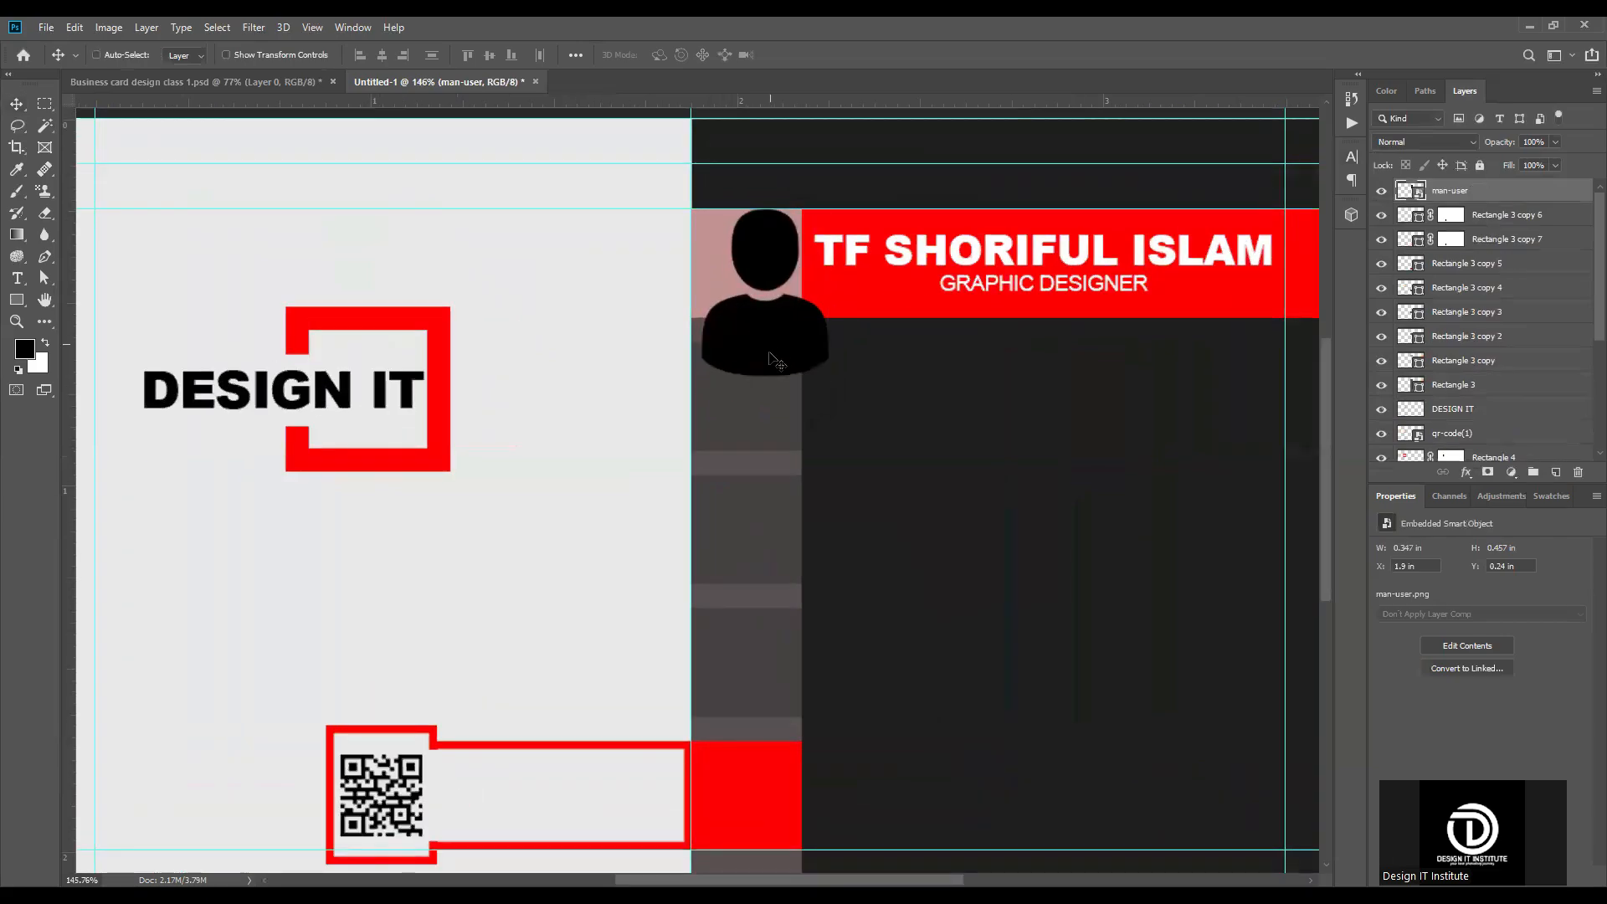
pyautogui.hotkey('ctrl', 't')
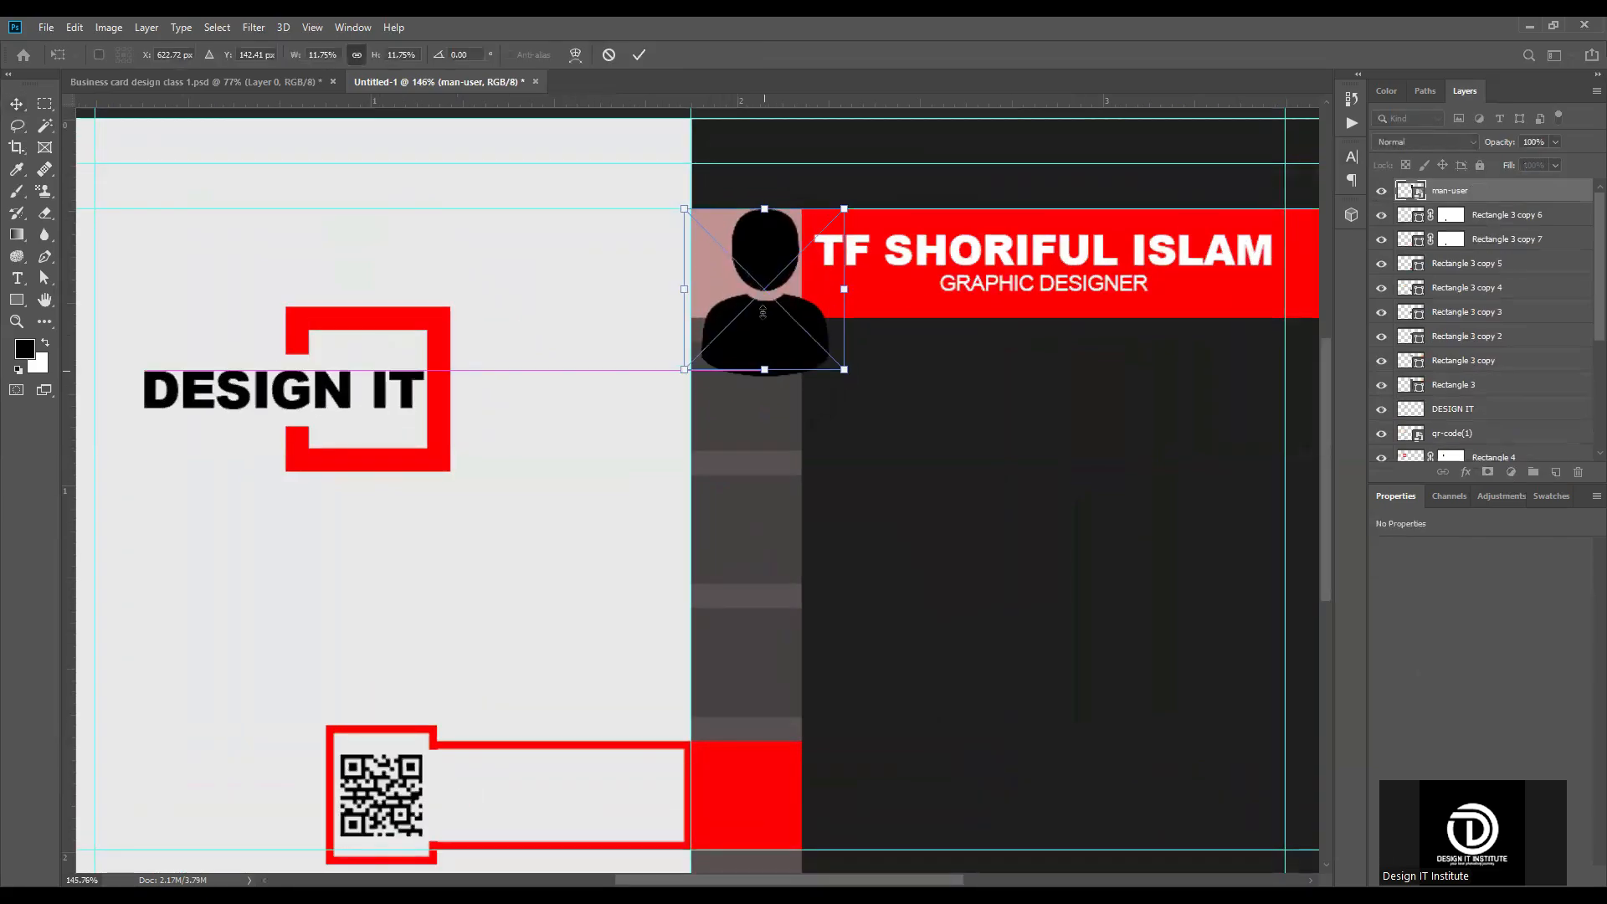
pyautogui.moveTo(763, 312); pyautogui.dragTo(753, 267)
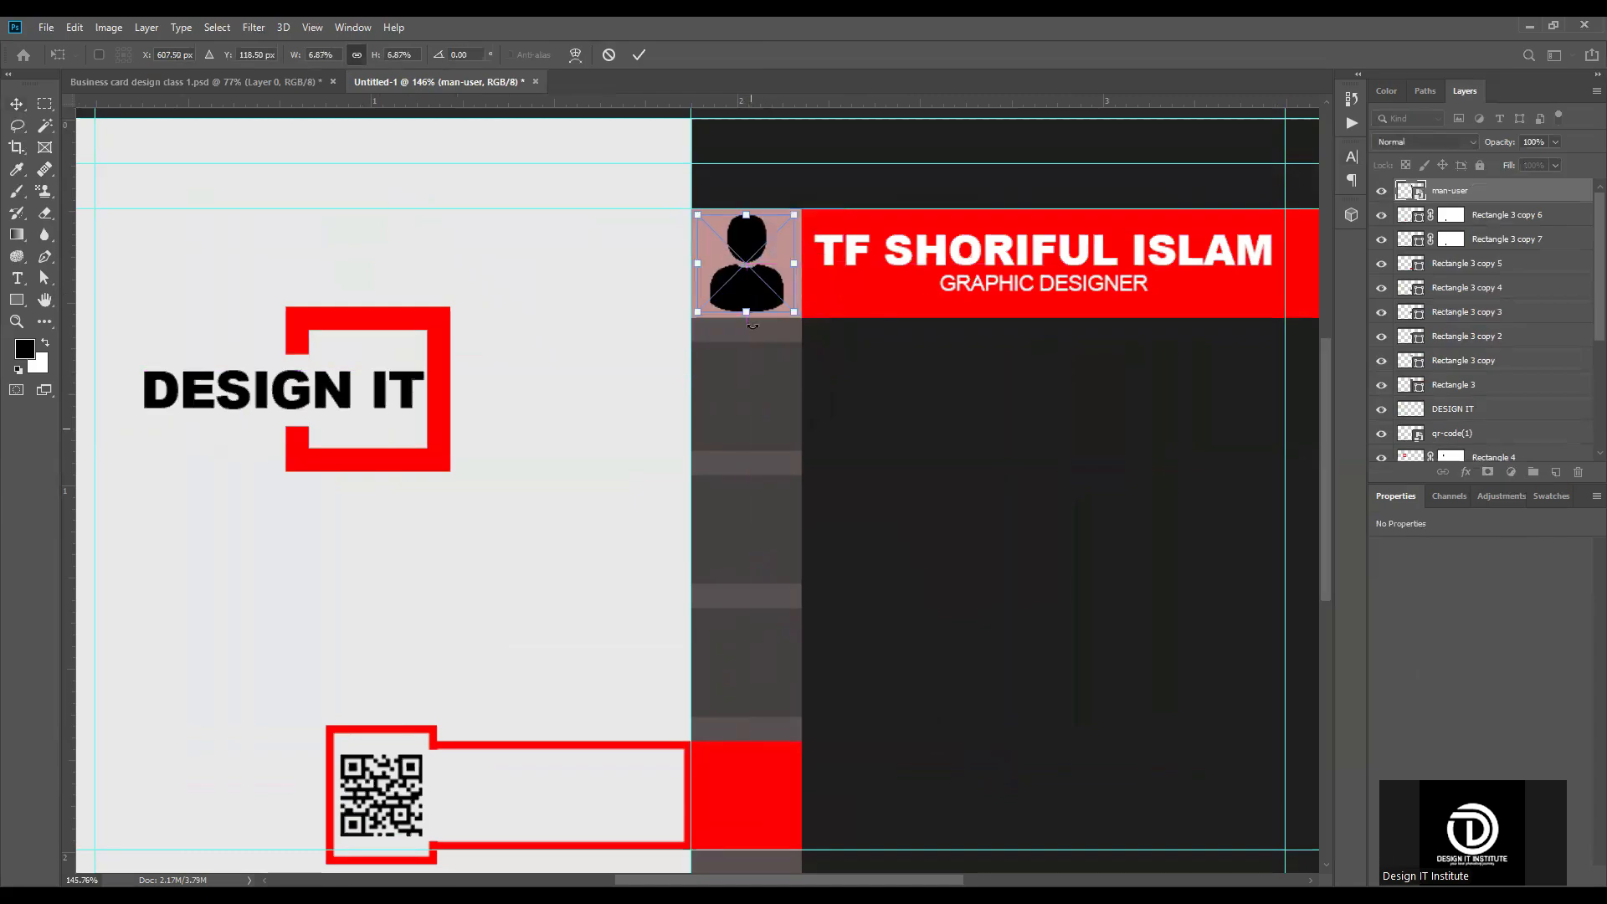
pyautogui.click(640, 54)
pyautogui.hotkey('ctrl', '0')
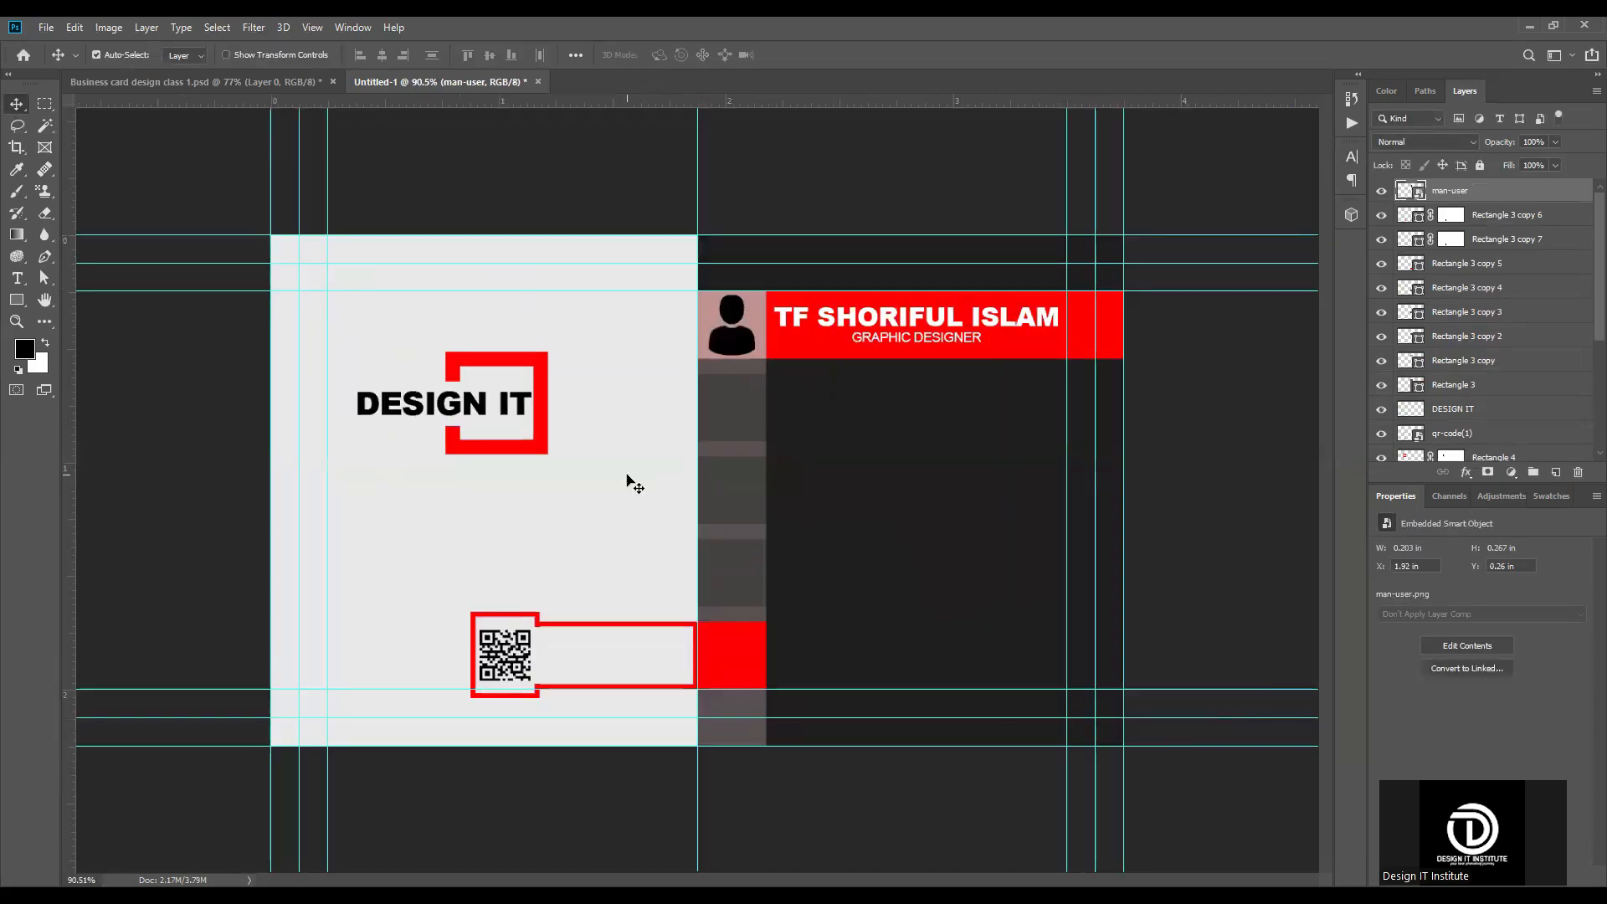
# Step: Give the man-user icon's layer a Color Overlay in white (ffffff)
pyautogui.scroll(6, 728, 320)
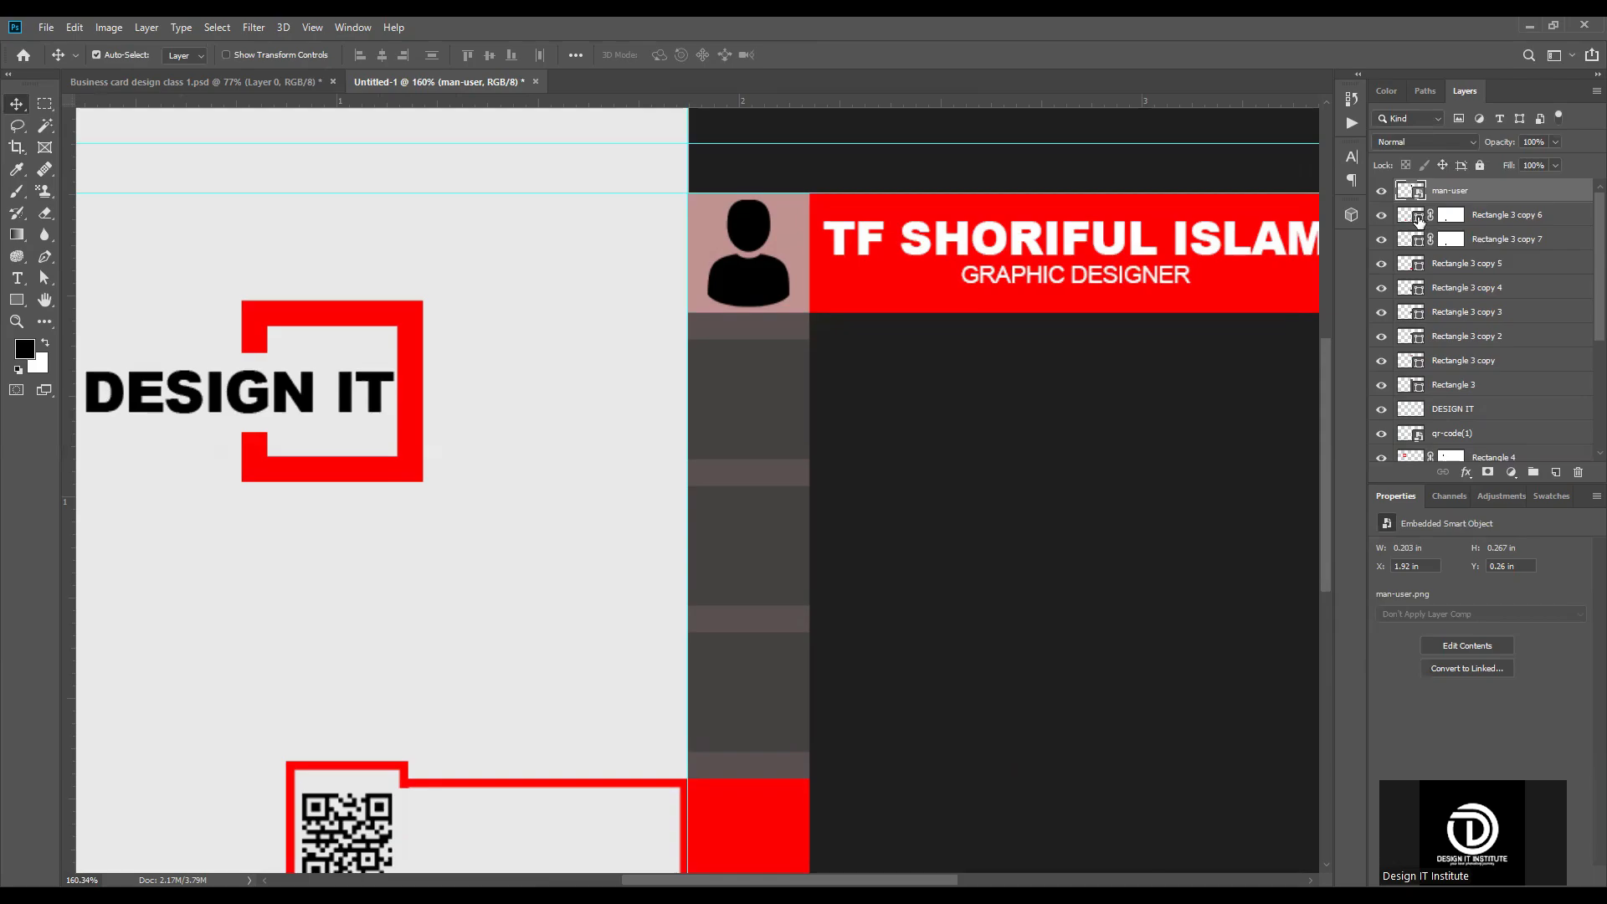
pyautogui.click(1053, 475)
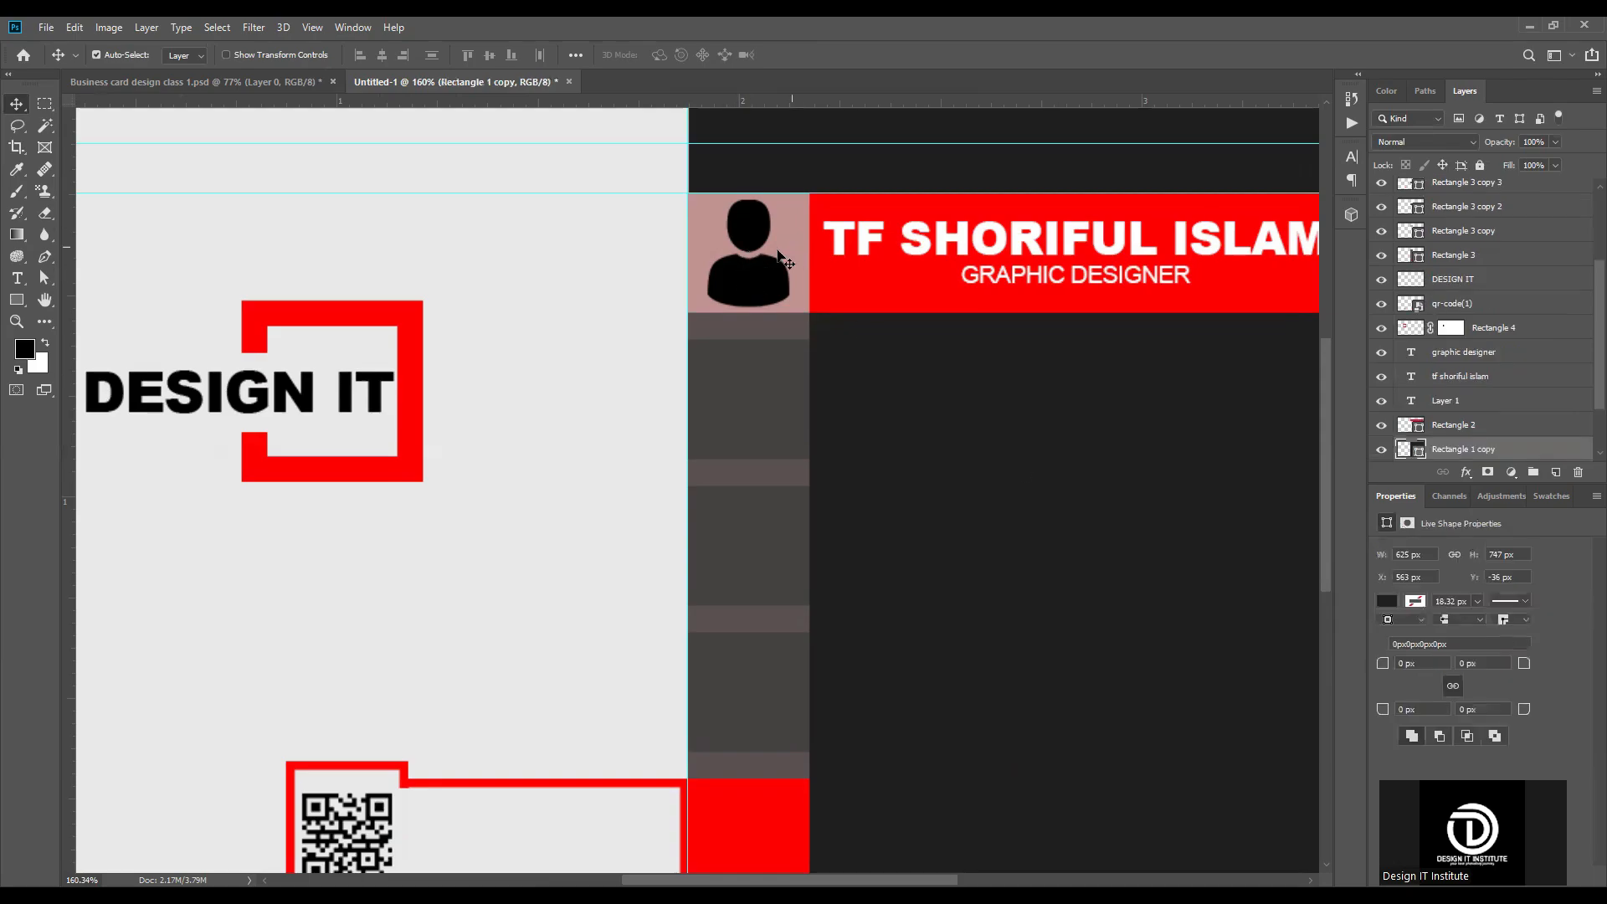
pyautogui.click(751, 279)
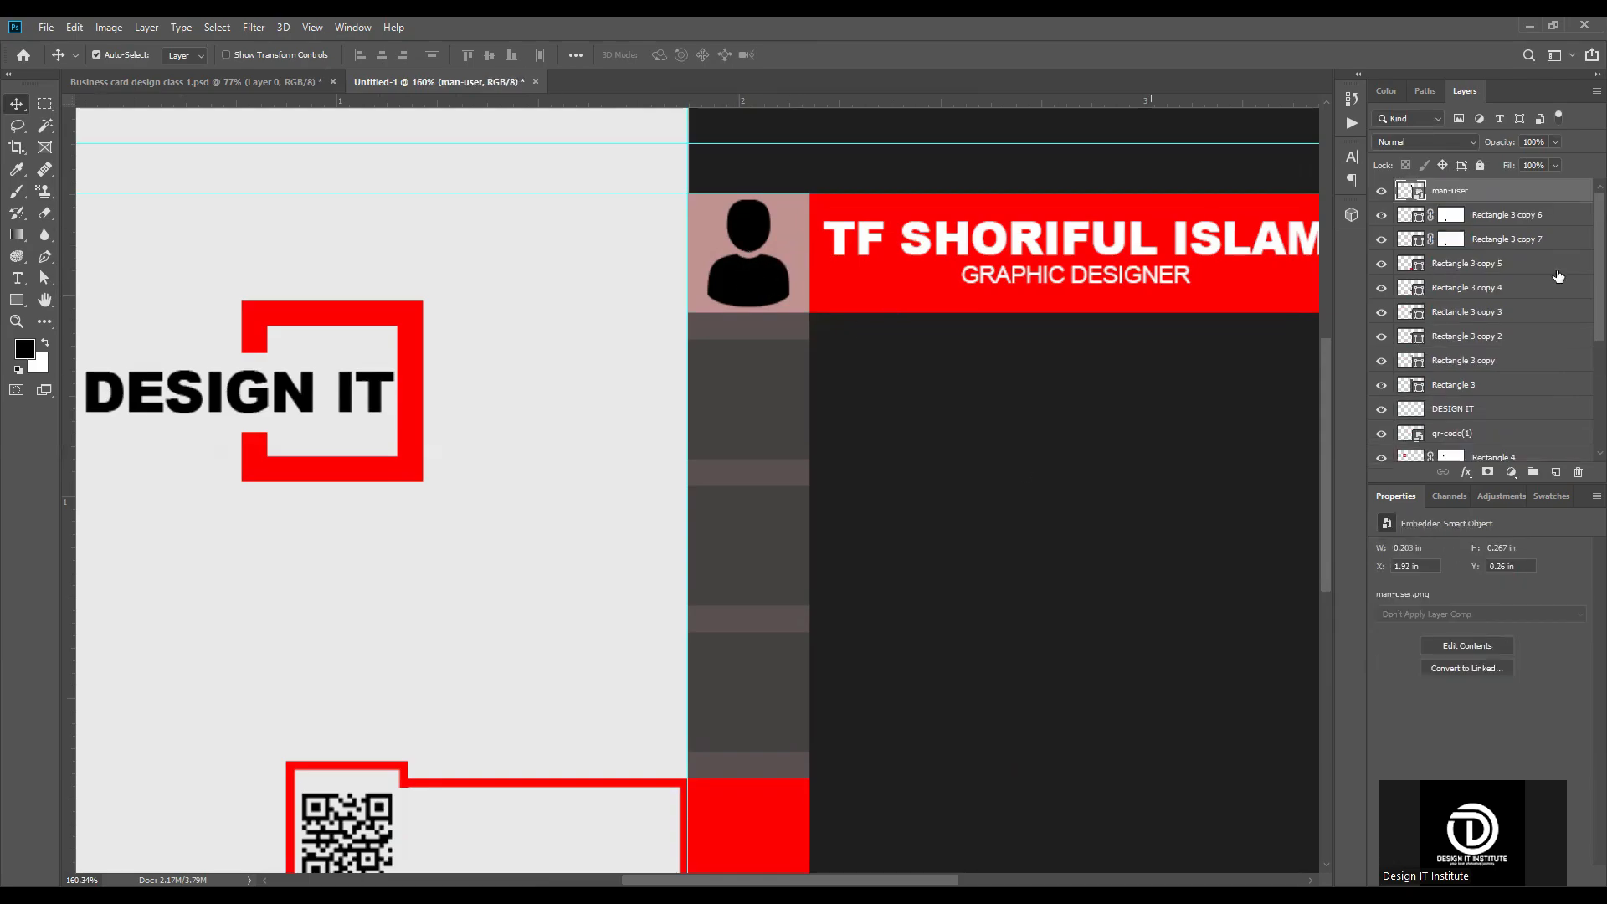
pyautogui.doubleClick(1537, 191)
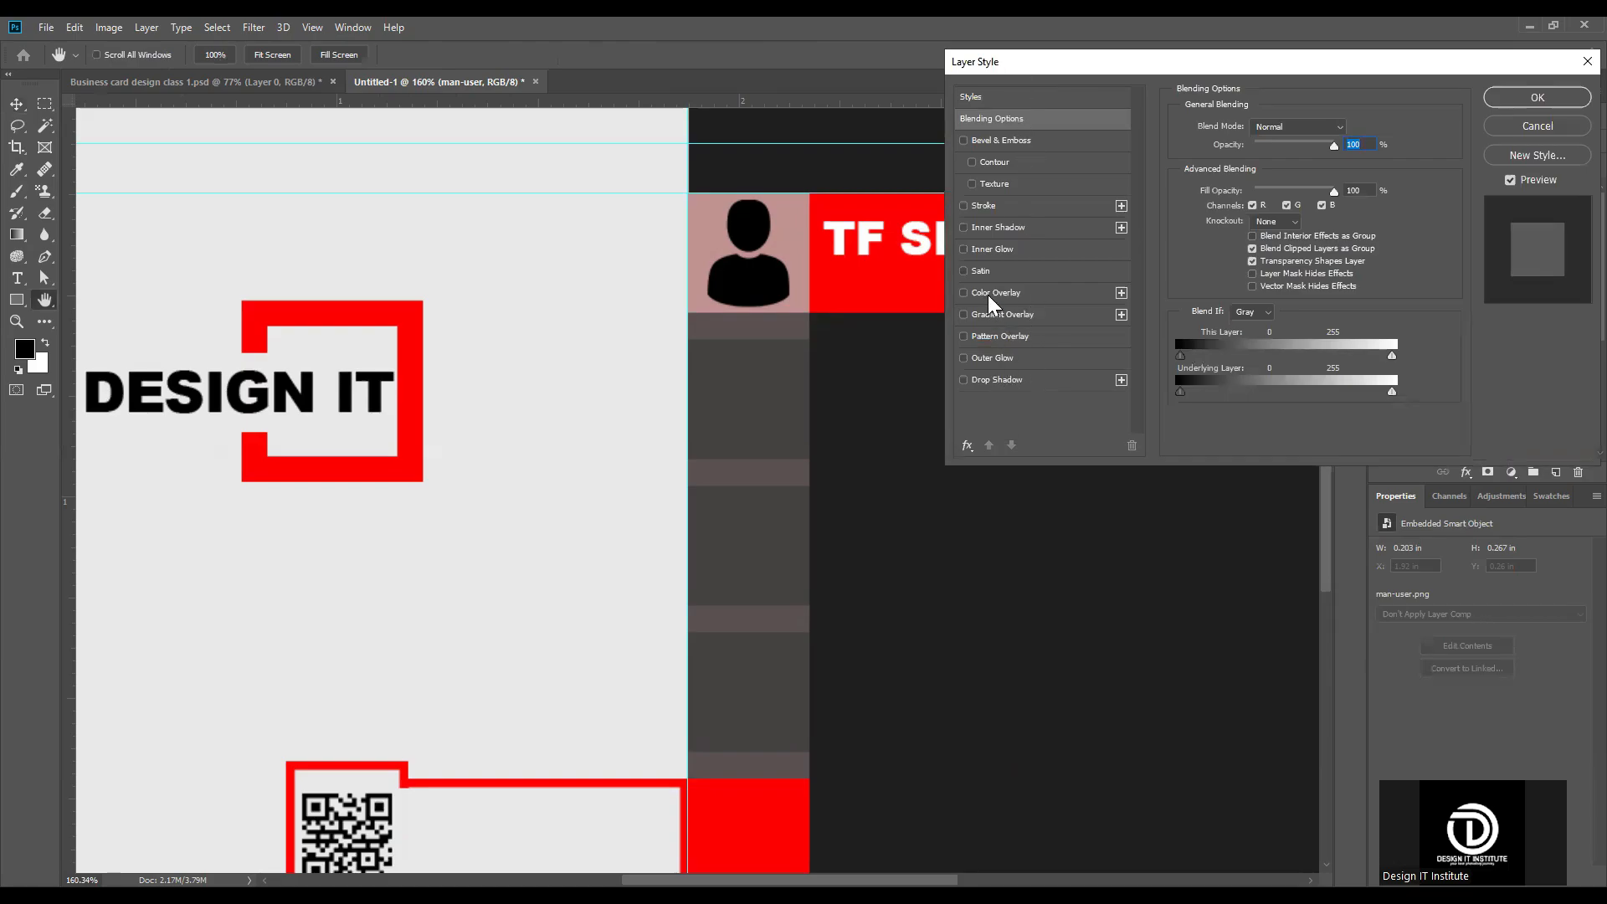
pyautogui.click(1030, 290)
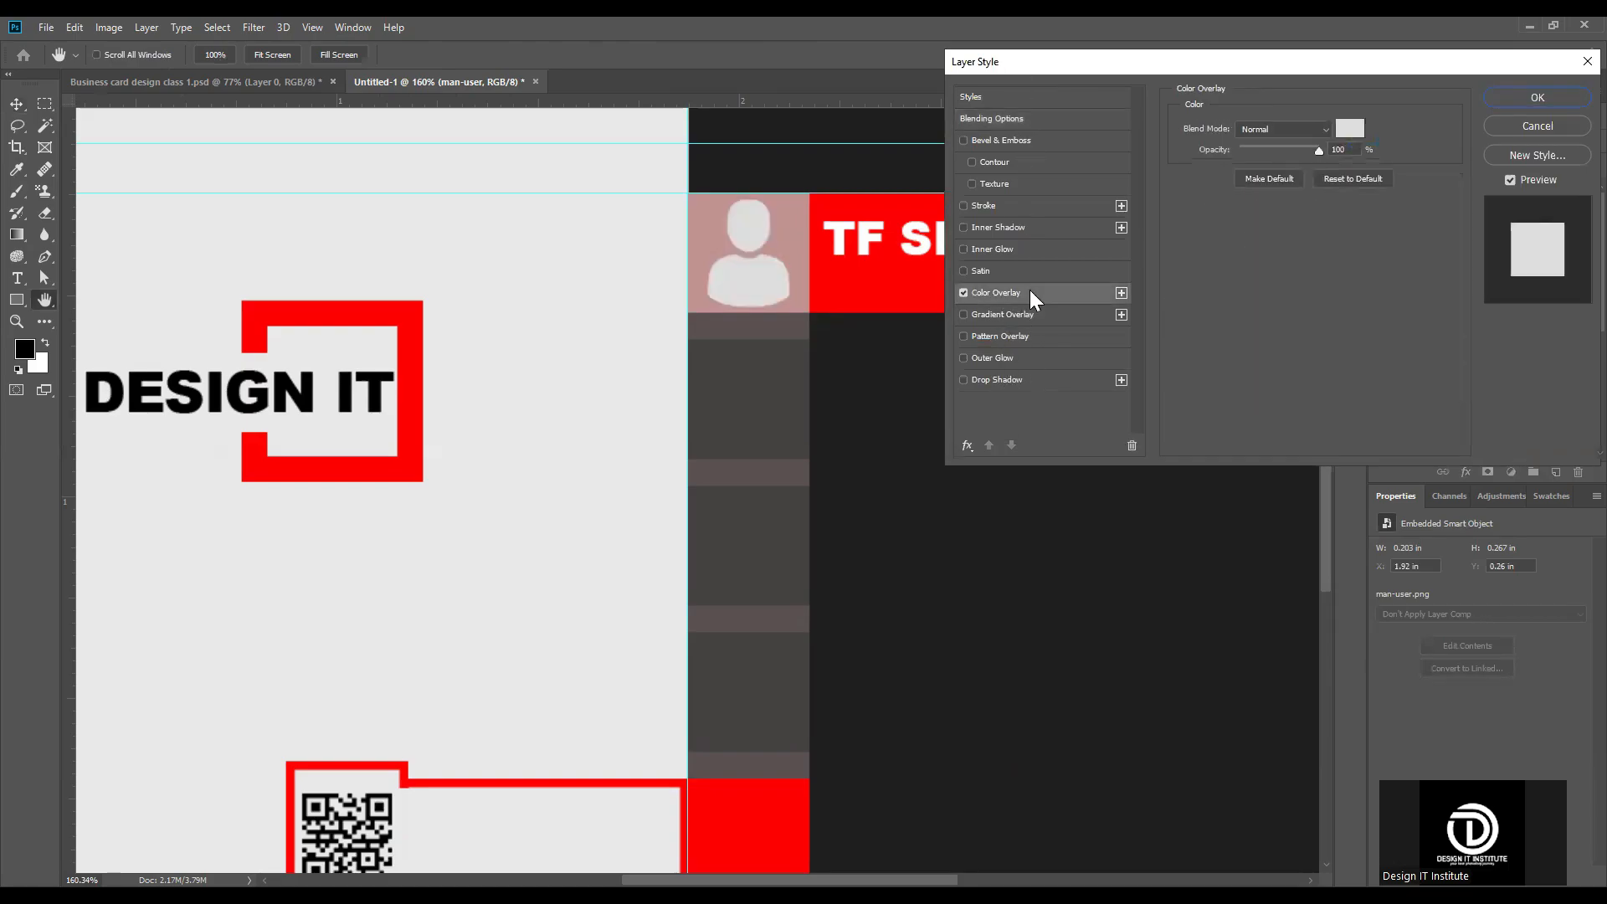
pyautogui.click(1349, 128)
pyautogui.moveTo(1070, 346); pyautogui.dragTo(1070, 347)
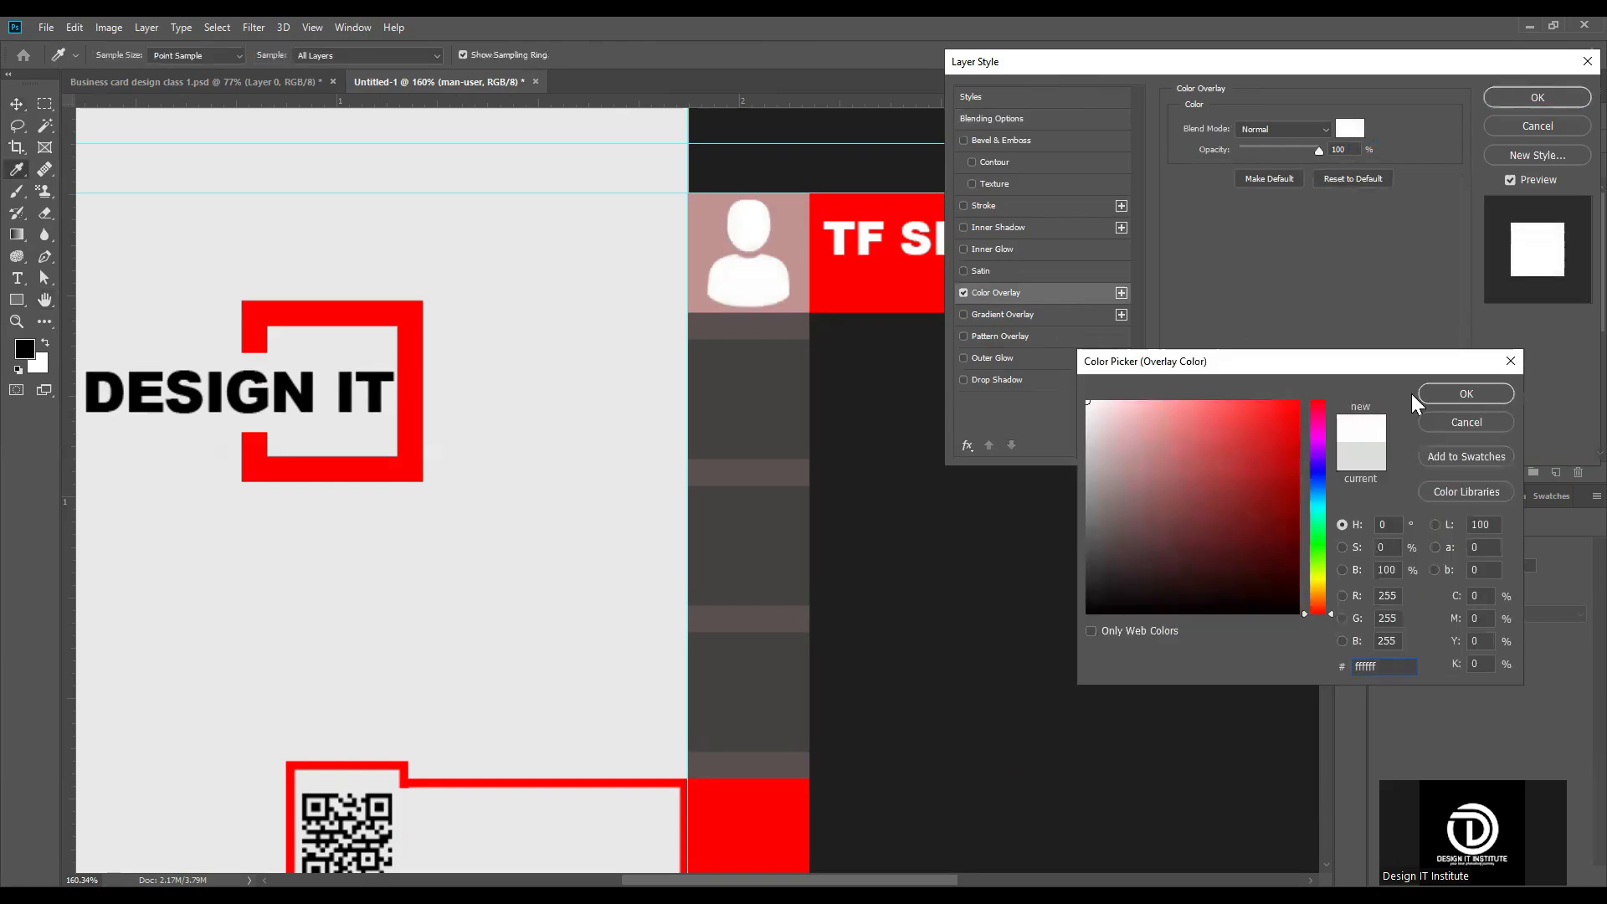
pyautogui.click(1470, 392)
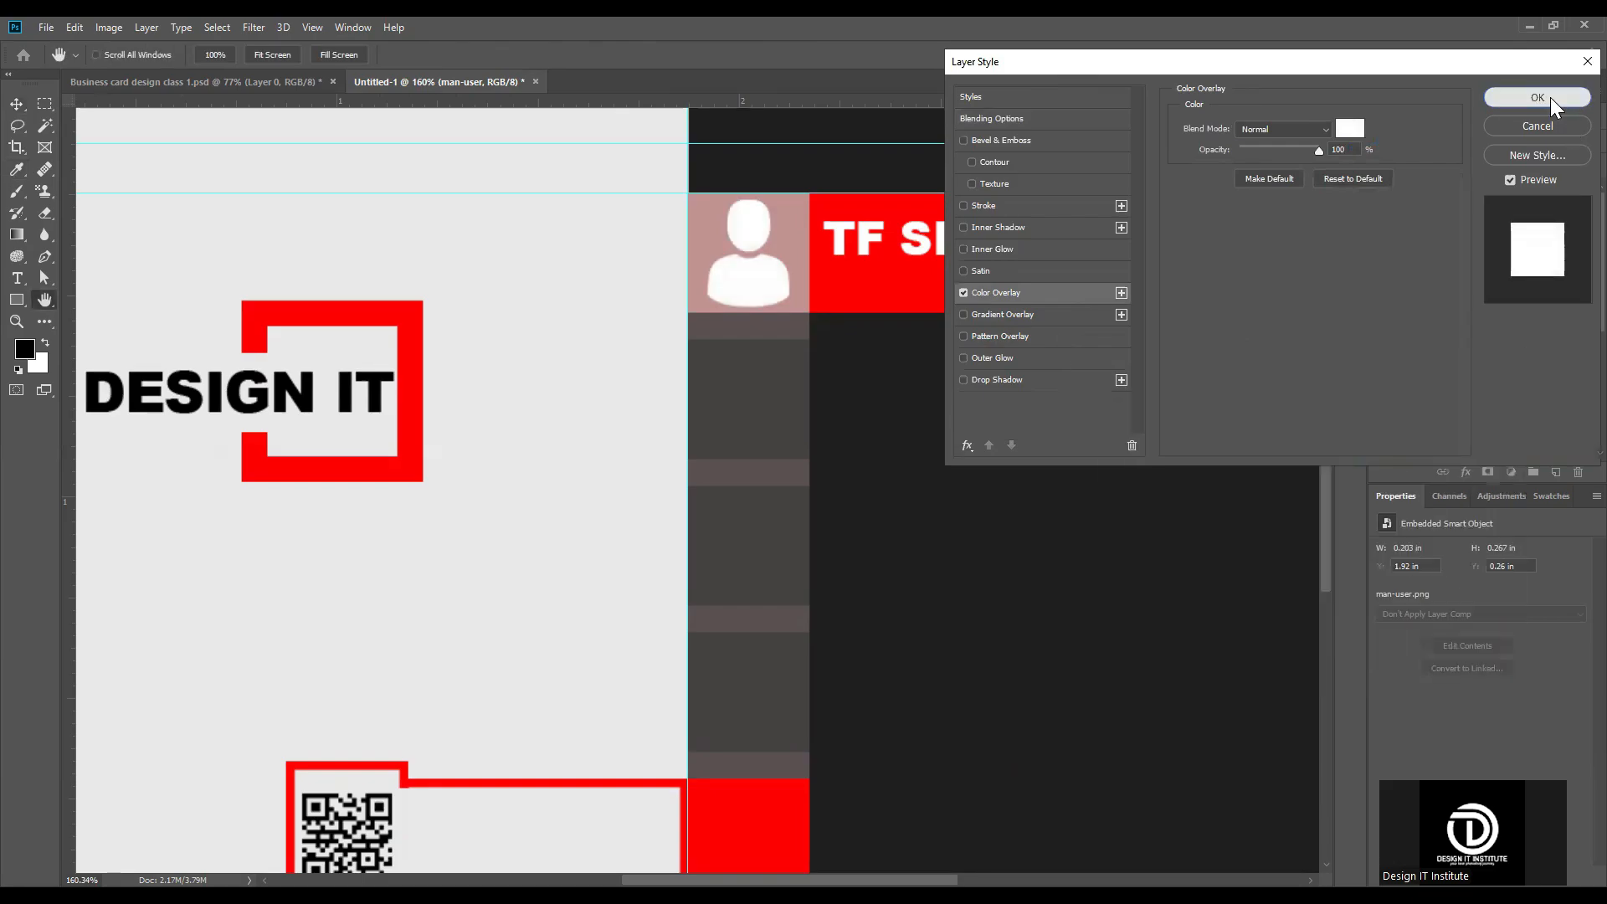
pyautogui.click(1550, 97)
pyautogui.hotkey('ctrl', '0')
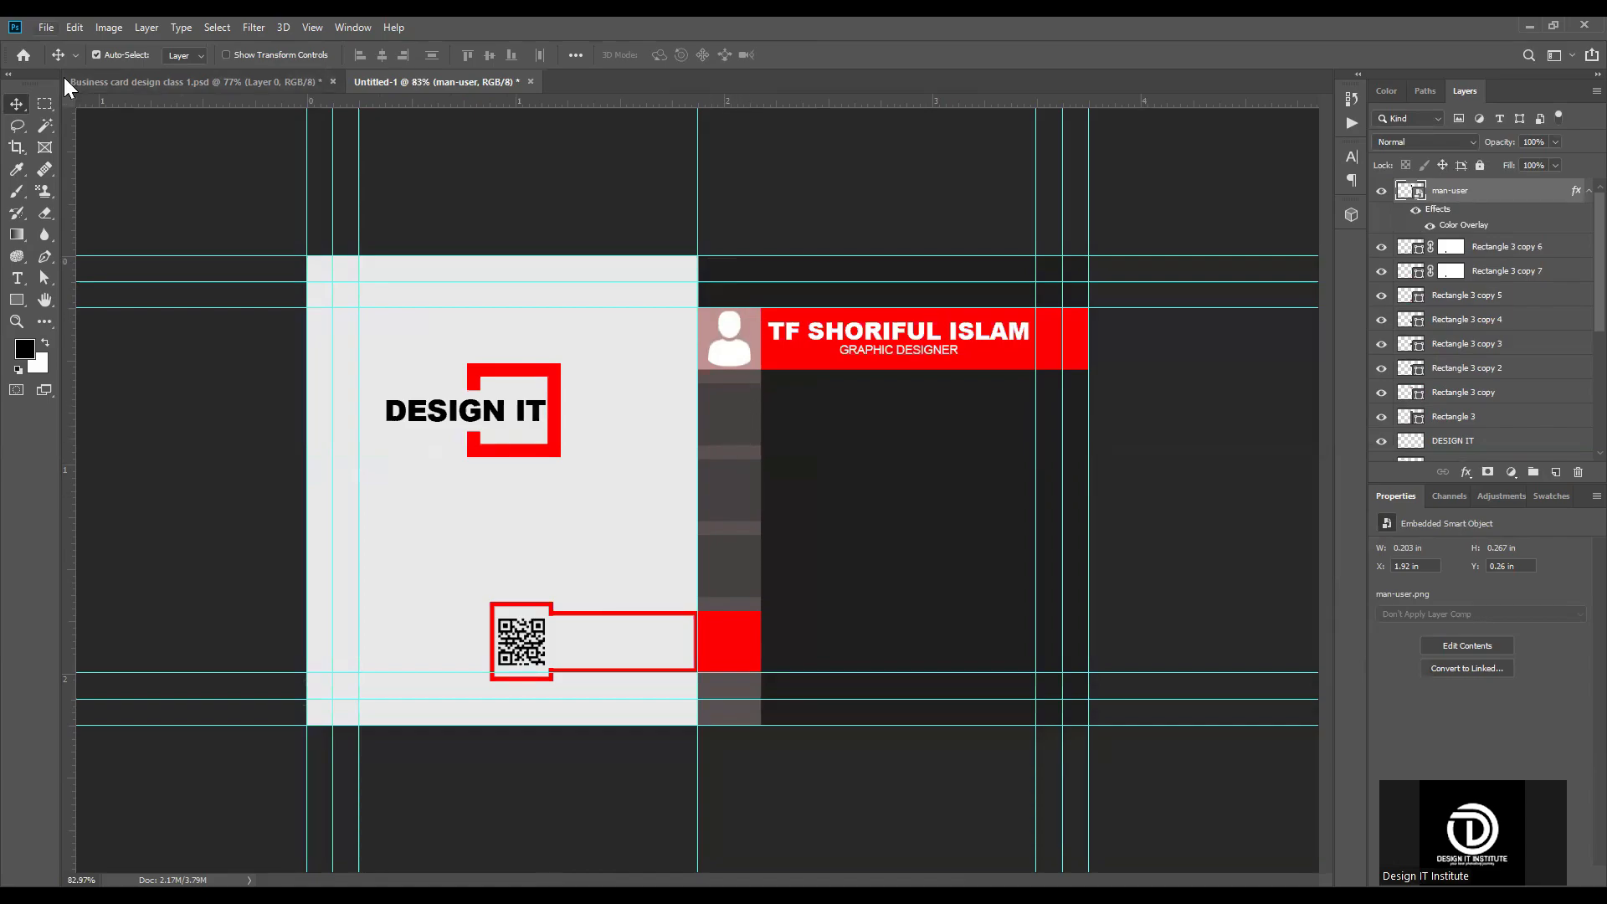
# Step: Place the telephone image from the Downloads folder as an embedded object and shrink it to 3.96% over the strip's second square
pyautogui.hotkey('alt', 'f')
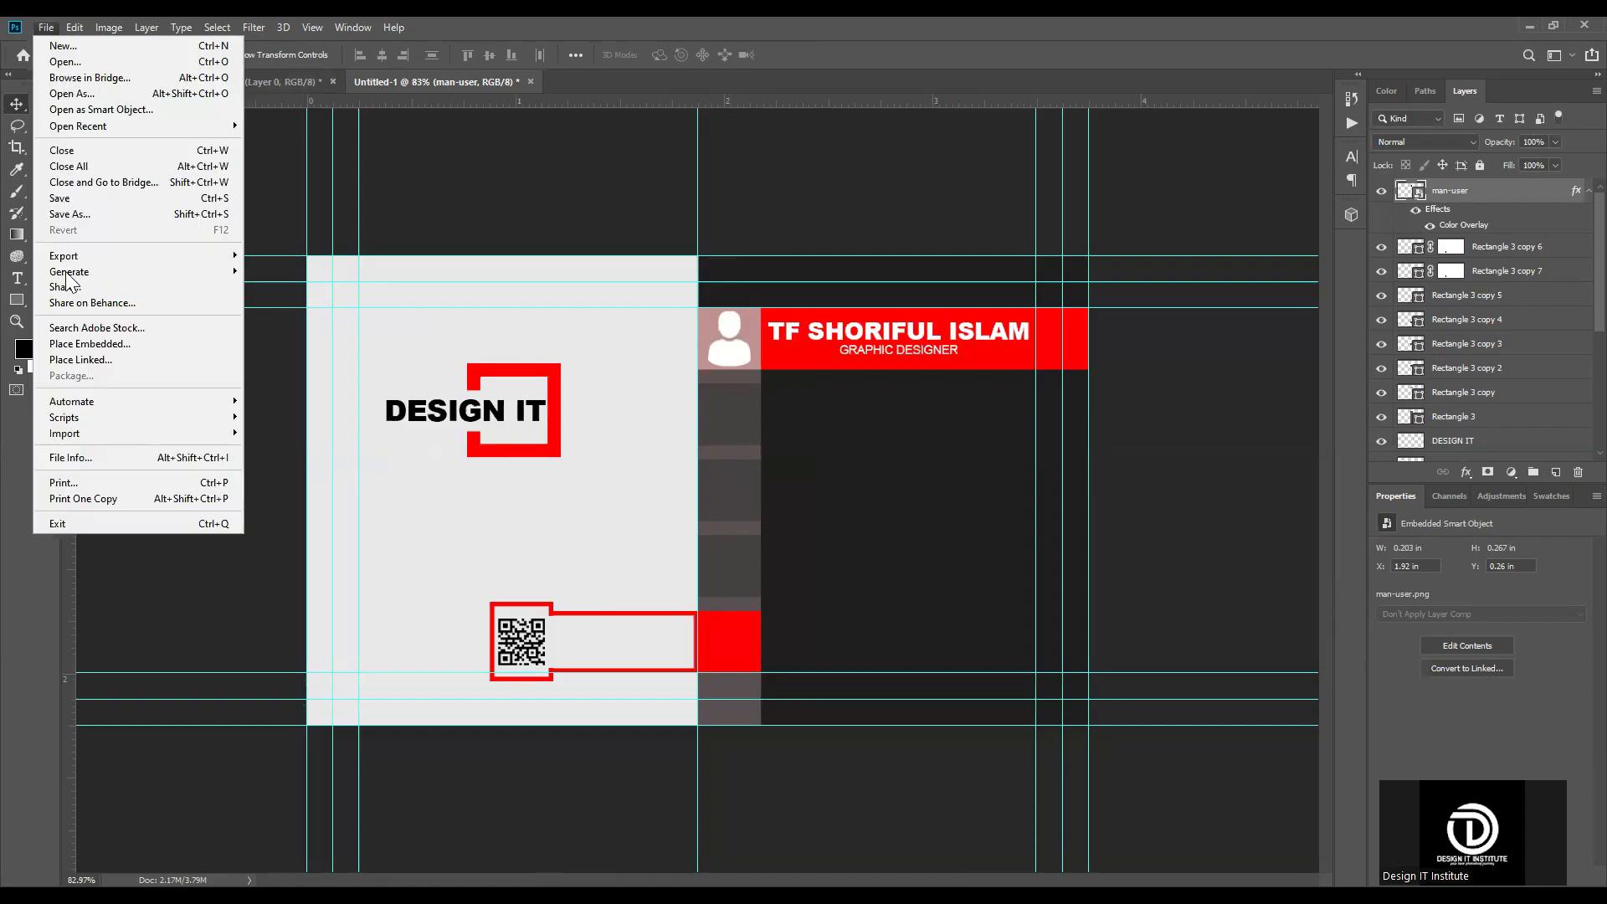
pyautogui.click(66, 346)
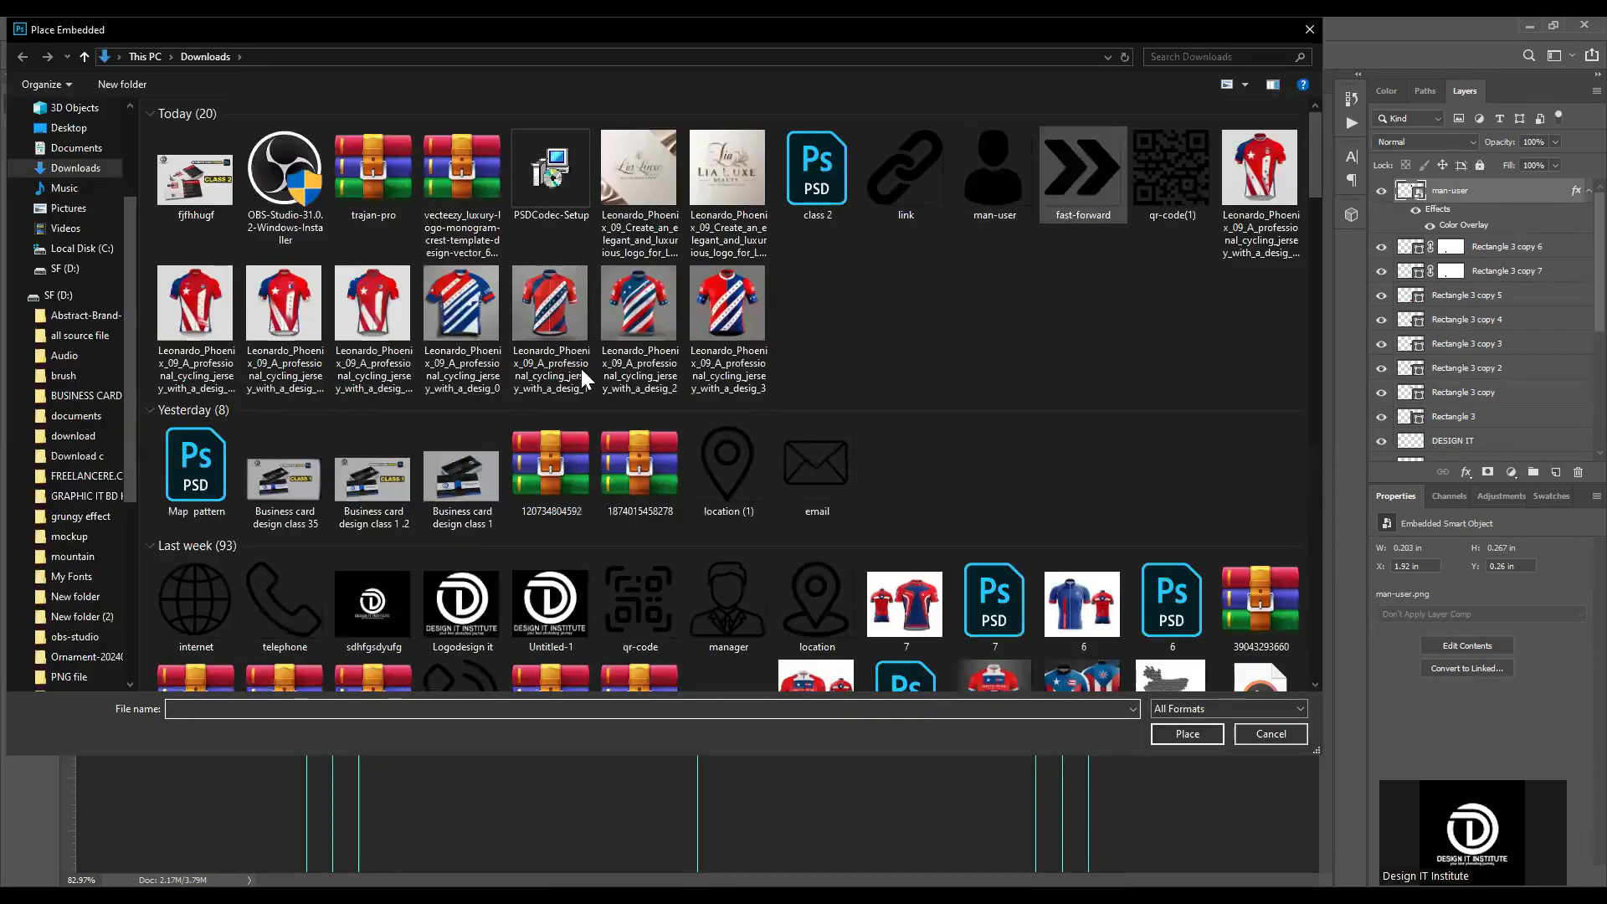
pyautogui.click(287, 598)
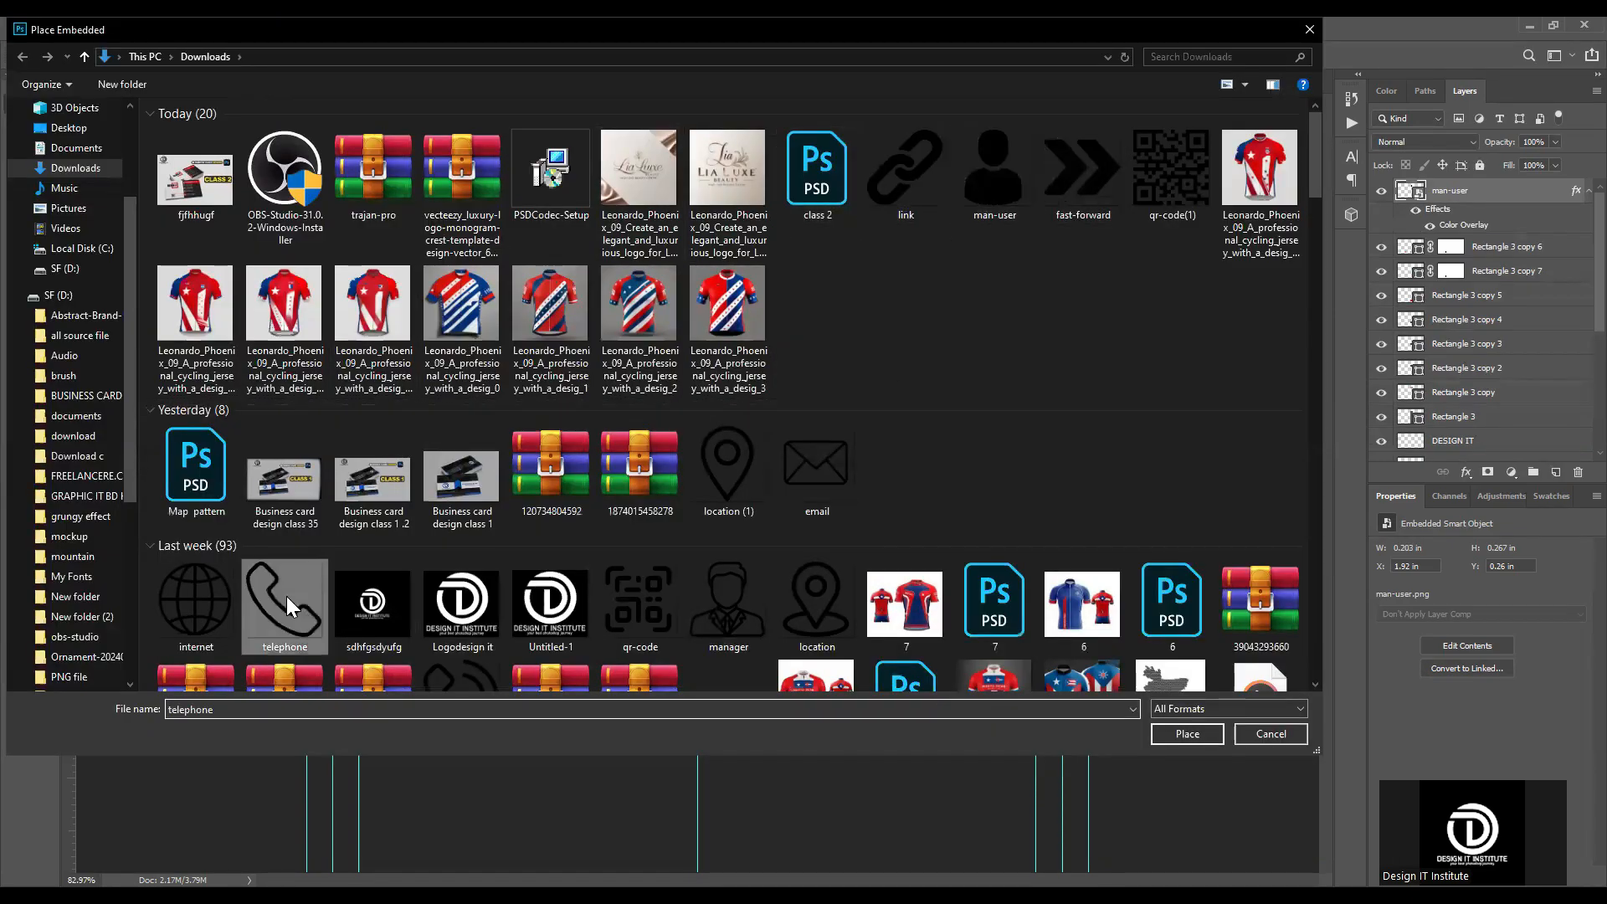
pyautogui.doubleClick(286, 596)
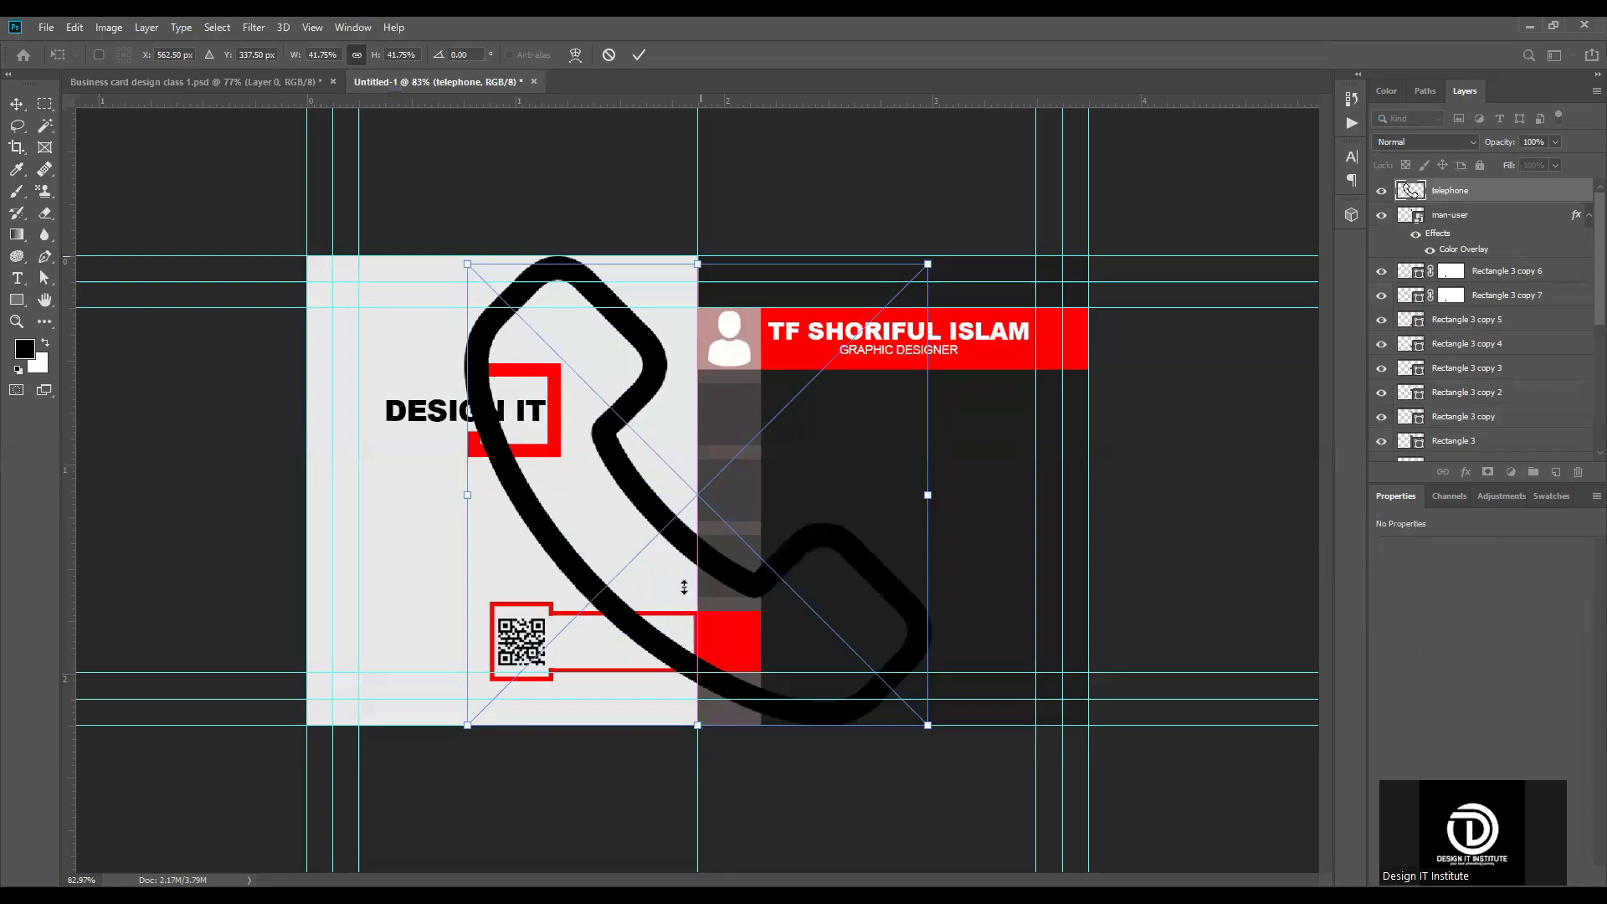
pyautogui.moveTo(684, 587); pyautogui.dragTo(684, 681)
pyautogui.moveTo(689, 703); pyautogui.dragTo(730, 410)
# Step: Resize the telephone icon to about 0.203 in wide to match the man-user icon, and commit it in the strip's second square
pyautogui.scroll(12, 720, 445)
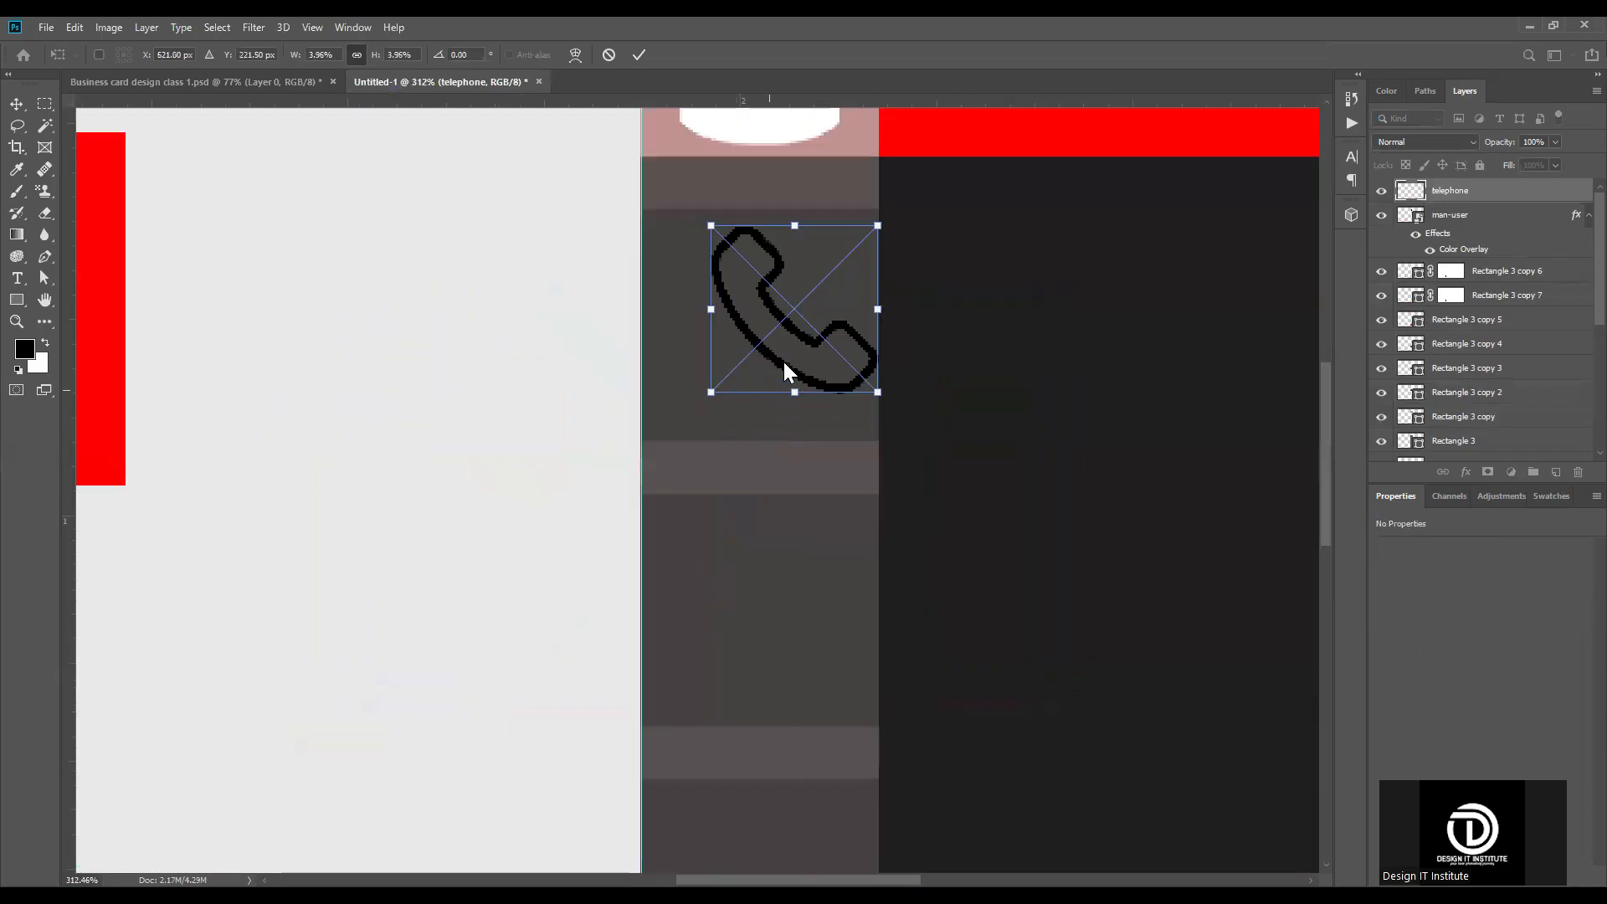
pyautogui.scroll(2, 784, 362)
pyautogui.moveTo(716, 474); pyautogui.dragTo(687, 458)
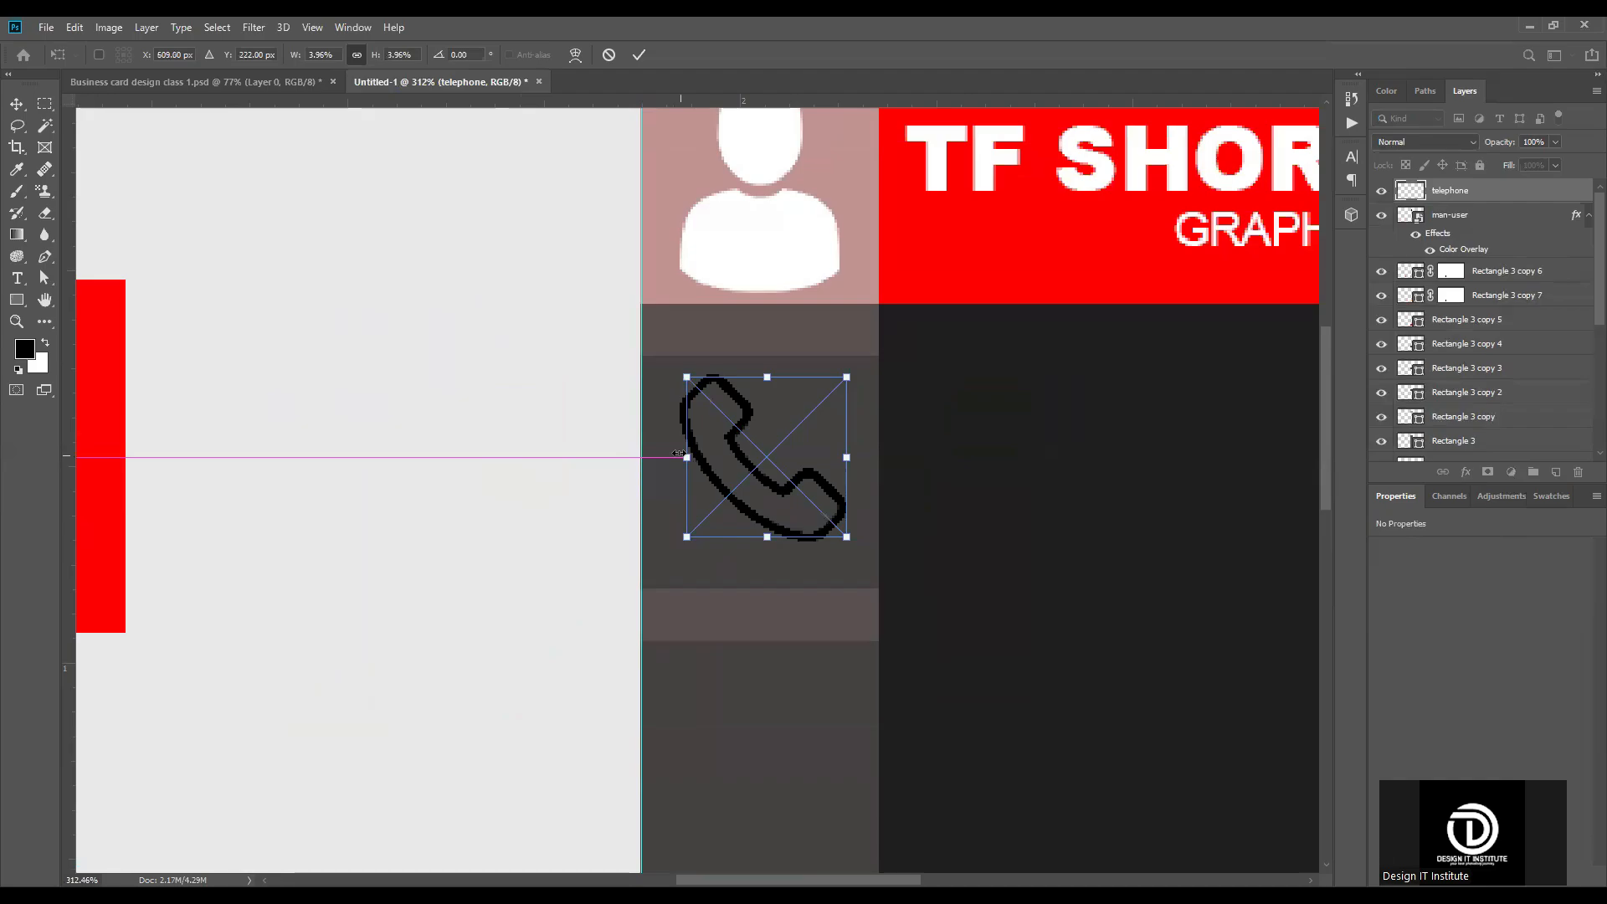
pyautogui.moveTo(679, 457); pyautogui.dragTo(680, 466)
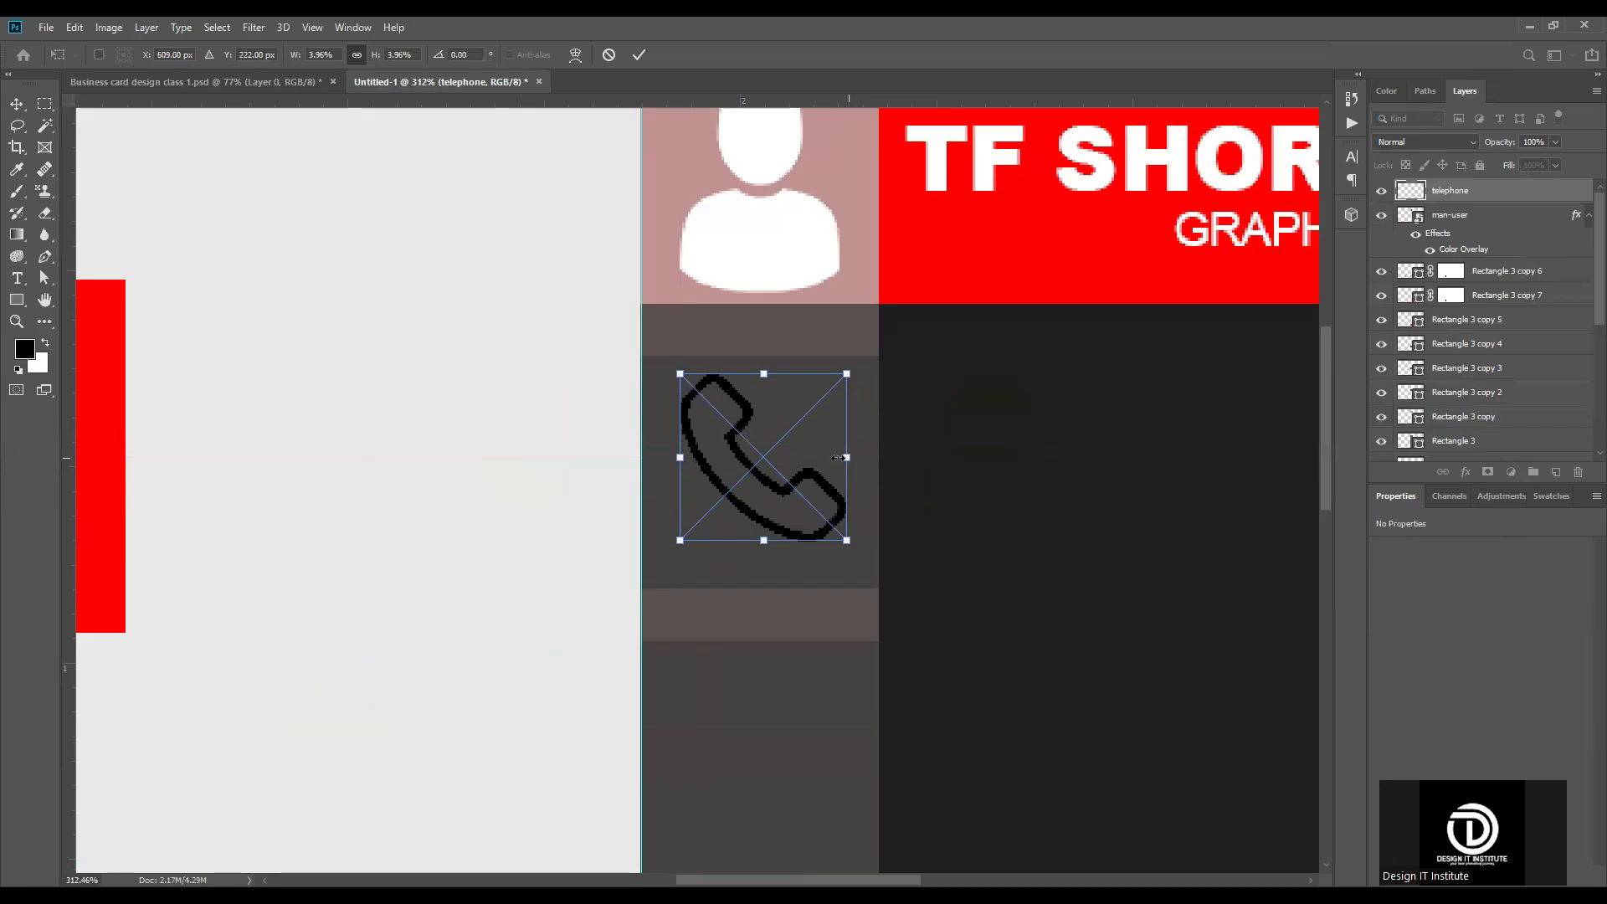
pyautogui.moveTo(847, 457); pyautogui.dragTo(838, 458)
pyautogui.click(647, 55)
# Step: Align the telephone icon's horizontal and vertical centres with the strip's second square
pyautogui.scroll(-2, 815, 445)
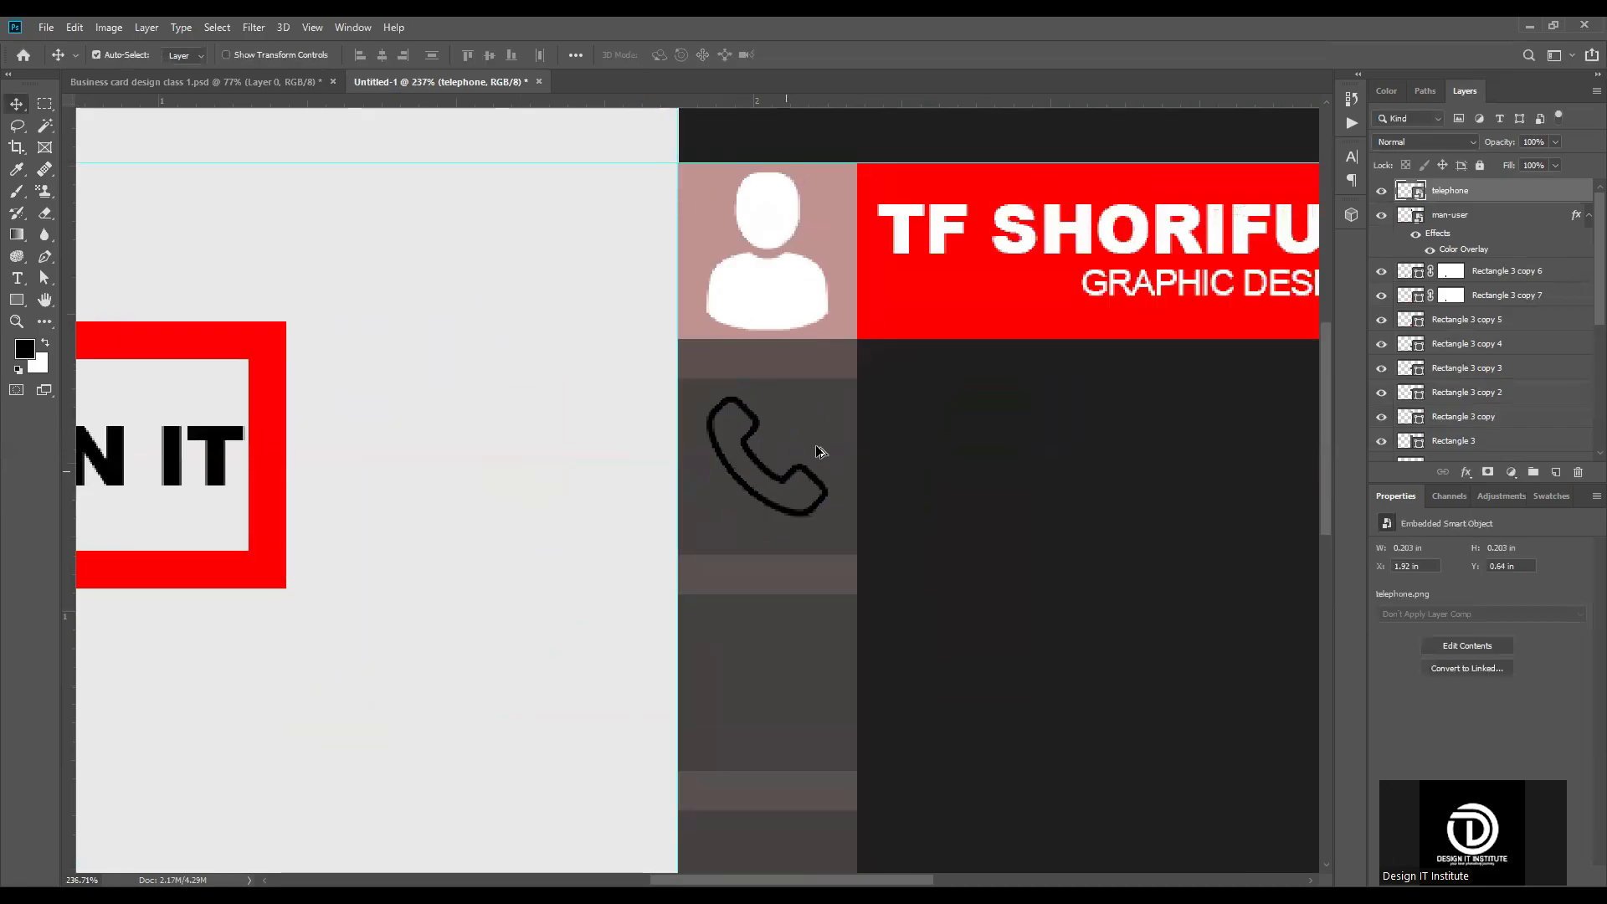
pyautogui.scroll(3, 797, 429)
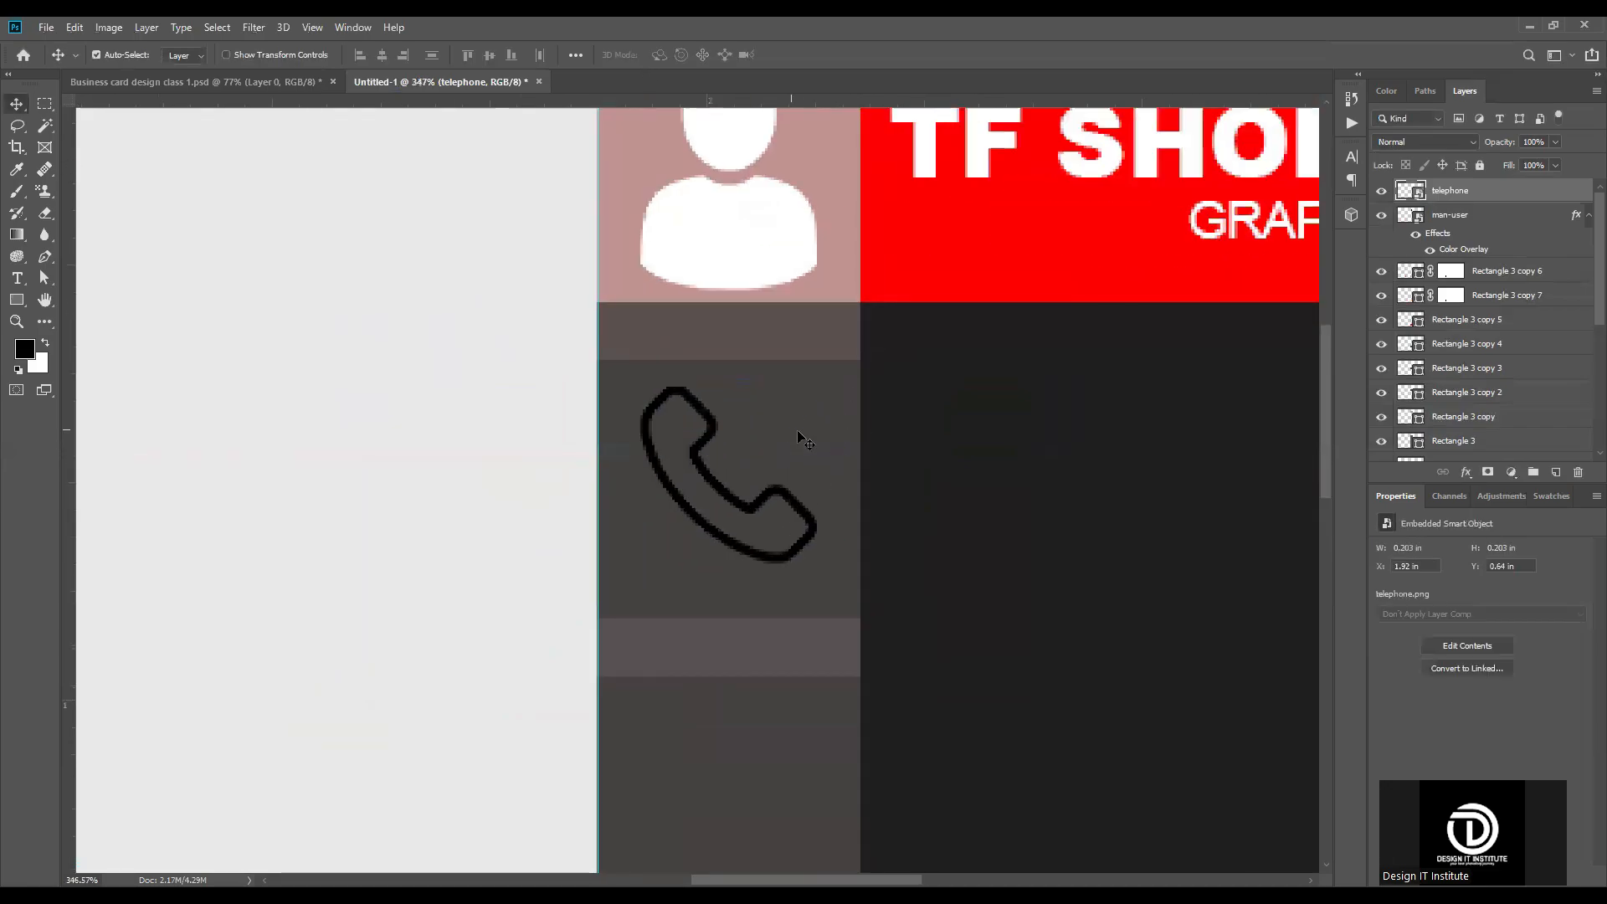
pyautogui.click(721, 452)
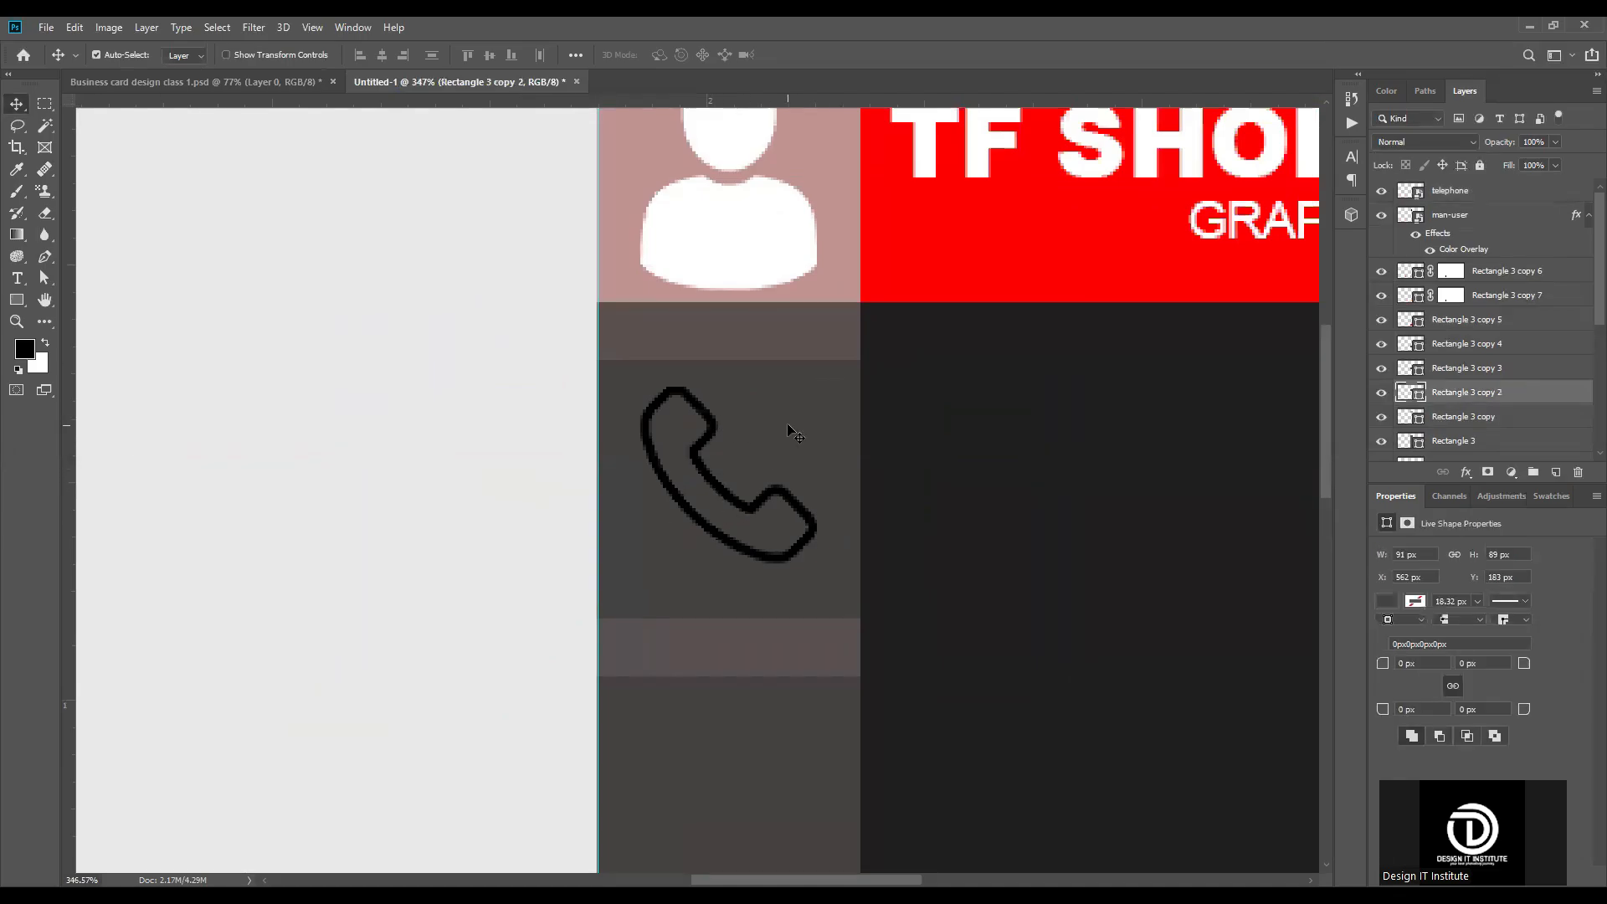
pyautogui.keyDown('shift'); pyautogui.click(782, 500); pyautogui.keyUp('shift')
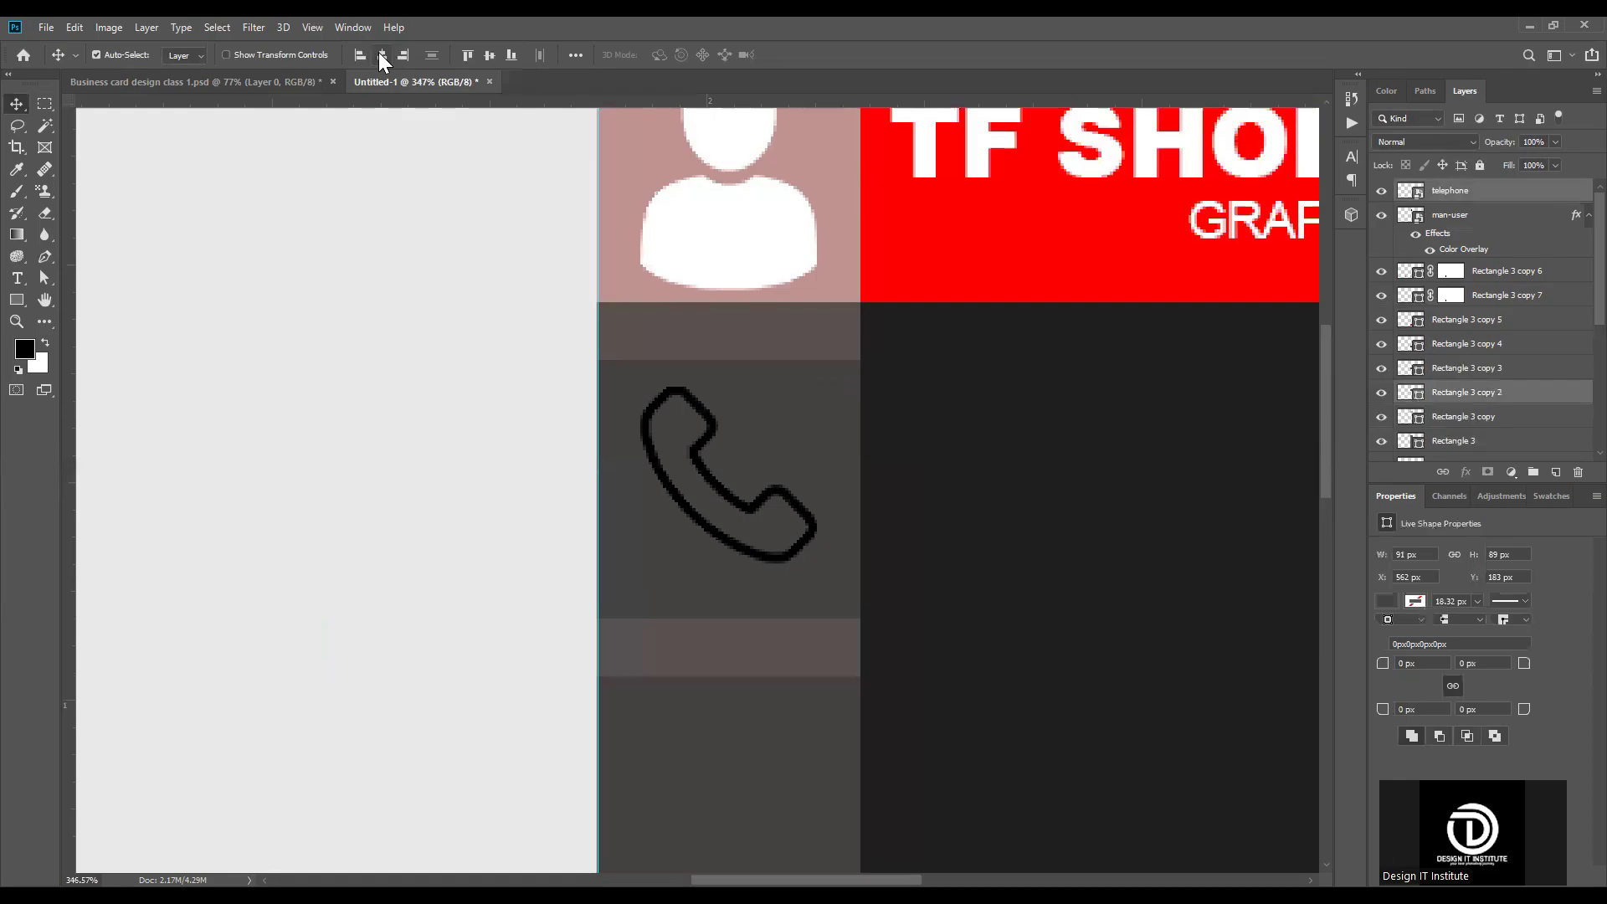
pyautogui.click(487, 53)
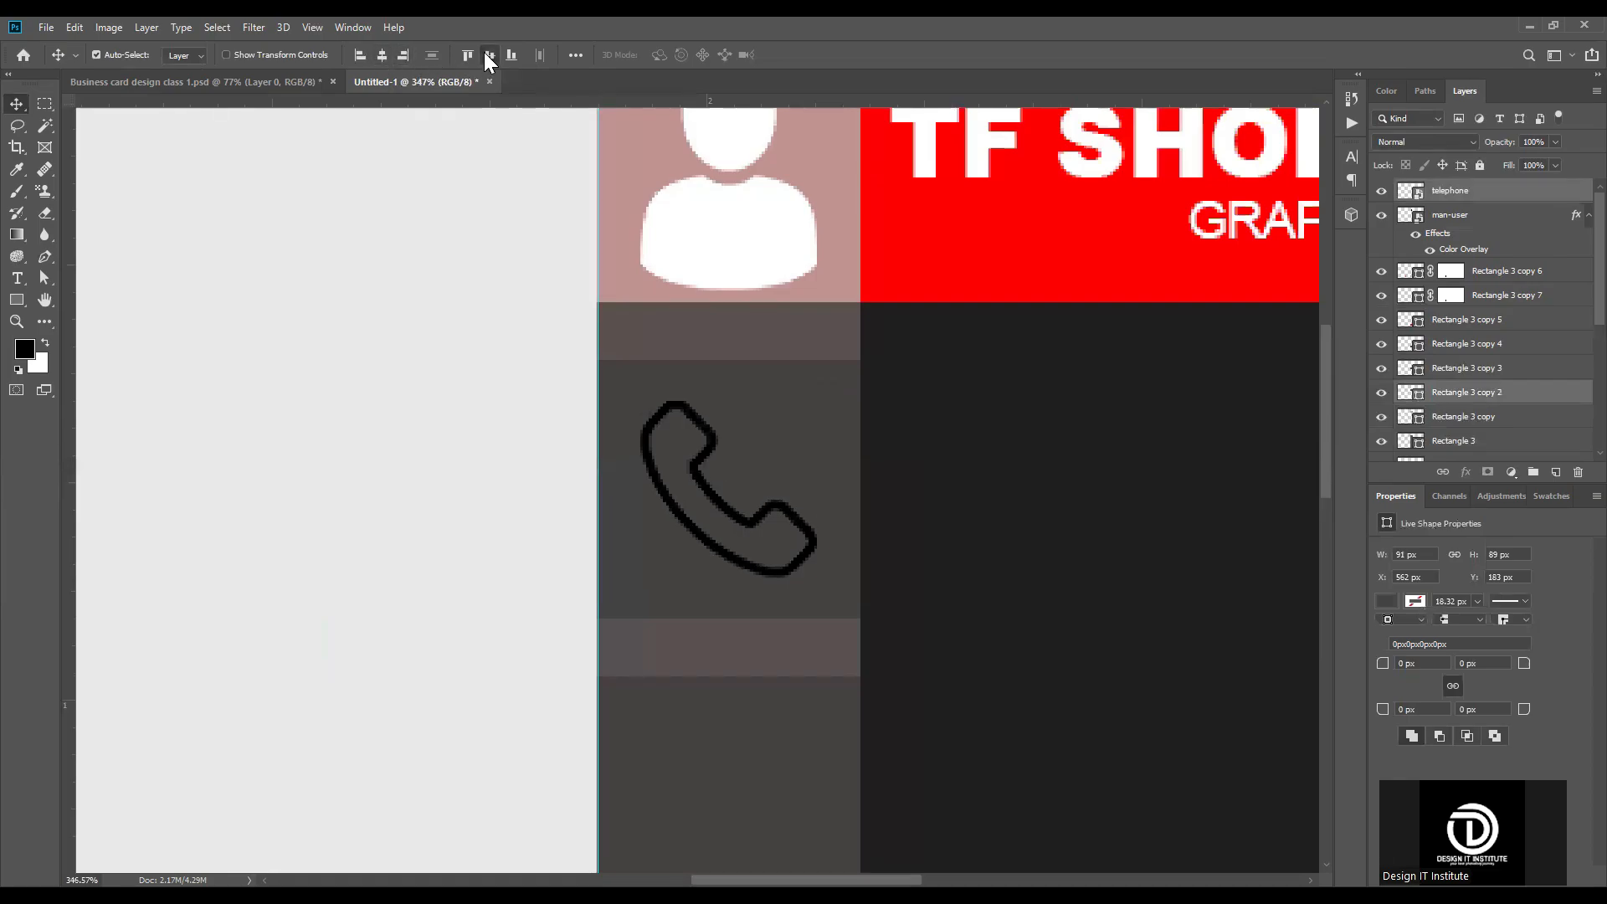
# Step: Align the man-user icon's horizontal centre with the strip's top square
pyautogui.scroll(-5, 574, 154)
pyautogui.scroll(4, 732, 324)
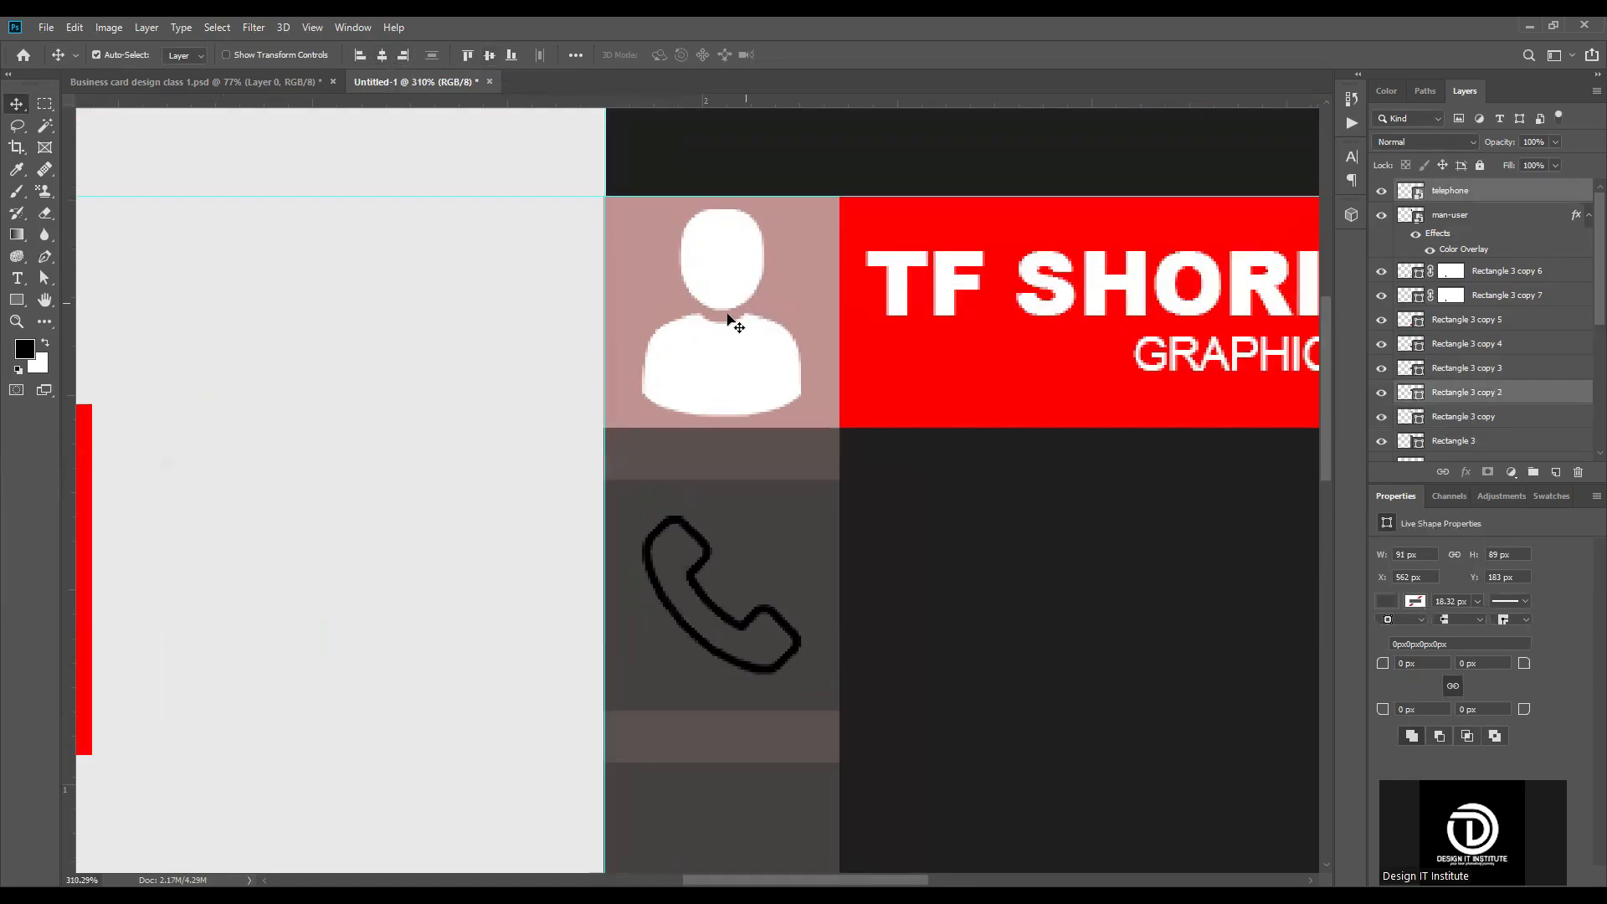
pyautogui.click(744, 327)
pyautogui.click(742, 324)
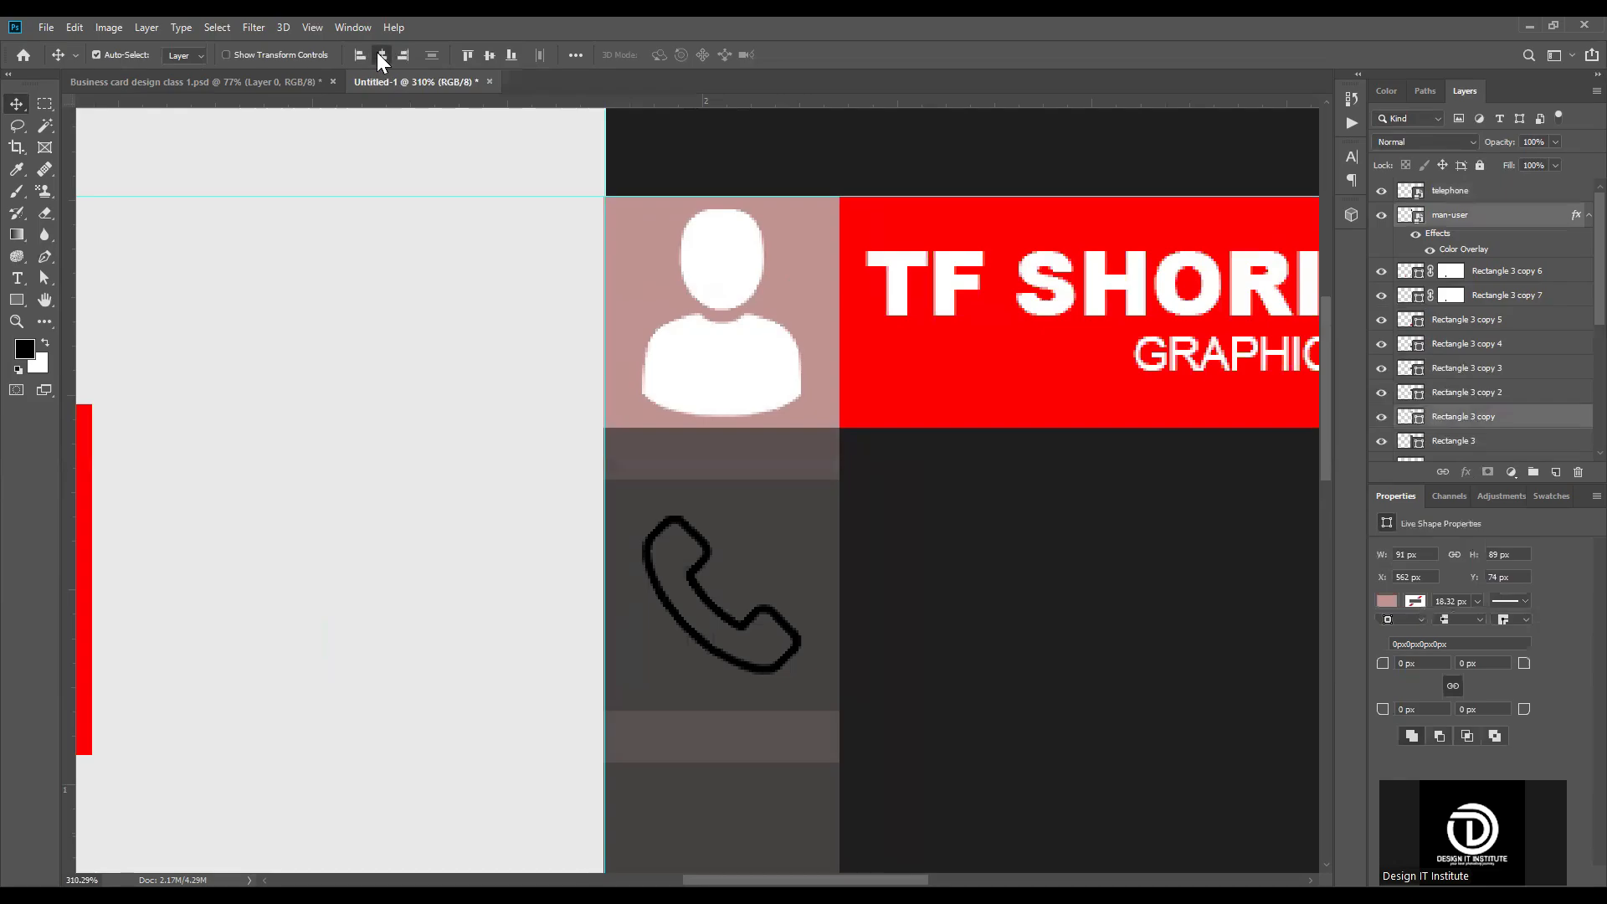
pyautogui.scroll(-5, 727, 495)
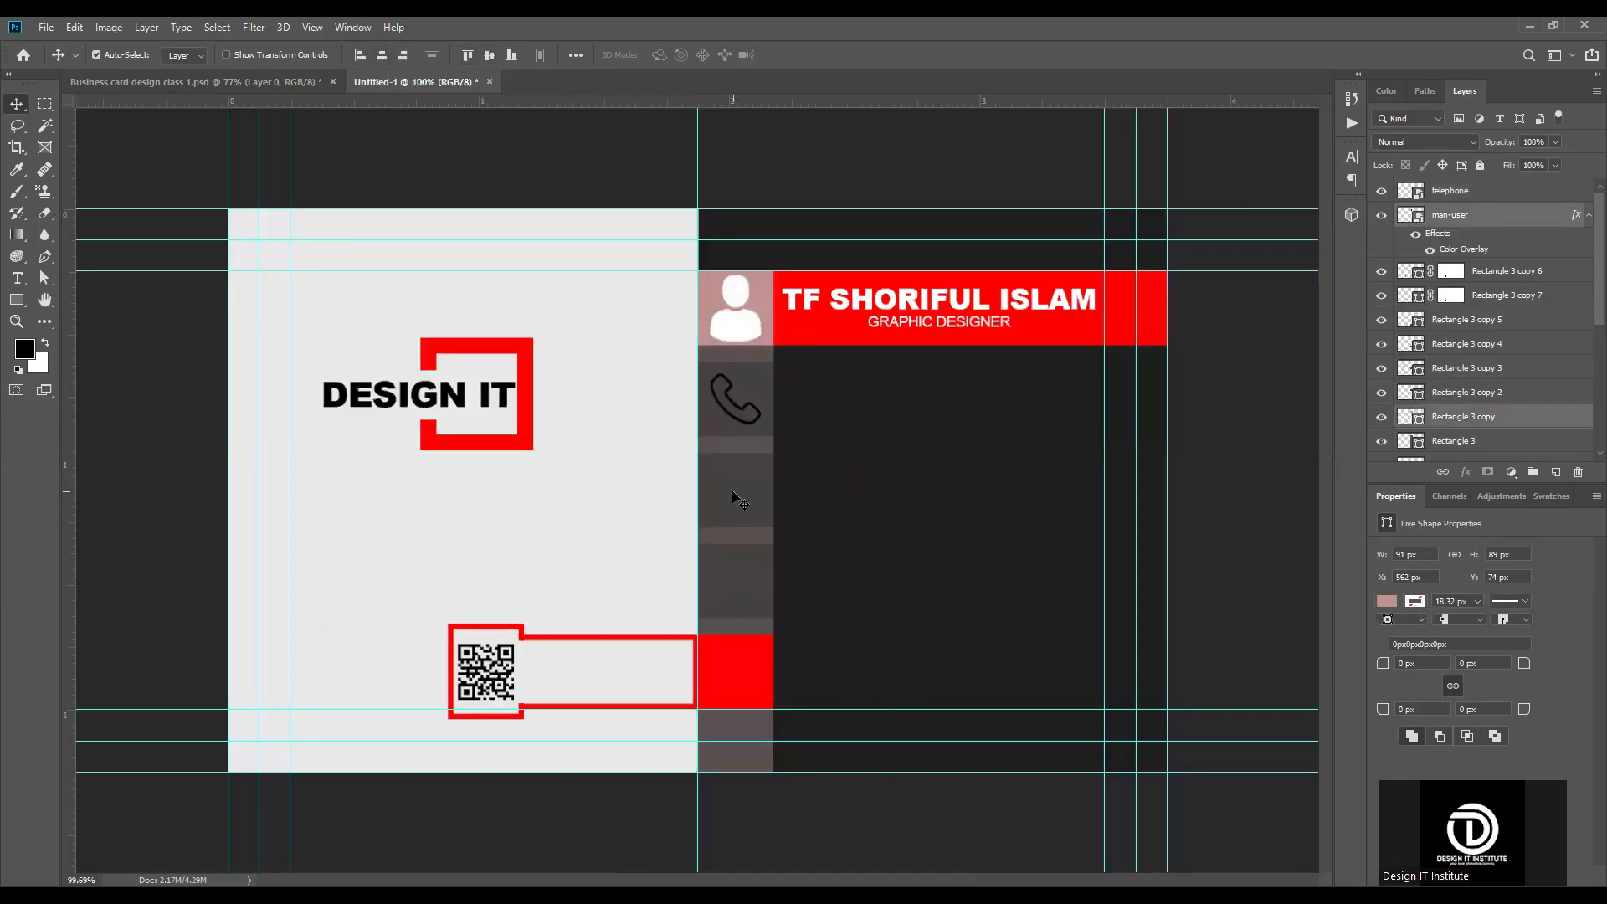
# Step: Apply a white Color Overlay to the telephone icon's layer
pyautogui.scroll(3, 732, 489)
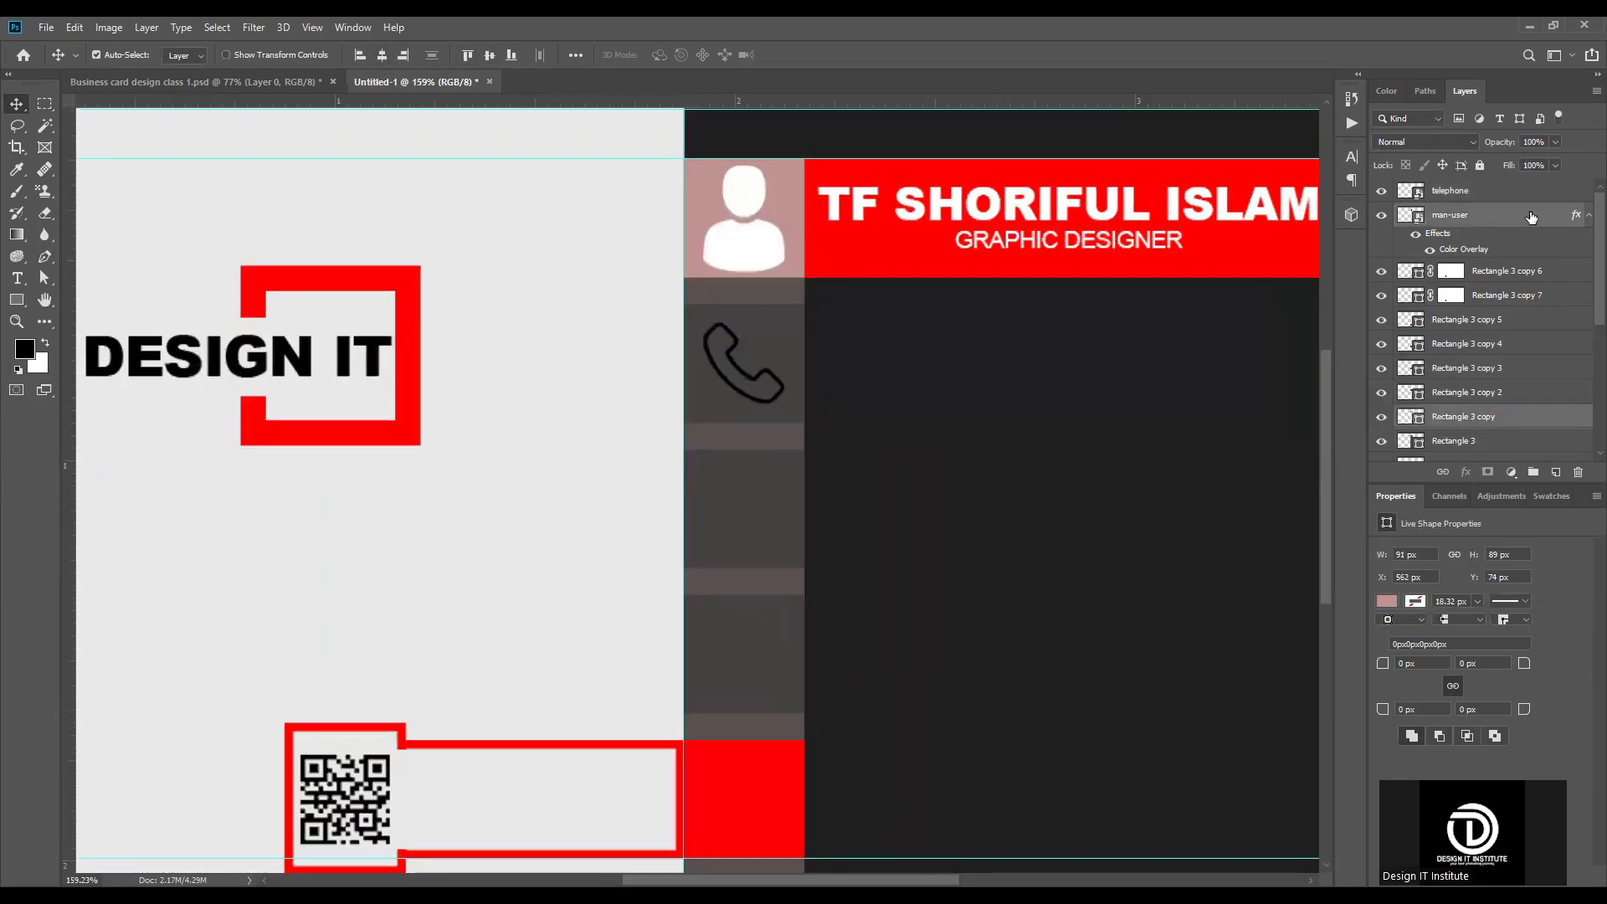
pyautogui.click(1522, 192)
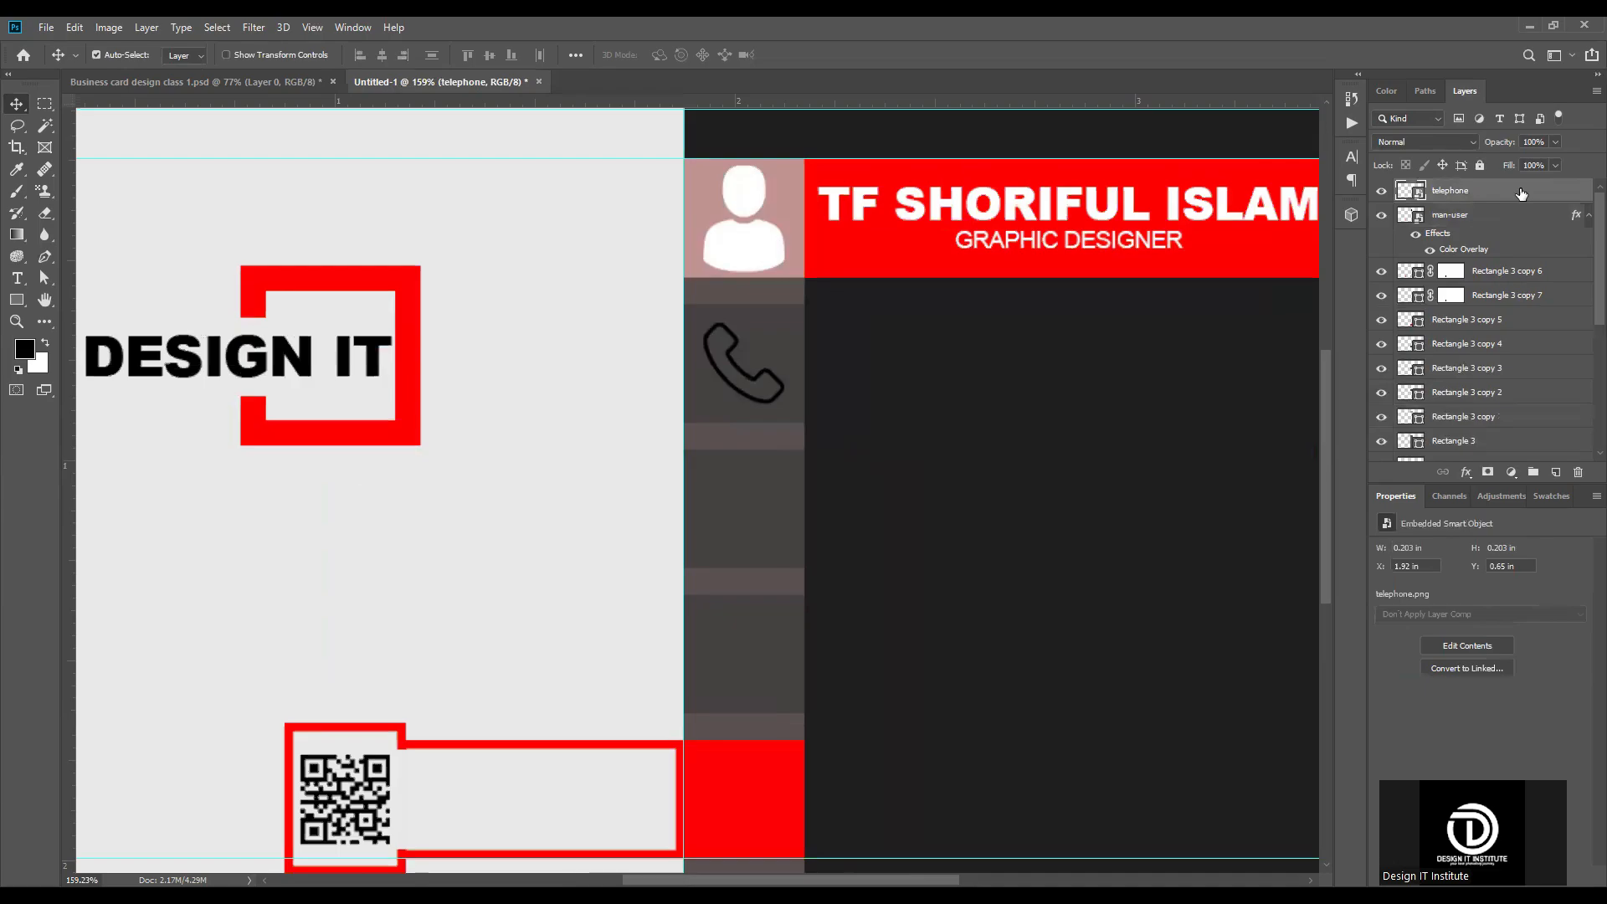
pyautogui.doubleClick(1521, 192)
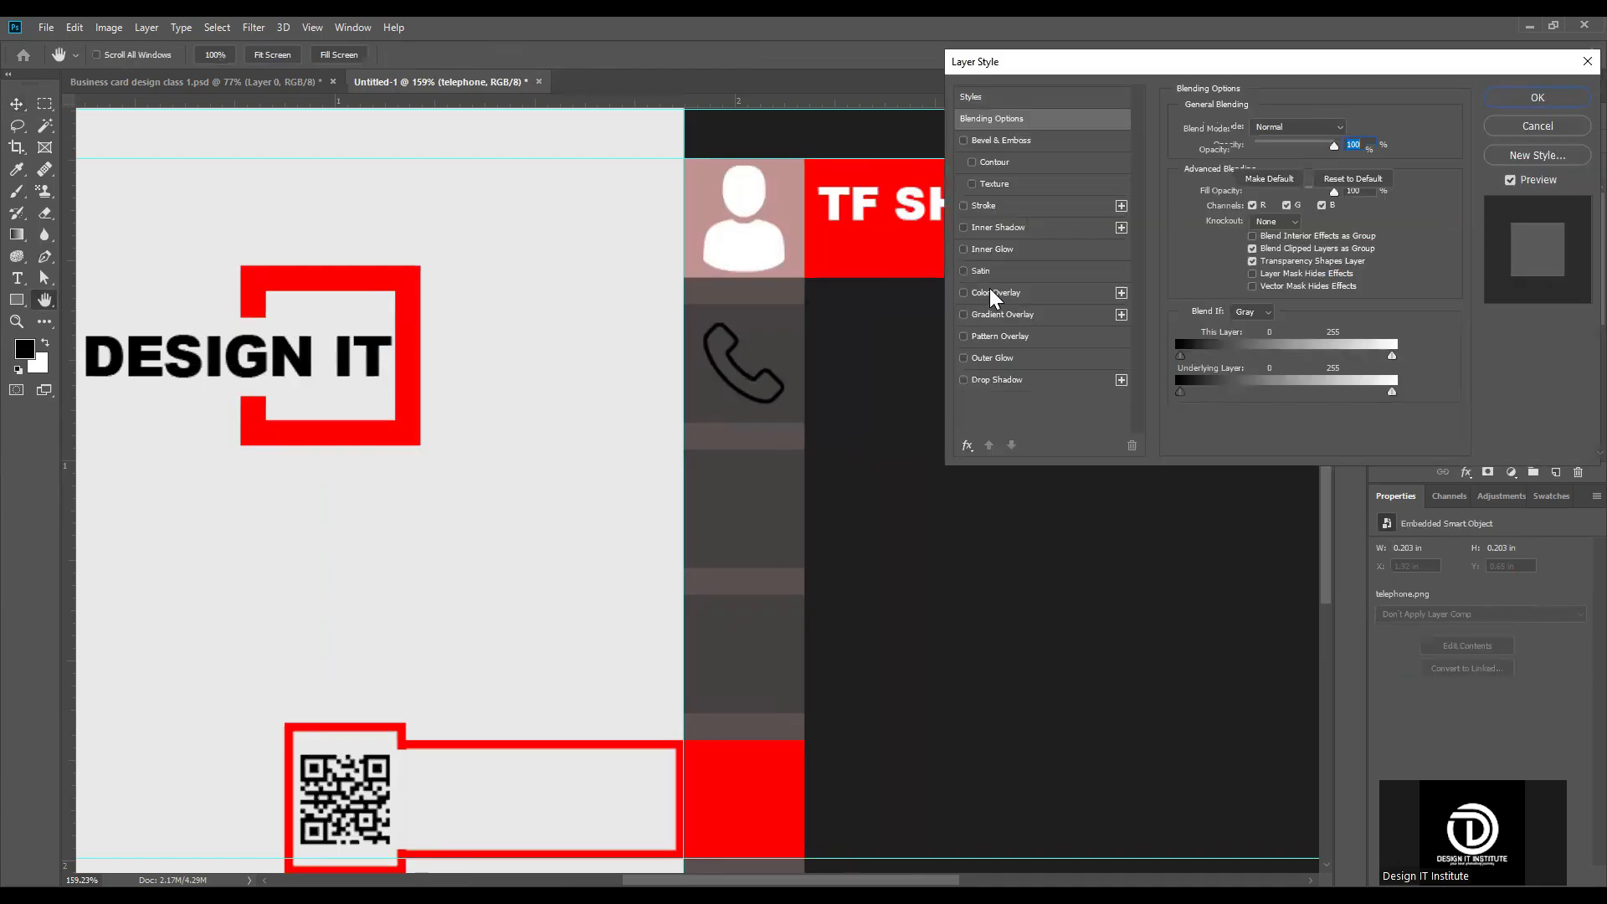
pyautogui.click(995, 293)
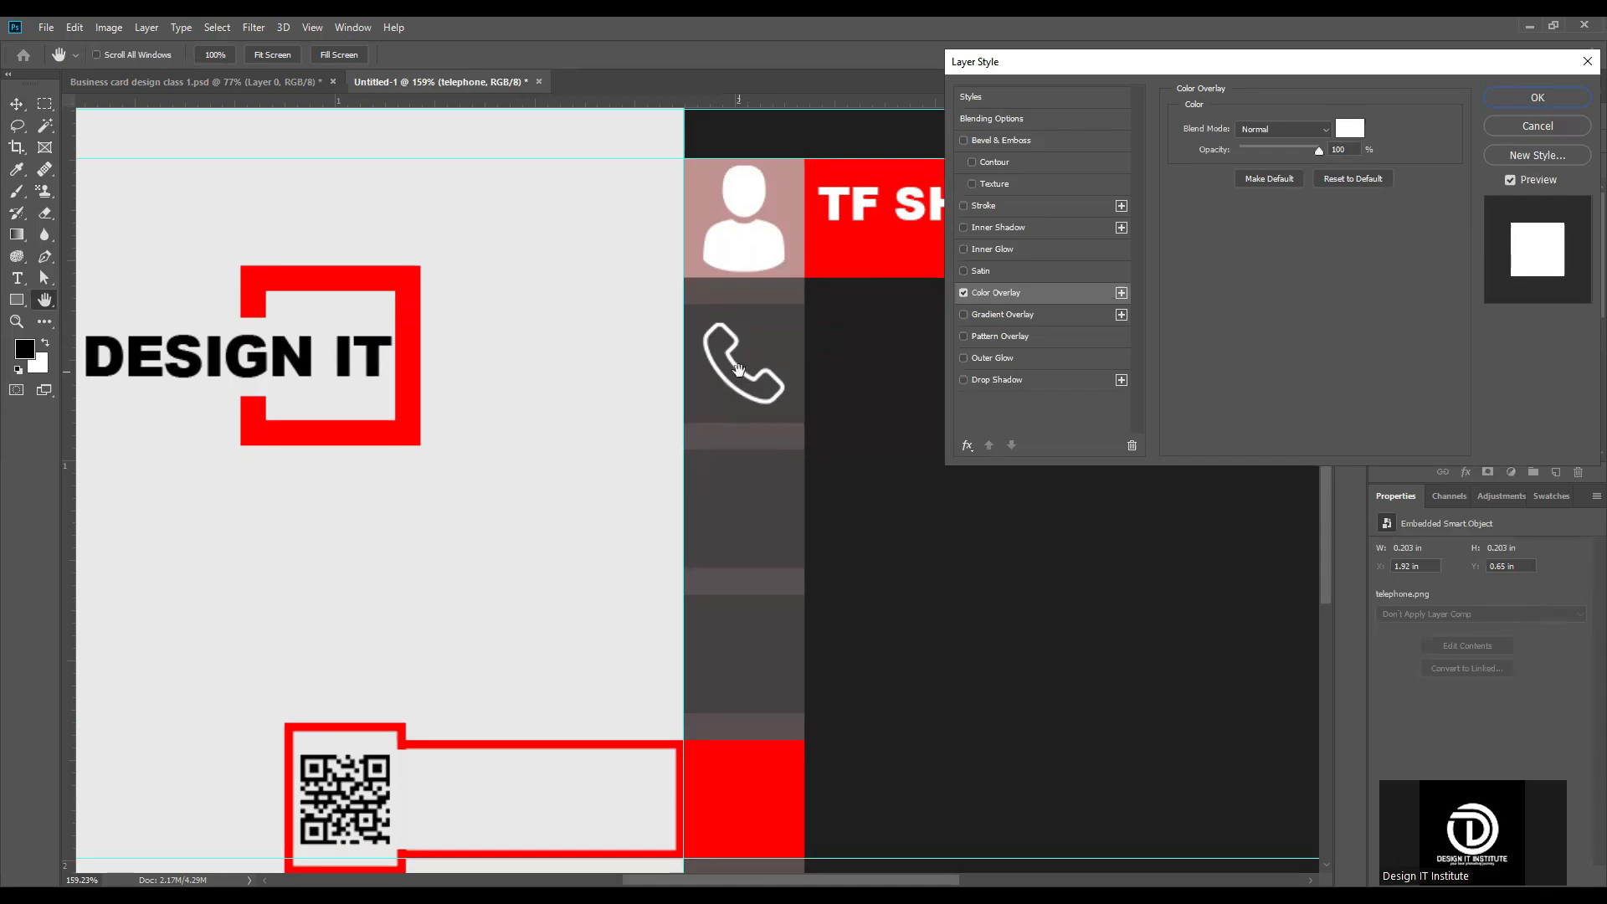
pyautogui.click(1540, 97)
pyautogui.hotkey('ctrl', '0')
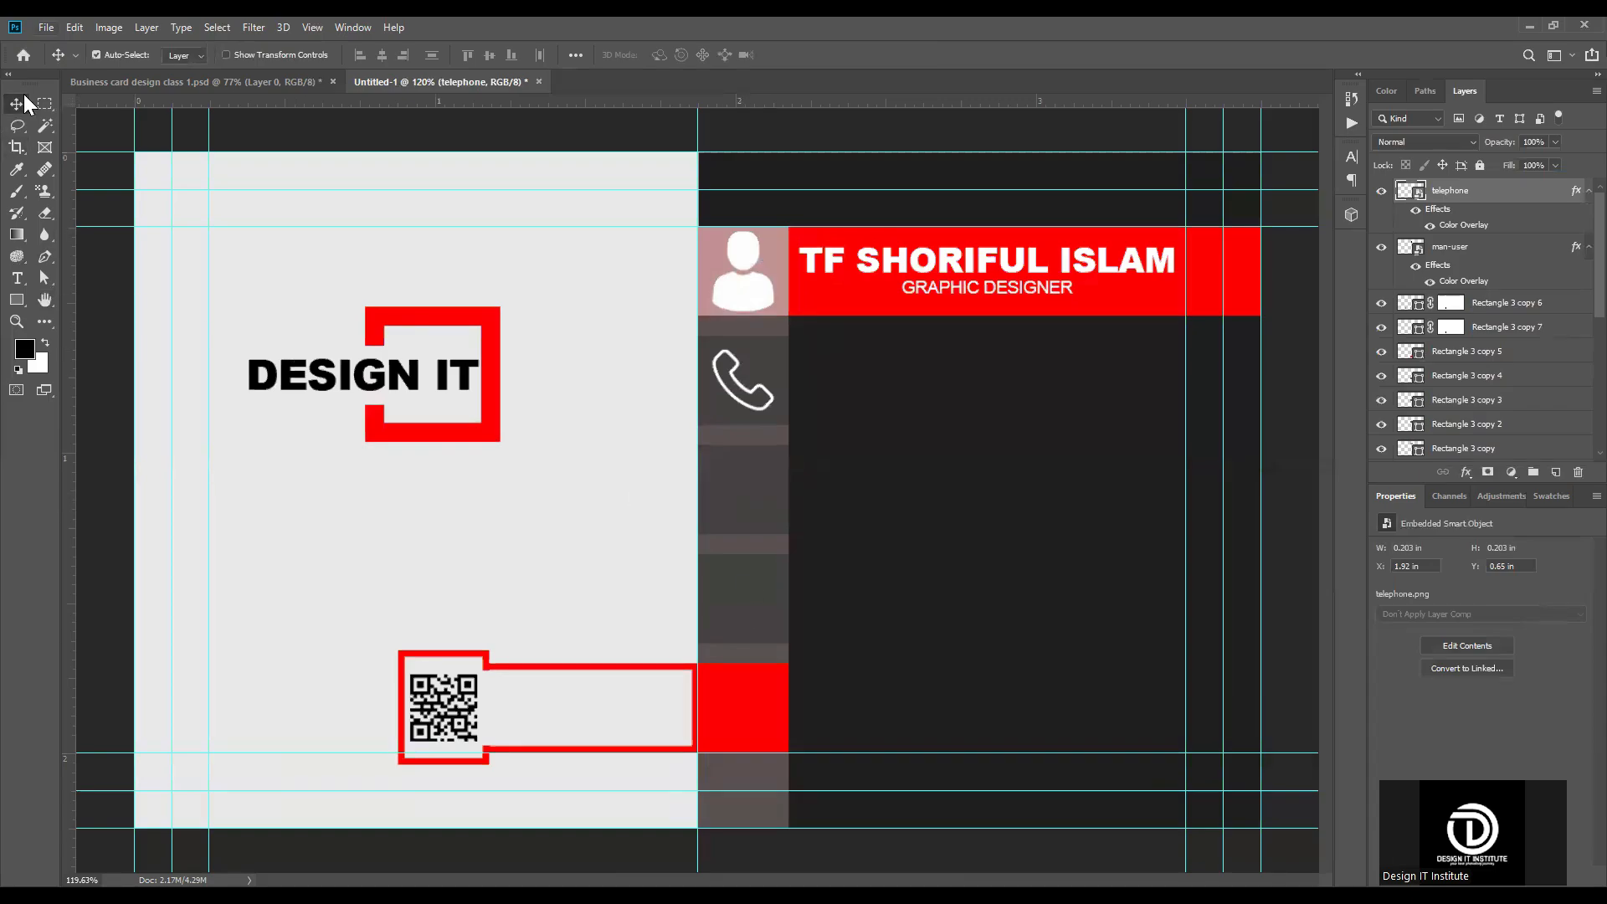
# Step: Place the link image from the Downloads folder as an embedded object, shrink it to 7.09% and move it over the strip's third square
pyautogui.click(46, 27)
pyautogui.click(80, 318)
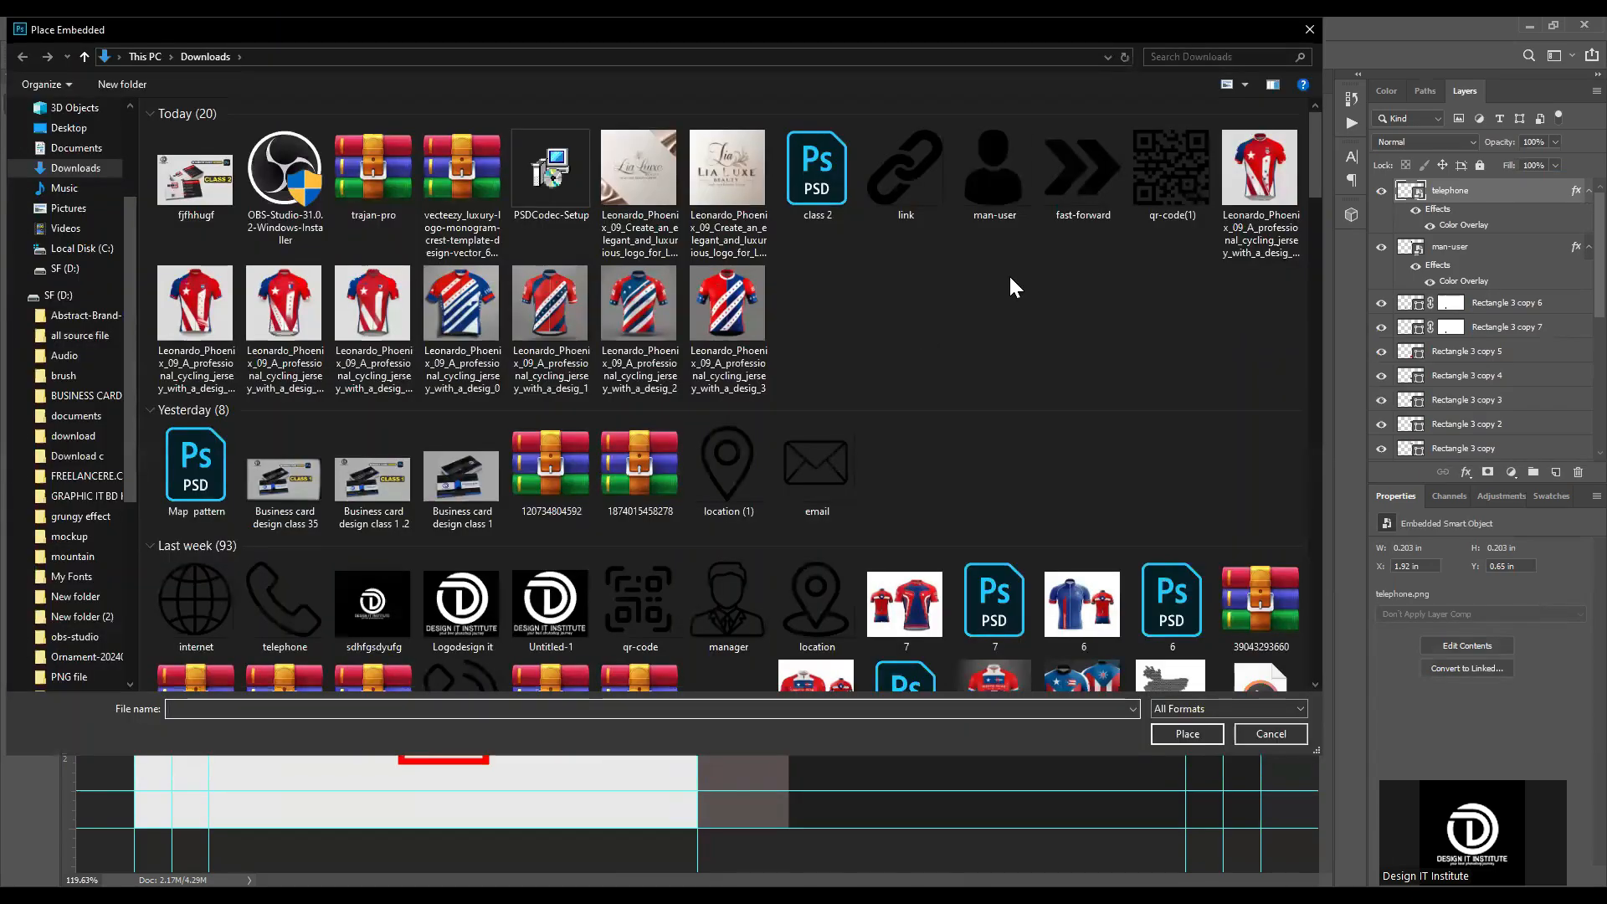
pyautogui.doubleClick(921, 172)
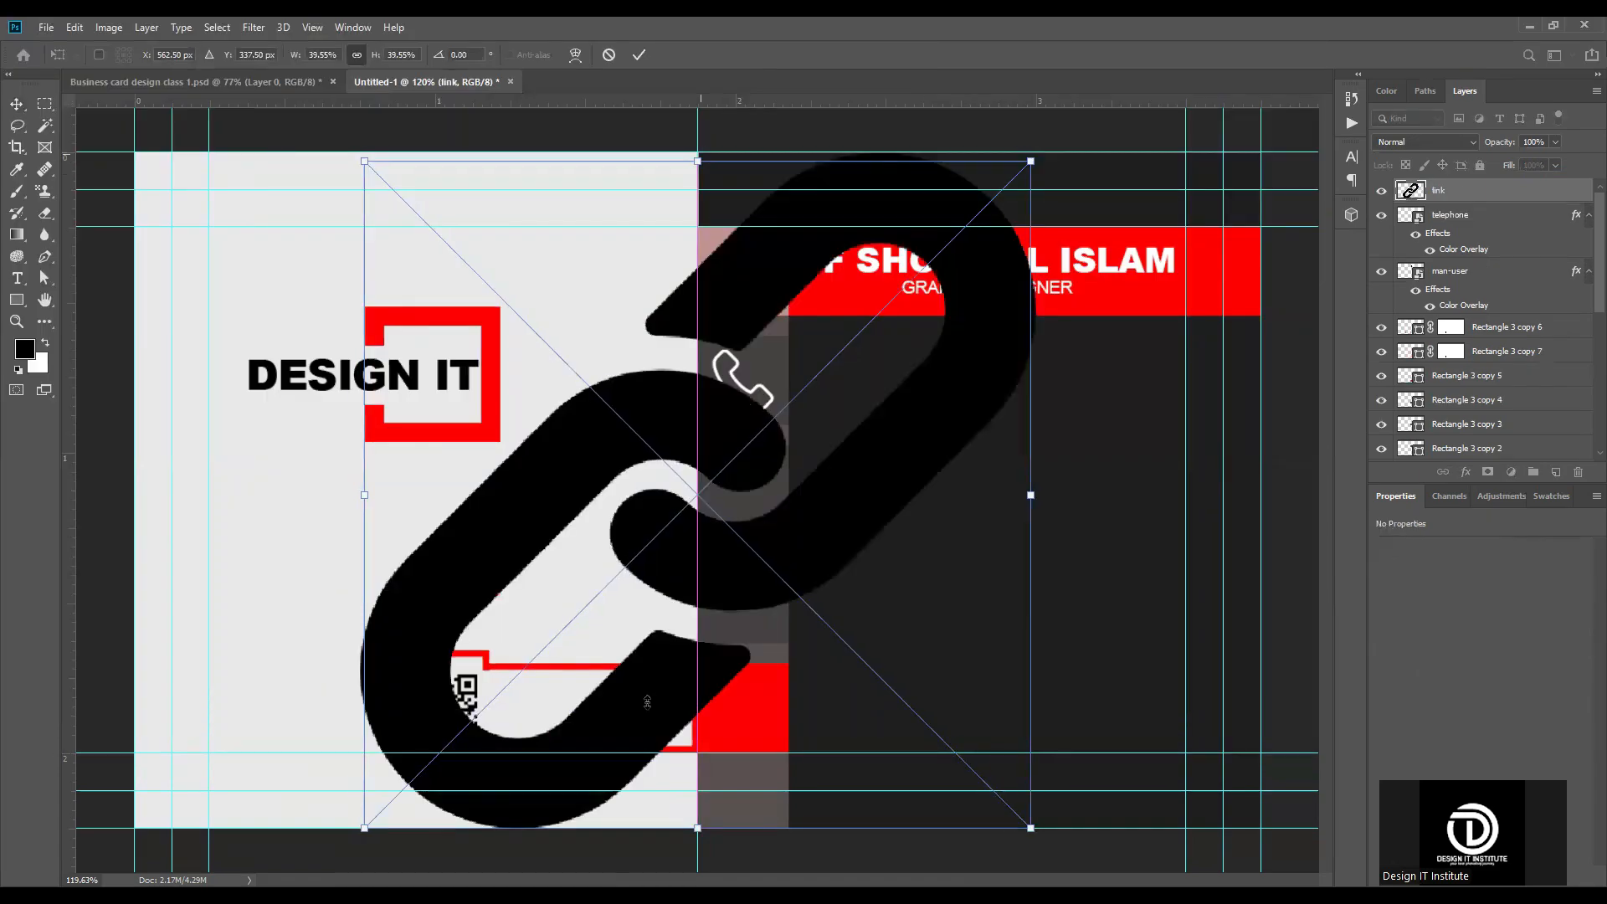
pyautogui.moveTo(647, 701); pyautogui.dragTo(649, 708)
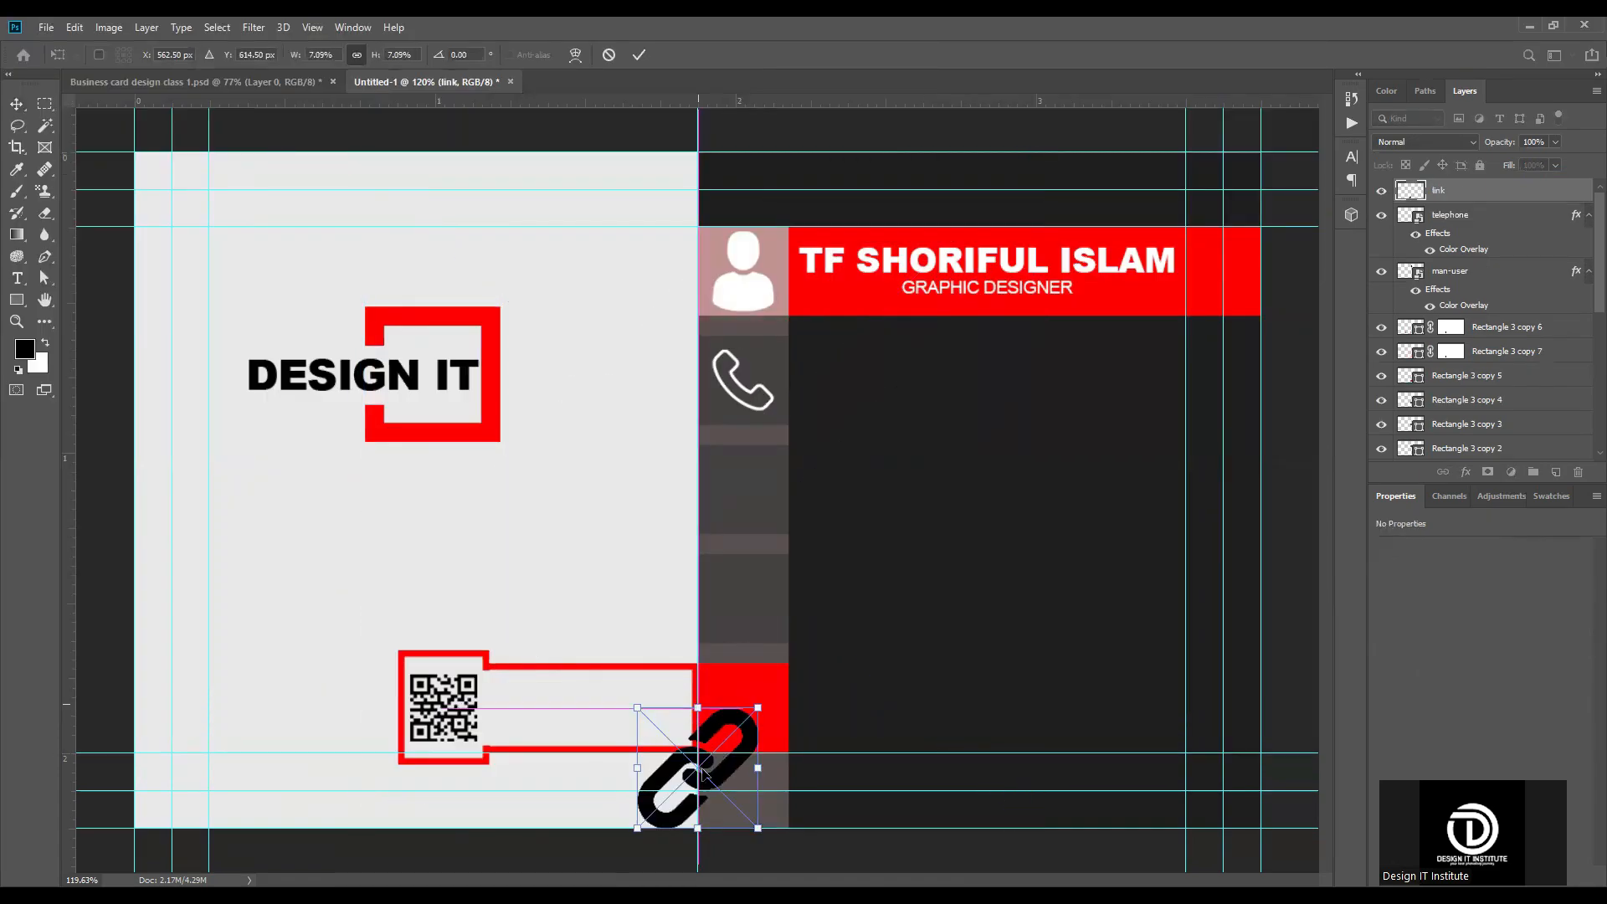
pyautogui.moveTo(703, 791); pyautogui.dragTo(757, 499)
# Step: Scale the link icon to 3.38% and centre it in the strip's third square at X 607.50 px, Y 337.50 px
pyautogui.moveTo(752, 415); pyautogui.dragTo(725, 436)
pyautogui.scroll(8, 753, 486)
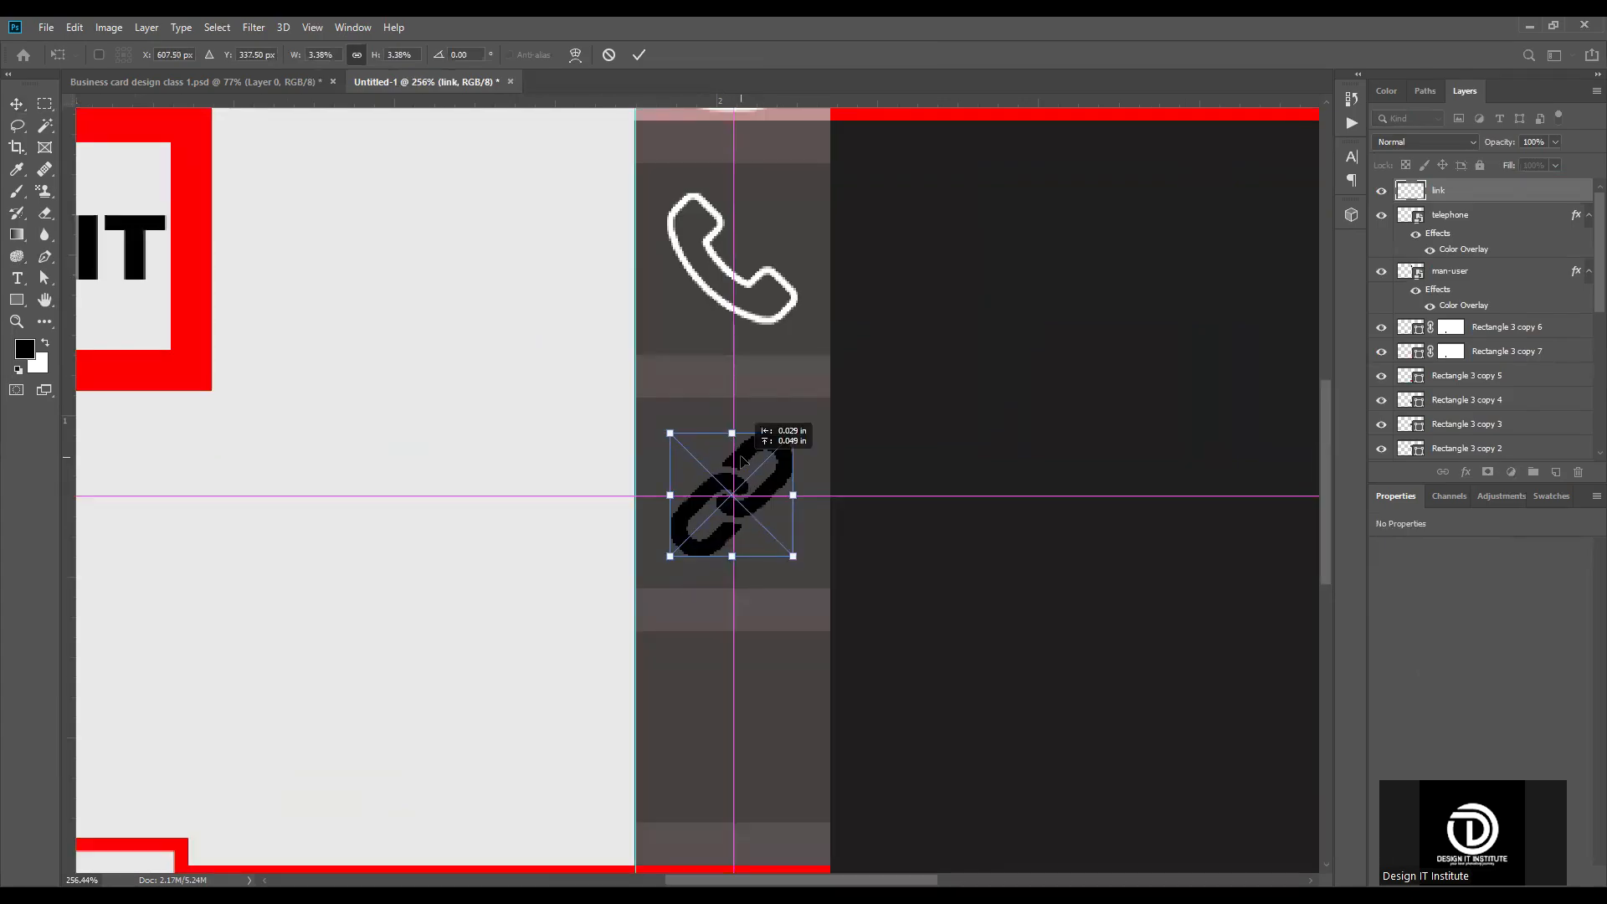
pyautogui.press('Return')
pyautogui.scroll(-3, 780, 486)
pyautogui.click(778, 503)
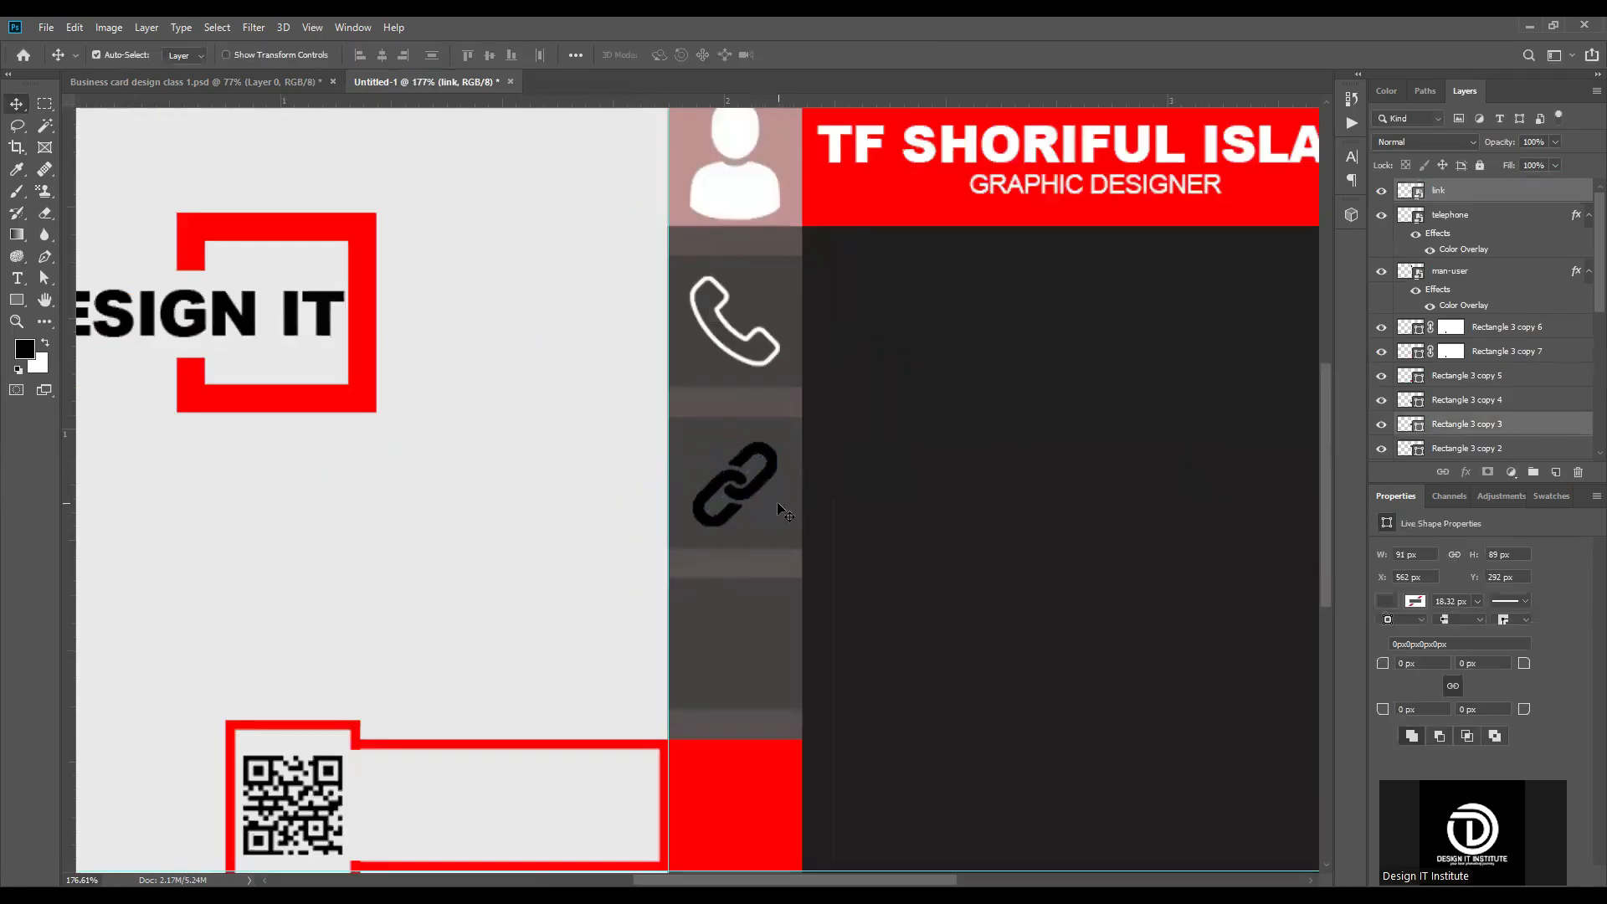
pyautogui.hotkey('ctrl', '0')
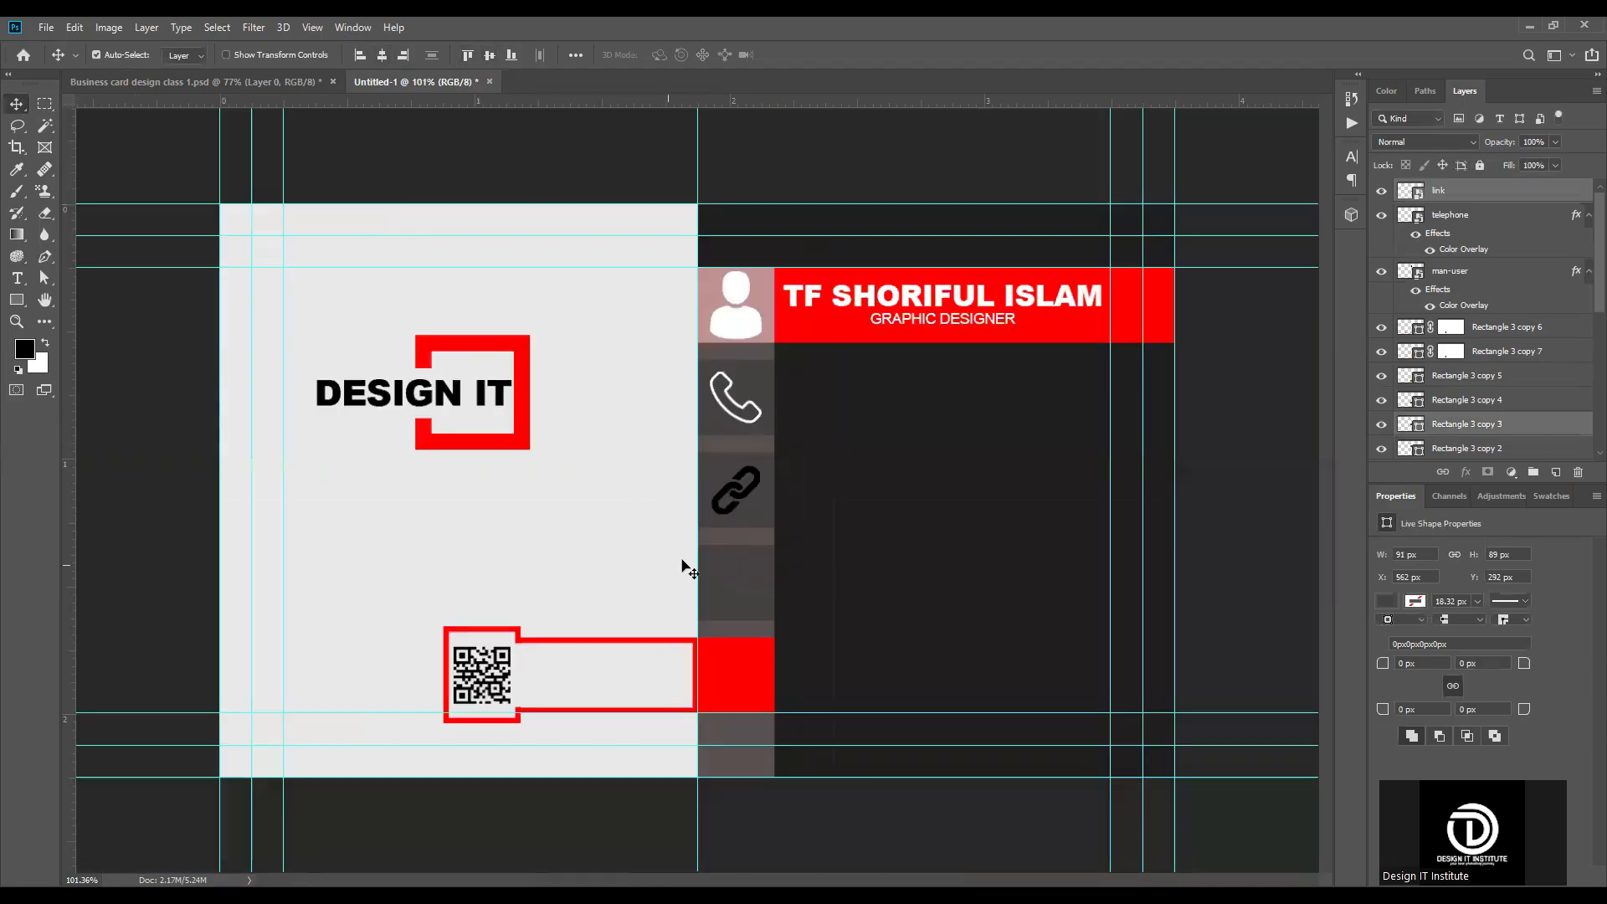
# Step: Apply a white Color Overlay to the link icon's layer
pyautogui.click(1506, 197)
pyautogui.doubleClick(1507, 197)
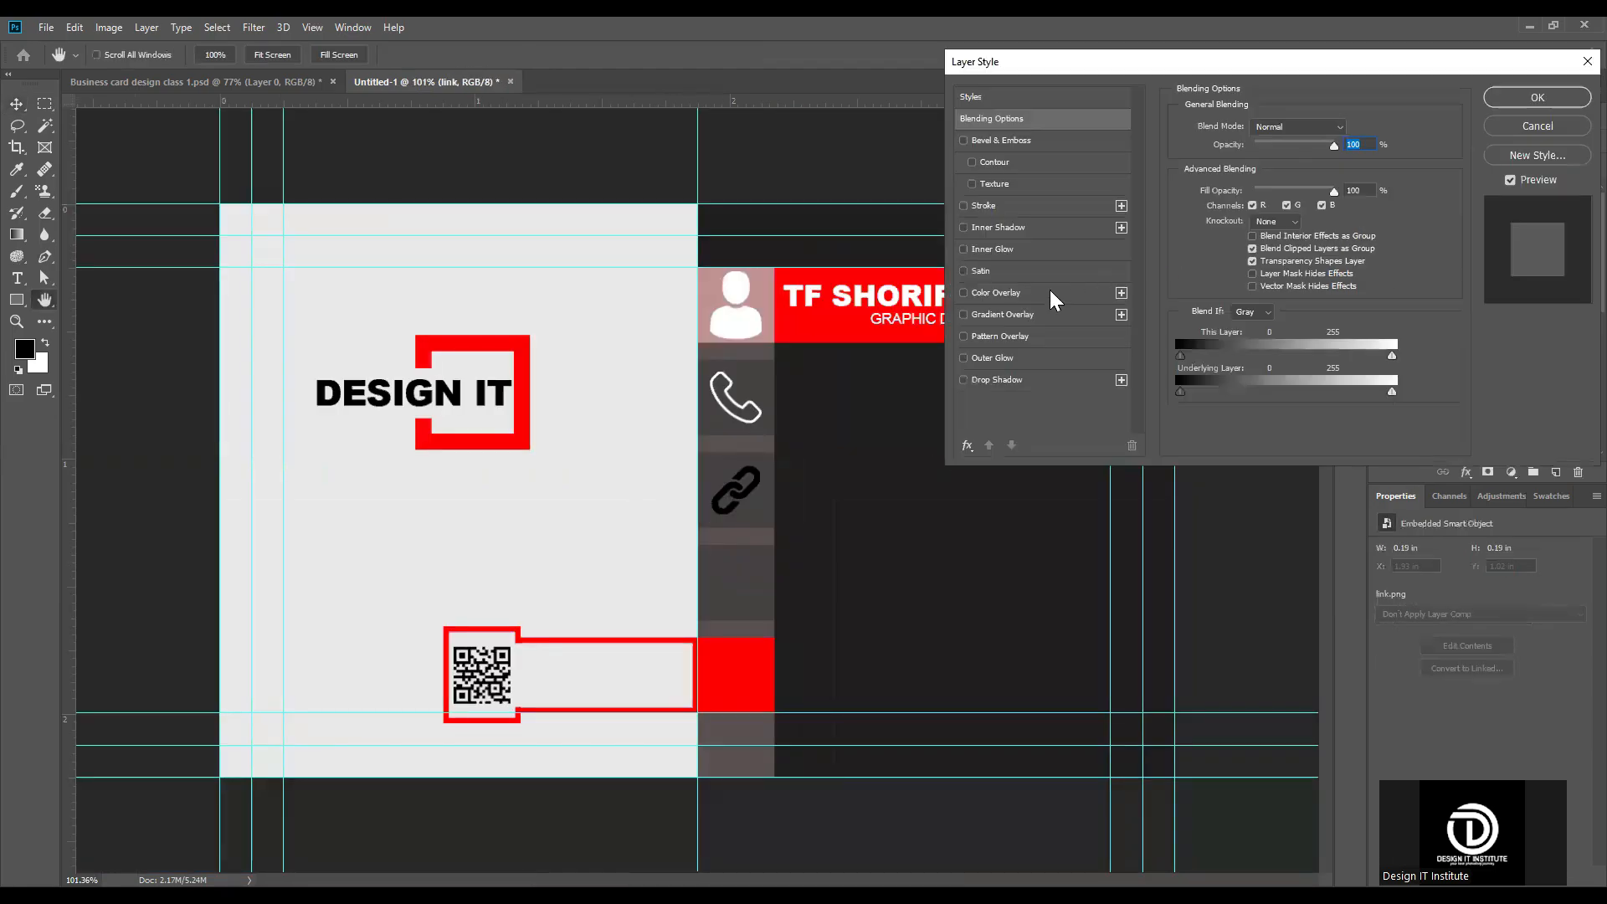
pyautogui.click(1046, 290)
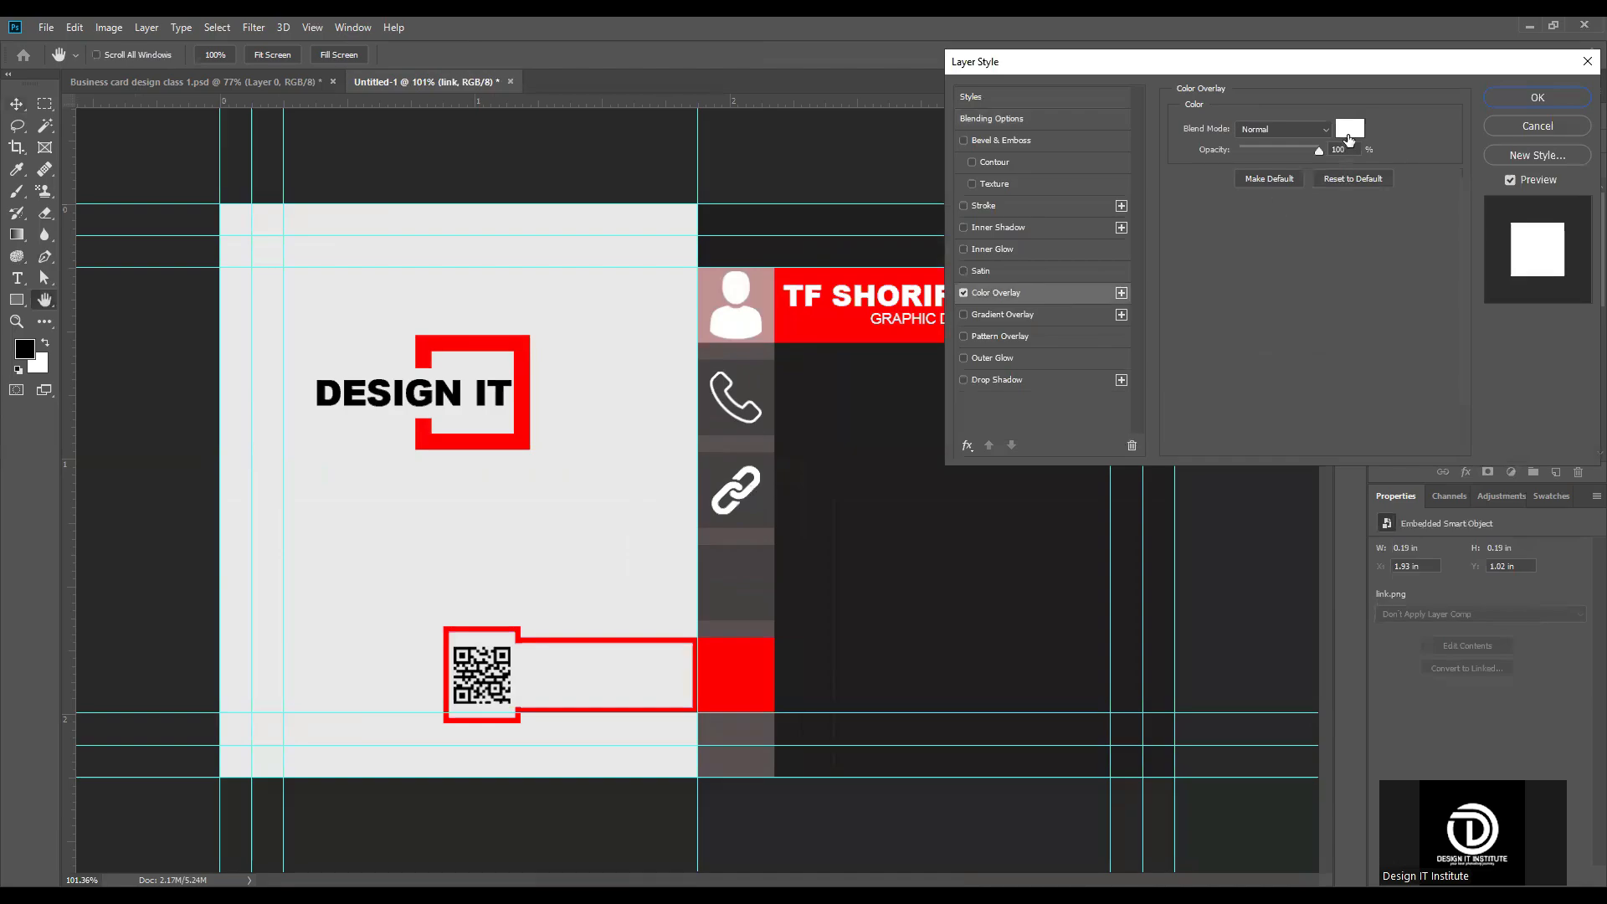
pyautogui.click(1539, 97)
# Step: Scale the link icon to 3.57% around its centre in the strip's third square
pyautogui.scroll(3, 748, 511)
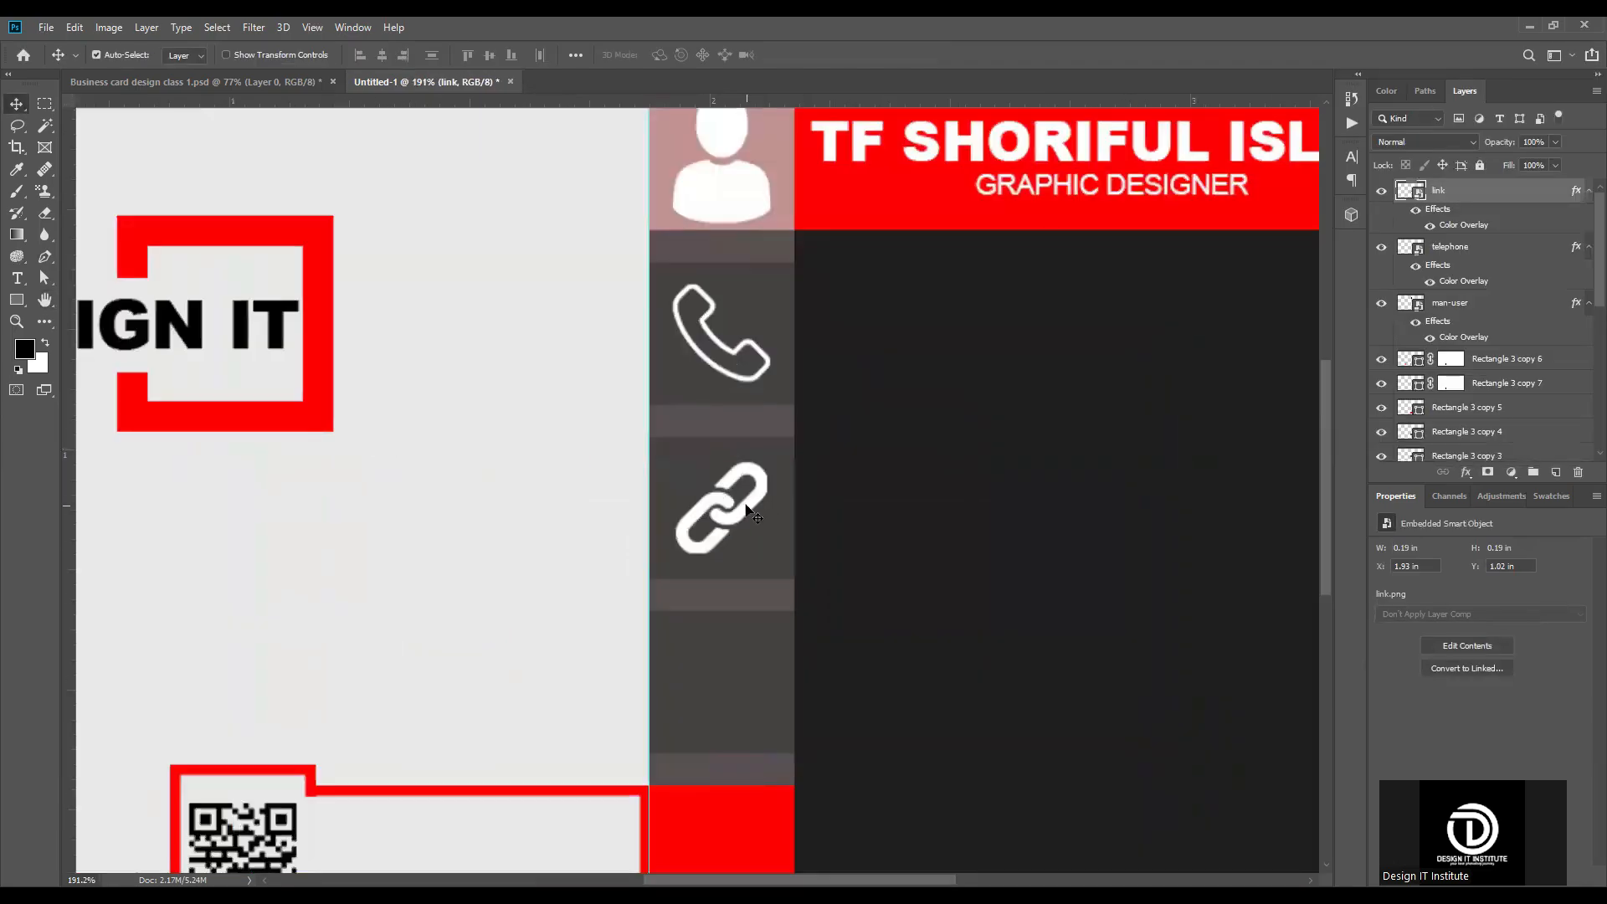
pyautogui.hotkey('ctrl', 't')
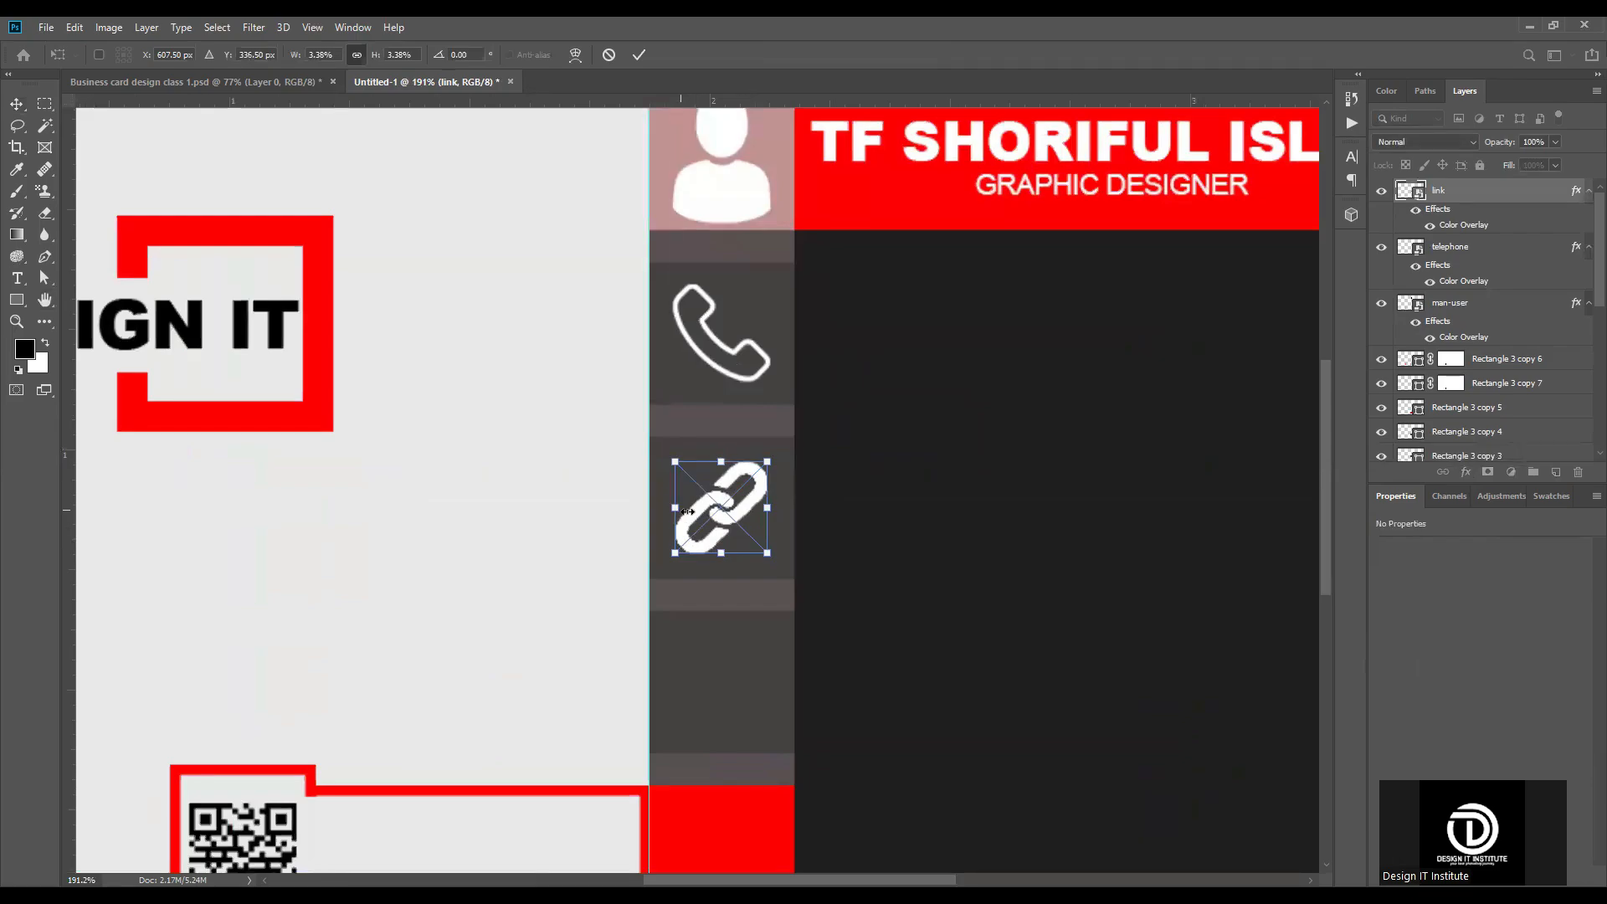
pyautogui.moveTo(684, 511); pyautogui.dragTo(758, 512)
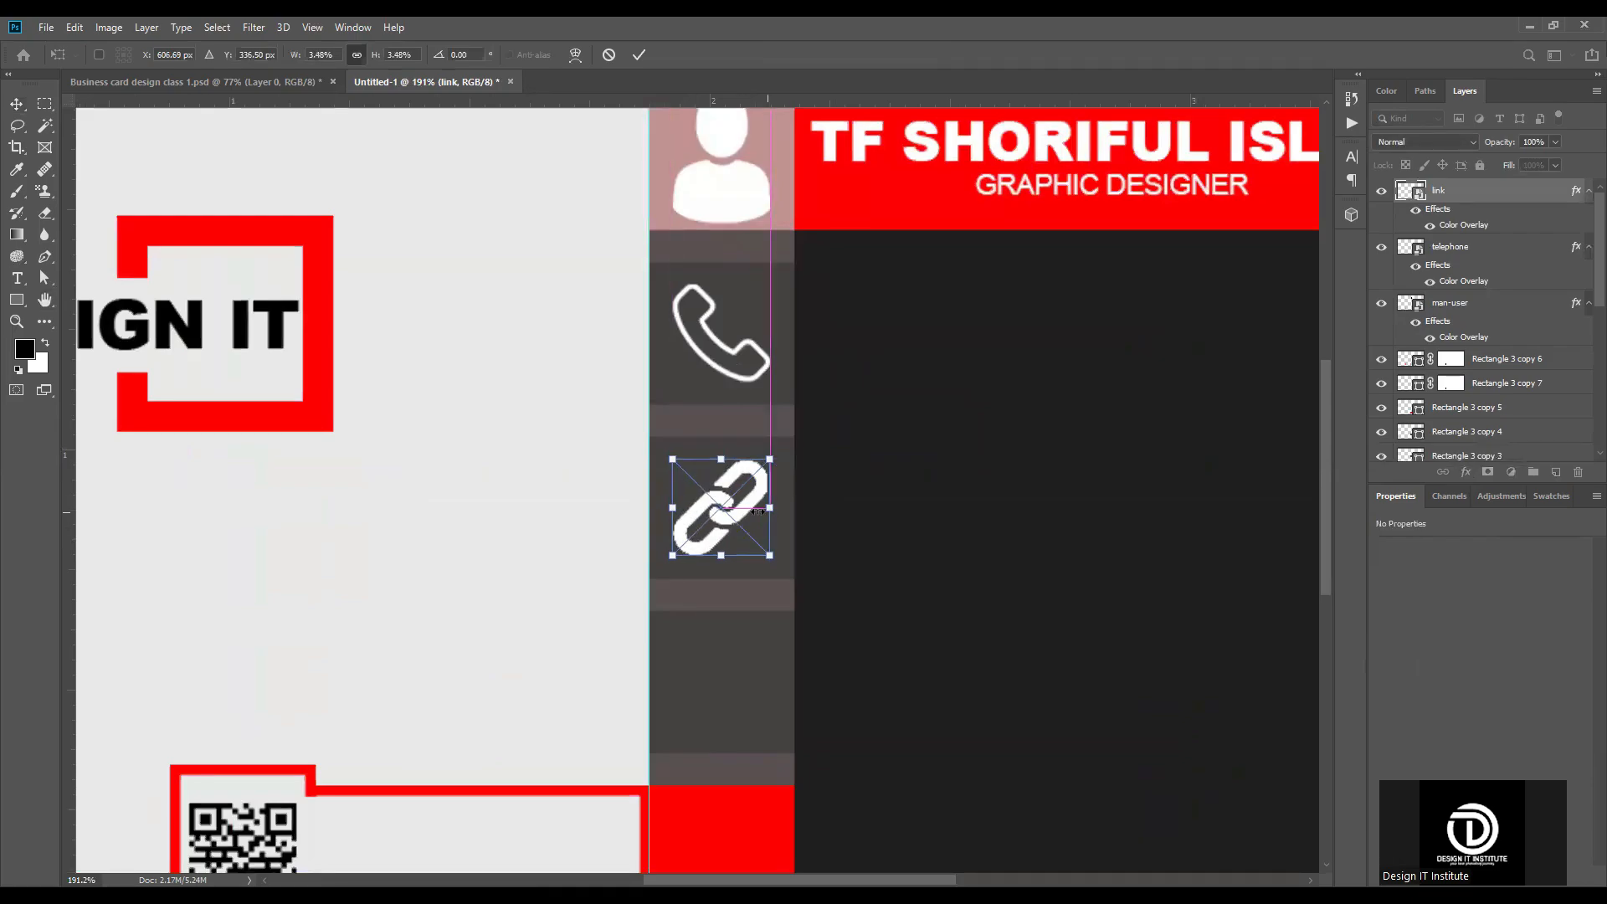
pyautogui.click(639, 54)
pyautogui.hotkey('ctrl', '0')
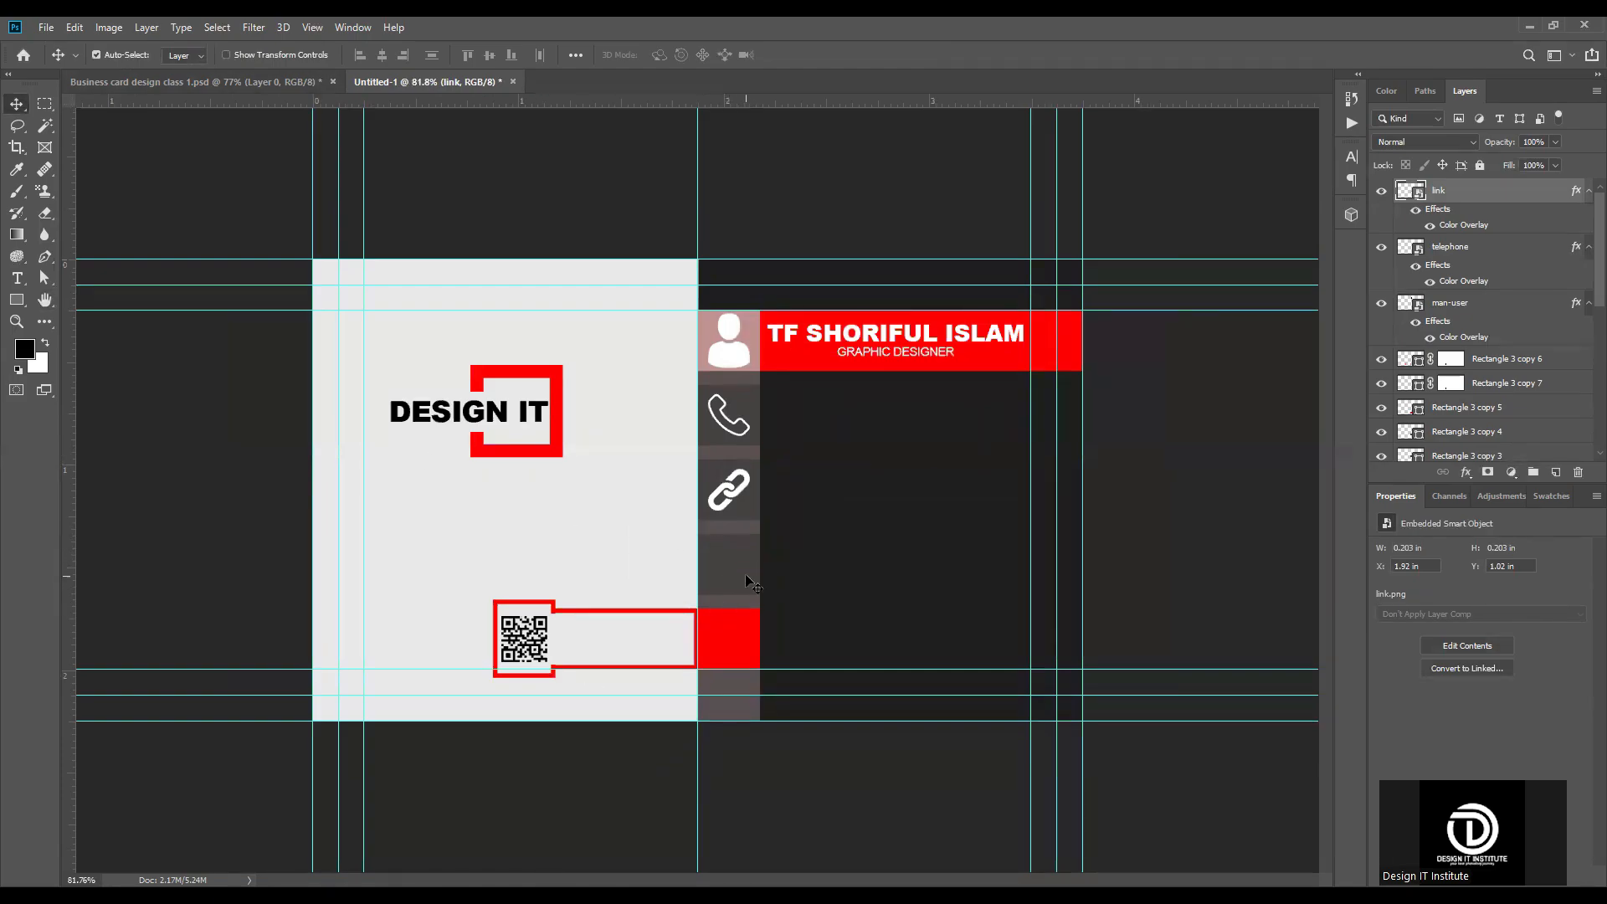
# Step: Place the fast-forward image from the Downloads folder as an embedded object and shrink it to about 0.203 in wide, centred in the strip's red square
pyautogui.click(46, 27)
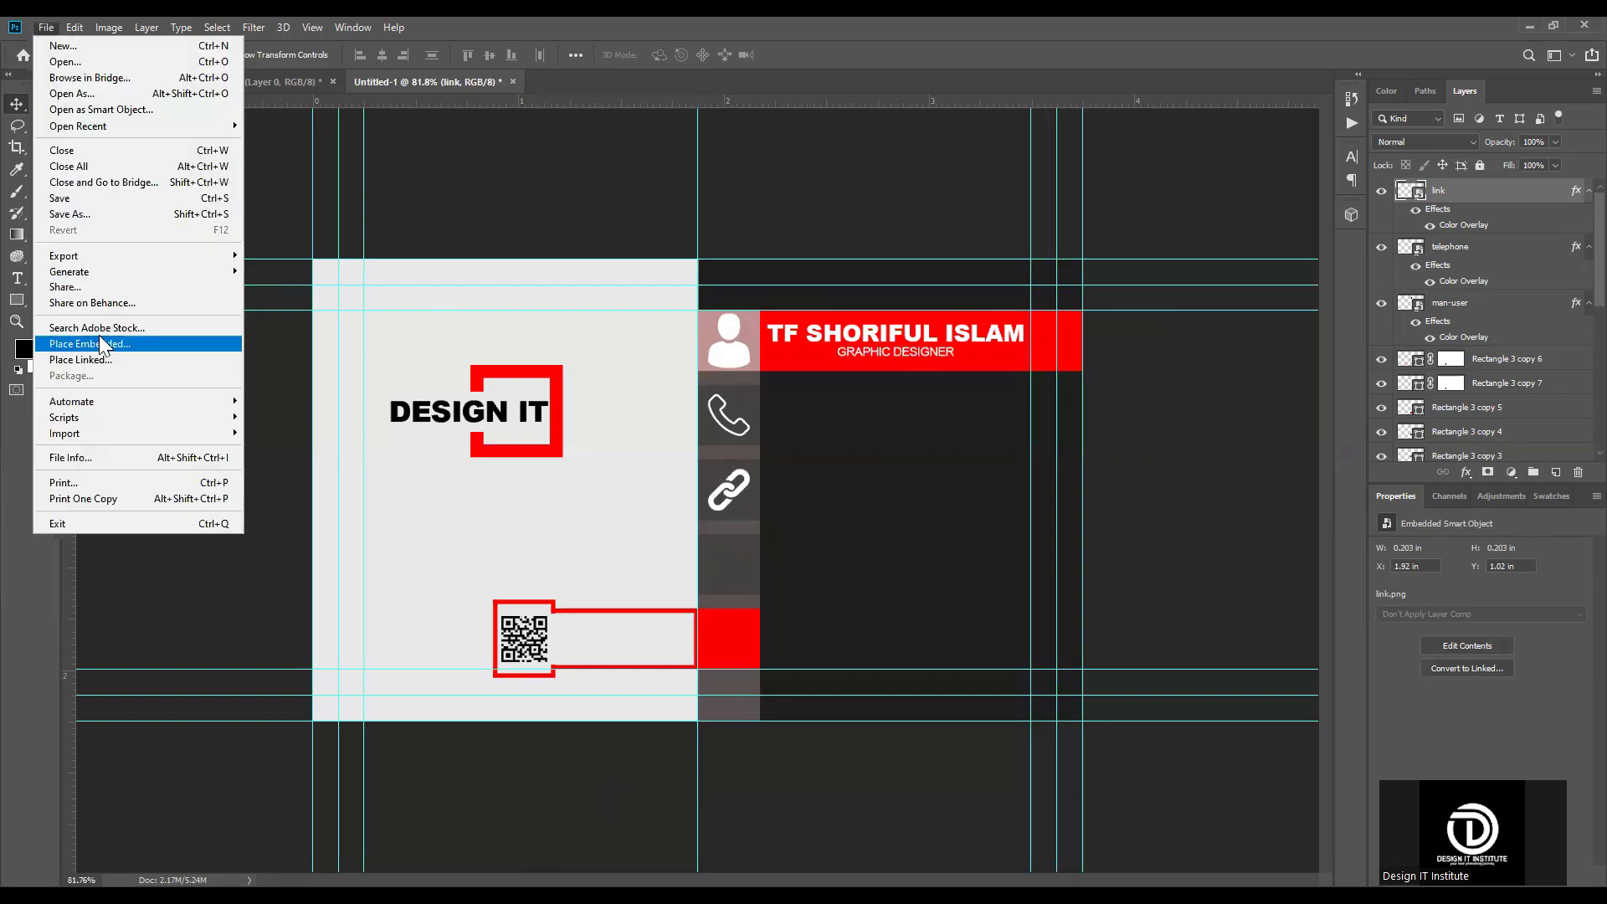
pyautogui.click(100, 345)
pyautogui.click(1081, 174)
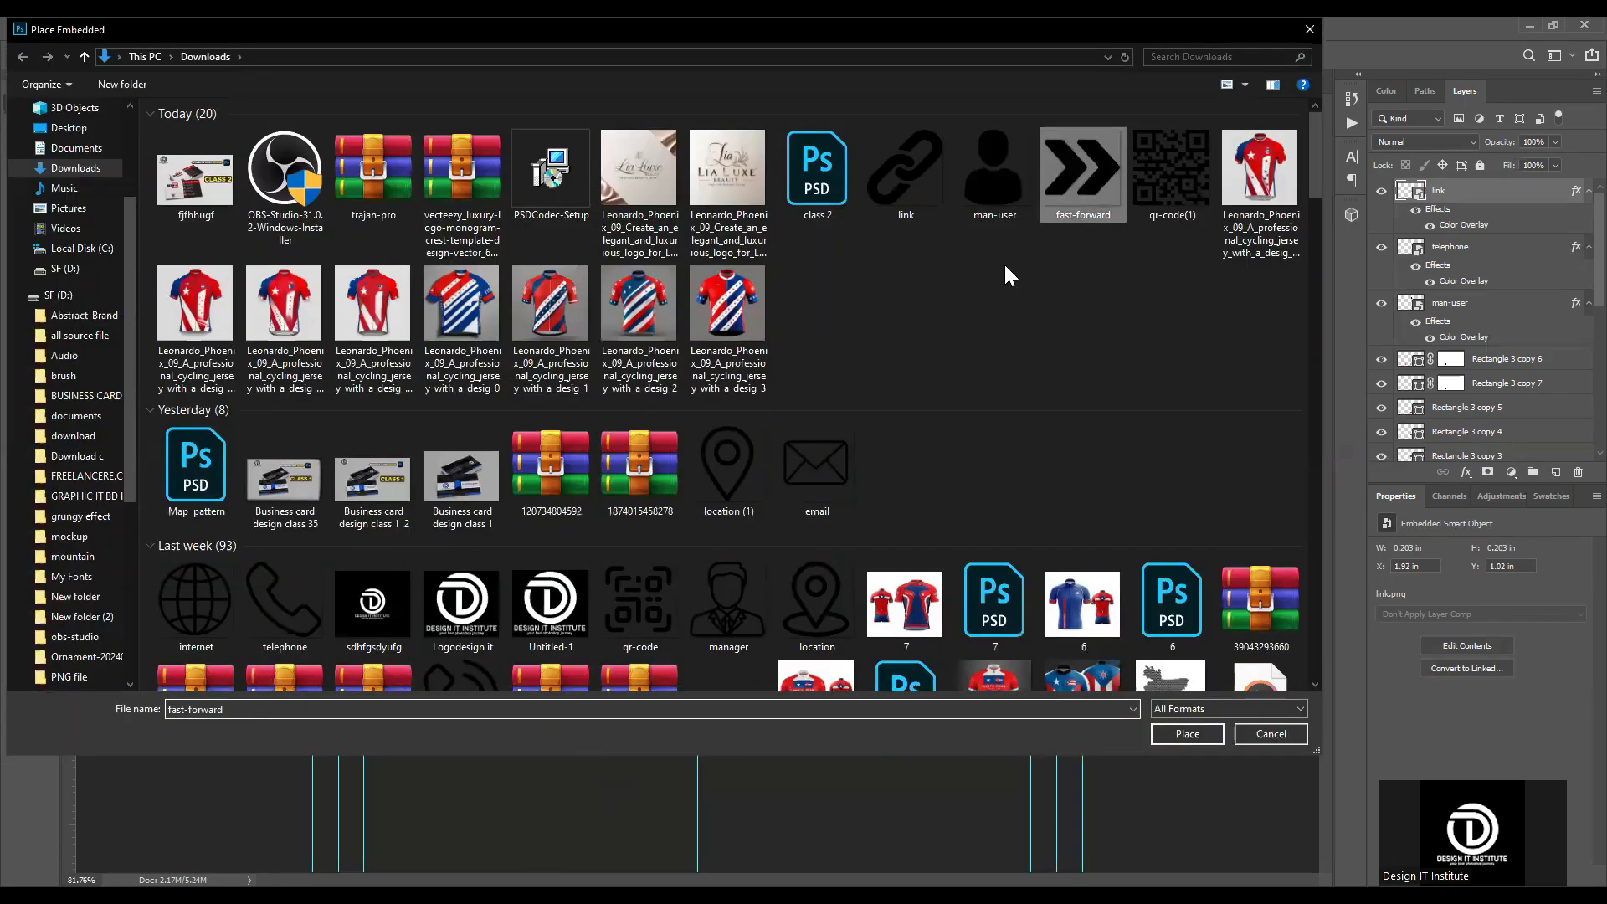
pyautogui.press('Return')
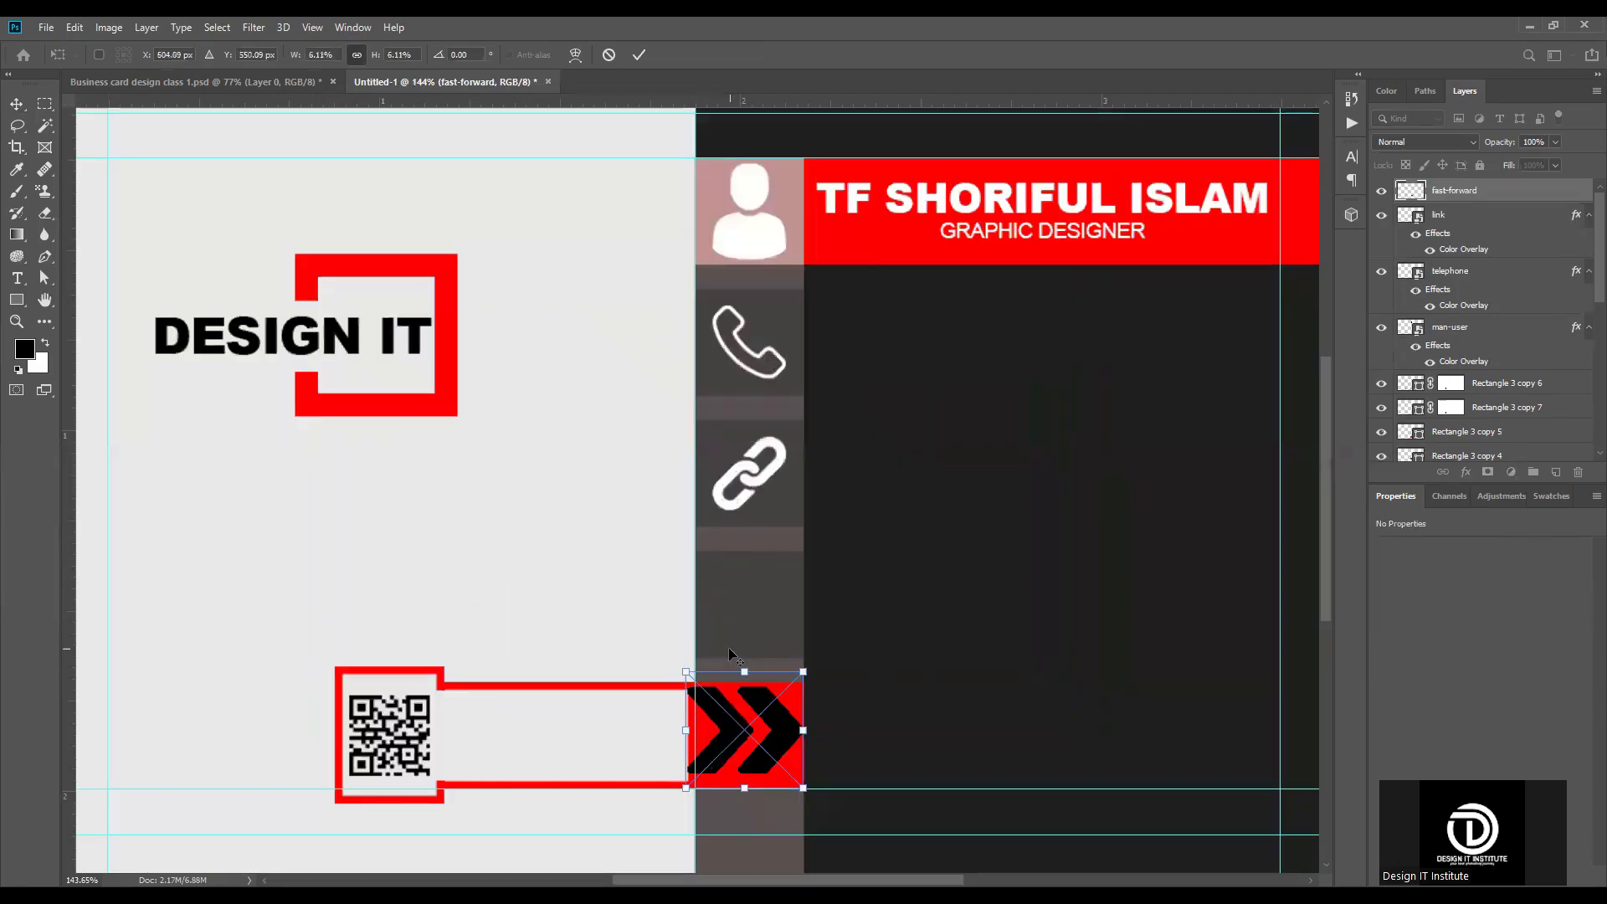
pyautogui.scroll(4, 728, 646)
pyautogui.moveTo(666, 683); pyautogui.dragTo(689, 707)
pyautogui.moveTo(837, 854); pyautogui.dragTo(827, 845)
pyautogui.moveTo(826, 777); pyautogui.dragTo(811, 777)
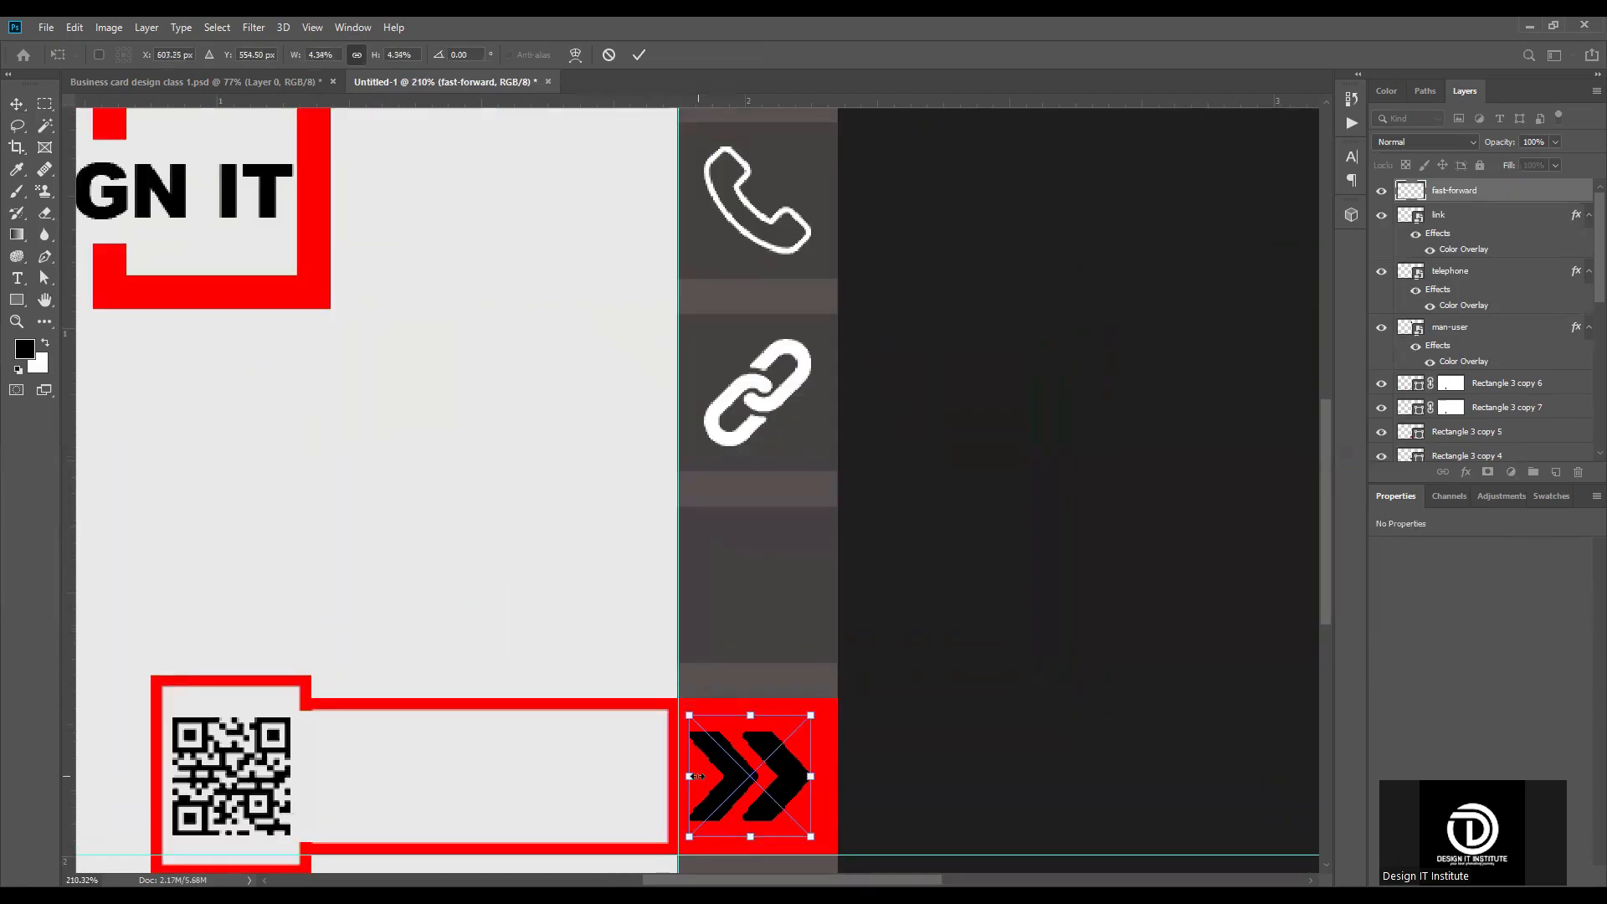
pyautogui.press('Return')
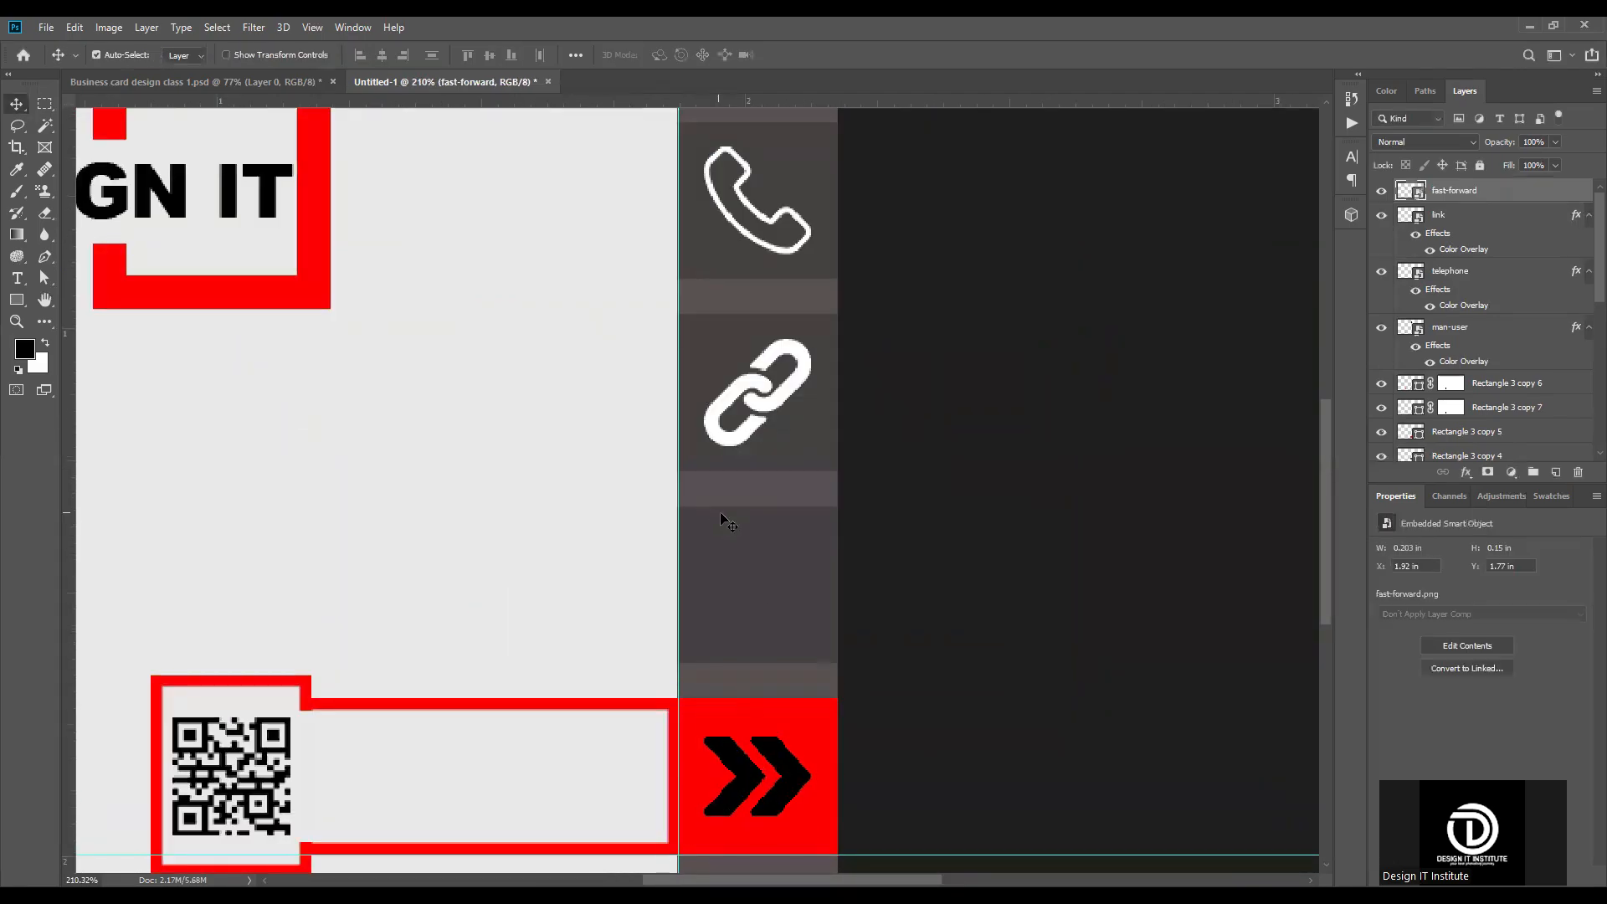
# Step: Apply a white Color Overlay to the fast-forward icon's layer
pyautogui.scroll(-2, 720, 510)
pyautogui.scroll(-2, 784, 651)
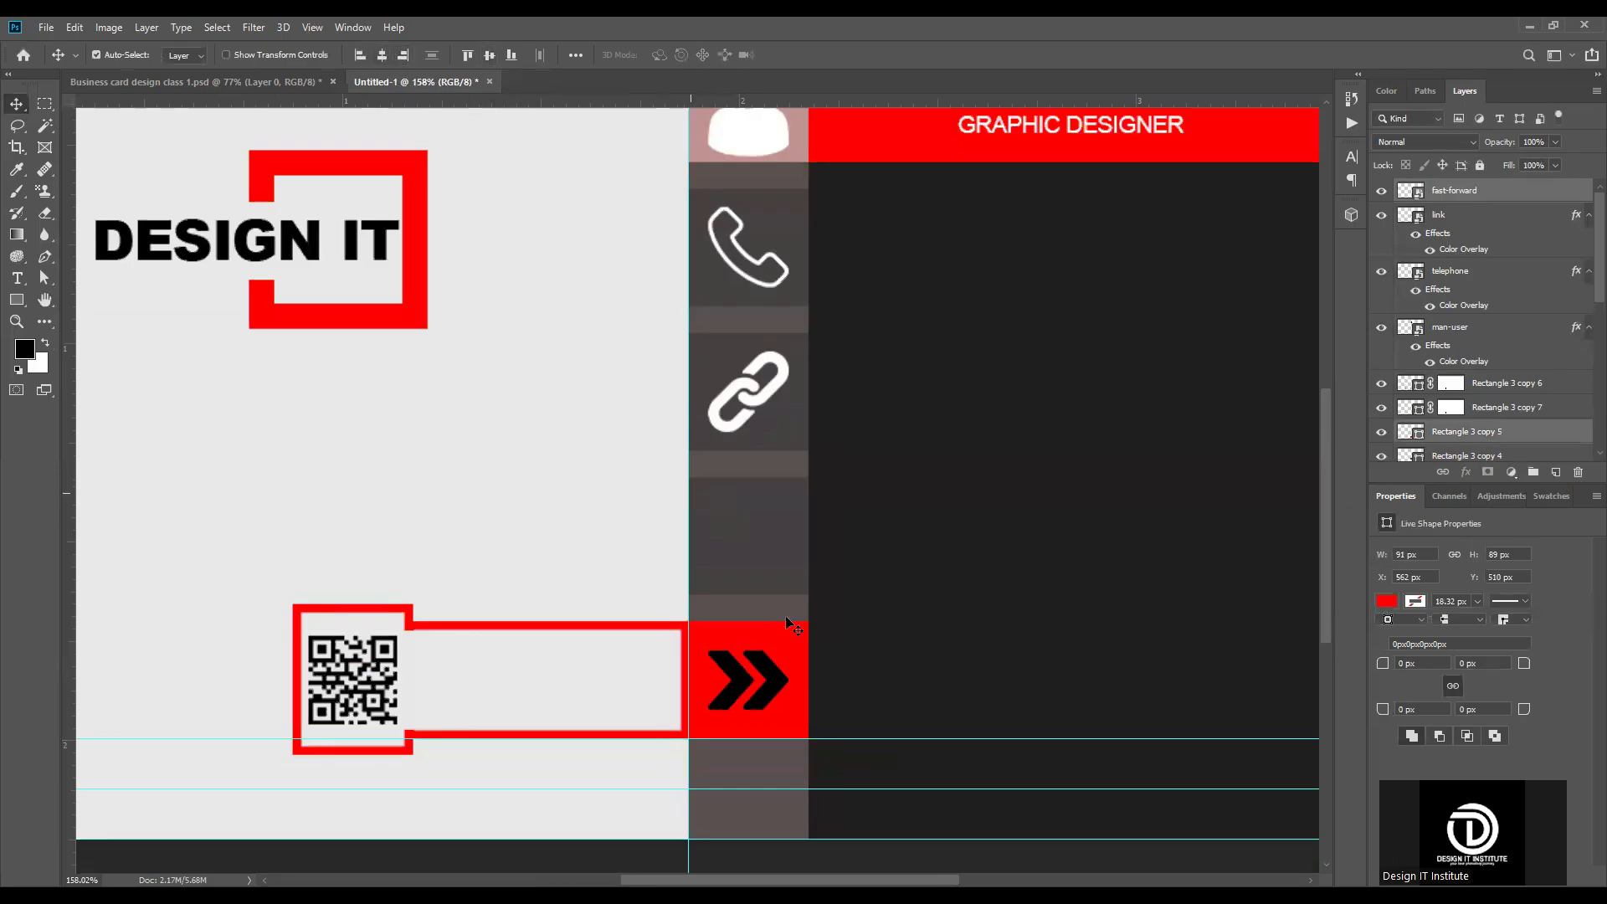
pyautogui.scroll(-3, 712, 650)
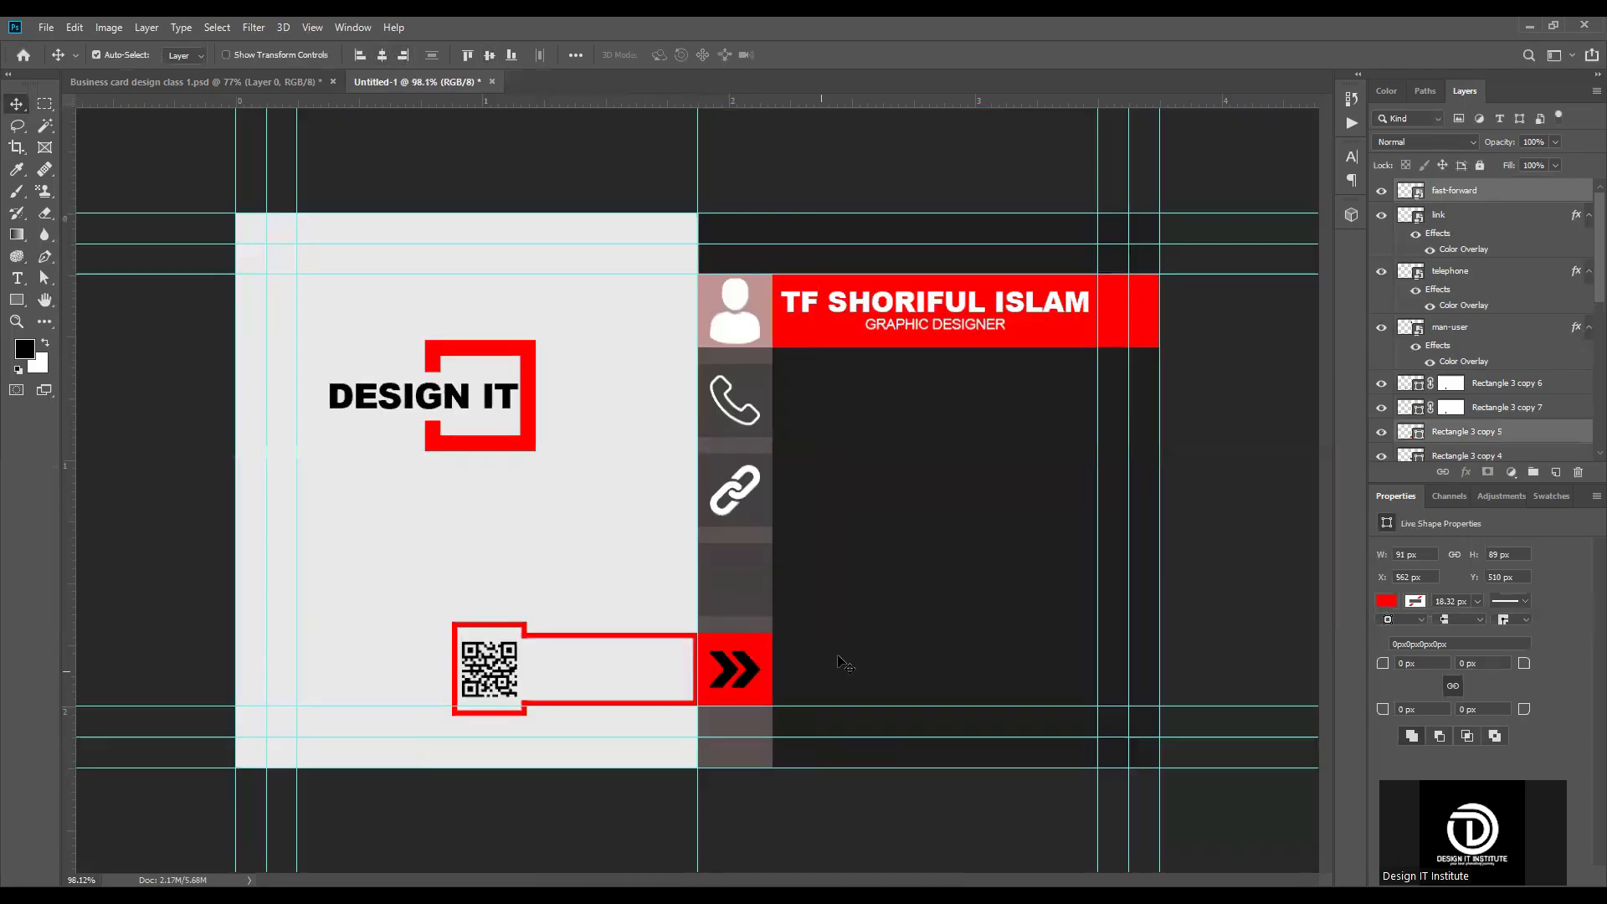
pyautogui.doubleClick(1518, 193)
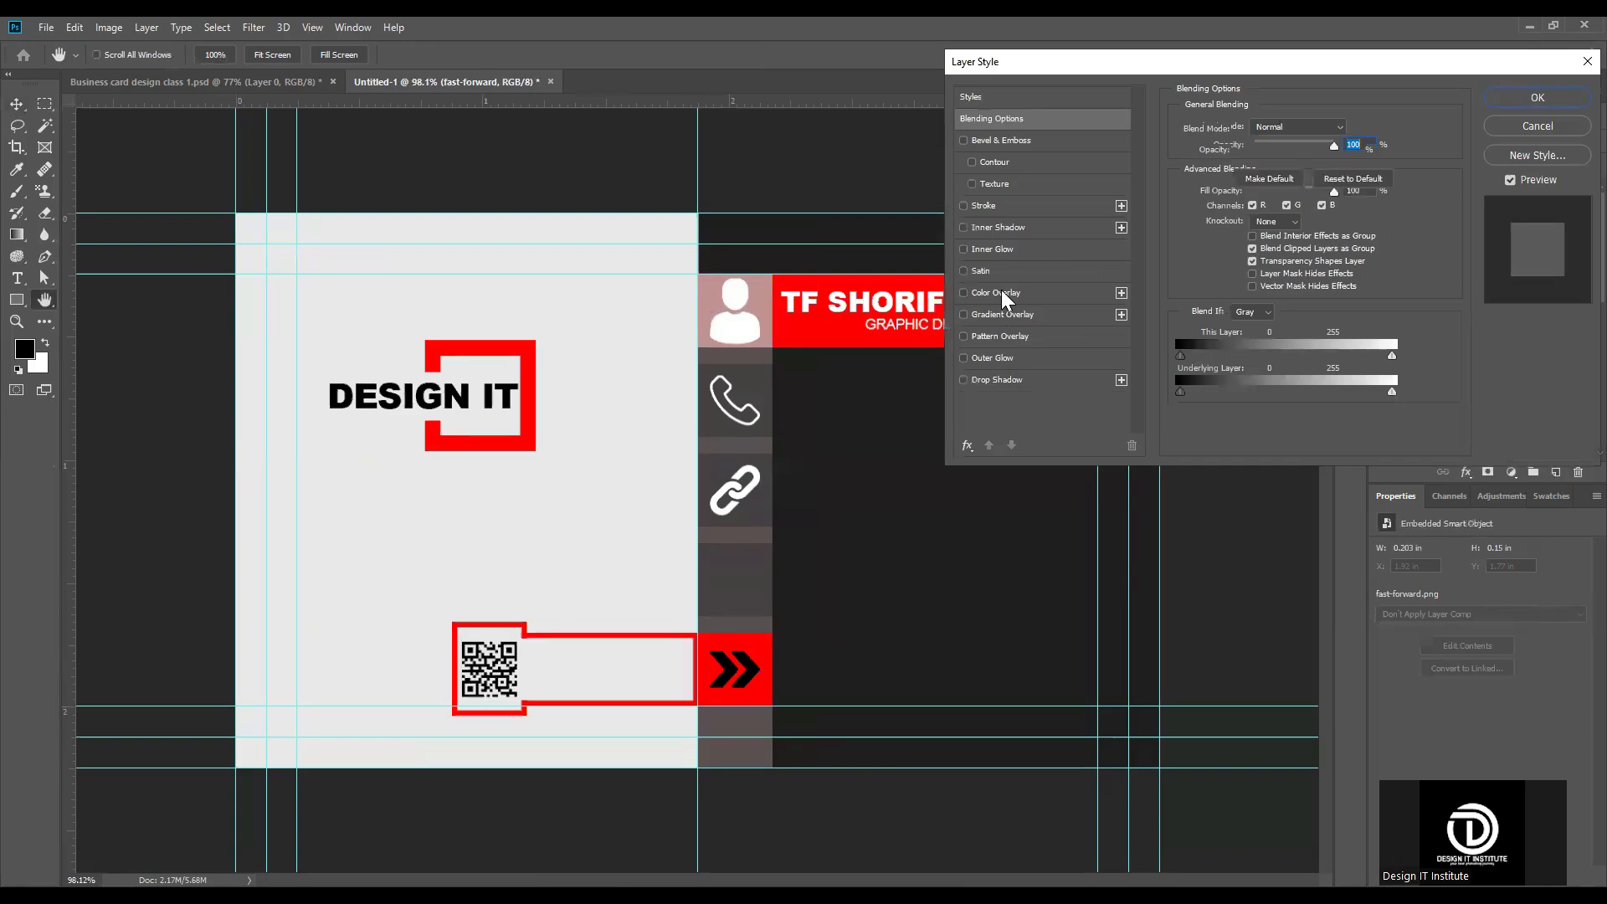
pyautogui.click(1001, 290)
pyautogui.press('Return')
pyautogui.scroll(-3, 698, 491)
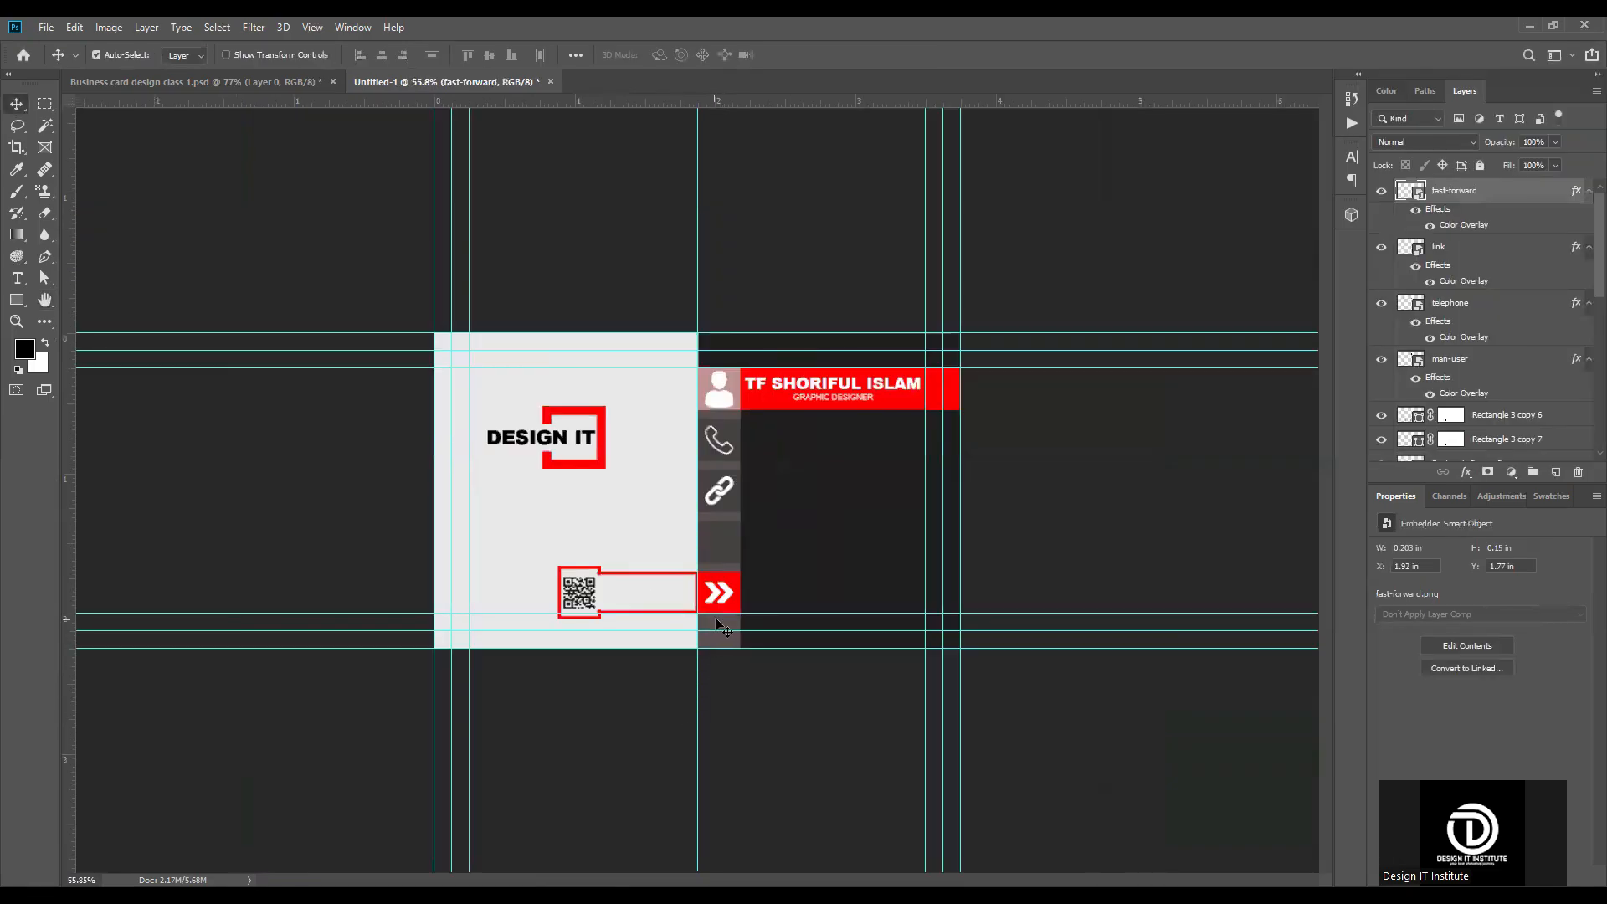
# Step: Place the location (1) image from Downloads as an embedded object, scale it to 3.81% and move it over the strip's fourth square
pyautogui.scroll(3, 716, 623)
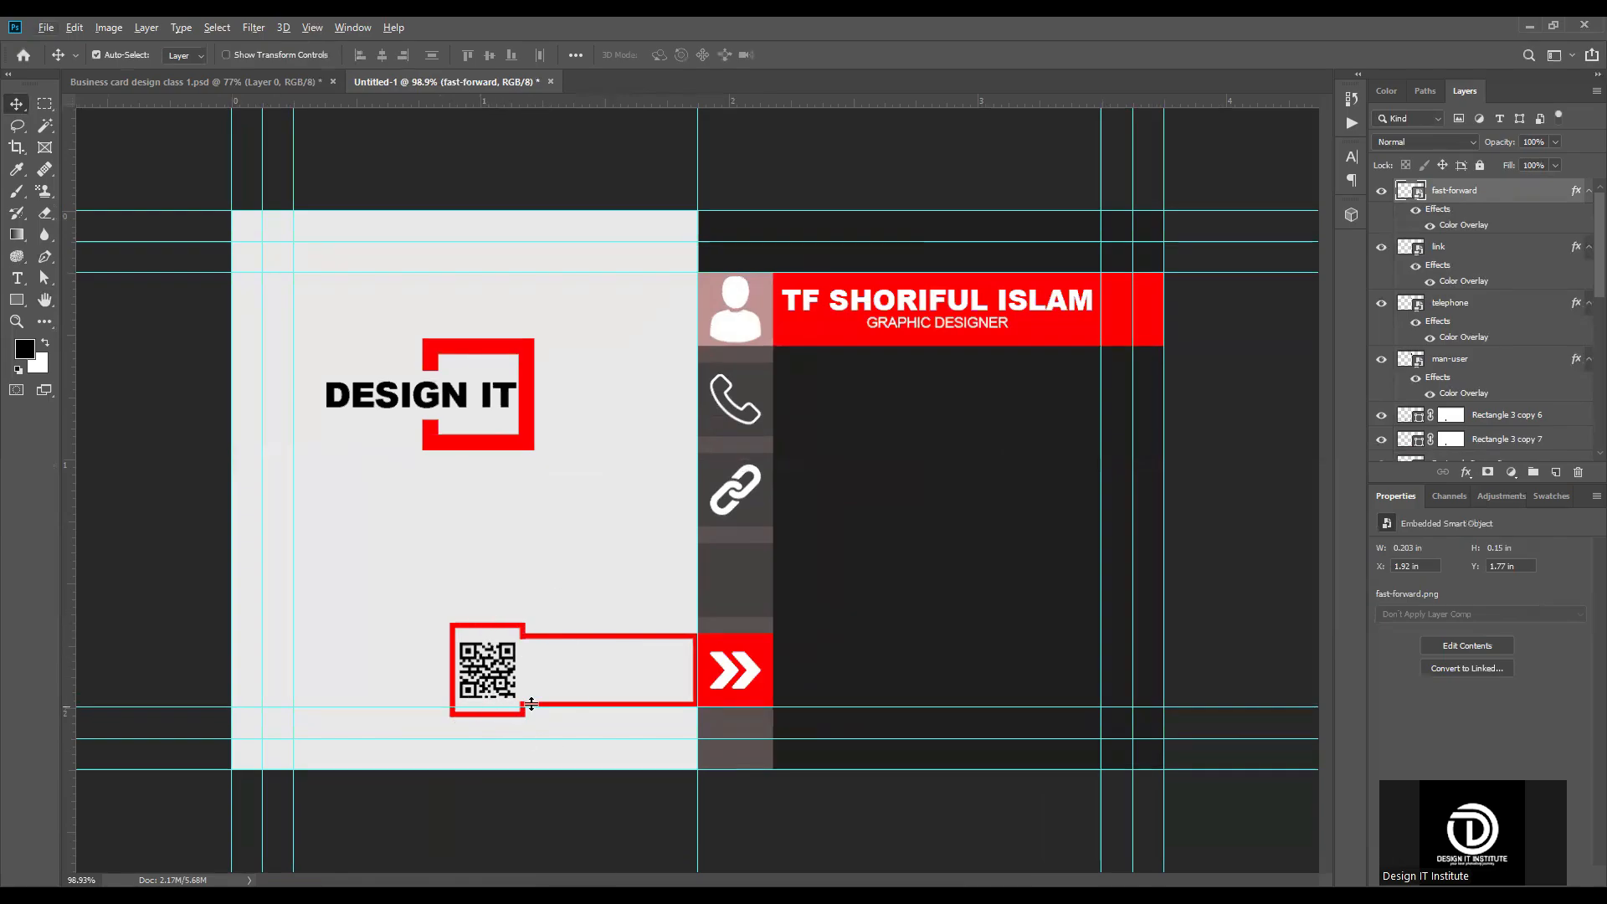
pyautogui.hotkey('ctrl', '+')
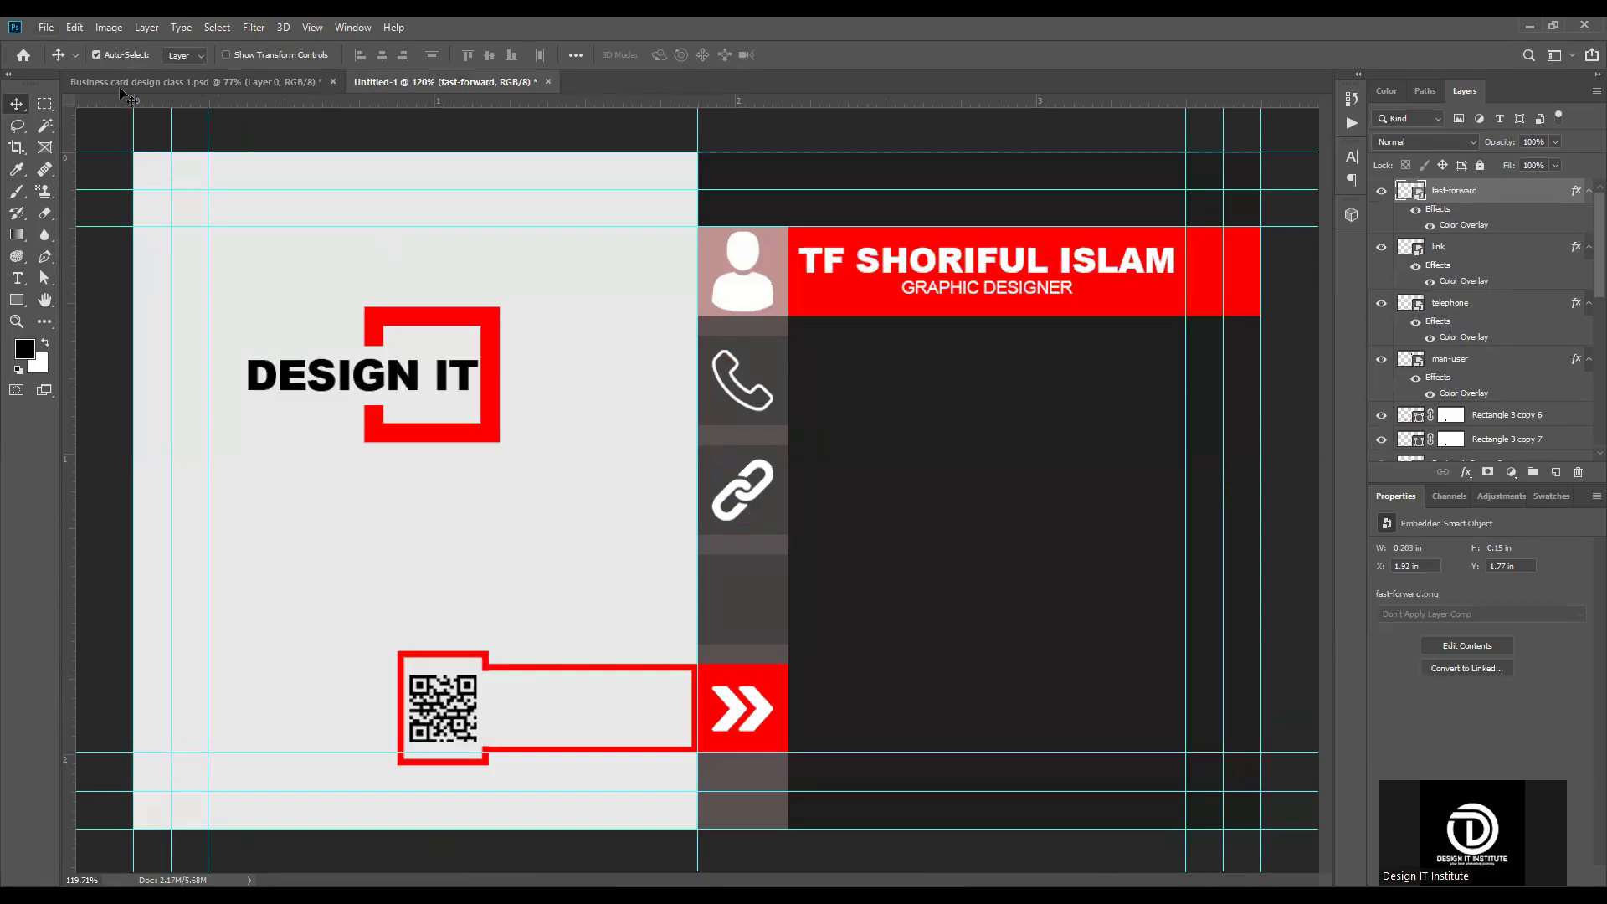
pyautogui.click(46, 27)
pyautogui.click(77, 344)
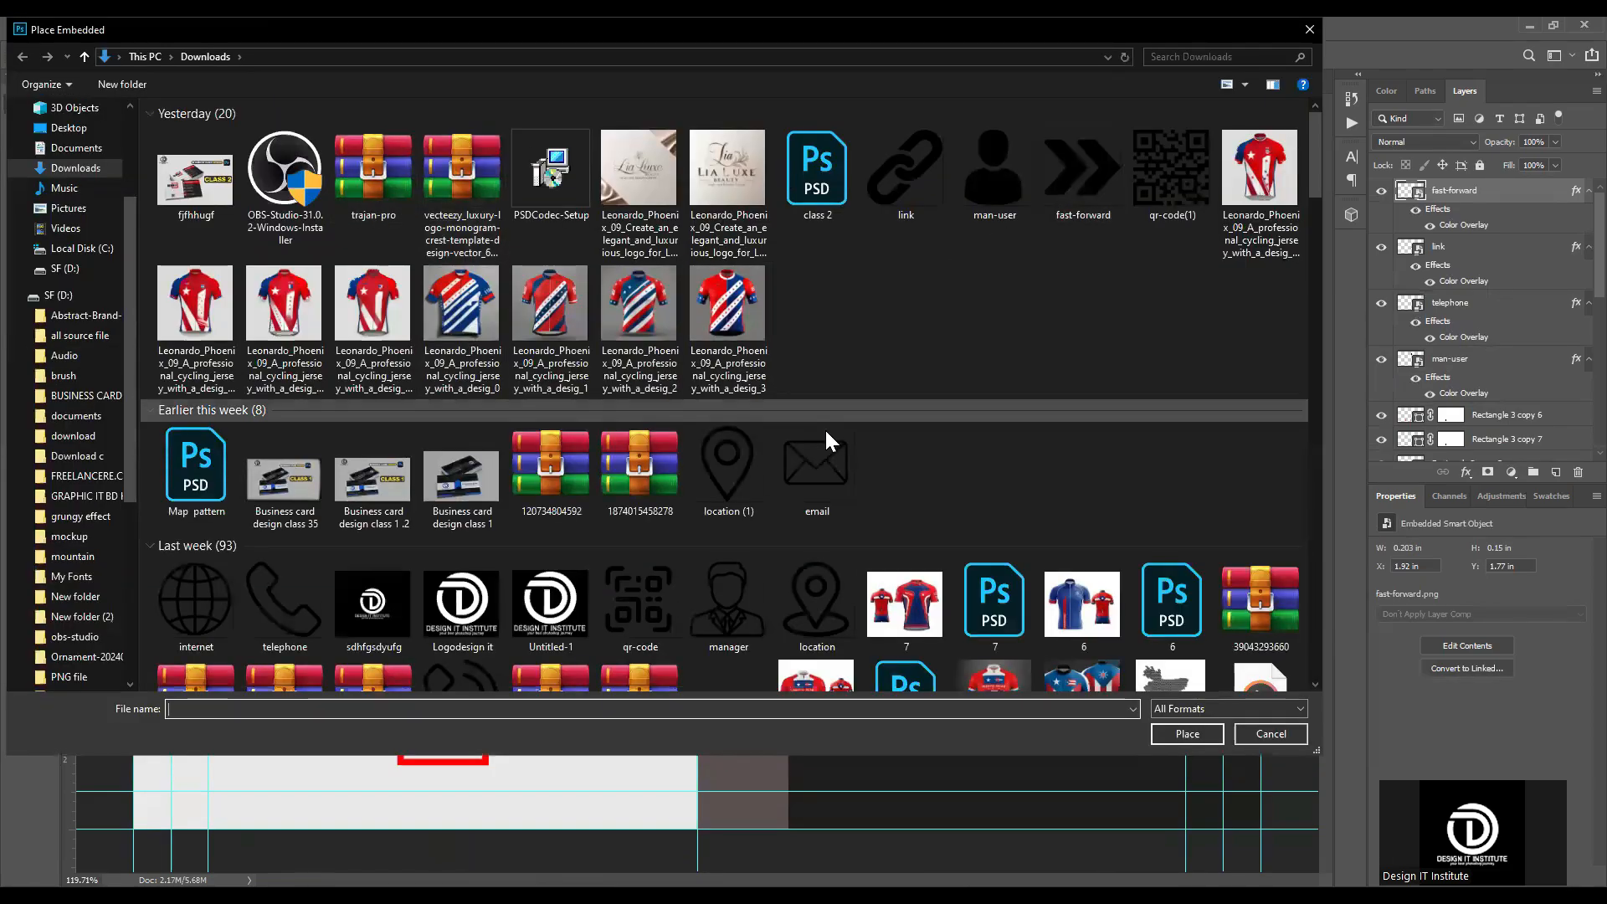
pyautogui.doubleClick(728, 464)
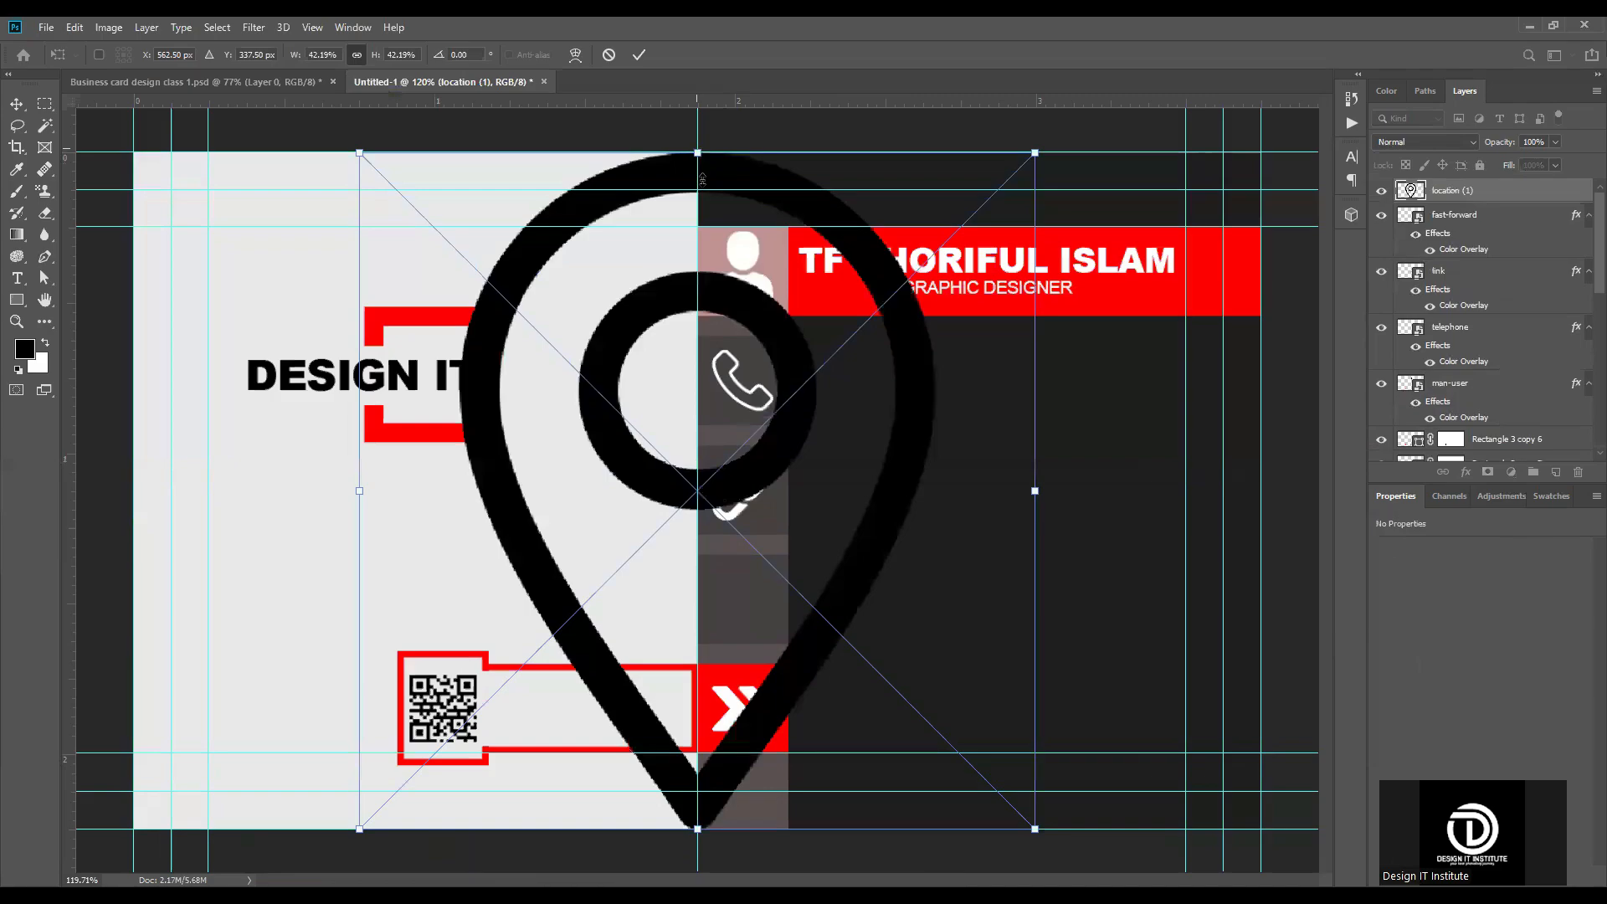
pyautogui.moveTo(698, 153); pyautogui.dragTo(711, 227)
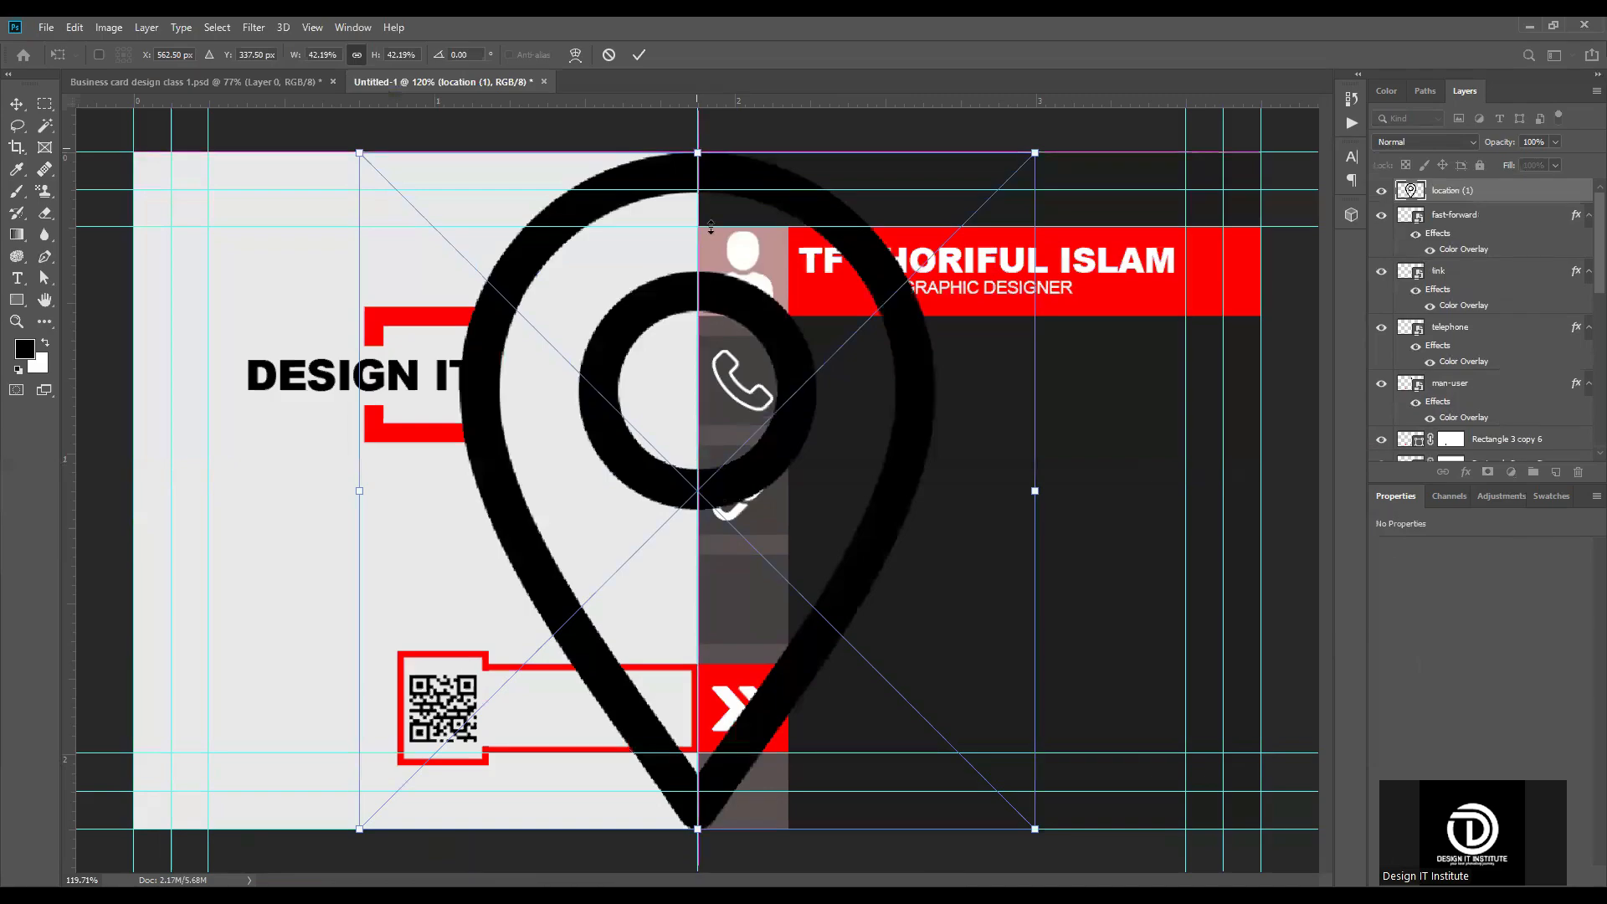
pyautogui.moveTo(710, 707); pyautogui.dragTo(710, 768)
pyautogui.moveTo(700, 799); pyautogui.dragTo(747, 593)
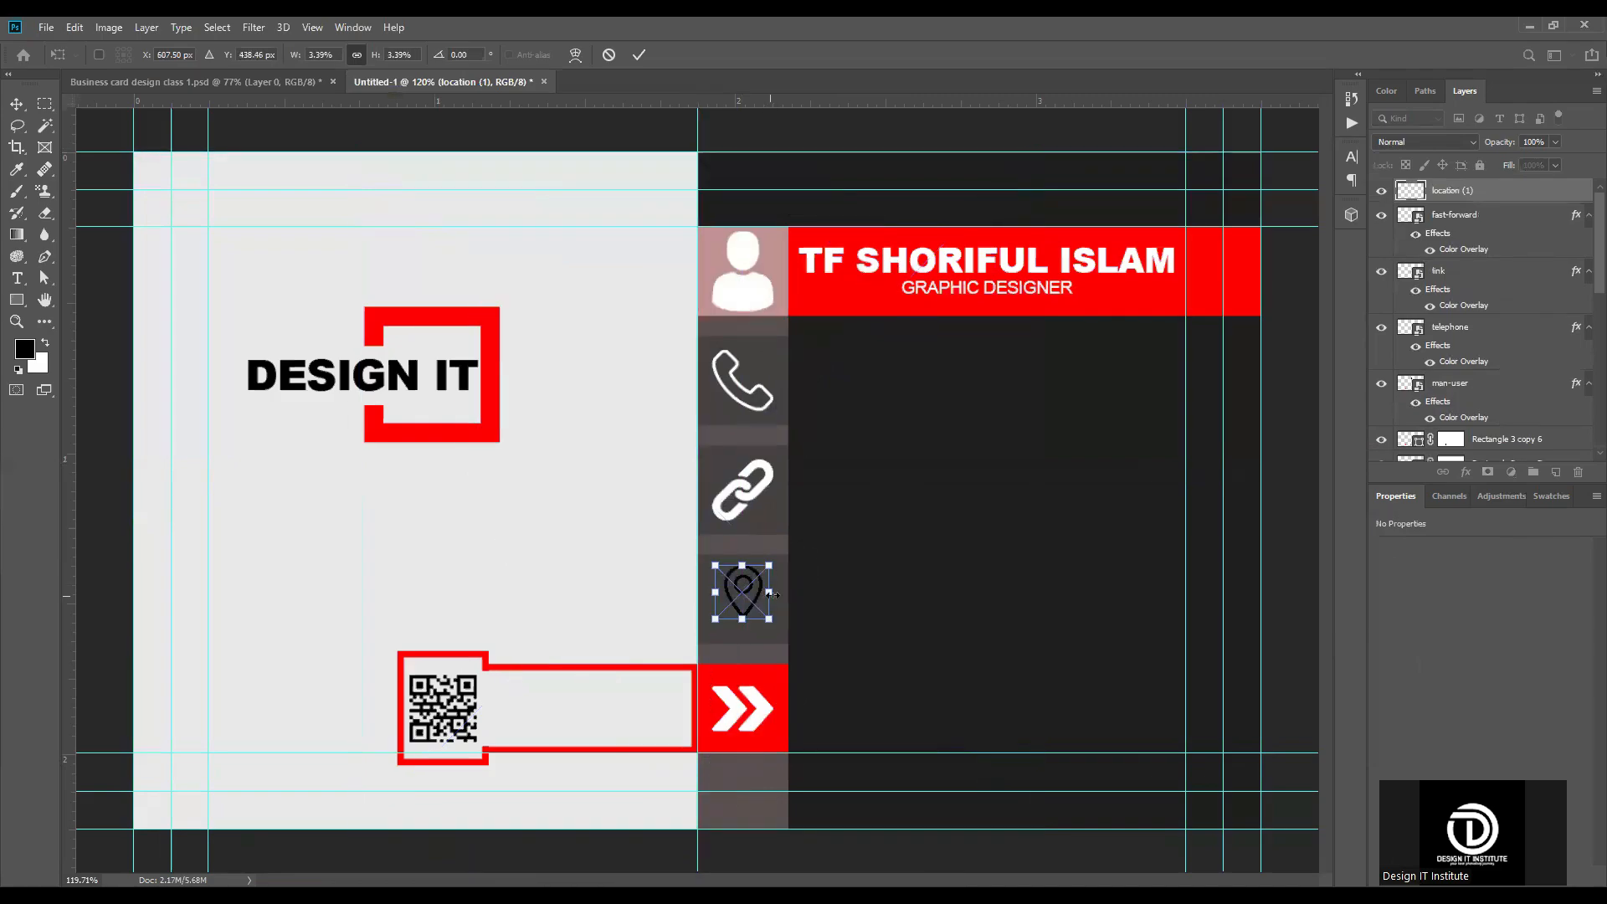
pyautogui.click(639, 55)
# Step: Align the location icon's vertical centre with the strip's fourth square
pyautogui.keyDown('shift'); pyautogui.click(776, 621); pyautogui.keyUp('shift')
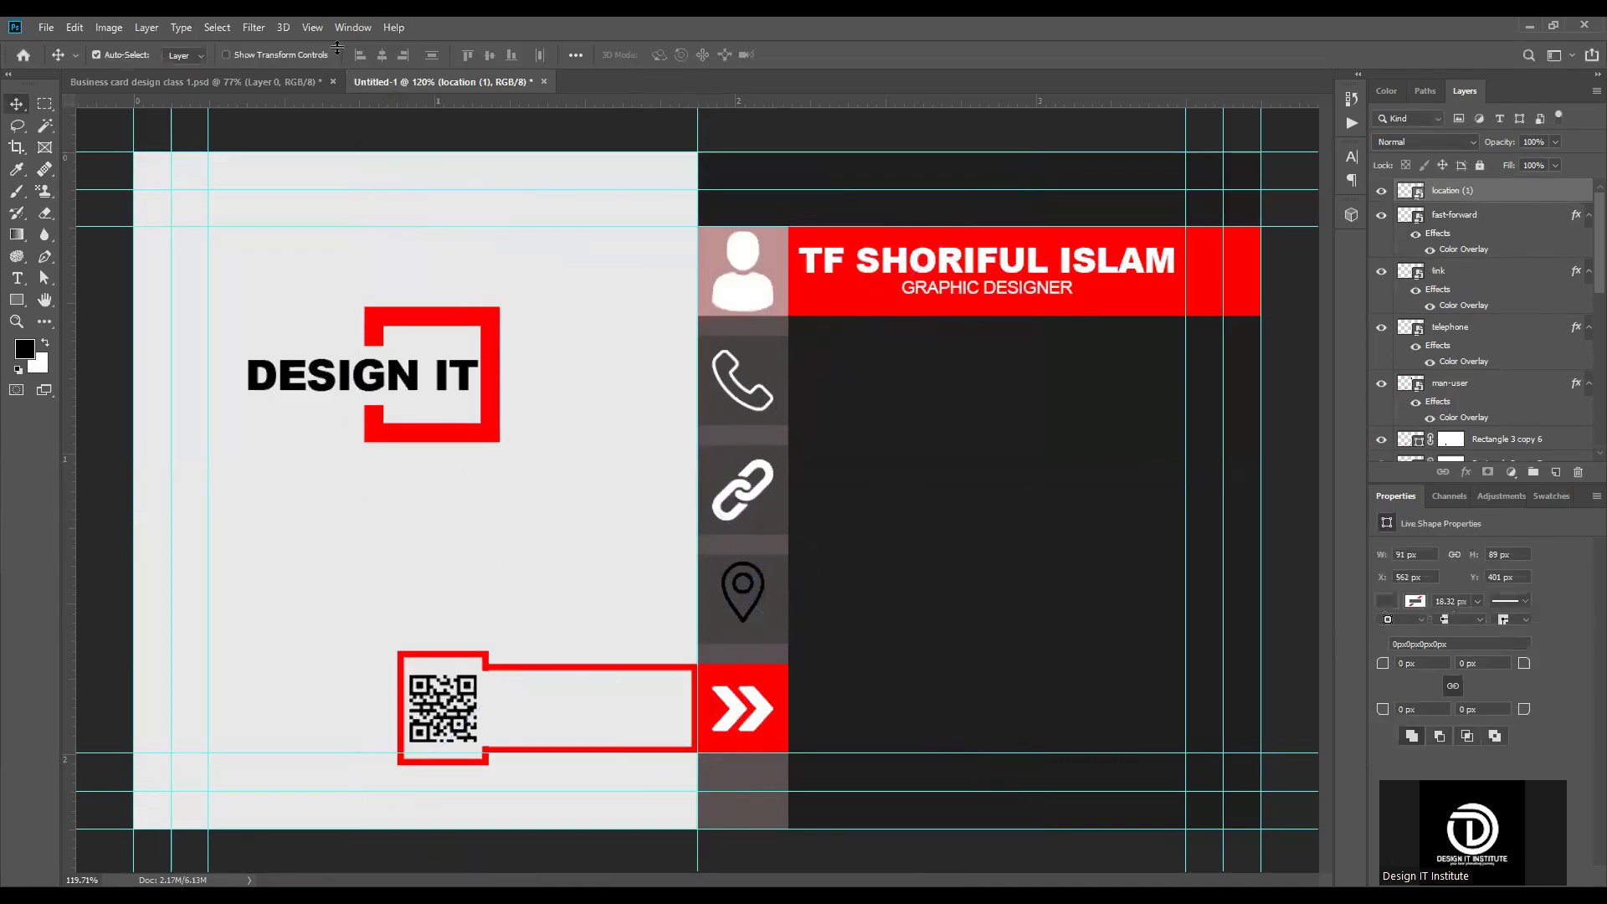
pyautogui.click(491, 55)
pyautogui.click(1256, 143)
# Step: Apply a white Color Overlay to the location icon's layer
pyautogui.click(1506, 197)
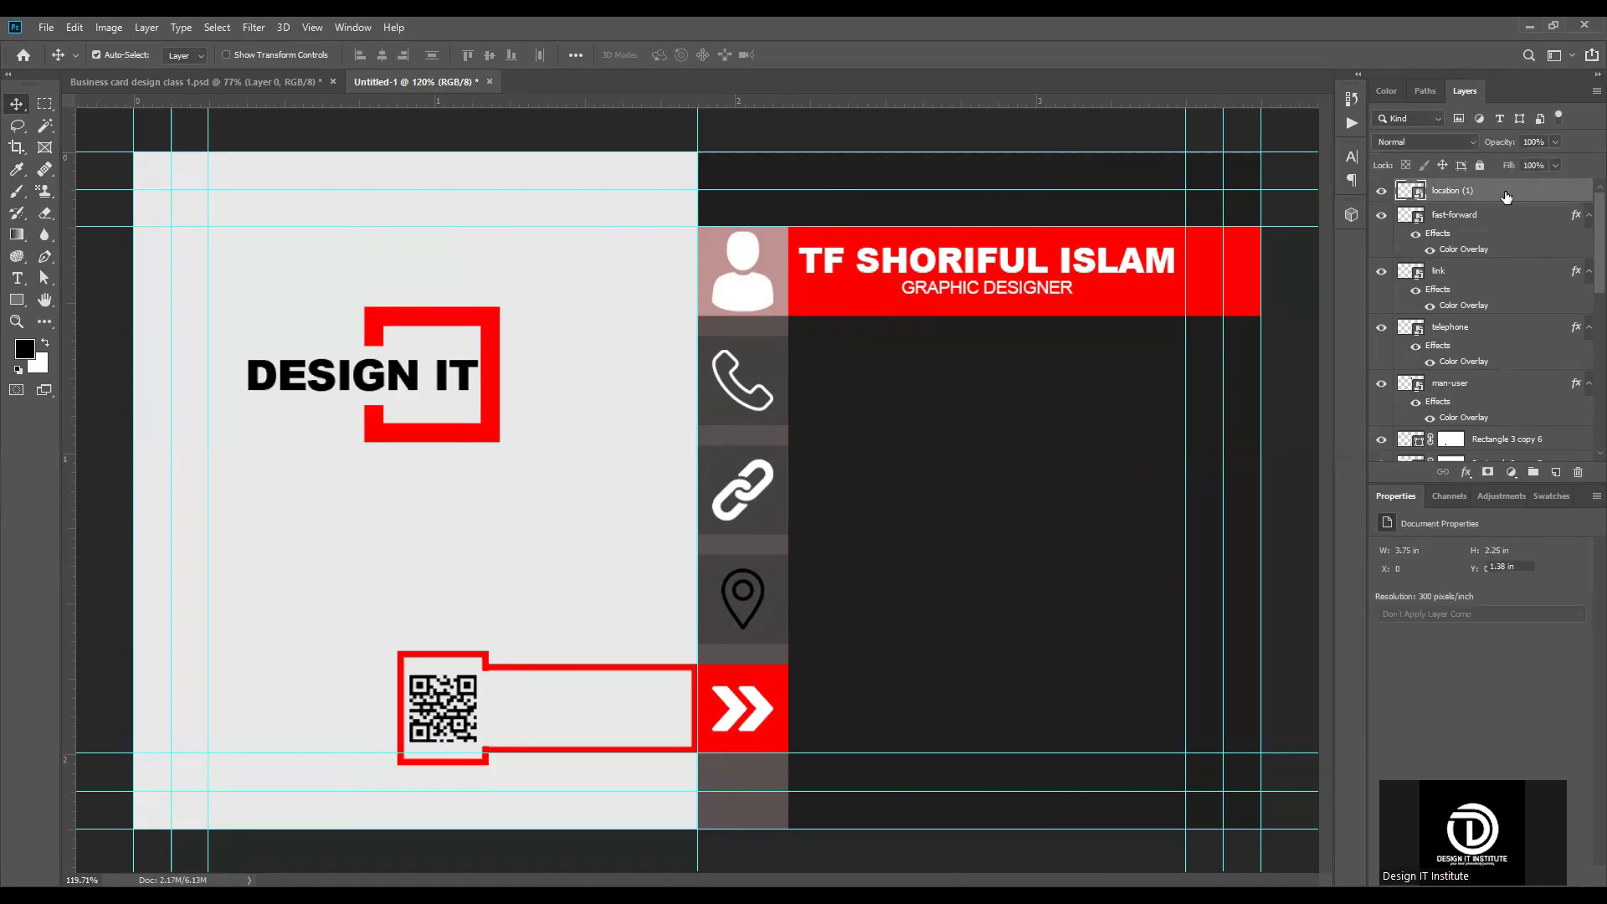
pyautogui.press('h')
pyautogui.doubleClick(1518, 197)
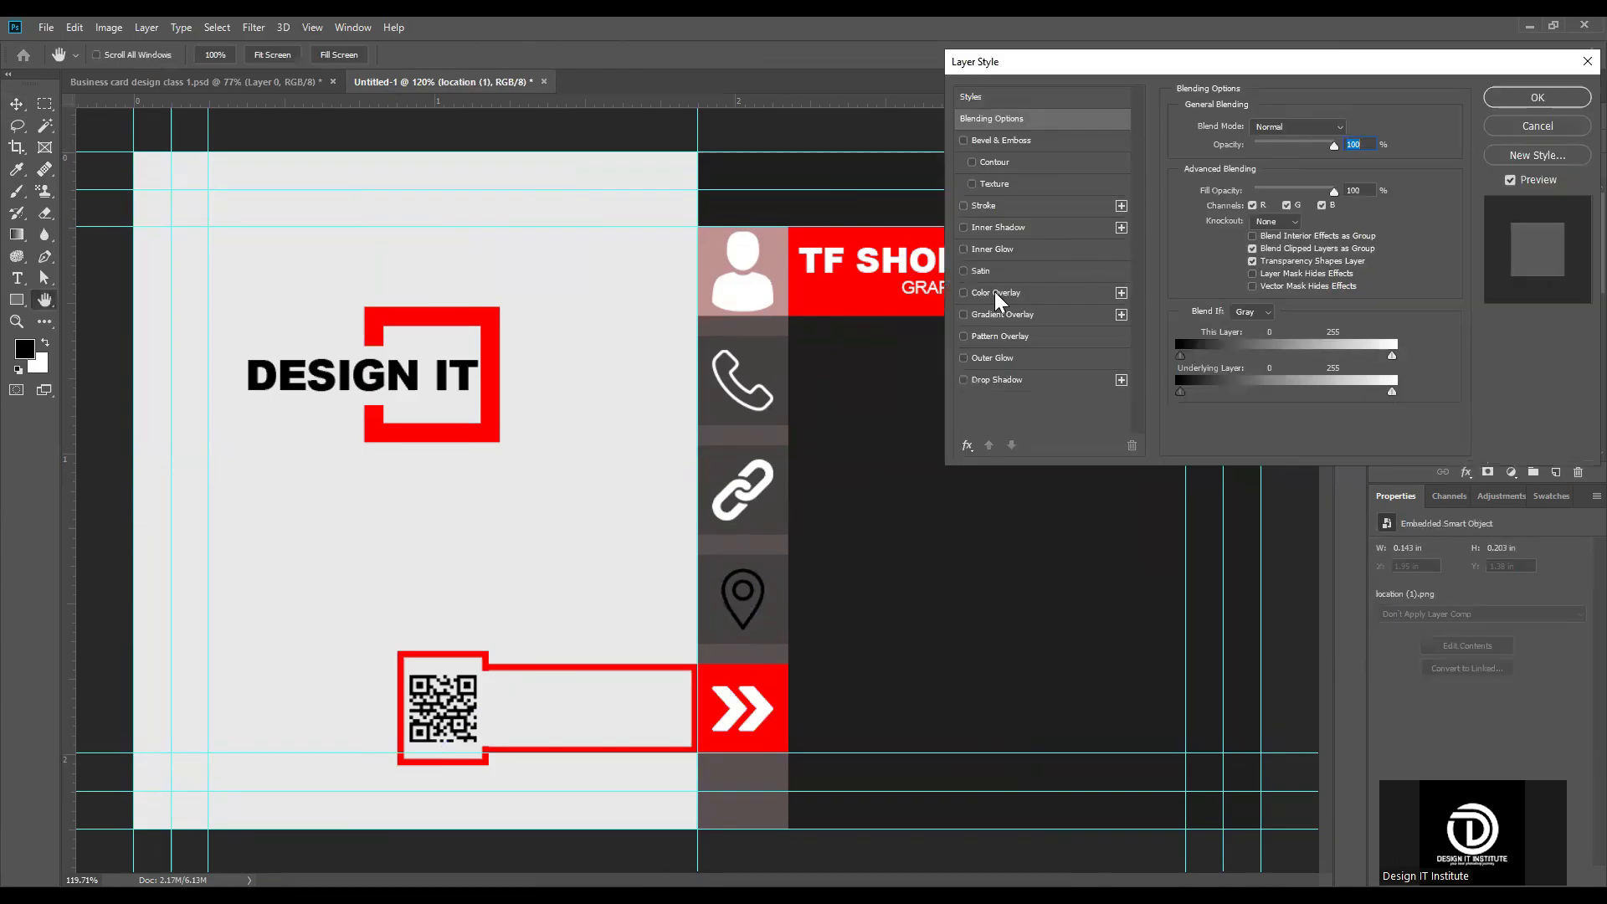
pyautogui.click(995, 292)
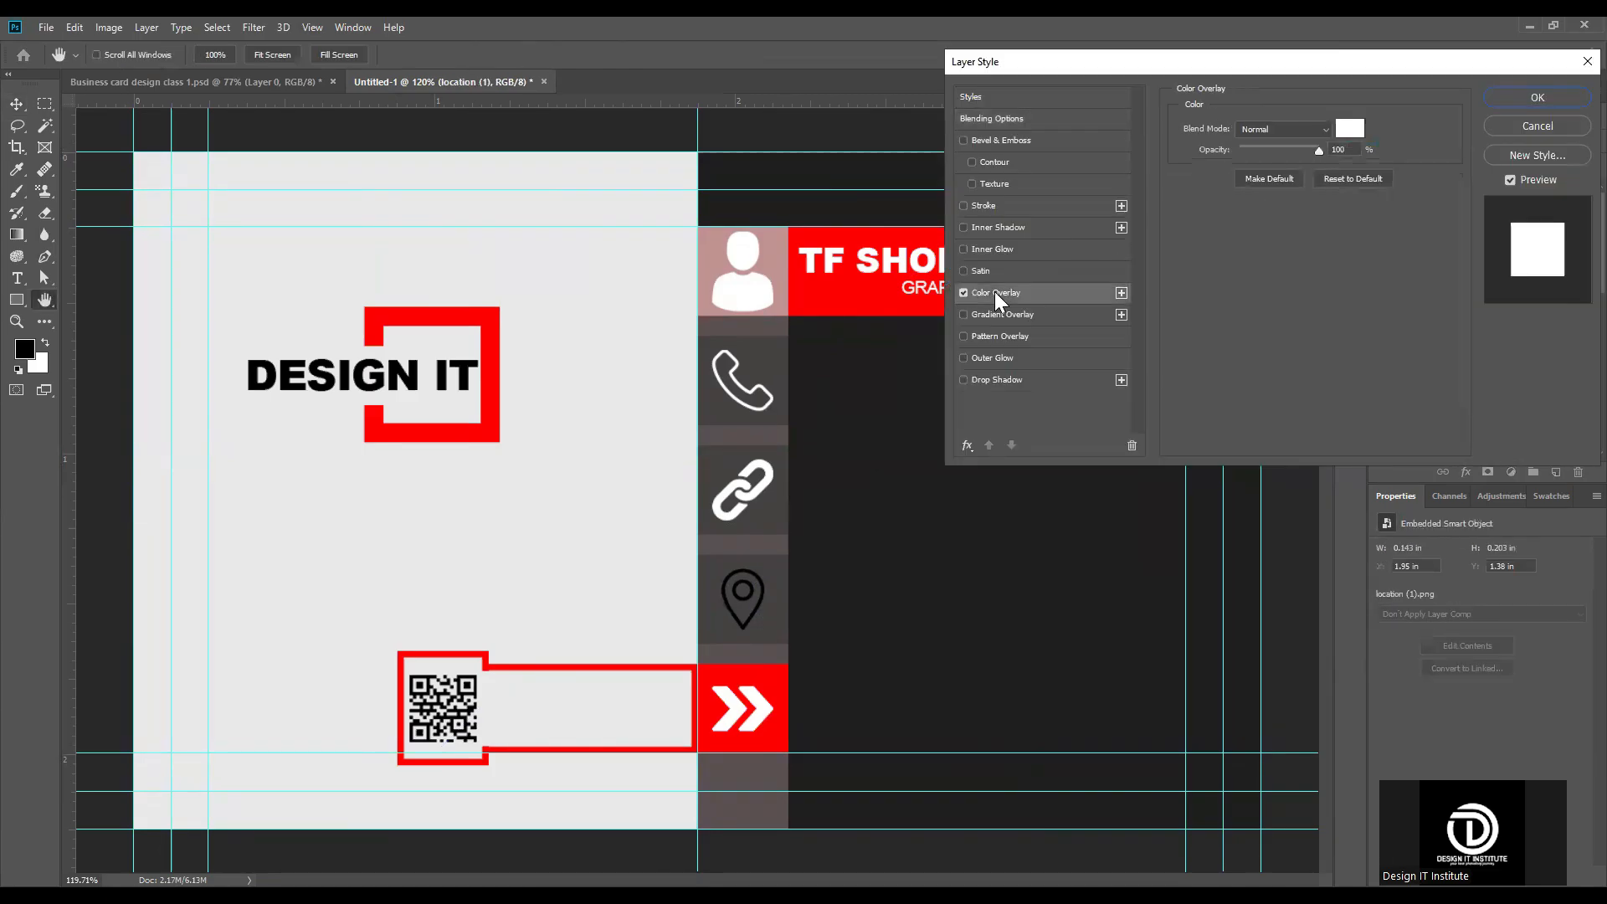
pyautogui.click(1548, 97)
# Step: Delete the long red outline beside the QR code and the red frame around it
pyautogui.hotkey('ctrl', '0')
pyautogui.press('v')
pyautogui.scroll(9, 552, 682)
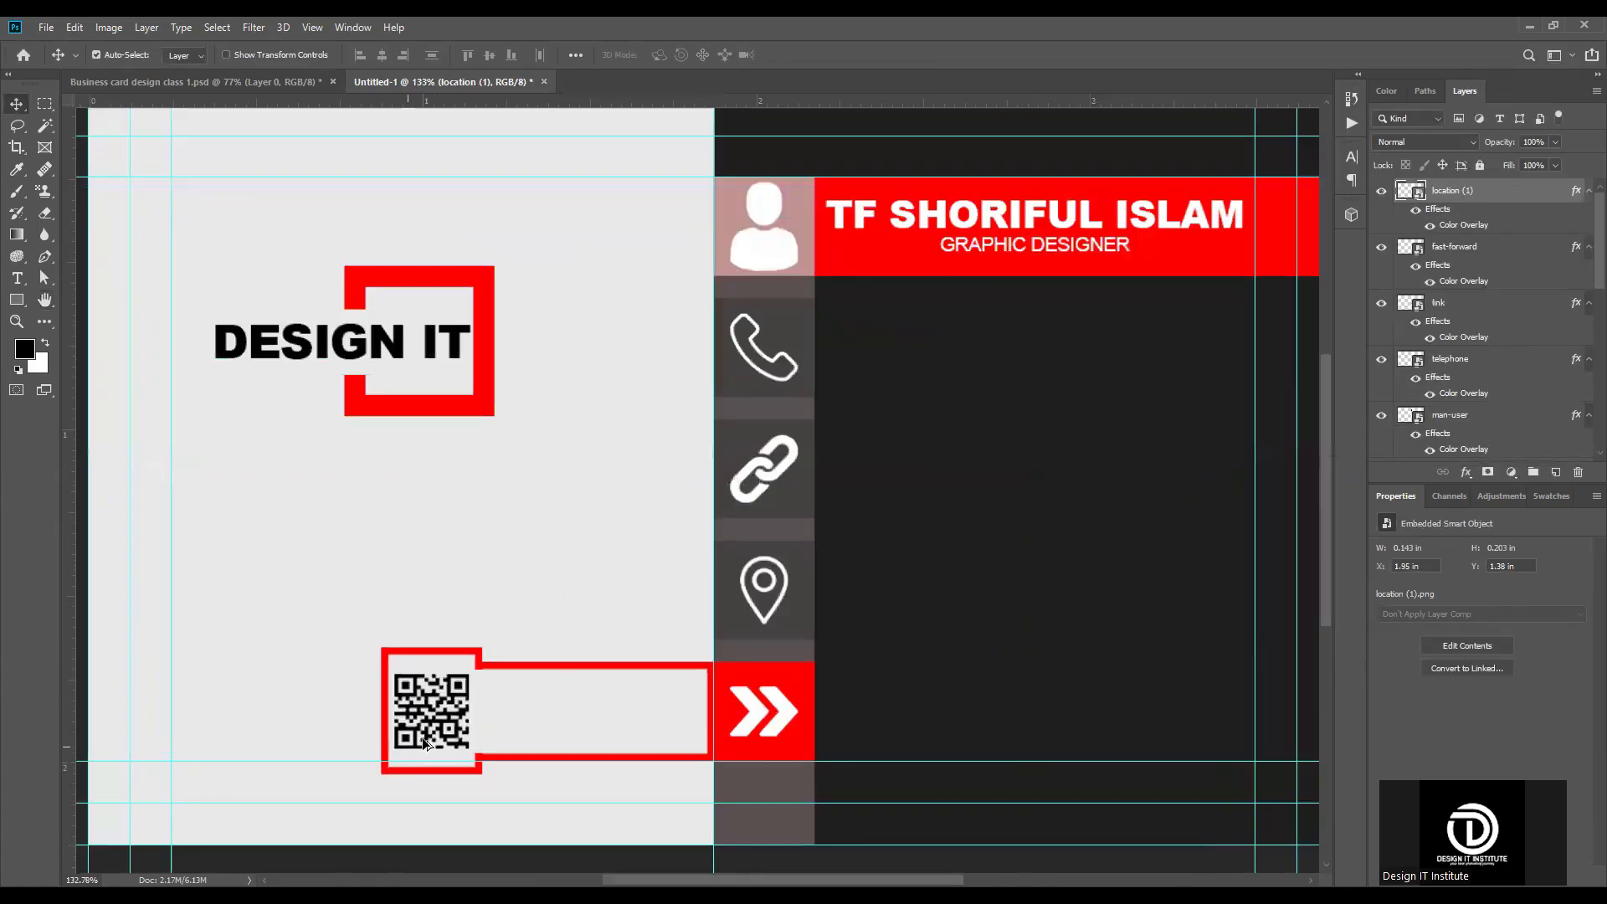
pyautogui.scroll(-2, 669, 615)
pyautogui.scroll(-2, 666, 620)
pyautogui.scroll(2, 754, 576)
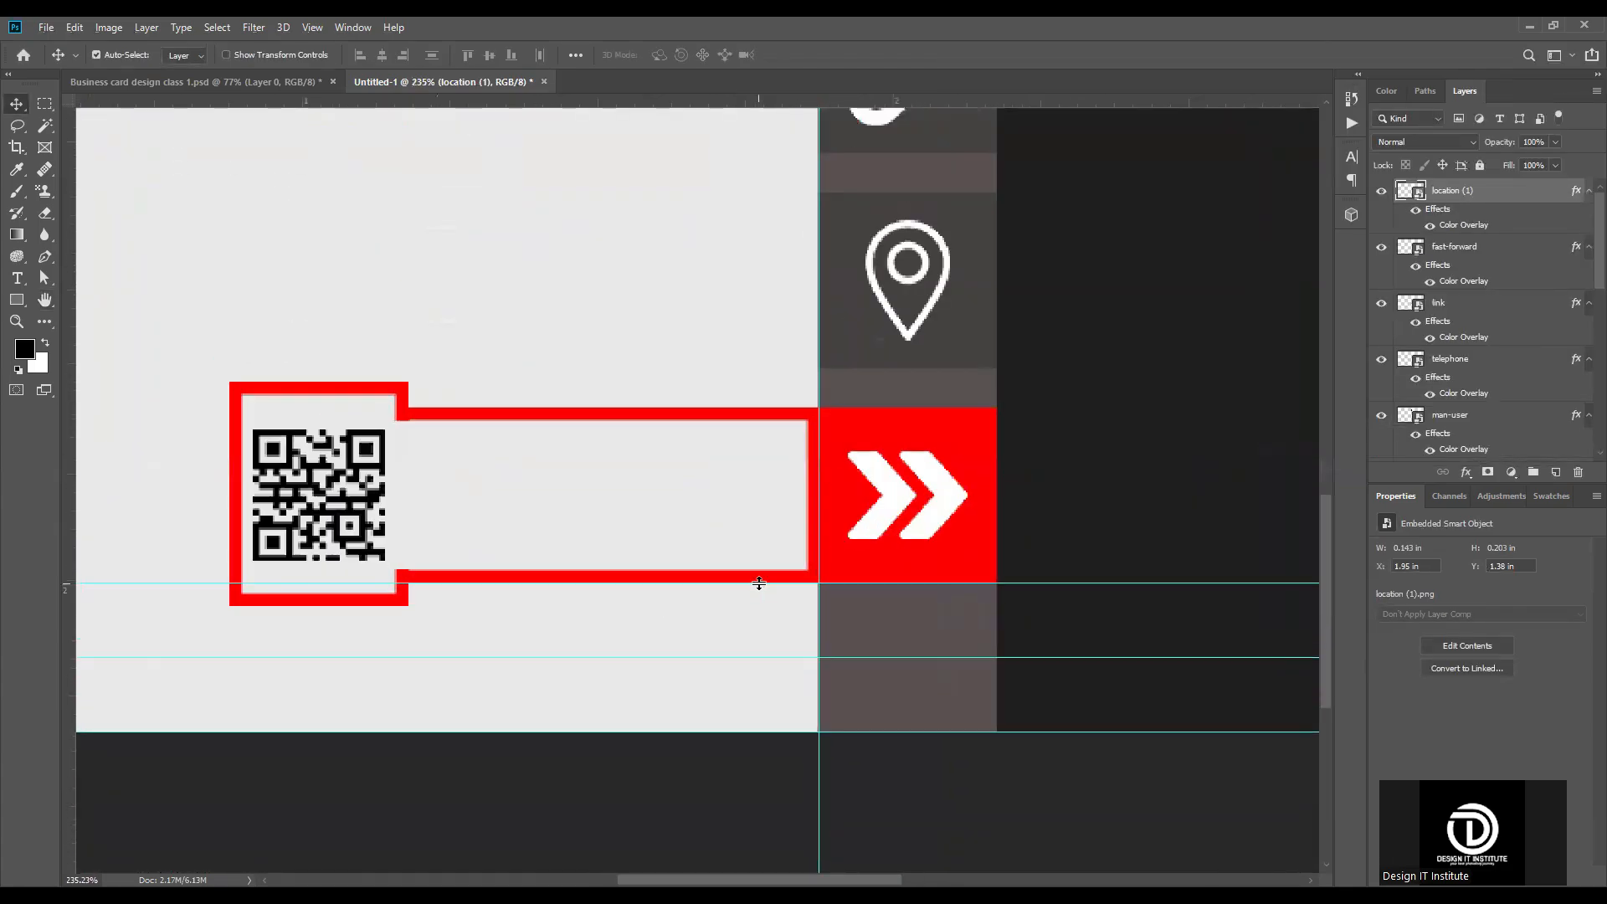
pyautogui.click(691, 576)
pyautogui.press('Delete')
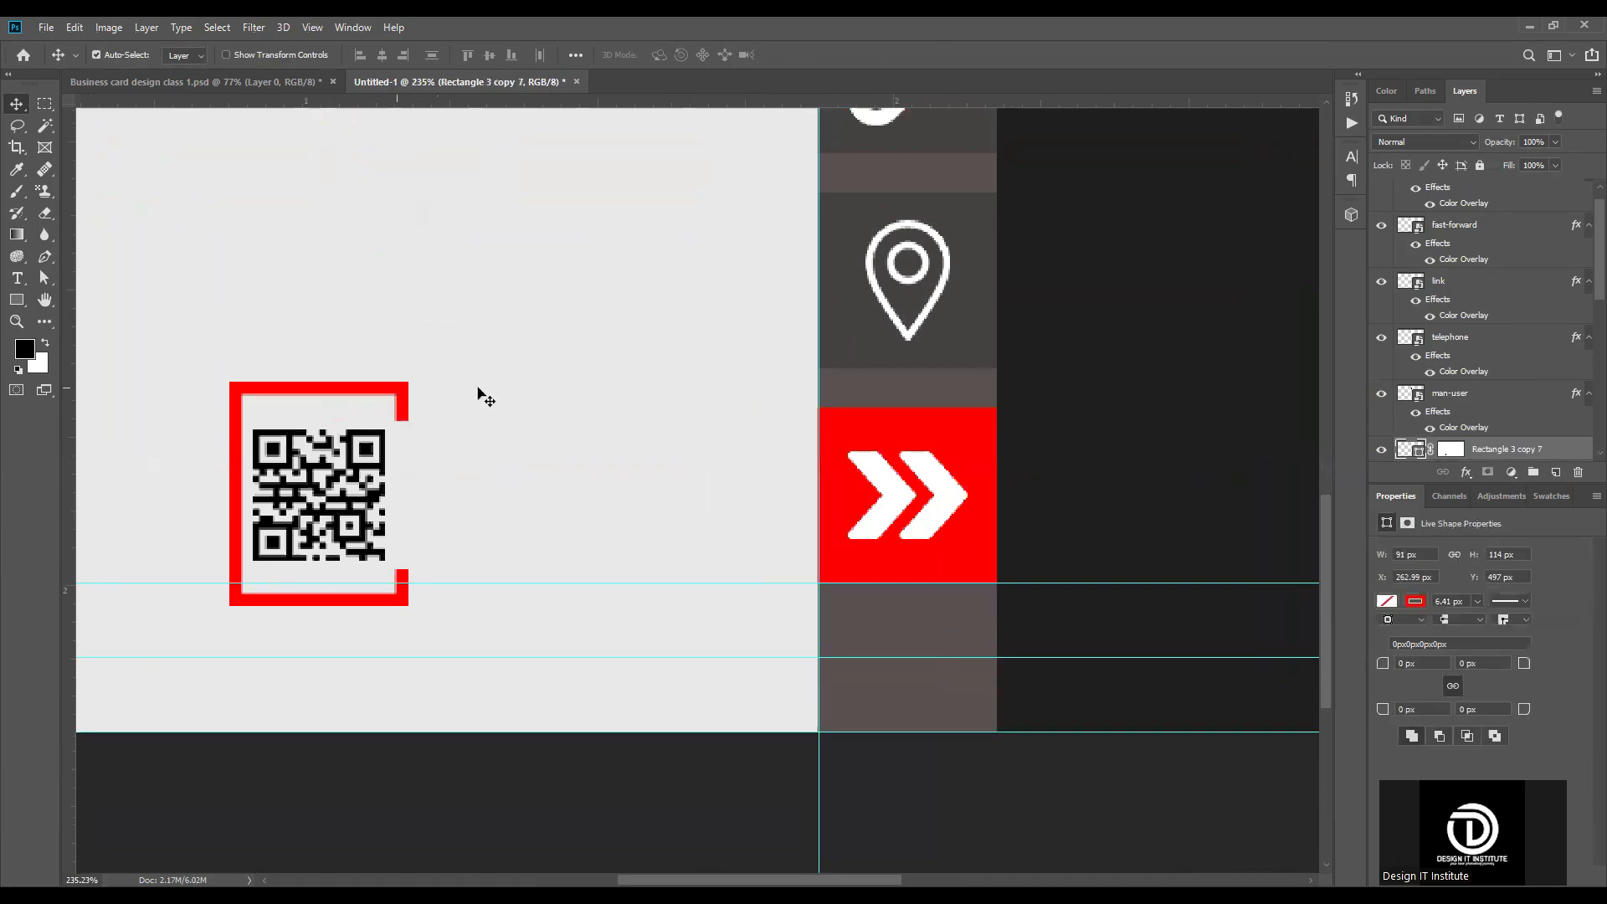
pyautogui.press('Delete')
pyautogui.scroll(-4, 611, 477)
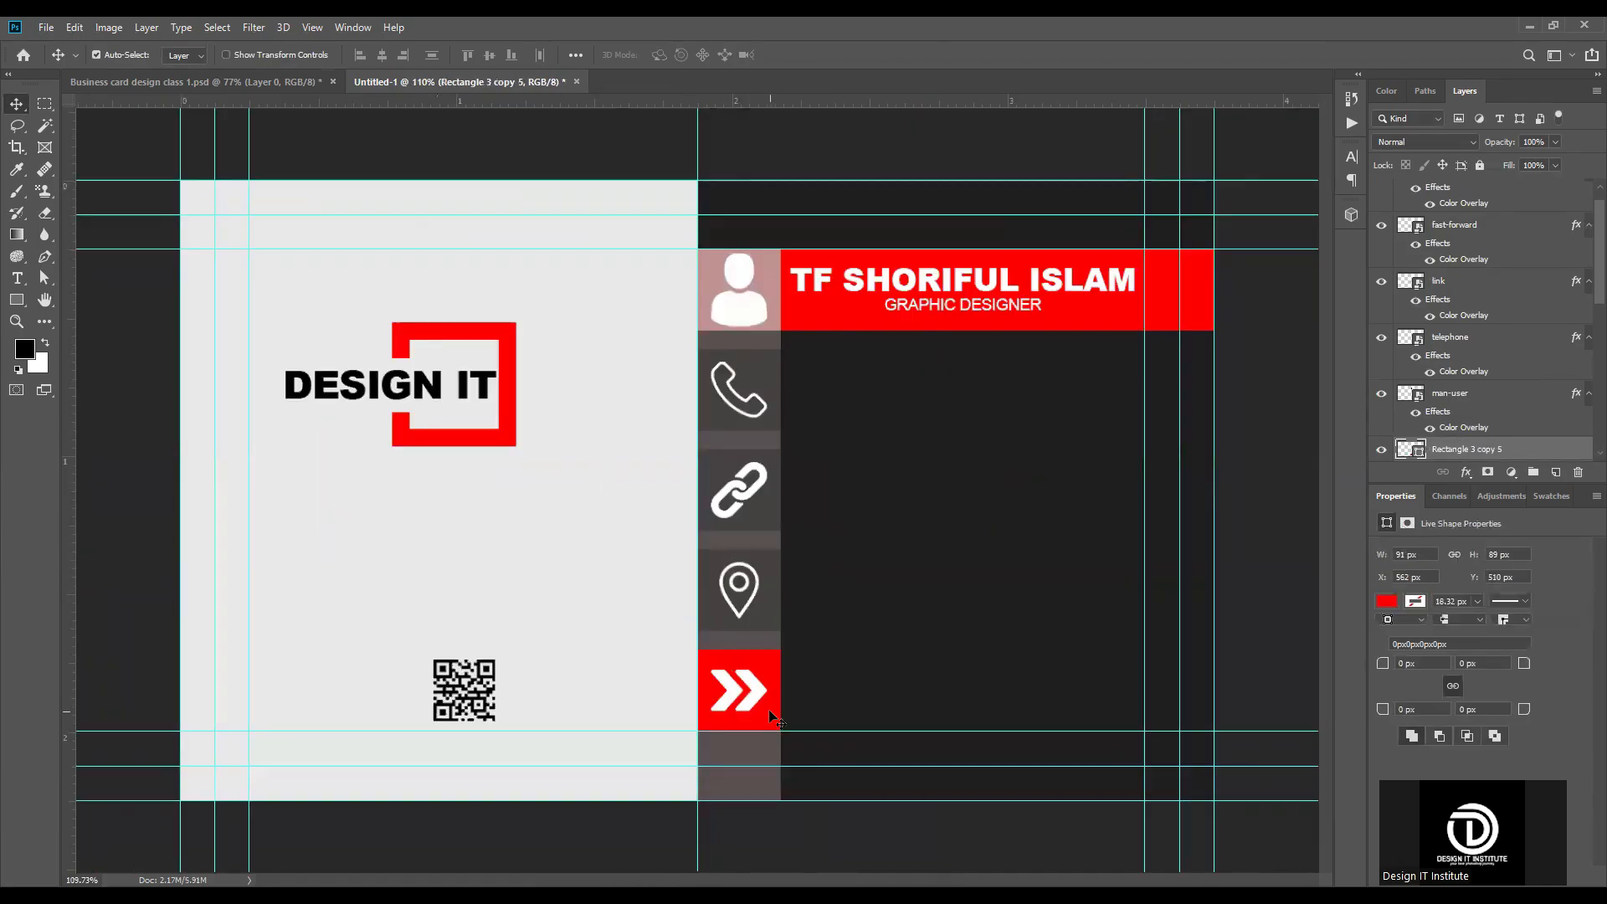
# Step: Select the telephone icon together with its square and move both up, placing the square at Y 169 px
pyautogui.scroll(4, 770, 393)
pyautogui.click(756, 410)
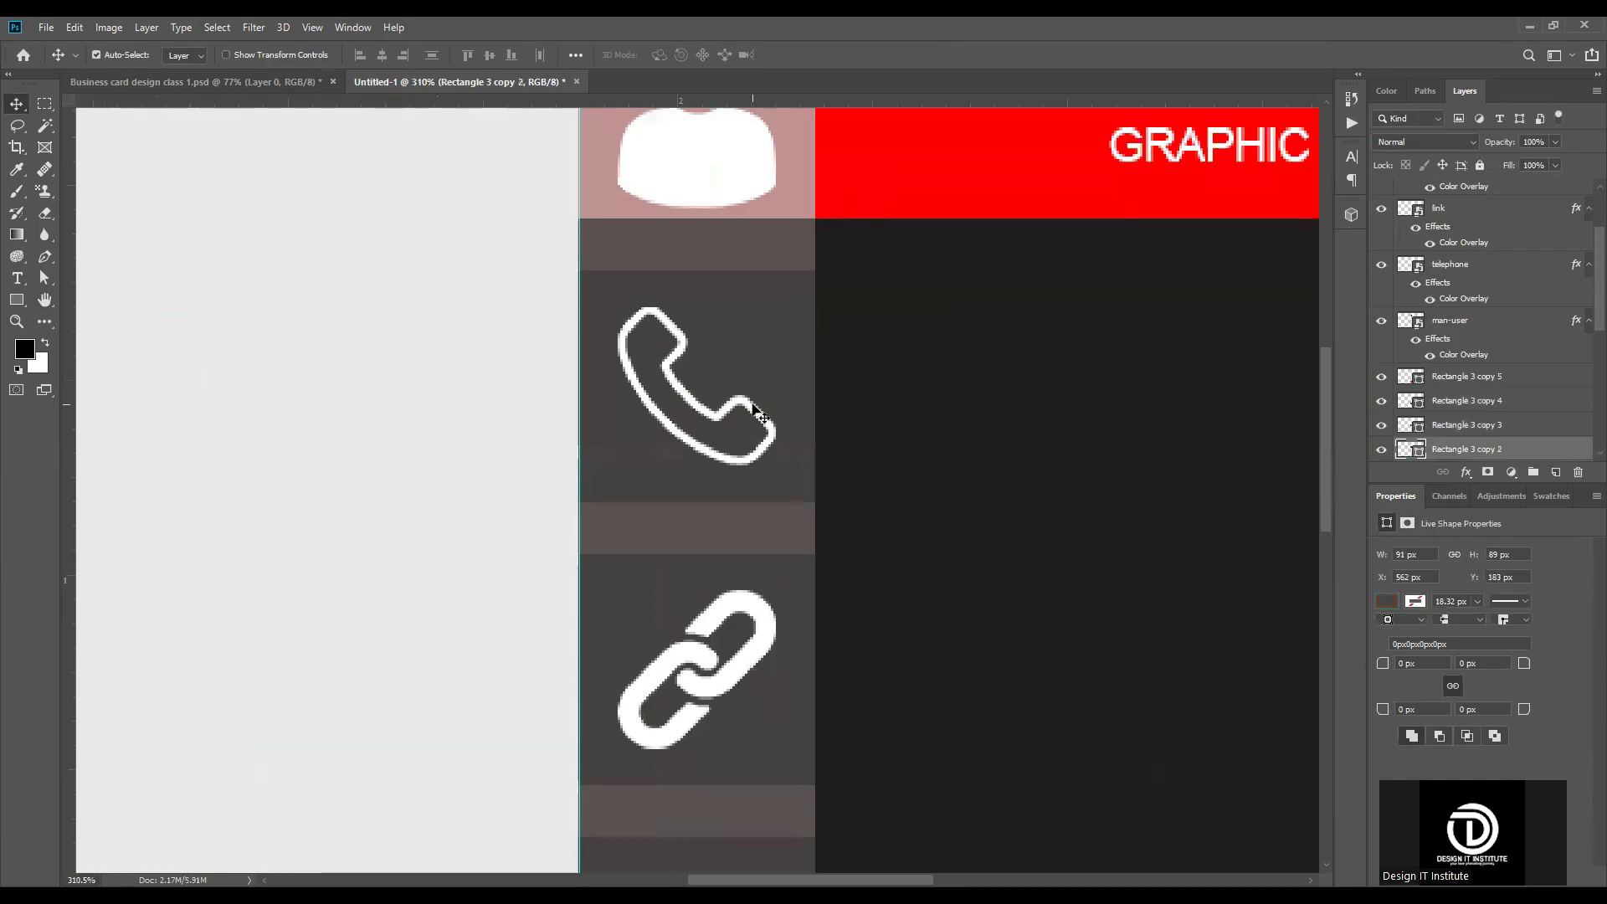
pyautogui.keyDown('shift'); pyautogui.click(756, 410); pyautogui.keyUp('shift')
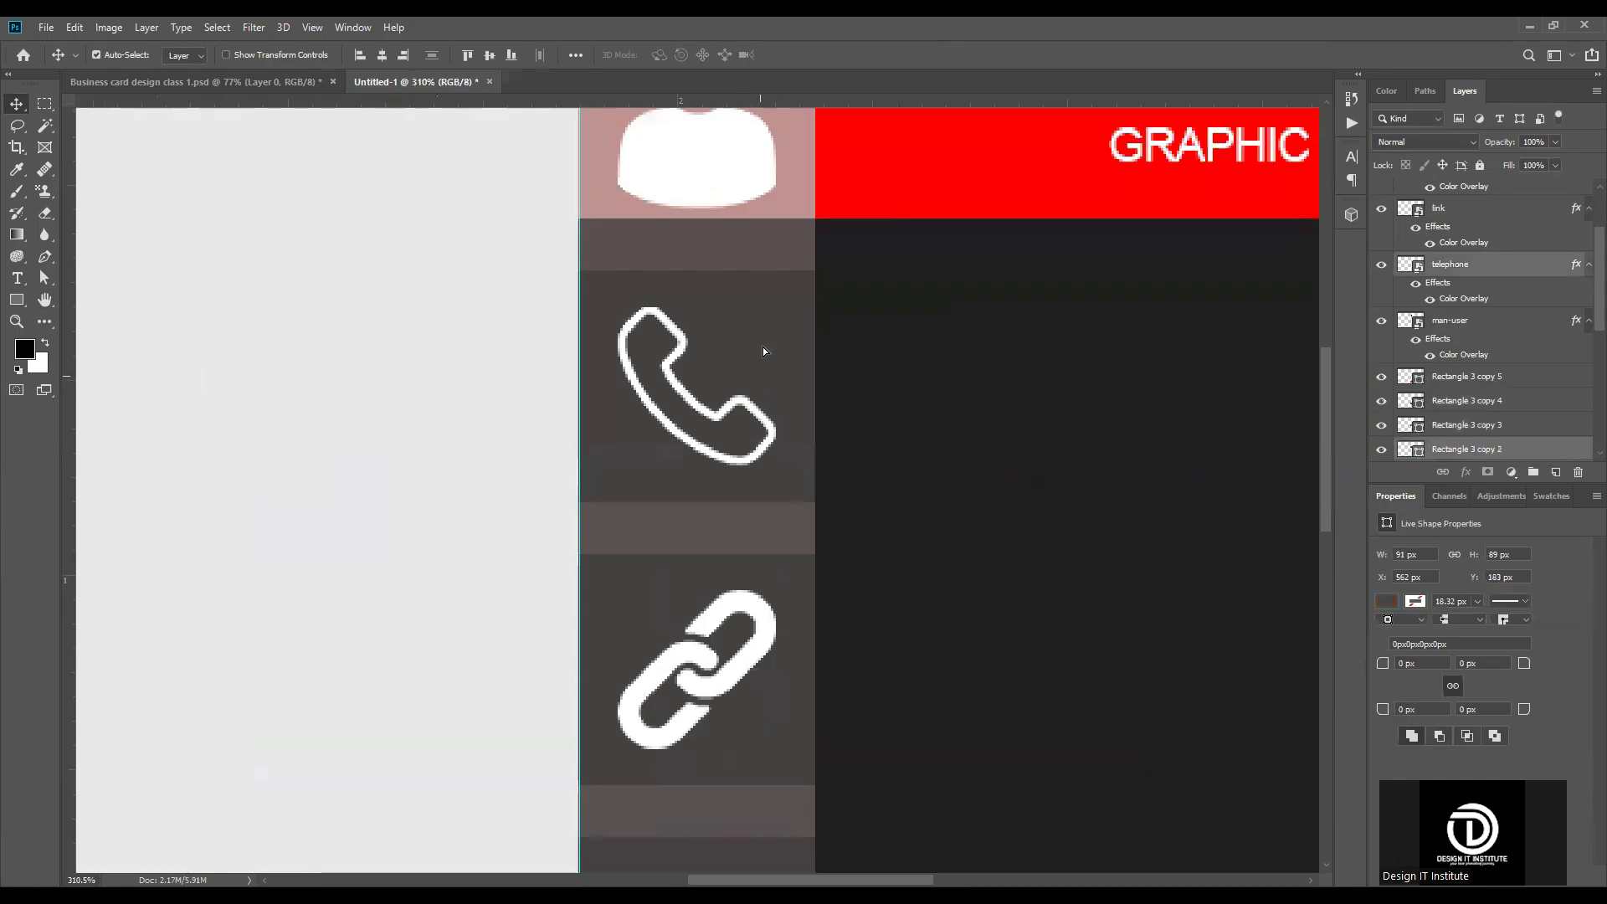
# Step: Move the strip's red square slightly upward, closer to the location icon's square
pyautogui.scroll(-4, 762, 341)
pyautogui.scroll(-3, 779, 419)
pyautogui.click(818, 572)
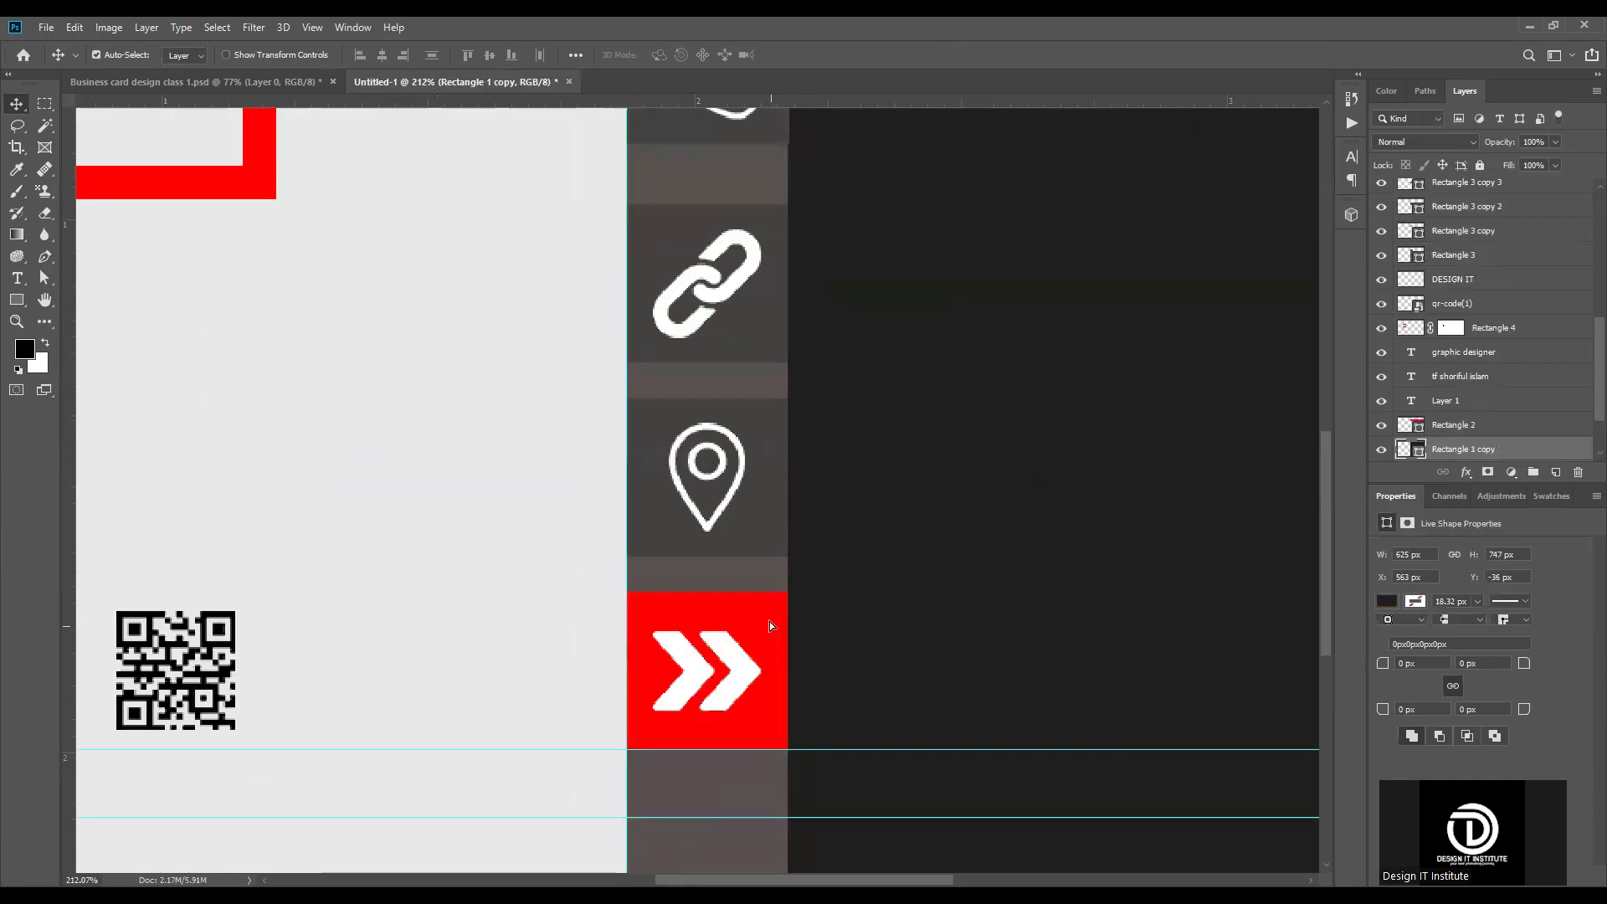
pyautogui.moveTo(771, 625); pyautogui.dragTo(770, 601)
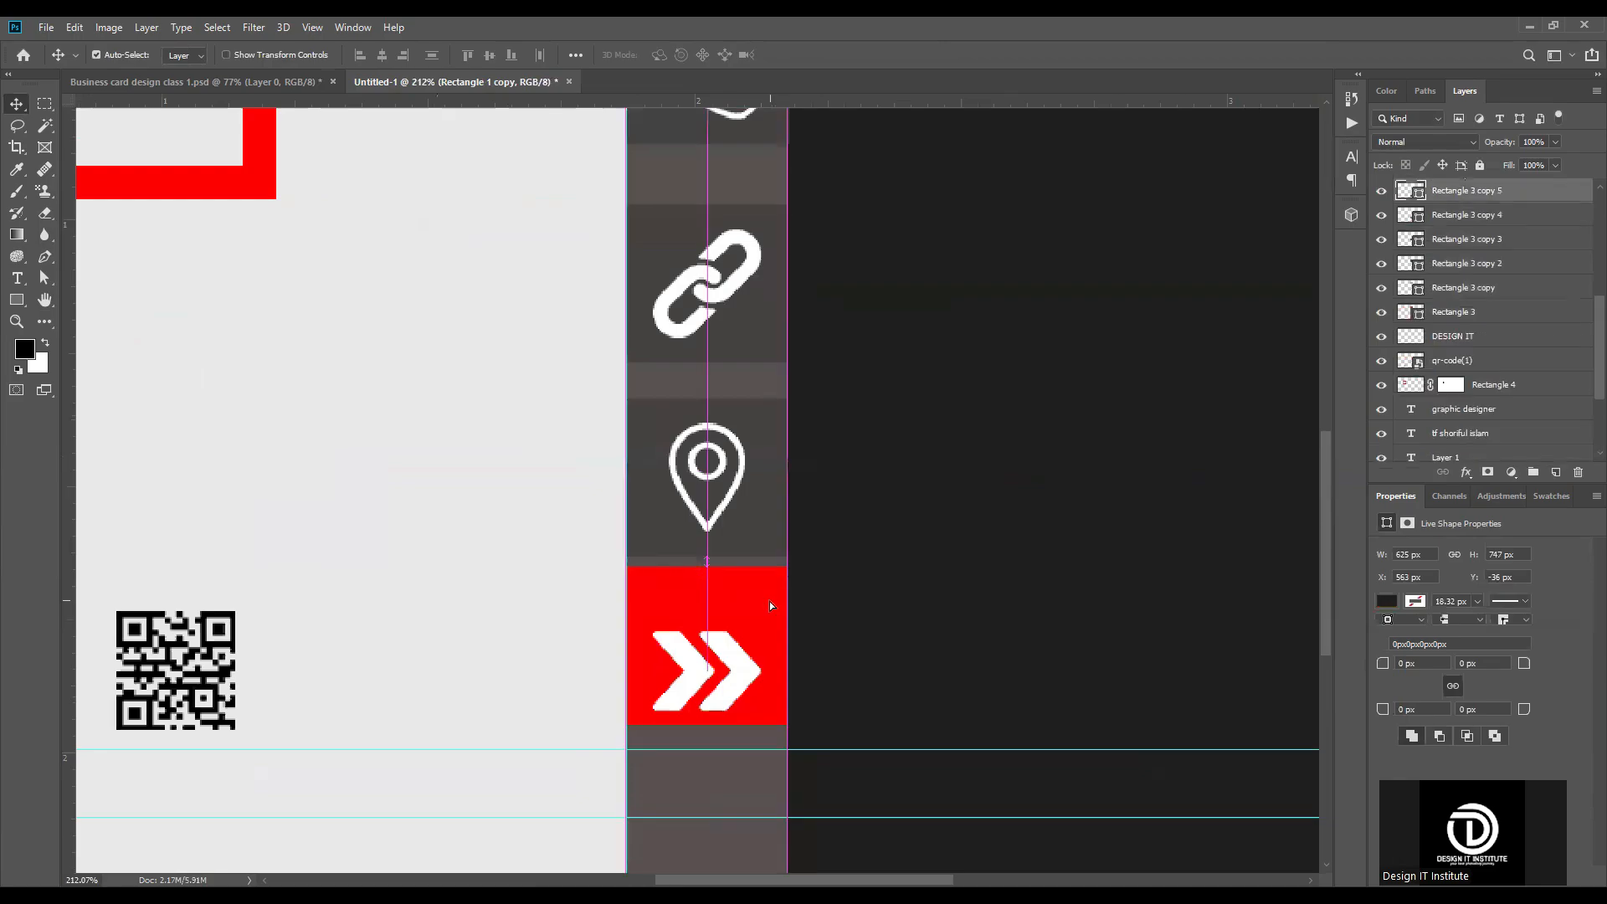
# Step: Select the telephone, link, location and red arrow squares and distribute them evenly along the vertical strip
pyautogui.scroll(-4, 770, 601)
pyautogui.click(779, 286)
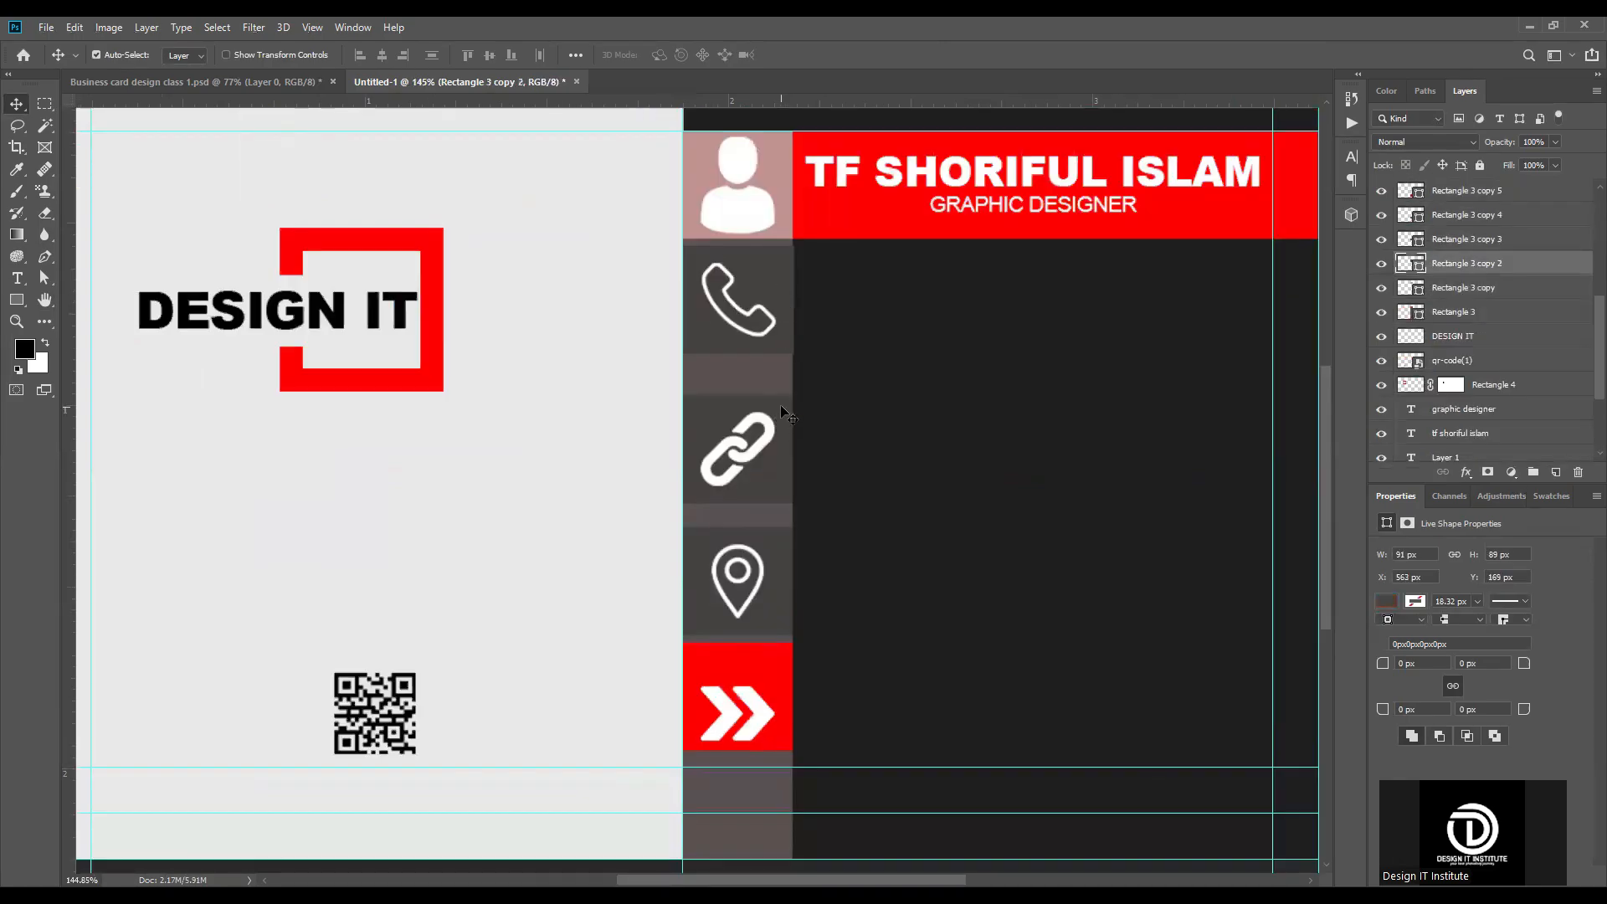
pyautogui.keyDown('shift'); pyautogui.click(780, 464); pyautogui.keyUp('shift')
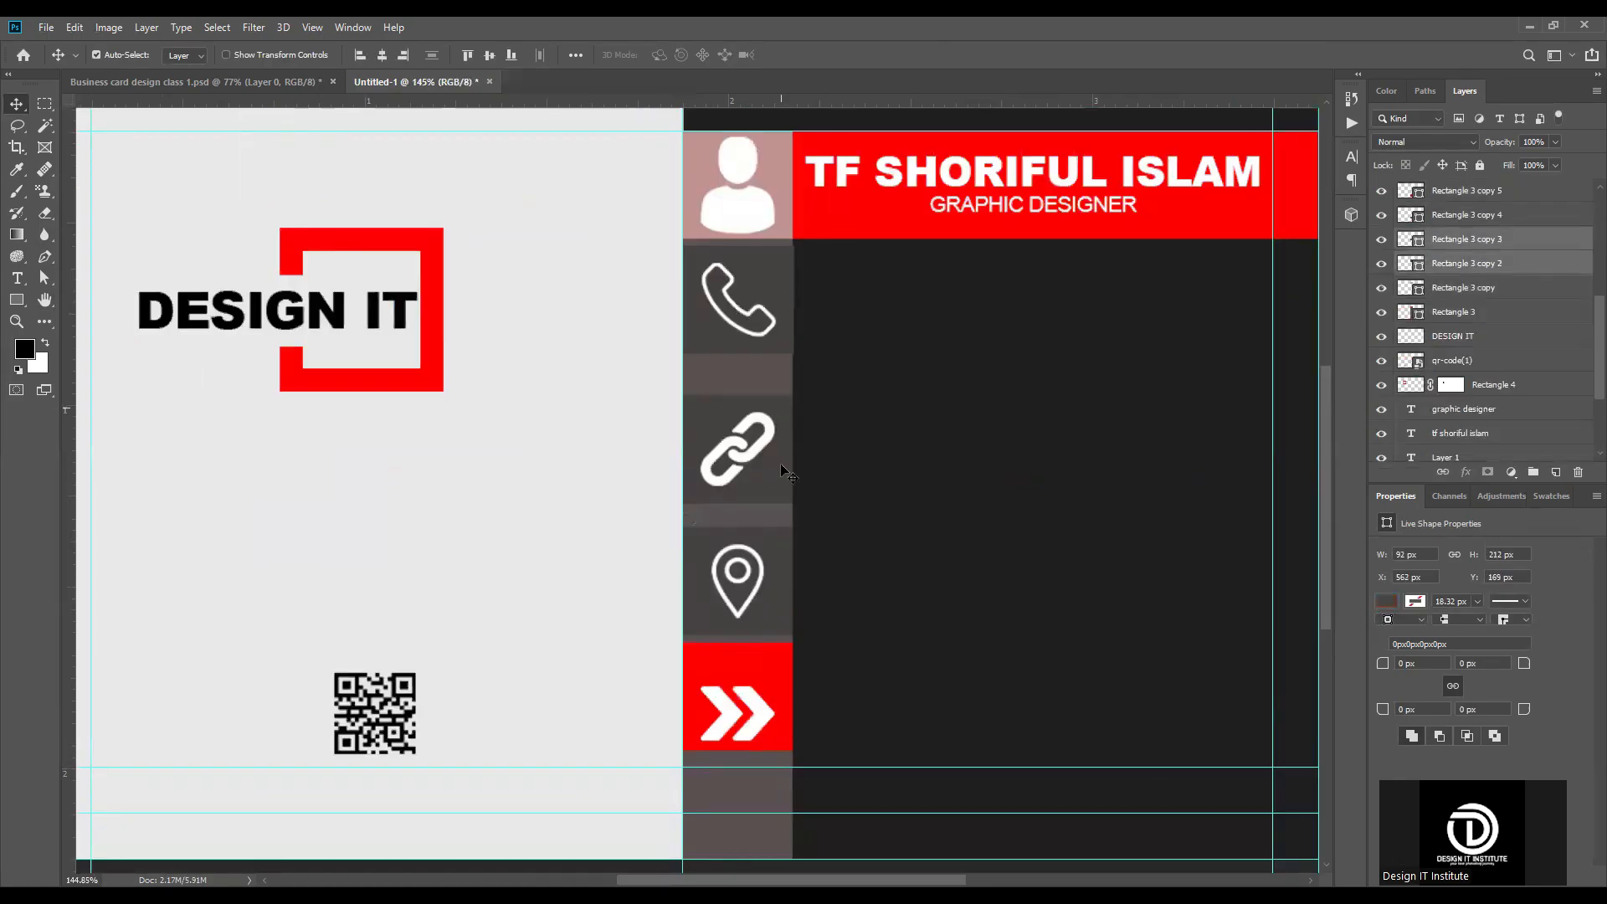
pyautogui.keyDown('shift'); pyautogui.click(769, 662); pyautogui.keyUp('shift')
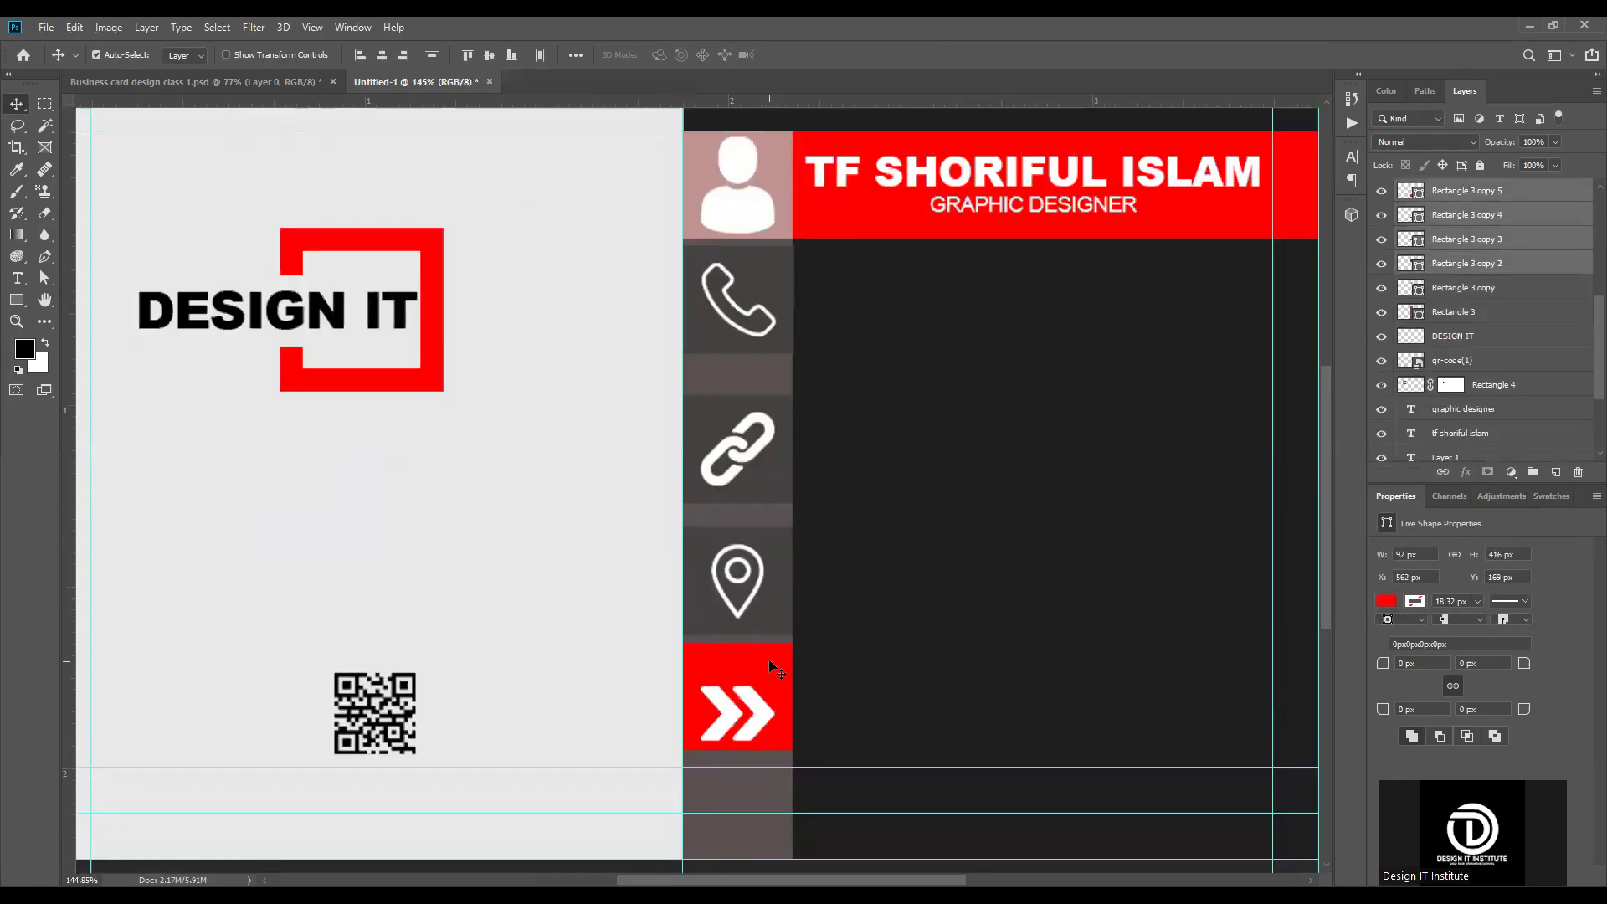
pyautogui.click(430, 53)
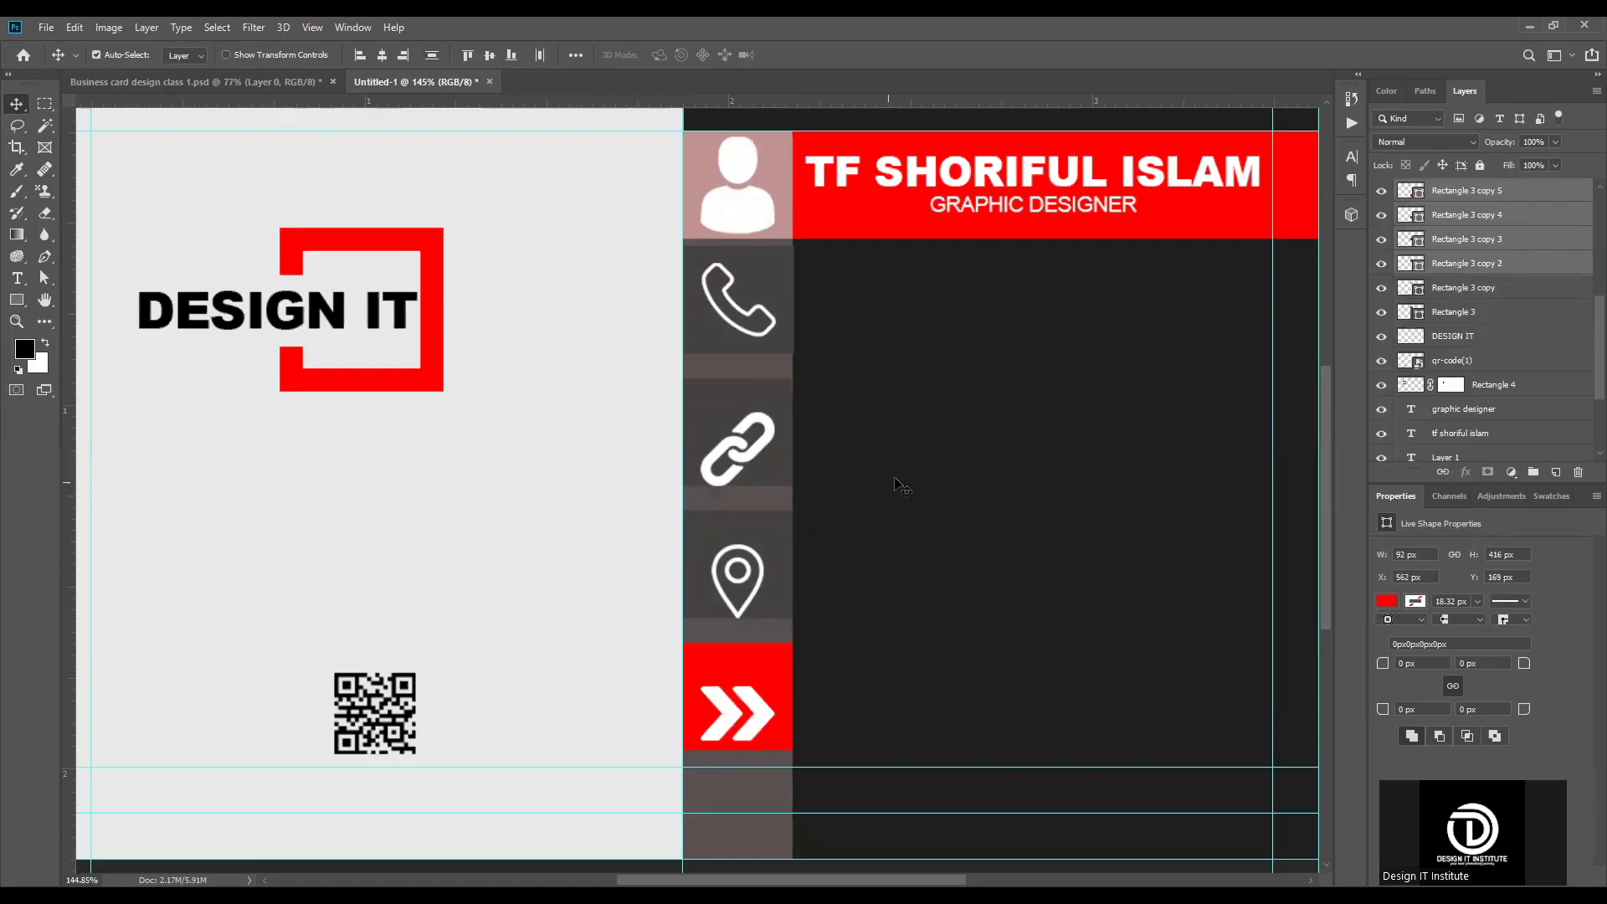
# Step: Align the telephone icon and the link icon to the vertical centres of their squares
pyautogui.scroll(3, 782, 461)
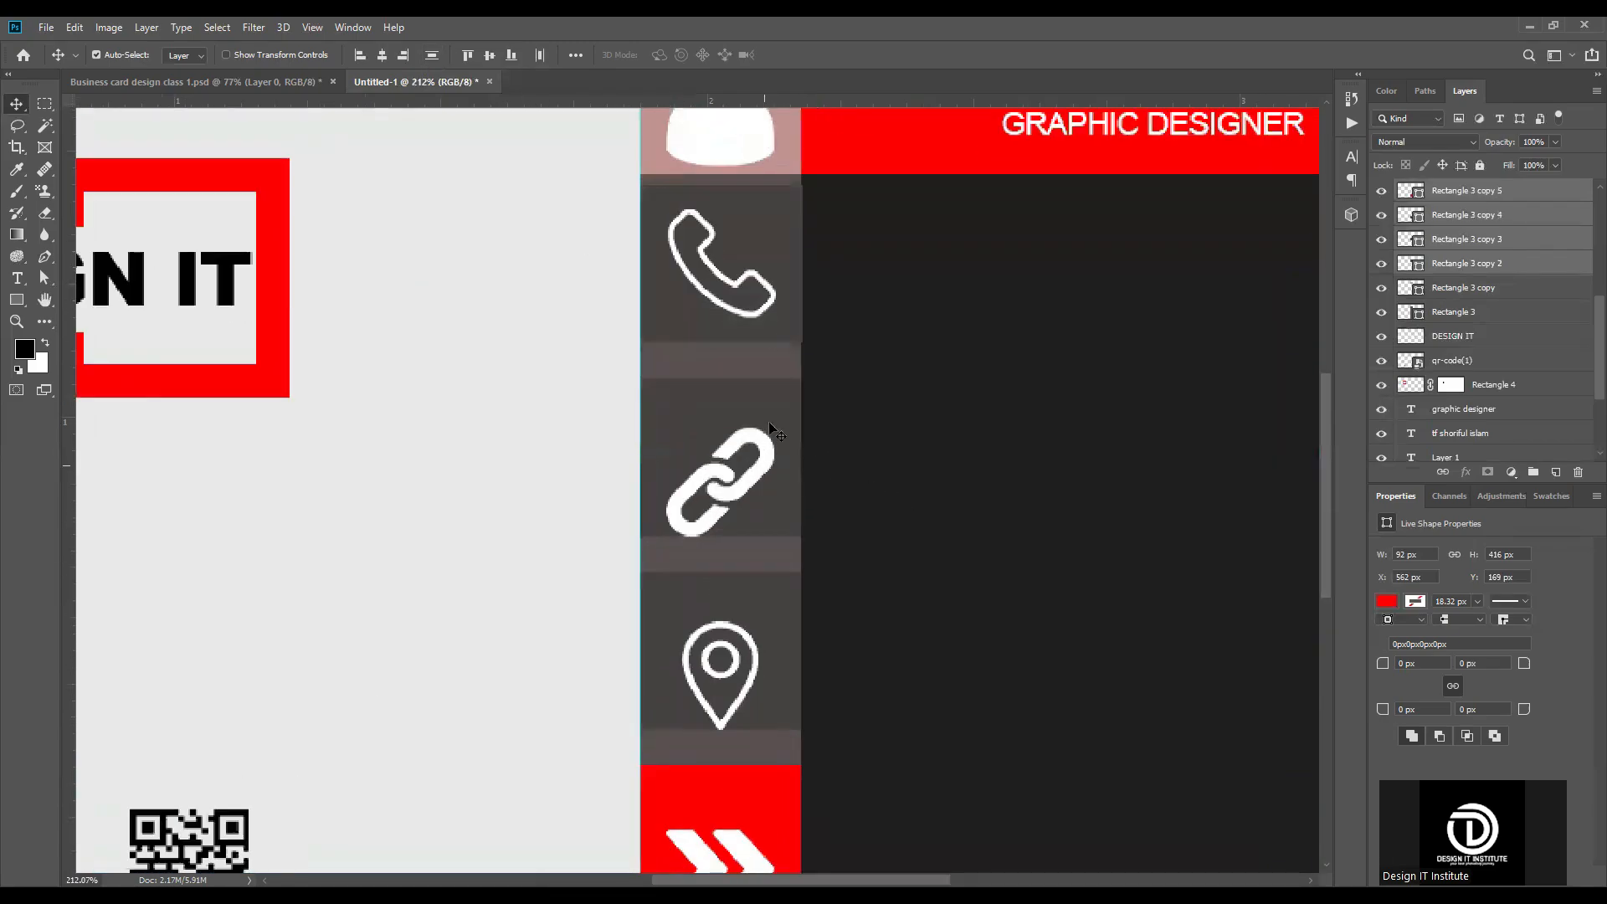
pyautogui.click(762, 312)
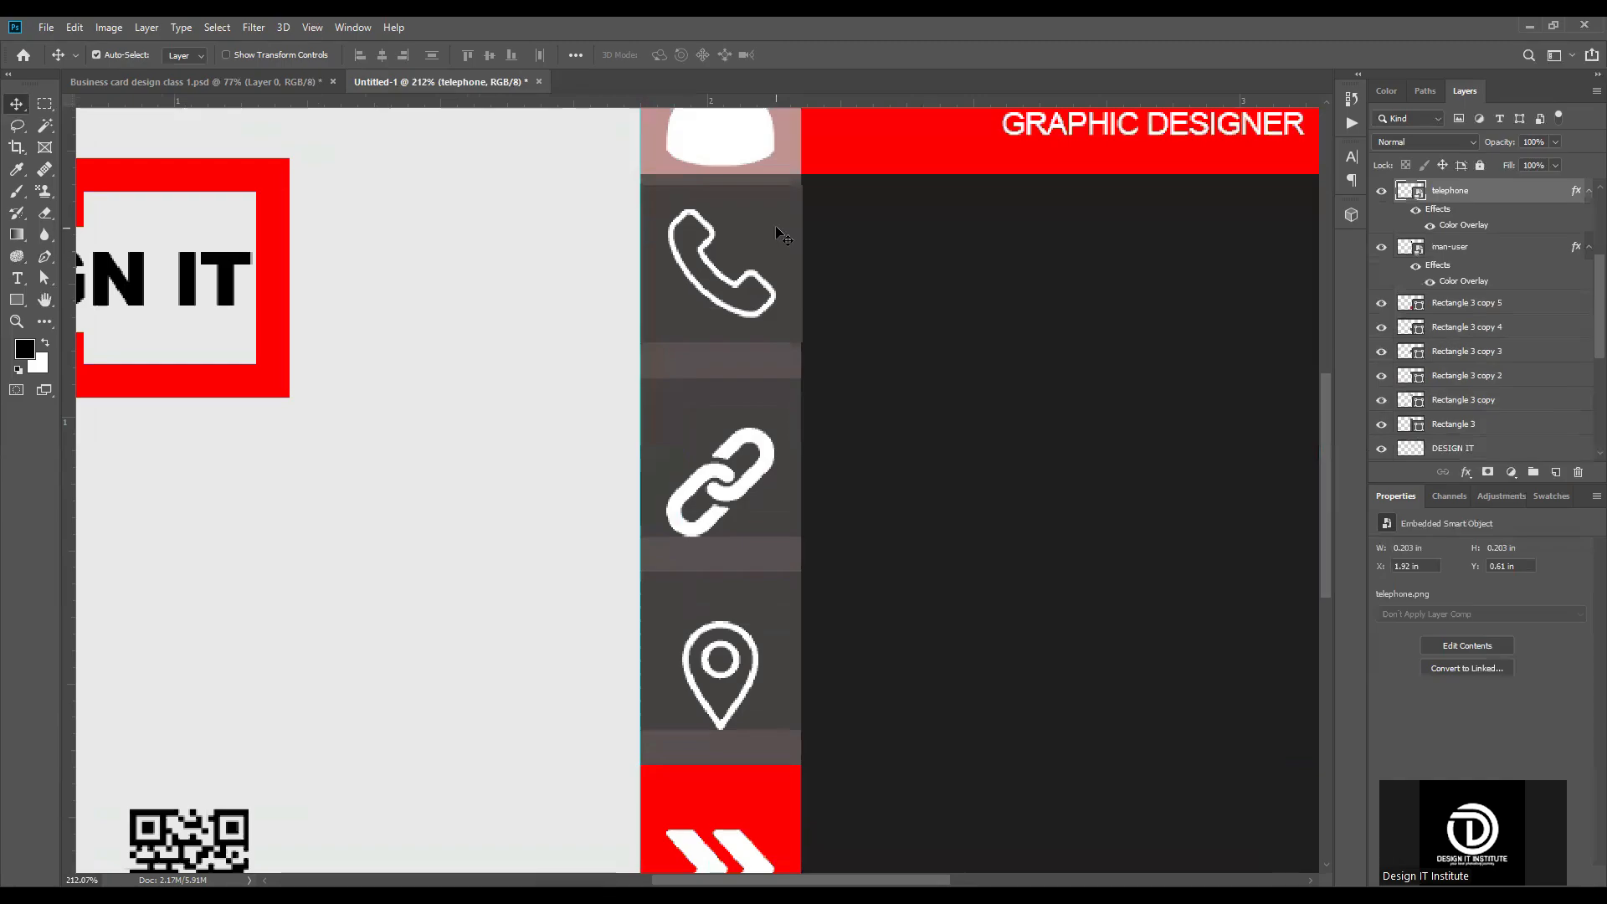
pyautogui.keyDown('shift'); pyautogui.click(777, 227); pyautogui.keyUp('shift')
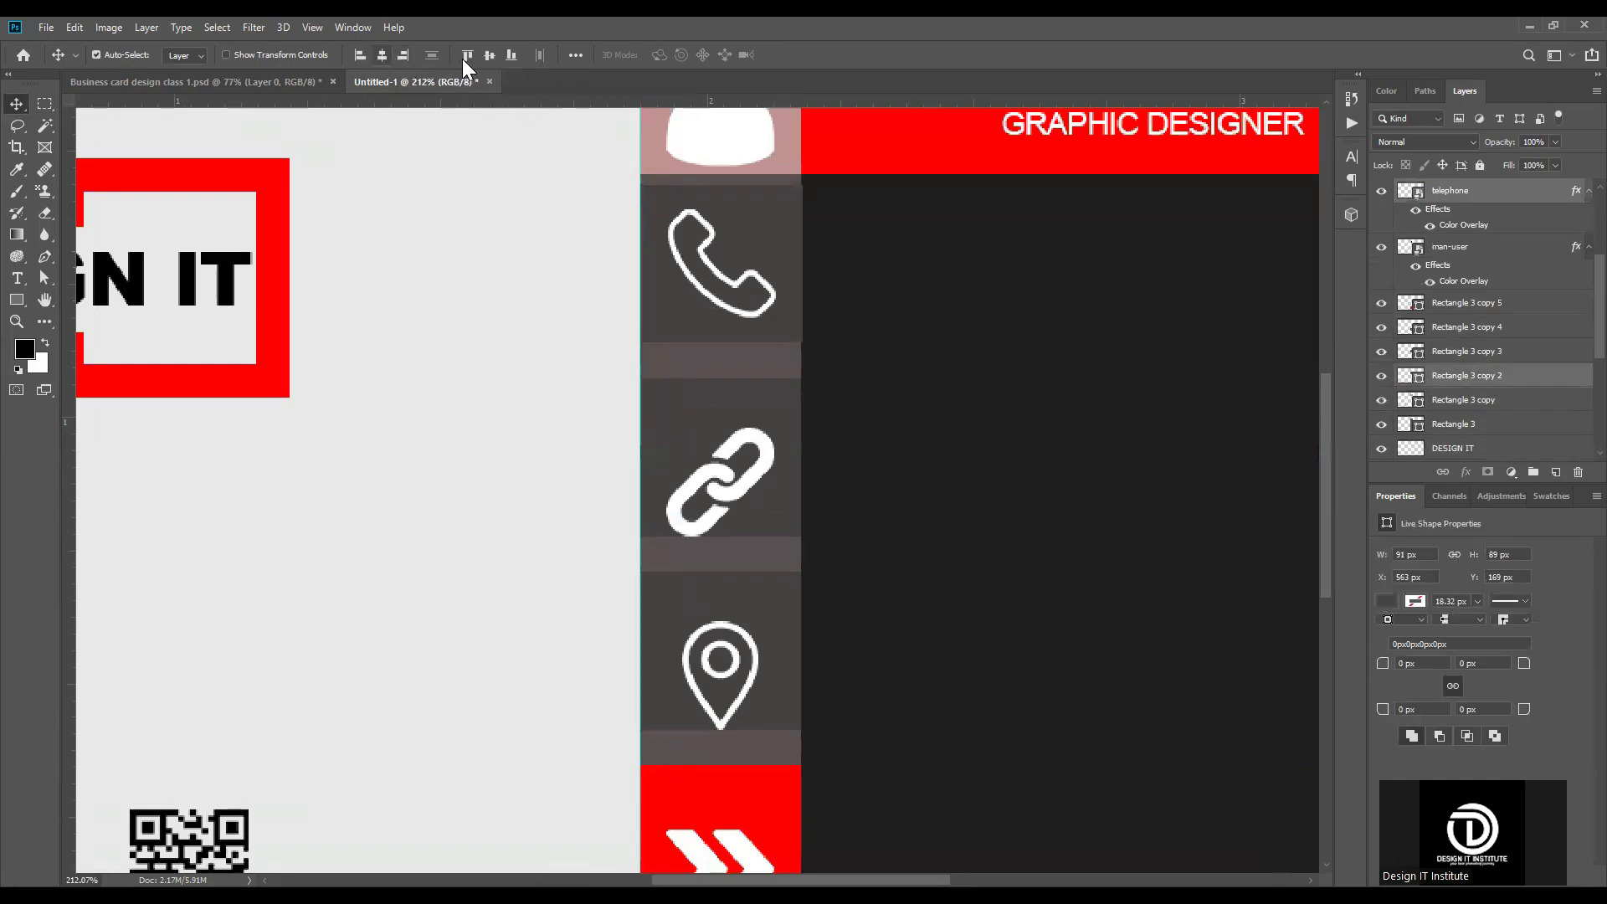
pyautogui.click(748, 497)
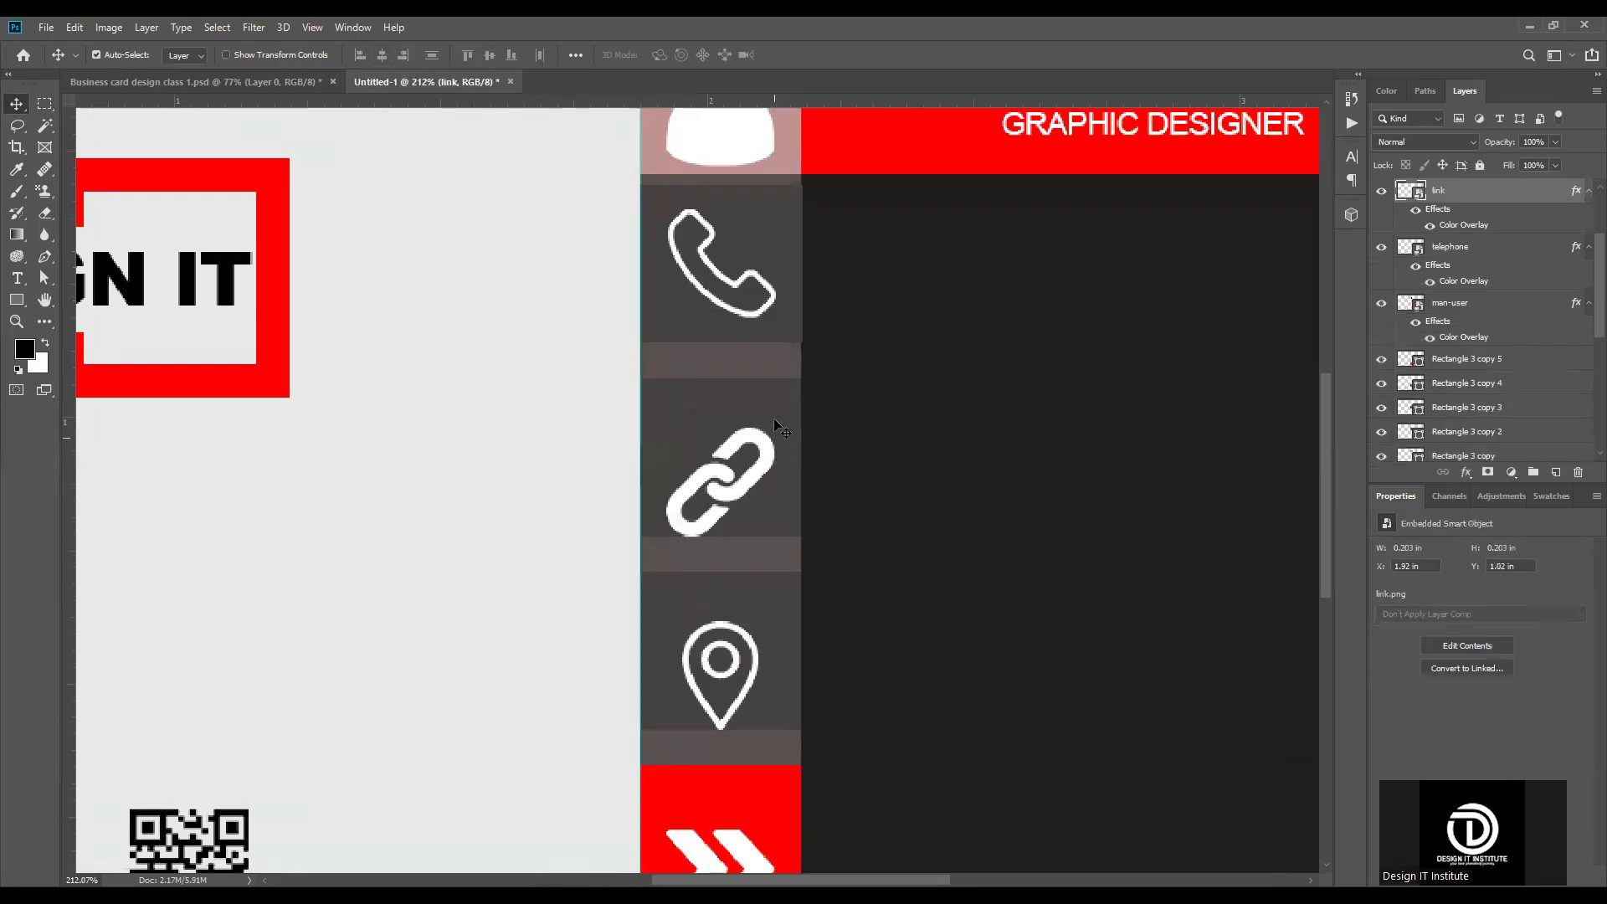
pyautogui.keyDown('shift'); pyautogui.click(774, 416); pyautogui.keyUp('shift')
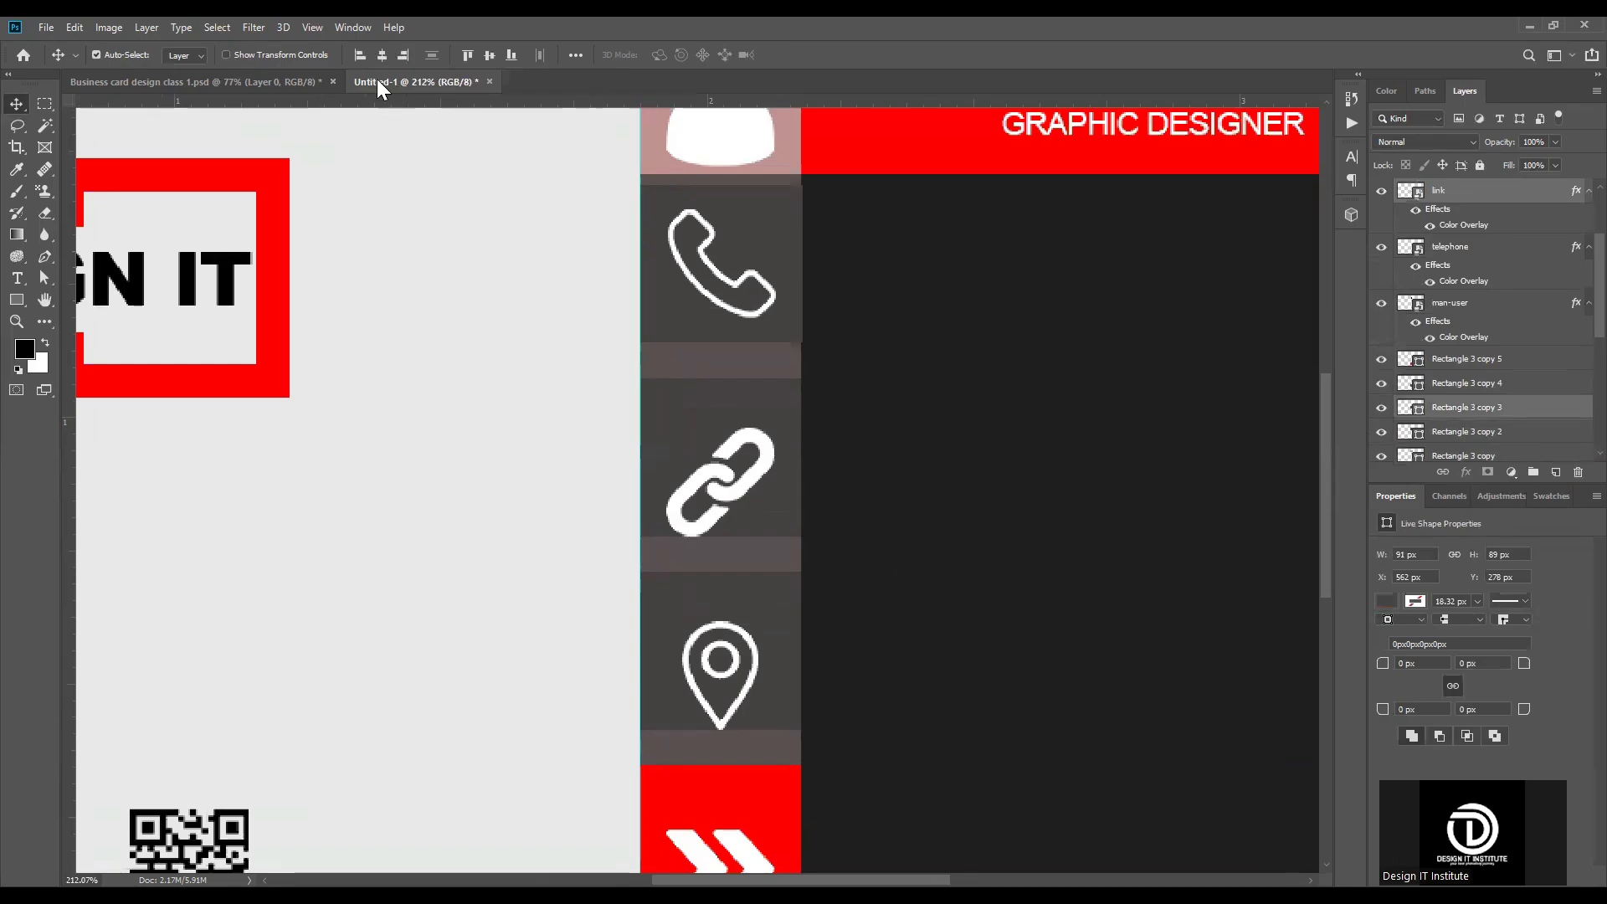
pyautogui.click(492, 54)
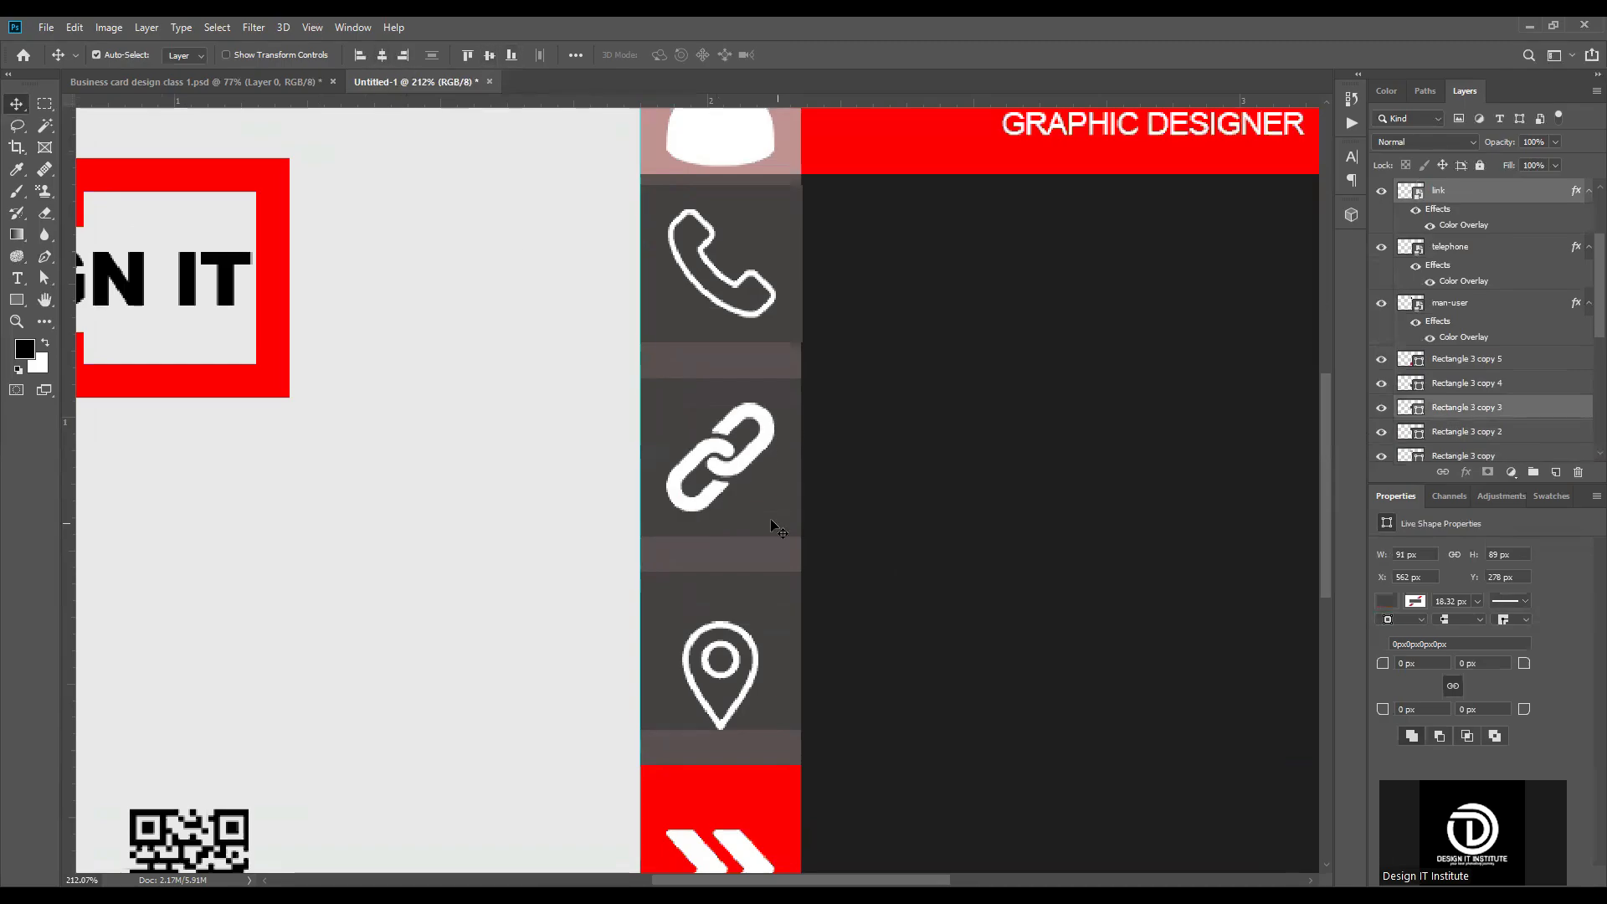
# Step: Align the location icon to the vertical centre of its square
pyautogui.hotkey('ctrl', '0')
pyautogui.click(763, 583)
pyautogui.scroll(5, 757, 620)
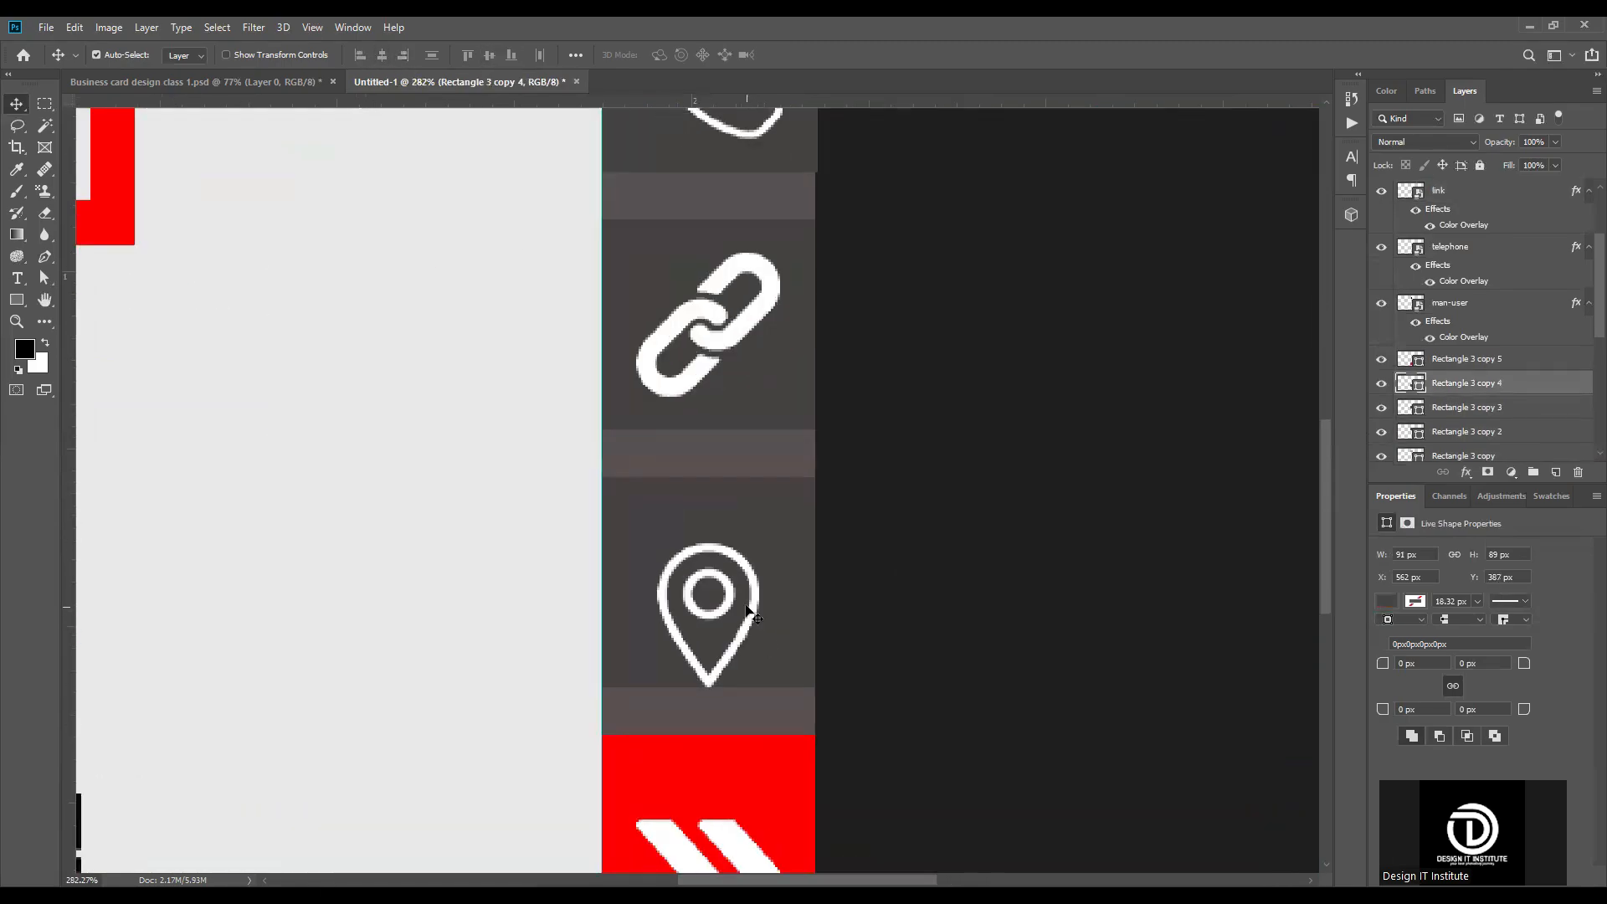
pyautogui.keyDown('shift'); pyautogui.click(753, 608); pyautogui.keyUp('shift')
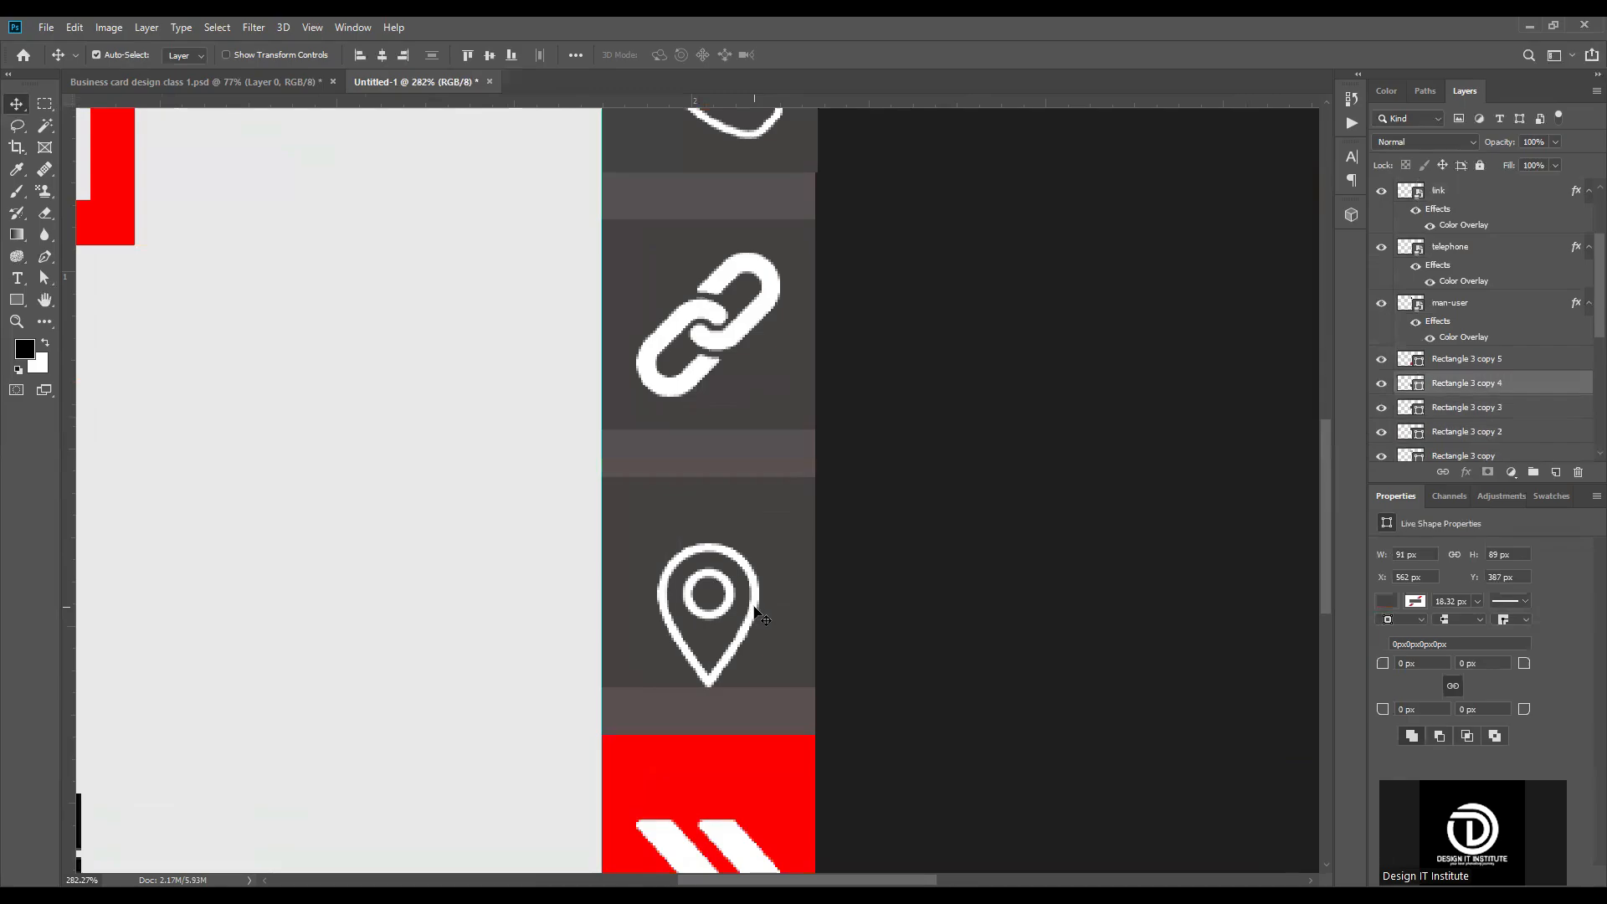
pyautogui.click(490, 56)
# Step: Align the white double-arrow icon to the vertical centre of its red square
pyautogui.scroll(-2, 761, 728)
pyautogui.scroll(3, 751, 699)
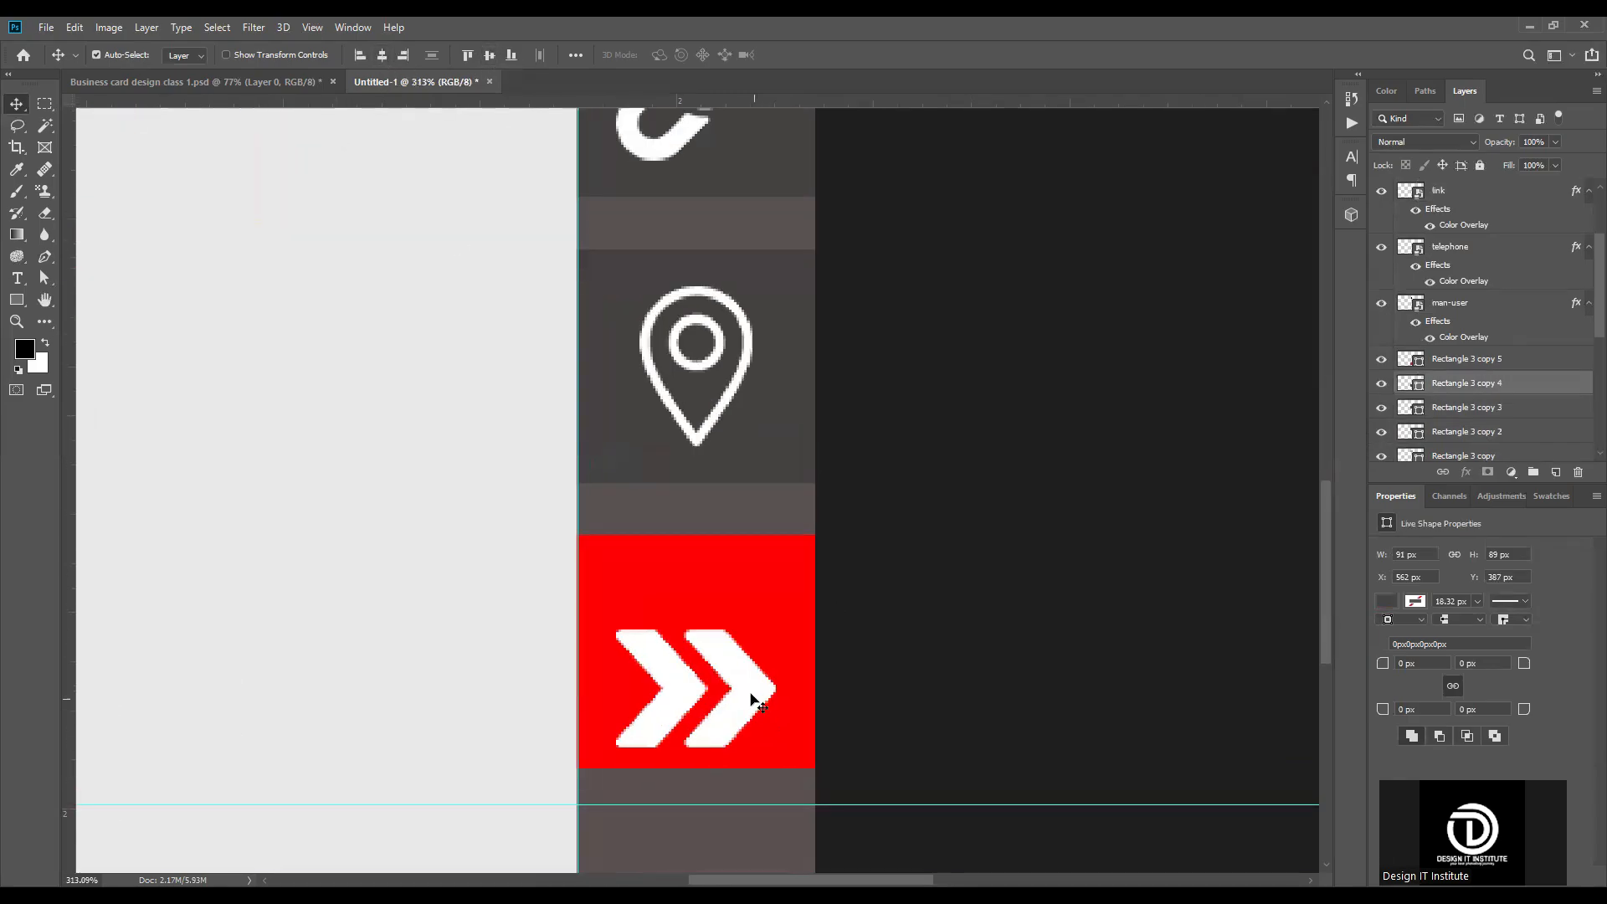
pyautogui.click(754, 700)
pyautogui.keyDown('shift'); pyautogui.click(770, 586); pyautogui.keyUp('shift')
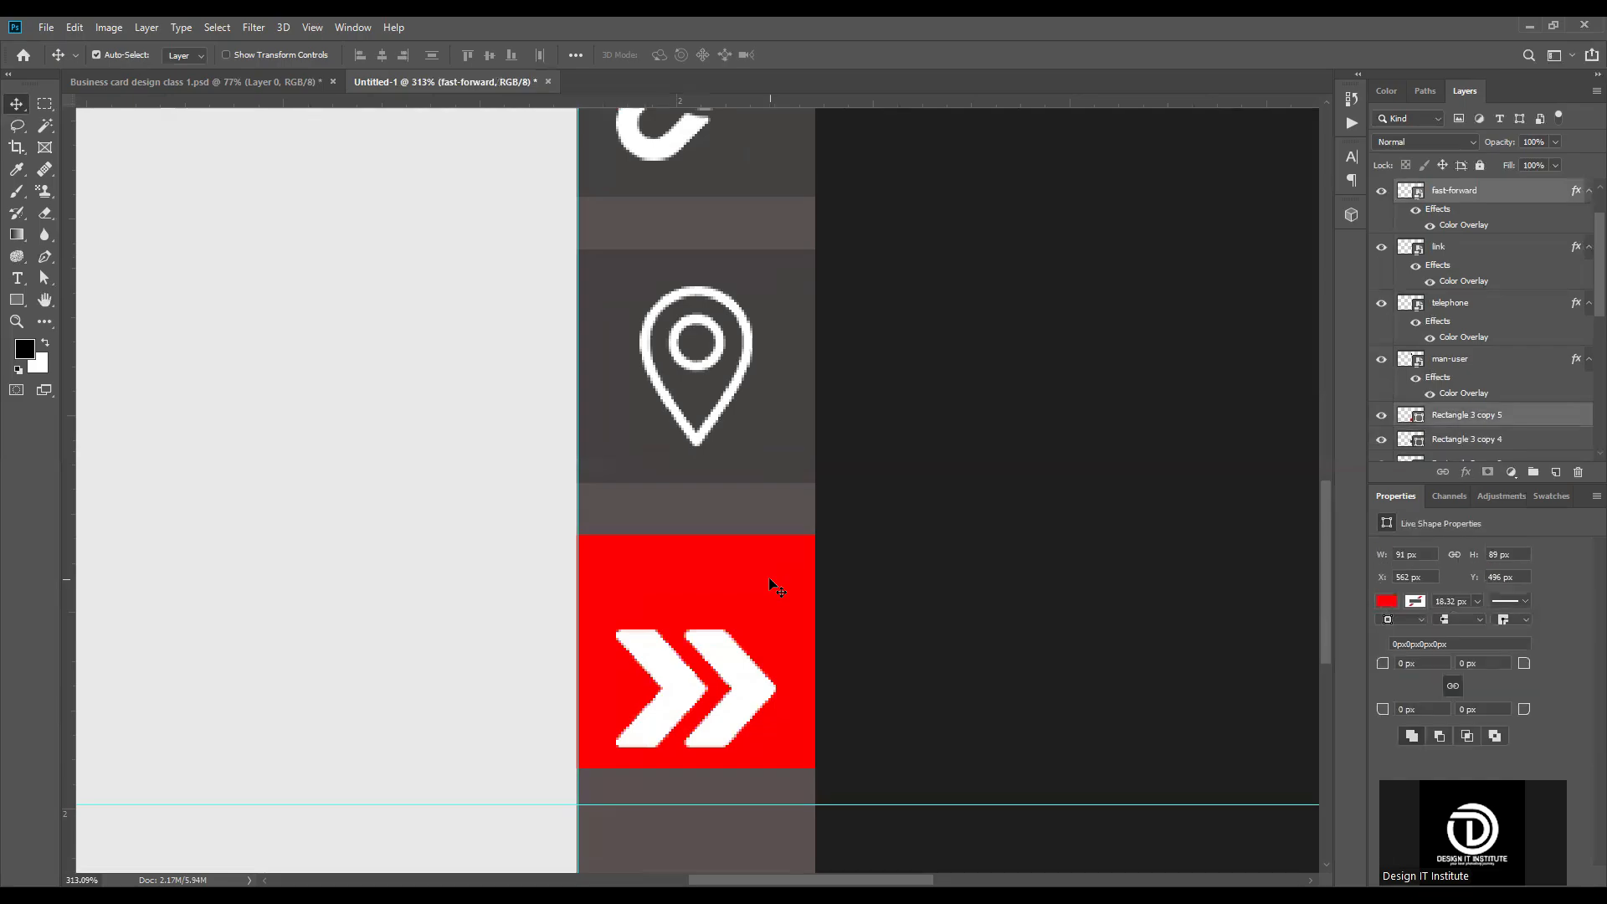
pyautogui.click(489, 55)
pyautogui.hotkey('ctrl', '0')
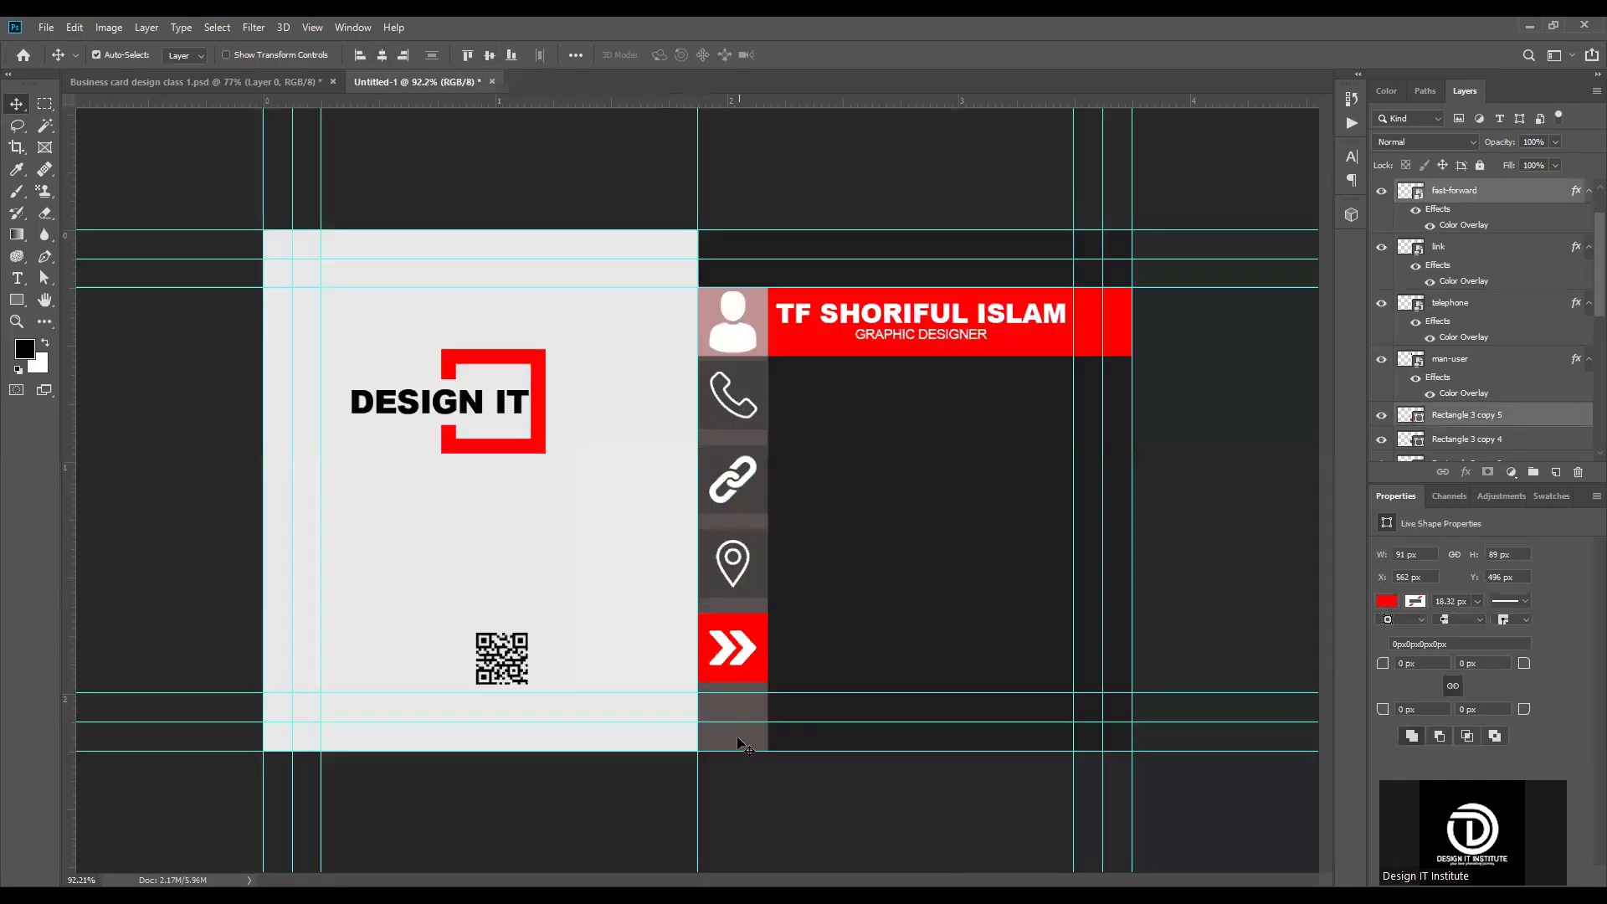
# Step: Move the QR code up to just below the DESIGN IT logo, clearing the lower part of the light panel
pyautogui.scroll(4, 741, 620)
pyautogui.scroll(-1, 722, 643)
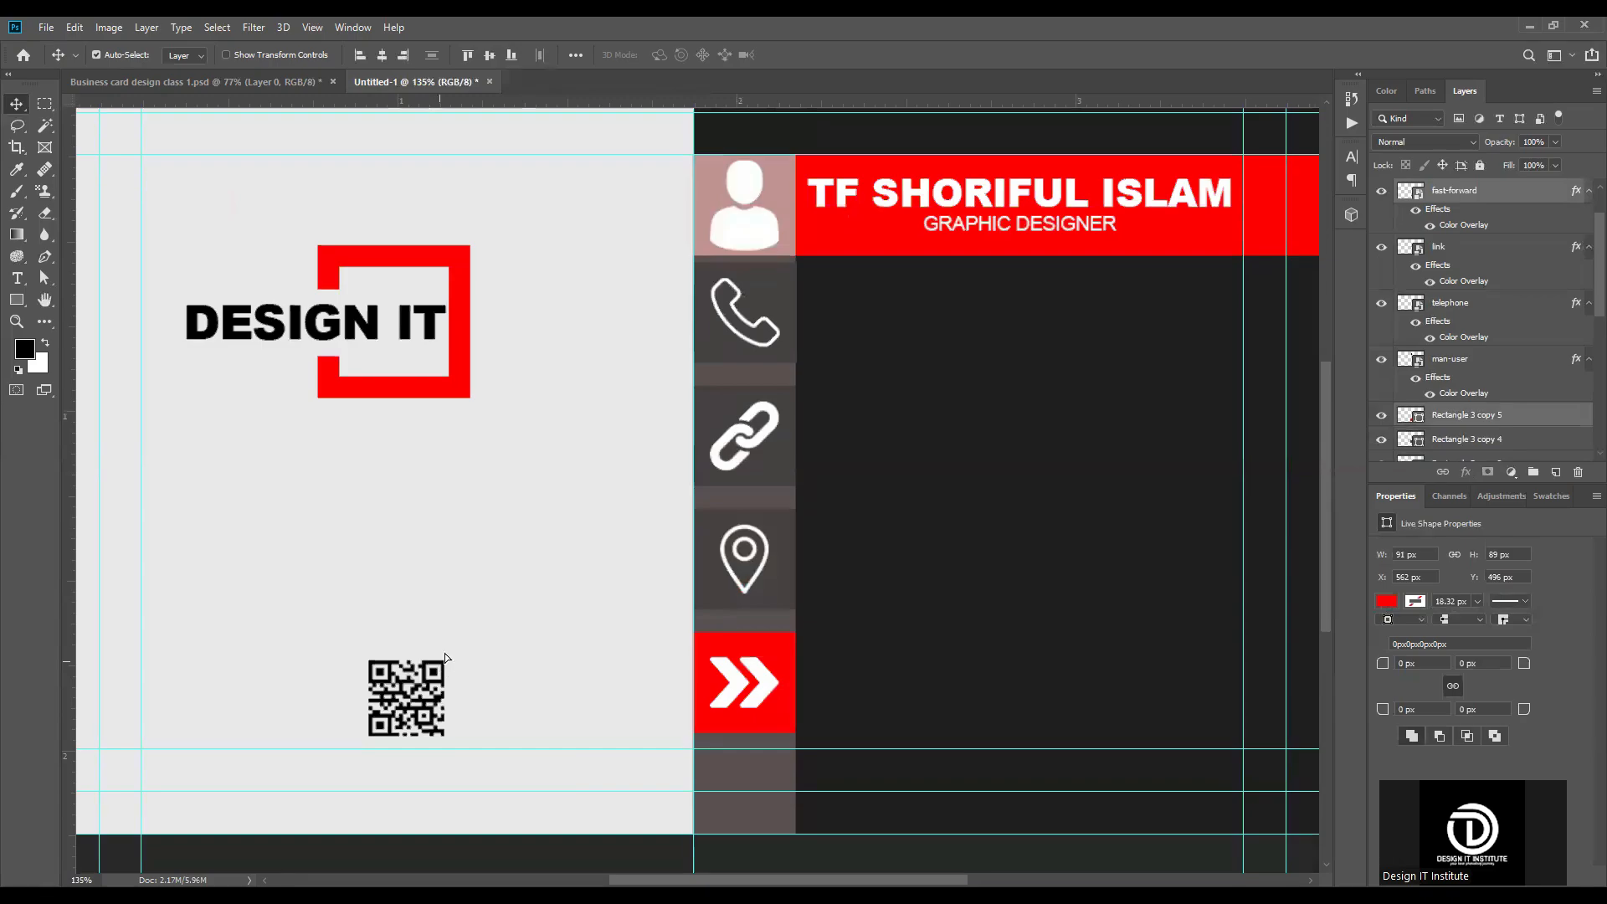
pyautogui.scroll(4, 1116, 428)
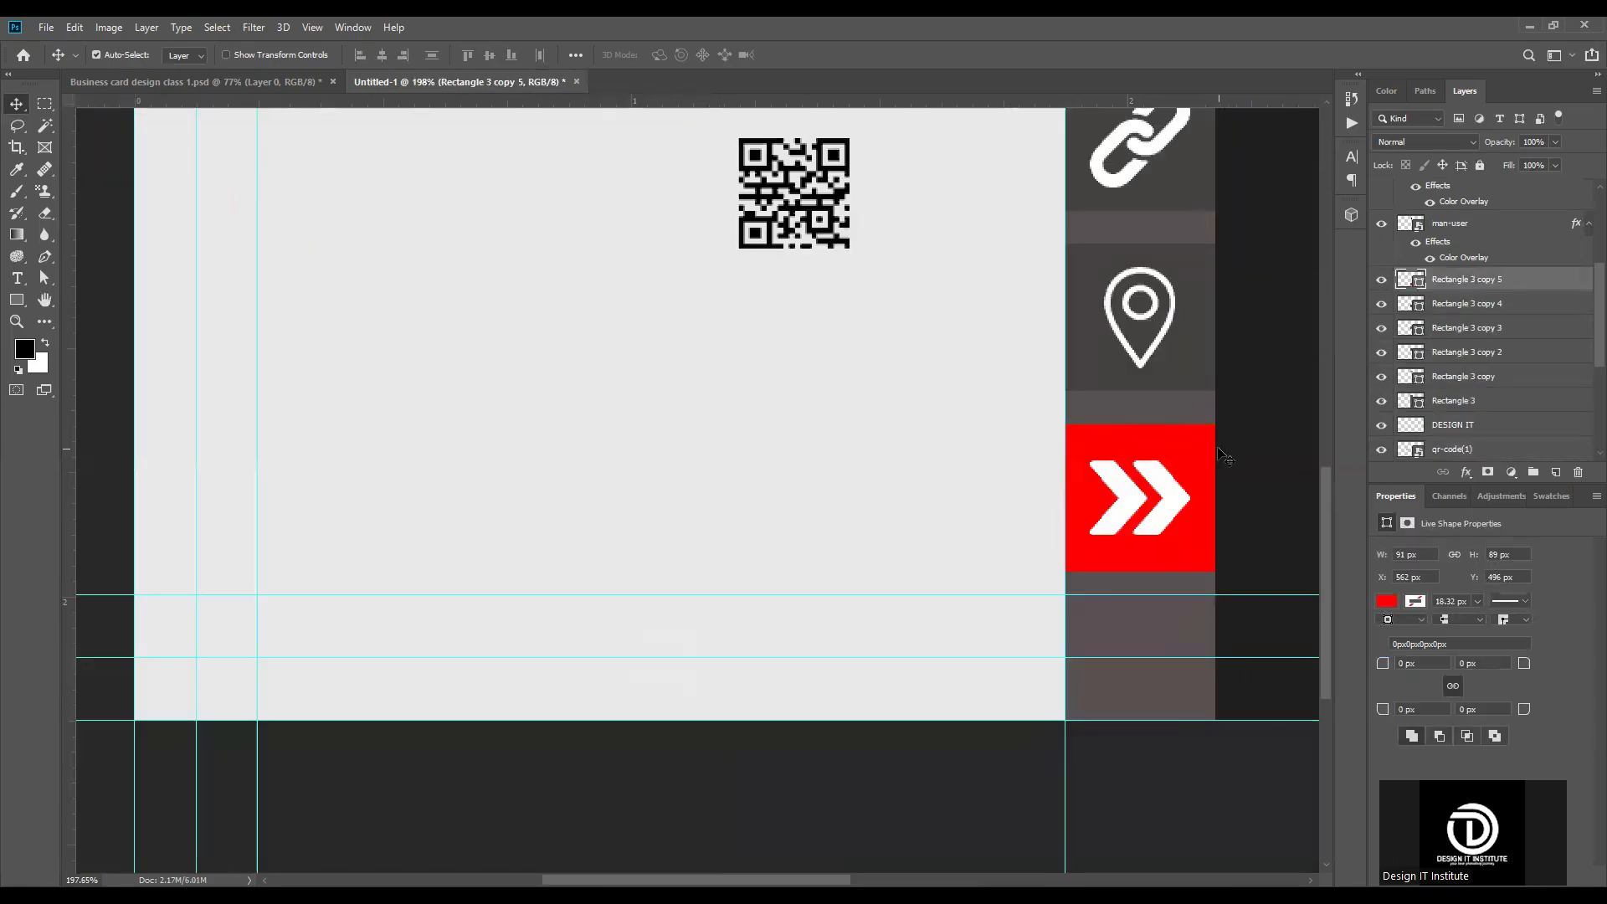
# Step: Duplicate the red arrow square and stretch the copy into a 264 px wide bar across the light panel, starting at X 298 px
pyautogui.hotkey('ctrl', 't')
pyautogui.hotkey('ctrl', 'j')
pyautogui.hotkey('ctrl', 't')
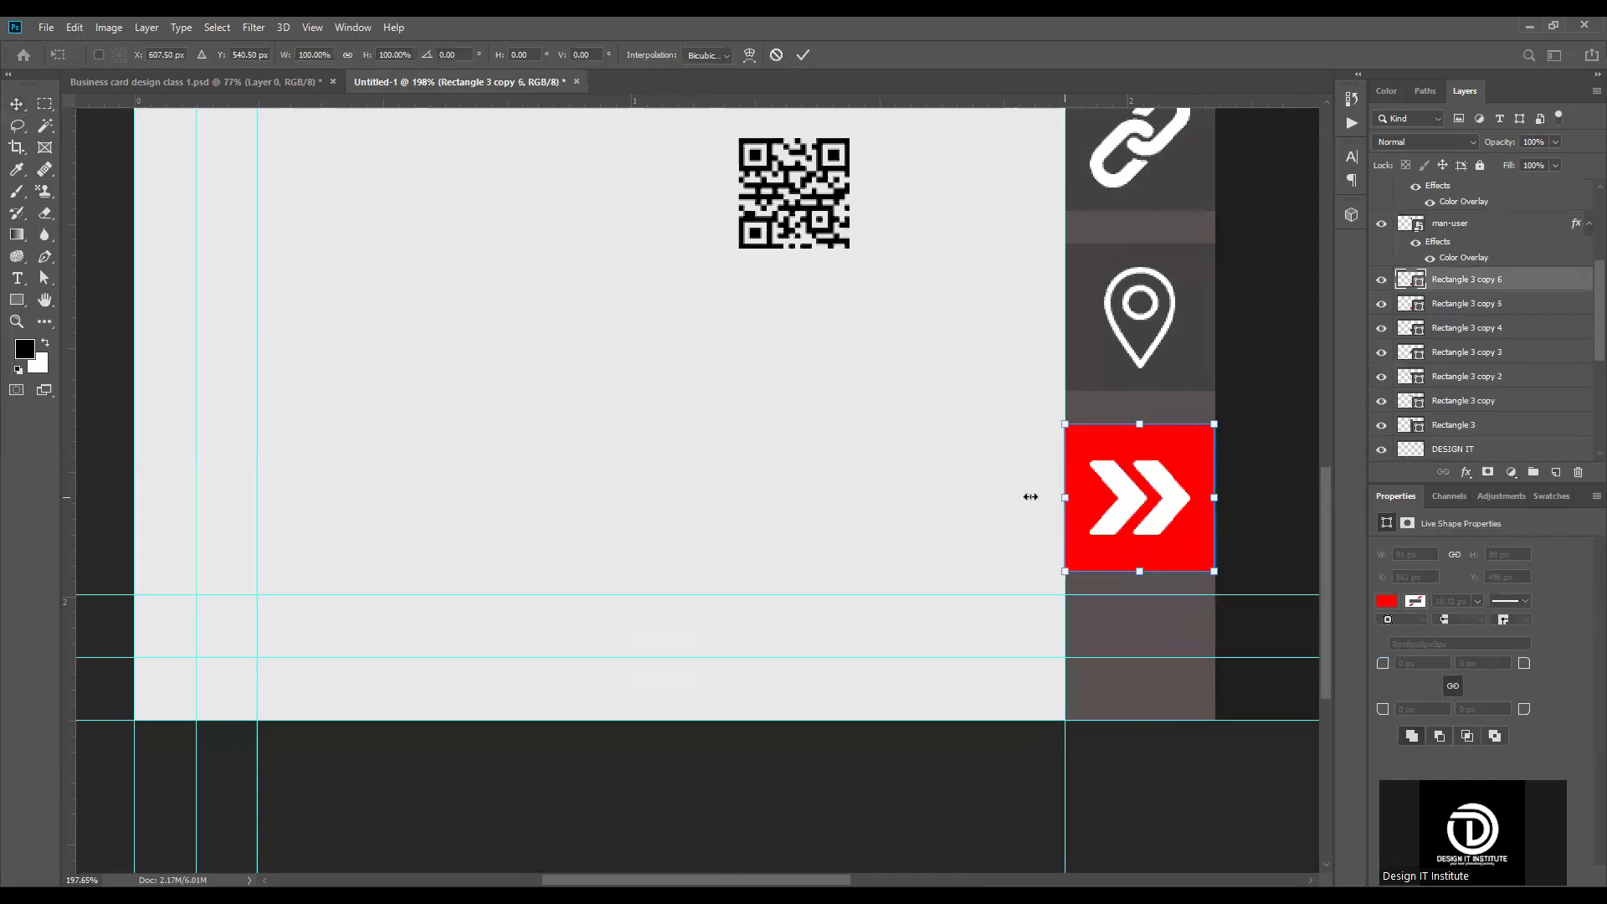
pyautogui.moveTo(635, 503); pyautogui.dragTo(628, 497)
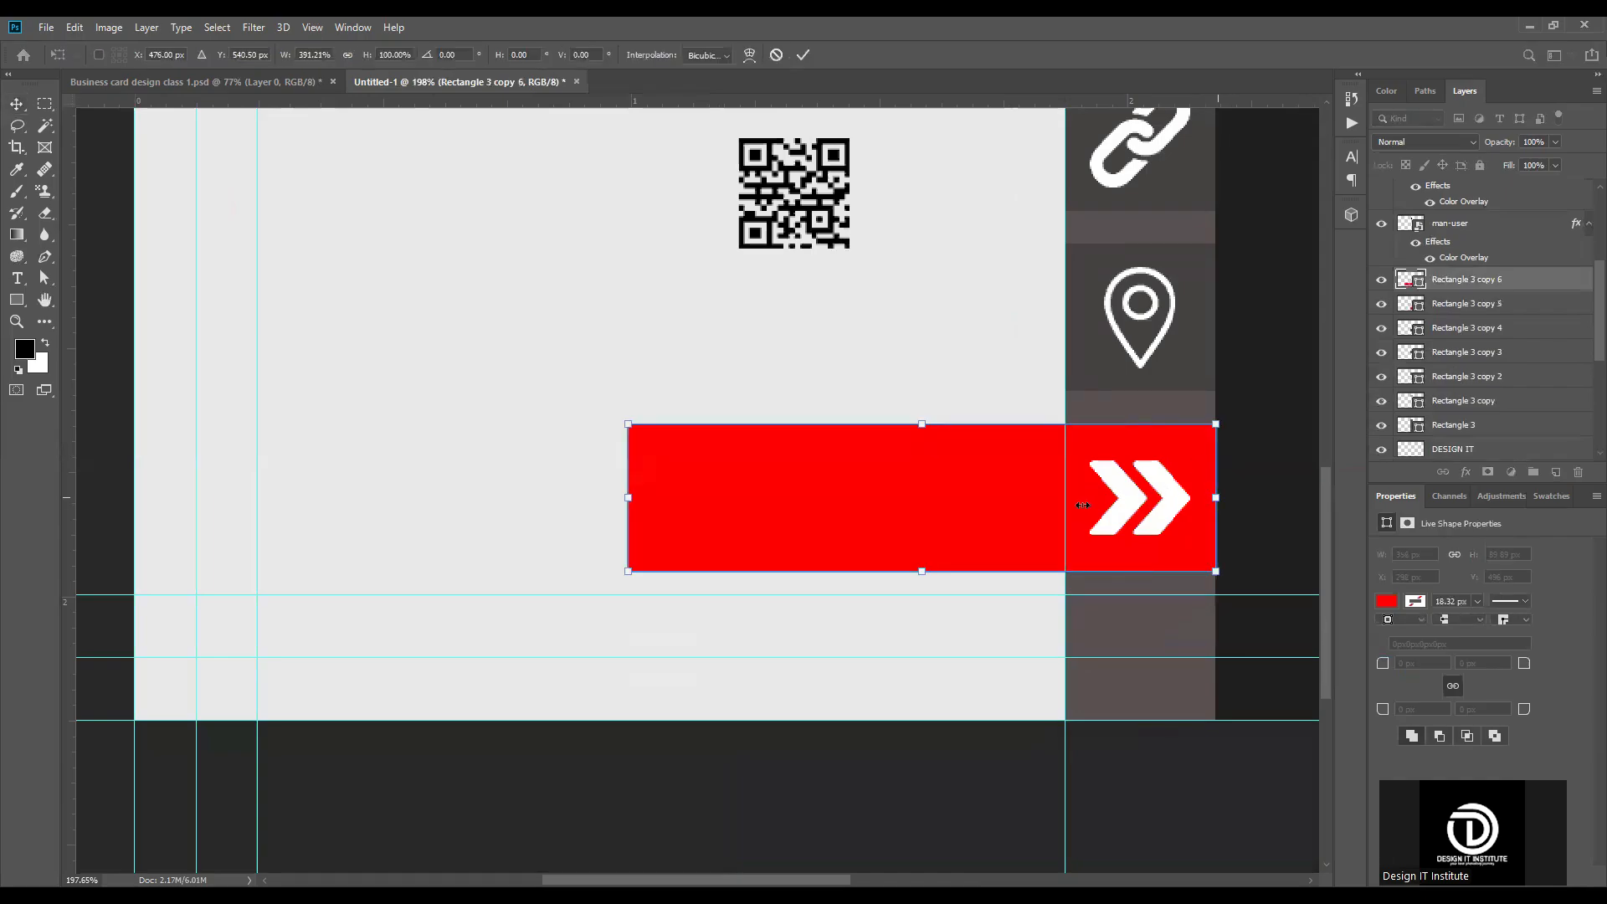
pyautogui.click(802, 54)
pyautogui.hotkey('ctrl', '0')
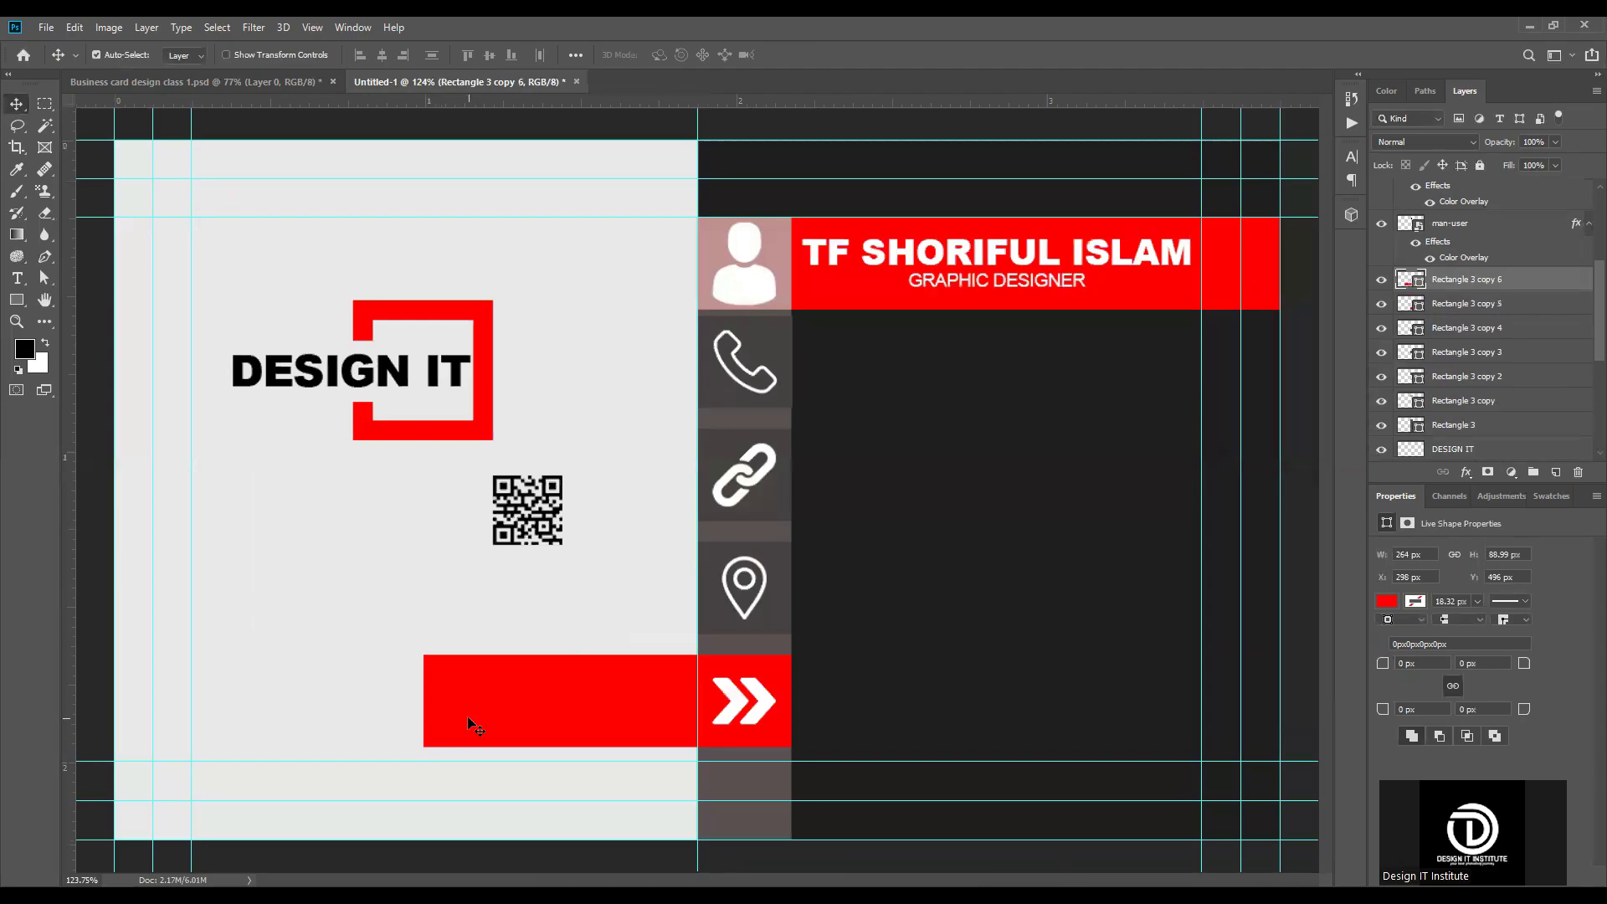
# Step: Remove the red bar's fill and give it a red stroke instead
pyautogui.scroll(5, 469, 720)
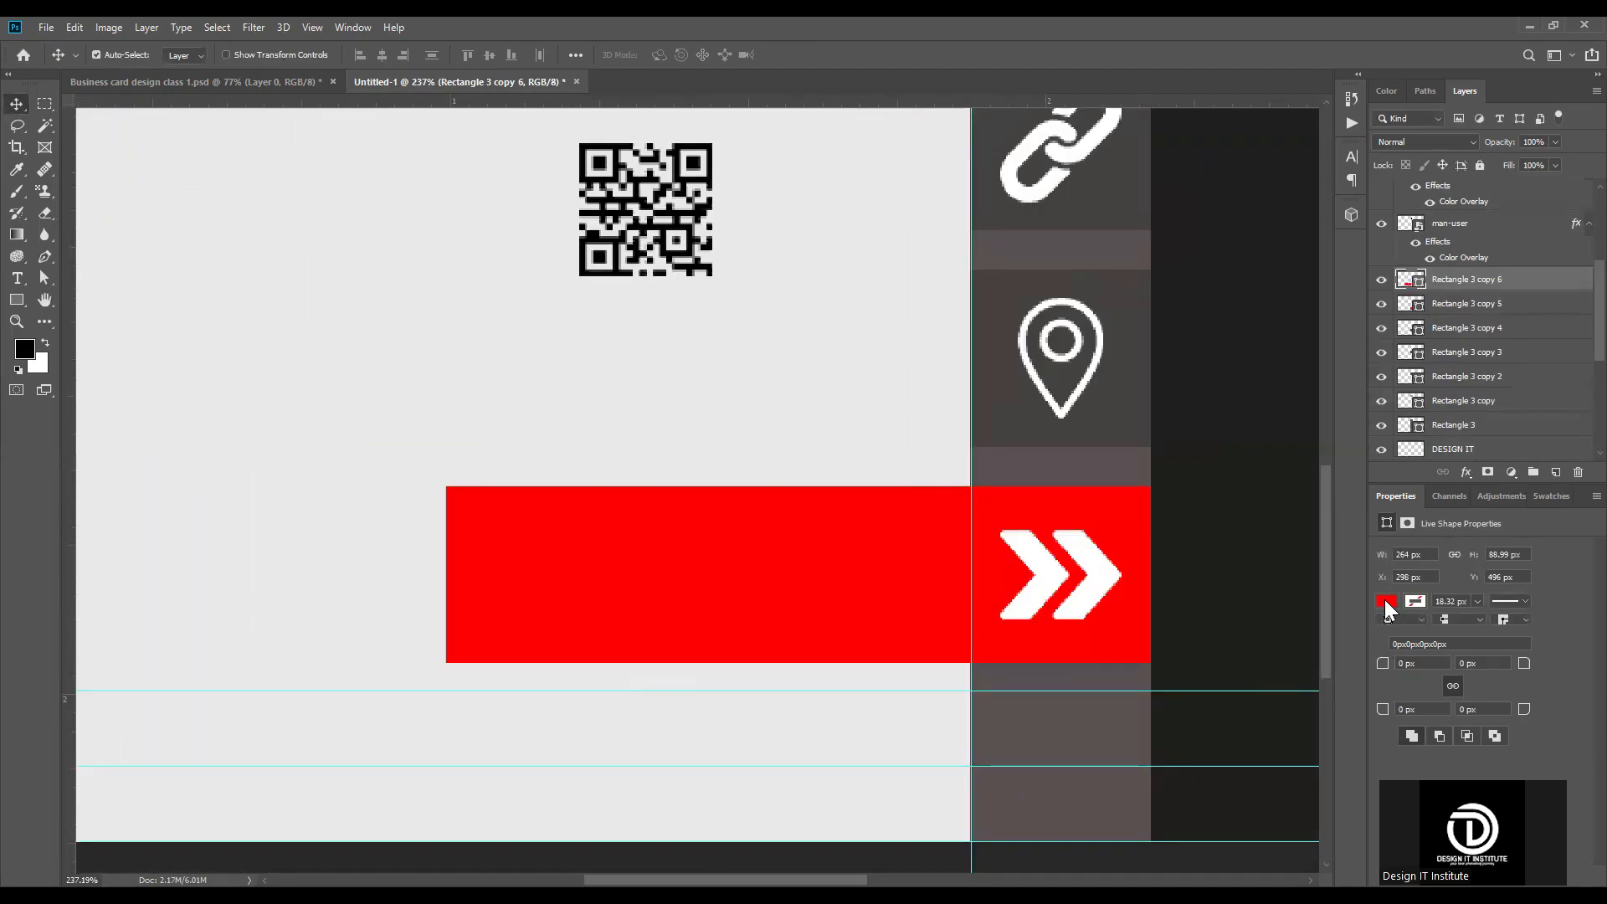
pyautogui.click(1387, 602)
pyautogui.click(1396, 633)
pyautogui.click(1417, 602)
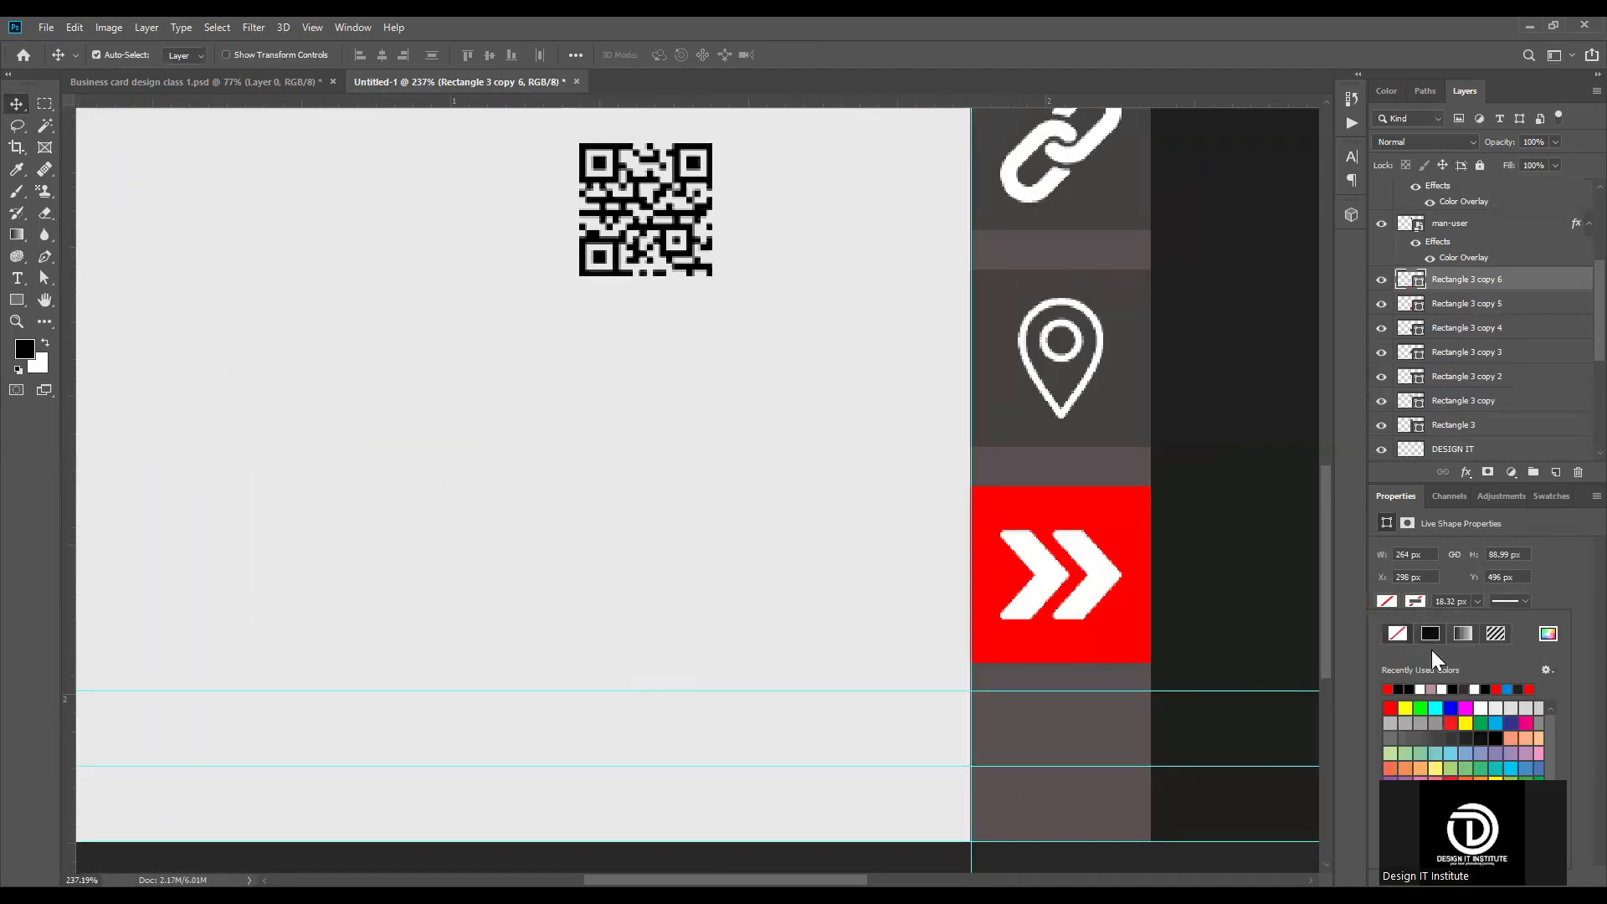
pyautogui.click(1388, 689)
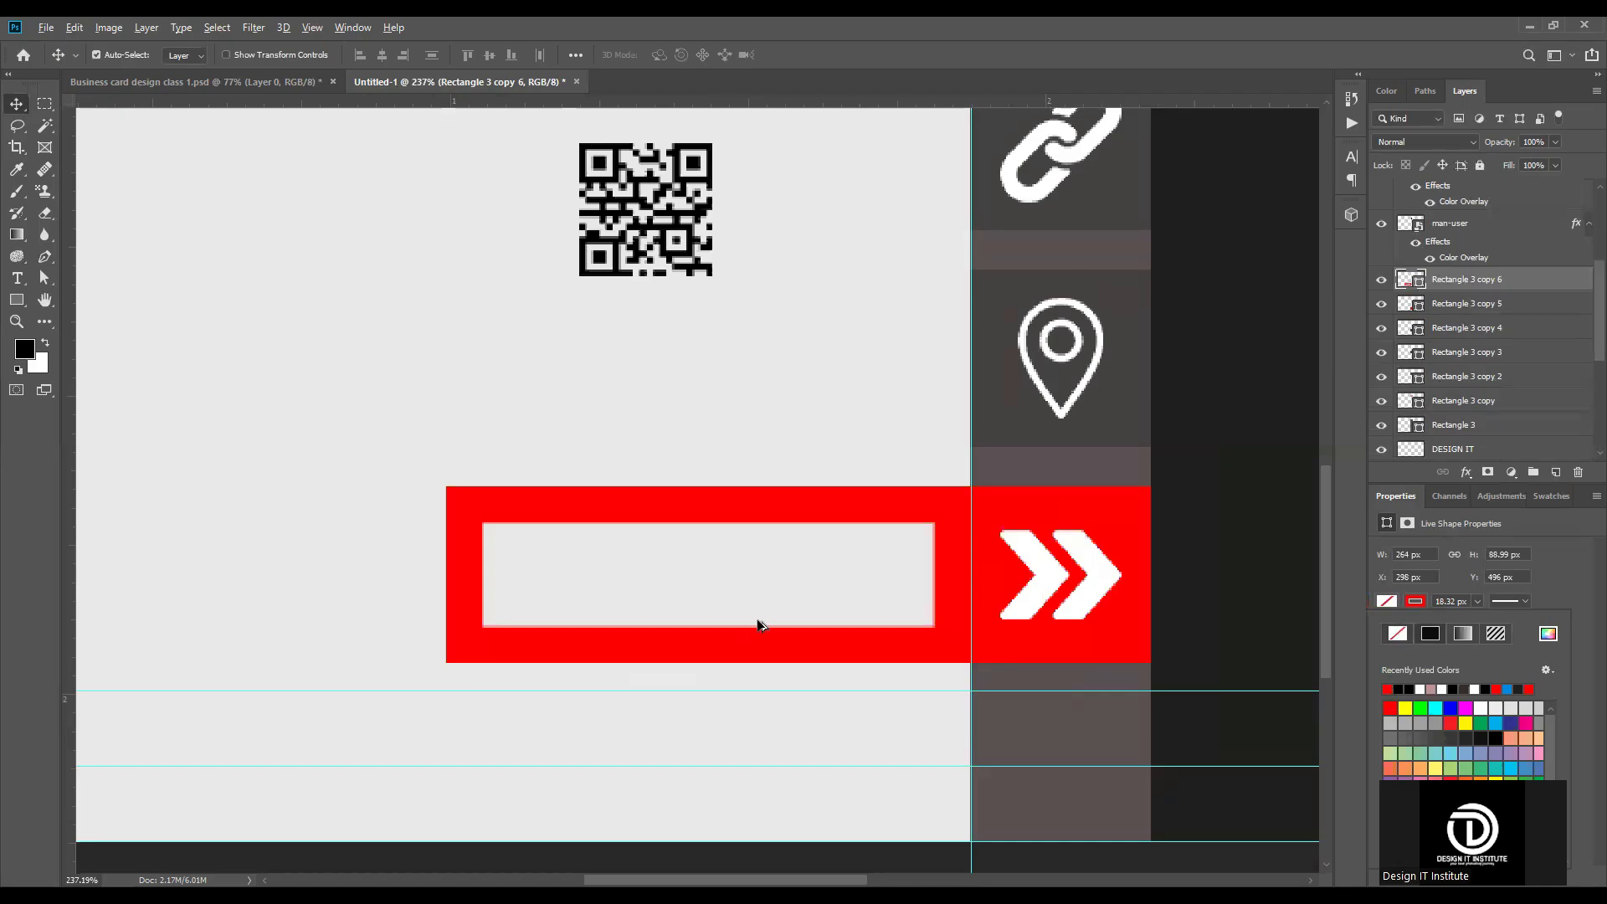
pyautogui.scroll(-3, 756, 625)
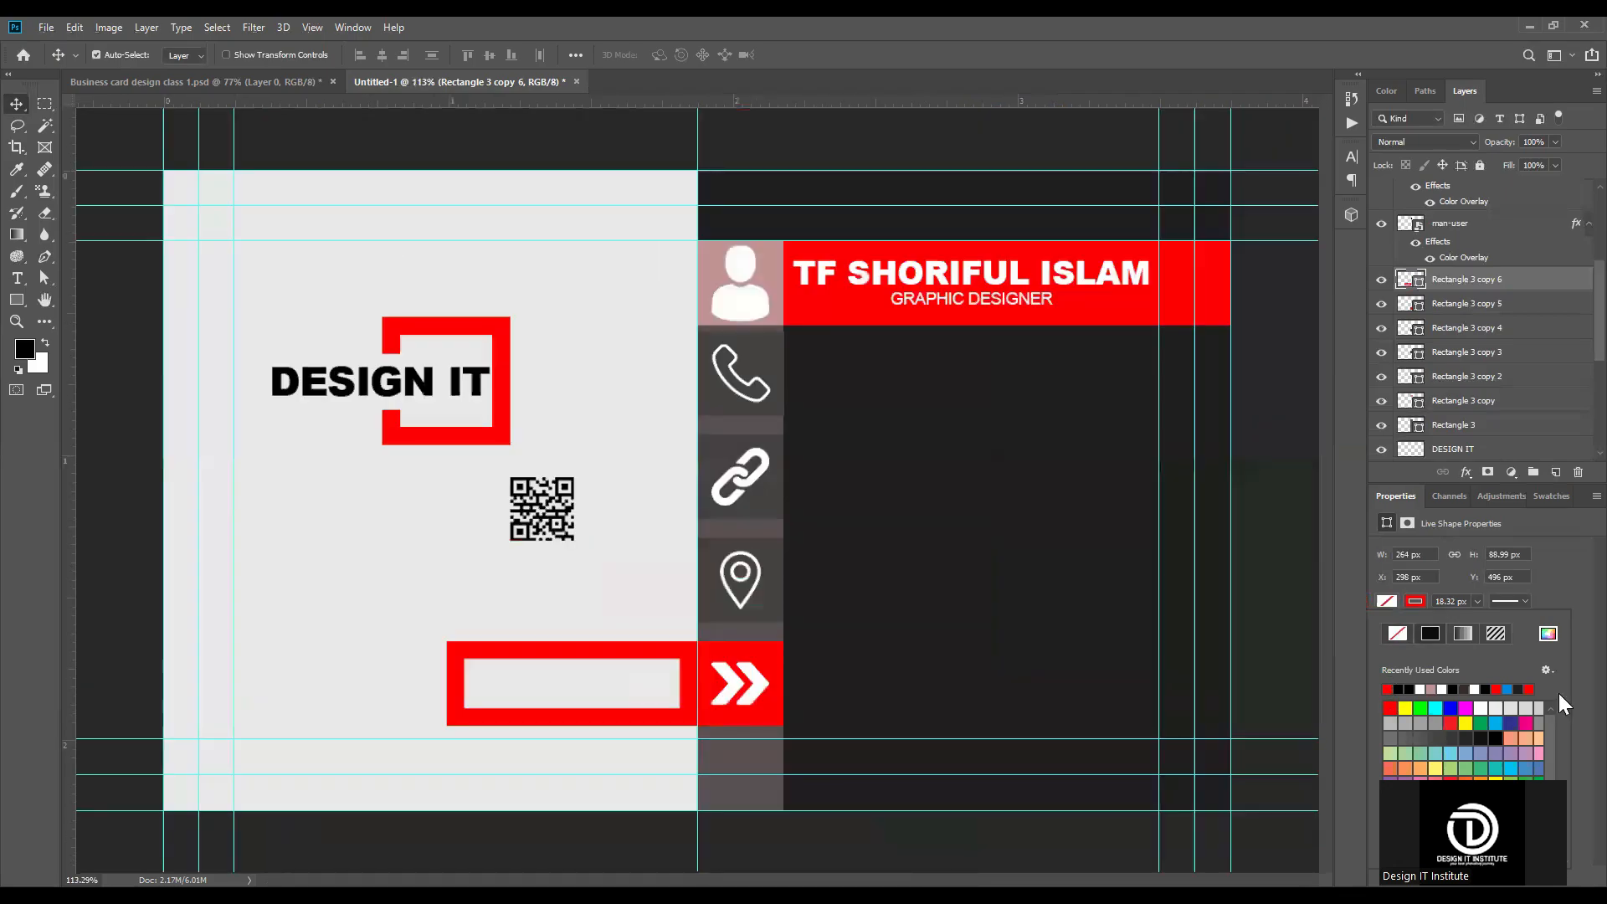
# Step: Set the stroke width of the long red frame to 10 px
pyautogui.click(1477, 602)
pyautogui.moveTo(1479, 622); pyautogui.dragTo(1477, 632)
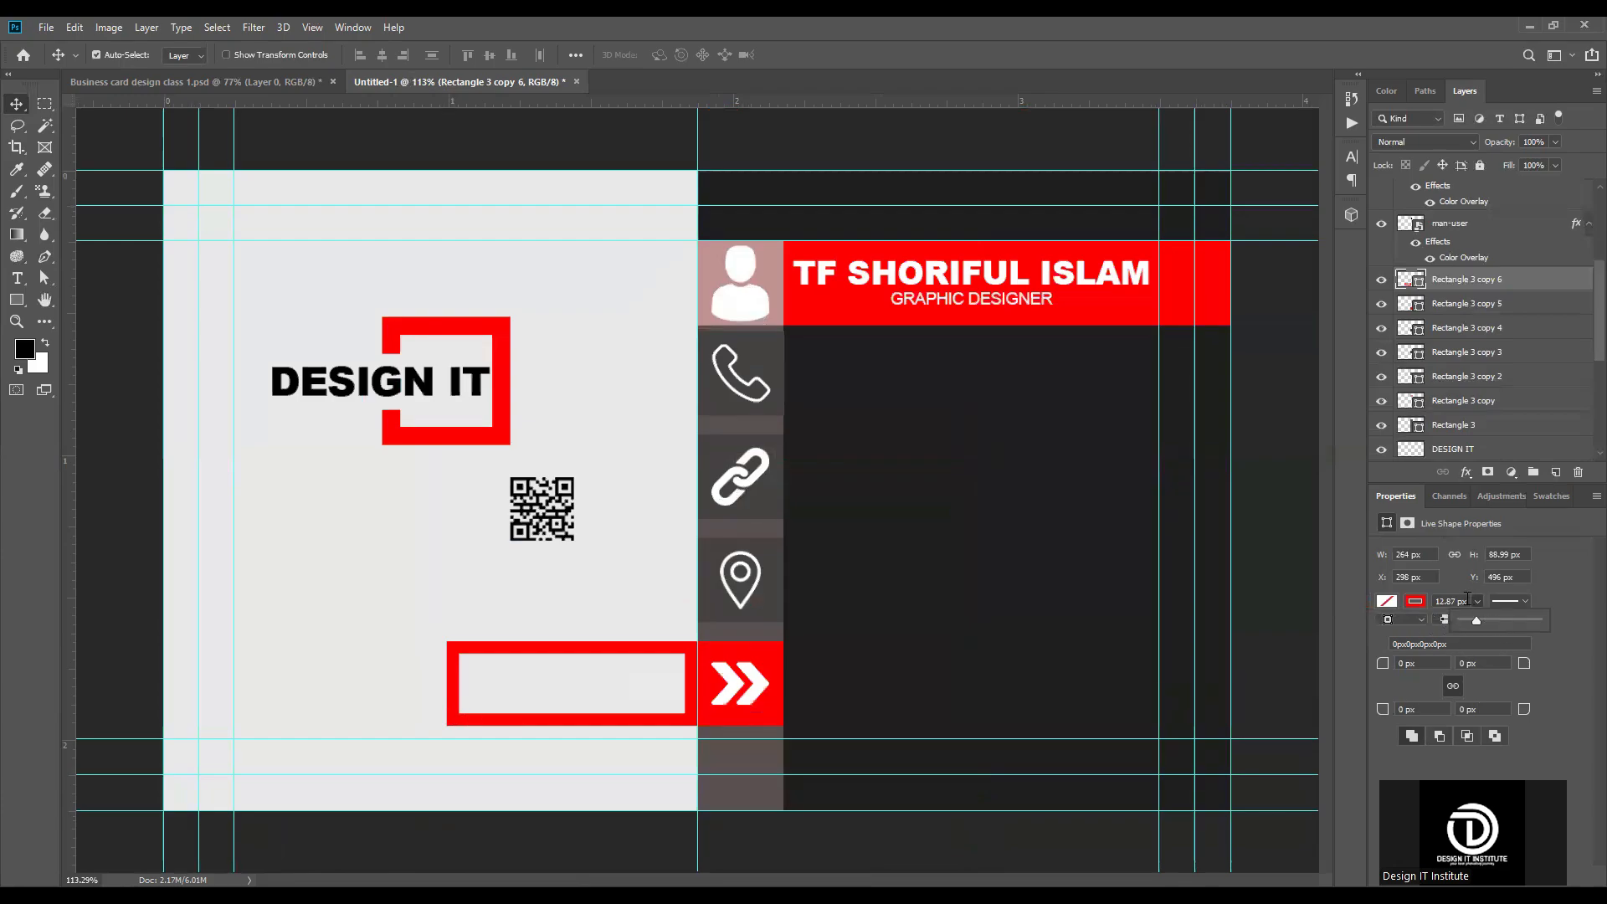
pyautogui.click(1423, 602)
pyautogui.write('10')
pyautogui.press('Return')
# Step: Widen the long red frame to 275 px by extending its arrow-side end underneath the red arrow square
pyautogui.scroll(5, 775, 705)
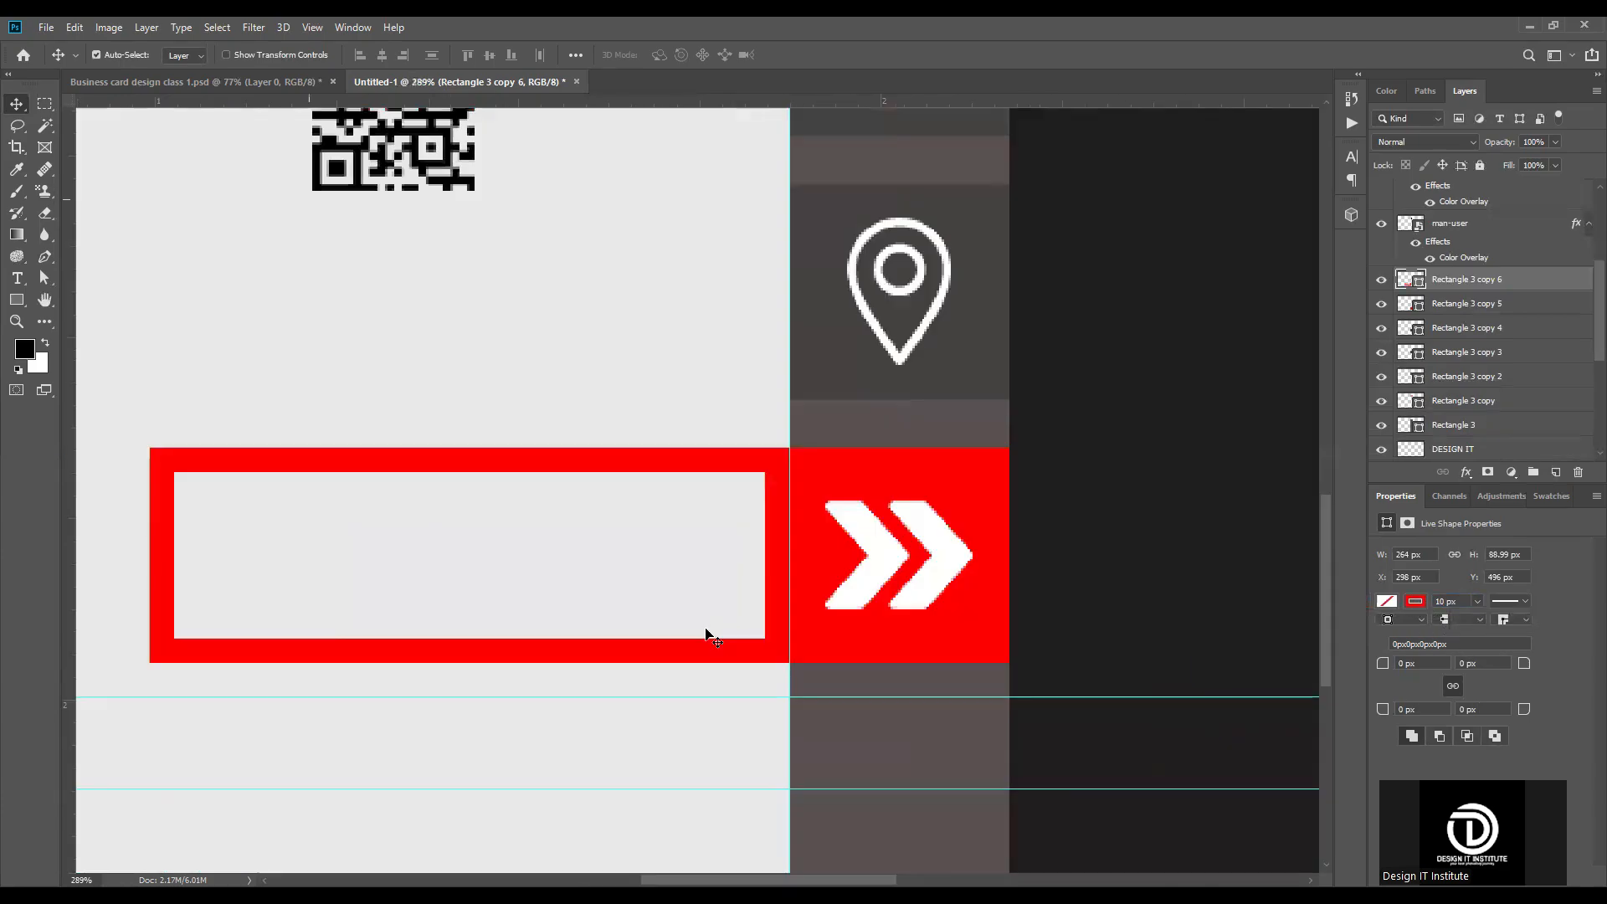
pyautogui.hotkey('ctrl', 't')
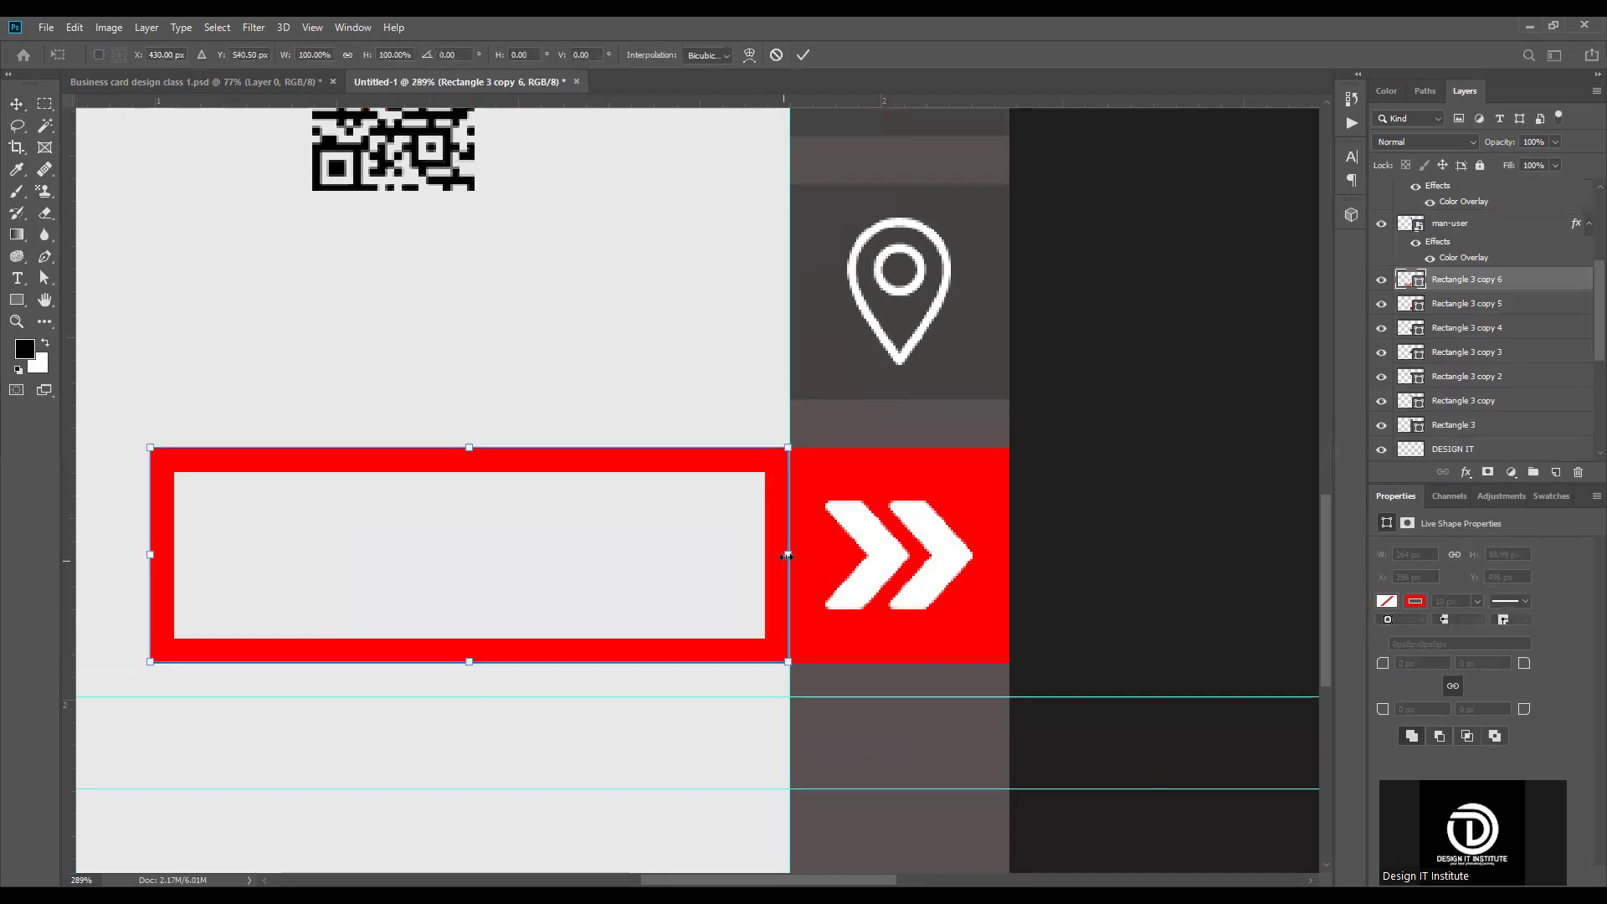
pyautogui.moveTo(789, 555); pyautogui.dragTo(822, 533)
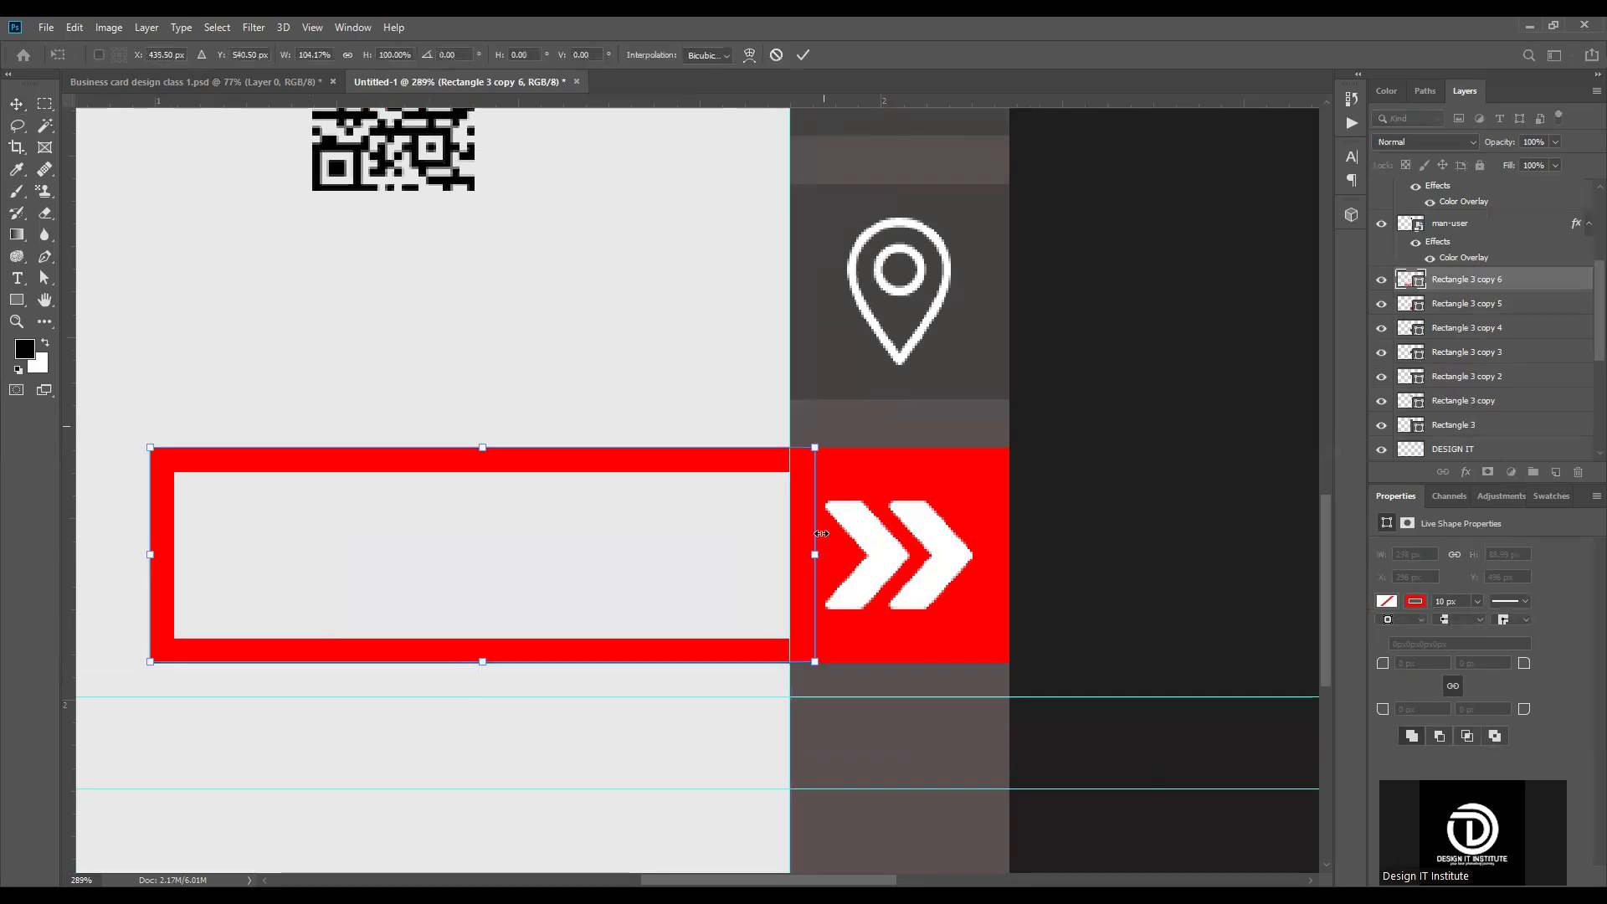
pyautogui.click(803, 56)
pyautogui.scroll(-3, 905, 452)
pyautogui.scroll(-3, 958, 519)
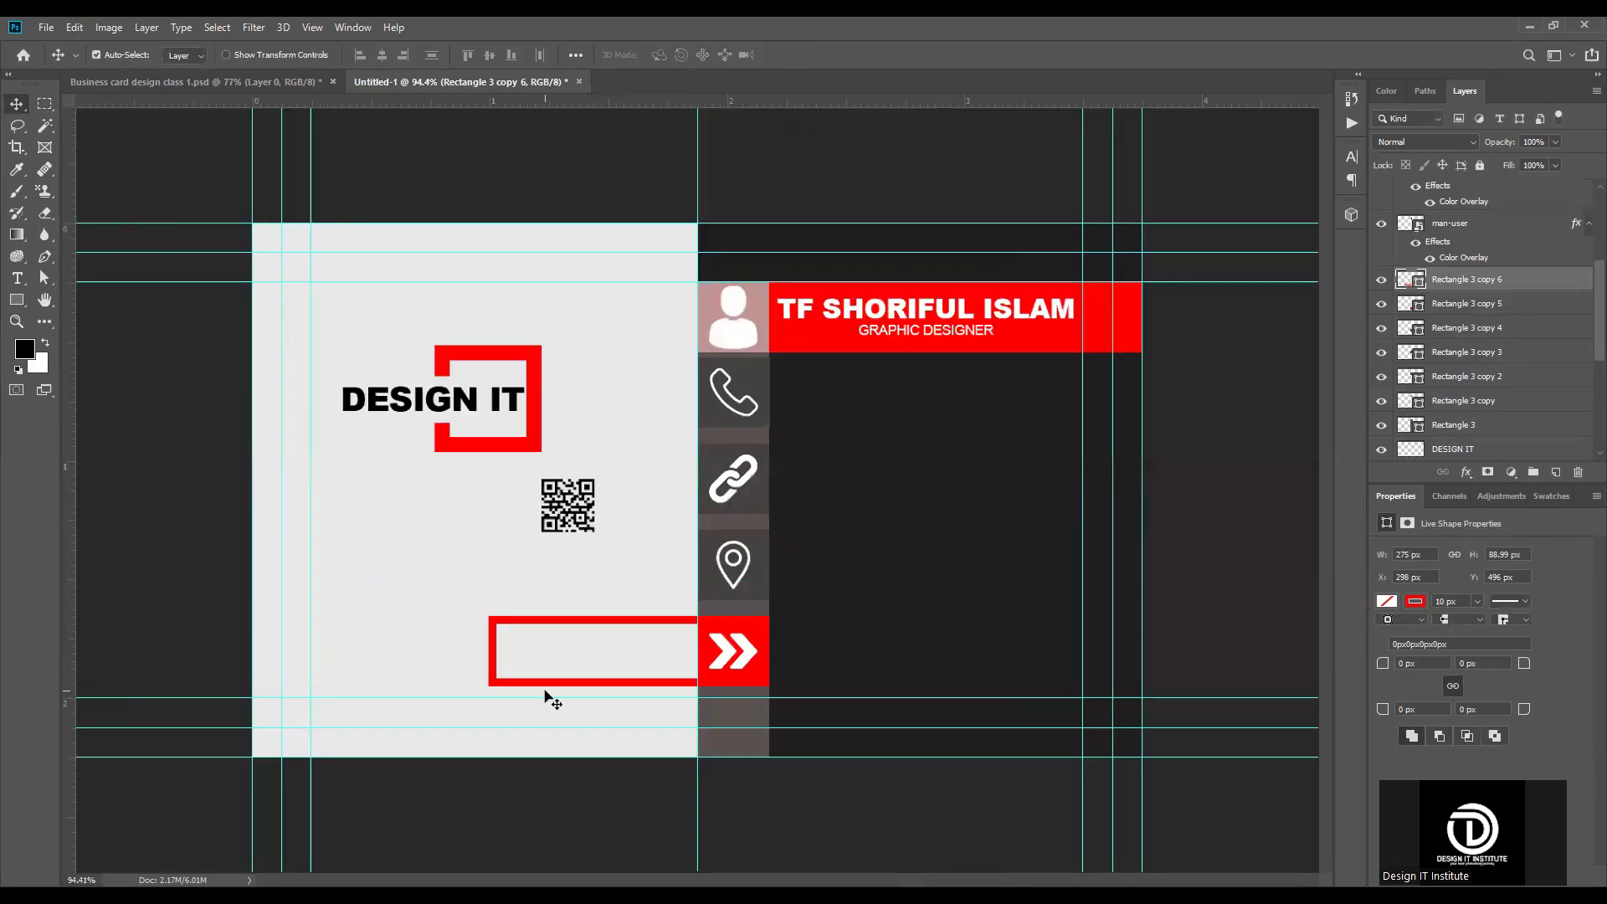
# Step: Duplicate the red arrow square and place the copy at X 216 px, overlapping the far end of the long red frame
pyautogui.scroll(5, 540, 753)
pyautogui.moveTo(502, 738); pyautogui.dragTo(689, 634)
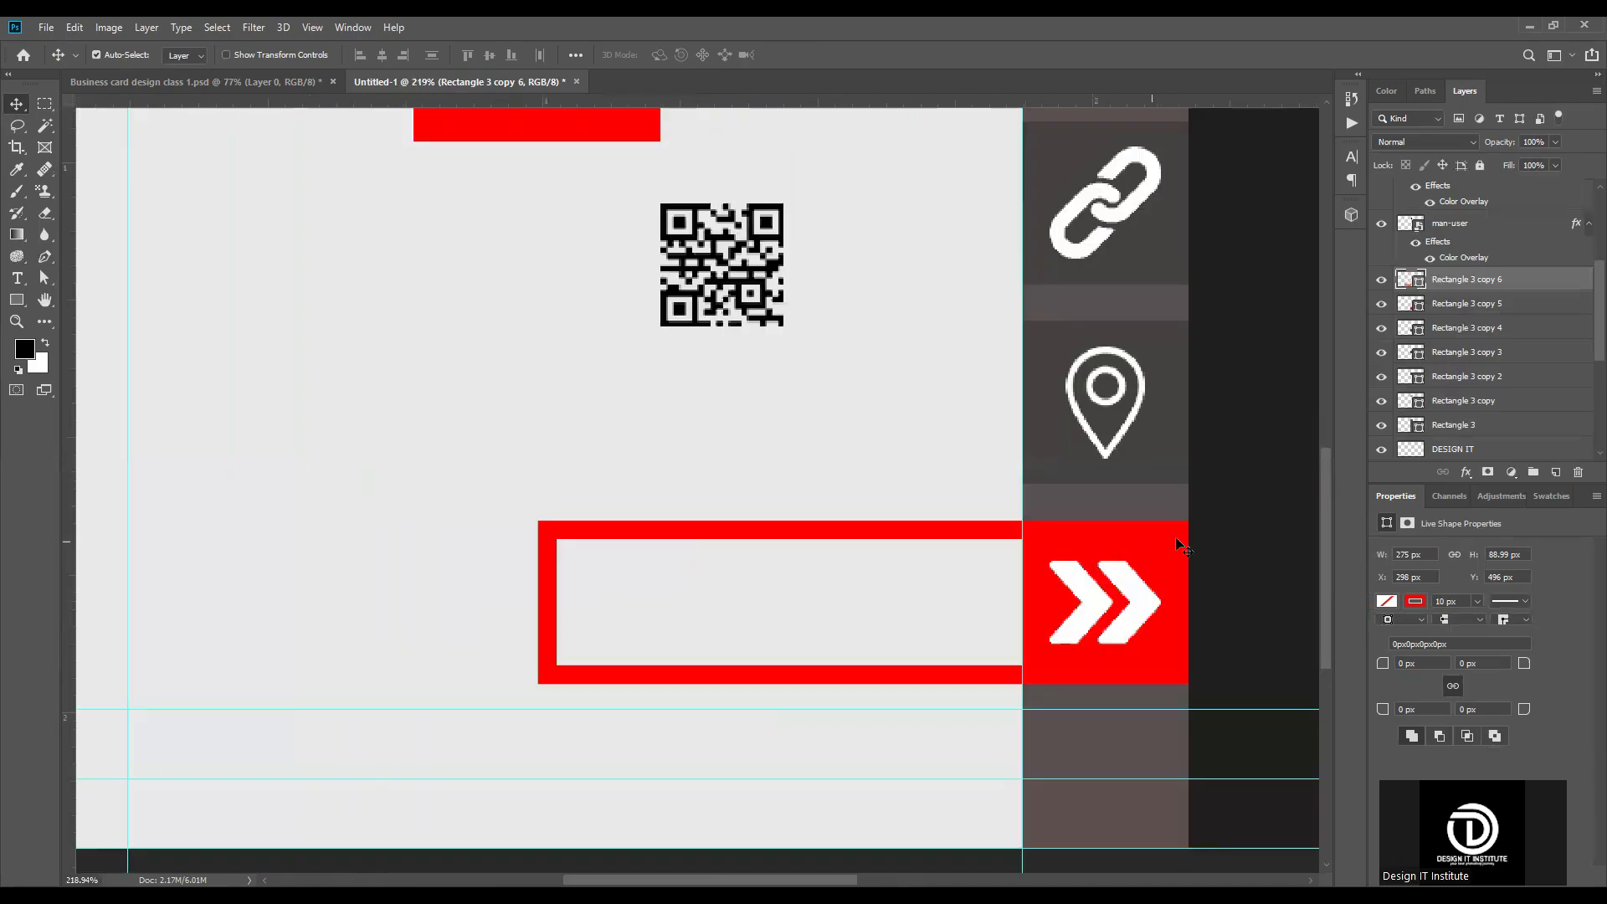
pyautogui.click(1162, 537)
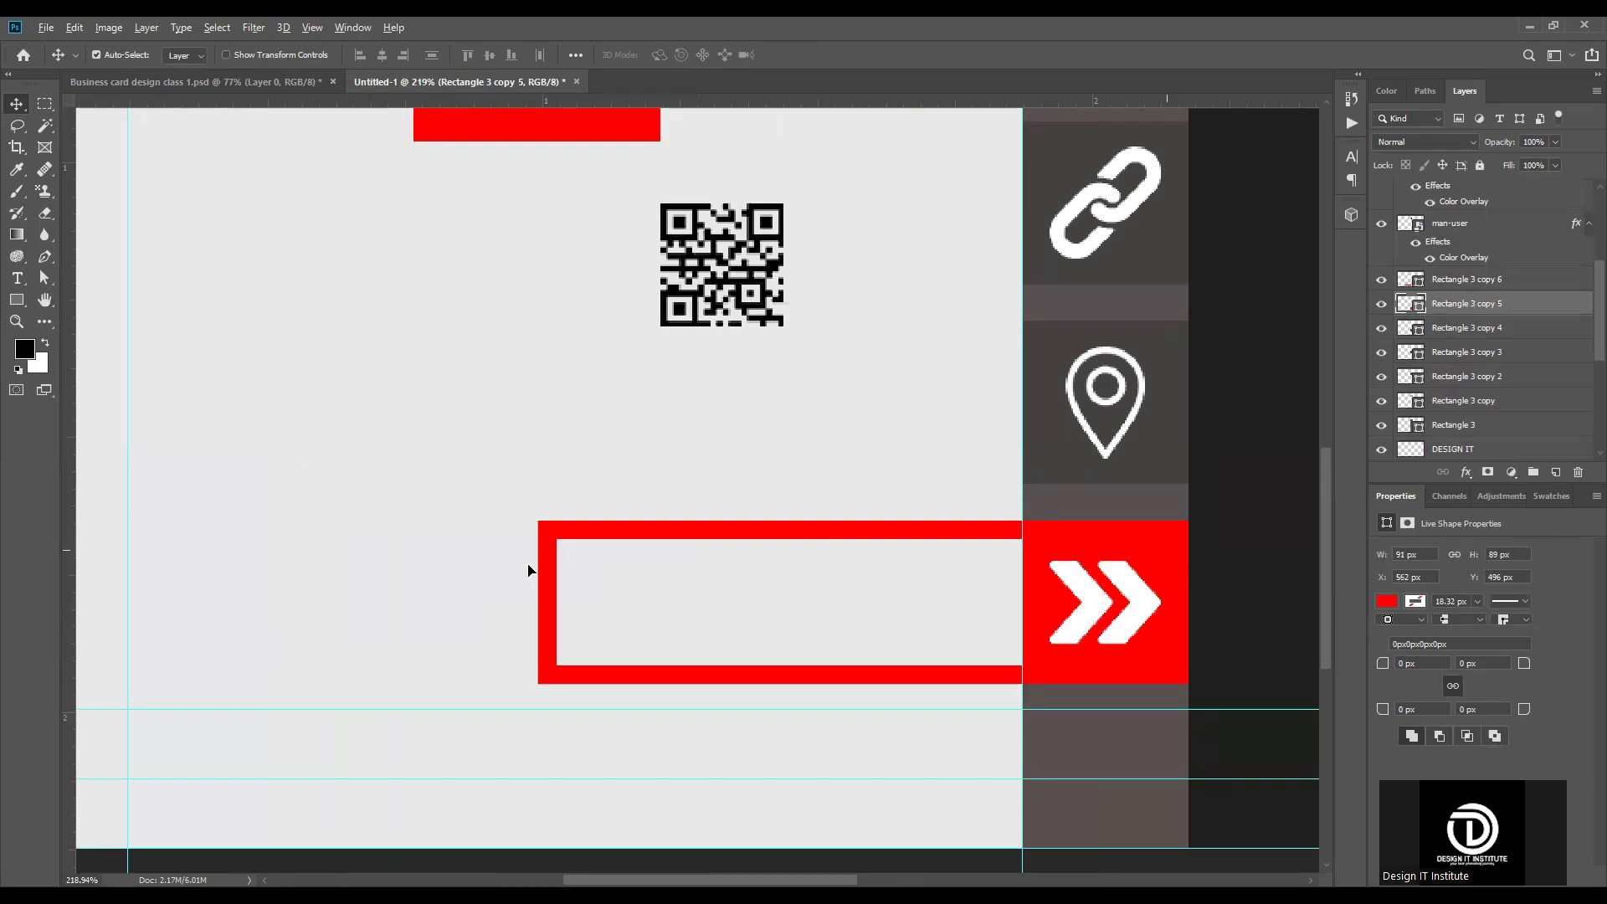
pyautogui.moveTo(534, 570); pyautogui.dragTo(382, 571)
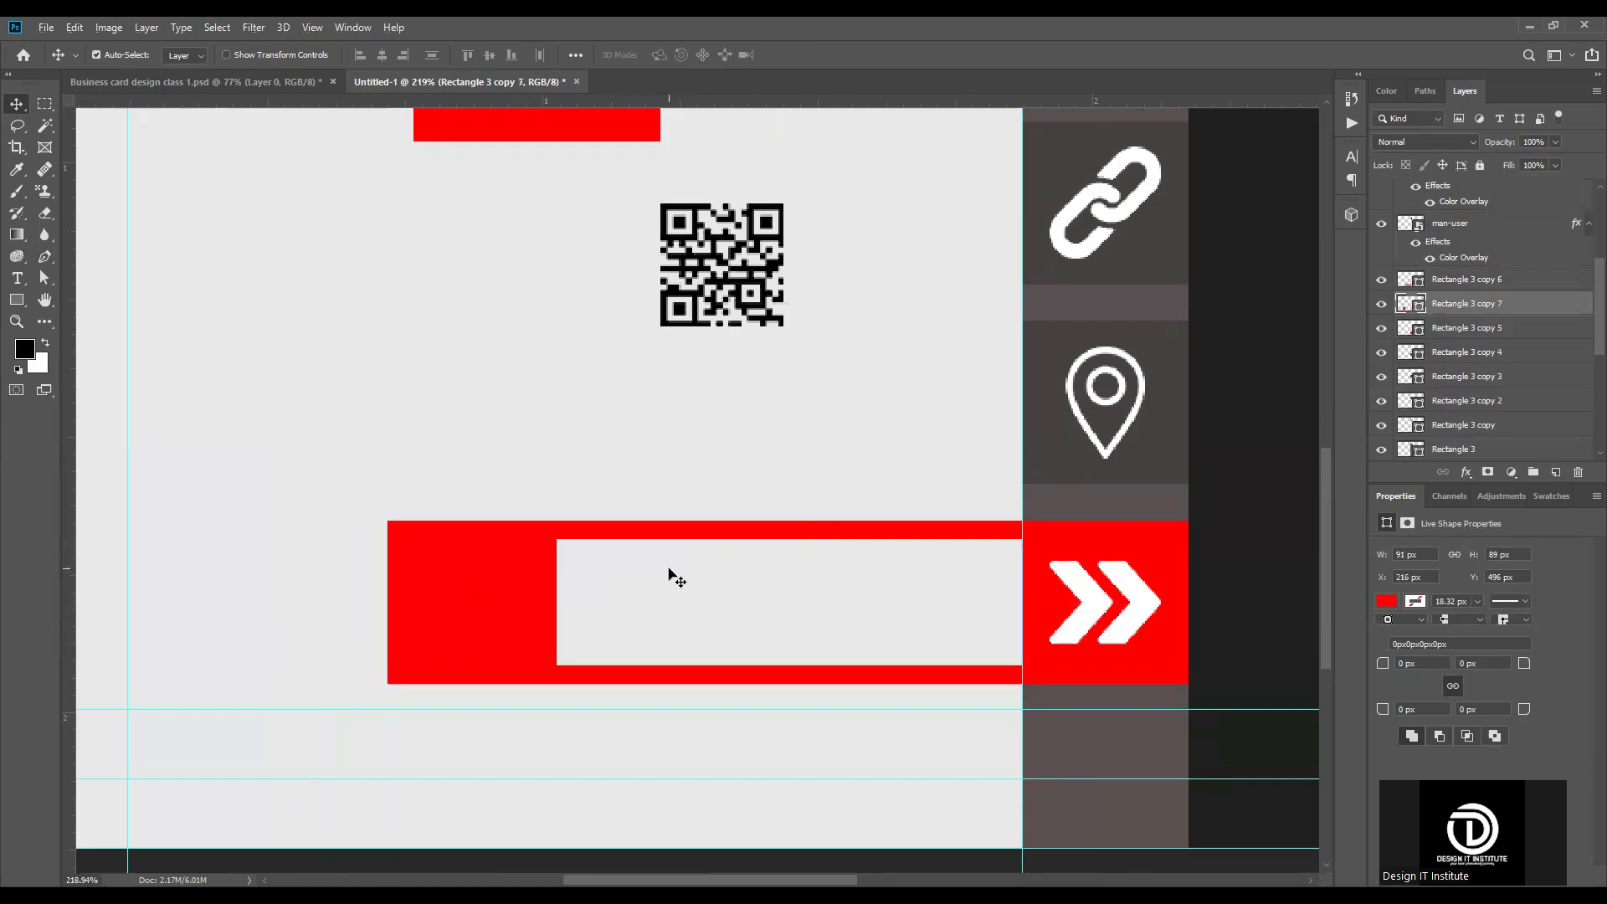
# Step: Remove the copied square's fill and give it a red stroke instead
pyautogui.scroll(-5, 669, 570)
pyautogui.scroll(5, 392, 700)
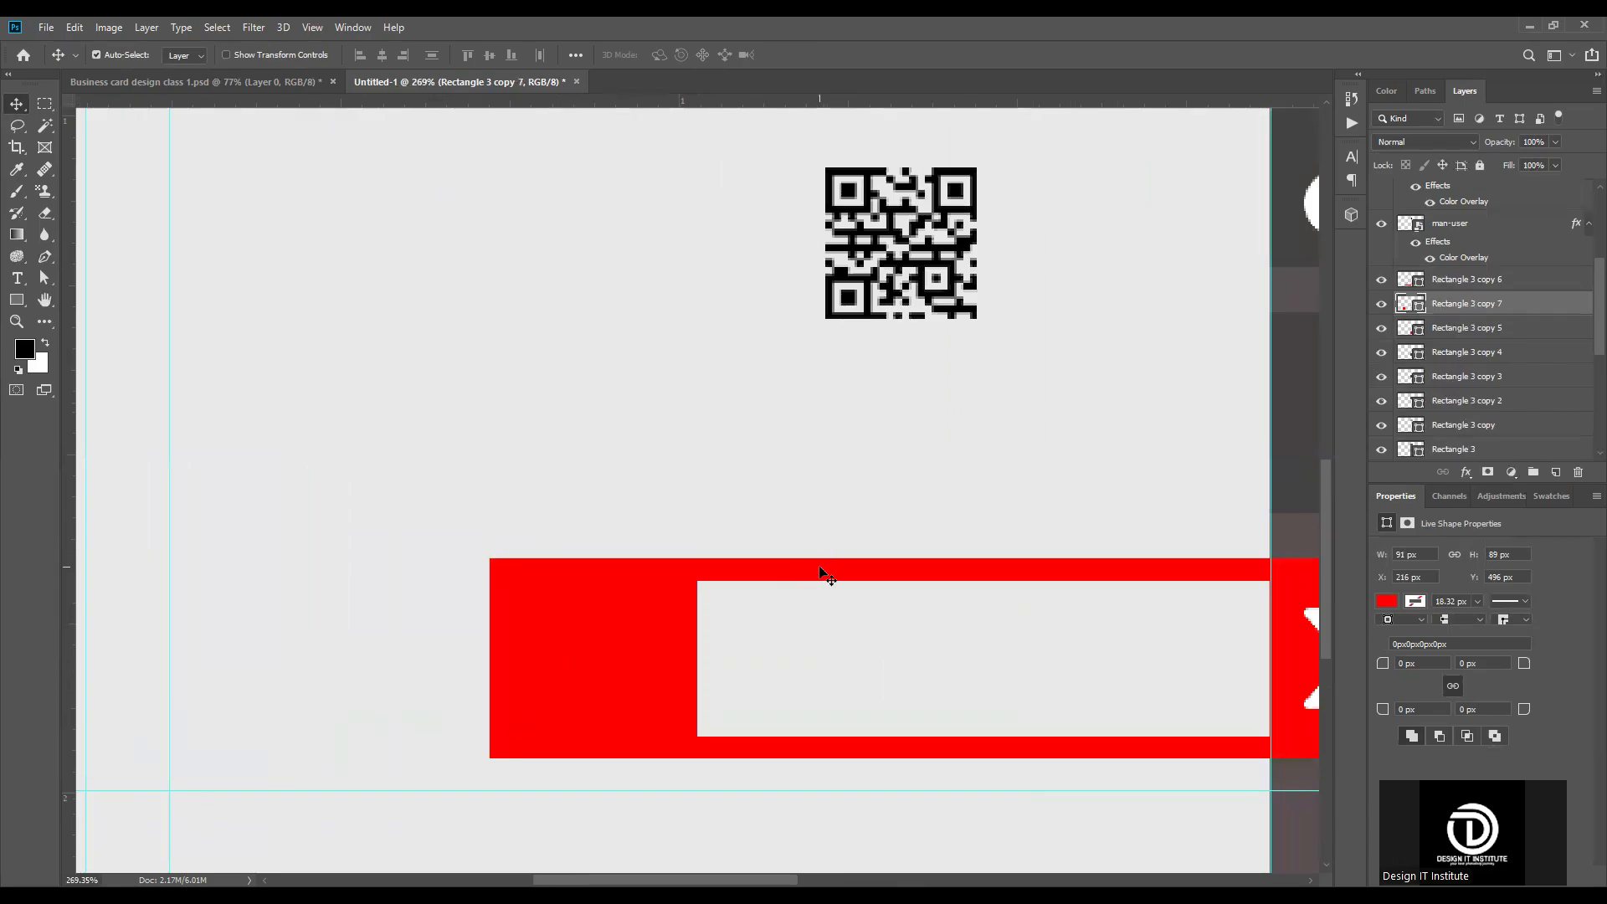
pyautogui.click(1382, 600)
pyautogui.click(1397, 633)
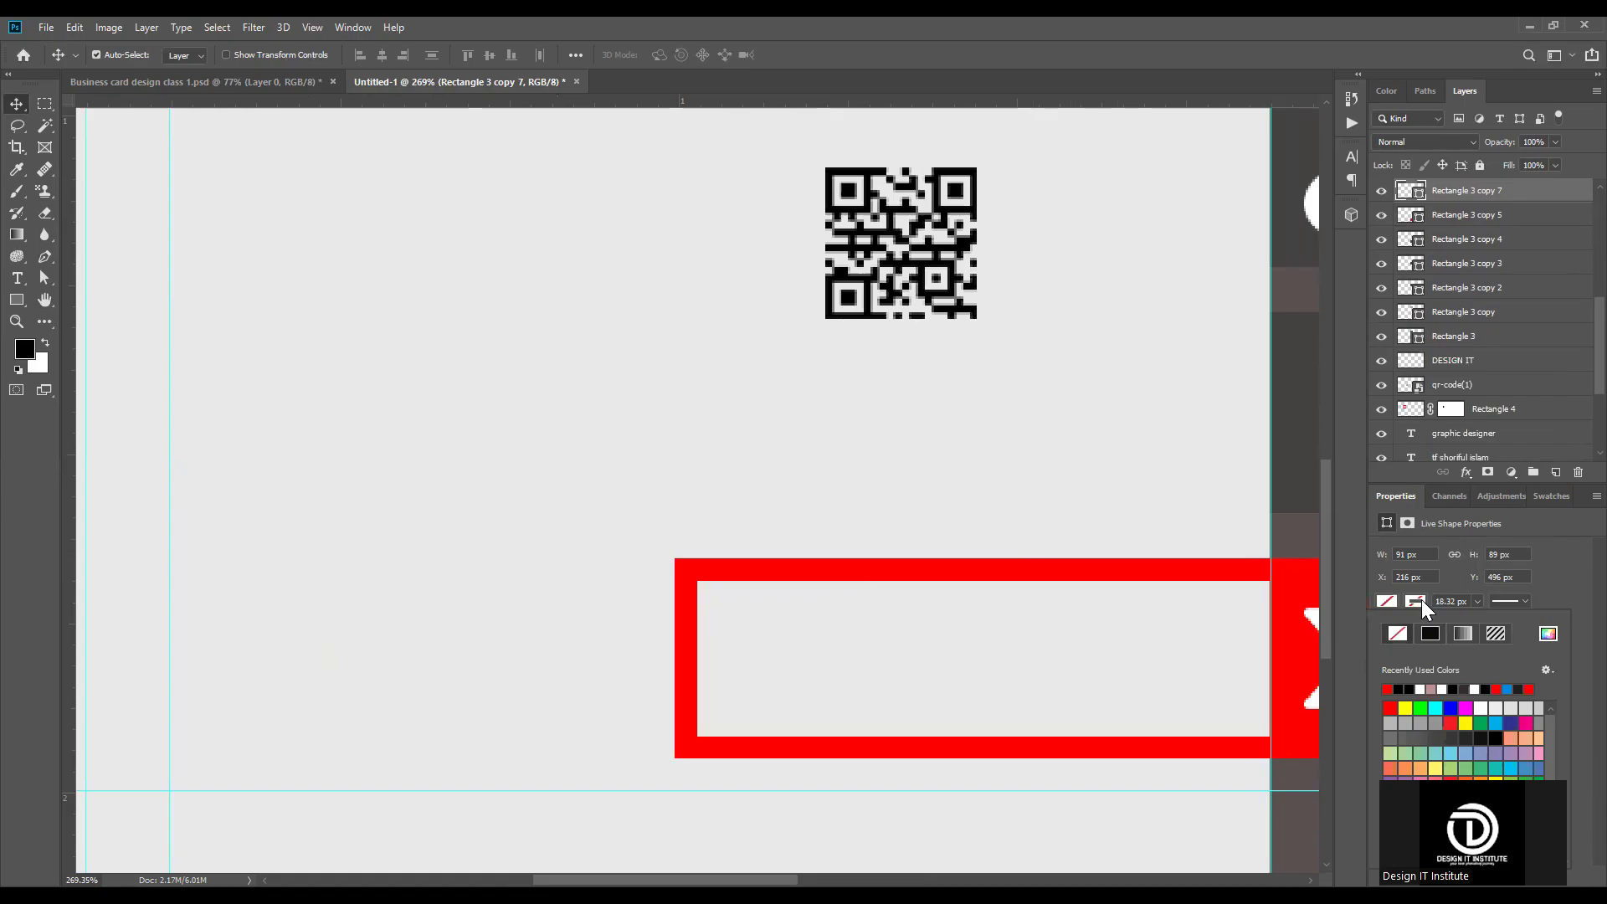
pyautogui.click(1387, 689)
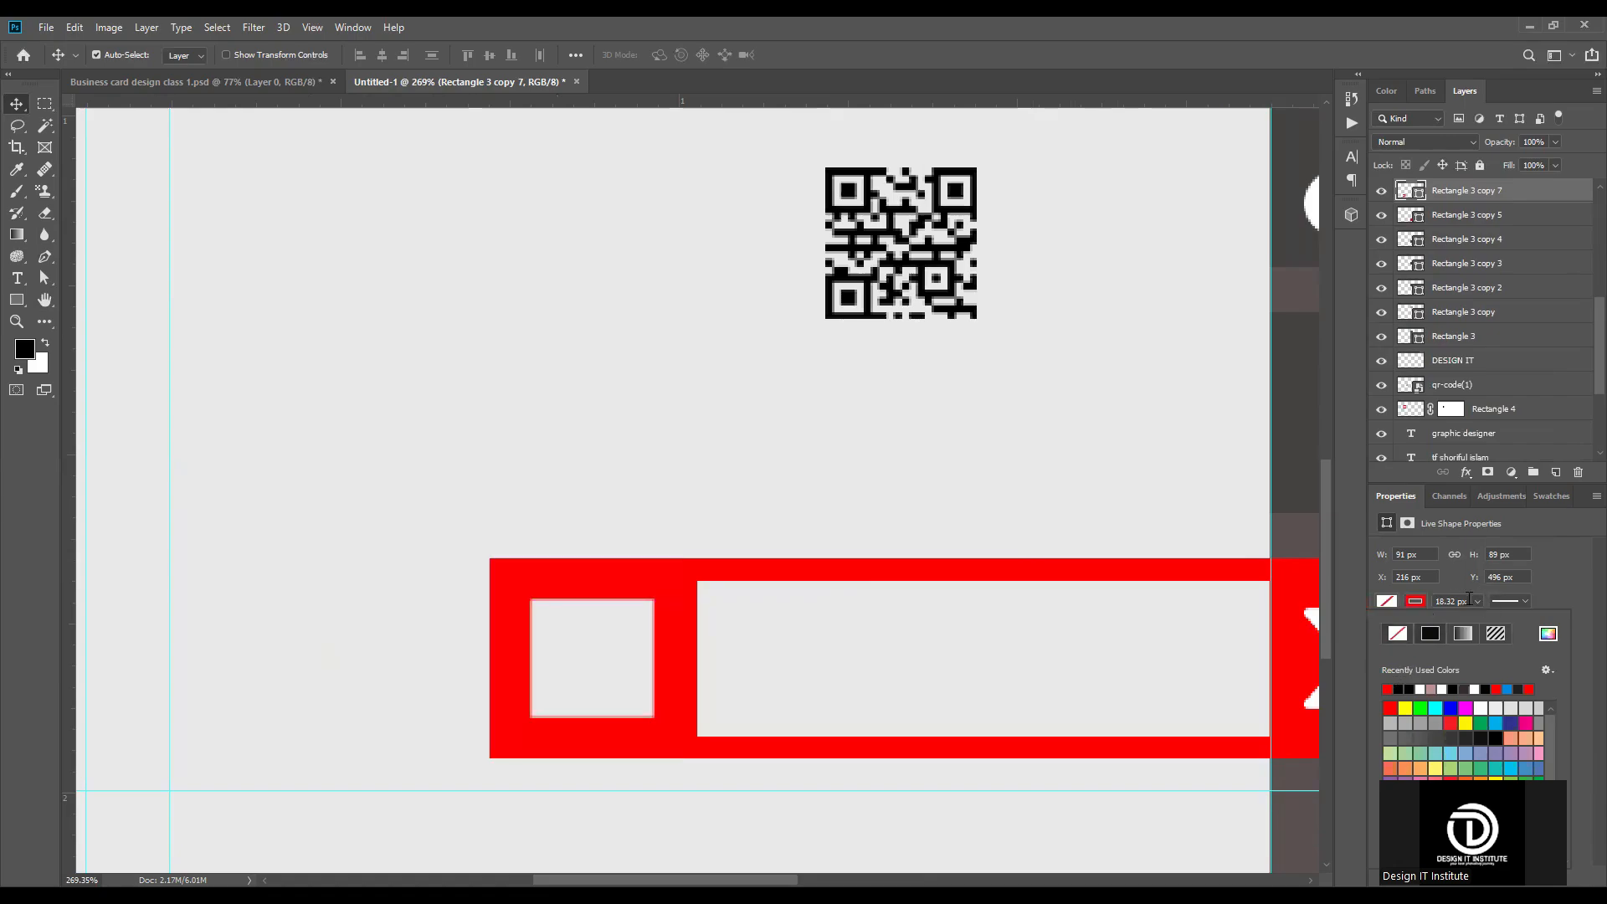
# Step: Set the stroke width of the copied square frame to 10 px
pyautogui.moveTo(1470, 599); pyautogui.dragTo(1397, 591)
pyautogui.write('10')
pyautogui.press('Return')
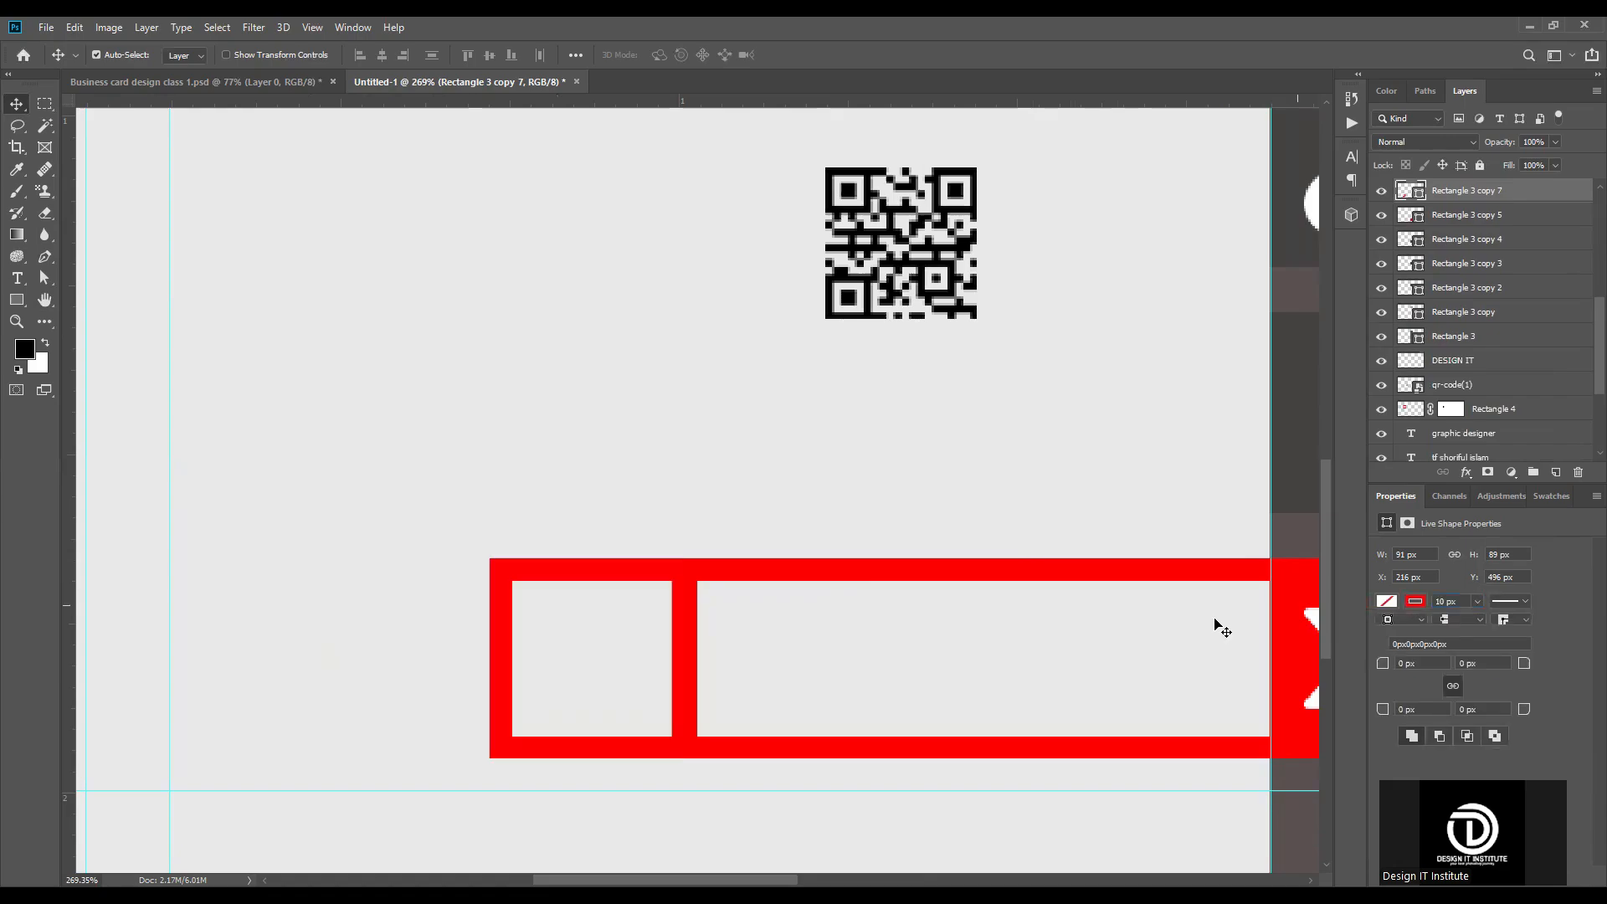
pyautogui.scroll(-5, 806, 624)
pyautogui.scroll(5, 742, 725)
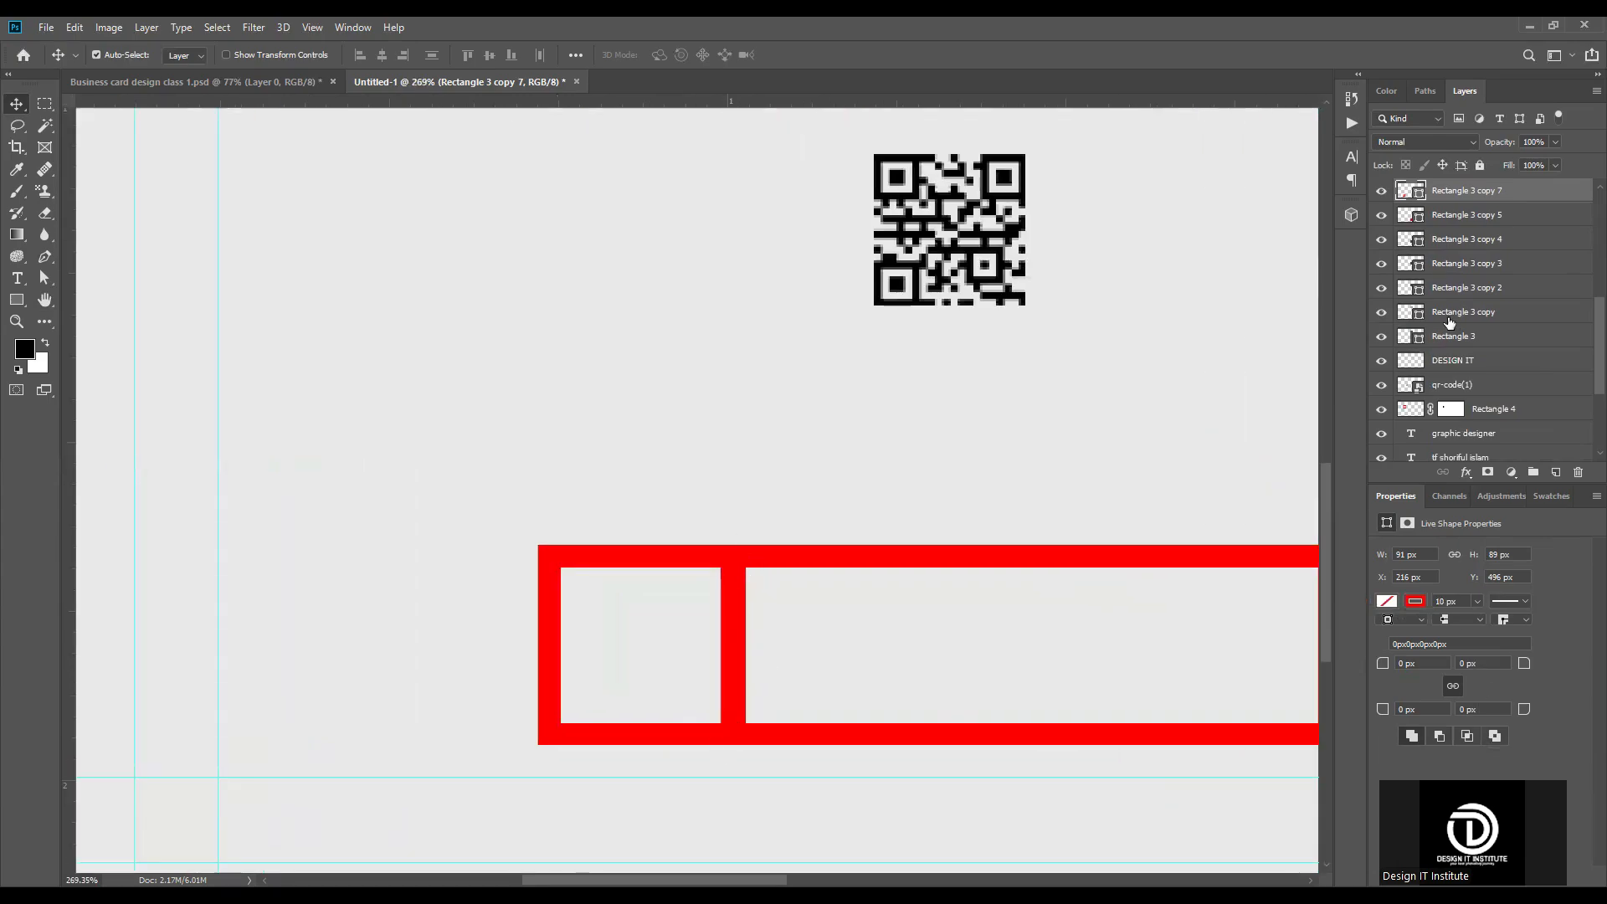
# Step: Mask the square frame and paint black inside a marquee selection over the inner divider to hide the square's side there
pyautogui.click(1489, 472)
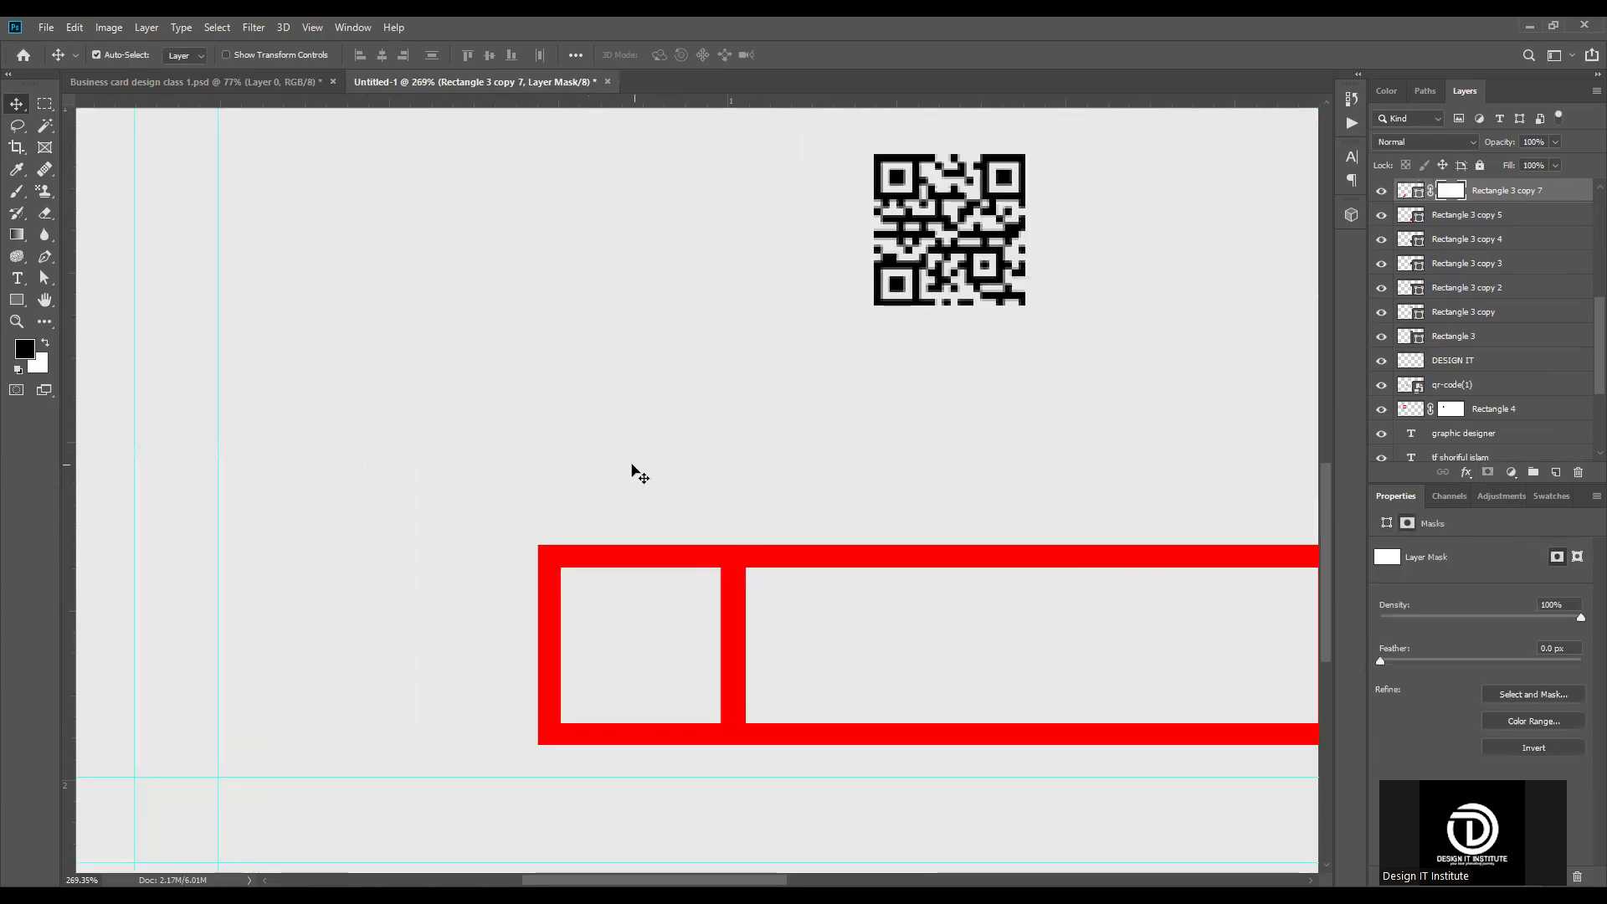
pyautogui.press('m')
pyautogui.scroll(8, 713, 615)
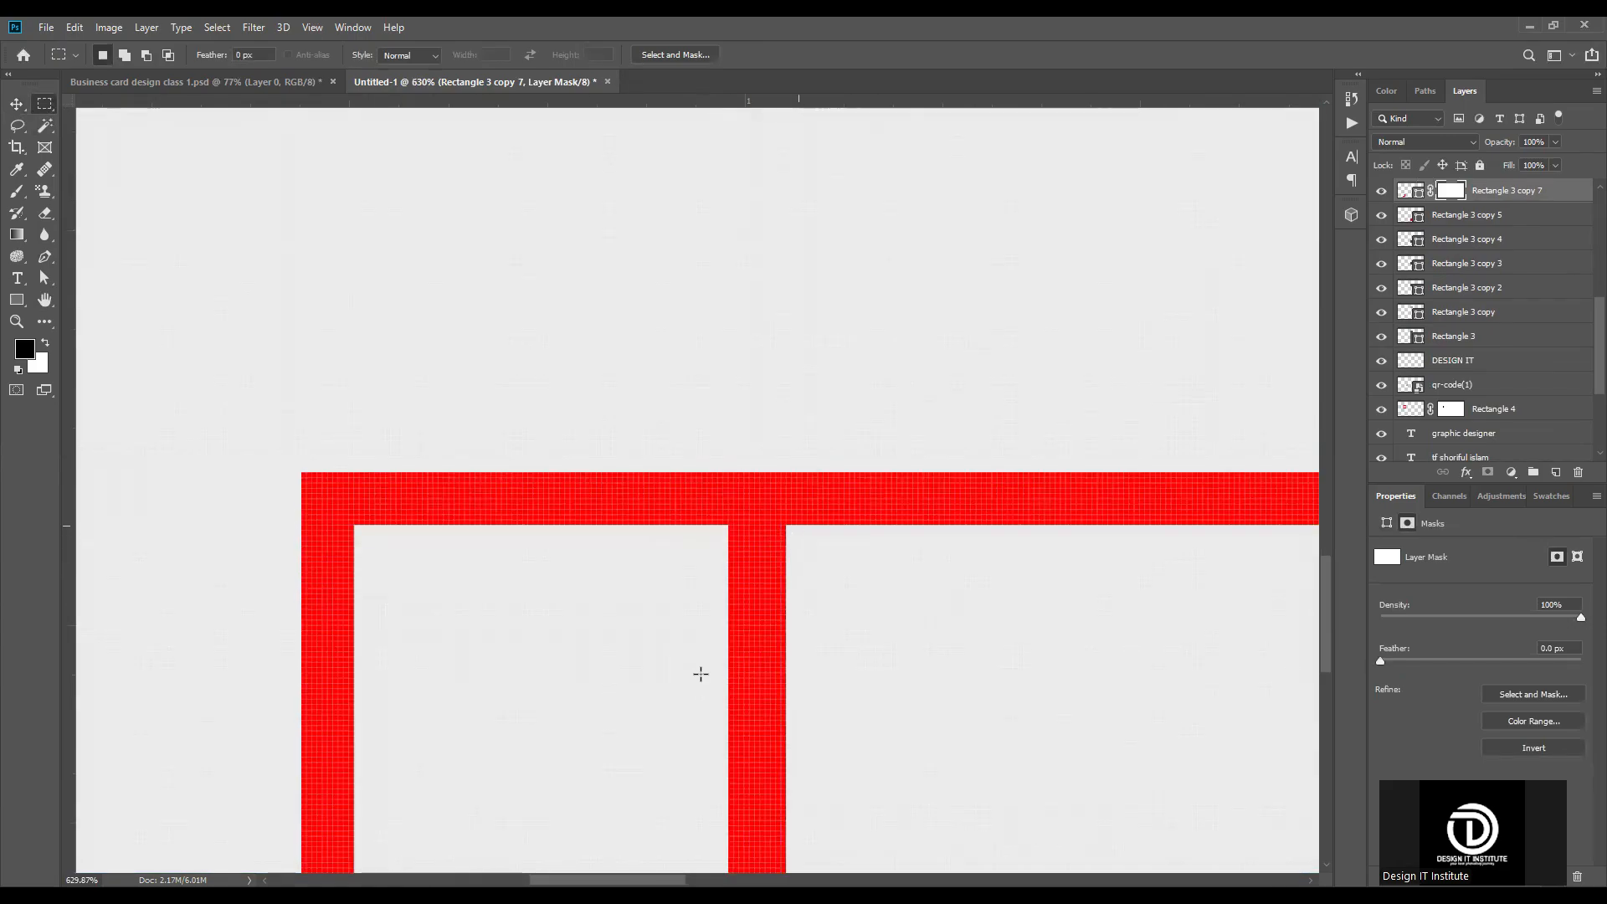
pyautogui.moveTo(799, 526); pyautogui.dragTo(701, 675)
pyautogui.scroll(-8, 751, 505)
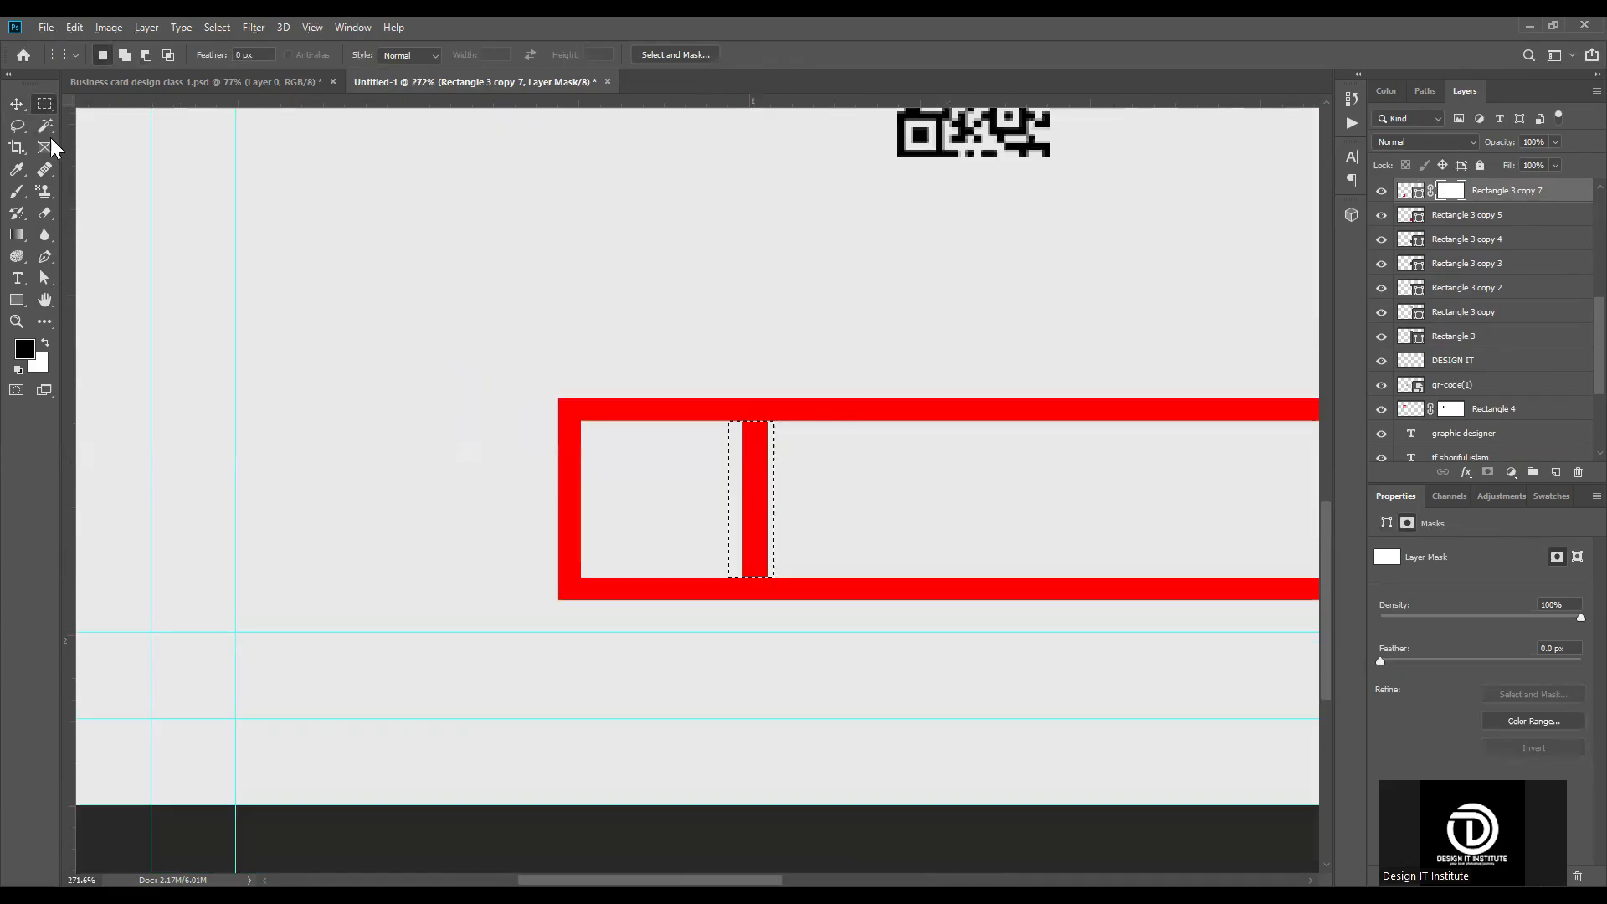
pyautogui.click(19, 192)
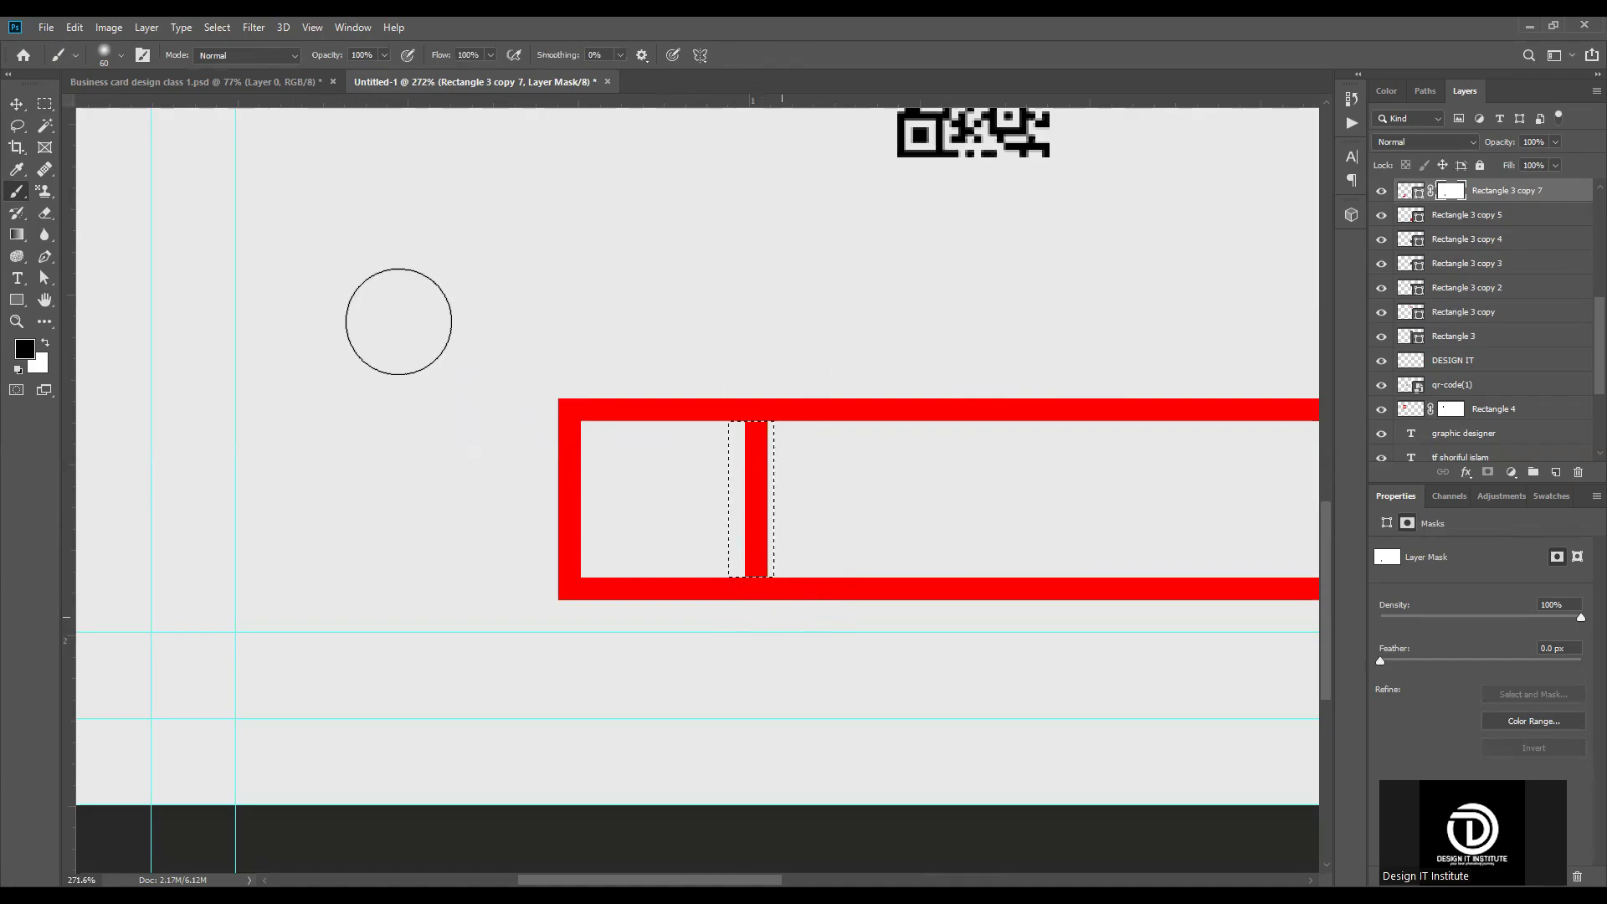
pyautogui.click(16, 103)
# Step: Clear the marquee selection and add a blank layer mask to the long red frame
pyautogui.hotkey('ctrl', 'j')
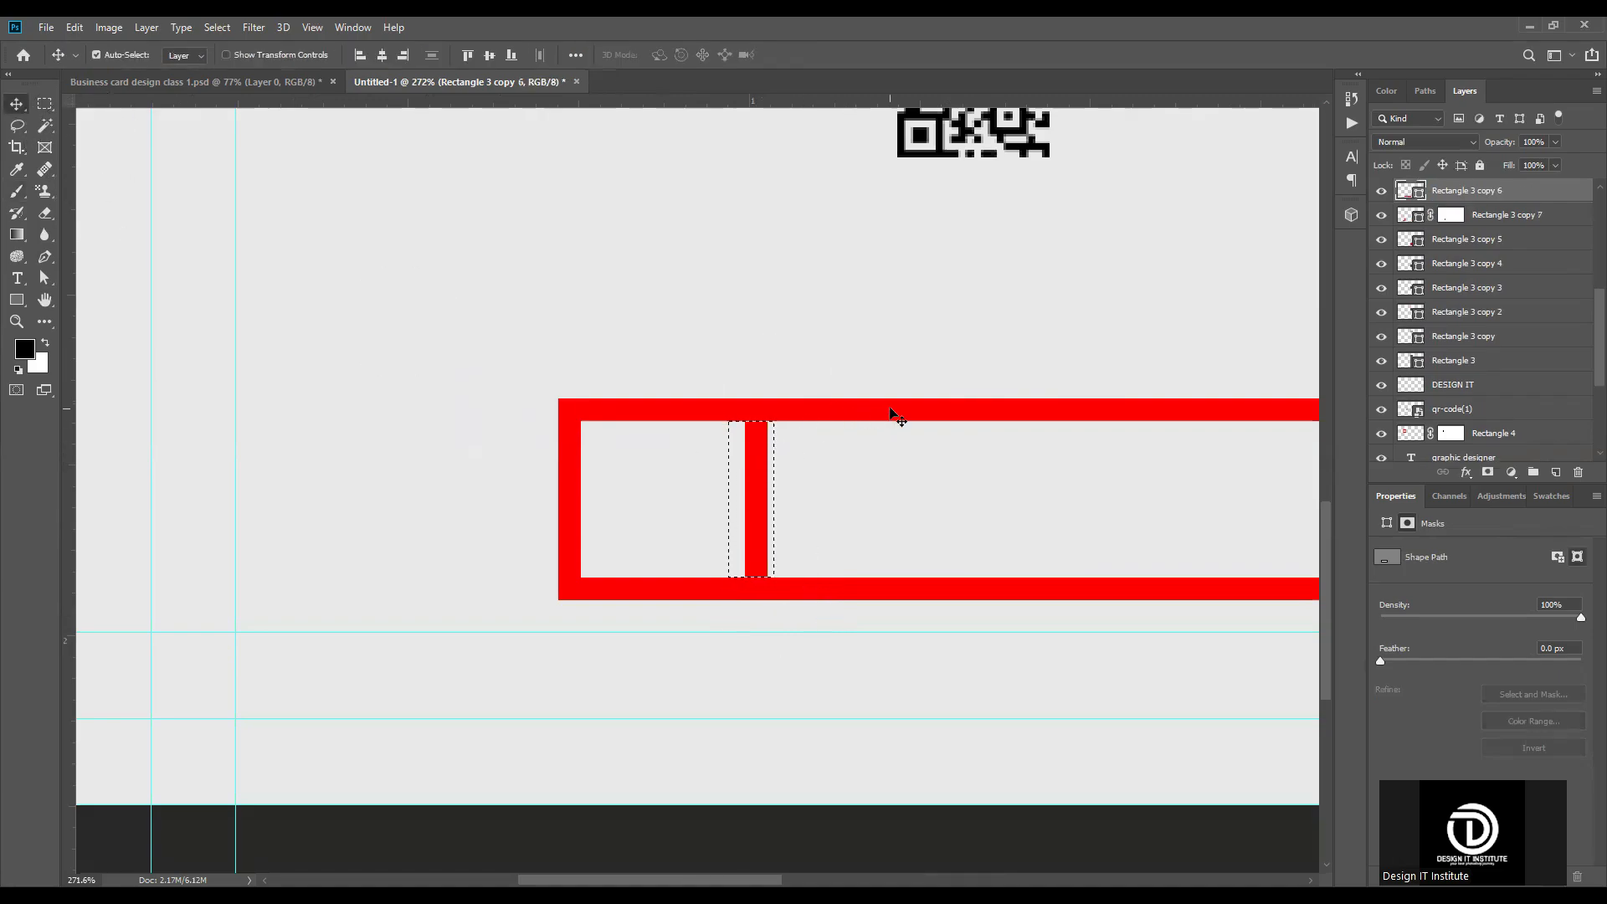
pyautogui.click(1489, 473)
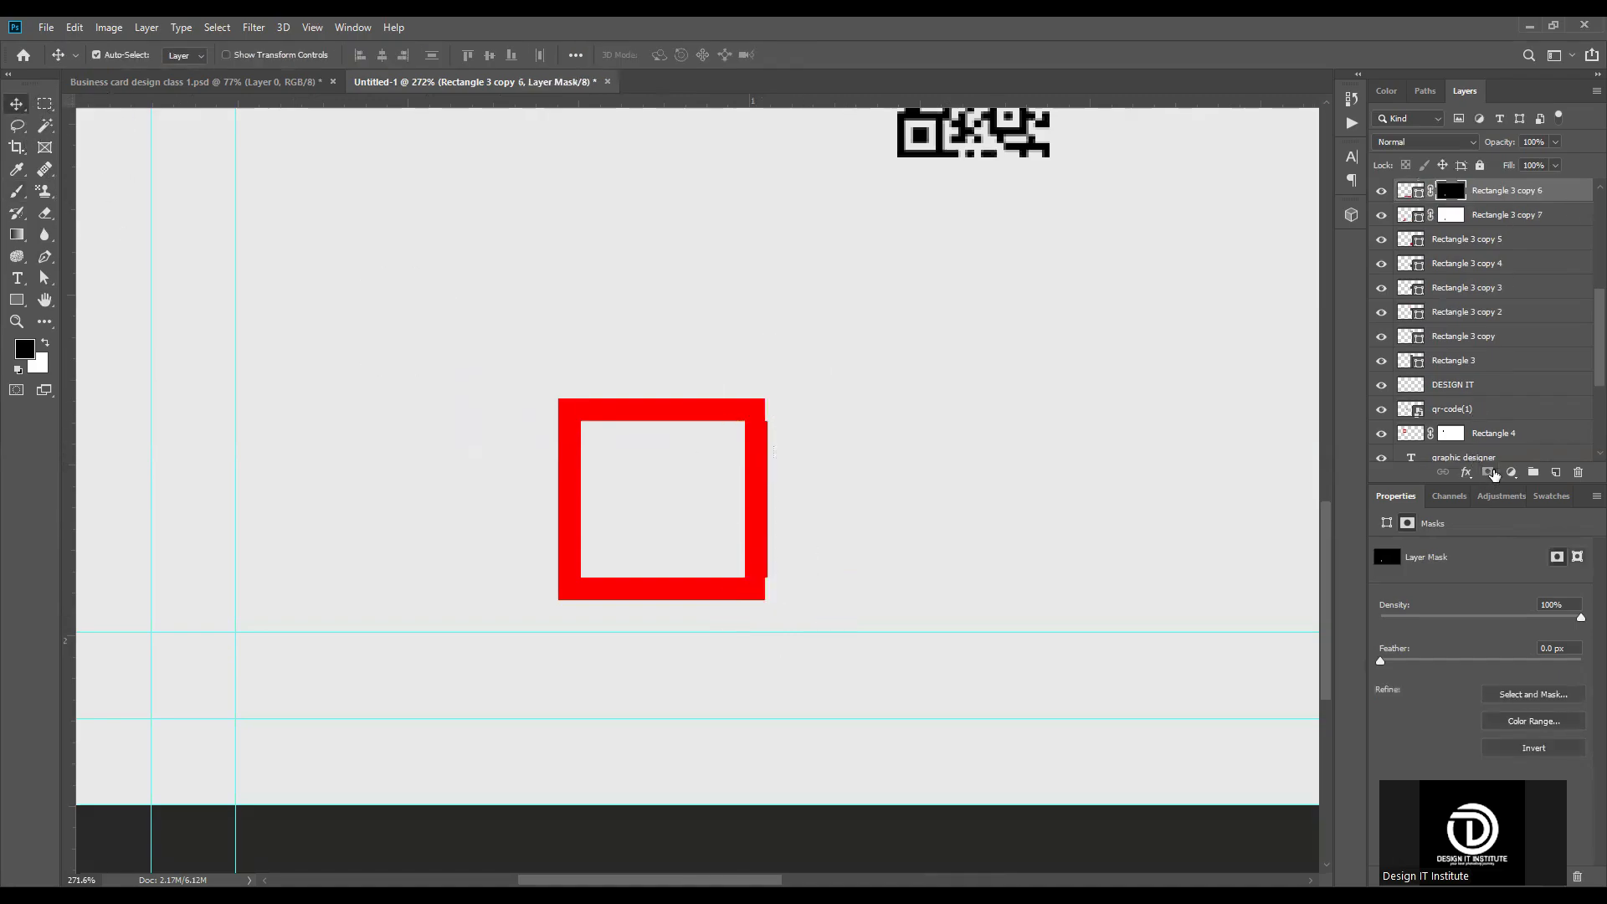
pyautogui.hotkey('ctrl', 'z')
pyautogui.hotkey('ctrl', 'd')
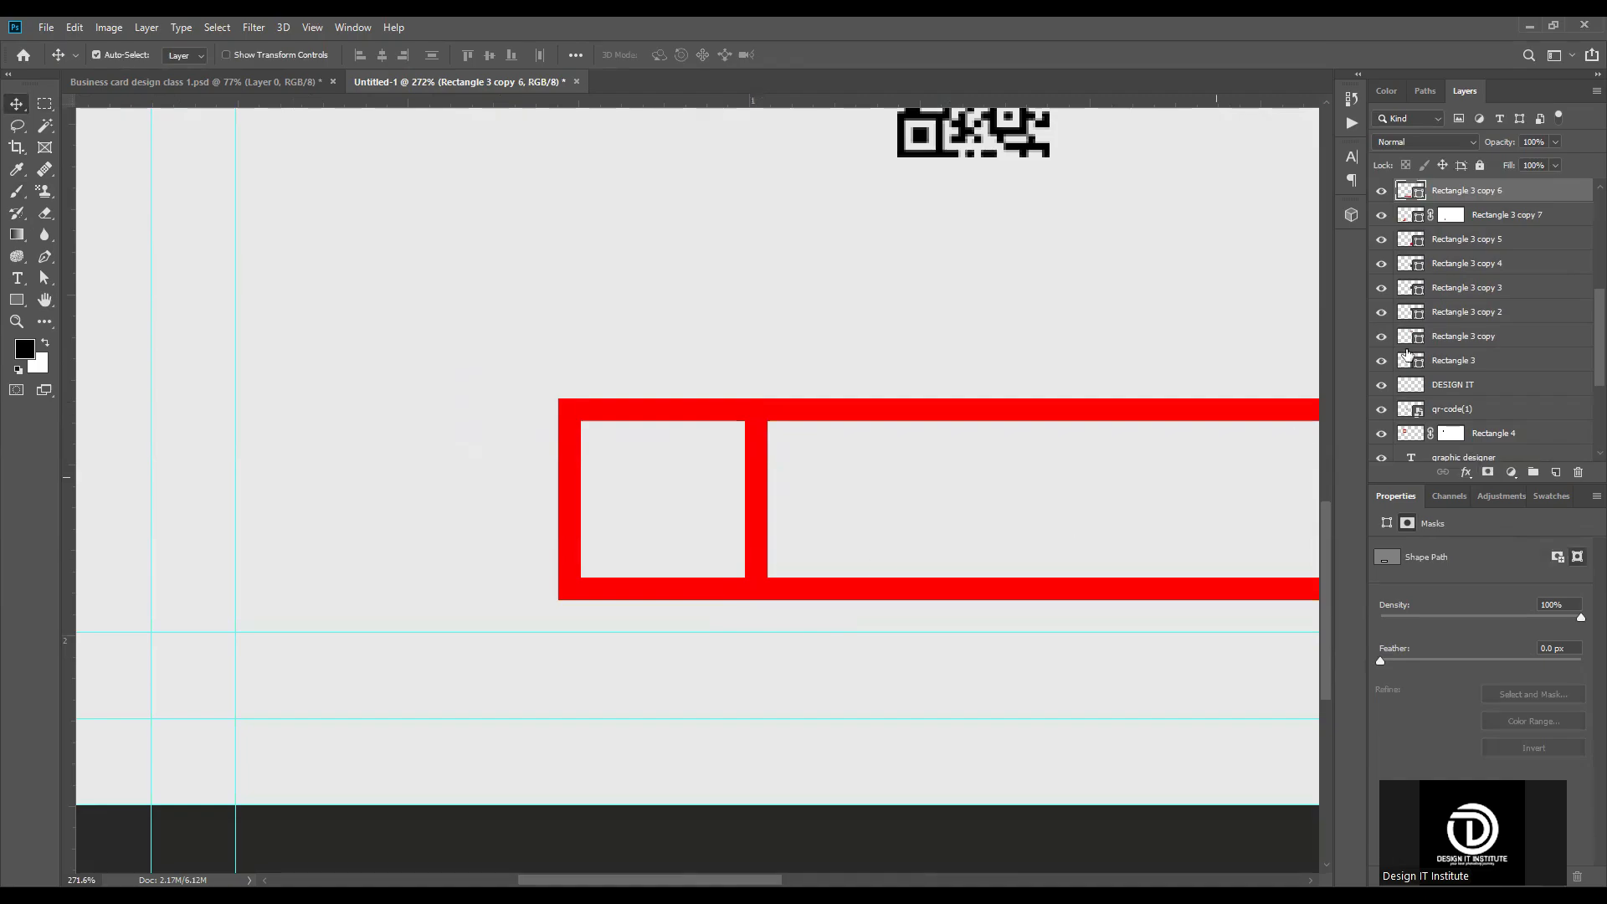
pyautogui.click(1487, 473)
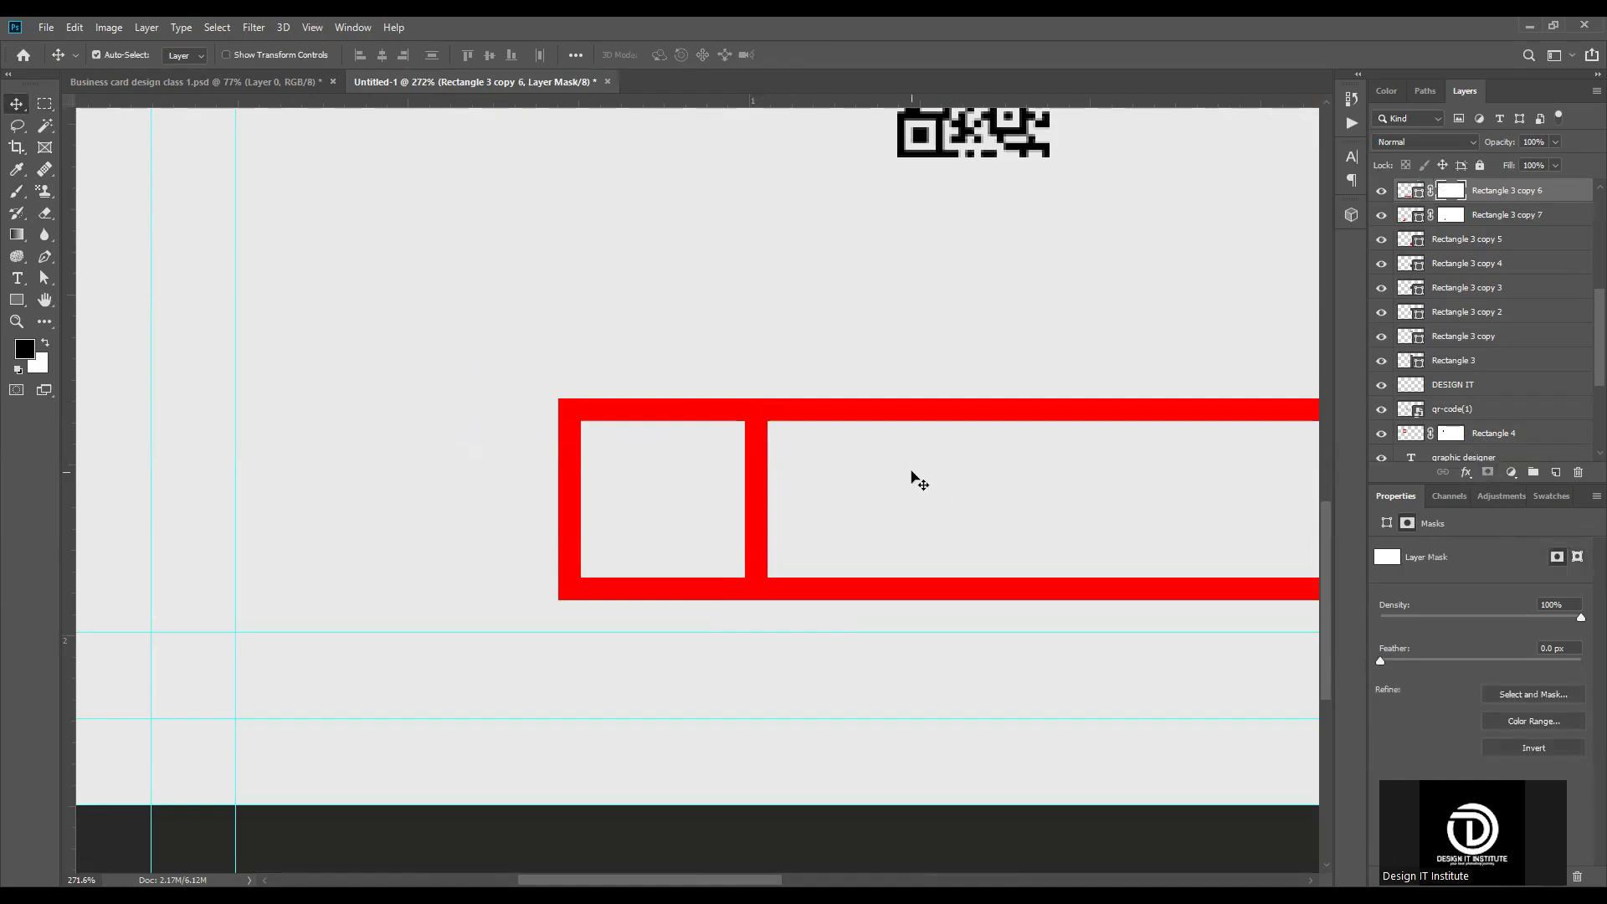
# Step: Select the remaining divider between the two red frames, brush it out in black on the long frame's mask, and deselect
pyautogui.click(44, 103)
pyautogui.scroll(5, 779, 410)
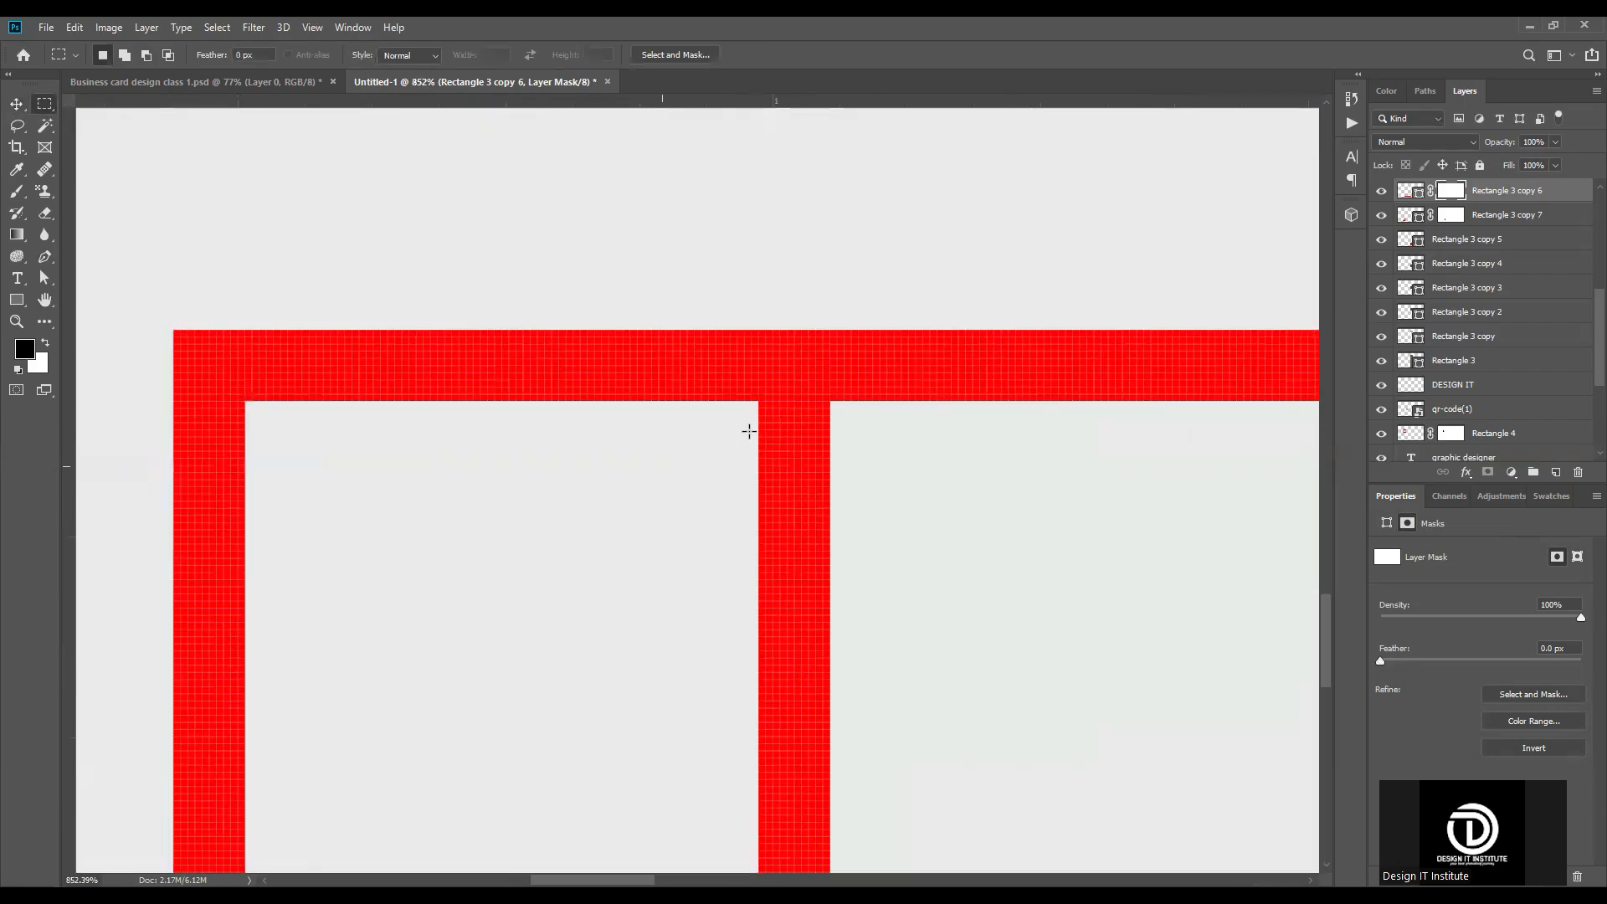
pyautogui.moveTo(845, 407); pyautogui.dragTo(852, 693)
pyautogui.scroll(-3, 848, 685)
pyautogui.scroll(-3, 764, 327)
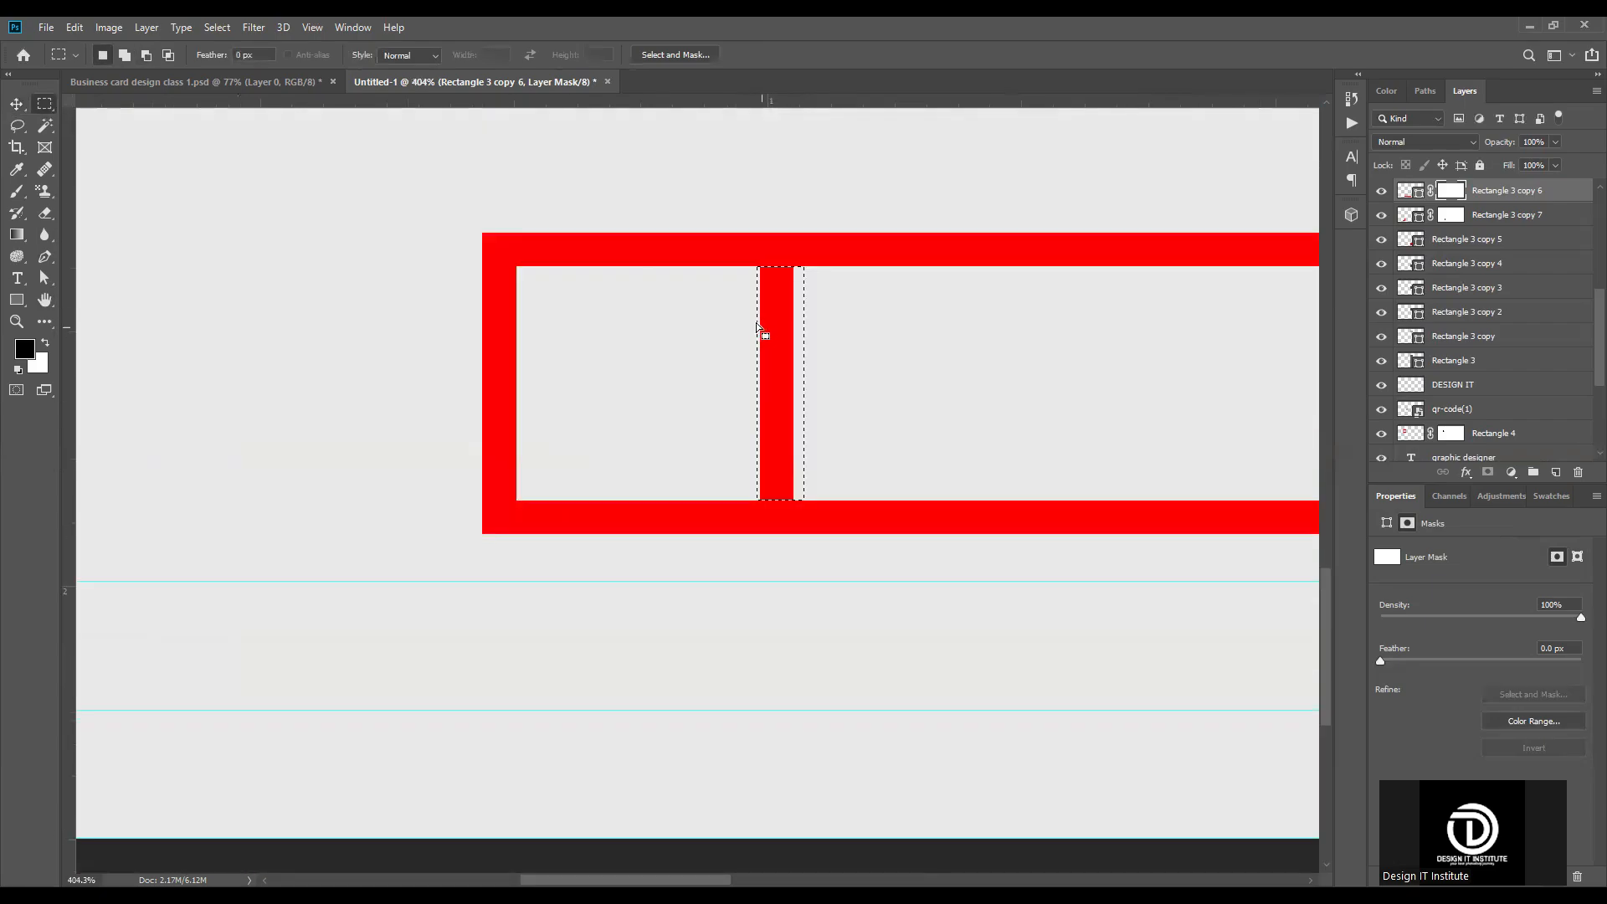
pyautogui.click(17, 191)
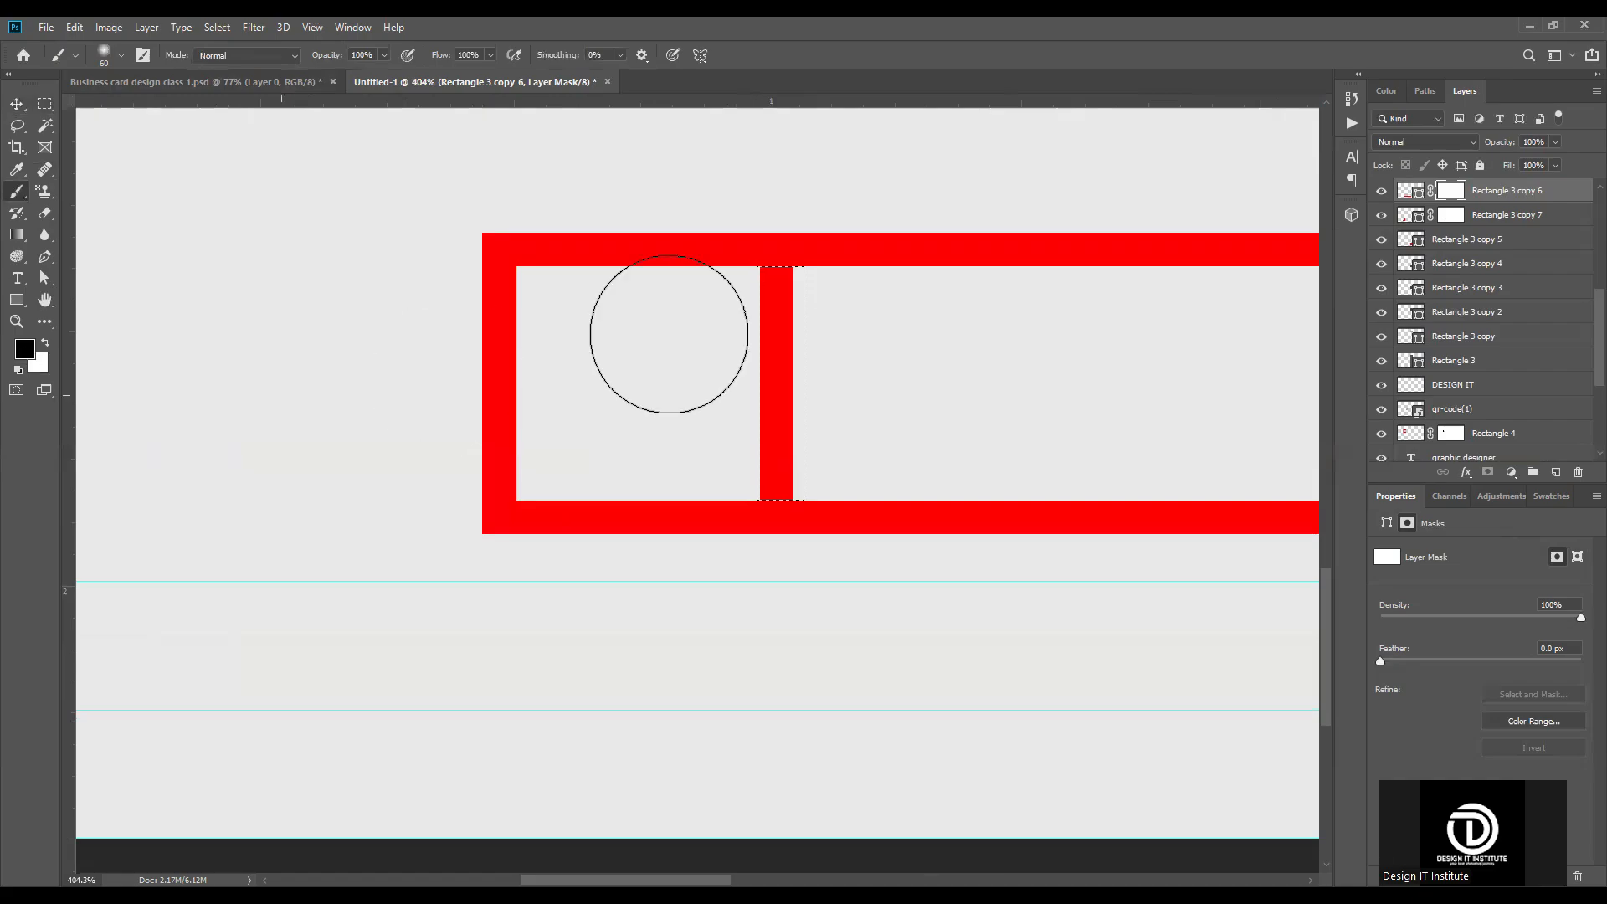
pyautogui.moveTo(671, 330)
pyautogui.mouseDown()
pyautogui.moveTo(788, 314)
pyautogui.moveTo(818, 581)
pyautogui.moveTo(793, 243)
pyautogui.moveTo(761, 215)
pyautogui.mouseUp()
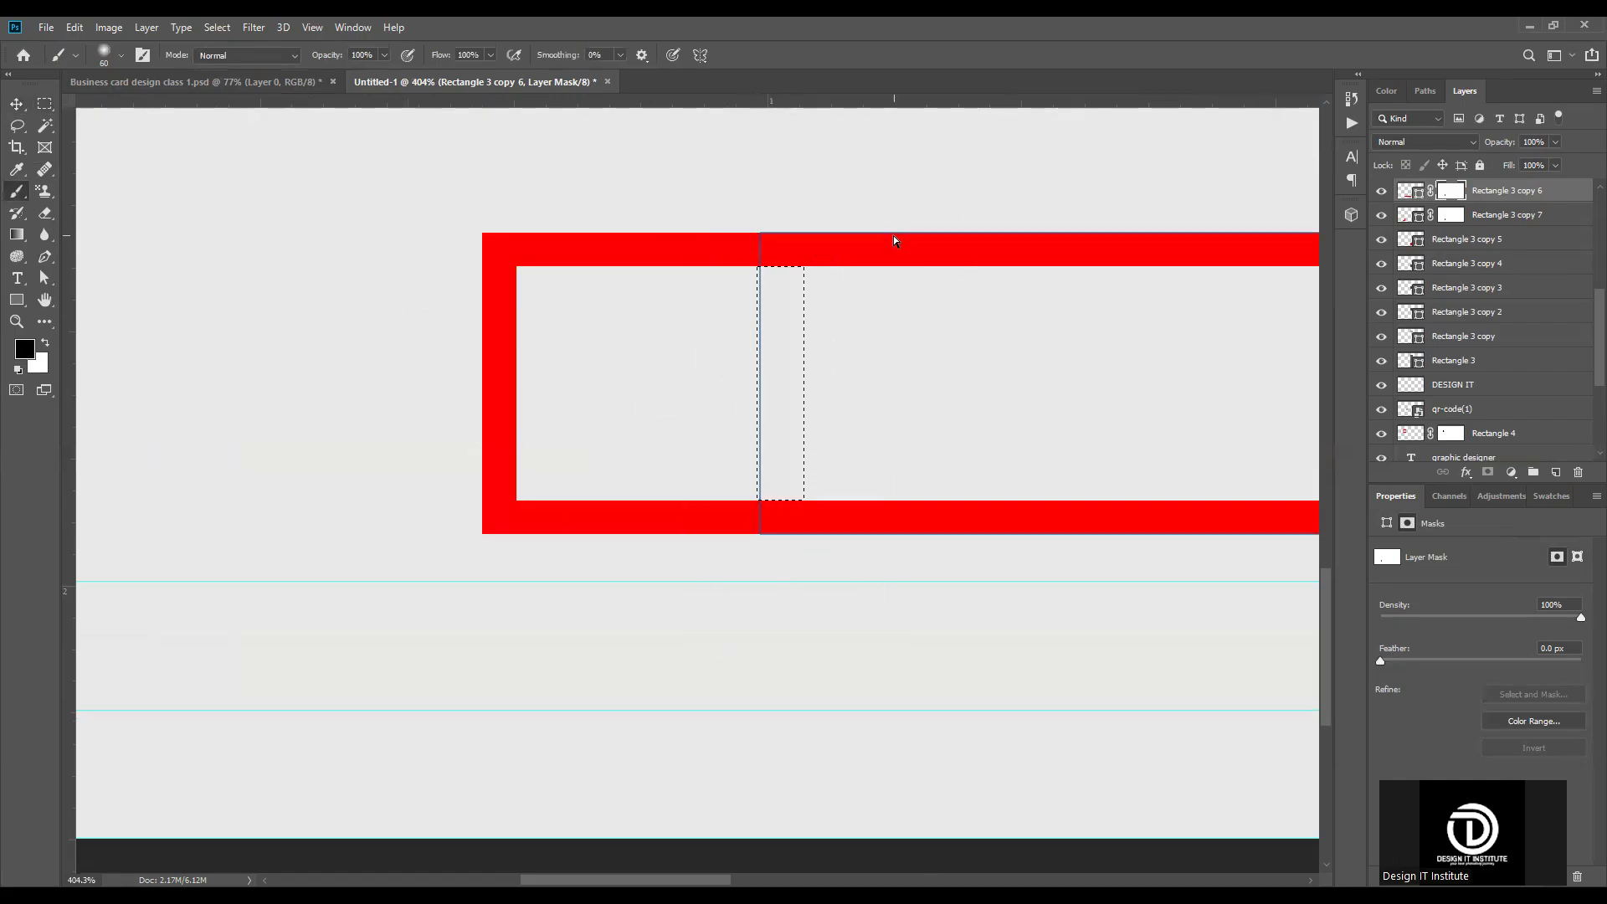
pyautogui.hotkey('ctrl', 'd')
pyautogui.click(17, 103)
pyautogui.hotkey('ctrl', '0')
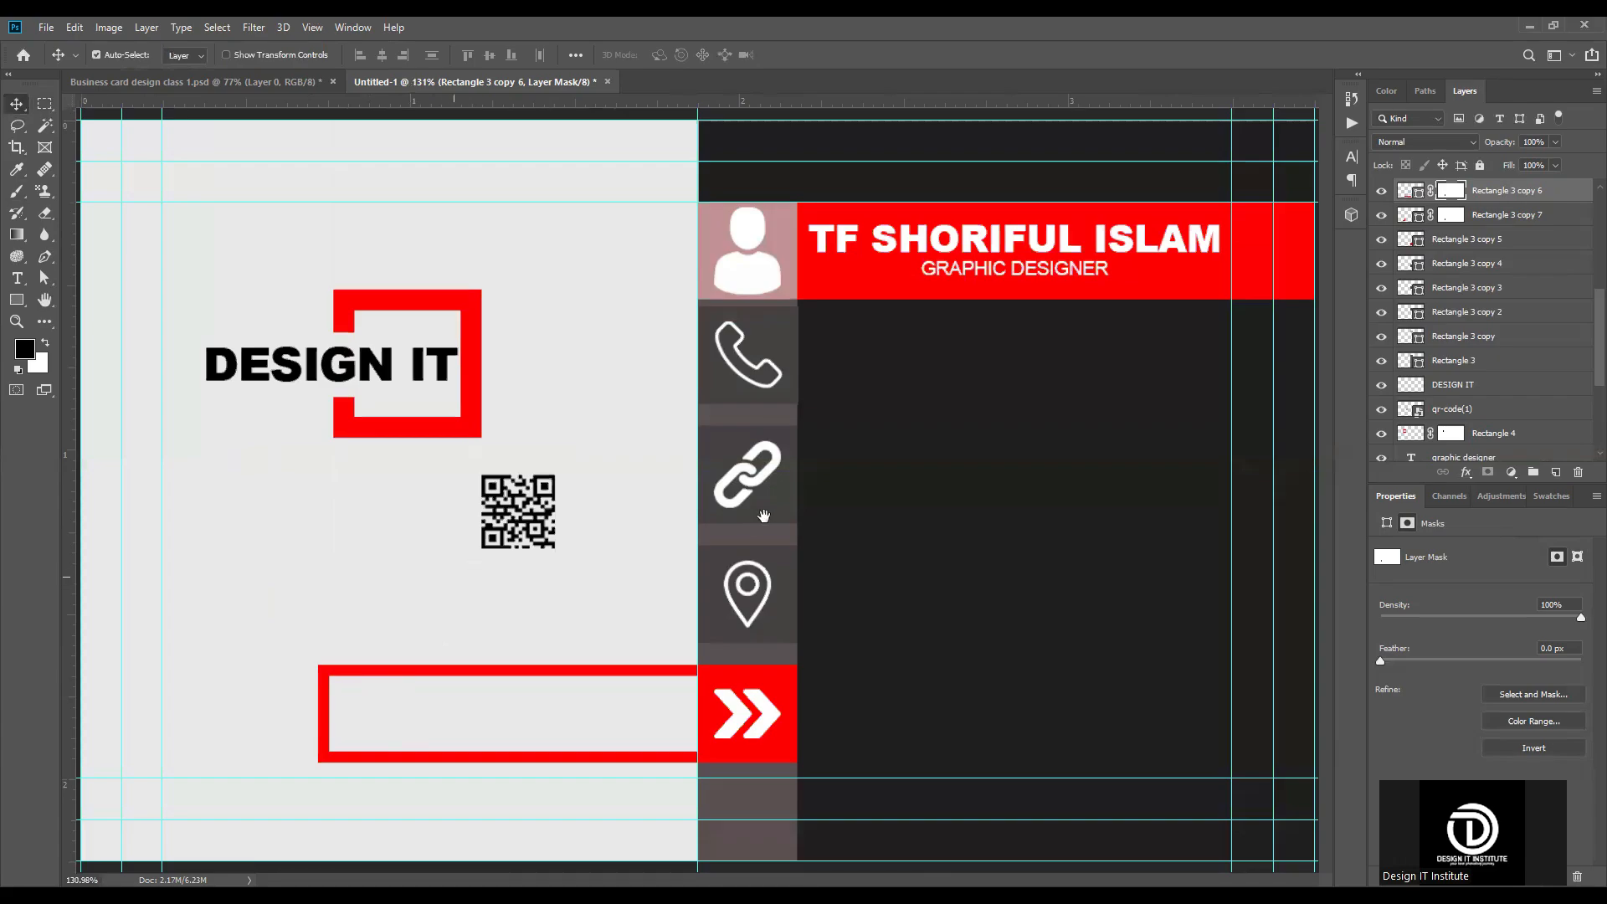
# Step: Stretch the square red frame upward and downward so it extends beyond the long frame on both sides
pyautogui.scroll(3, 322, 753)
pyautogui.moveTo(521, 693); pyautogui.dragTo(774, 630)
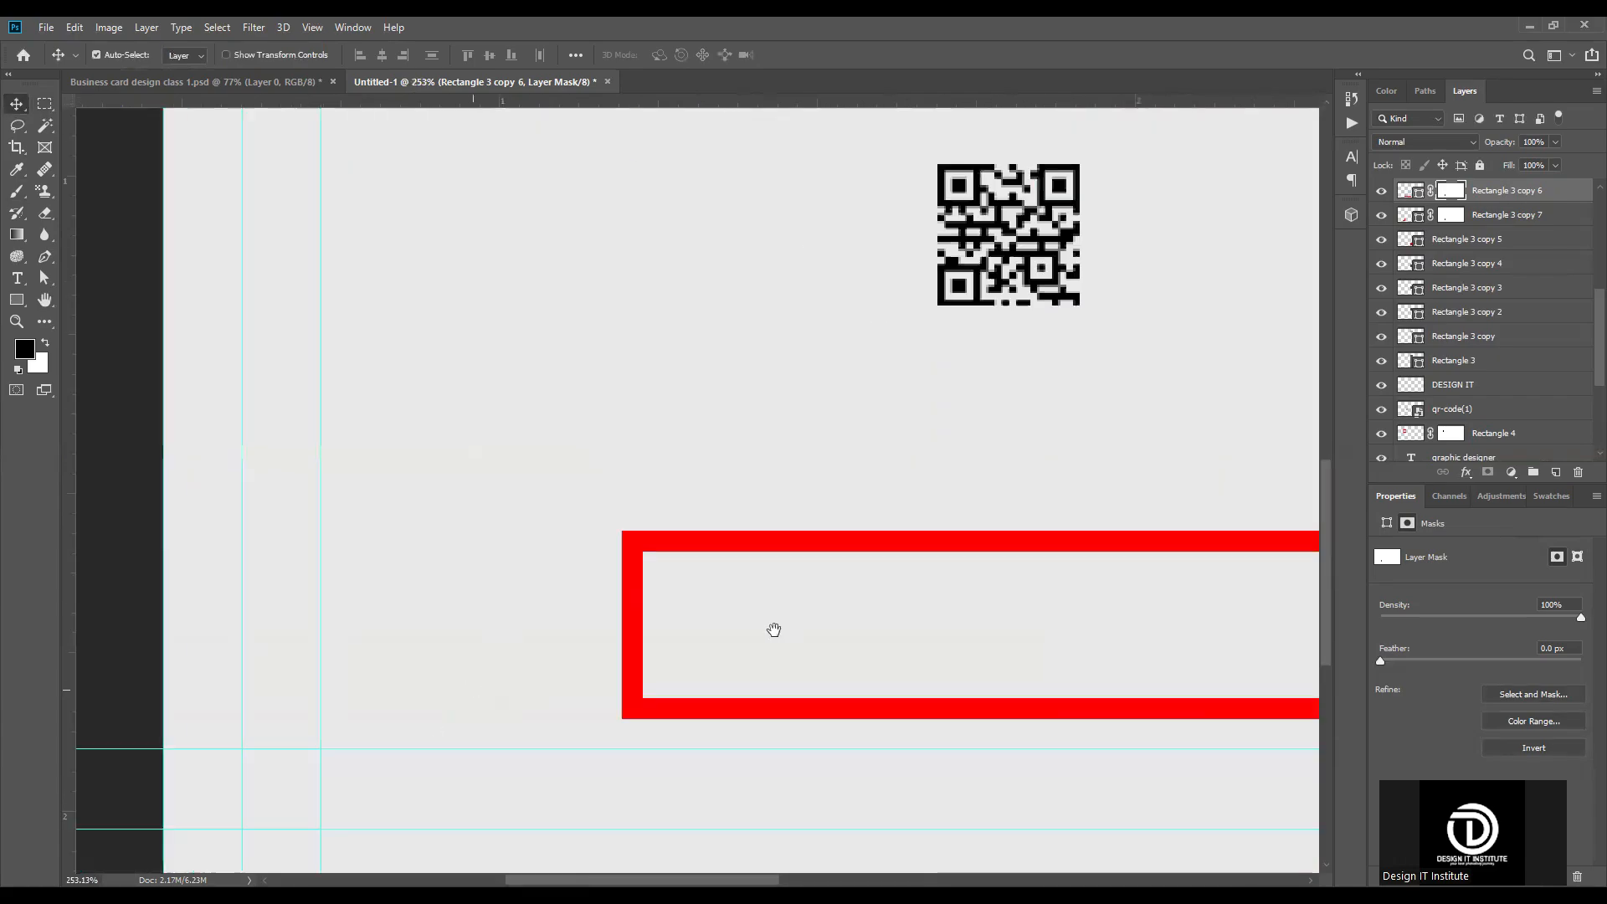
pyautogui.click(714, 545)
pyautogui.hotkey('ctrl', 't')
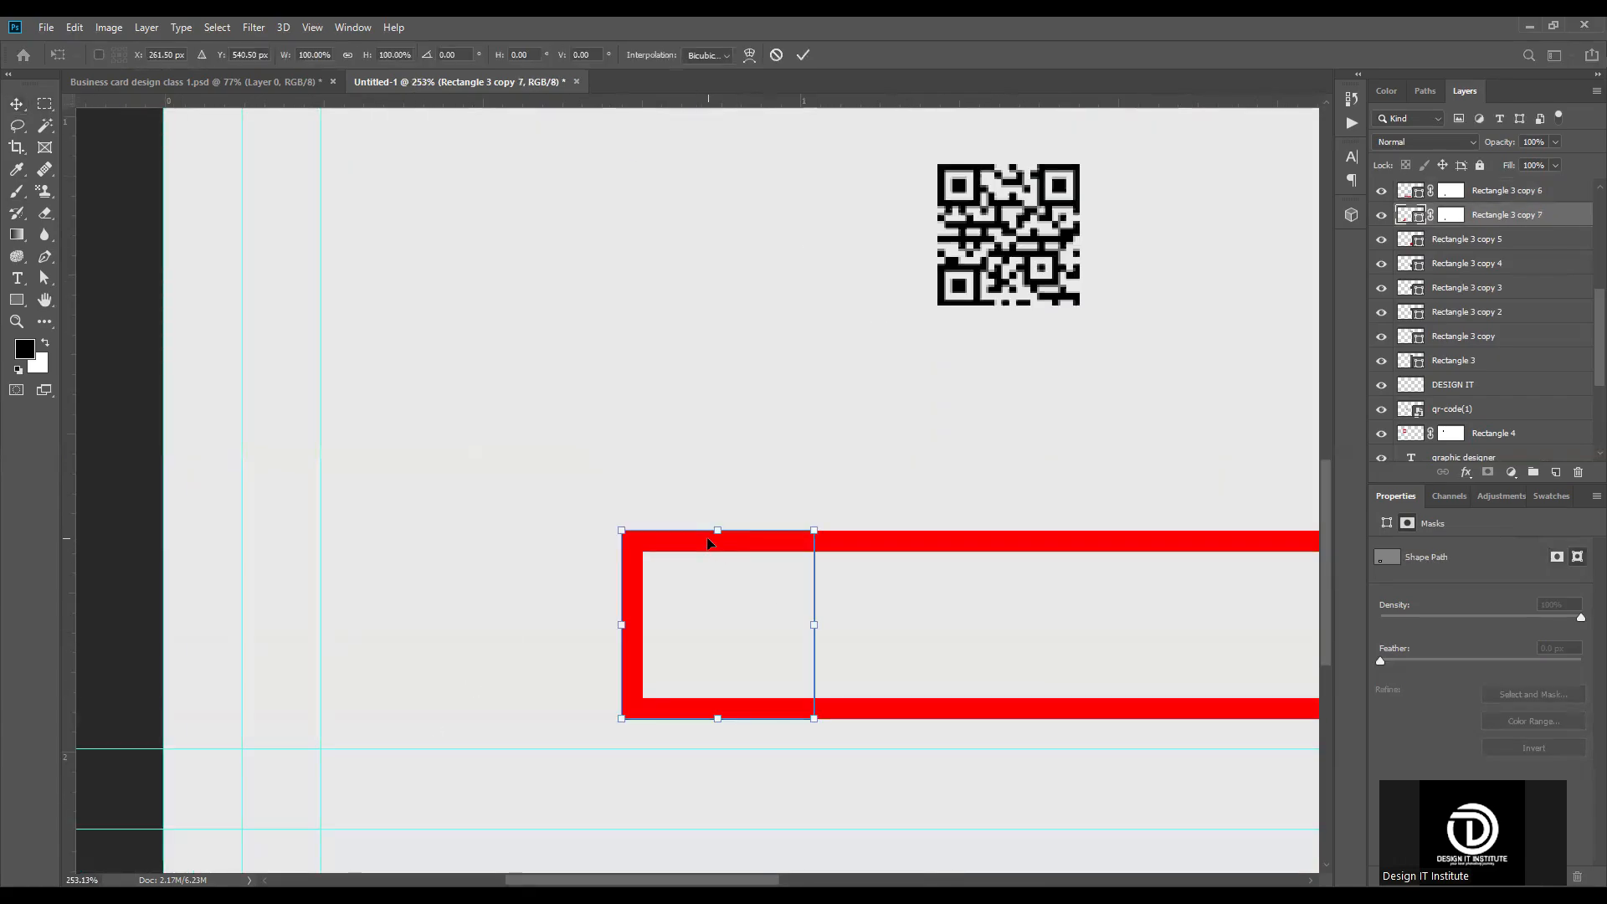
pyautogui.moveTo(716, 522); pyautogui.dragTo(717, 488)
pyautogui.moveTo(717, 728); pyautogui.dragTo(718, 758)
pyautogui.press('Return')
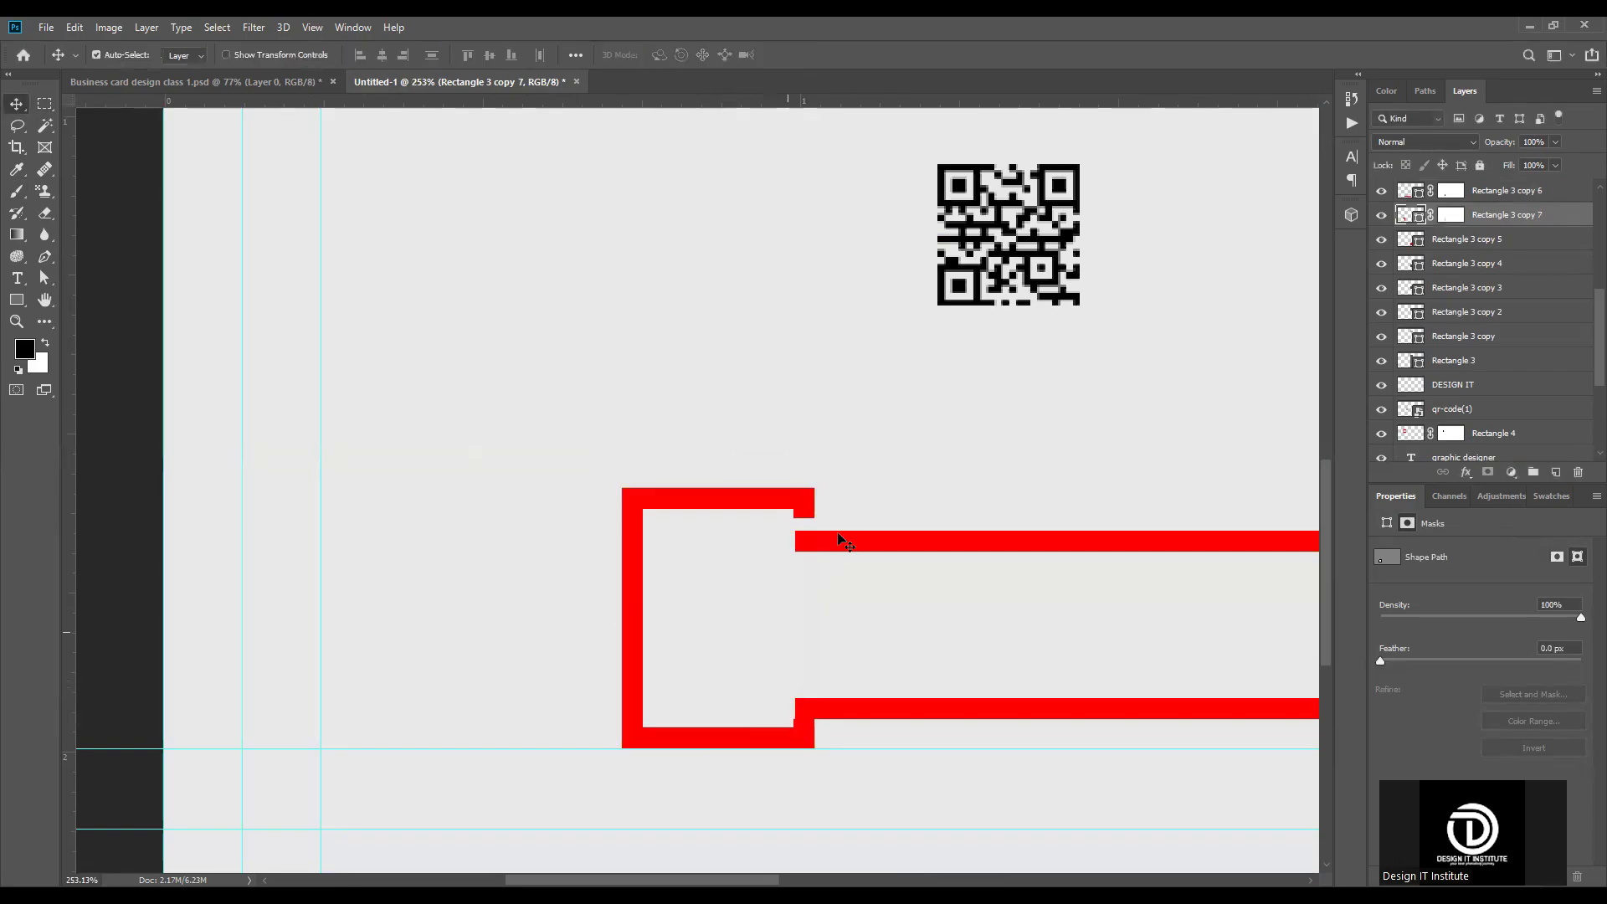
# Step: Shorten the square frame slightly at its upper and lower edges to close the gap with the long frame
pyautogui.scroll(2, 808, 533)
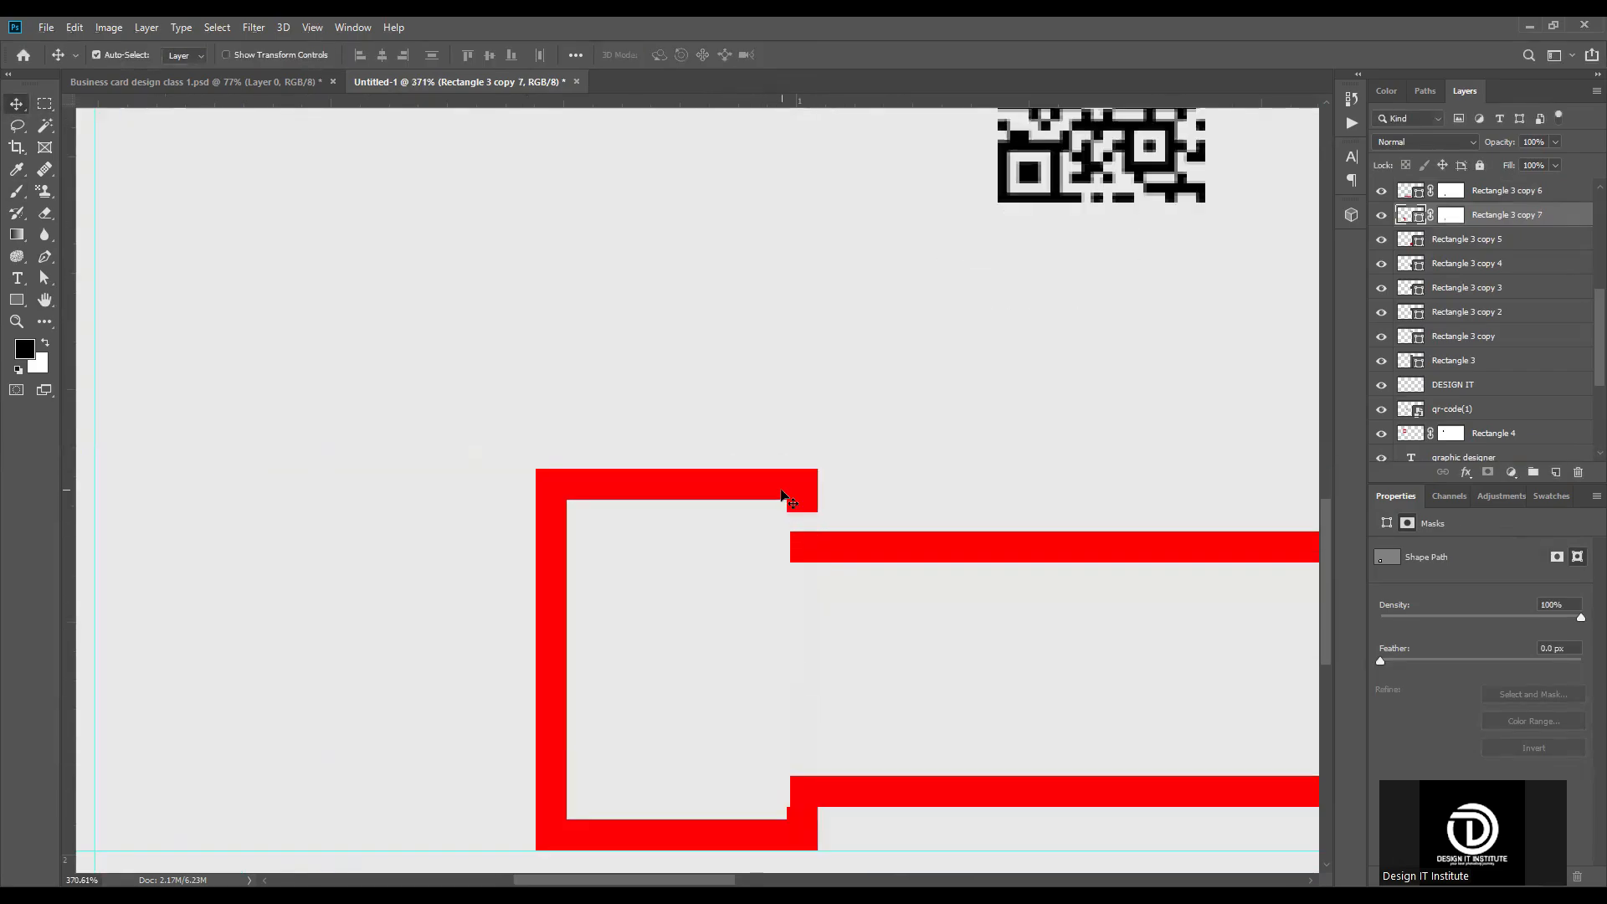
pyautogui.press('ctrl')
pyautogui.hotkey('ctrl', 't')
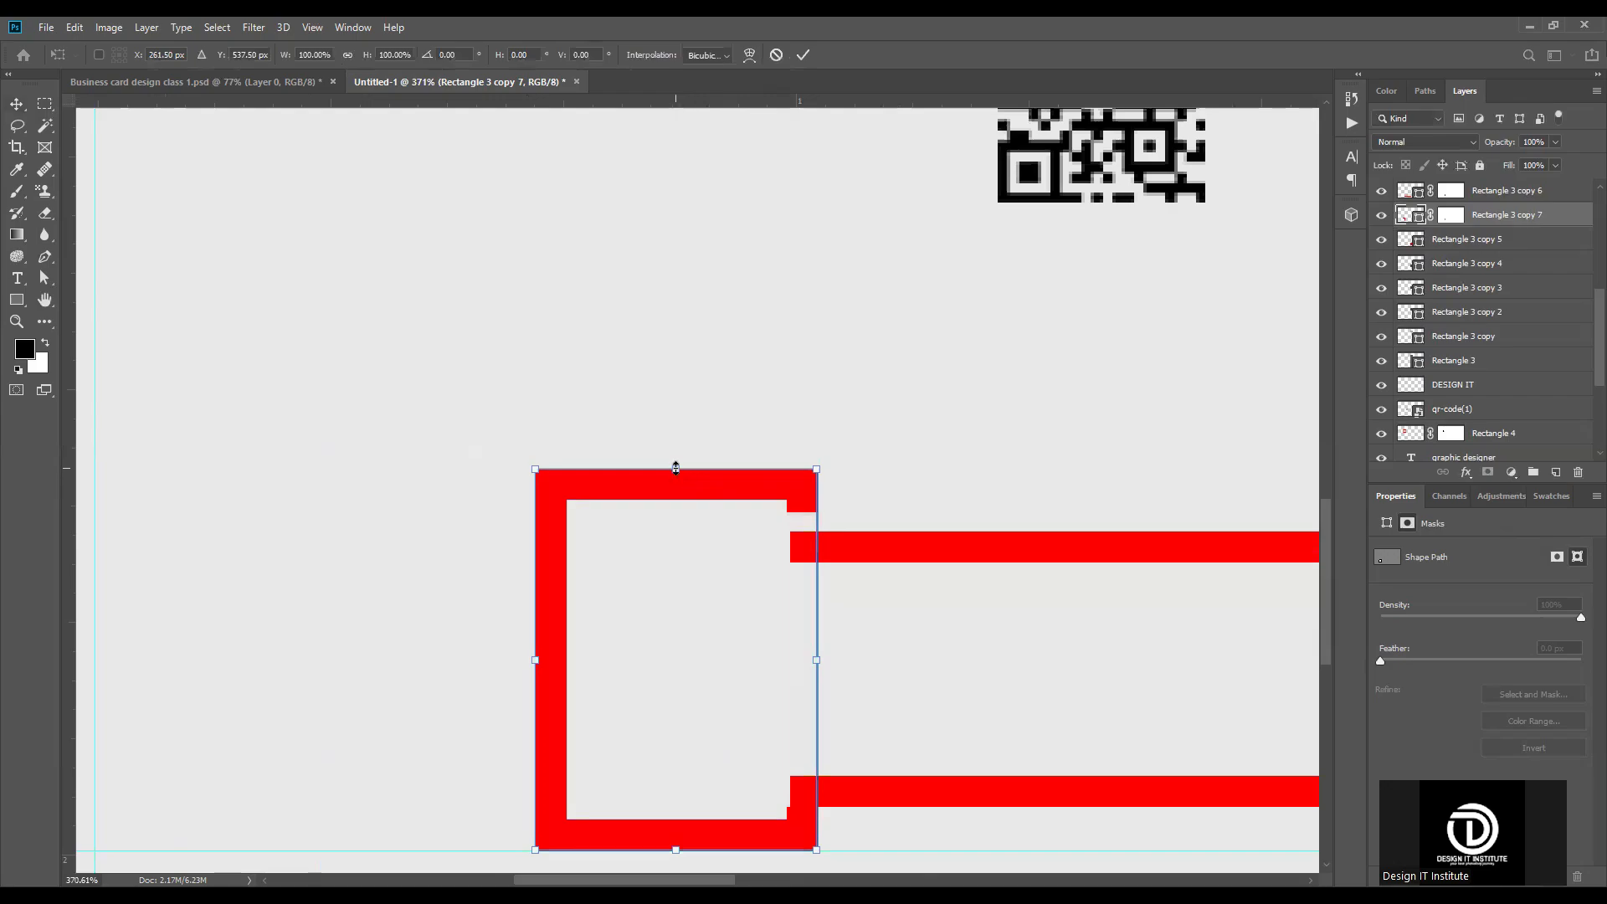
pyautogui.moveTo(676, 490); pyautogui.dragTo(675, 492)
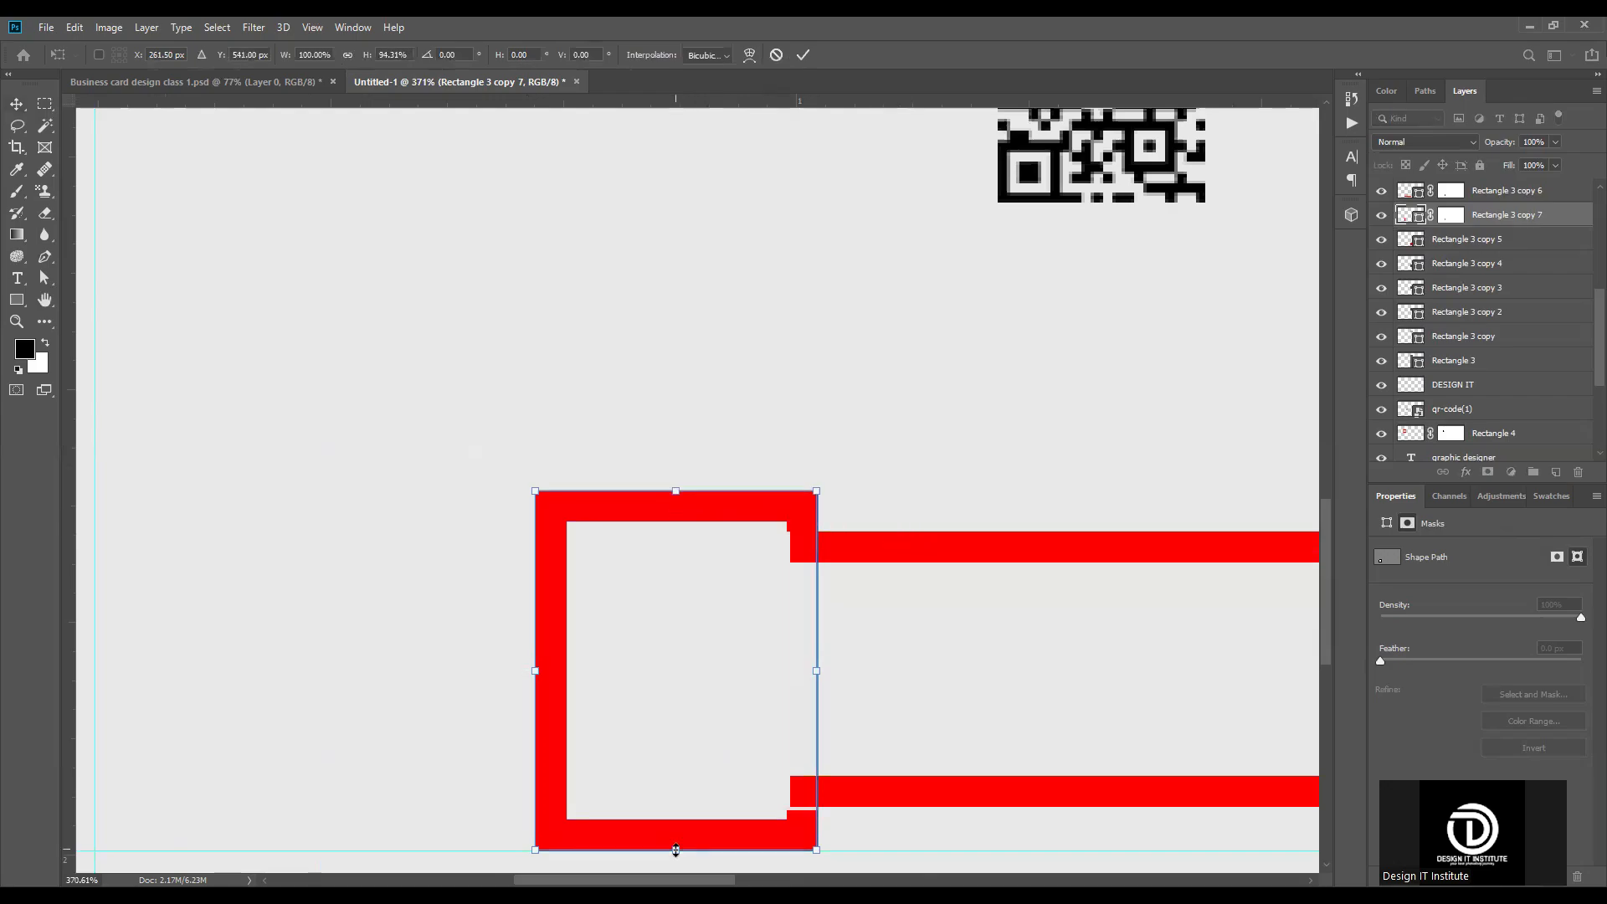
pyautogui.moveTo(676, 847); pyautogui.dragTo(677, 841)
pyautogui.press('Return')
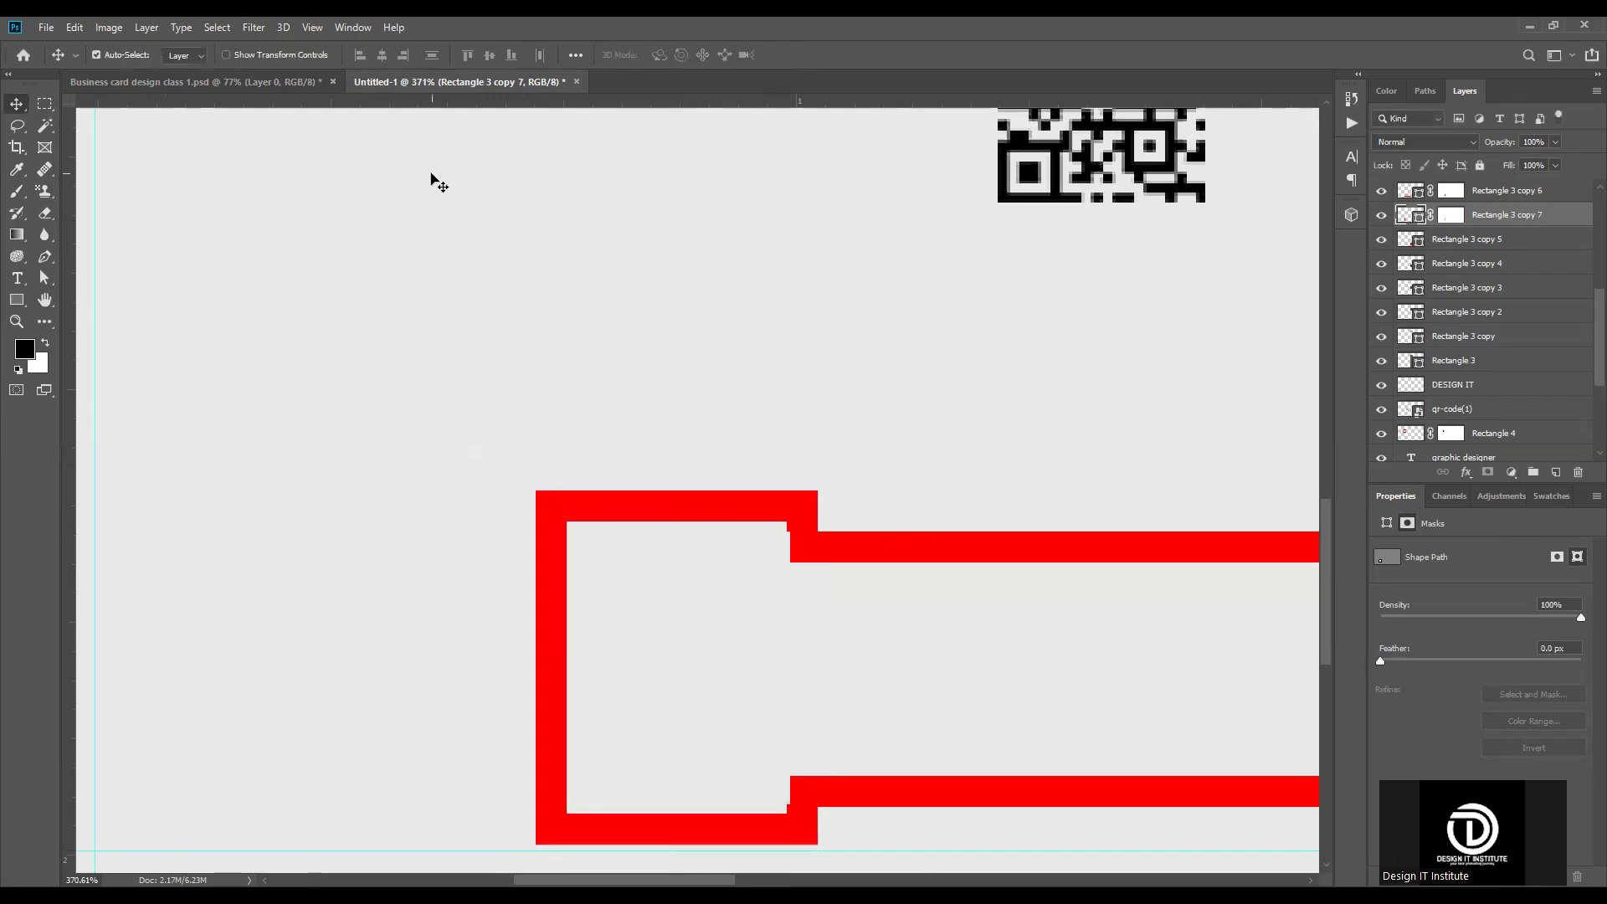
# Step: Nudge the square frame 1 px toward the long frame so their inner corners line up
pyautogui.press('Right')
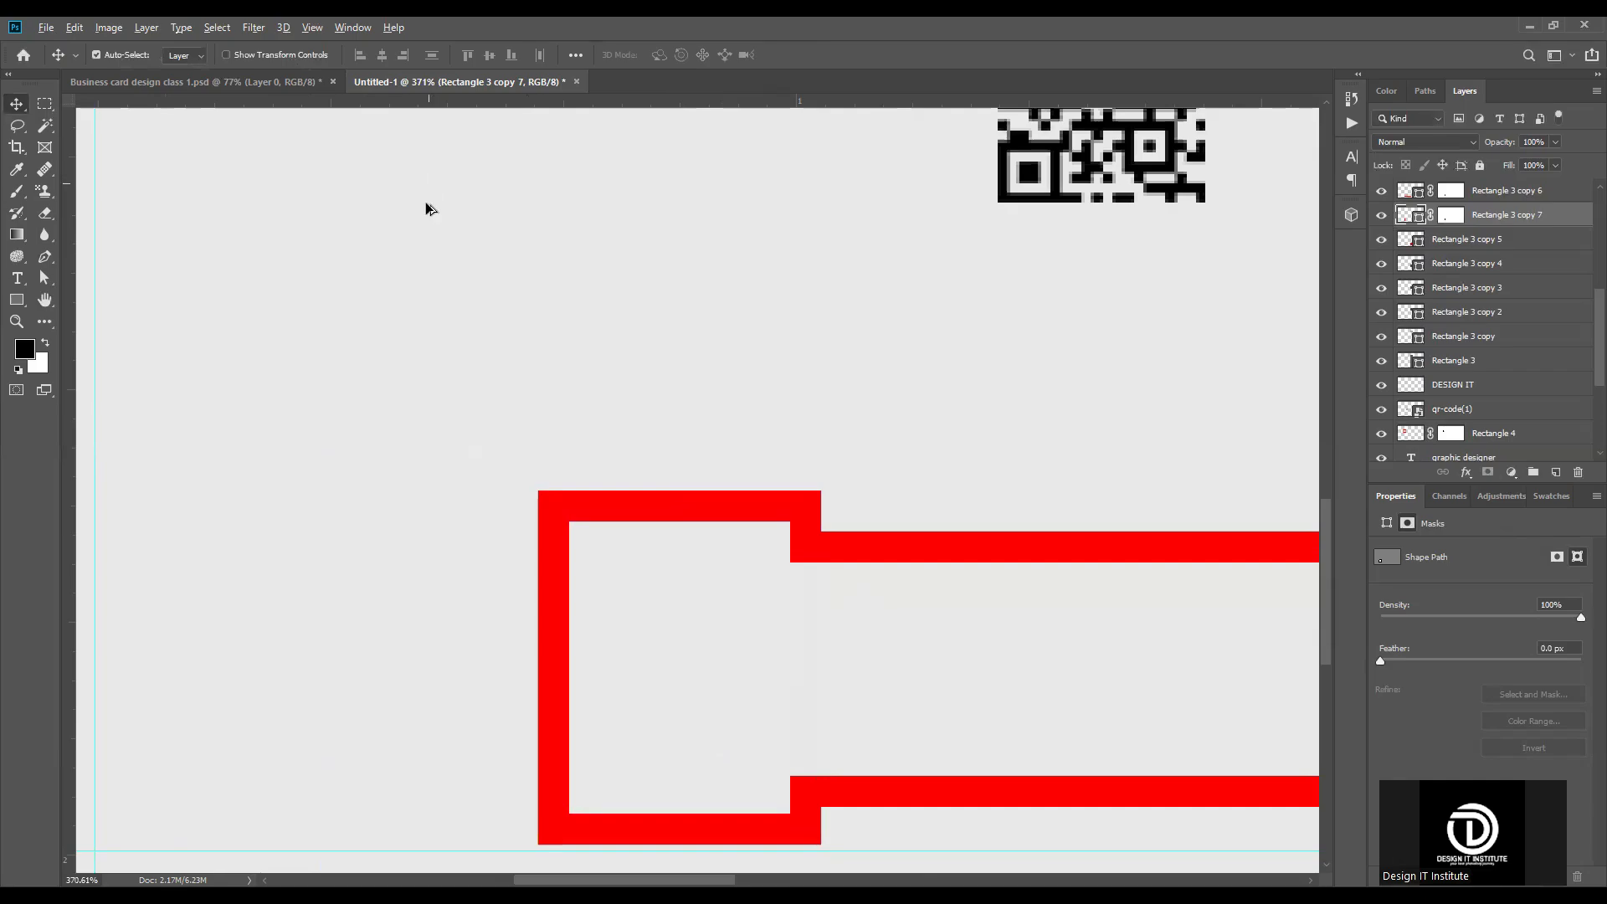
pyautogui.scroll(-2, 428, 208)
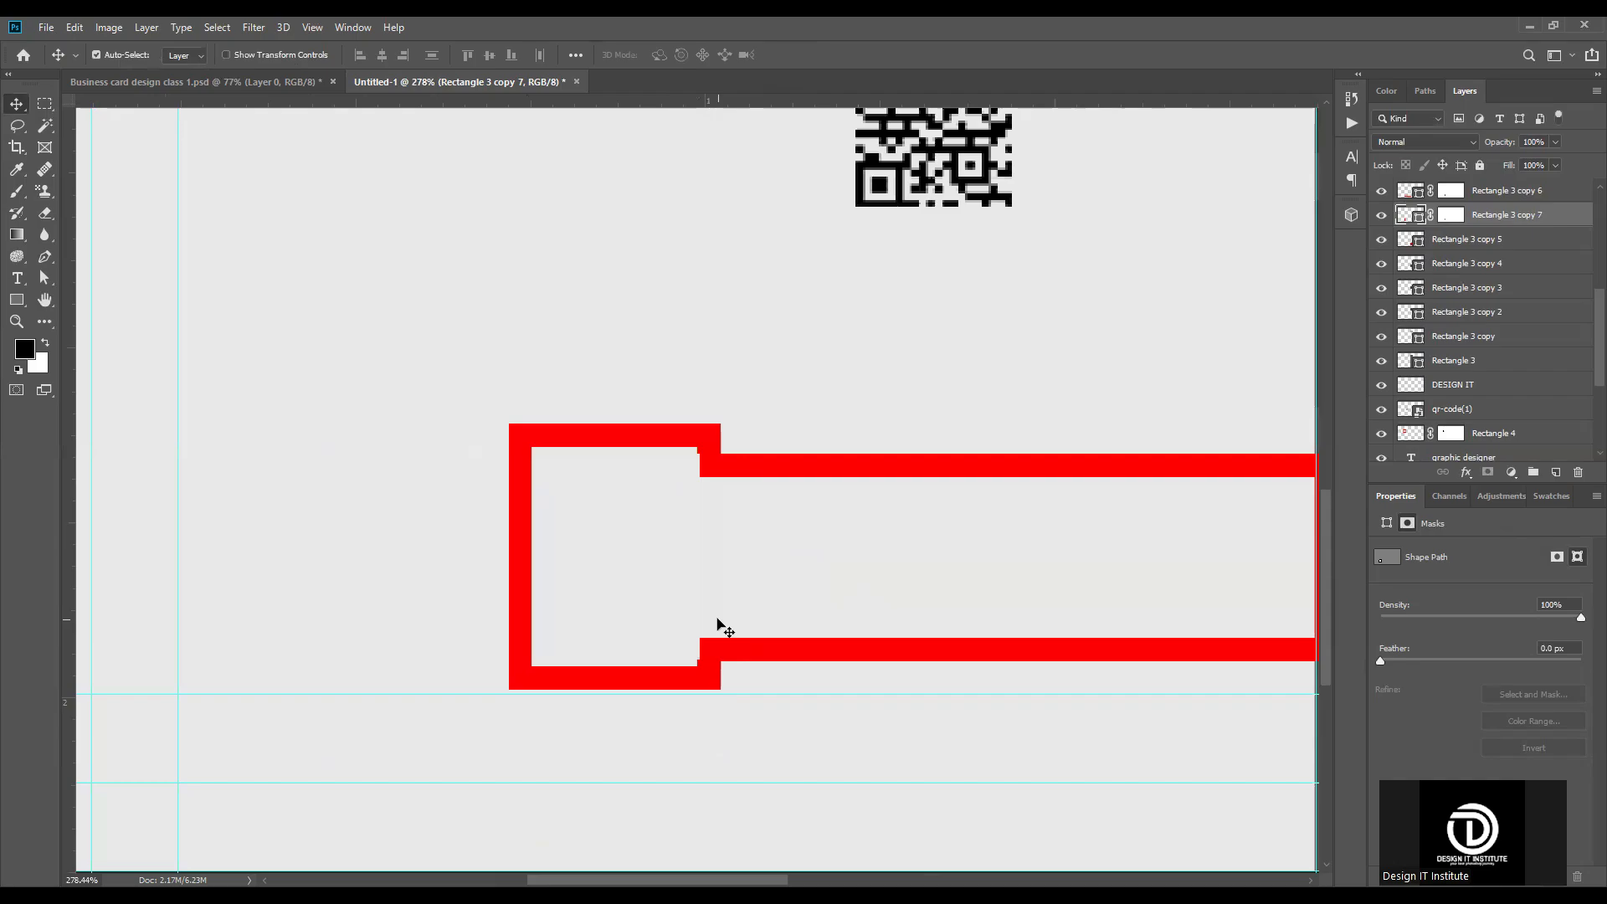
pyautogui.press('Right')
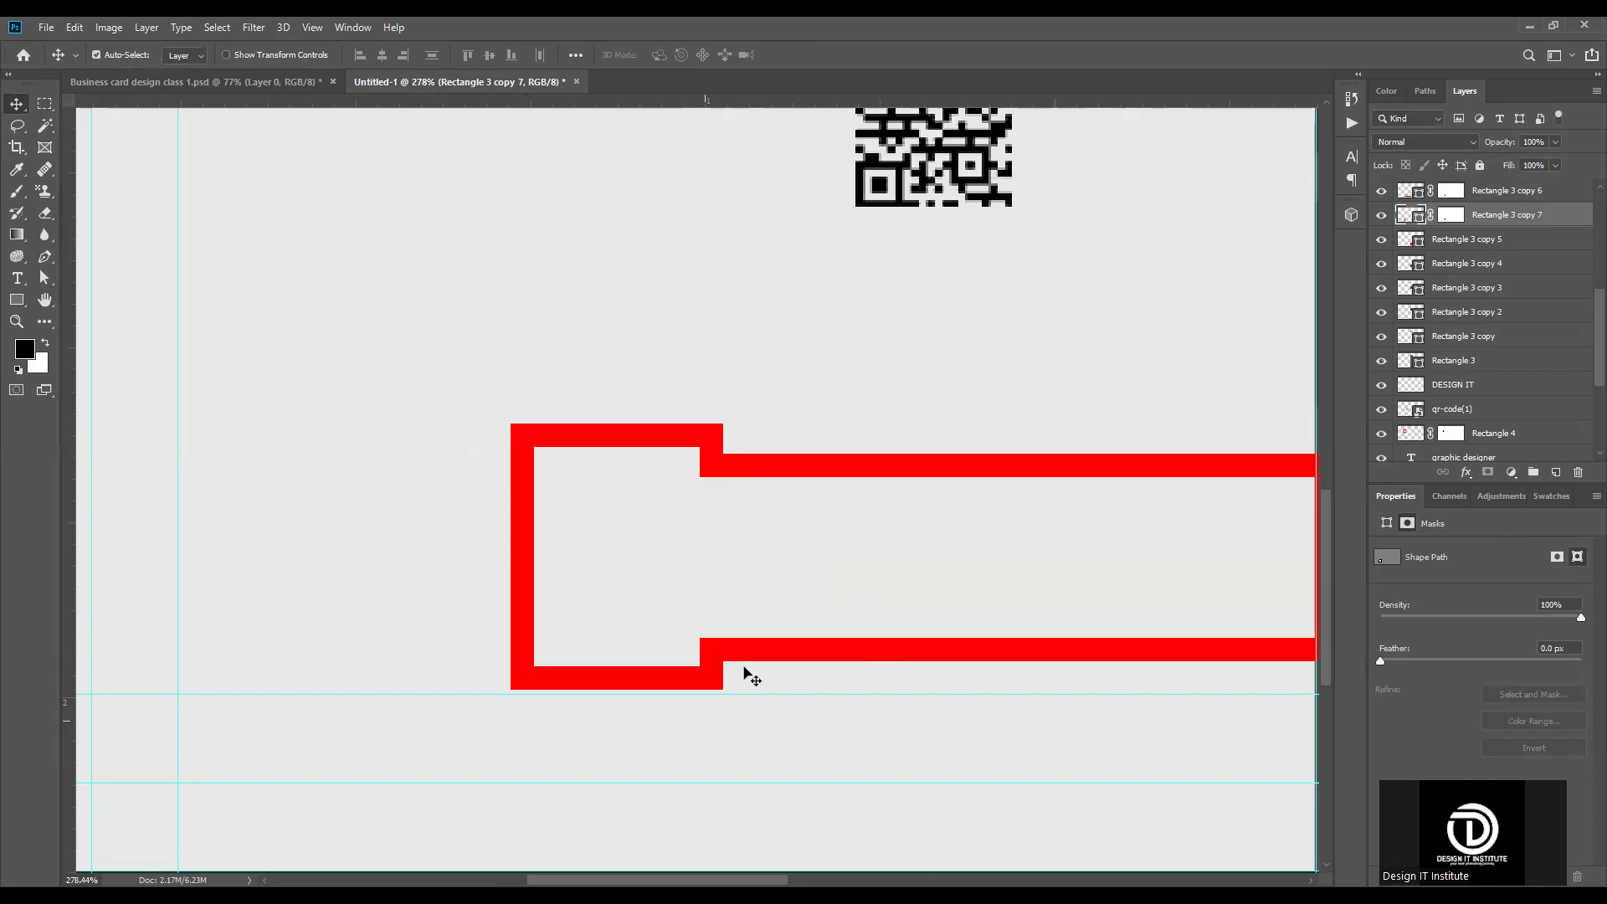
# Step: Move the QR code into the square red frame and scale it down to 0.21 in wide and high
pyautogui.scroll(-3, 808, 590)
pyautogui.scroll(2, 896, 289)
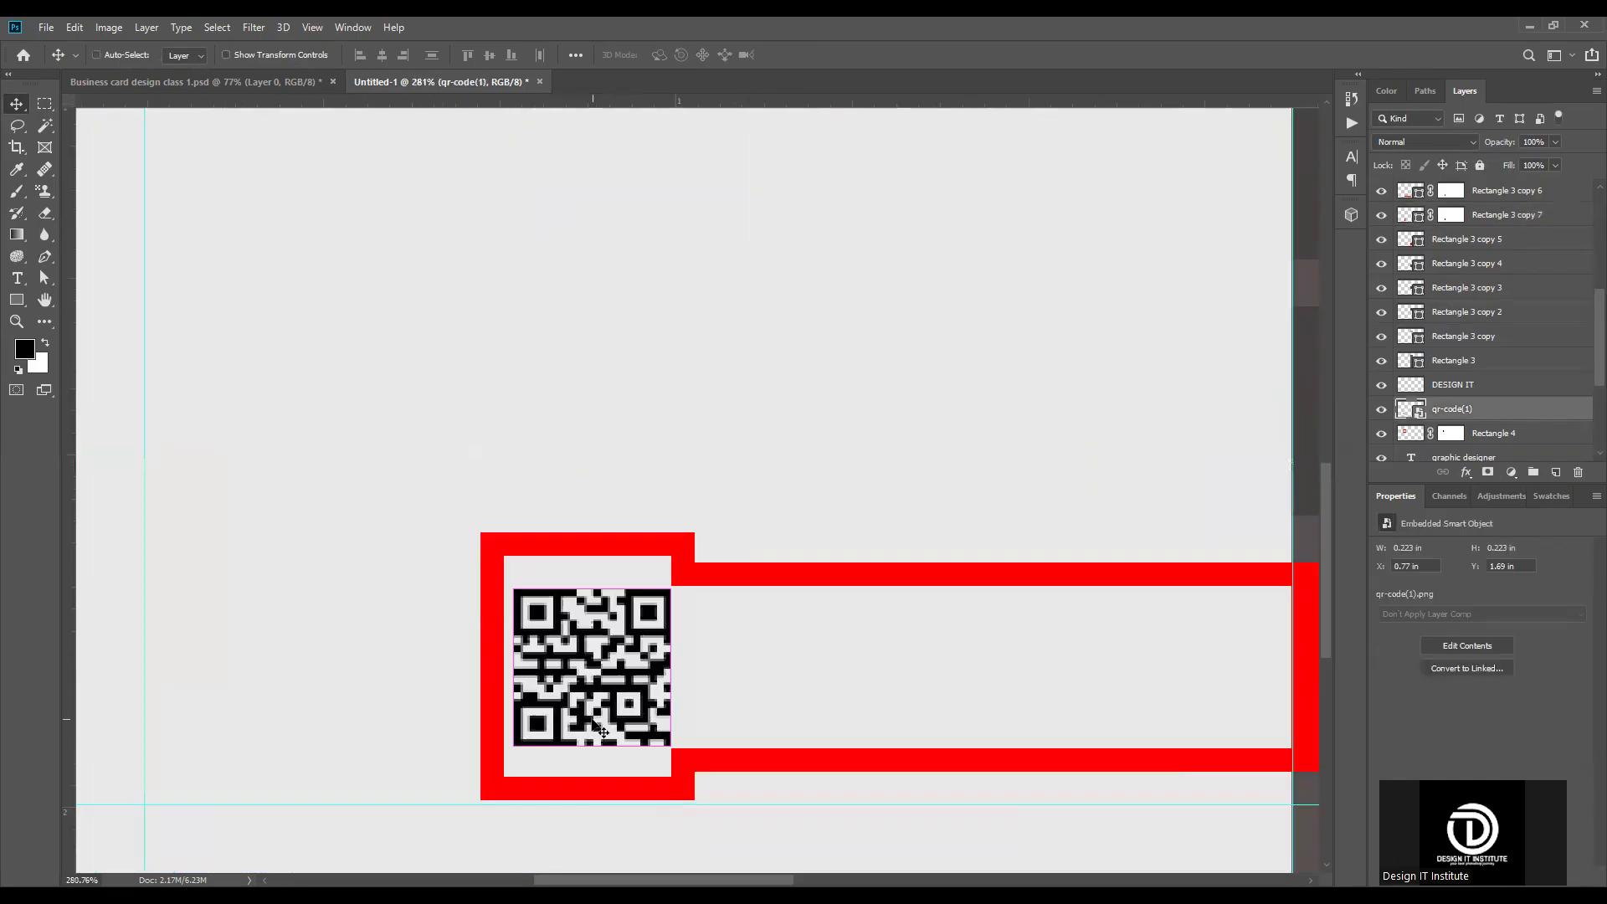
pyautogui.hotkey('ctrl', 't')
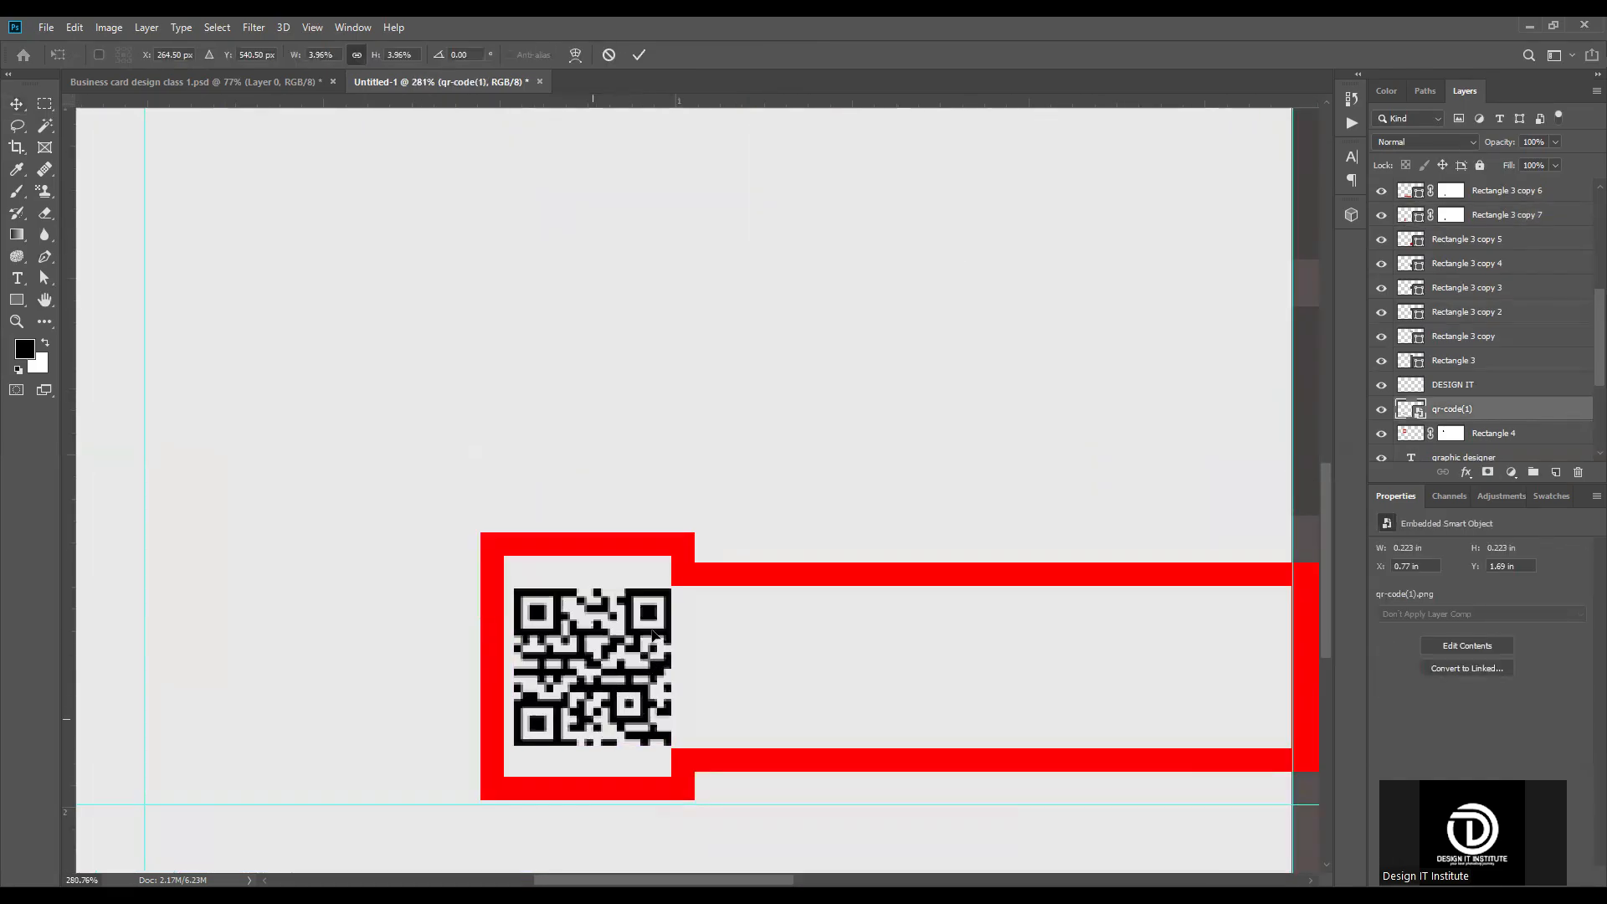
pyautogui.moveTo(670, 666); pyautogui.dragTo(659, 670)
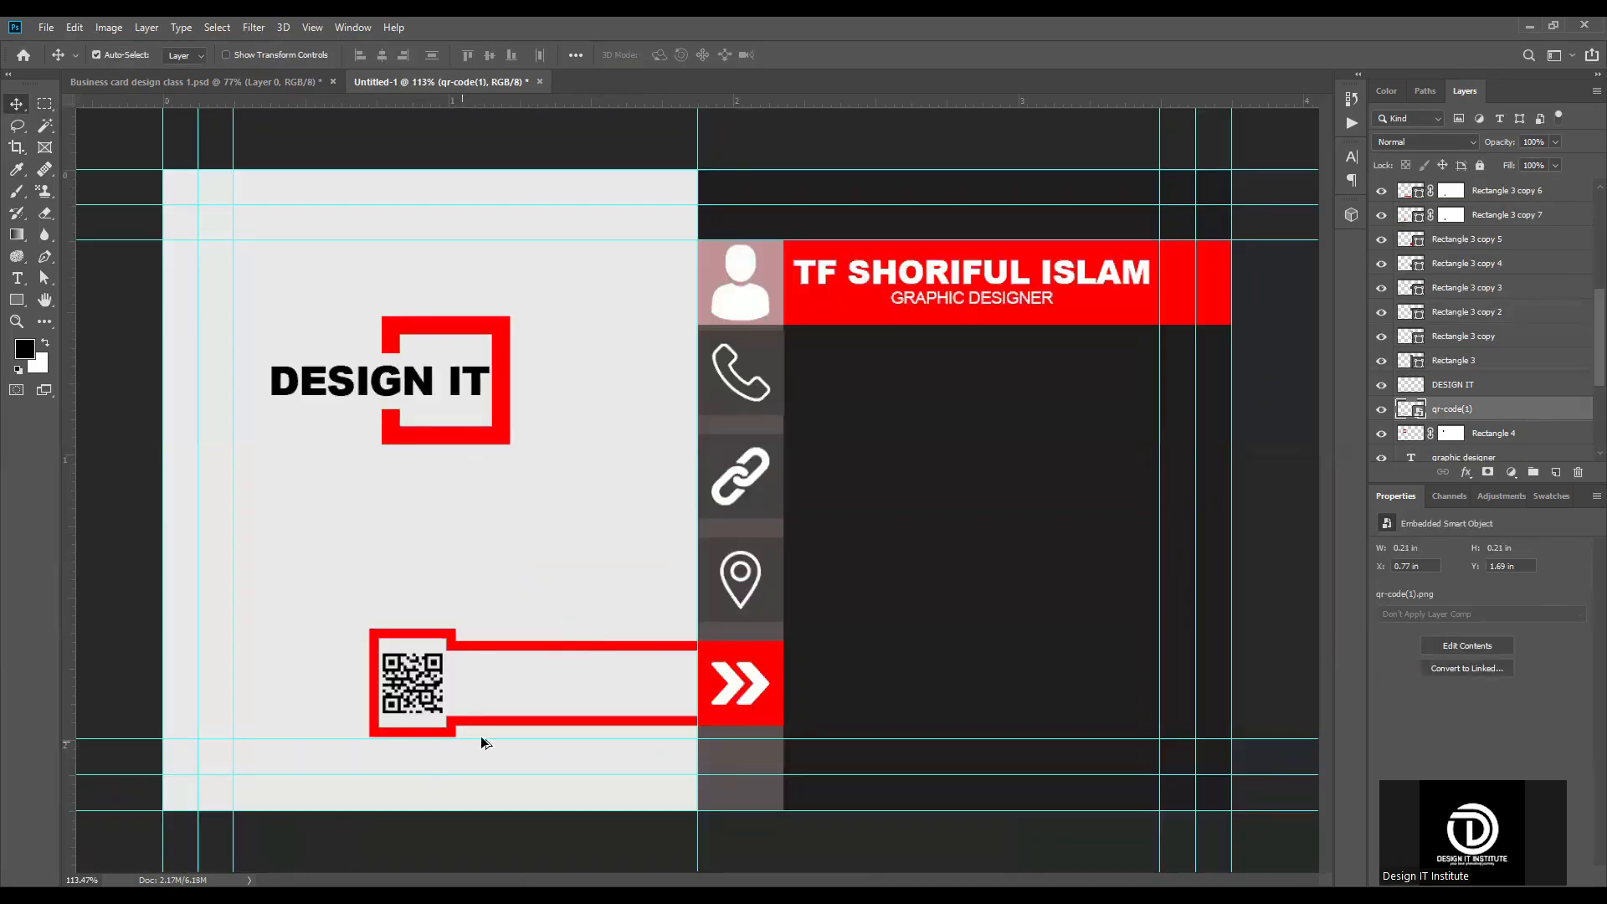
pyautogui.scroll(-2, 783, 733)
pyautogui.scroll(5, 574, 682)
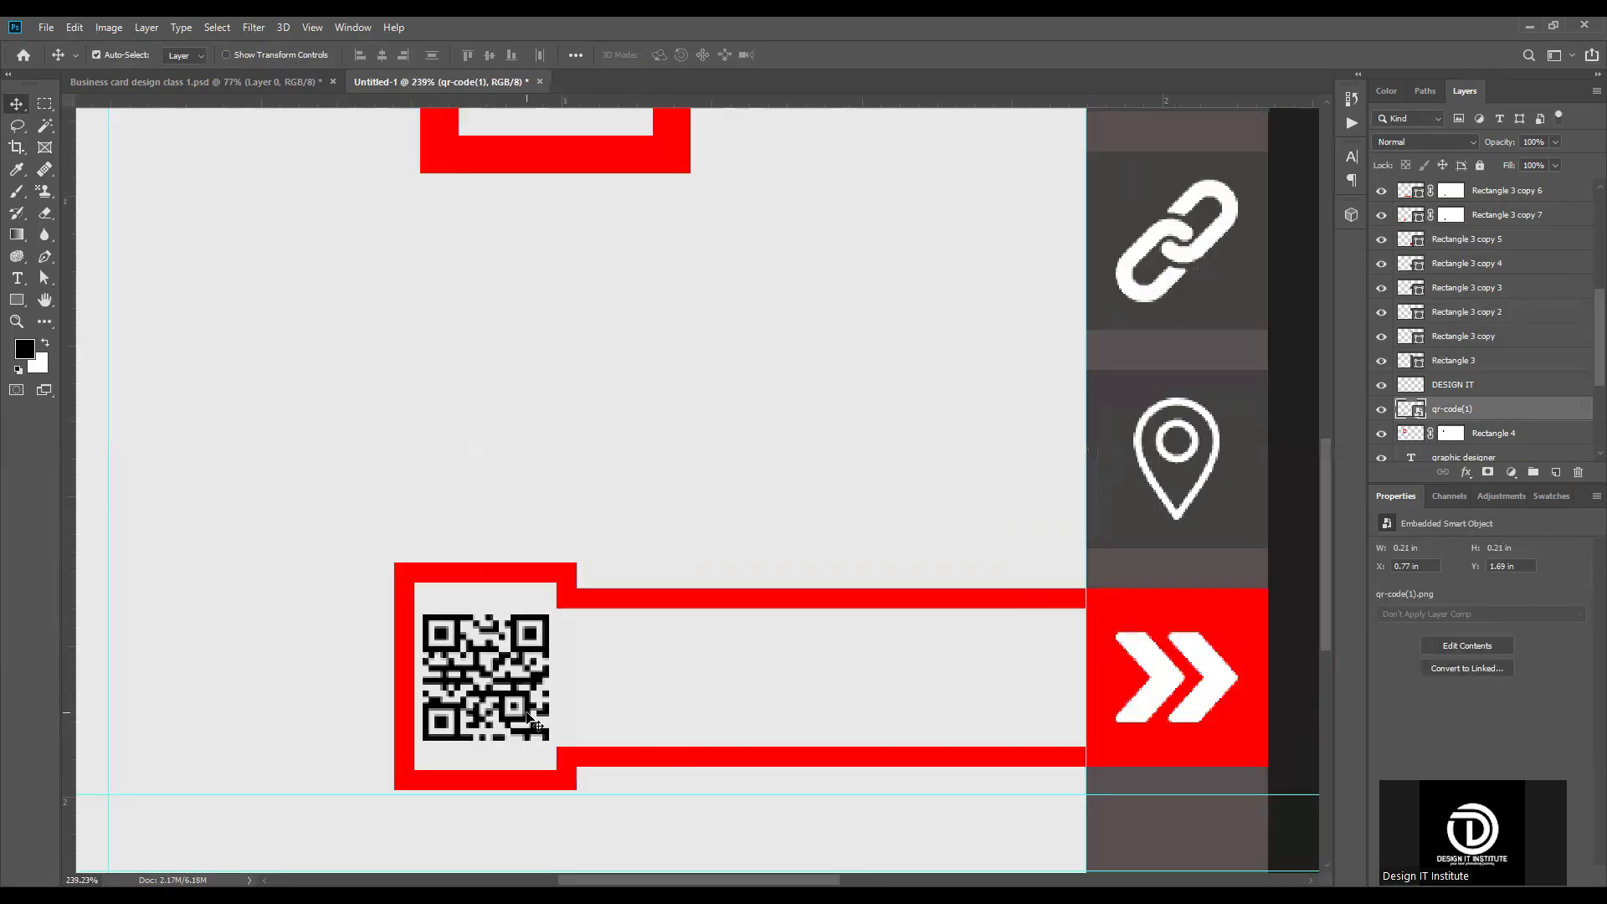
pyautogui.scroll(-3, 551, 697)
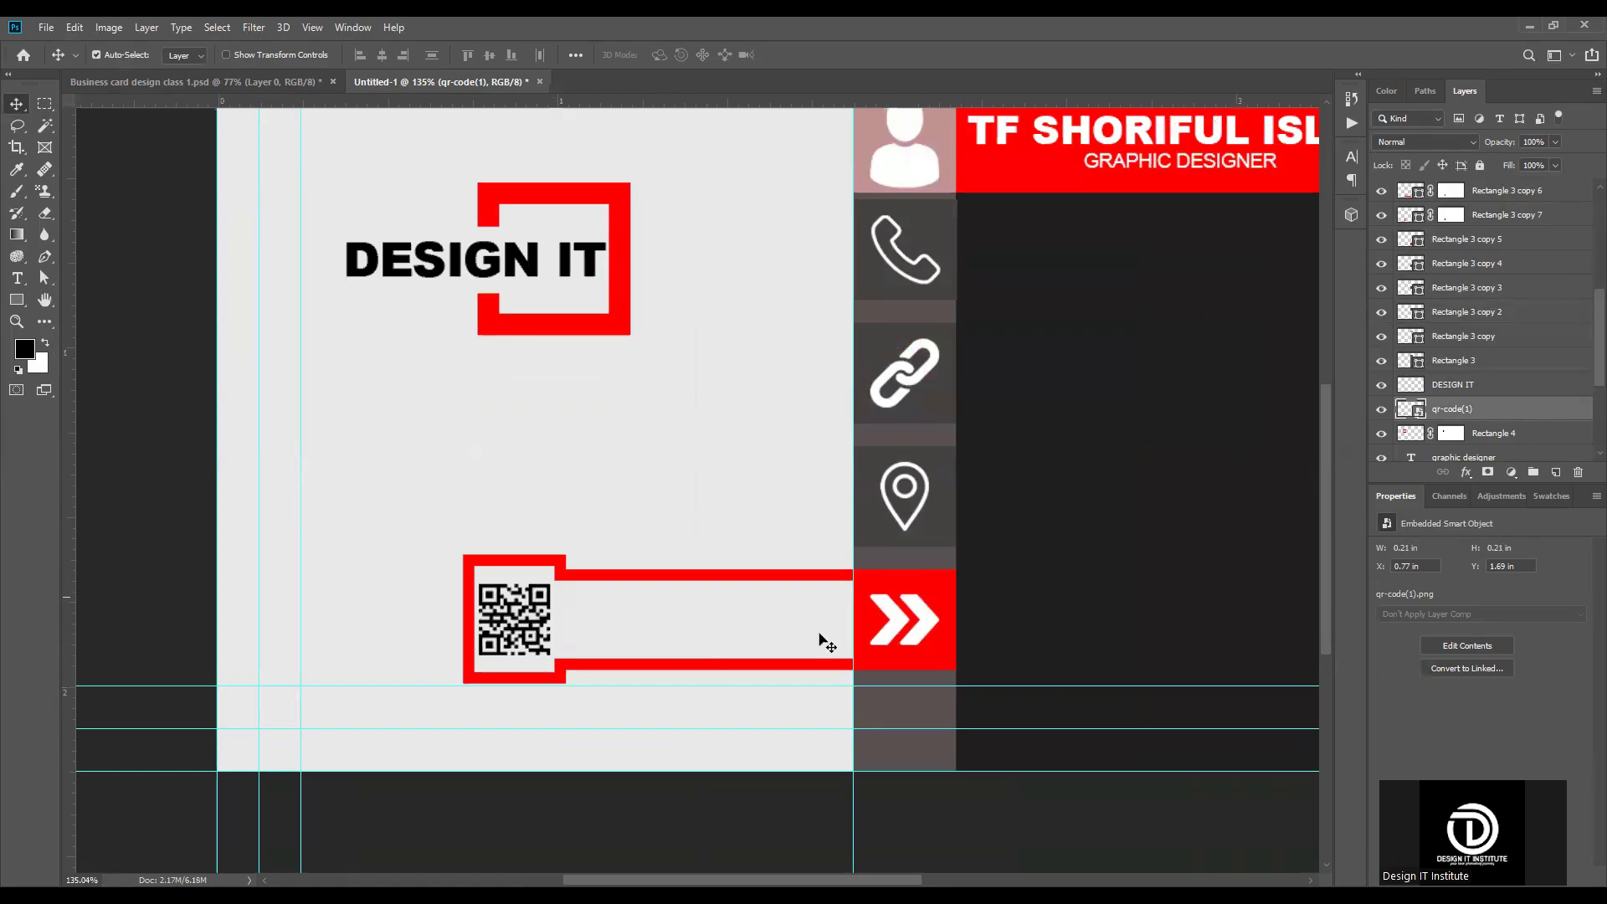
# Step: Reduce the red arrow square's height to 67 px by bringing in its upper and lower edges
pyautogui.scroll(3, 964, 603)
pyautogui.click(903, 576)
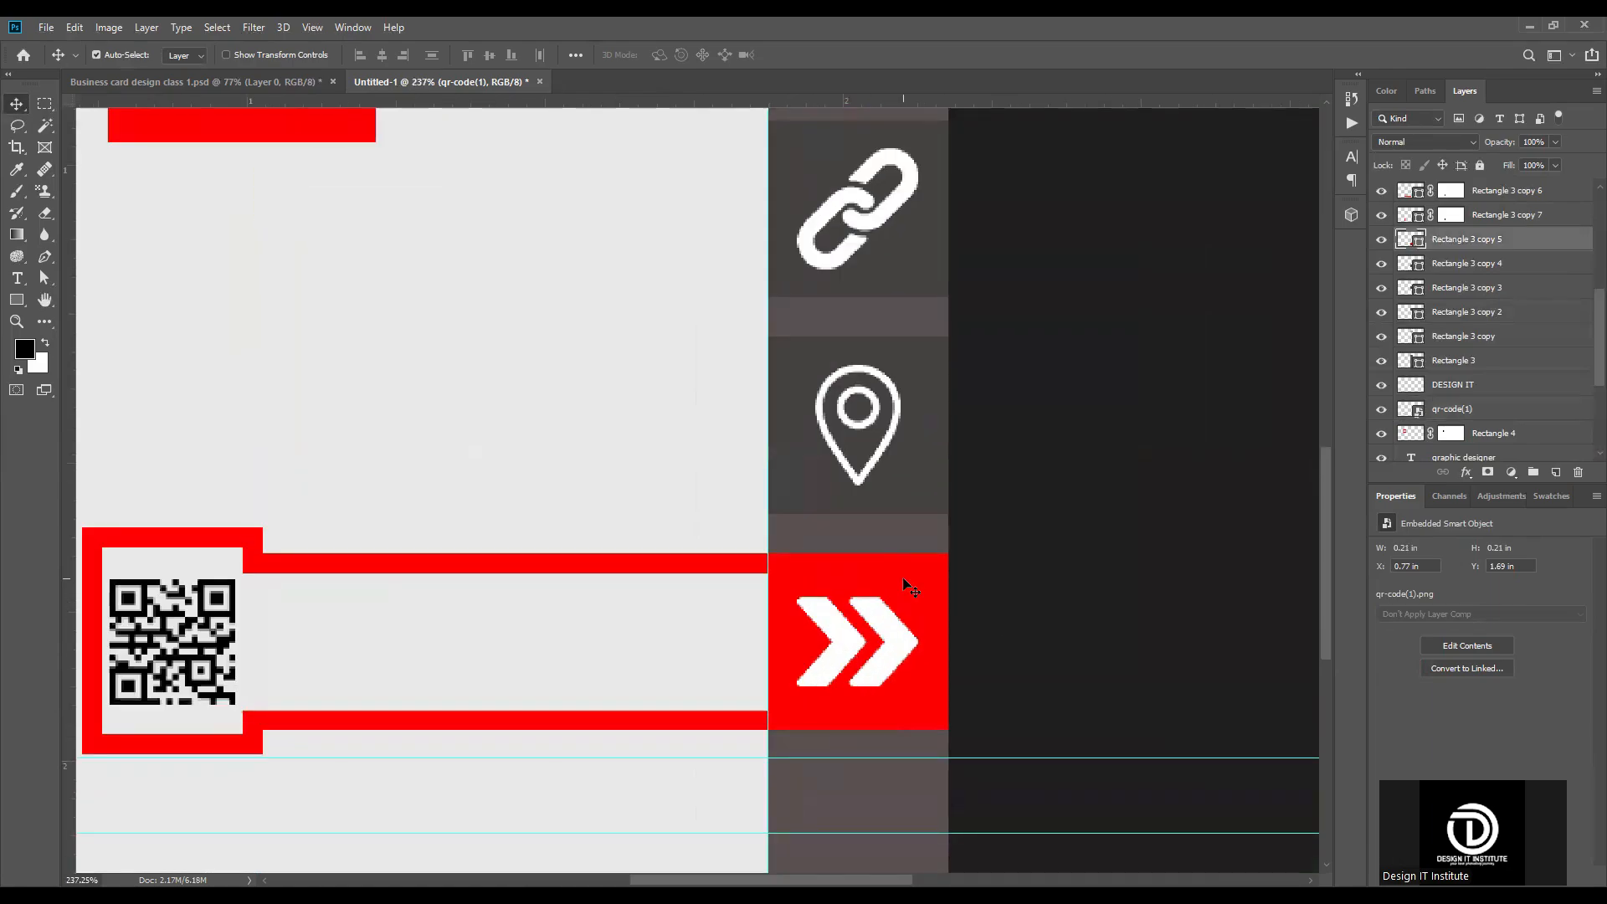
pyautogui.hotkey('ctrl', 't')
pyautogui.moveTo(860, 731); pyautogui.dragTo(860, 705)
pyautogui.moveTo(861, 554); pyautogui.dragTo(861, 573)
pyautogui.press('Return')
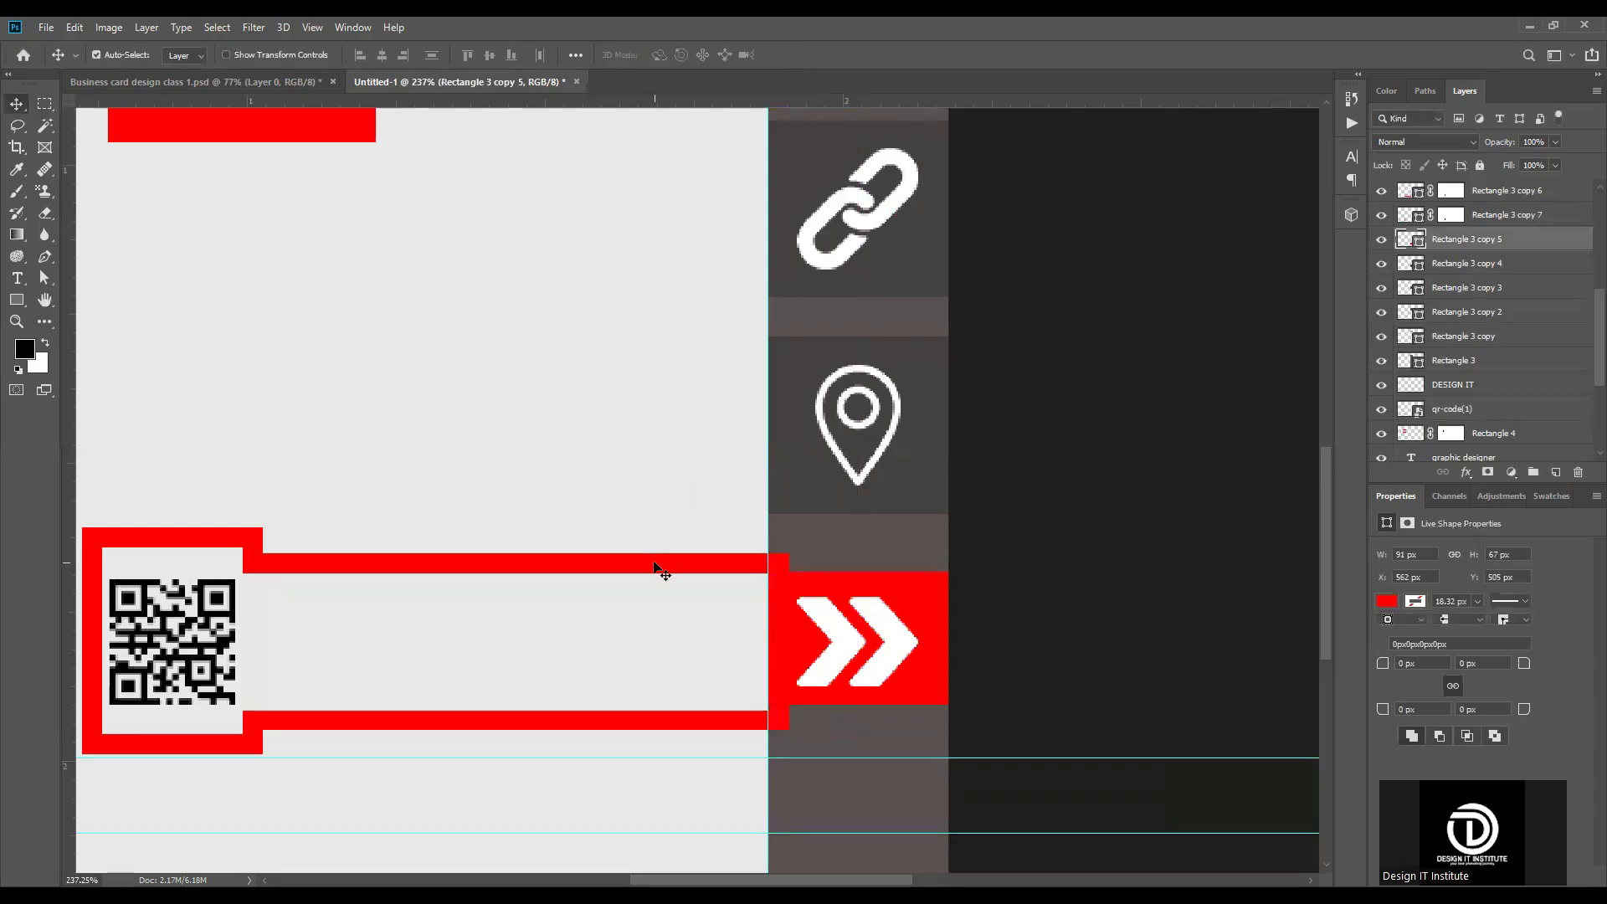
# Step: Bring in the long red frame's upper and lower edges so its height matches the red arrow square
pyautogui.click(656, 566)
pyautogui.hotkey('ctrl', 't')
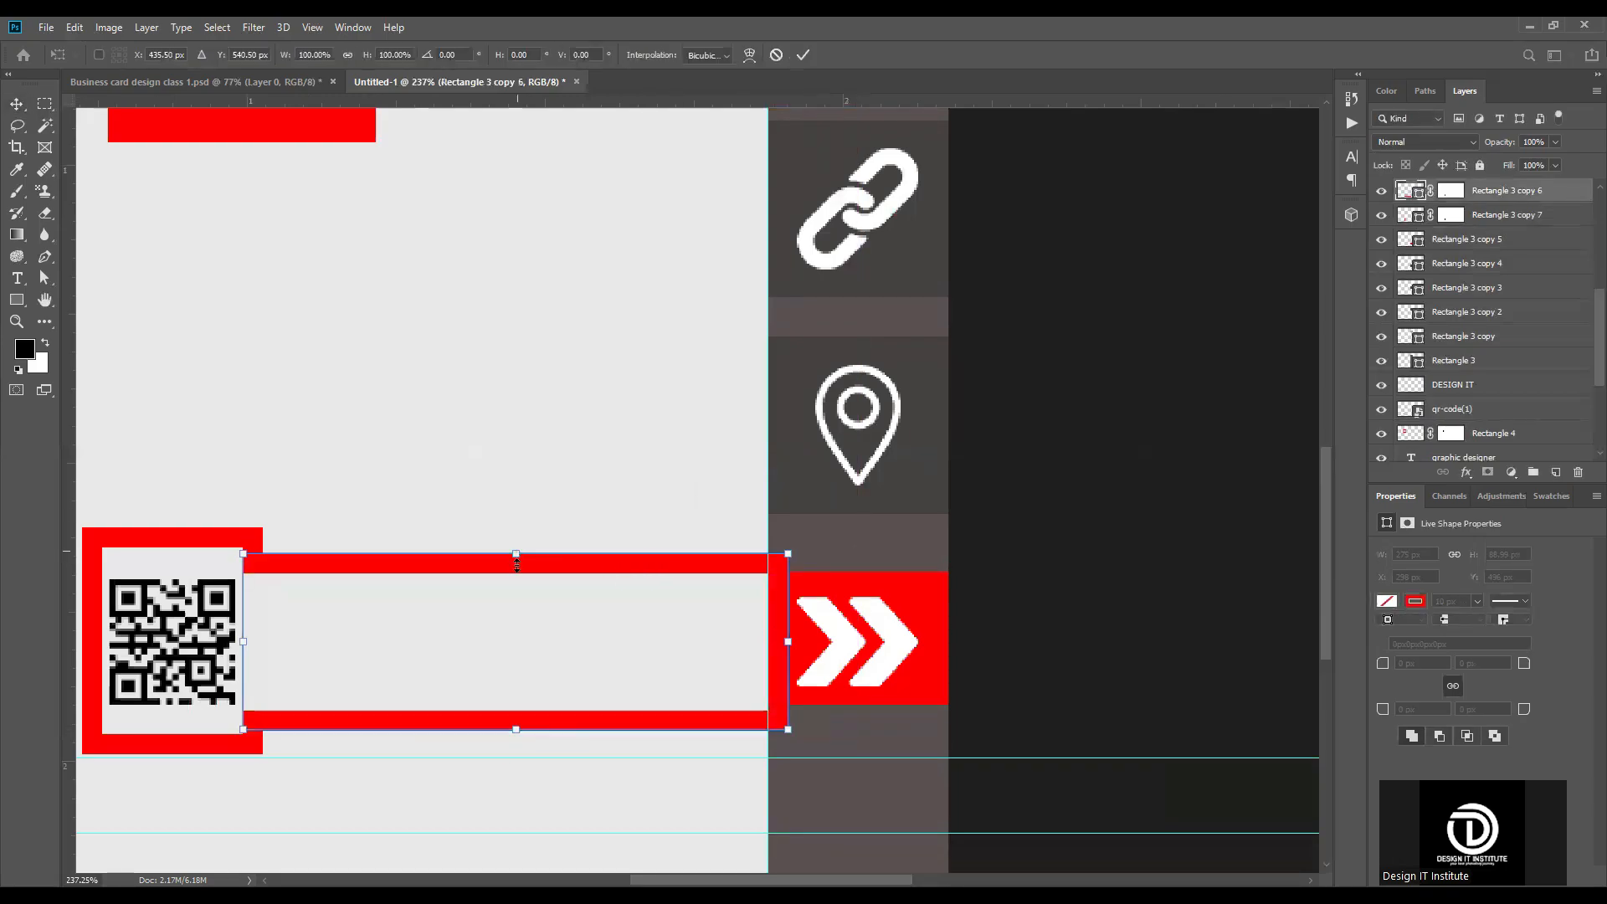
pyautogui.moveTo(516, 565); pyautogui.dragTo(517, 582)
pyautogui.moveTo(517, 718); pyautogui.dragTo(516, 694)
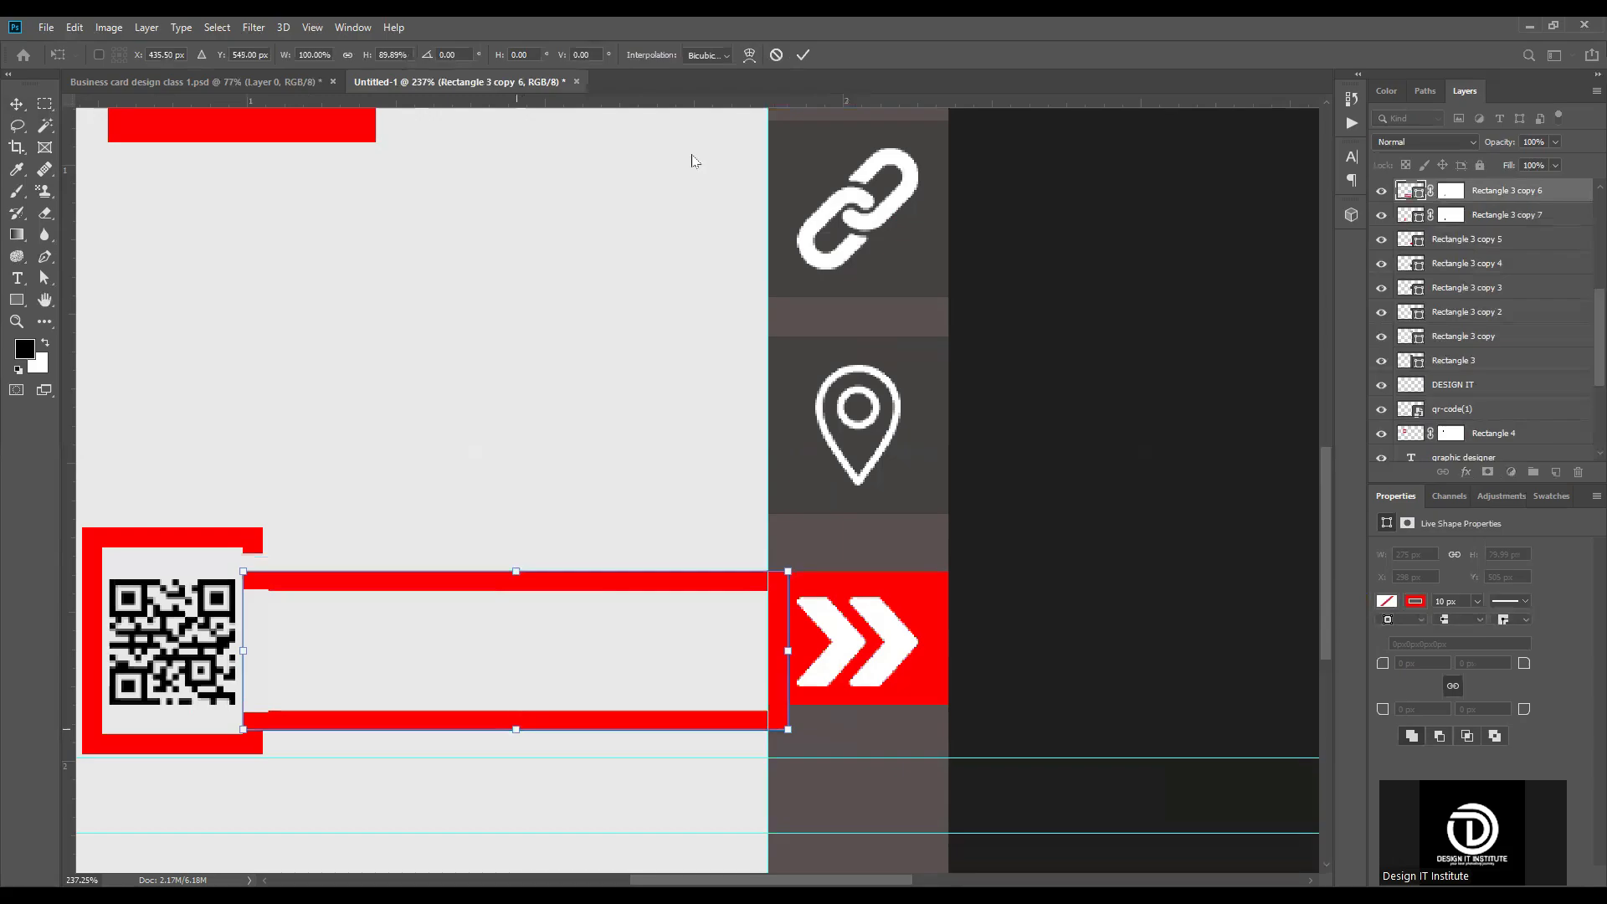
pyautogui.press('Return')
# Step: Extend the square QR frame's short inner-side ends to meet the long frame, closing the gaps above and below it
pyautogui.scroll(2, 220, 591)
pyautogui.click(269, 525)
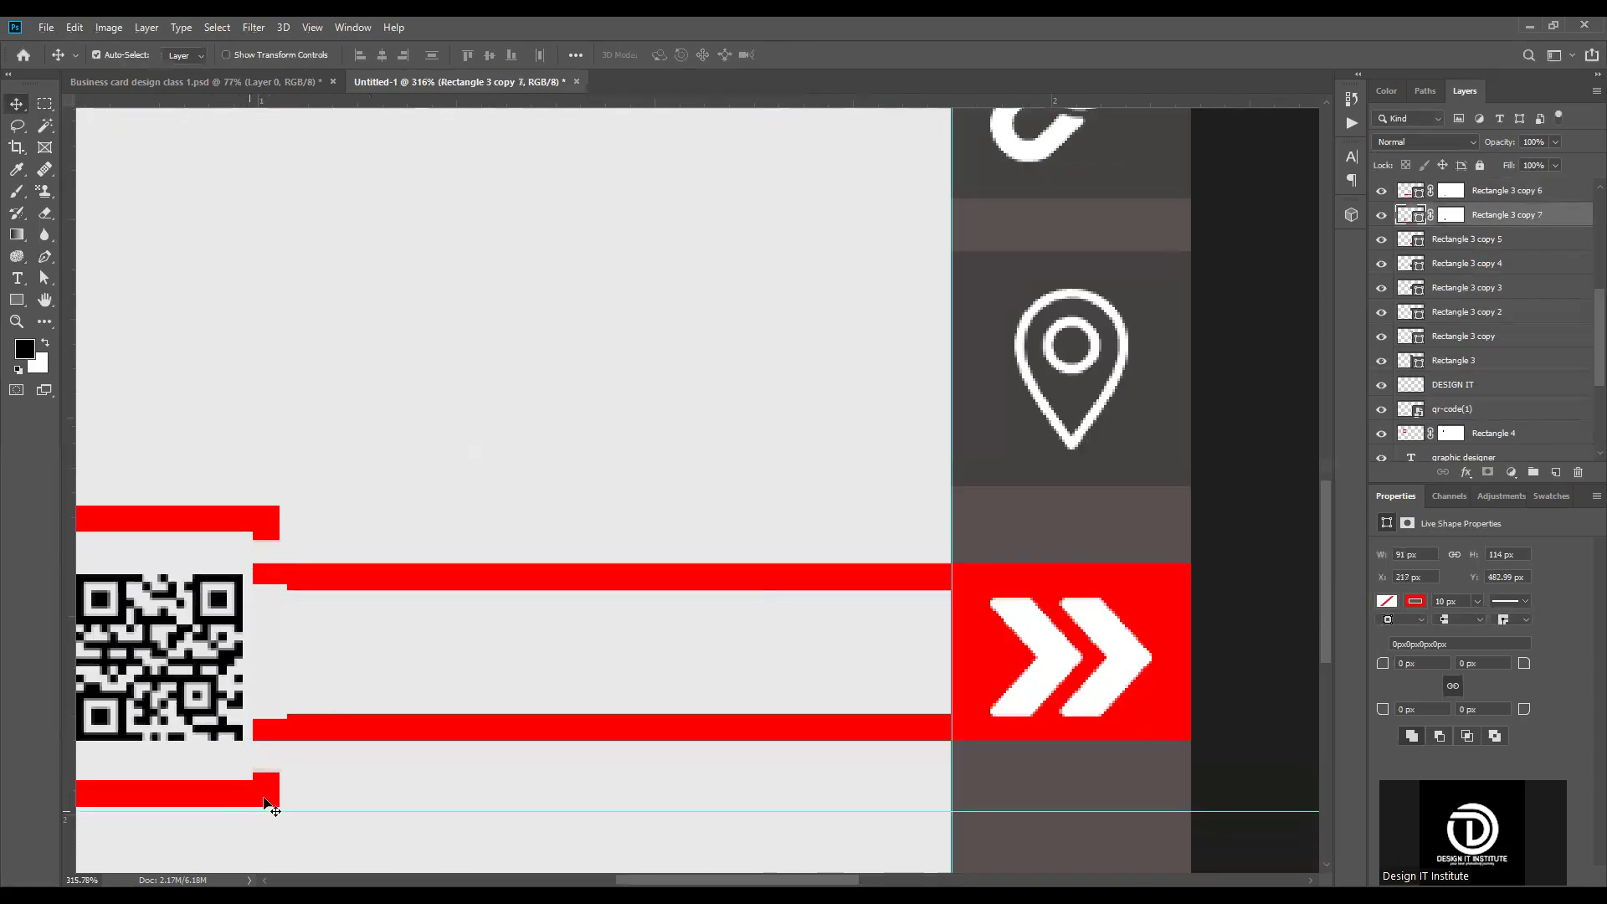
pyautogui.scroll(-3, 592, 602)
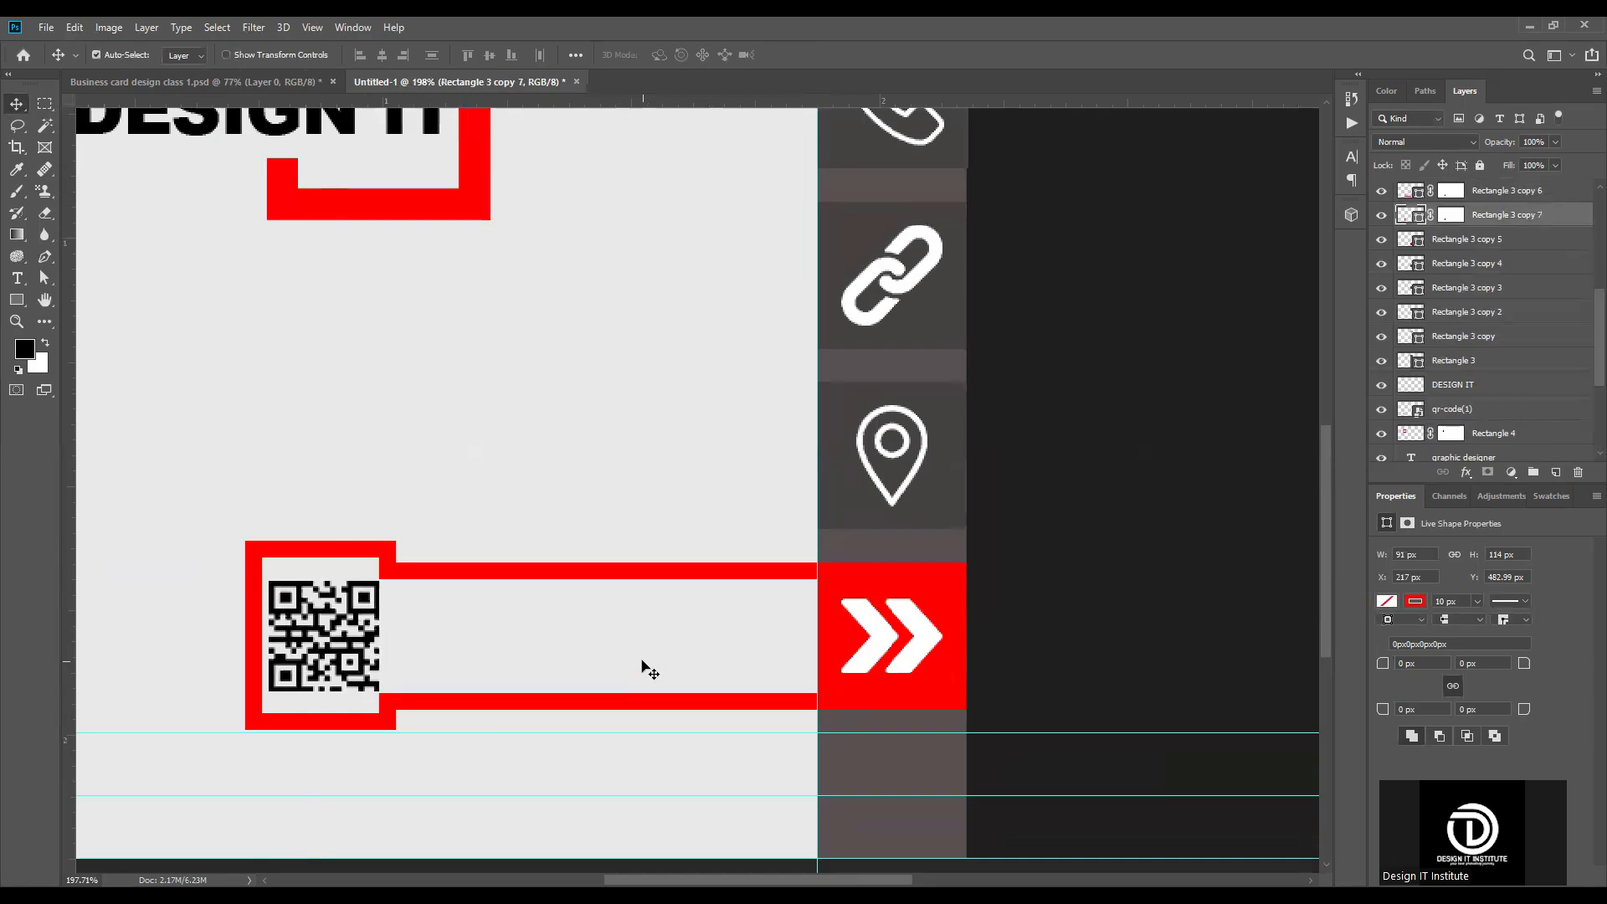
pyautogui.scroll(-3, 642, 667)
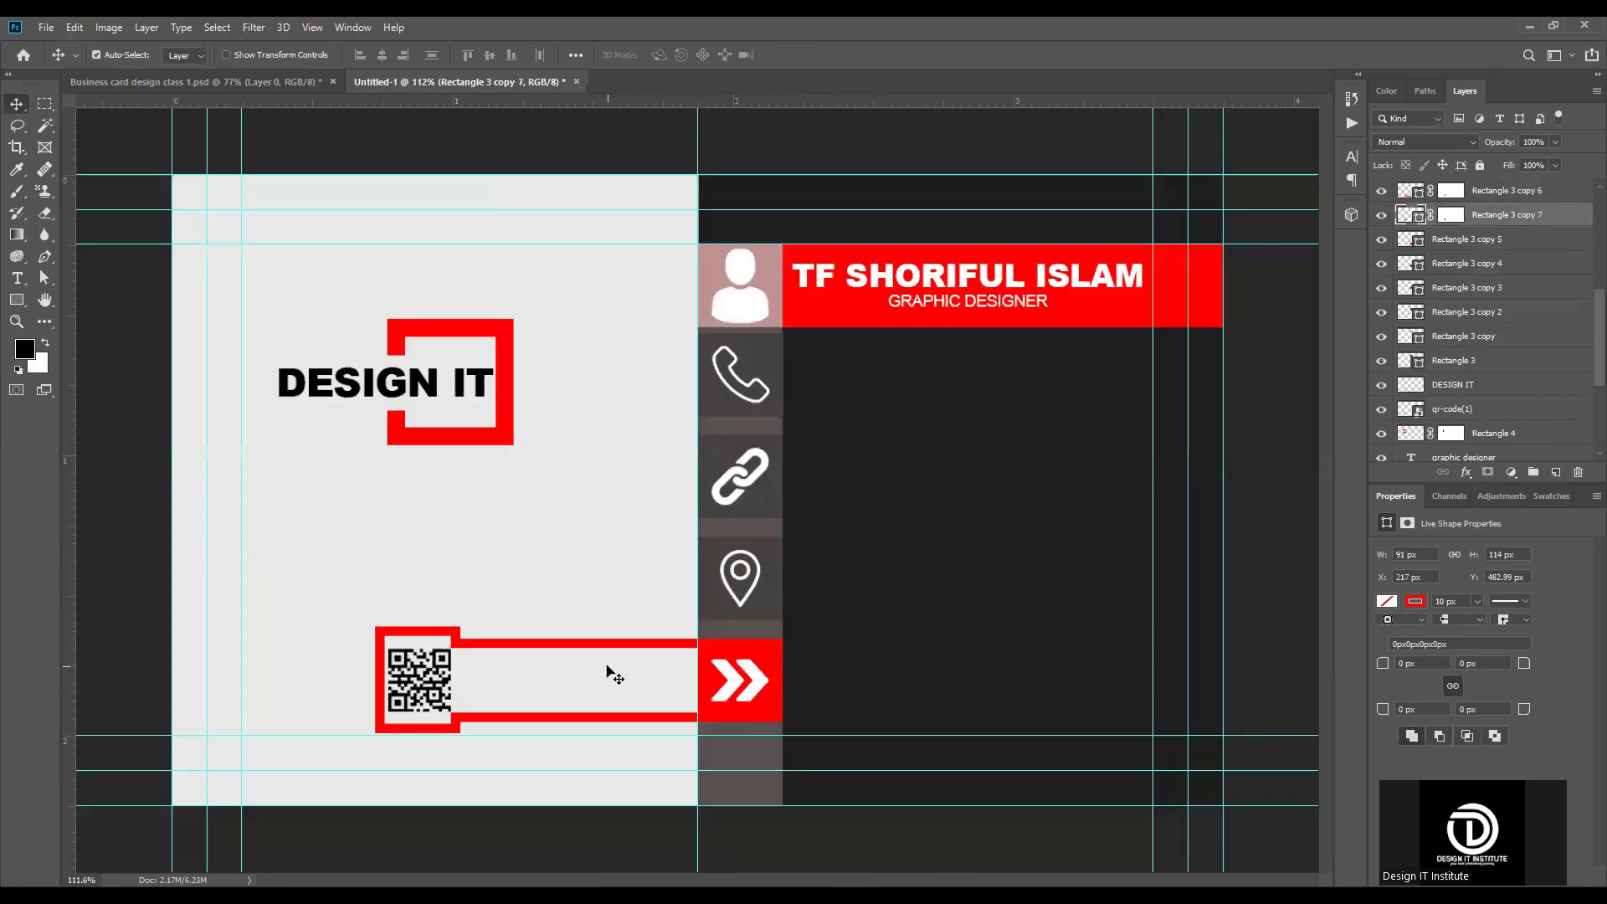
pyautogui.scroll(-2, 610, 674)
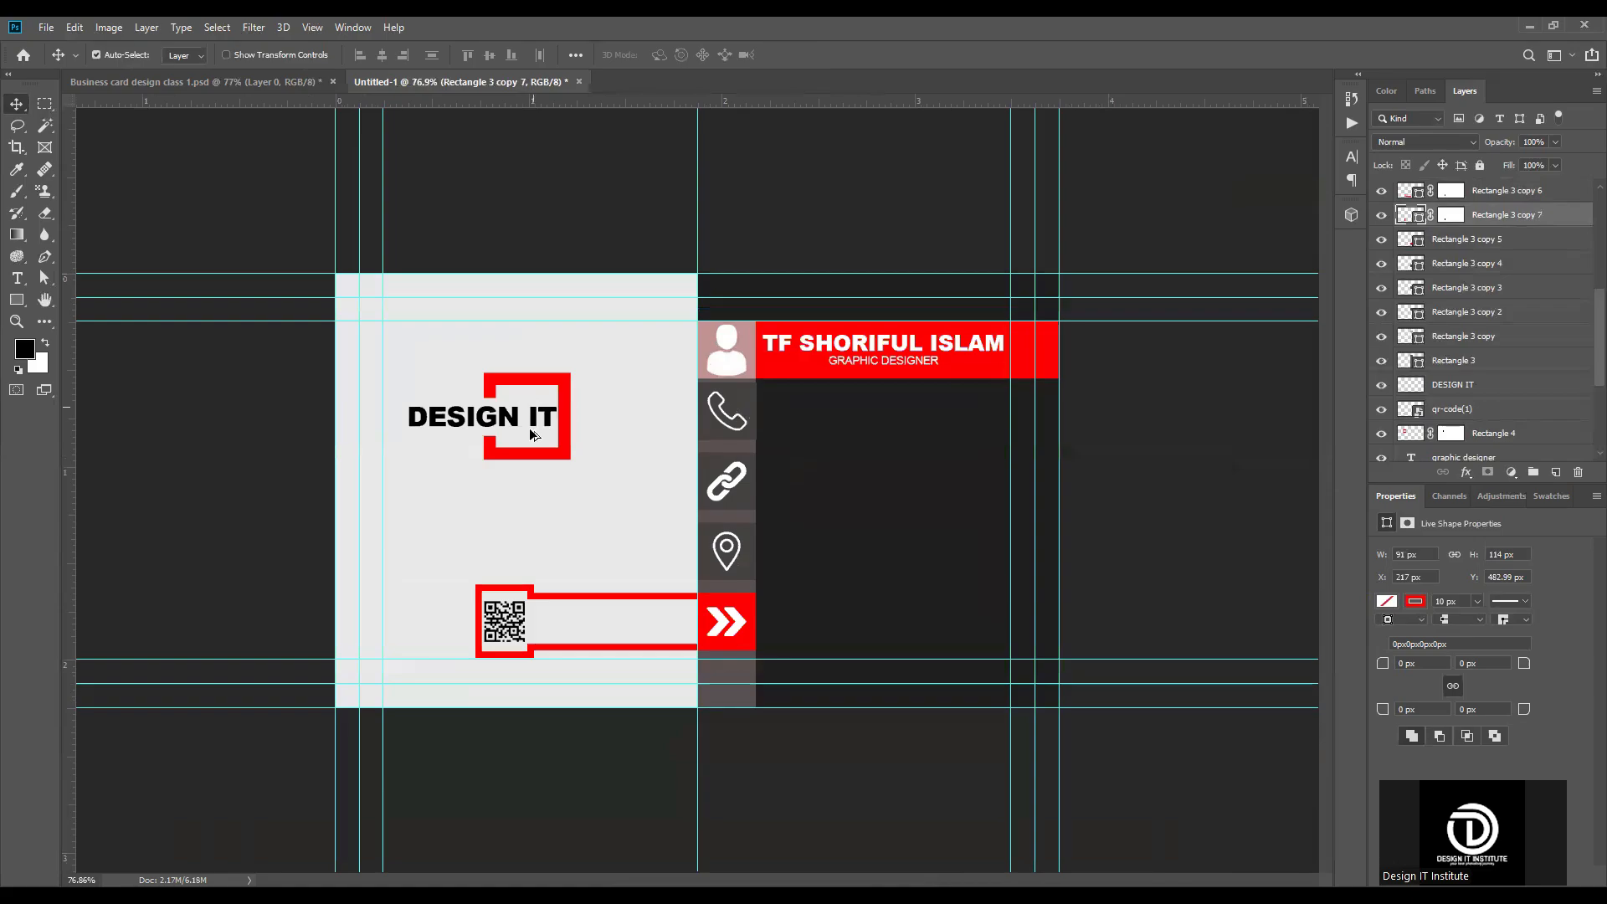
pyautogui.scroll(2, 486, 452)
pyautogui.scroll(1, 489, 455)
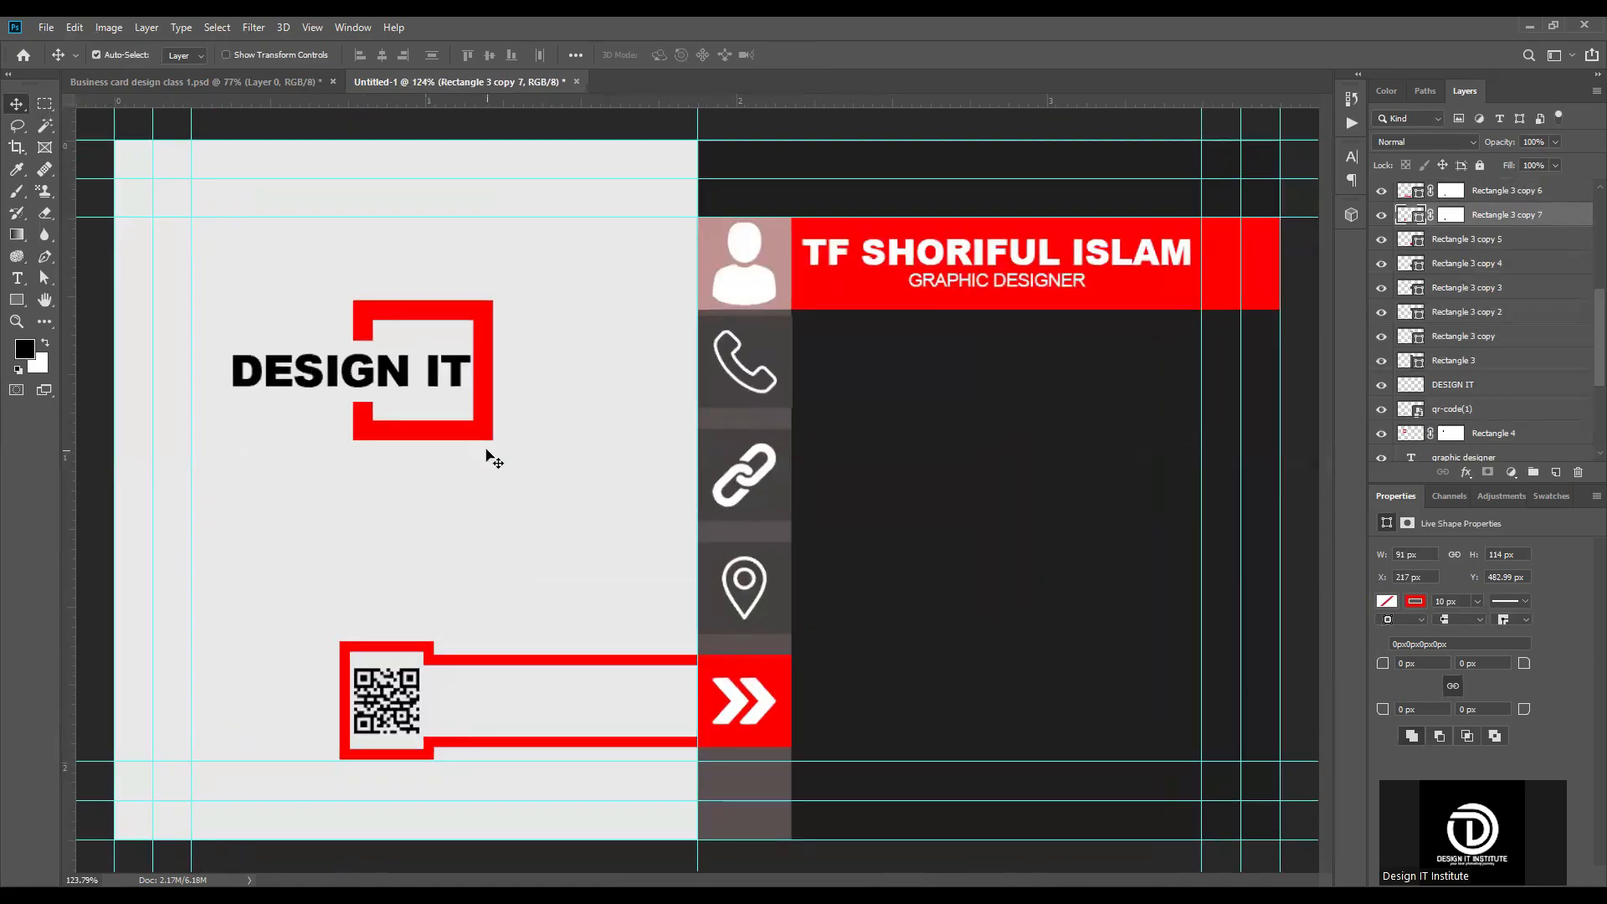
pyautogui.scroll(-2, 543, 423)
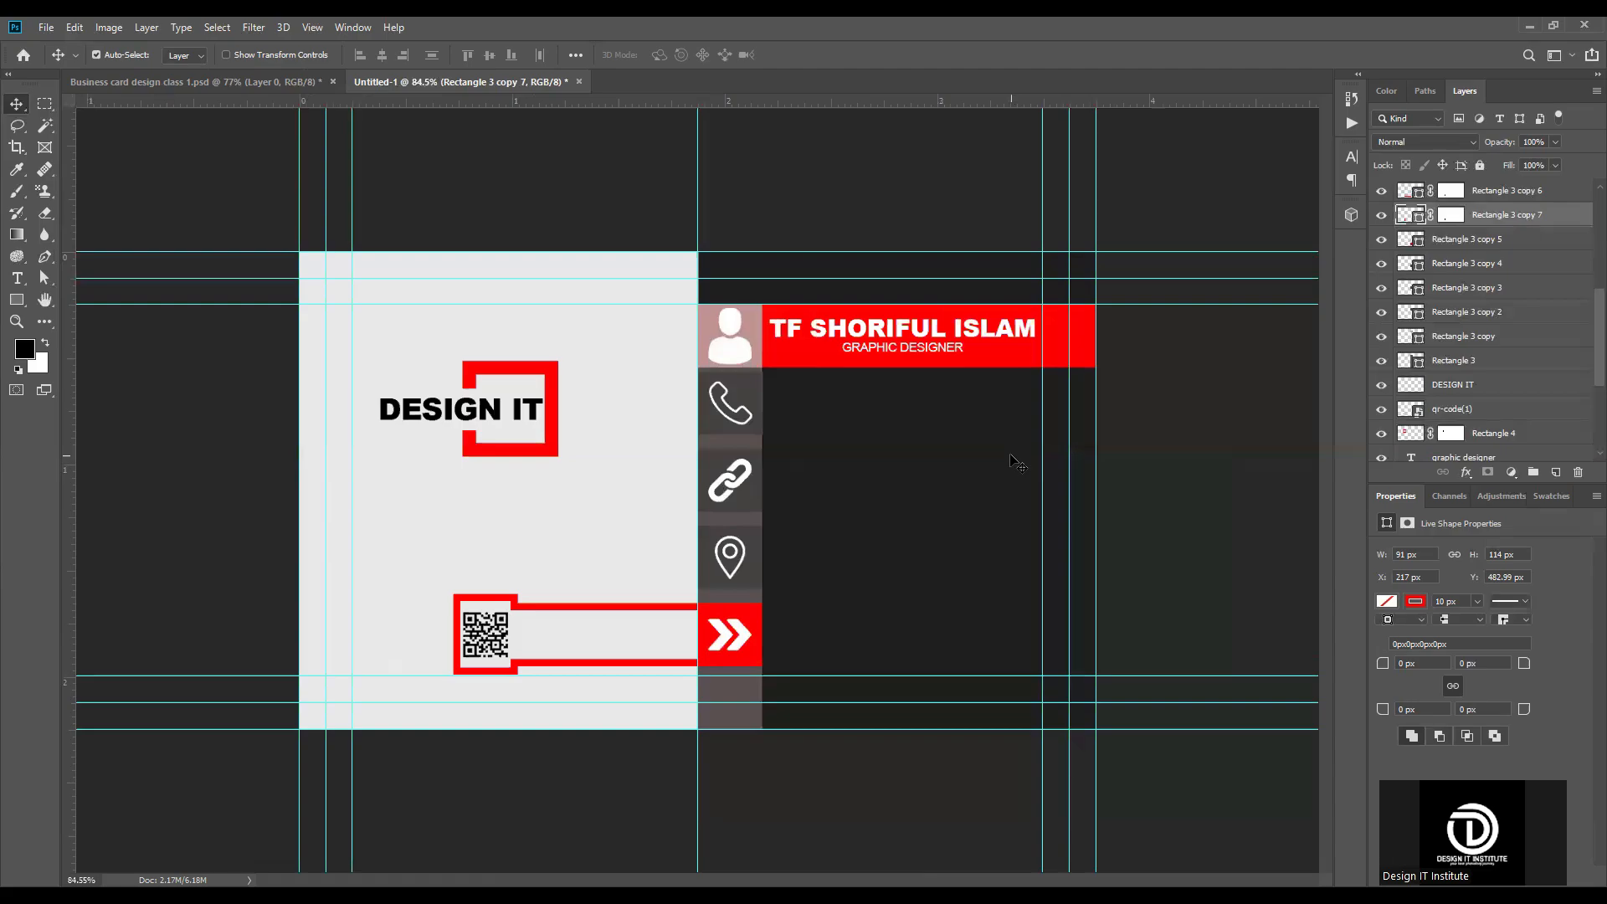
pyautogui.scroll(3, 1089, 474)
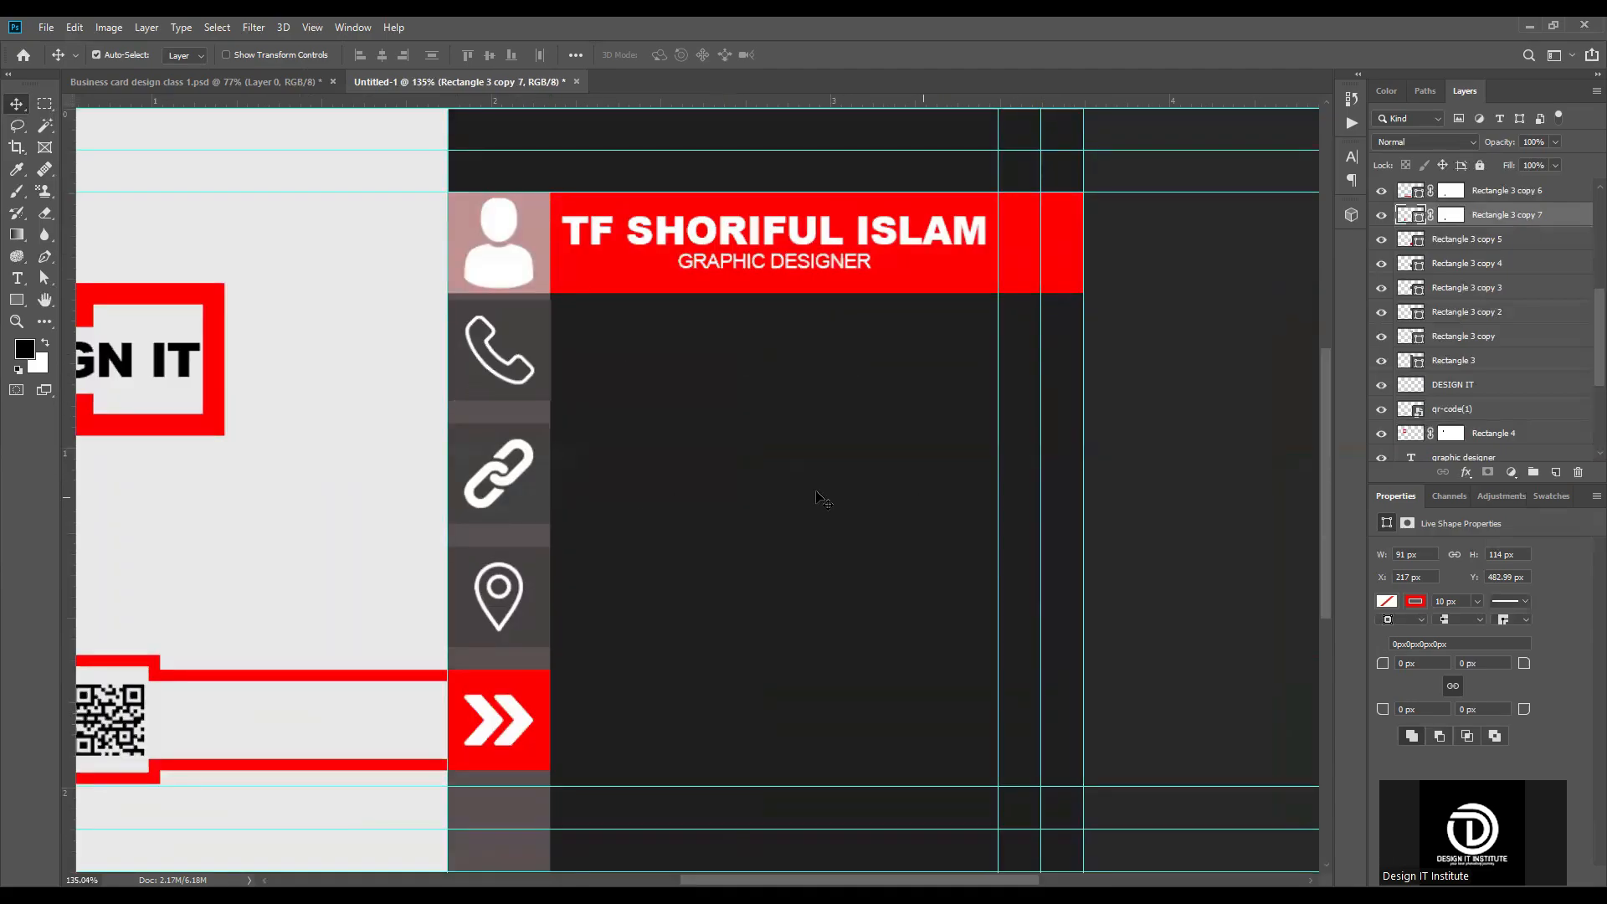
pyautogui.scroll(-2, 701, 571)
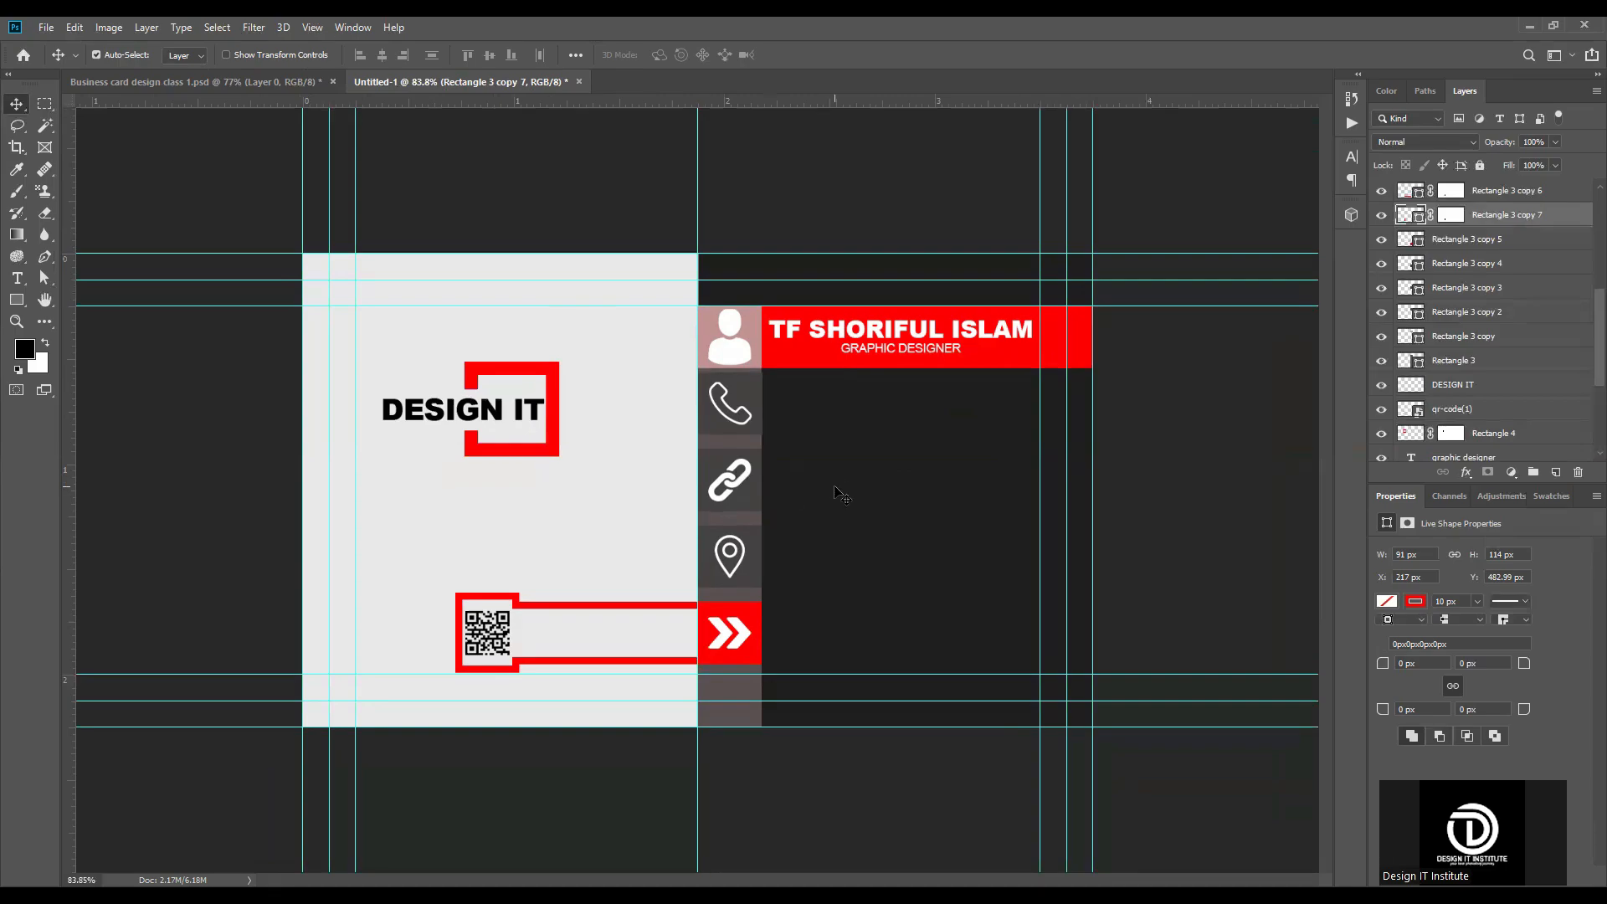
# Step: Extend the phone icon's square upward to the red name band, making it 95 px high
pyautogui.scroll(5, 765, 427)
pyautogui.click(672, 228)
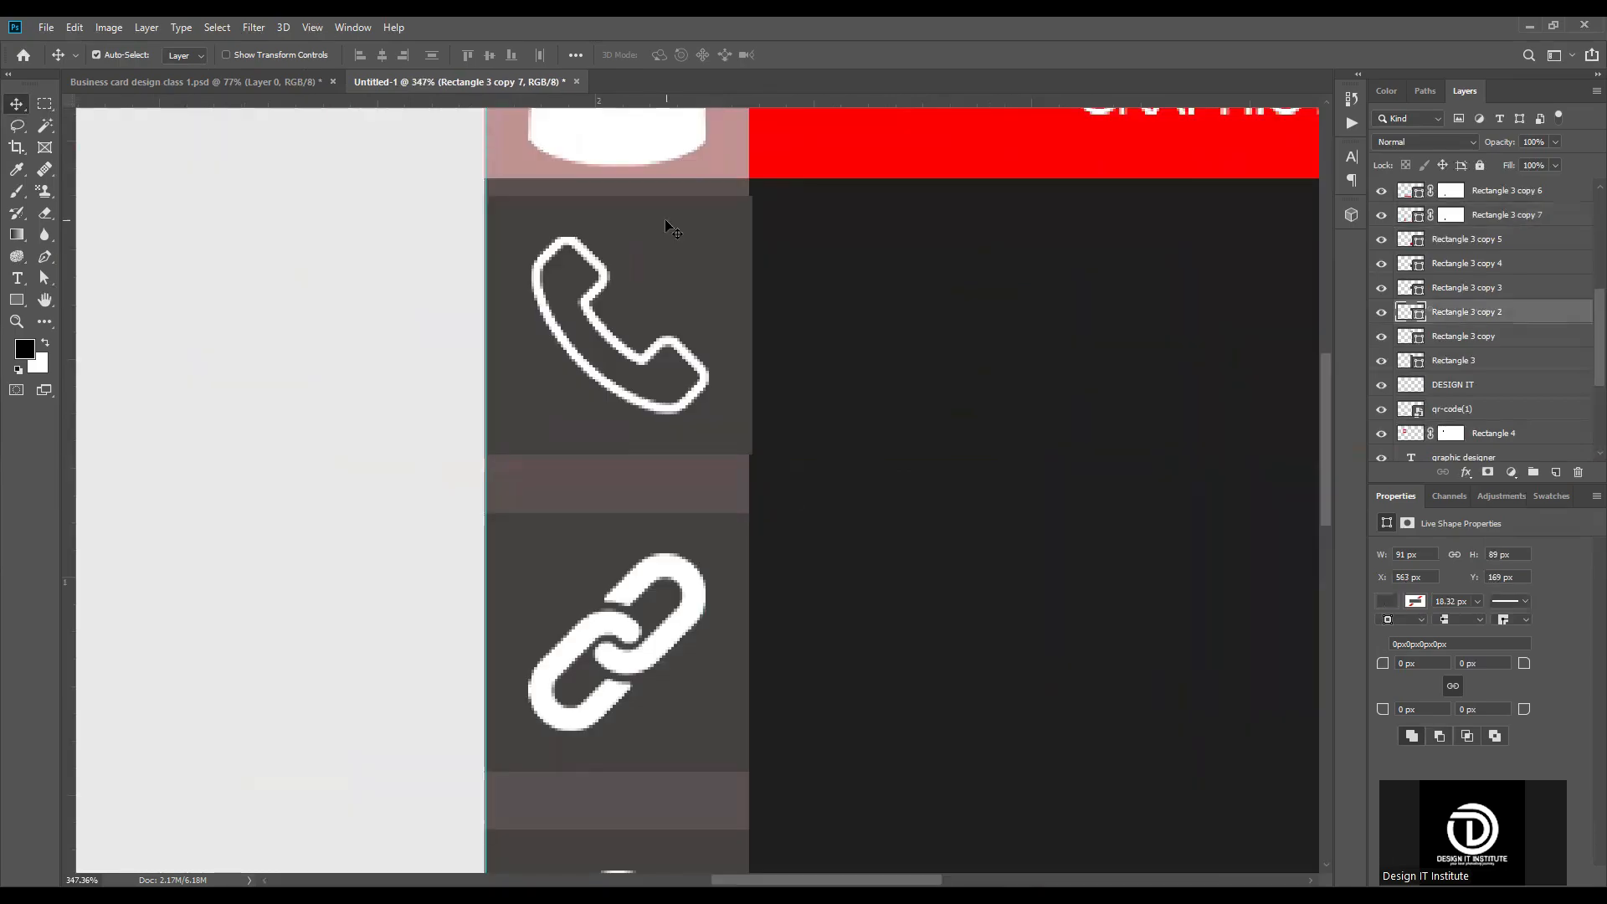
pyautogui.hotkey('ctrl', 't')
pyautogui.press('Return')
pyautogui.scroll(-6, 744, 449)
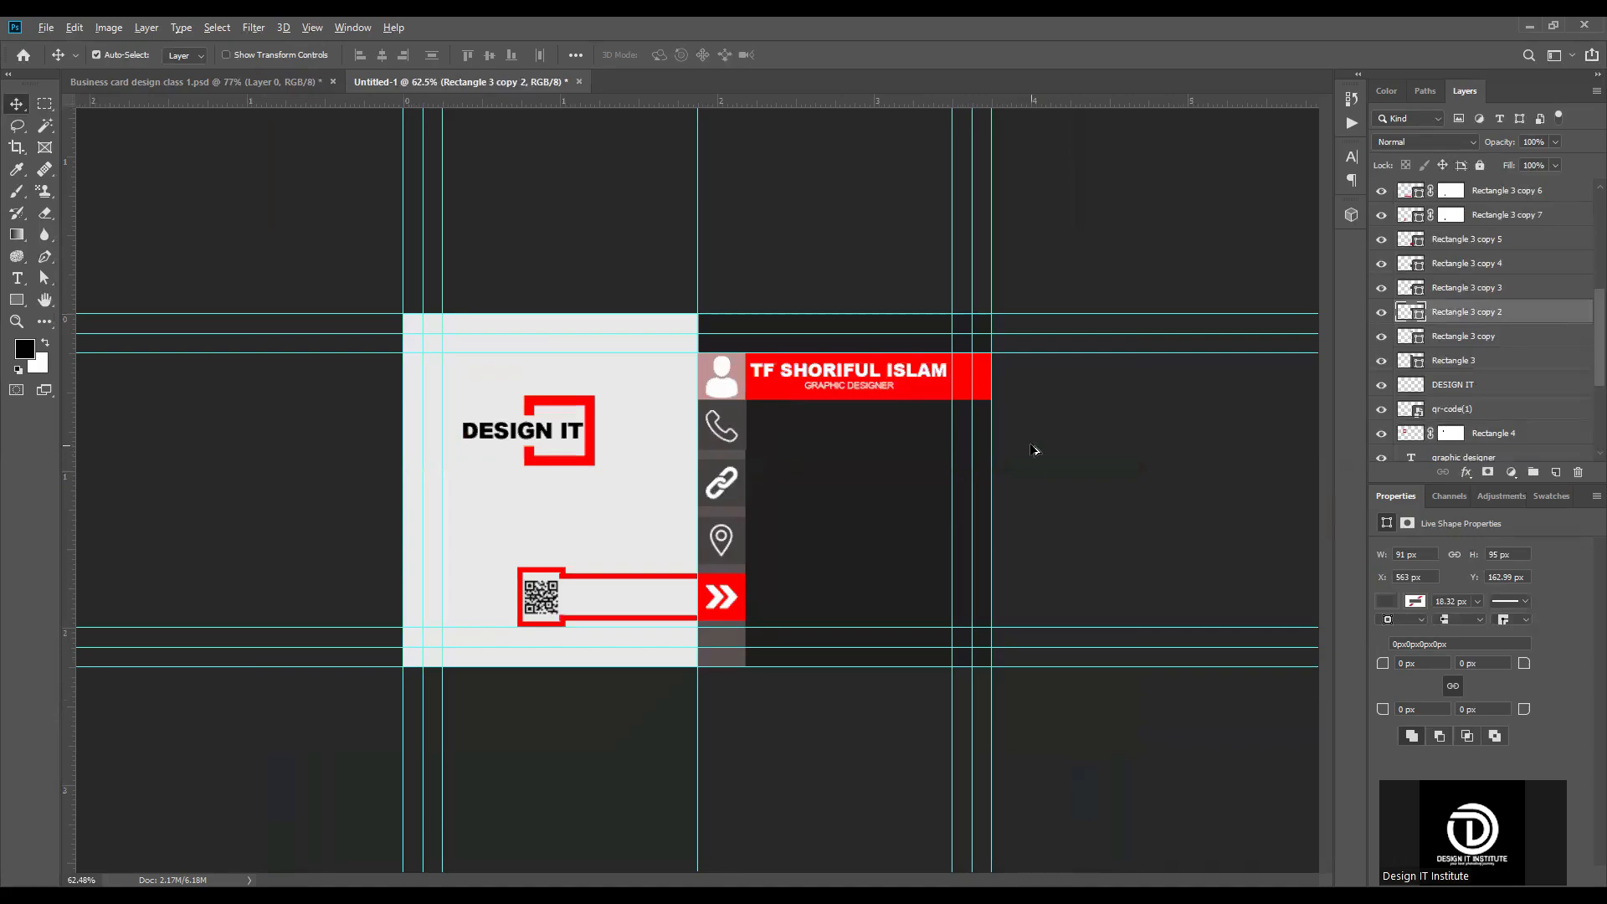
# Step: Add a line of text beside the phone icon containing the contact's phone number
pyautogui.scroll(4, 1034, 450)
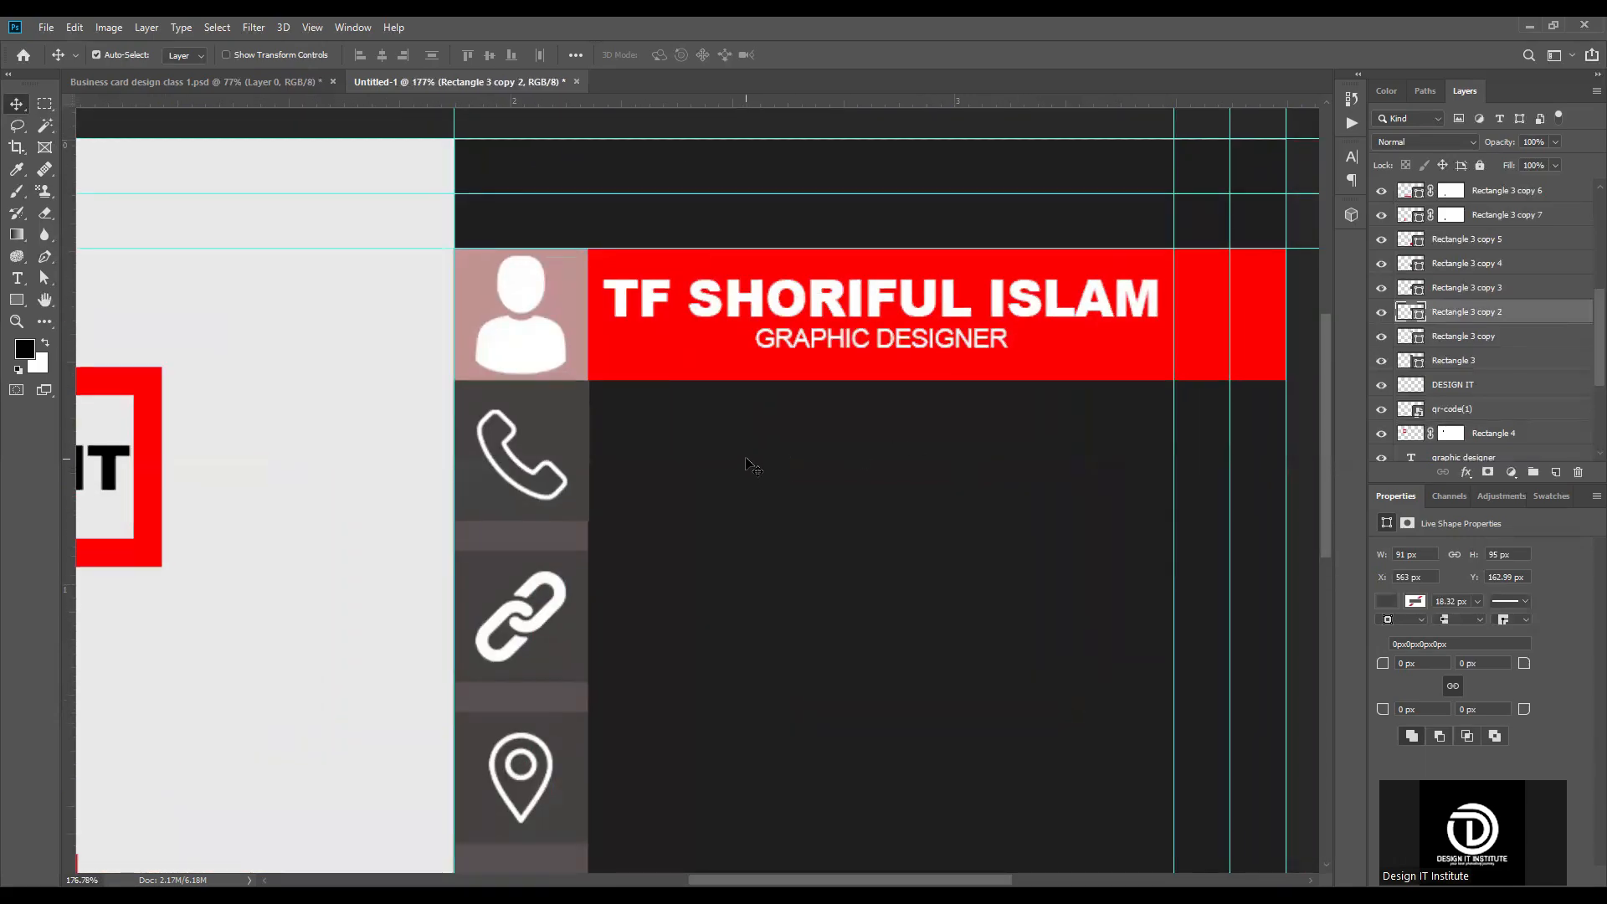
pyautogui.press('t')
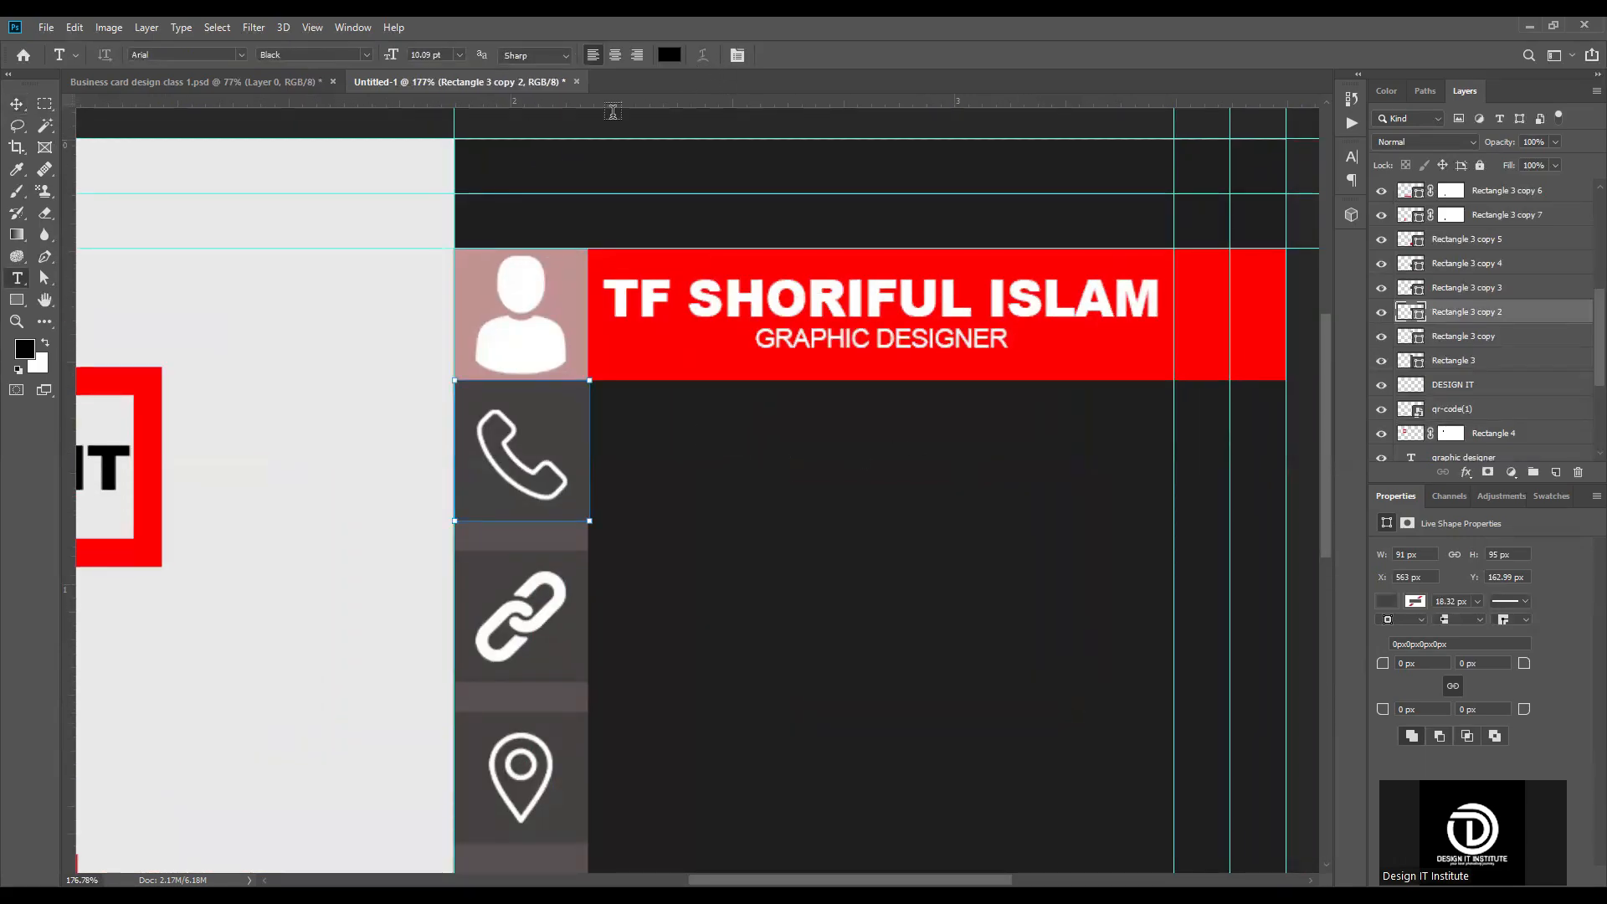
pyautogui.click(16, 102)
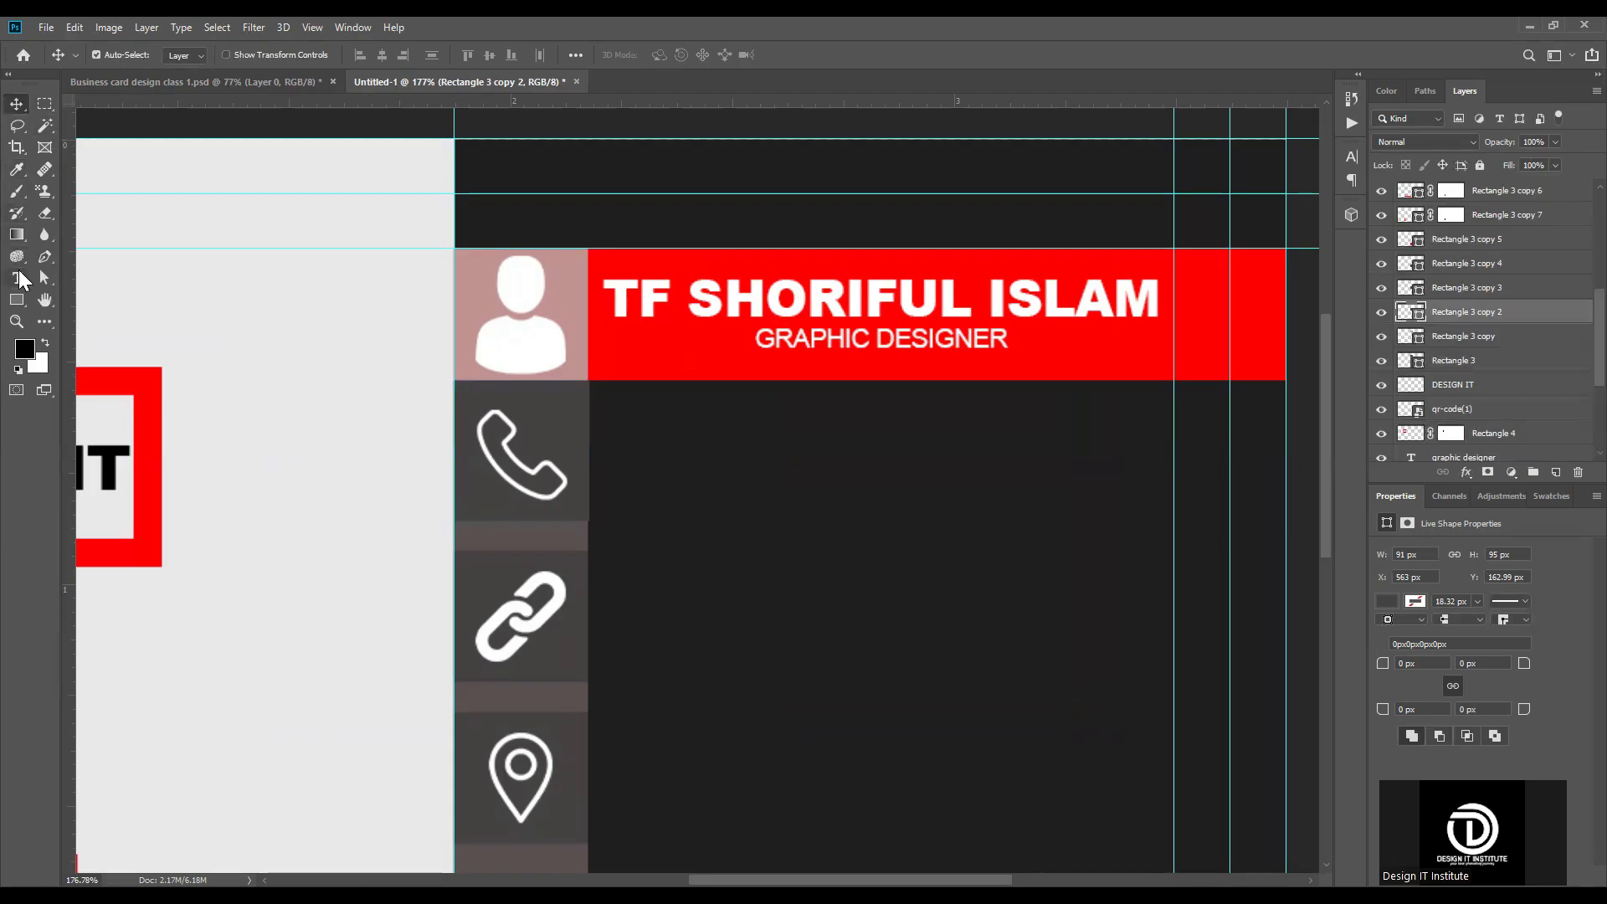
pyautogui.click(18, 278)
pyautogui.click(675, 436)
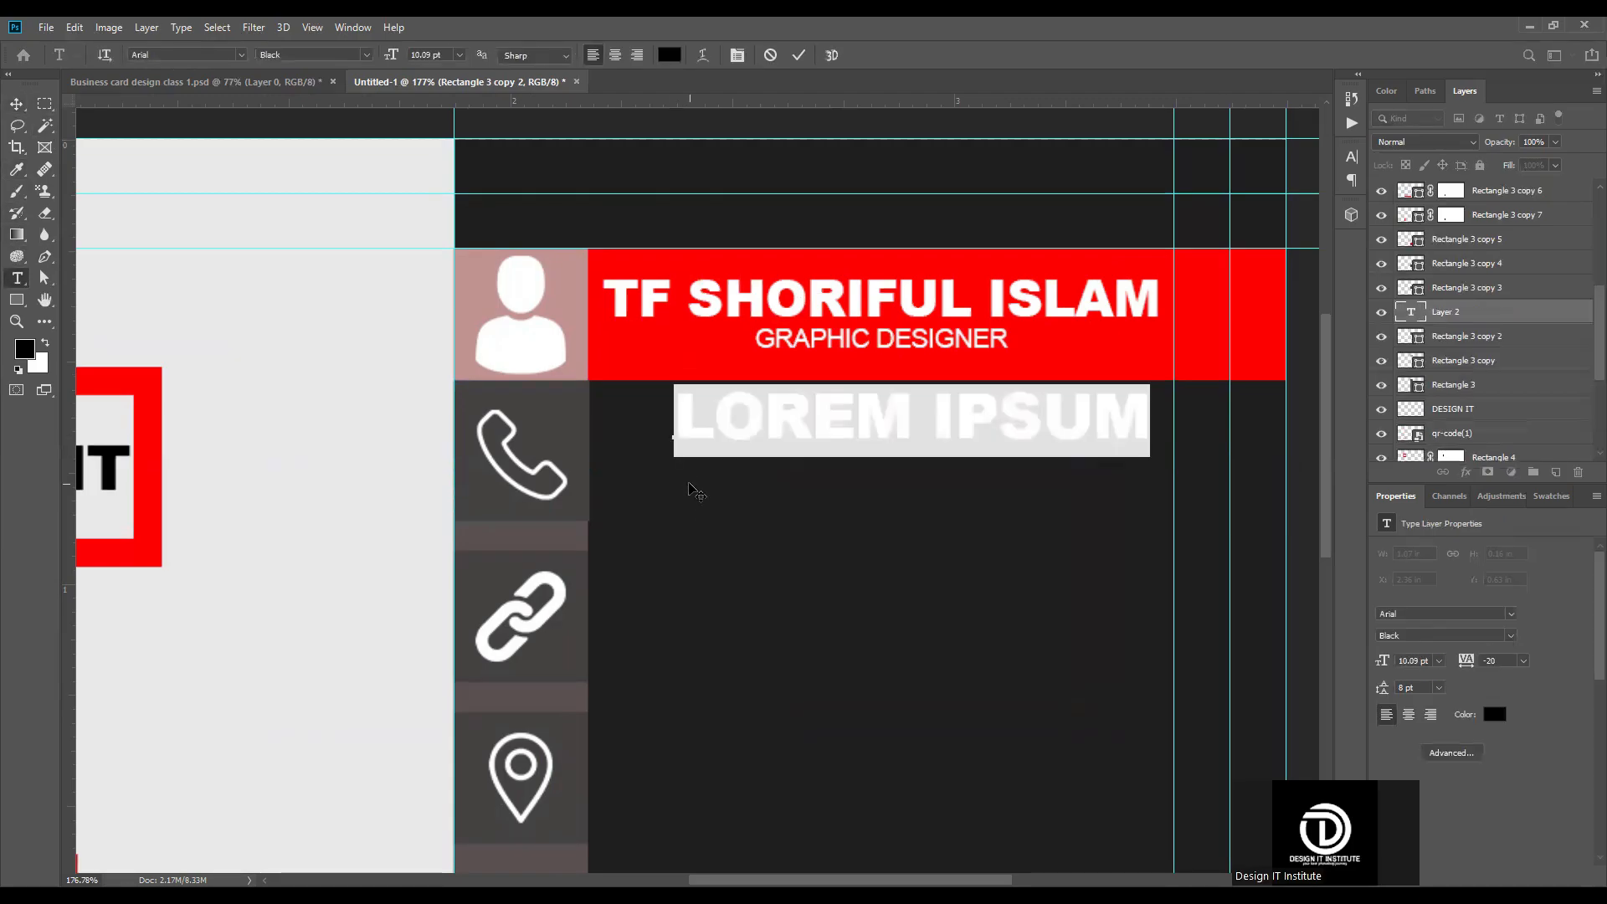
pyautogui.write('+')
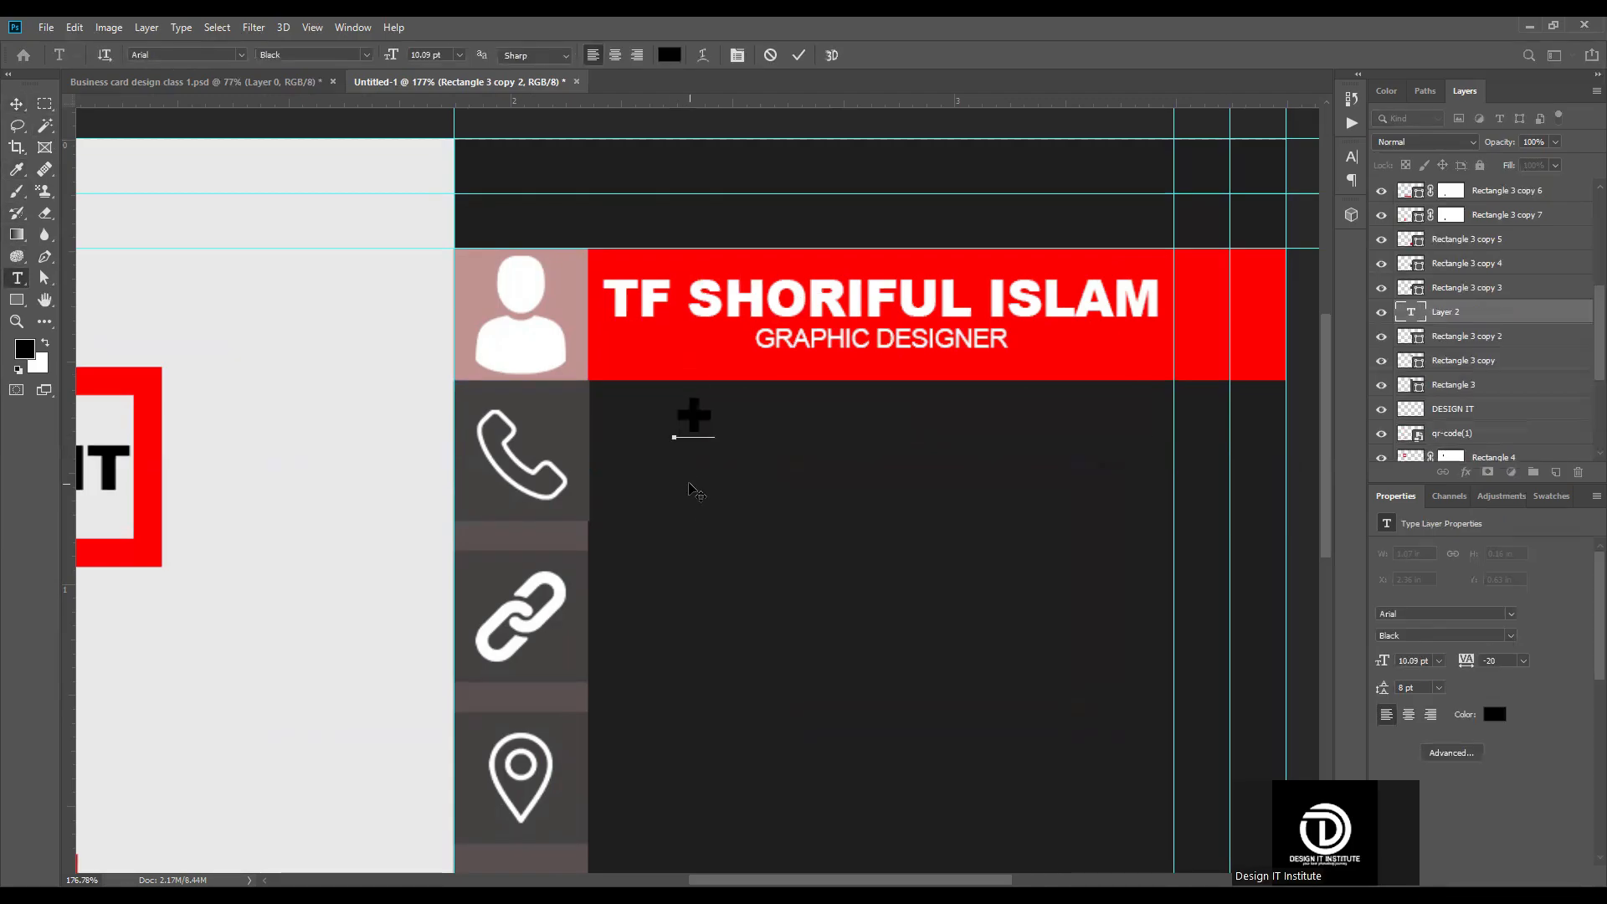
pyautogui.write('999 00 333 362')
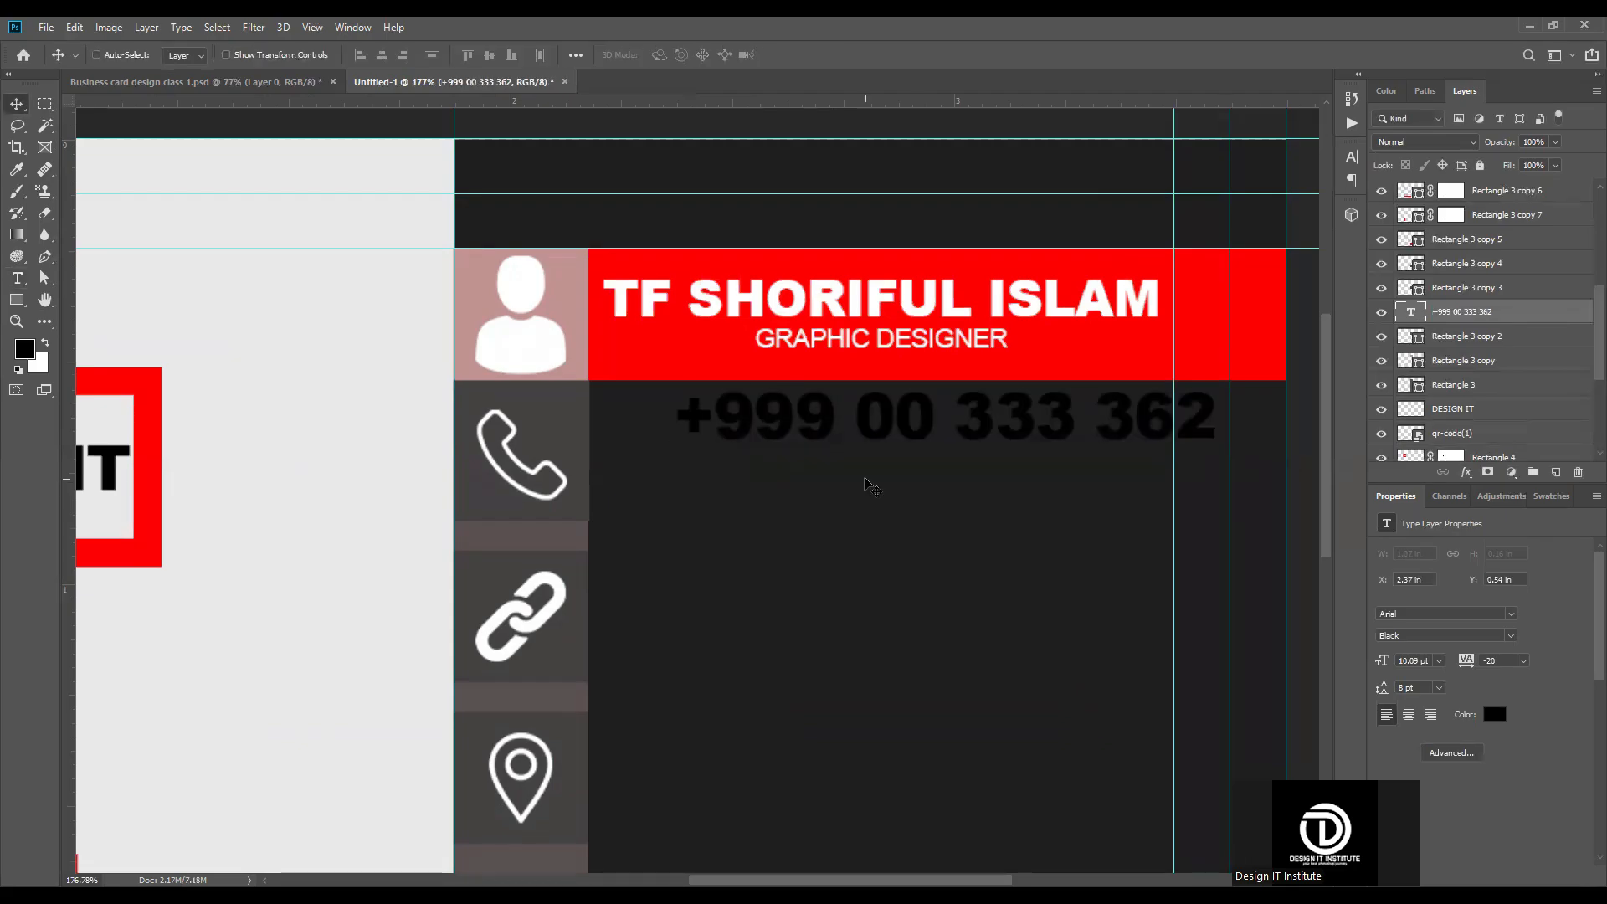
# Step: Scale the phone number text down to about 64% and place it beside the phone icon, just below the red band
pyautogui.press('ctrl')
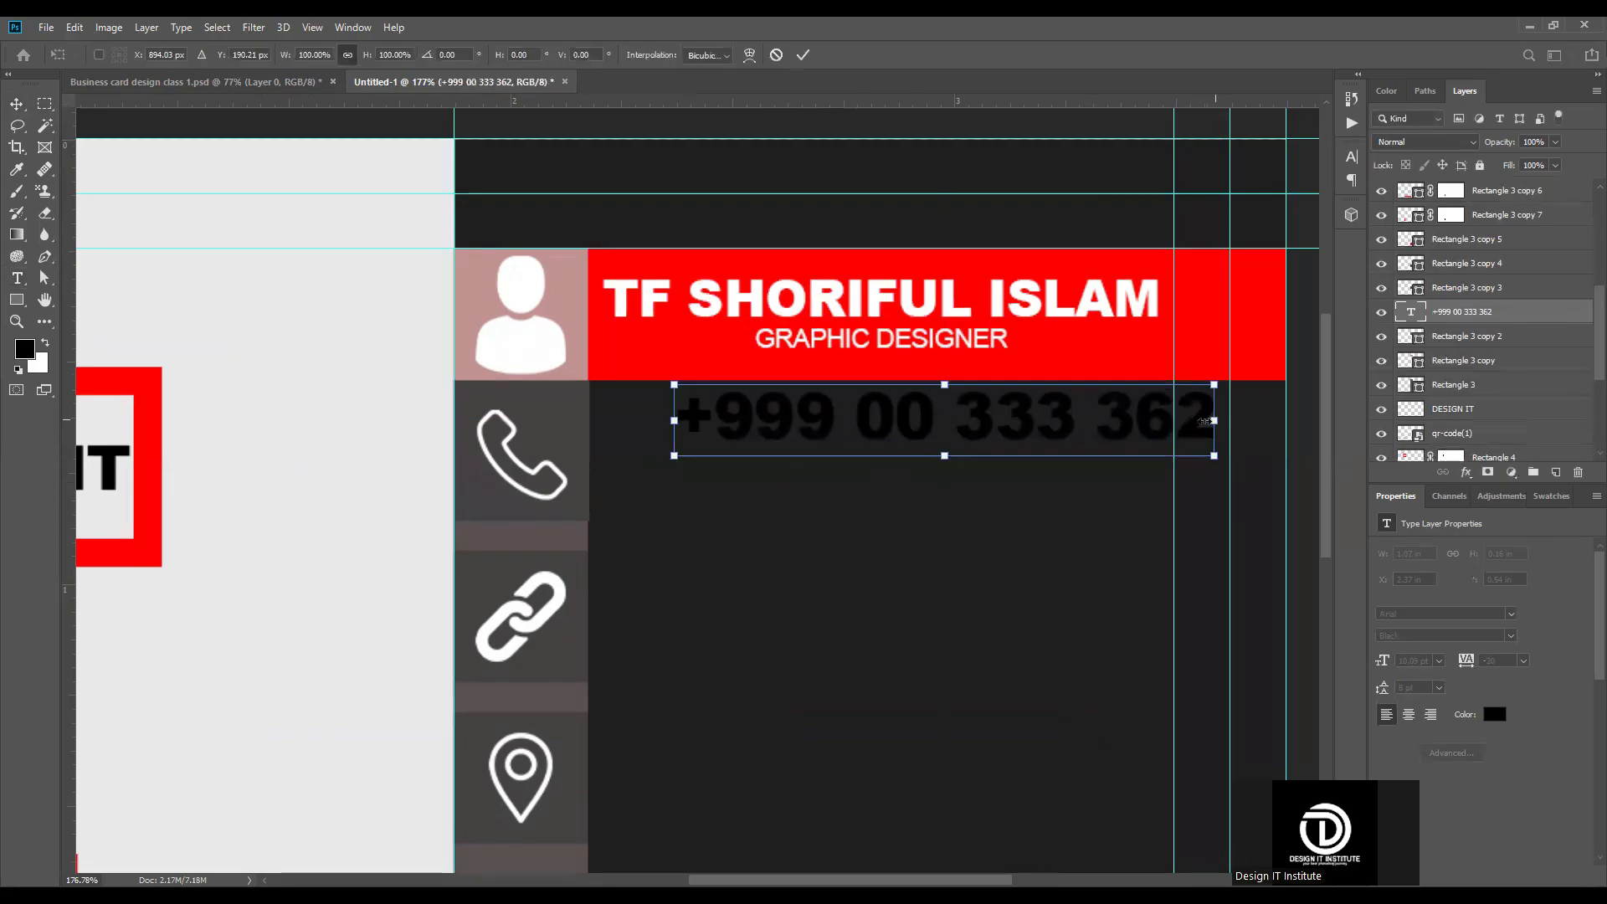
pyautogui.moveTo(1203, 421); pyautogui.dragTo(1193, 423)
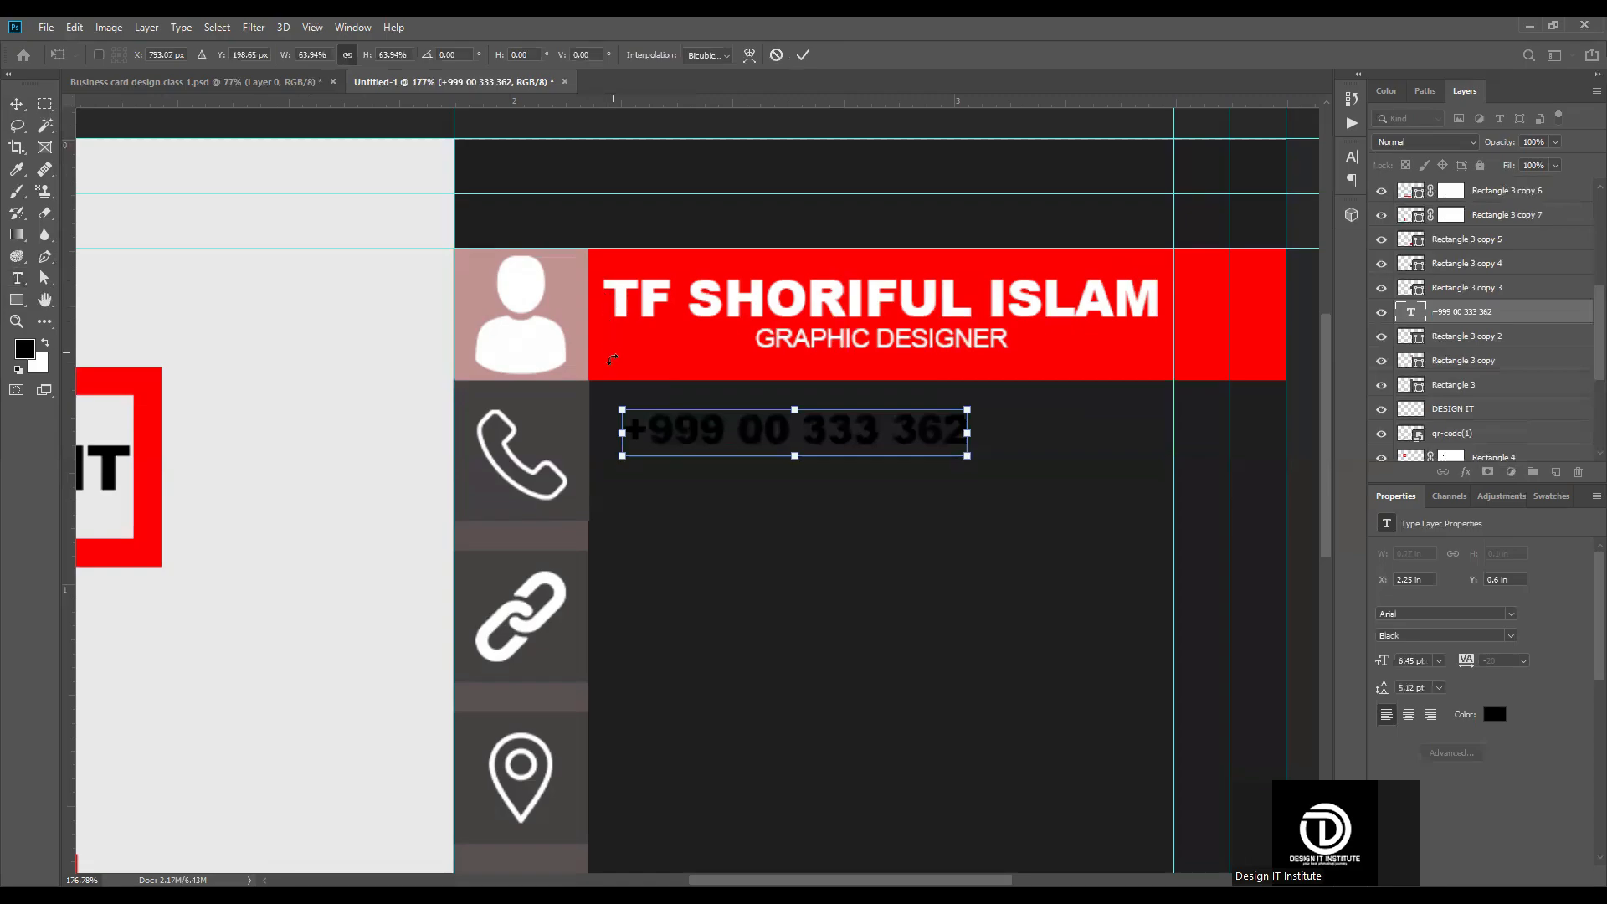
pyautogui.click(802, 54)
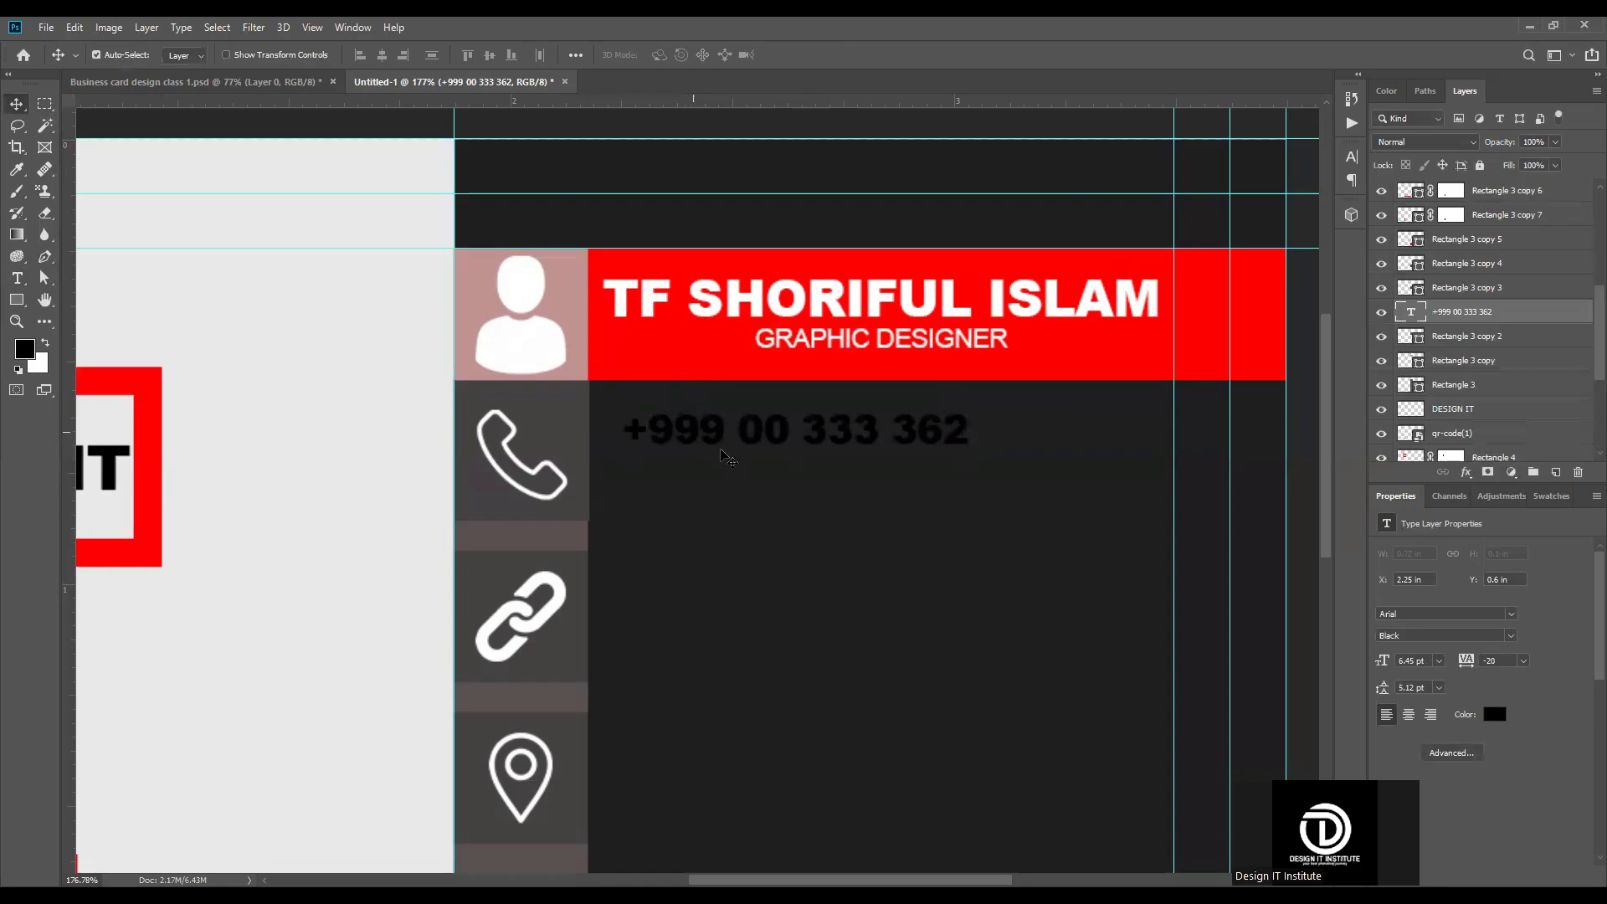
pyautogui.moveTo(694, 438); pyautogui.dragTo(719, 436)
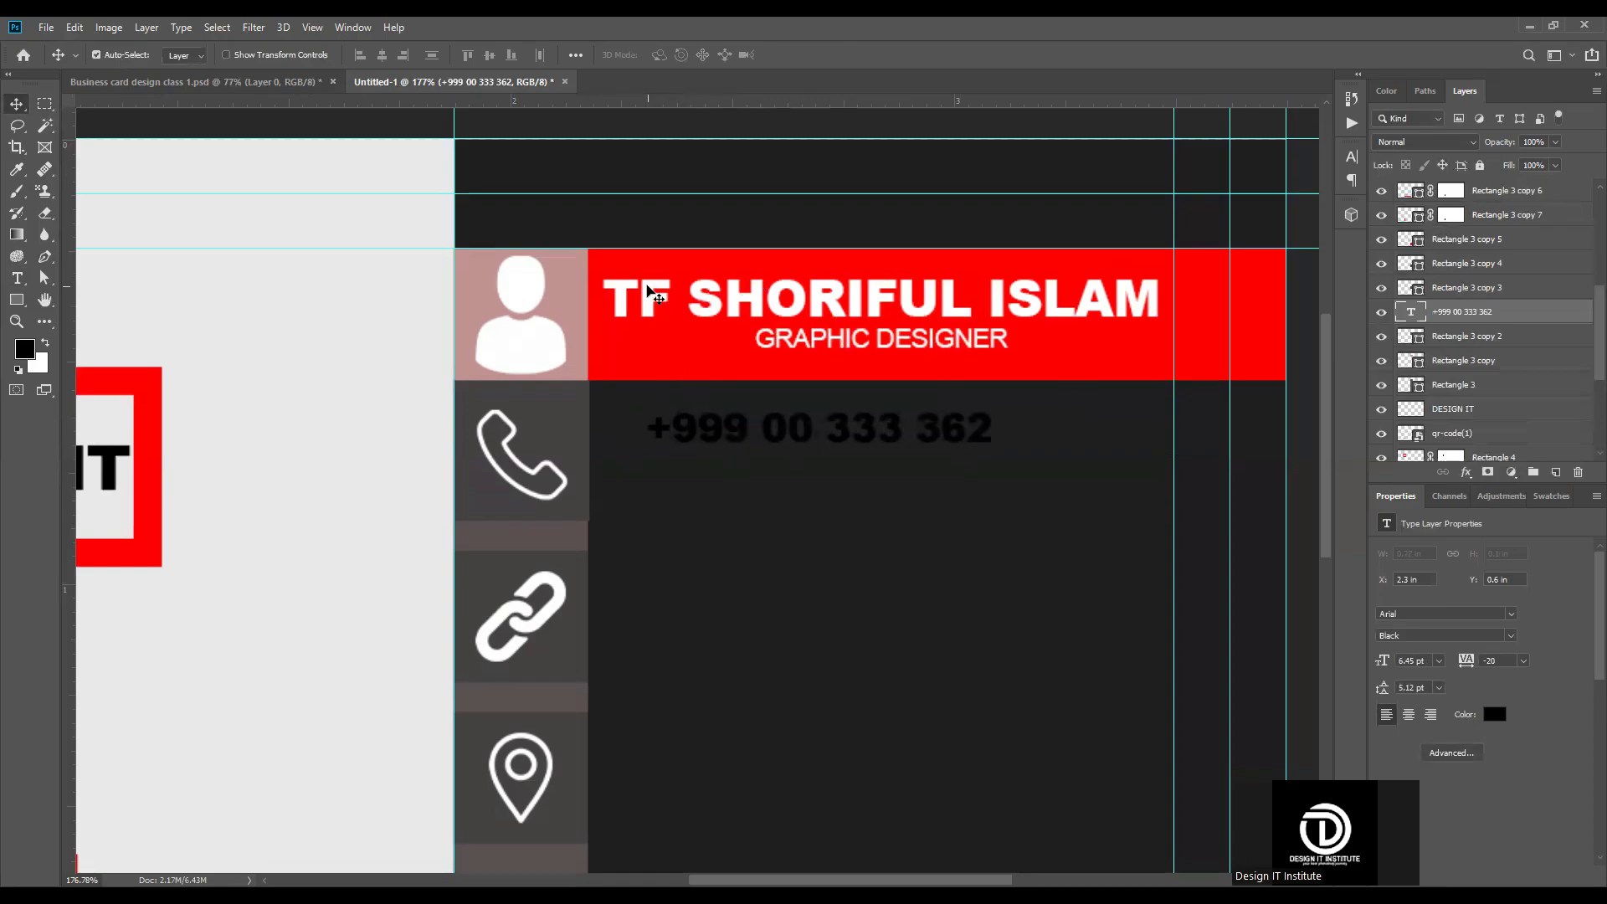
# Step: Align the left edge of the phone number text with the left edge of the name text
pyautogui.click(657, 297)
pyautogui.scroll(-3, 1498, 318)
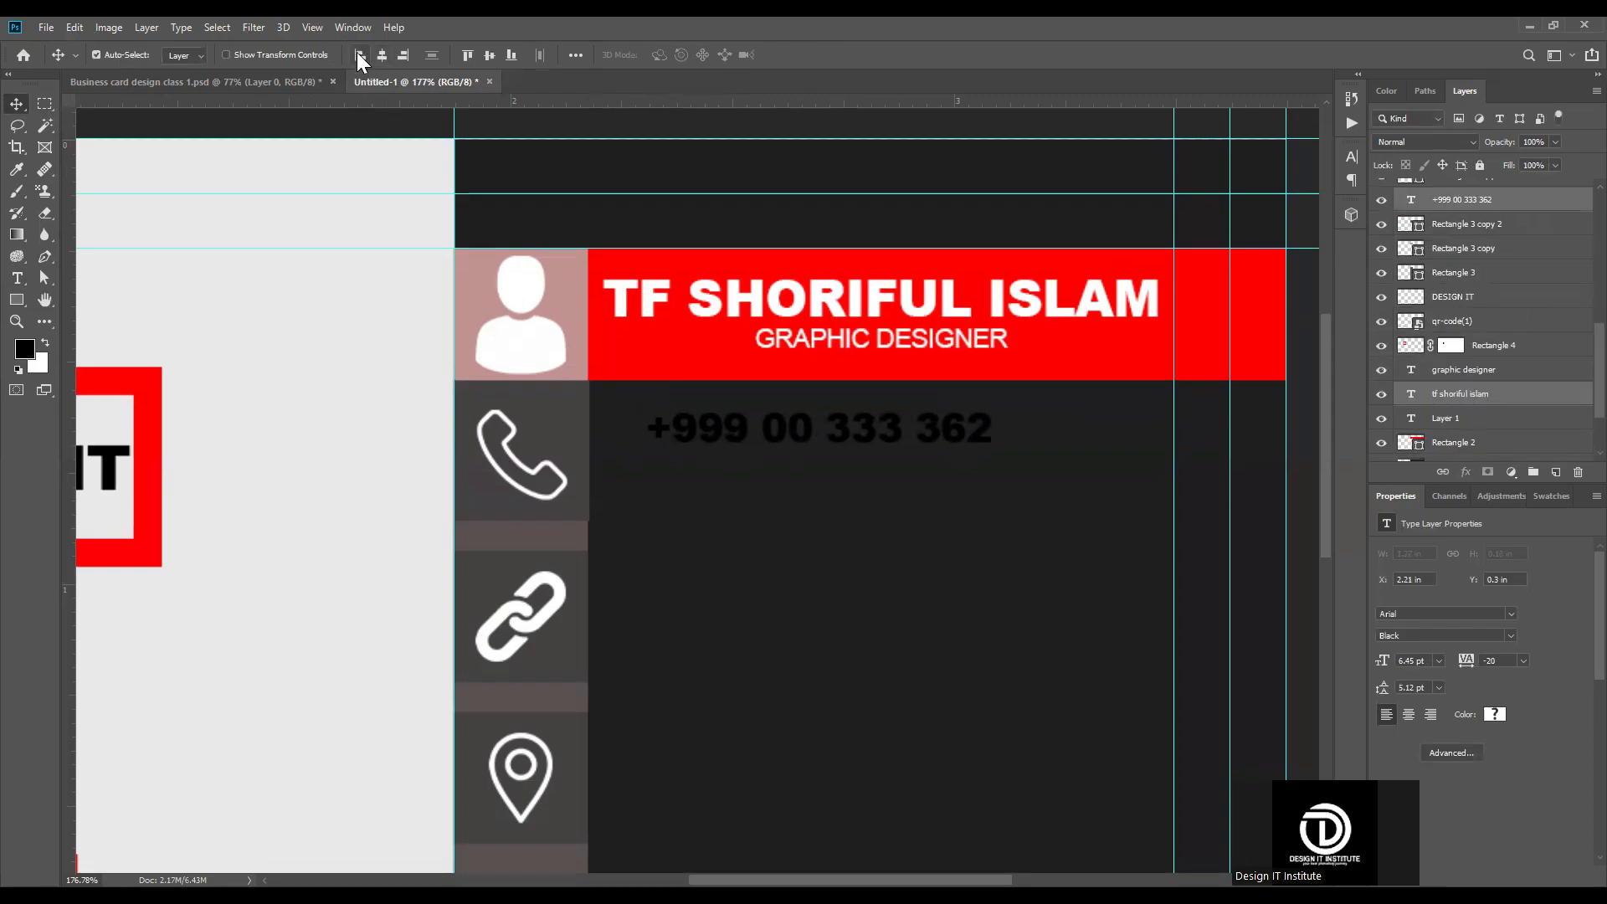
pyautogui.click(408, 53)
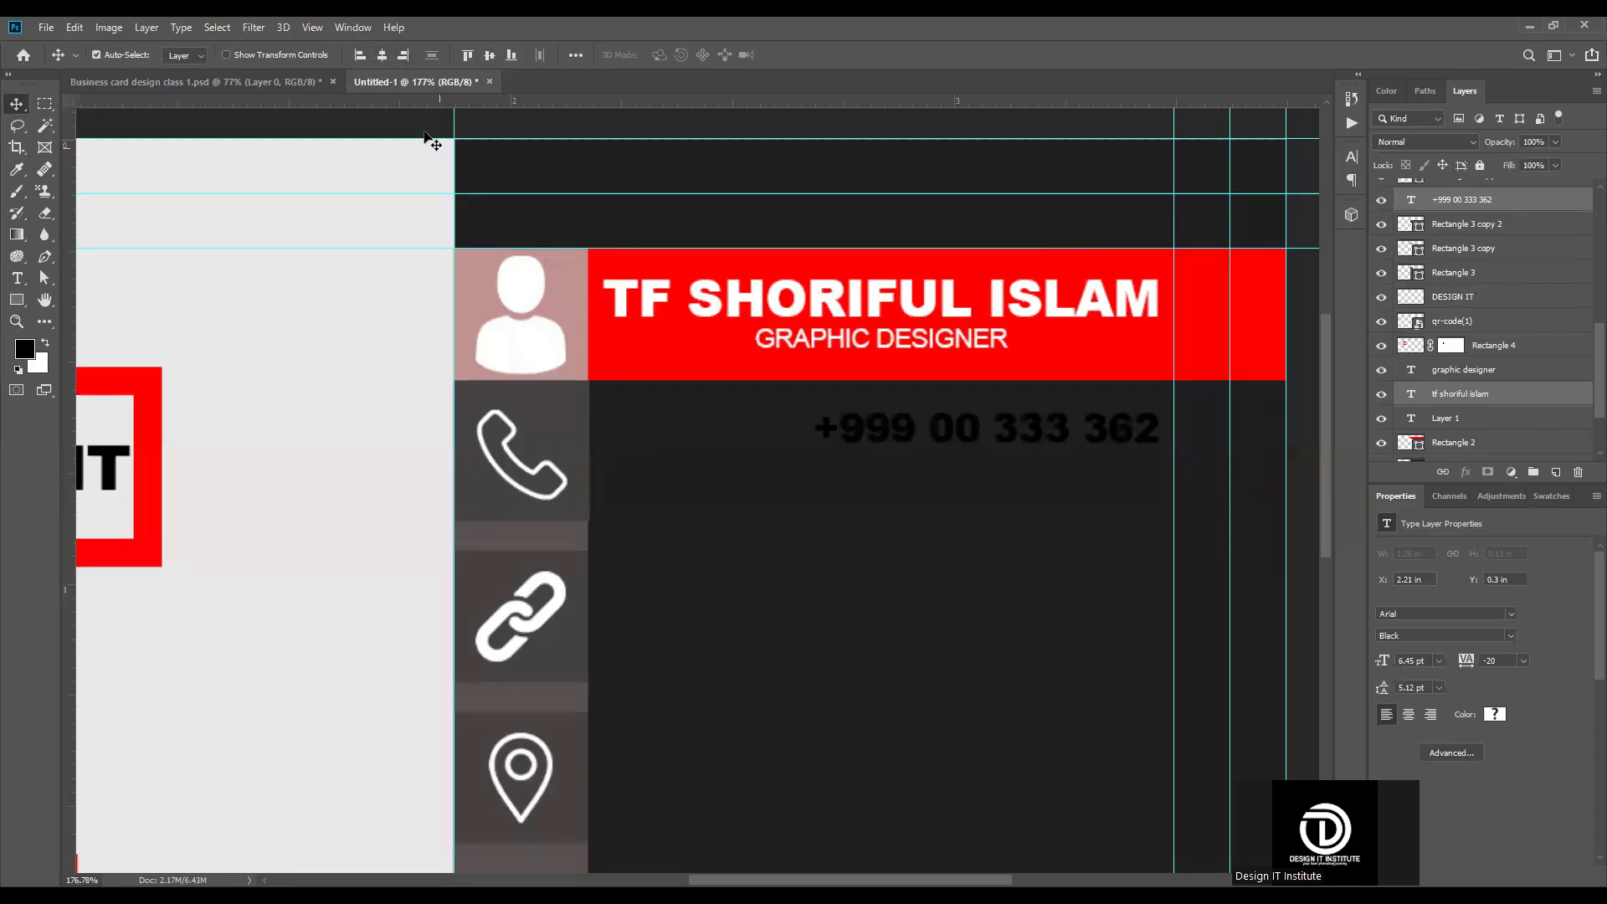
pyautogui.click(356, 55)
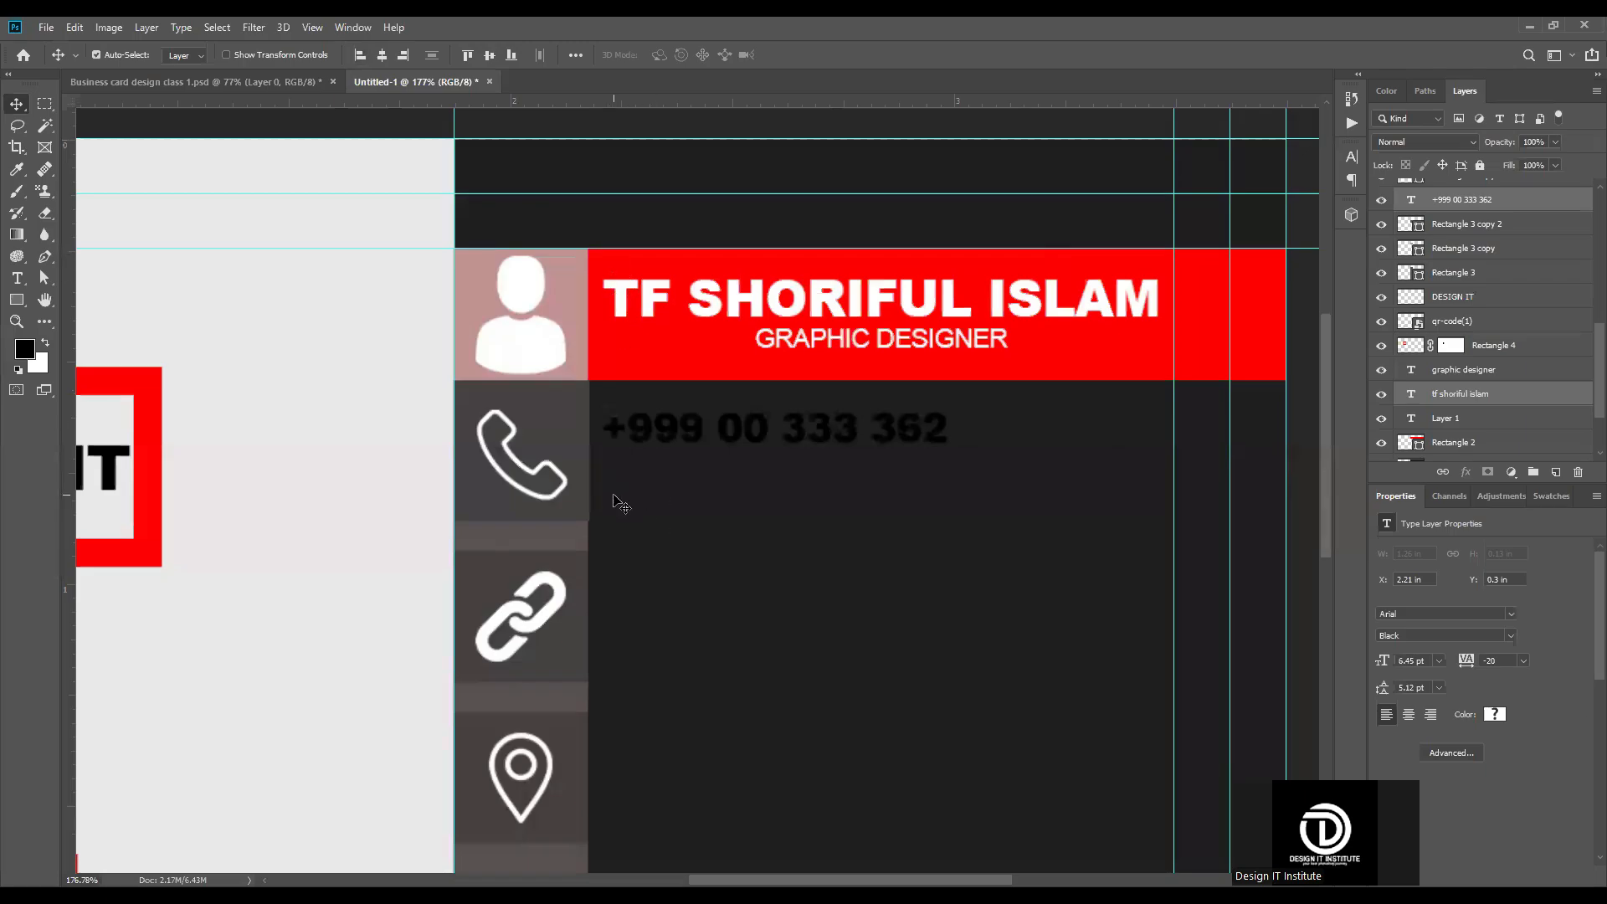
# Step: Set the phone number text's color to white and its Arial font style to Regular
pyautogui.click(707, 454)
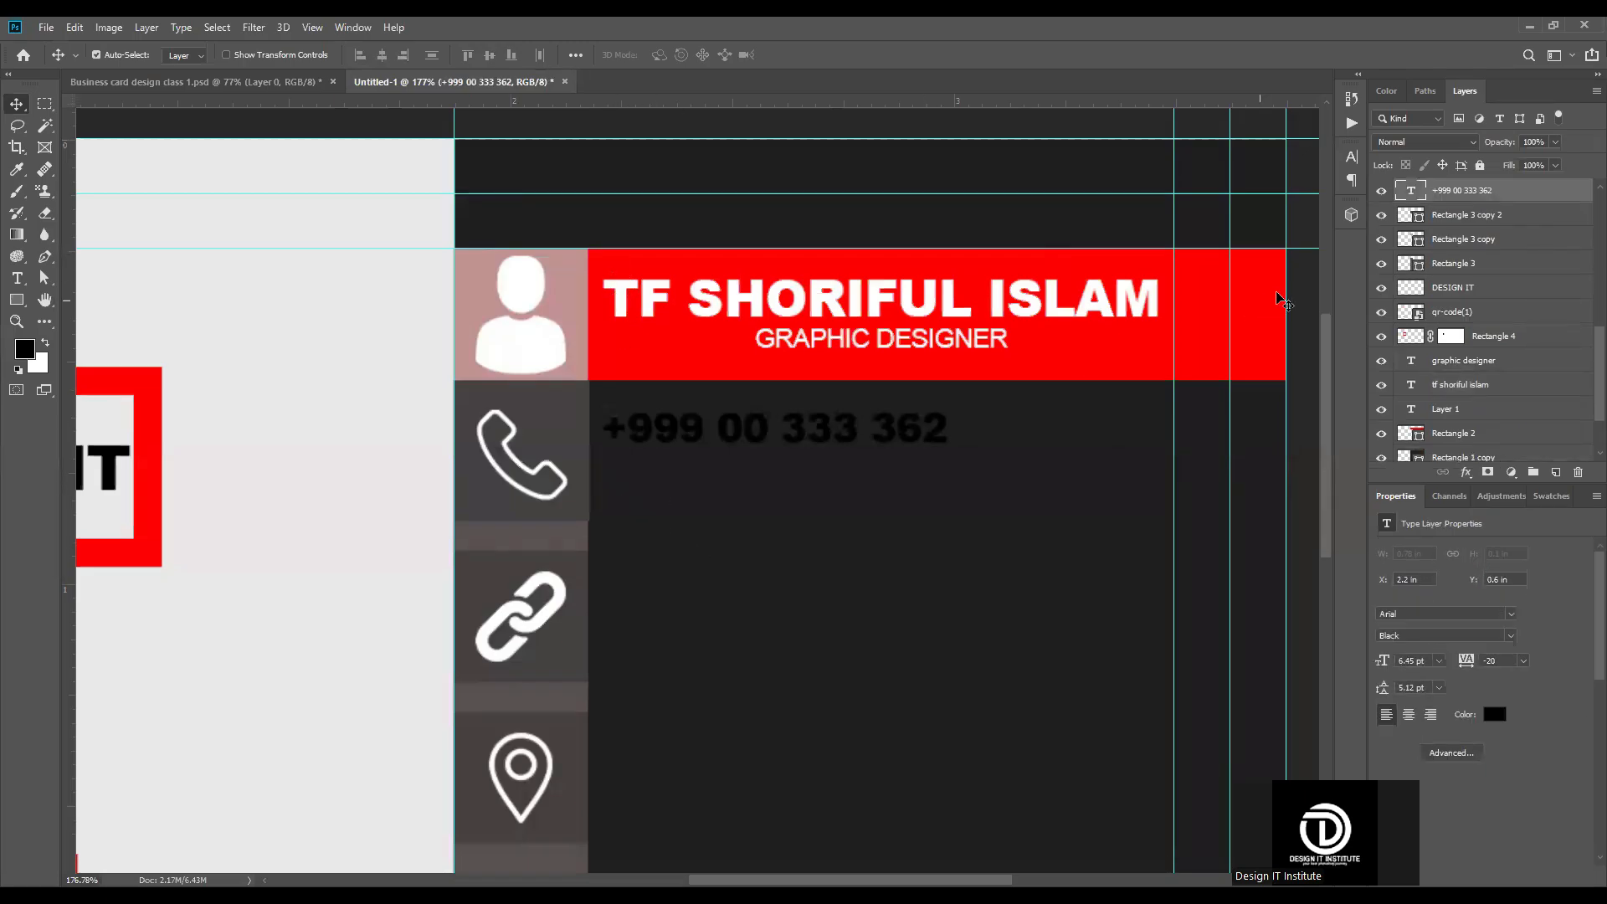
pyautogui.click(1352, 157)
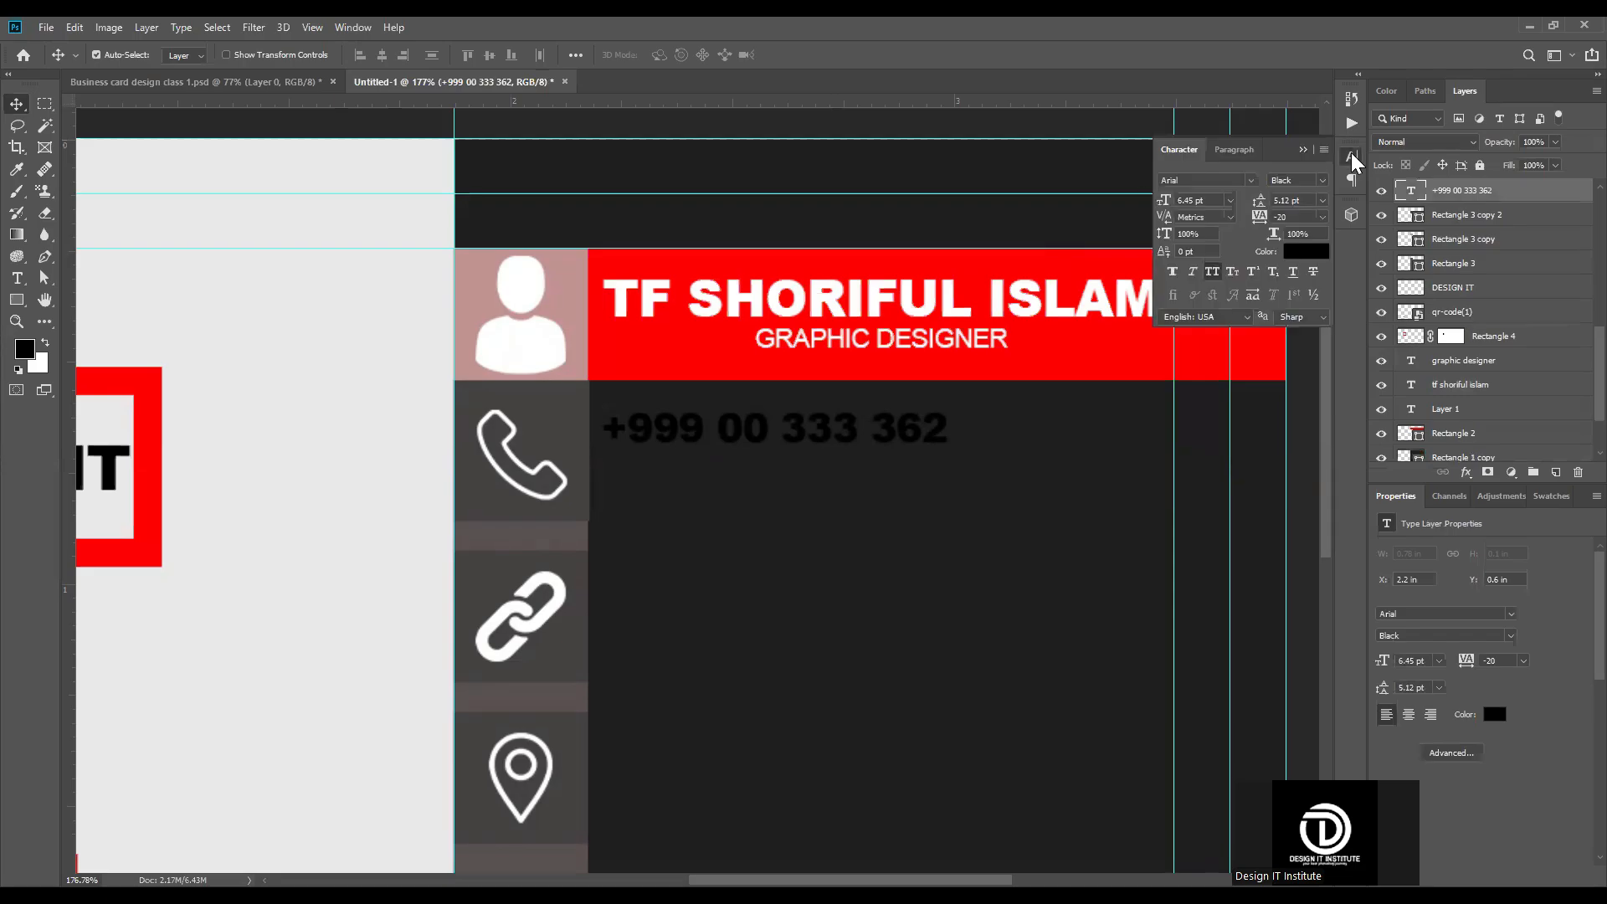
pyautogui.click(1310, 254)
pyautogui.click(1141, 423)
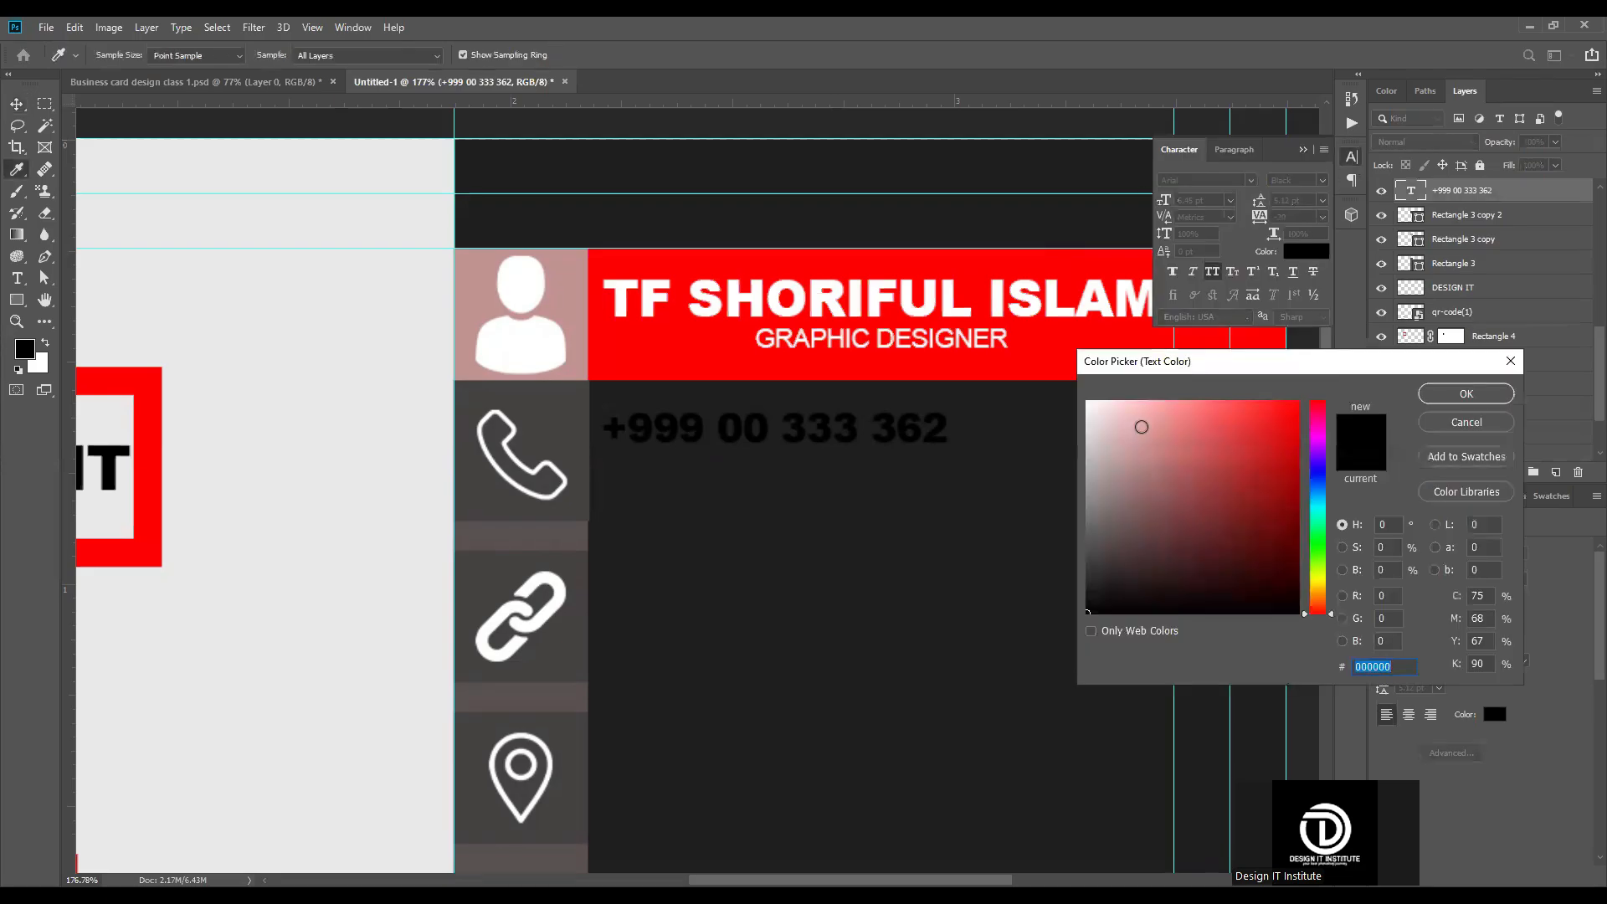
pyautogui.click(1457, 394)
pyautogui.scroll(-1, 847, 479)
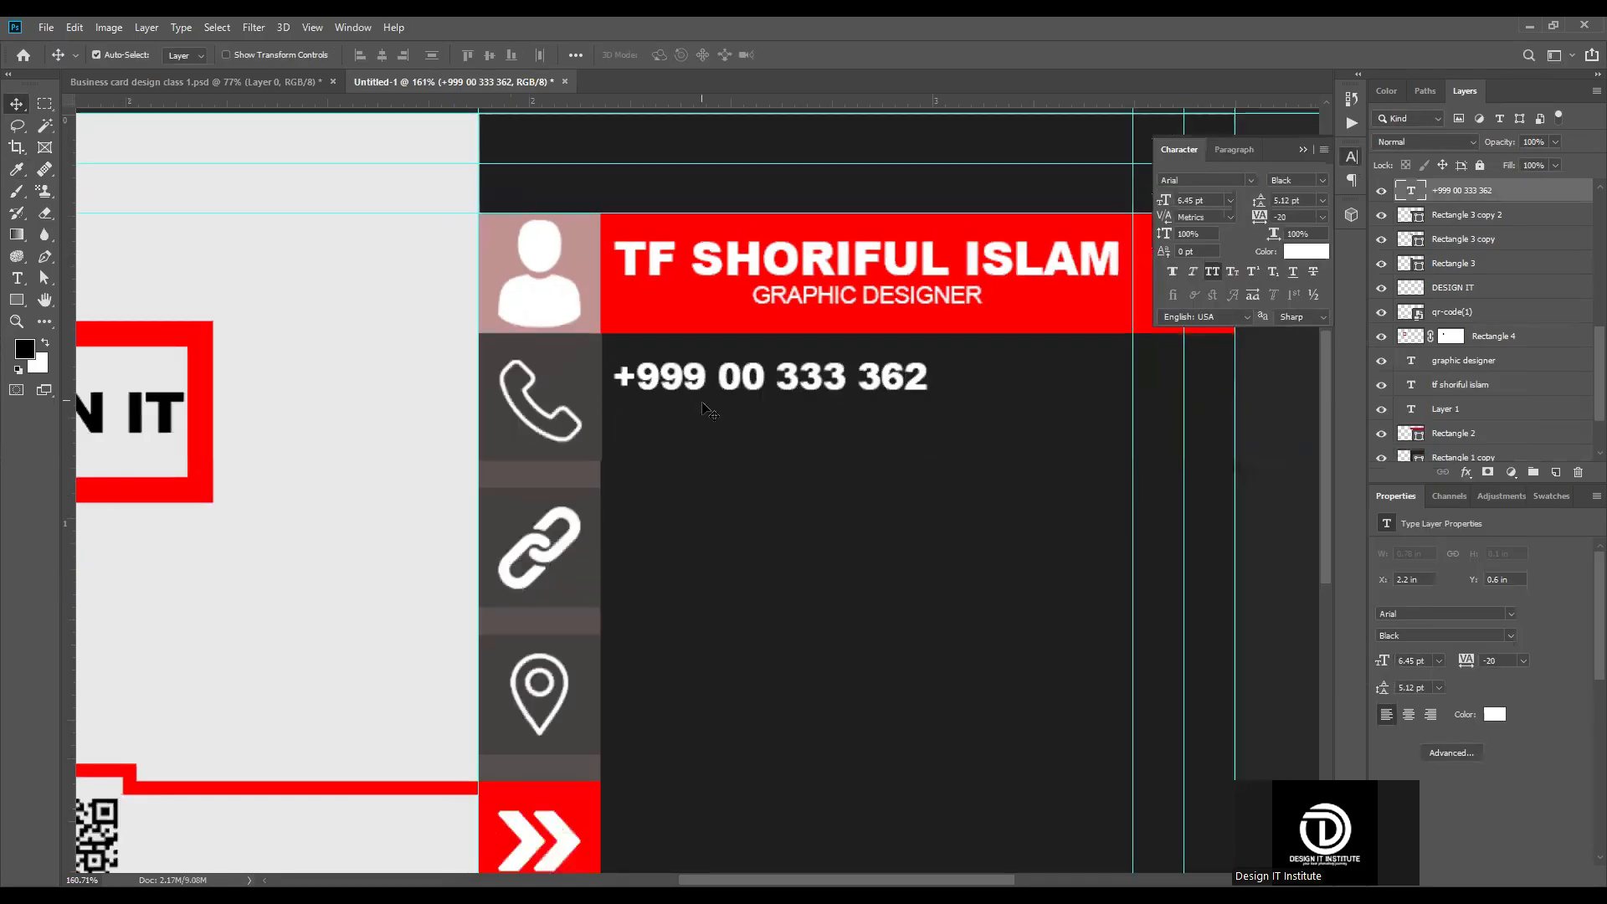
pyautogui.click(1323, 180)
pyautogui.click(1304, 211)
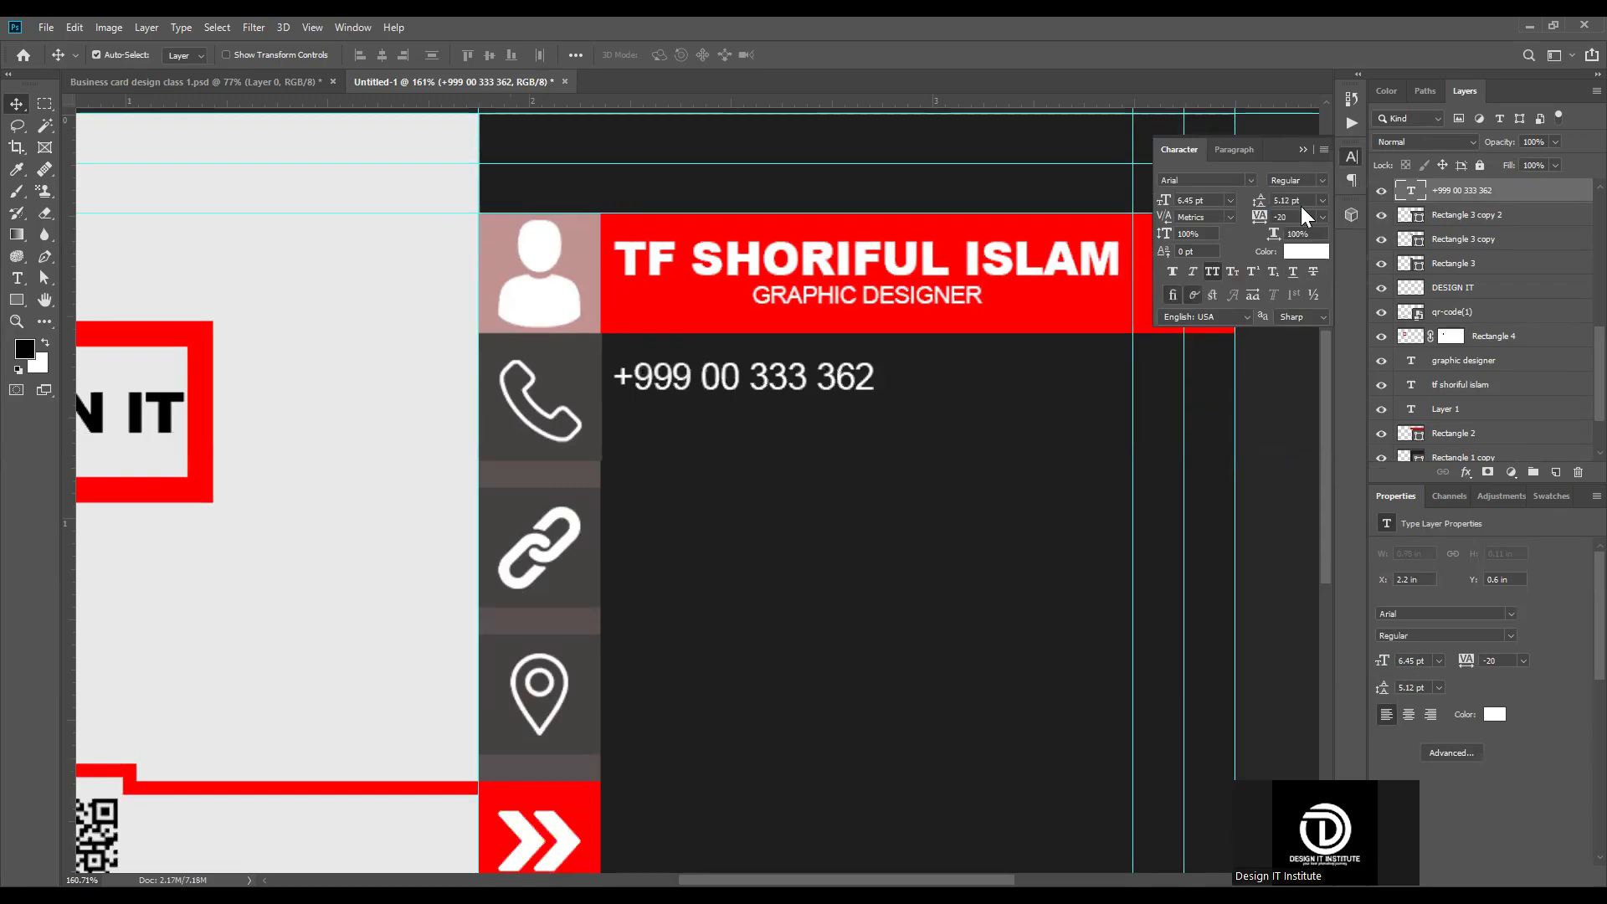
# Step: Duplicate the phone number text directly below the original and edit the copy's digits into a second phone number
pyautogui.scroll(2, 690, 372)
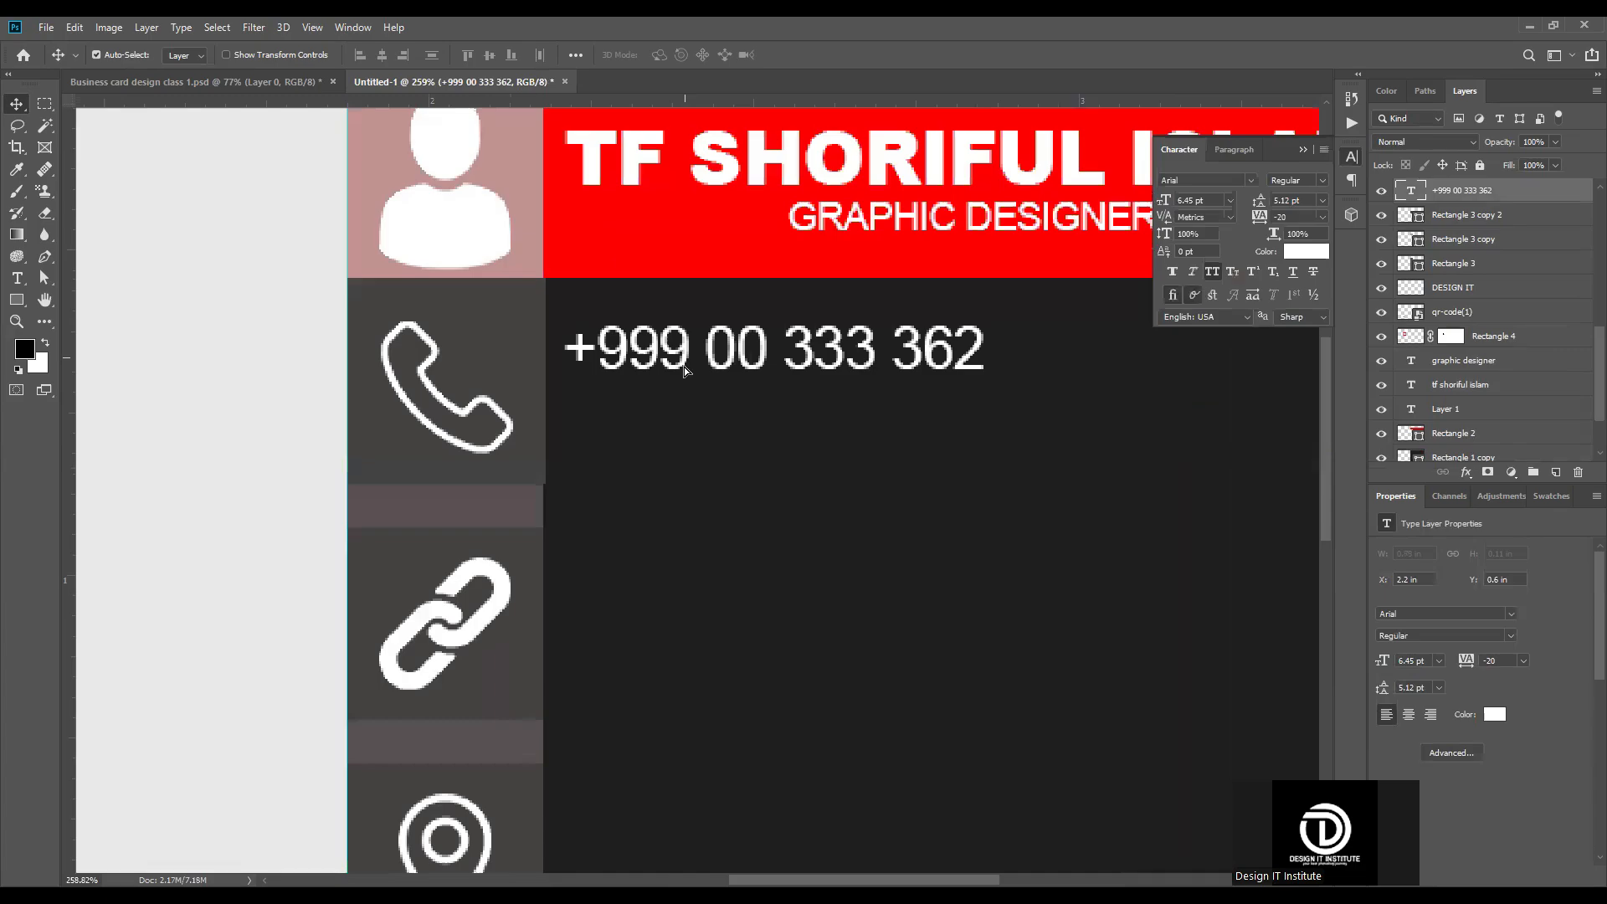
pyautogui.moveTo(681, 413); pyautogui.dragTo(681, 475)
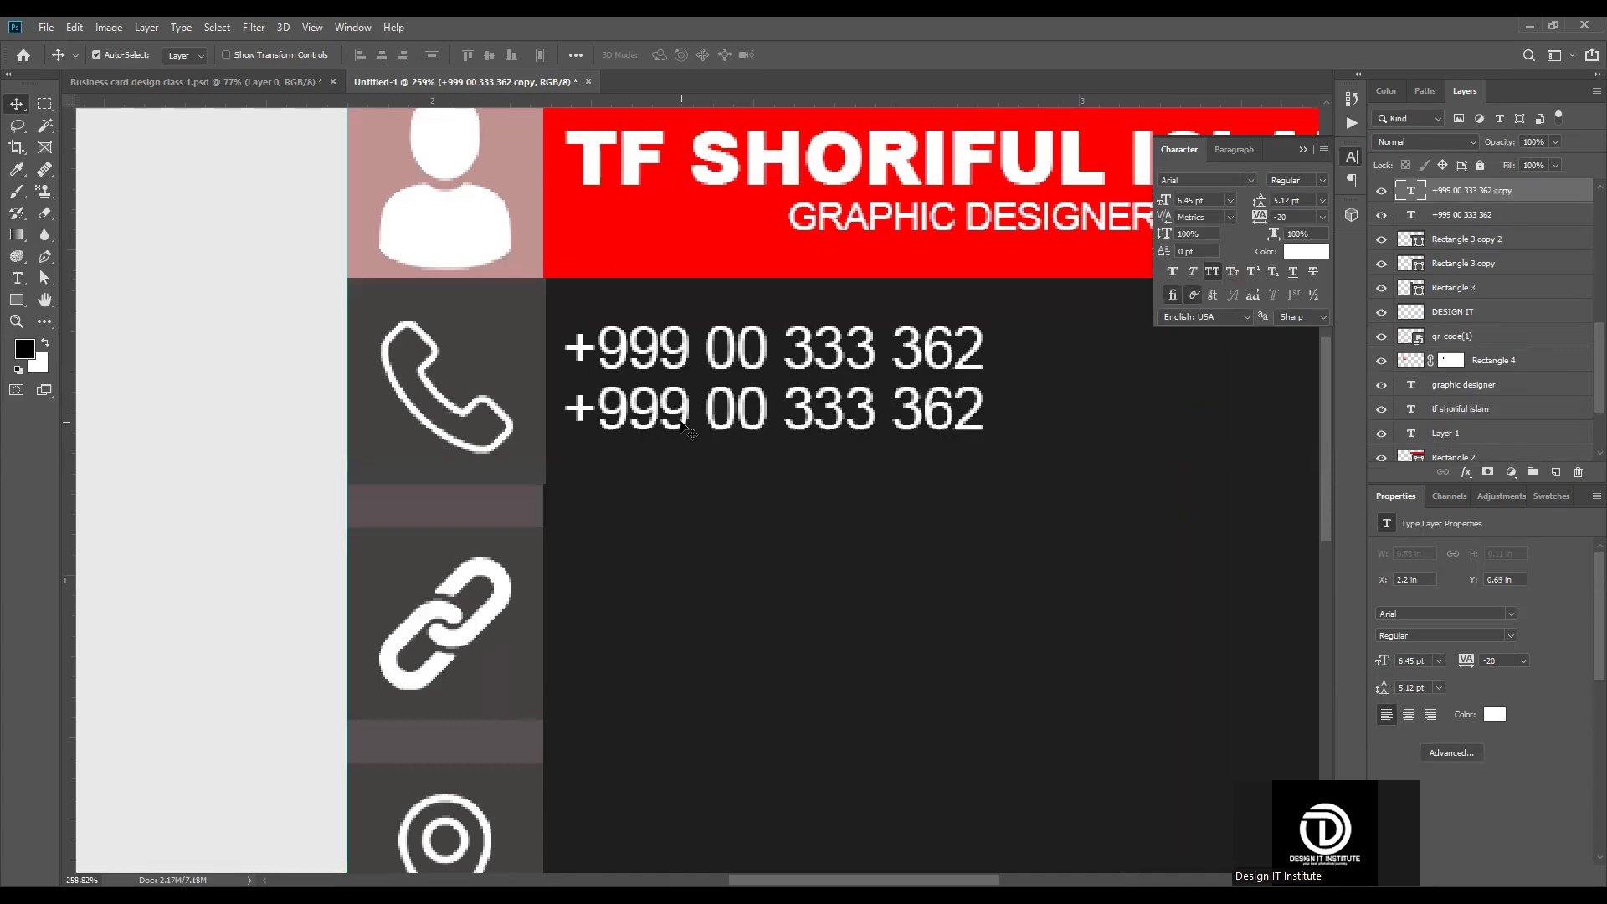
pyautogui.scroll(-5, 682, 475)
pyautogui.scroll(5, 681, 489)
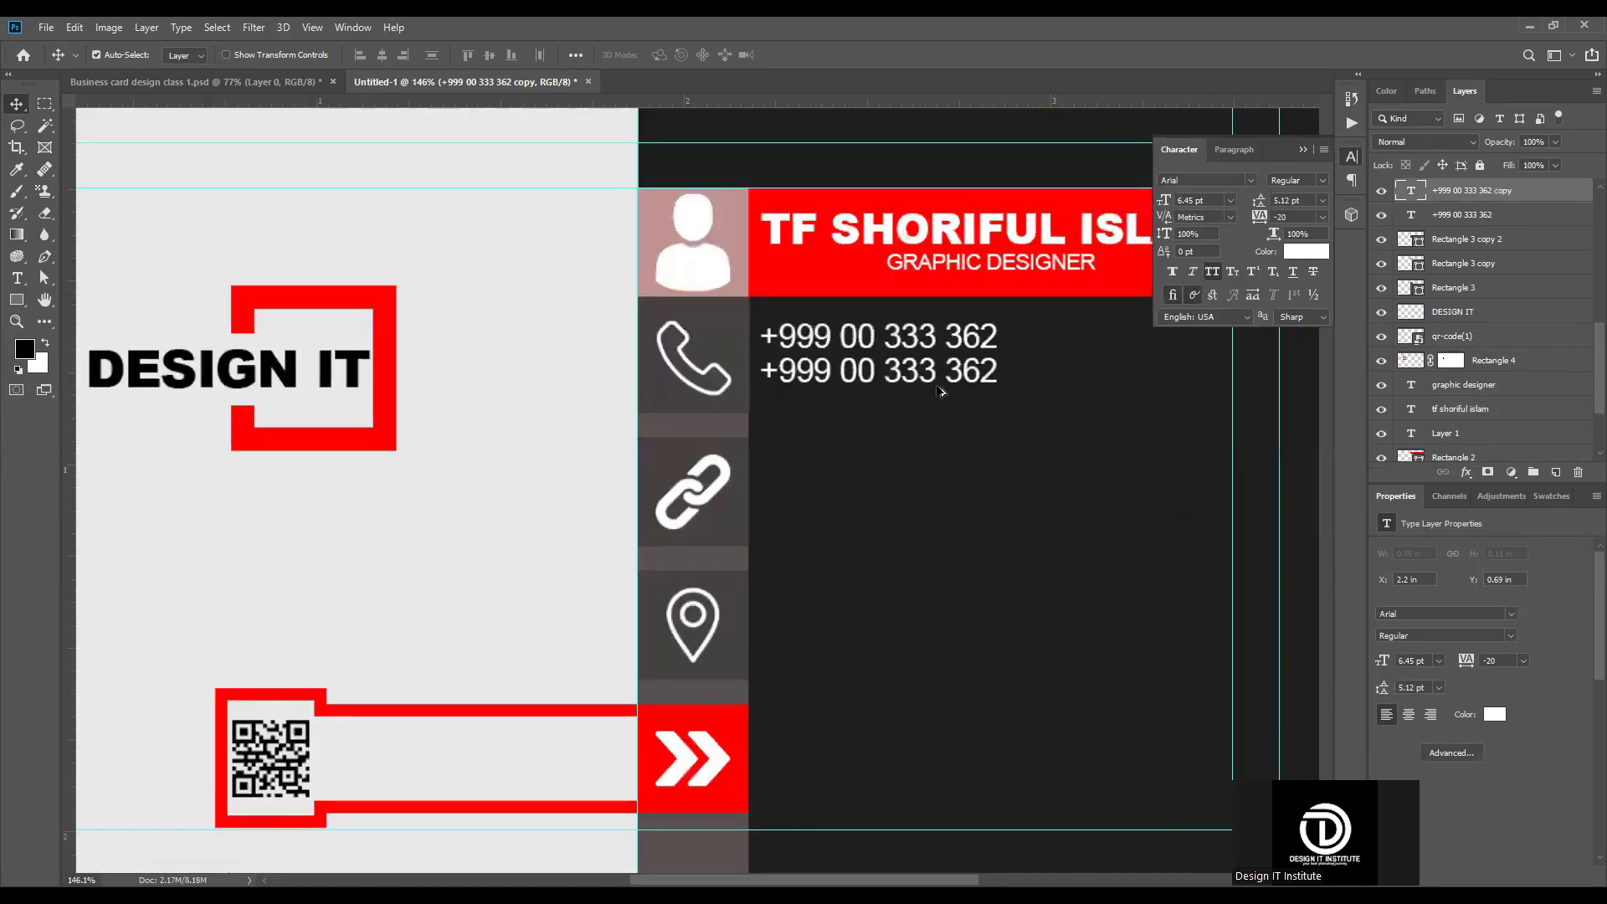
pyautogui.doubleClick(936, 377)
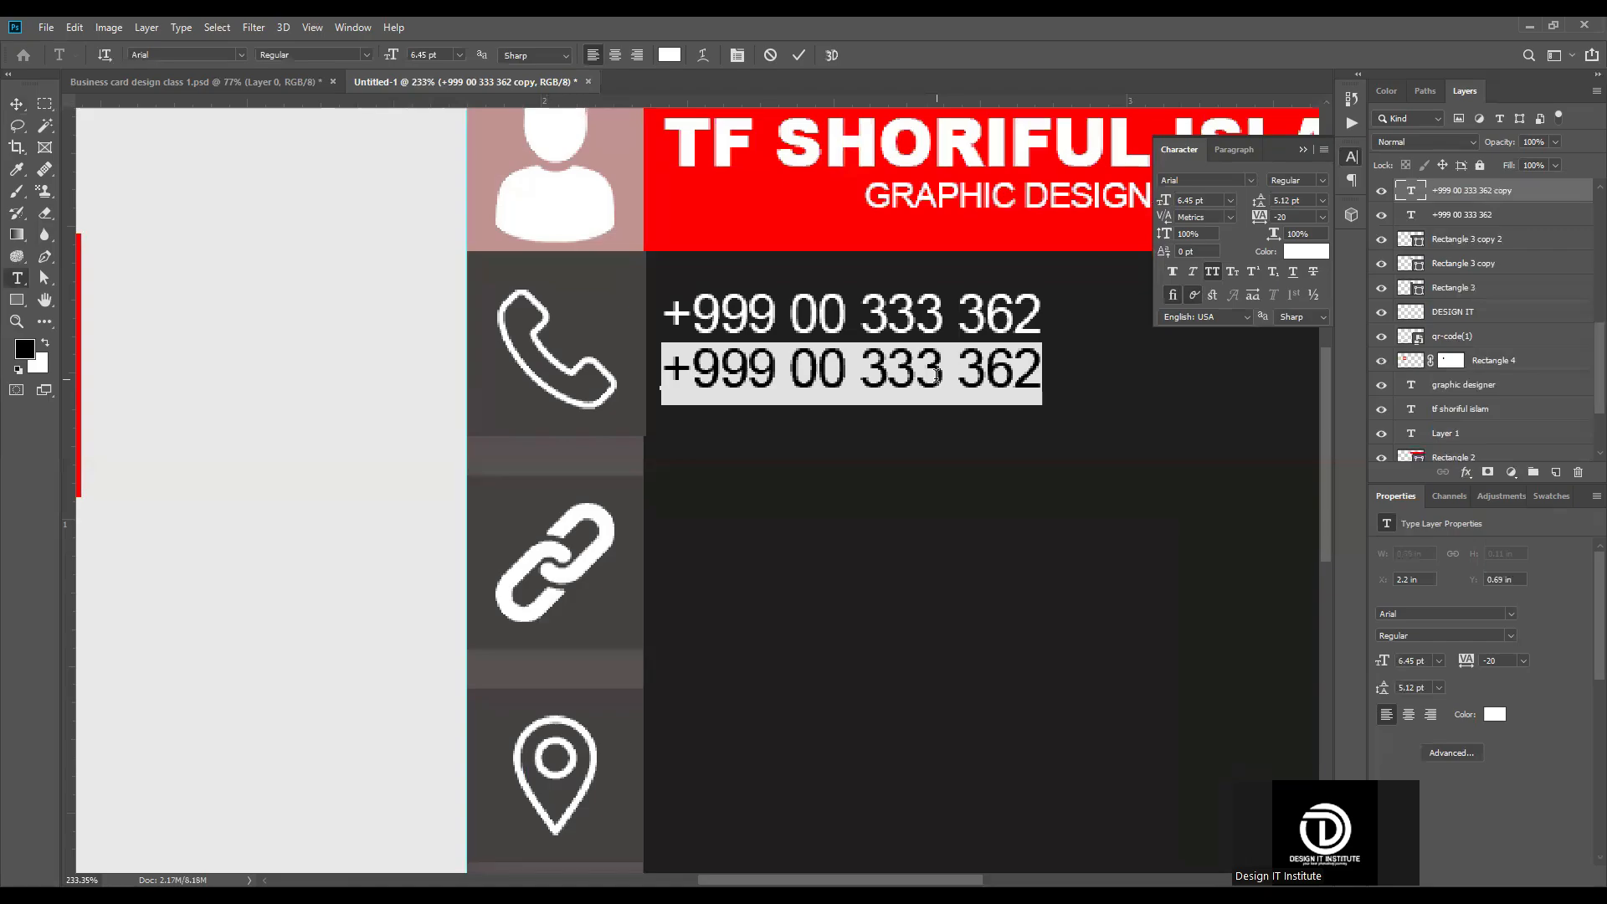
pyautogui.click(941, 379)
pyautogui.press('Left')
pyautogui.press('Delete')
pyautogui.press('Delete')
pyautogui.press('Delete')
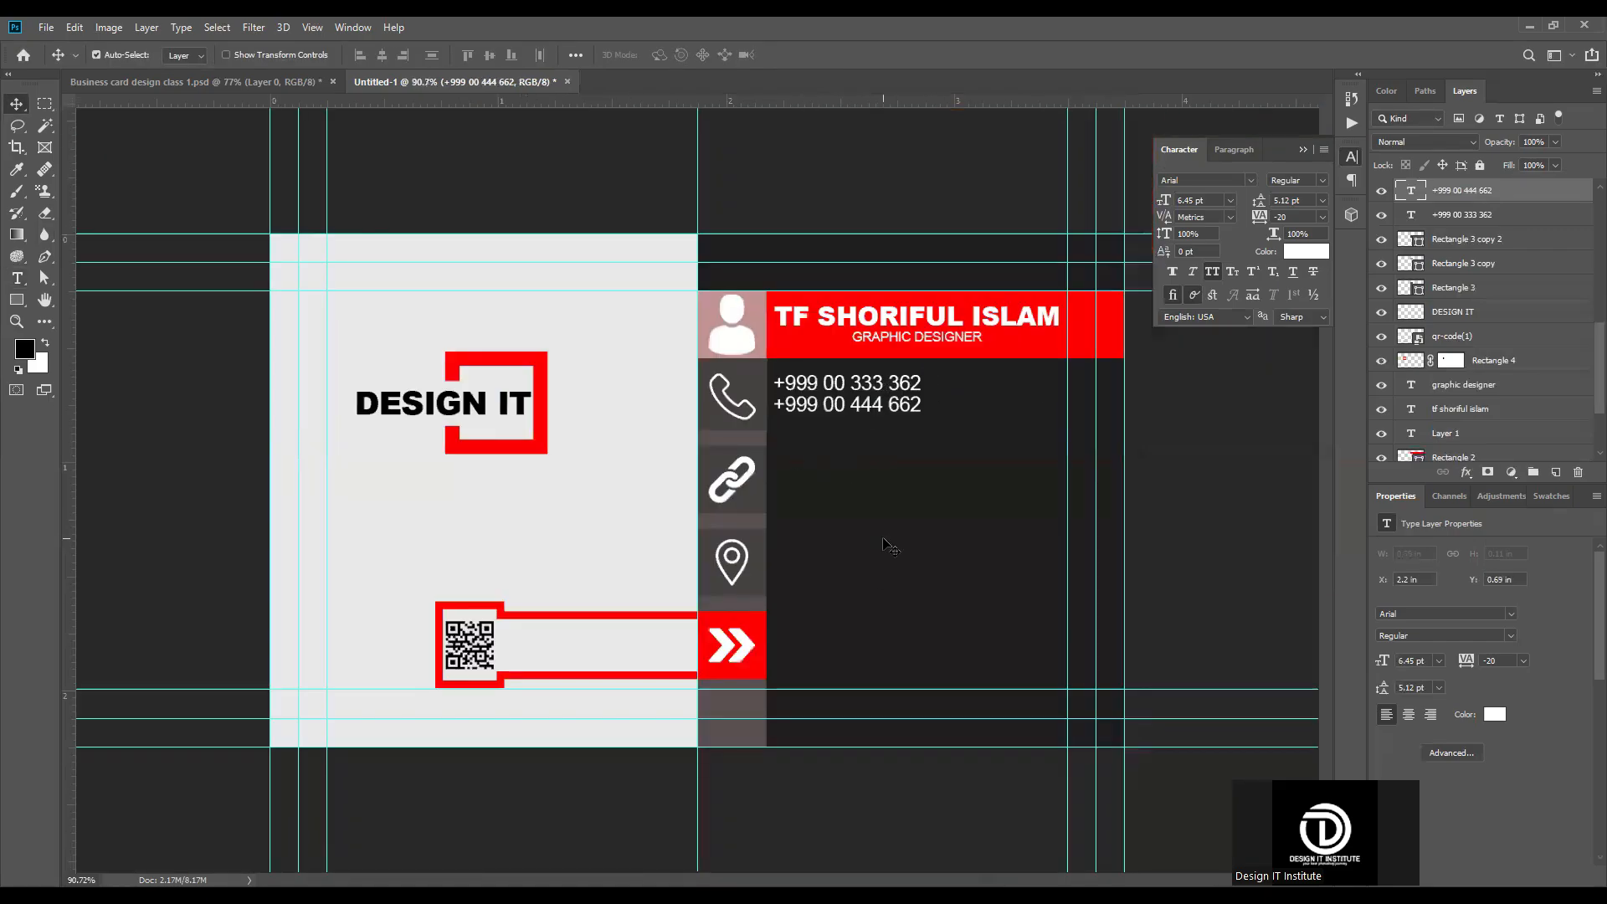
pyautogui.scroll(3, 926, 532)
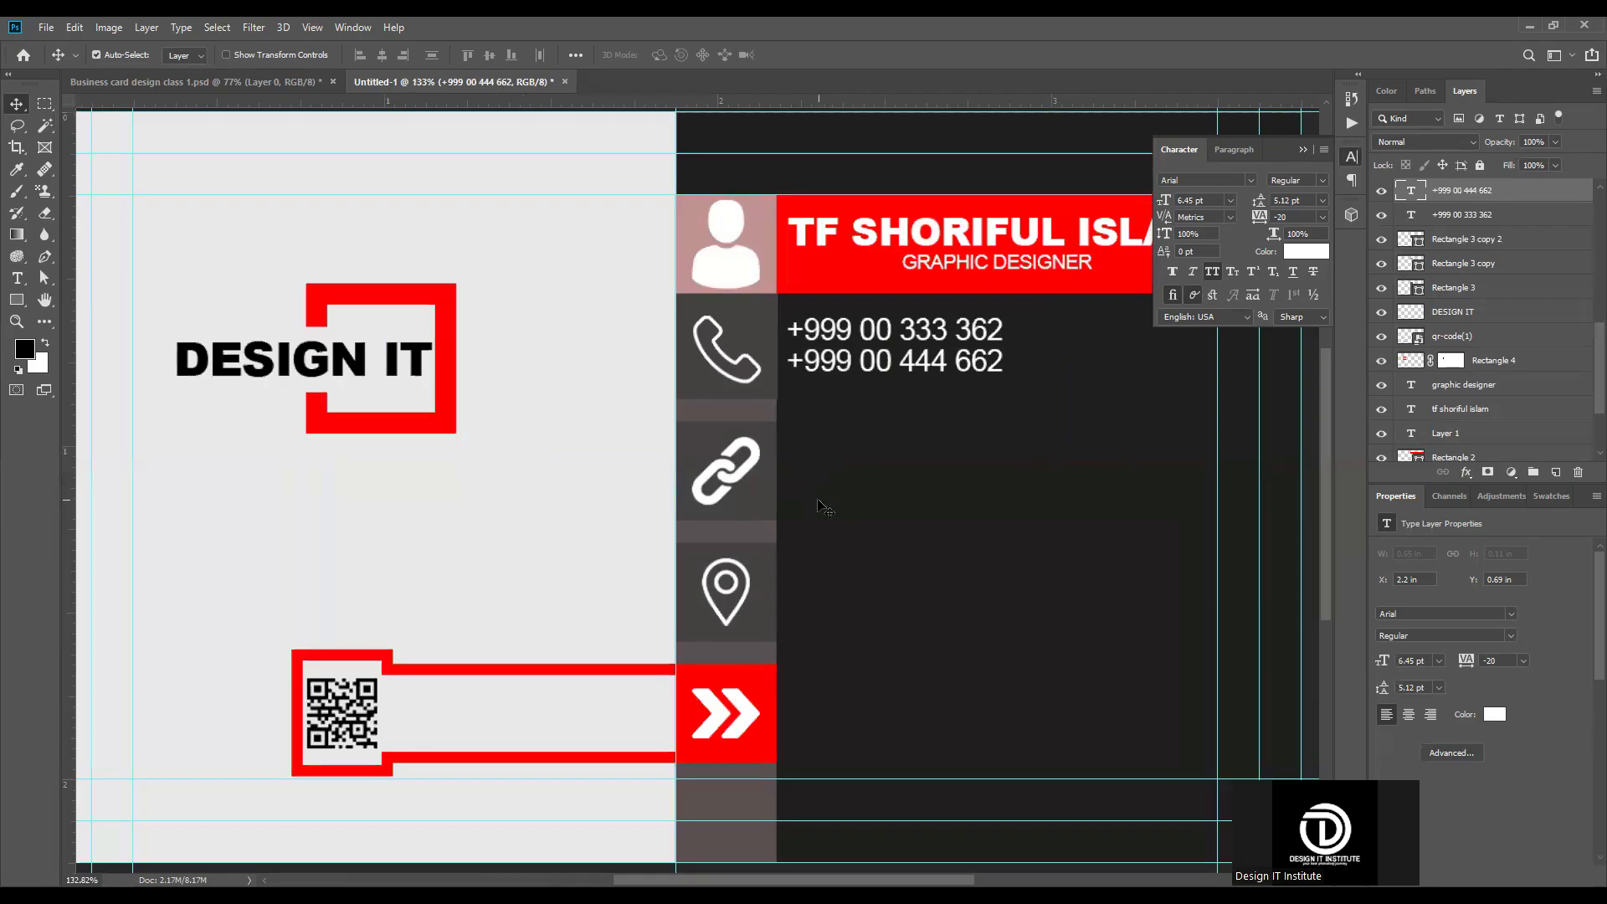
pyautogui.press('t')
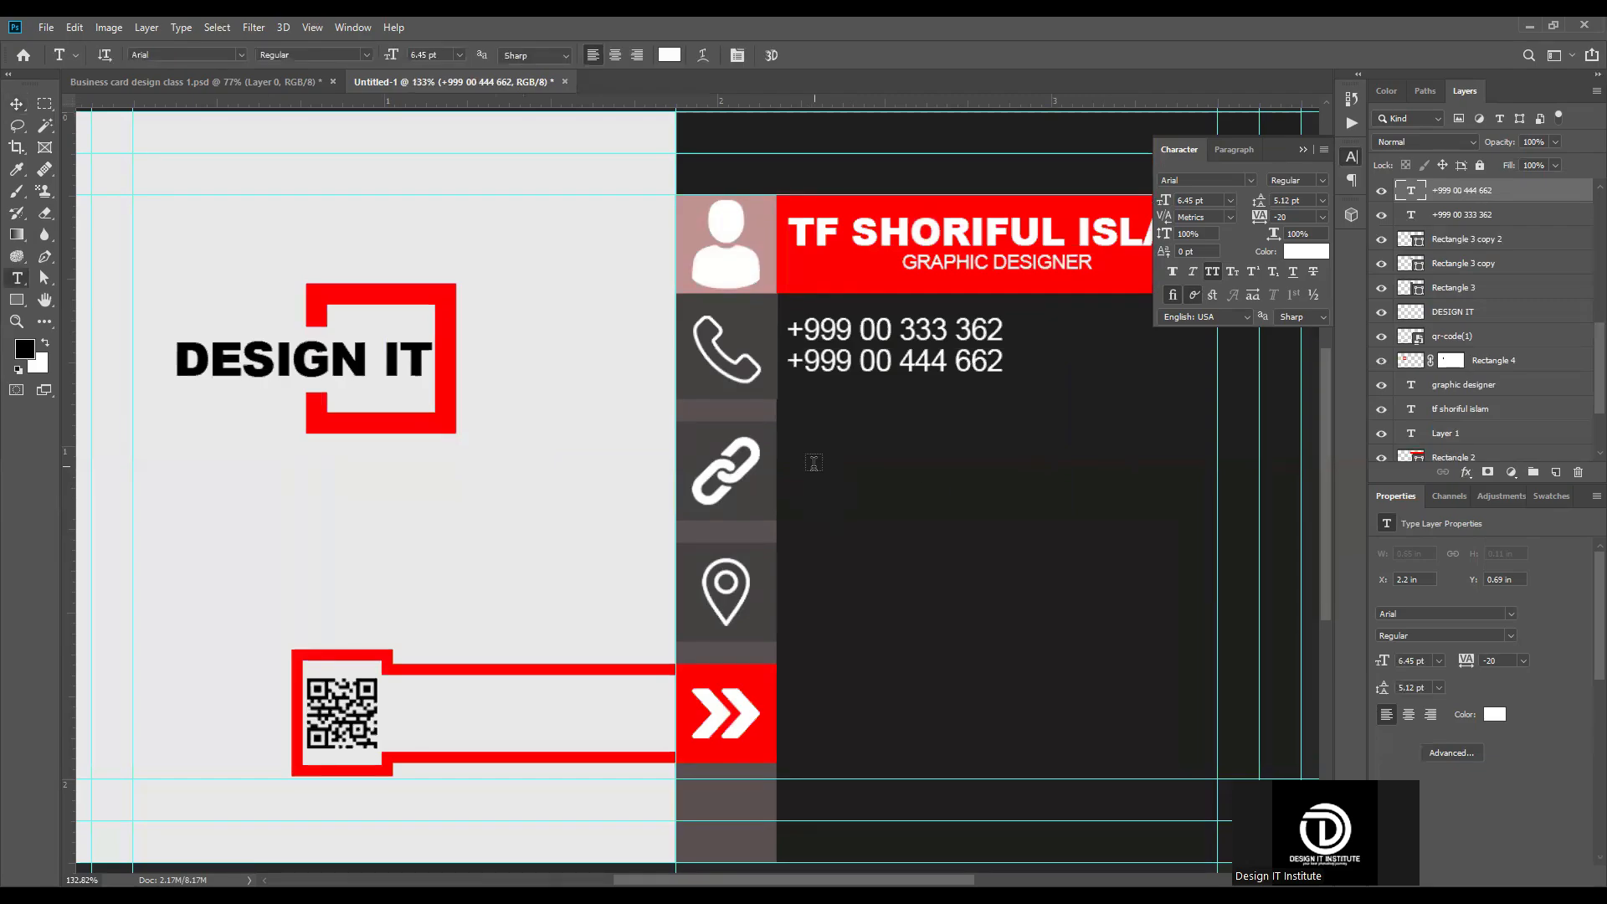
pyautogui.click(808, 448)
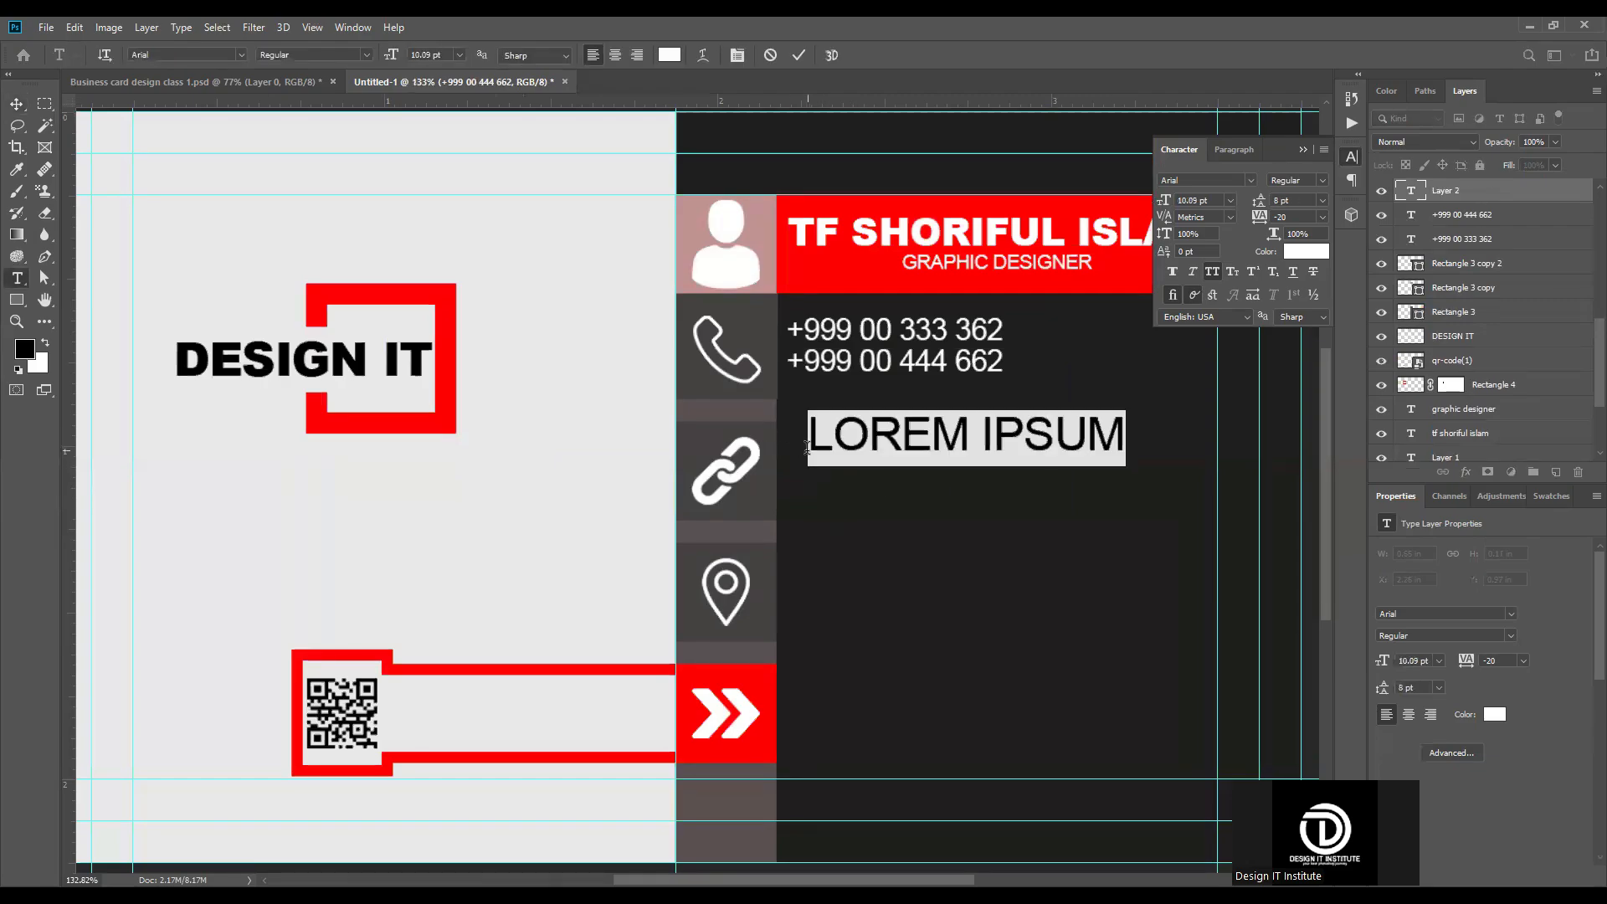
pyautogui.write('WWWW')
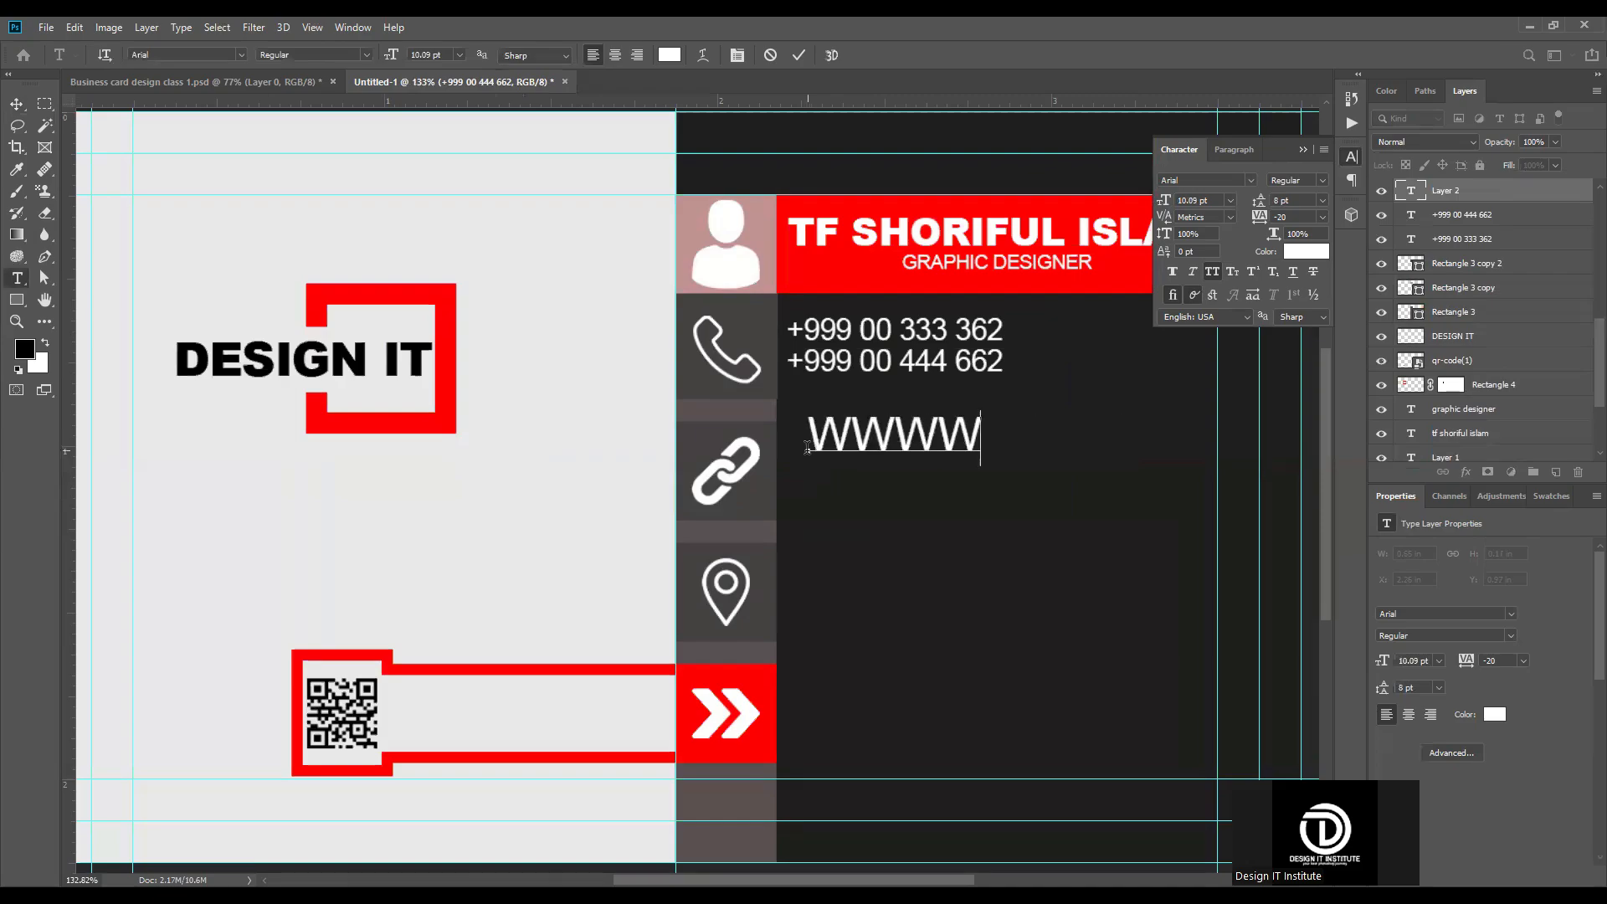
pyautogui.press('BackSpace')
pyautogui.write('.WEB')
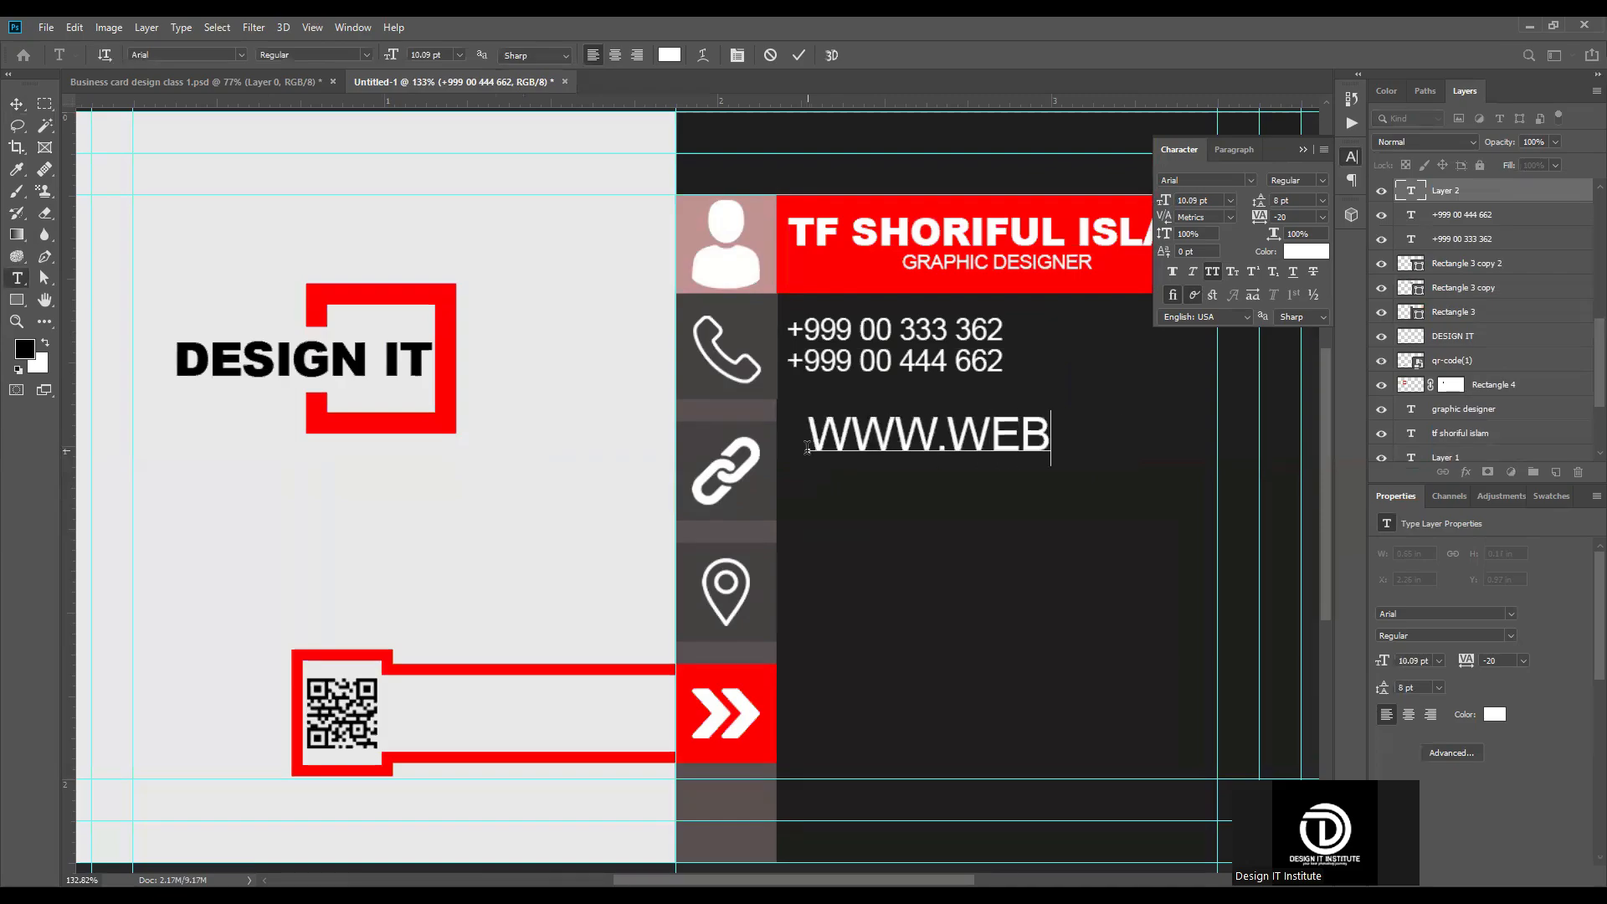
pyautogui.write('SITE.COM')
pyautogui.hotkey('ctrl', 'Return')
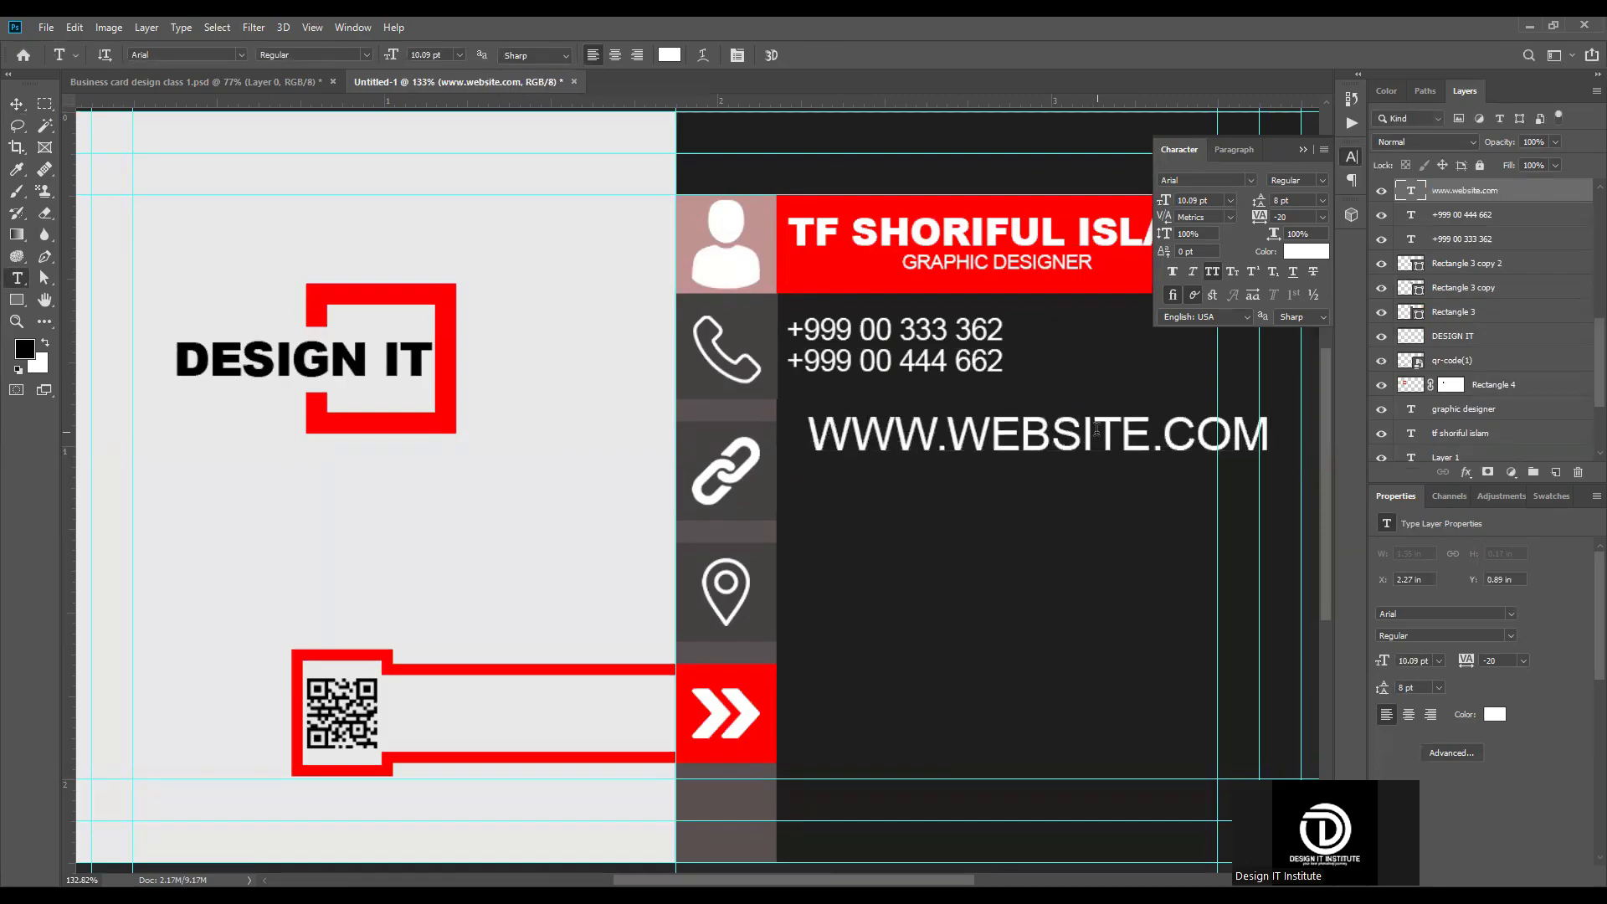
pyautogui.click(1213, 272)
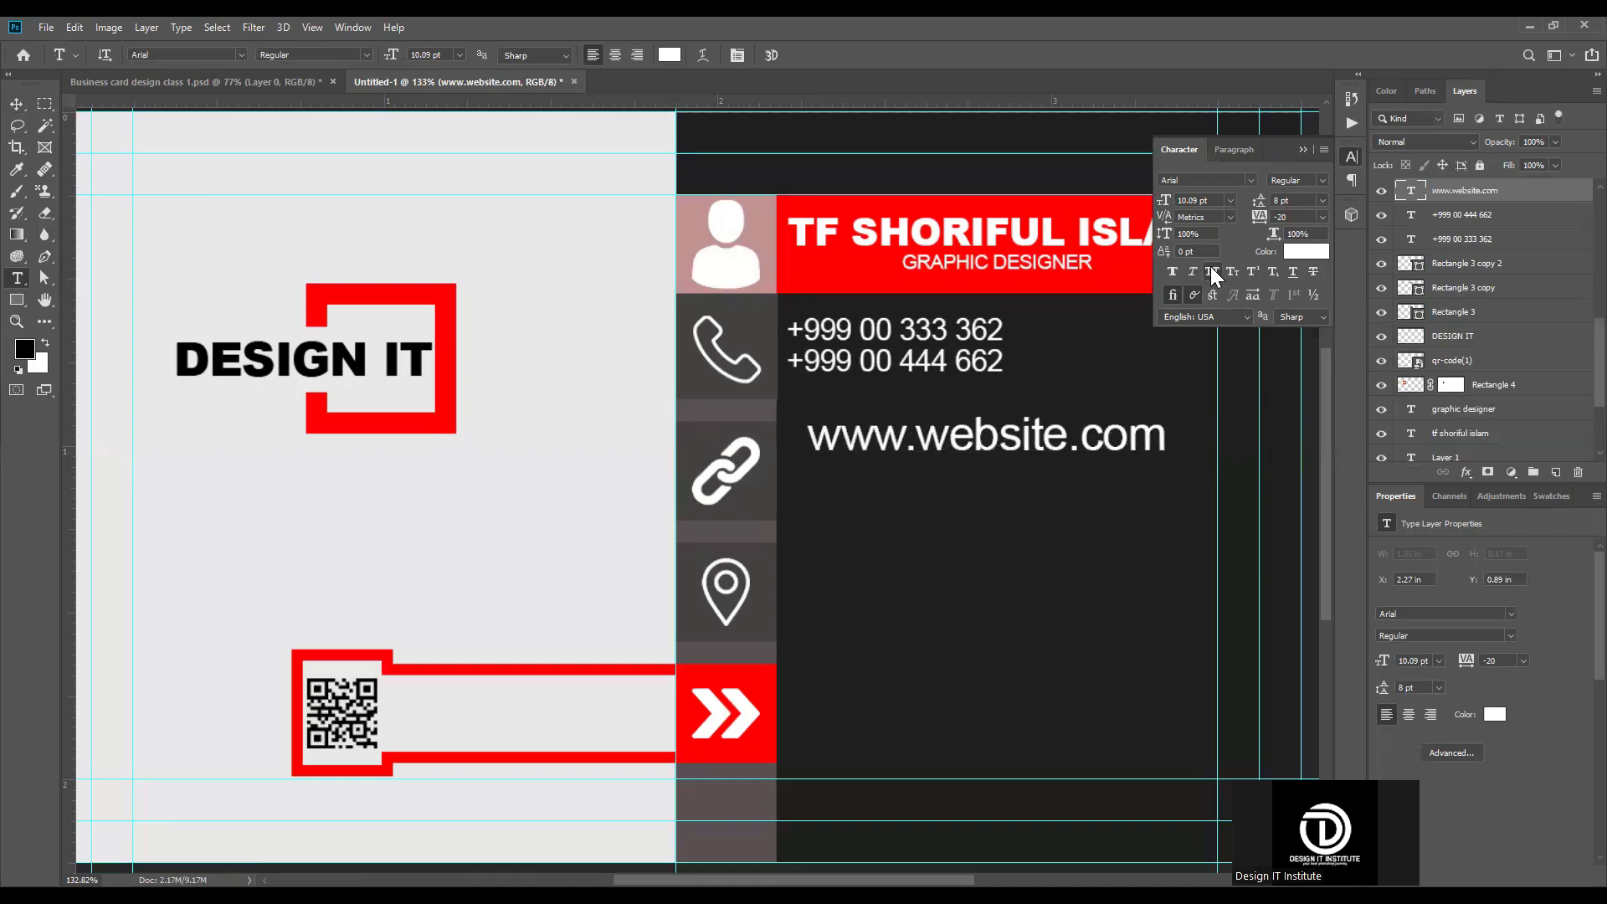
# Step: Align the left edge of the website text with the left edge of the name text
pyautogui.click(16, 105)
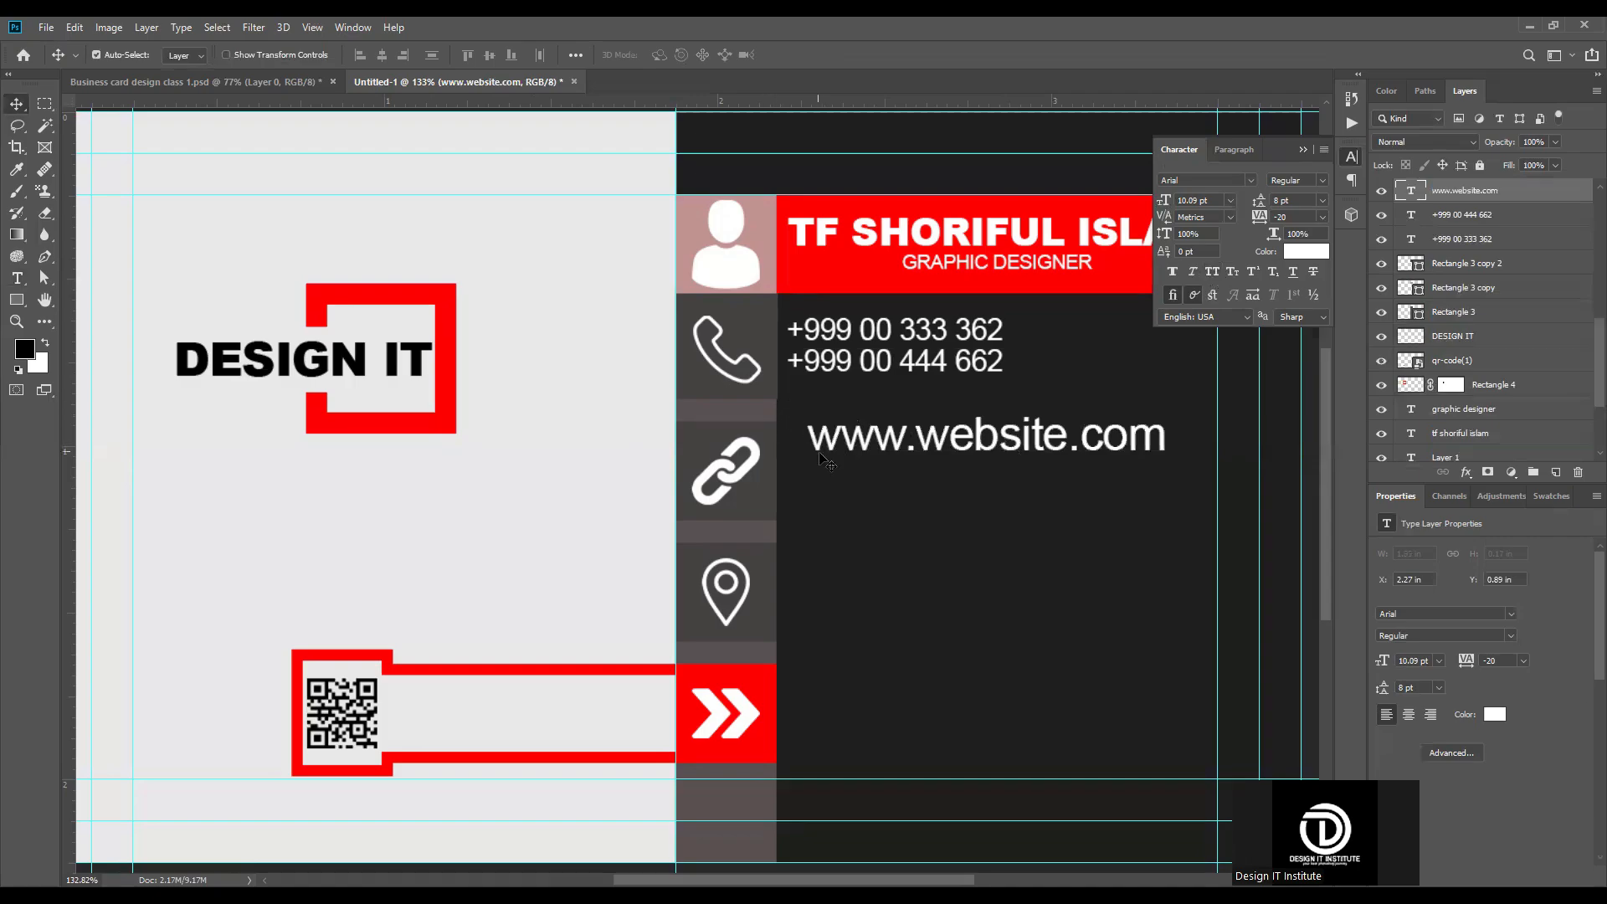
pyautogui.press('ctrl')
pyautogui.click(802, 224)
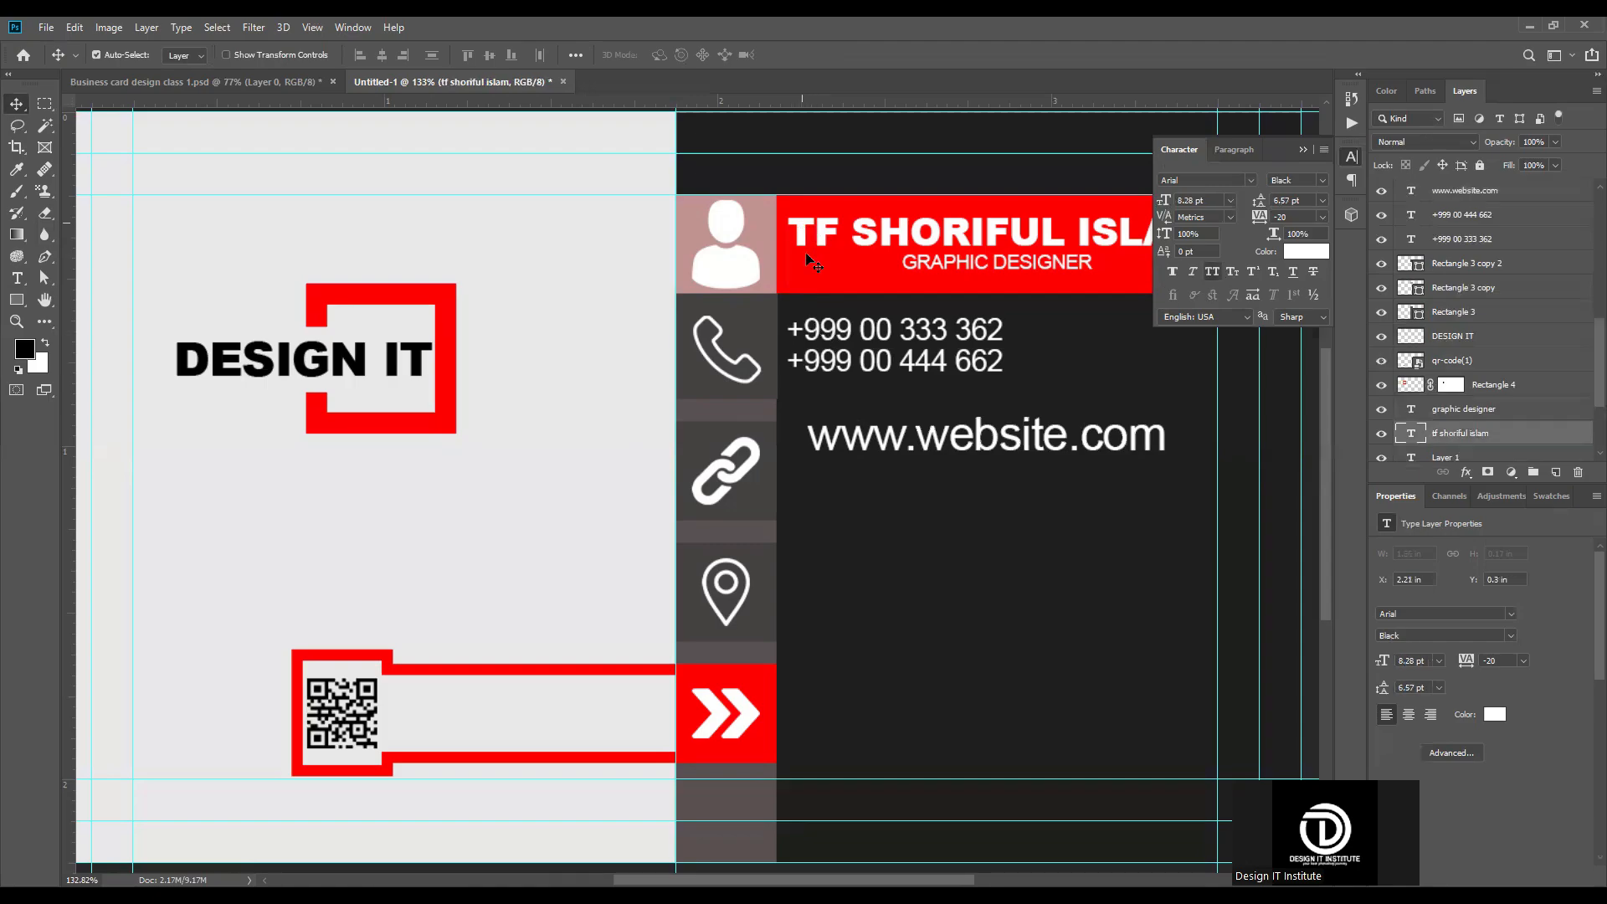
pyautogui.keyDown('ctrl'); pyautogui.click(1471, 192); pyautogui.keyUp('ctrl')
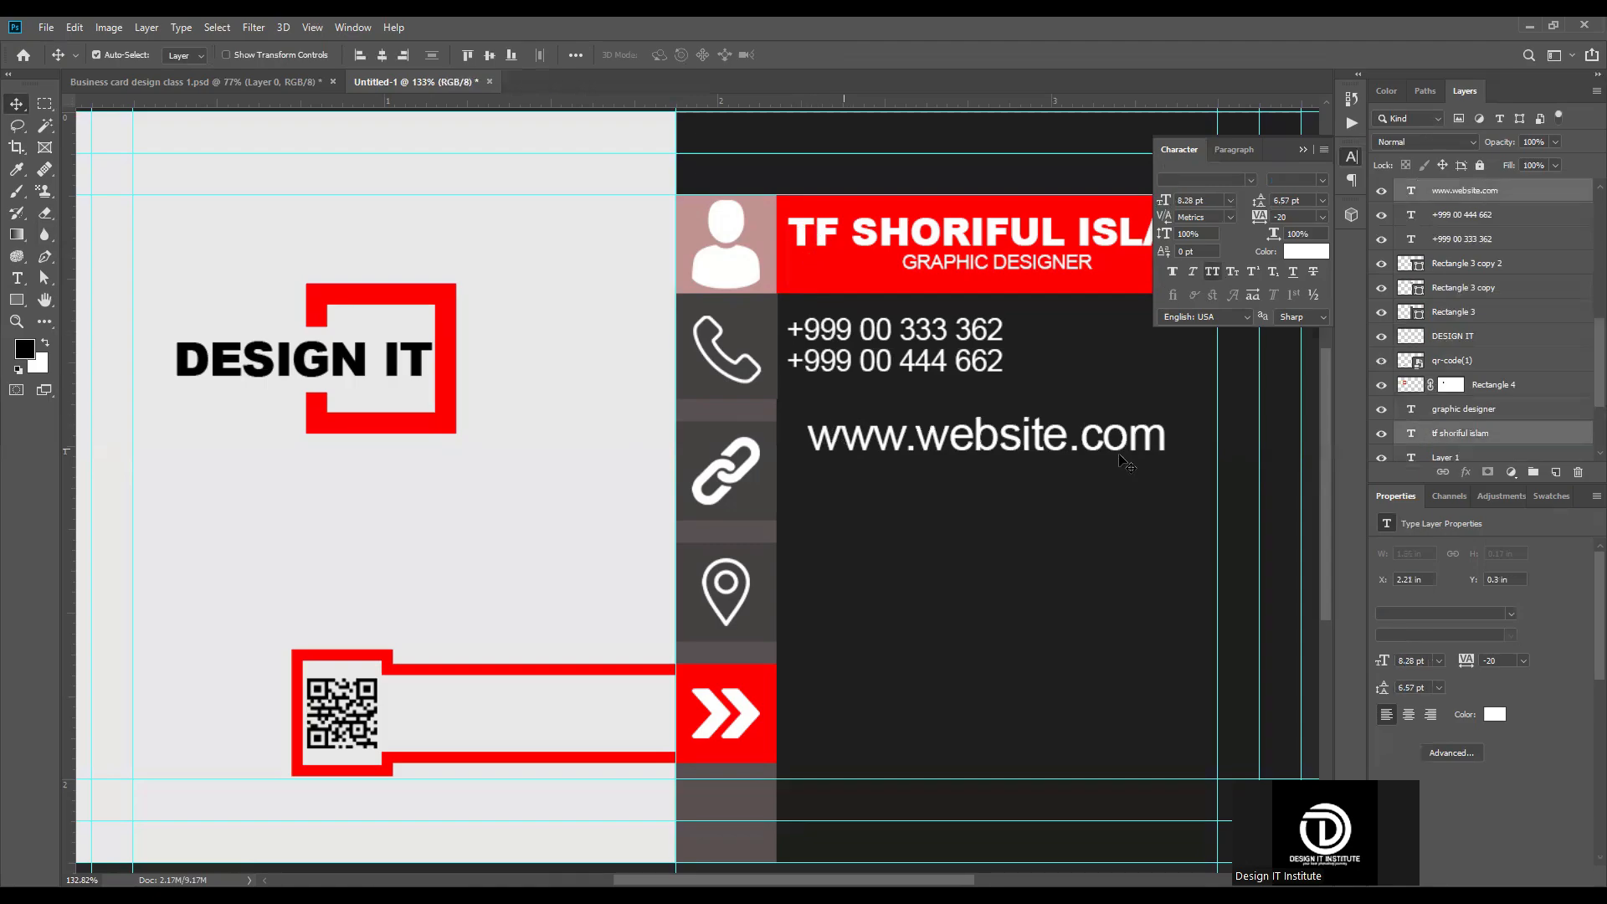
pyautogui.click(361, 54)
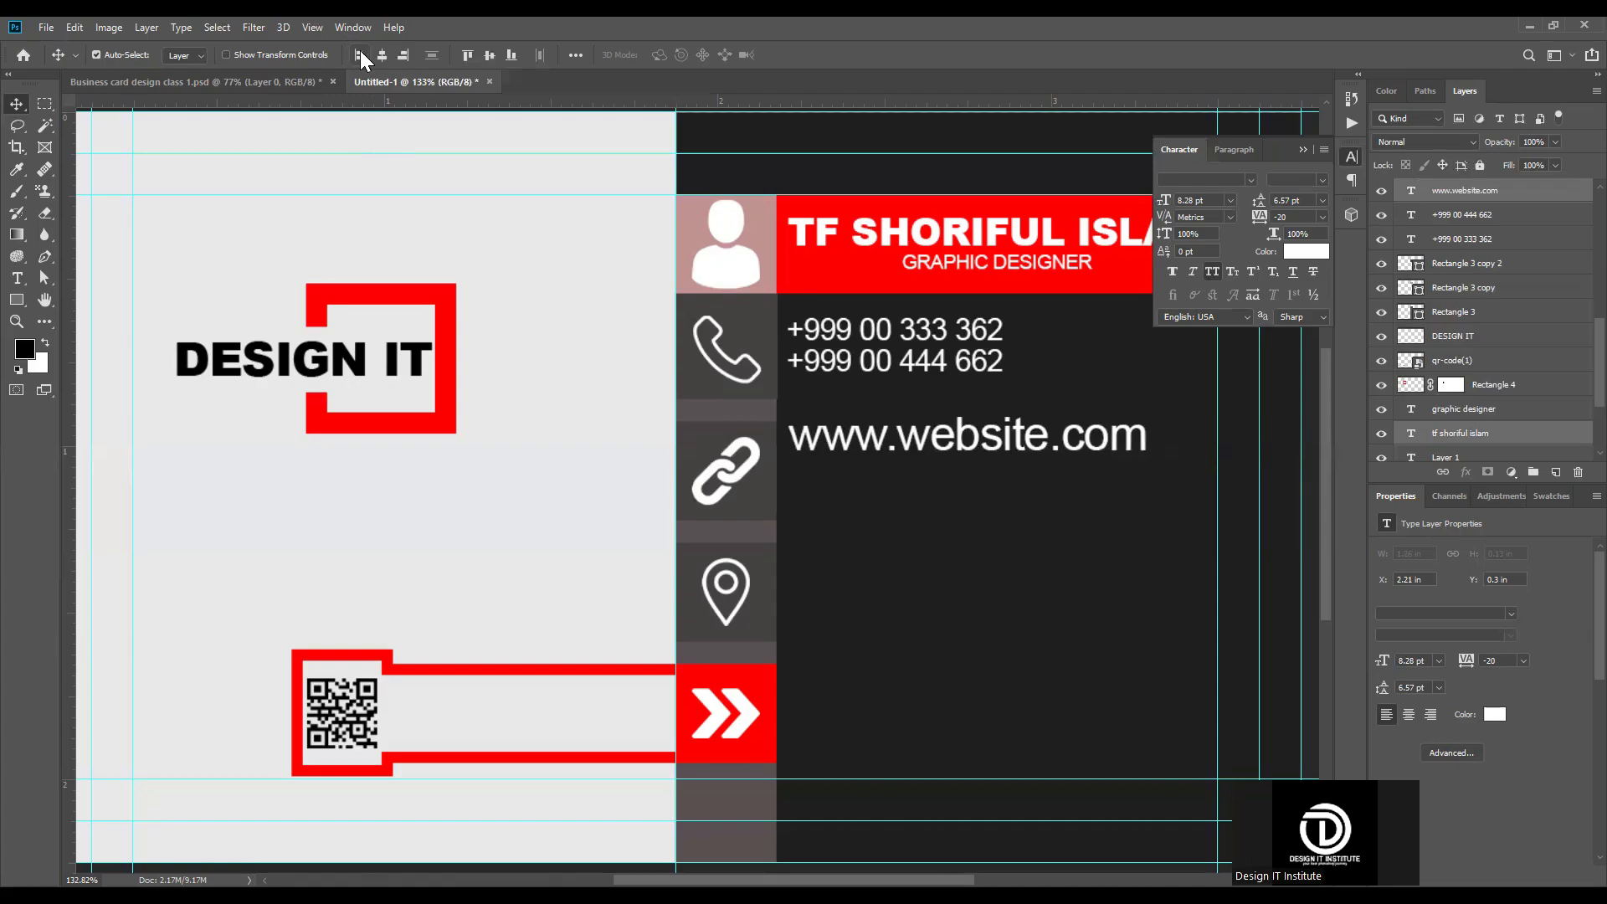
pyautogui.click(919, 626)
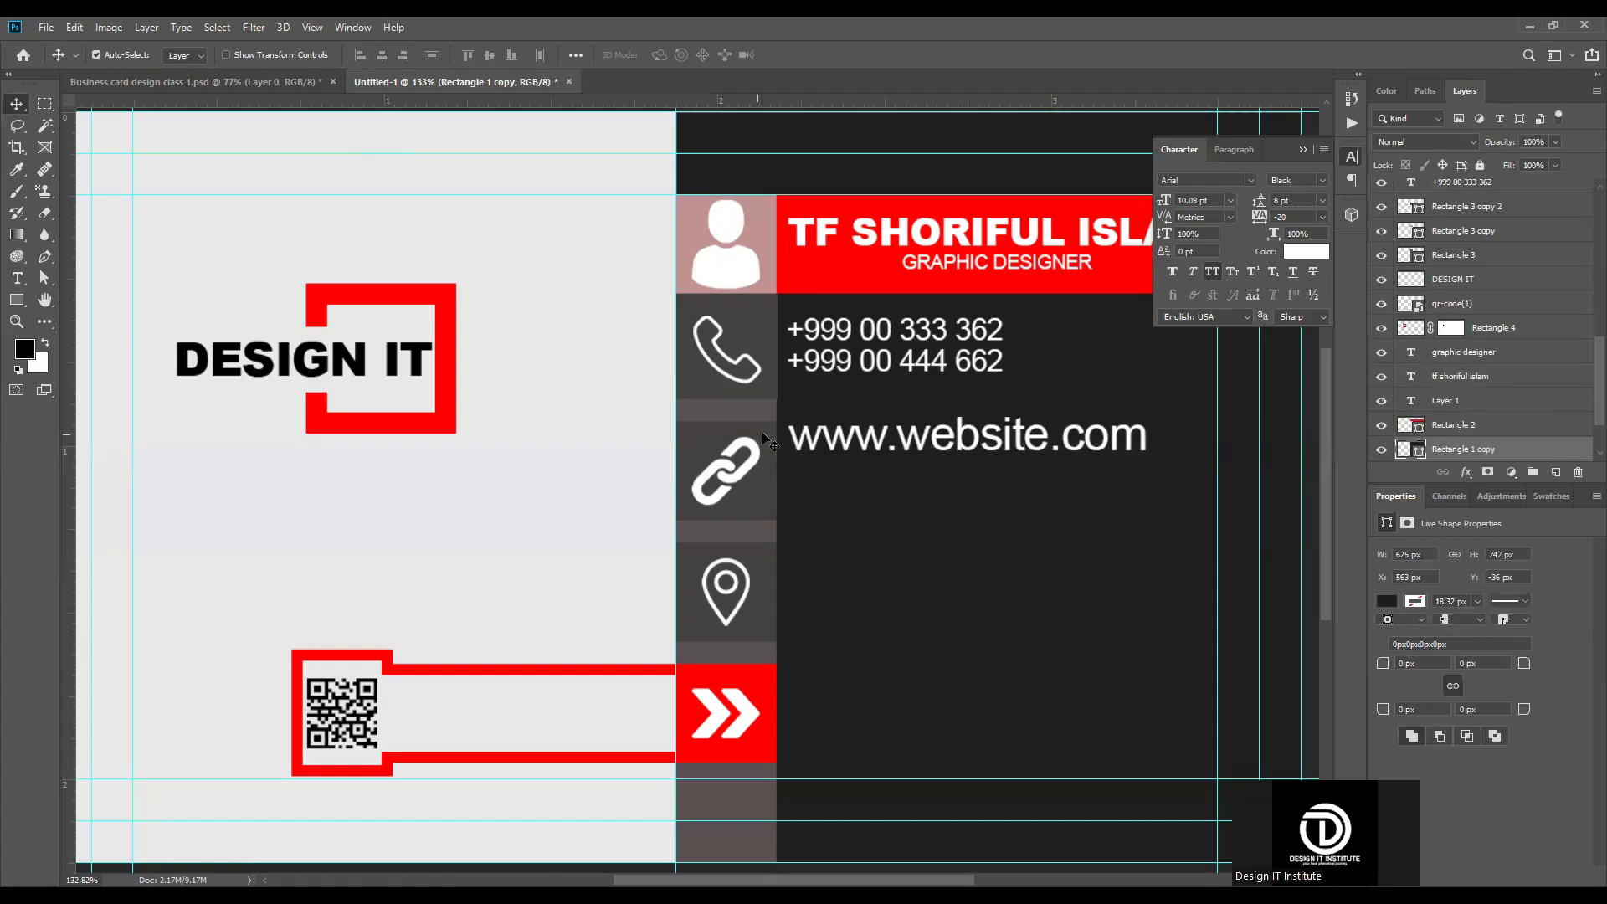
# Step: Try to align the website text's top edge with the link icon's square, then undo the alignment attempts
pyautogui.click(763, 433)
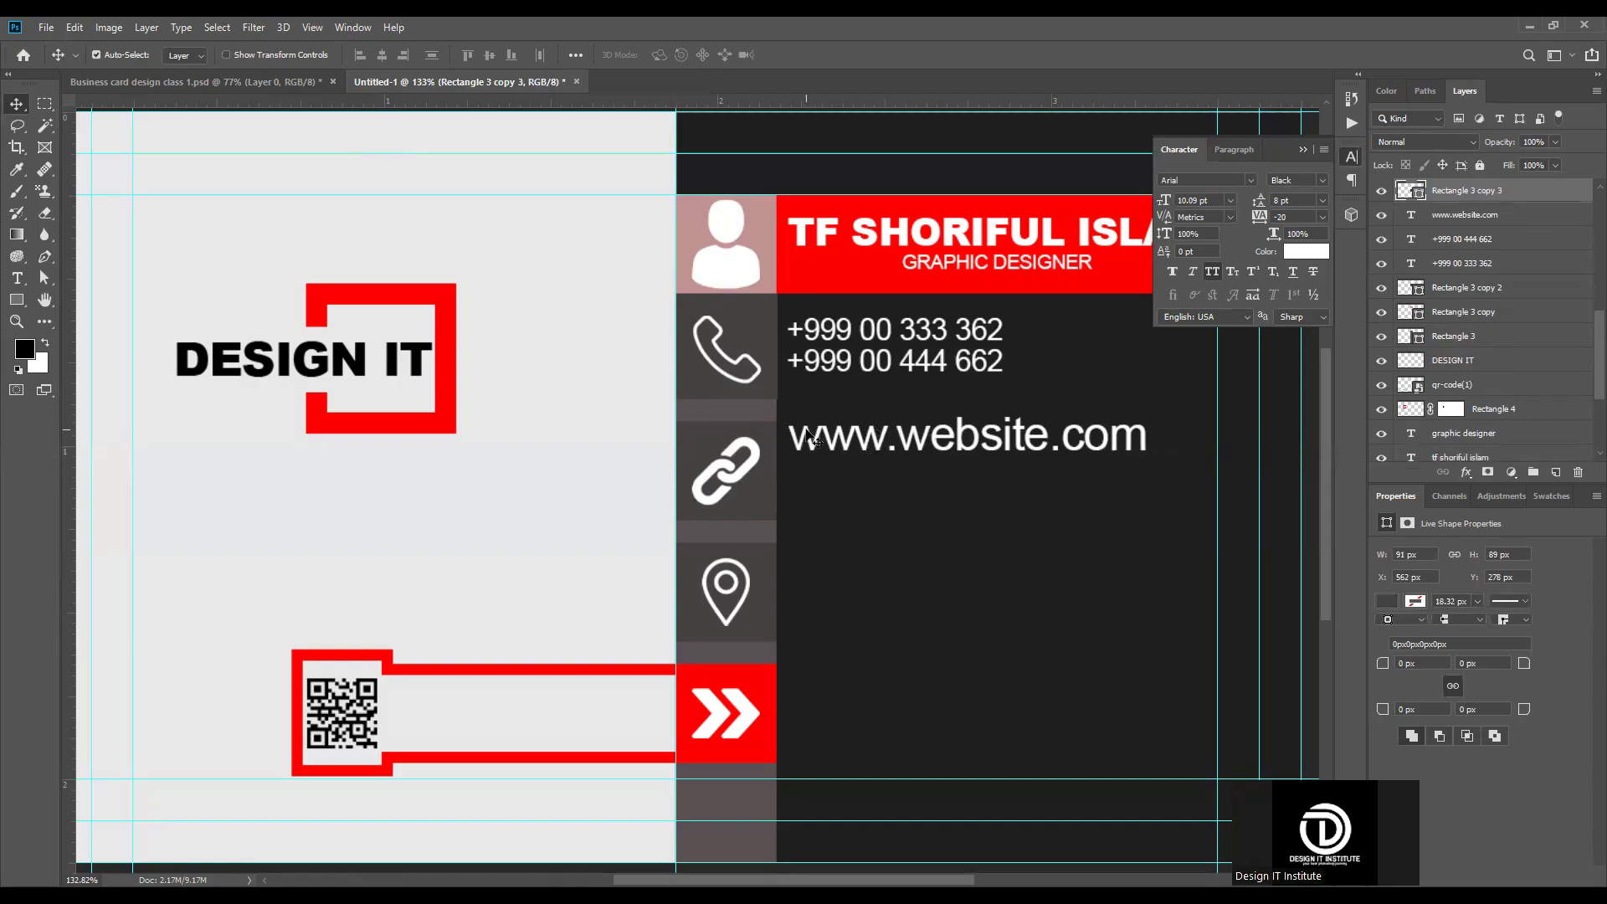
pyautogui.keyDown('shift'); pyautogui.click(809, 435); pyautogui.keyUp('shift')
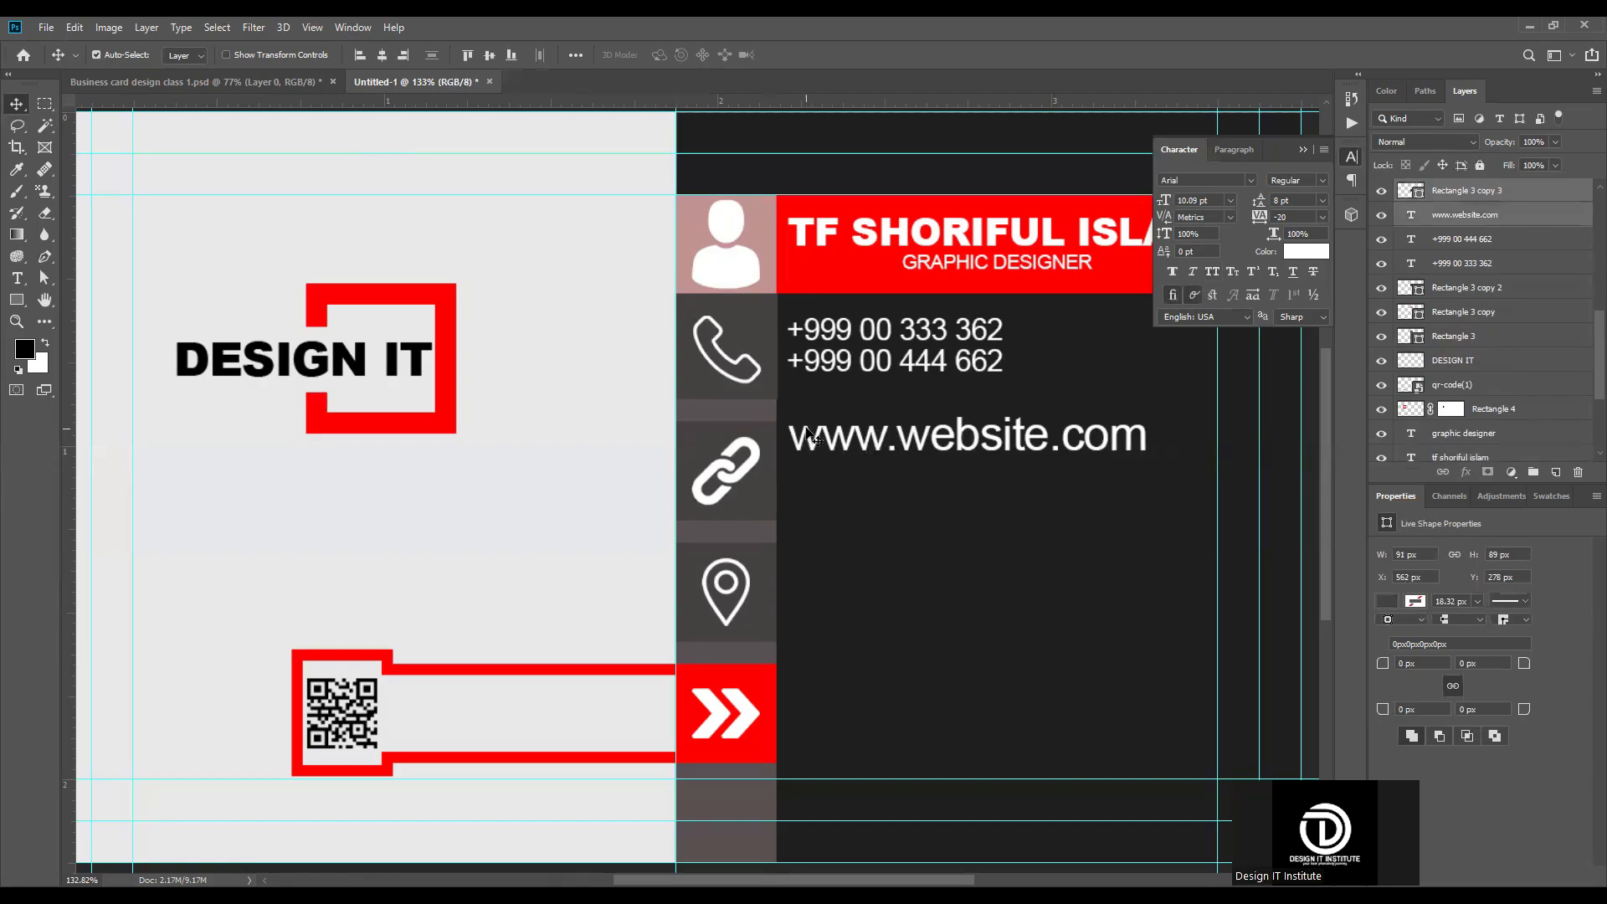
pyautogui.click(469, 55)
pyautogui.hotkey('ctrl', 'z')
pyautogui.moveTo(847, 447); pyautogui.dragTo(867, 448)
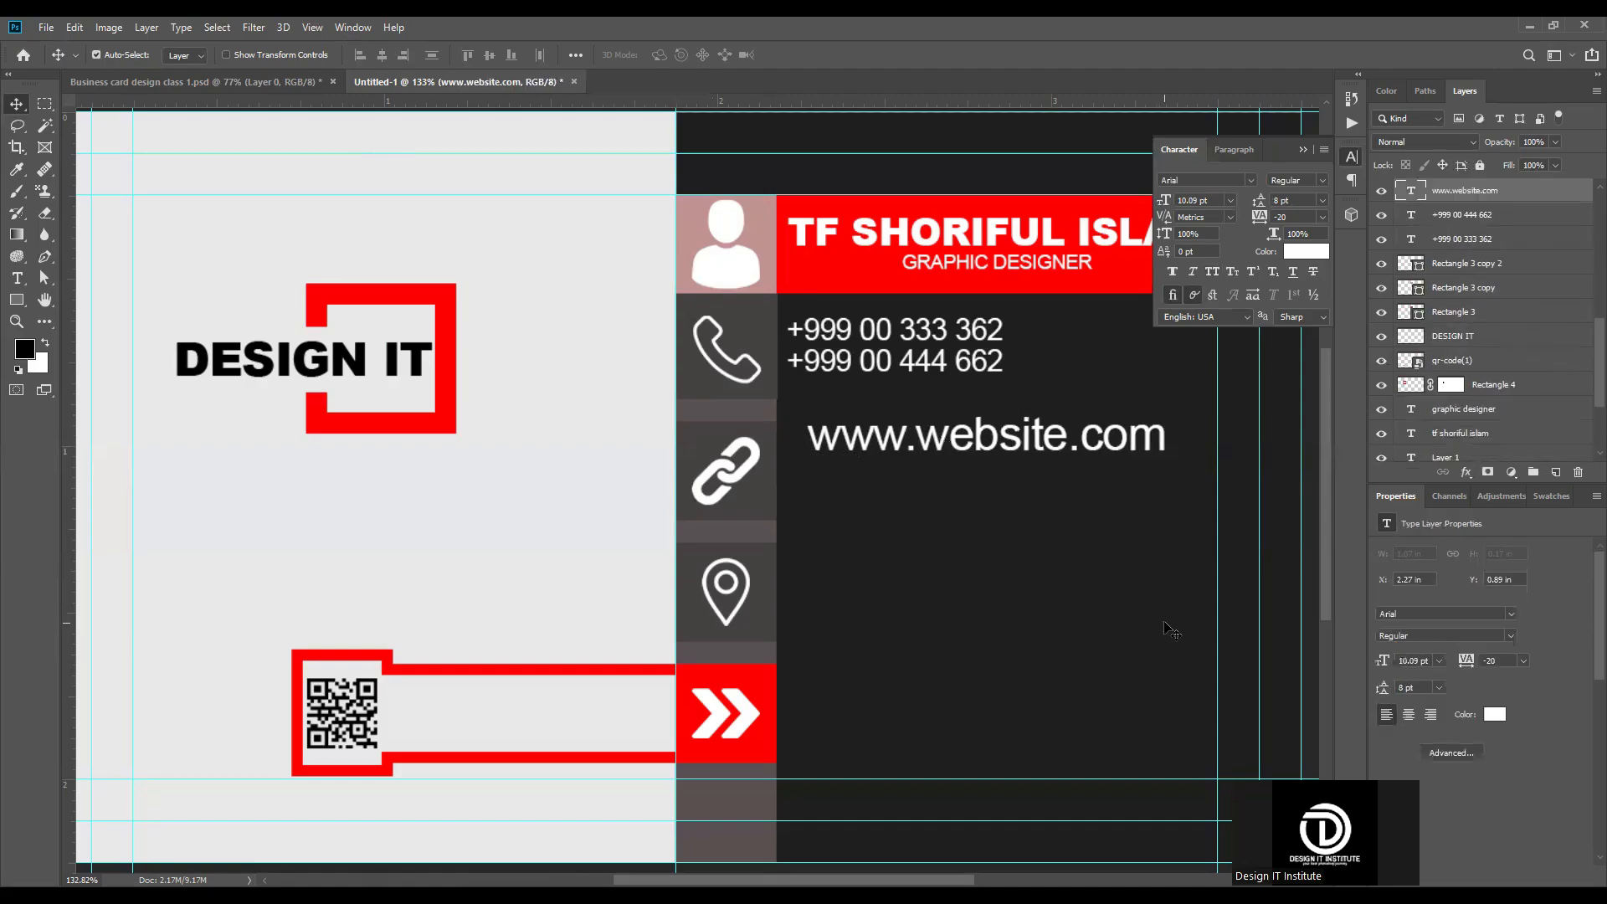
# Step: Nudge the website text slightly down and align its left edge with the left edge of the name text
pyautogui.press('Down')
pyautogui.press('Down')
pyautogui.press('Down')
pyautogui.press('Down')
pyautogui.press('Down')
pyautogui.press('Down')
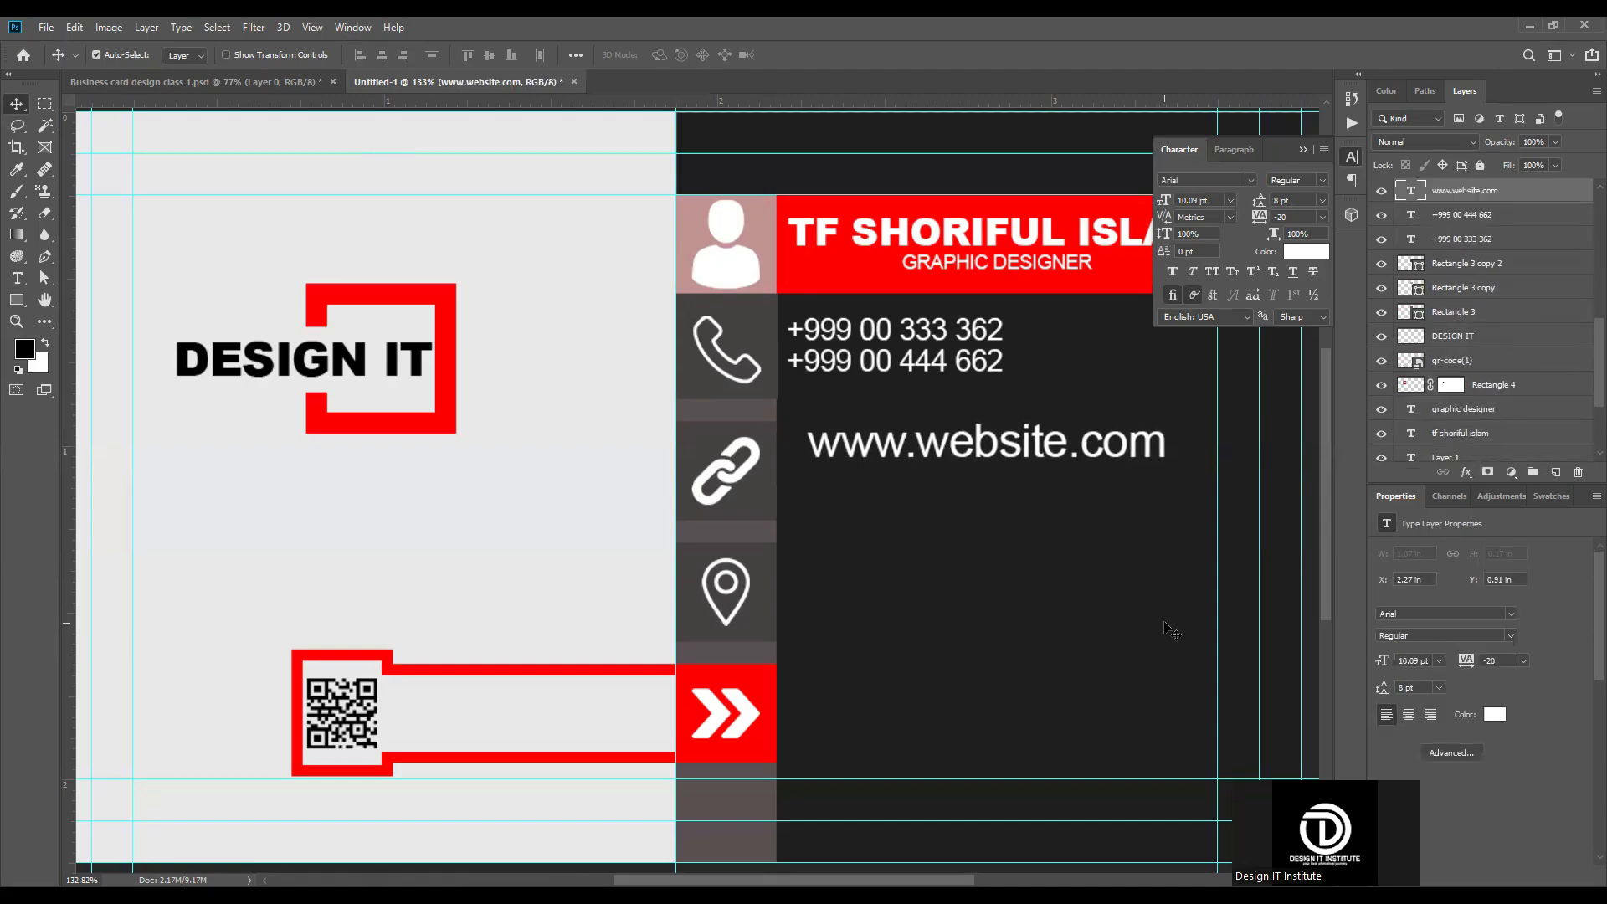
pyautogui.keyDown('shift'); pyautogui.click(812, 238); pyautogui.keyUp('shift')
pyautogui.click(361, 56)
# Step: Duplicate the website text directly below the original and replace the copy's text with the contact's e-mail address
pyautogui.scroll(-5, 1206, 503)
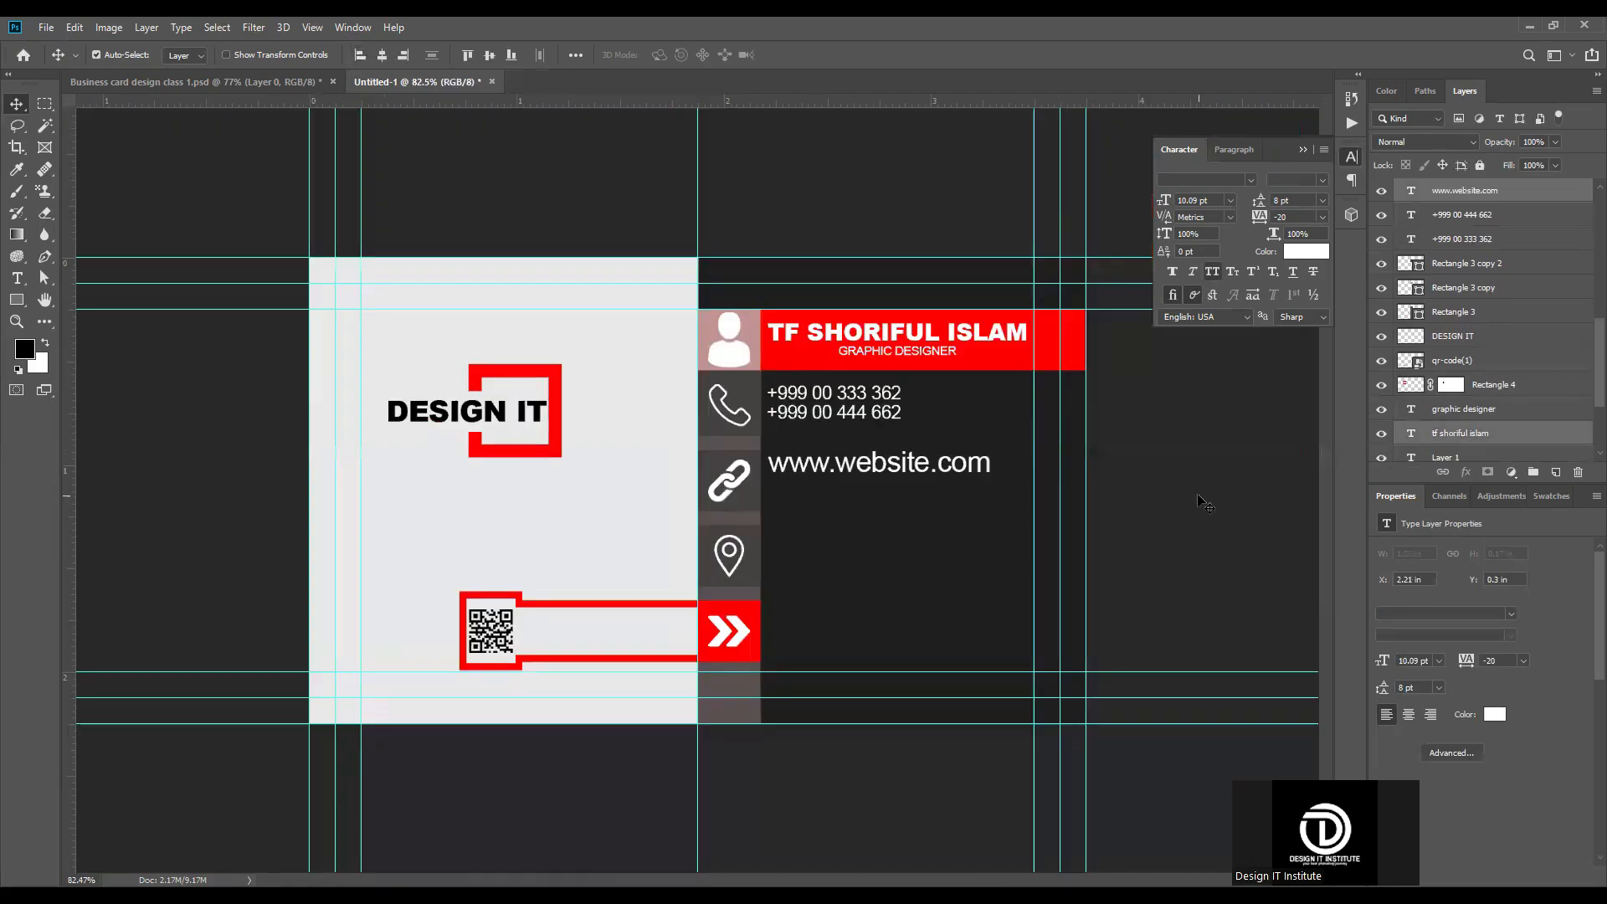
pyautogui.click(861, 517)
pyautogui.scroll(7, 870, 494)
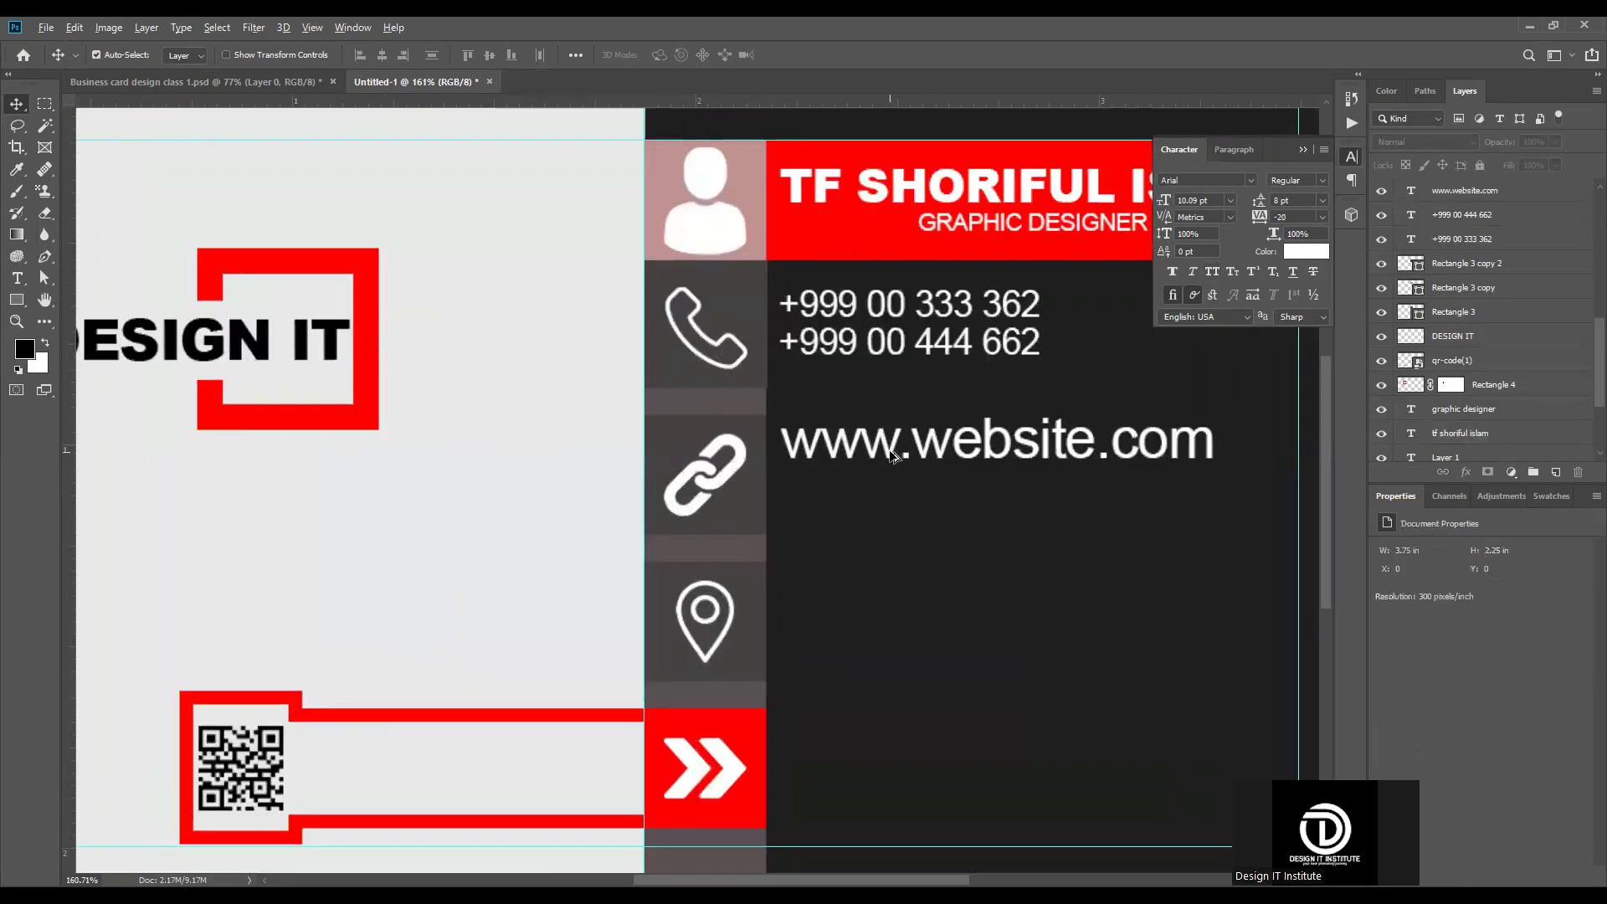
pyautogui.moveTo(890, 470); pyautogui.dragTo(891, 509)
pyautogui.doubleClick(890, 509)
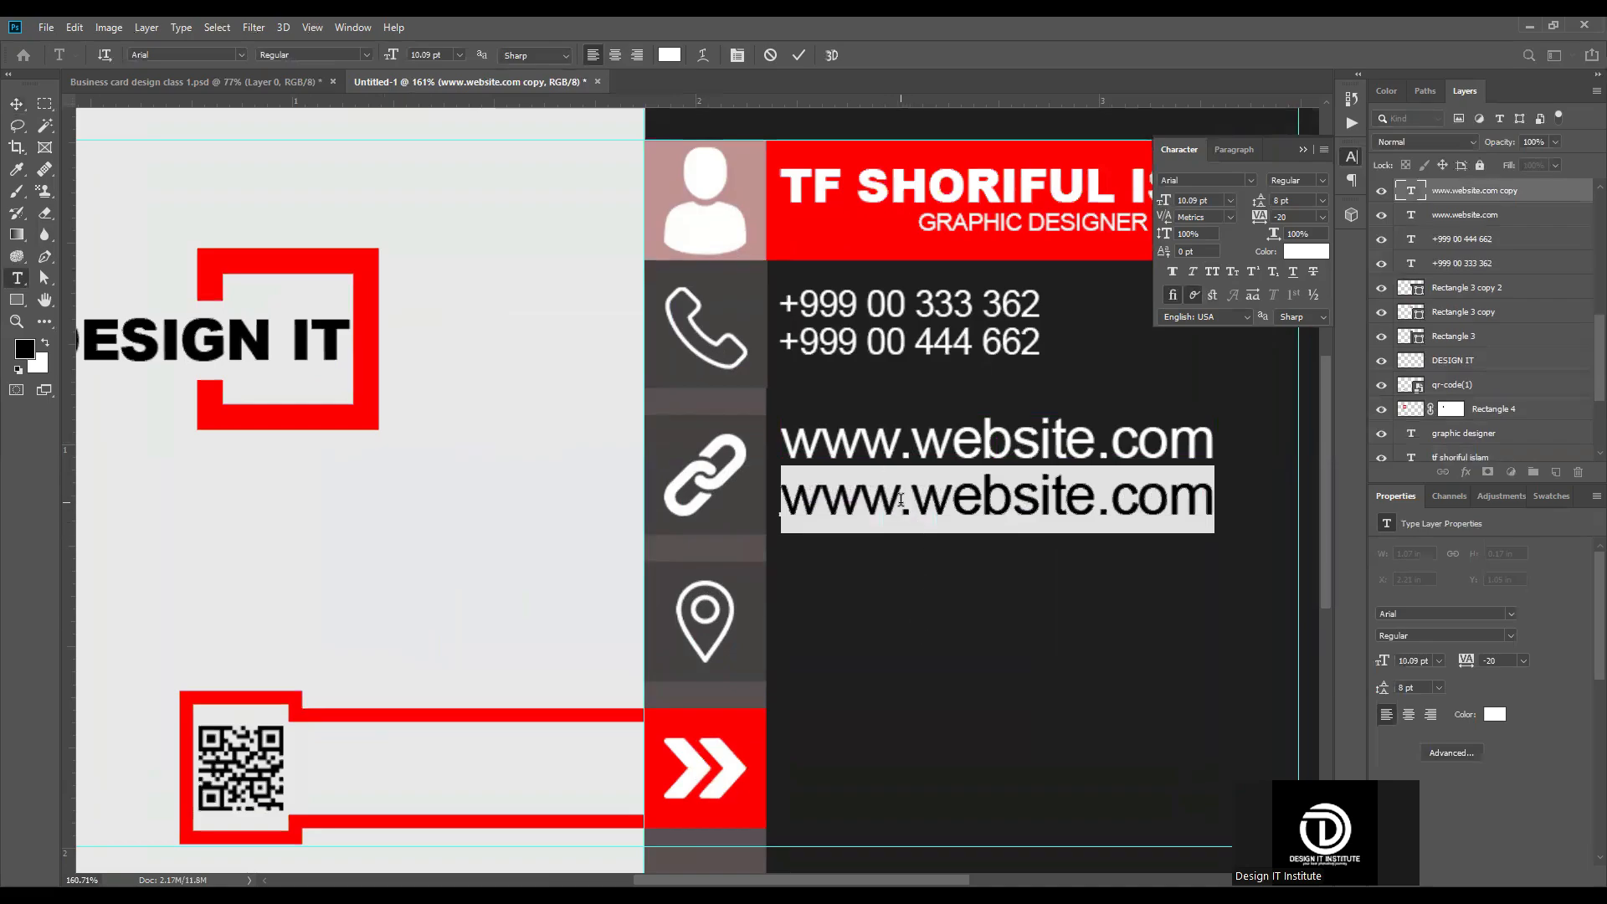
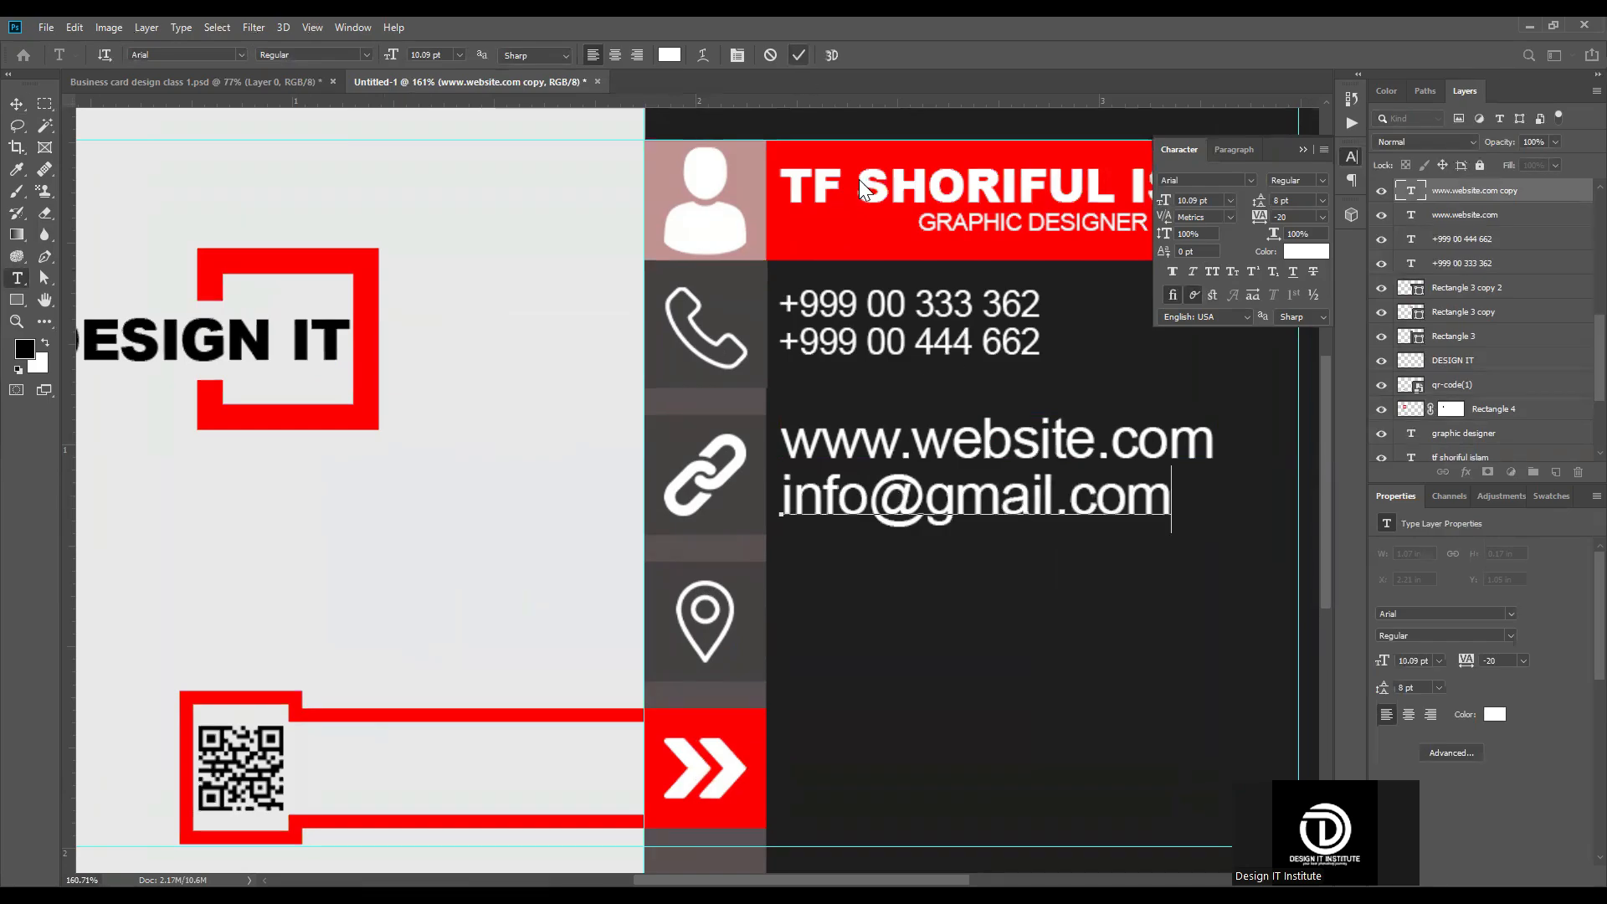
pyautogui.hotkey('ctrl', 'Return')
# Step: Scale the website and e-mail lines together to about 60%, matching the width of the phone numbers above
pyautogui.hotkey('ctrl', '0')
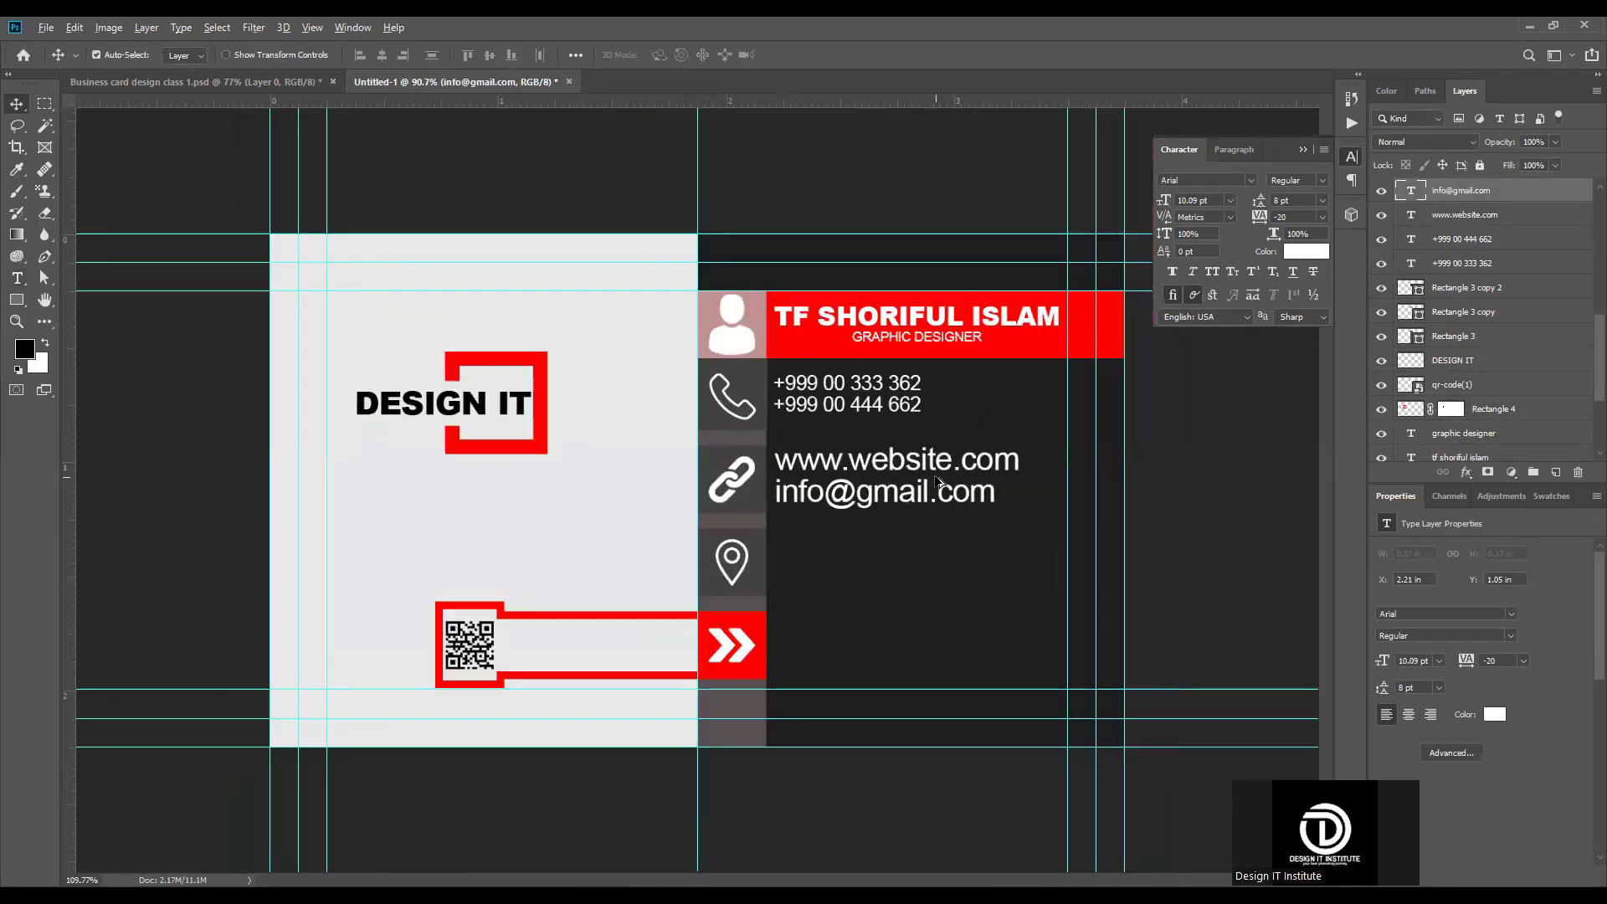
pyautogui.scroll(3, 913, 494)
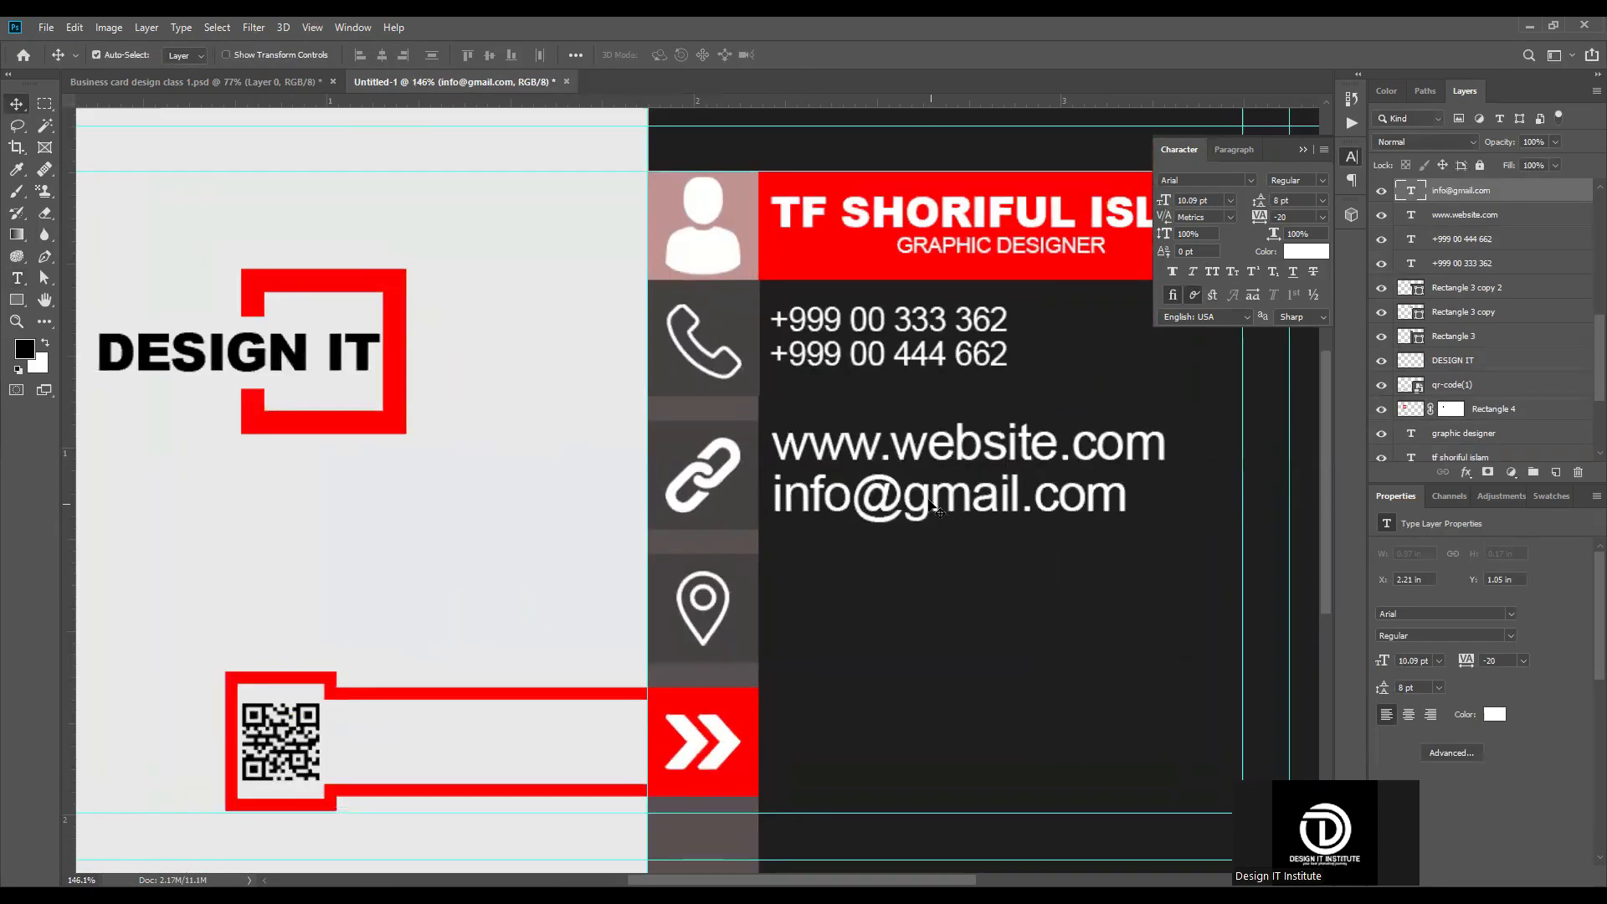
pyautogui.scroll(-3, 933, 510)
pyautogui.scroll(4, 962, 469)
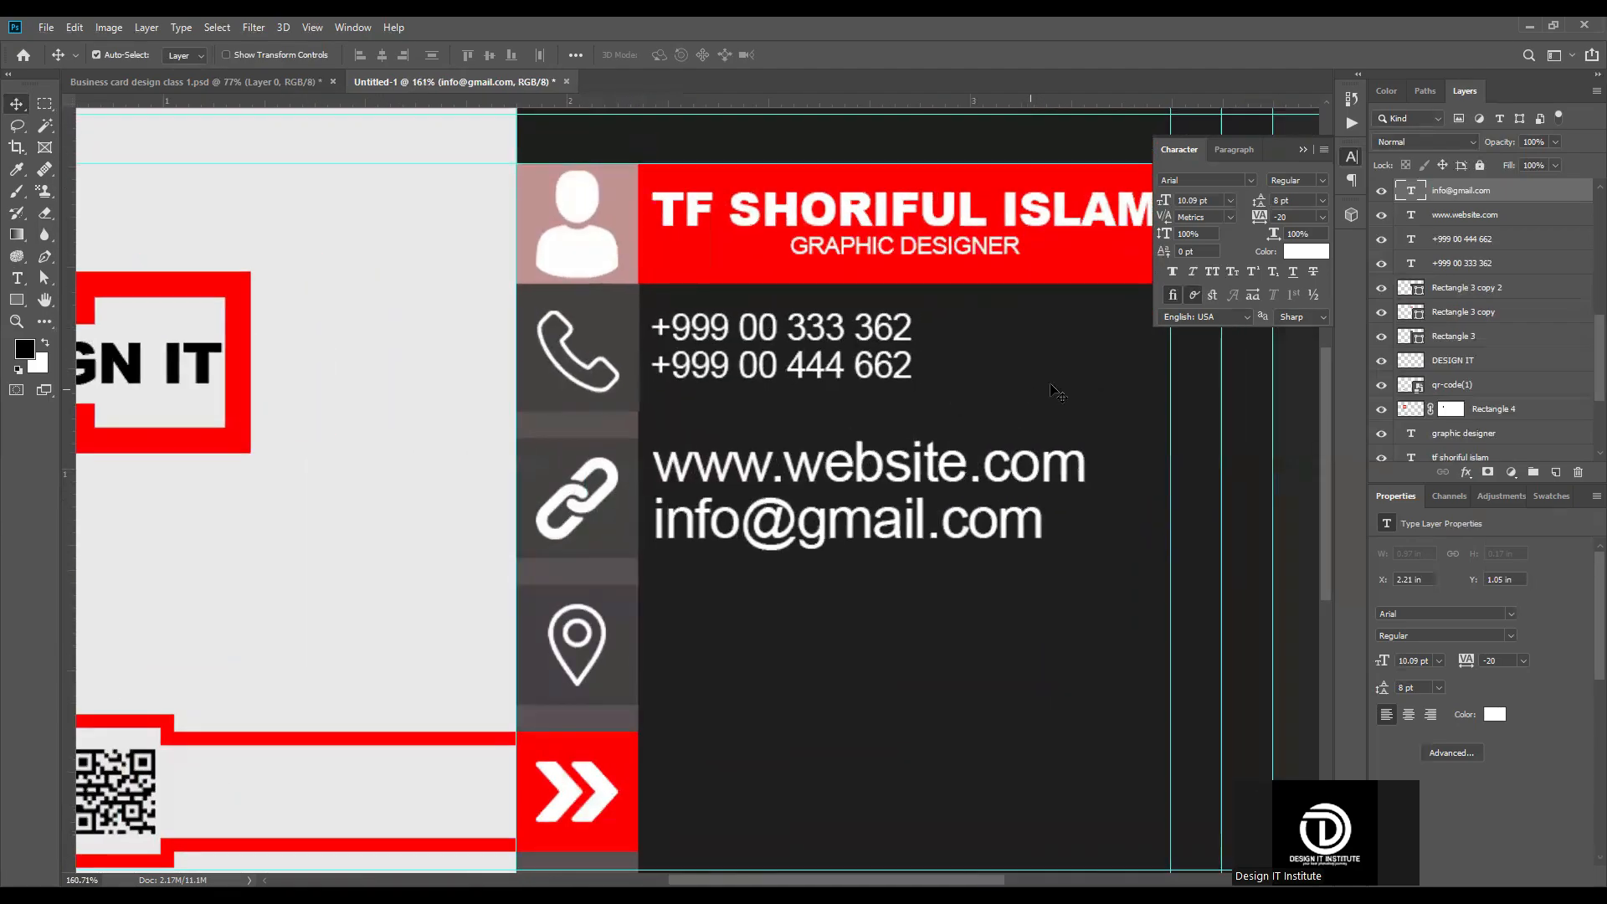
pyautogui.scroll(2, 1080, 462)
pyautogui.click(1067, 463)
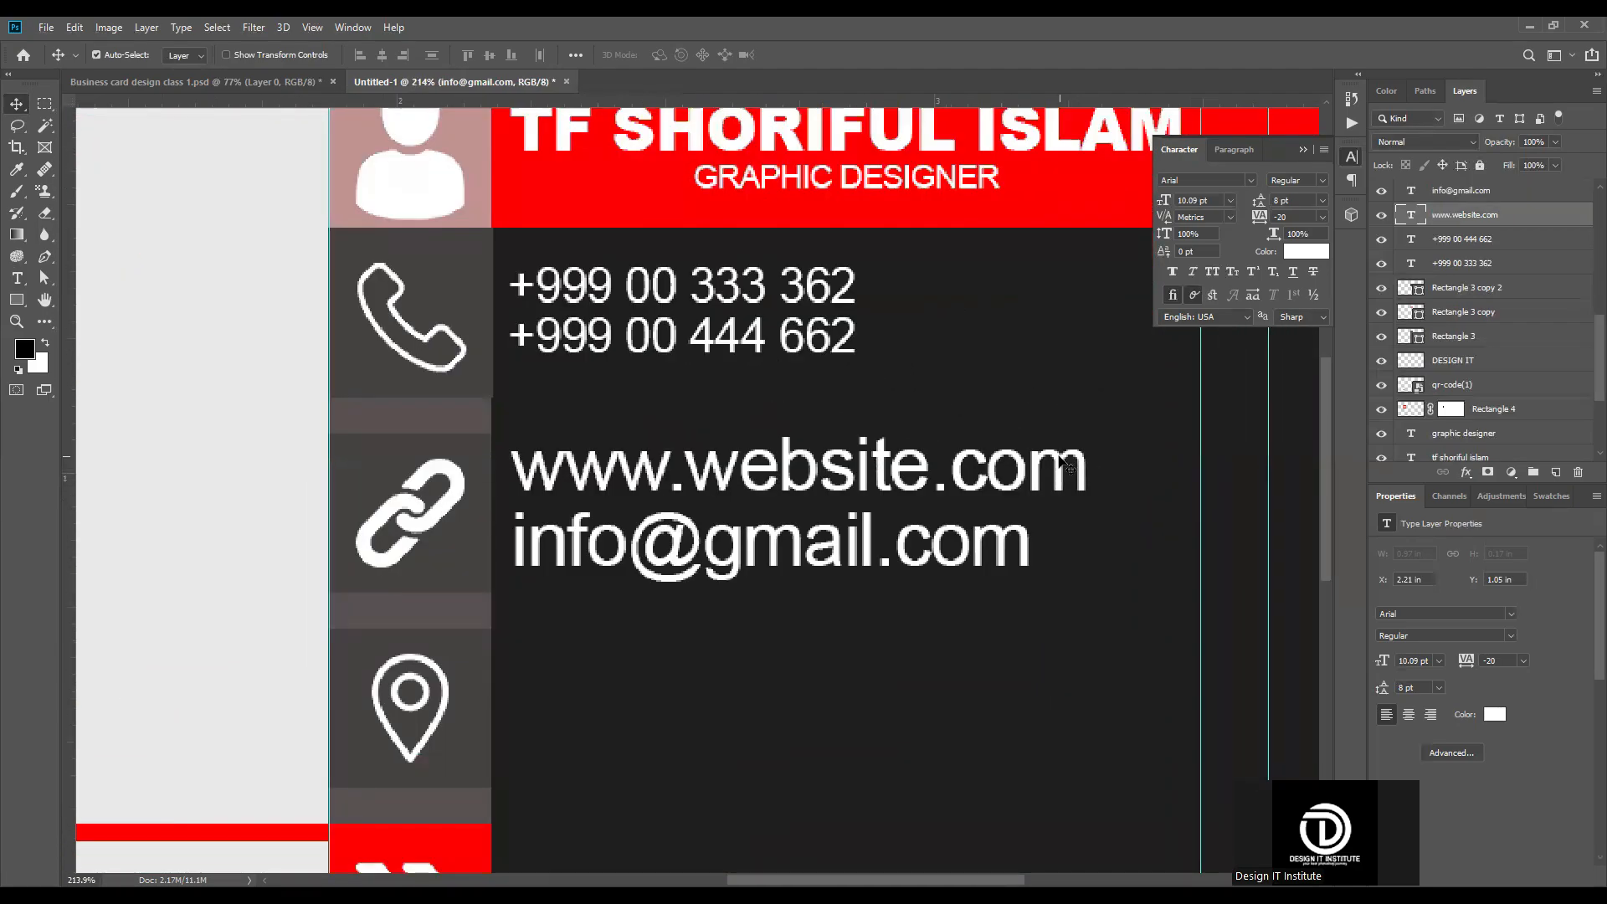
pyautogui.keyDown('shift'); pyautogui.click(1029, 540); pyautogui.keyUp('shift')
pyautogui.hotkey('ctrl', 't')
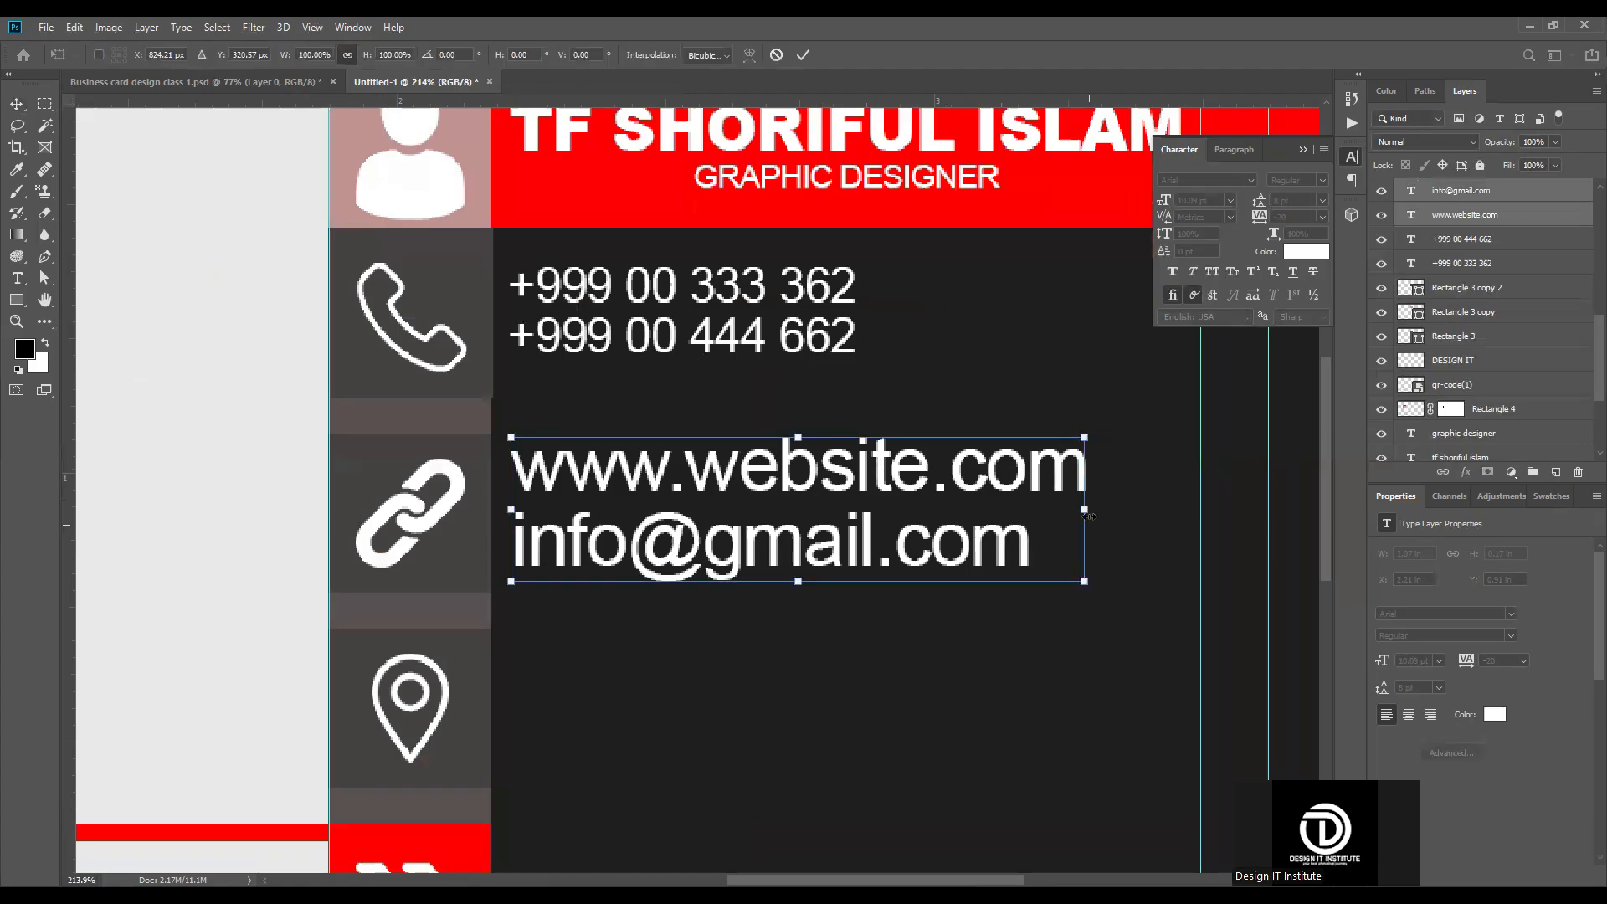
pyautogui.moveTo(863, 515); pyautogui.dragTo(857, 509)
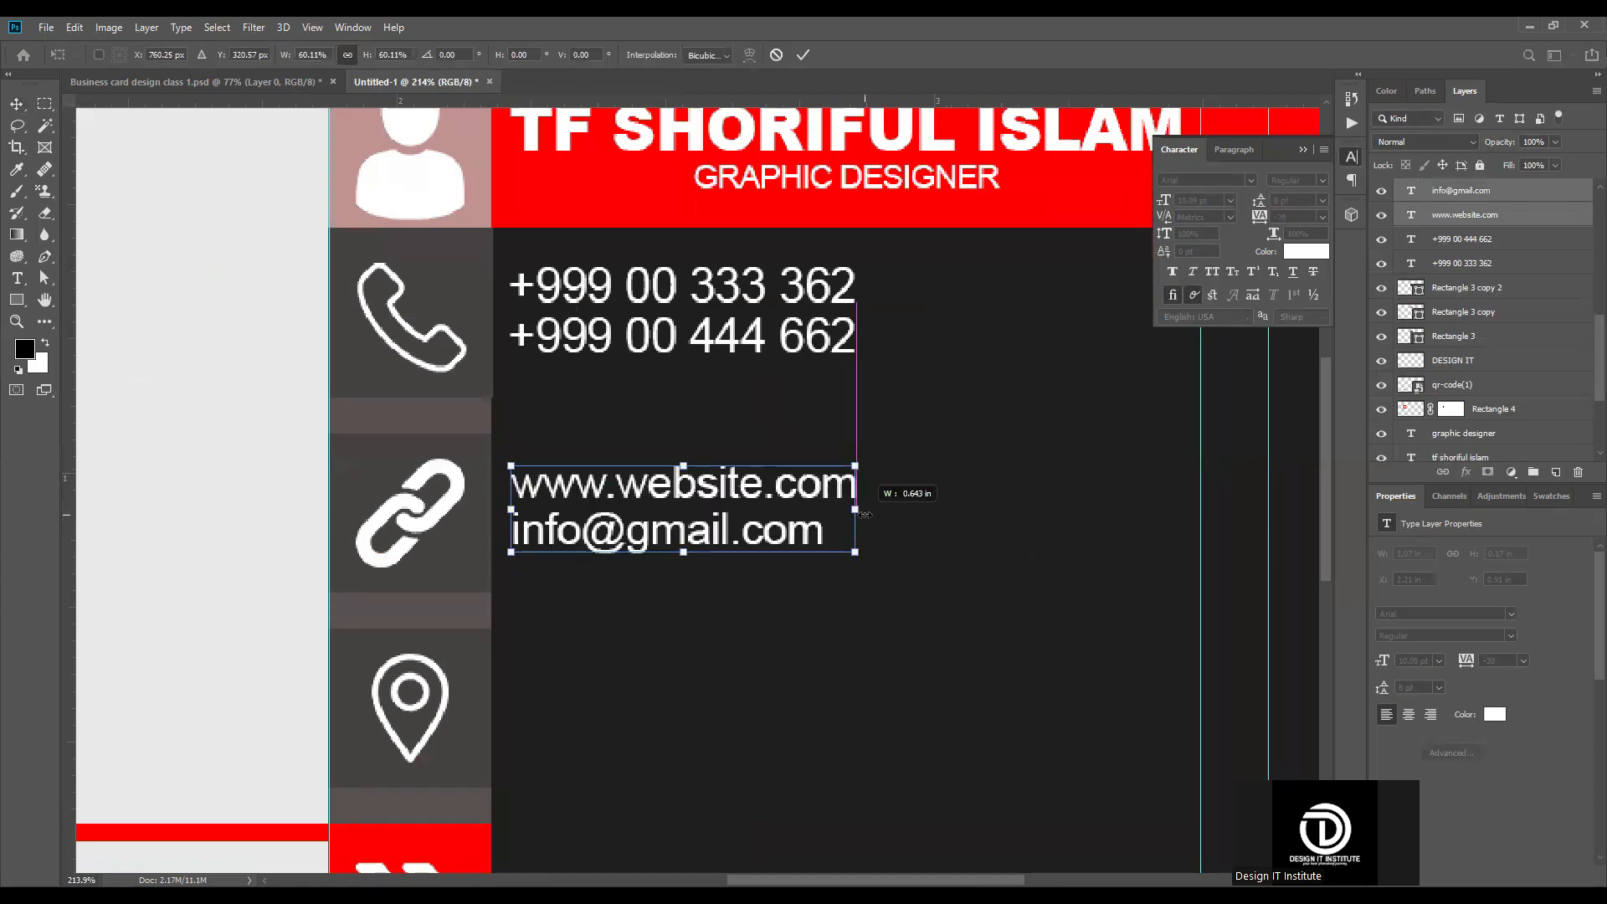
pyautogui.press('Return')
# Step: Scale the e-mail line to about 110.8% to match the website line's width and move it slightly down
pyautogui.scroll(-5, 989, 489)
pyautogui.scroll(8, 990, 490)
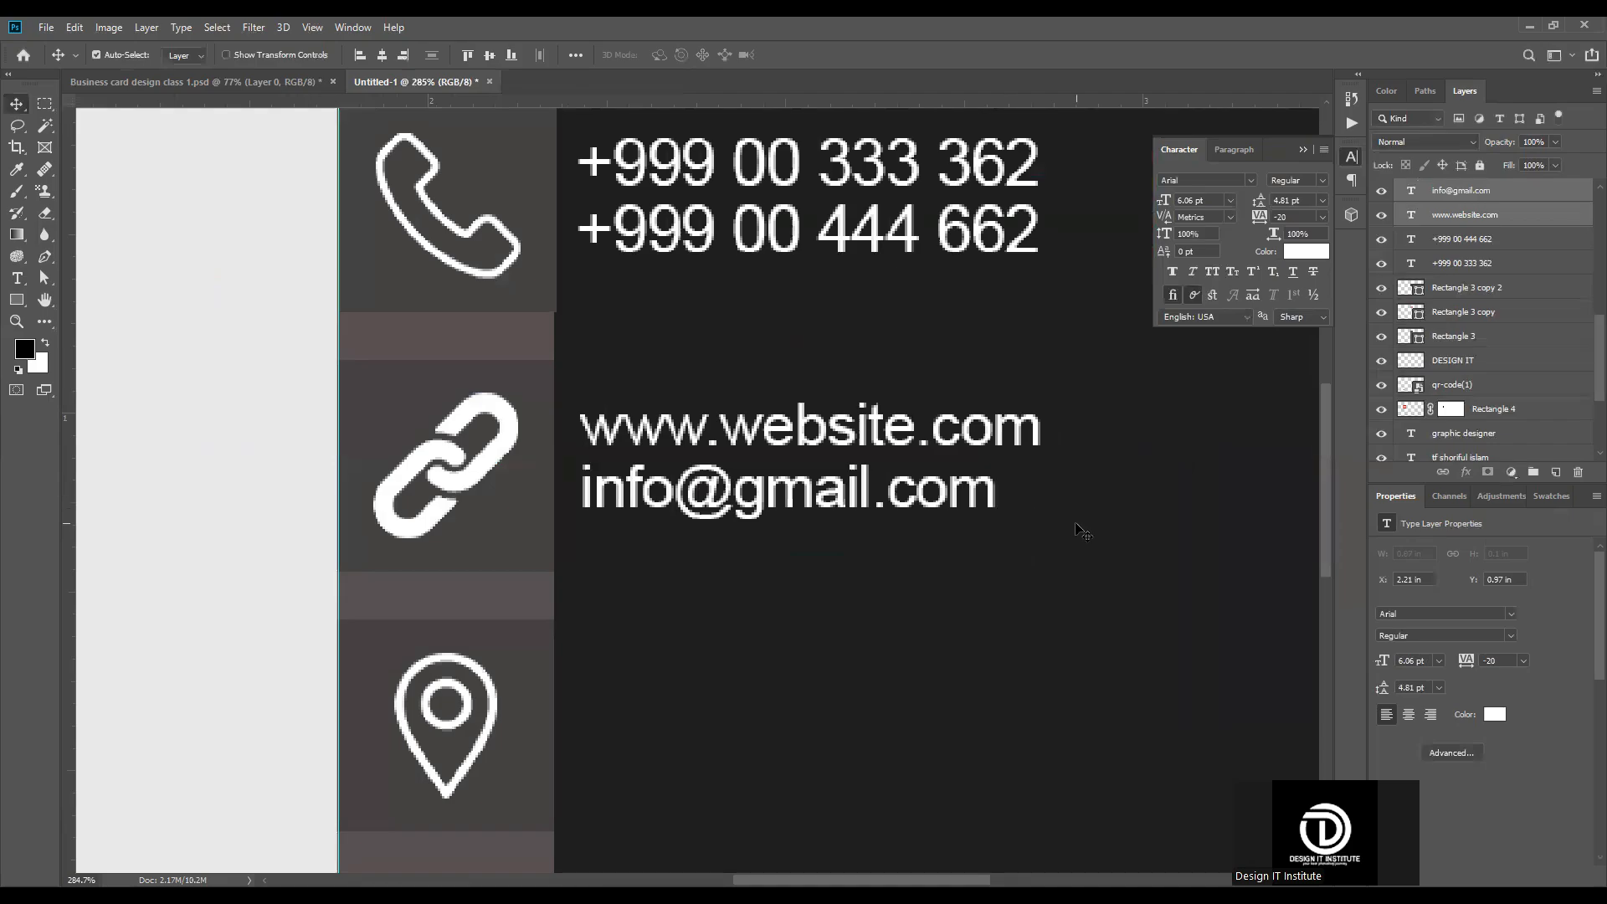
pyautogui.click(992, 490)
pyautogui.hotkey('ctrl', 't')
pyautogui.moveTo(997, 490); pyautogui.dragTo(1041, 490)
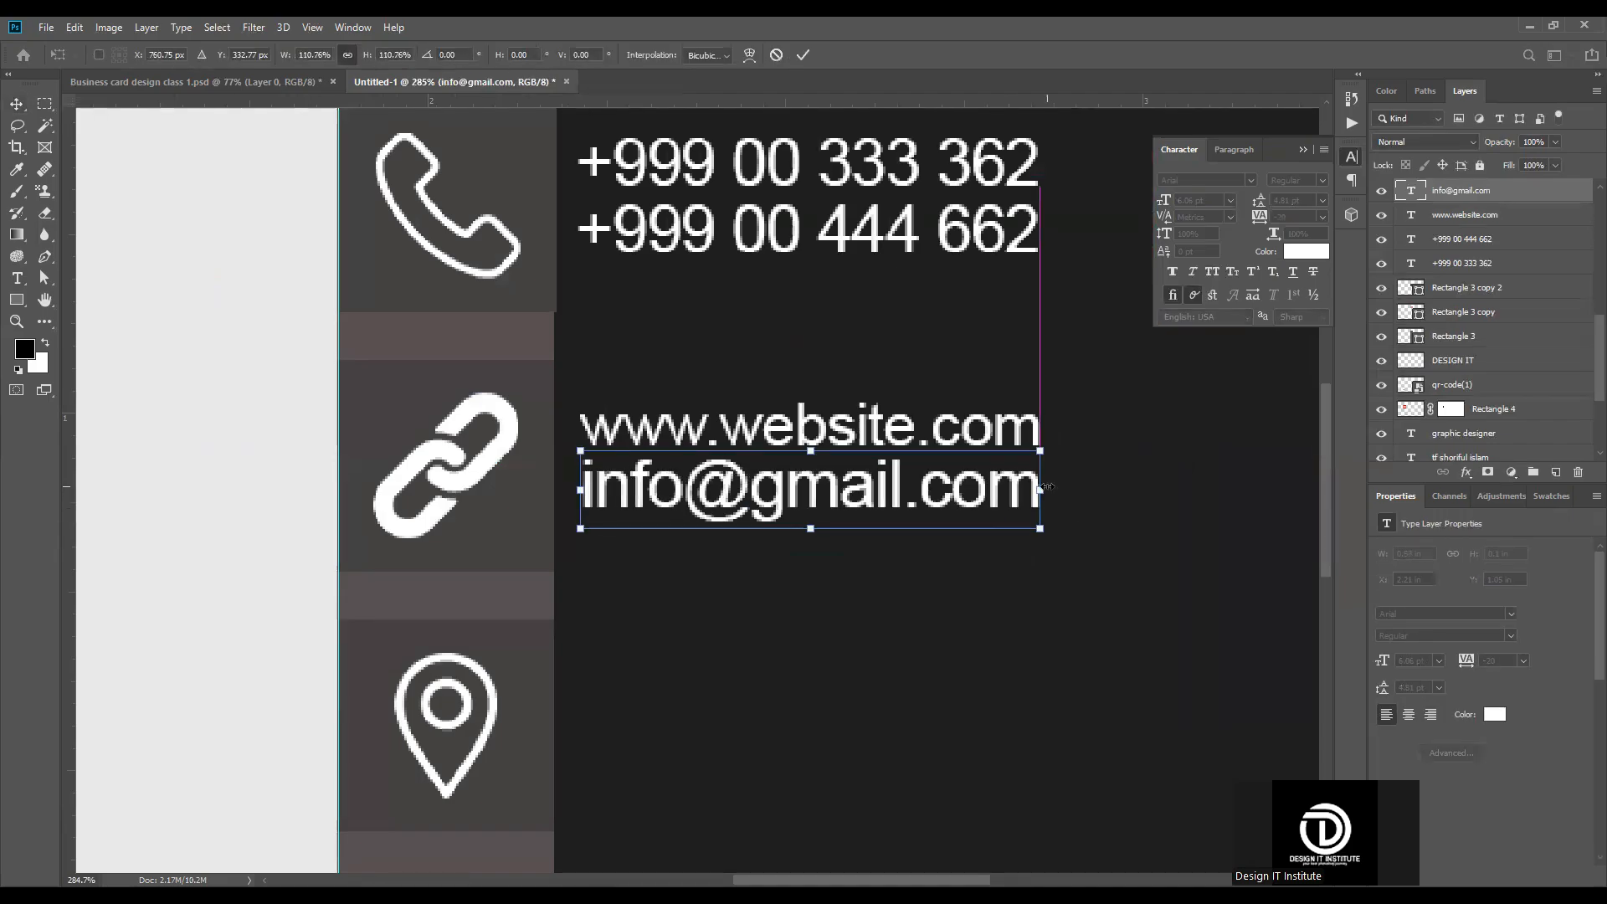
pyautogui.click(803, 55)
pyautogui.scroll(-5, 553, 578)
pyautogui.scroll(5, 847, 502)
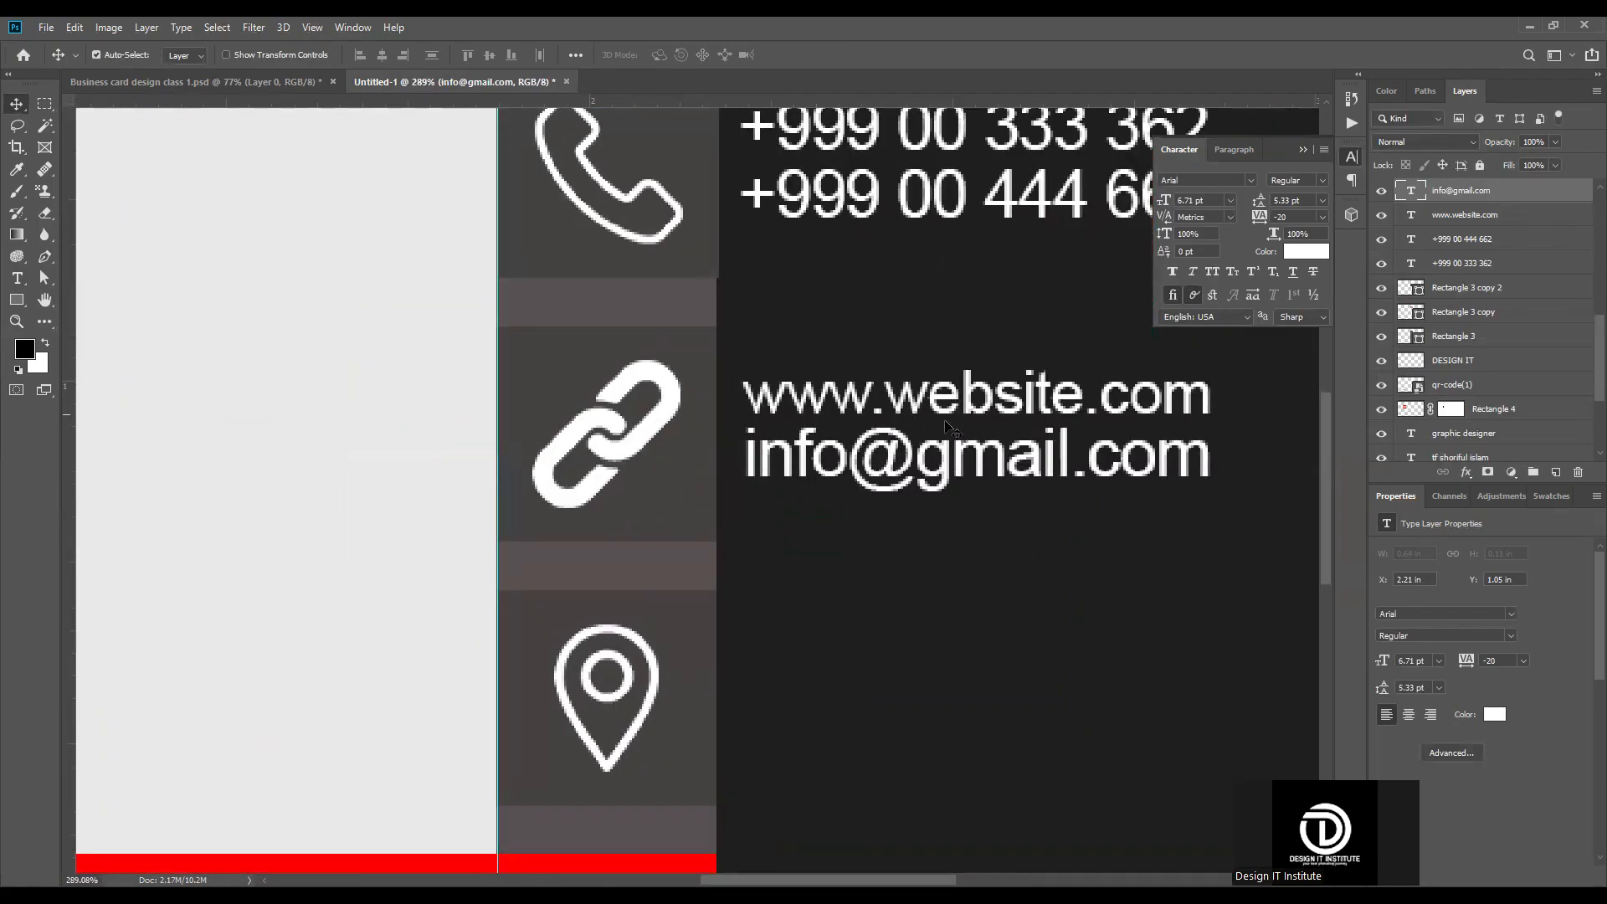
pyautogui.click(872, 610)
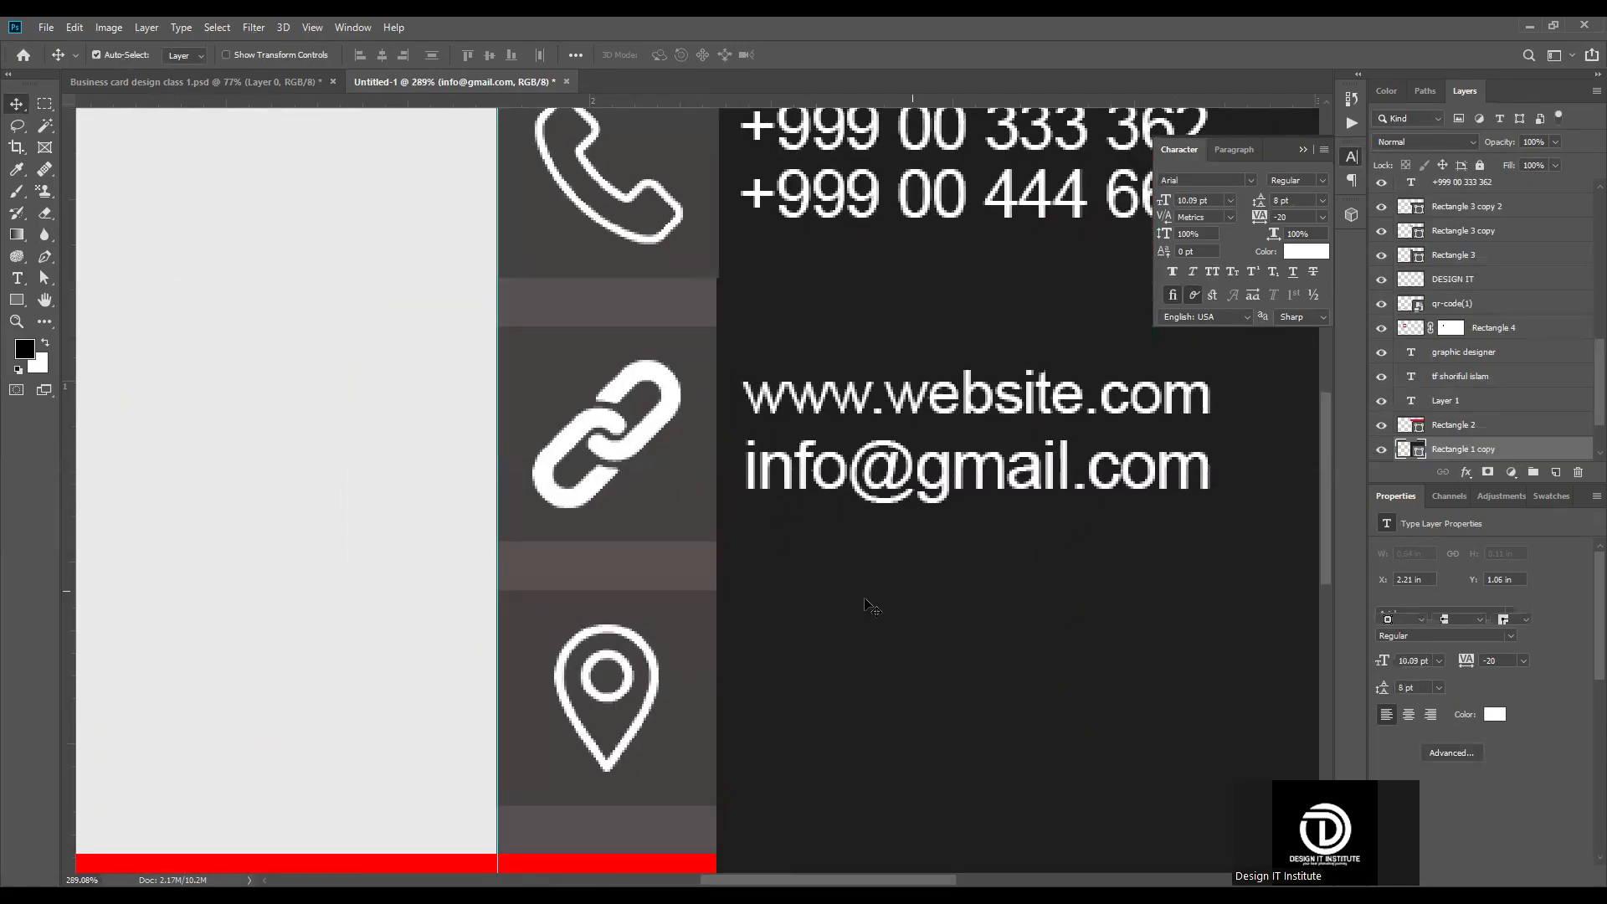
# Step: Duplicate the e-mail text beside the location pin and turn it into a two-line postal address, street above city and country
pyautogui.scroll(-5, 865, 603)
pyautogui.scroll(3, 1013, 595)
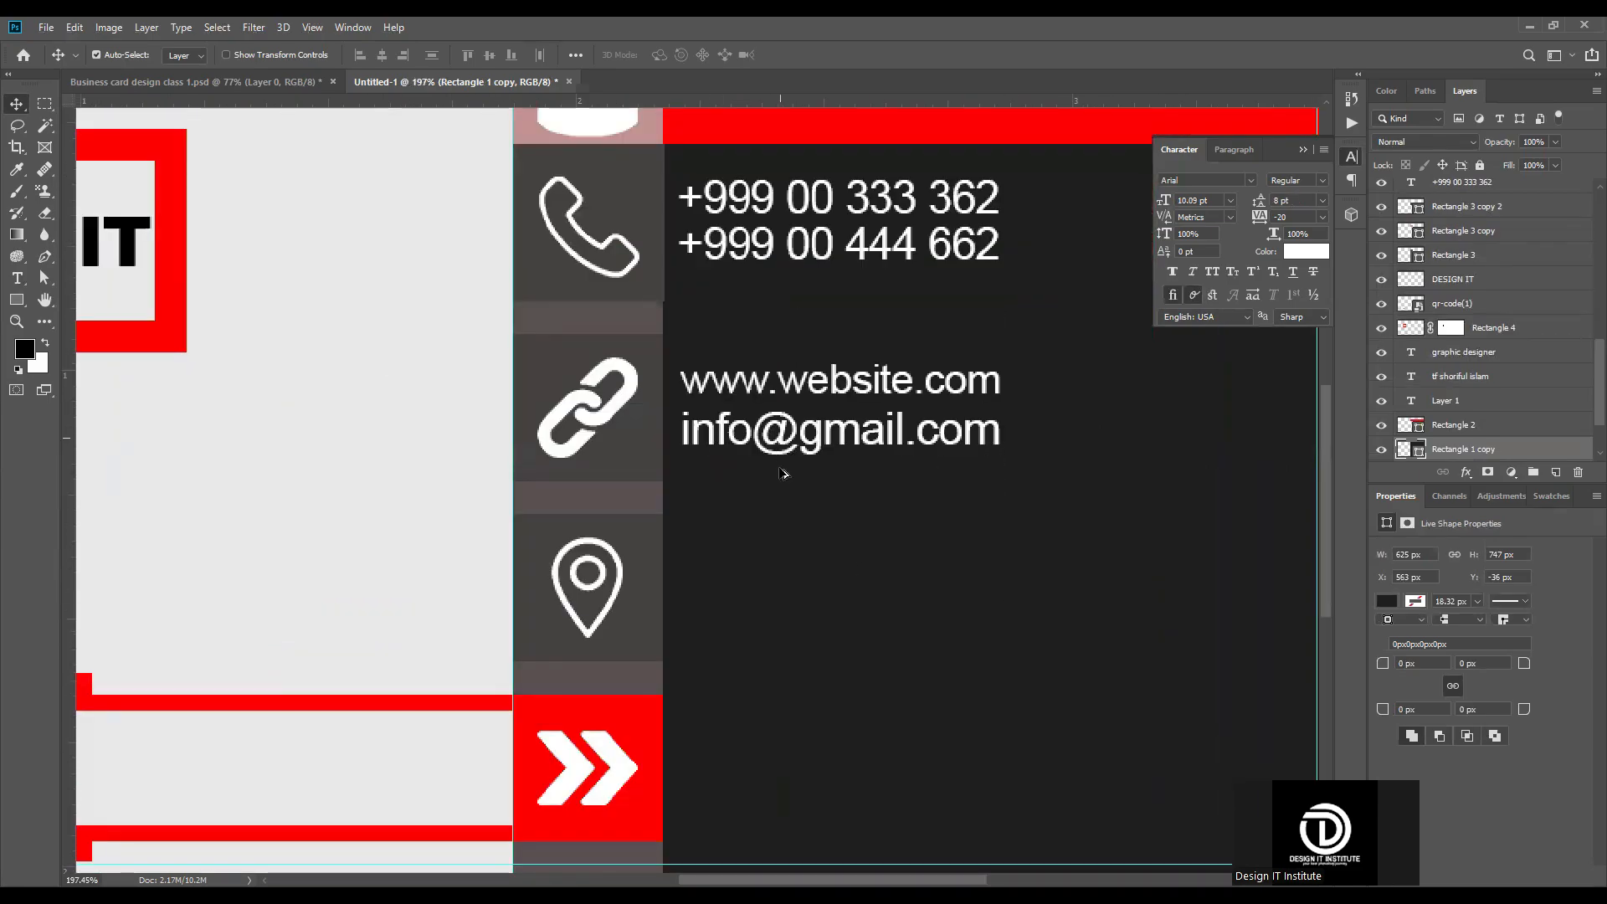
pyautogui.moveTo(783, 429); pyautogui.dragTo(783, 569)
pyautogui.doubleClick(779, 558)
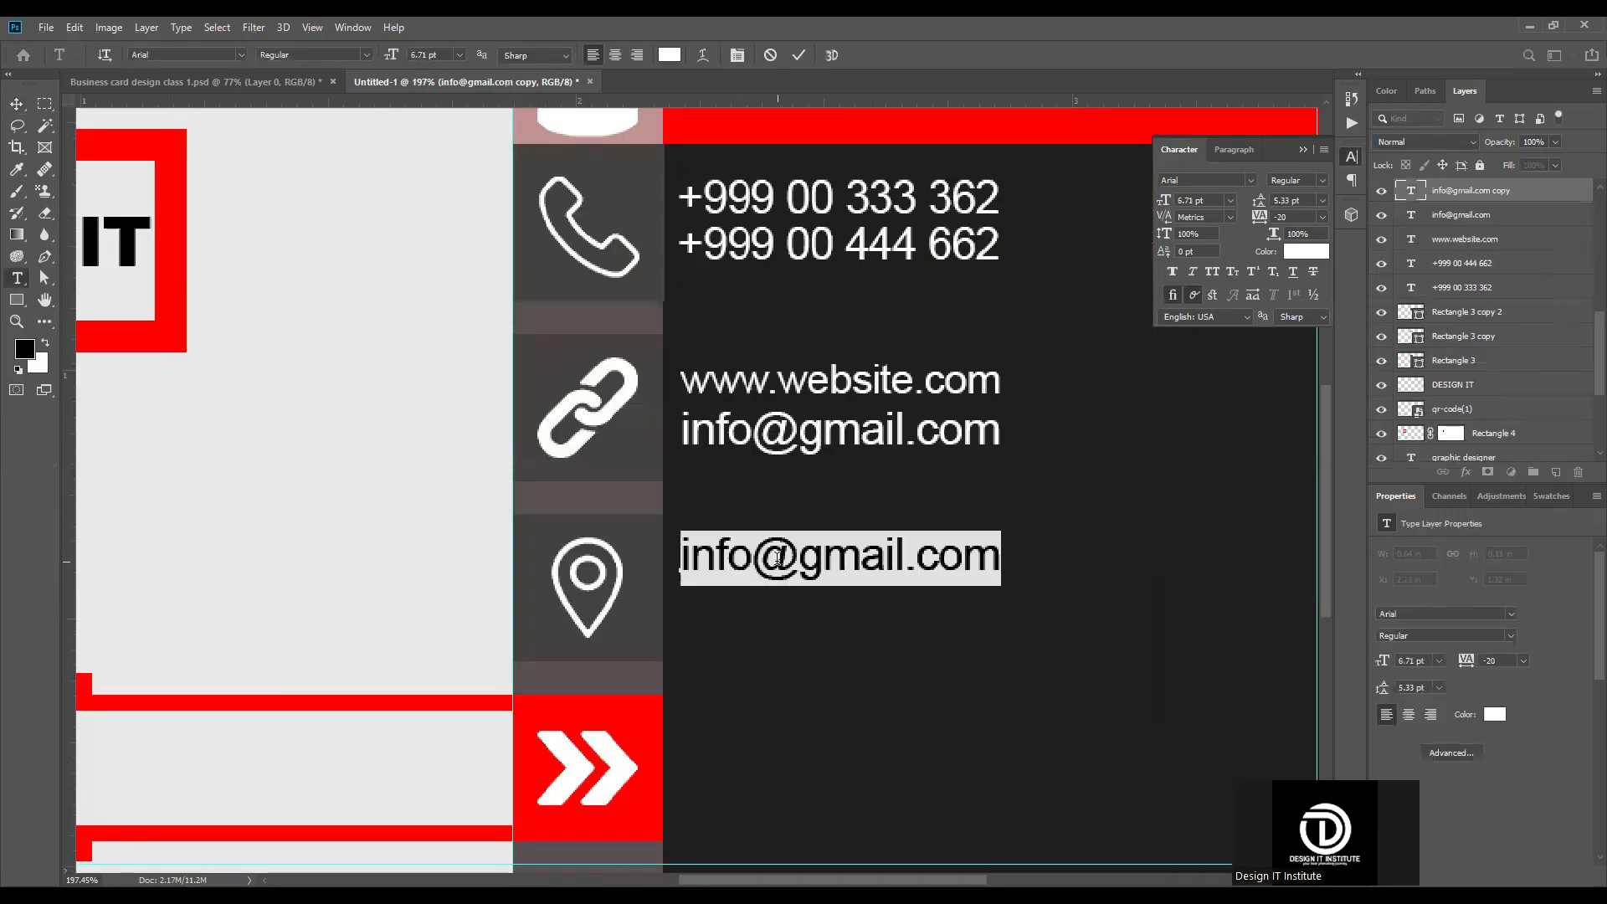
pyautogui.write('abc house 36 road')
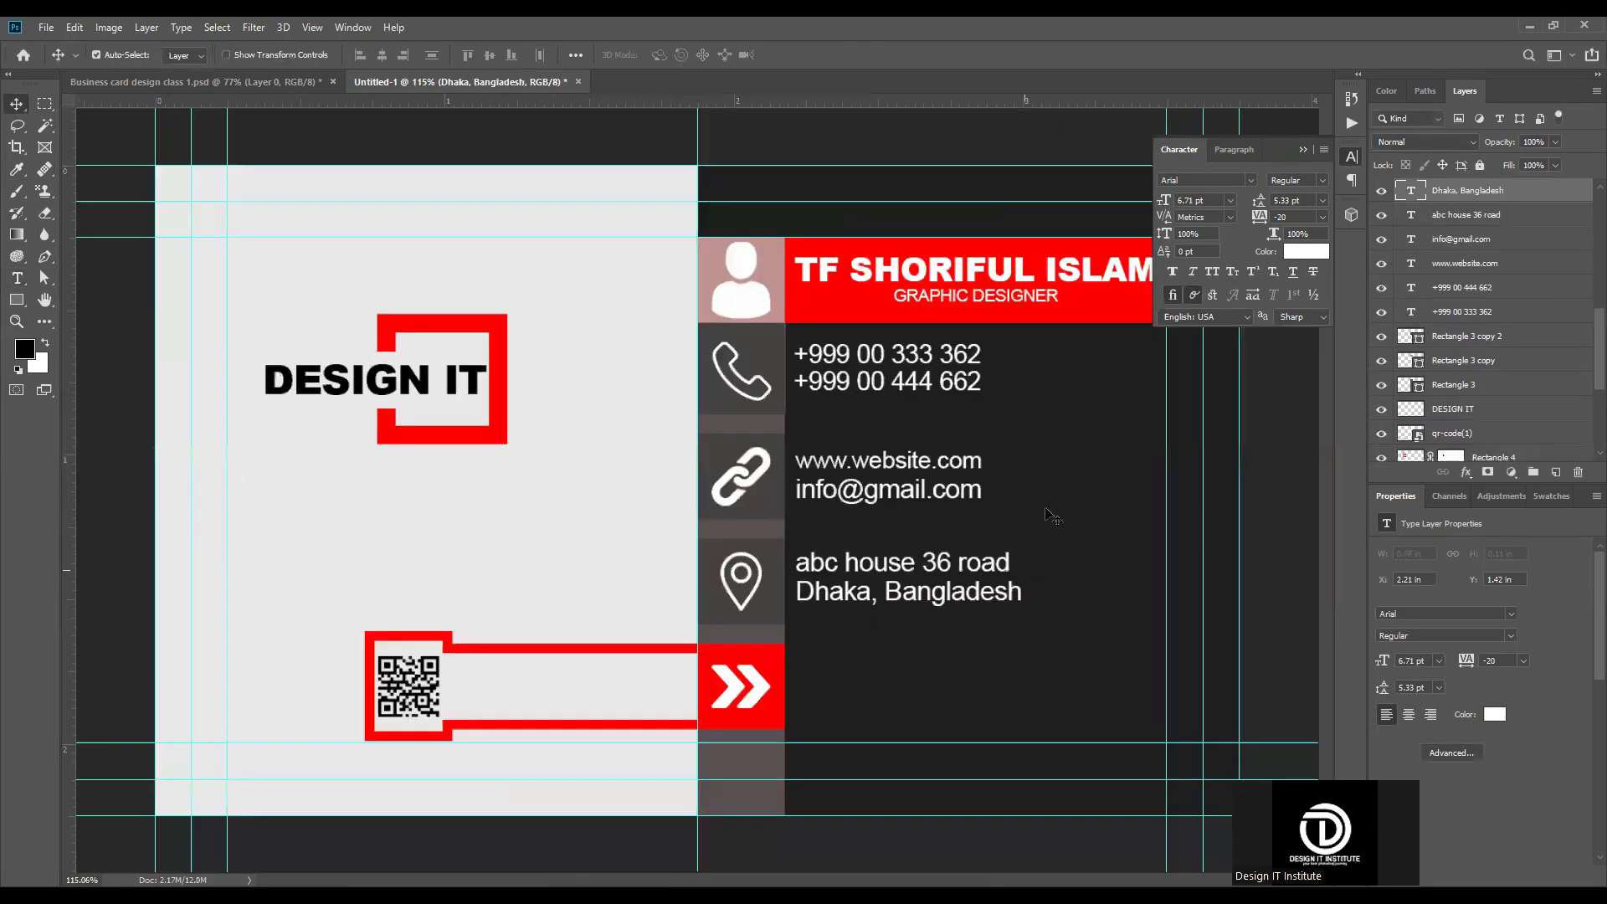
pyautogui.scroll(2, 1007, 601)
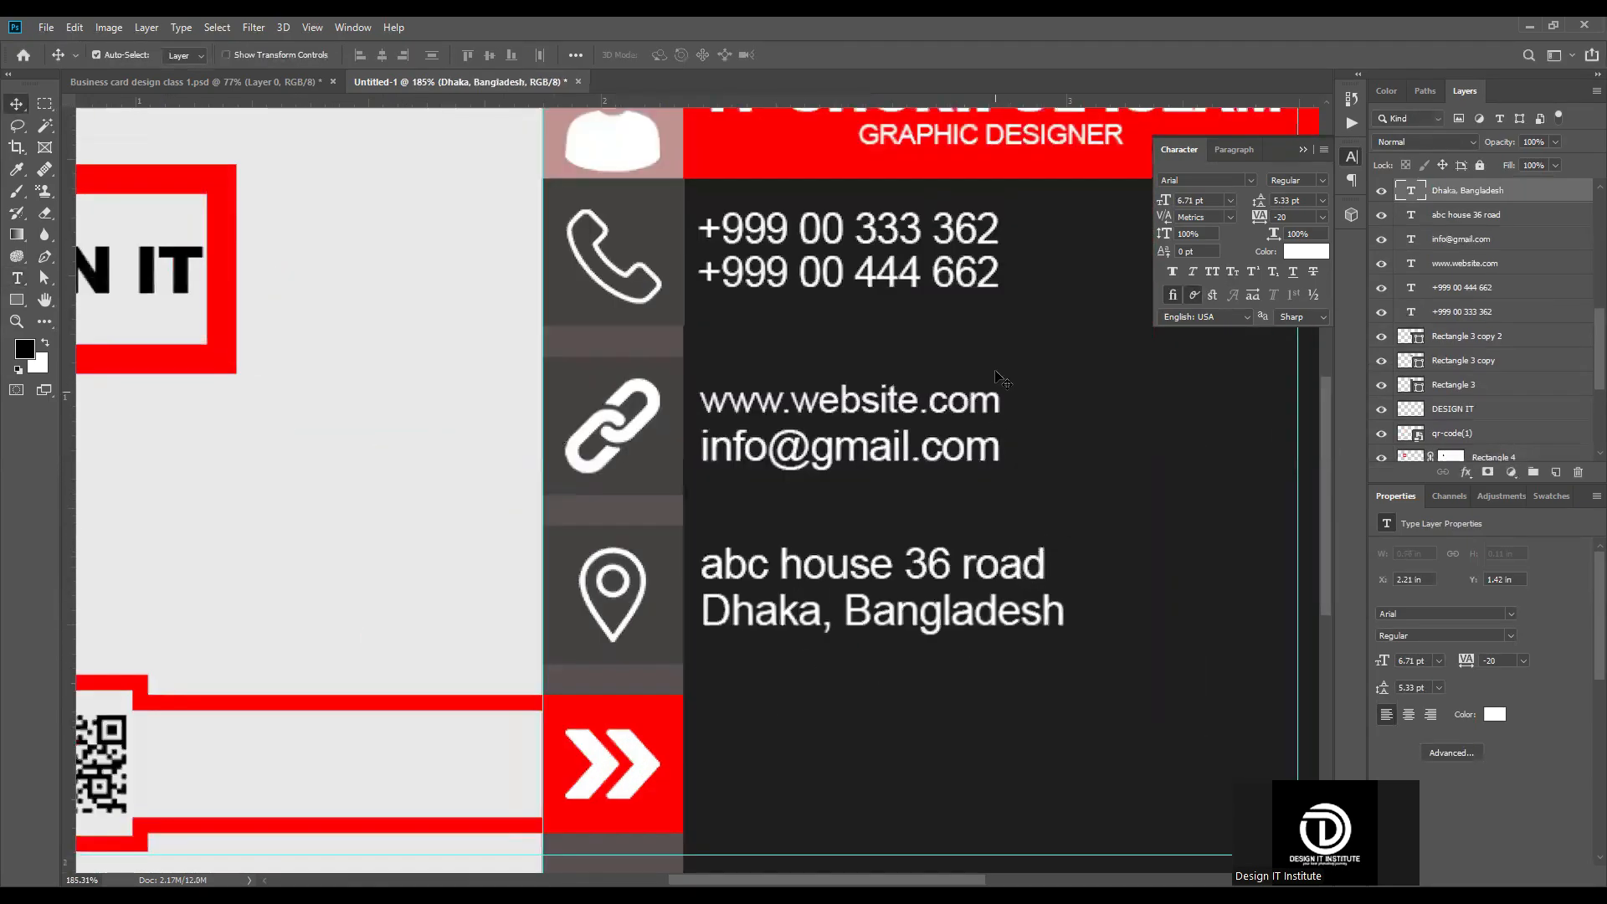
# Step: Scale the street address line to about 84.2% so its width matches the e-mail line
pyautogui.scroll(2, 1056, 609)
pyautogui.click(1037, 555)
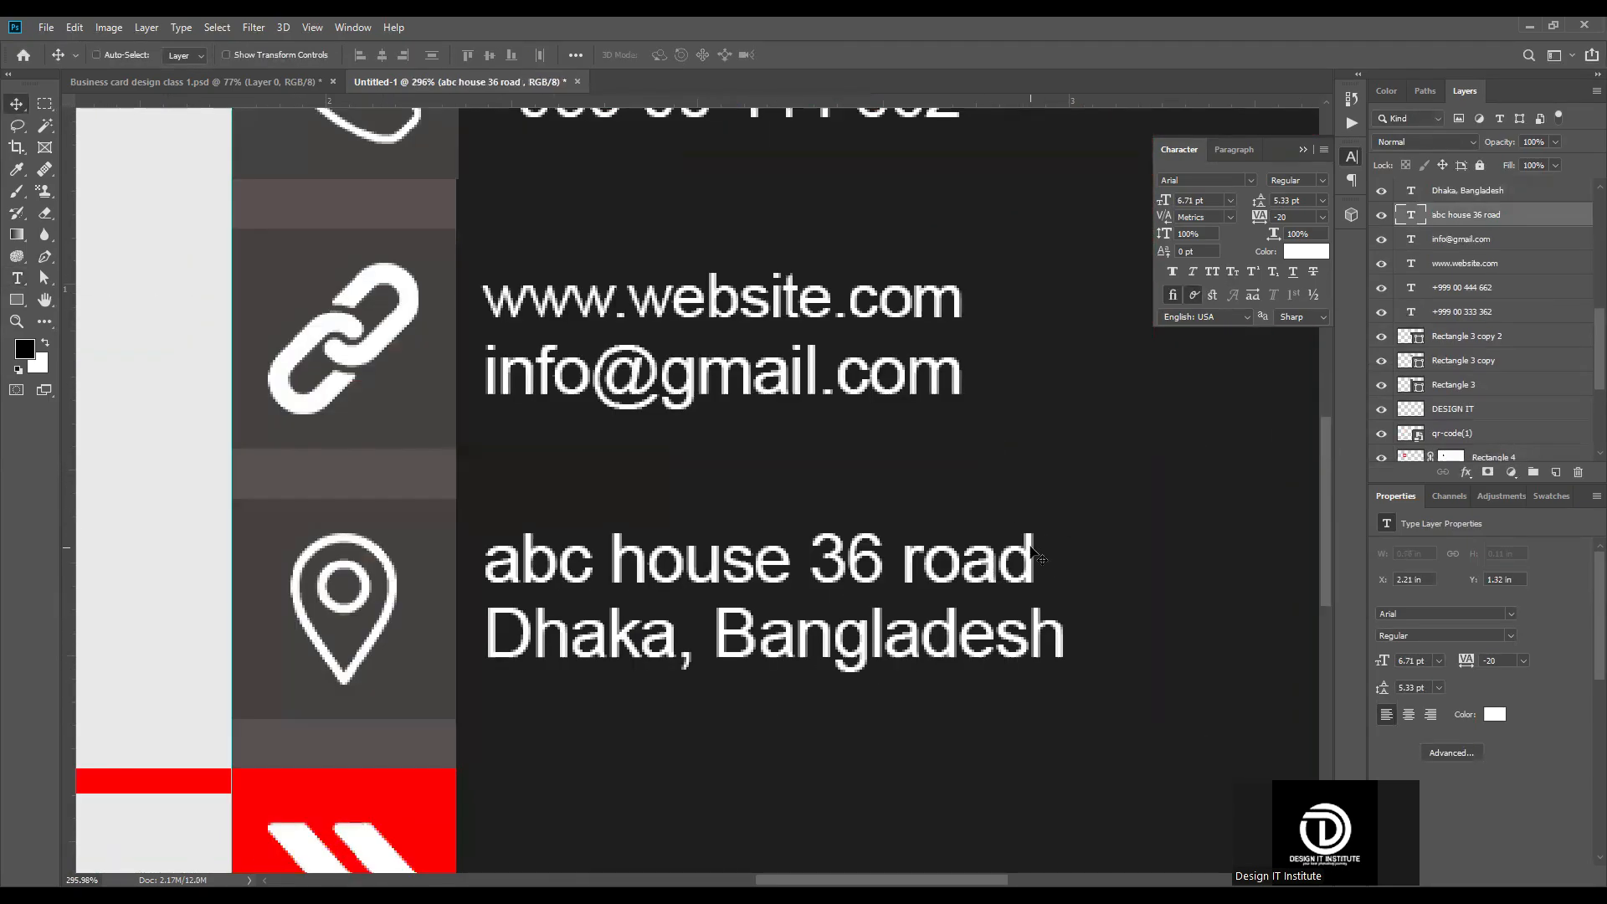
pyautogui.hotkey('ctrl', 't')
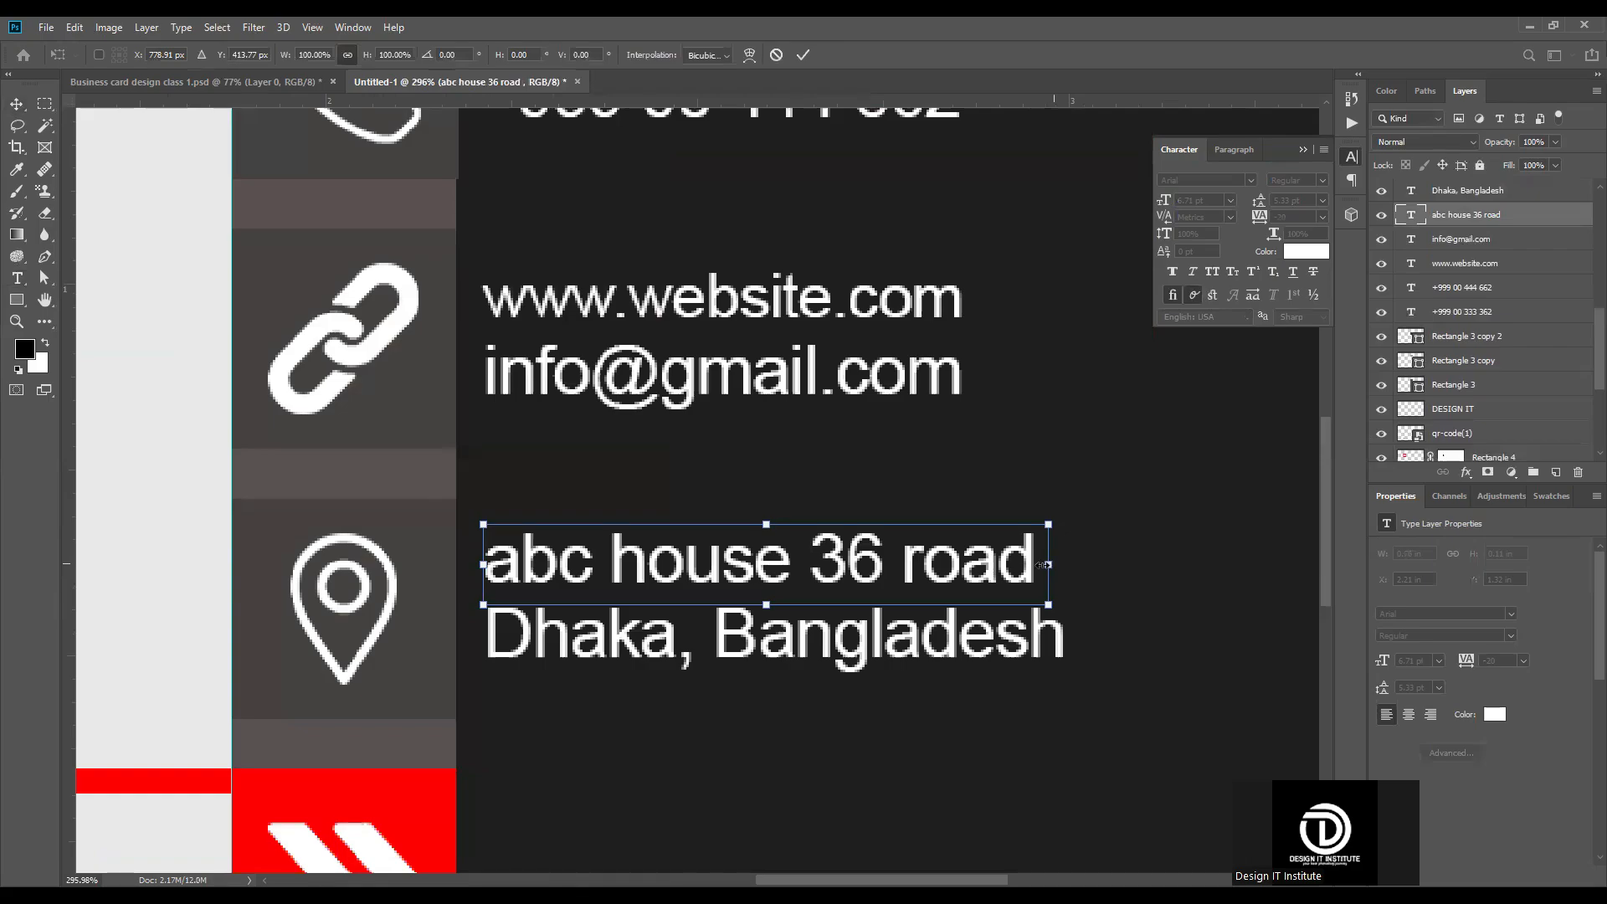
pyautogui.moveTo(1052, 564); pyautogui.dragTo(963, 564)
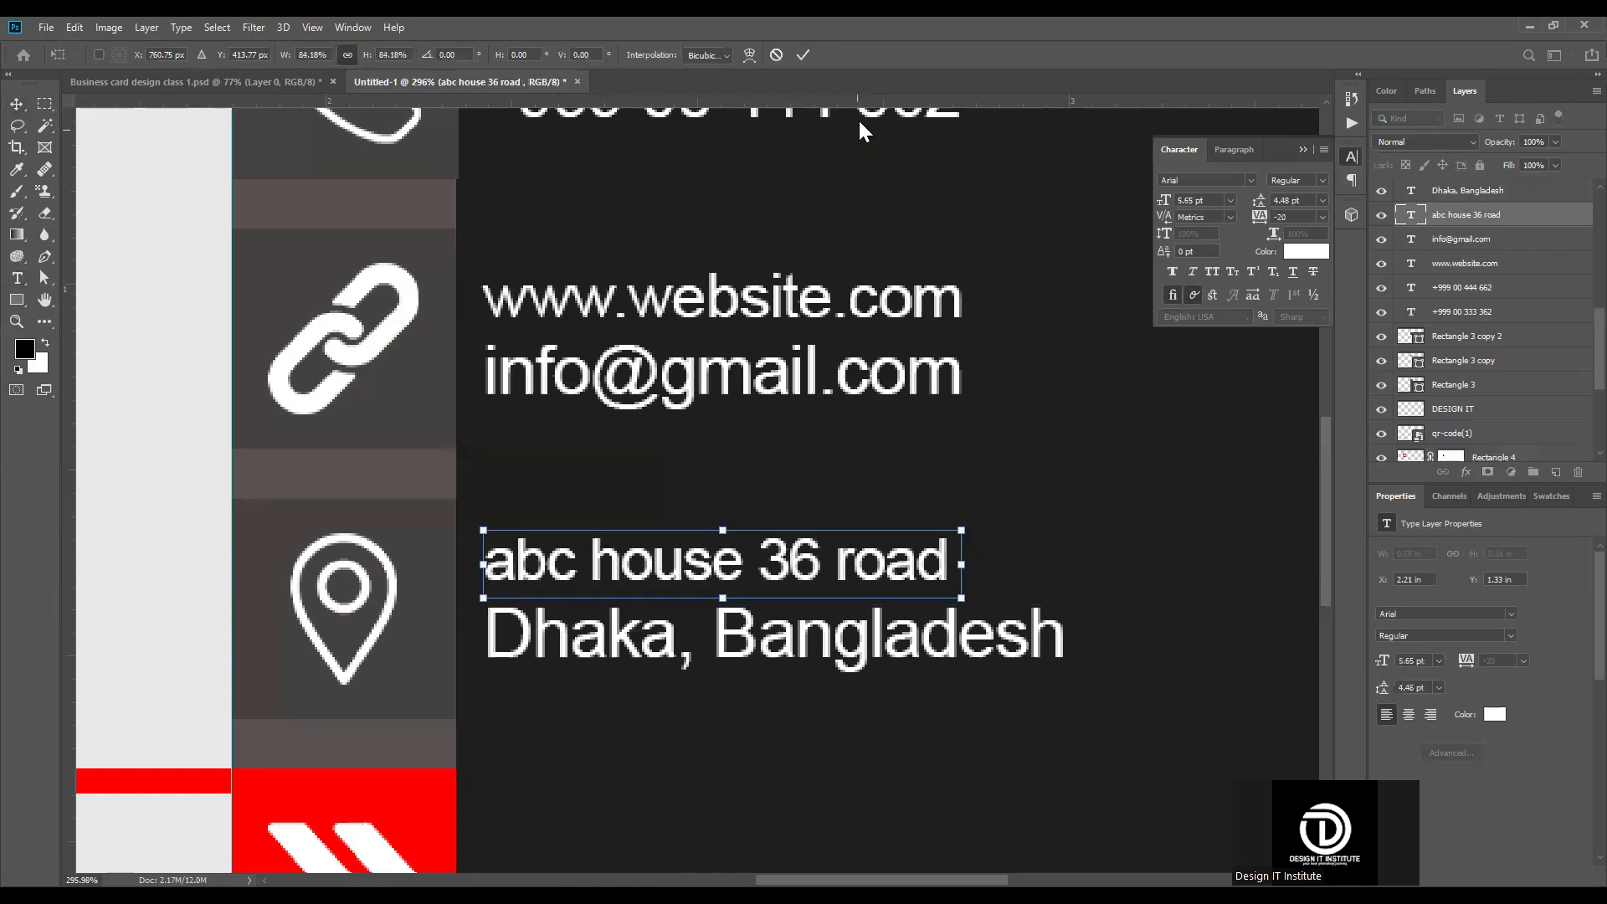
pyautogui.click(808, 52)
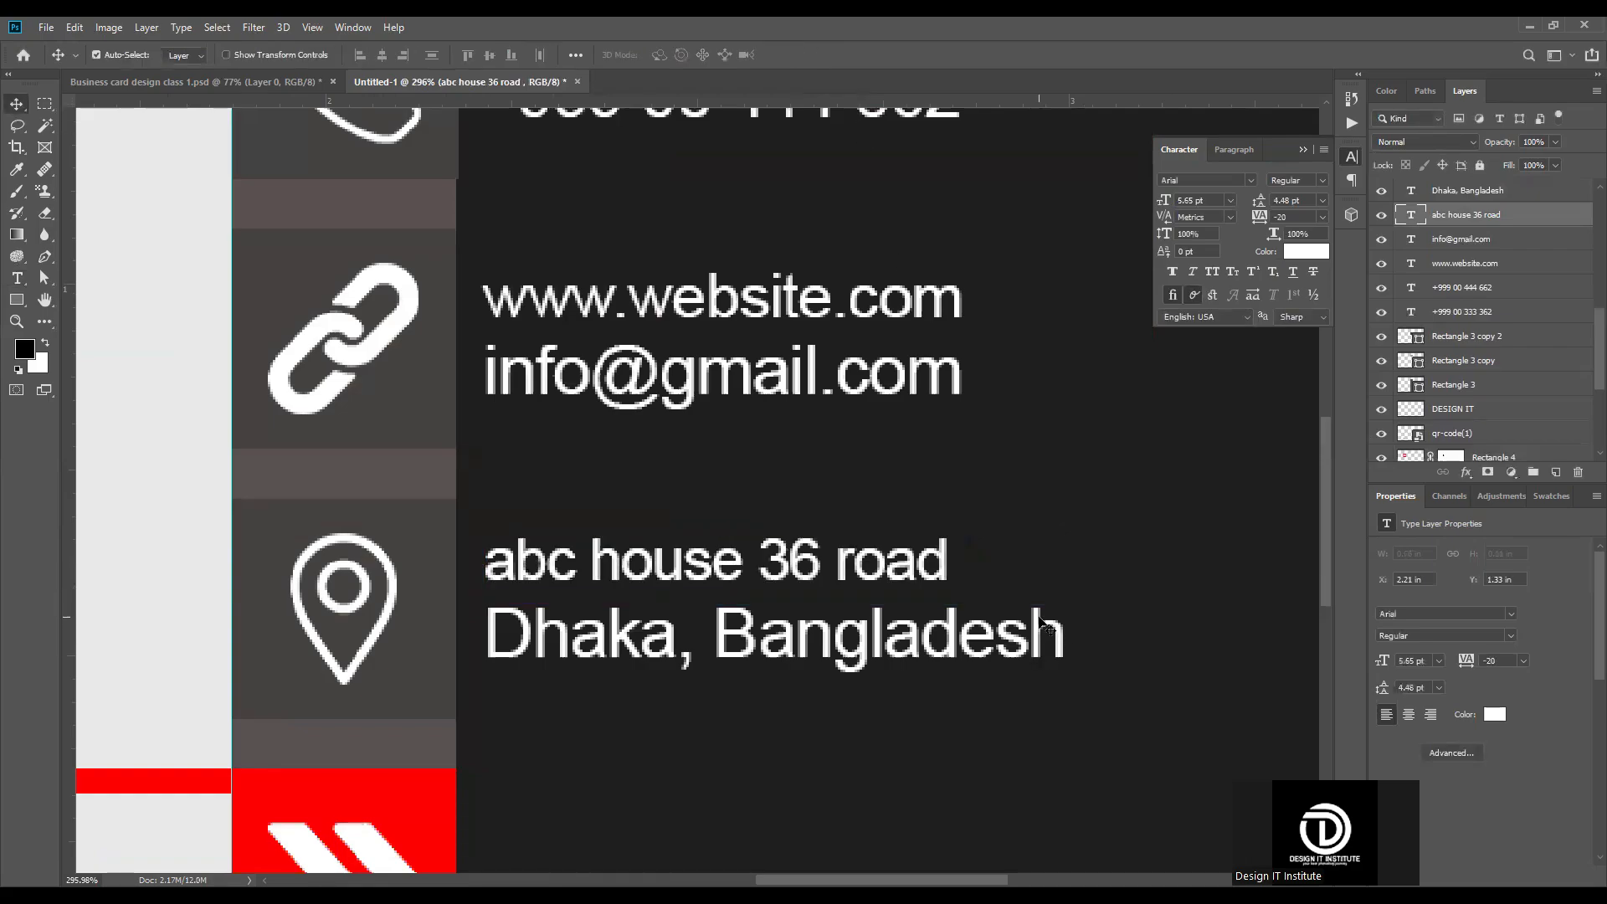
# Step: Scale the city and country line down to 5.35 pt so its width matches the street address line above
pyautogui.click(1039, 626)
pyautogui.hotkey('ctrl', 't')
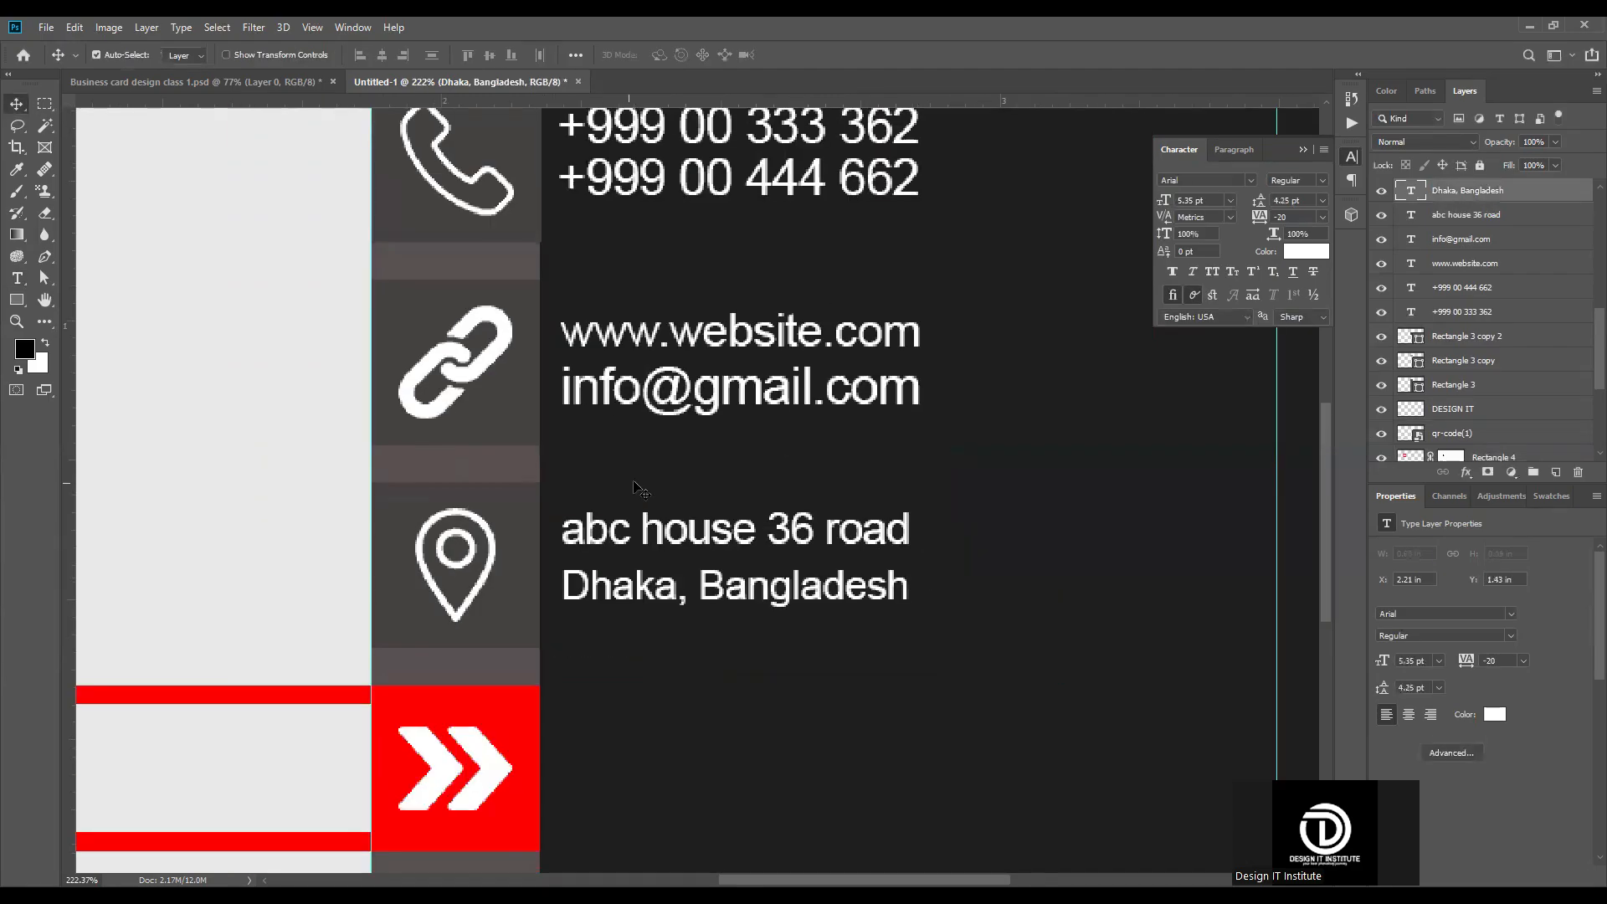
pyautogui.scroll(2, 728, 488)
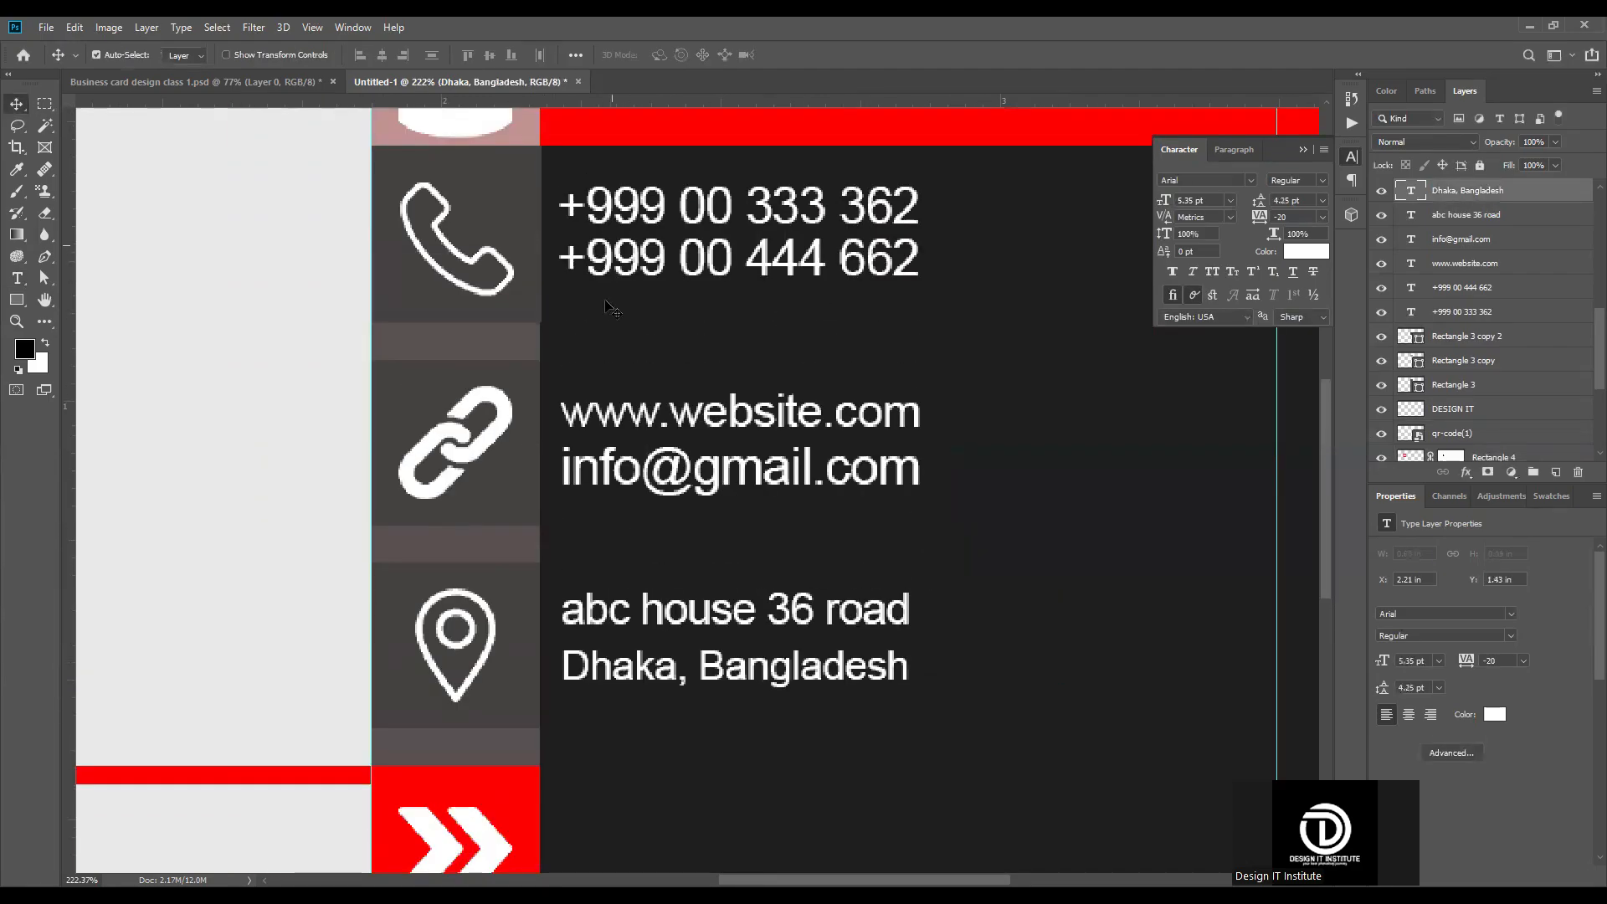
pyautogui.scroll(2, 608, 305)
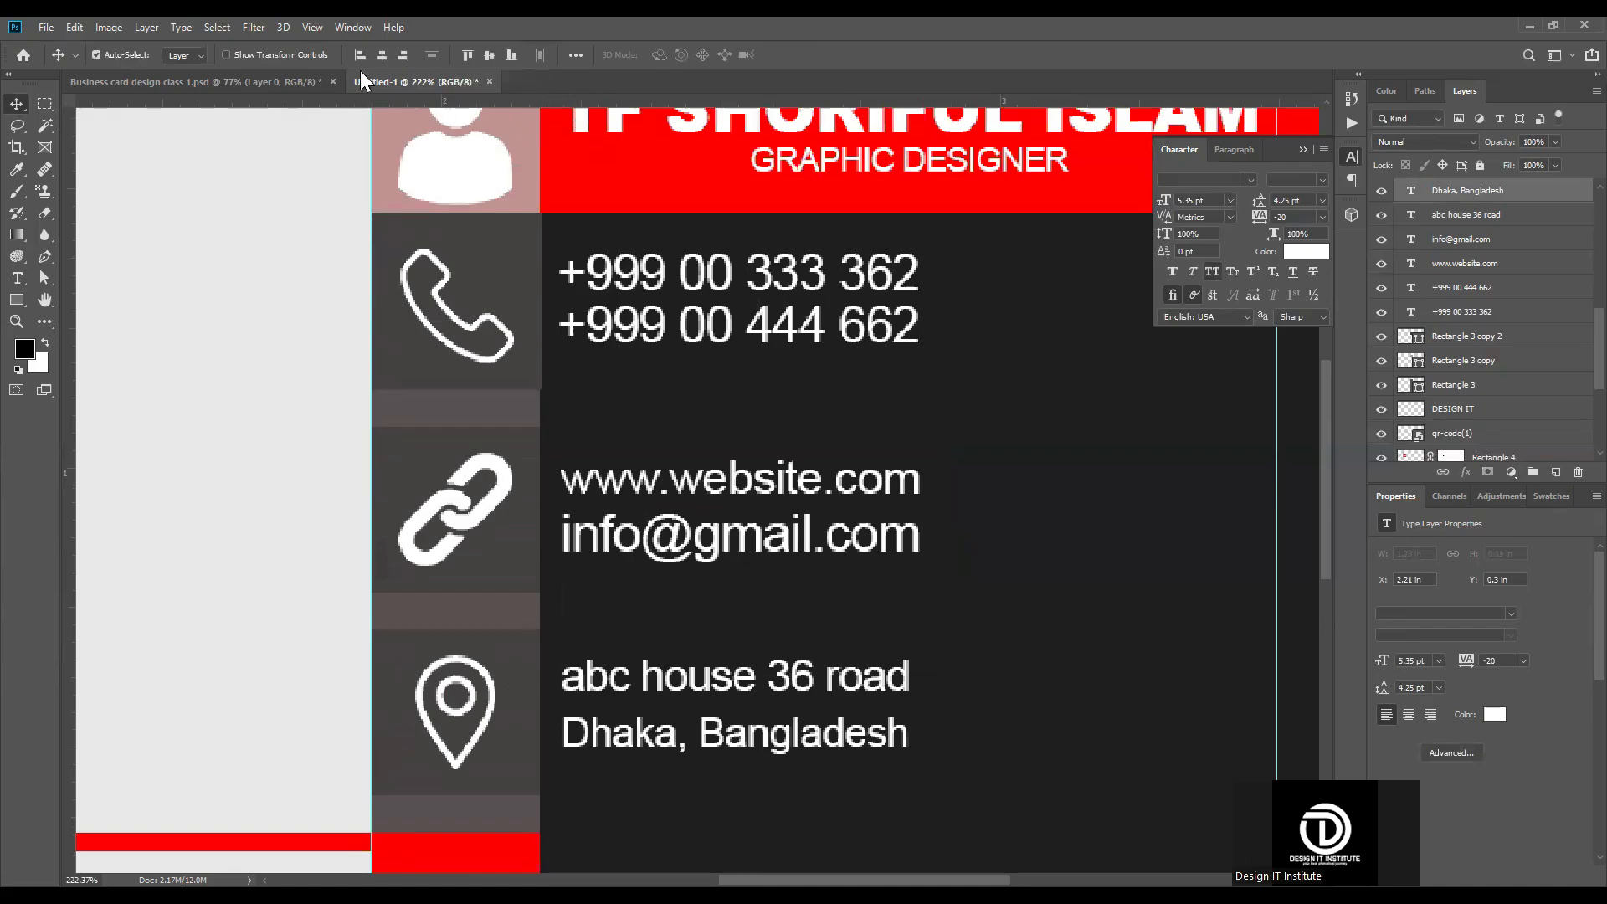
# Step: Align the left edge of the street address line with the large name heading
pyautogui.scroll(1, 622, 668)
pyautogui.click(622, 641)
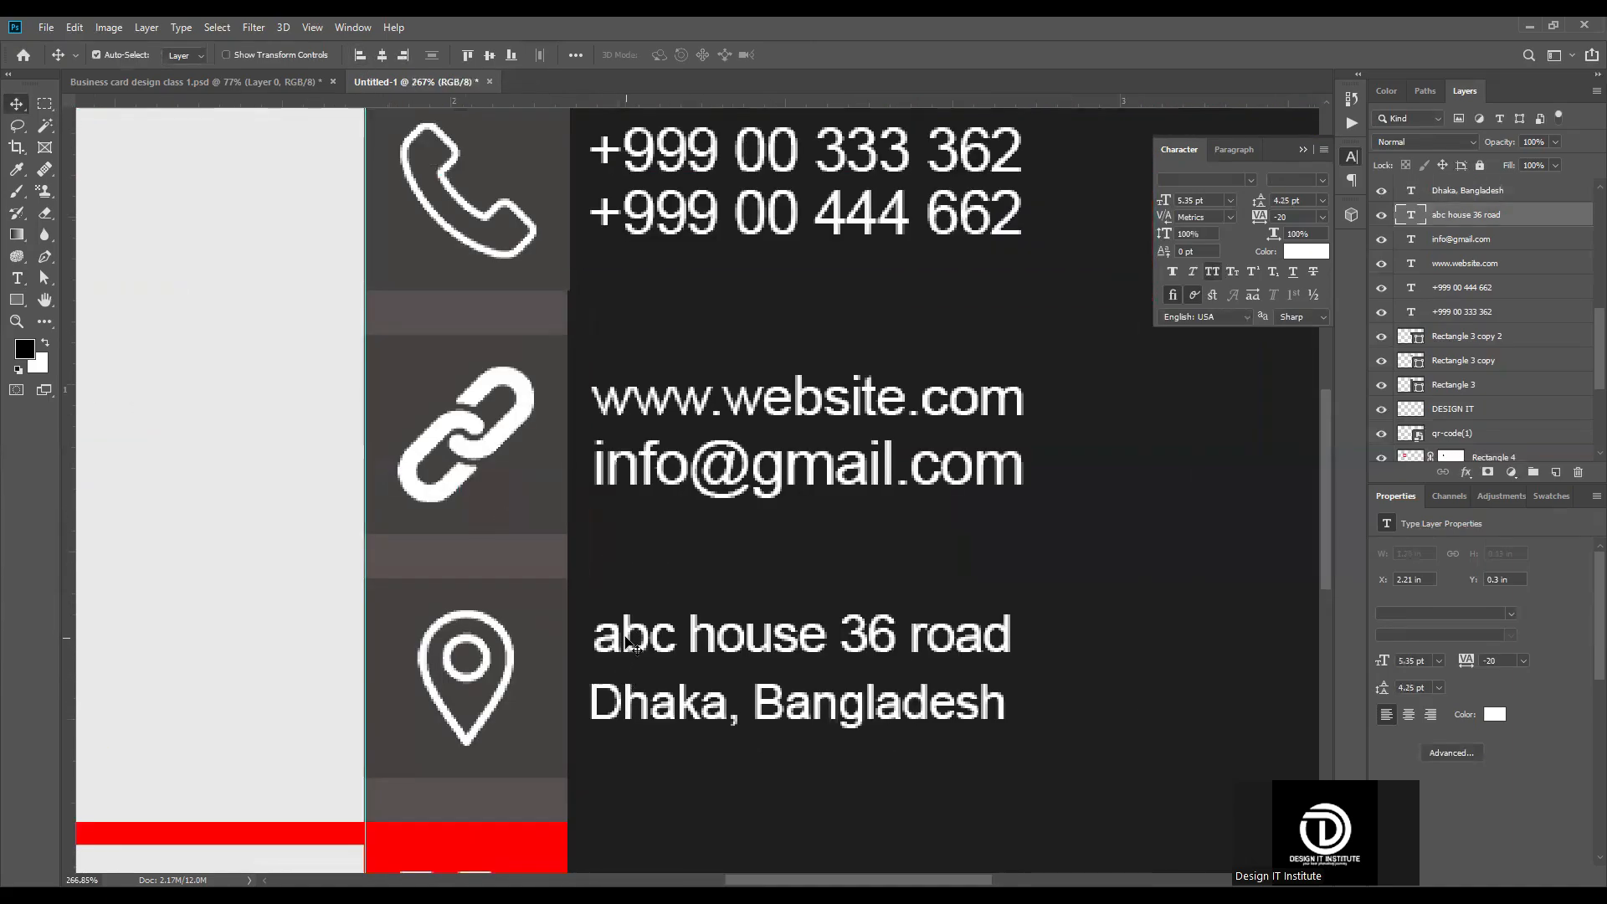
pyautogui.scroll(-2, 645, 517)
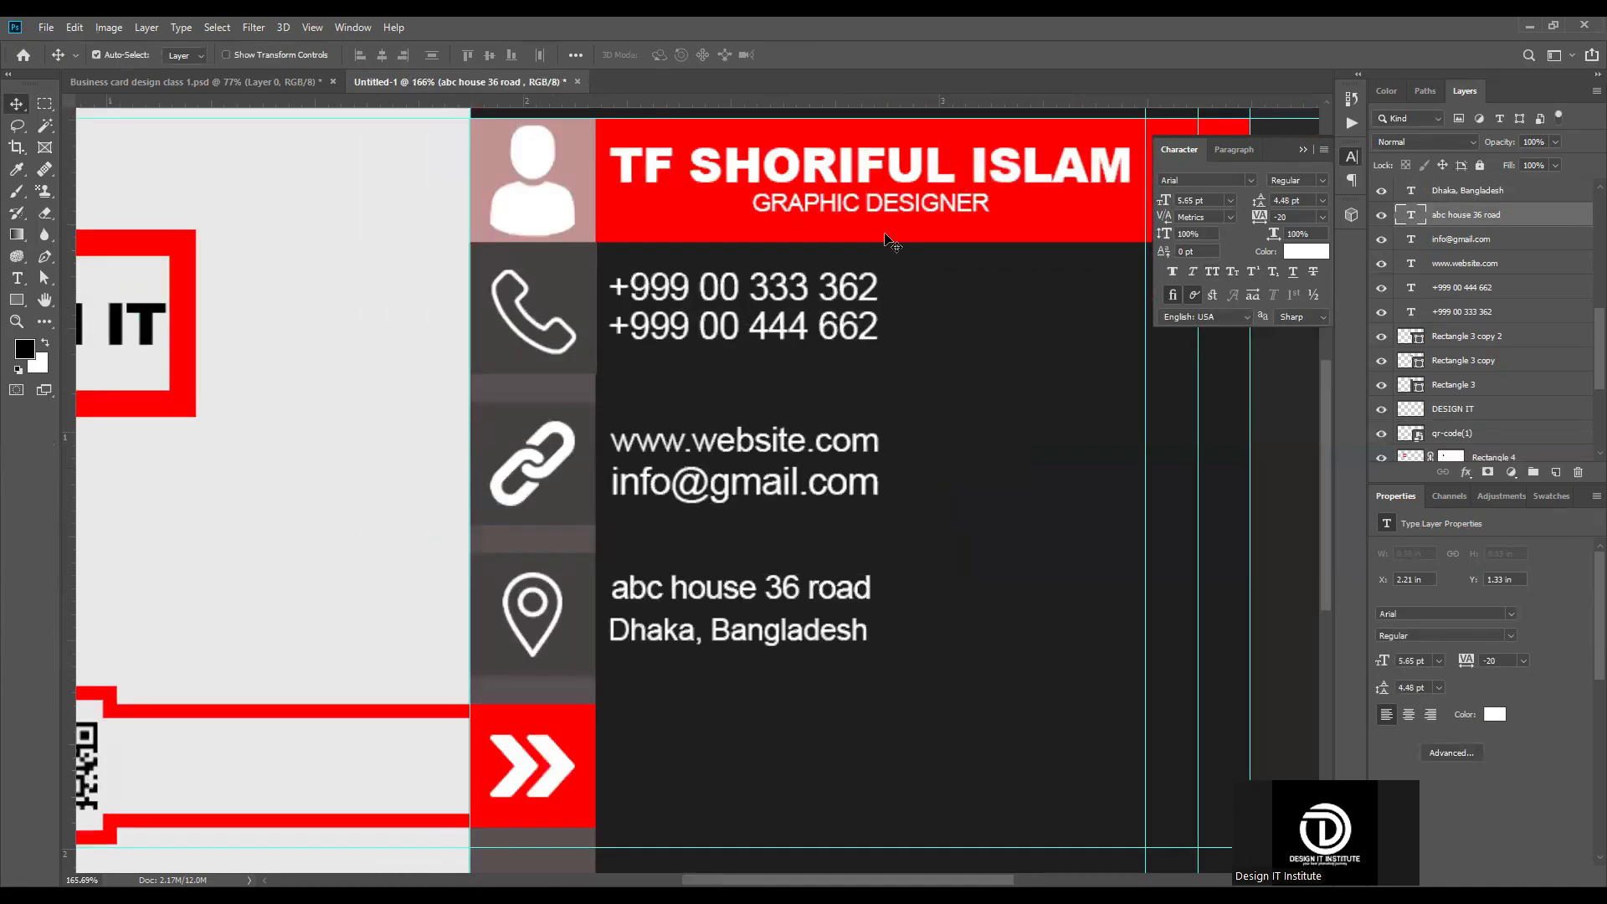
pyautogui.keyDown('shift'); pyautogui.click(628, 159); pyautogui.keyUp('shift')
pyautogui.click(360, 52)
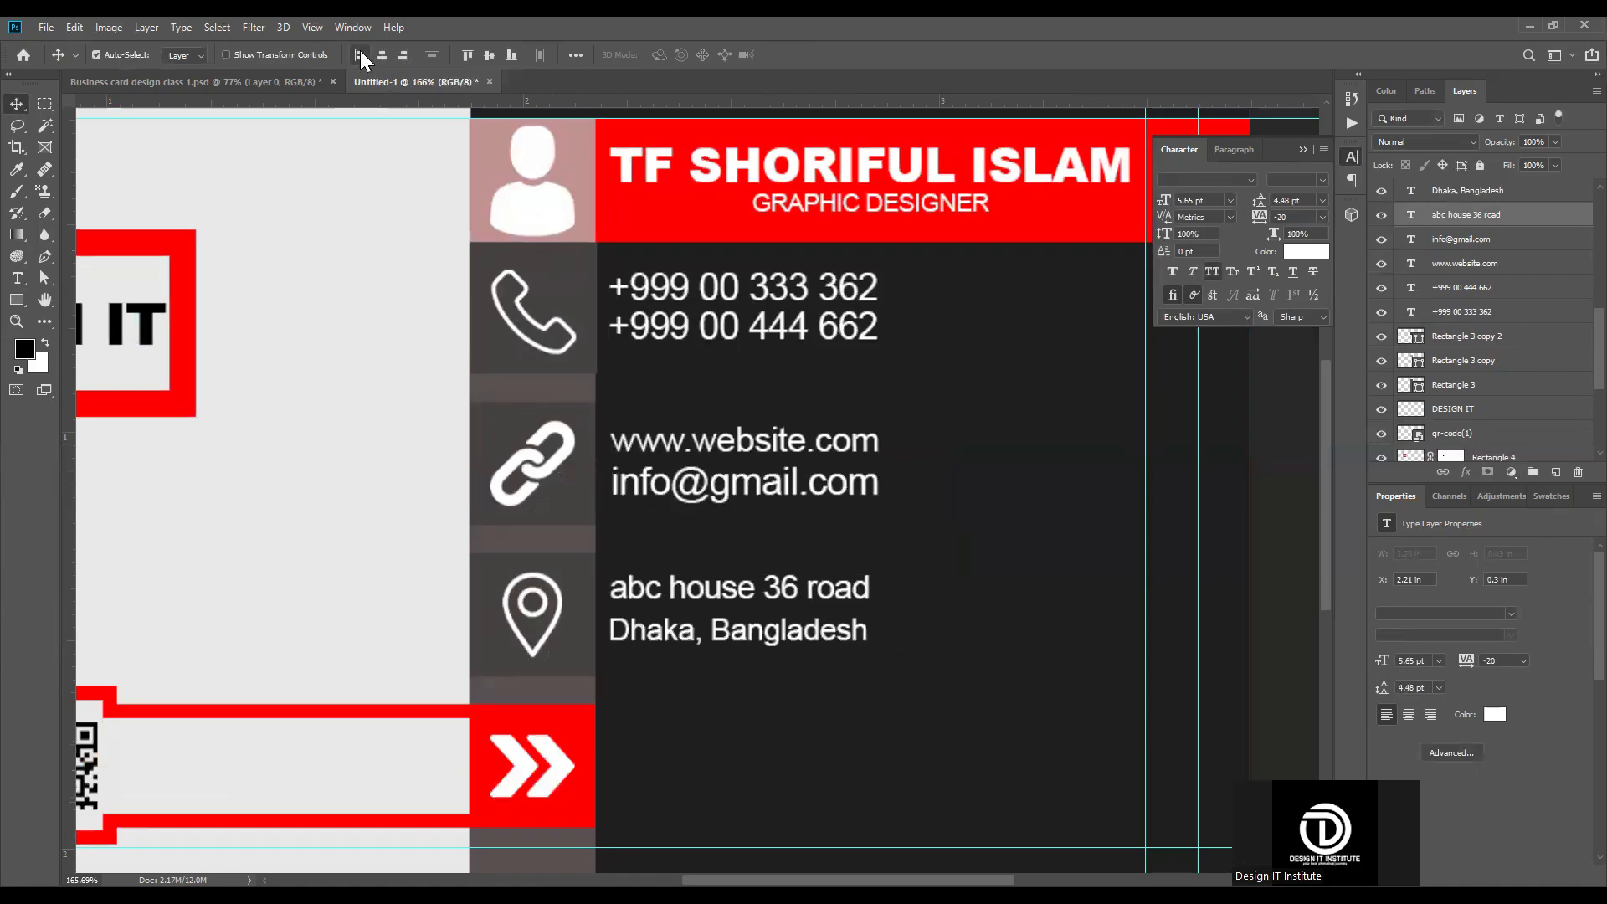
# Step: Add a white Arial text line reading "search google" beside the red double-arrow square, below the address
pyautogui.scroll(-1, 672, 540)
pyautogui.scroll(-2, 670, 541)
pyautogui.scroll(-2, 673, 546)
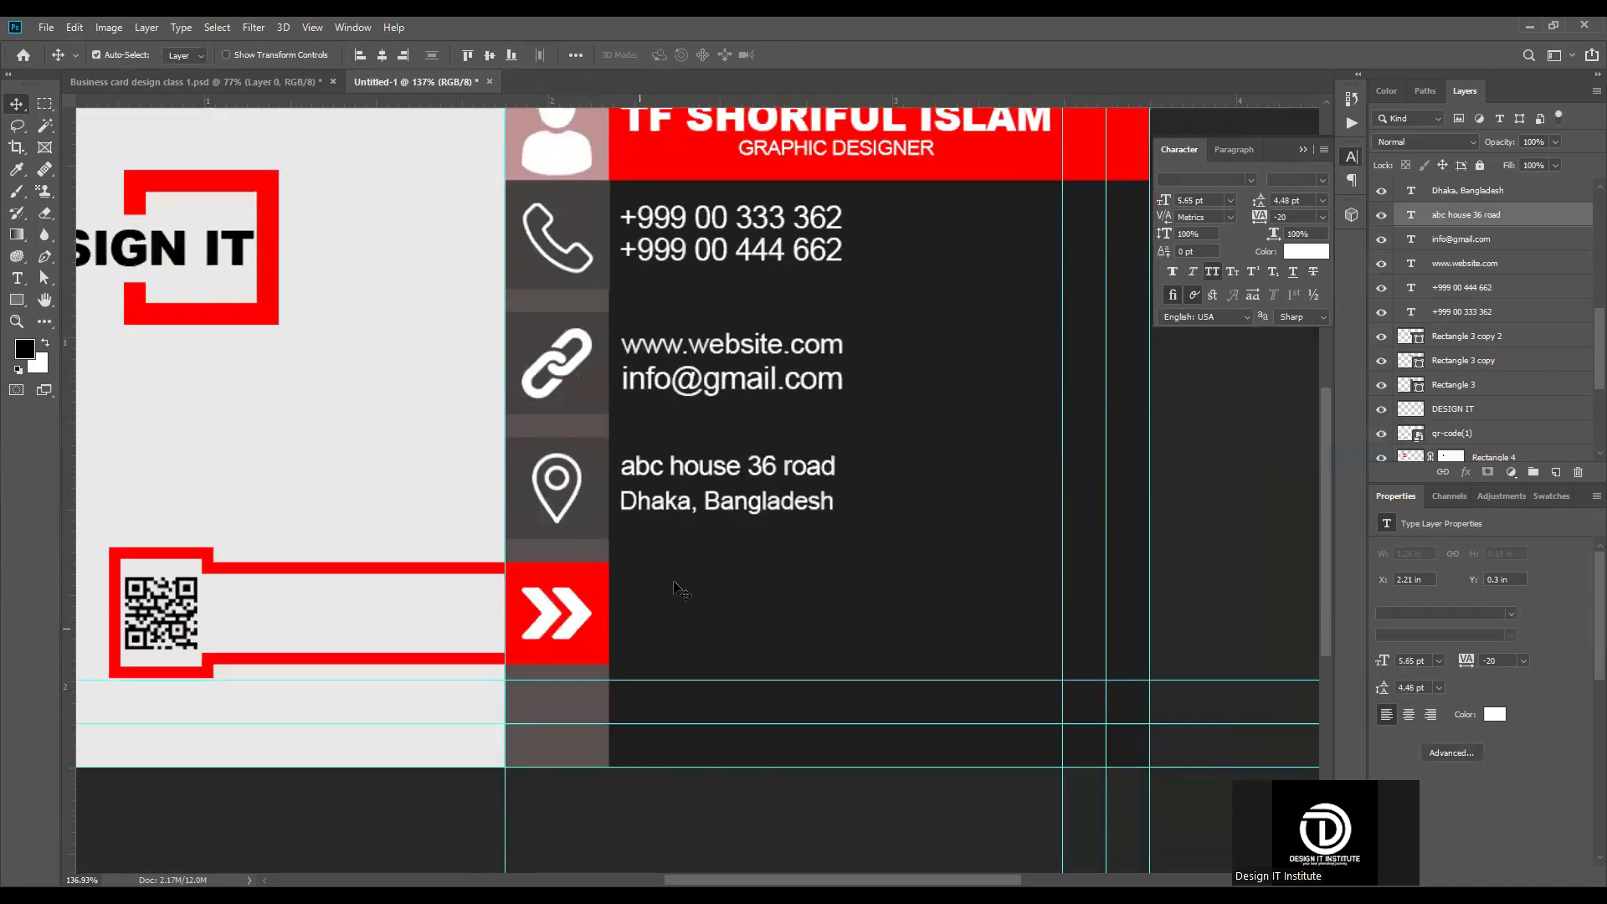
pyautogui.scroll(-2, 456, 690)
pyautogui.scroll(3, 456, 690)
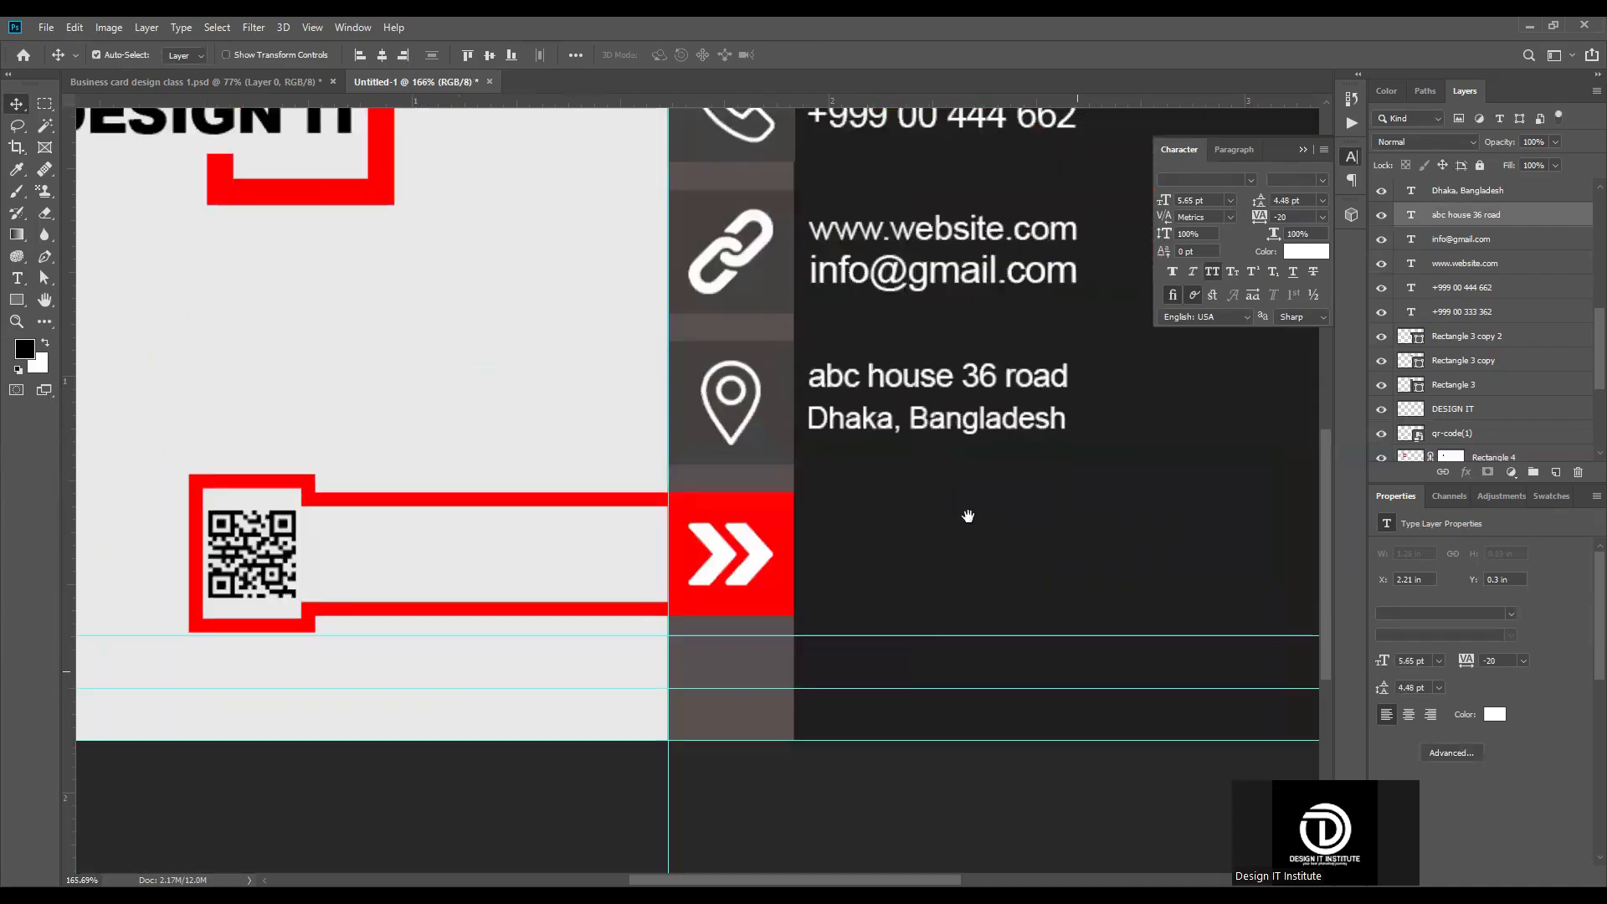
pyautogui.moveTo(1067, 666); pyautogui.dragTo(970, 517)
pyautogui.scroll(2, 1002, 524)
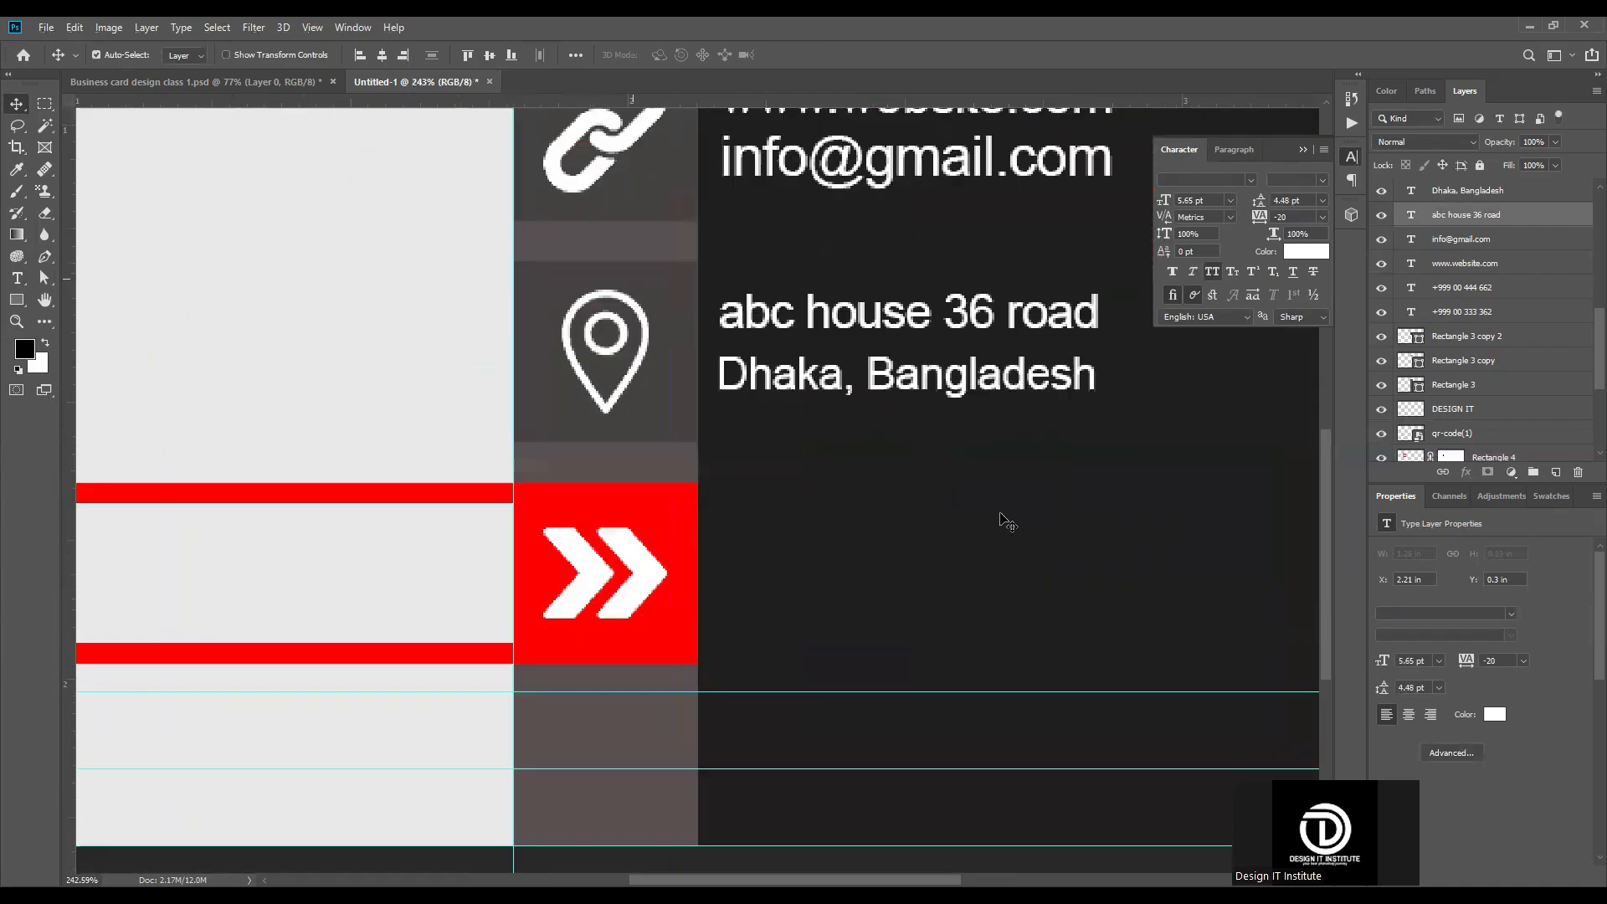
pyautogui.press('t')
pyautogui.click(680, 431)
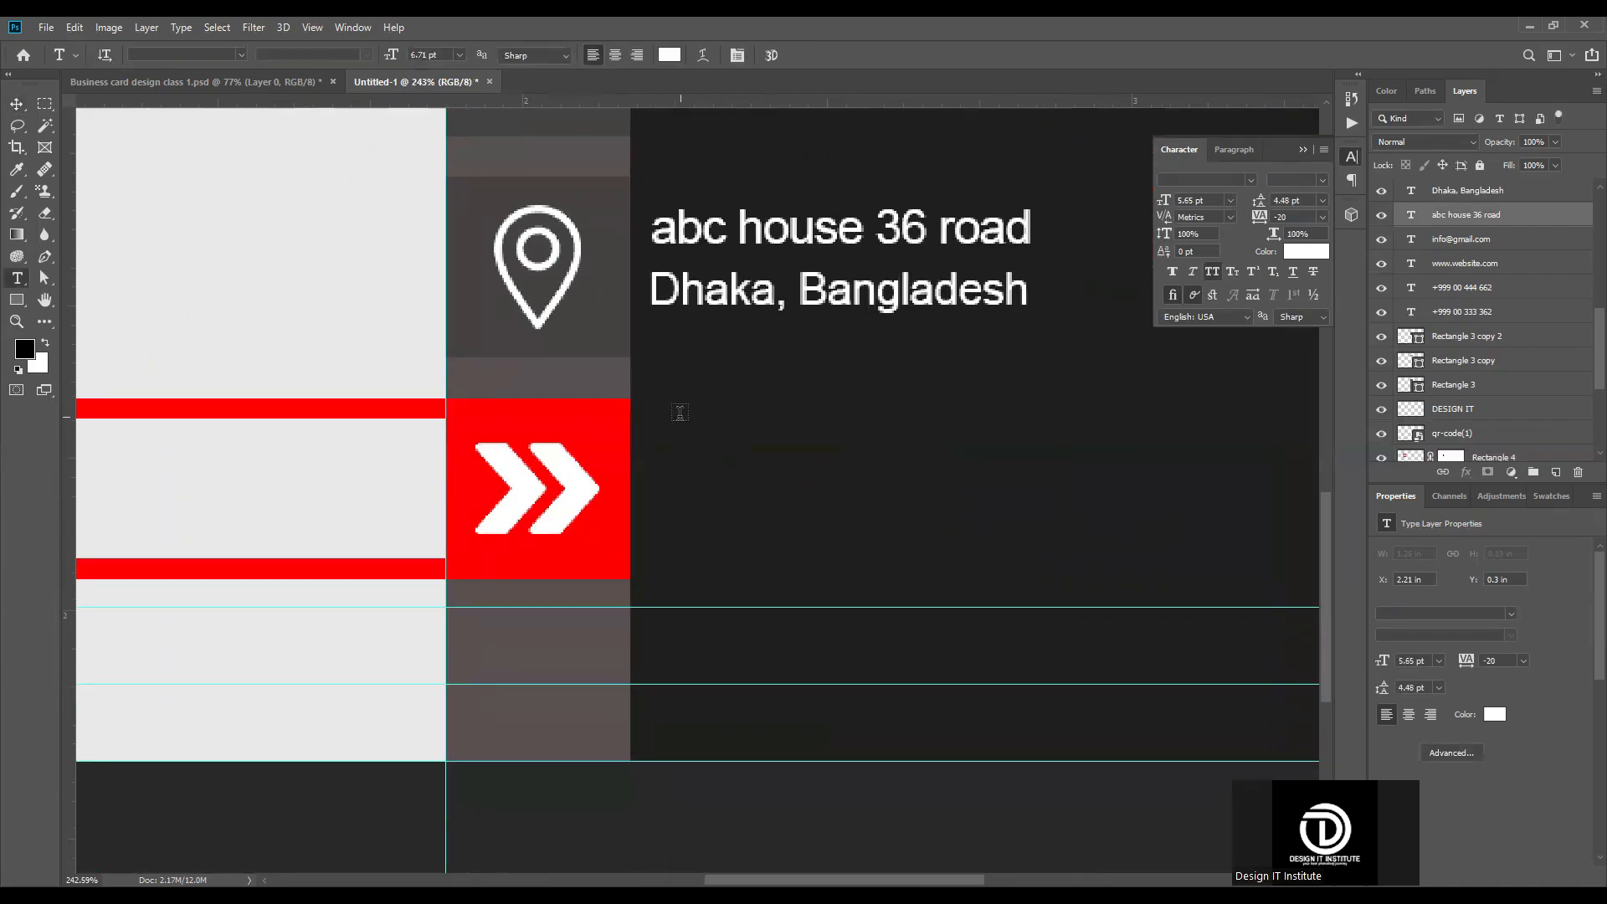
pyautogui.write('search google')
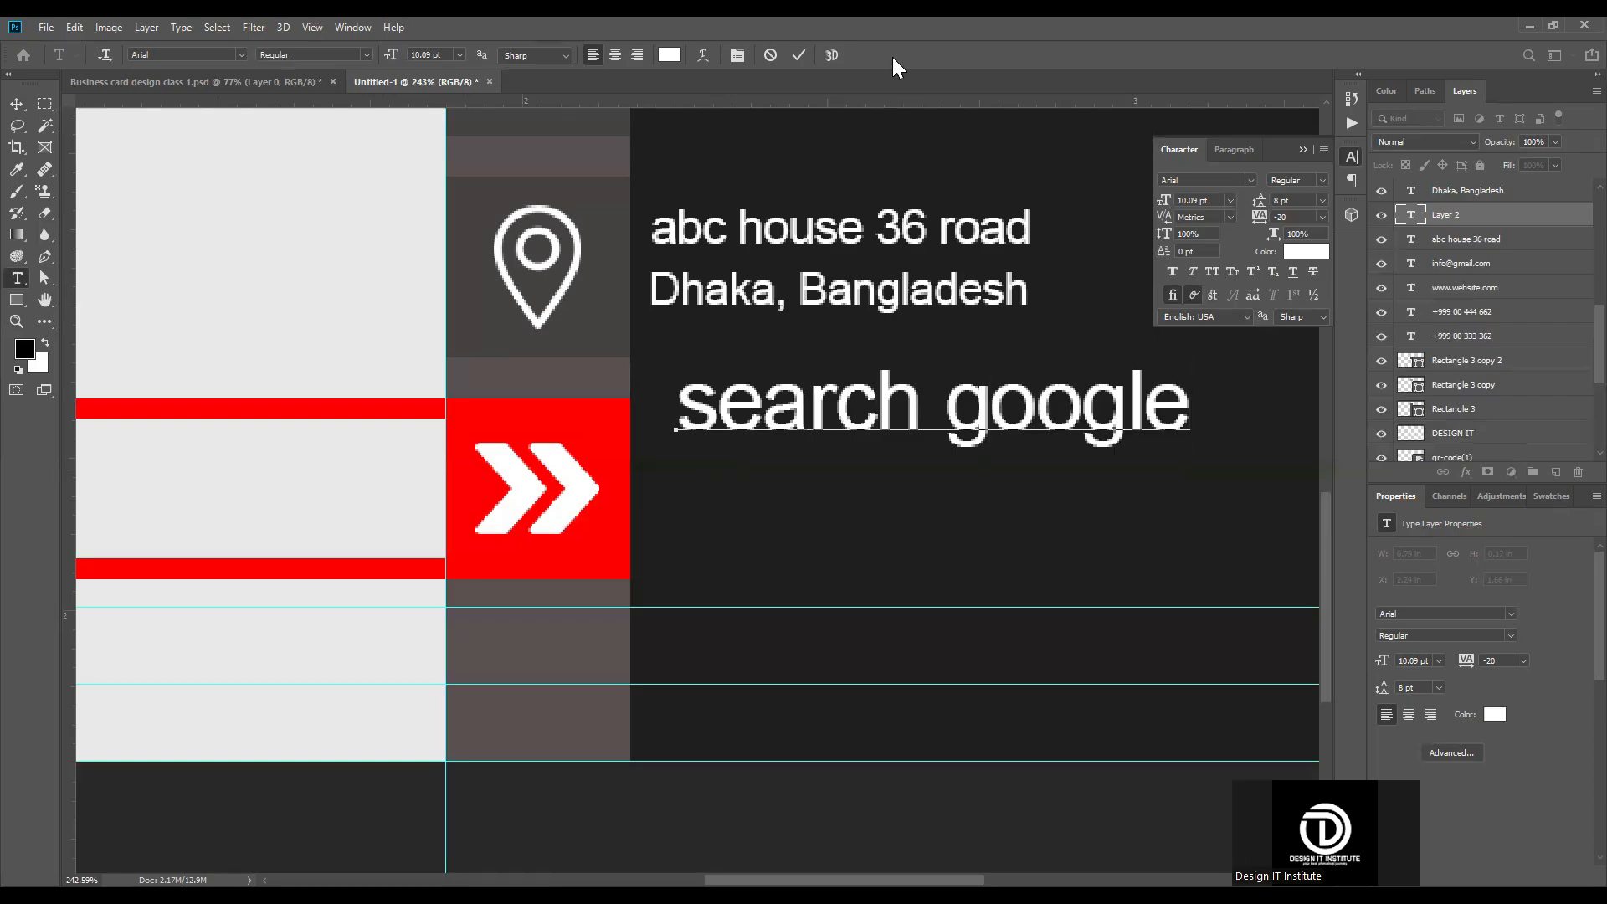
pyautogui.click(797, 55)
pyautogui.press('v')
pyautogui.hotkey('ctrl', '0')
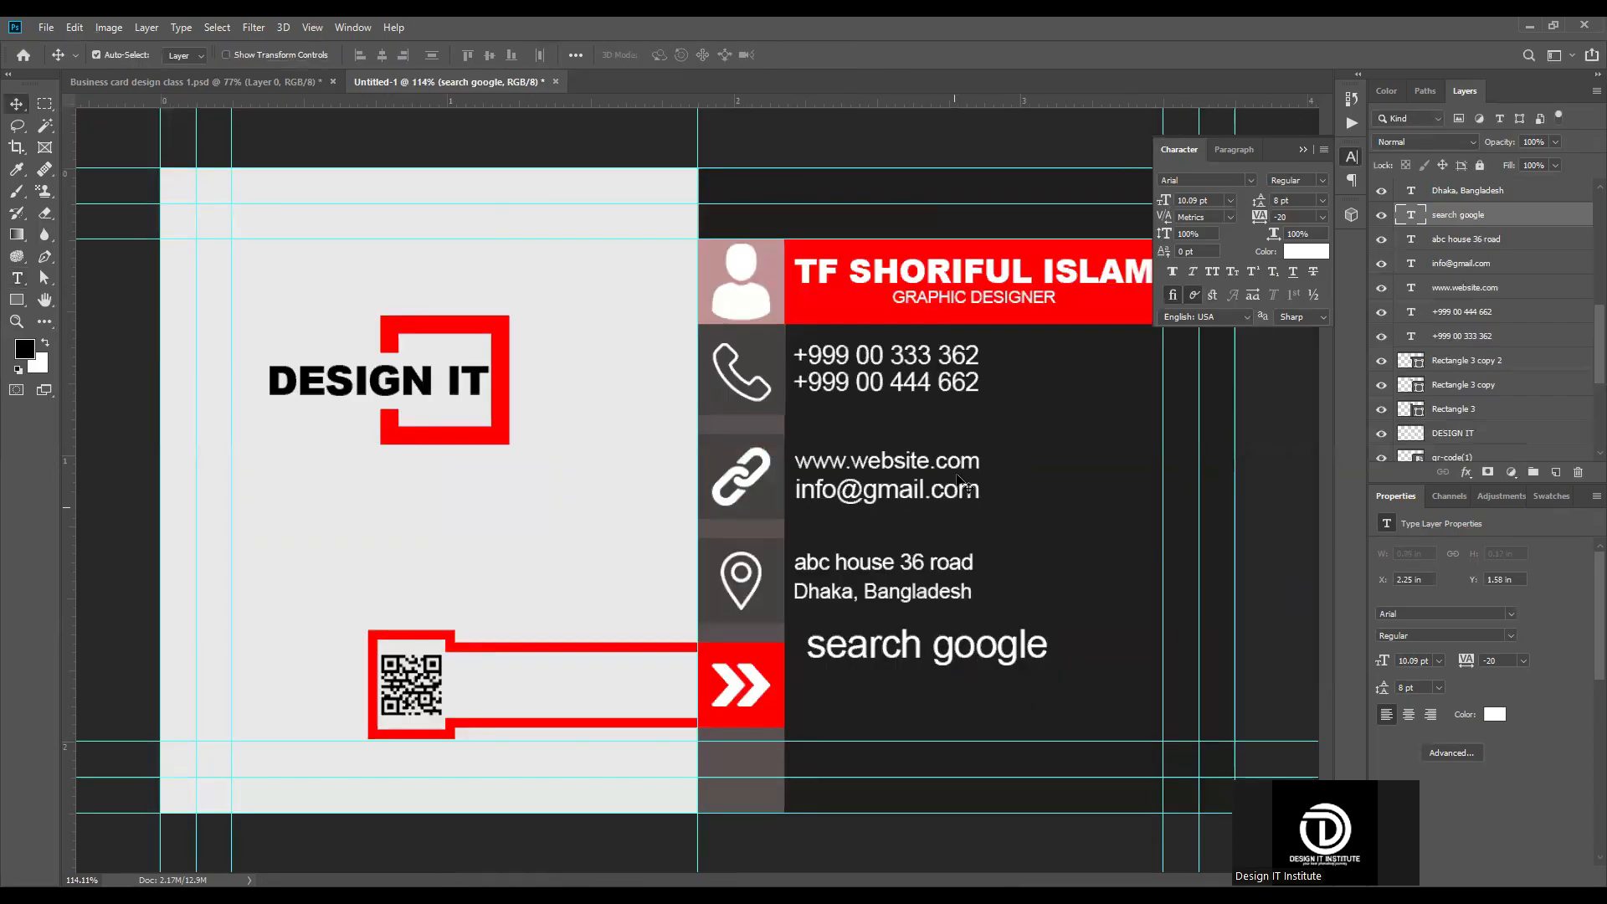
# Step: Move the "search google" text slightly down and align its left edge with the name heading
pyautogui.scroll(3, 908, 692)
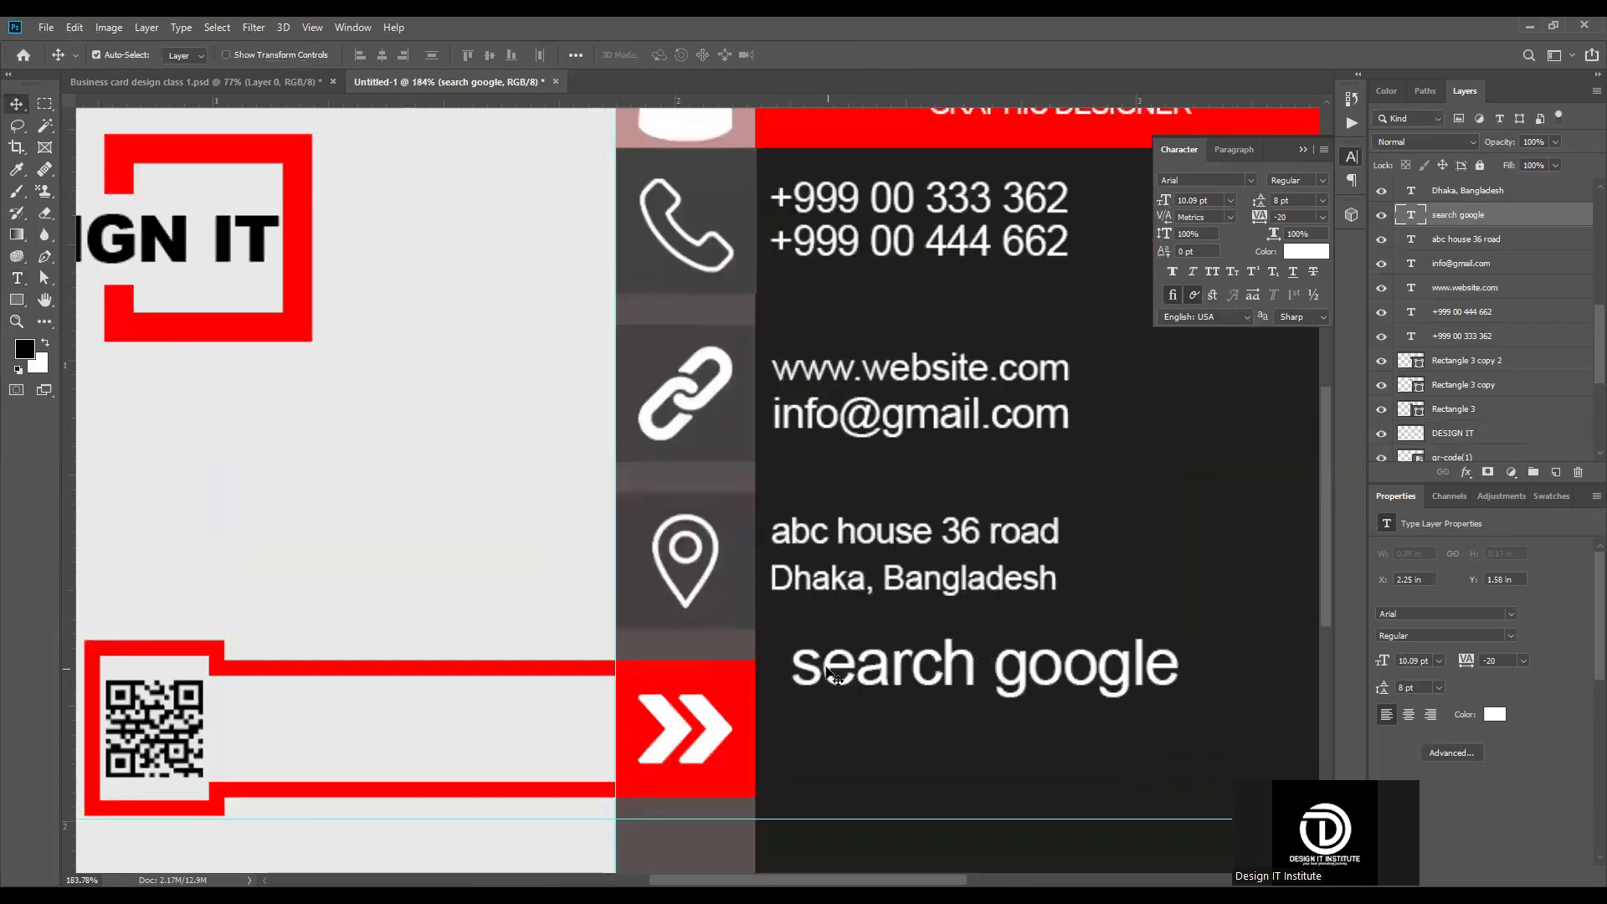
pyautogui.moveTo(827, 668); pyautogui.dragTo(827, 690)
pyautogui.scroll(-4, 827, 690)
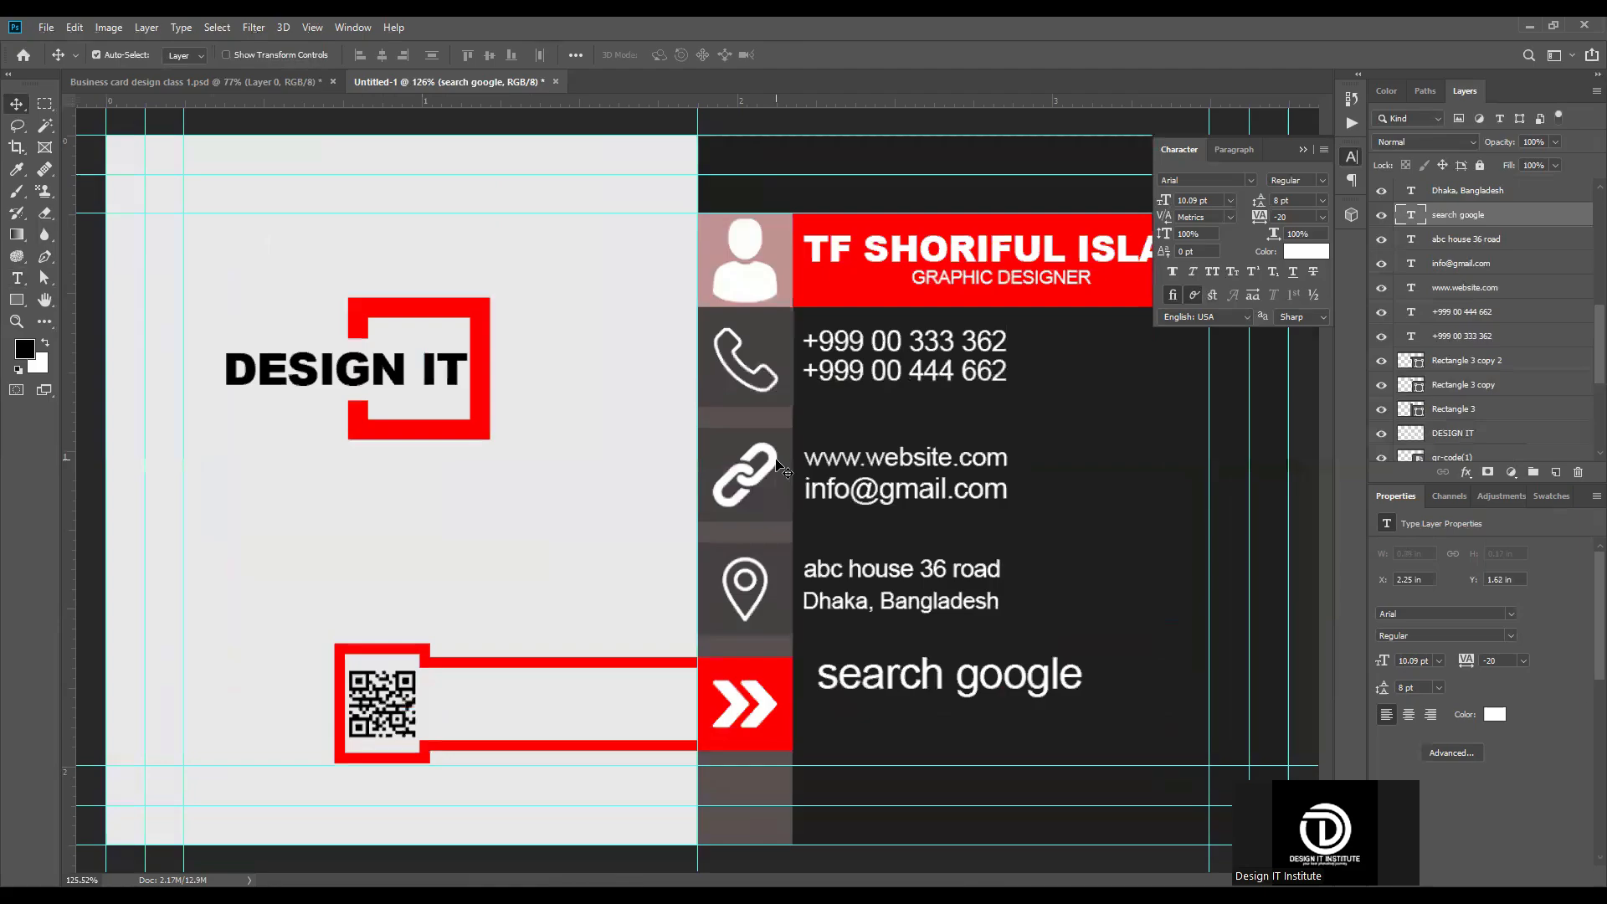
pyautogui.keyDown('shift'); pyautogui.click(825, 249); pyautogui.keyUp('shift')
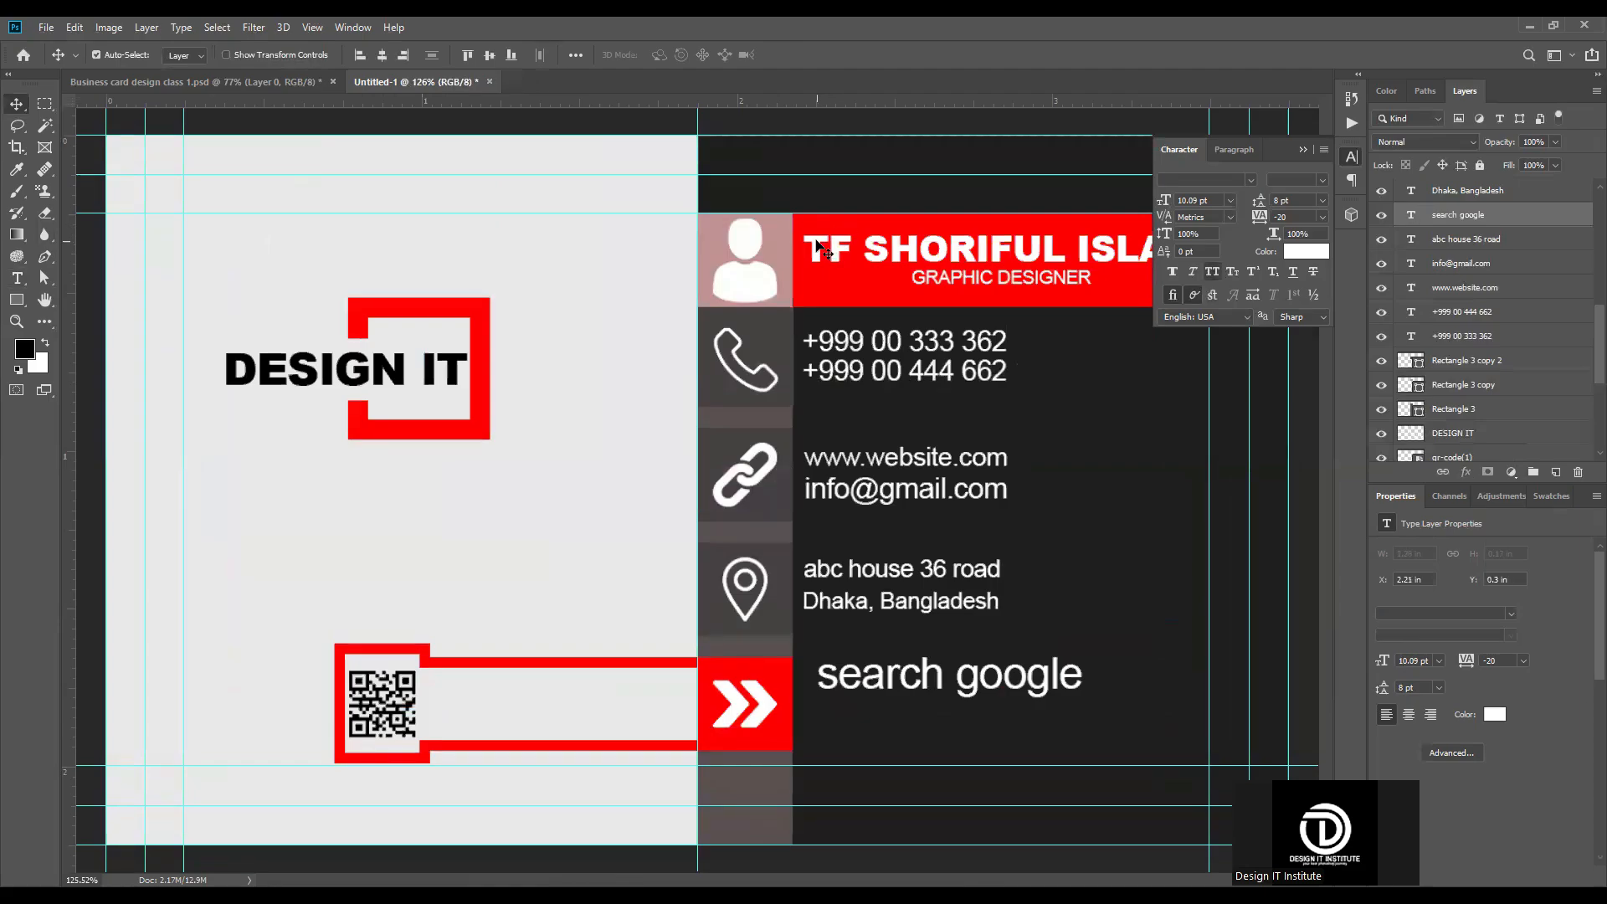
pyautogui.click(360, 55)
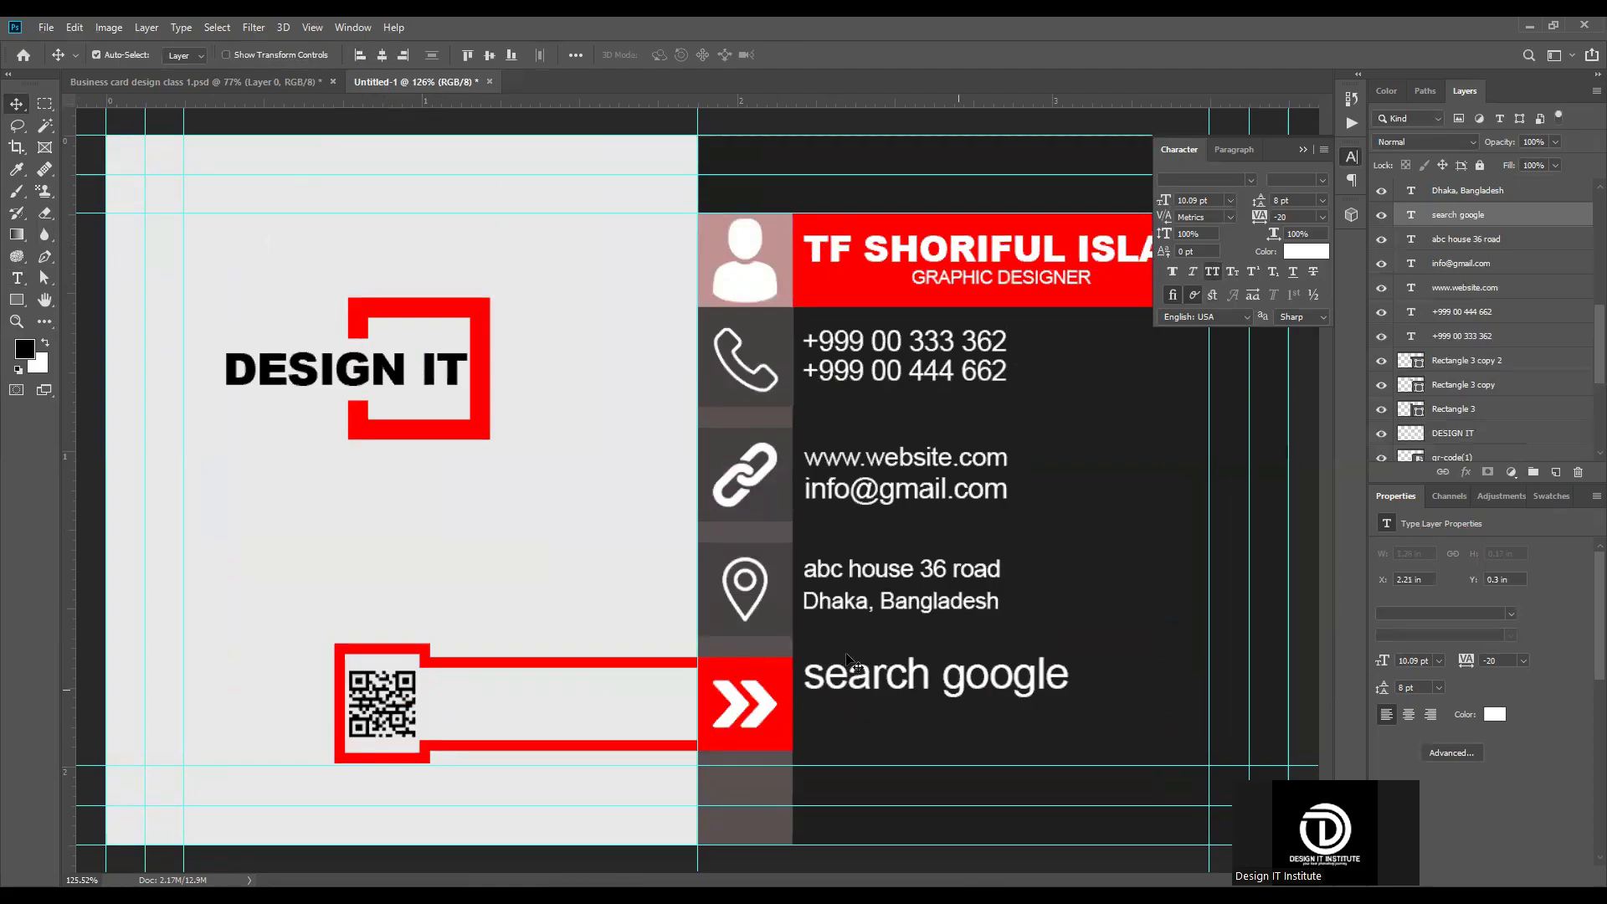
# Step: Scale the "search google" text to about 76.94% so its width matches the e-mail line
pyautogui.click(1100, 668)
pyautogui.click(1070, 680)
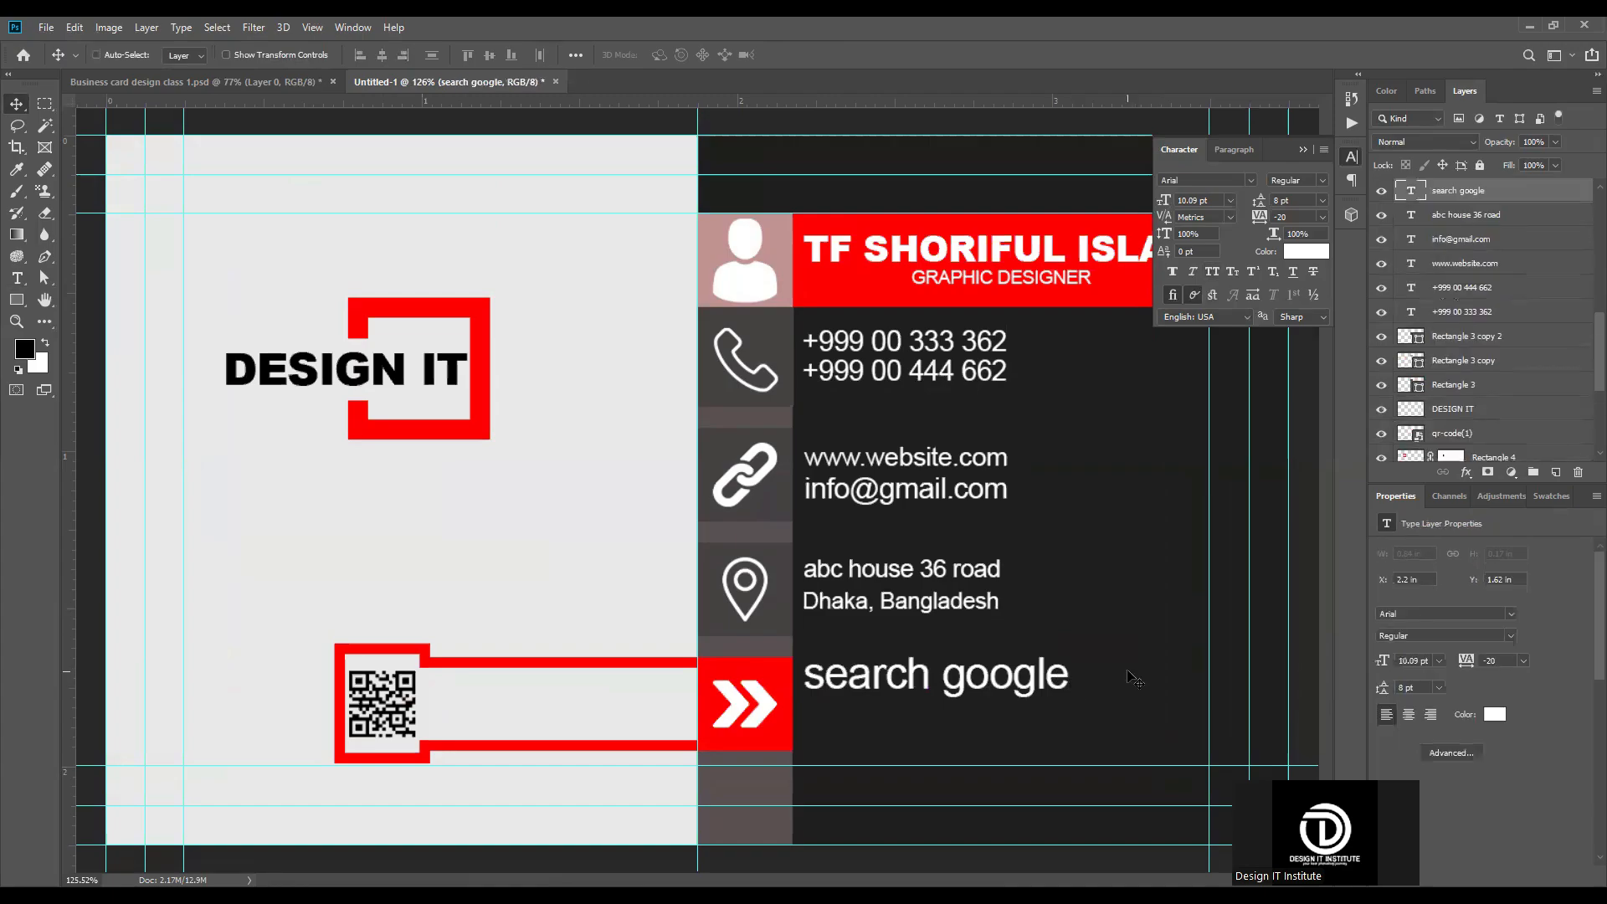
pyautogui.hotkey('ctrl', 't')
pyautogui.moveTo(1076, 677); pyautogui.dragTo(1007, 677)
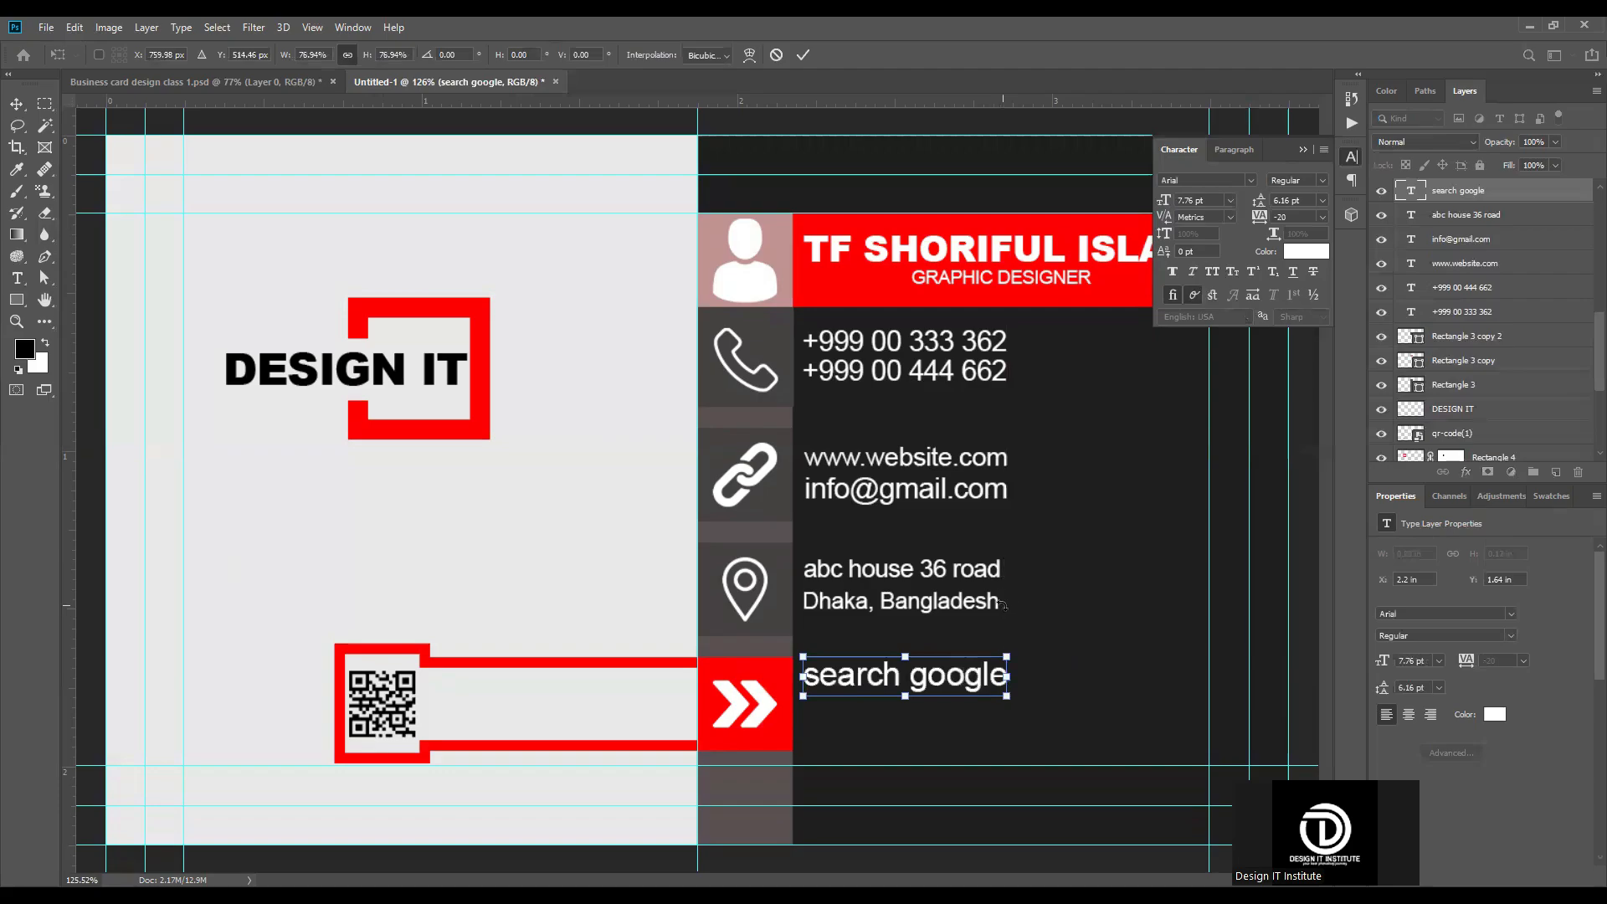
pyautogui.press('Return')
# Step: Enlarge the city and country line slightly so its width matches the e-mail and "search google" lines
pyautogui.scroll(2, 1046, 592)
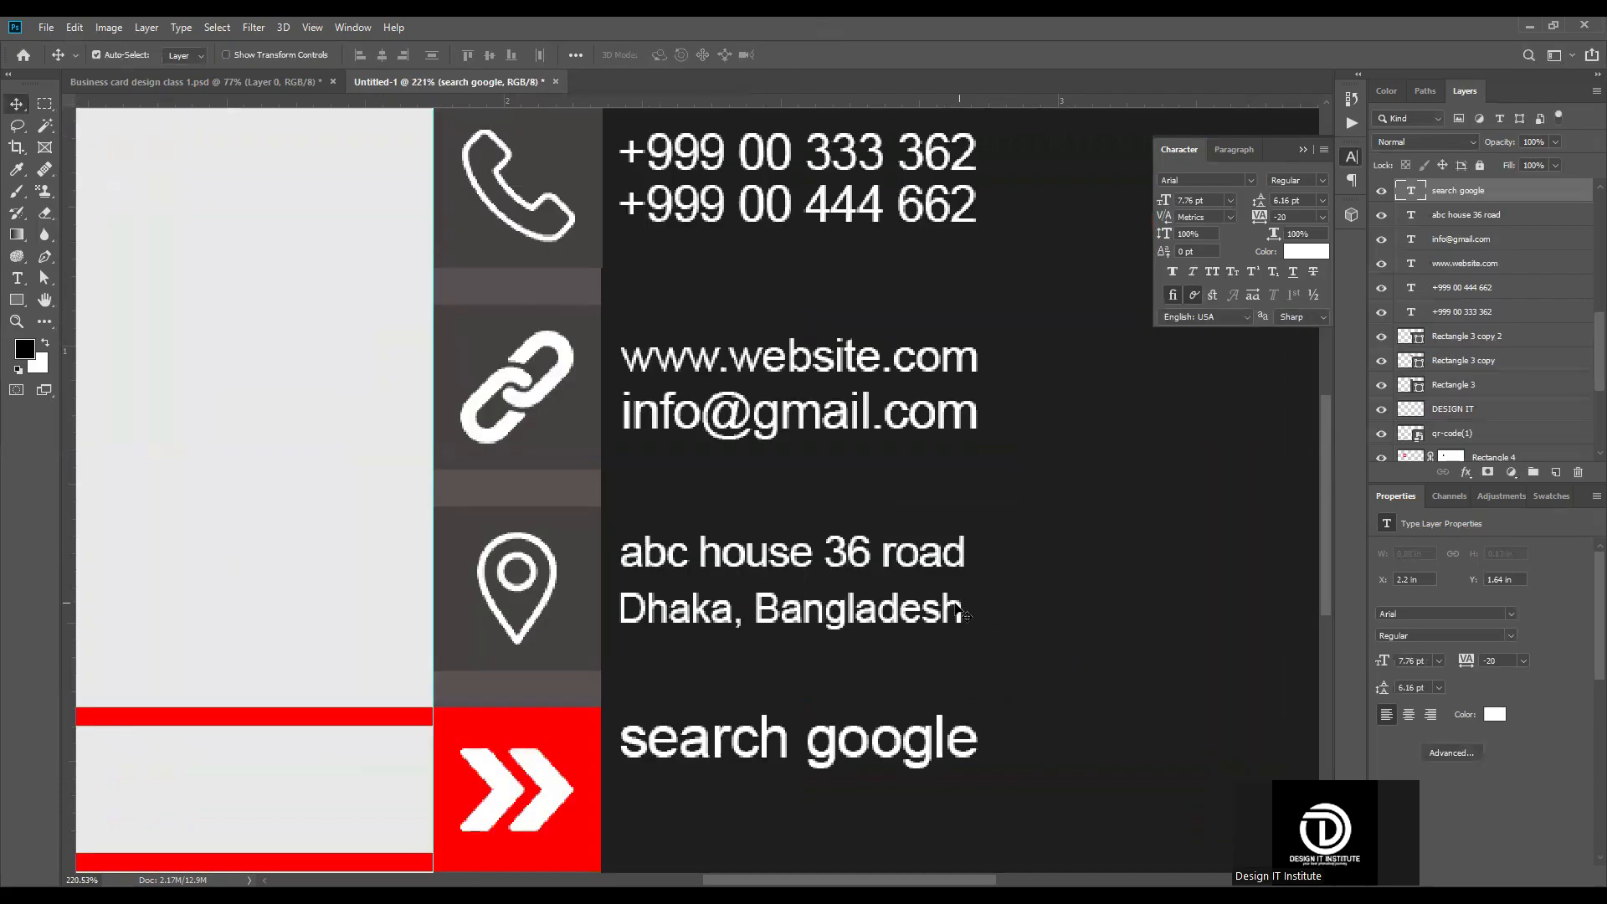
pyautogui.click(962, 616)
pyautogui.hotkey('ctrl', 't')
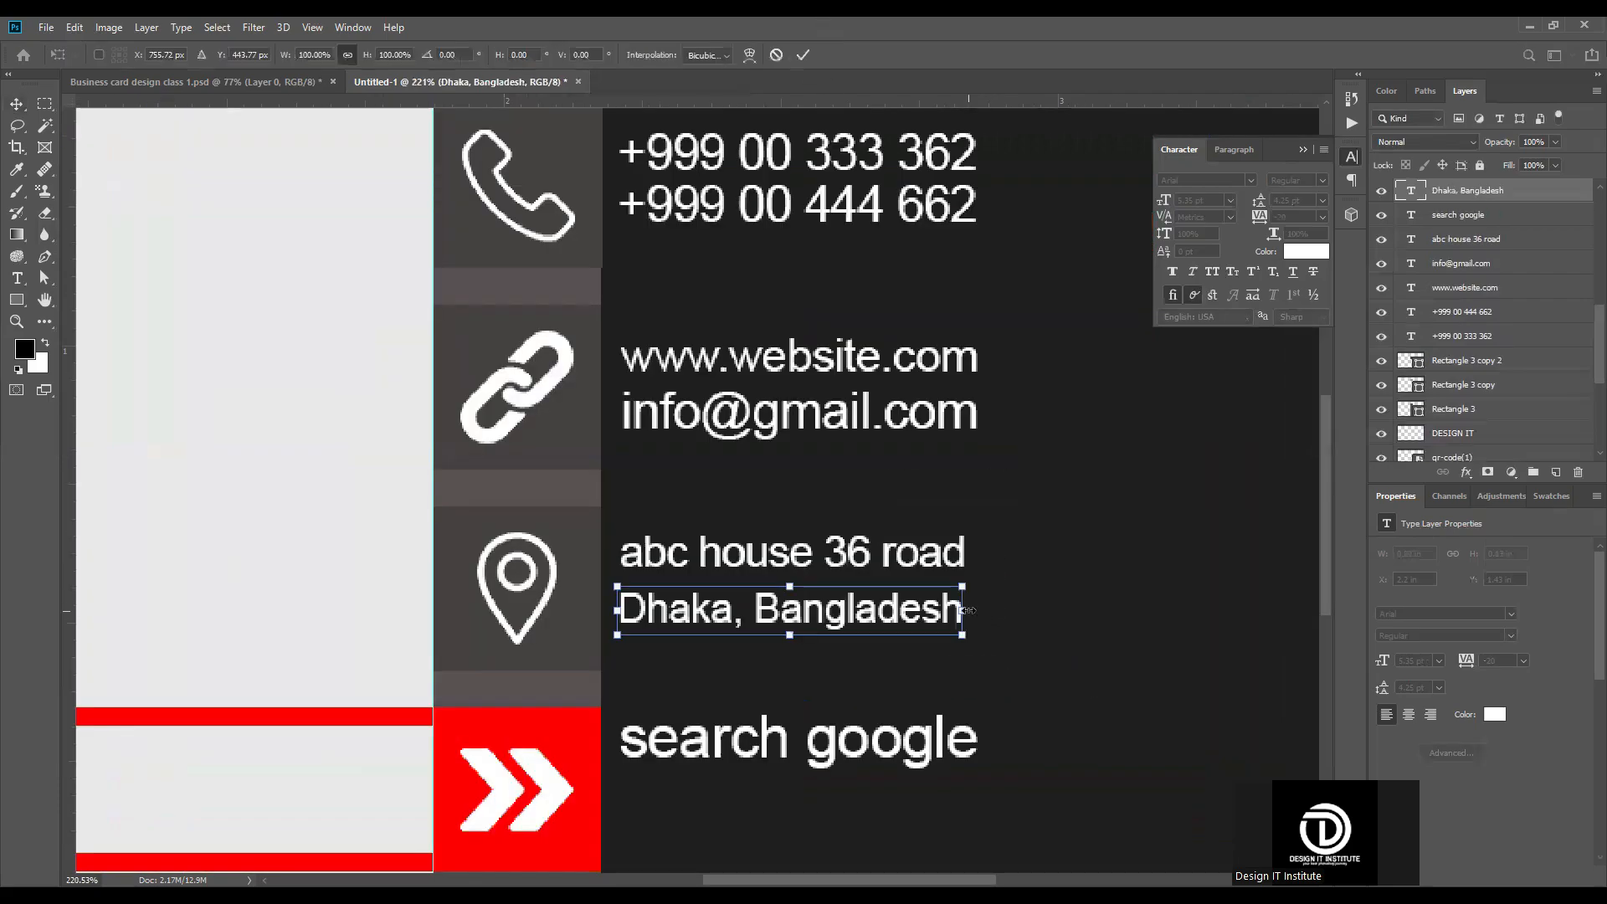
pyautogui.moveTo(969, 631); pyautogui.dragTo(976, 636)
pyautogui.click(802, 47)
# Step: Enlarge the street address line to 5.9 pt so its width matches the city and country line below
pyautogui.click(972, 549)
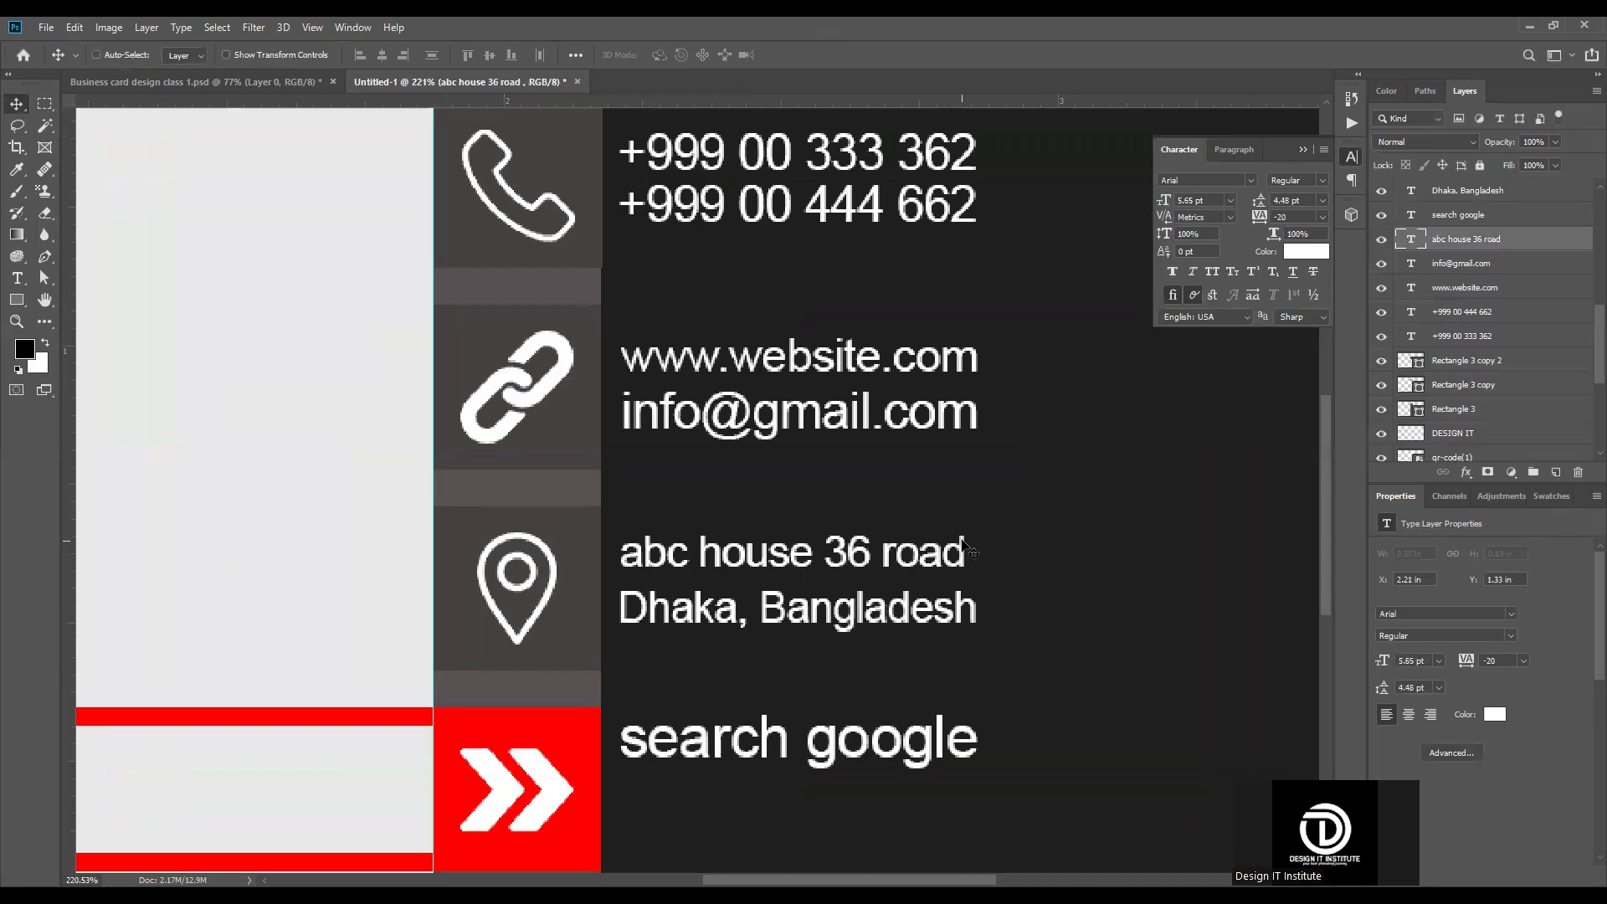
pyautogui.hotkey('ctrl', 't')
pyautogui.moveTo(978, 559); pyautogui.dragTo(993, 561)
pyautogui.press('Return')
pyautogui.scroll(-5, 660, 783)
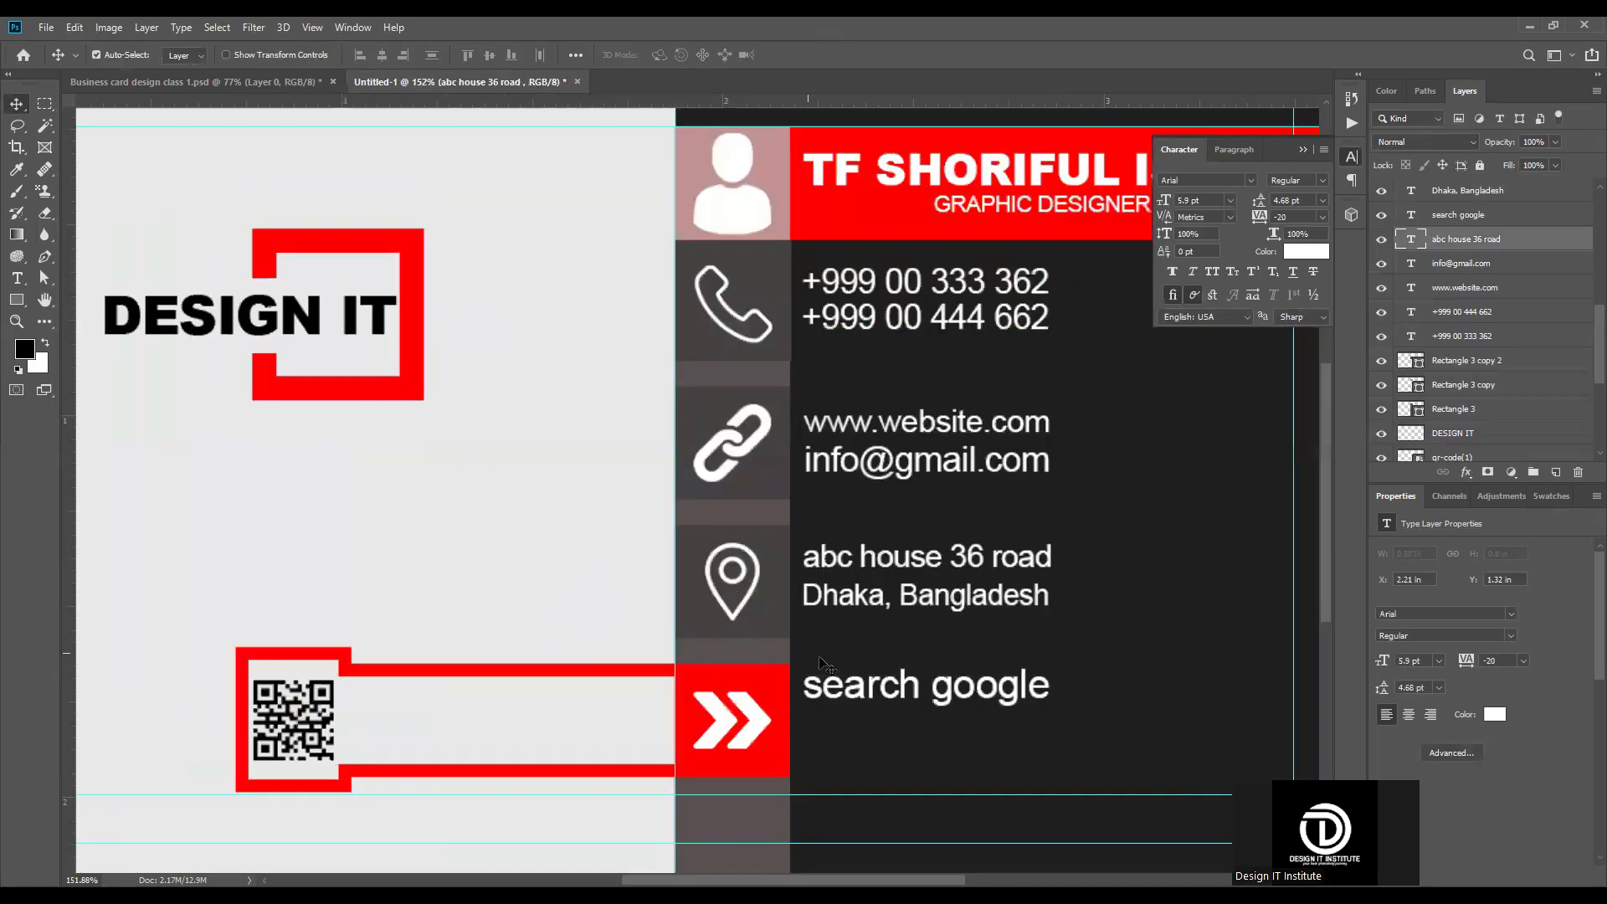
# Step: Move the "search google" text down and center it vertically on the red double-arrow square
pyautogui.scroll(3, 811, 631)
pyautogui.click(834, 700)
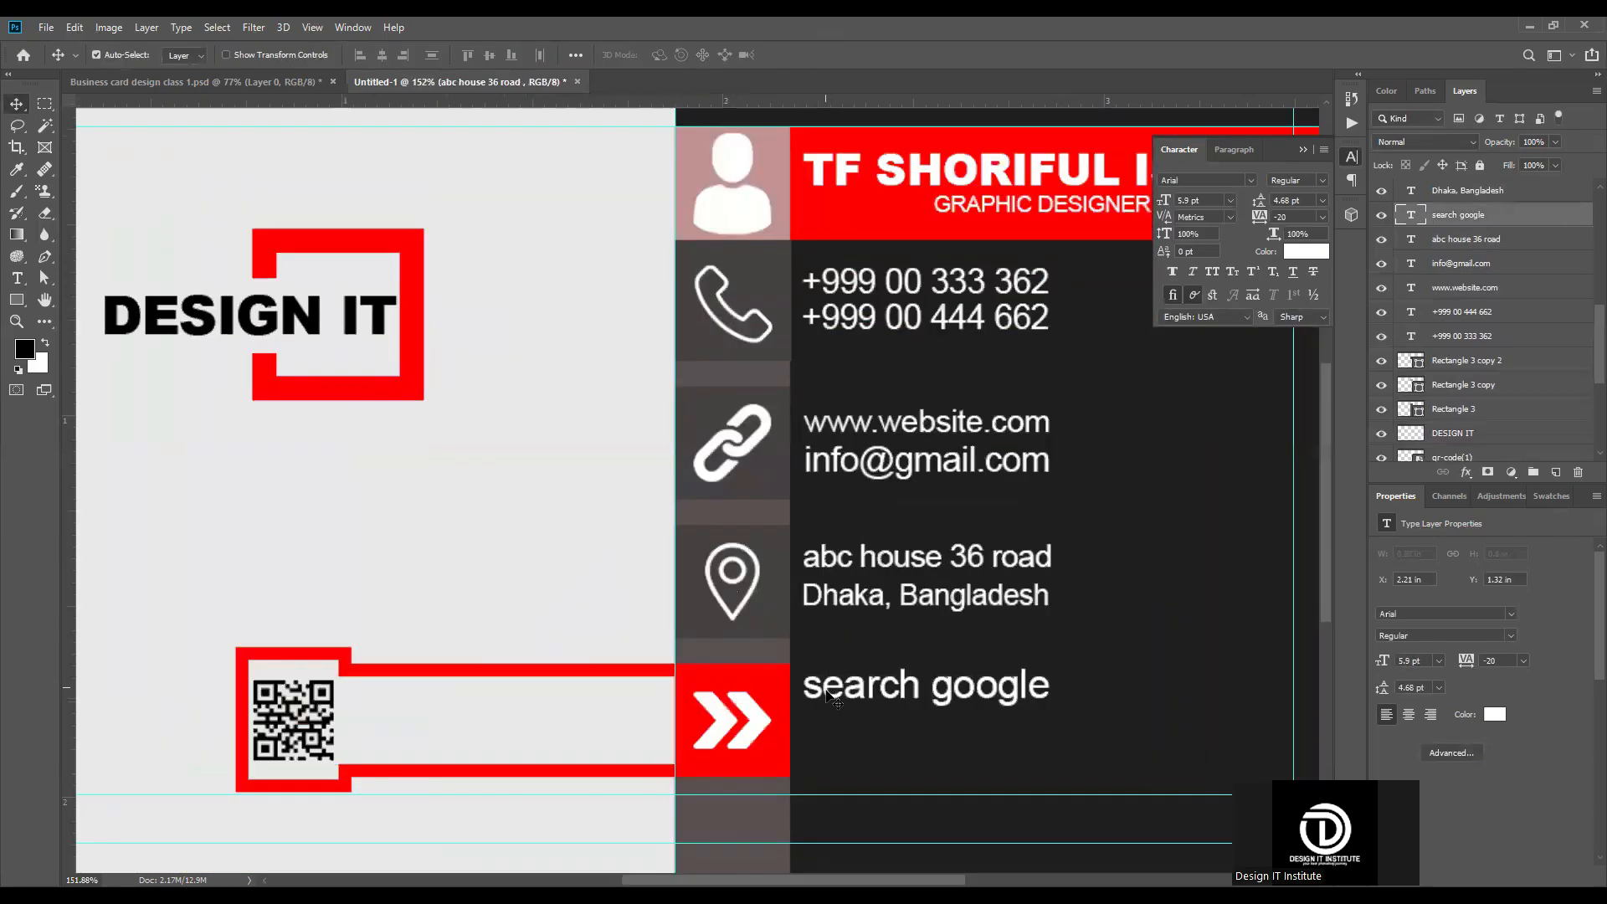
pyautogui.moveTo(825, 688); pyautogui.dragTo(822, 745)
pyautogui.keyDown('shift'); pyautogui.click(754, 720); pyautogui.keyUp('shift')
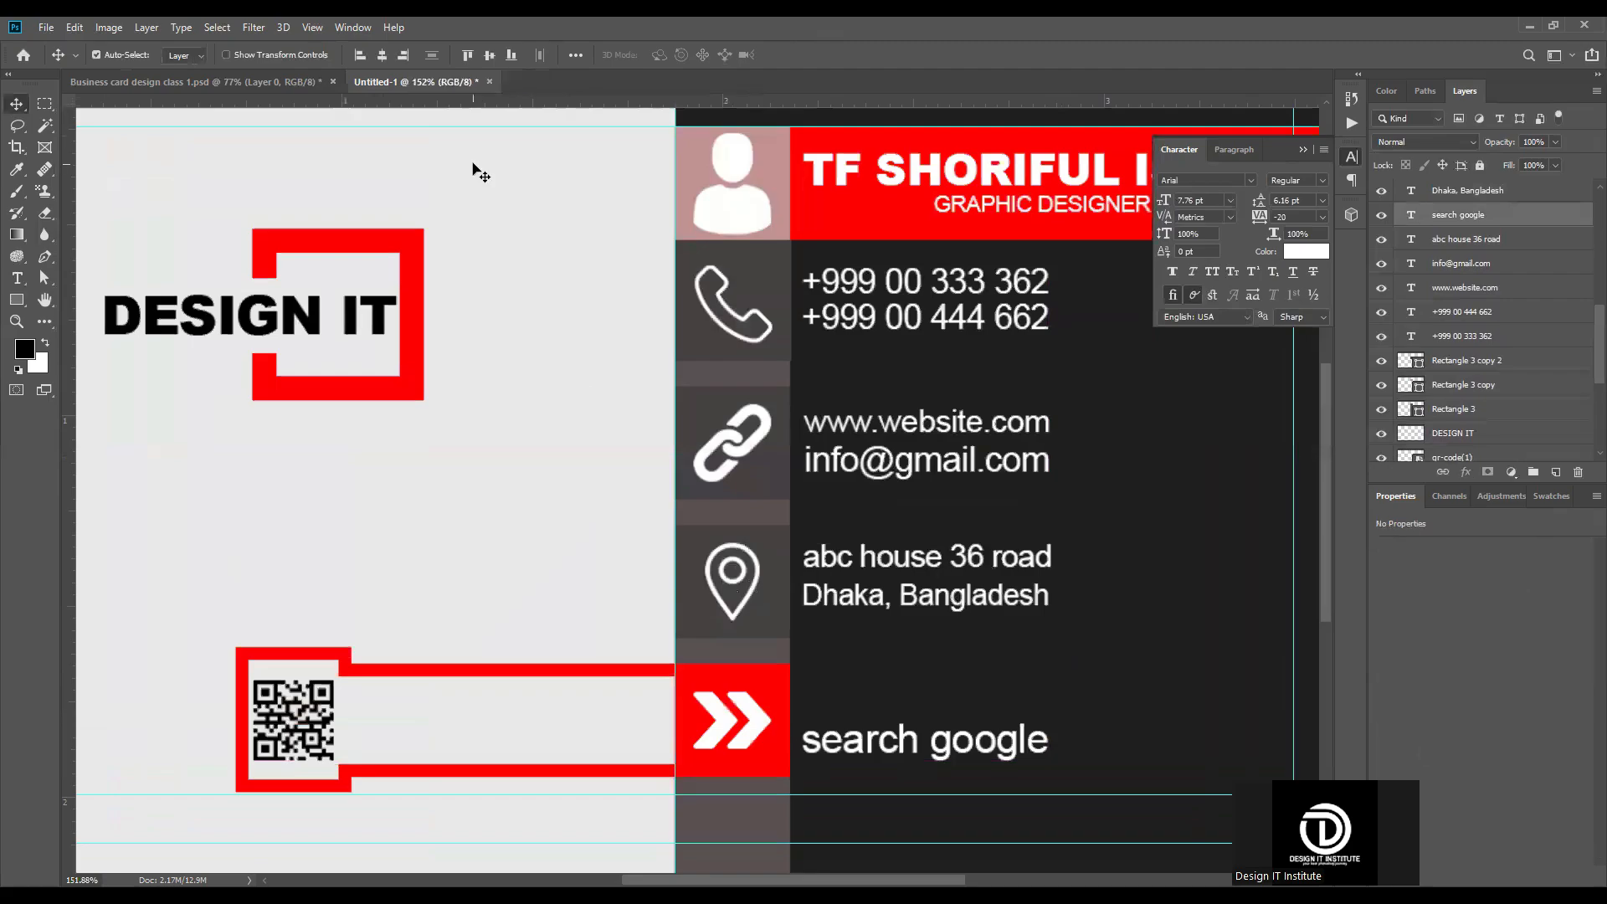
pyautogui.click(490, 55)
pyautogui.hotkey('ctrl', '0')
# Step: Draw a black rectangle of 136 × 265 px overlapping the card's outer left edge, reaching the innermost guide
pyautogui.click(1136, 511)
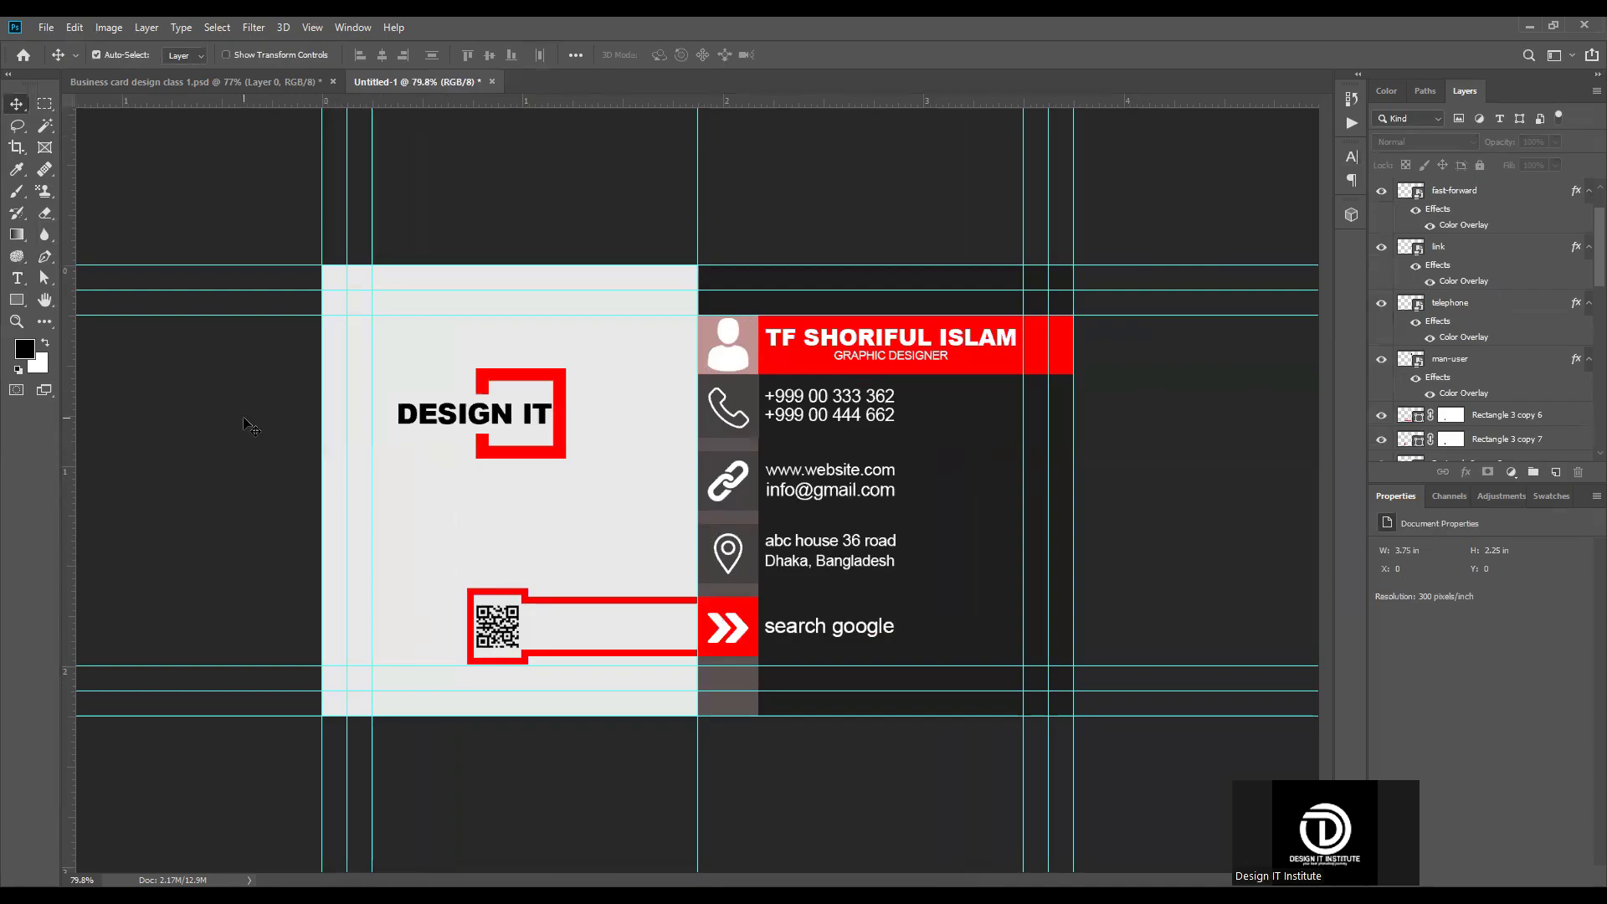
pyautogui.click(23, 296)
pyautogui.moveTo(280, 395); pyautogui.dragTo(372, 572)
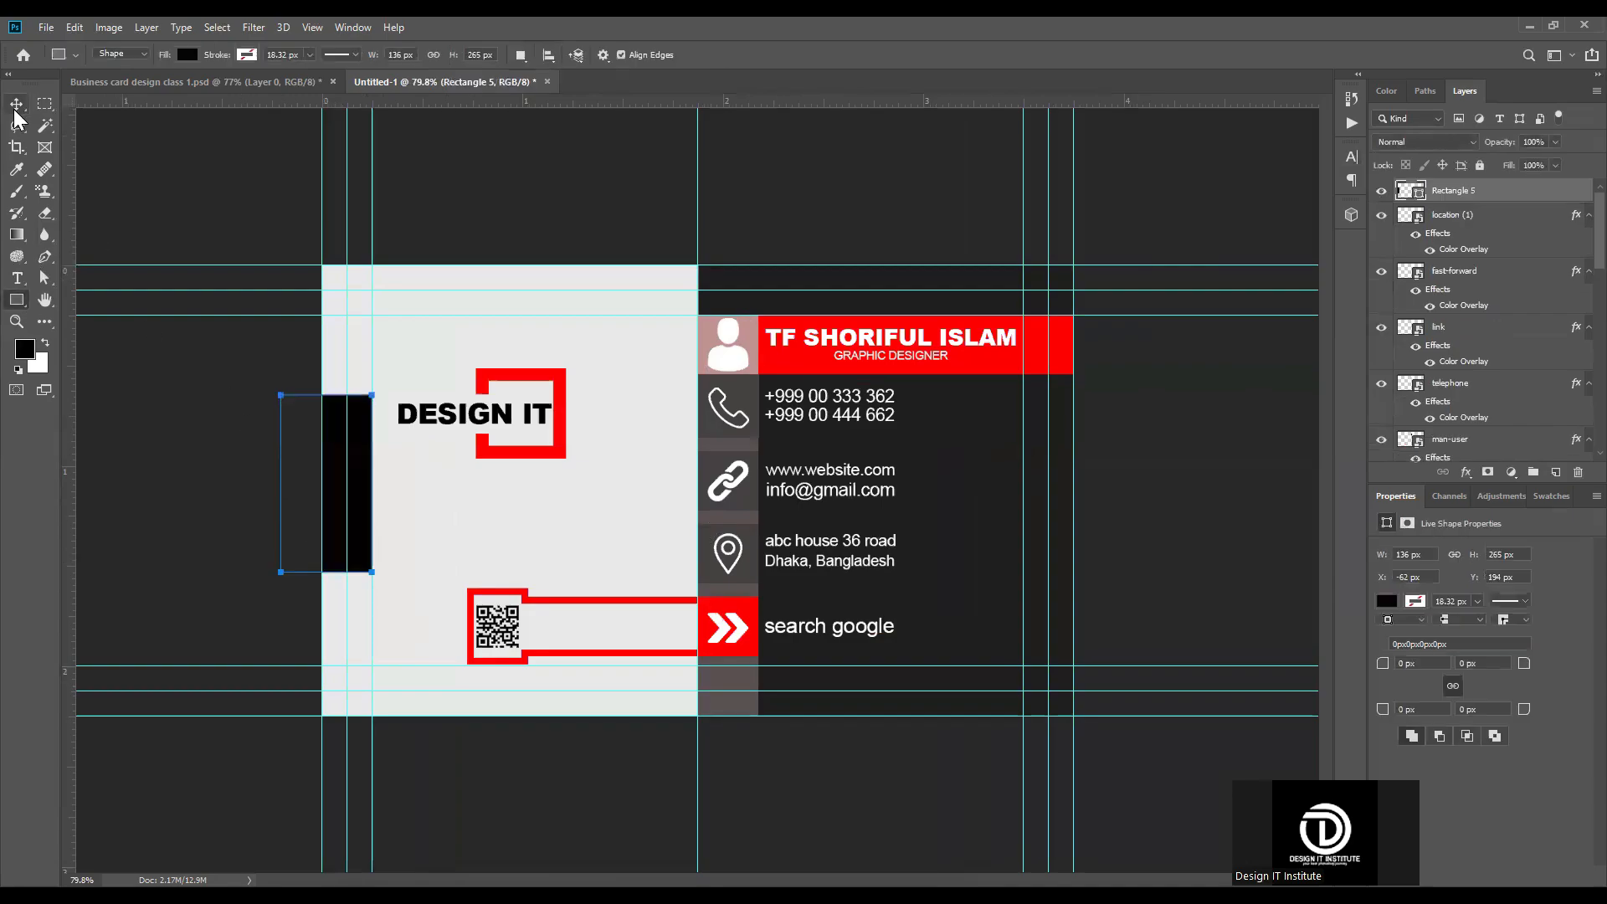
pyautogui.click(16, 109)
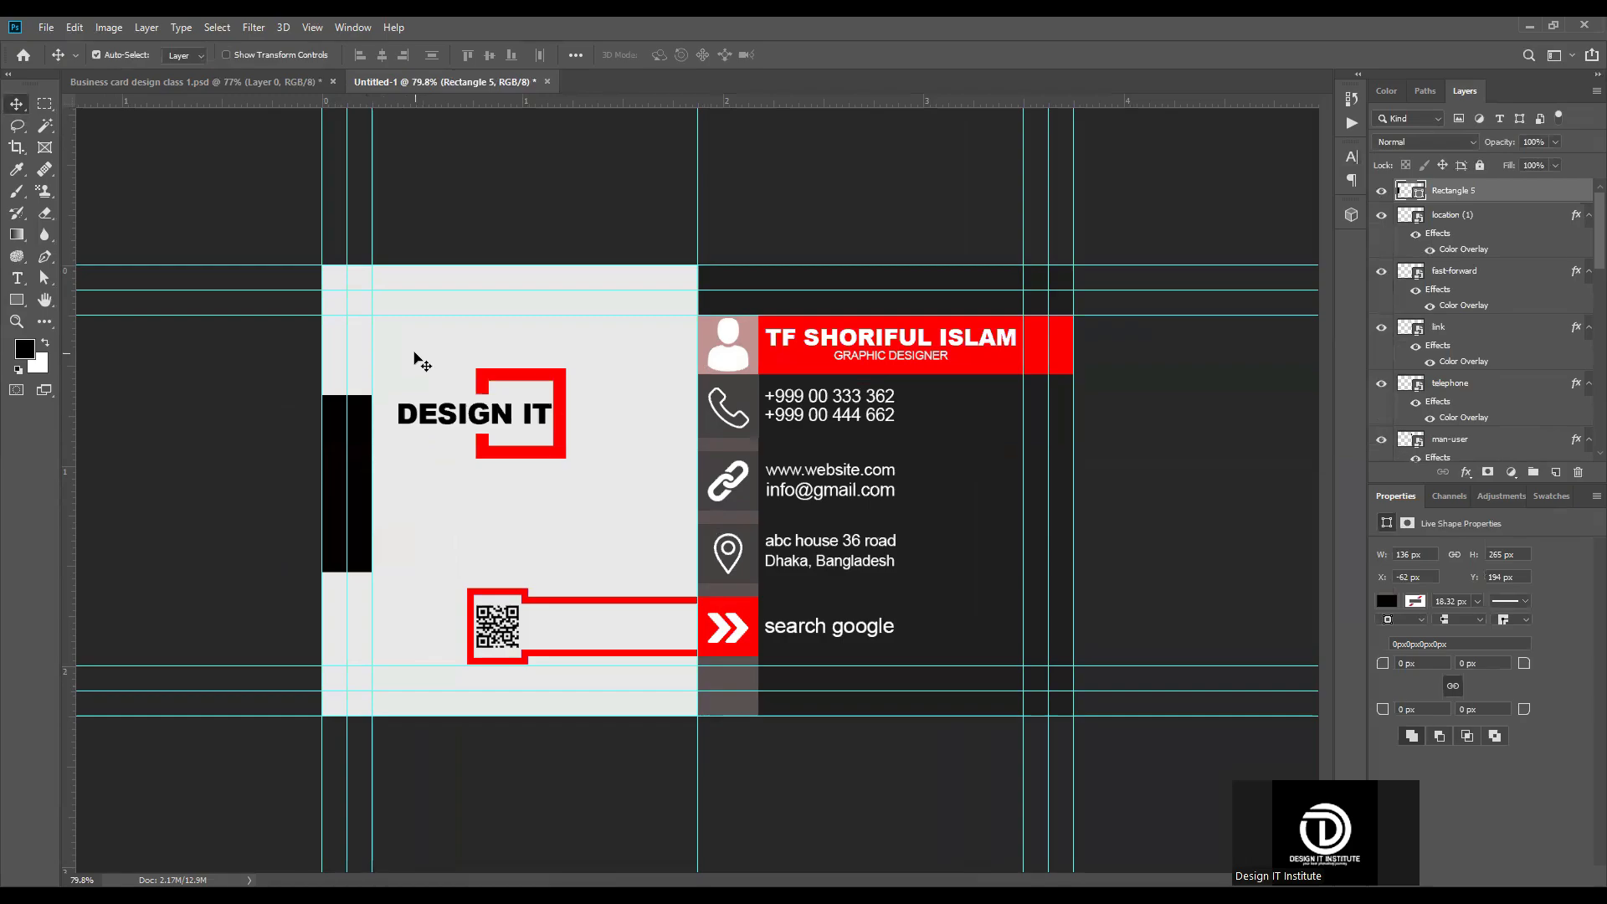
# Step: Center the black rectangle vertically on the light grey panel, keeping its place at the card's left edge
pyautogui.click(415, 358)
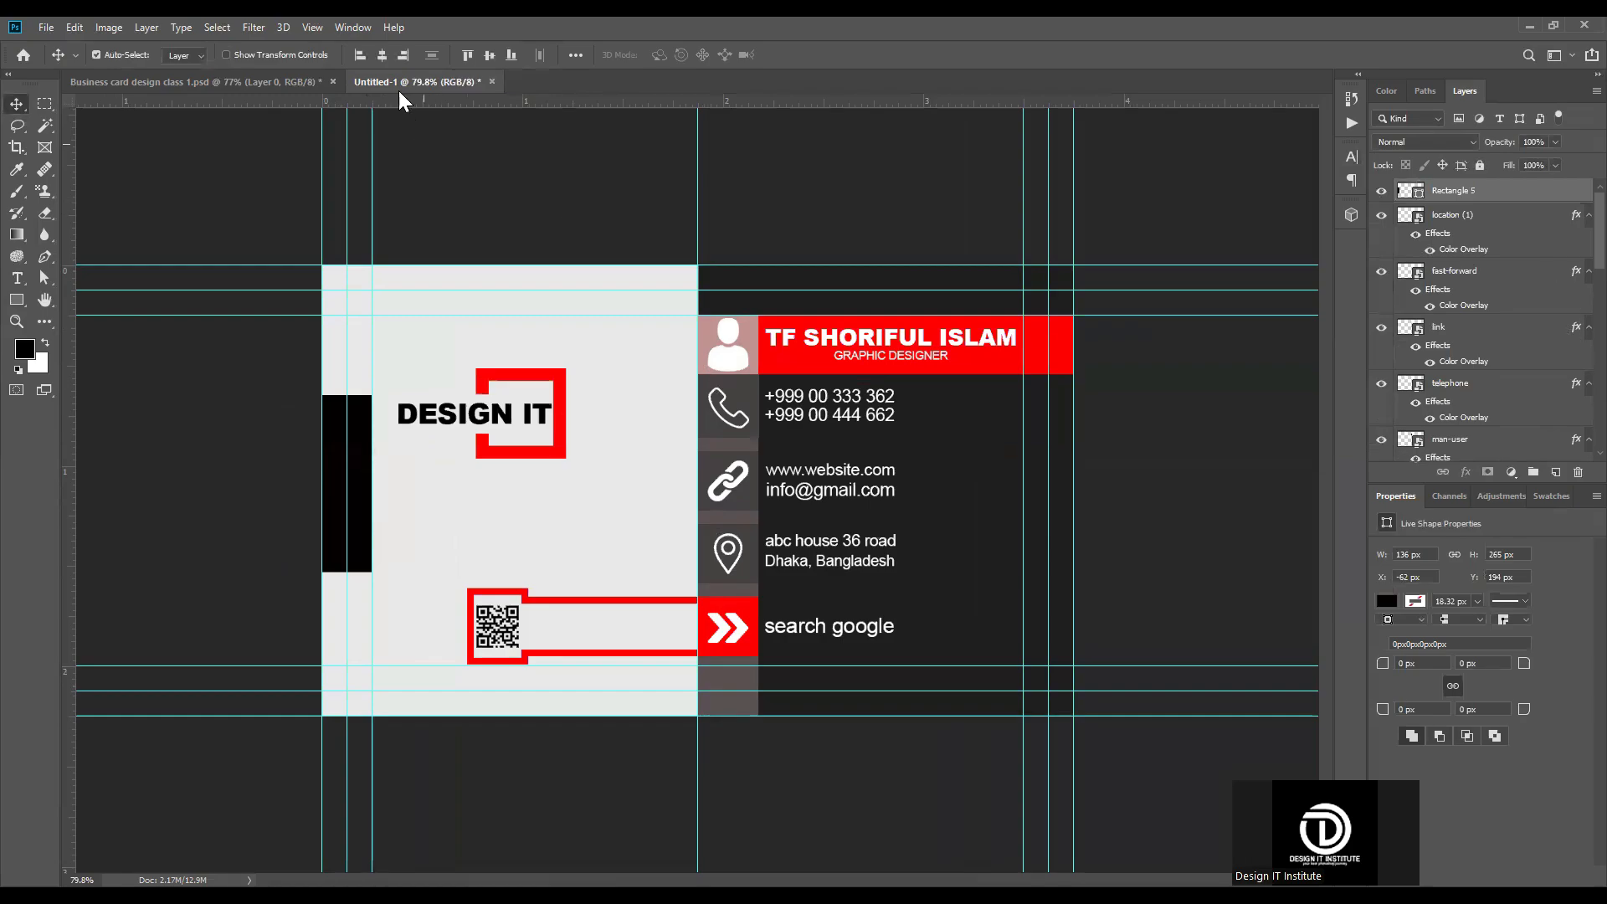
pyautogui.click(384, 53)
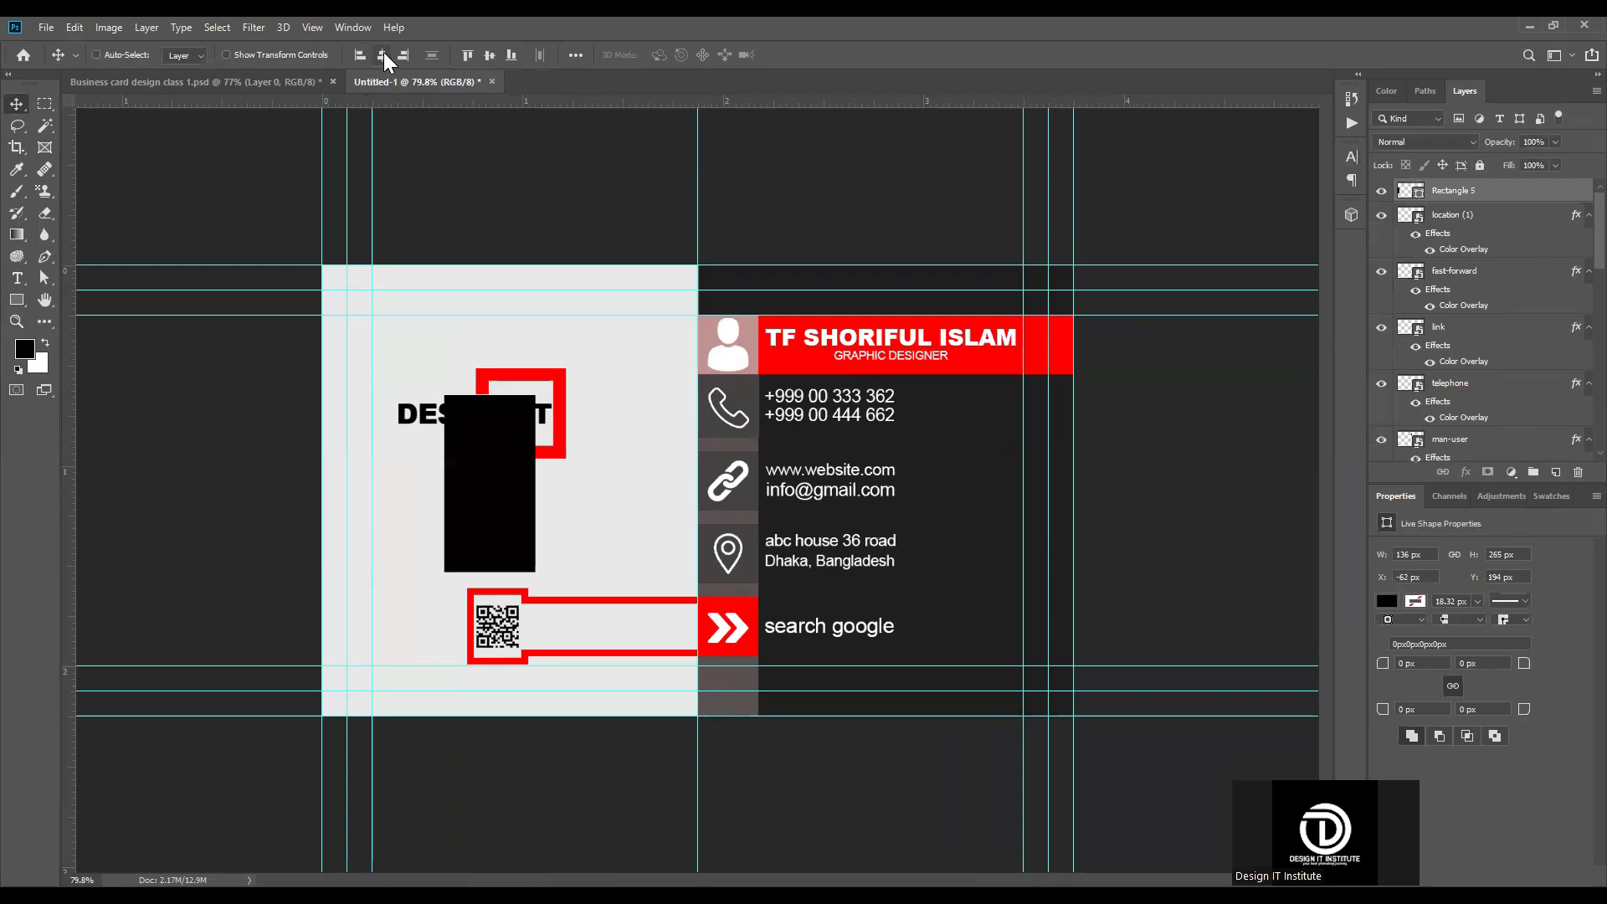
pyautogui.hotkey('ctrl', 'z')
pyautogui.click(491, 55)
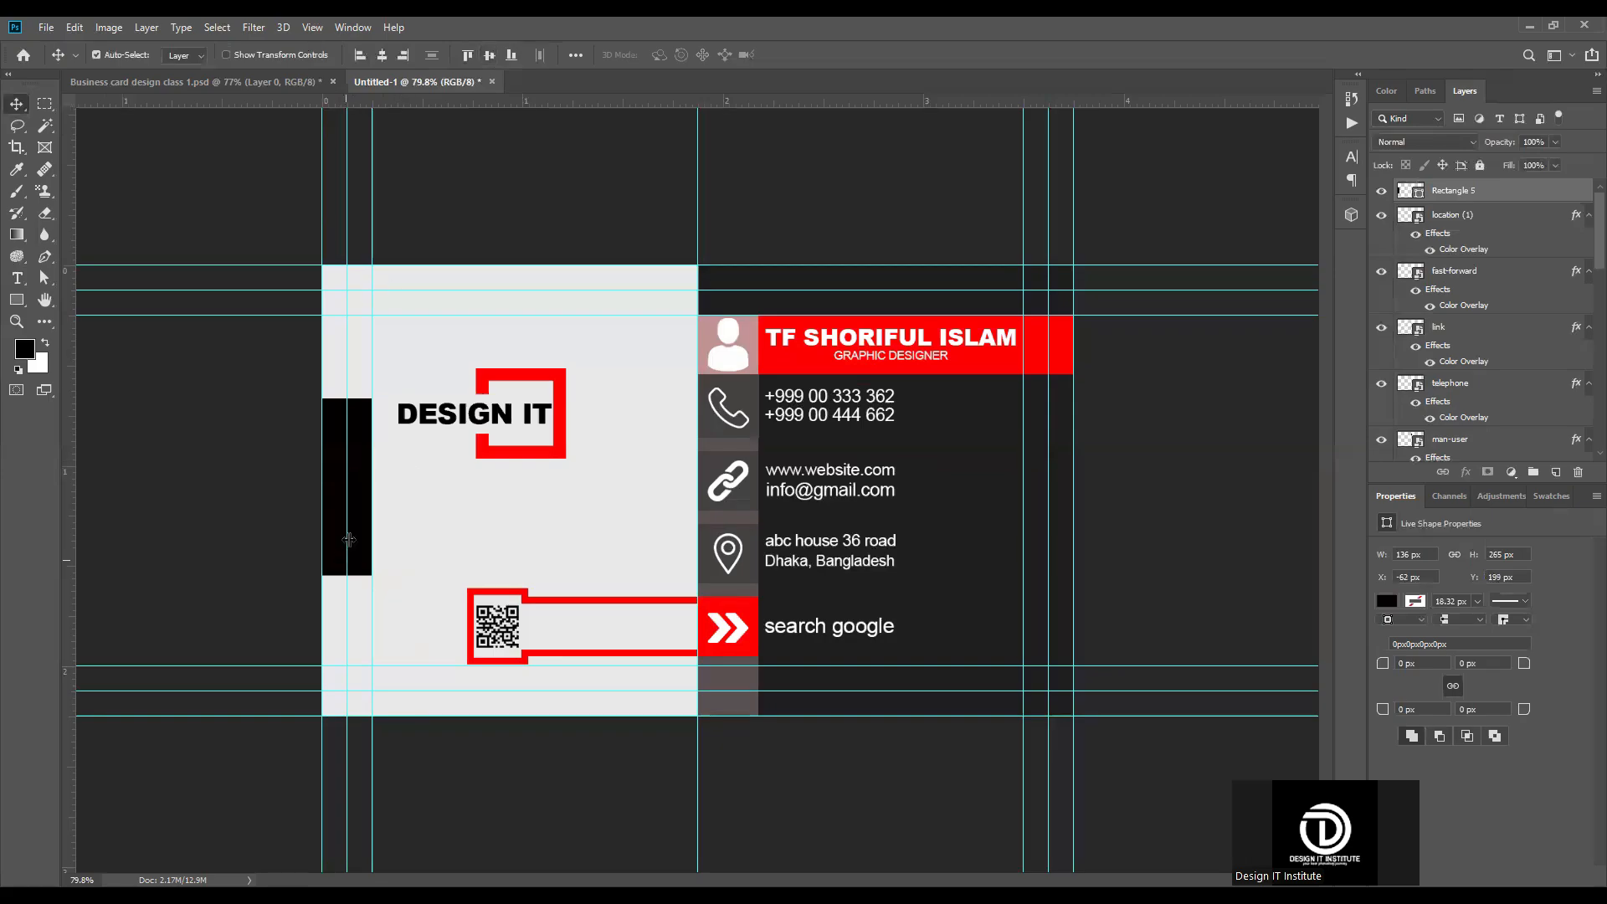
pyautogui.click(238, 482)
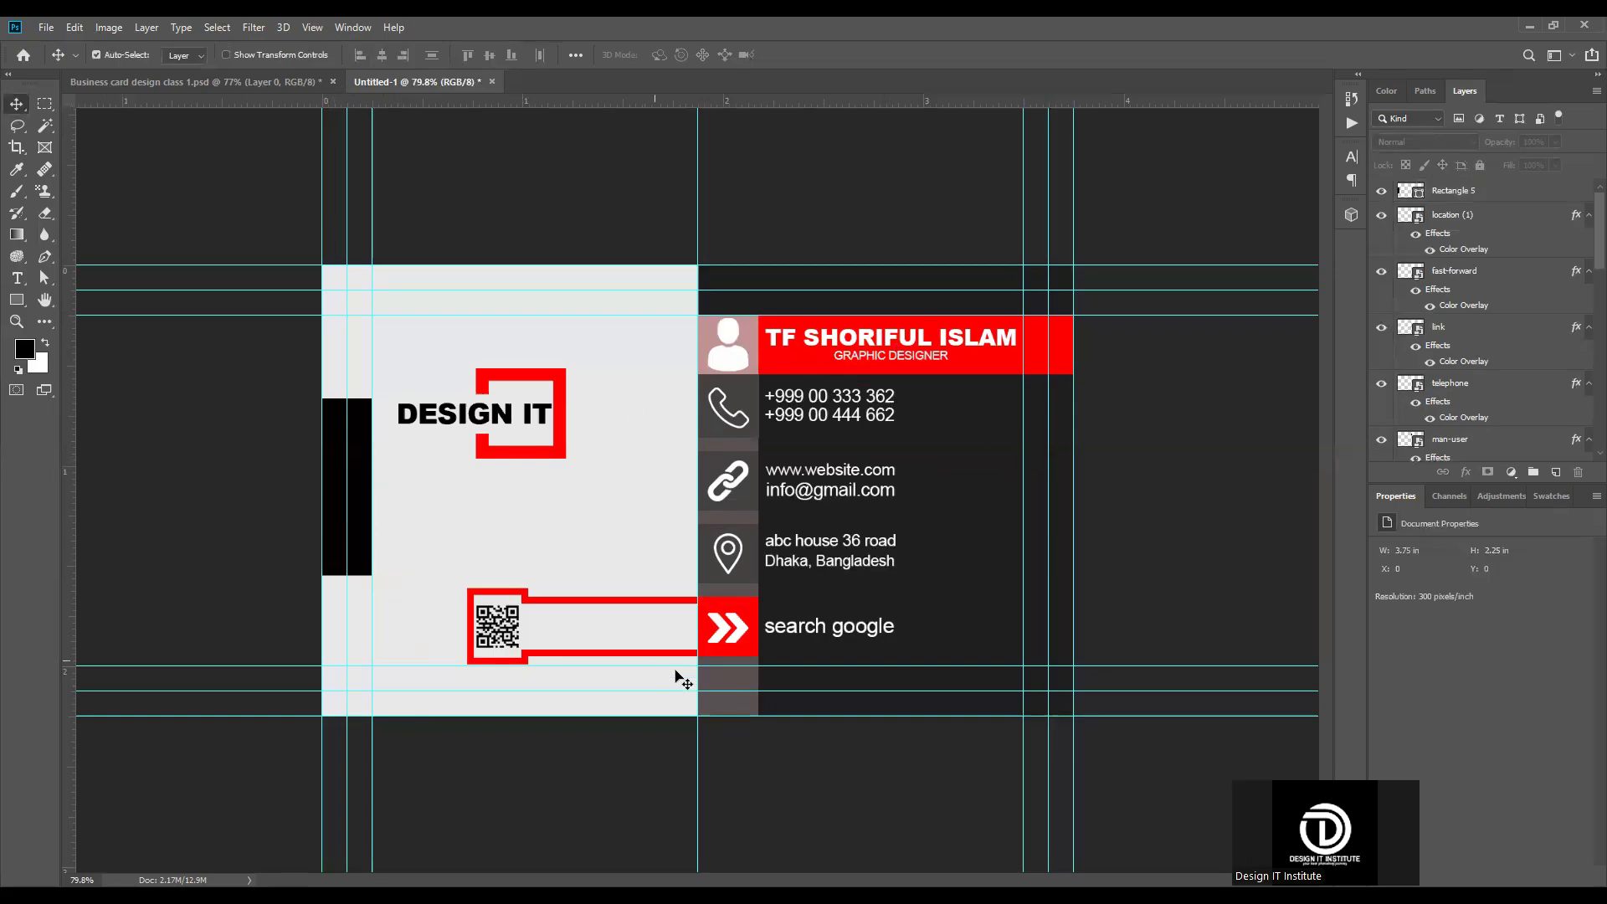
# Step: Recolor the black rectangle to red fb0000, sampled from the name band
pyautogui.click(365, 452)
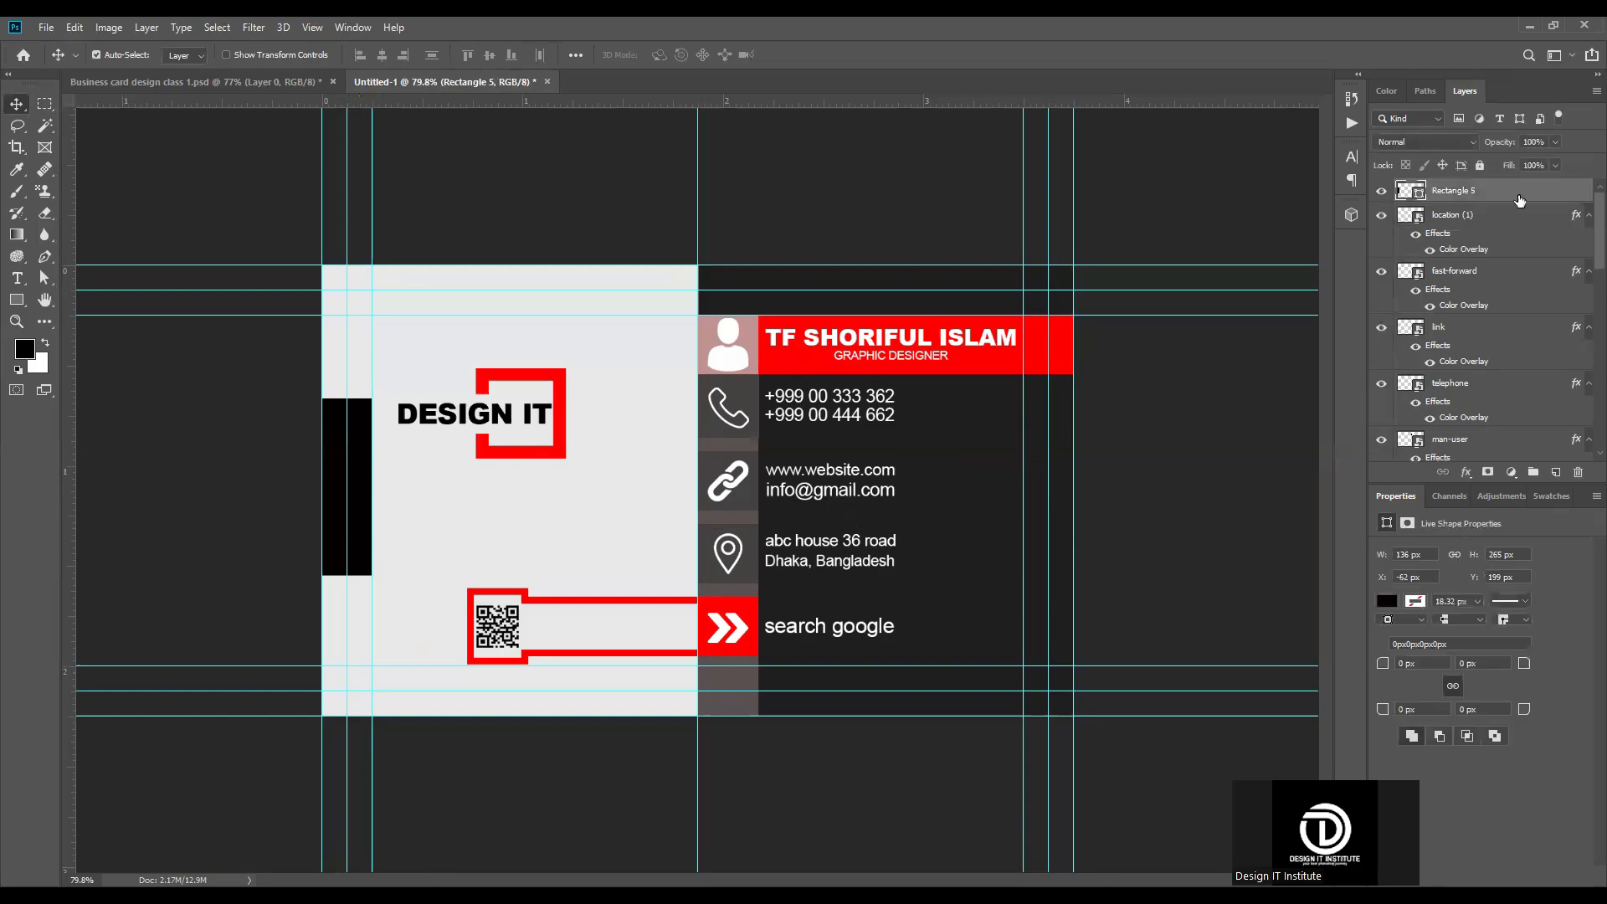
pyautogui.doubleClick(1420, 199)
pyautogui.click(990, 351)
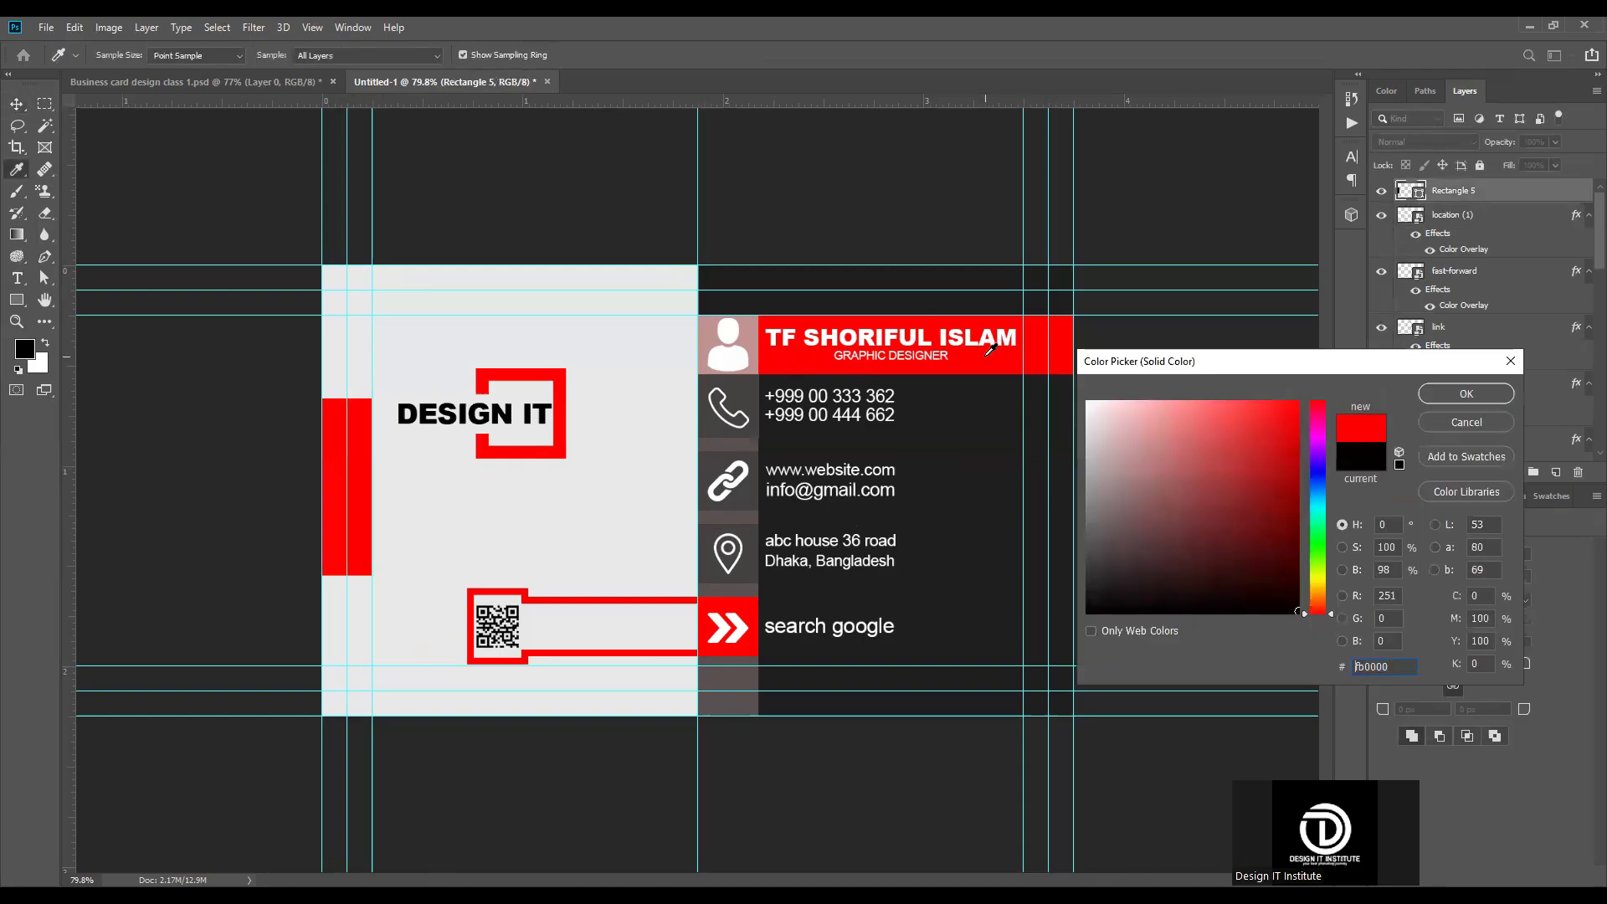
pyautogui.click(1469, 390)
pyautogui.scroll(-5, 956, 382)
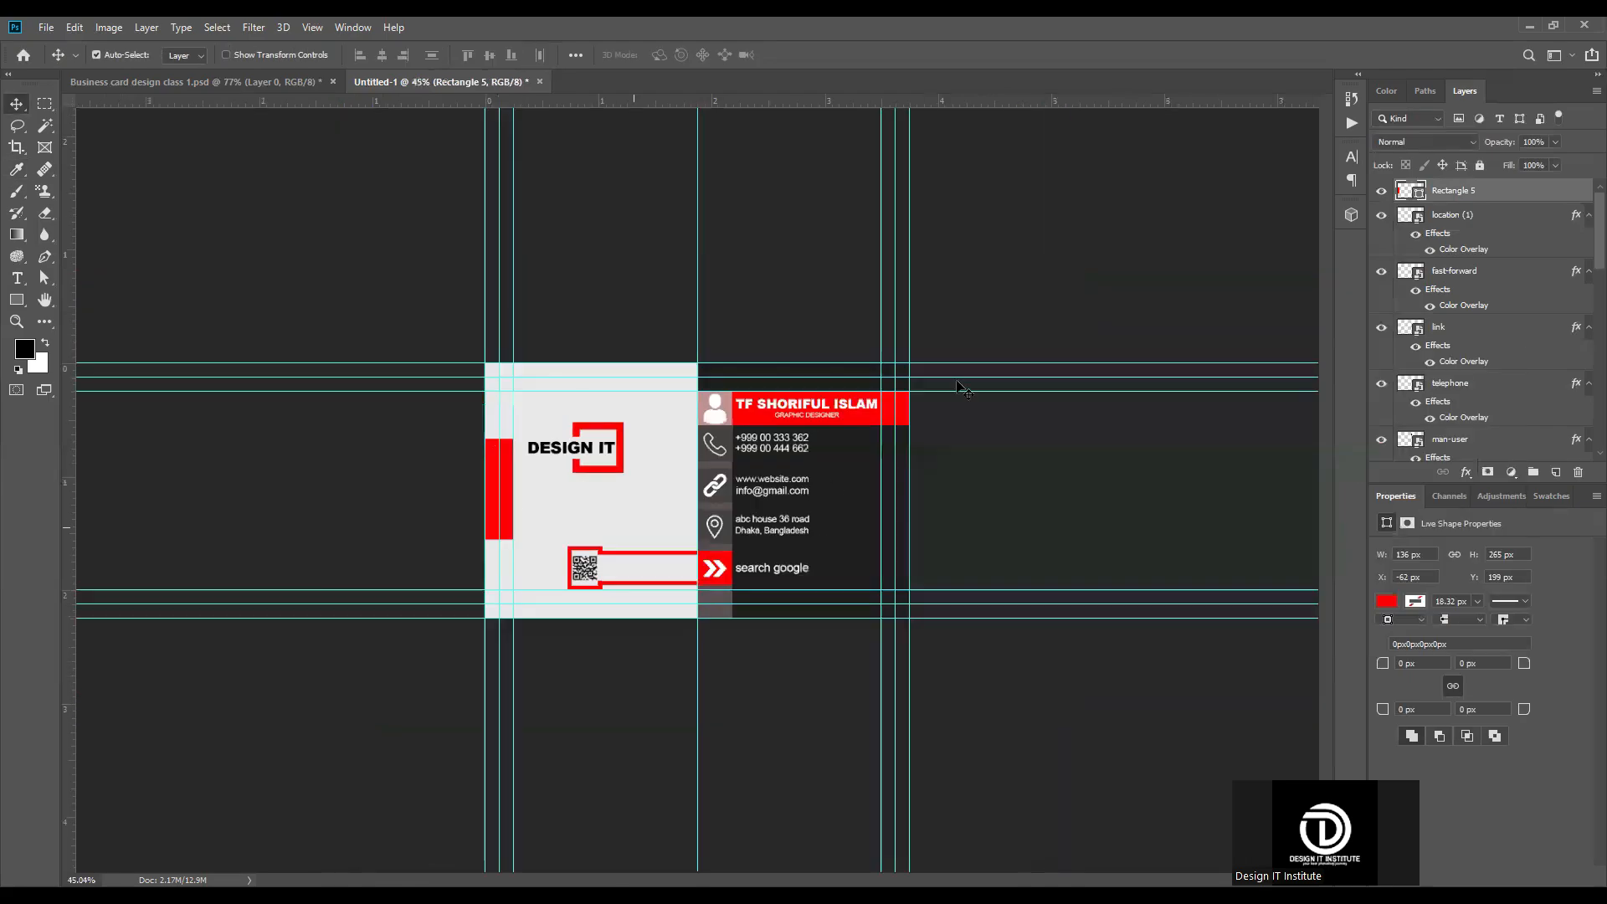
pyautogui.scroll(6, 573, 485)
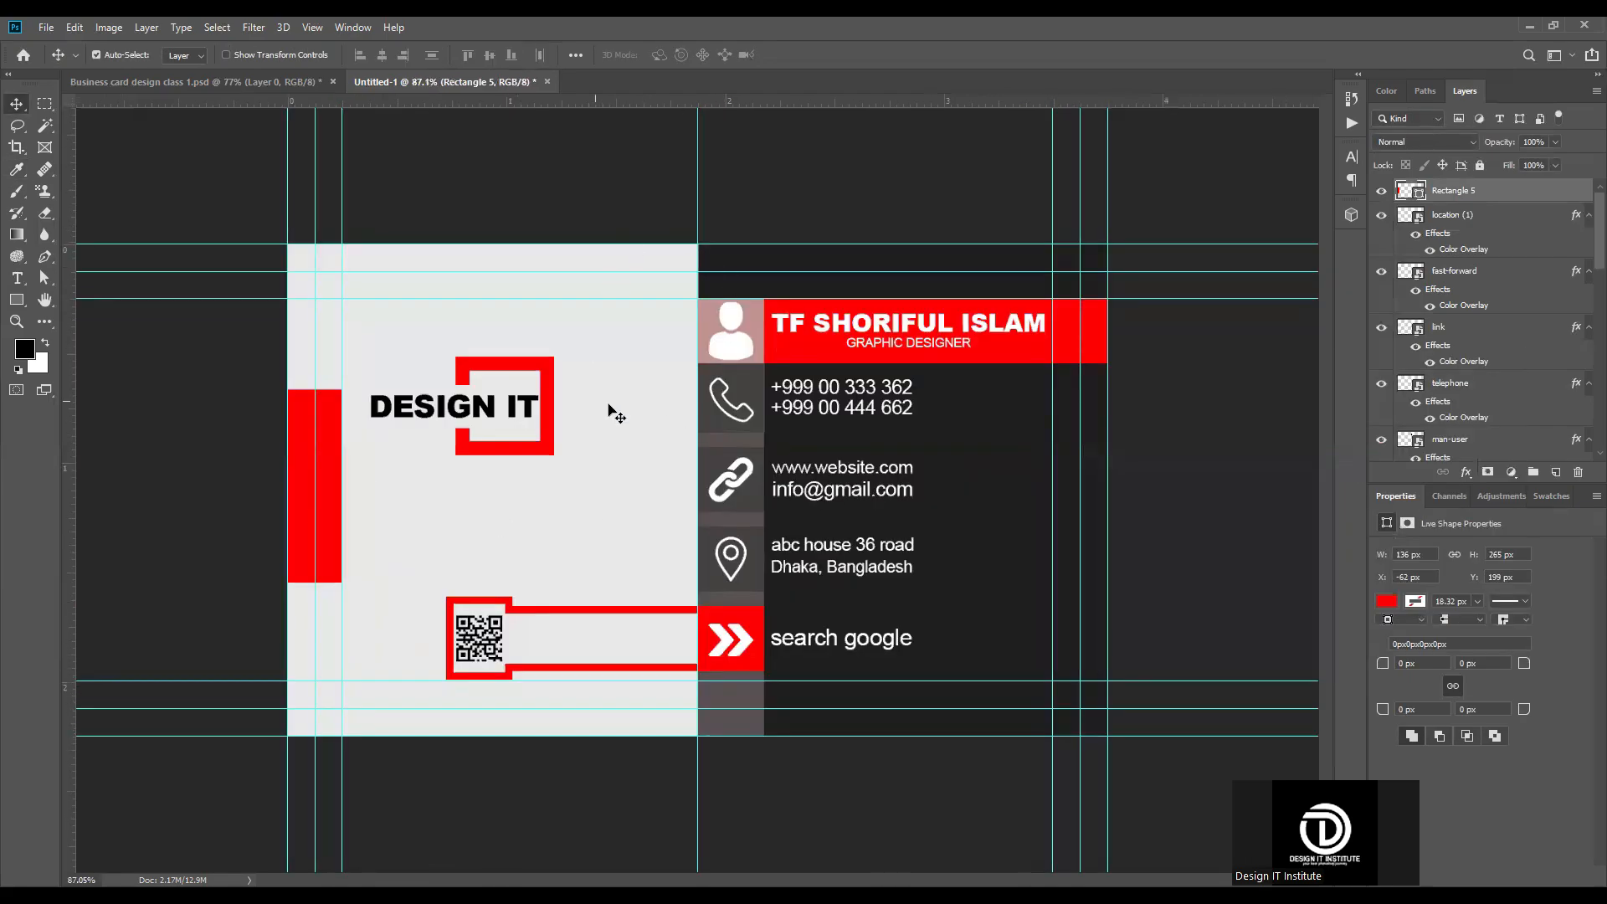
pyautogui.press('ctrl')
pyautogui.hotkey('ctrl', 'n')
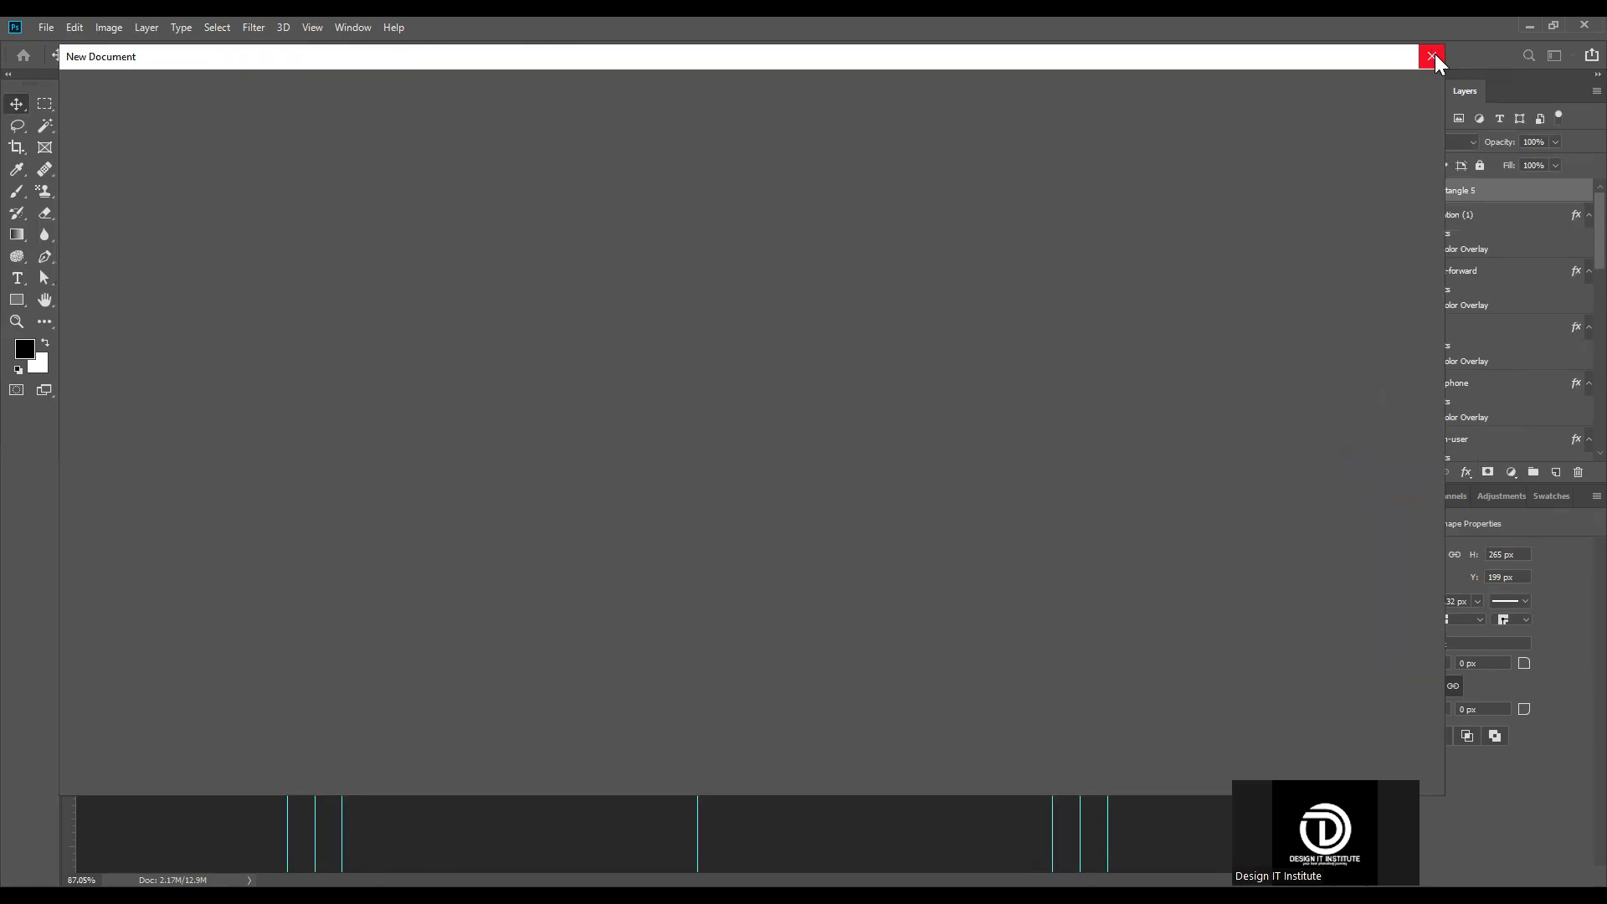
pyautogui.click(1433, 56)
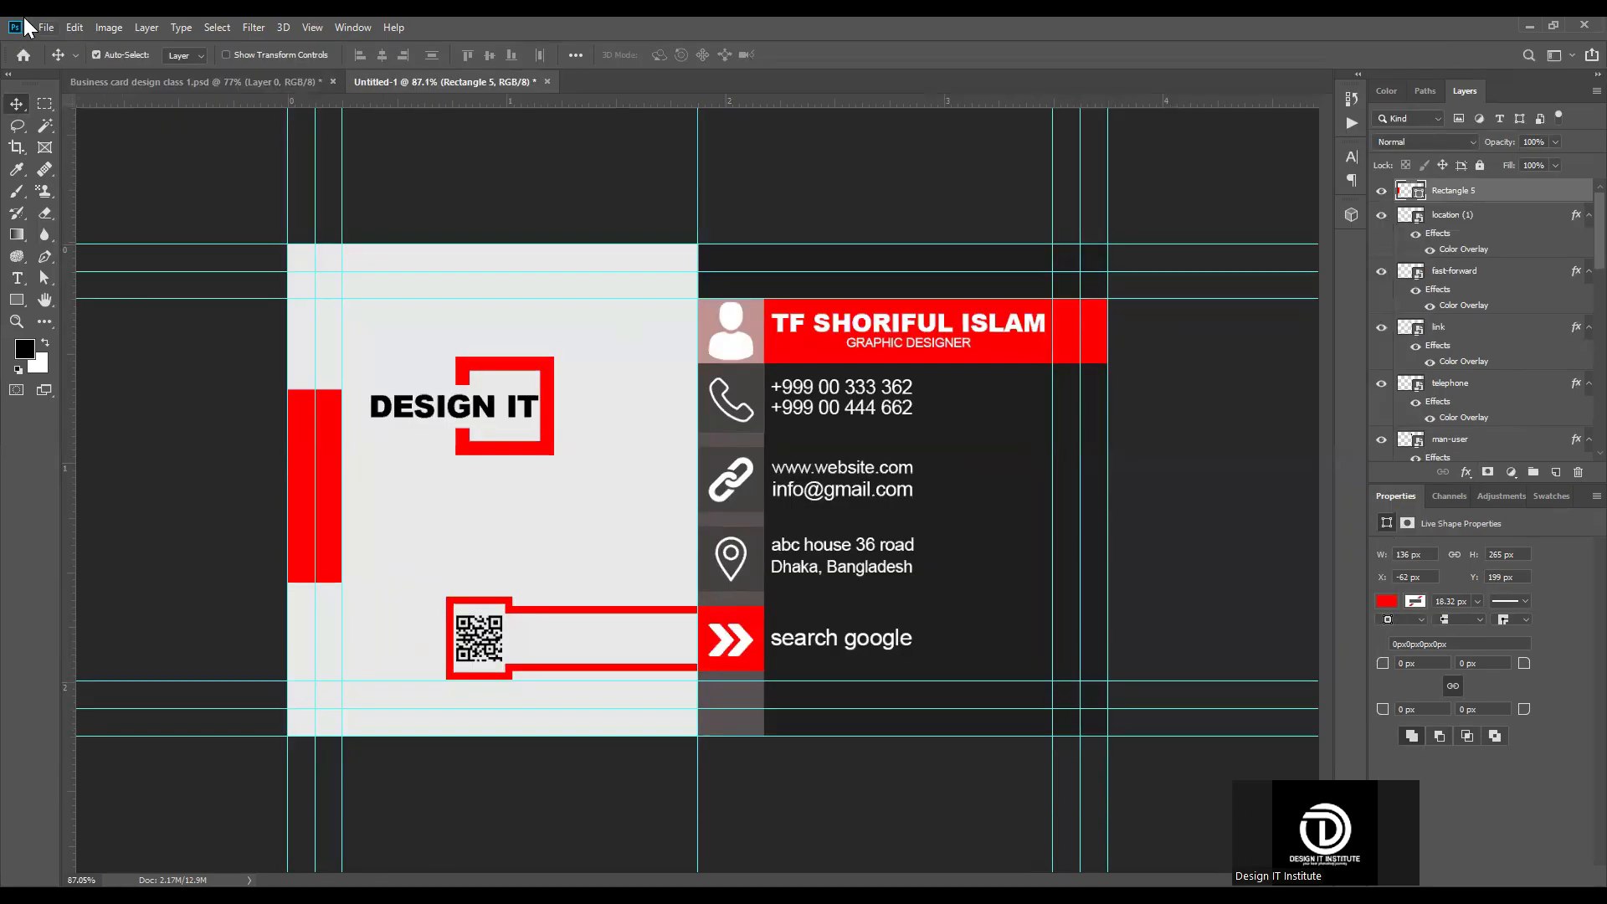
# Step: Create a new document from the Business card size preset, 3.25 × 1.75 in at 300 ppi
pyautogui.click(42, 28)
pyautogui.click(25, 25)
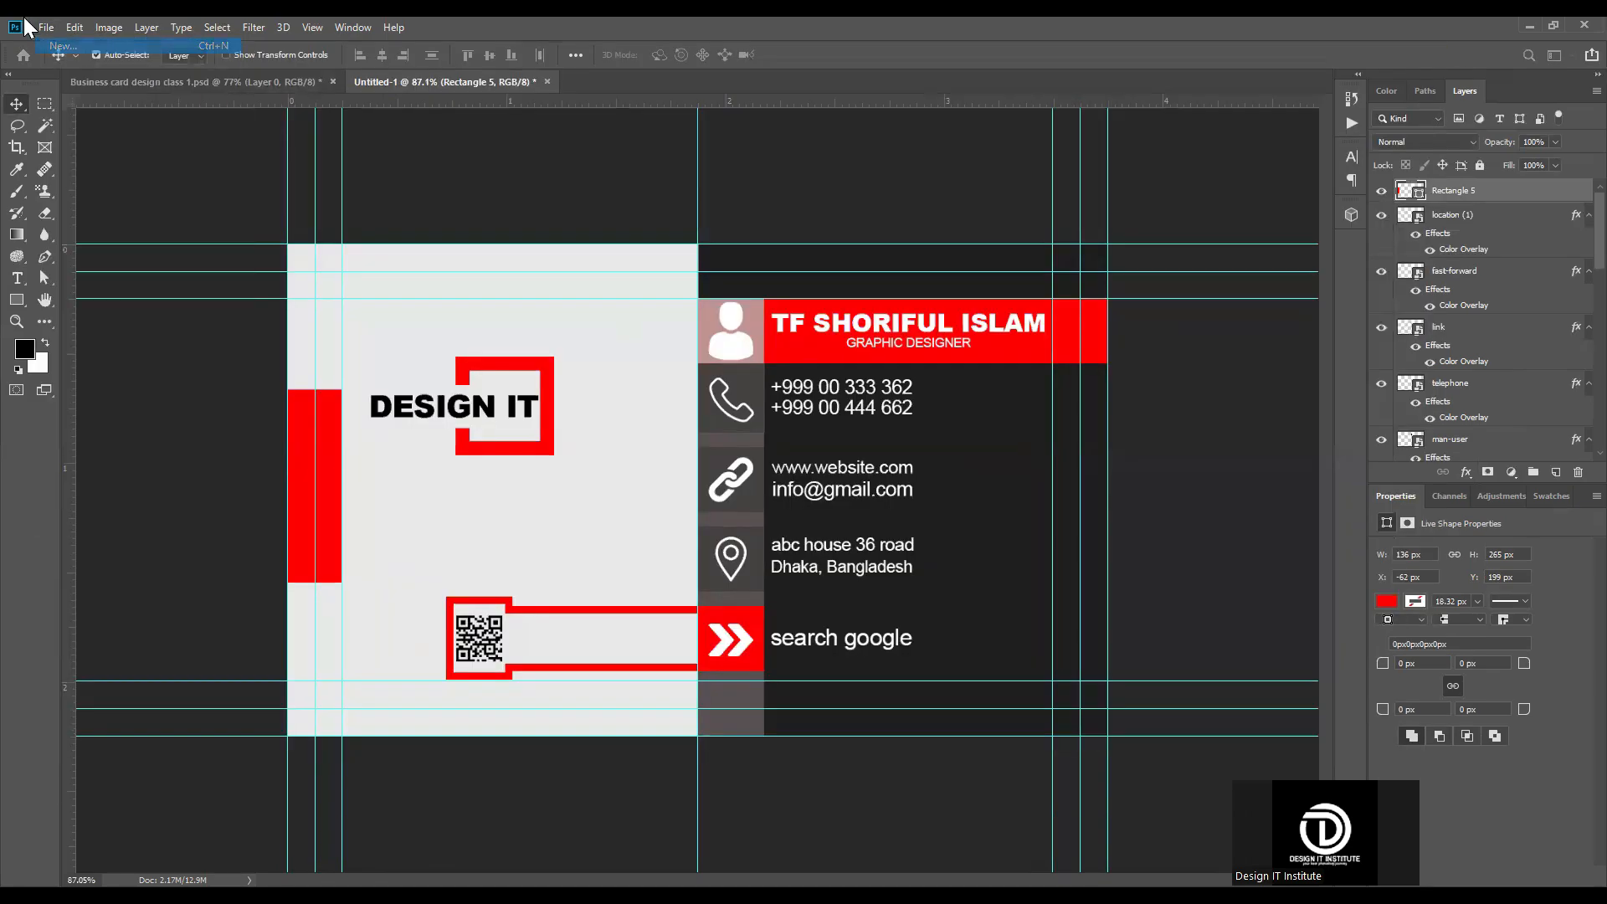
pyautogui.hotkey('ctrl', 'n')
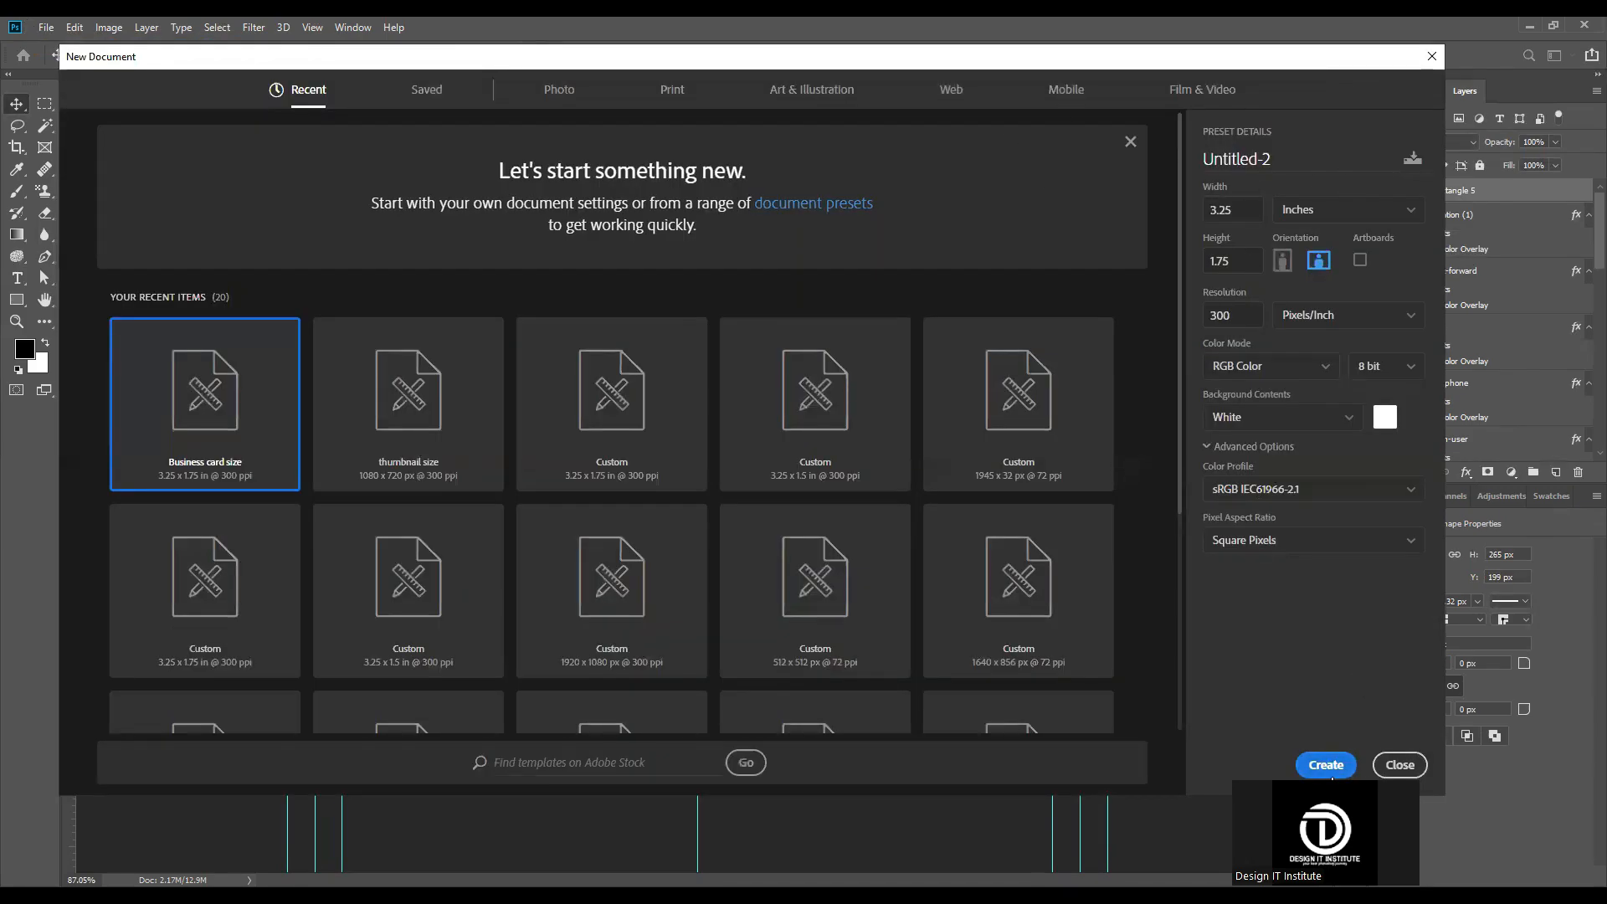
pyautogui.press('Return')
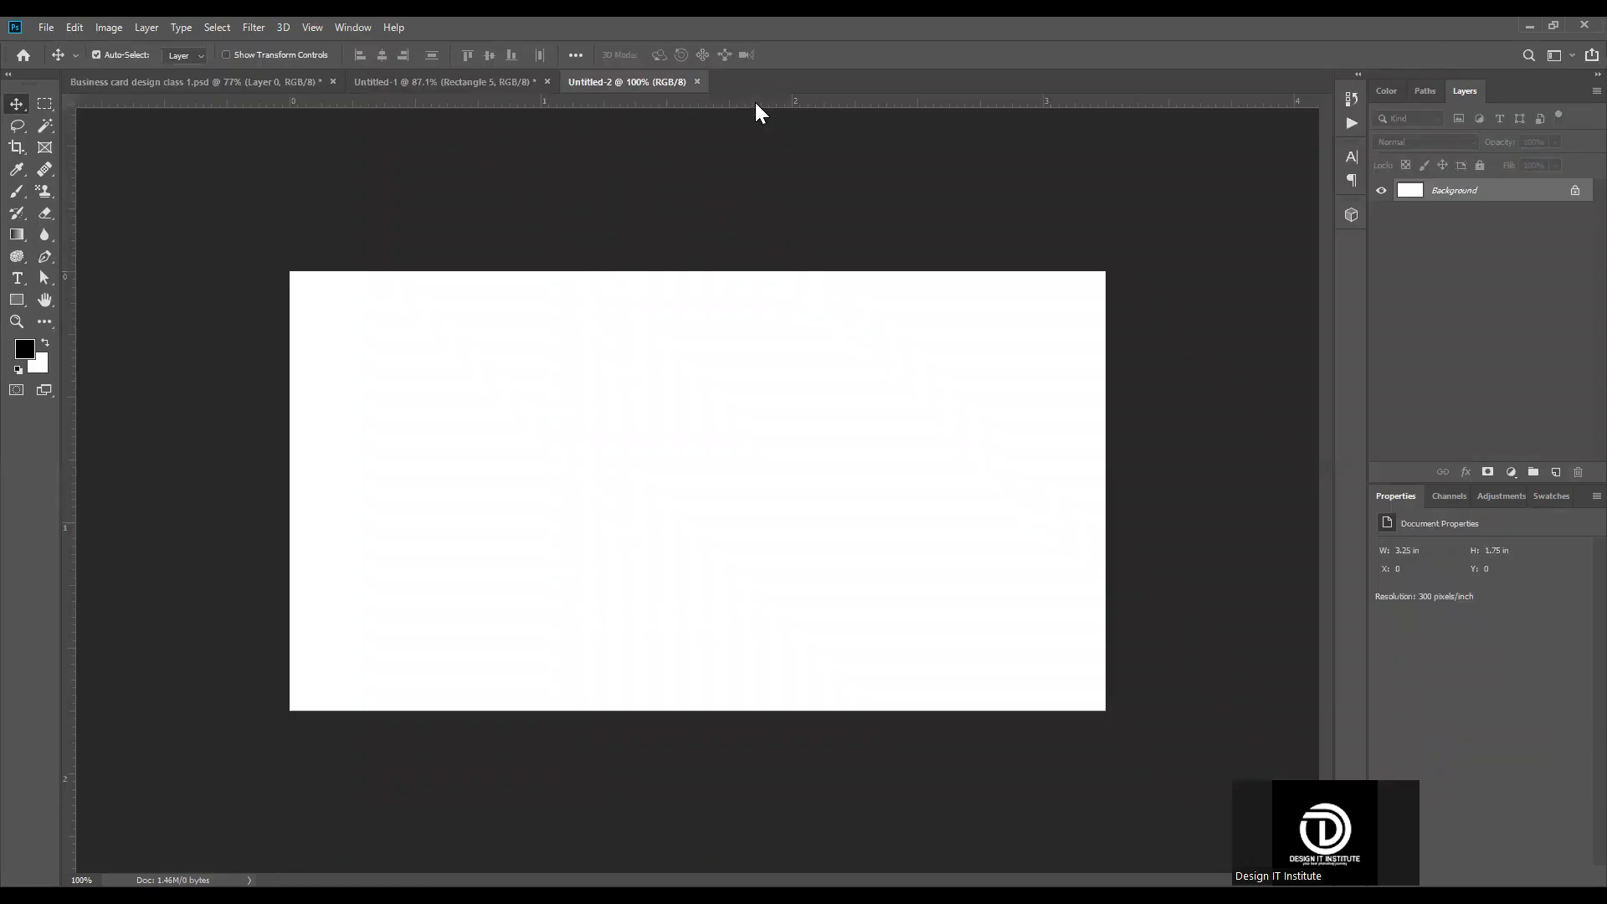
# Step: Place guides along all four edges of the blank white canvas
pyautogui.moveTo(751, 275); pyautogui.dragTo(751, 272)
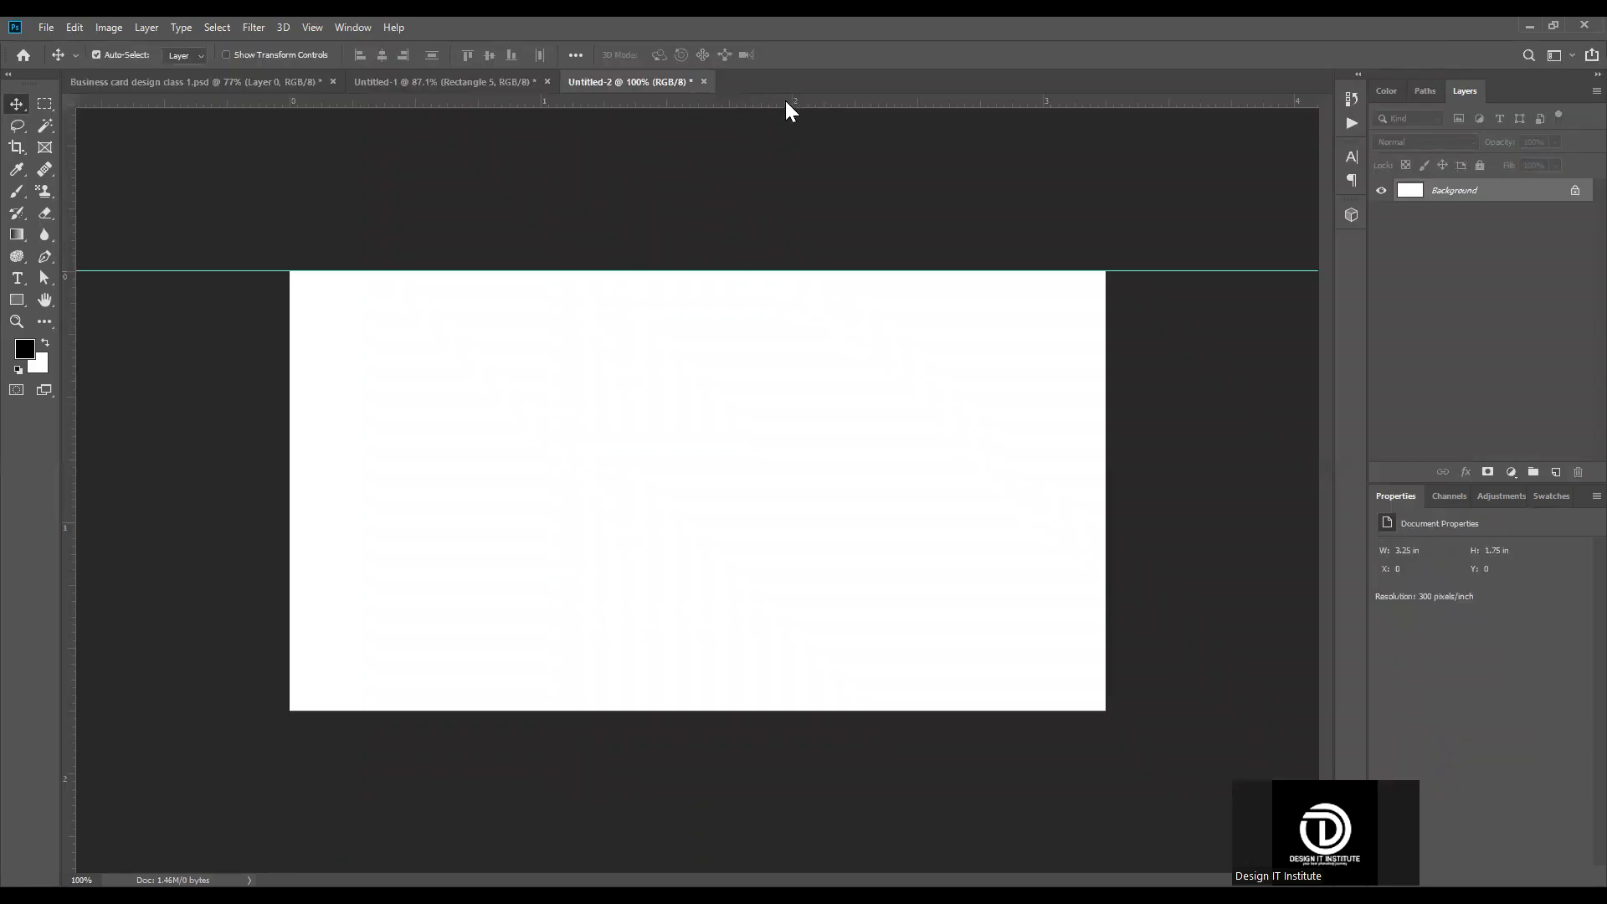
pyautogui.moveTo(790, 715); pyautogui.dragTo(790, 711)
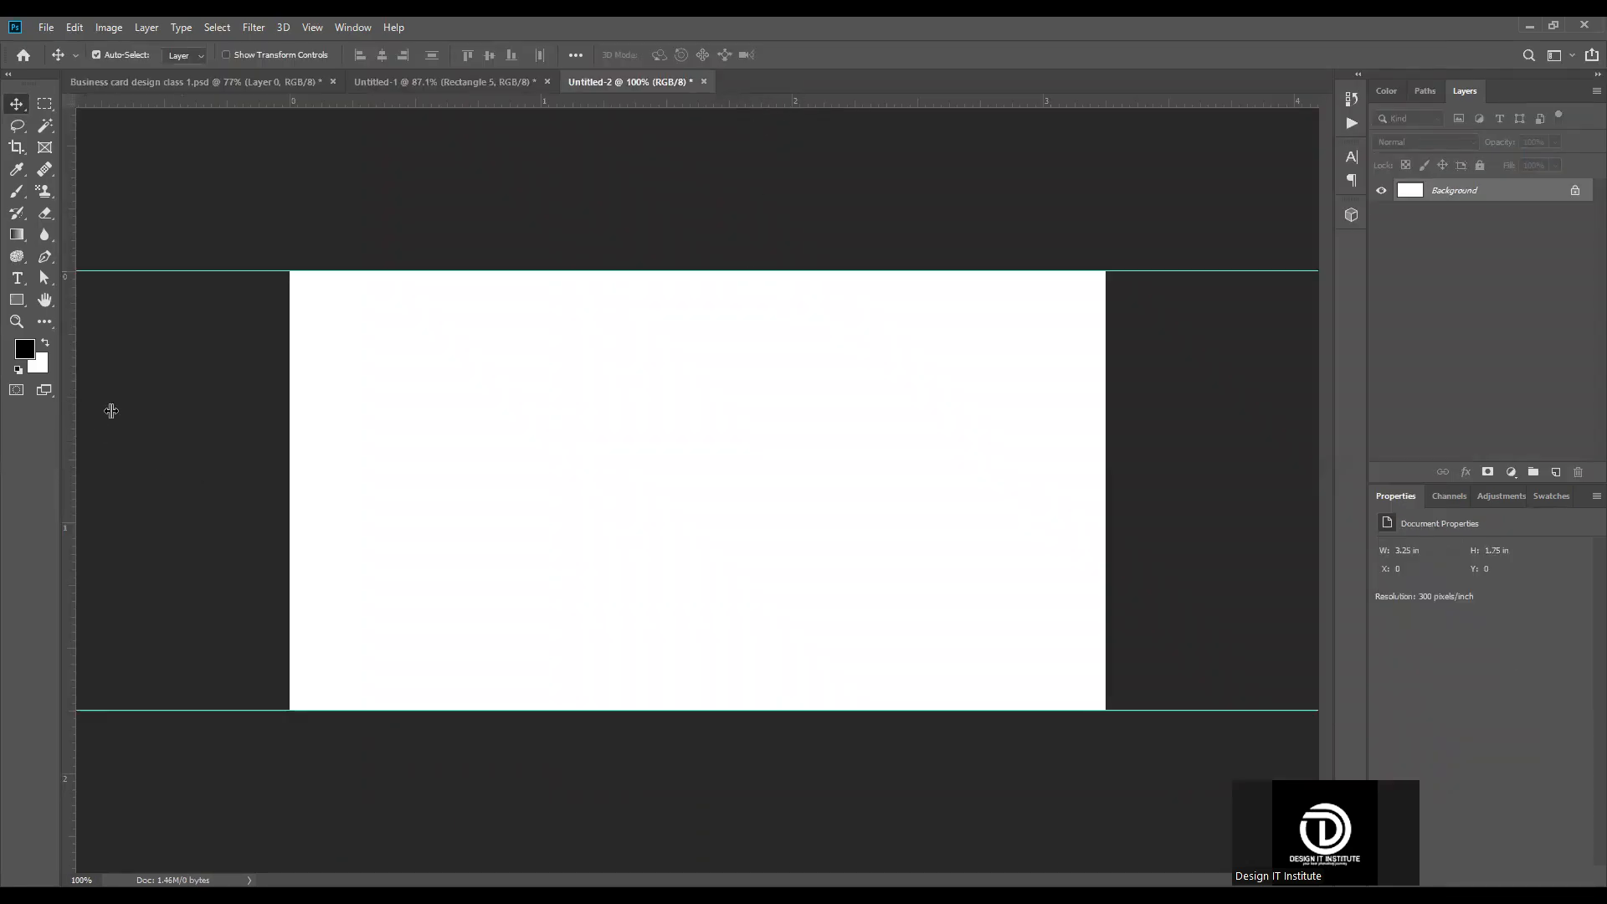
pyautogui.moveTo(71, 419); pyautogui.dragTo(289, 418)
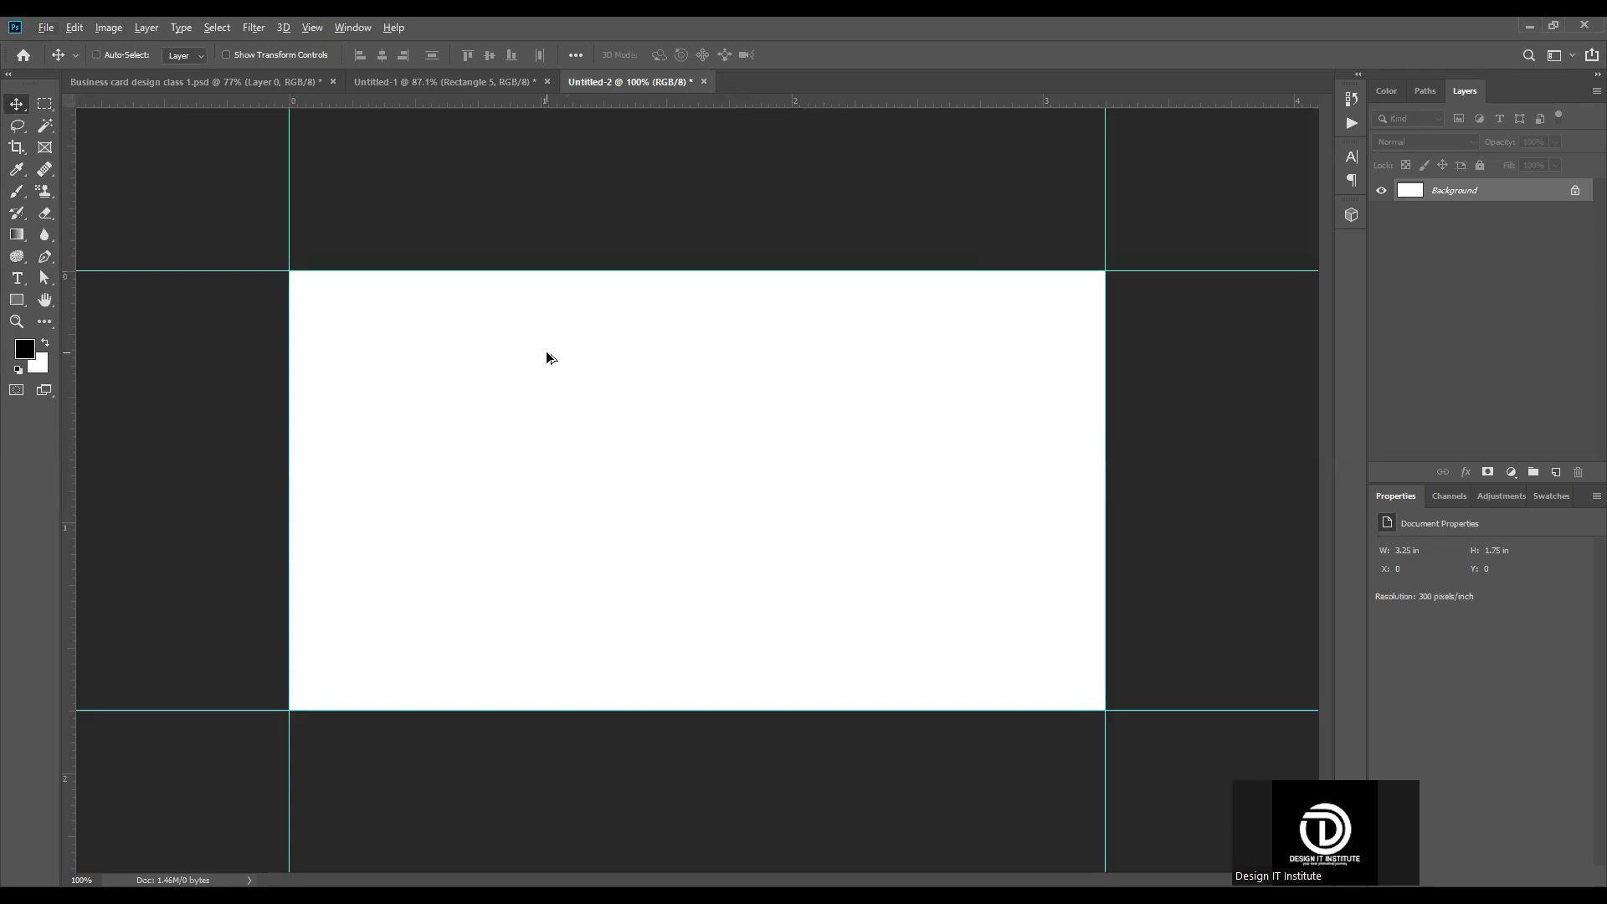
# Step: Extend the canvas by 0.25 in relative in both width and height, anchored at the center
pyautogui.hotkey('ctrl', 'alt', 'c')
pyautogui.write('0.2')
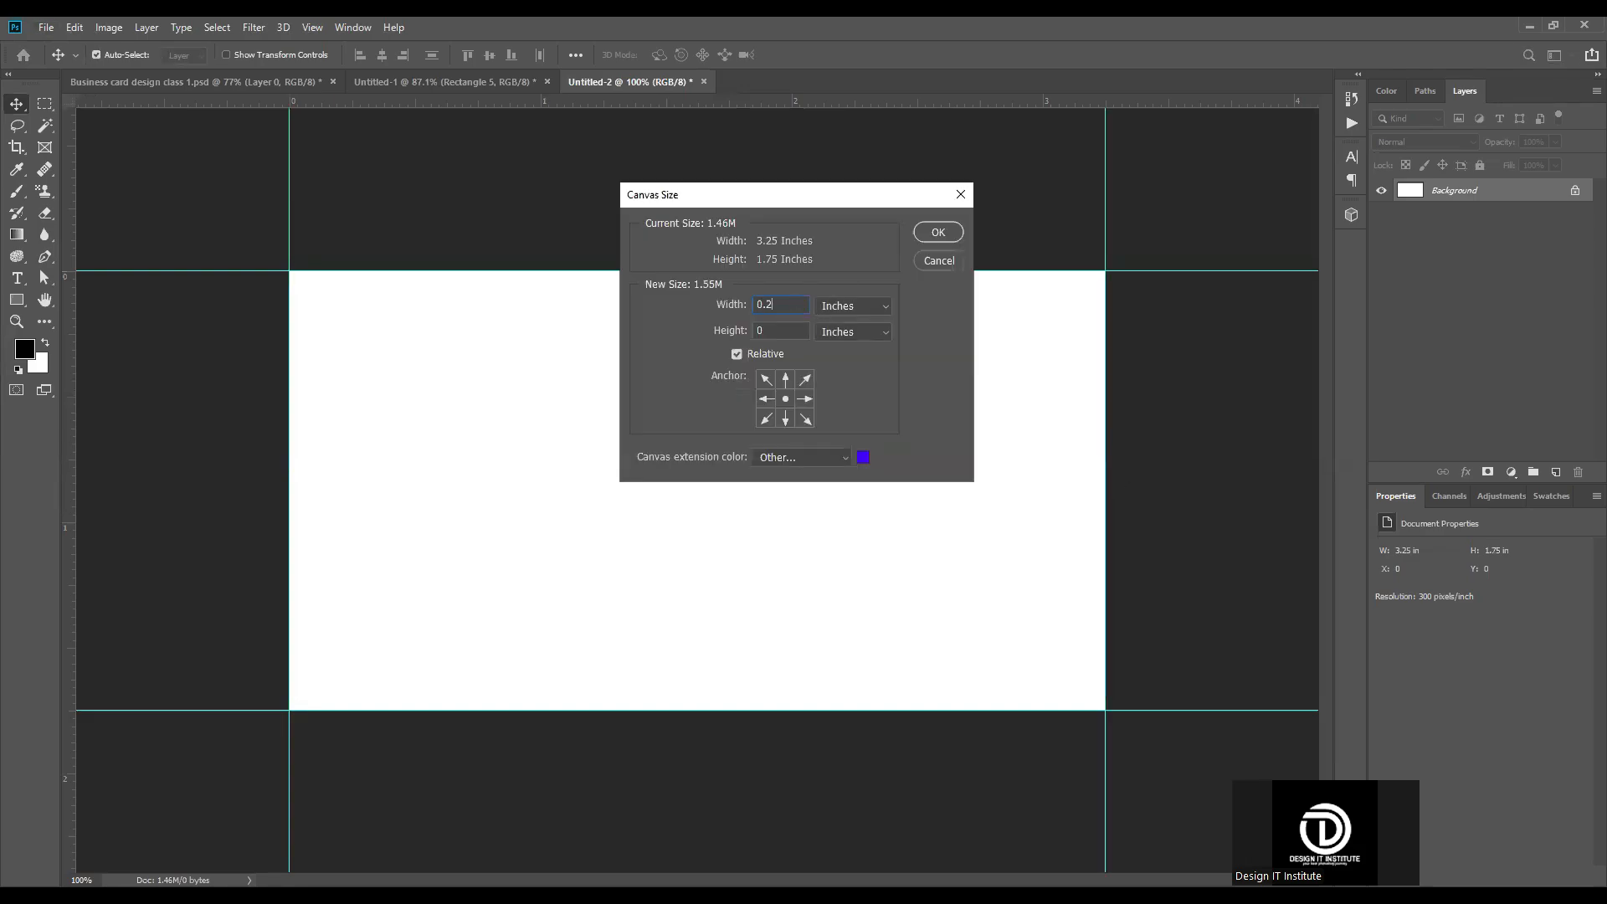
pyautogui.write('5')
pyautogui.click(779, 329)
pyautogui.write('.25')
pyautogui.click(940, 231)
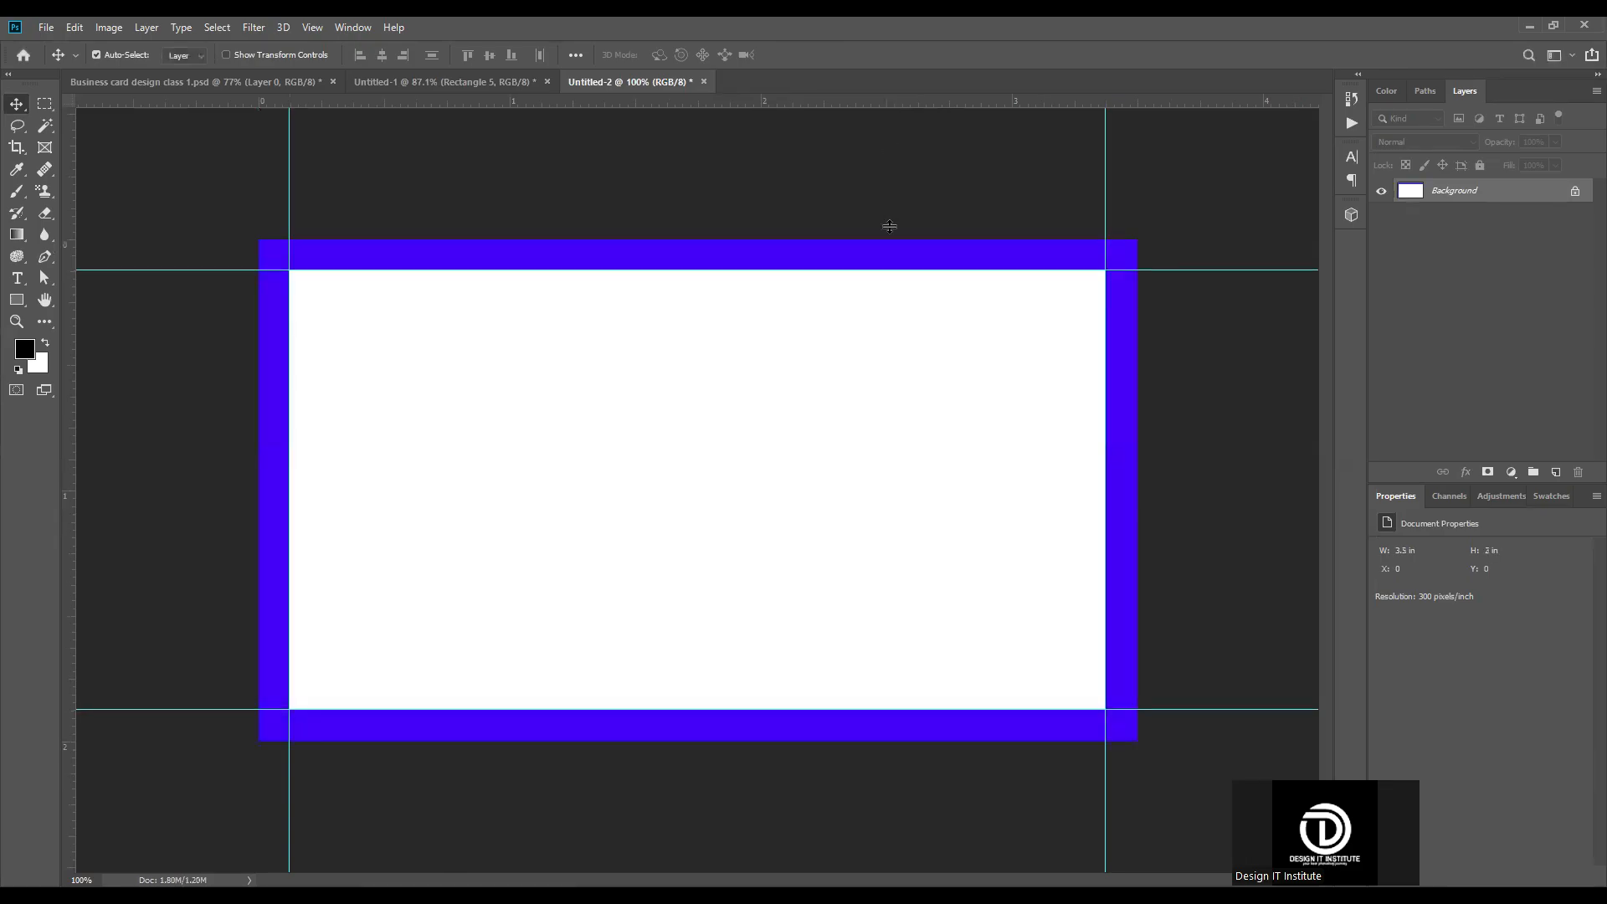
# Step: Place guides along all four outer edges of the blue canvas extension
pyautogui.moveTo(890, 100); pyautogui.dragTo(890, 239)
pyautogui.moveTo(875, 100); pyautogui.dragTo(804, 741)
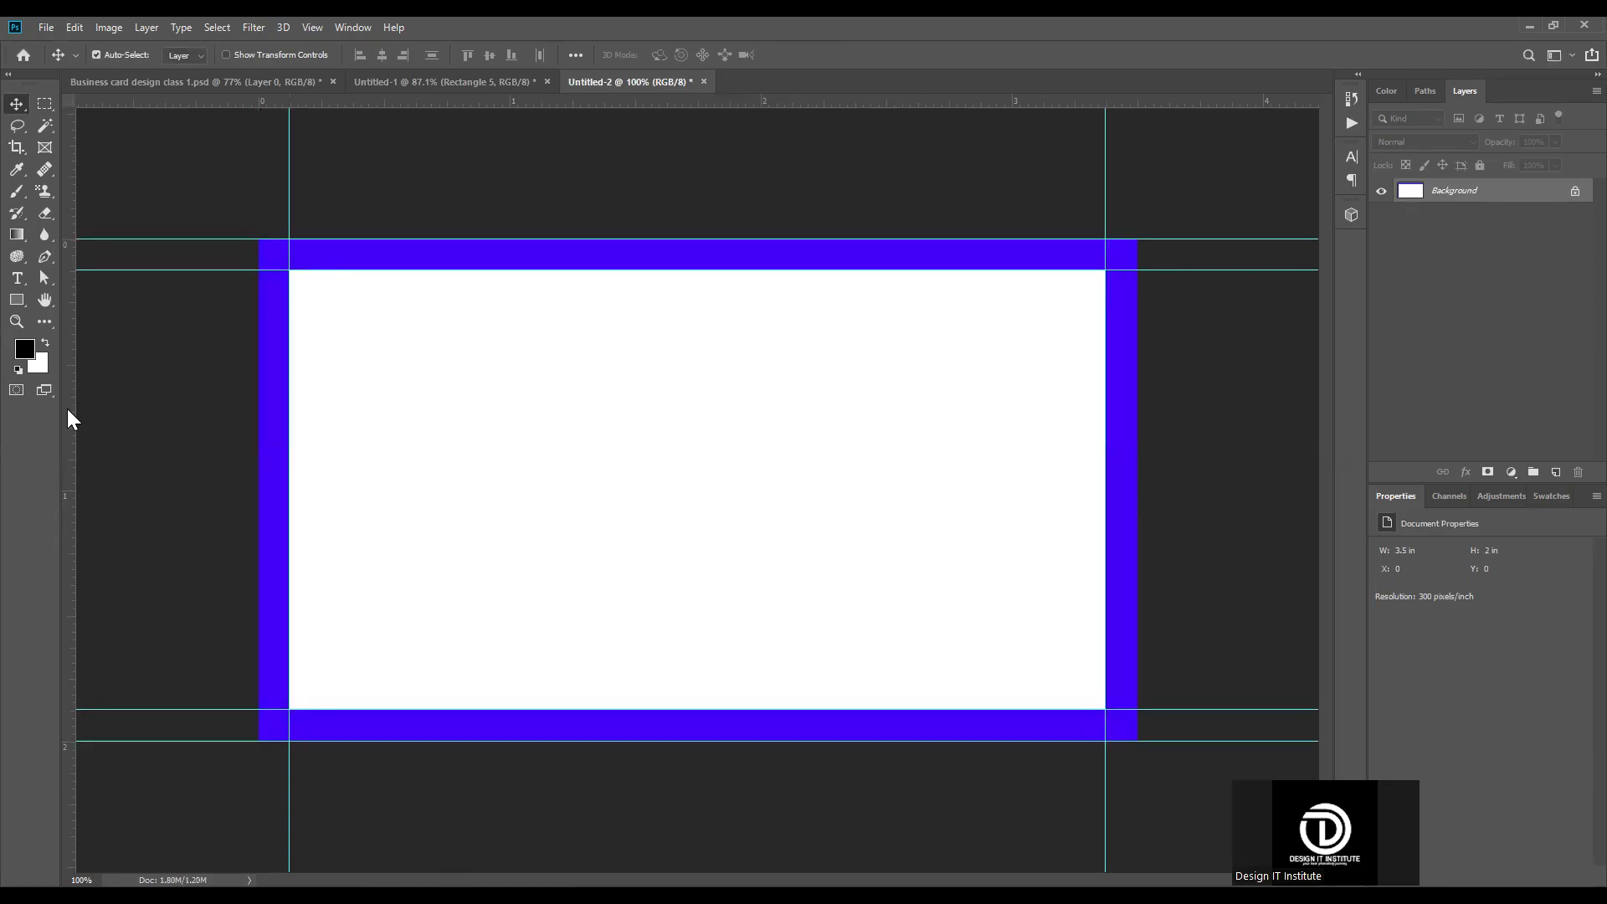
pyautogui.moveTo(69, 412); pyautogui.dragTo(1137, 393)
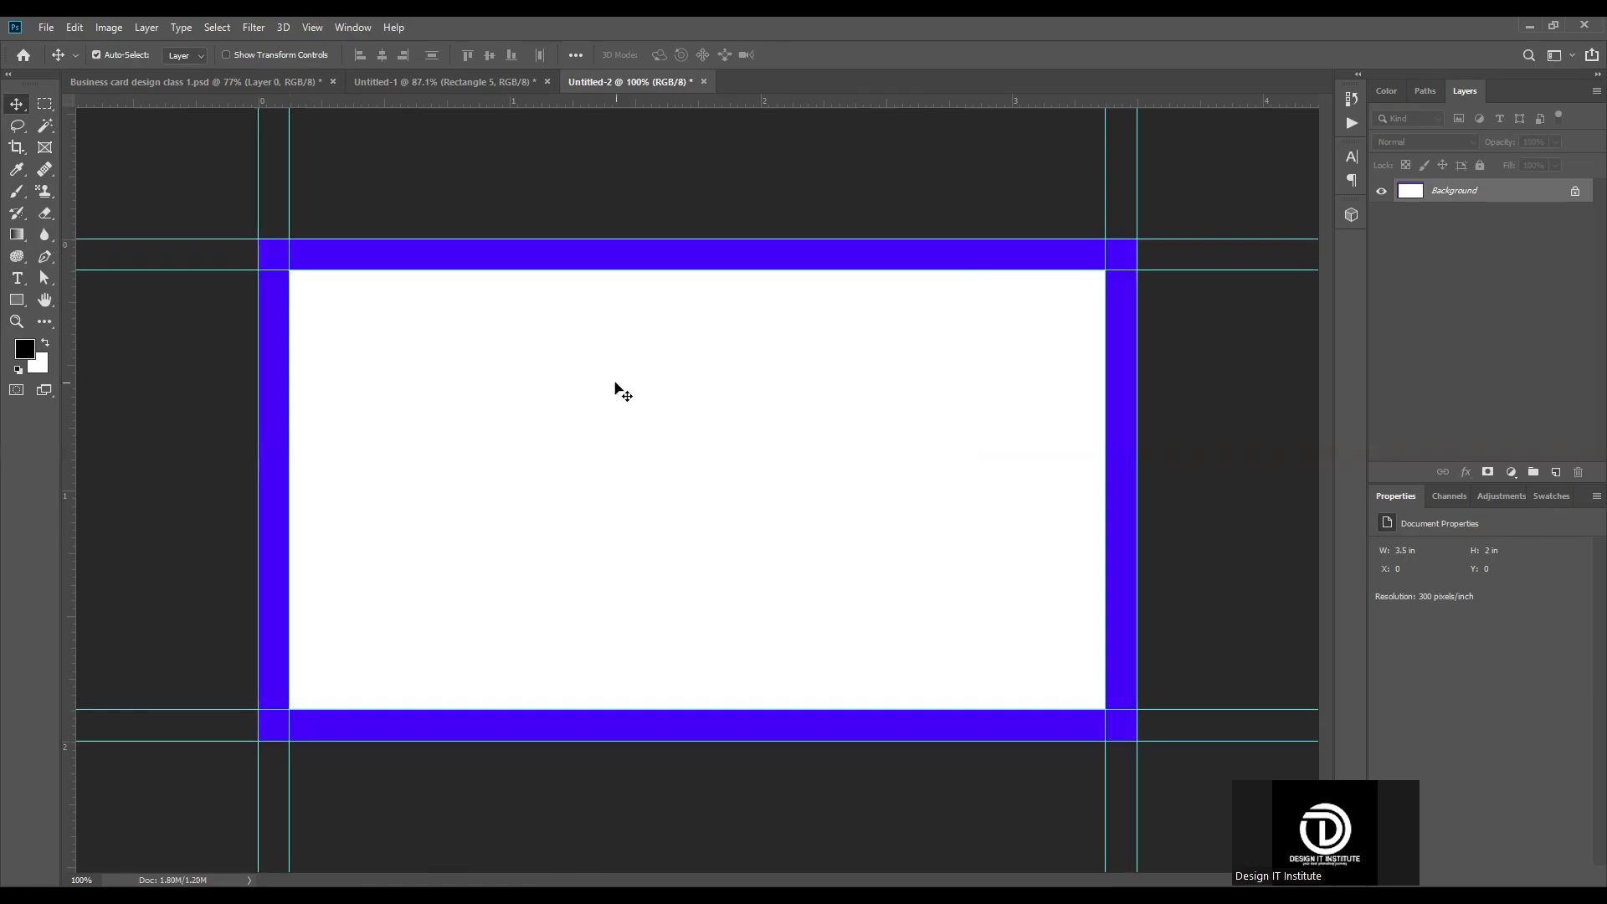
# Step: Enlarge the canvas again to 3.75 × 2.25 in and place guides along its four new outer edges
pyautogui.hotkey('ctrl', 'alt', 'c')
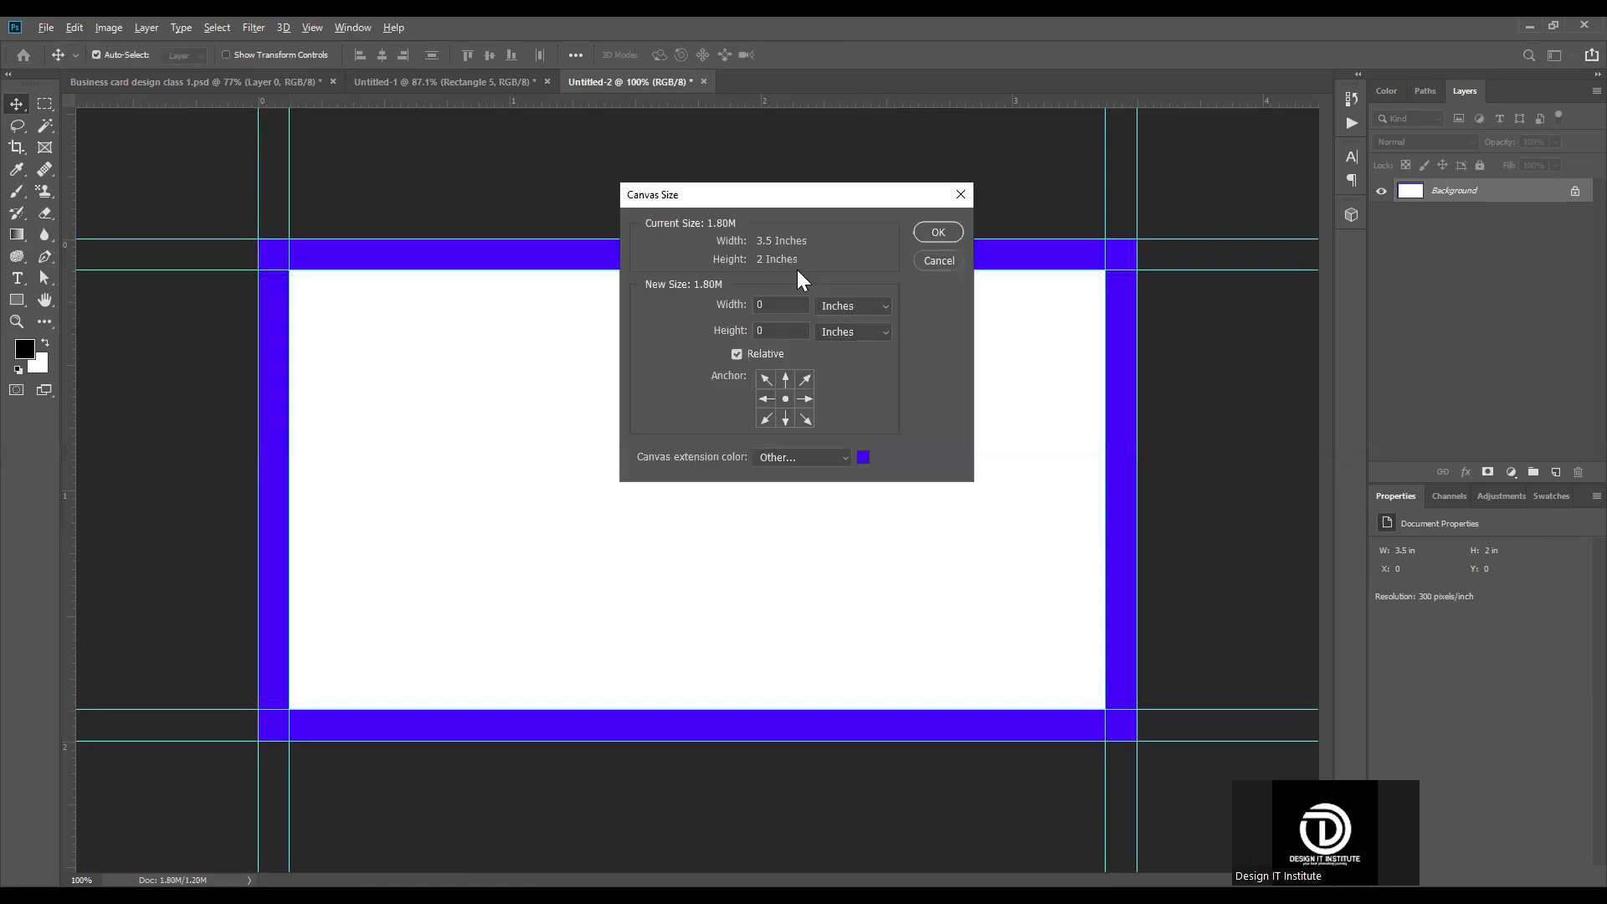
pyautogui.click(939, 233)
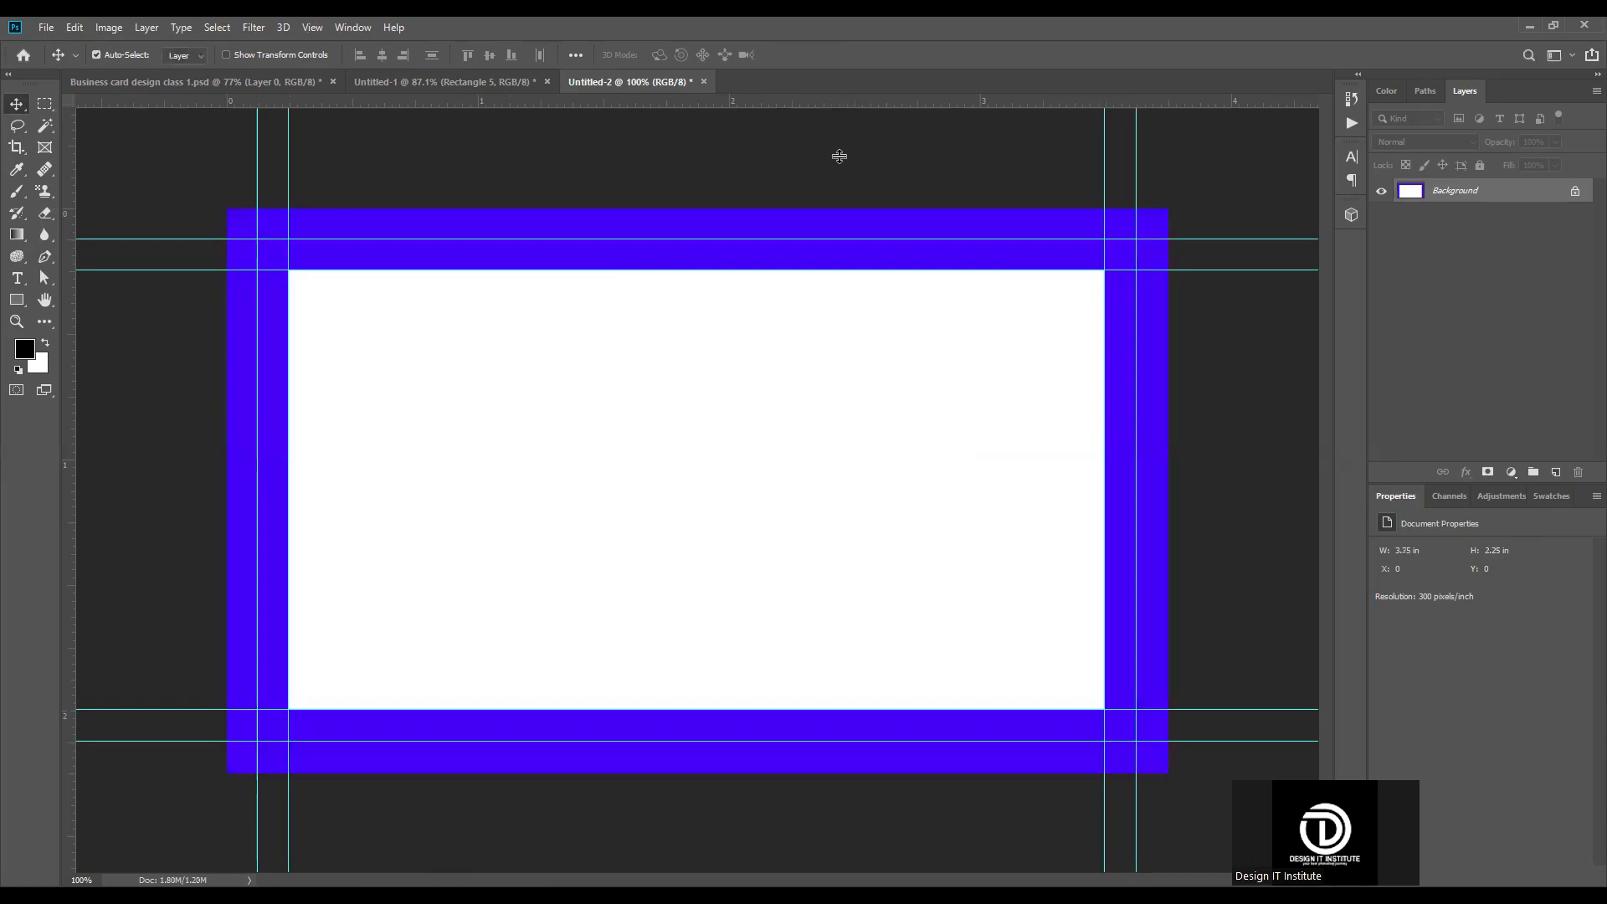
pyautogui.hotkey('ctrl', '-')
pyautogui.hotkey('ctrl', '0')
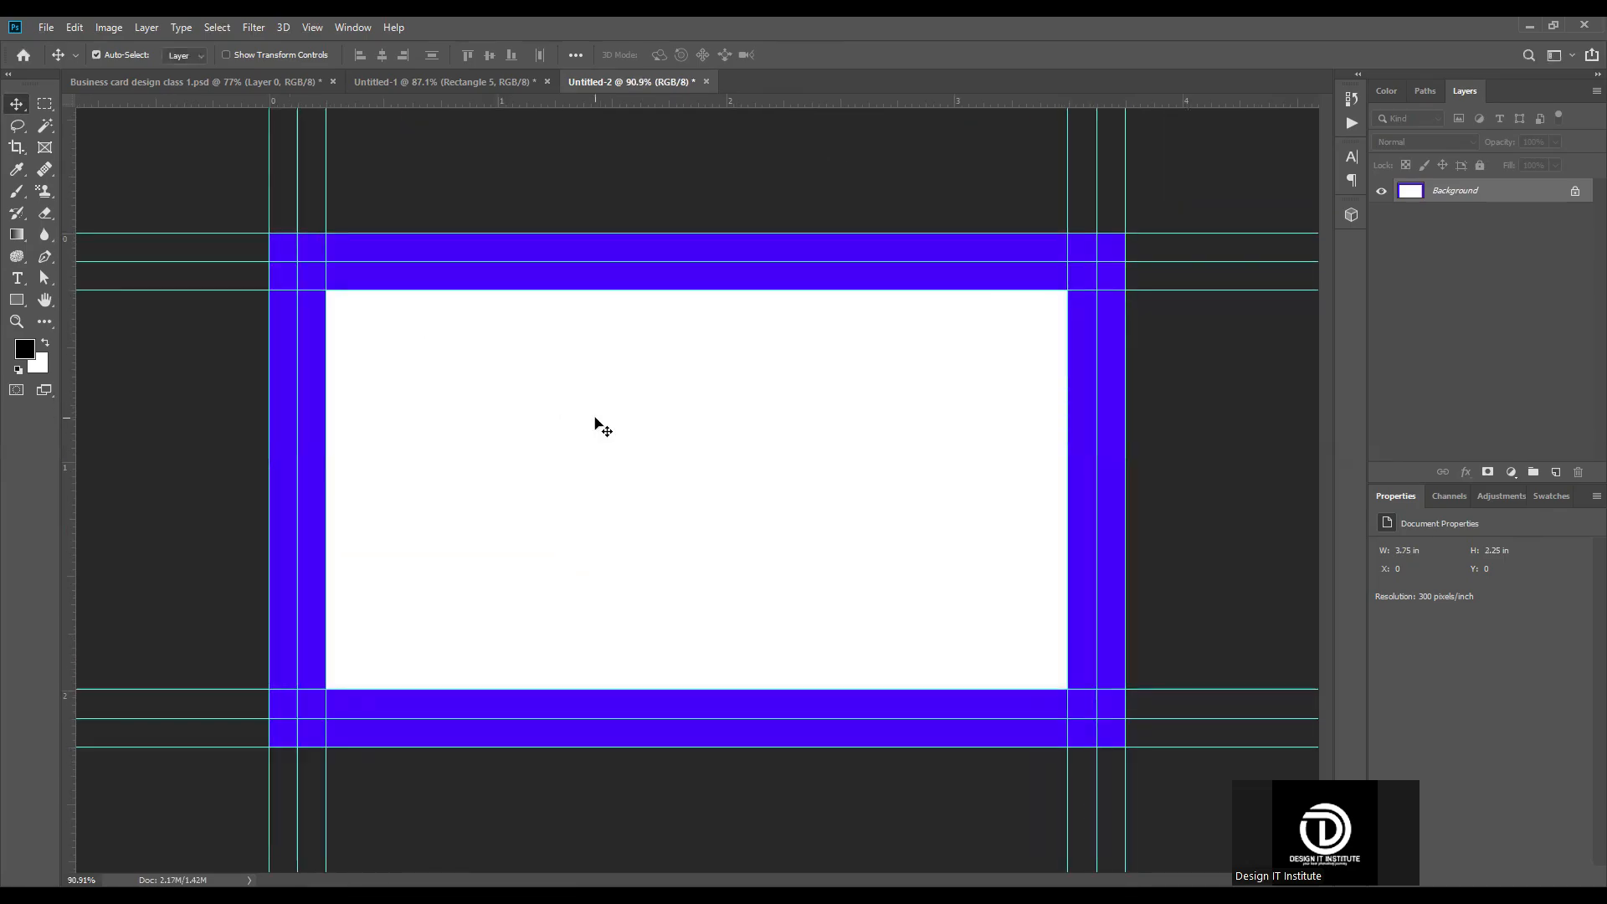
# Step: Fill the whole Background layer with white, covering the blue border
pyautogui.hotkey('ctrl', 'BackSpace')
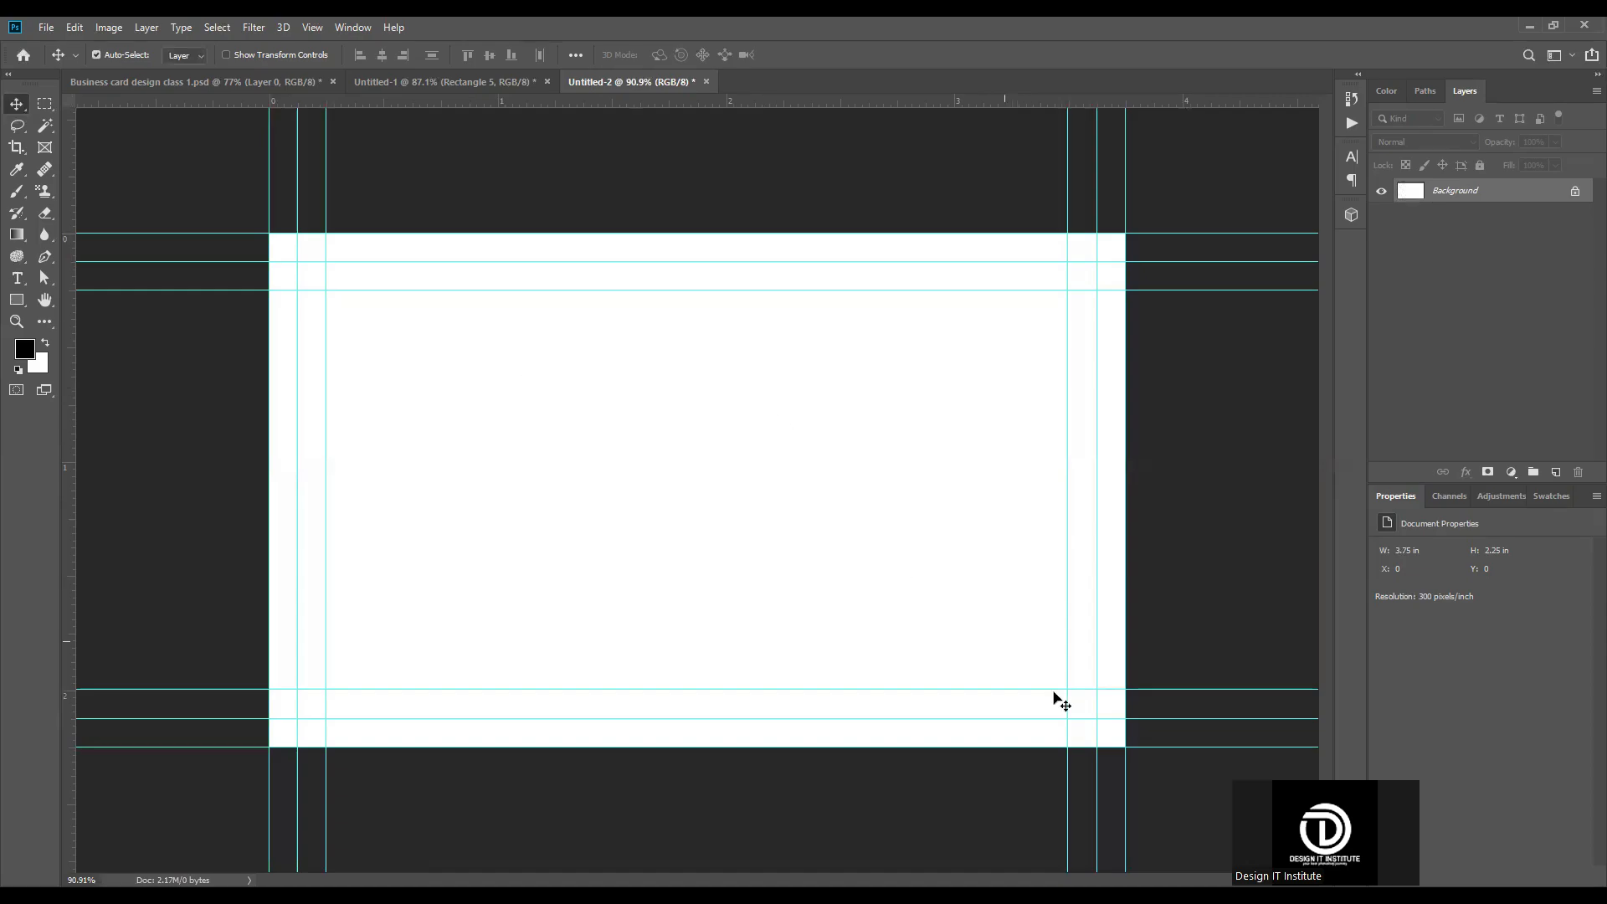
pyautogui.scroll(-1, 664, 393)
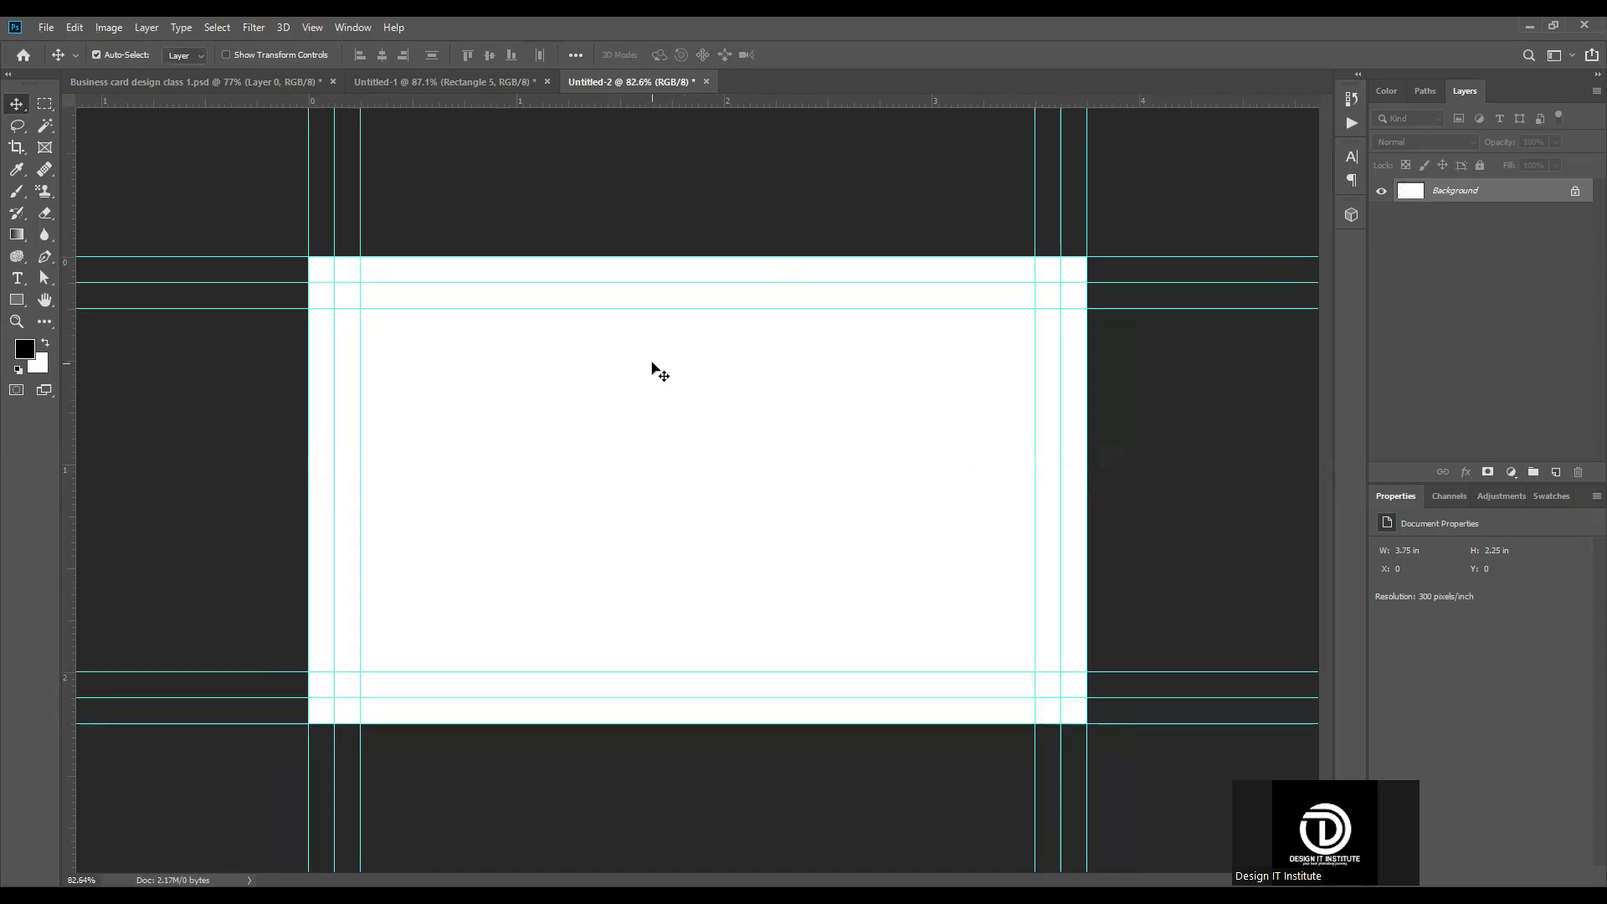
# Step: Copy the red edge rectangle from Untitled-1 into Untitled-2, against the card's left edge at mid-height
pyautogui.click(444, 81)
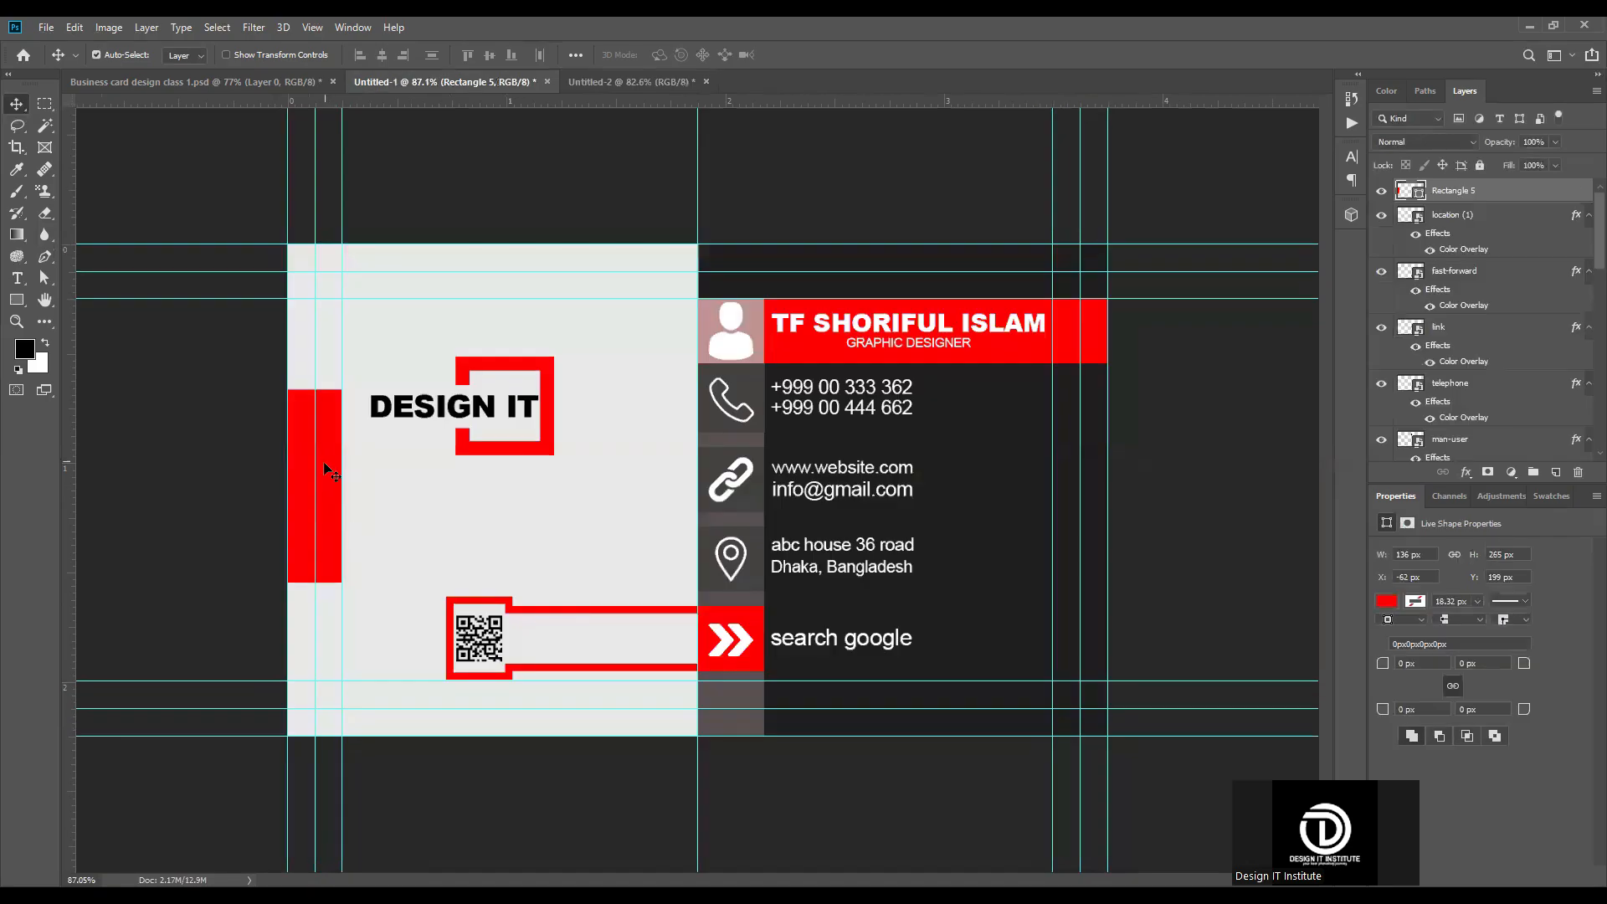
pyautogui.moveTo(665, 84); pyautogui.dragTo(357, 490)
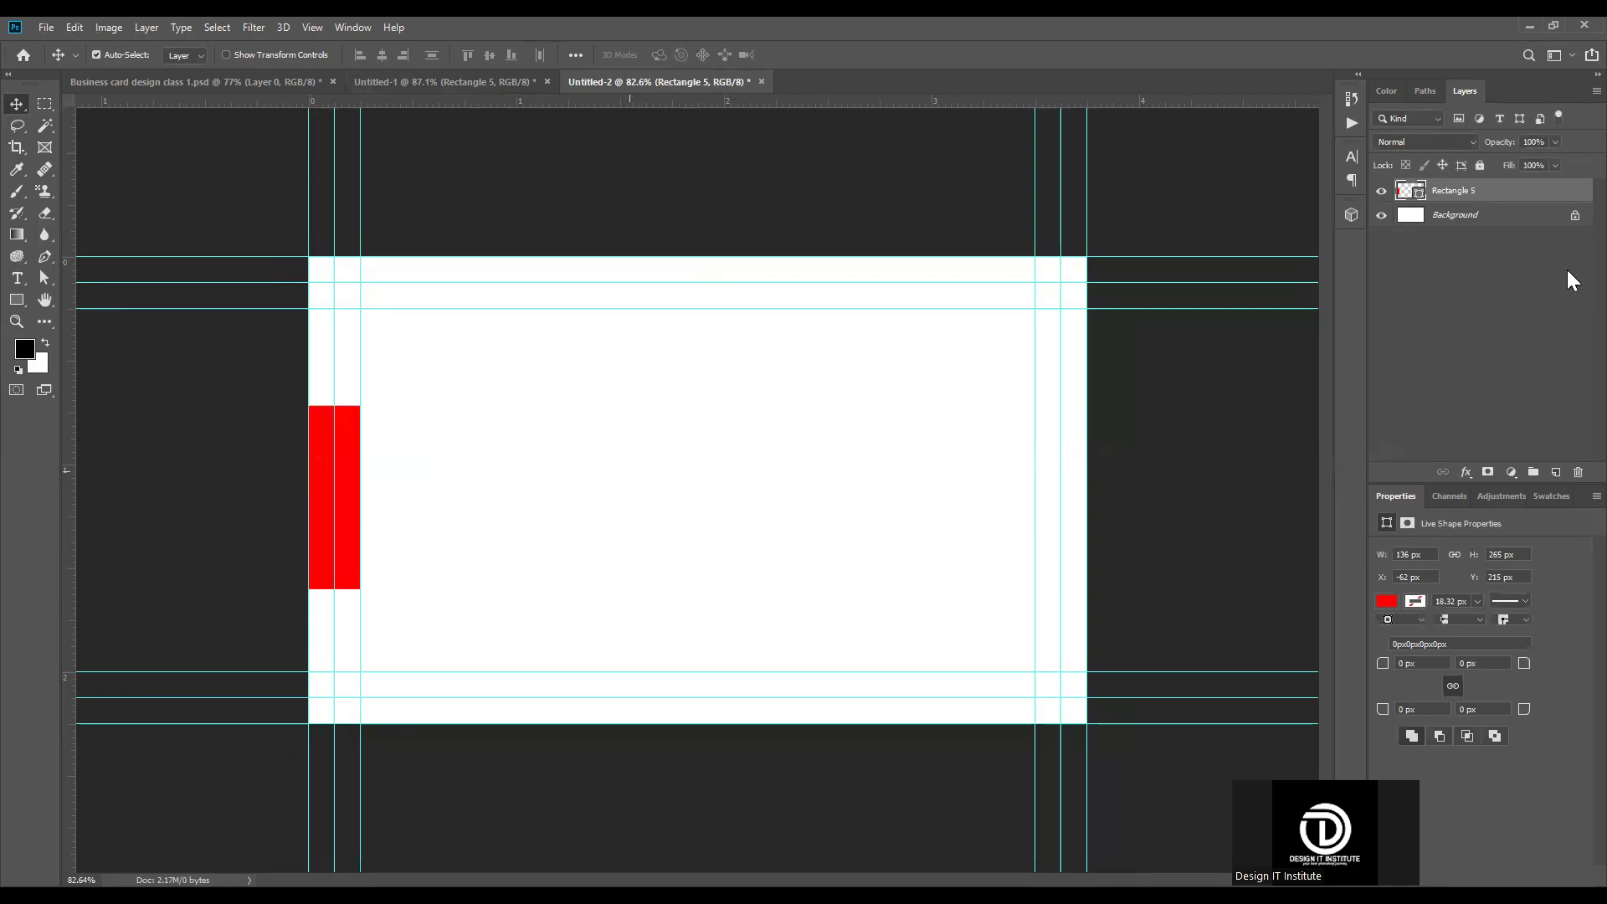
pyautogui.click(1459, 216)
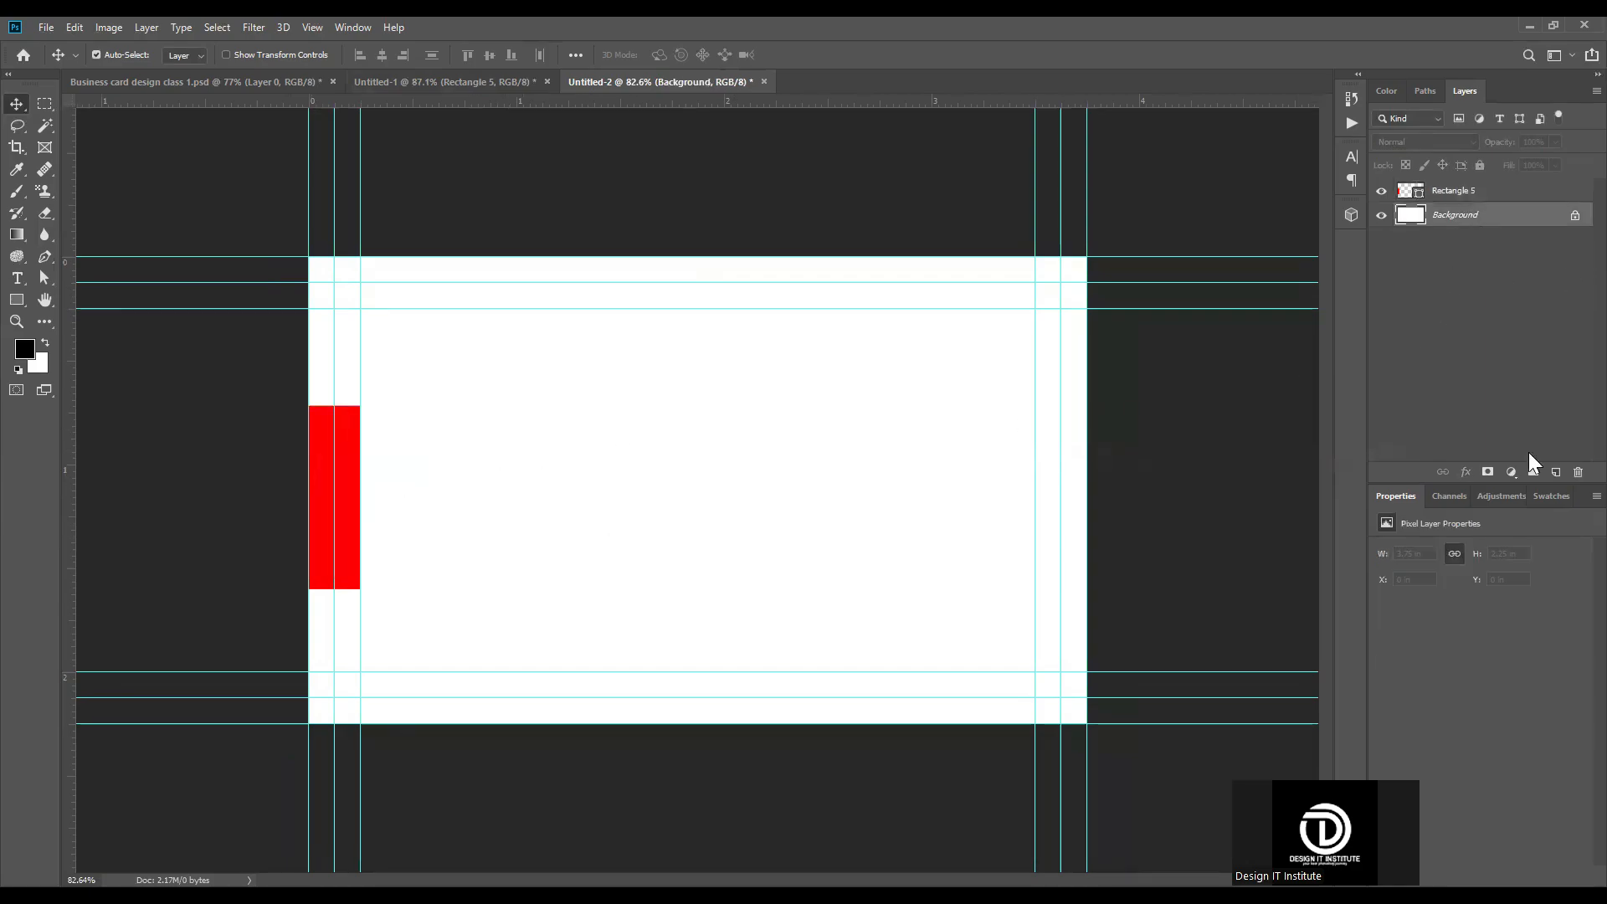
pyautogui.click(1511, 473)
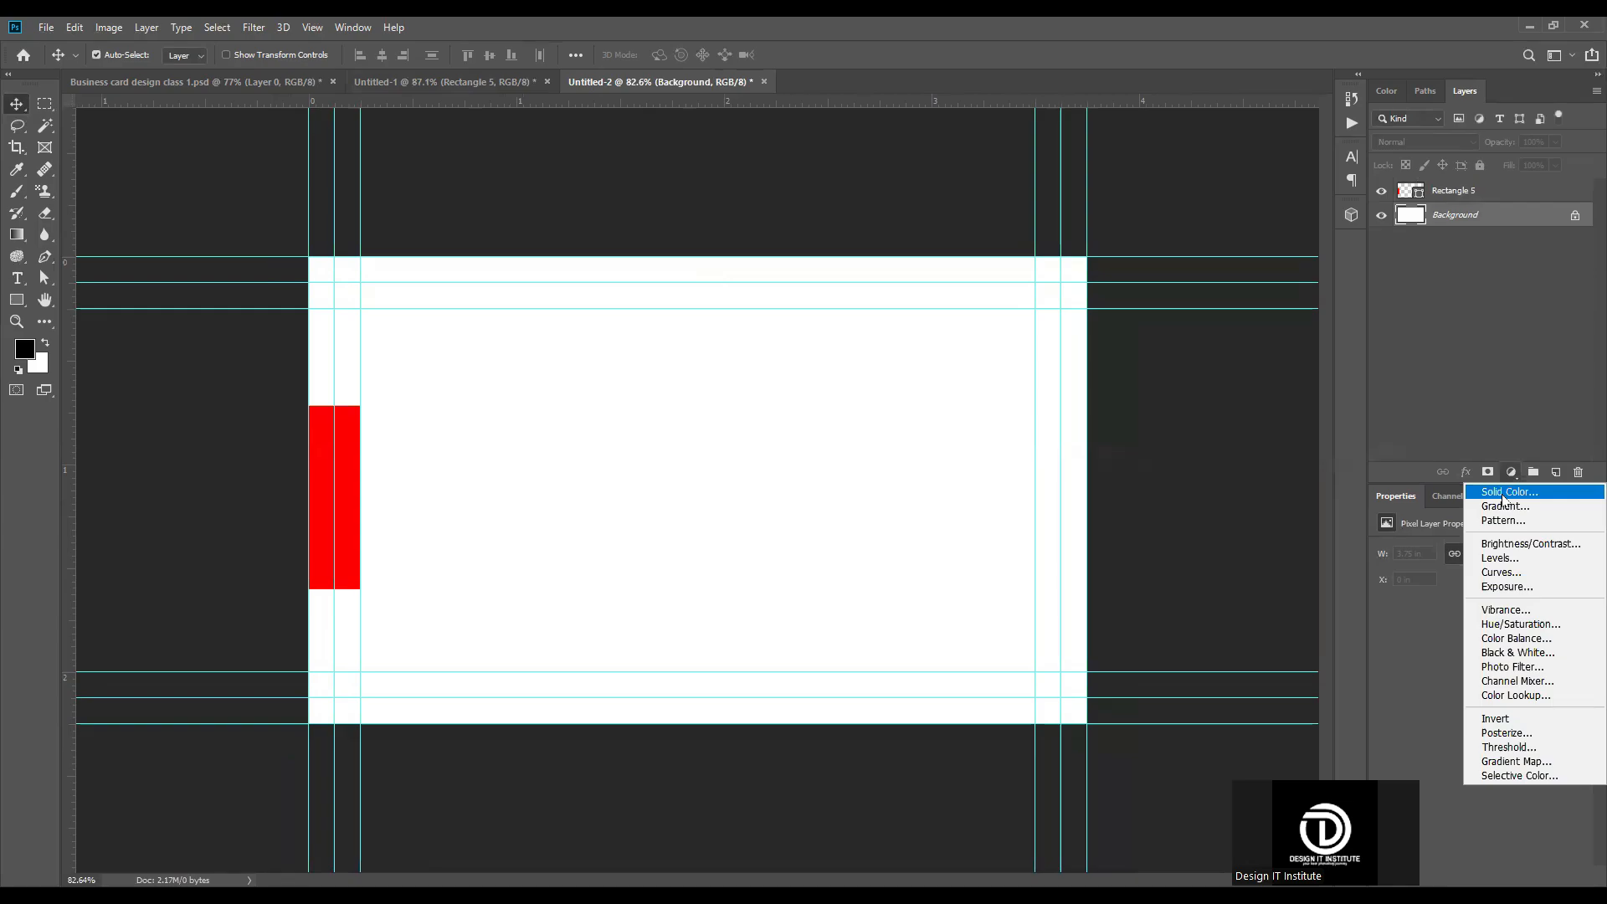
pyautogui.click(1505, 493)
pyautogui.click(1519, 353)
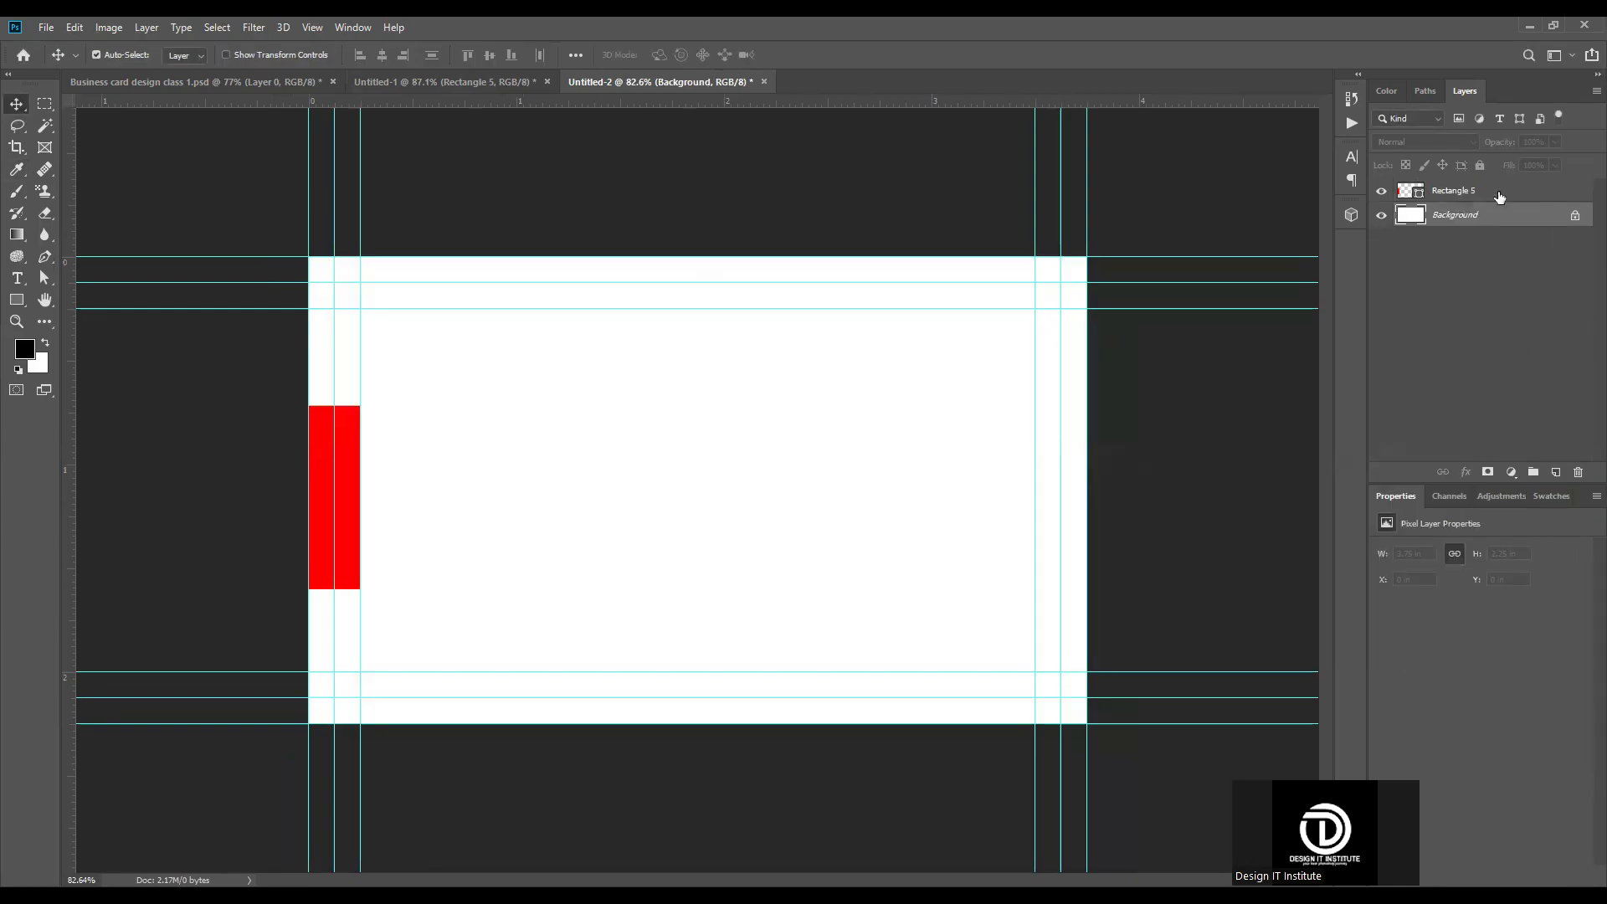
pyautogui.click(1493, 195)
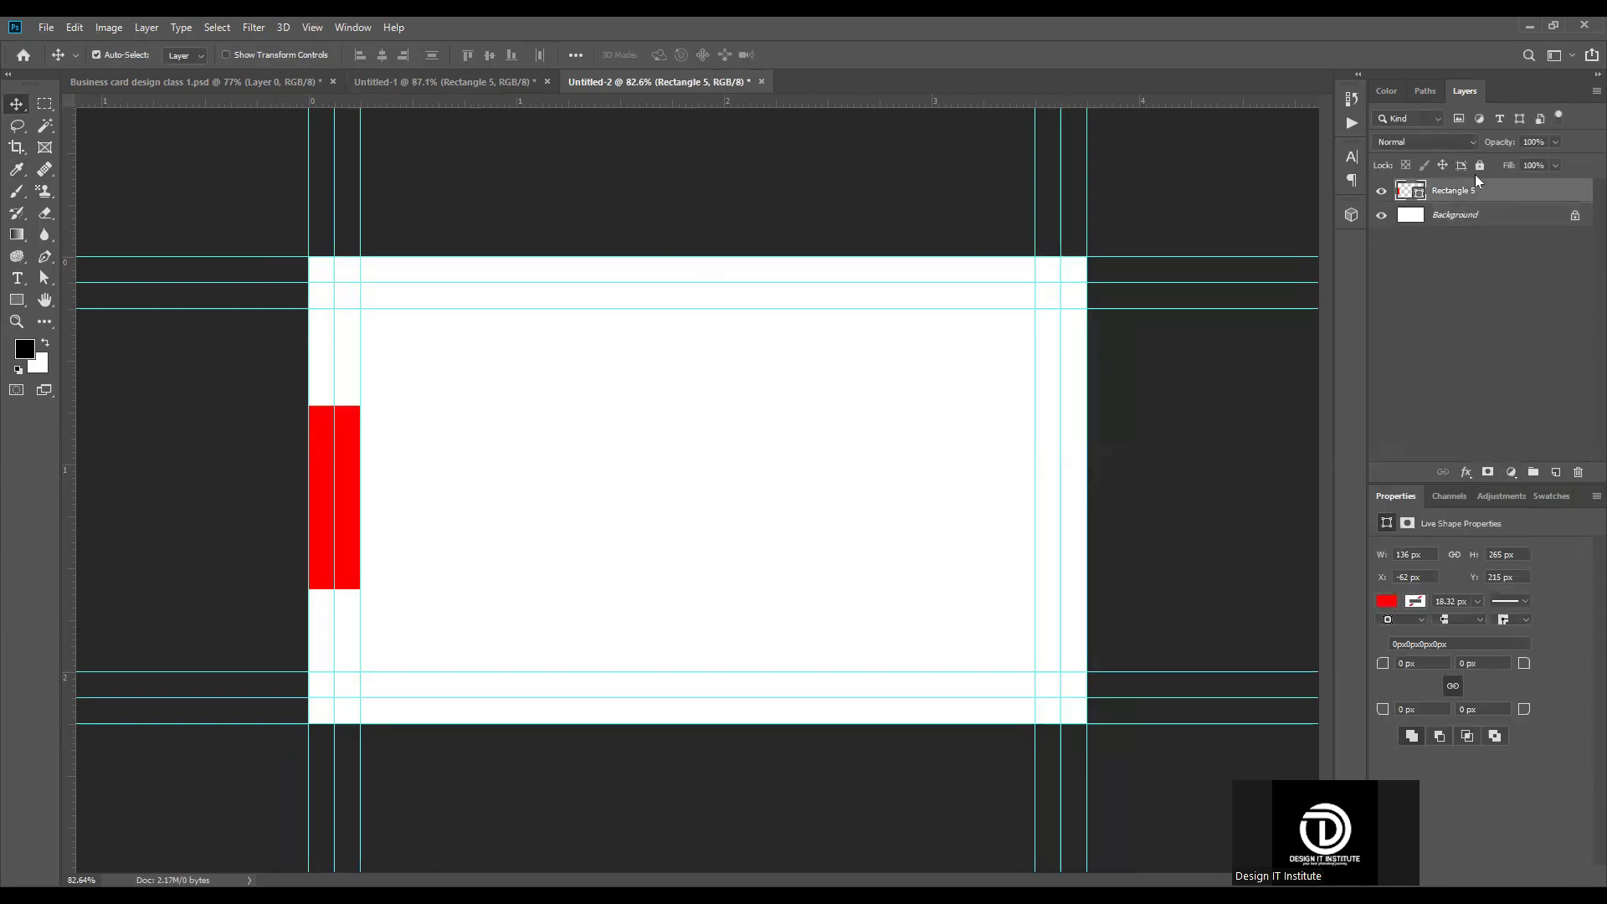
pyautogui.click(1507, 479)
pyautogui.click(1519, 353)
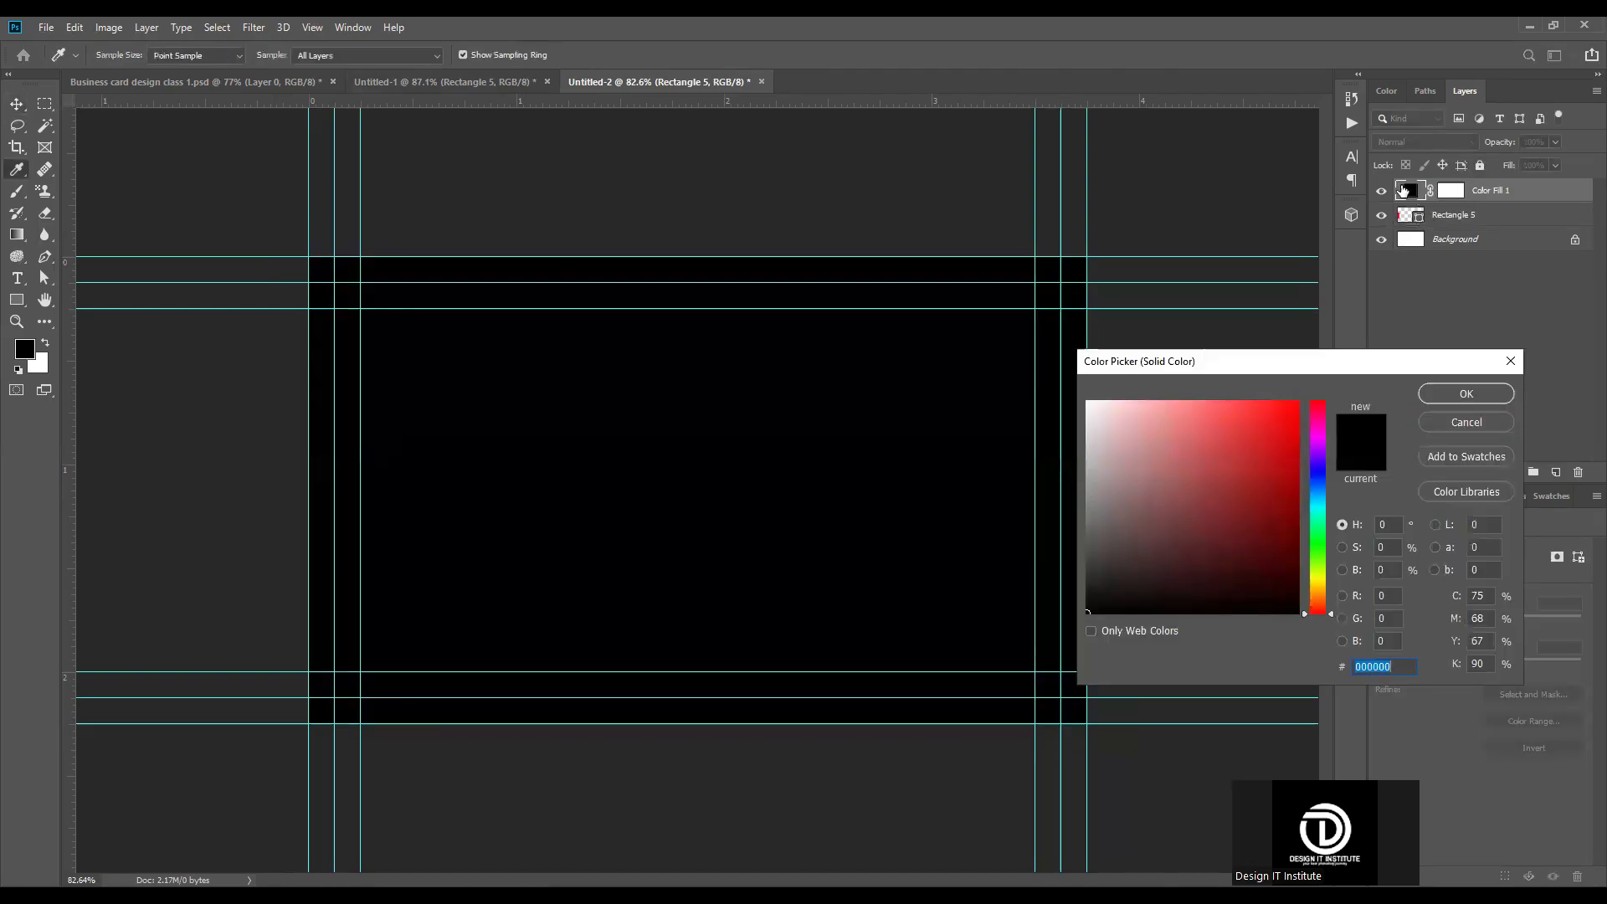
pyautogui.click(1507, 362)
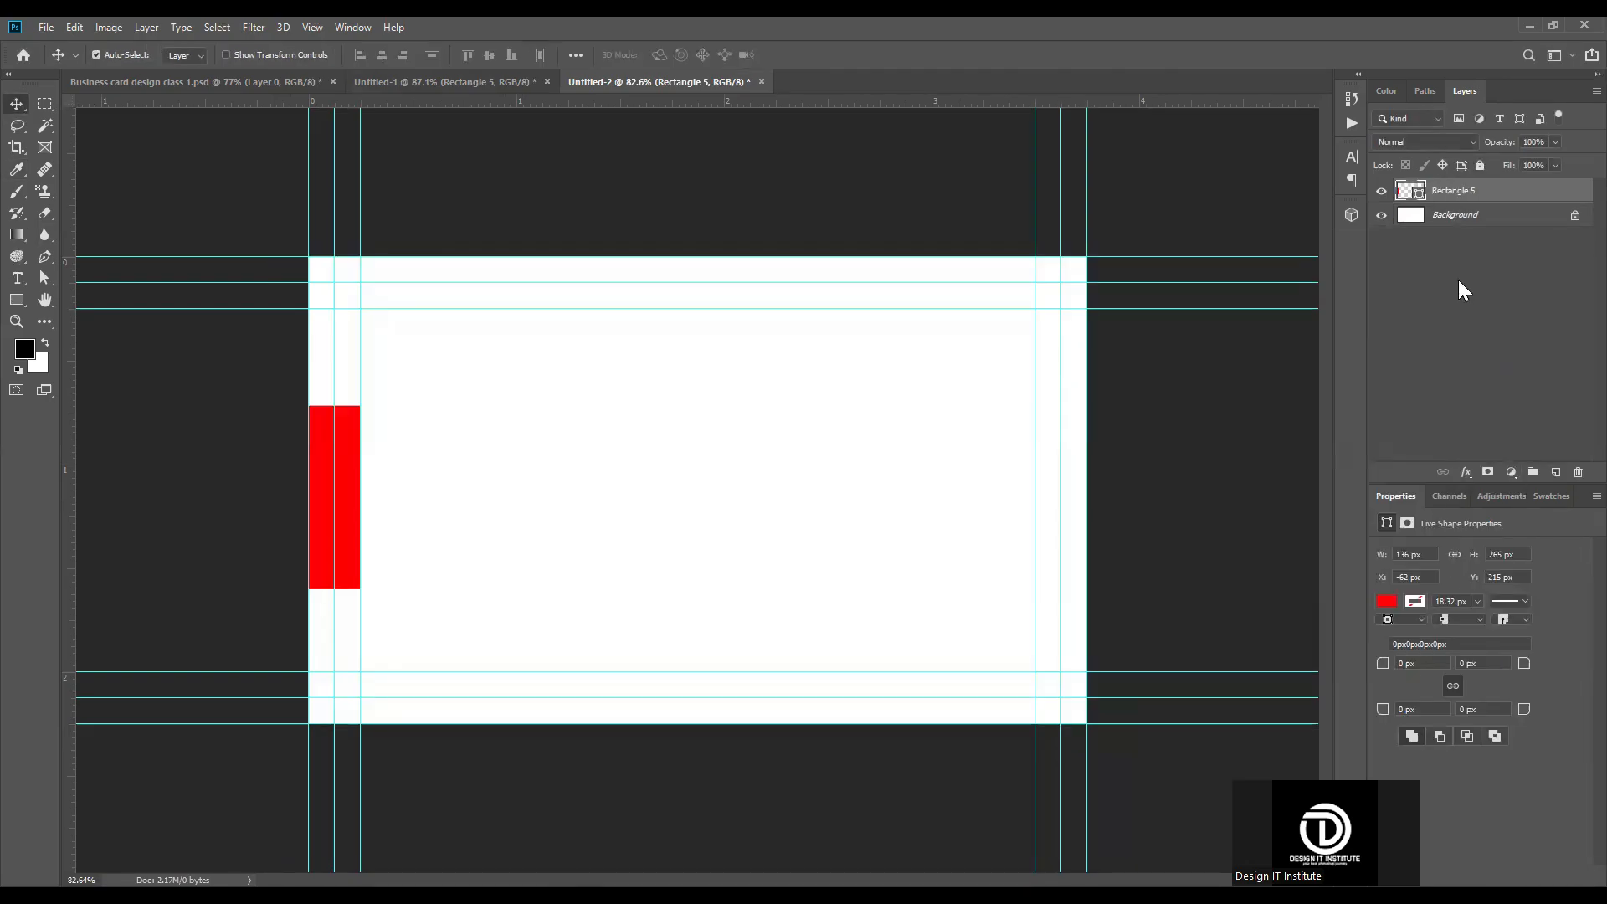
# Step: Add a solid color fill layer of 1e1e1e directly above the Background, beneath the red rectangle
pyautogui.click(1463, 219)
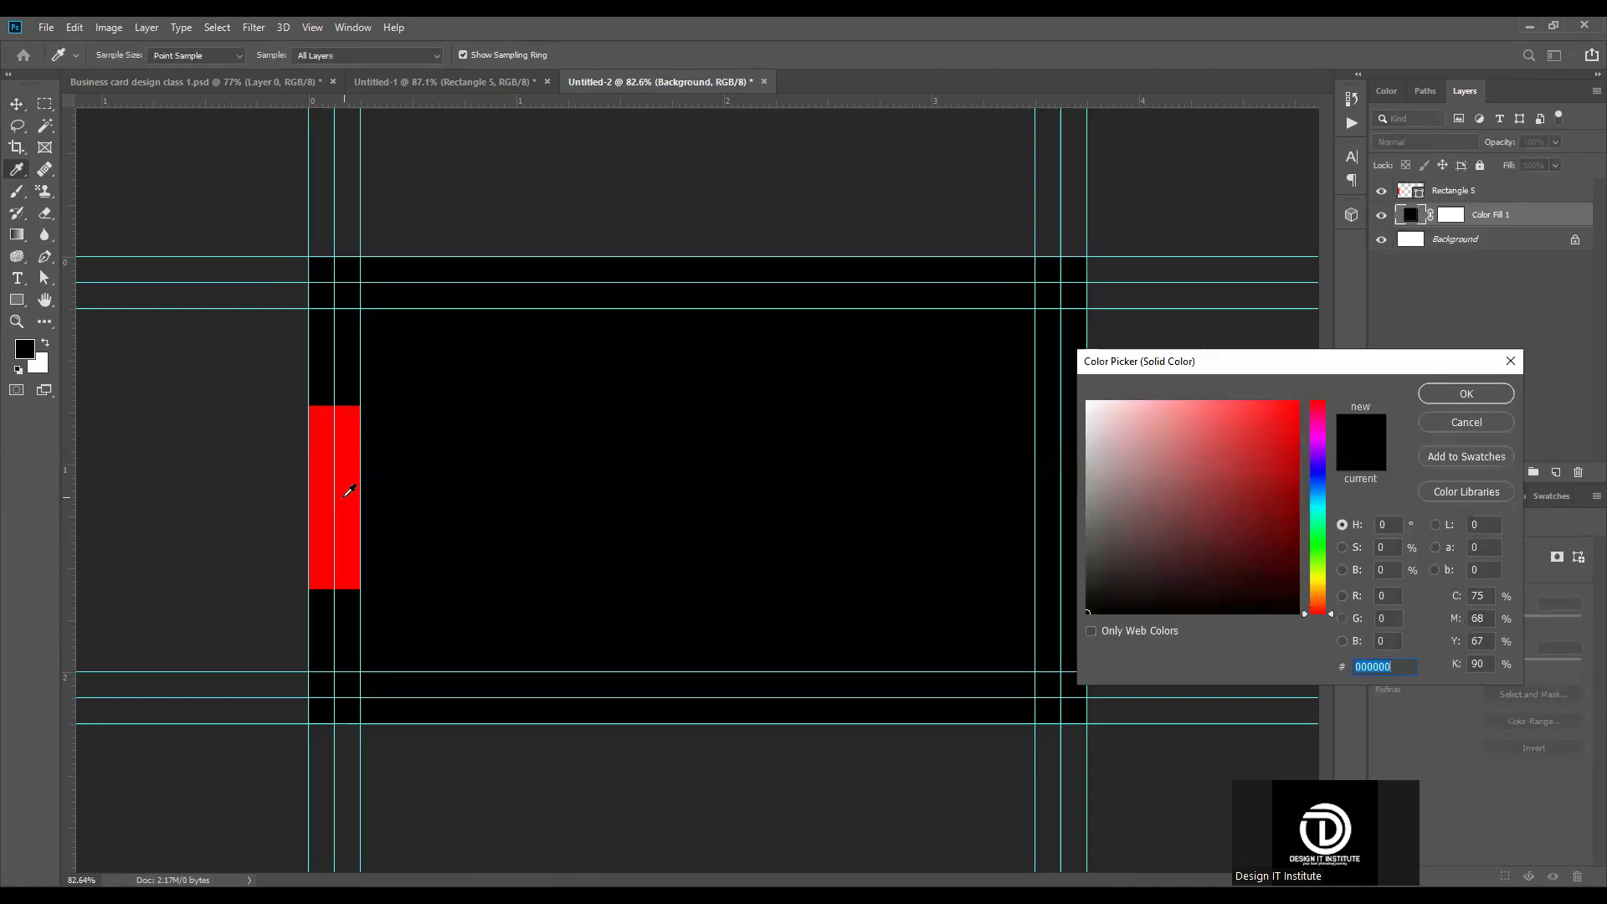
pyautogui.write('1e1e1e')
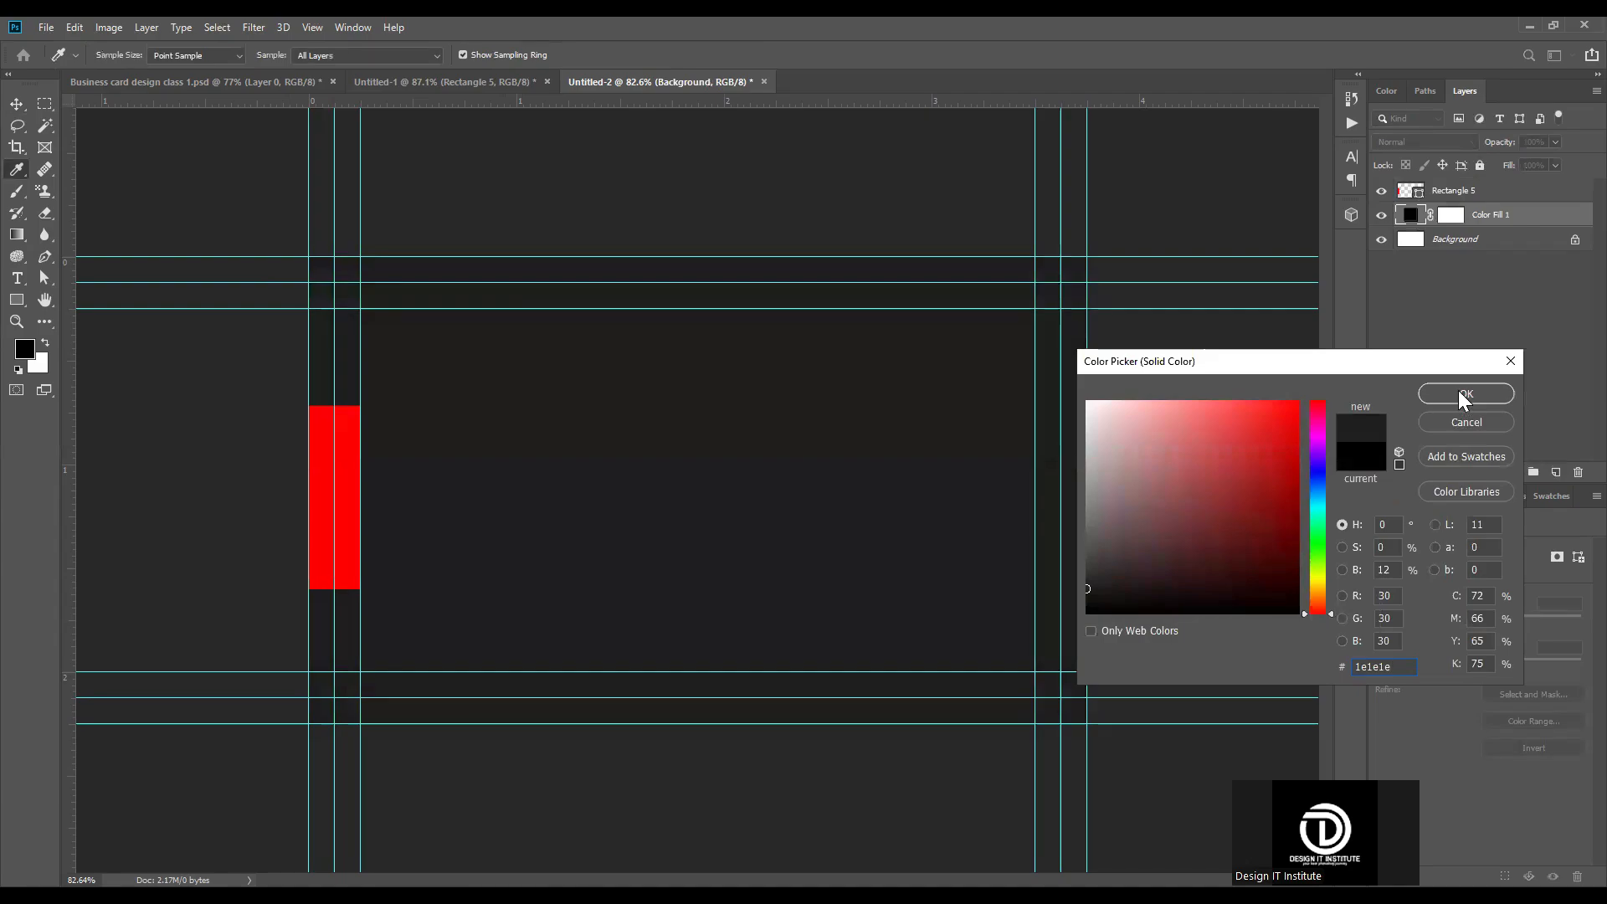
pyautogui.click(1465, 395)
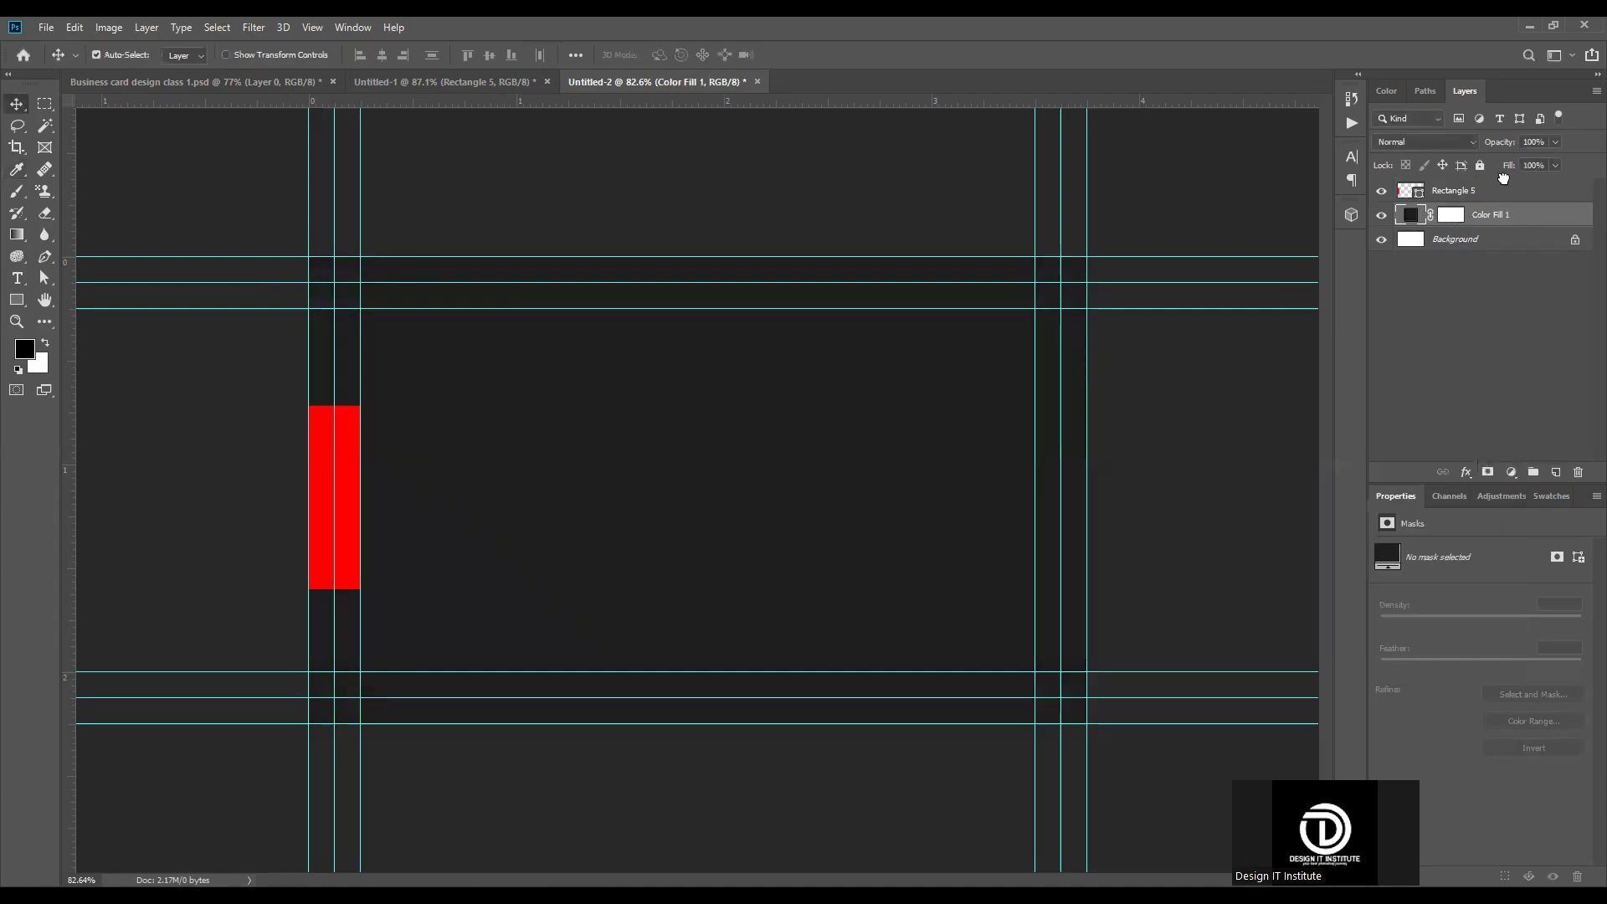
# Step: Move the dark fill layer above the red rectangle's layer and back beneath it
pyautogui.moveTo(1503, 177); pyautogui.dragTo(1478, 226)
pyautogui.moveTo(1504, 216); pyautogui.dragTo(1496, 184)
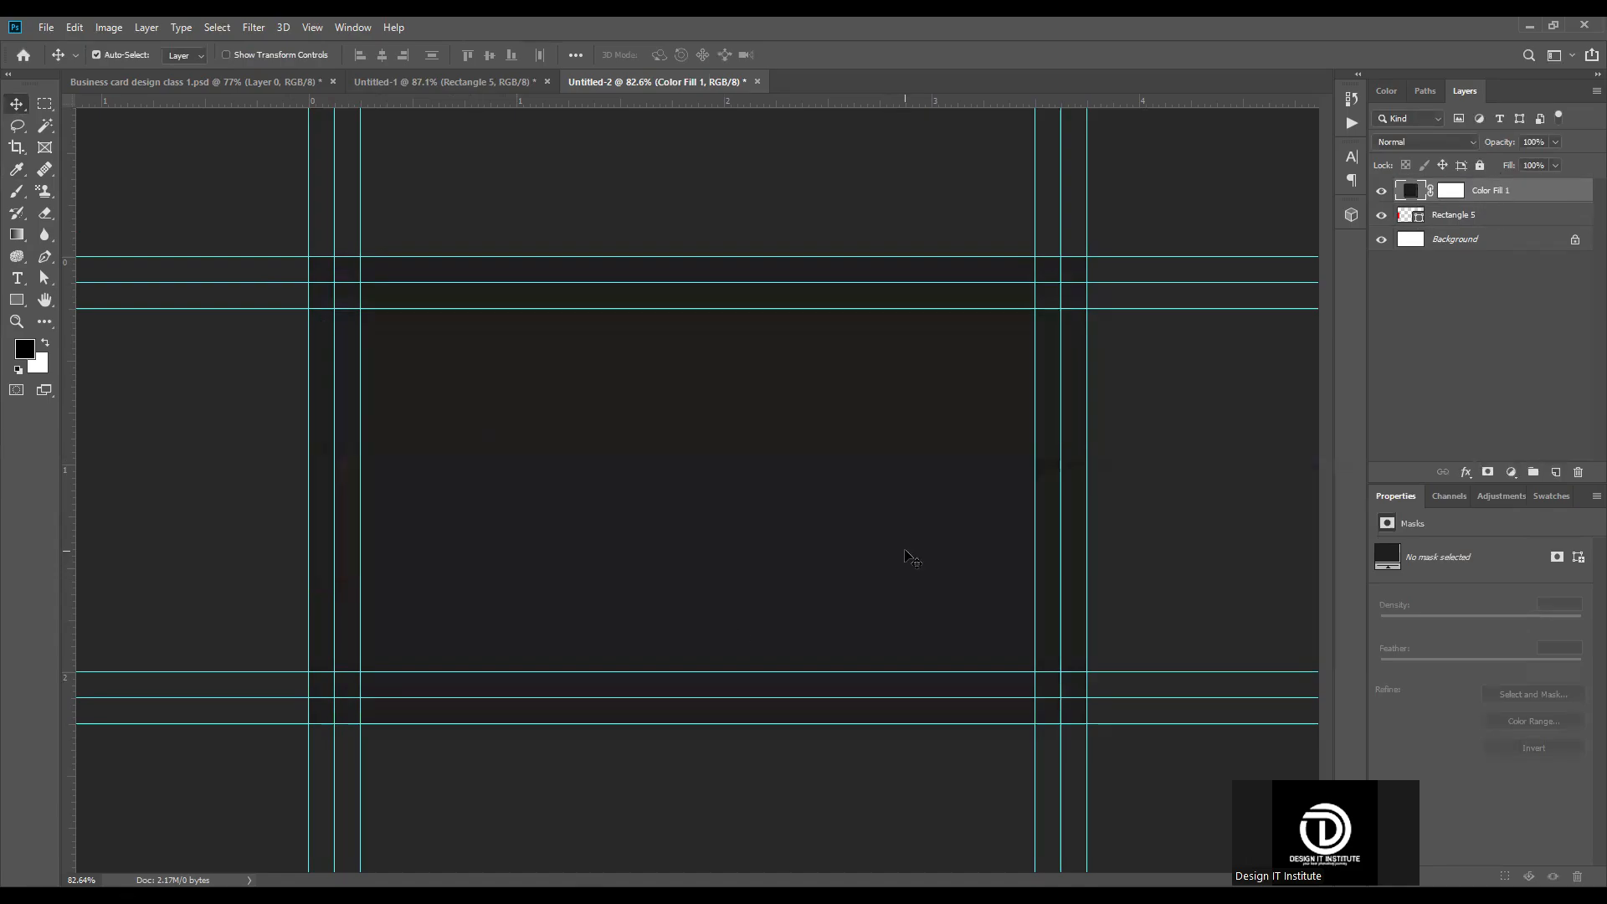
pyautogui.moveTo(1526, 192); pyautogui.dragTo(1527, 225)
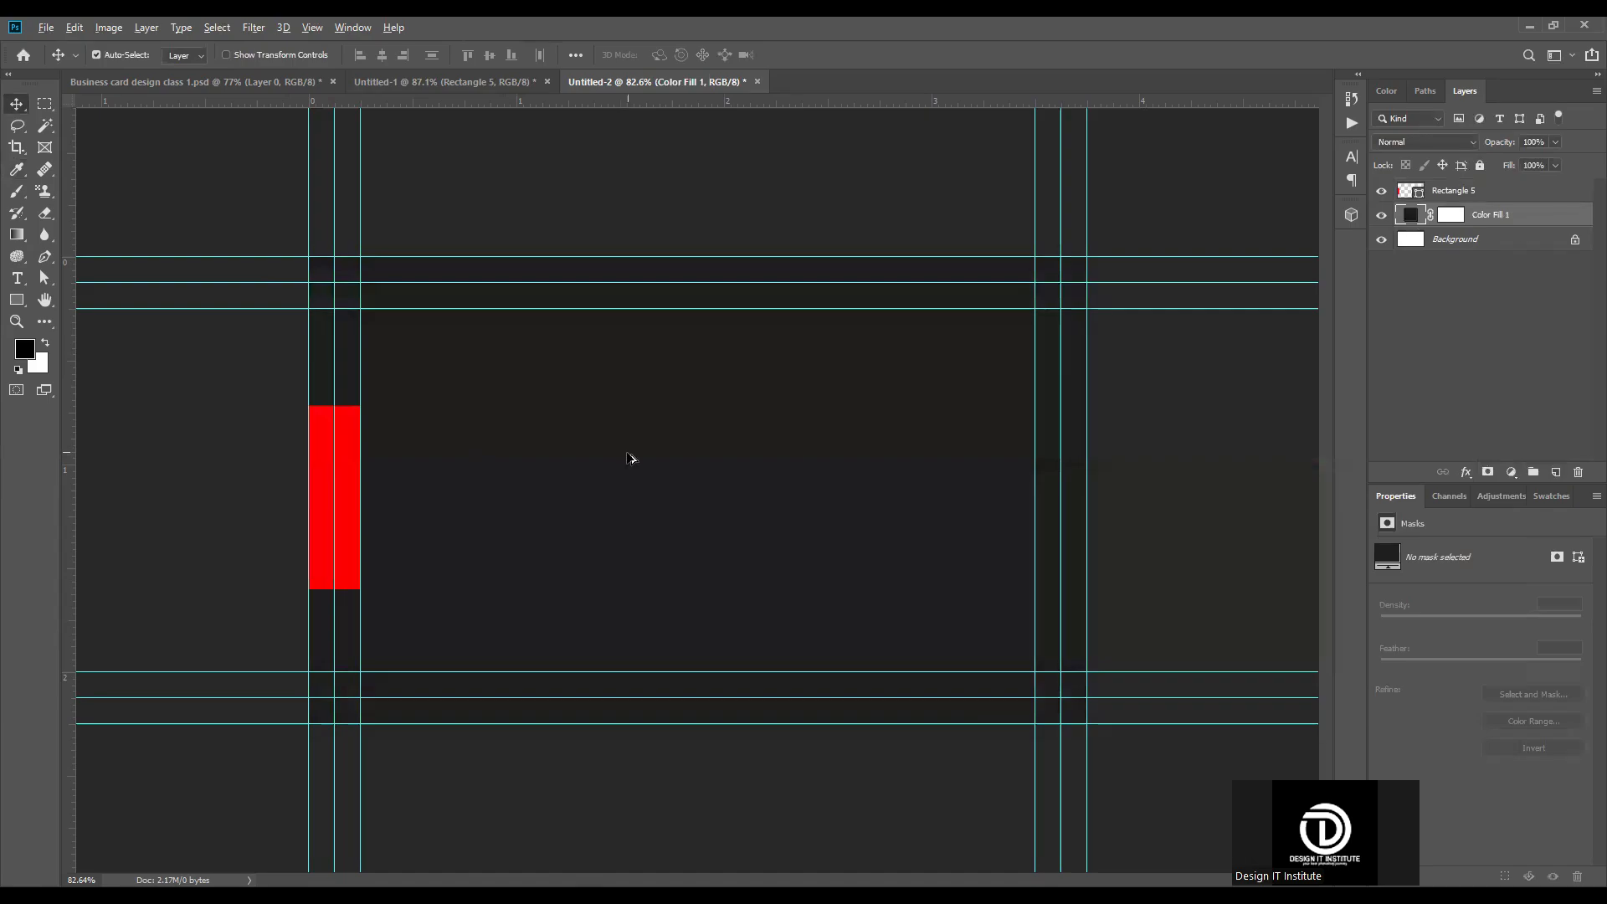
# Step: Align the vertical centers of the red rectangle and the dark fill layer
pyautogui.scroll(-2, 481, 510)
pyautogui.scroll(4, 297, 516)
pyautogui.click(233, 480)
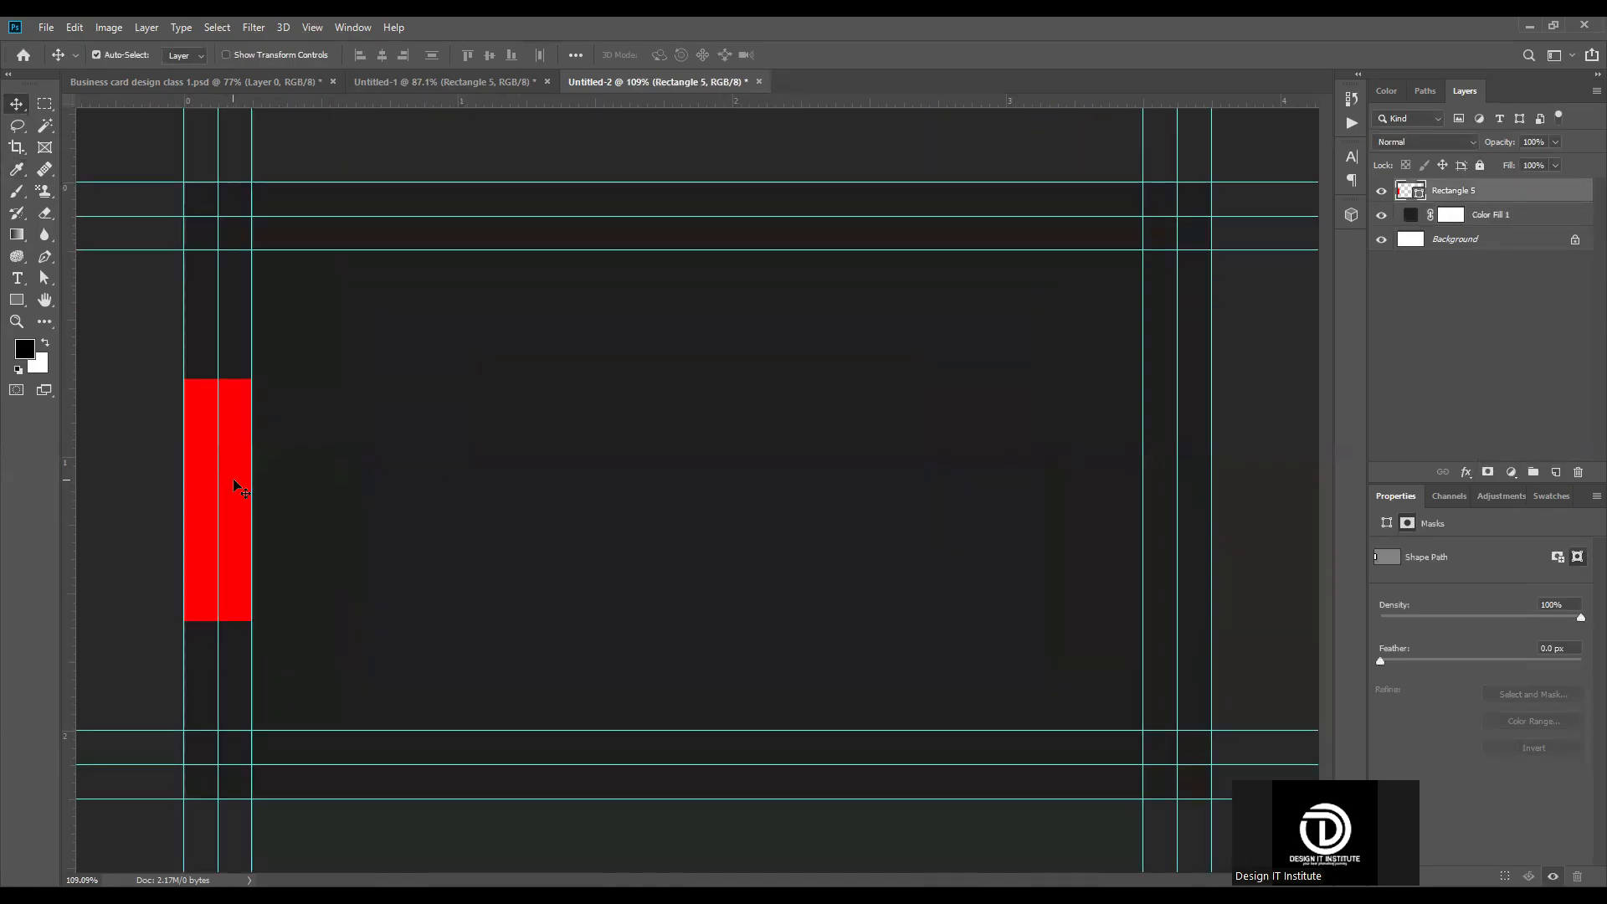
pyautogui.keyDown('shift'); pyautogui.click(504, 417); pyautogui.keyUp('shift')
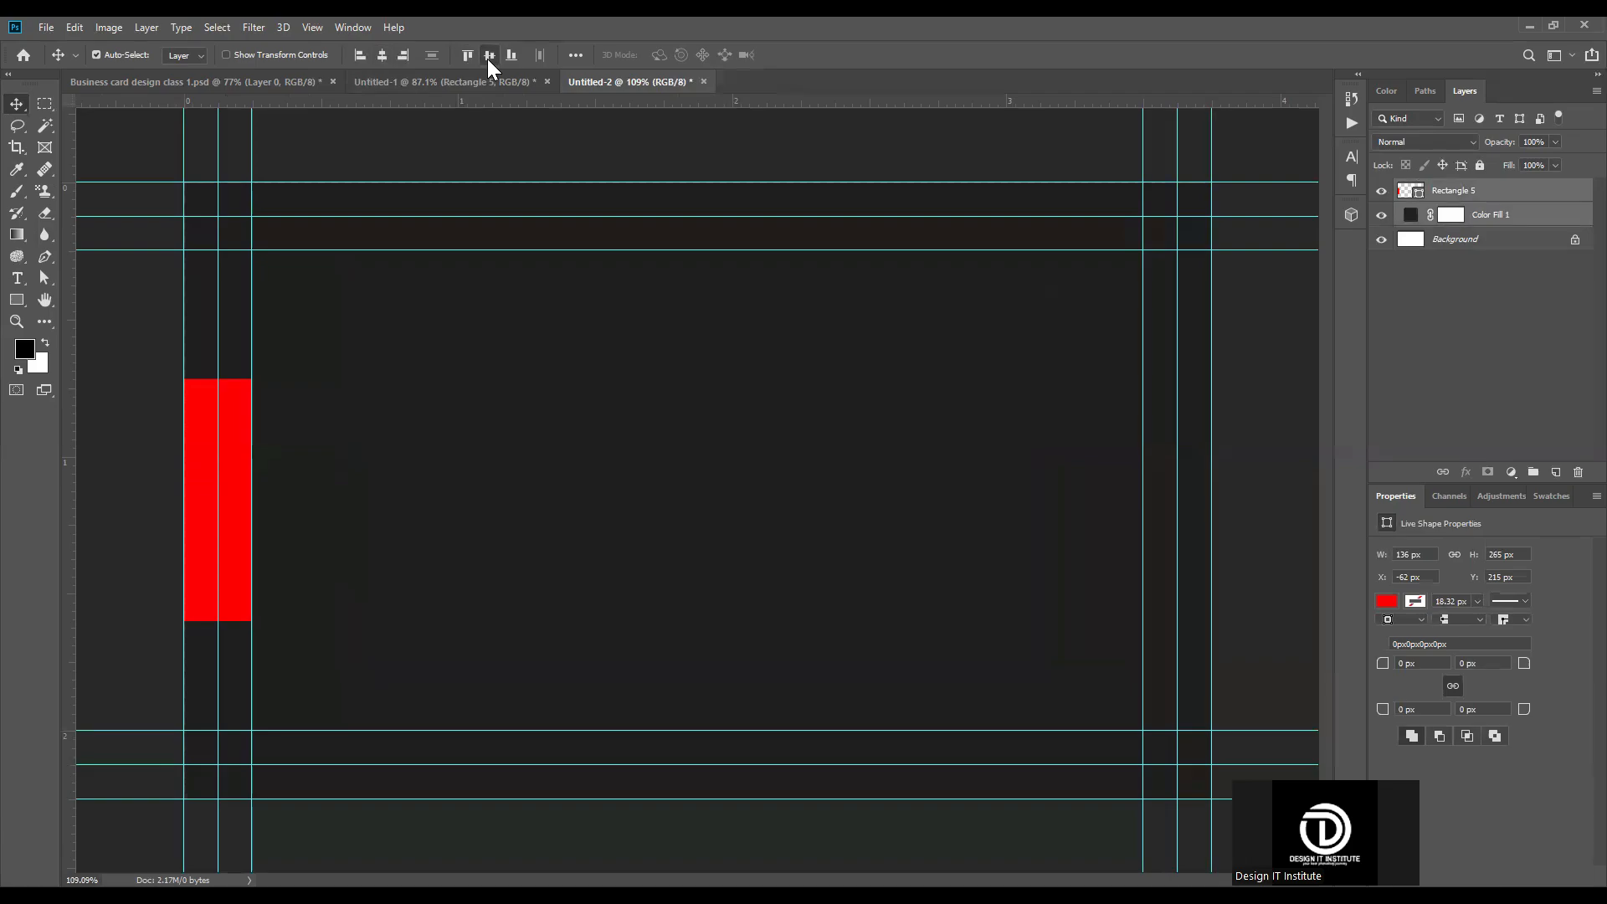
pyautogui.scroll(-5, 424, 545)
pyautogui.click(314, 501)
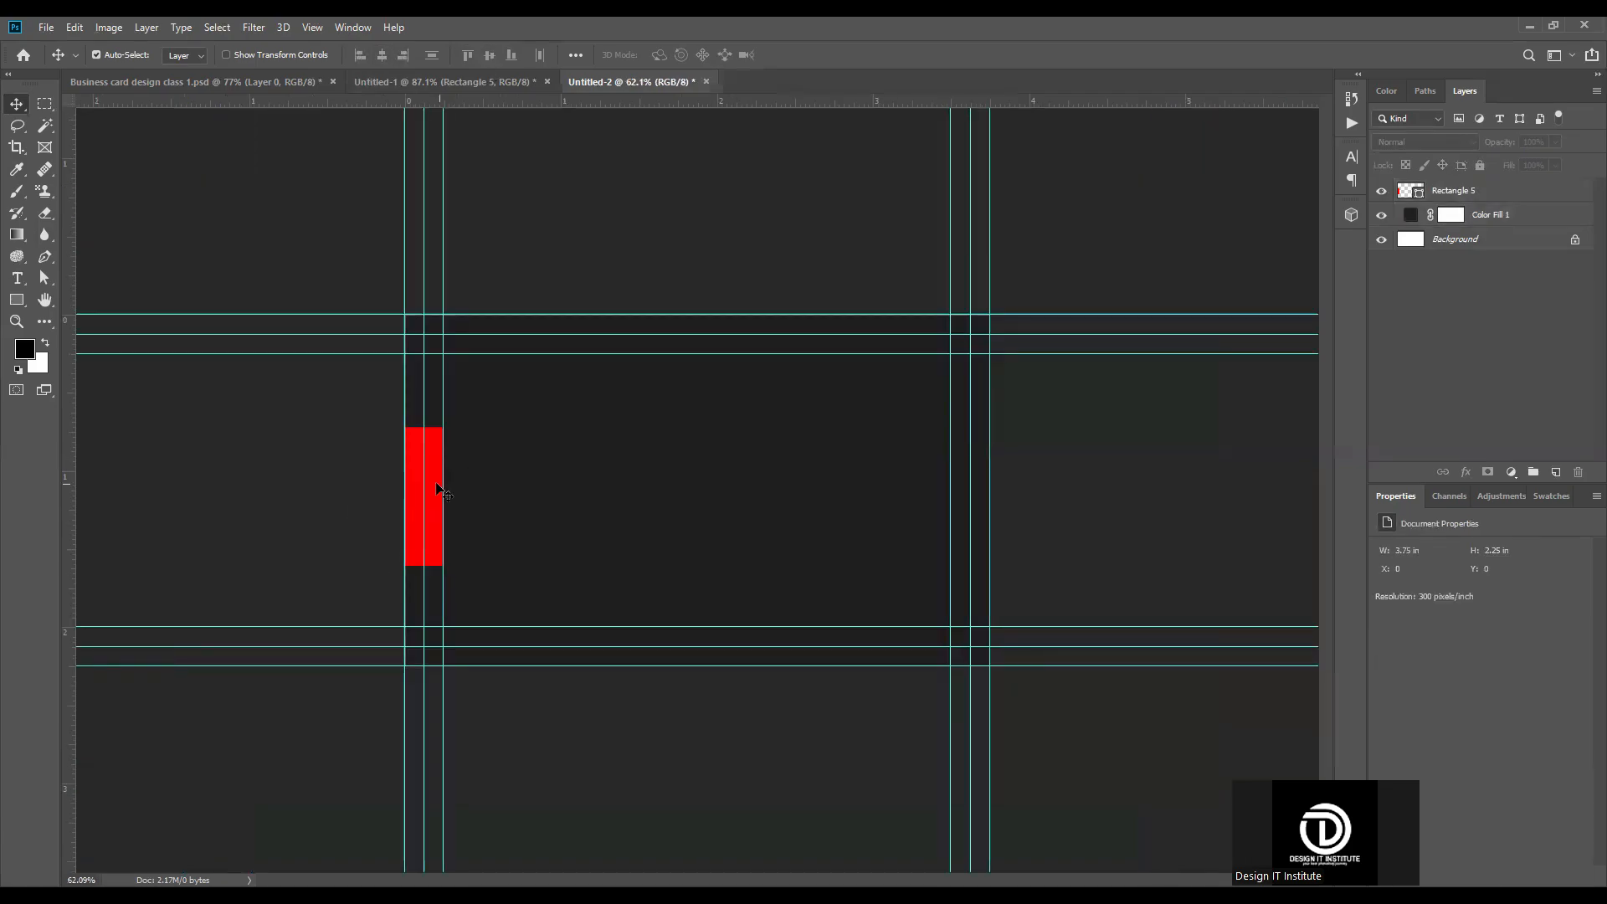
# Step: Duplicate the red rectangle and place the copy at the same height between the card's right-hand guides, at X 1049 px
pyautogui.click(432, 465)
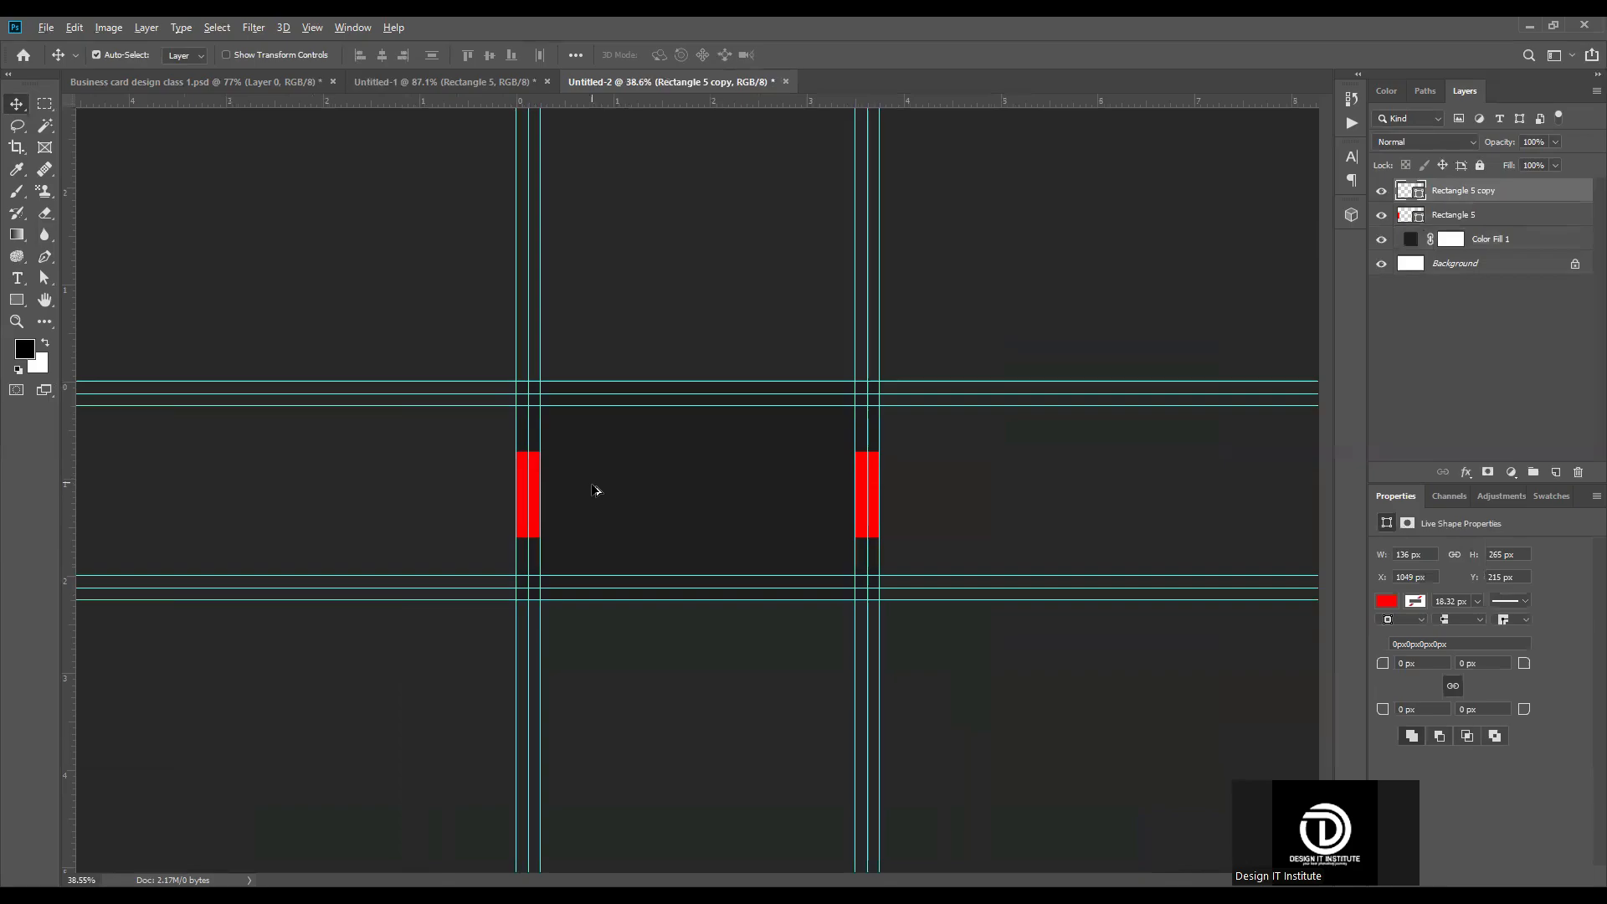
pyautogui.scroll(3, 699, 496)
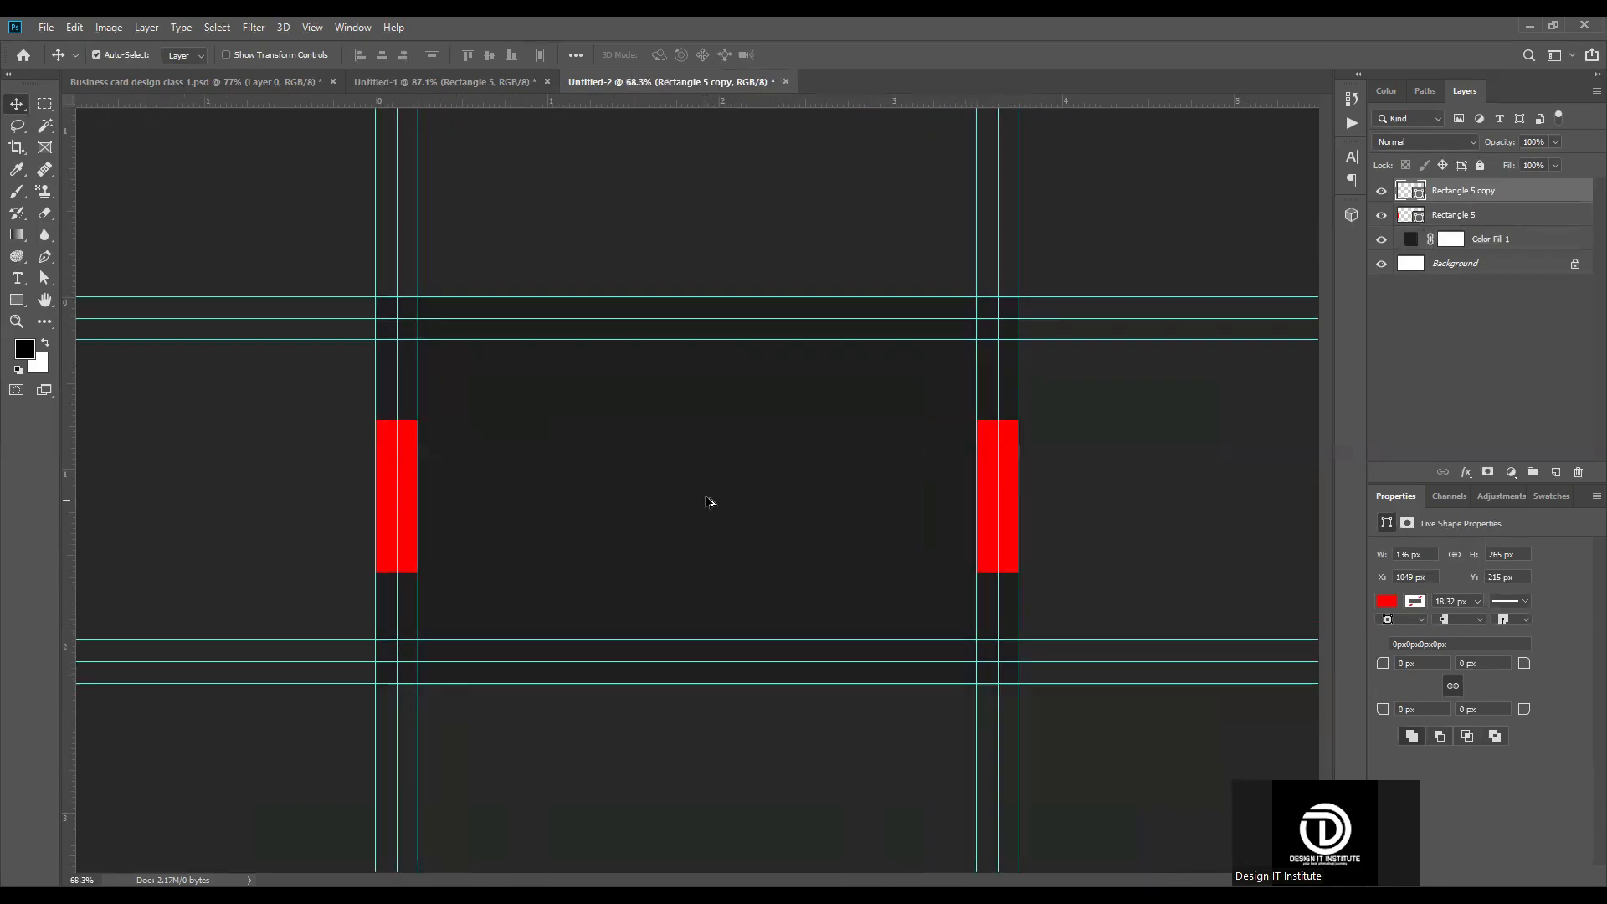
pyautogui.scroll(2, 709, 503)
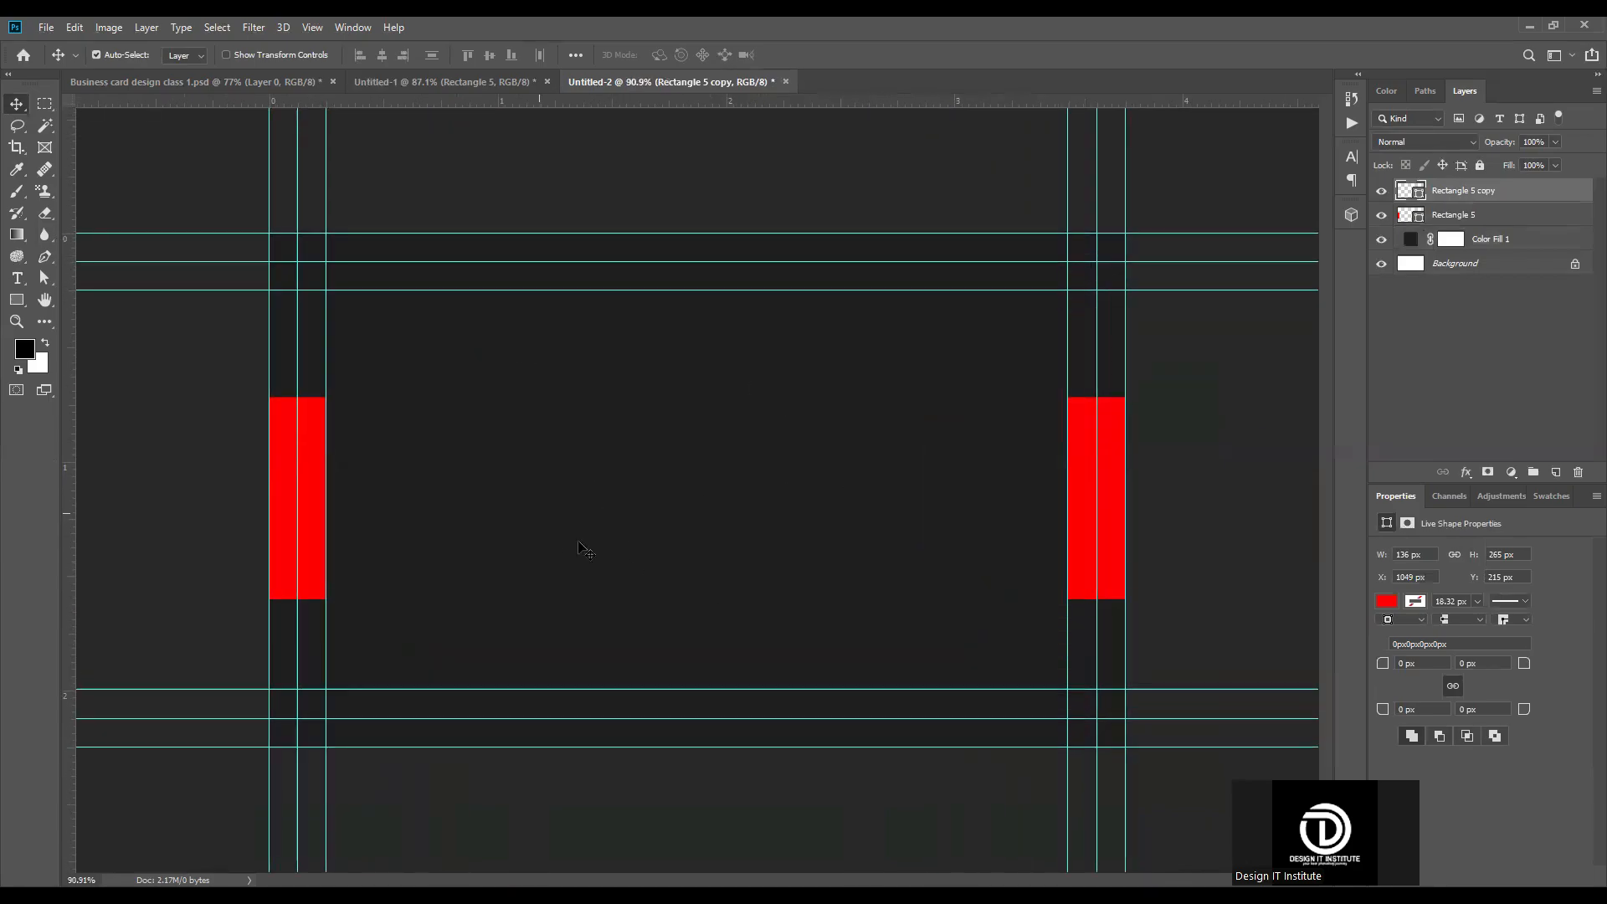
# Step: Copy the DESIGN IT lettering and its red square frame from Untitled-1 into the Untitled-2 document
pyautogui.hotkey('ctrl', 'shift', 'Tab')
pyautogui.scroll(6, 494, 430)
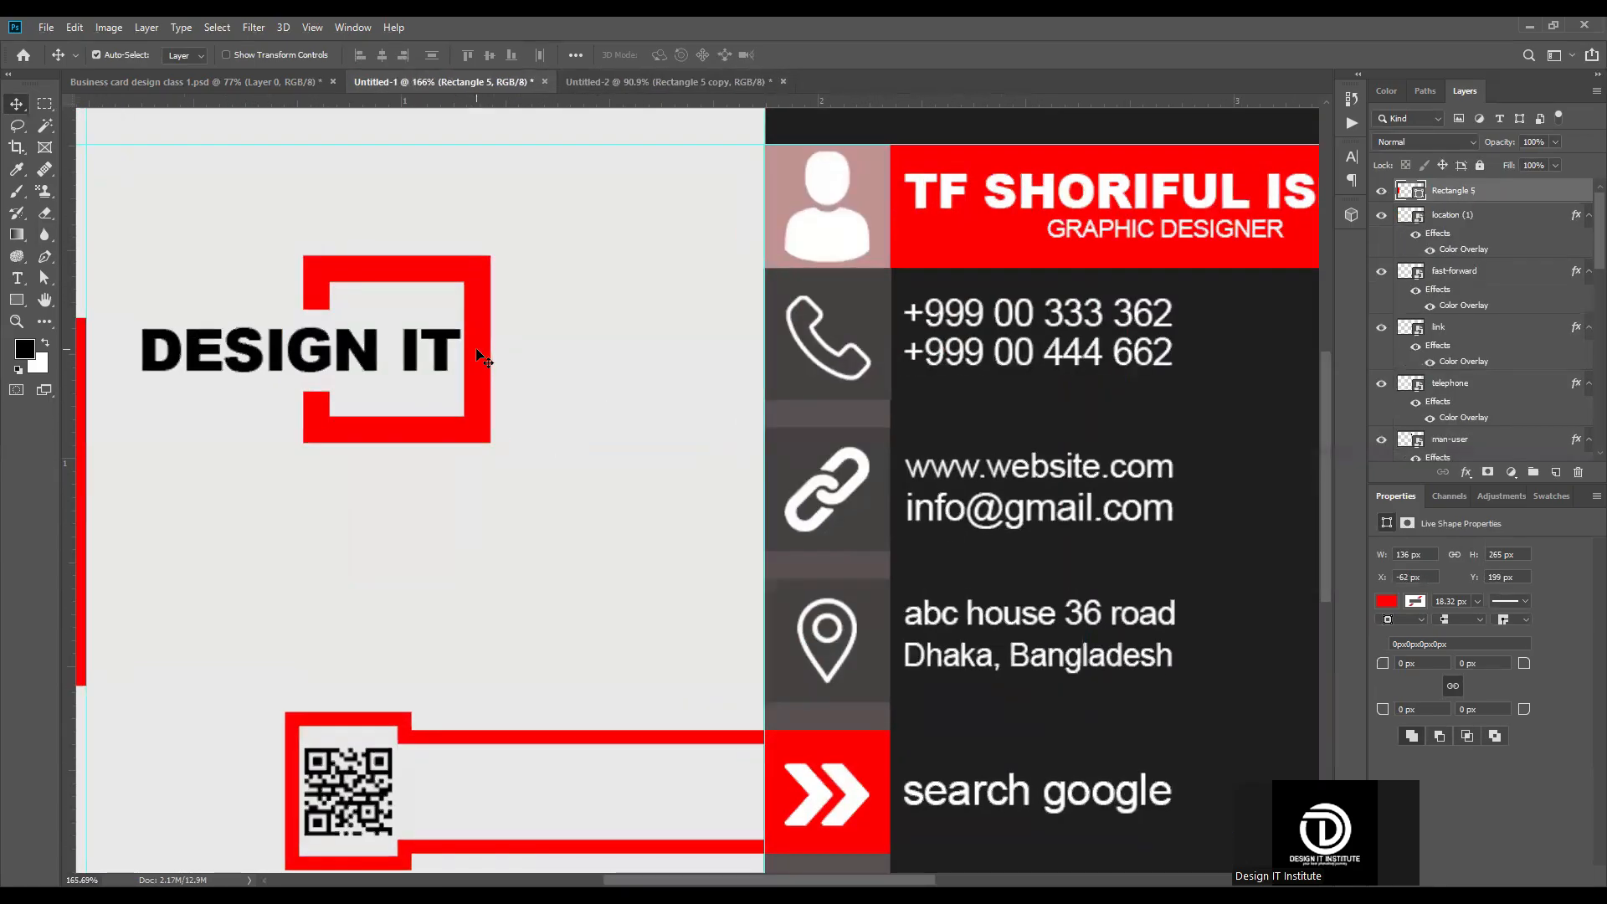
pyautogui.click(476, 290)
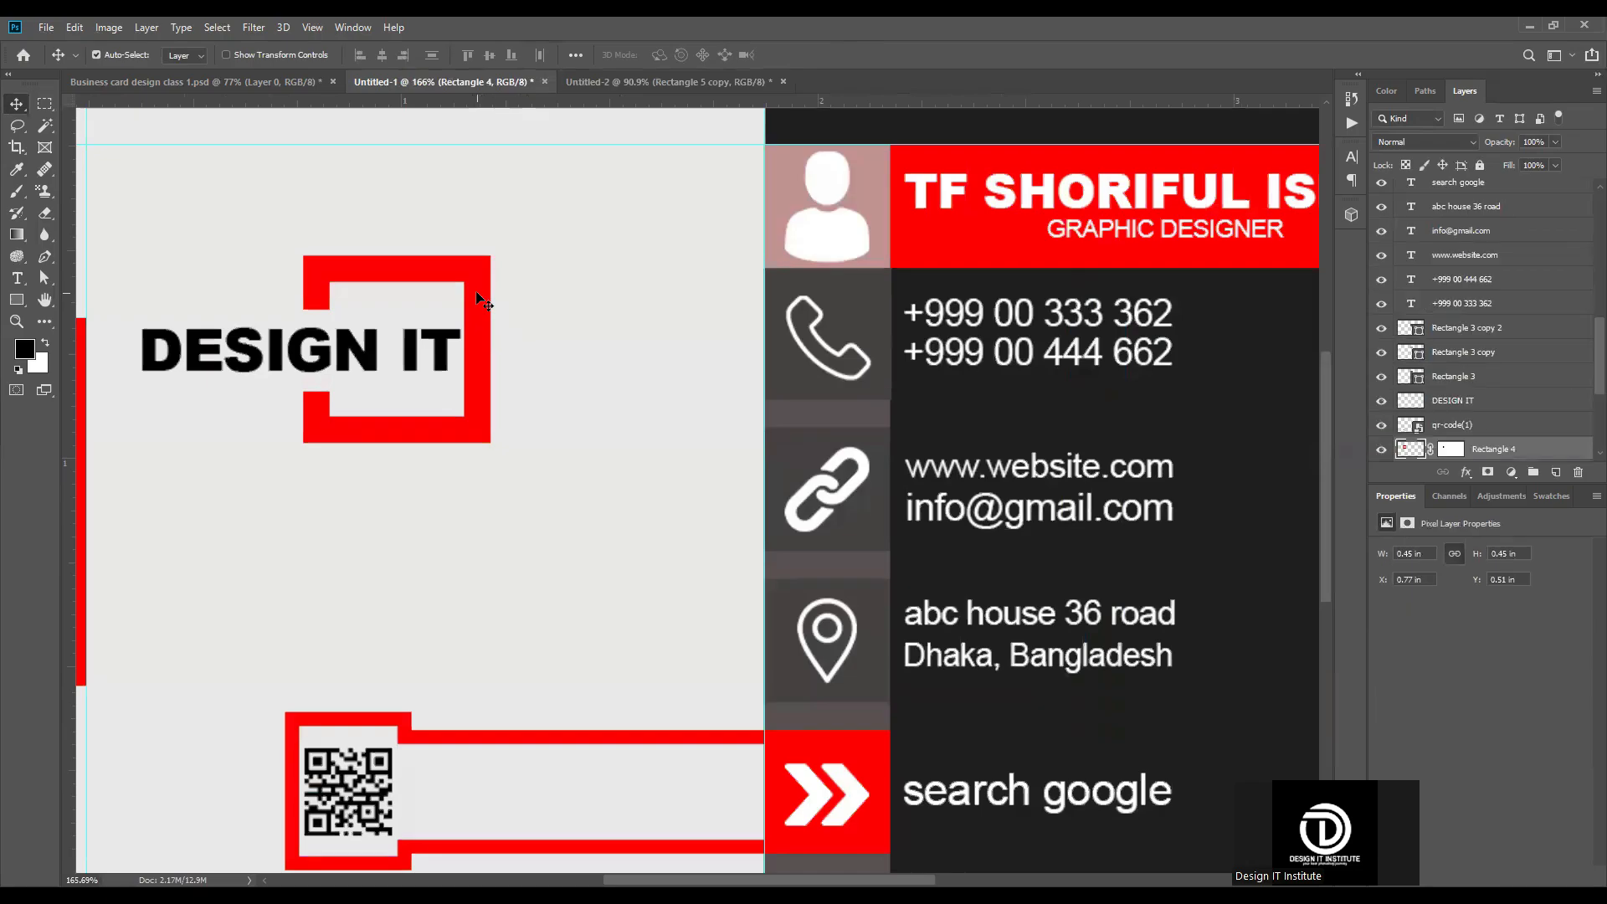
pyautogui.keyDown('shift'); pyautogui.click(450, 352); pyautogui.keyUp('shift')
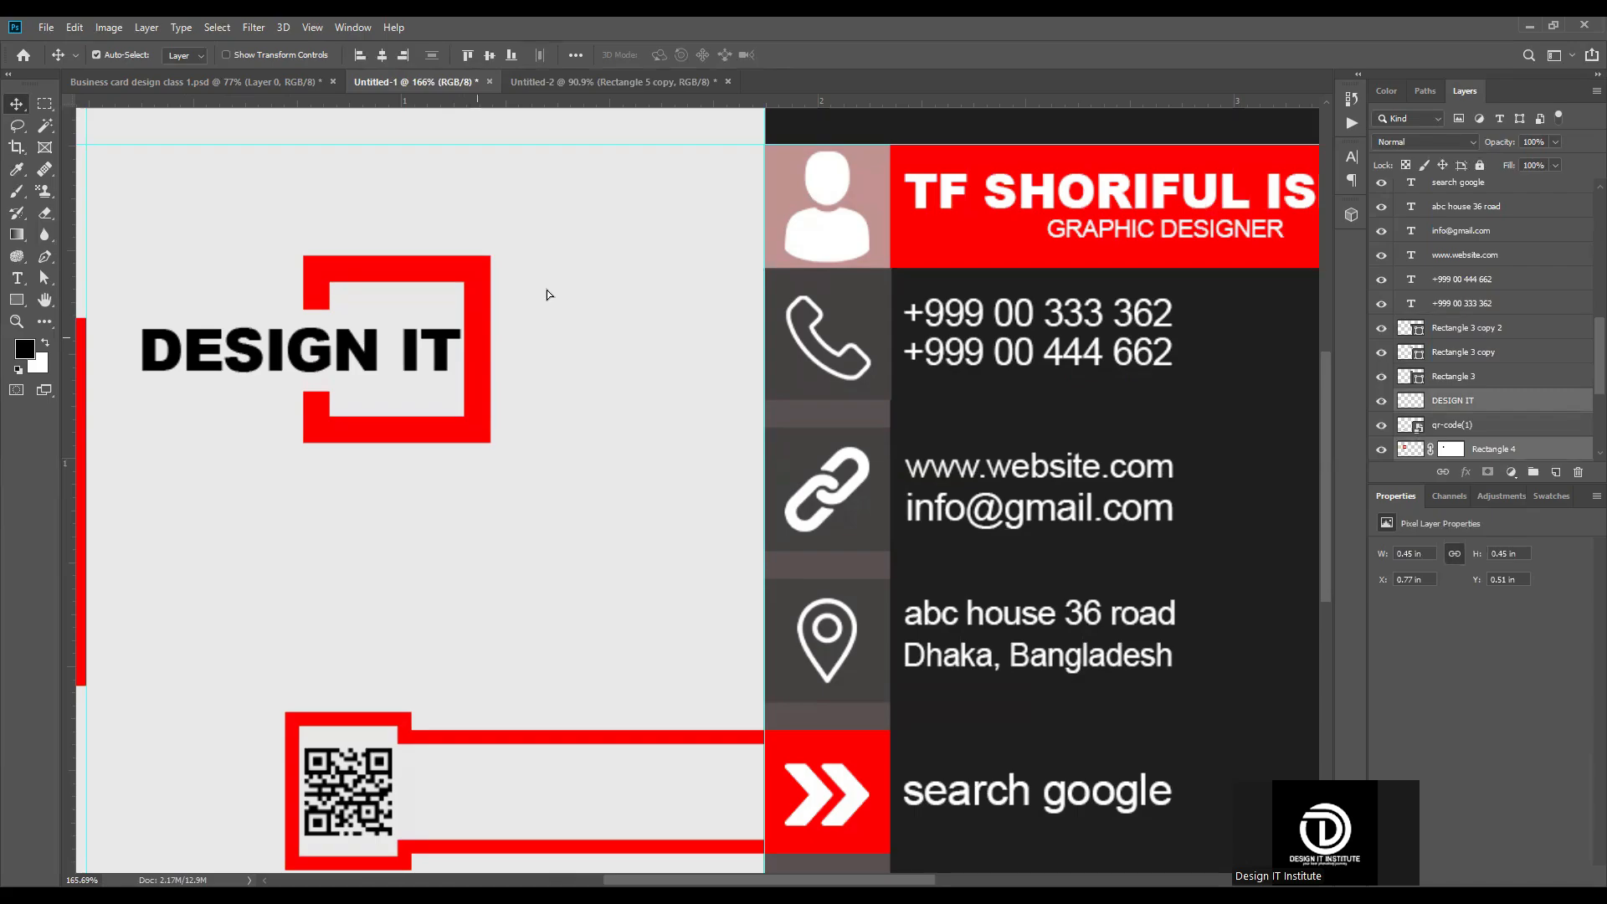
pyautogui.moveTo(631, 97); pyautogui.dragTo(762, 469)
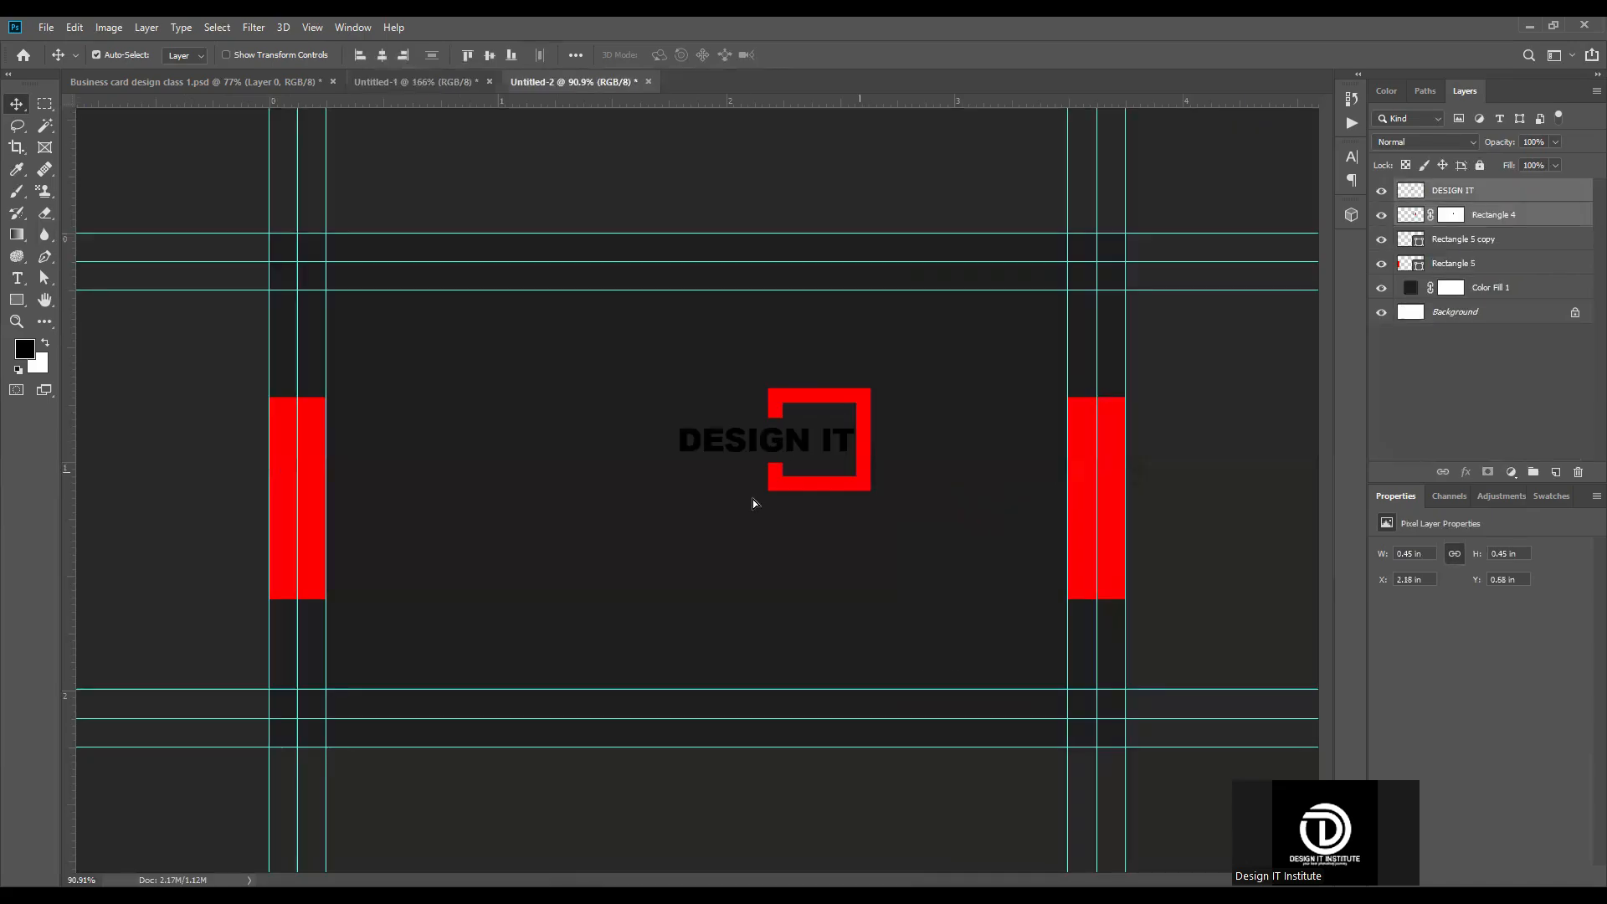
# Step: Scale the lettering and red frame together to about 185.5% and place them midway between the two red edge rectangles
pyautogui.hotkey('ctrl', 't')
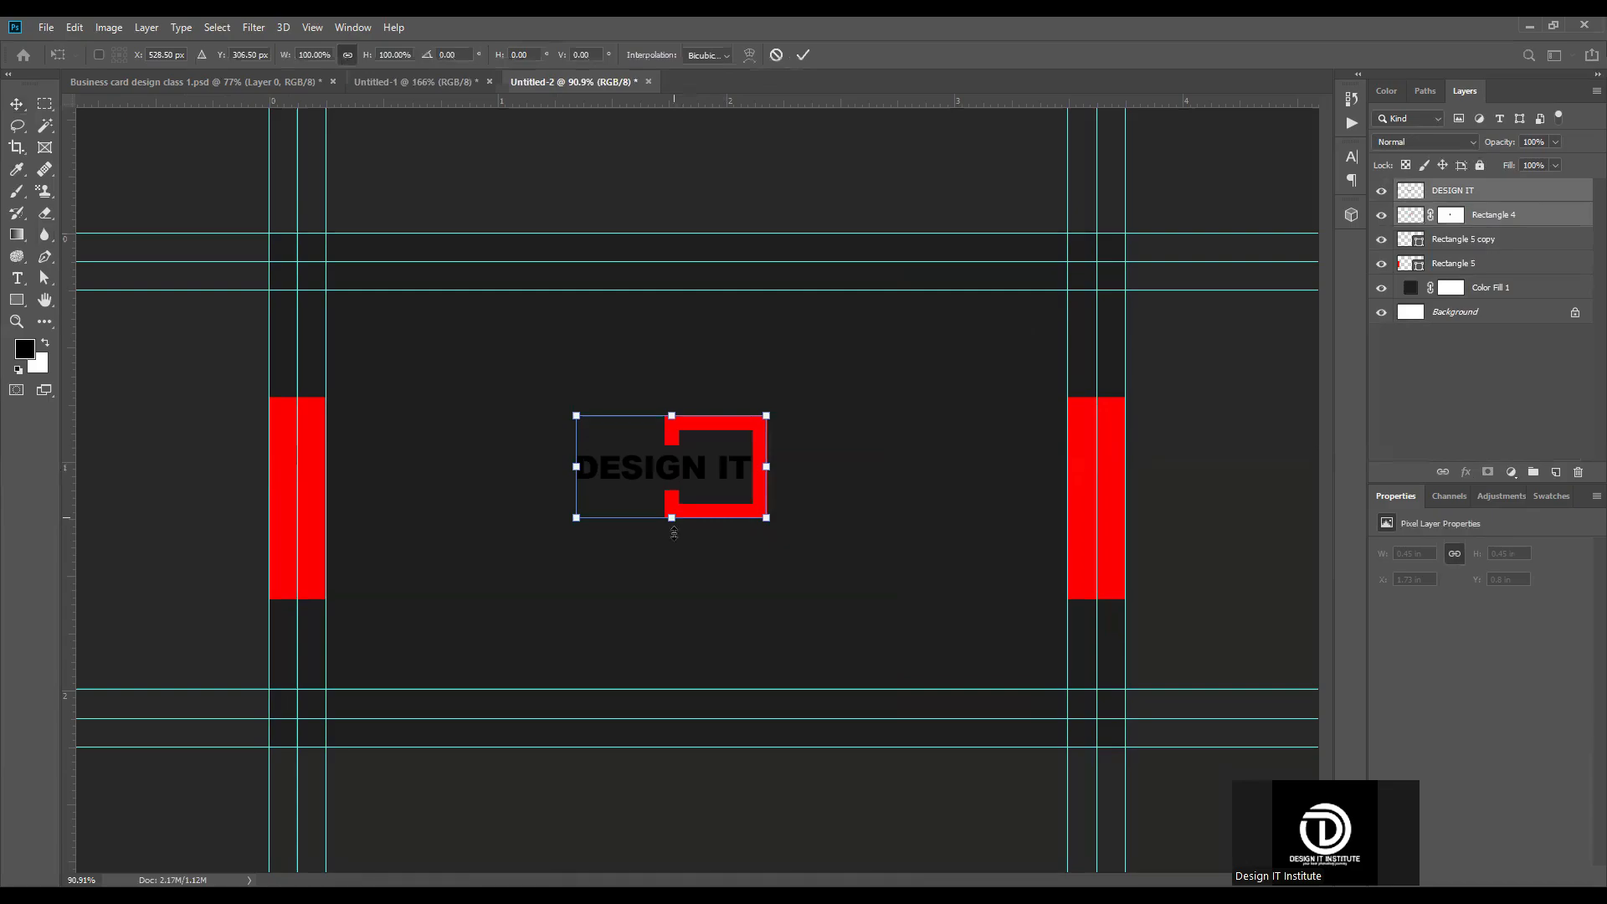
pyautogui.moveTo(672, 518); pyautogui.dragTo(671, 605)
pyautogui.moveTo(834, 473); pyautogui.dragTo(860, 453)
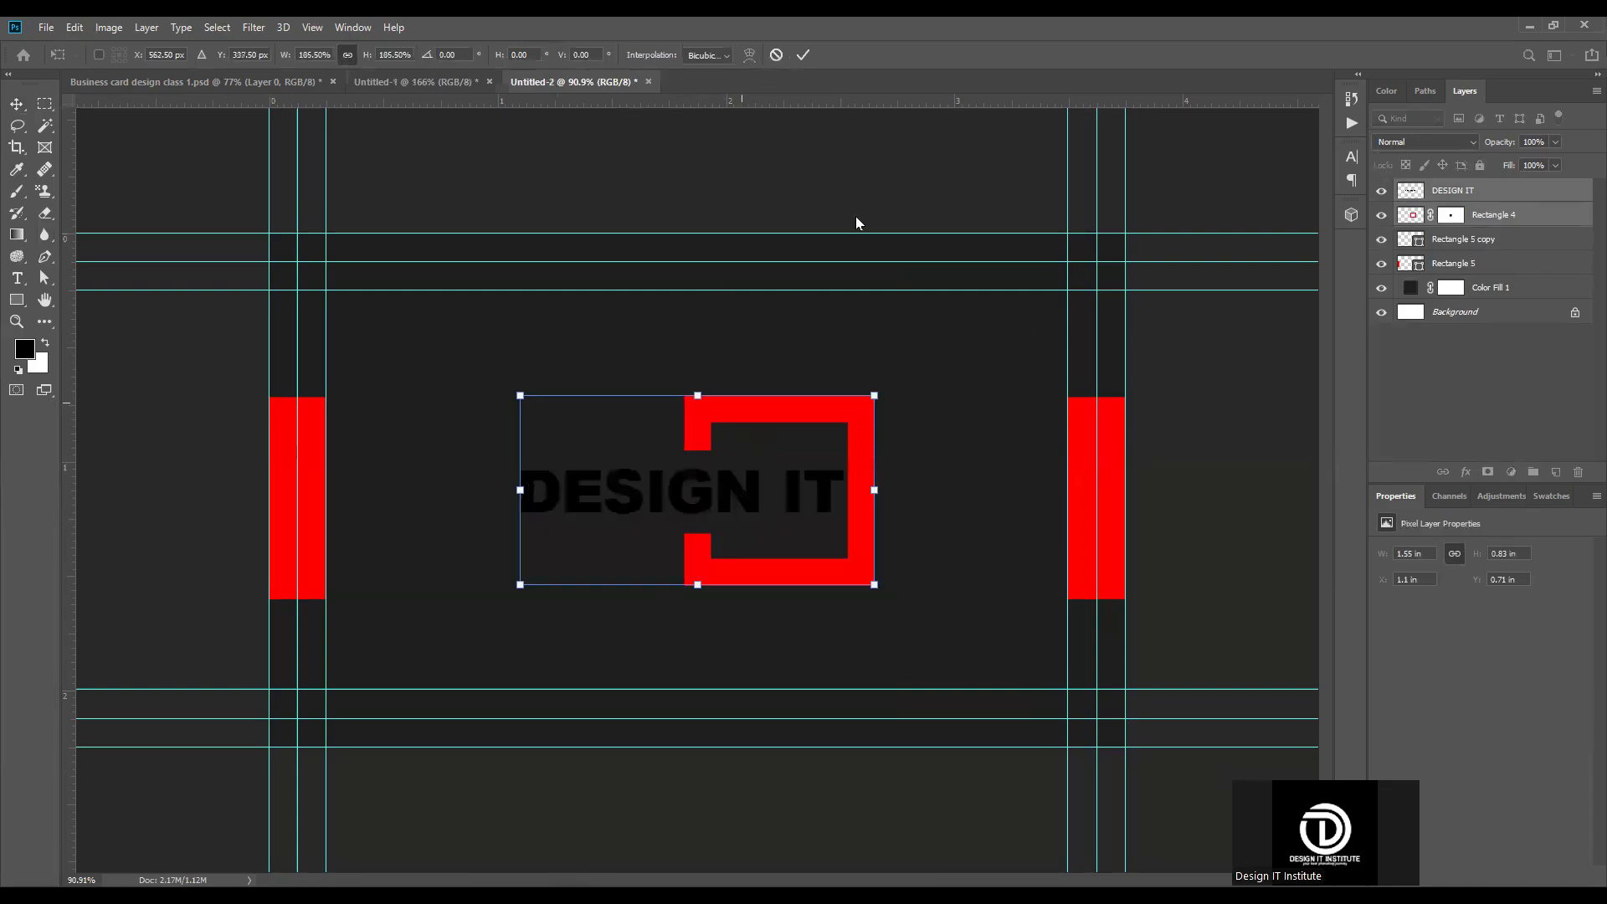
pyautogui.click(804, 55)
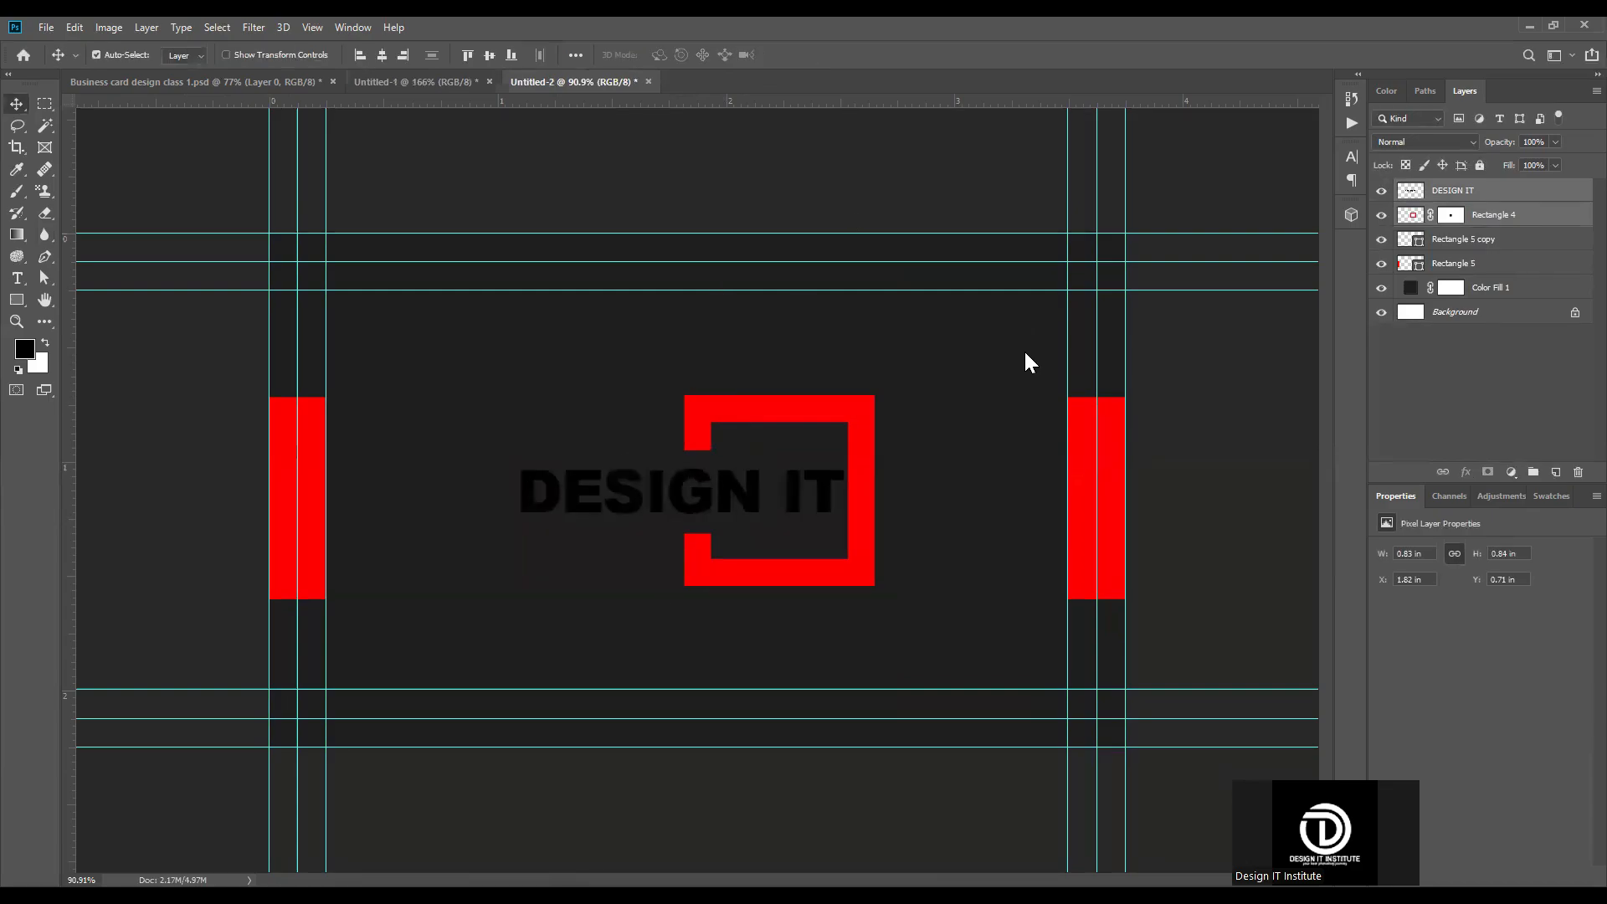
# Step: Try to turn the DESIGN IT lettering white through the character color
pyautogui.click(764, 491)
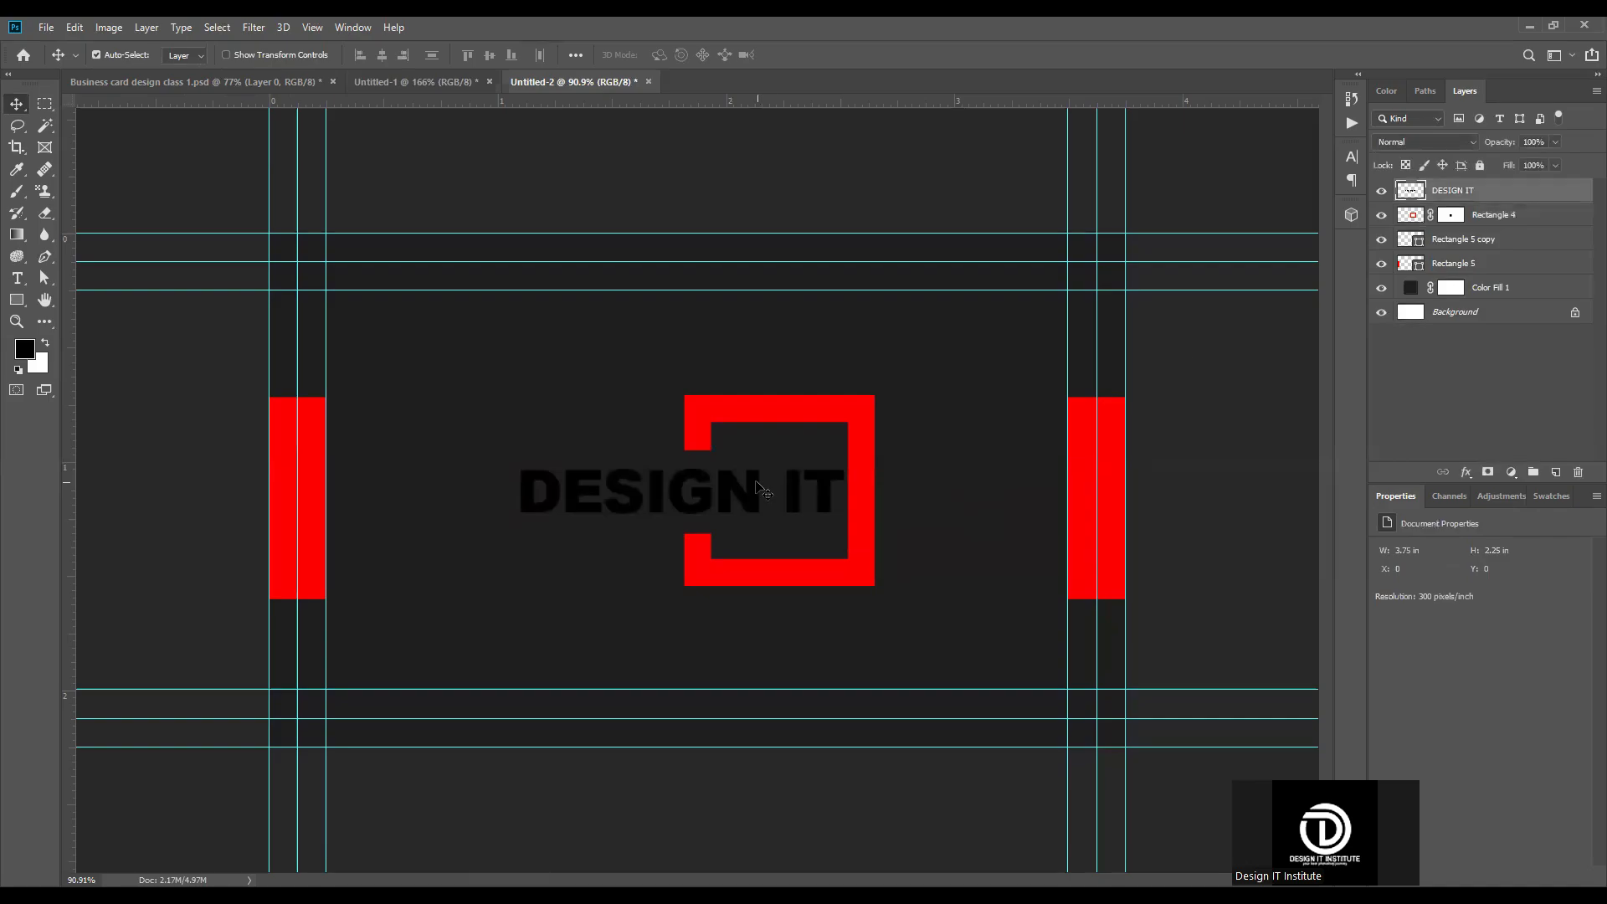
pyautogui.click(1351, 156)
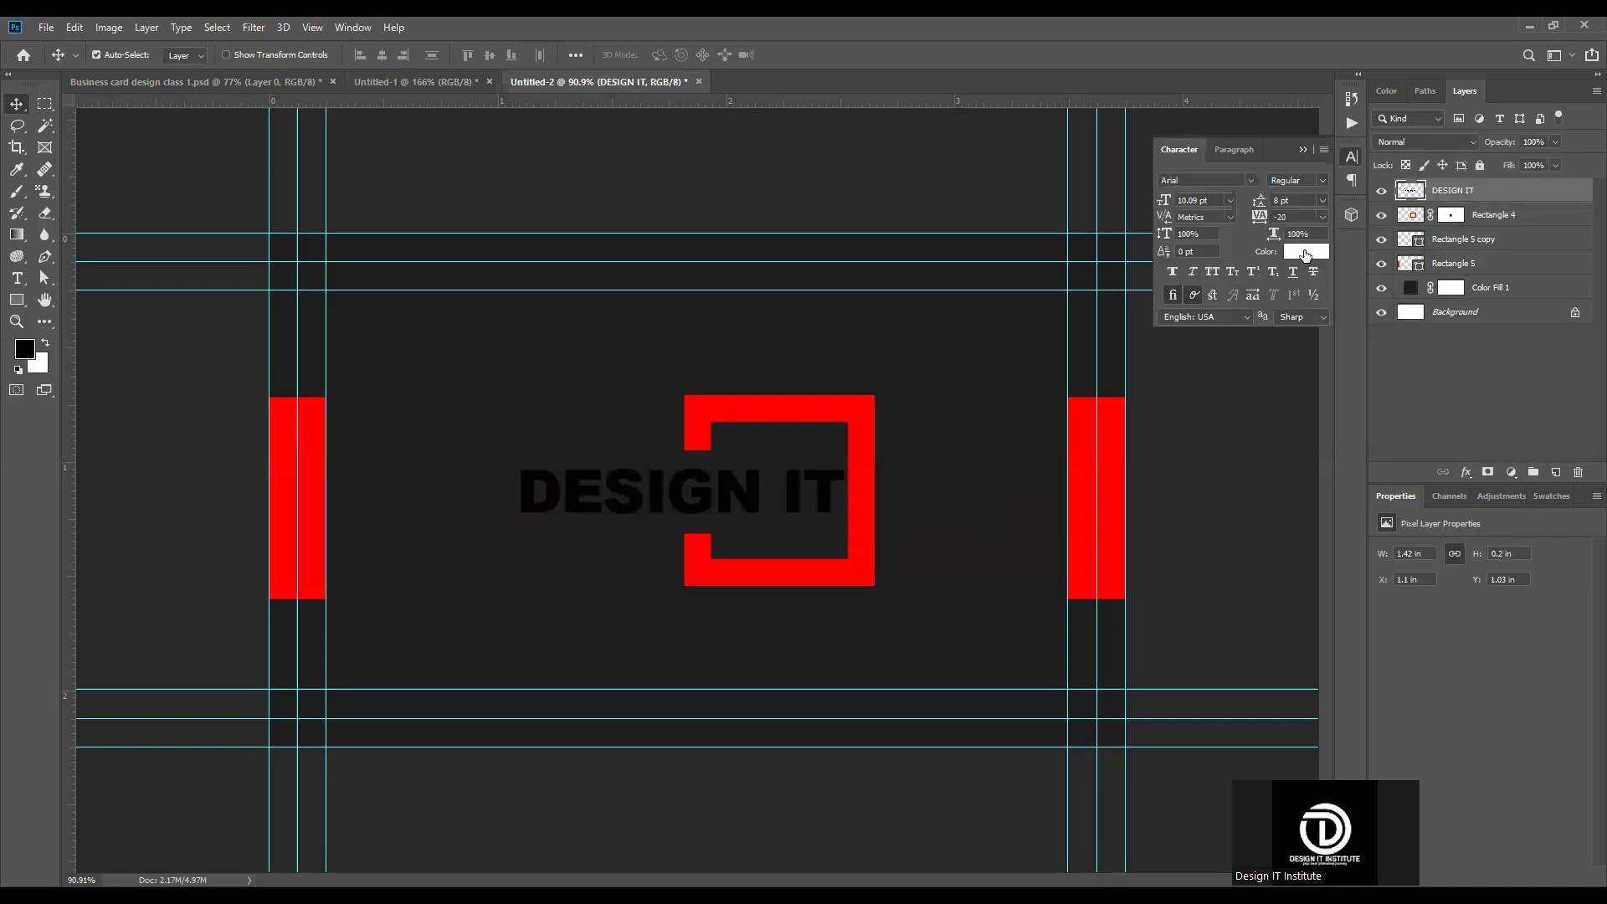
pyautogui.click(1306, 253)
pyautogui.click(1467, 390)
pyautogui.click(1466, 386)
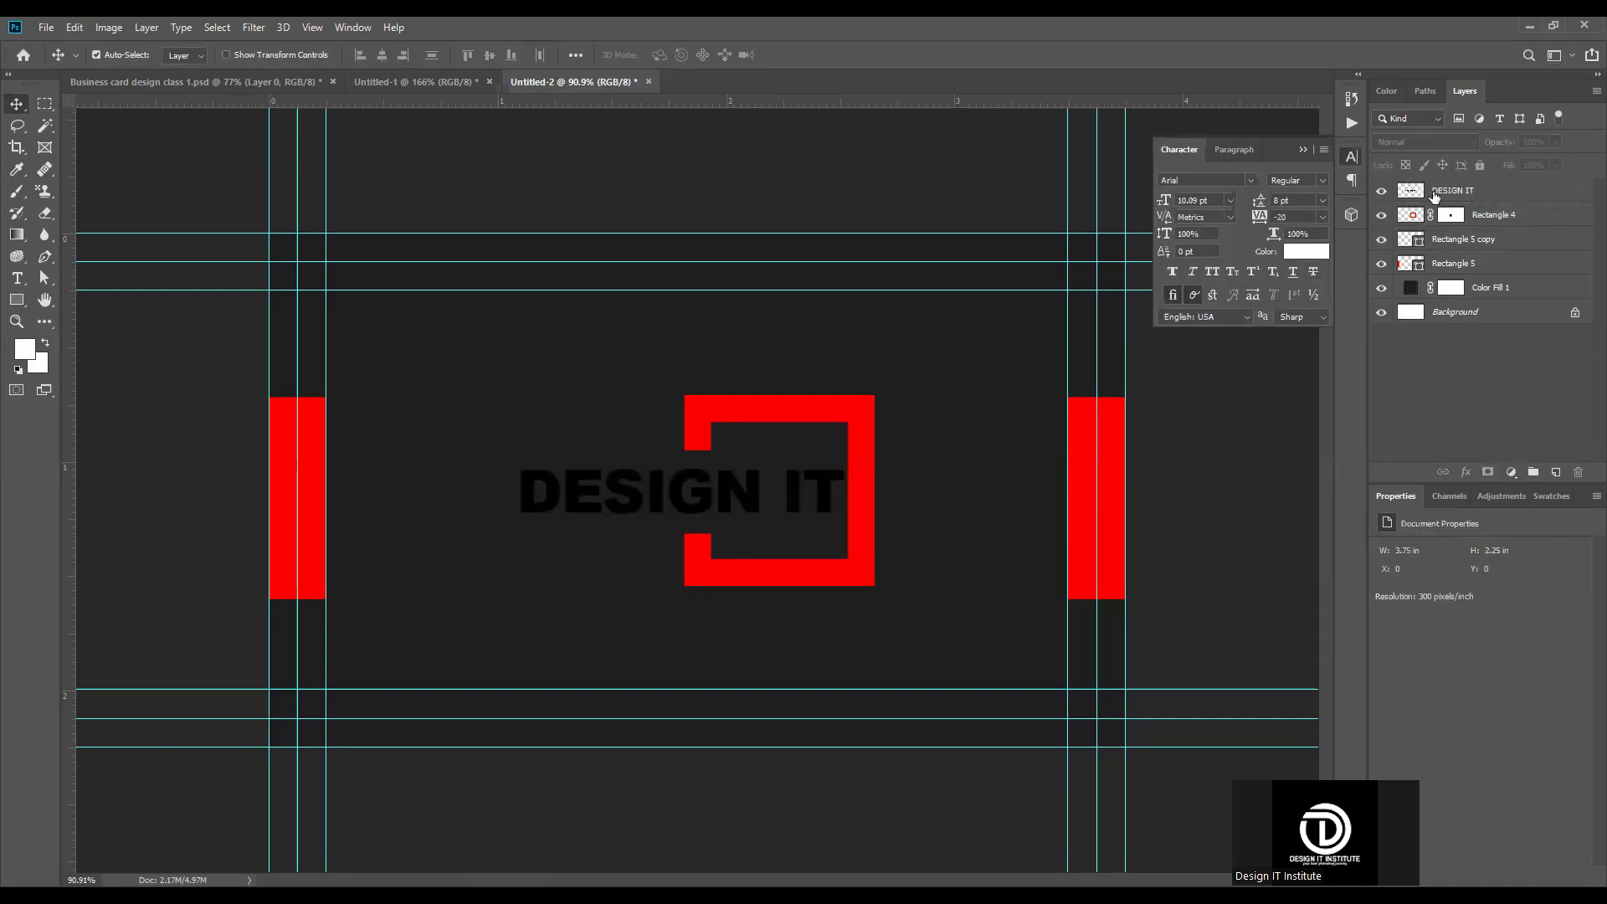
pyautogui.click(1303, 150)
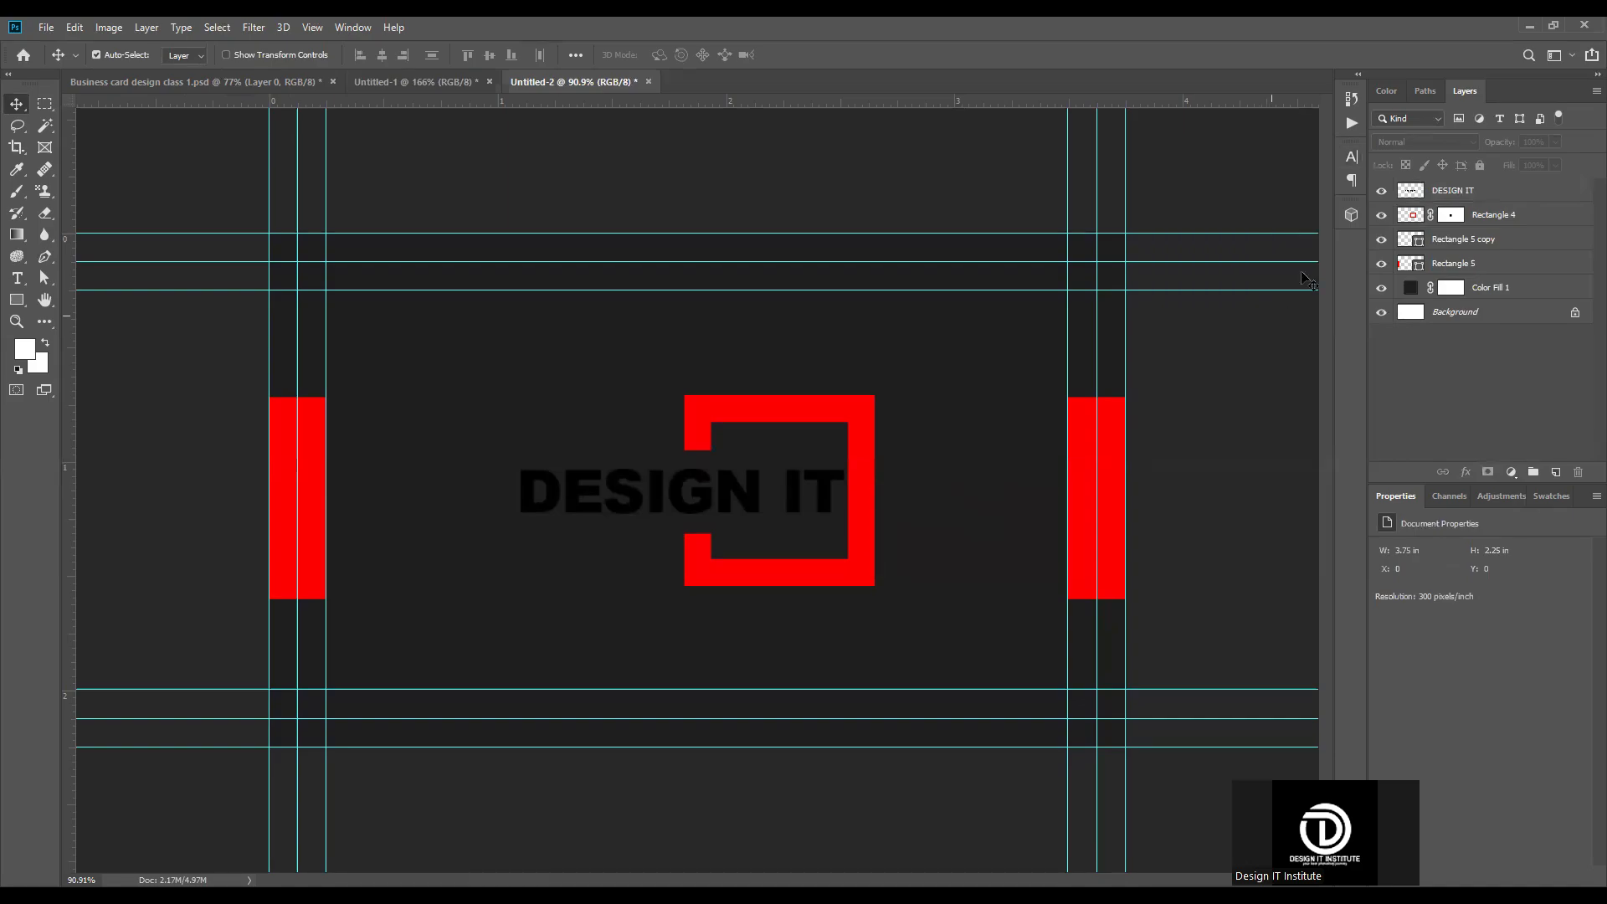
# Step: Apply a white Color Overlay at 100% opacity to the DESIGN IT layer
pyautogui.click(1526, 193)
pyautogui.doubleClick(1525, 192)
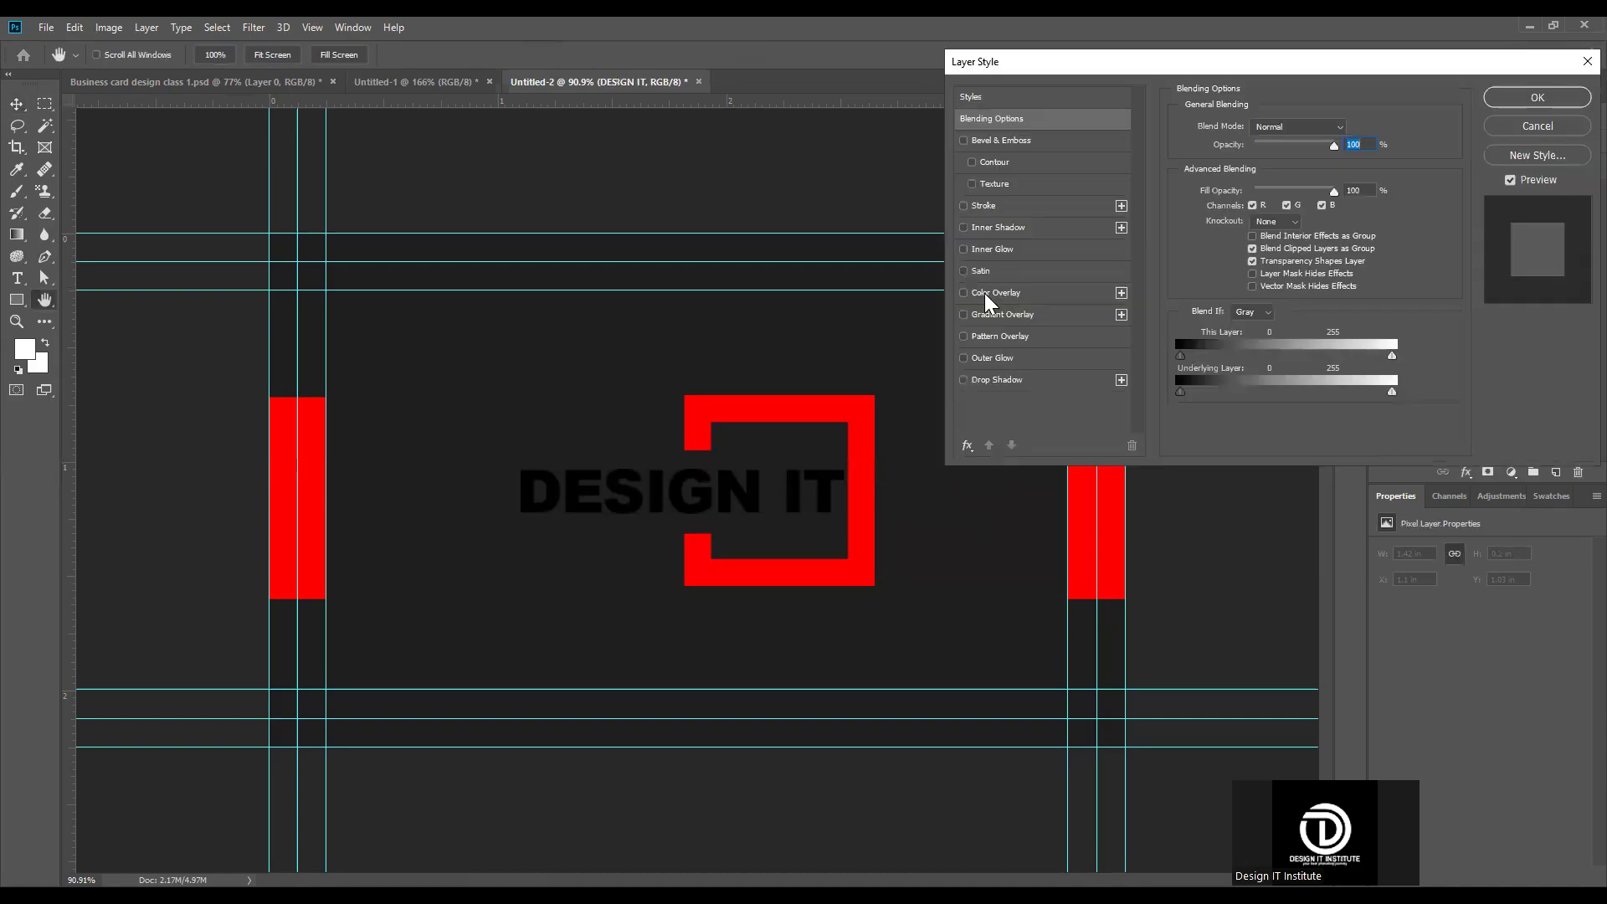
pyautogui.click(984, 293)
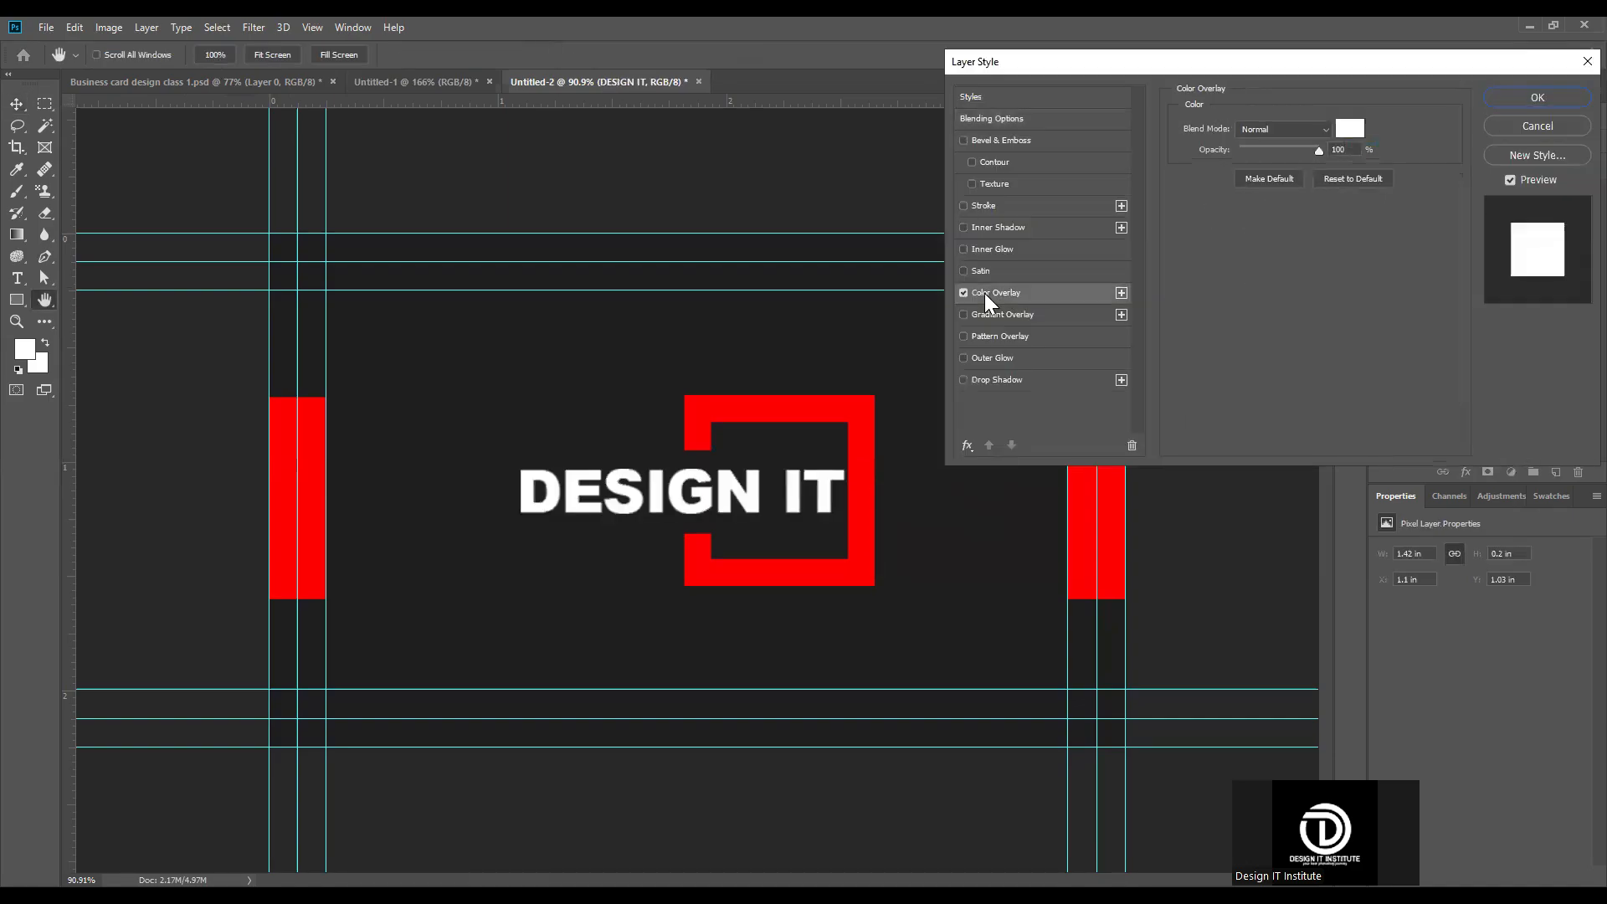
pyautogui.click(1537, 98)
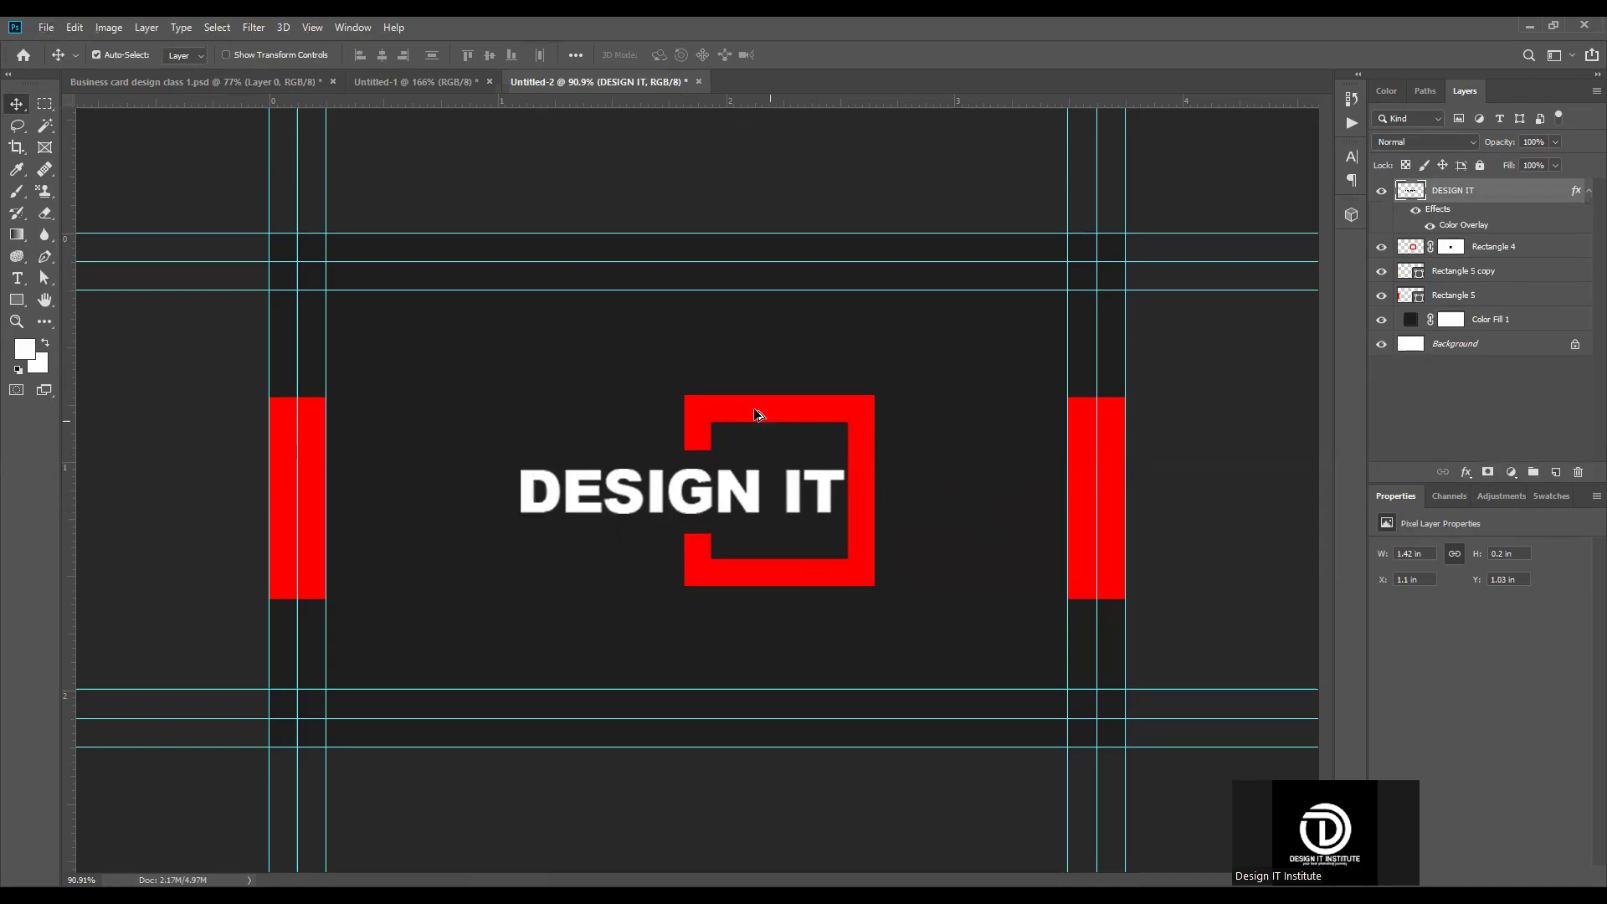
pyautogui.scroll(-6, 559, 588)
pyautogui.scroll(8, 469, 599)
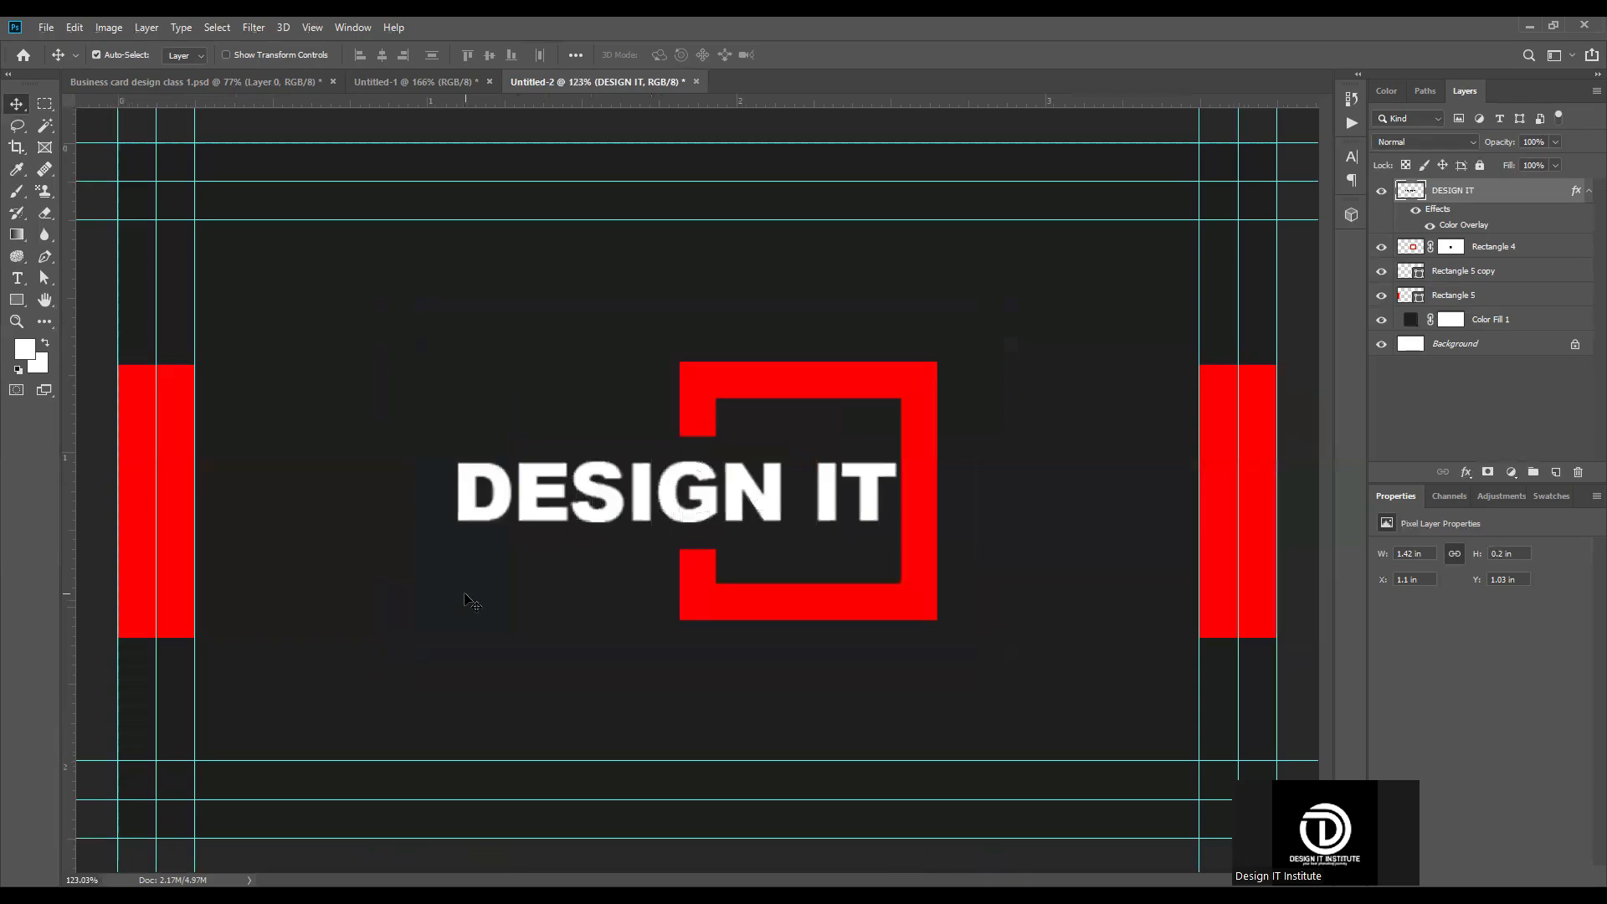
pyautogui.click(466, 596)
pyautogui.scroll(-4, 574, 575)
pyautogui.click(159, 200)
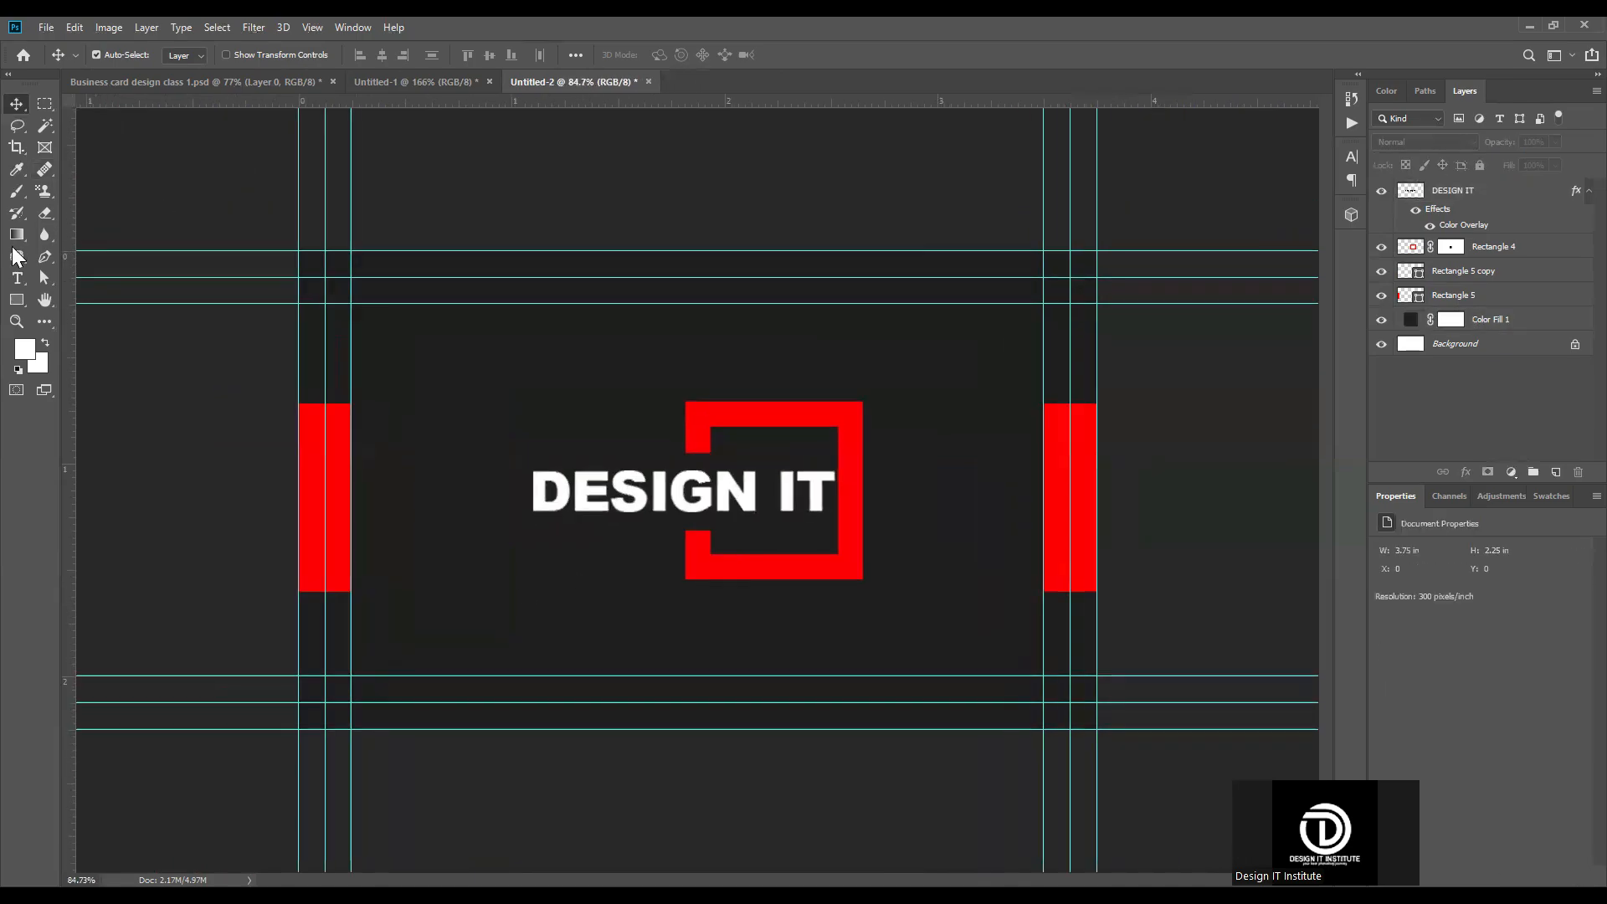
# Step: Duplicate the red rectangle on the card's left edge and place the copy's layer directly beneath the original
pyautogui.click(331, 473)
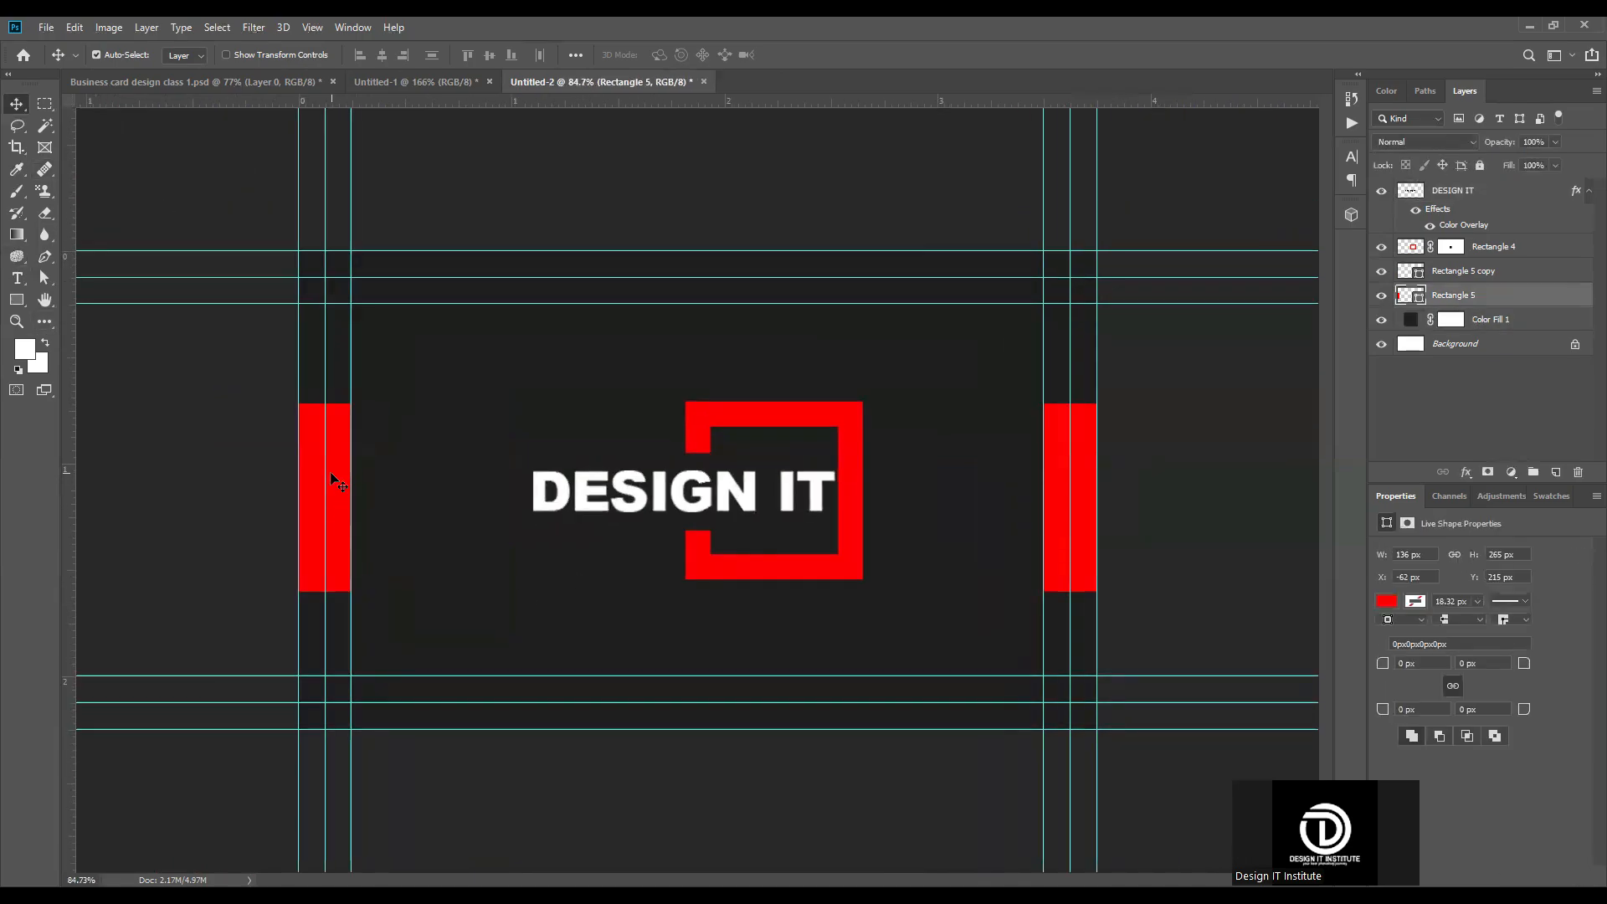
pyautogui.hotkey('ctrl', 'j')
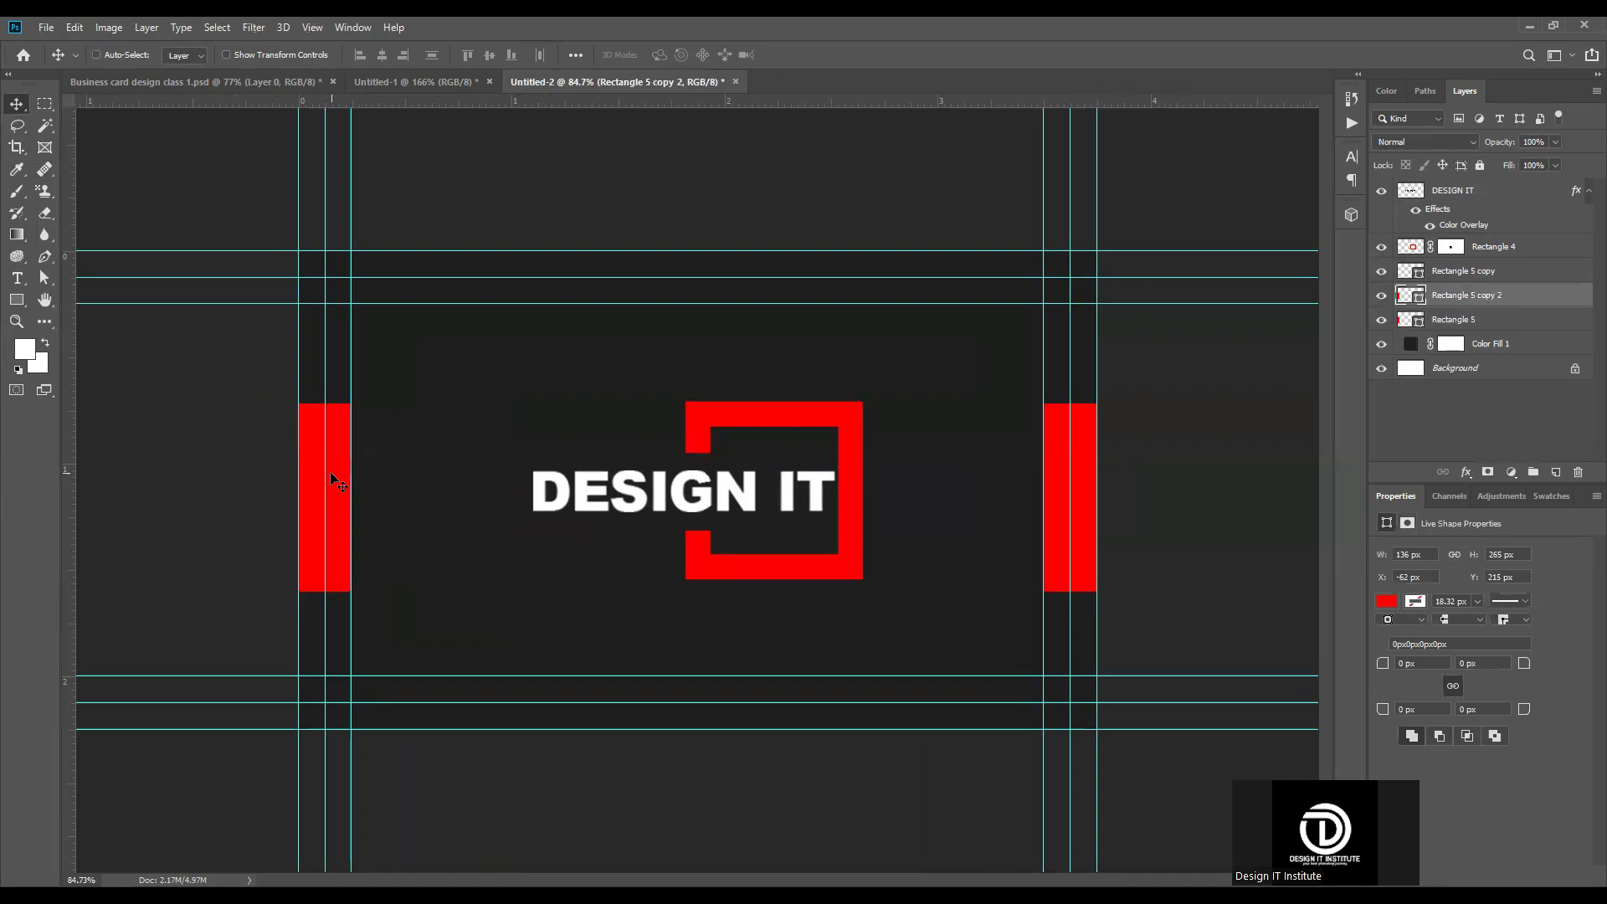
pyautogui.moveTo(1480, 299); pyautogui.dragTo(1472, 325)
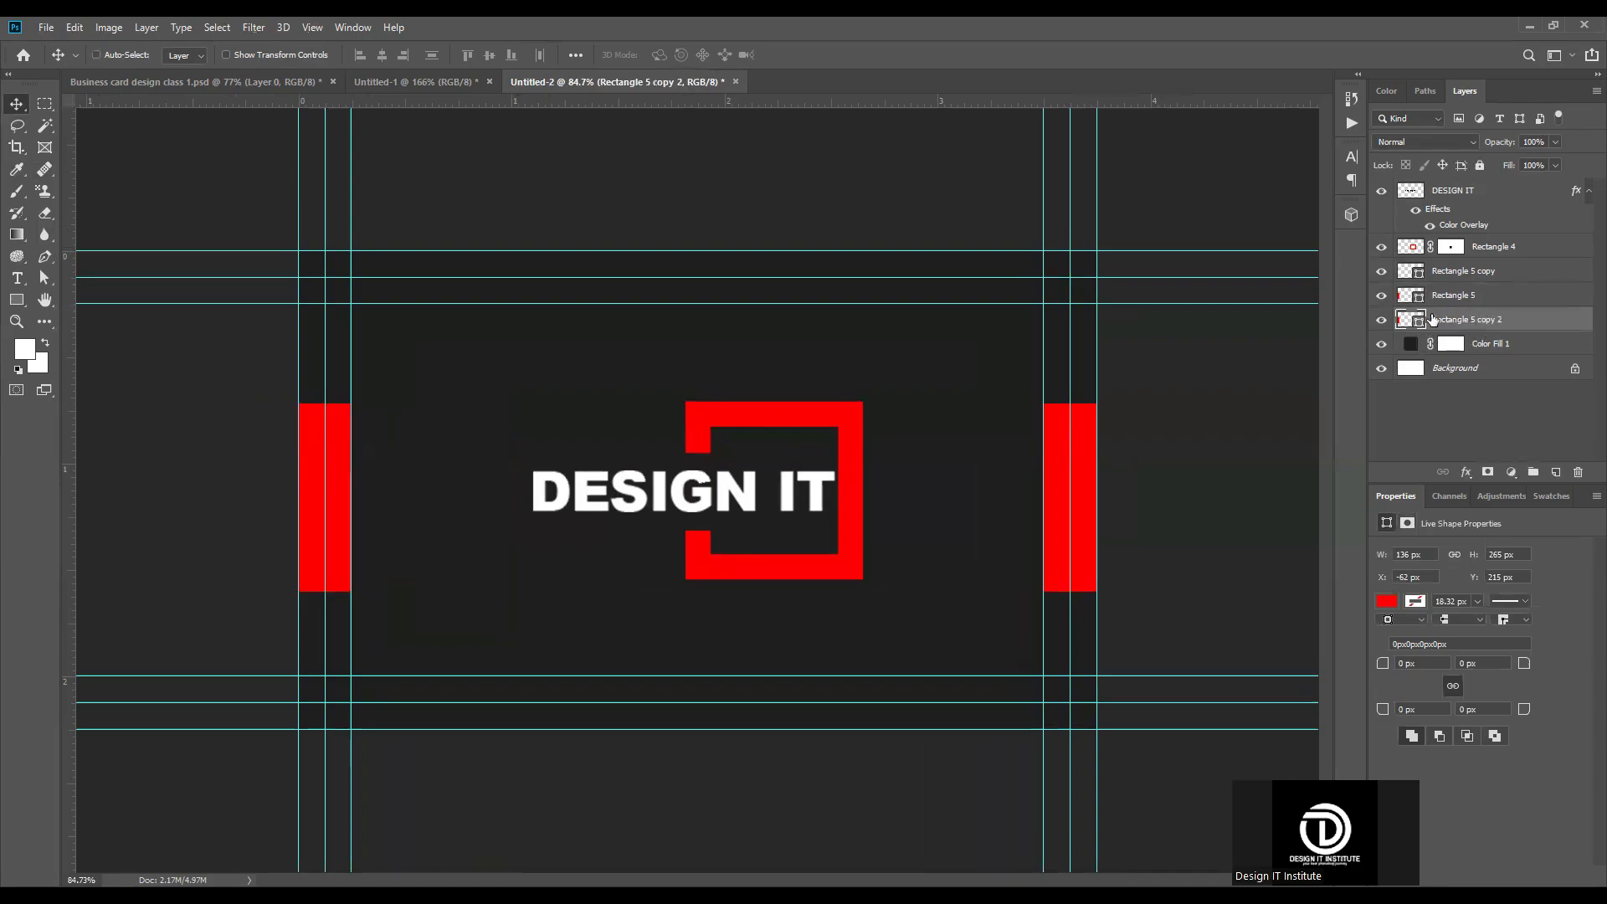
# Step: Stretch the duplicate rectangle to 625 × 675 px so it covers the card's left half at full height
pyautogui.hotkey('ctrl', 't')
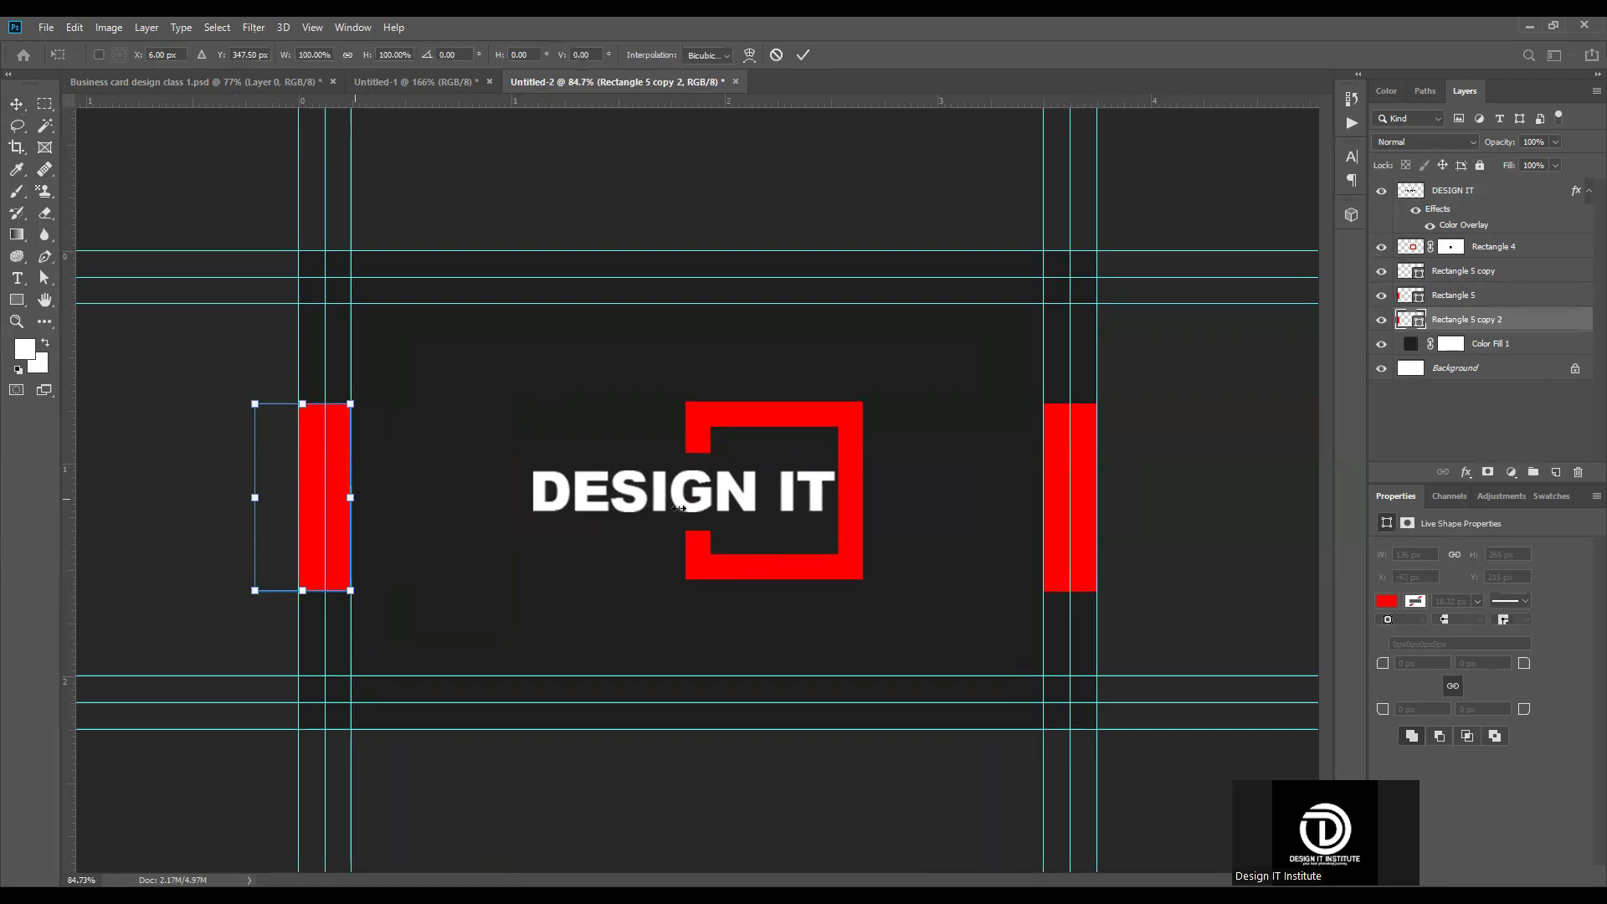
pyautogui.moveTo(350, 498); pyautogui.dragTo(700, 508)
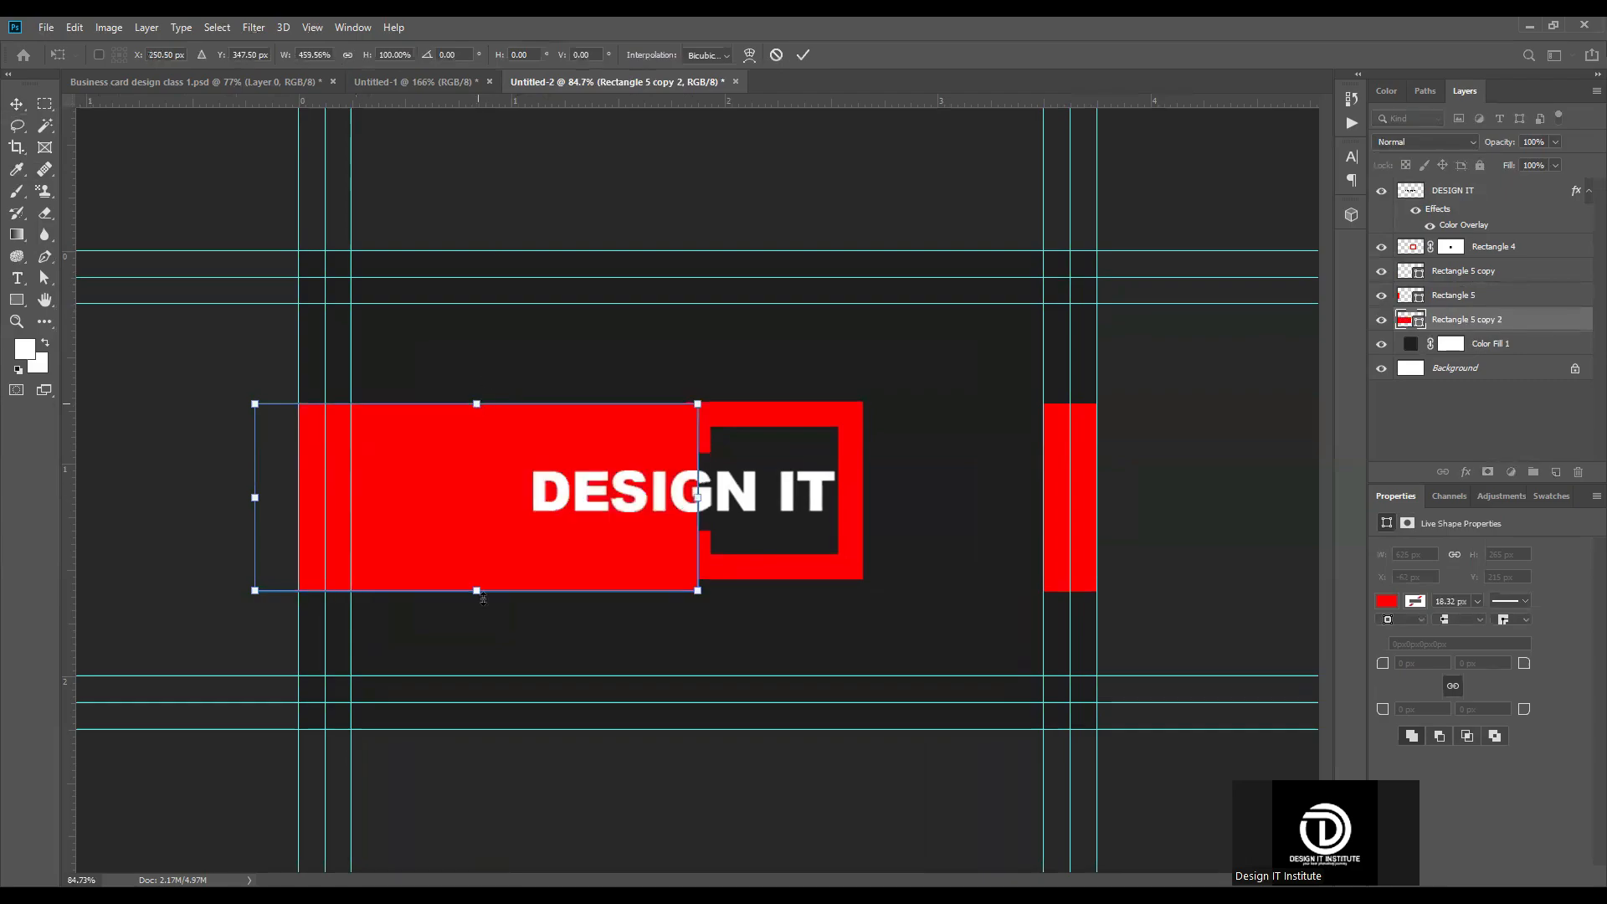
pyautogui.moveTo(483, 597); pyautogui.dragTo(484, 614)
pyautogui.moveTo(486, 711); pyautogui.dragTo(487, 731)
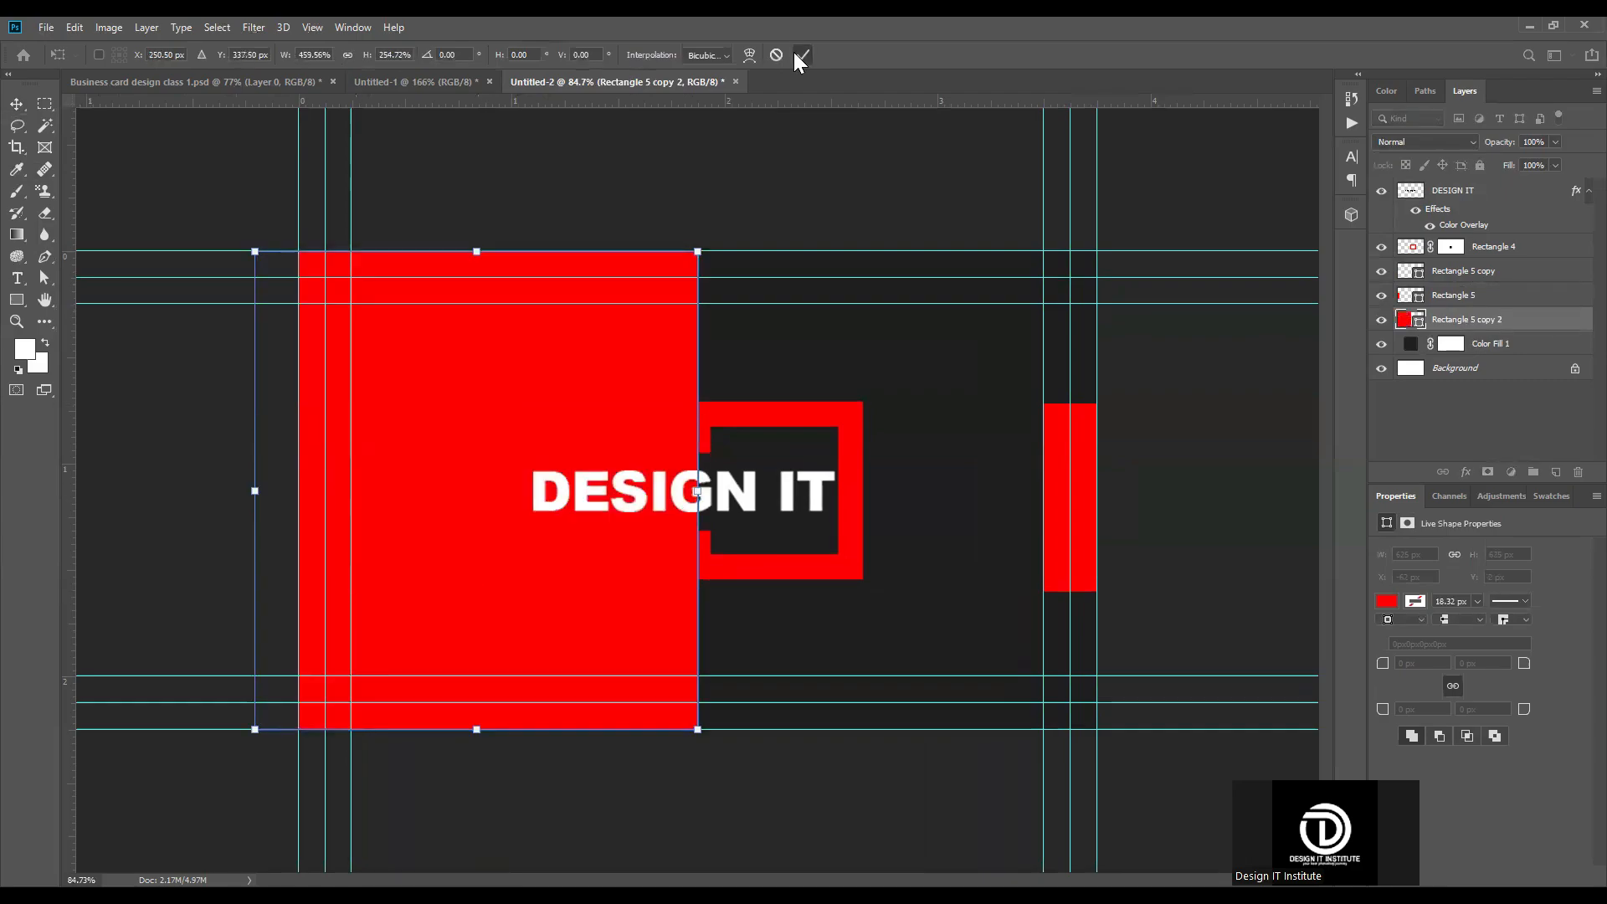
pyautogui.click(802, 56)
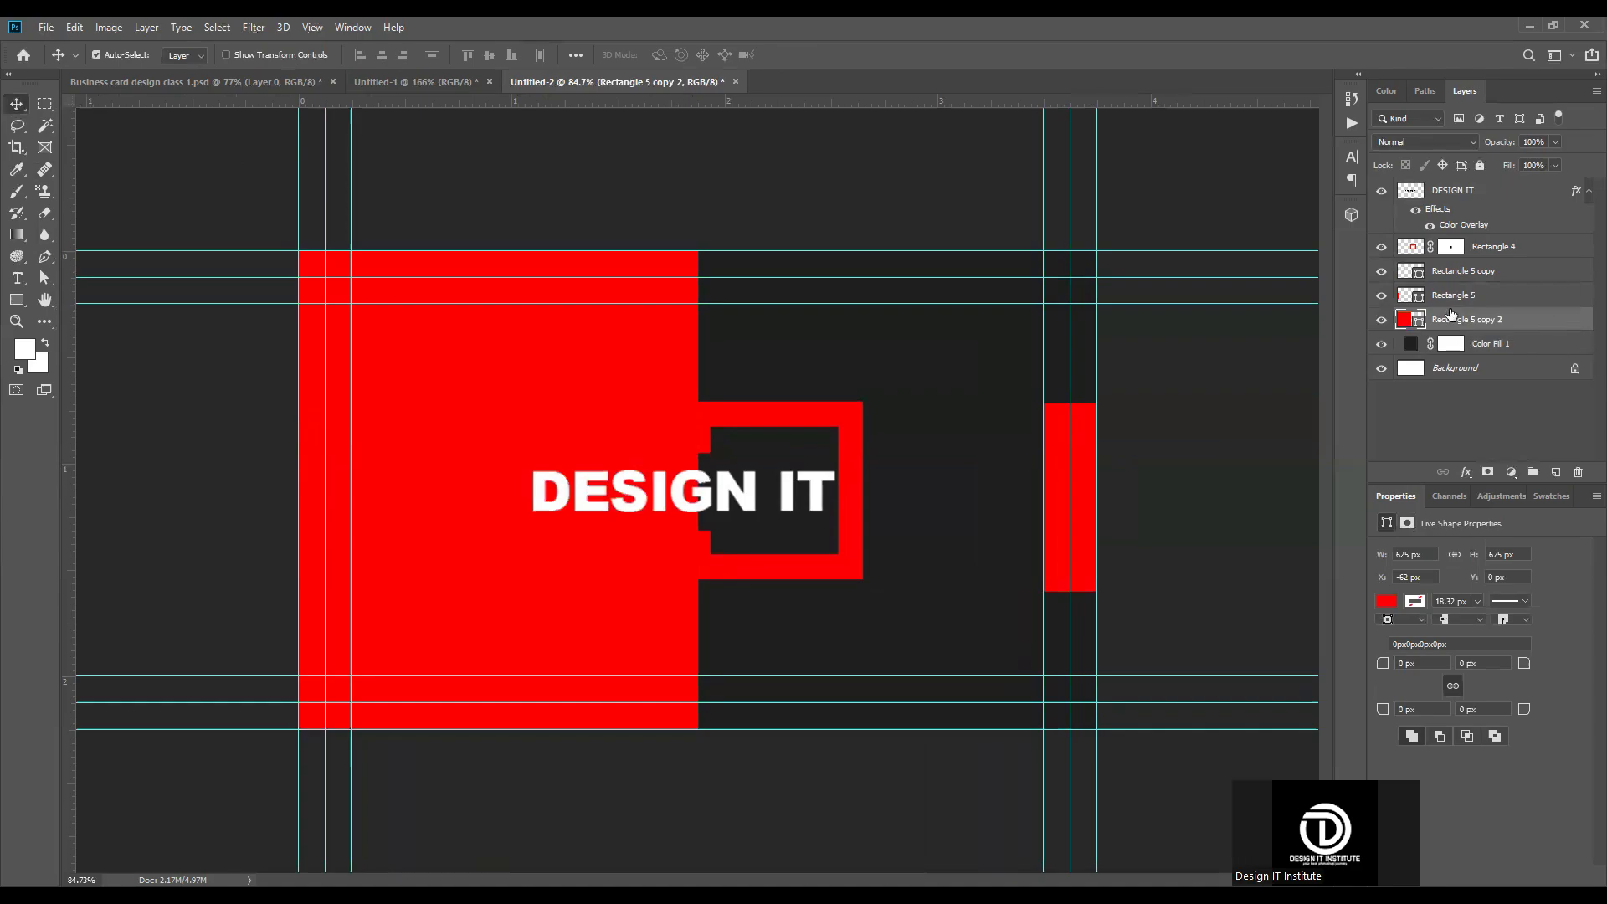
# Step: Change the fill of the original small rectangle on the card's left edge to white
pyautogui.click(1389, 302)
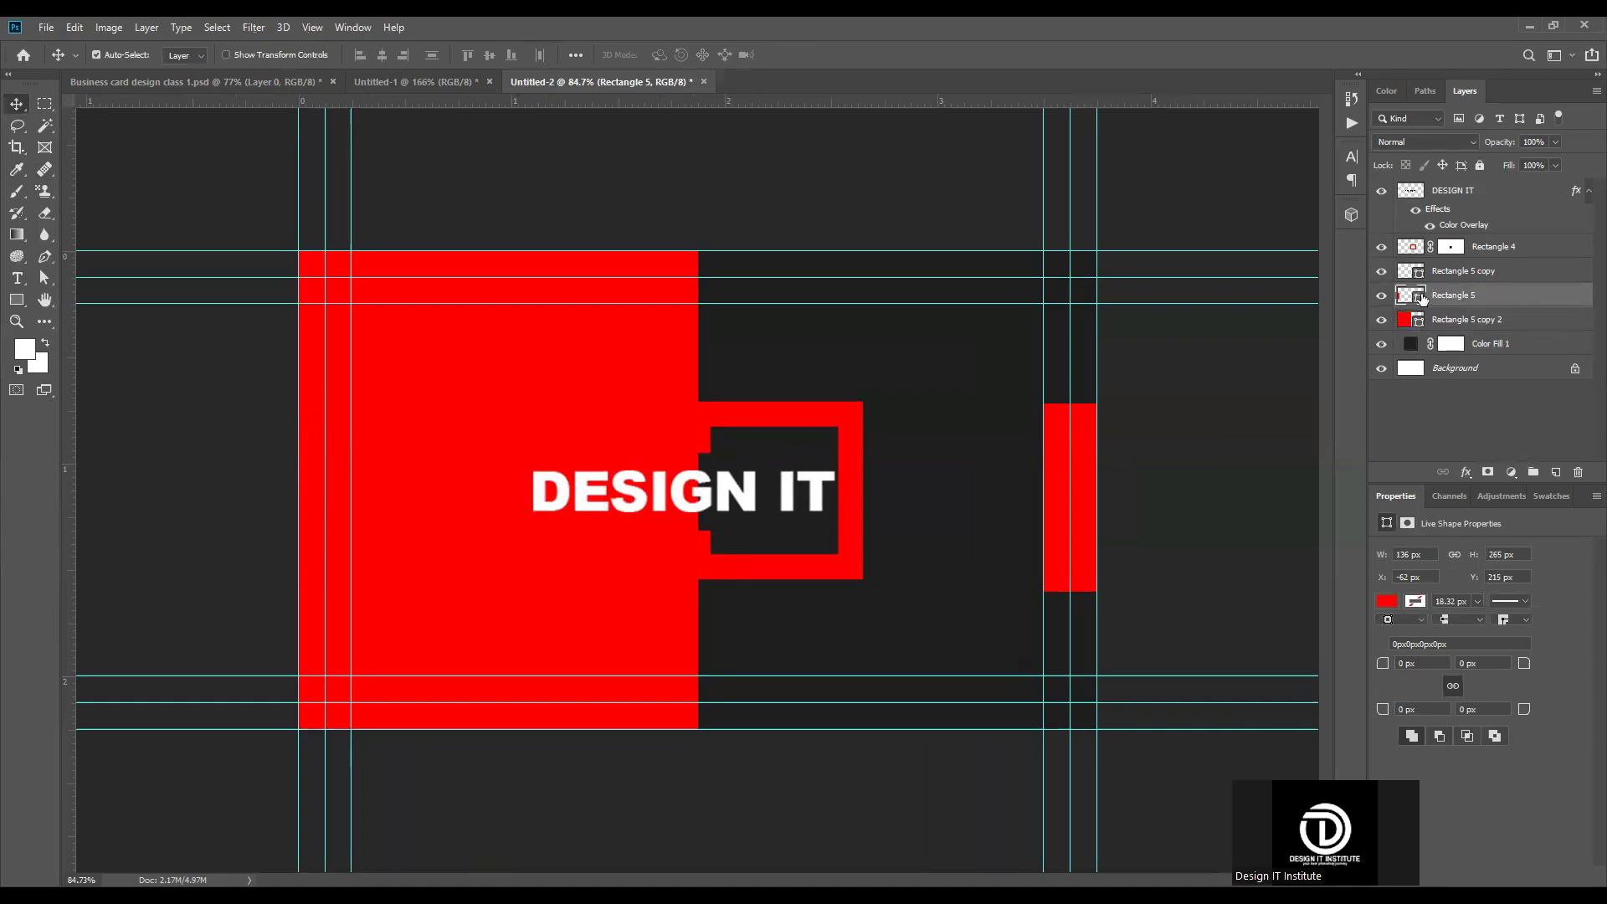
pyautogui.doubleClick(1415, 297)
pyautogui.moveTo(1209, 450); pyautogui.dragTo(991, 349)
pyautogui.click(1461, 394)
# Step: Try shifting the logo's square frame right to X 1.88 in and transforming the large red panel, and undo the changes
pyautogui.scroll(-3, 679, 494)
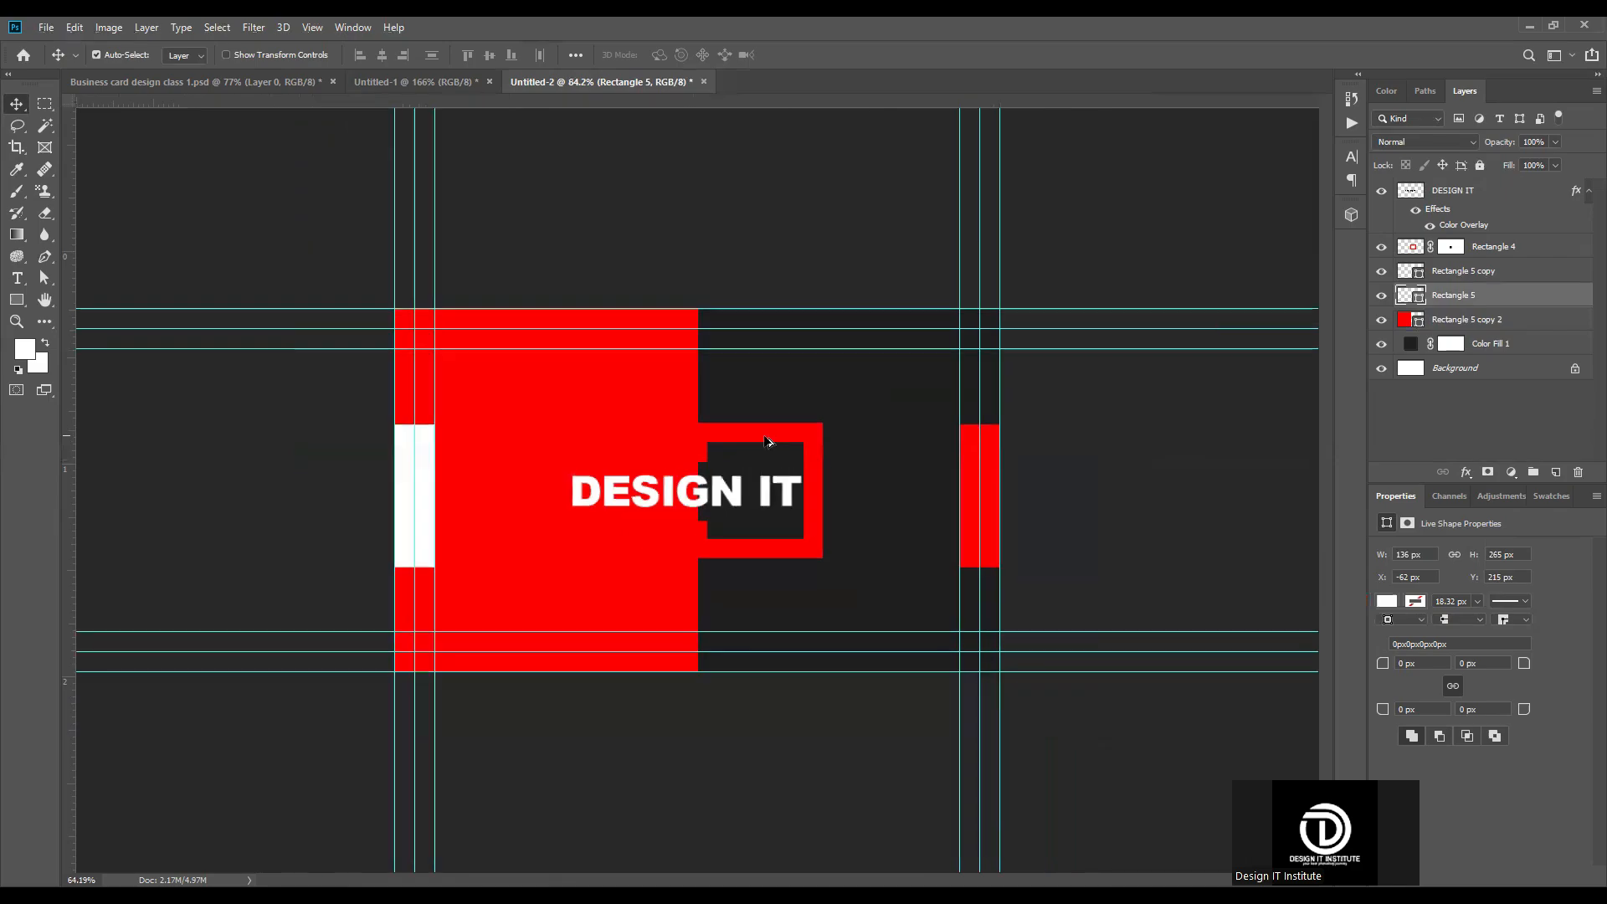
pyautogui.scroll(3, 678, 499)
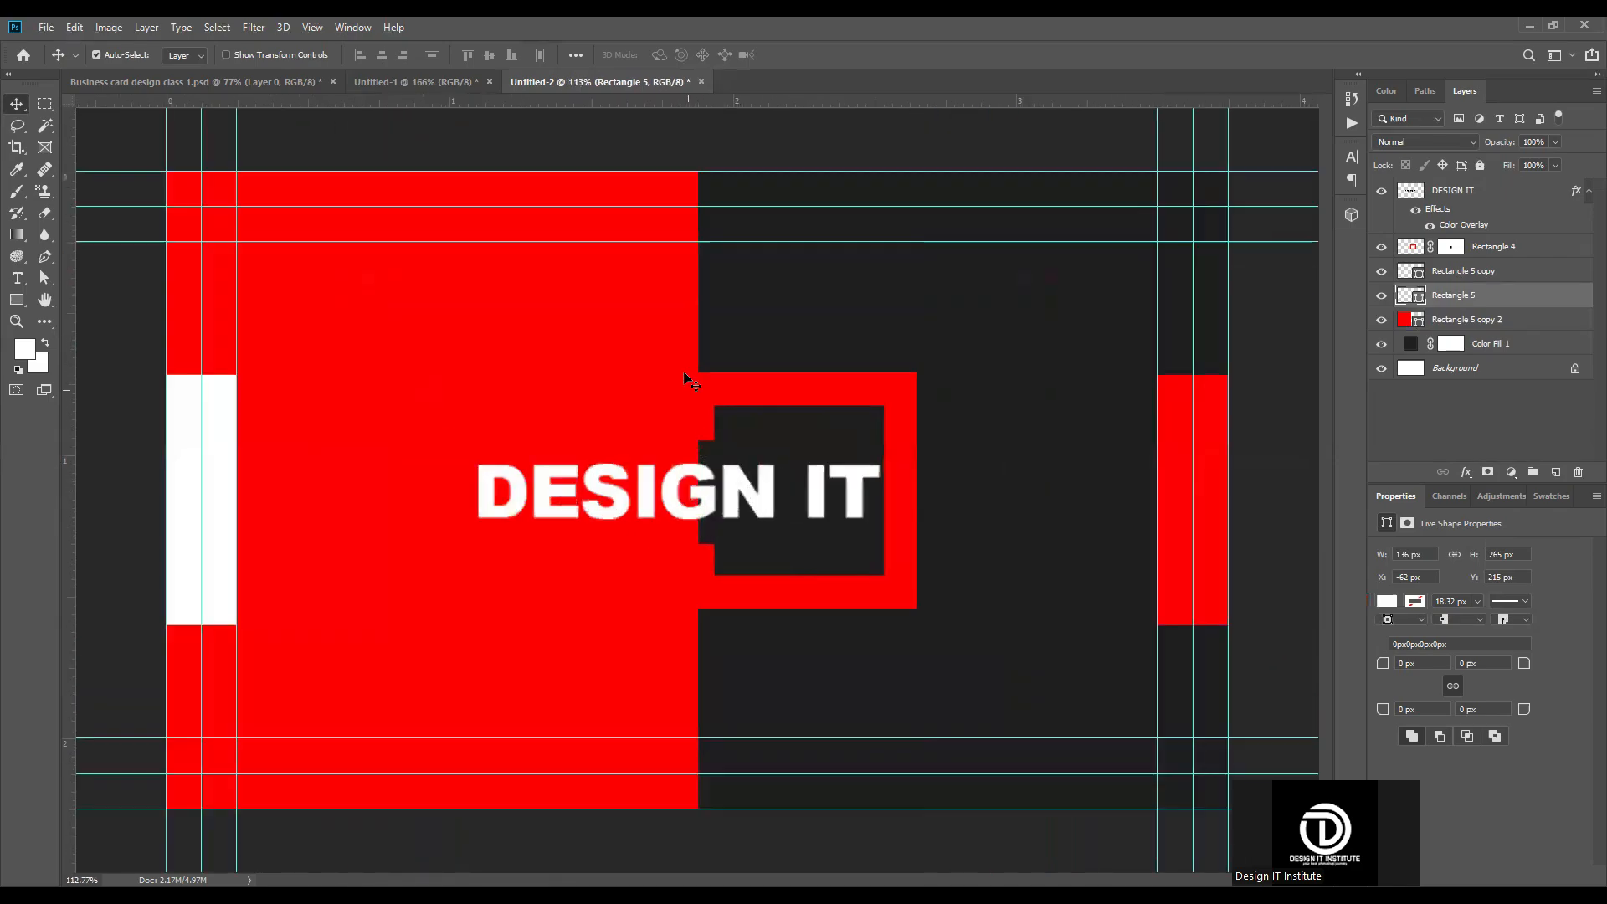
pyautogui.click(742, 391)
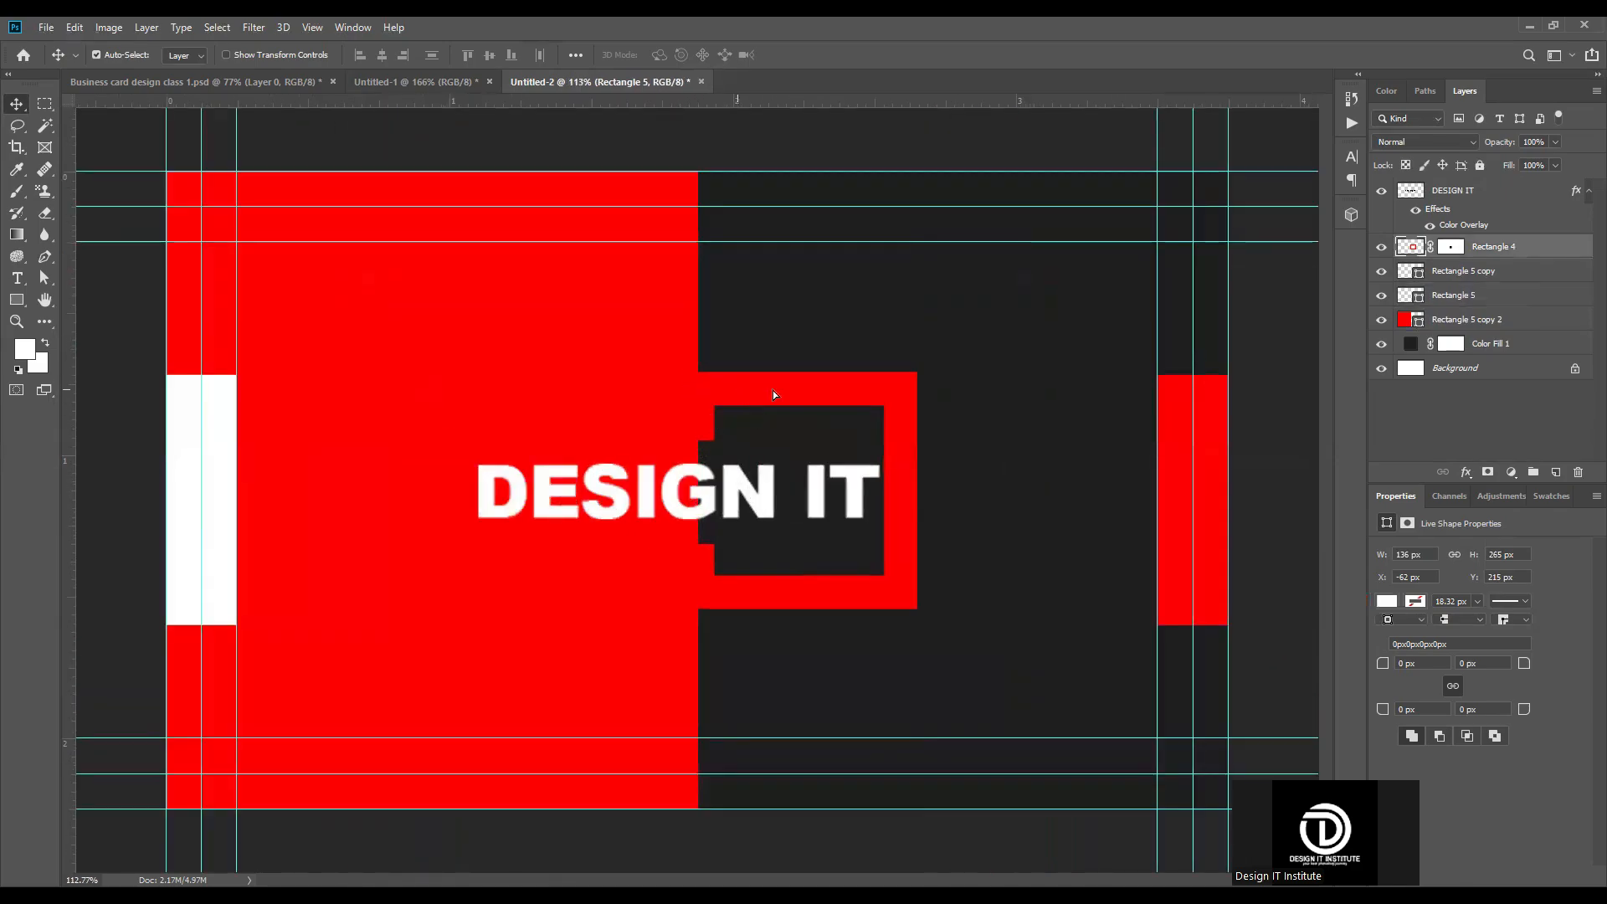
pyautogui.moveTo(757, 390); pyautogui.dragTo(775, 390)
pyautogui.scroll(1, 892, 395)
pyautogui.click(630, 372)
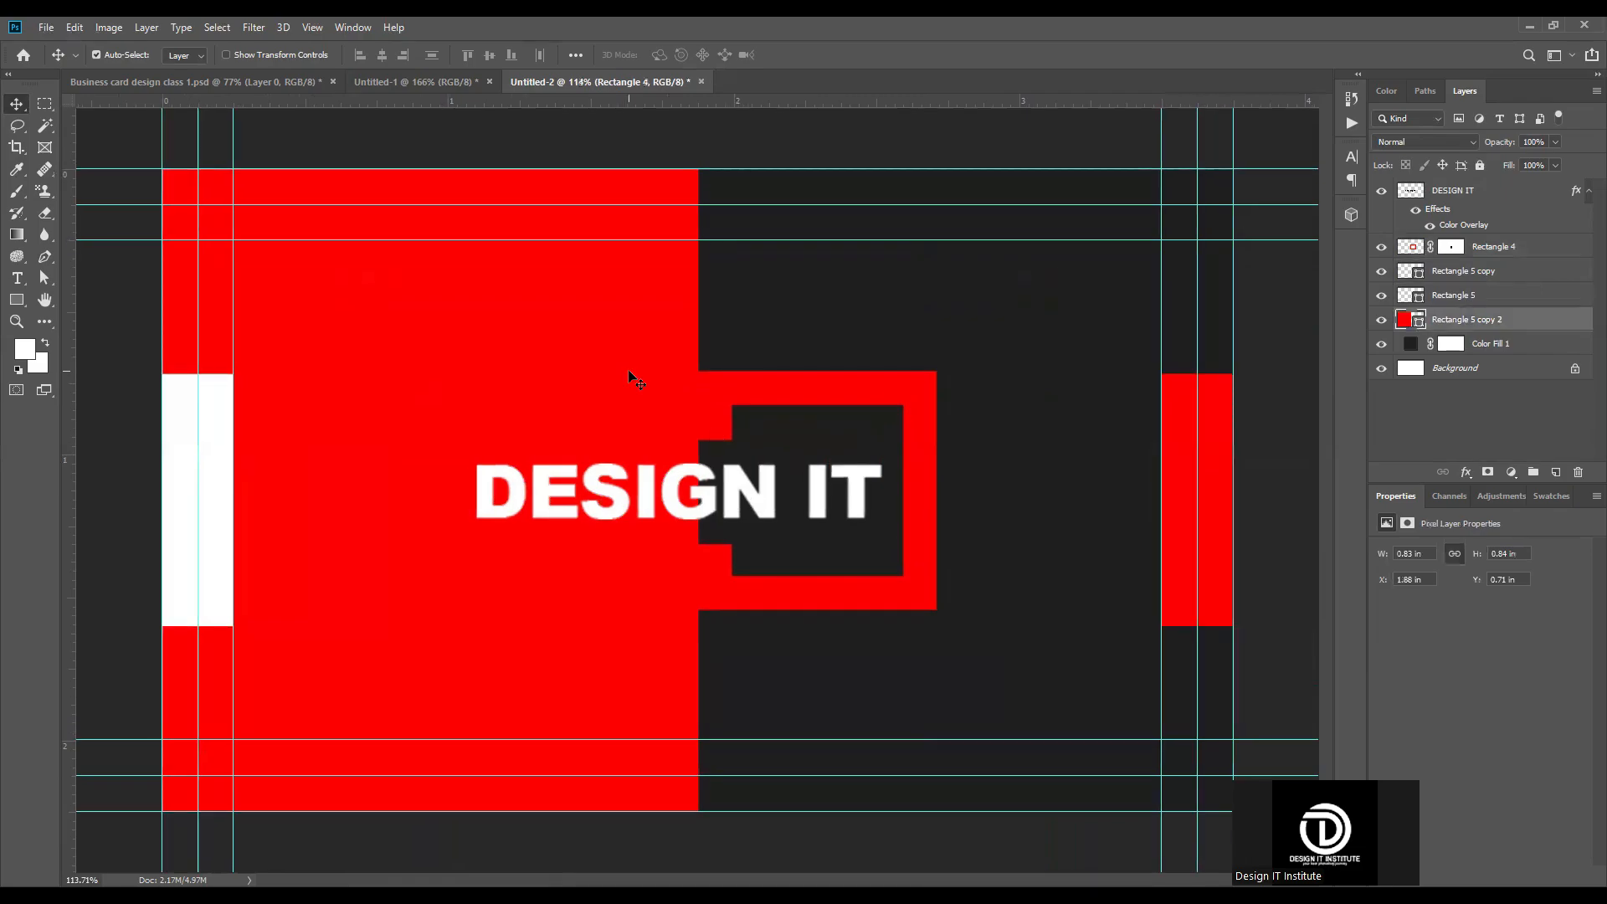
pyautogui.hotkey('ctrl', 't')
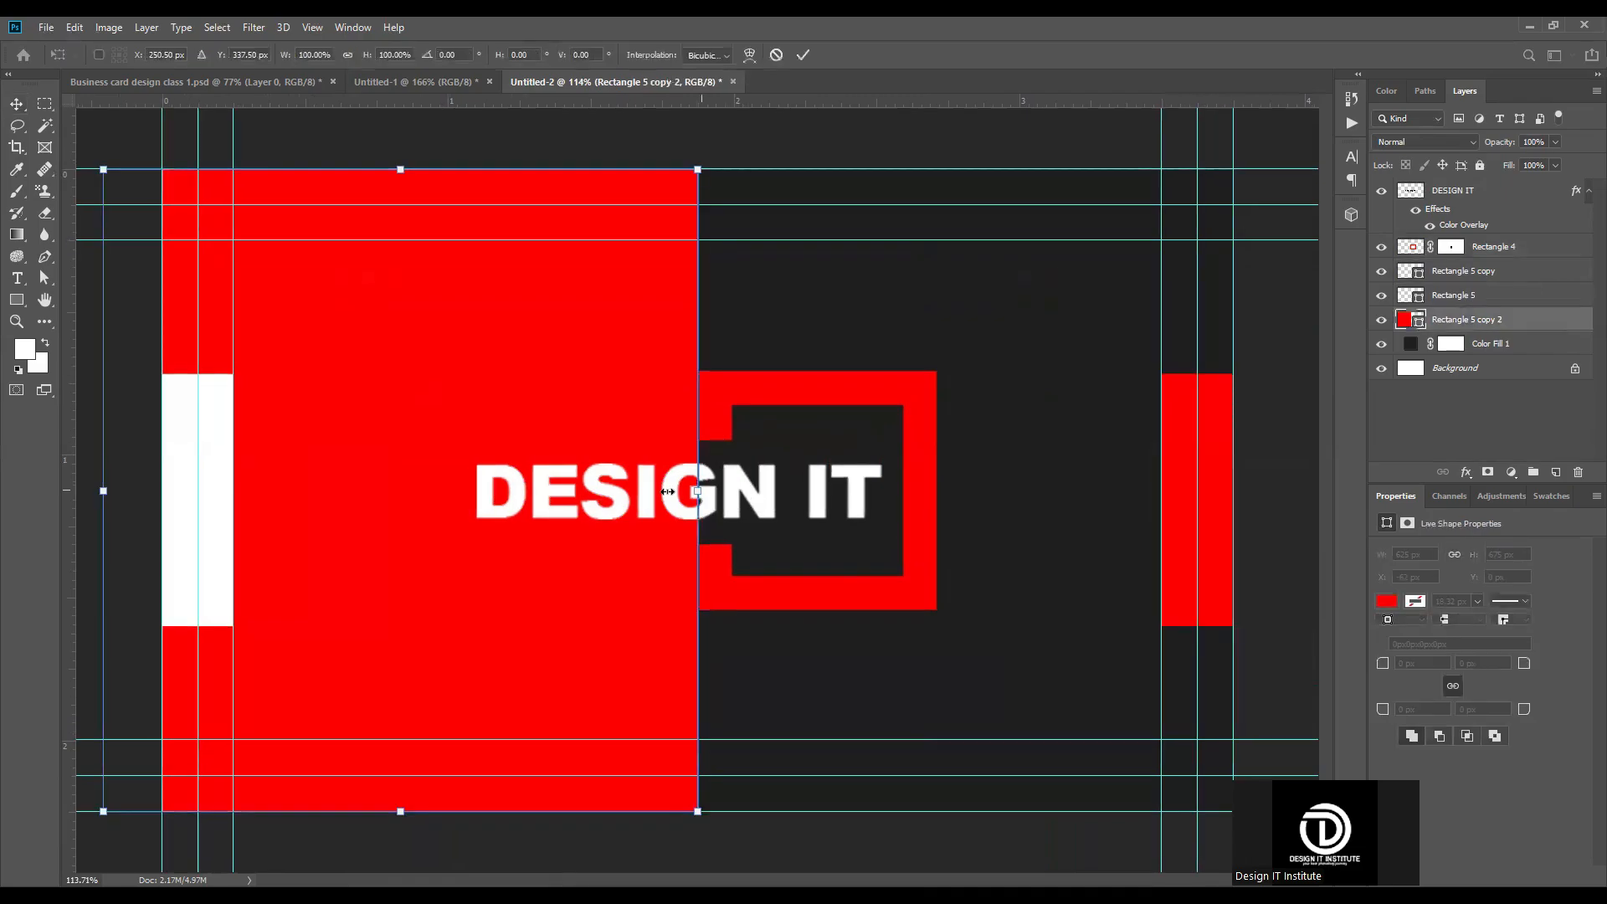
pyautogui.click(807, 53)
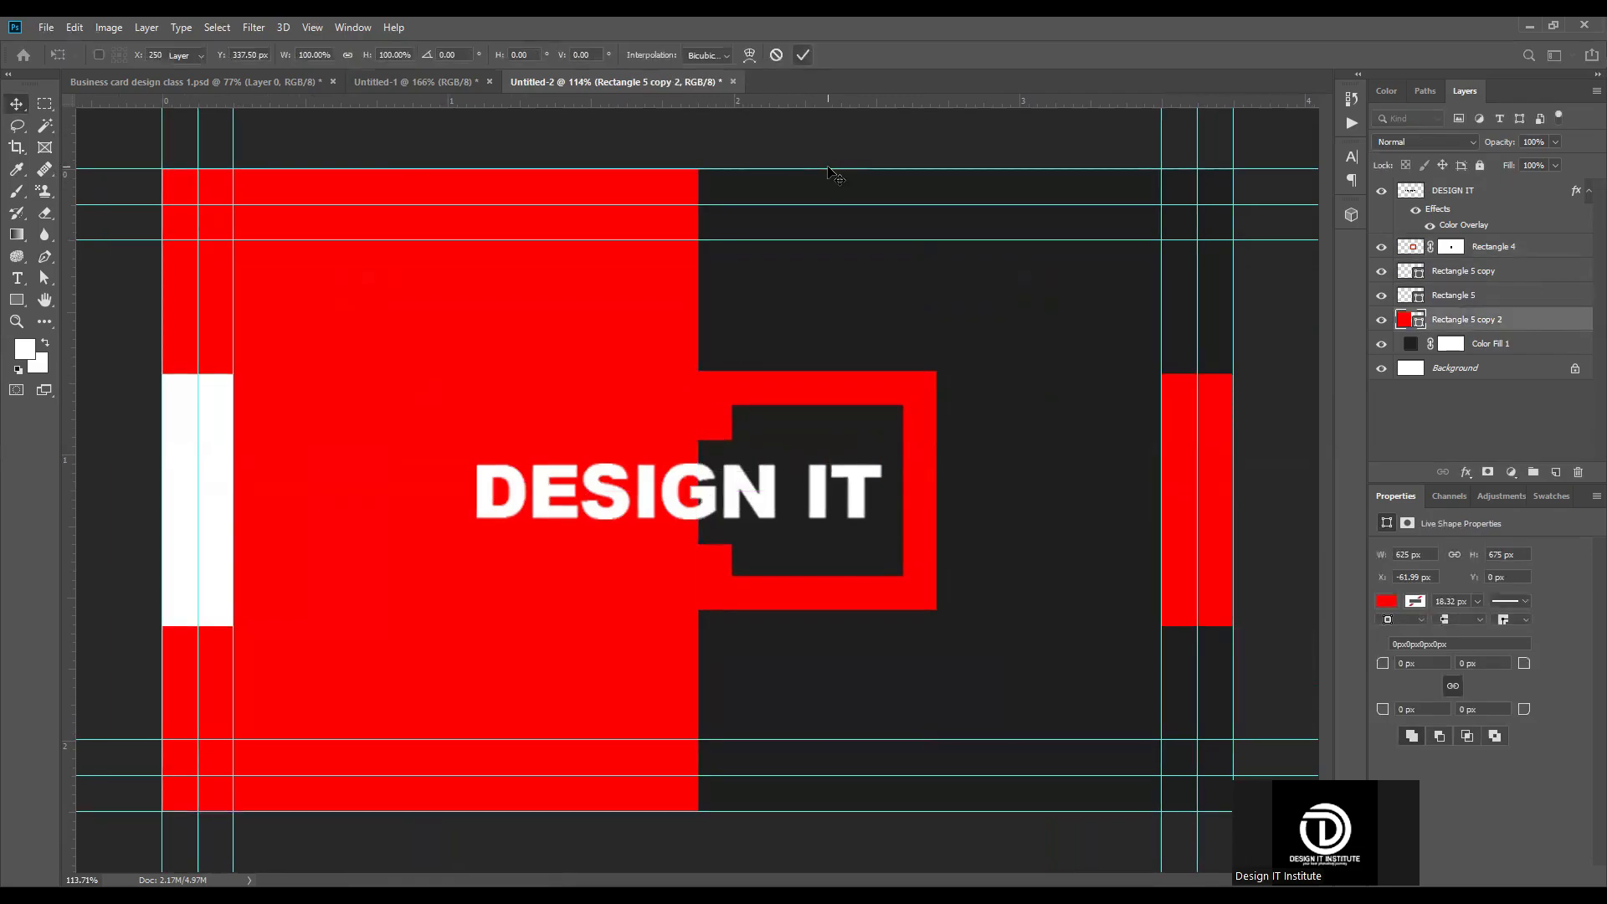
pyautogui.hotkey('ctrl', 'z')
pyautogui.click(957, 355)
# Step: Apply a white Color Overlay to the logo's square frame and shift the logo so the frame meets the red panel's edge
pyautogui.click(897, 390)
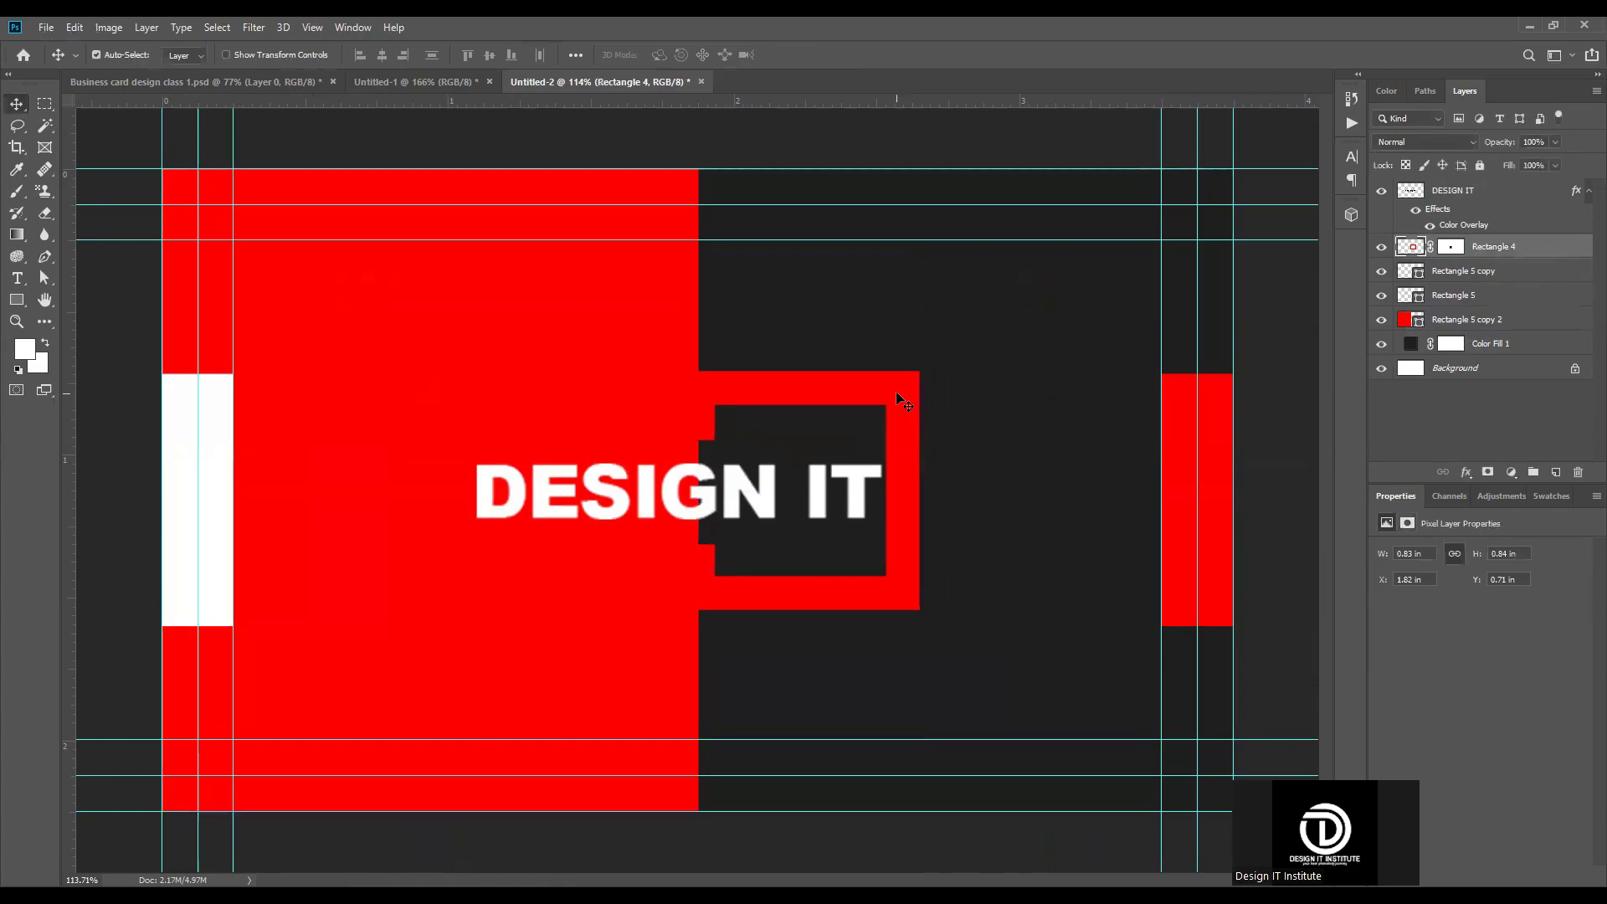
pyautogui.doubleClick(1534, 250)
pyautogui.click(993, 288)
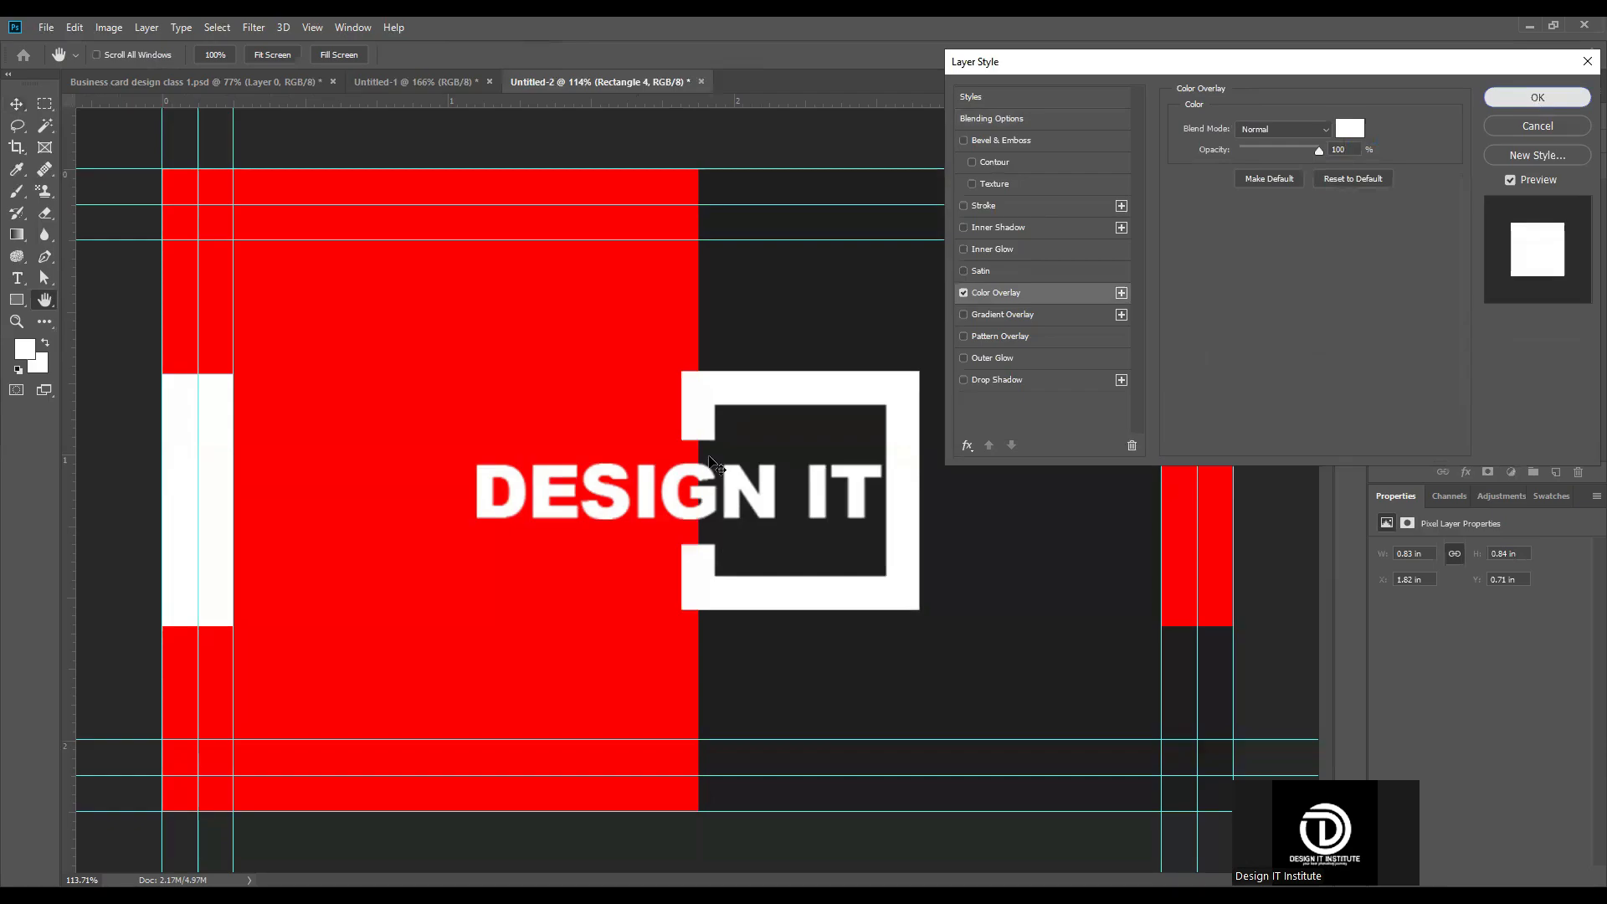
pyautogui.click(1538, 98)
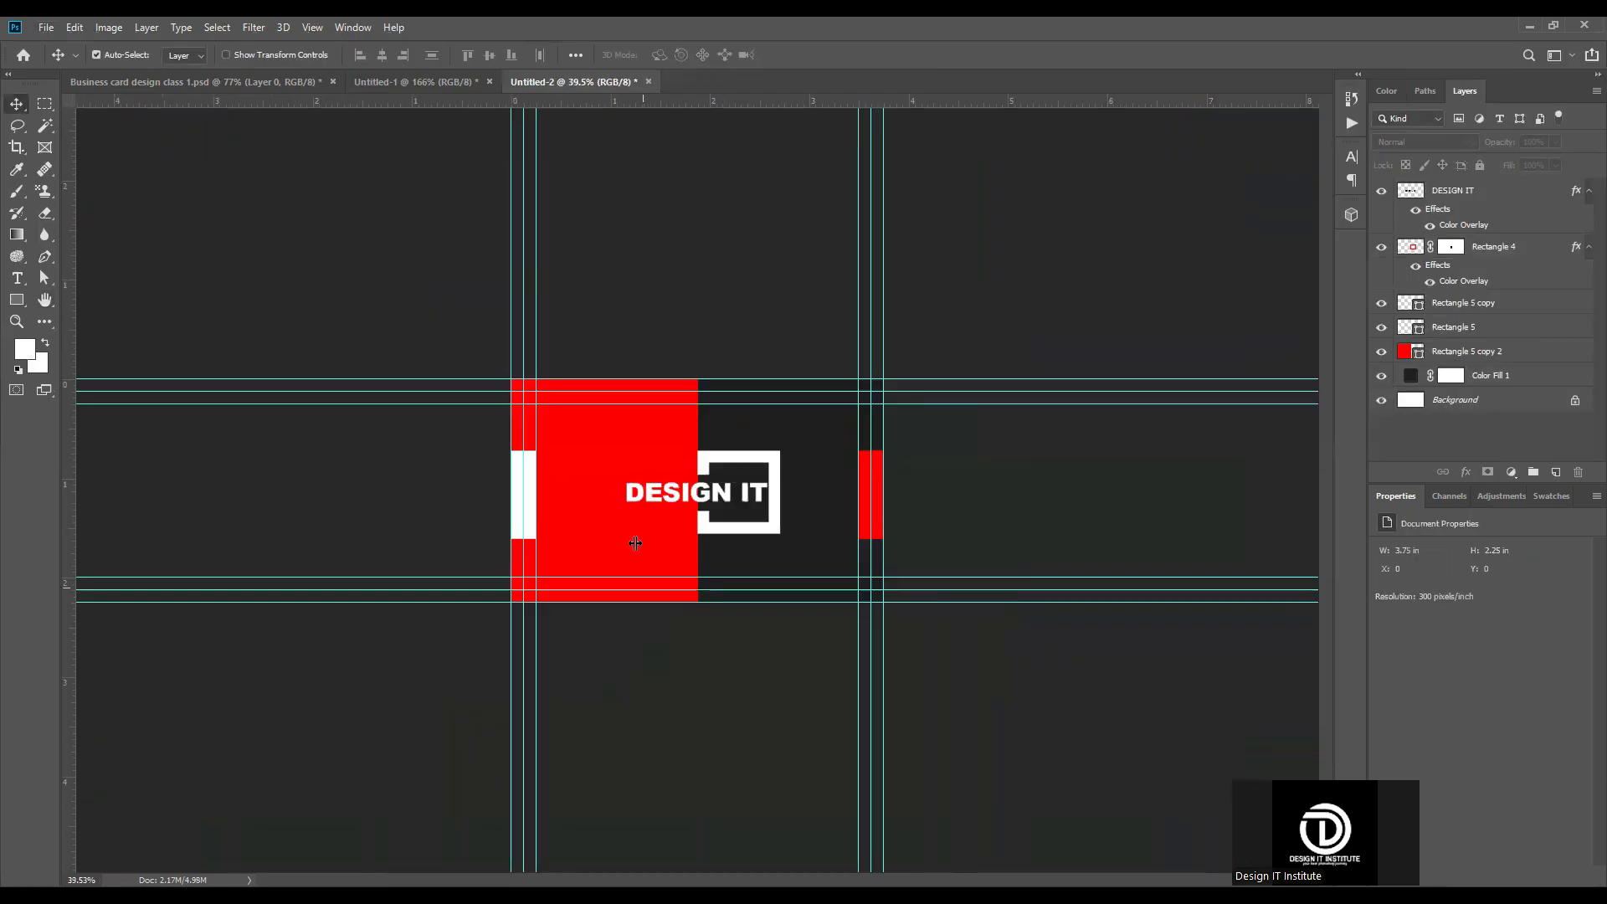
pyautogui.scroll(3, 635, 544)
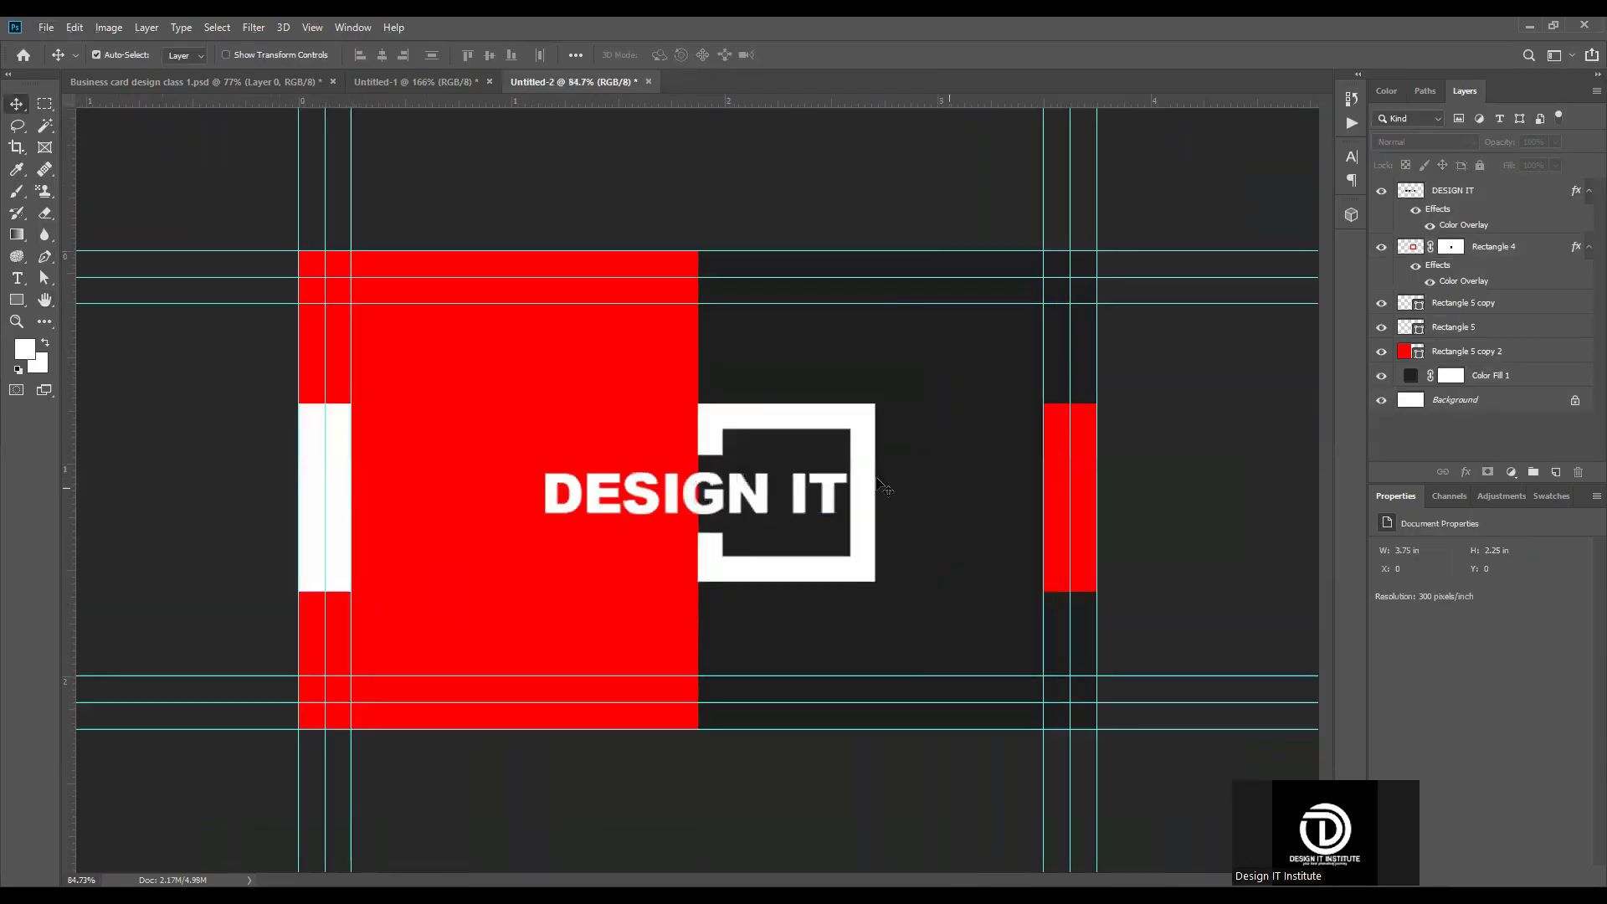
# Step: Change the fill of the small red rectangle on the card's right edge to white
pyautogui.click(1416, 307)
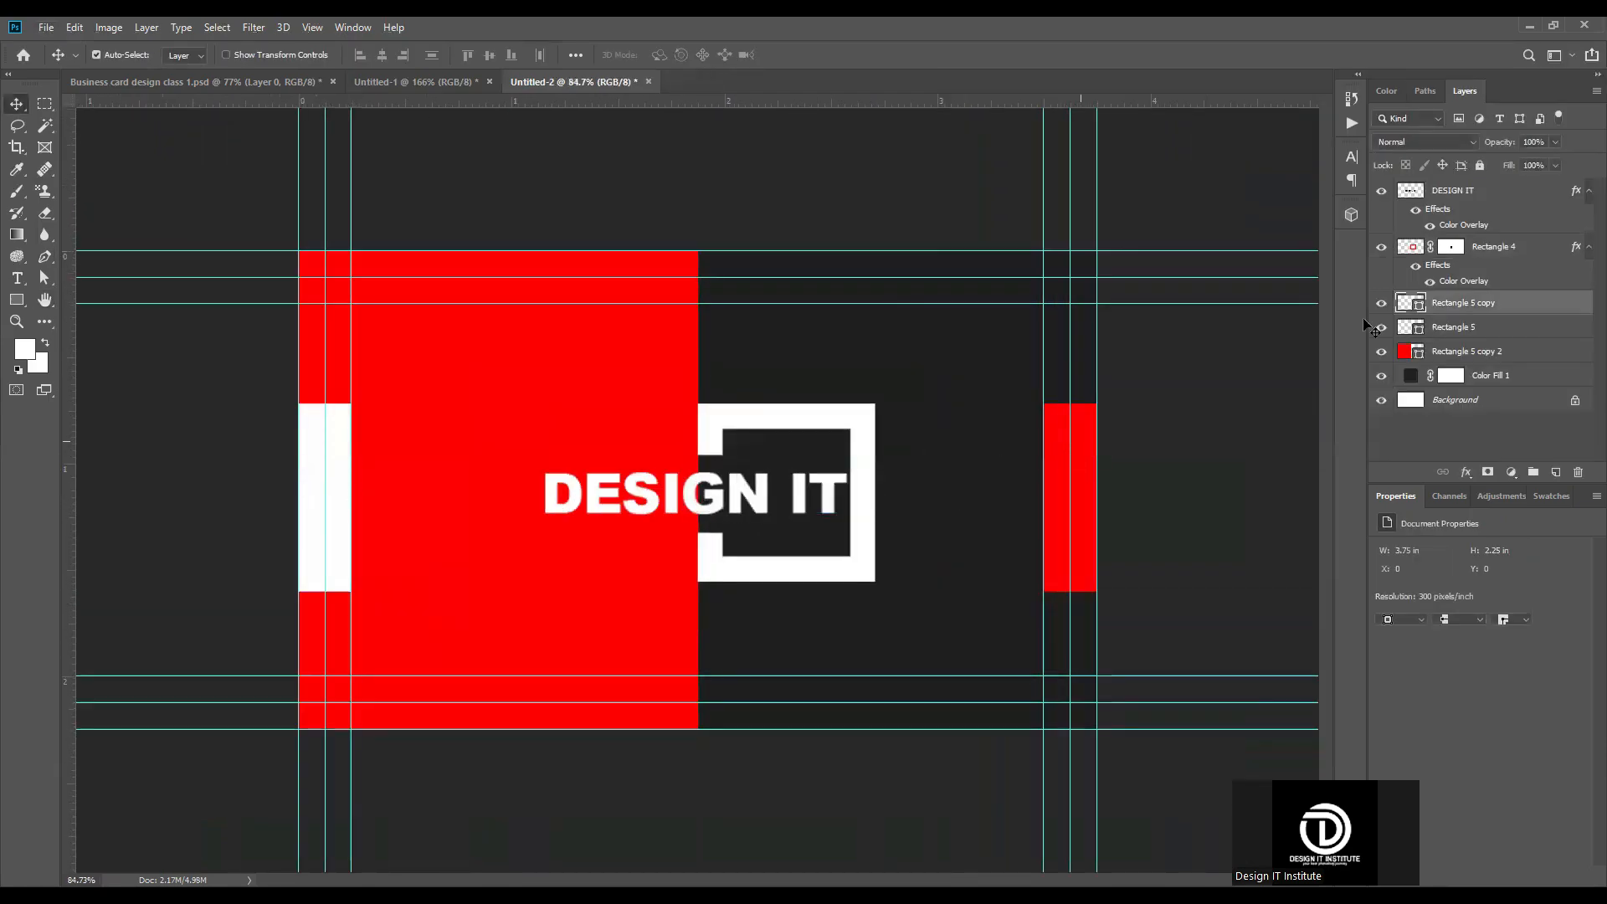
pyautogui.doubleClick(1417, 307)
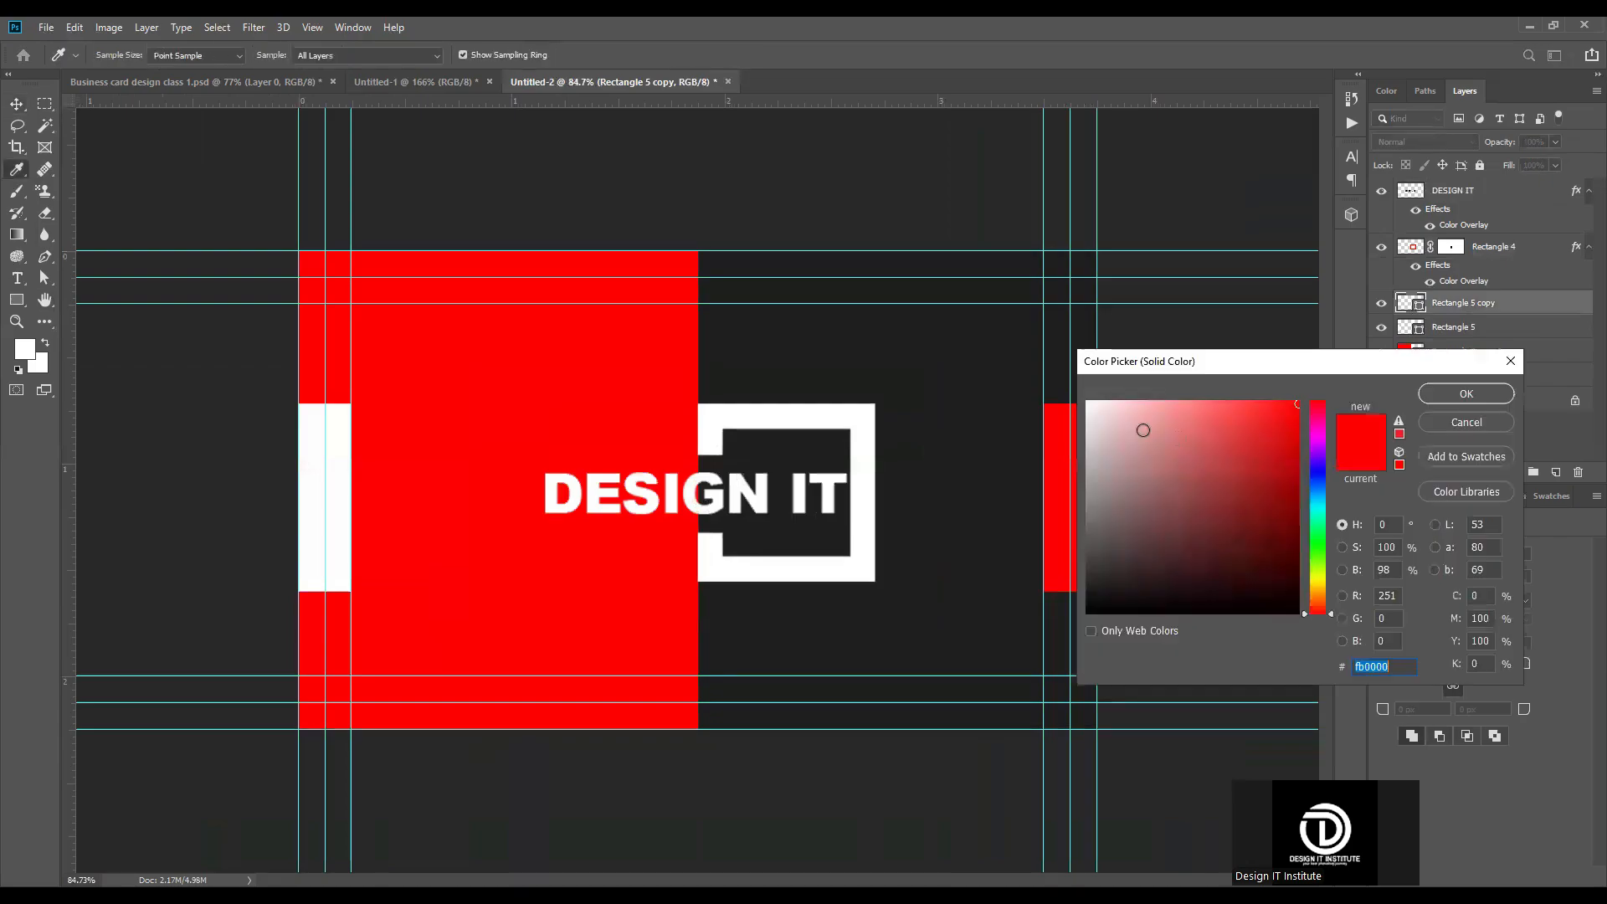
pyautogui.click(1467, 394)
pyautogui.scroll(-2, 698, 489)
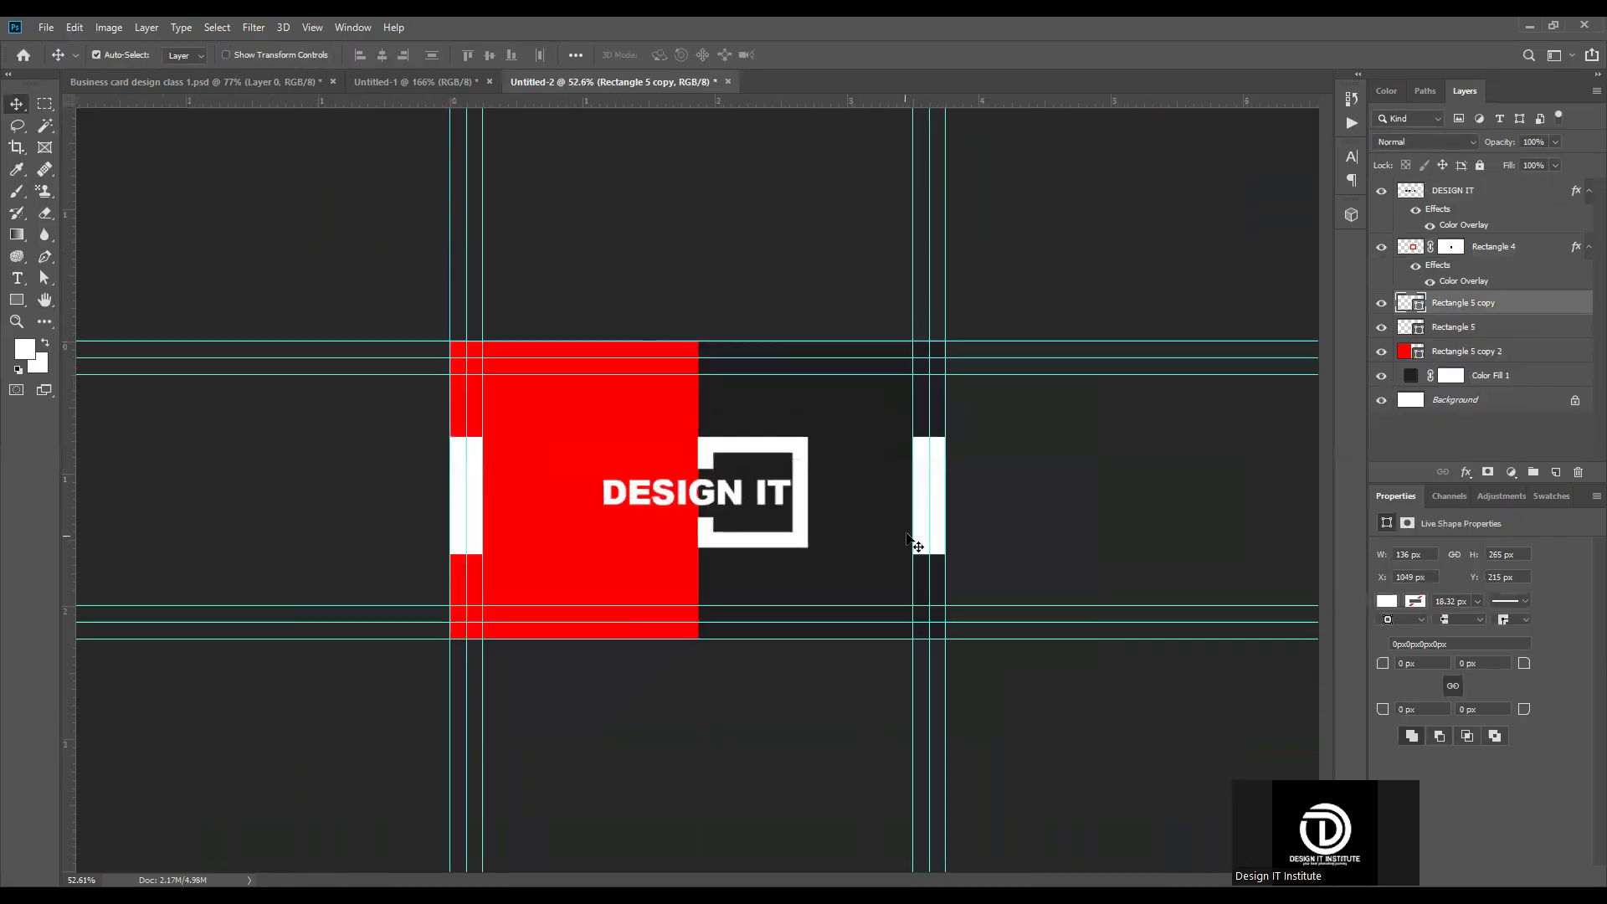
pyautogui.scroll(1, 690, 486)
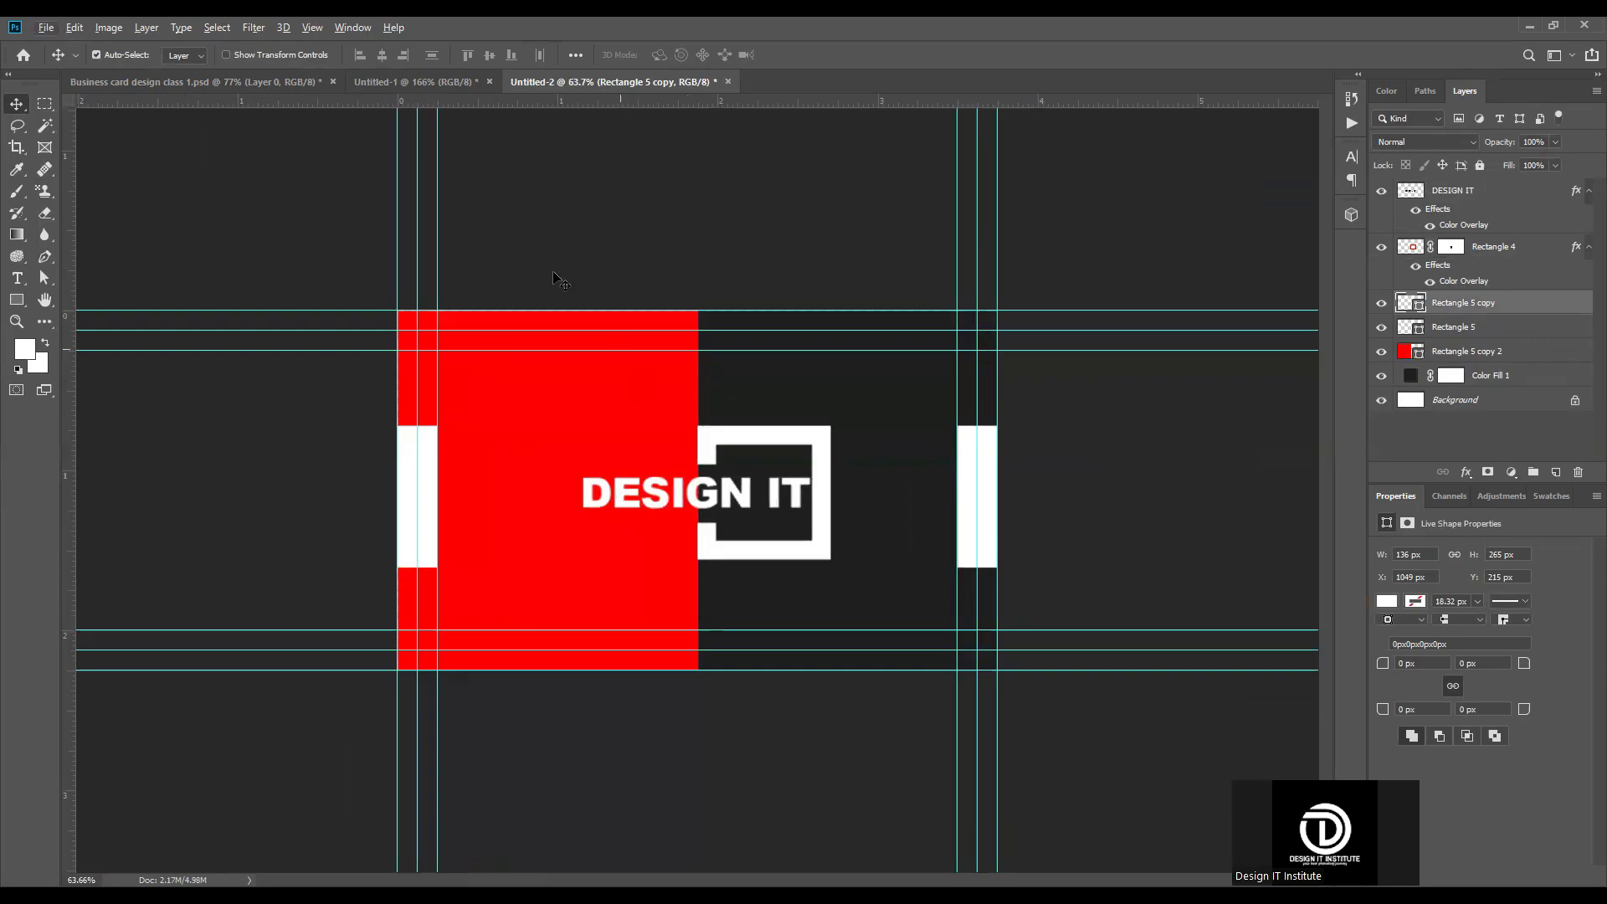
# Step: In the mockup document Business card design class 1.psd, delete the corner logo, title, Photoshop icon and CLASS 2 label with their backing shapes
pyautogui.click(197, 82)
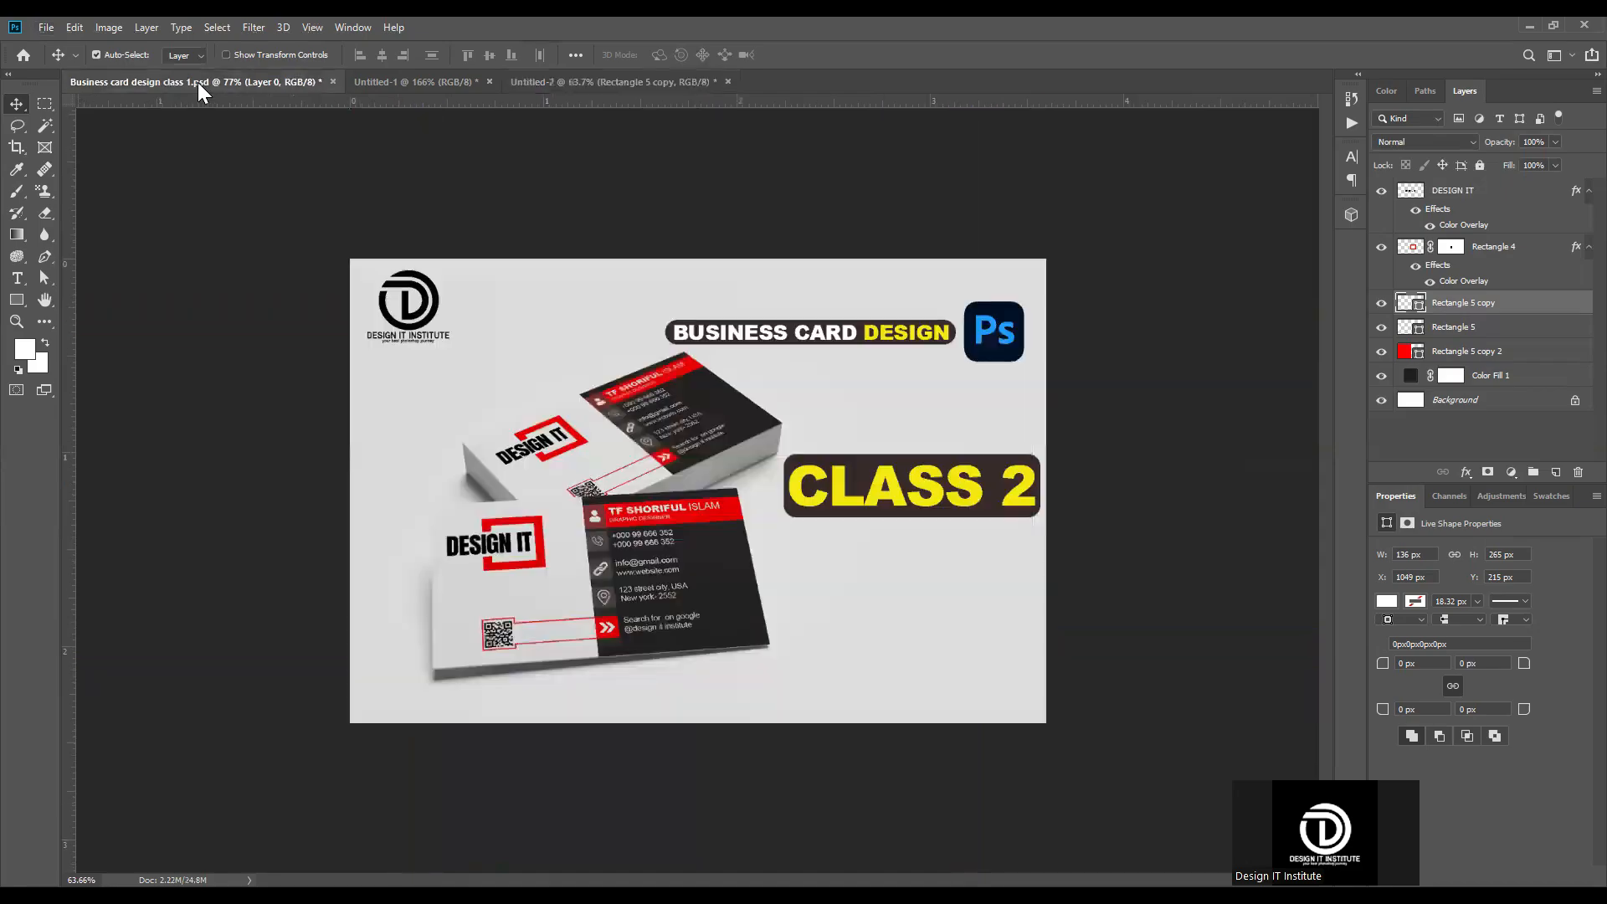
pyautogui.click(612, 433)
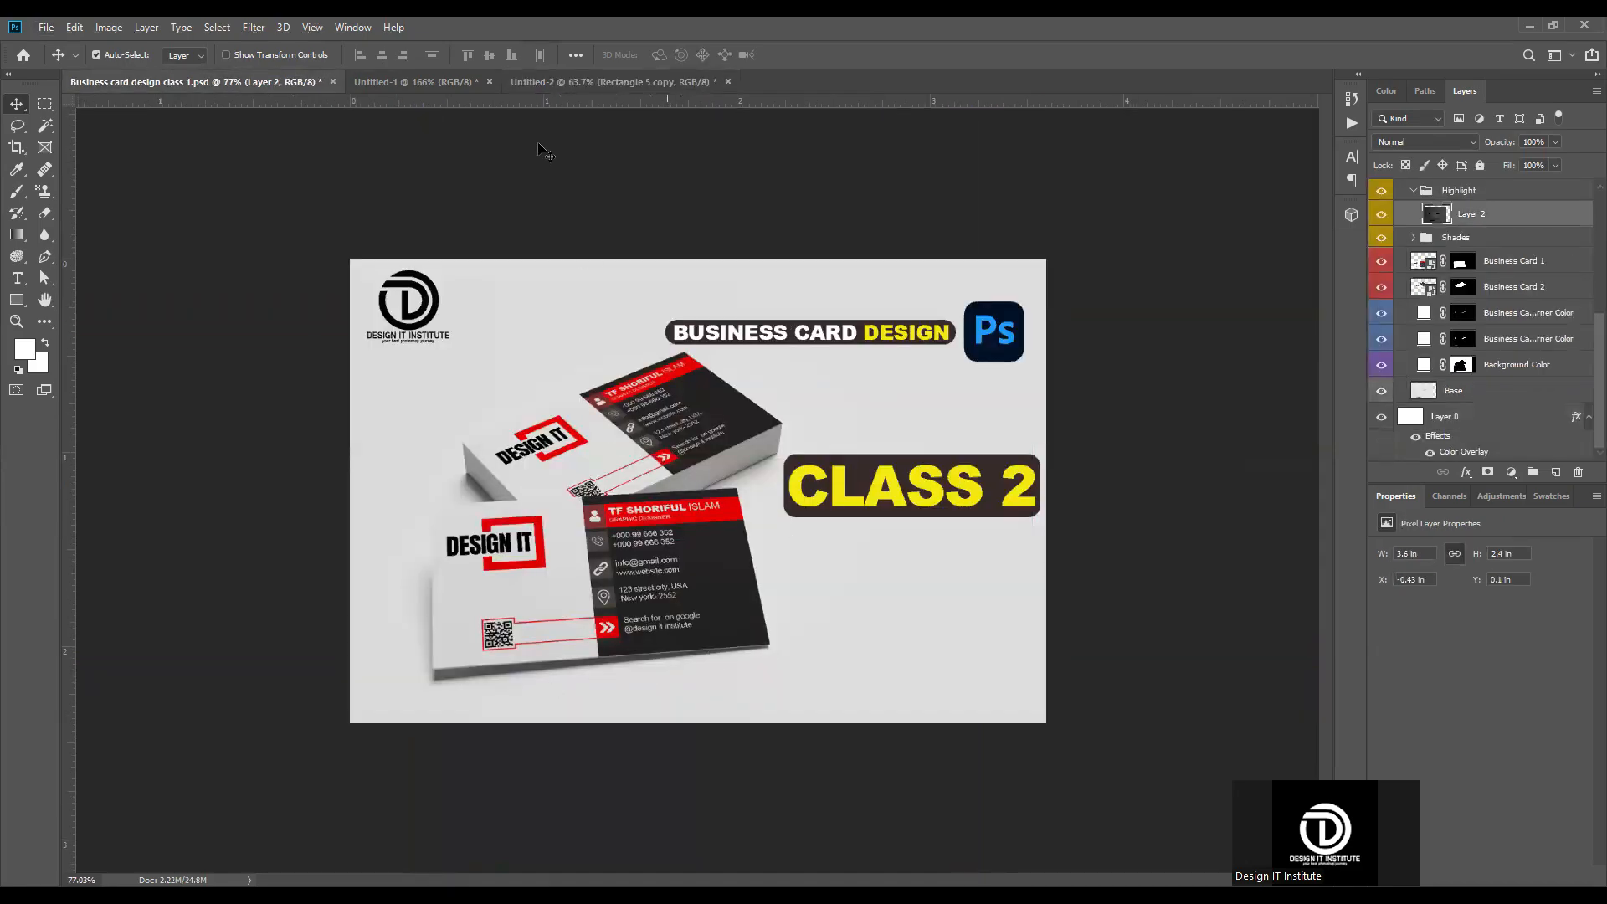
pyautogui.scroll(5, 1447, 199)
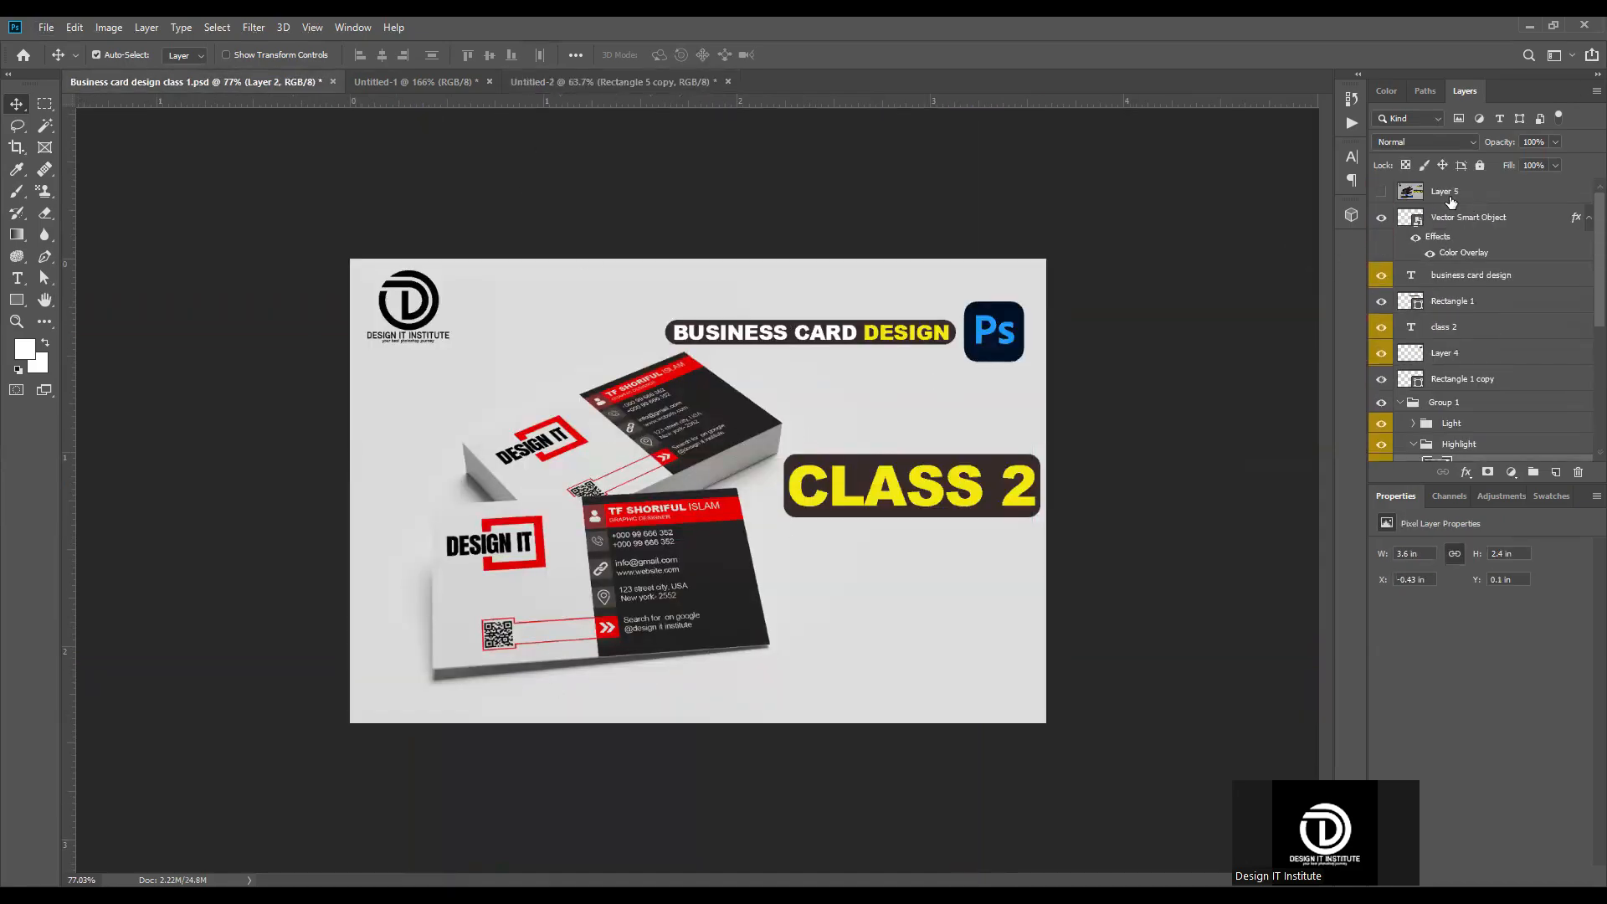
pyautogui.click(986, 336)
pyautogui.press('Delete')
pyautogui.click(971, 477)
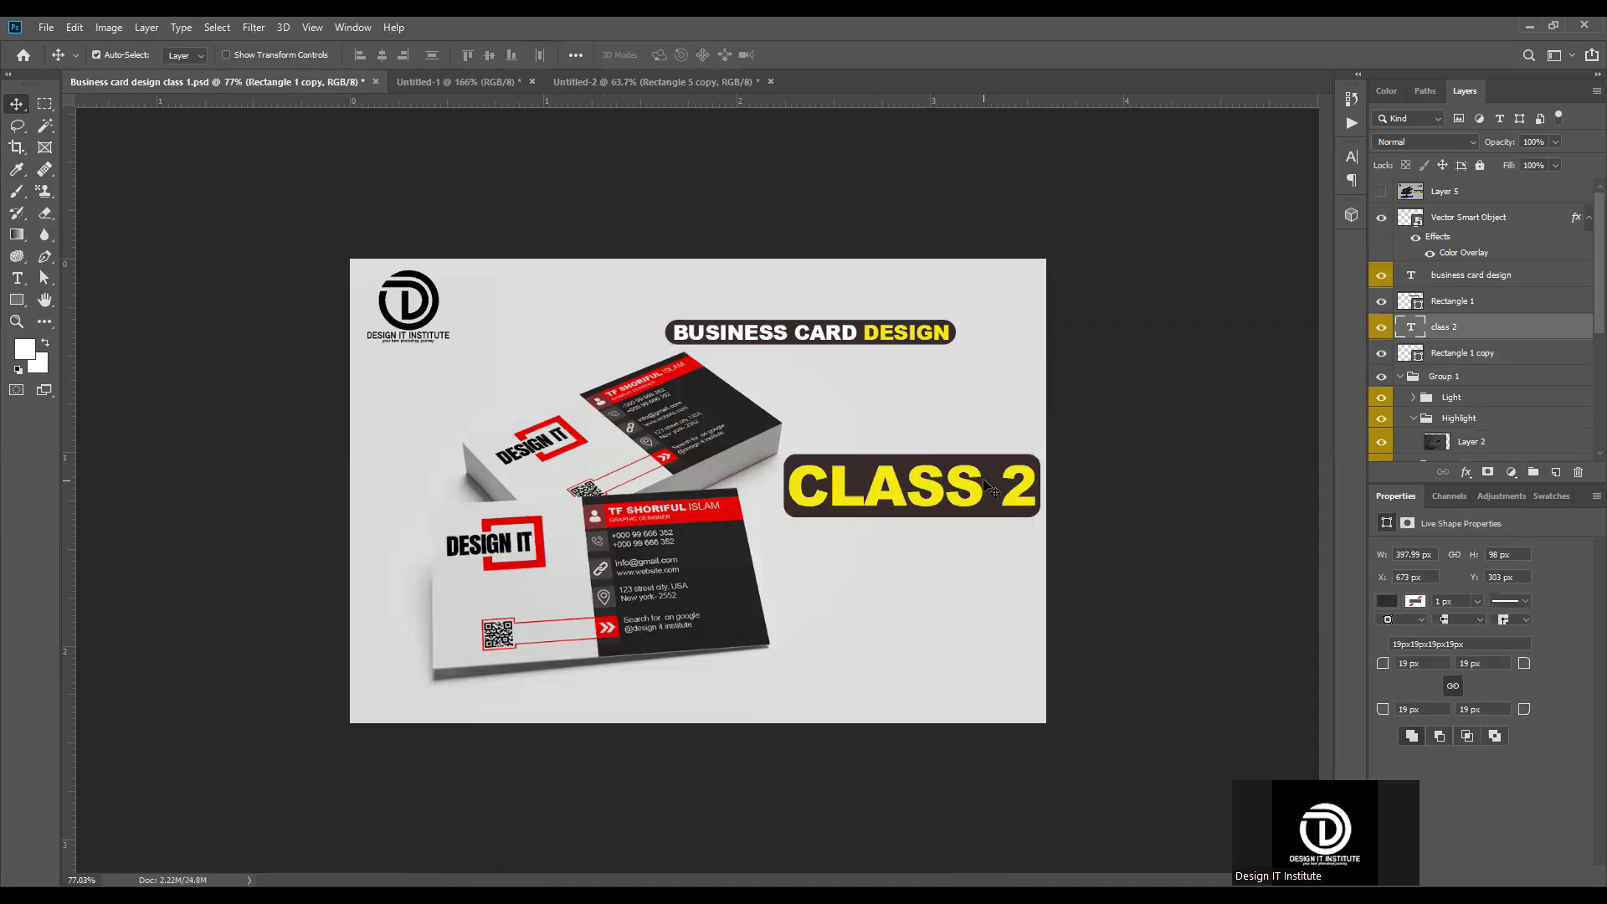
pyautogui.press('Delete')
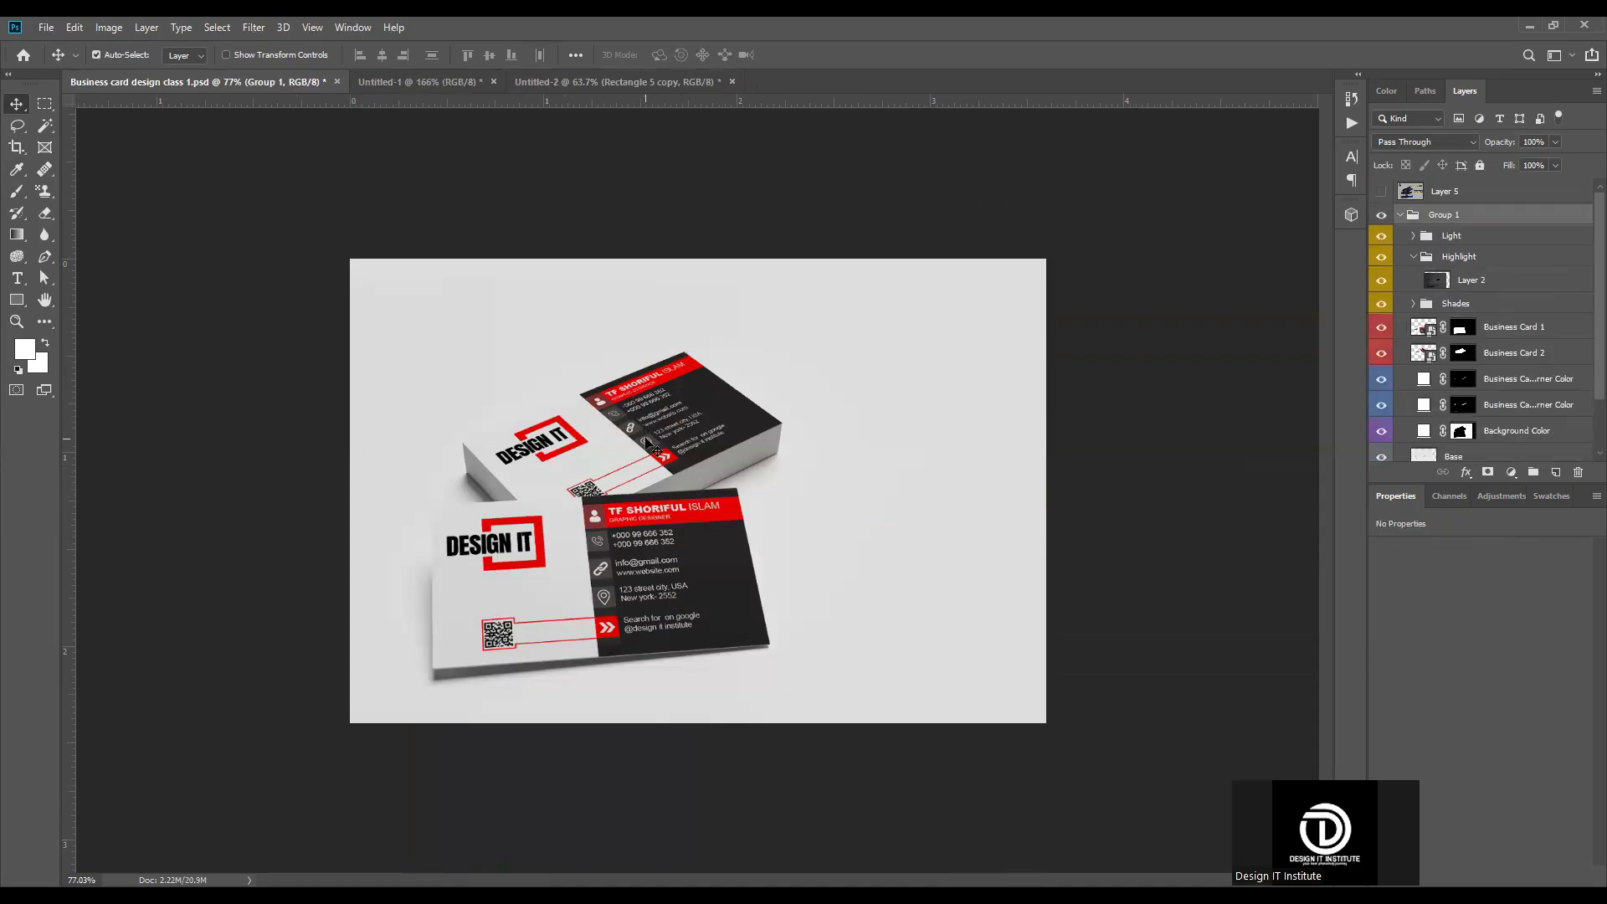
# Step: Open the contents of the Business Card 1 smart object and hide its Layer 2 and Layer 1
pyautogui.click(592, 452)
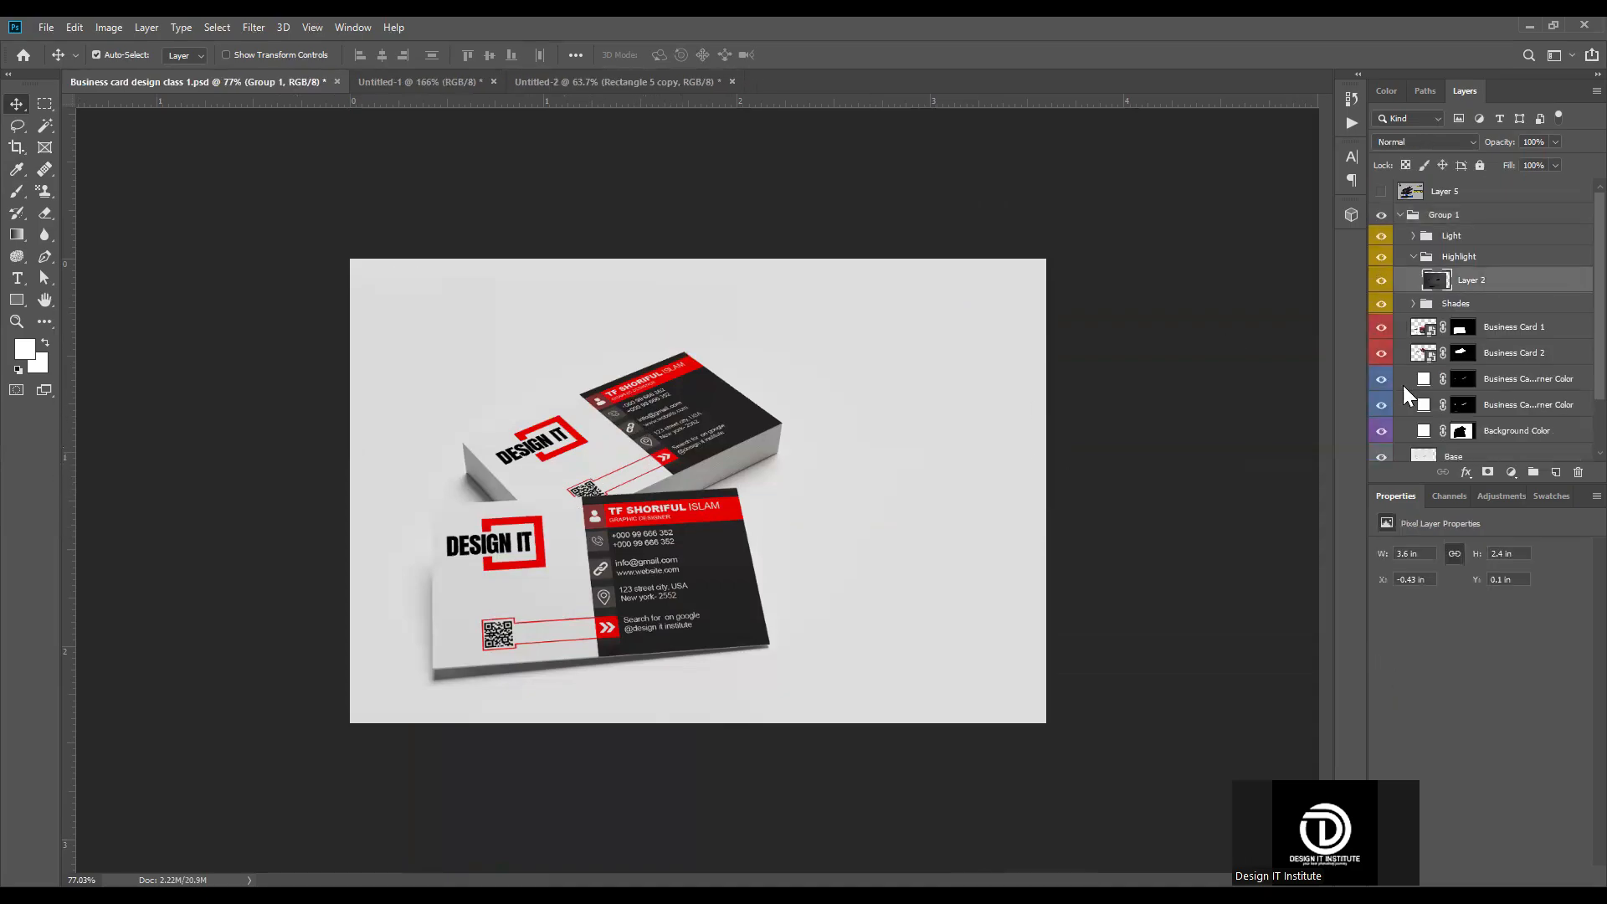
pyautogui.doubleClick(1431, 329)
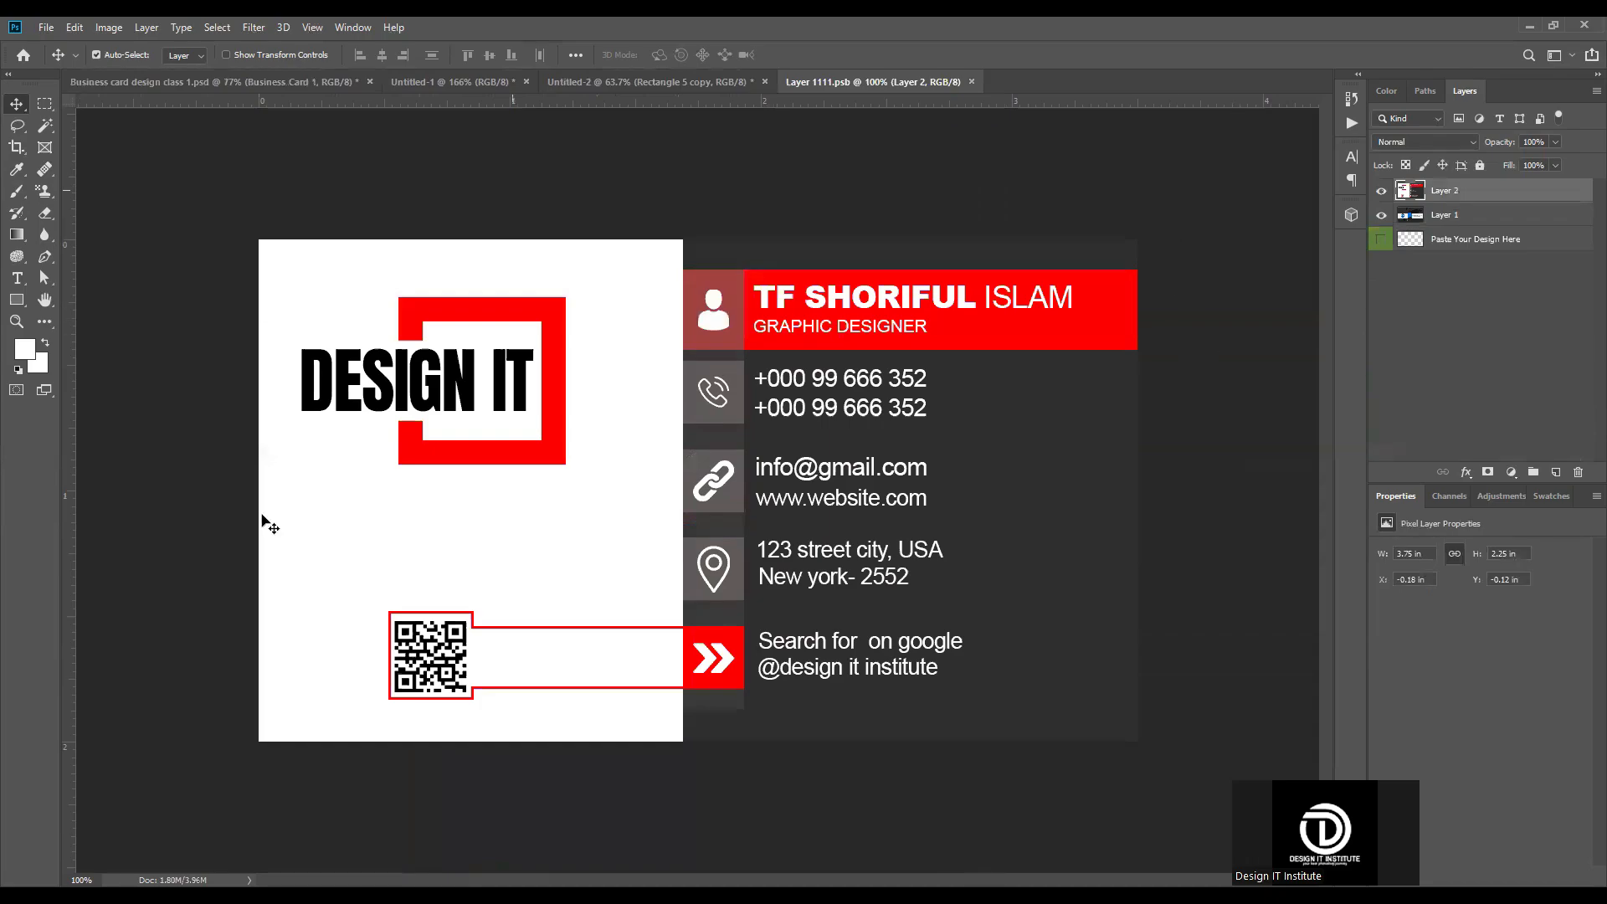
pyautogui.click(1382, 191)
pyautogui.click(1382, 215)
# Step: In the front-side document Untitled-1, select all layers from Rectangle 5 to Color Fill 1 and stamp the design into a new merged layer
pyautogui.click(457, 81)
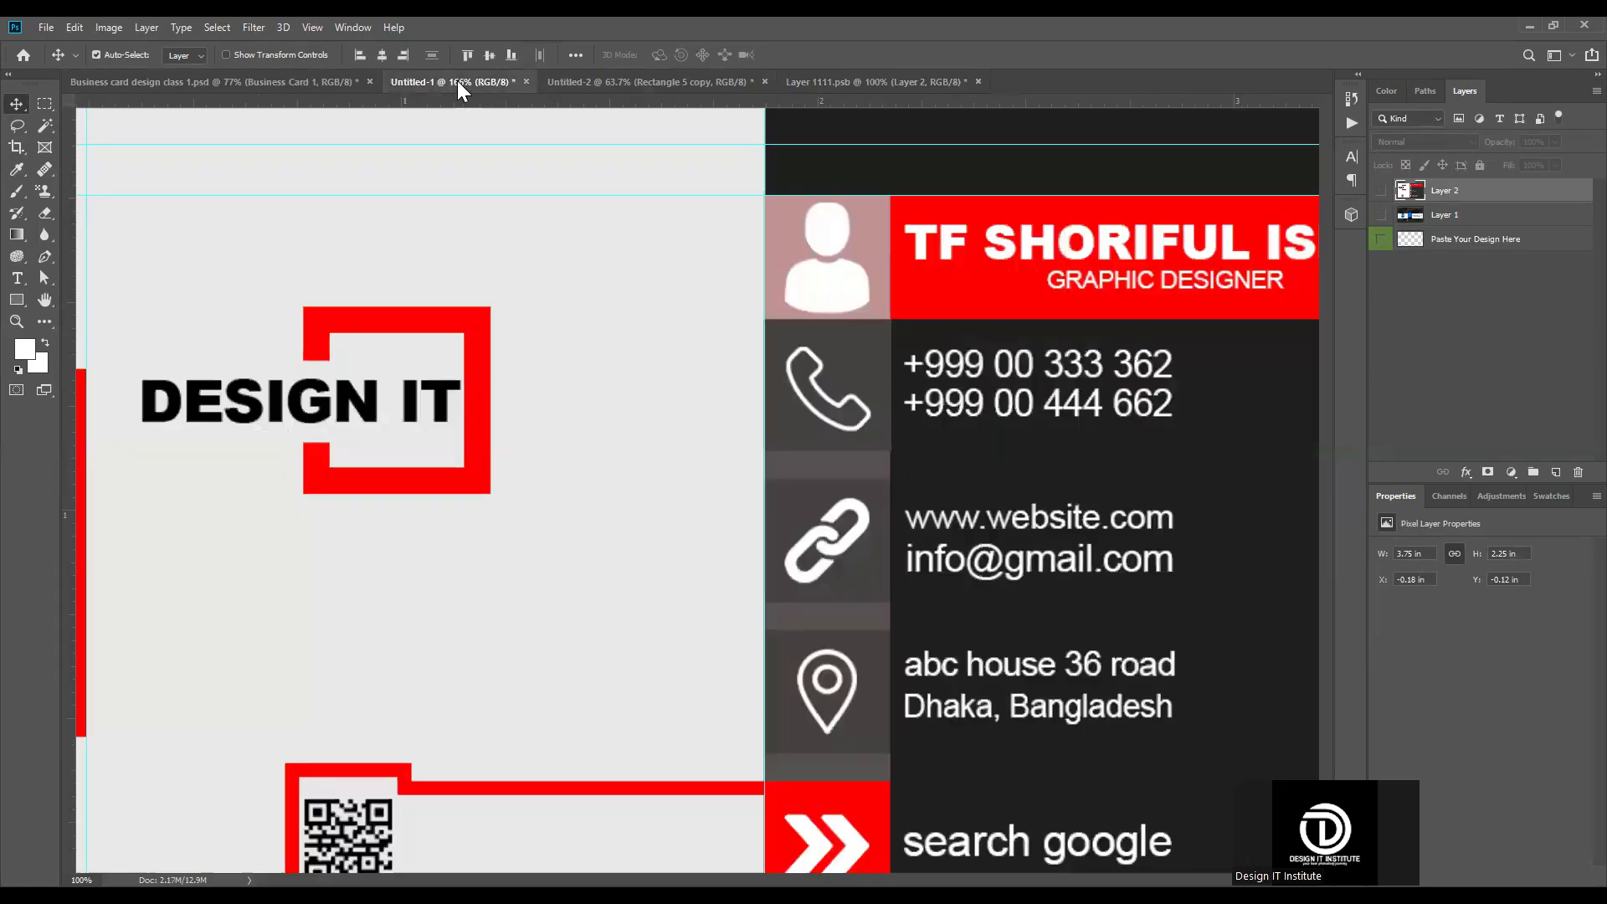
pyautogui.hotkey('ctrl', '0')
pyautogui.click(936, 82)
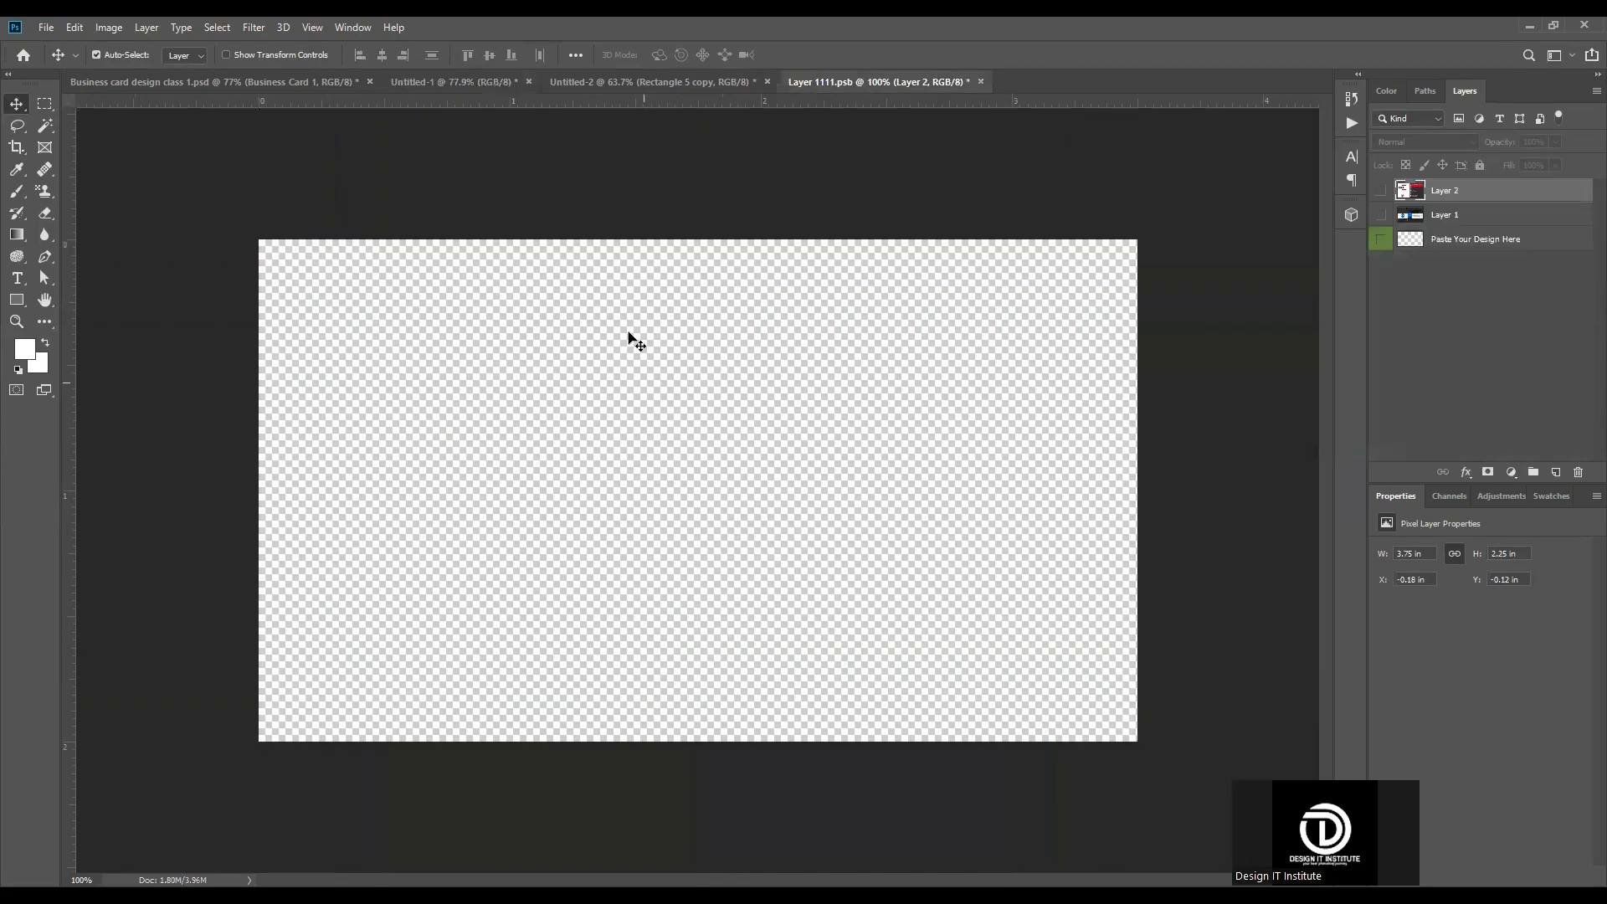
pyautogui.click(459, 88)
pyautogui.scroll(-3, 619, 475)
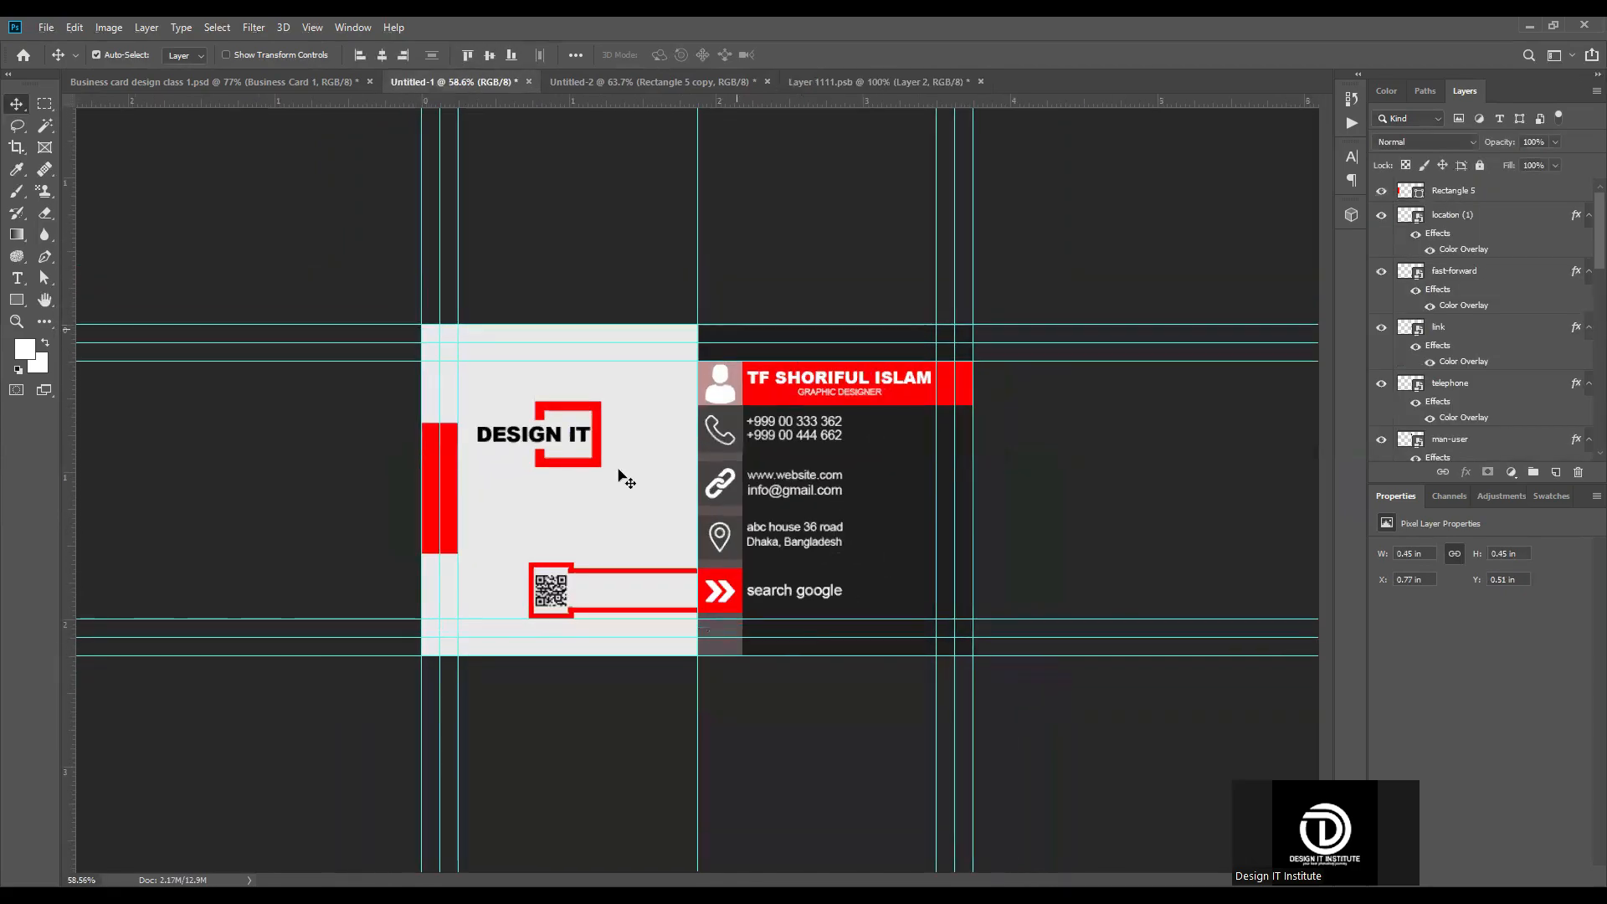
pyautogui.click(376, 296)
pyautogui.scroll(5, 776, 529)
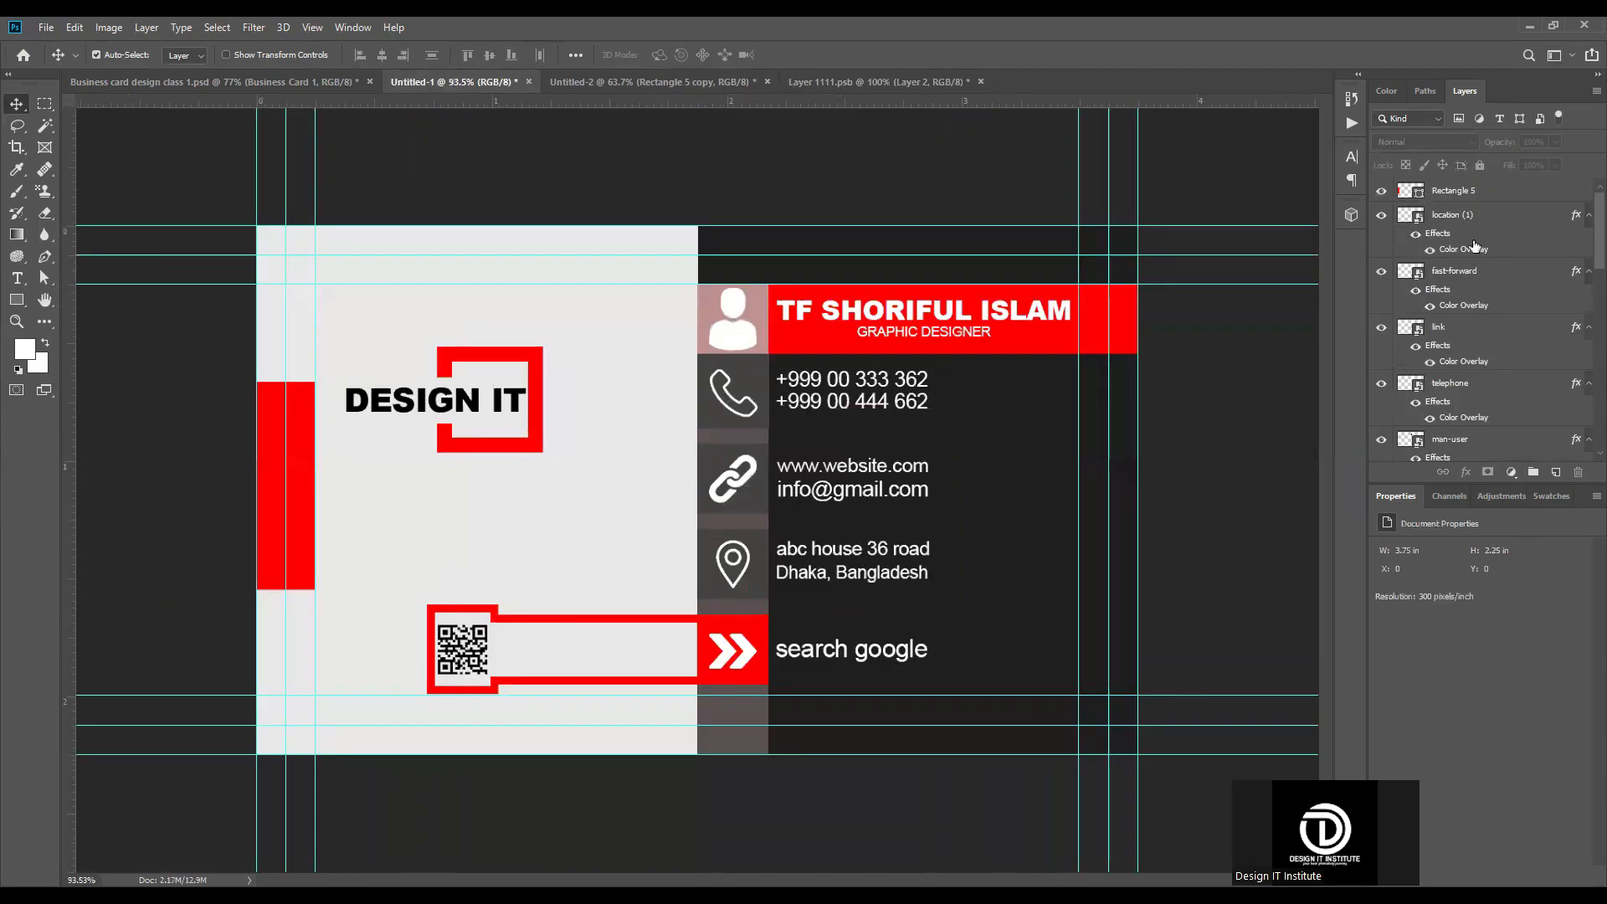
pyautogui.click(1486, 196)
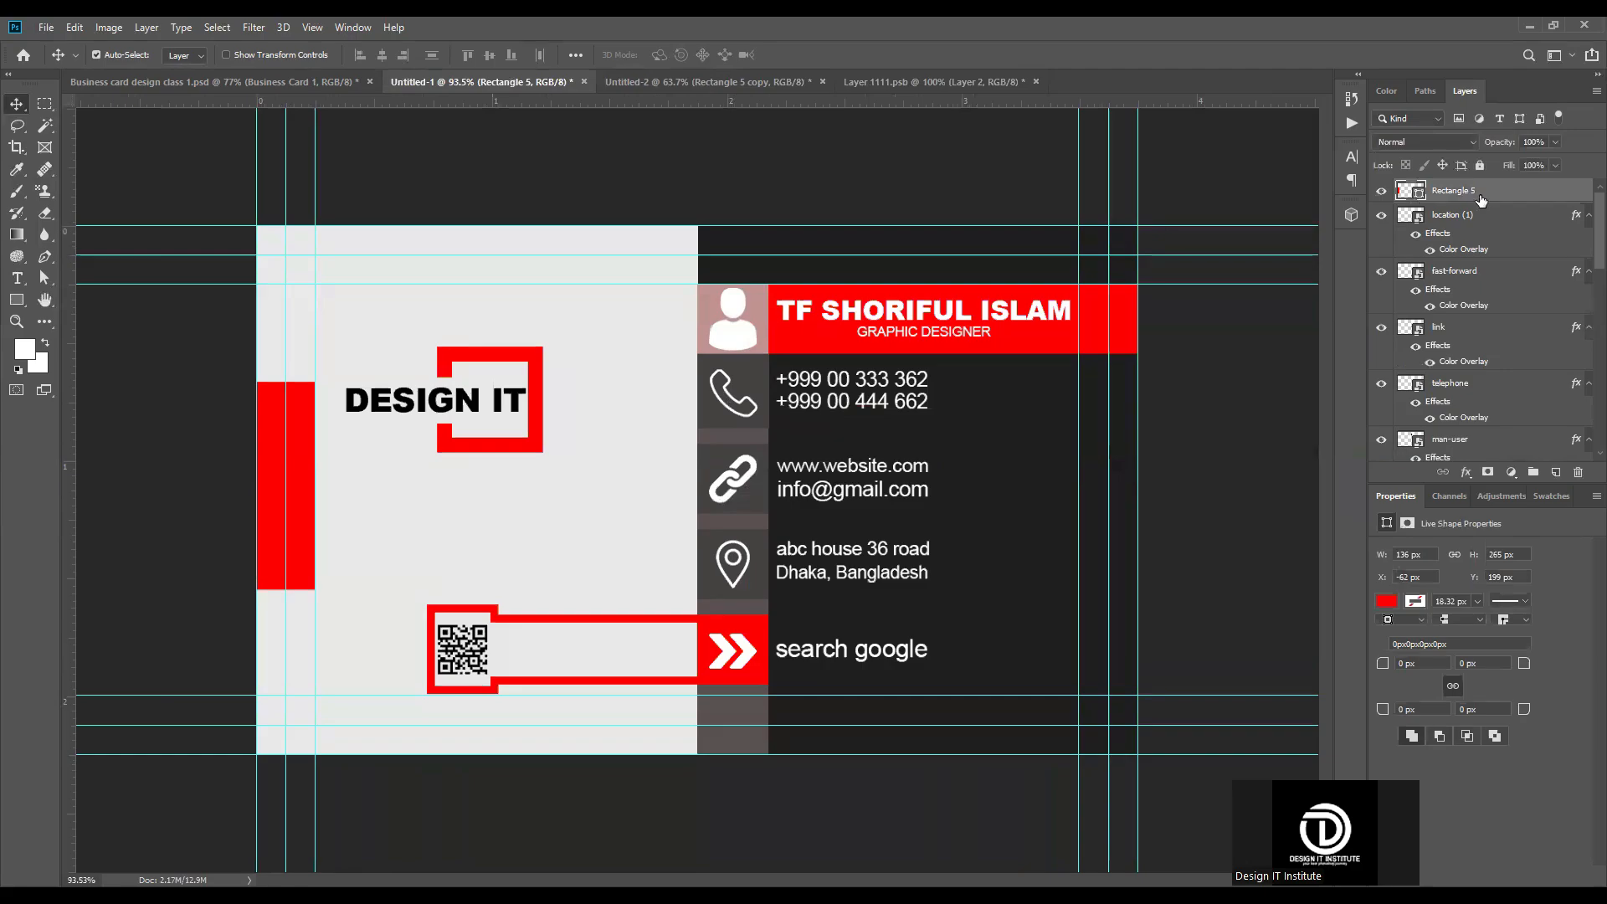
pyautogui.scroll(-10, 1477, 318)
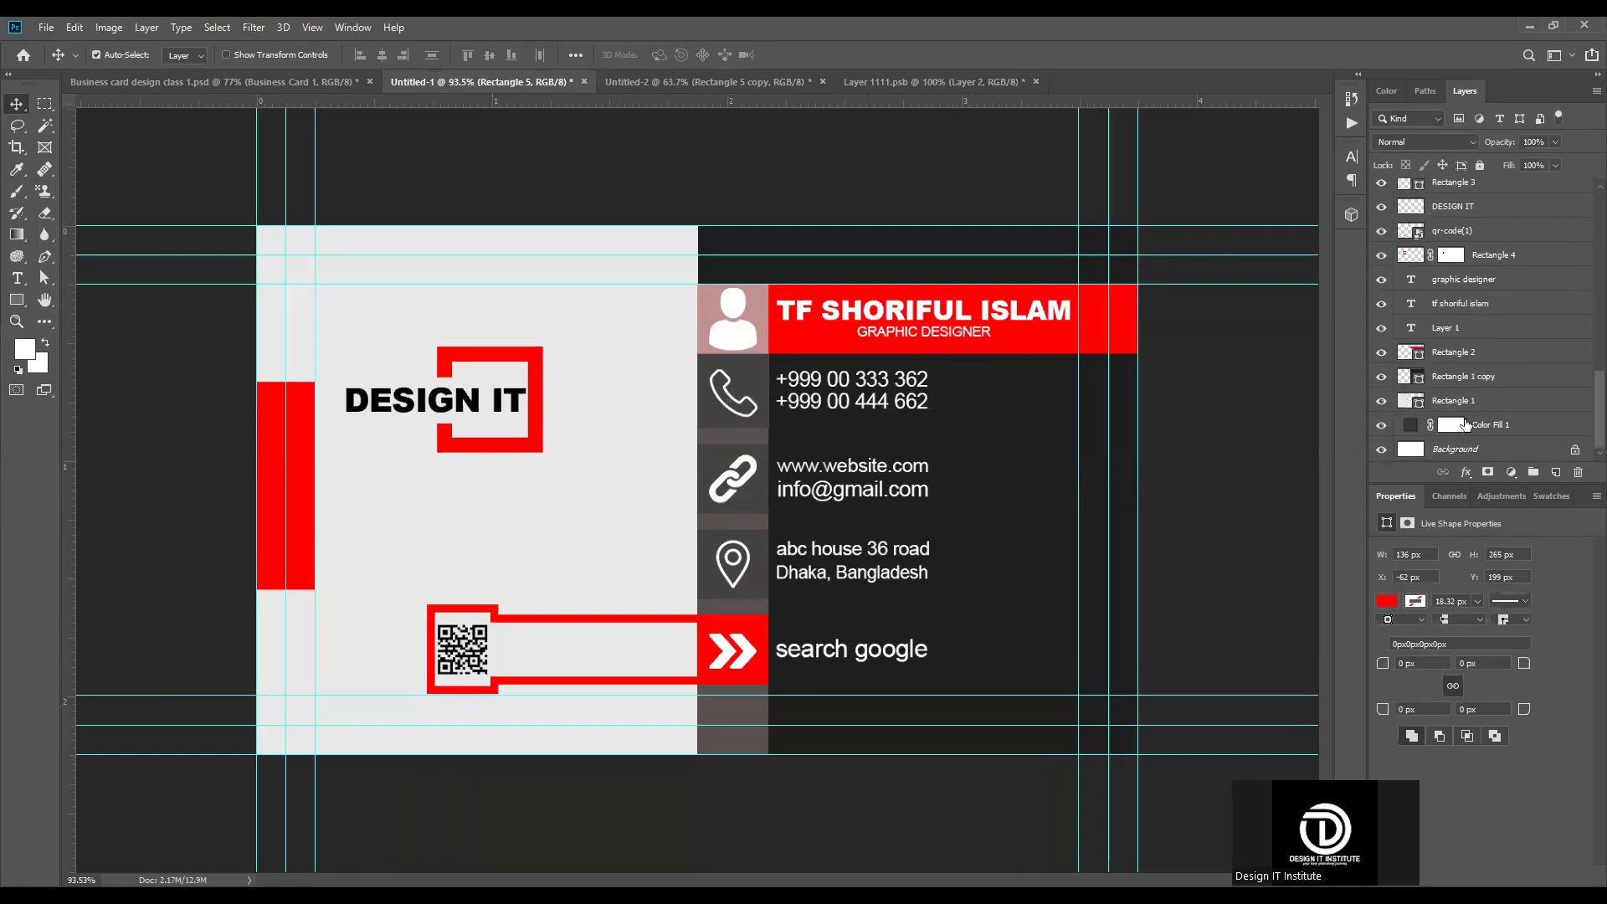
pyautogui.keyDown('shift'); pyautogui.click(1537, 425); pyautogui.keyUp('shift')
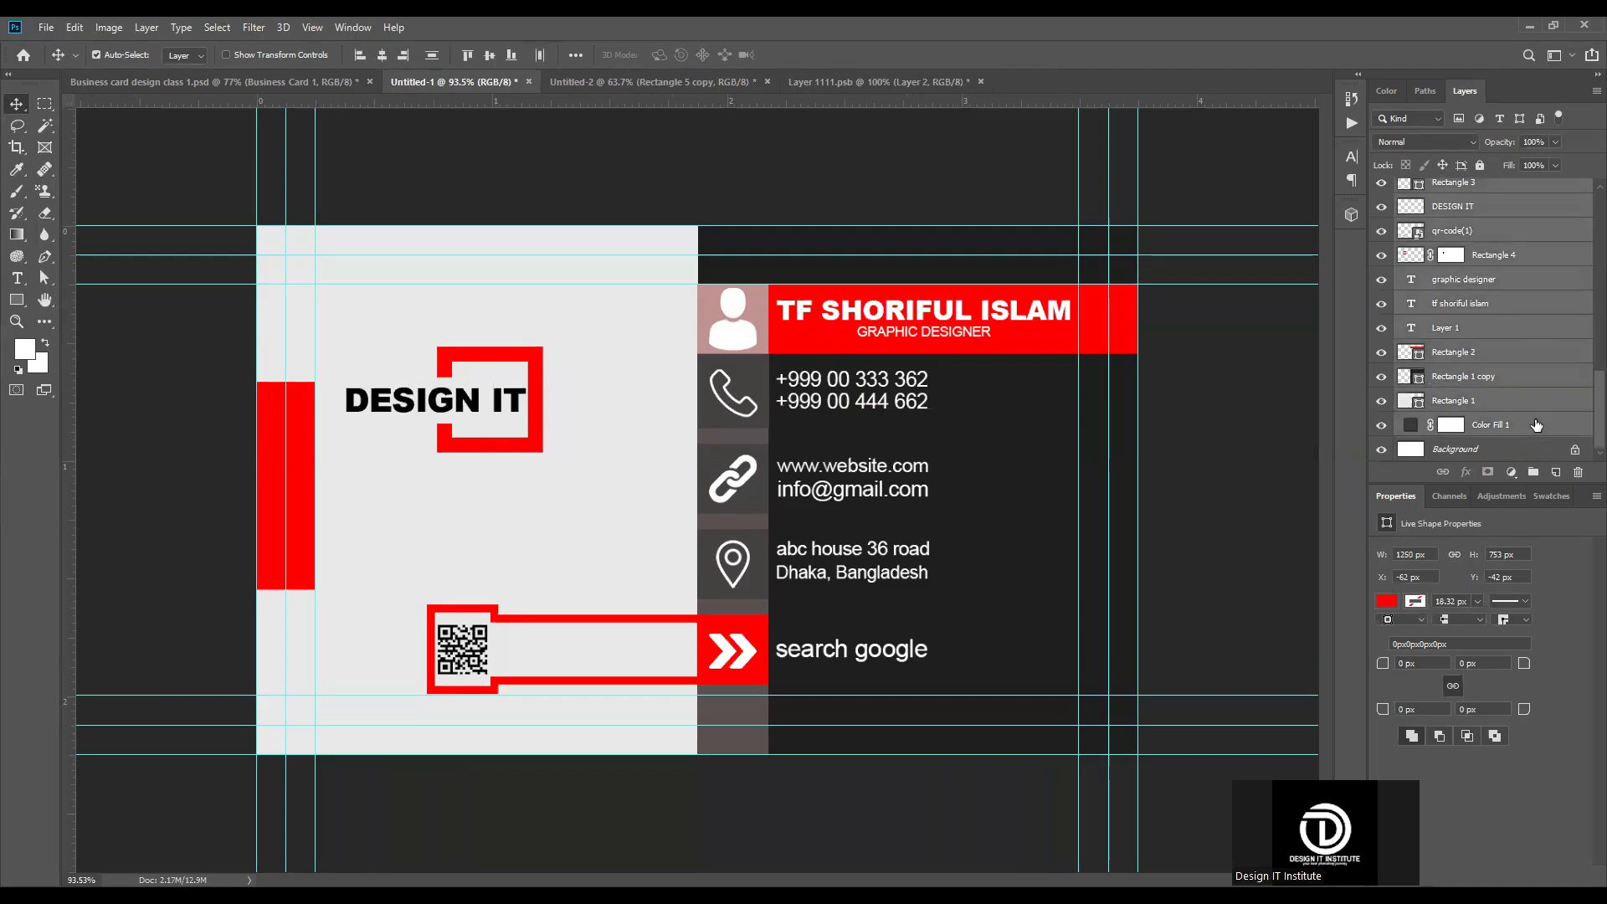
pyautogui.scroll(10, 1478, 360)
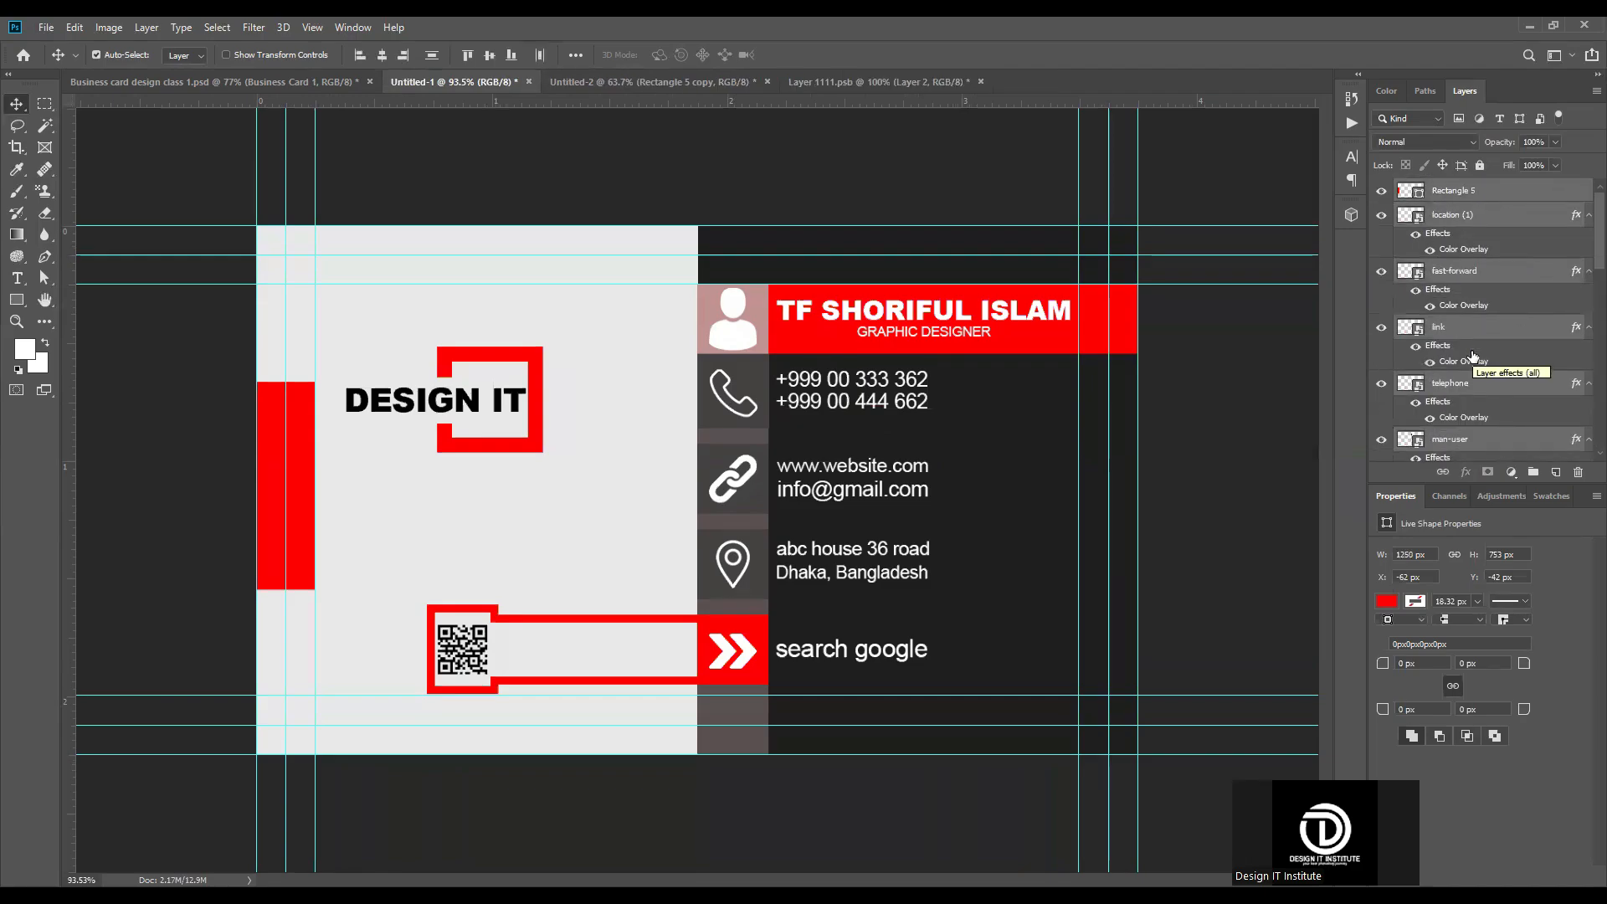
pyautogui.scroll(-2, 1473, 356)
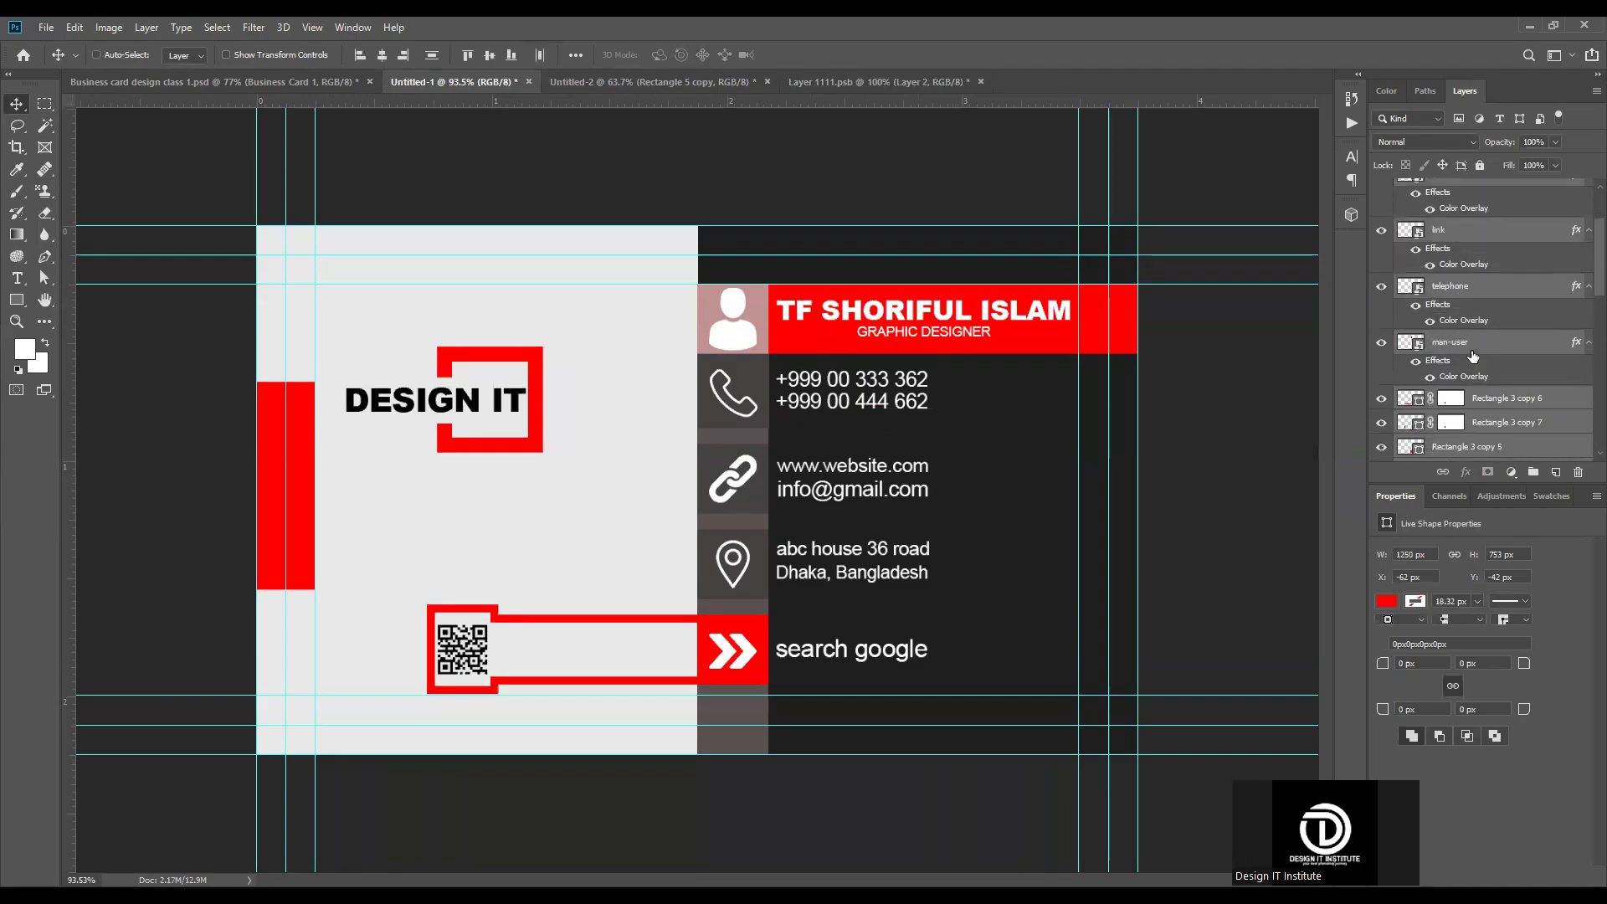
pyautogui.hotkey('ctrl', 'alt', 'shift', 'e')
pyautogui.scroll(3, 1473, 356)
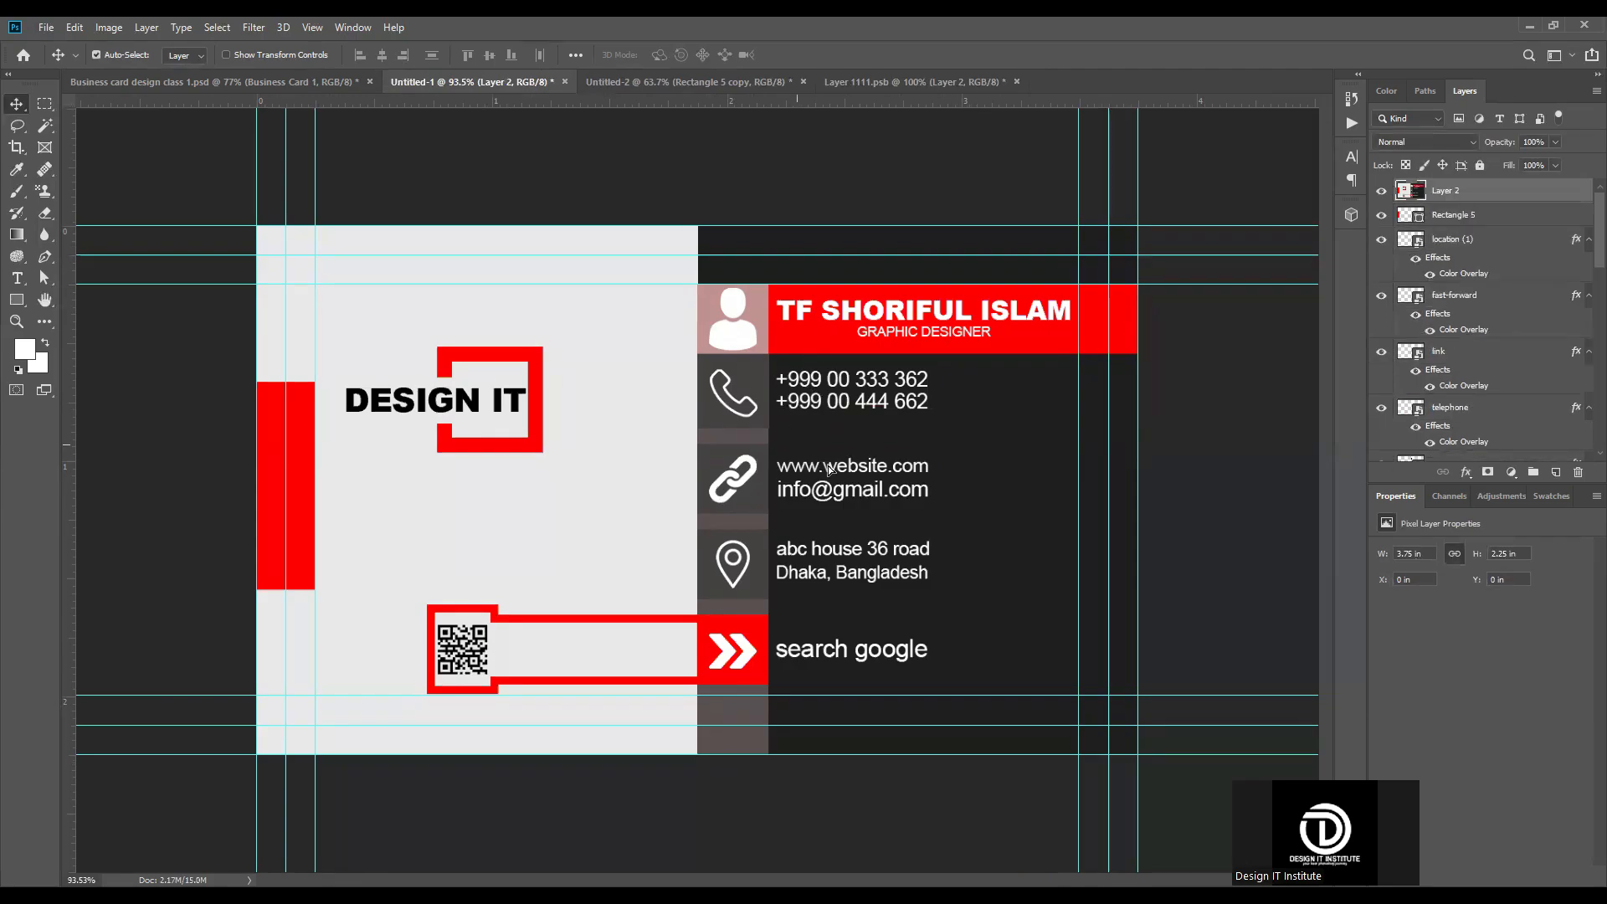
# Step: Mask the merged layer to the 3.5 × 2 in trim area between the middle guides and shift the masked card right
pyautogui.click(45, 103)
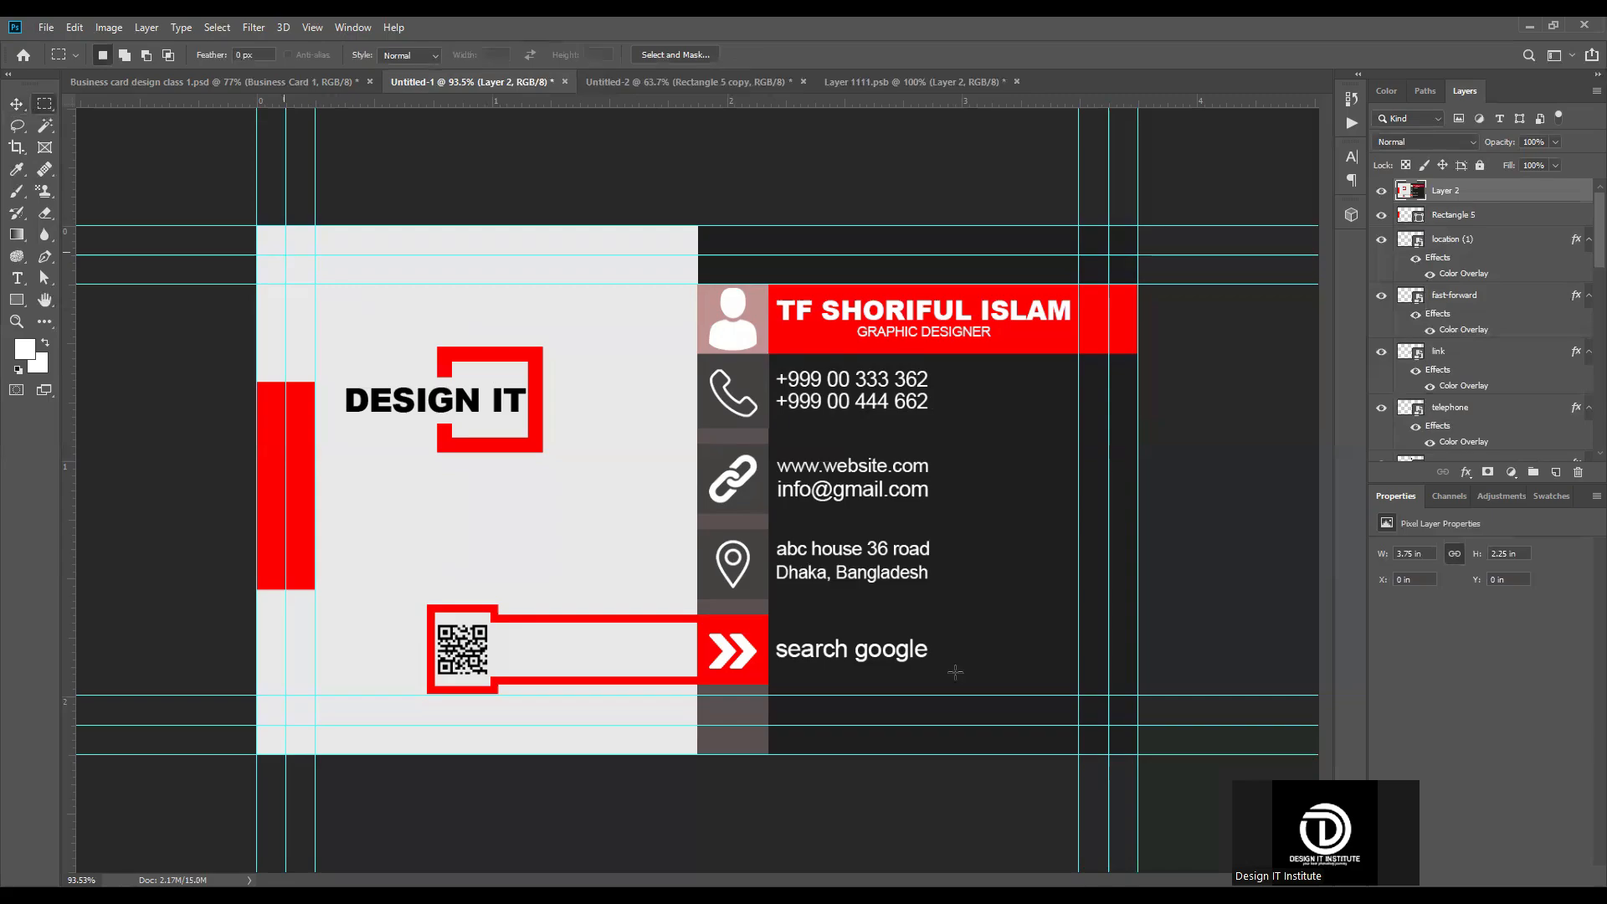
pyautogui.moveTo(1109, 725); pyautogui.dragTo(286, 255)
pyautogui.press('v')
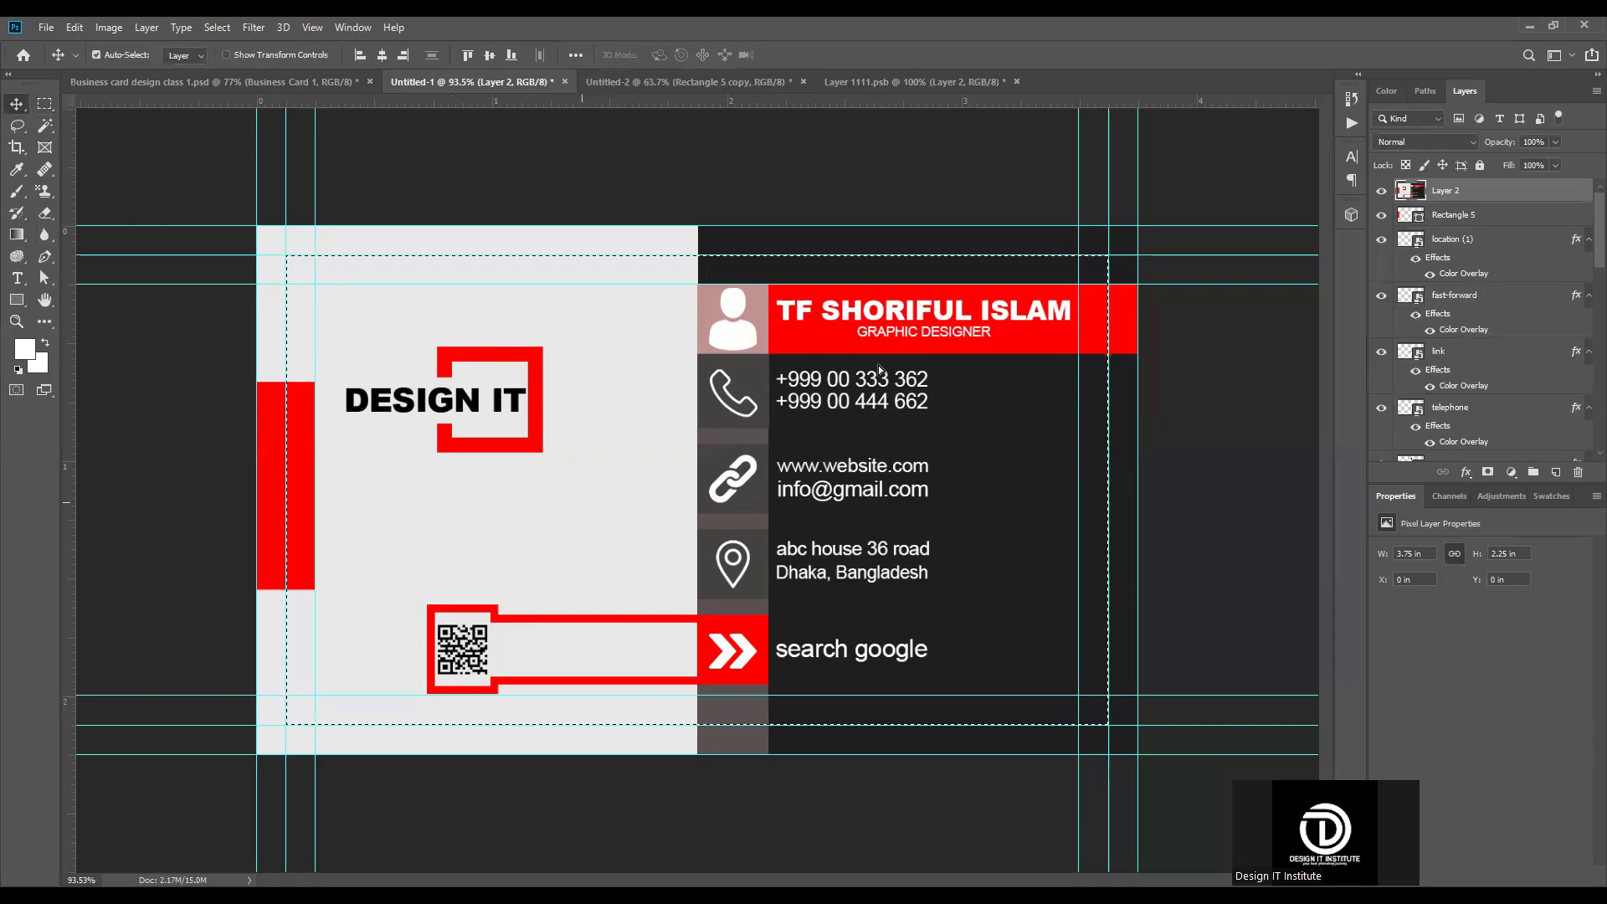
pyautogui.click(1488, 472)
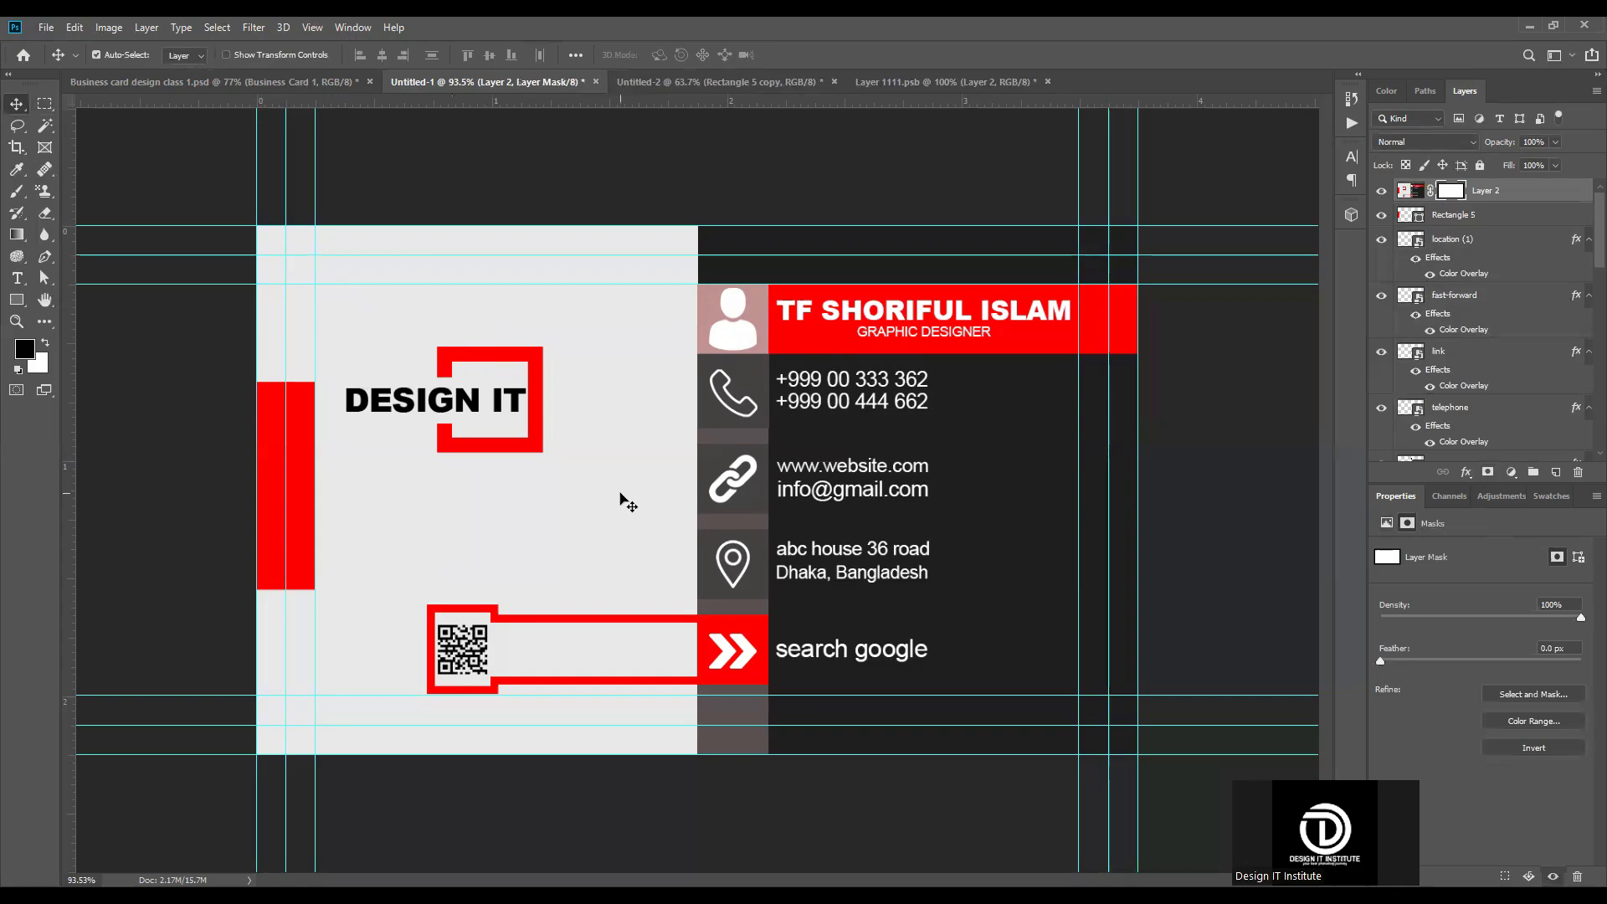
pyautogui.moveTo(741, 512); pyautogui.dragTo(861, 524)
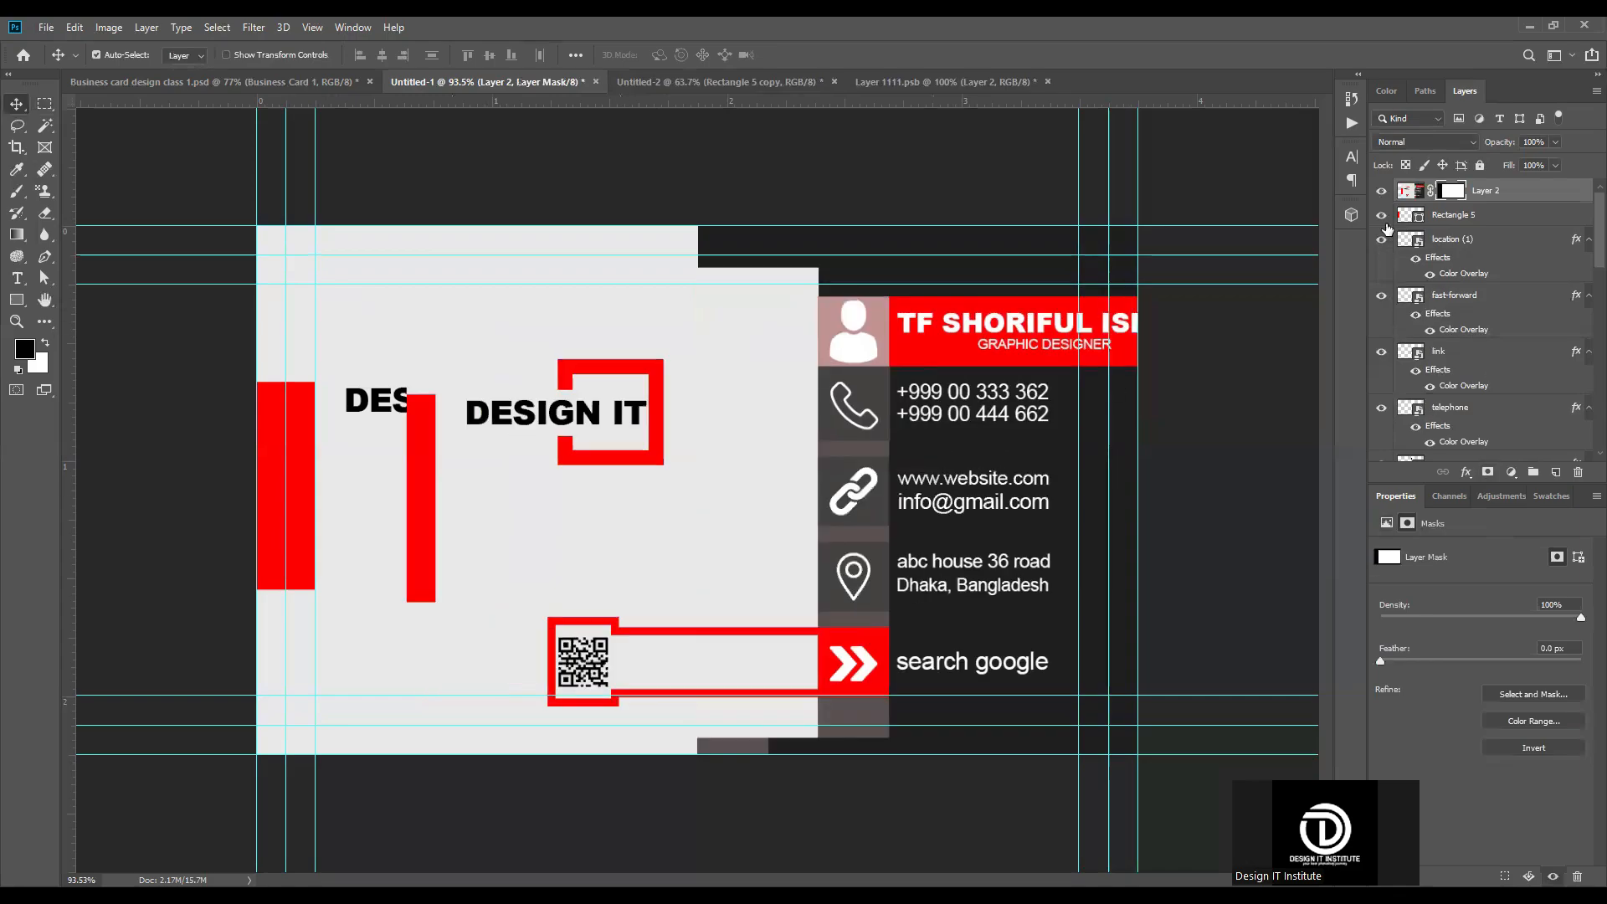
# Step: Group the original layers from Rectangle 5 to Color Fill 1, and hide the group and the Background layer
pyautogui.click(1413, 192)
pyautogui.click(1491, 216)
pyautogui.scroll(-1, 1481, 239)
pyautogui.scroll(-5, 1481, 243)
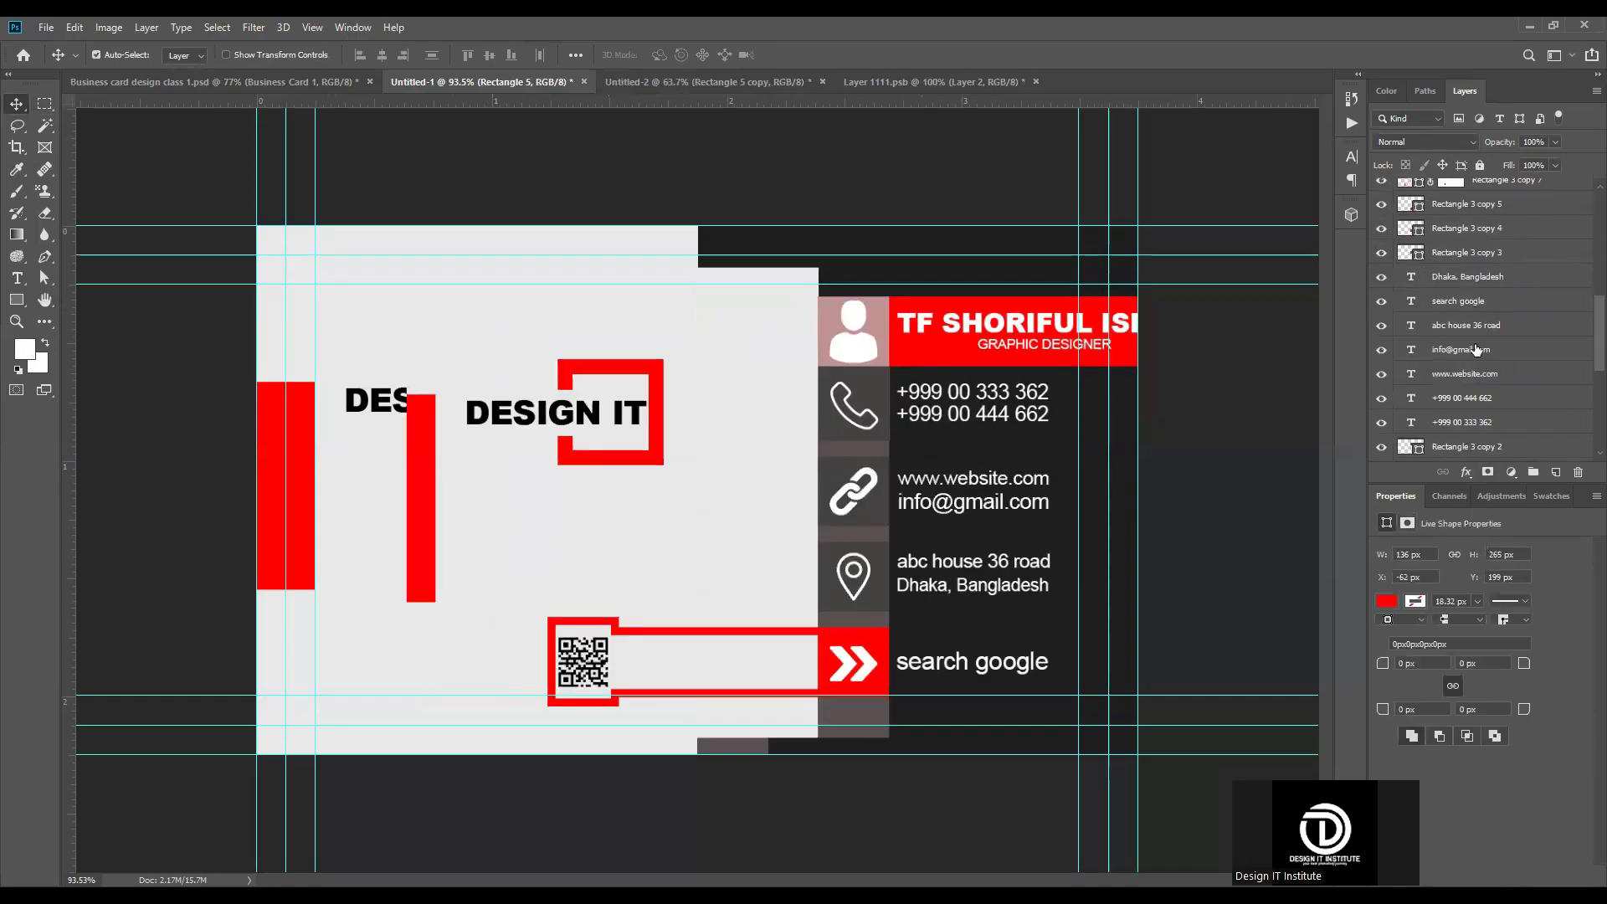
pyautogui.click(1528, 427)
pyautogui.keyDown('shift'); pyautogui.click(1528, 428); pyautogui.keyUp('shift')
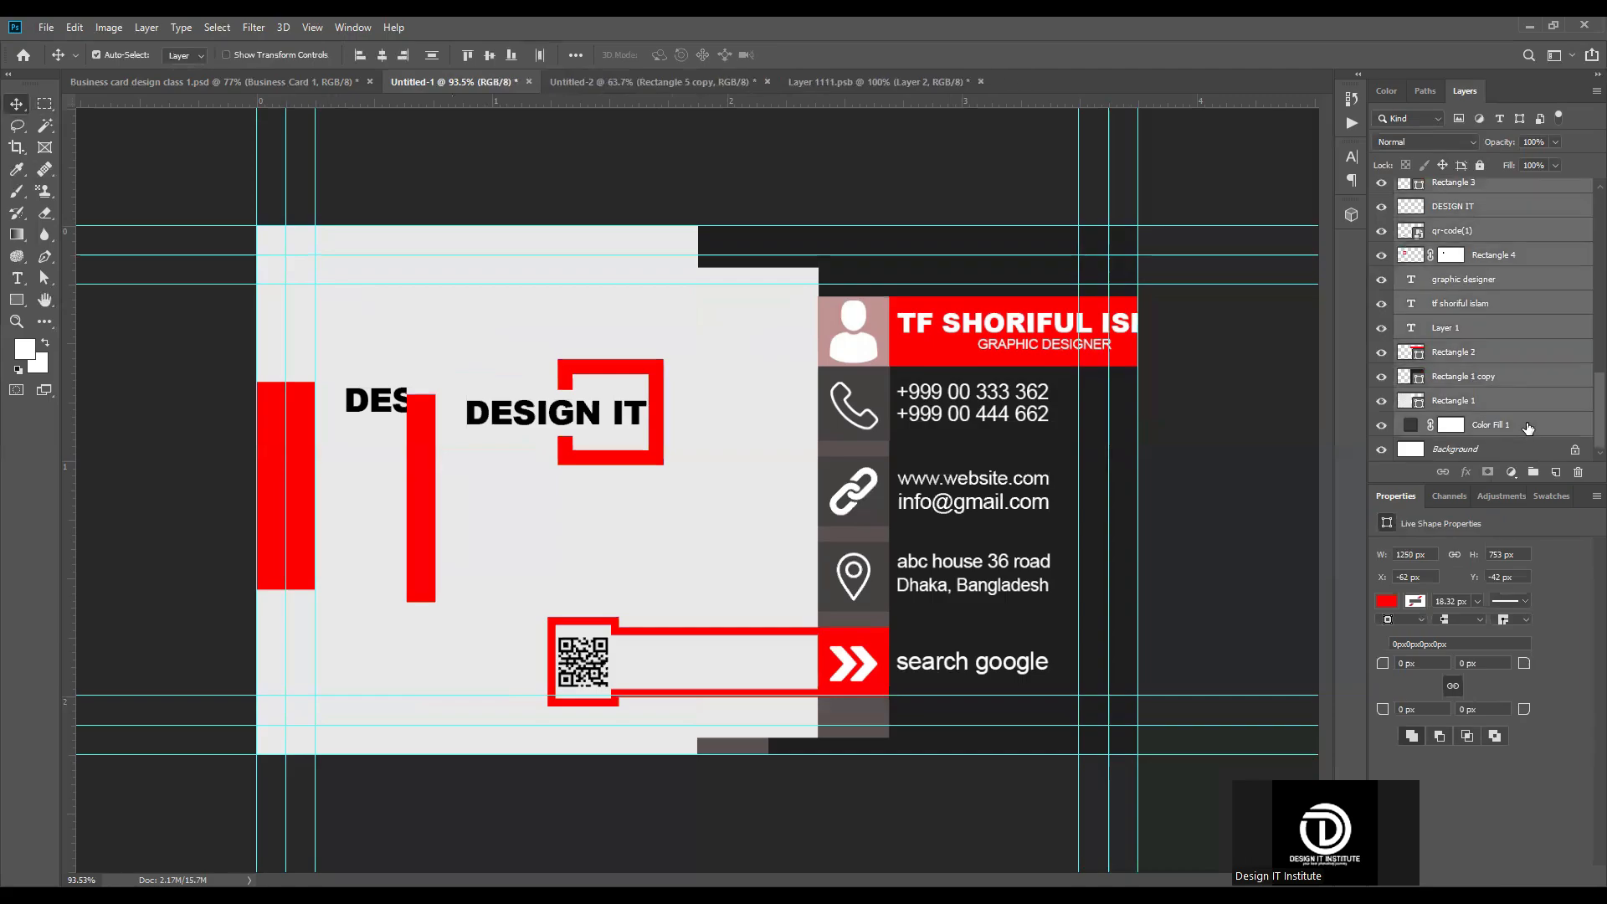
pyautogui.hotkey('ctrl', 'g')
pyautogui.click(1382, 213)
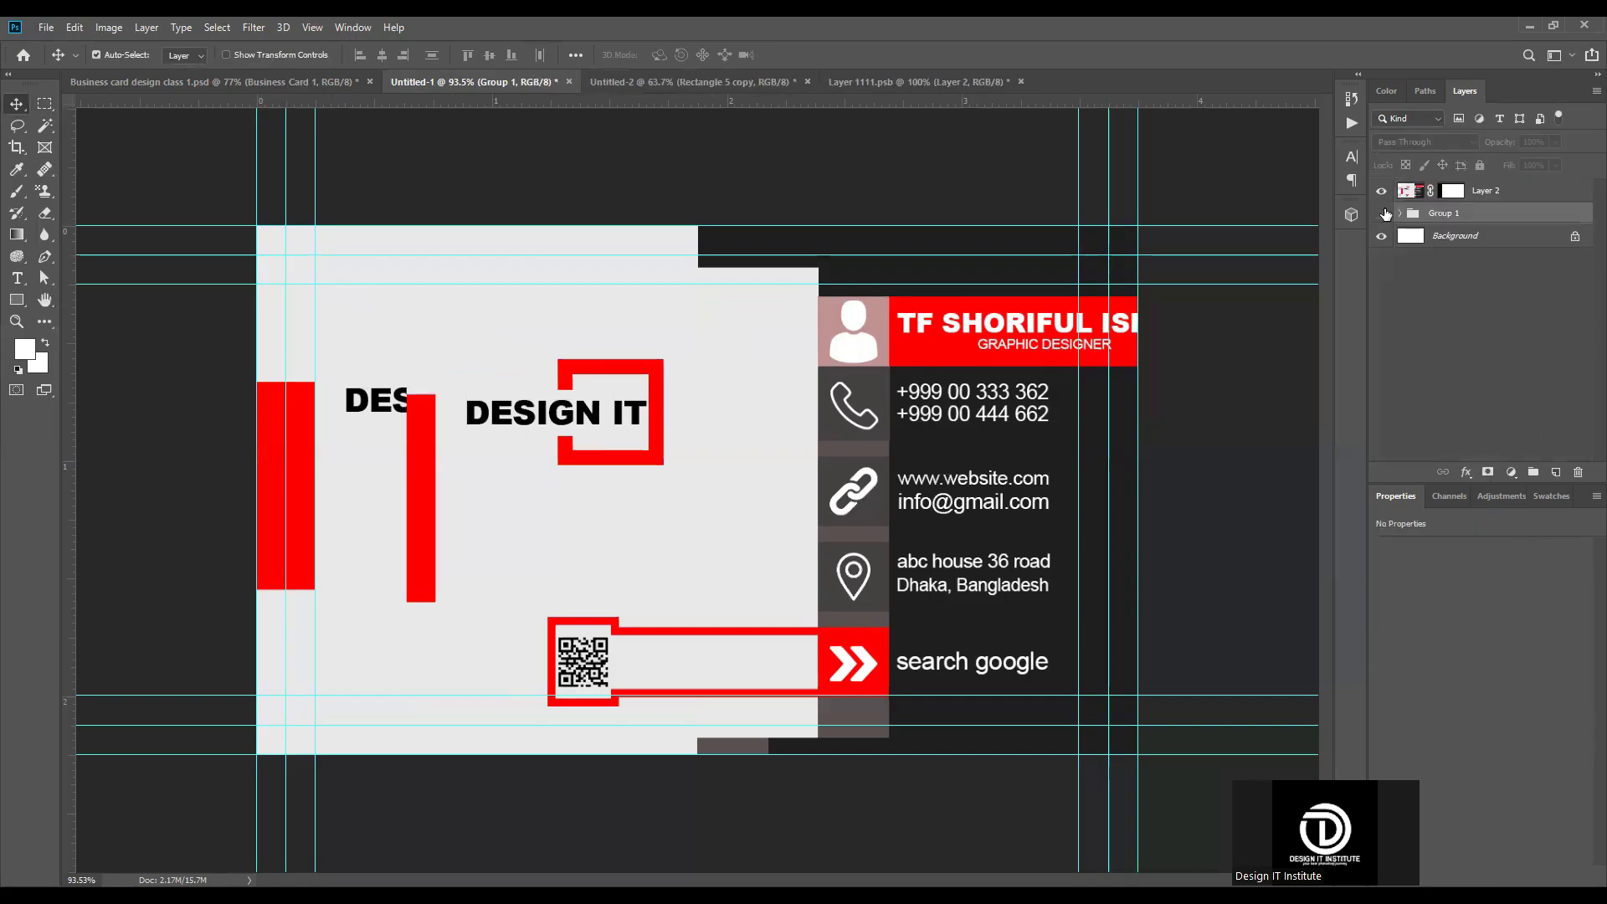
pyautogui.click(1381, 236)
# Step: Move the masked card layer back within the canvas to about X 0.19 in, Y 0.12 in
pyautogui.click(636, 401)
pyautogui.scroll(-3, 696, 490)
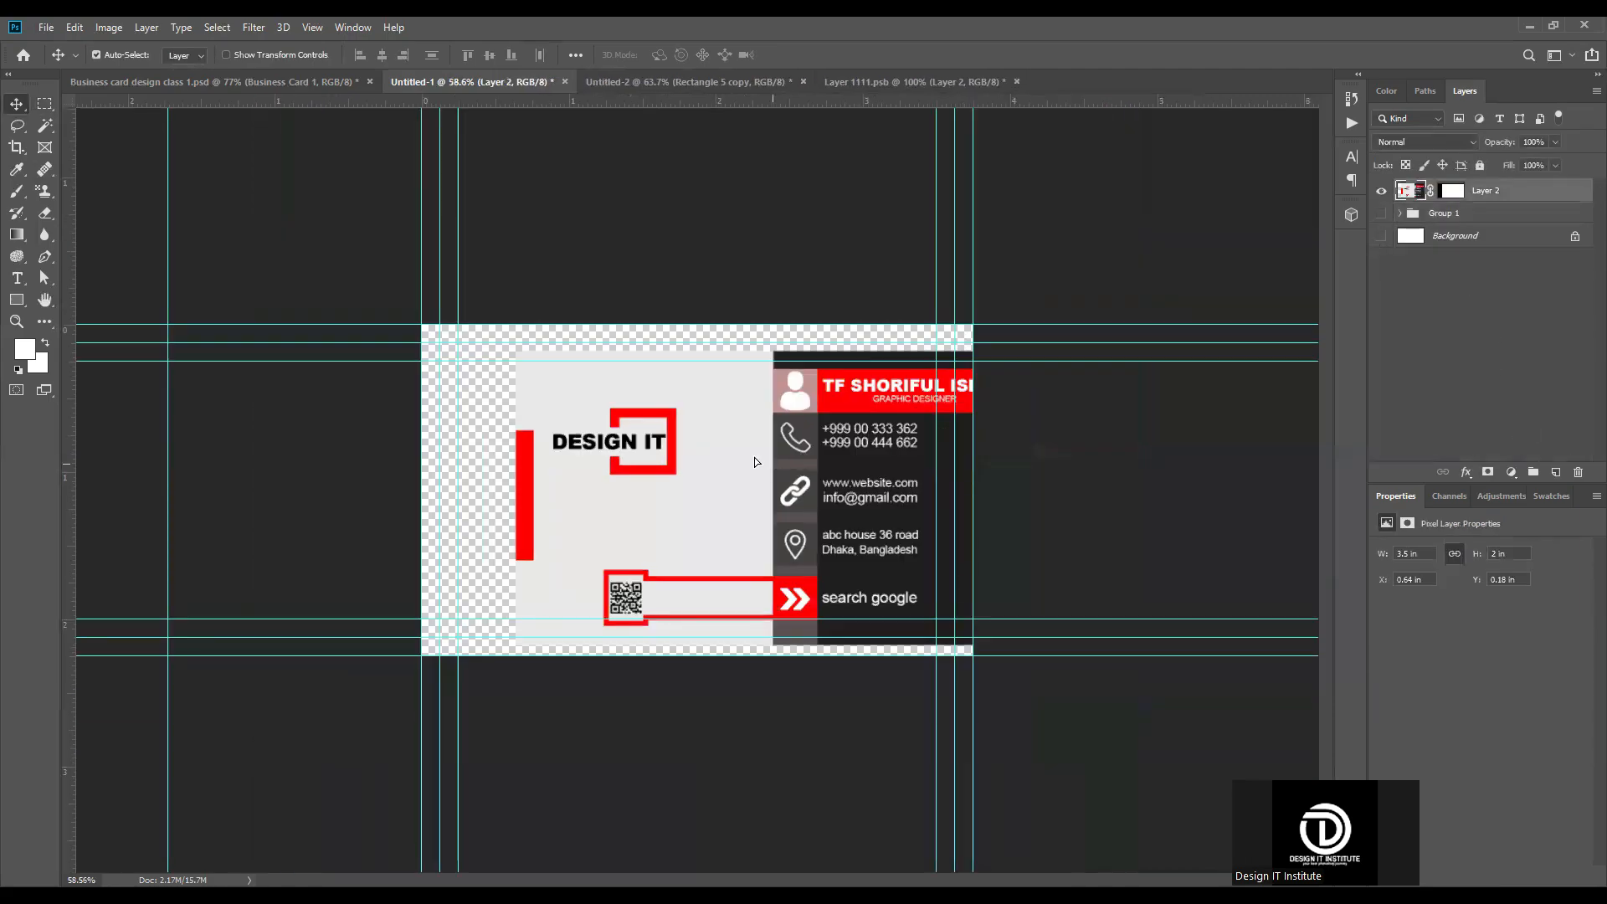
pyautogui.moveTo(706, 459); pyautogui.dragTo(640, 449)
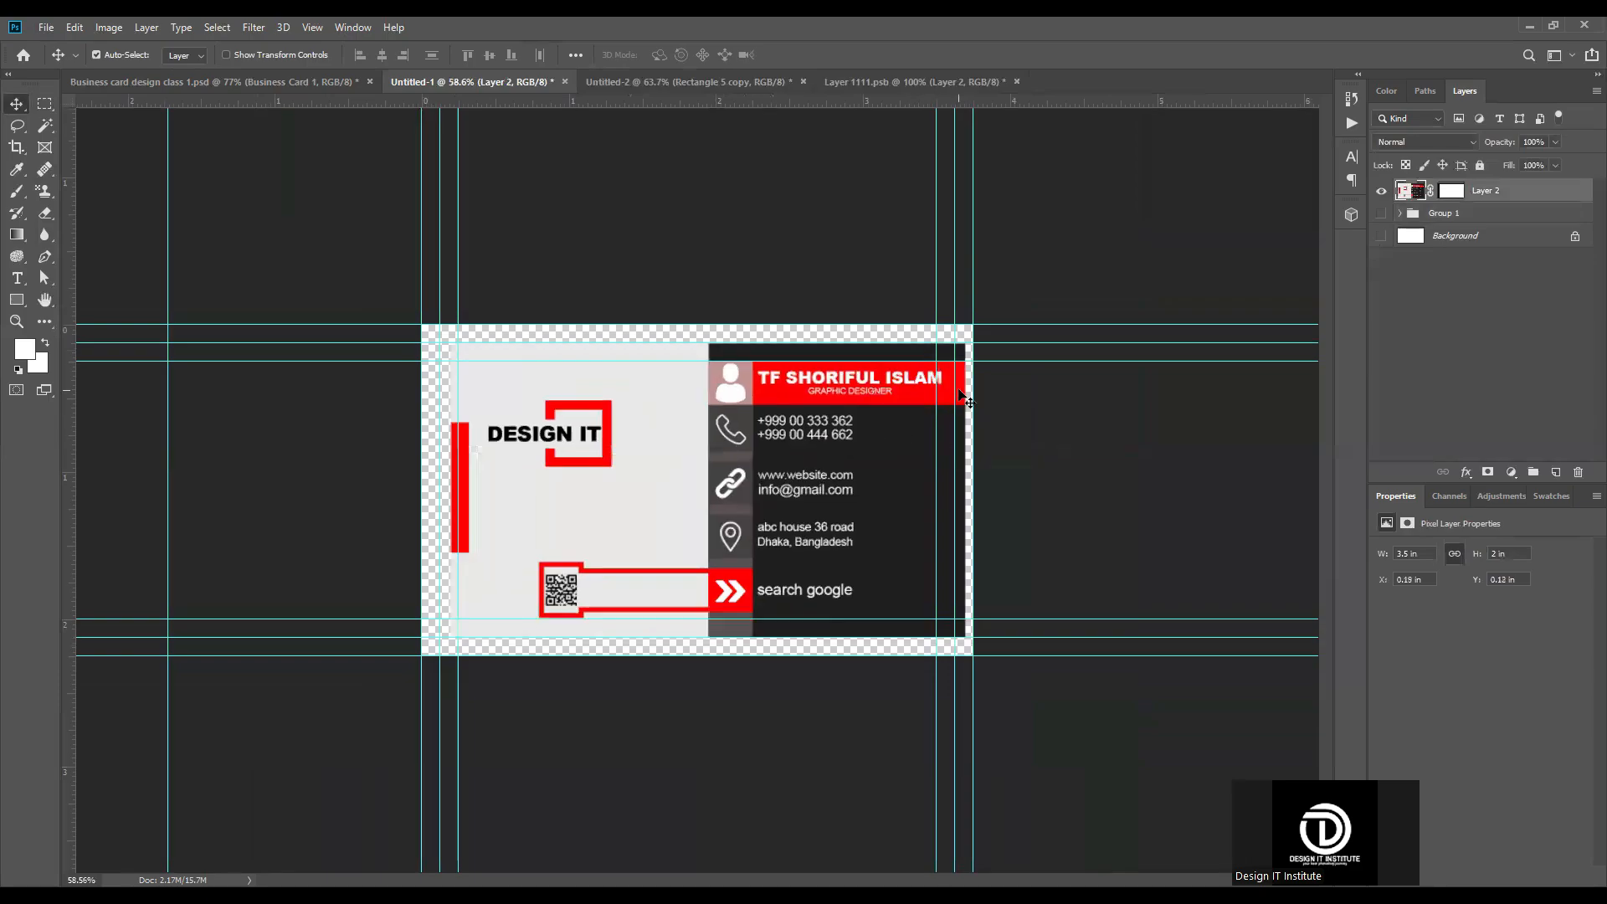
pyautogui.scroll(3, 640, 449)
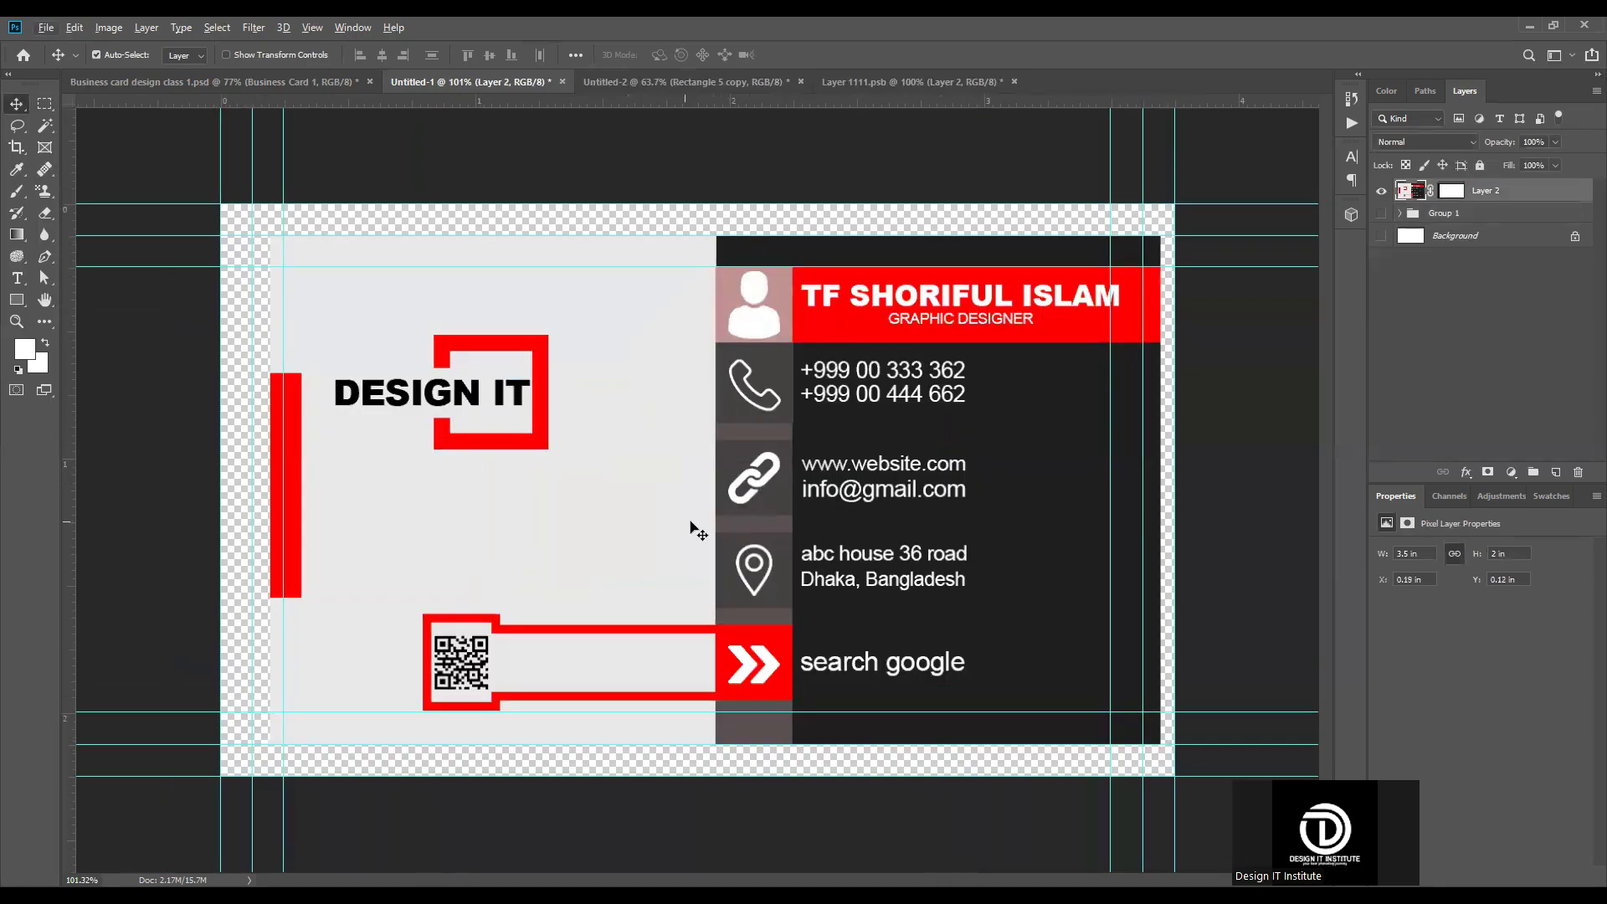
# Step: Copy the masked card into Layer 1111.psb, align it at X 0, Y 0, and save it to update the front card in the mockup
pyautogui.moveTo(869, 81); pyautogui.dragTo(705, 490)
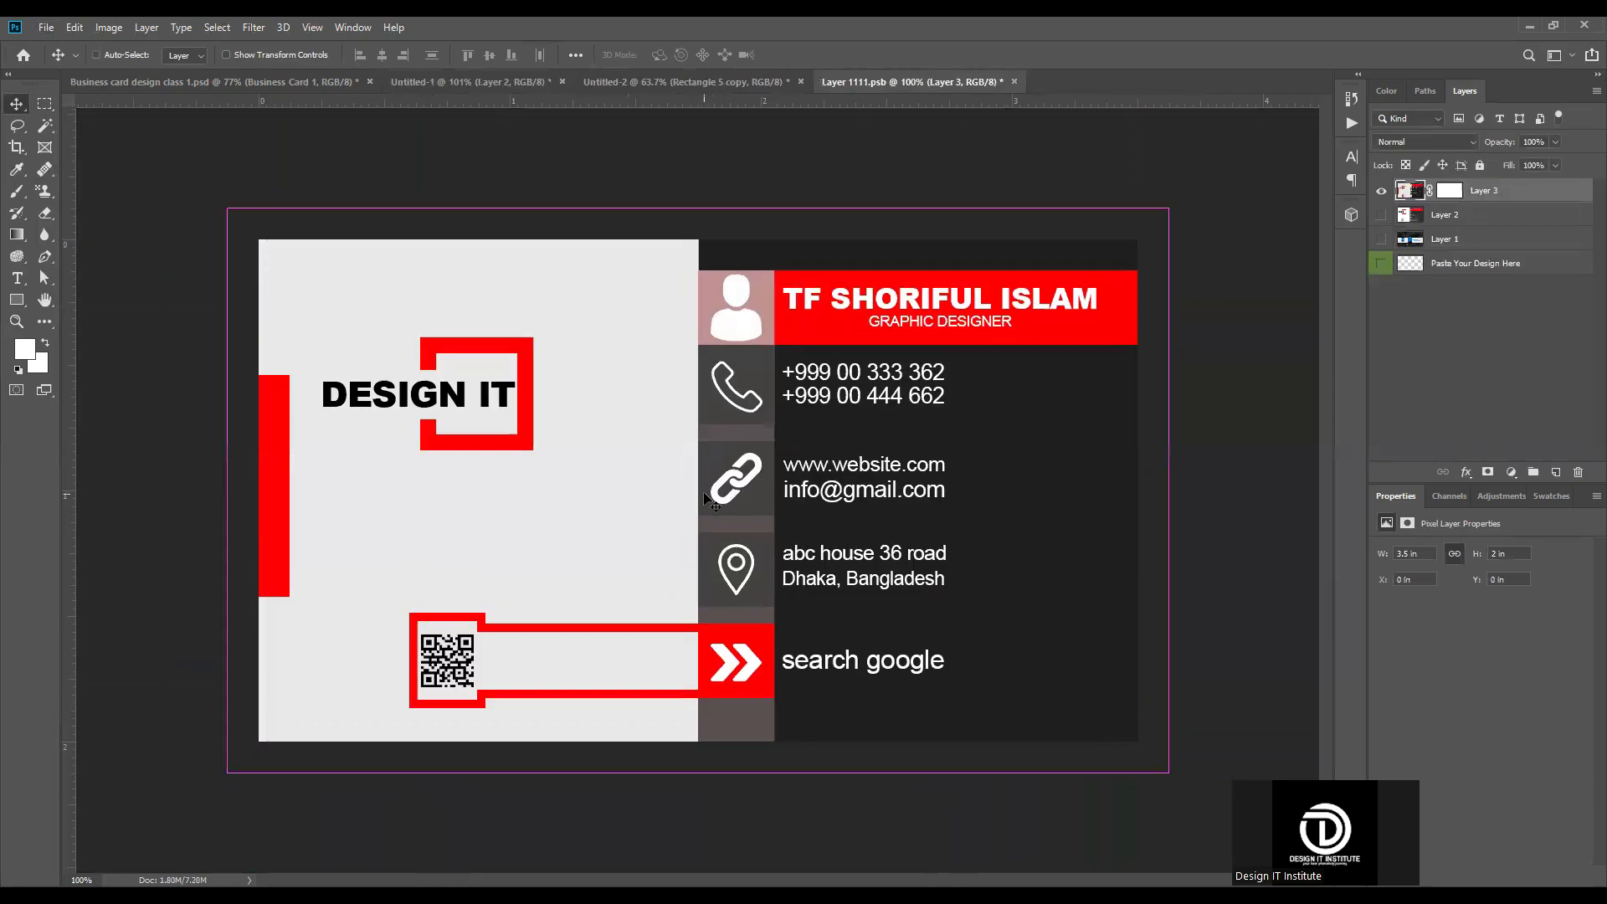
pyautogui.hotkey('ctrl', 't')
pyautogui.press('Return')
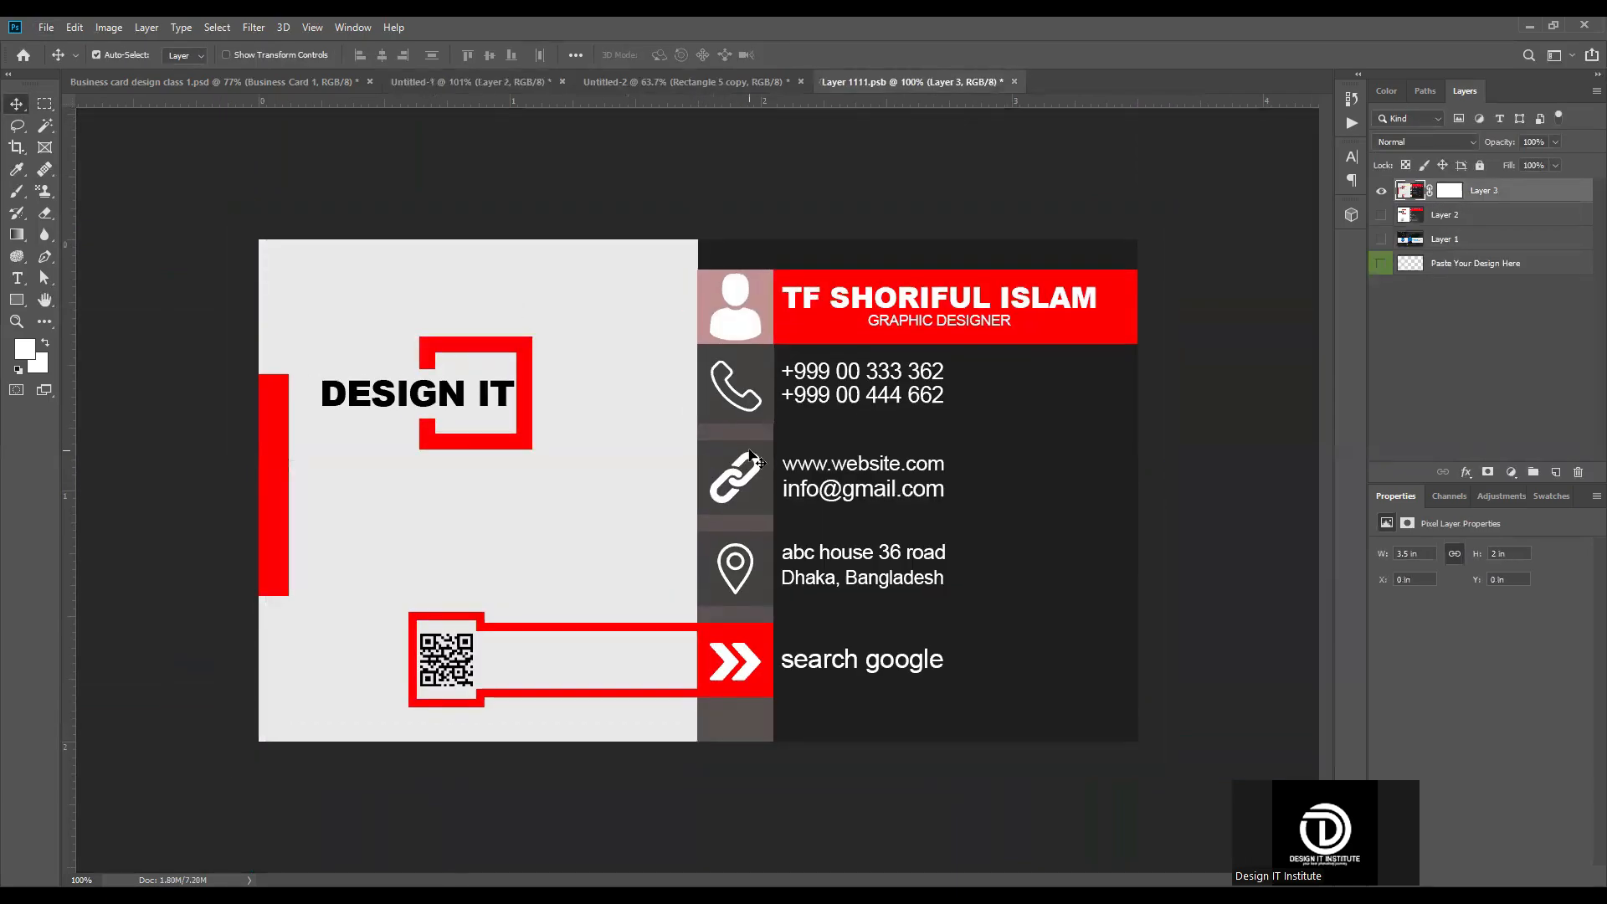
pyautogui.hotkey('ctrl', 's')
pyautogui.click(256, 74)
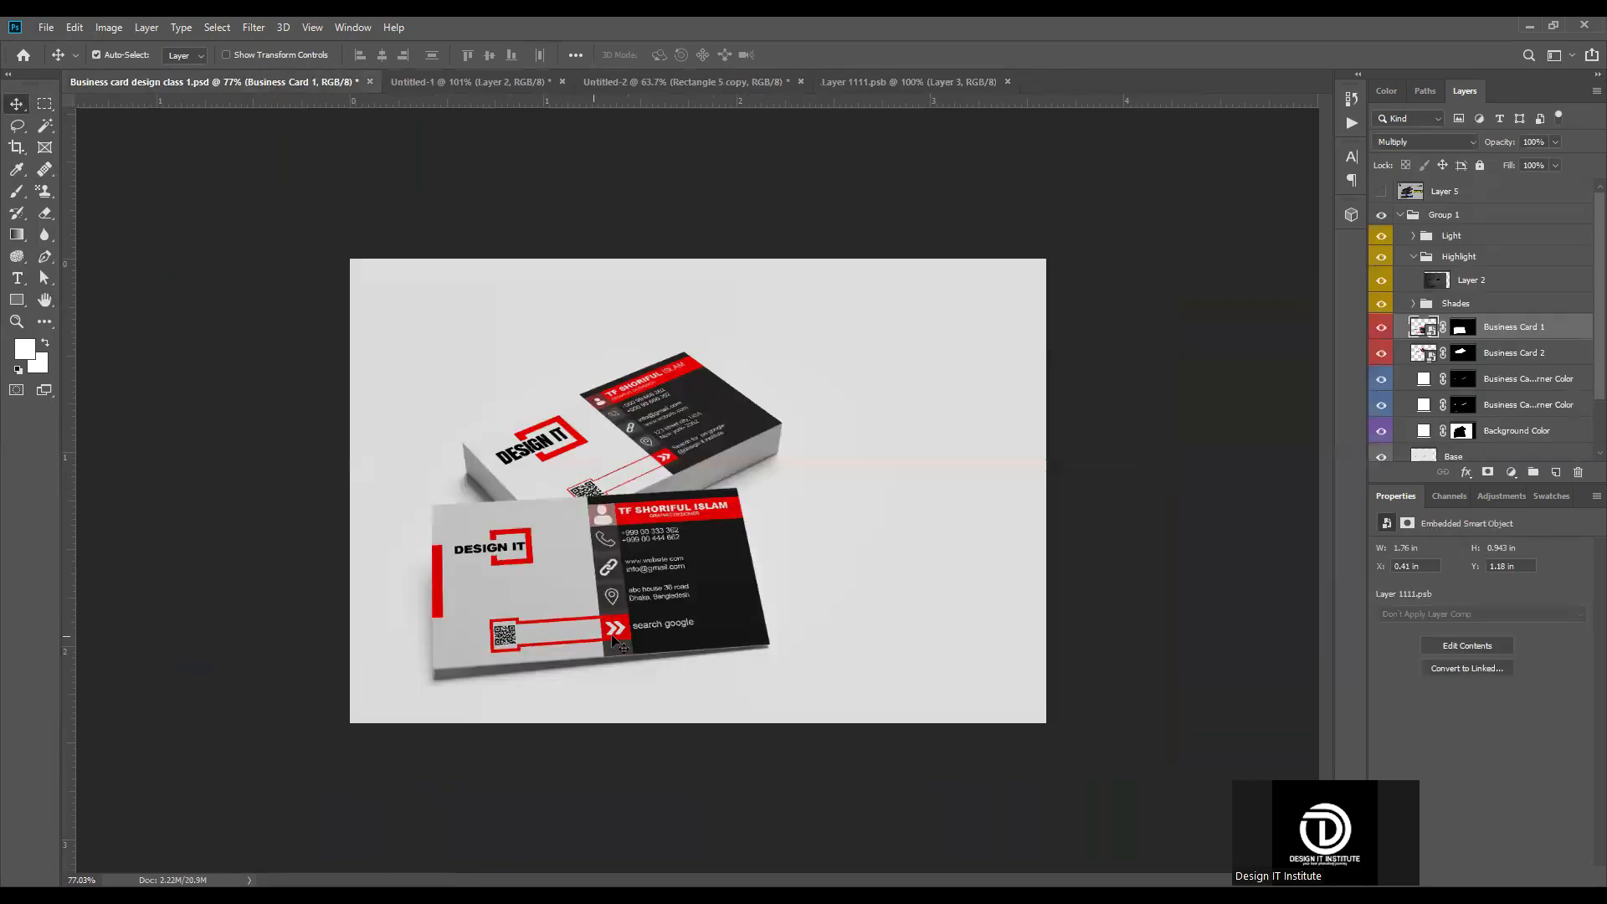
# Step: Open the contents of the mockup's Business Card 2 smart object
pyautogui.click(913, 77)
pyautogui.hotkey('ctrl', 'Tab')
pyautogui.doubleClick(1430, 357)
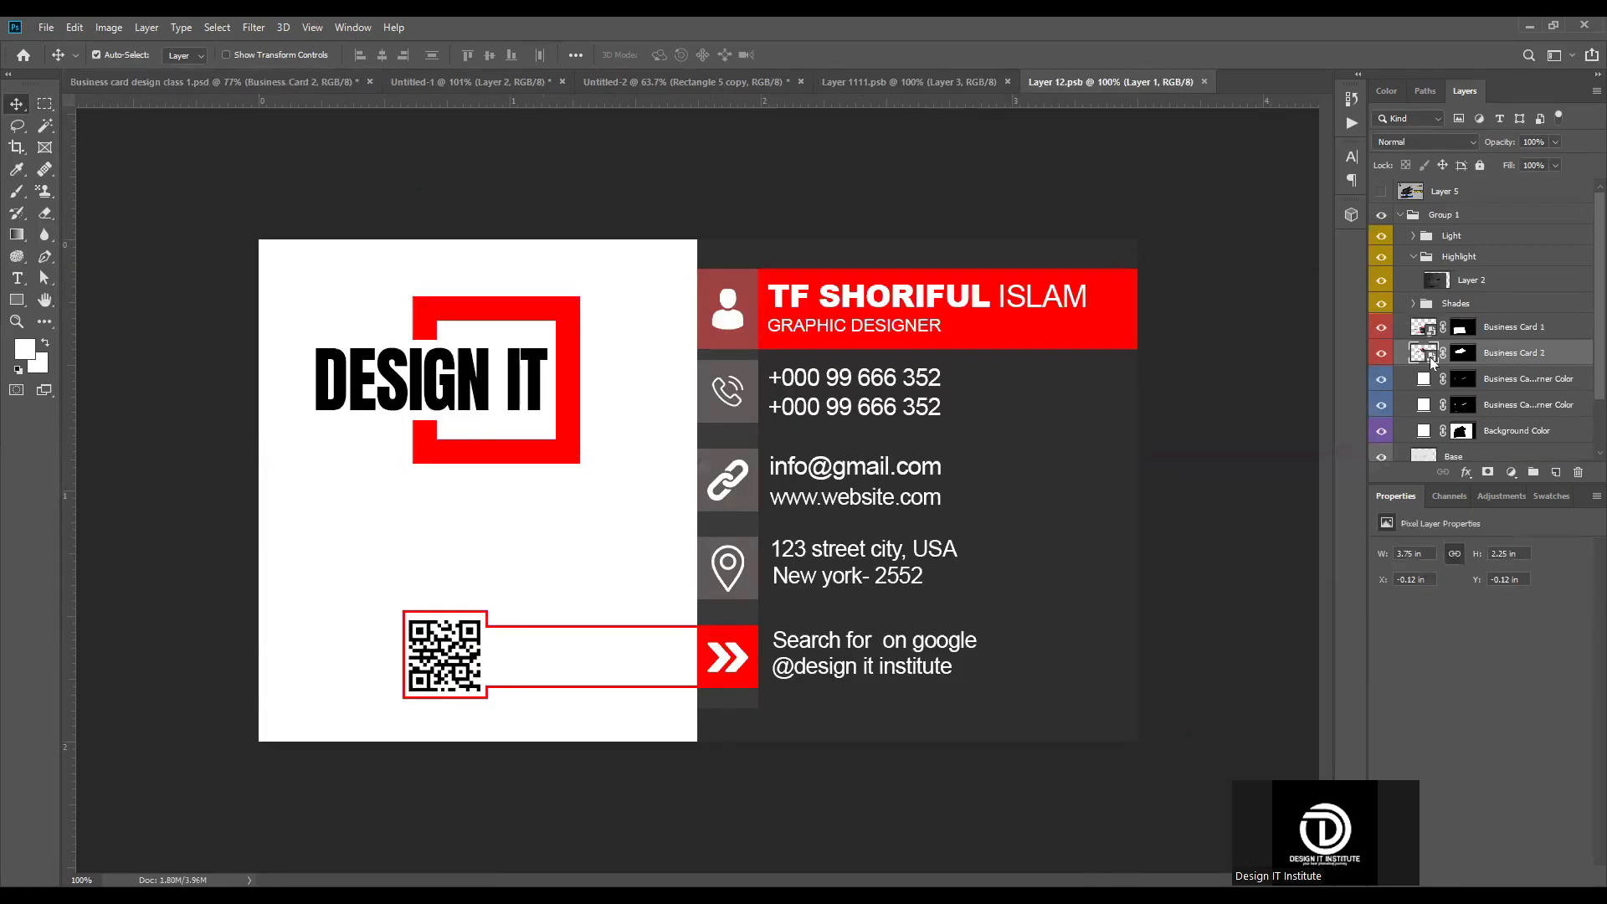
# Step: Delete the previous design layer, Layer 1, from the Layer 12.psb smart object contents
pyautogui.click(1382, 191)
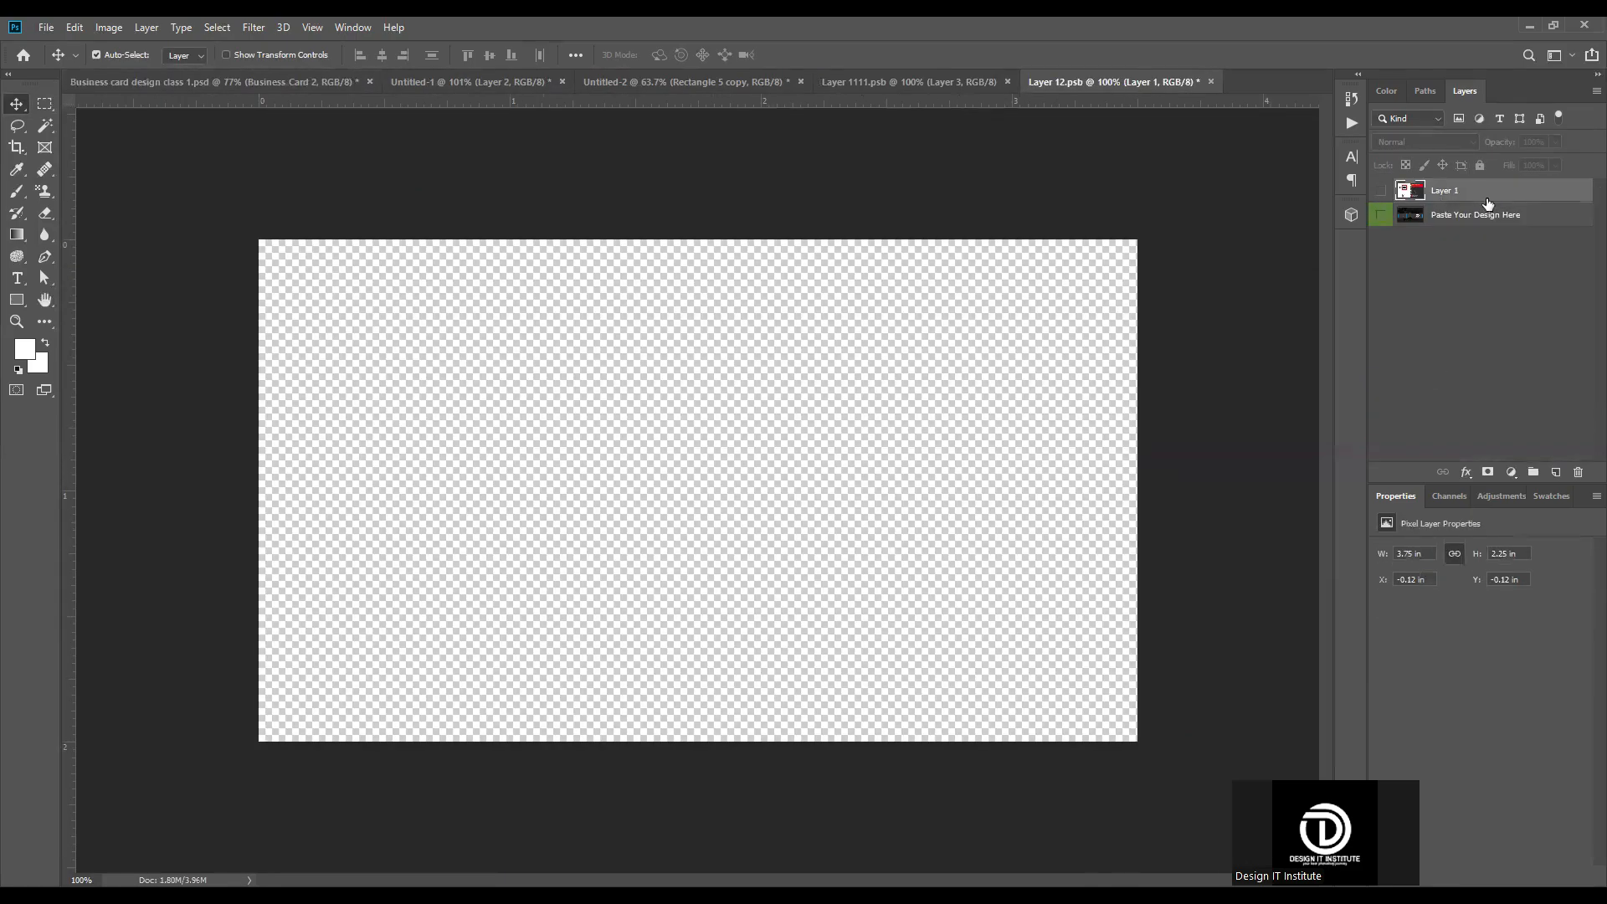
pyautogui.press('Delete')
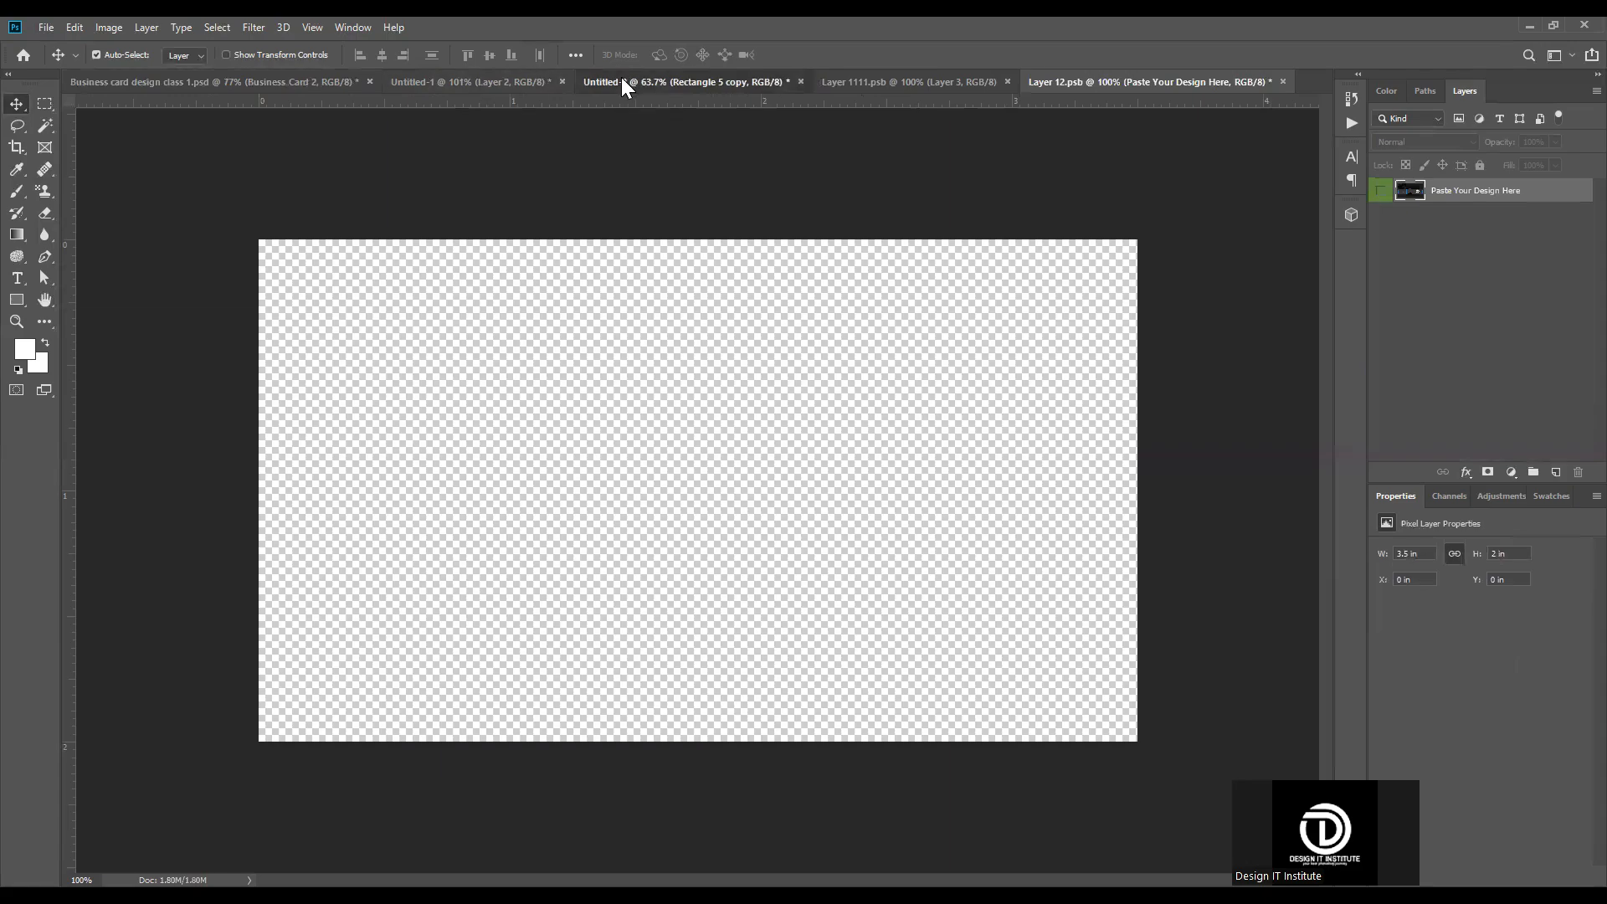
# Step: In Untitled-2, stamp the back card's layers from DESIGN IT to Color Fill 1 into a new merged layer
pyautogui.click(622, 77)
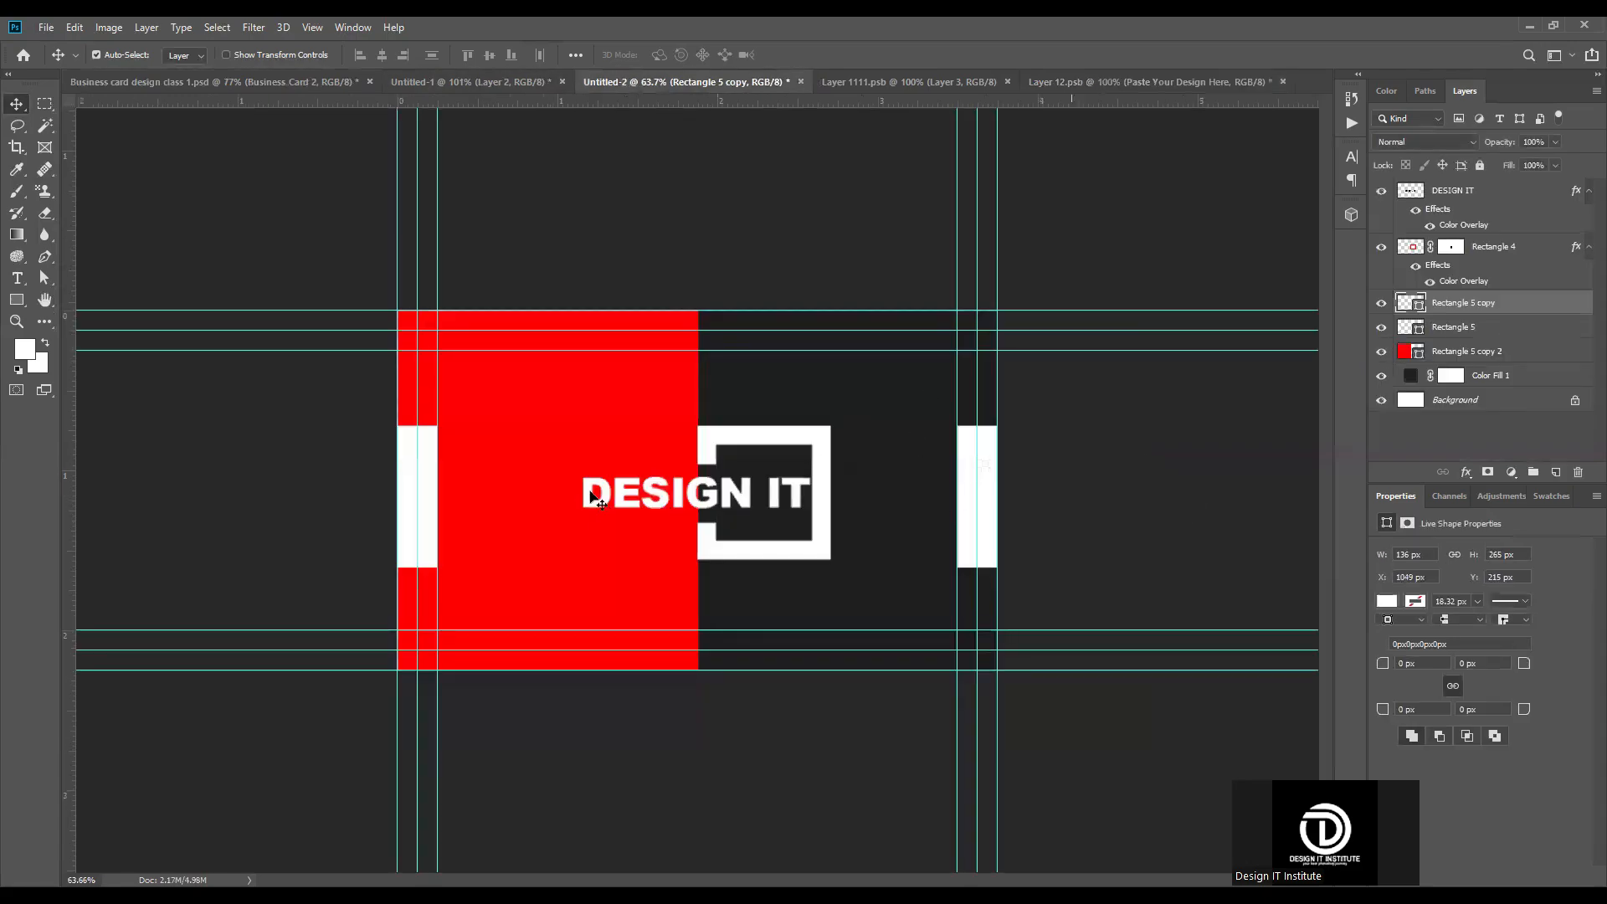
pyautogui.click(1479, 195)
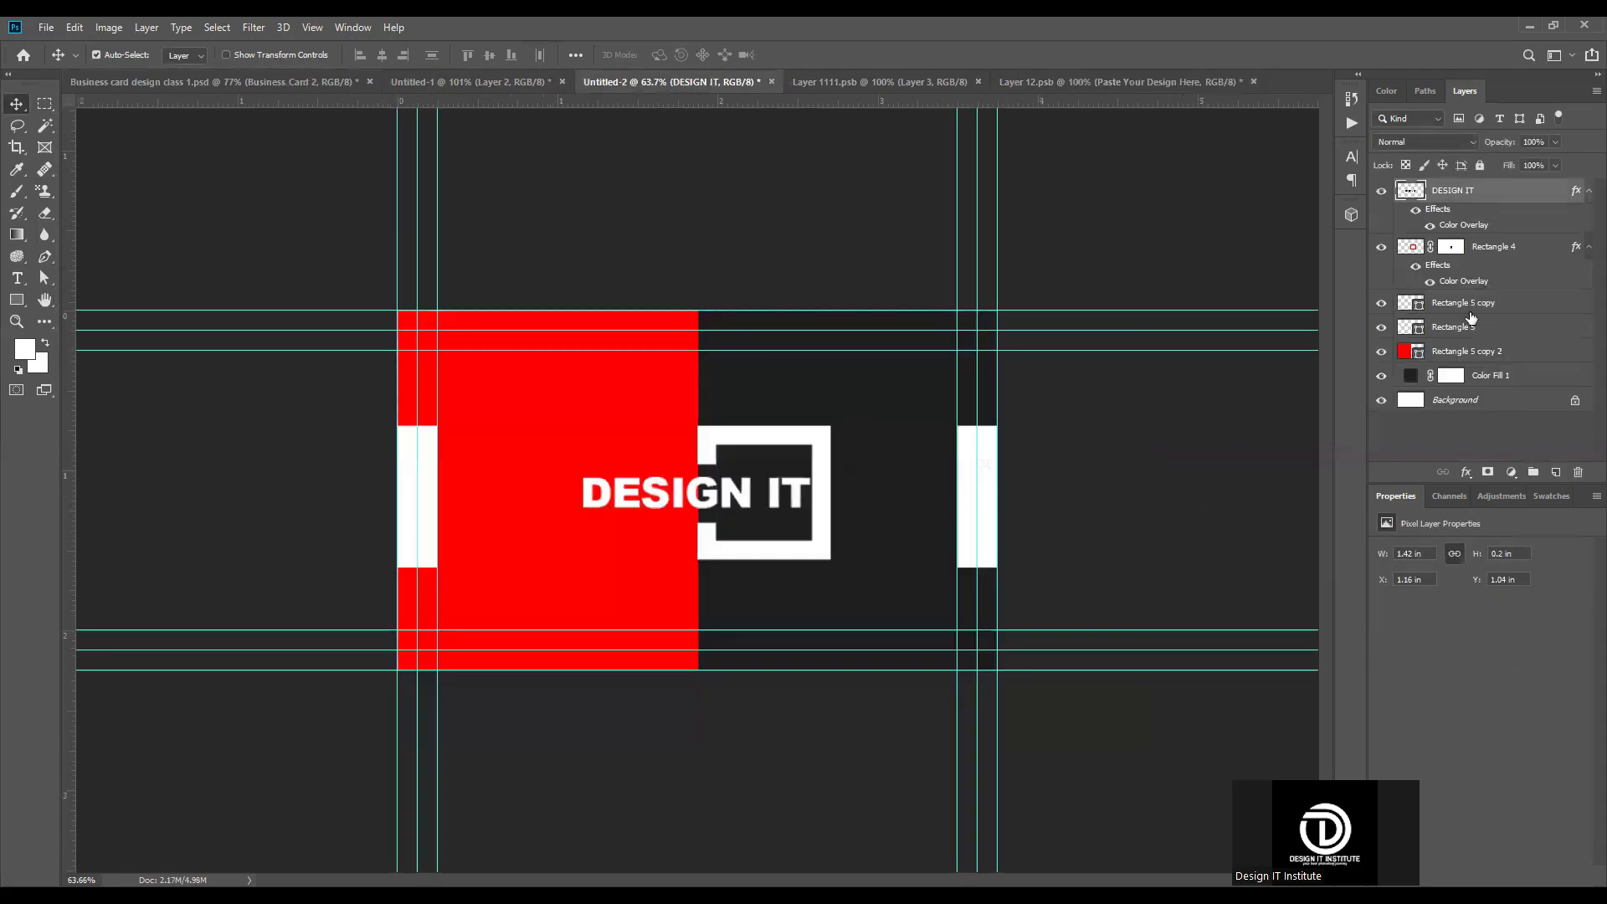
pyautogui.keyDown('shift'); pyautogui.click(1540, 375); pyautogui.keyUp('shift')
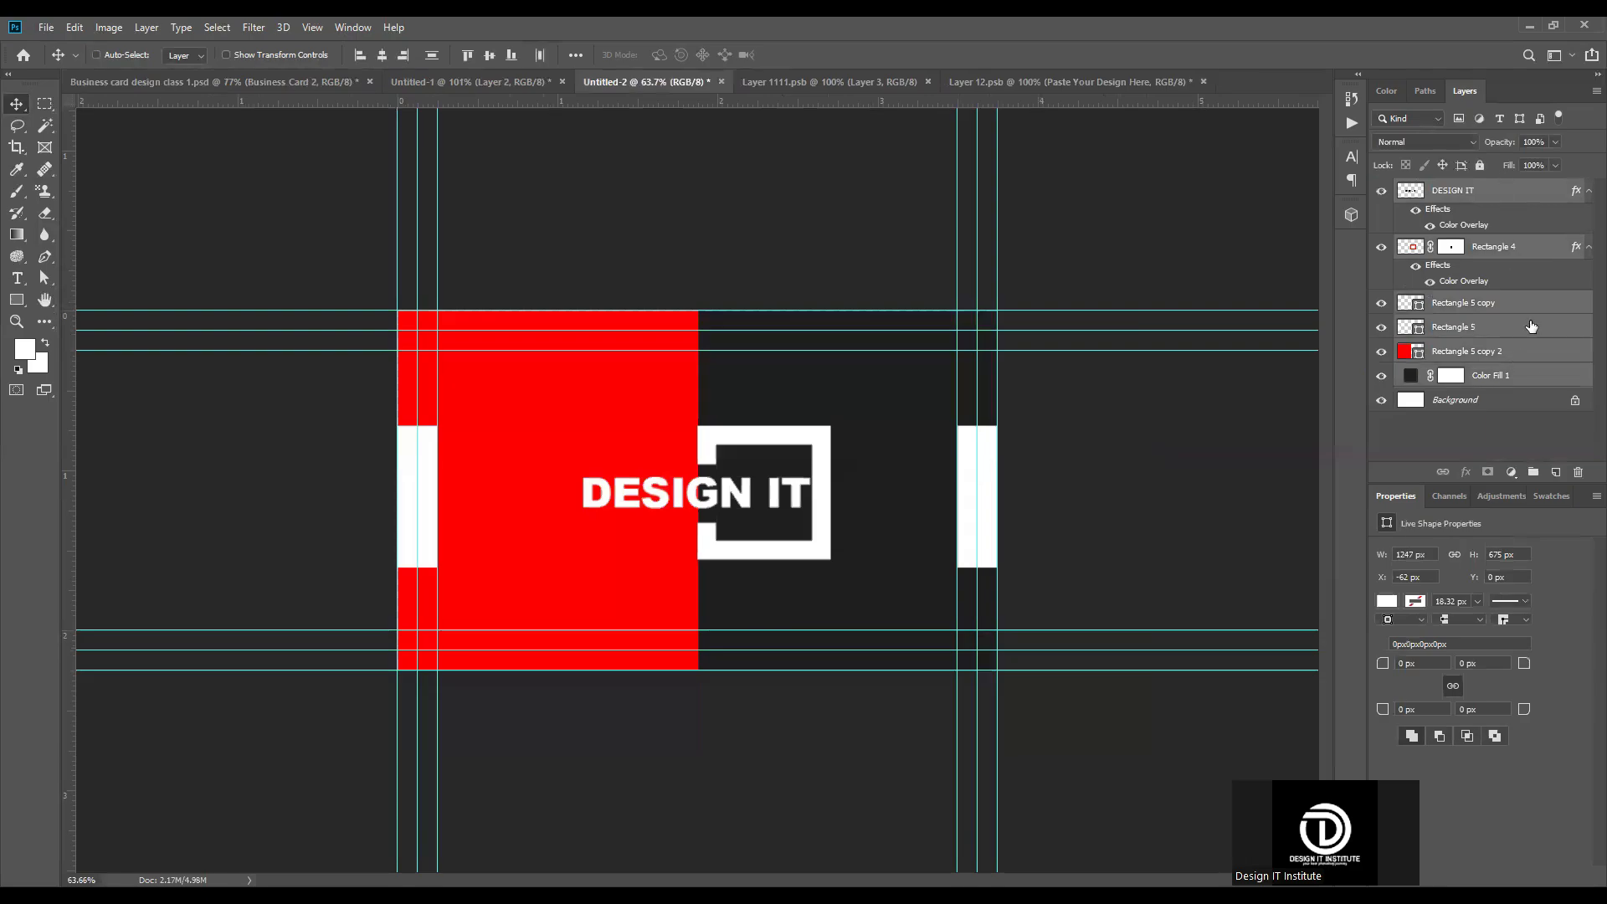
pyautogui.hotkey('ctrl', 'shift', 'alt', 'e')
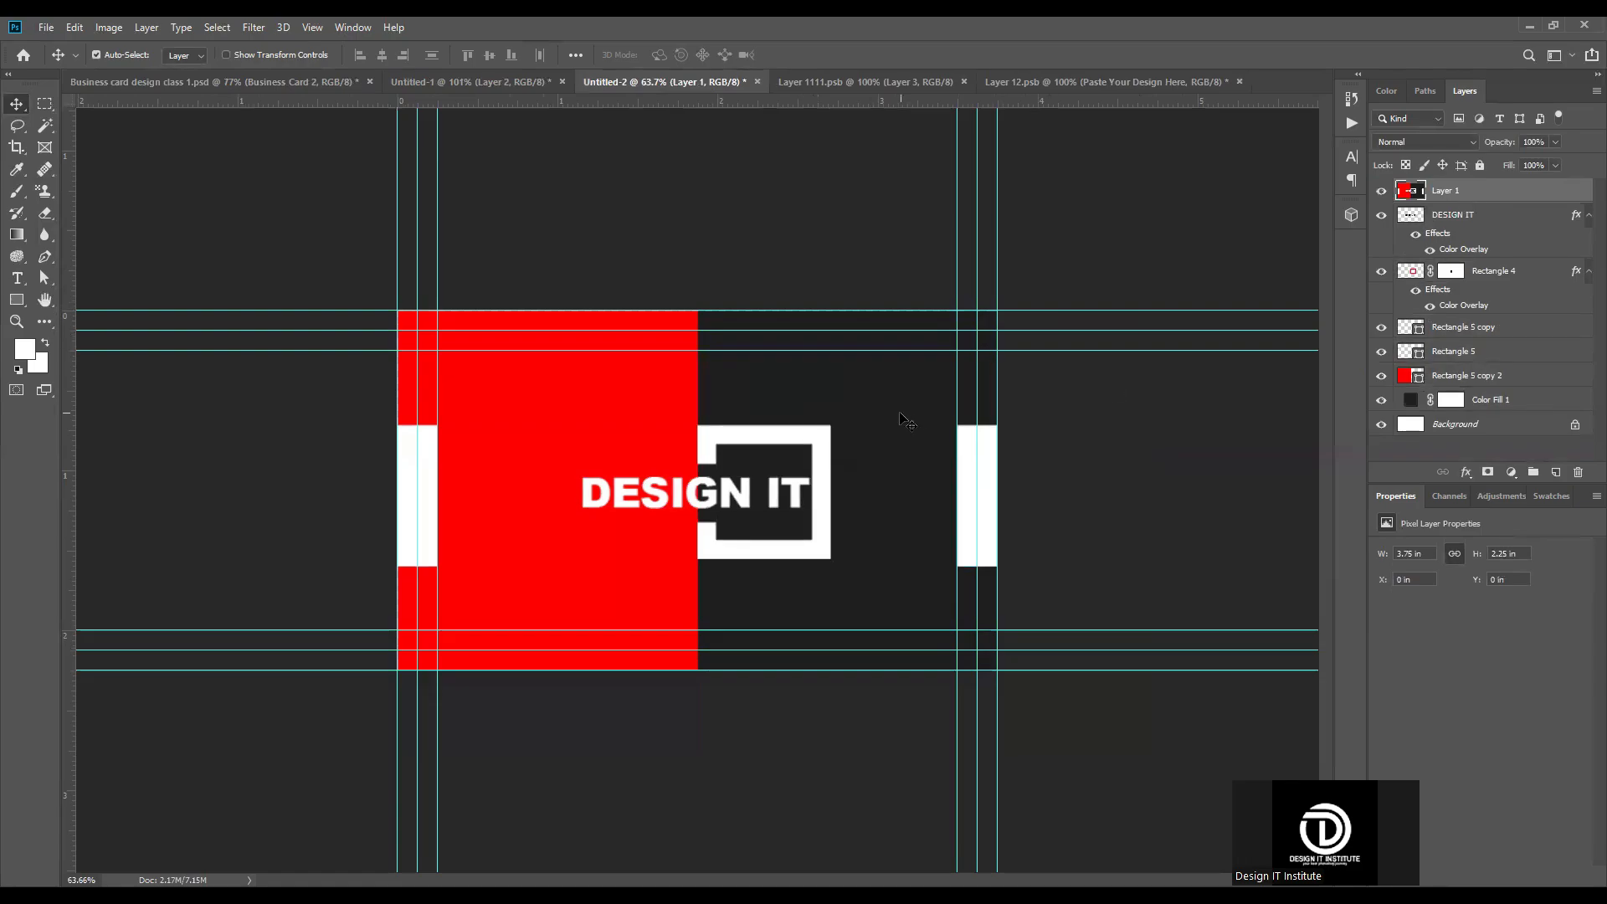
# Step: Select the area inside the middle trim guides and mask the merged back card layer to that selection
pyautogui.press('m')
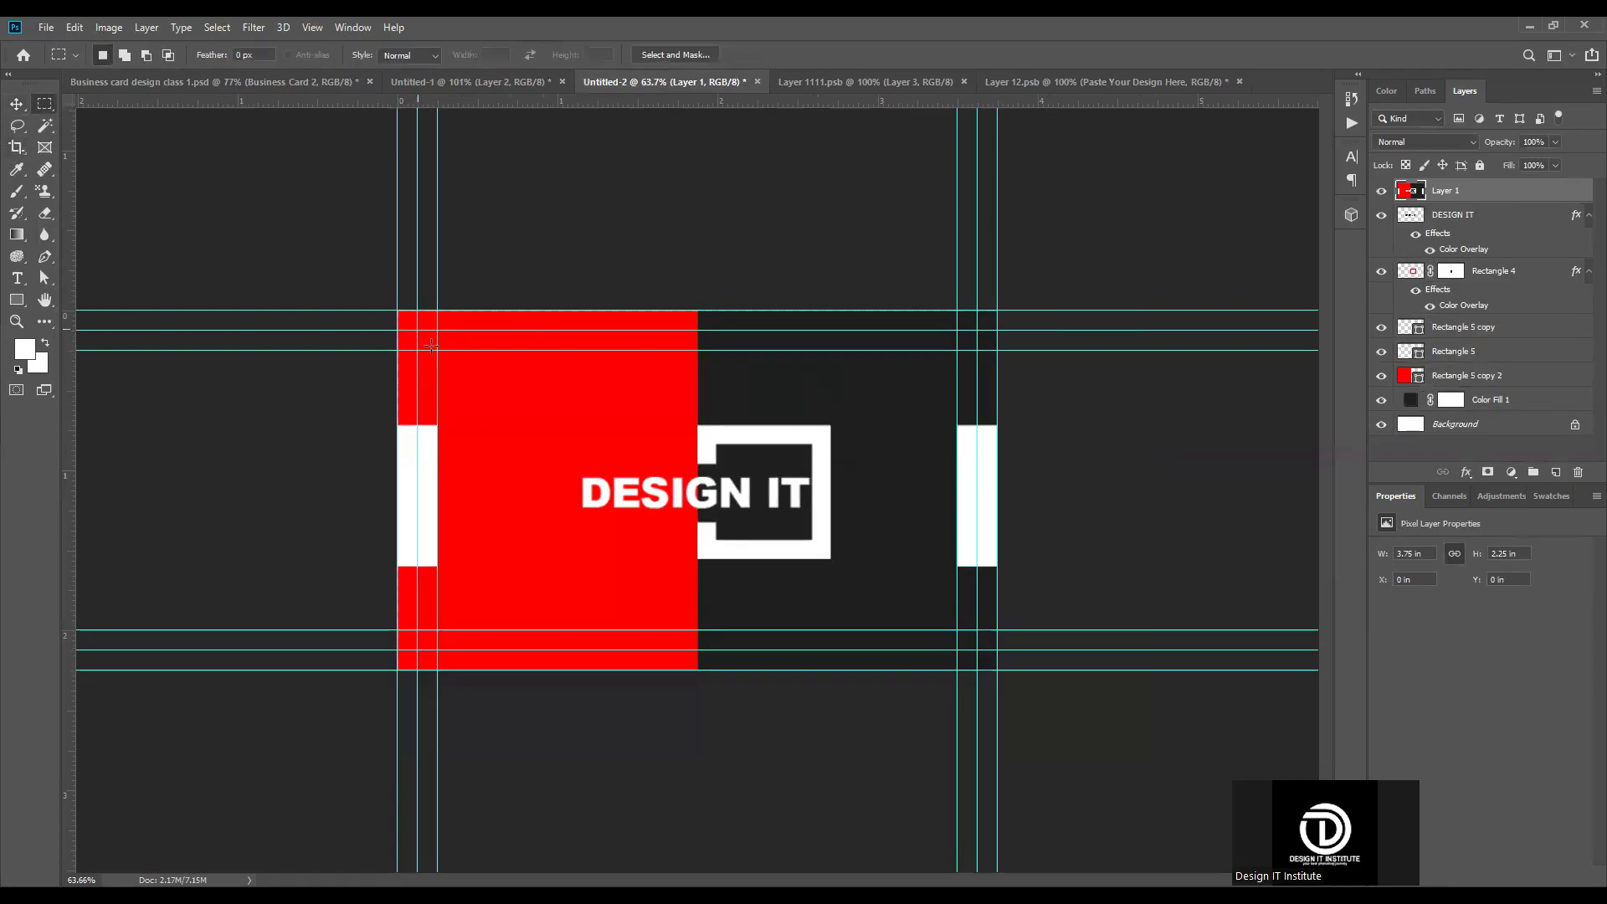
pyautogui.moveTo(815, 584); pyautogui.dragTo(977, 650)
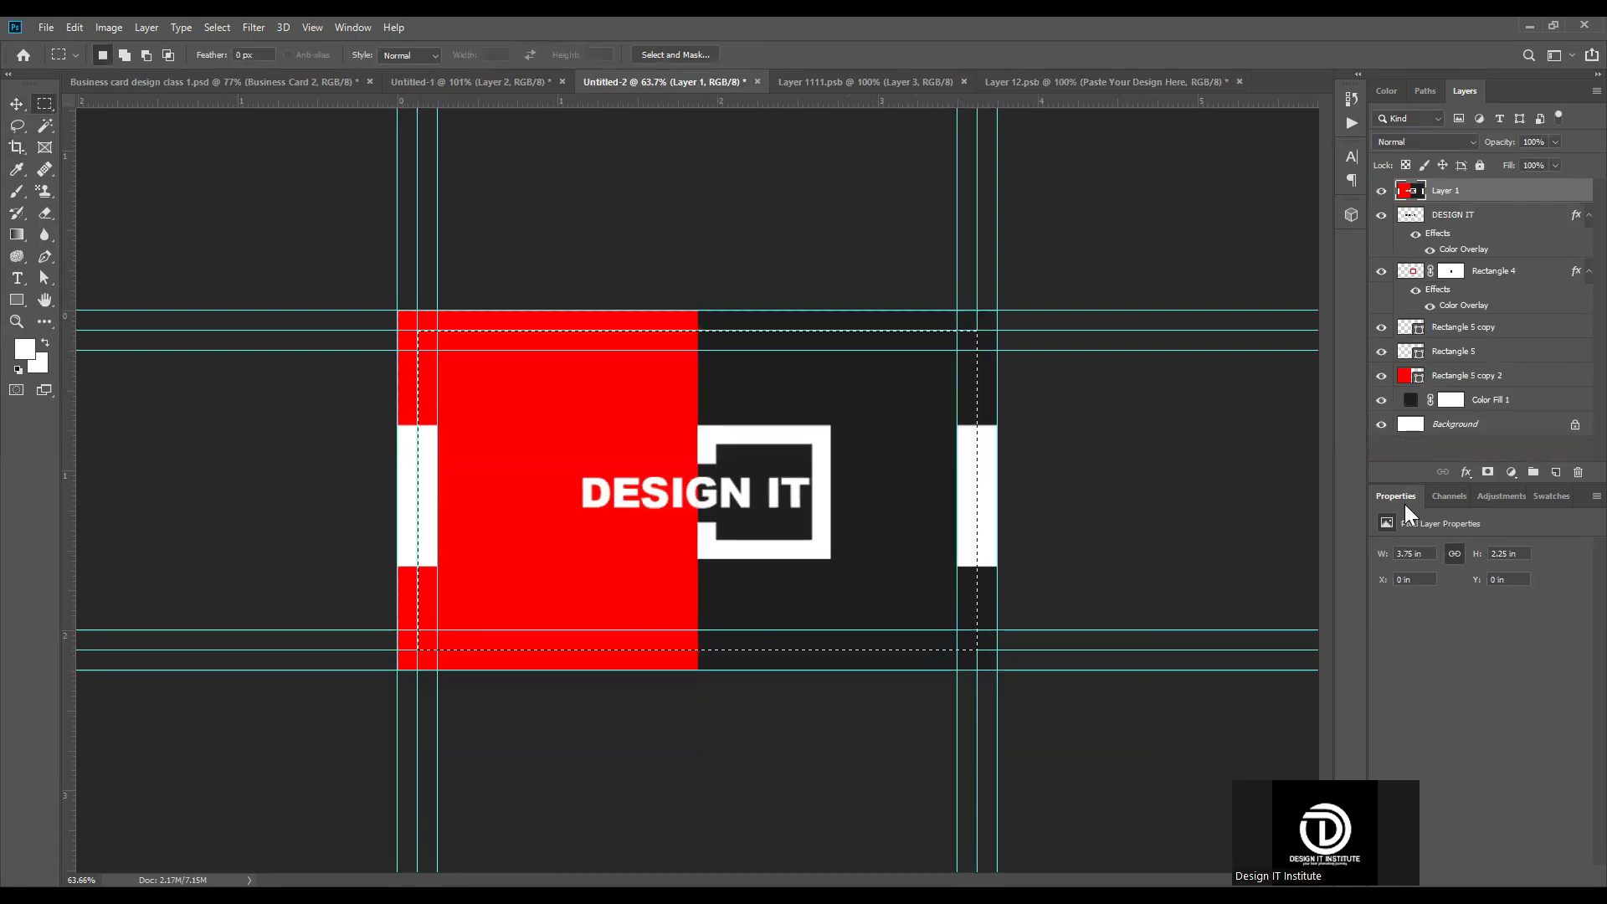
pyautogui.click(1487, 473)
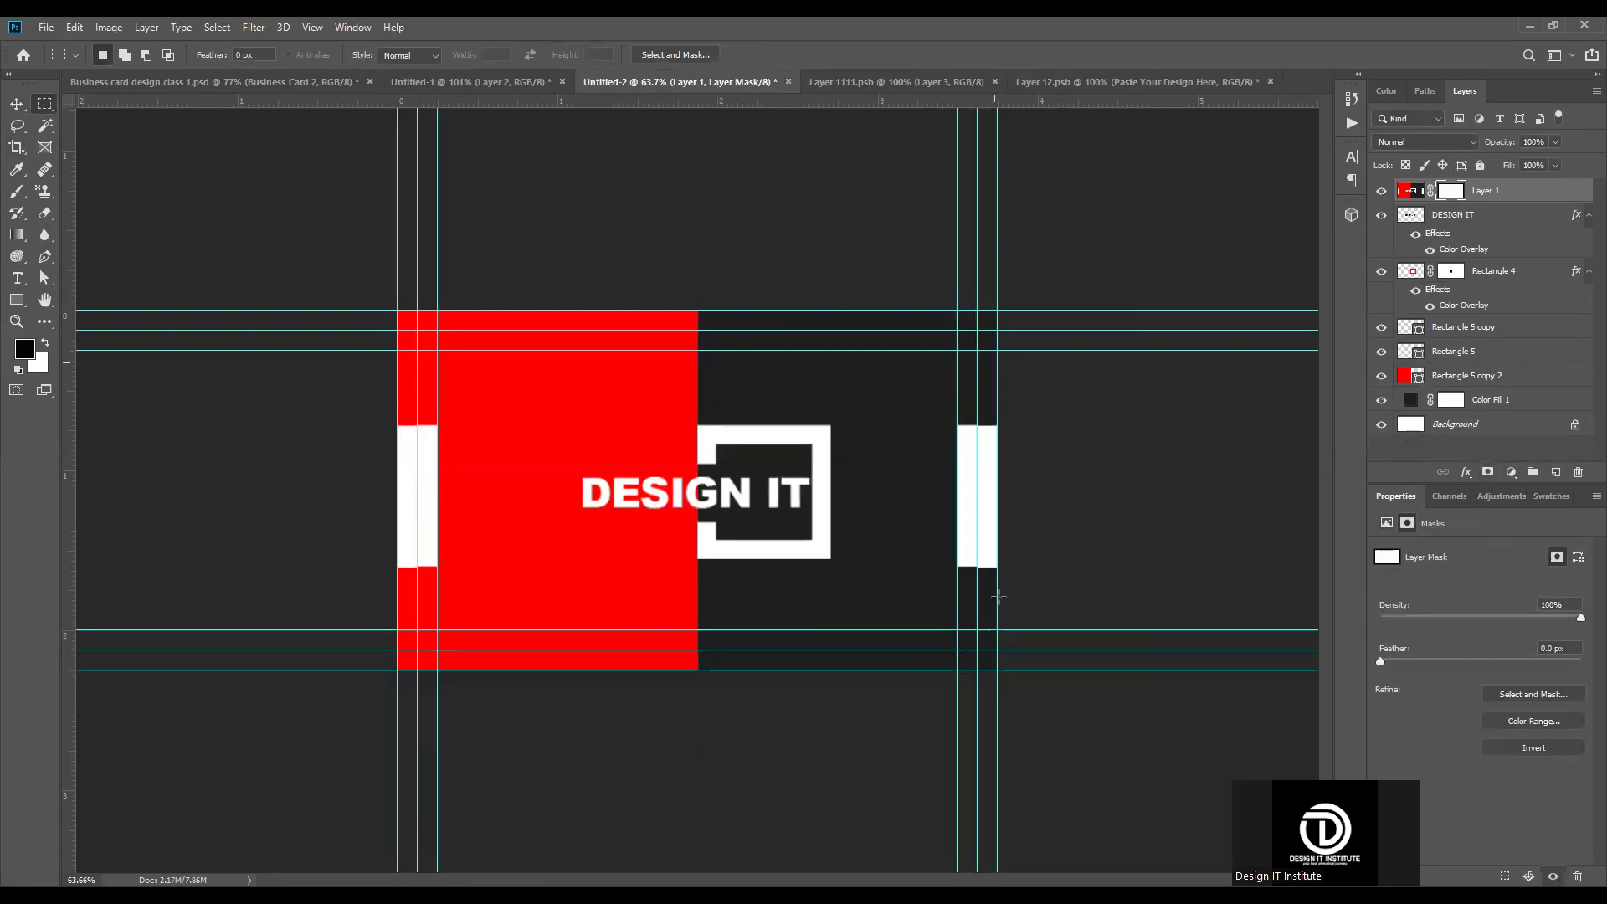
# Step: Copy the masked back card into Layer 12.psb, centre it at X 525 px, Y 300 px, and save the file
pyautogui.click(16, 104)
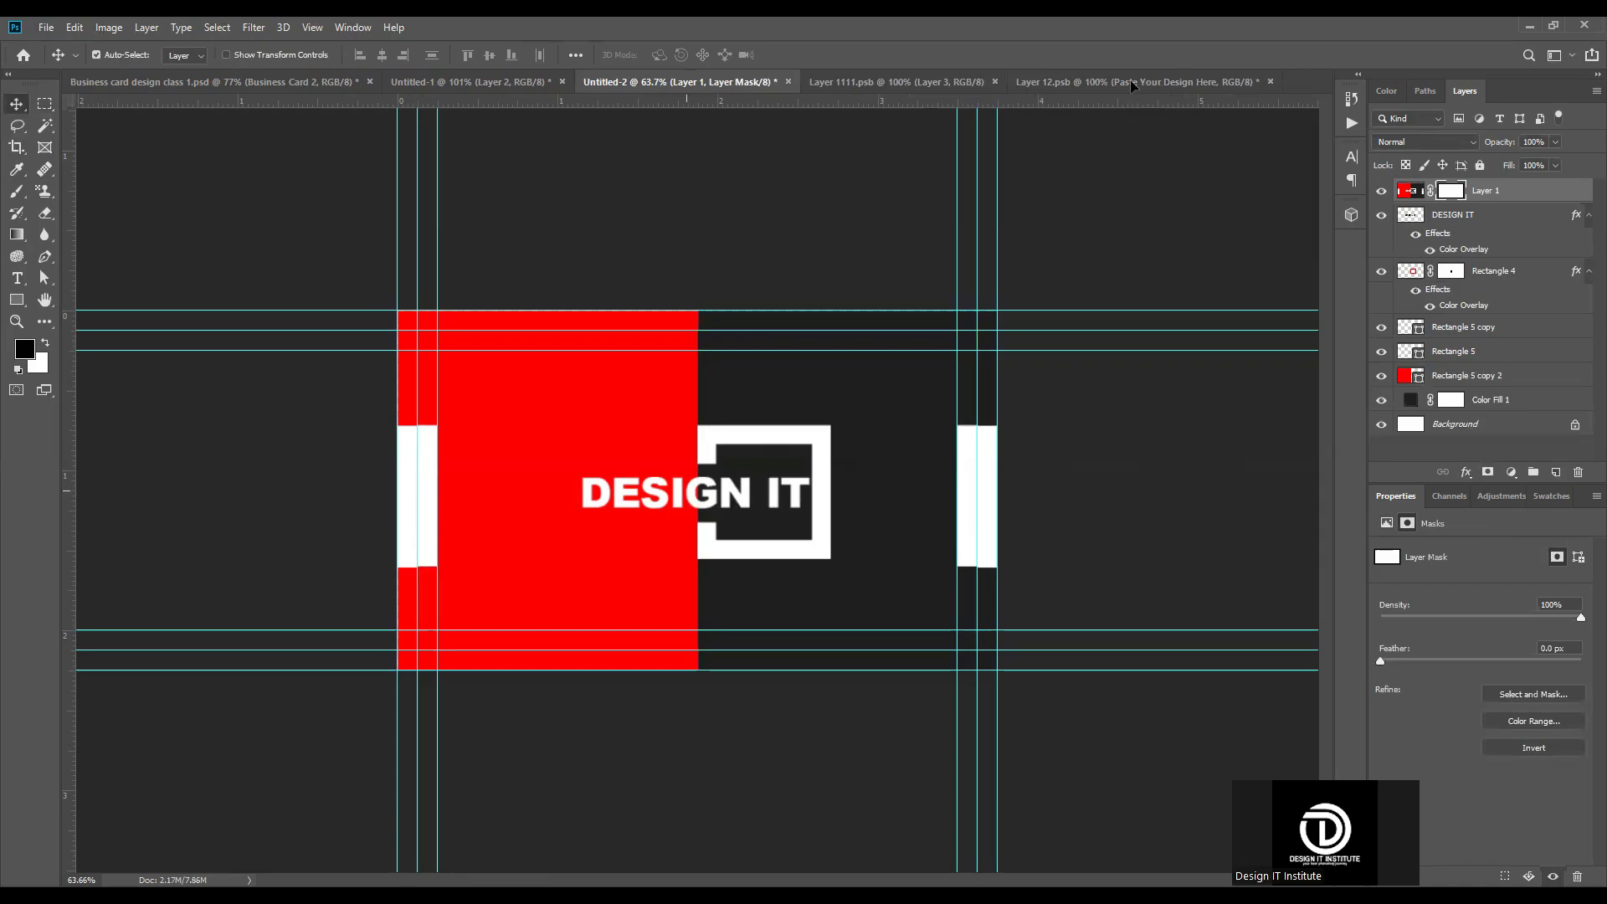
pyautogui.moveTo(1131, 87); pyautogui.dragTo(732, 458)
pyautogui.hotkey('ctrl', 't')
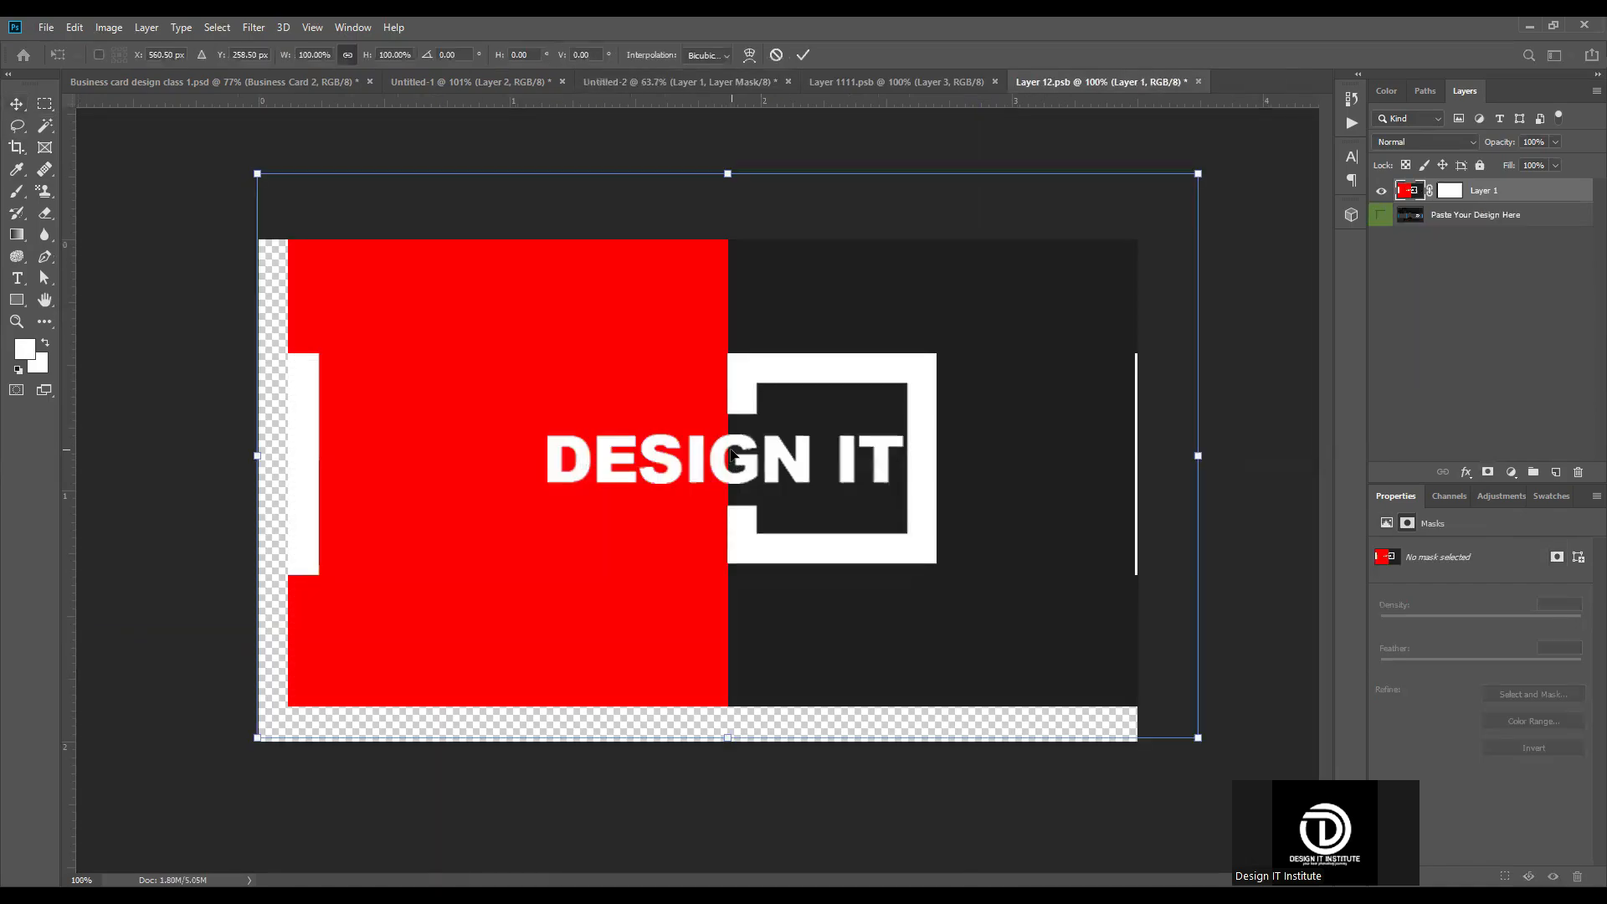
pyautogui.moveTo(717, 496); pyautogui.dragTo(687, 529)
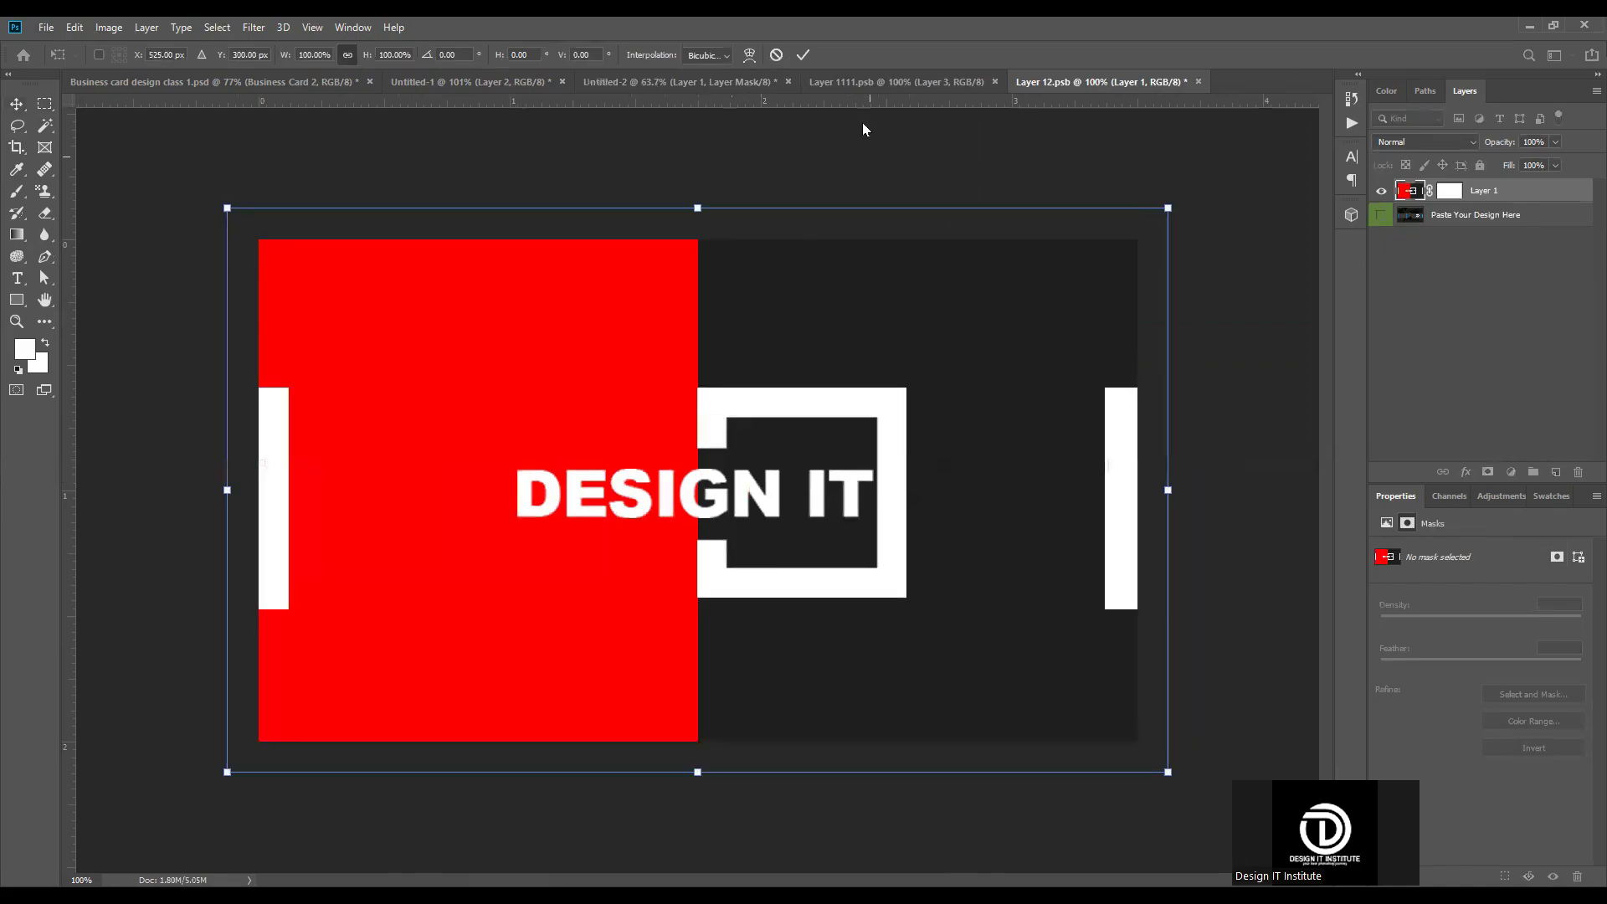
pyautogui.click(803, 55)
pyautogui.hotkey('ctrl', 's')
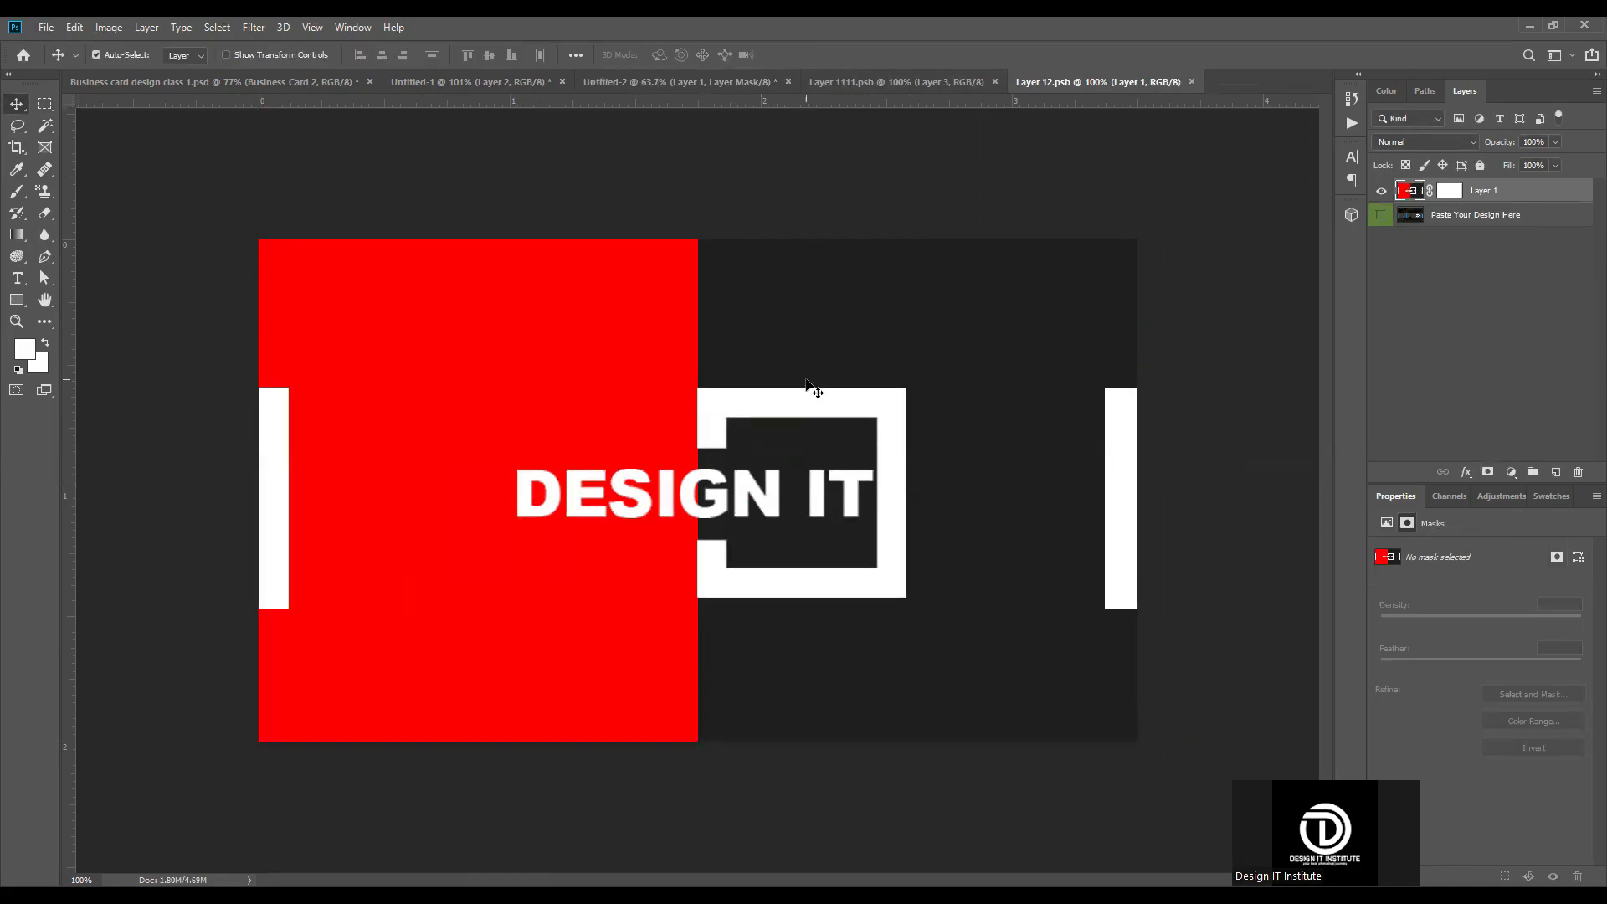
# Step: In the Business card design class 1.psd mockup, collapse Group 1 and stamp it together with Layer 0 into a new merged layer
pyautogui.click(293, 81)
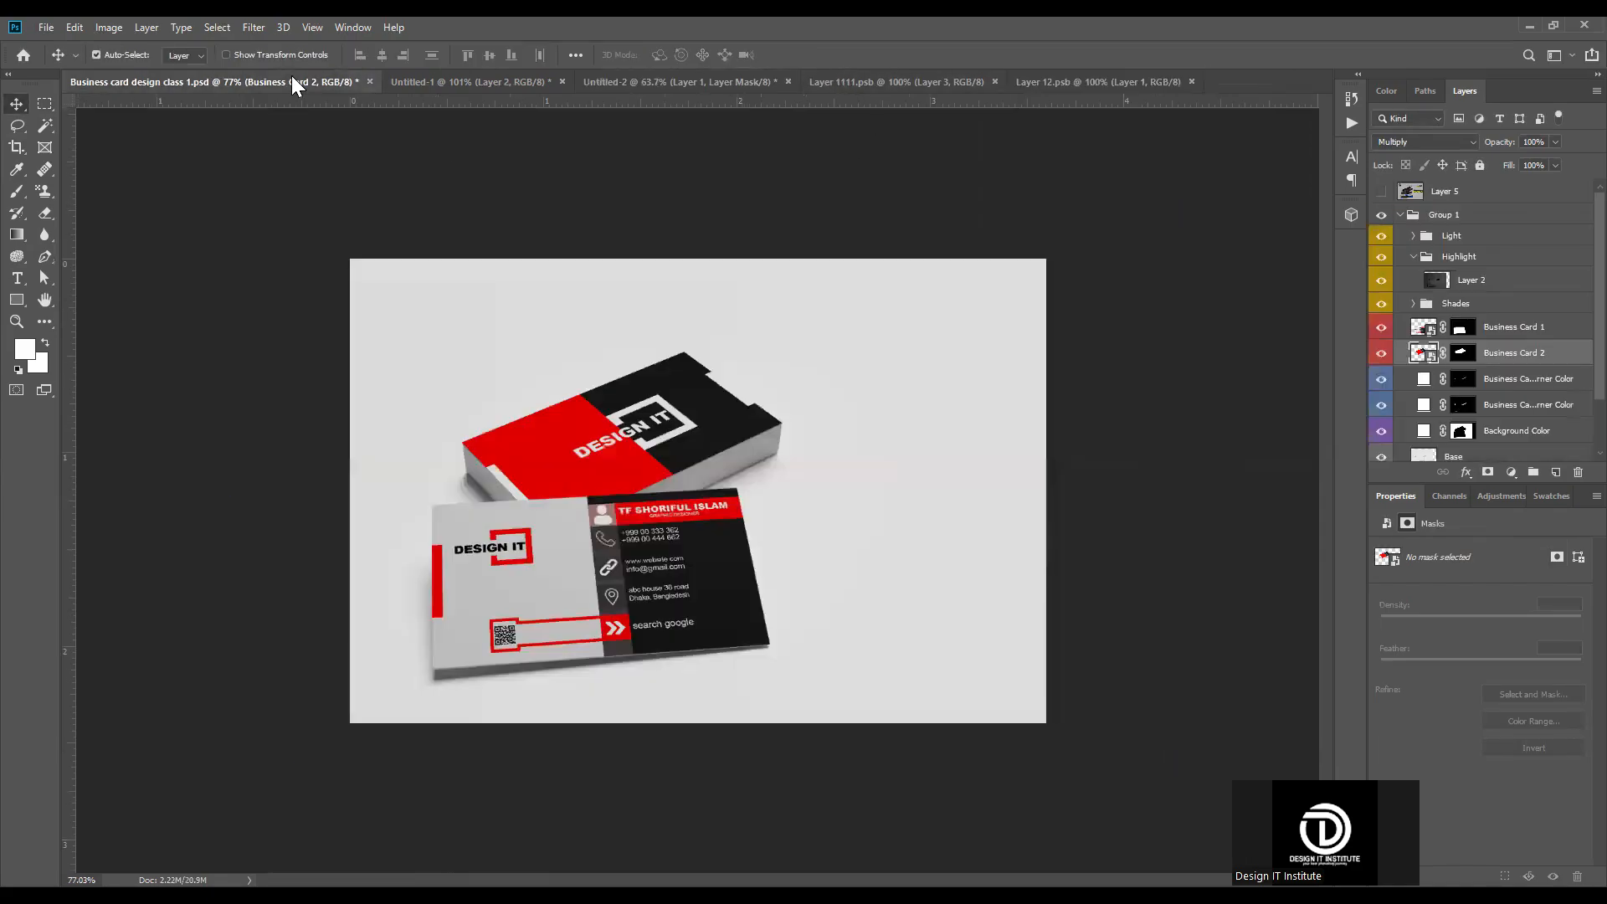
pyautogui.scroll(3, 810, 345)
pyautogui.scroll(-2, 762, 351)
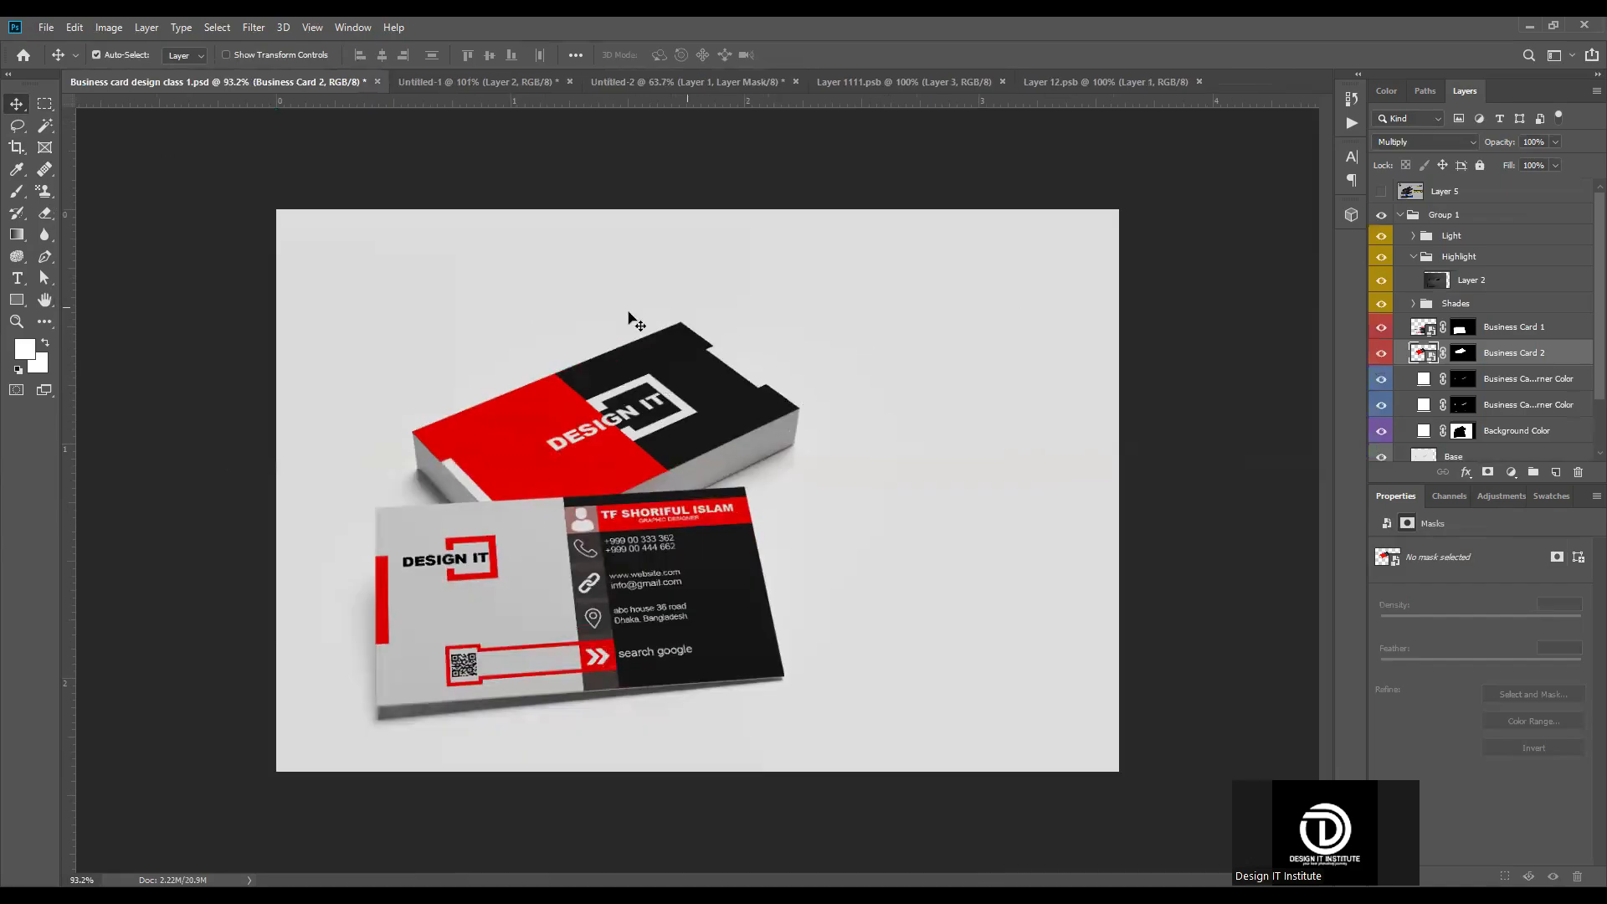
pyautogui.click(1411, 216)
pyautogui.click(1400, 215)
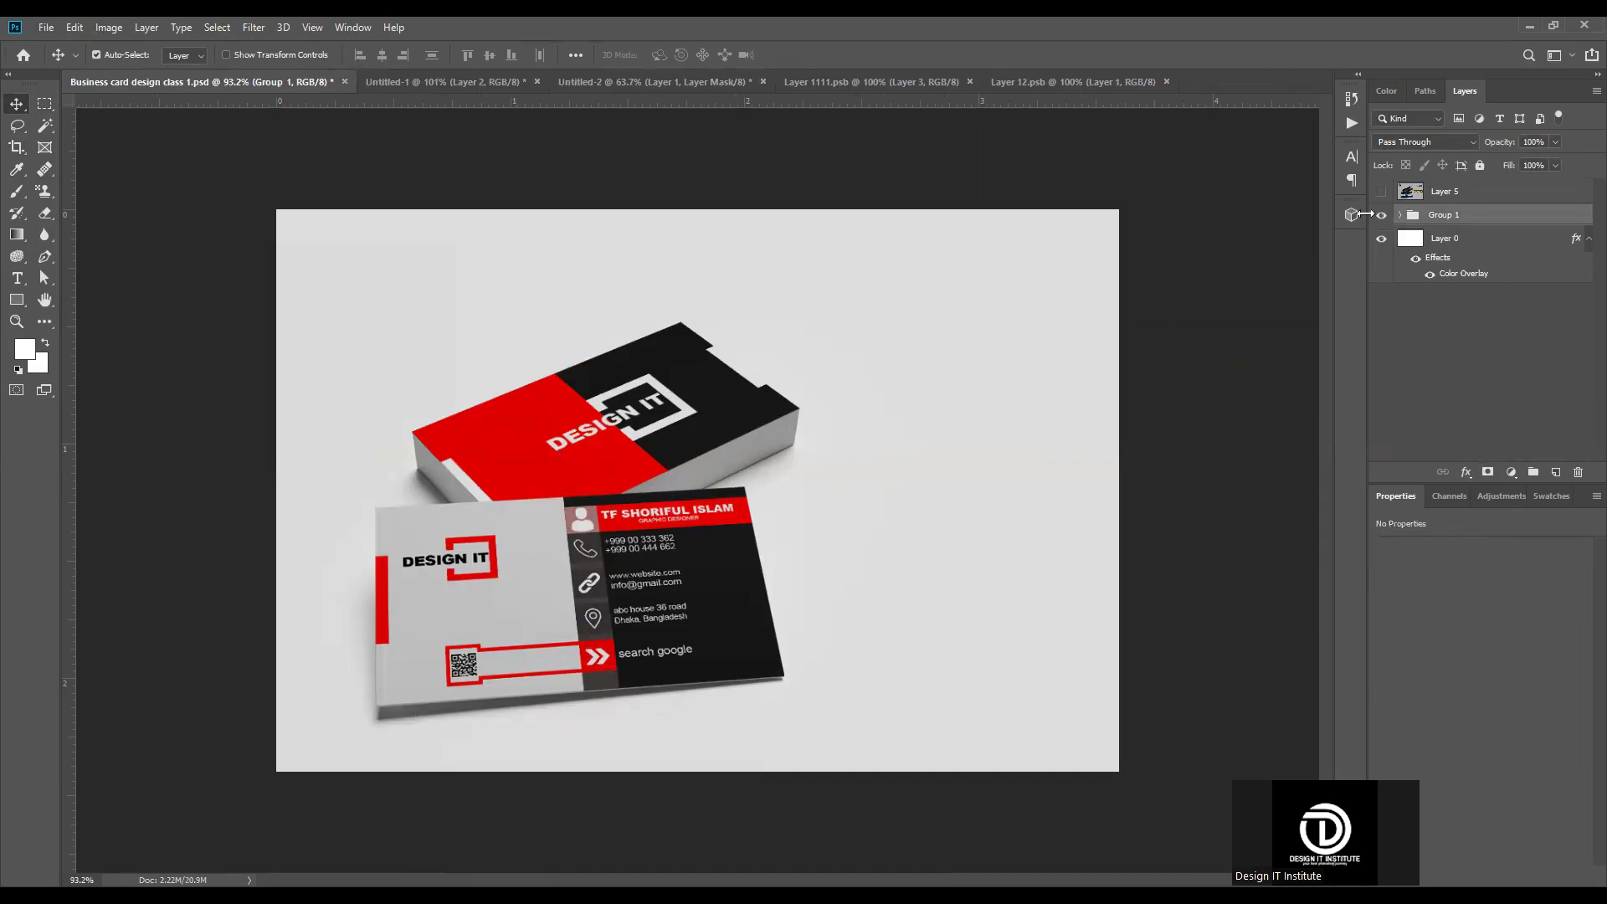
pyautogui.click(1401, 215)
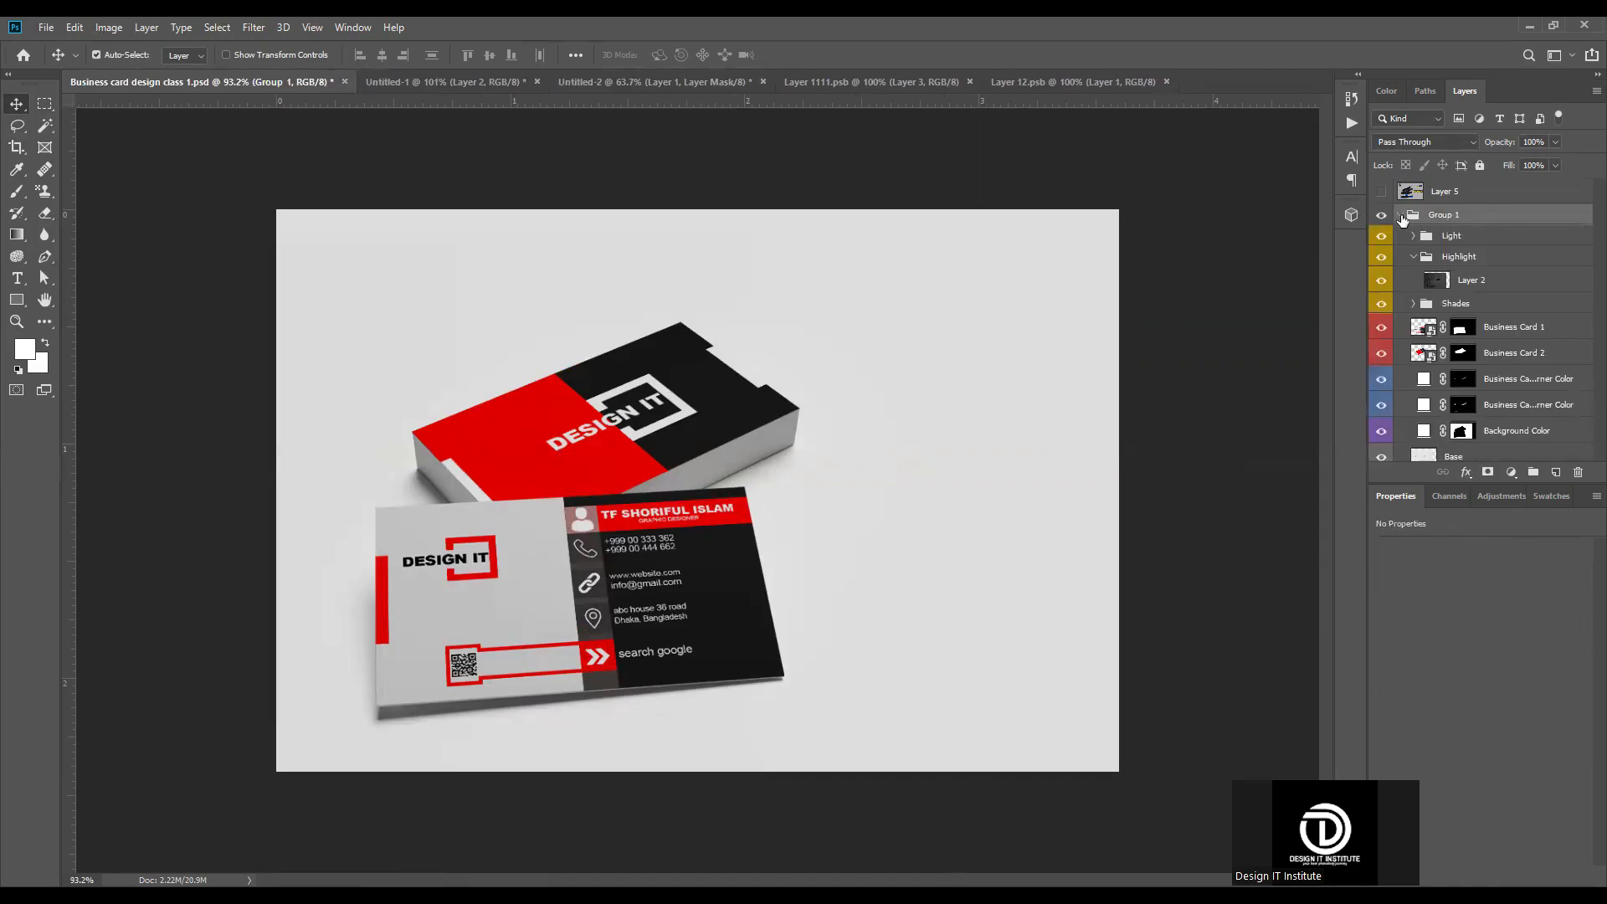
pyautogui.click(1400, 216)
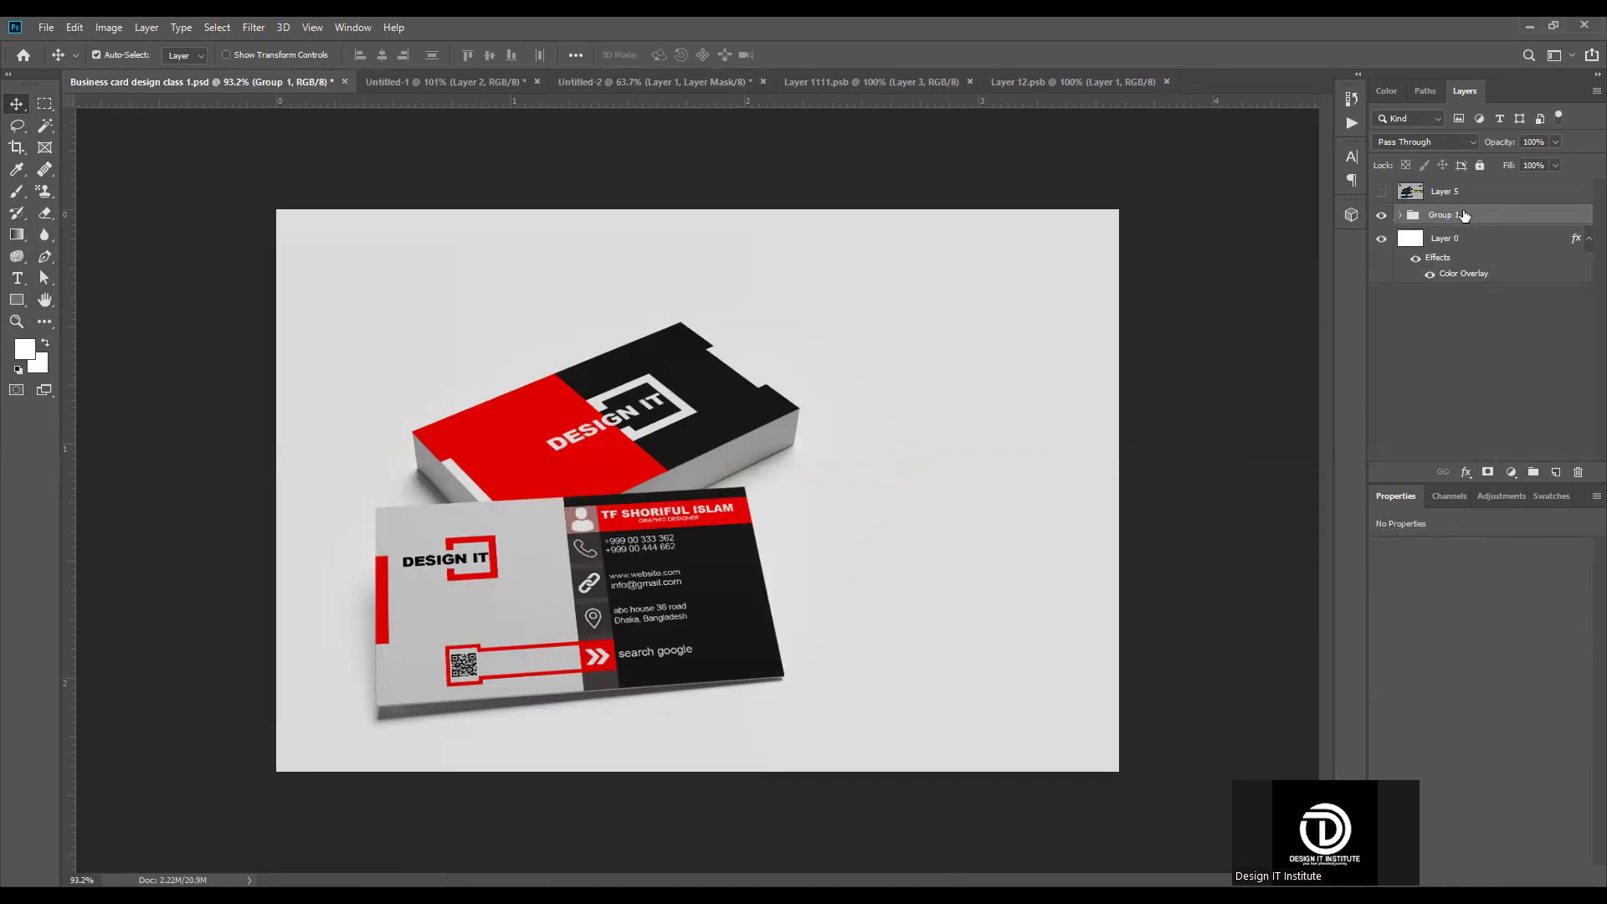
pyautogui.keyDown('shift'); pyautogui.click(1454, 243); pyautogui.keyUp('shift')
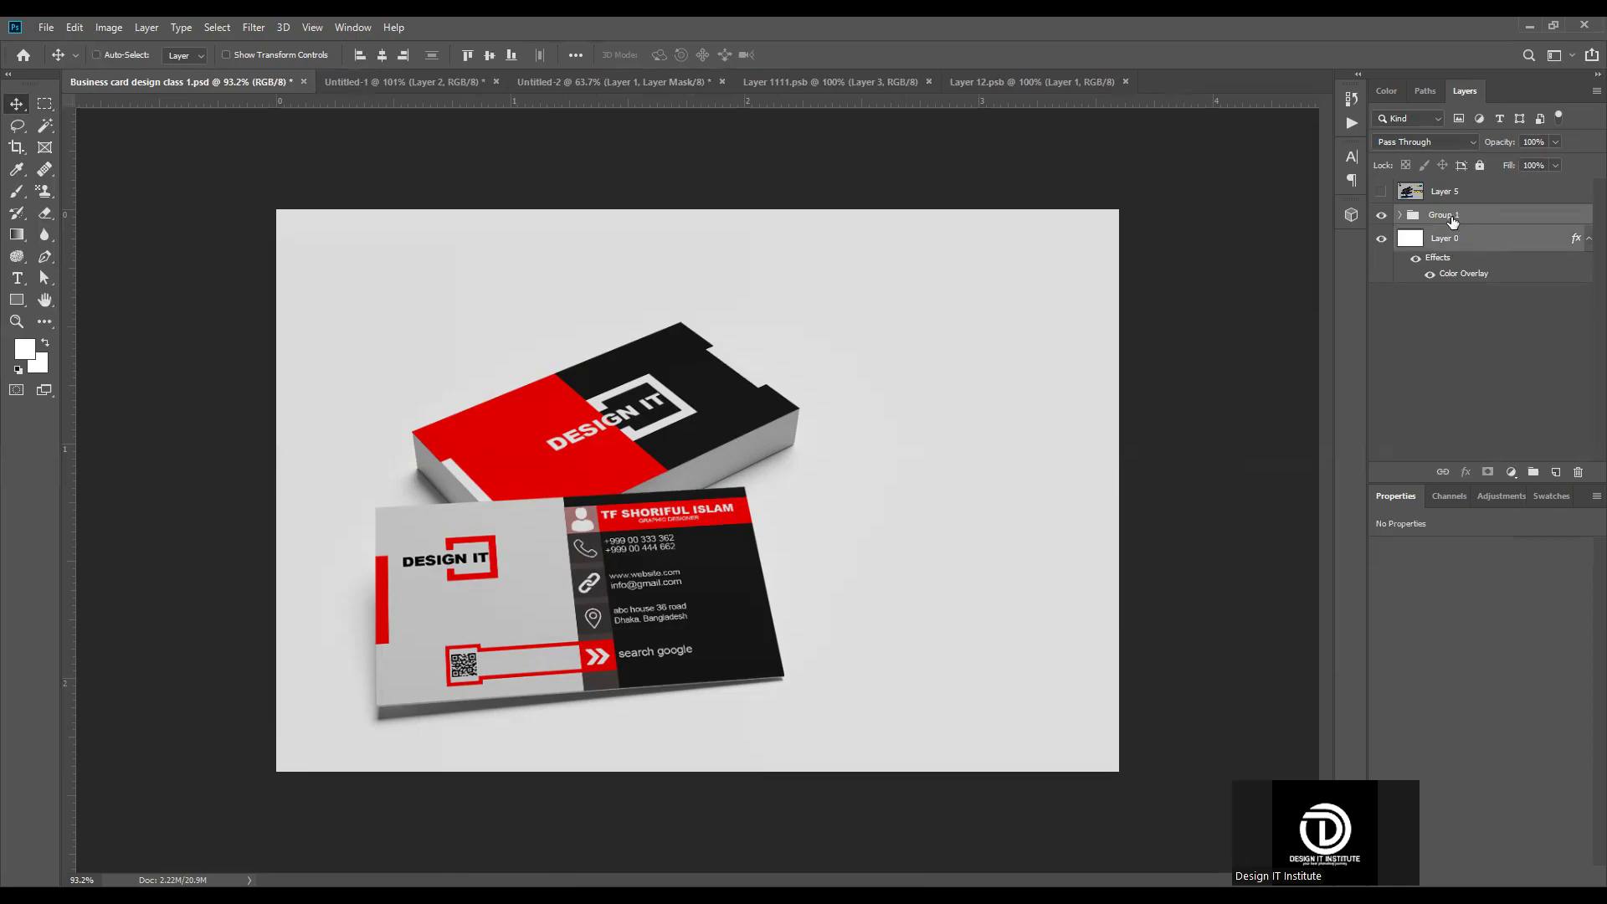
pyautogui.hotkey('ctrl', 'alt', 'e')
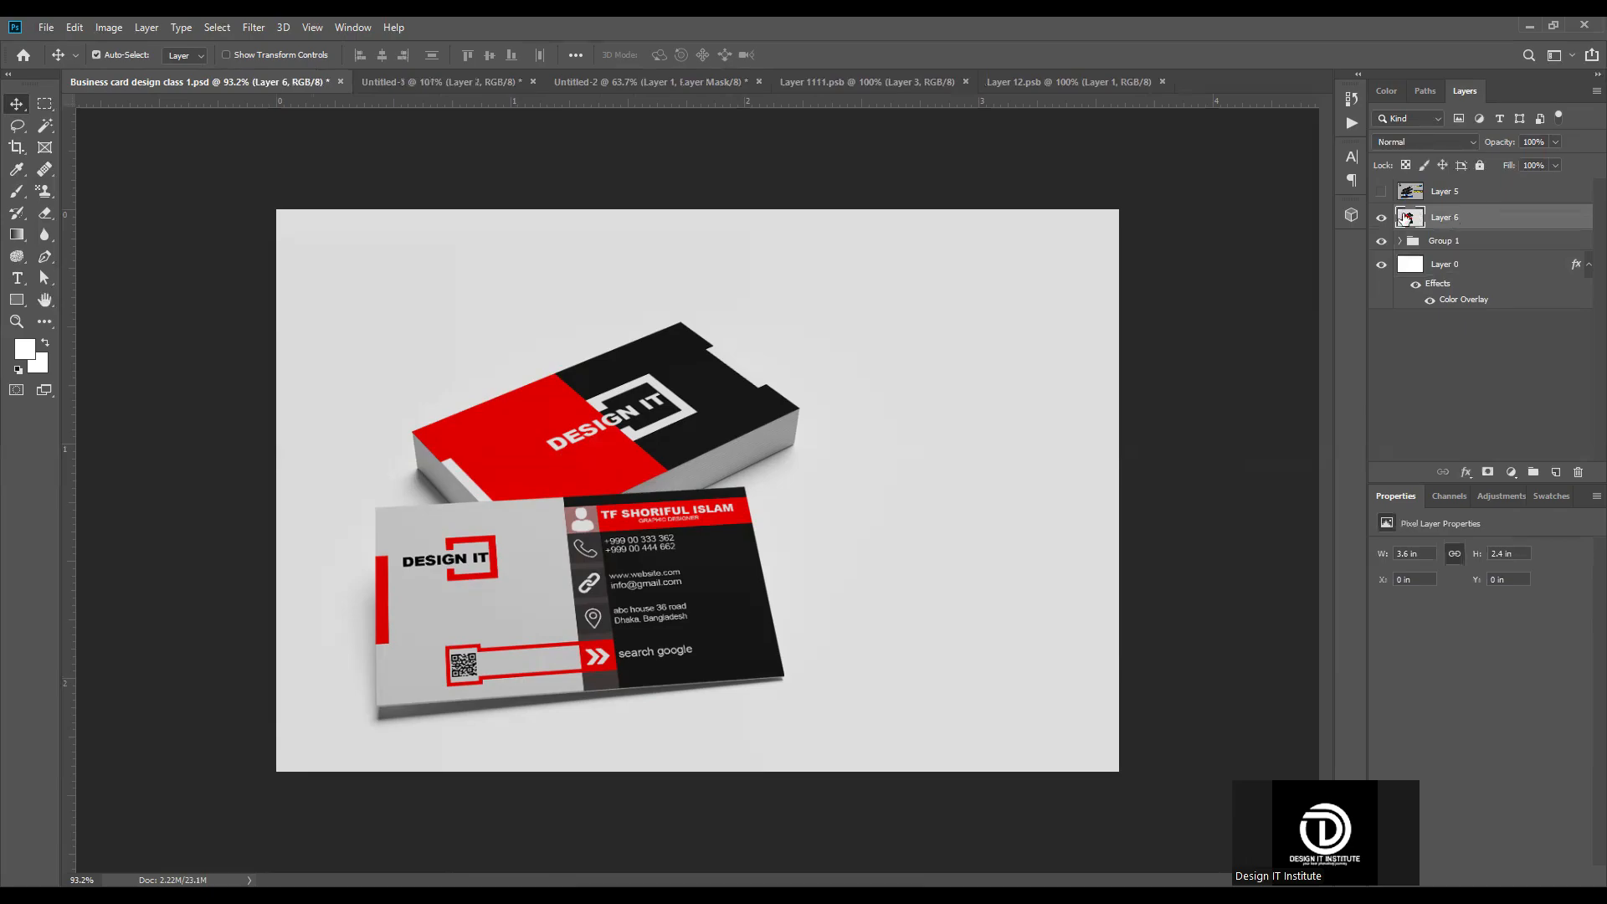
# Step: Open the Camera Raw Filter on the merged mockup layer; set Texture +60, Clarity -13, Dehaze +41, Vibrance +36 and Saturation +3
pyautogui.click(1382, 217)
pyautogui.click(253, 27)
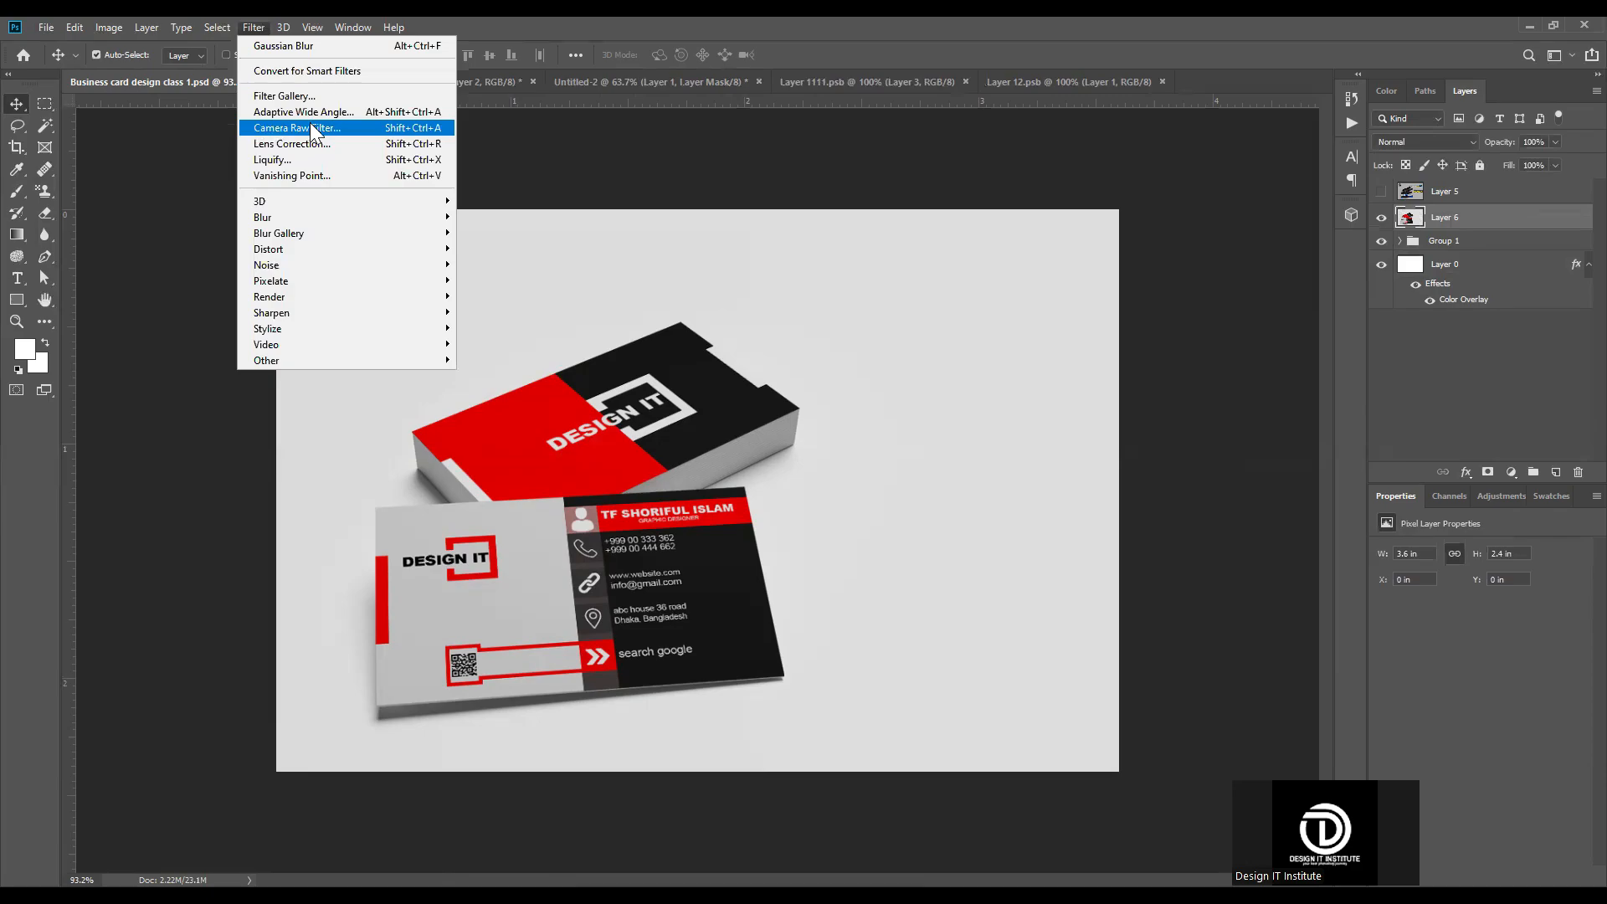
pyautogui.click(313, 128)
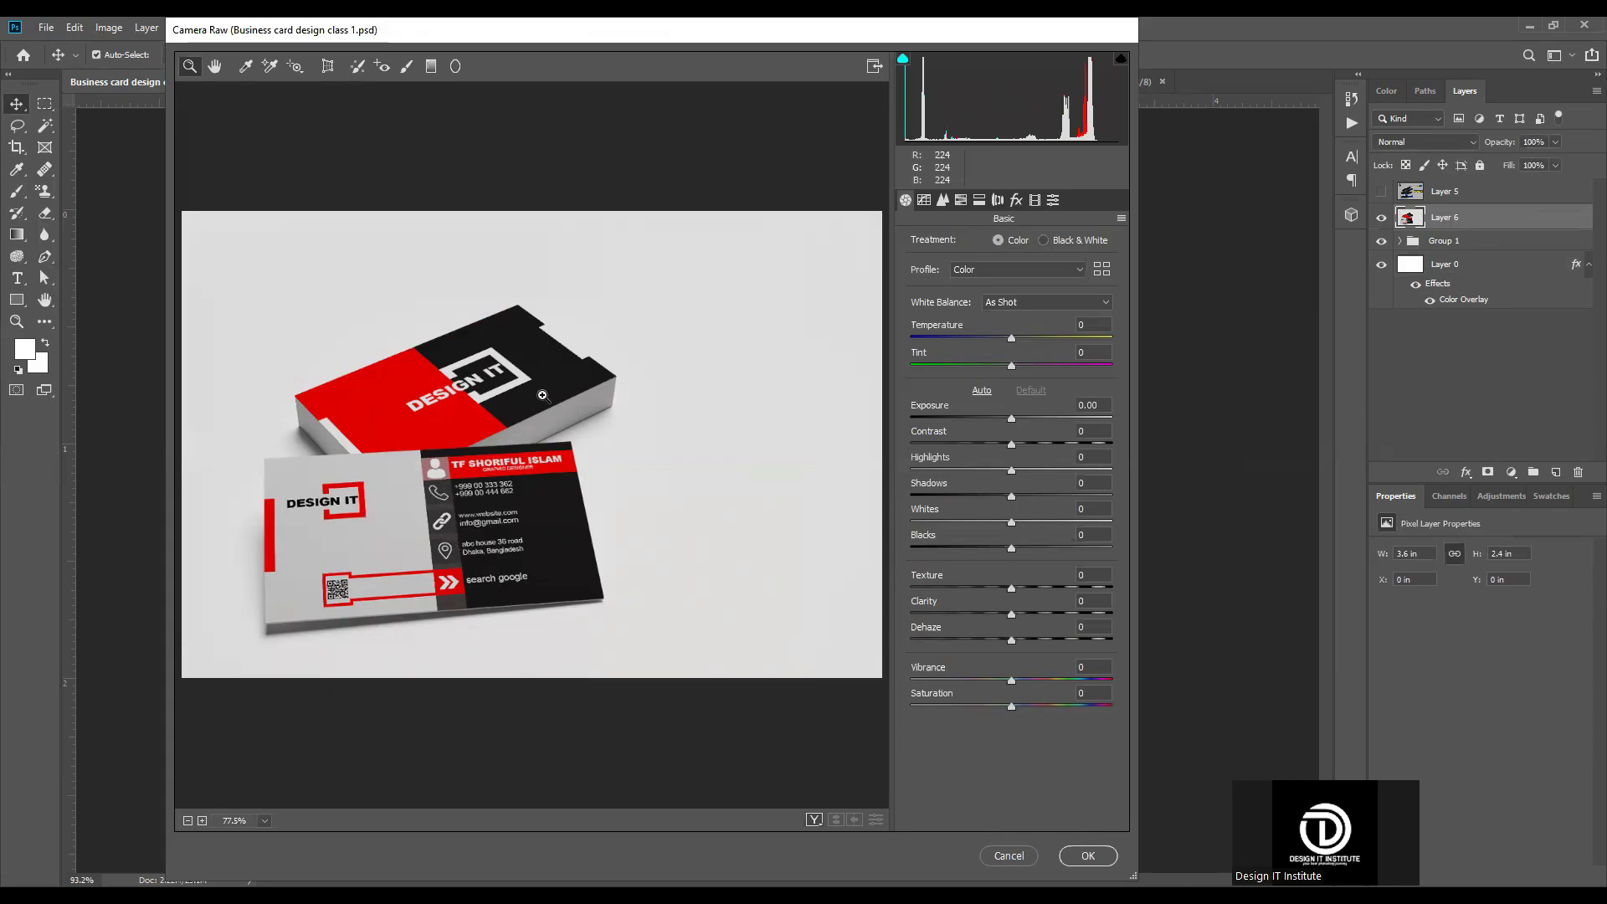
pyautogui.moveTo(1012, 588); pyautogui.dragTo(1046, 639)
pyautogui.click(1071, 589)
pyautogui.click(997, 613)
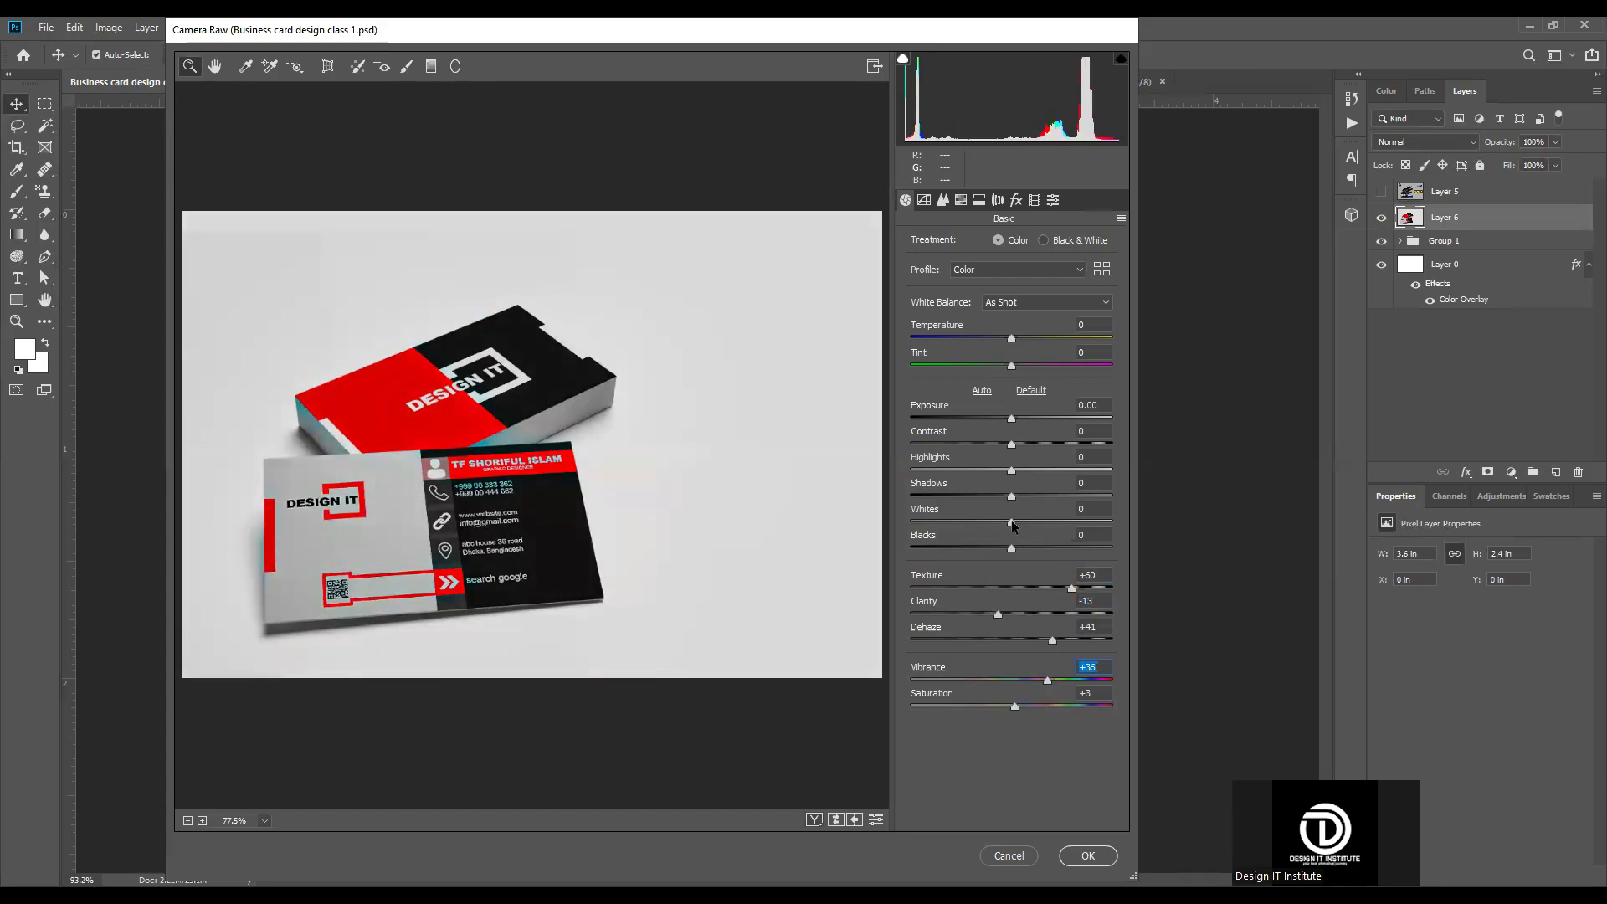
# Step: Set the Camera Raw tone values to Whites +23, Blacks +29, Highlights +30 and Contrast -33
pyautogui.moveTo(1011, 522)
pyautogui.mouseDown()
pyautogui.moveTo(963, 525)
pyautogui.moveTo(1035, 522)
pyautogui.mouseUp()
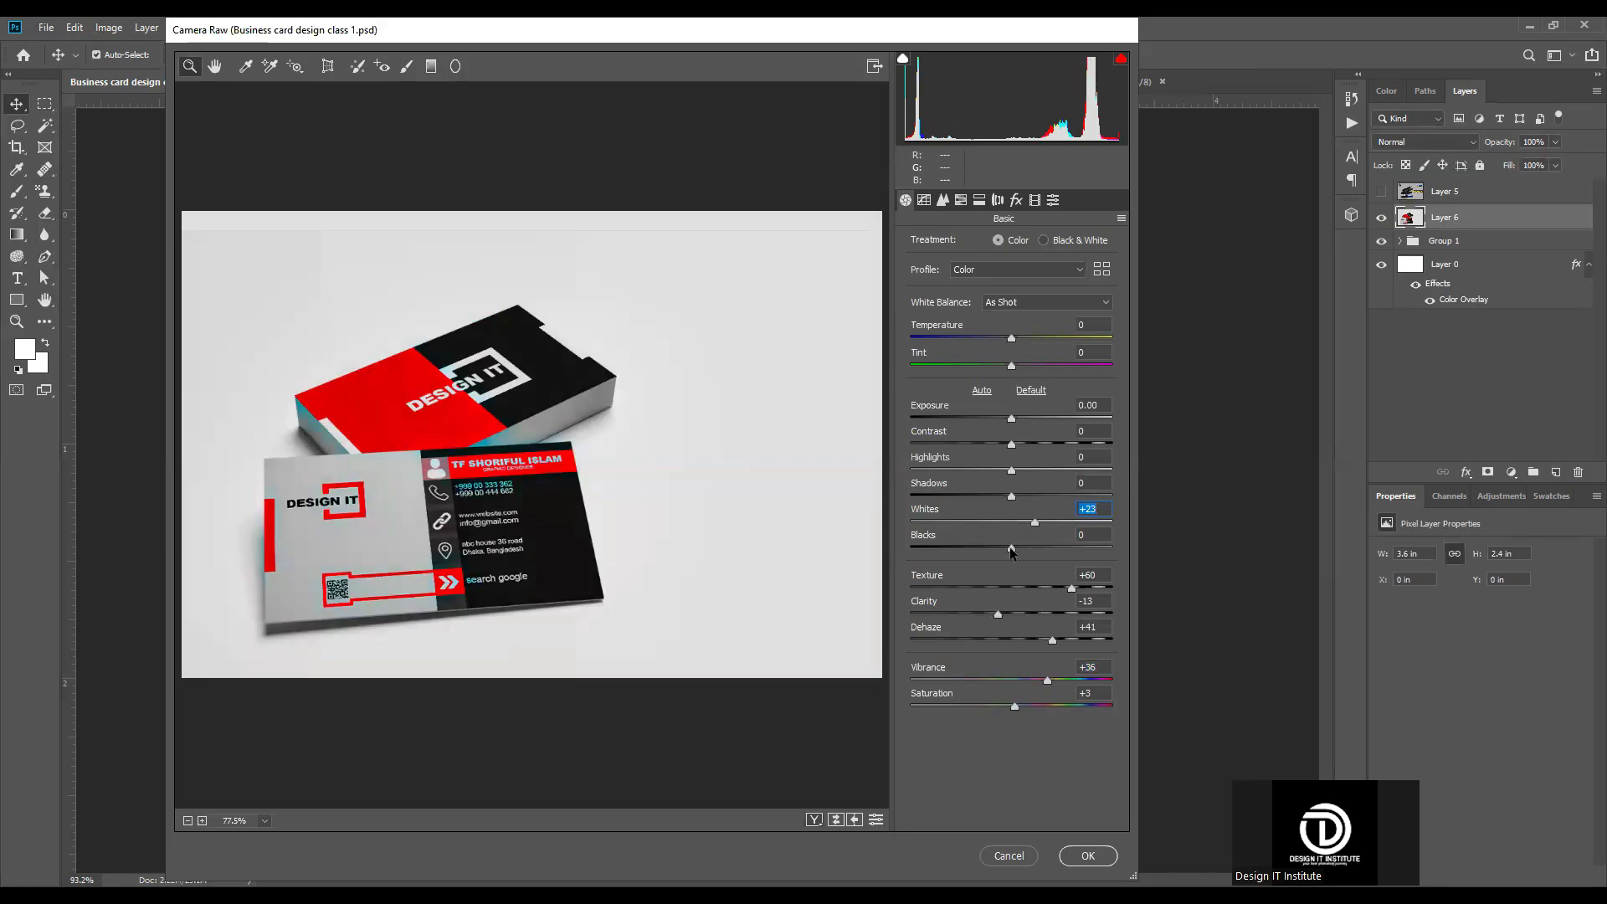
pyautogui.click(1011, 548)
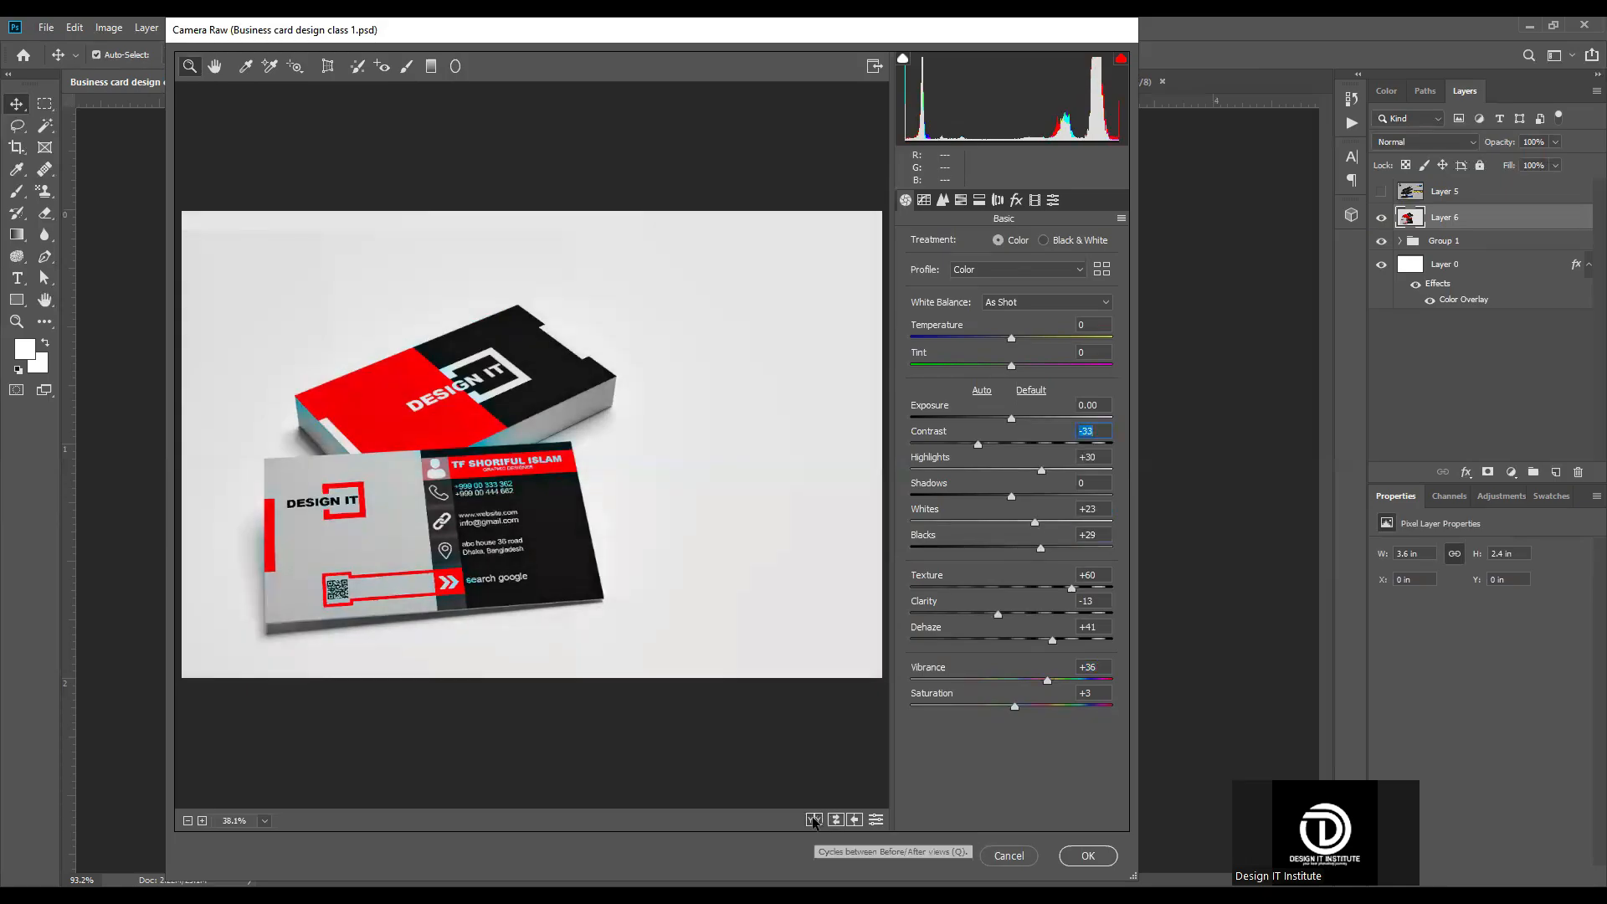
# Step: Compare the mockup in the side-by-side before/after view, set Blacks to -13, and apply the Camera Raw Filter
pyautogui.click(814, 820)
pyautogui.click(303, 469)
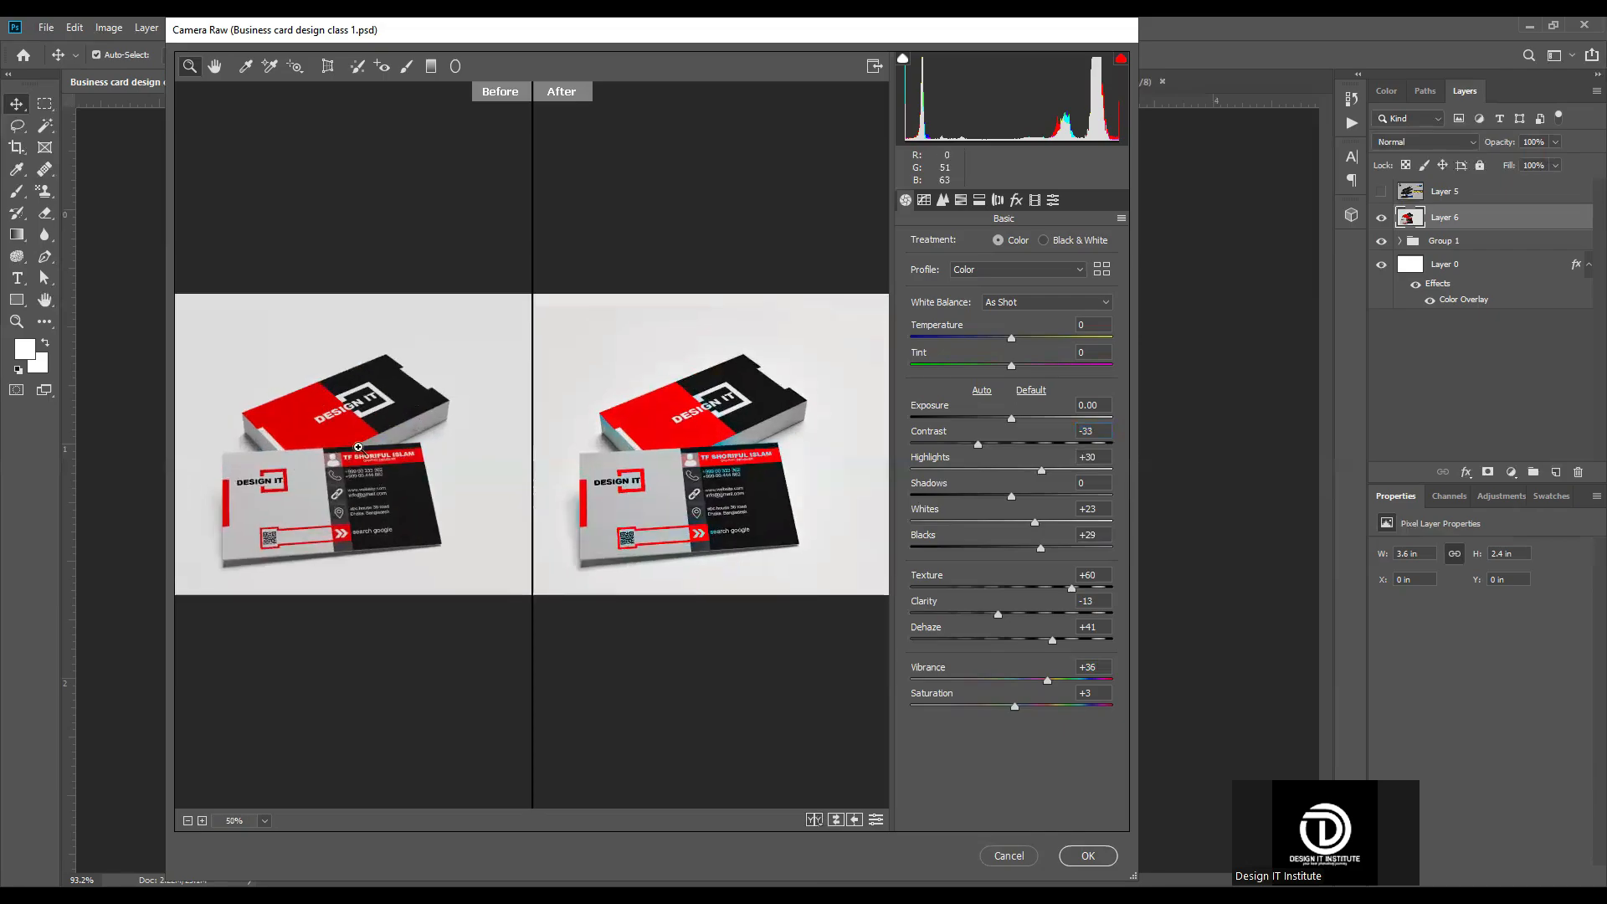
pyautogui.click(358, 448)
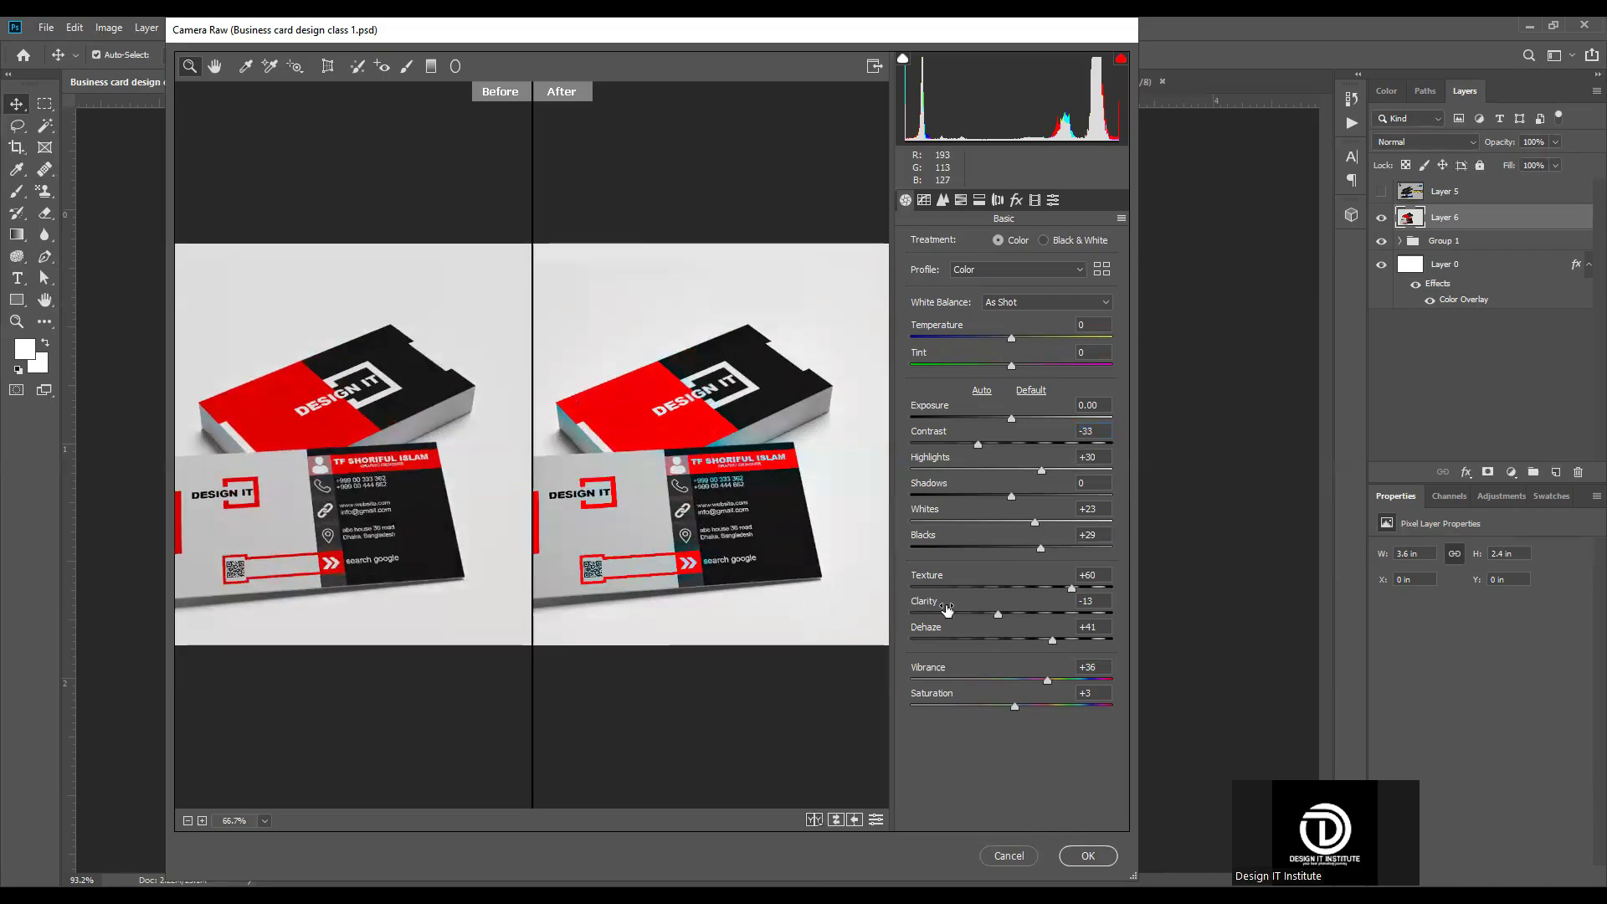
pyautogui.moveTo(1041, 545); pyautogui.dragTo(1001, 550)
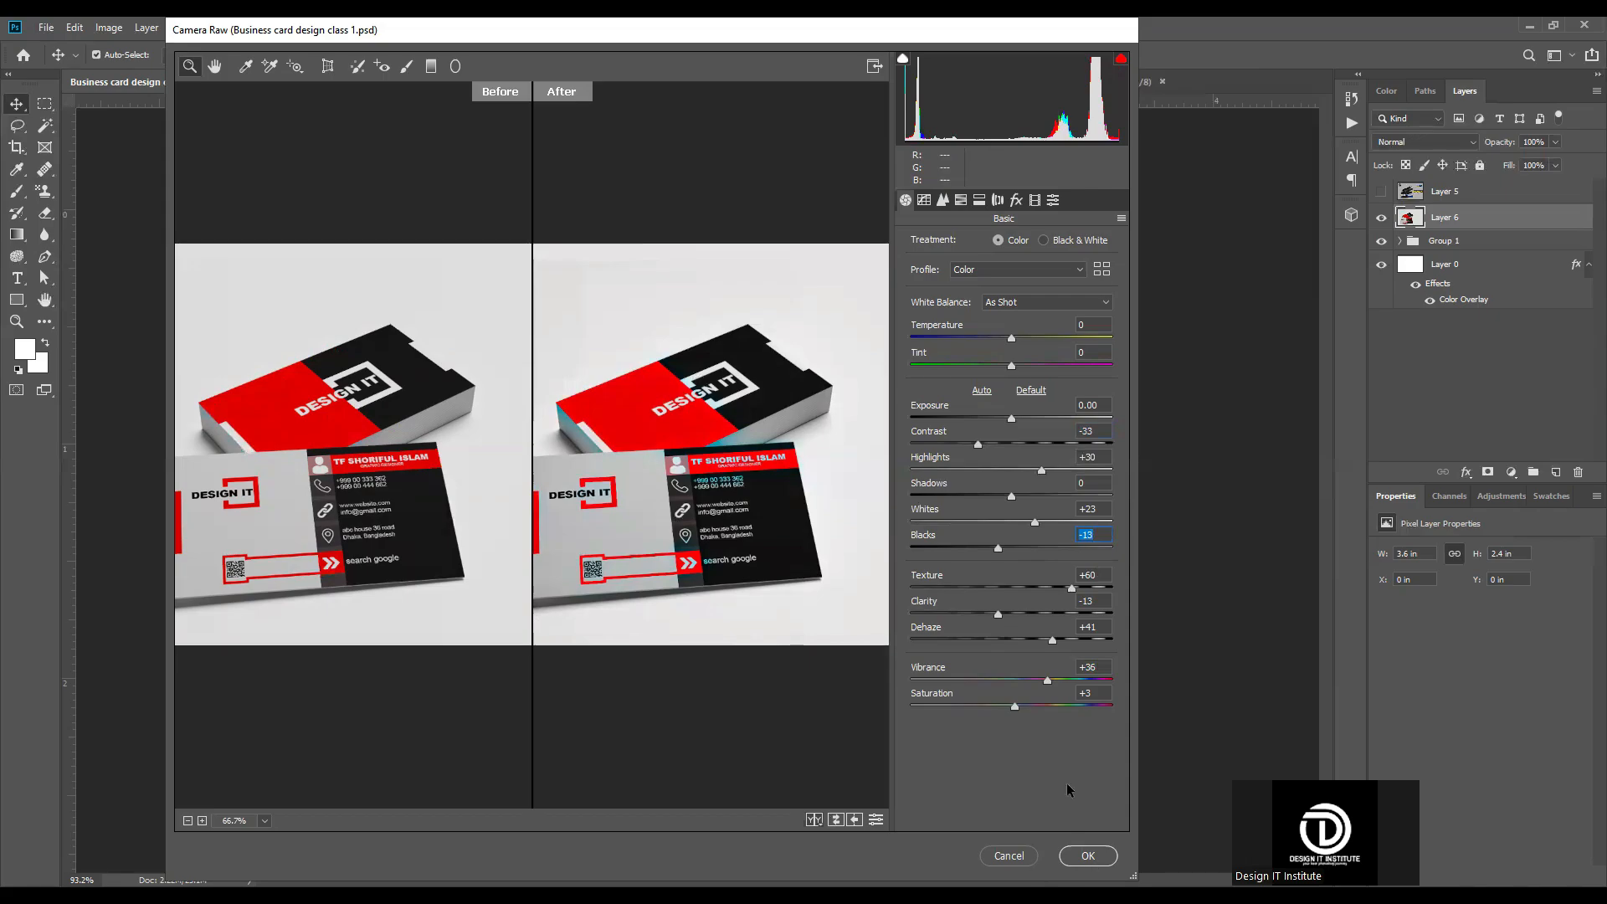
pyautogui.click(1099, 864)
pyautogui.scroll(-4, 793, 342)
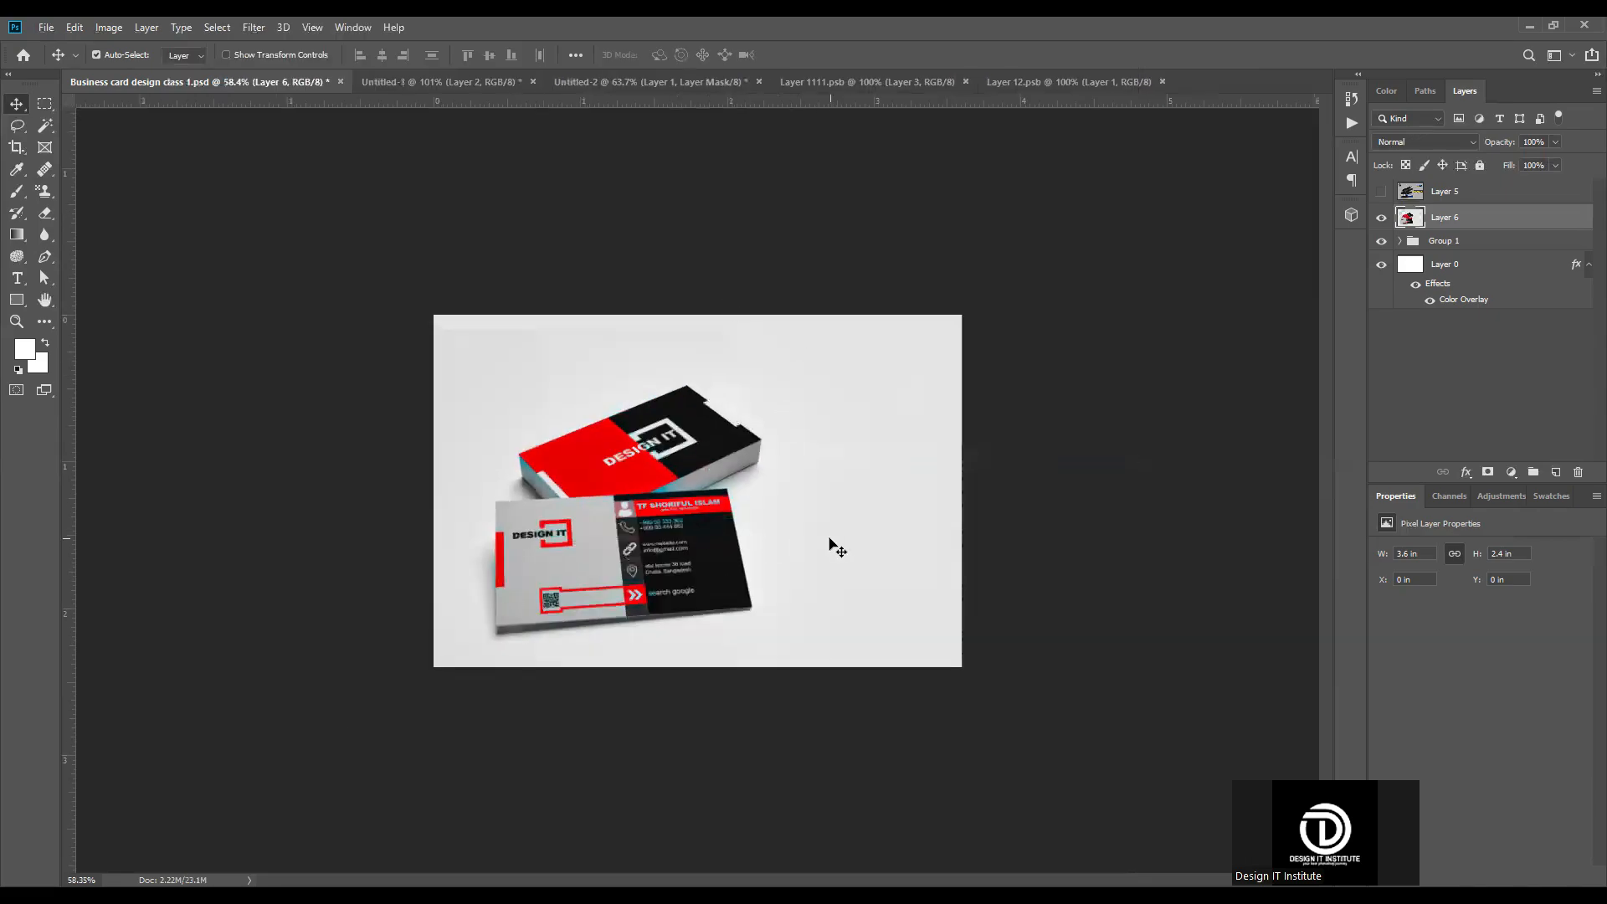
pyautogui.scroll(5, 829, 546)
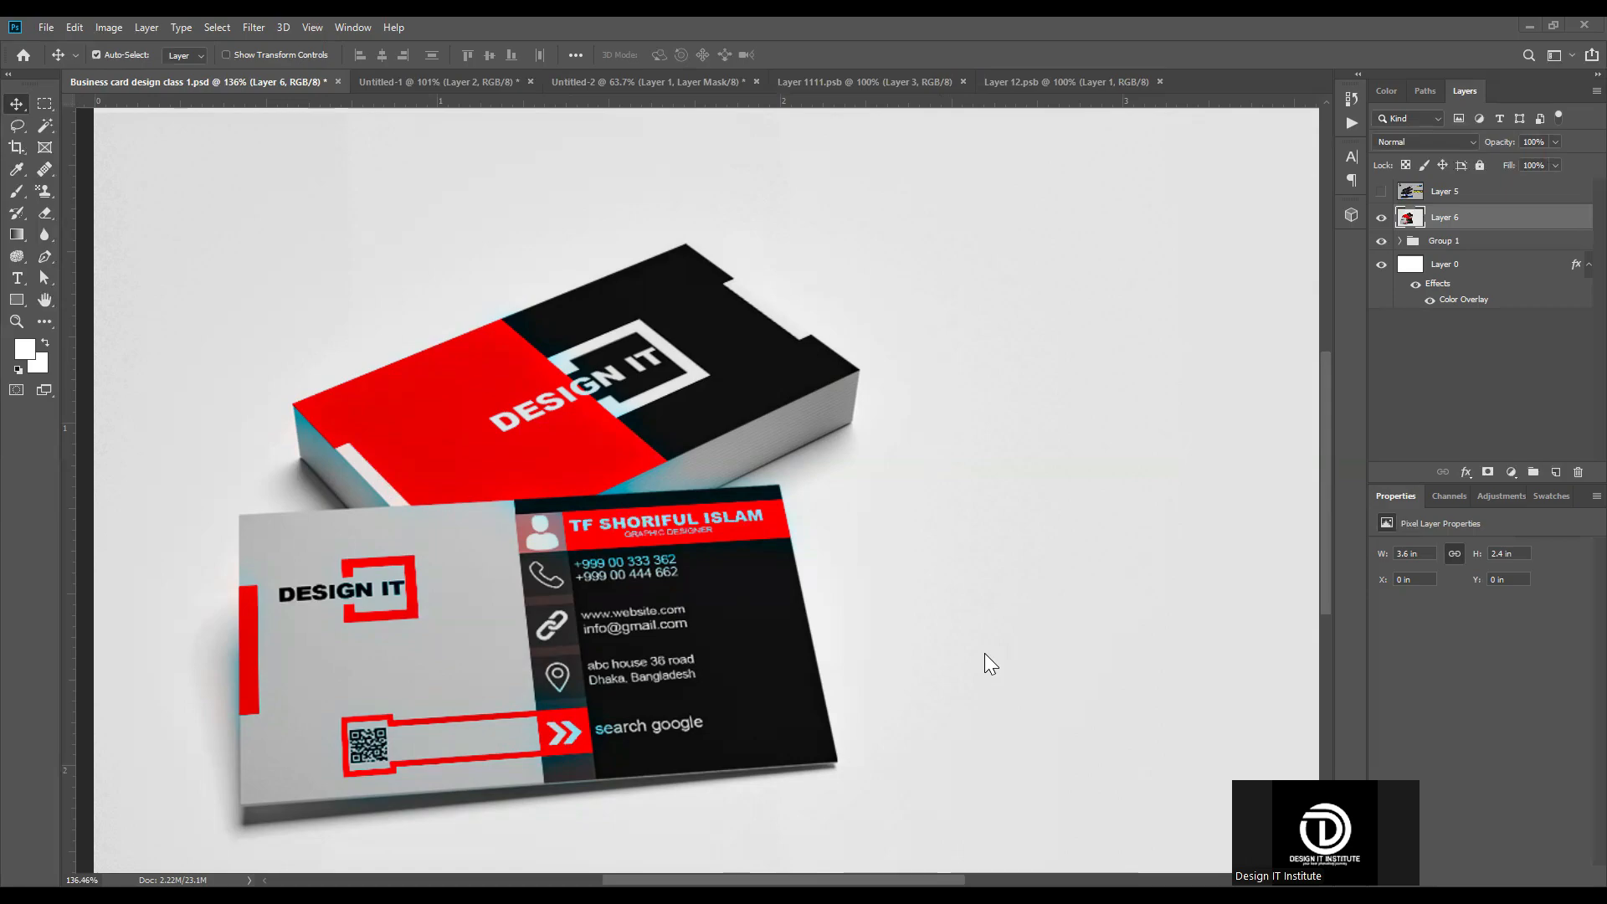